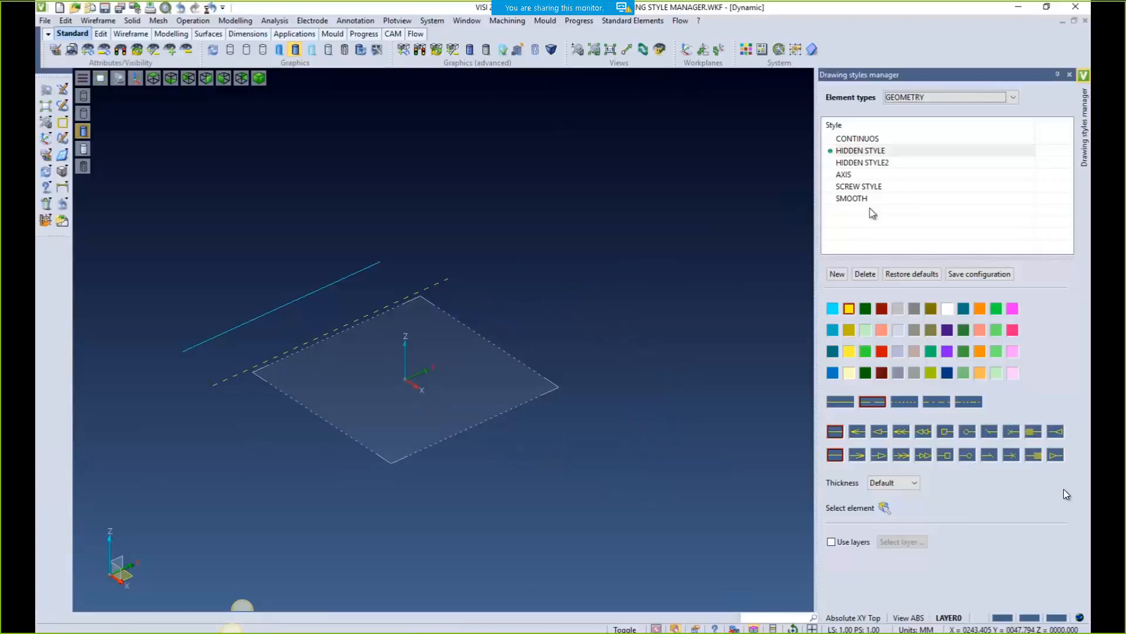
Make the CONTINUOS line style dark yellow with Thick thickness
{"action": "left_click", "coordinate": [857, 139]}
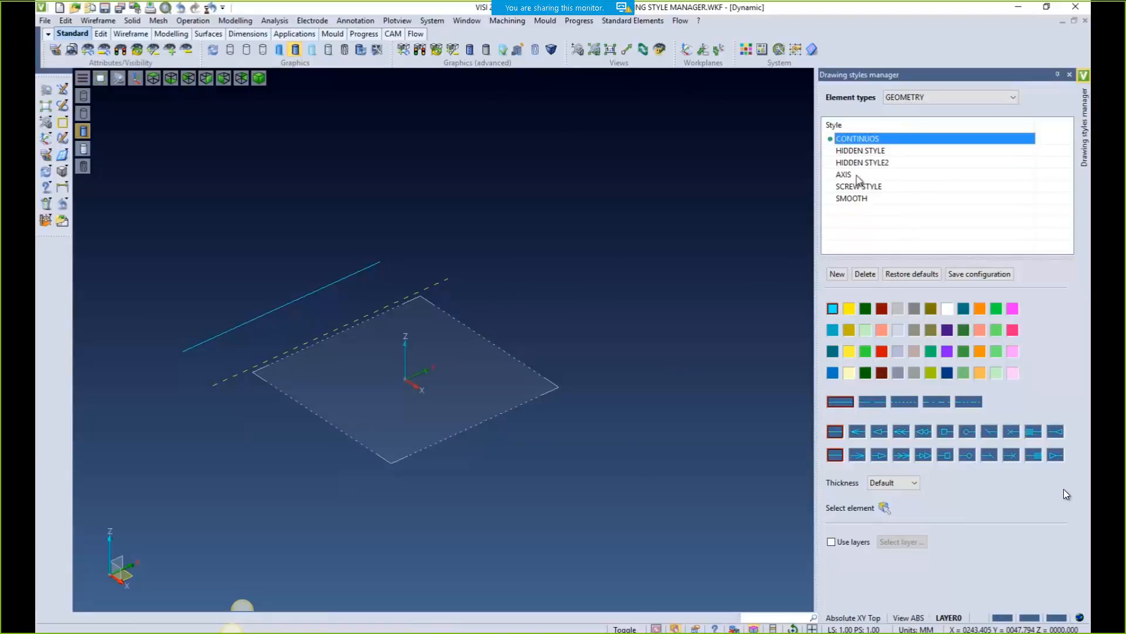
{"action": "left_click", "coordinate": [849, 152]}
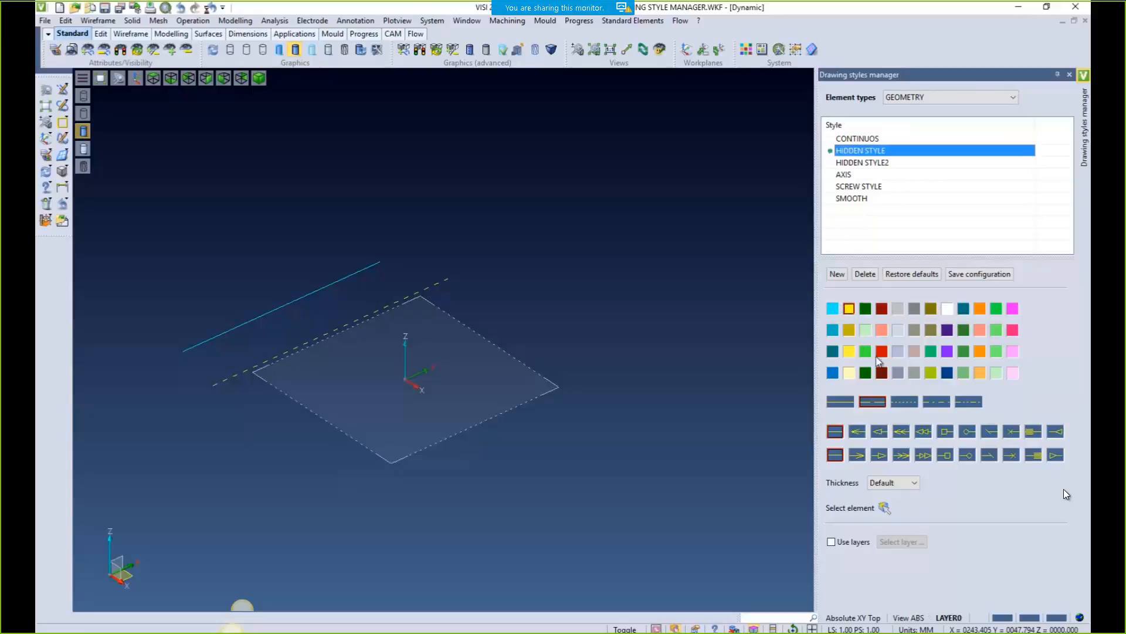
{"action": "left_click", "coordinate": [852, 141]}
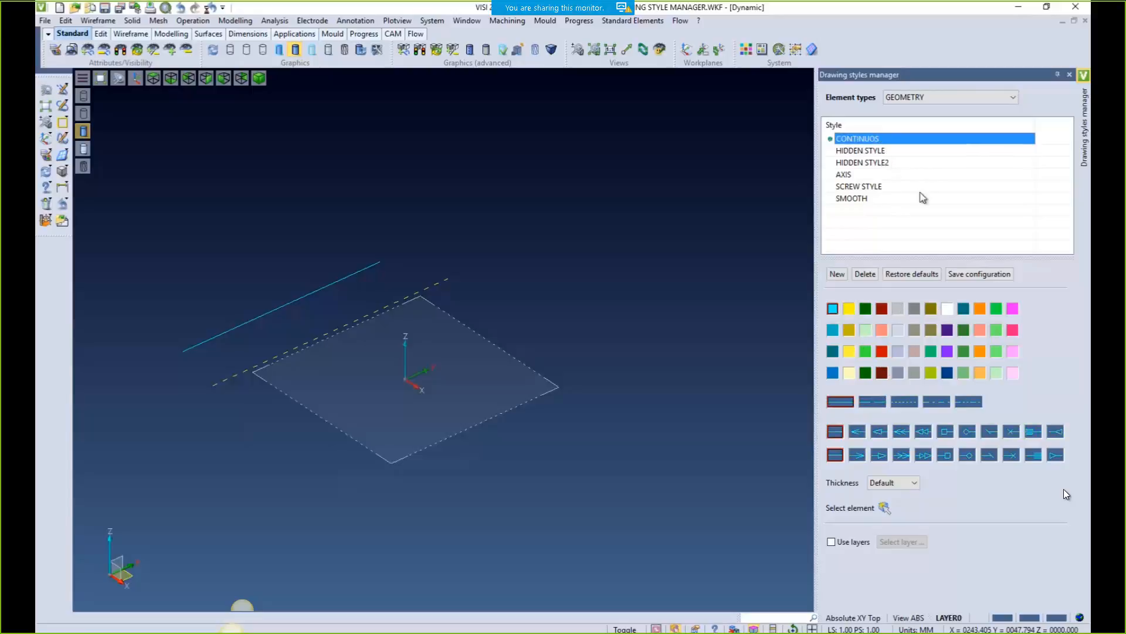
{"action": "left_click", "coordinate": [850, 331]}
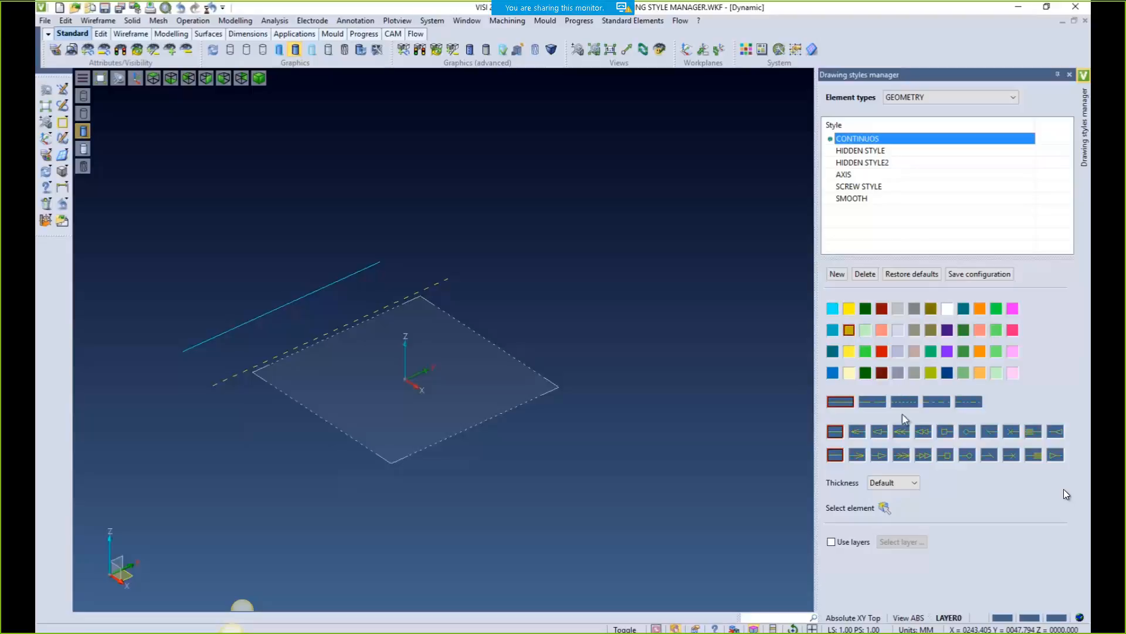
{"action": "left_click", "coordinate": [891, 485]}
{"action": "left_click", "coordinate": [888, 527]}
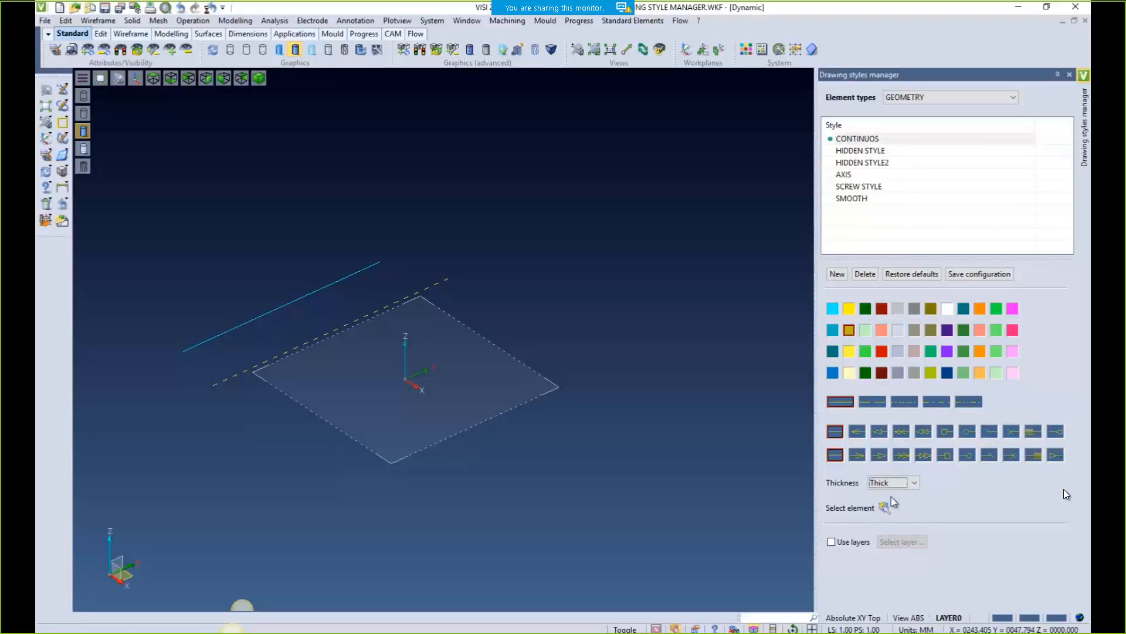
Make the HIDDEN STYLE orange, Thick and dash-dot, then close the styles manager
{"action": "left_click", "coordinate": [857, 151]}
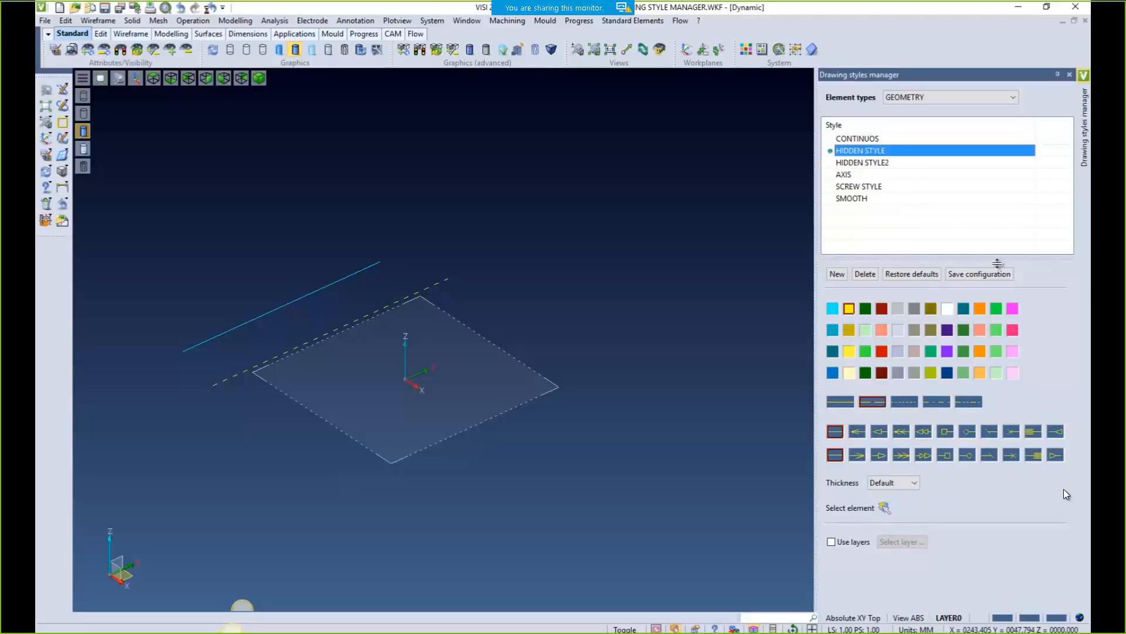
{"action": "left_click", "coordinate": [981, 309]}
{"action": "left_click", "coordinate": [906, 483]}
{"action": "left_click", "coordinate": [892, 526]}
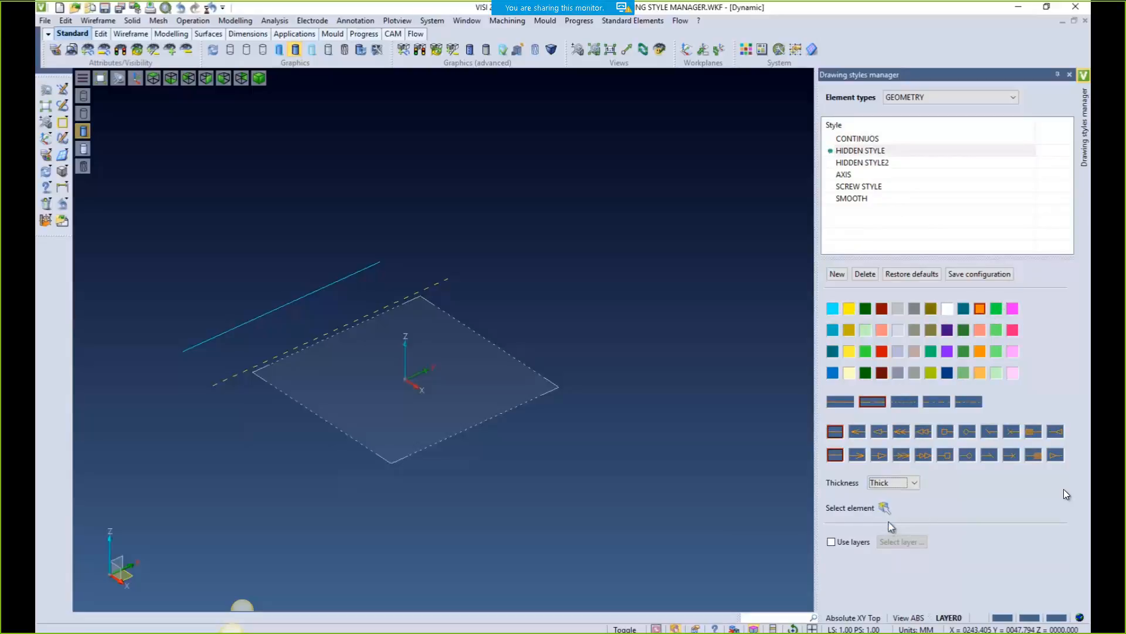
{"action": "left_click", "coordinate": [962, 402]}
{"action": "left_click", "coordinate": [1070, 75]}
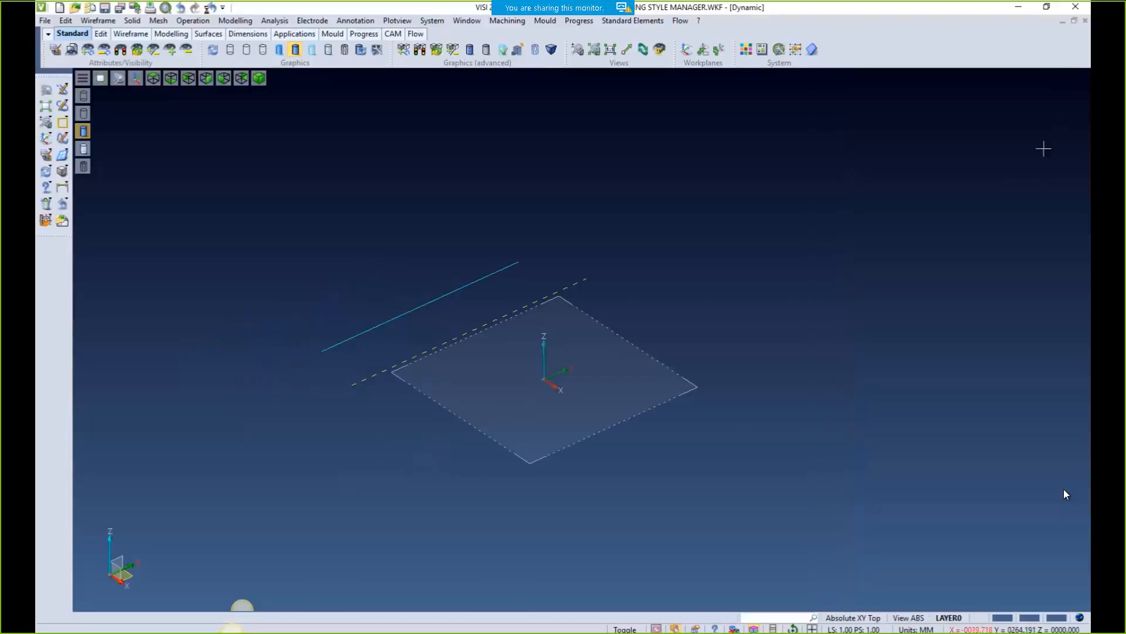
Draw two test lines with the new line styles
{"action": "left_click", "coordinate": [62, 91]}
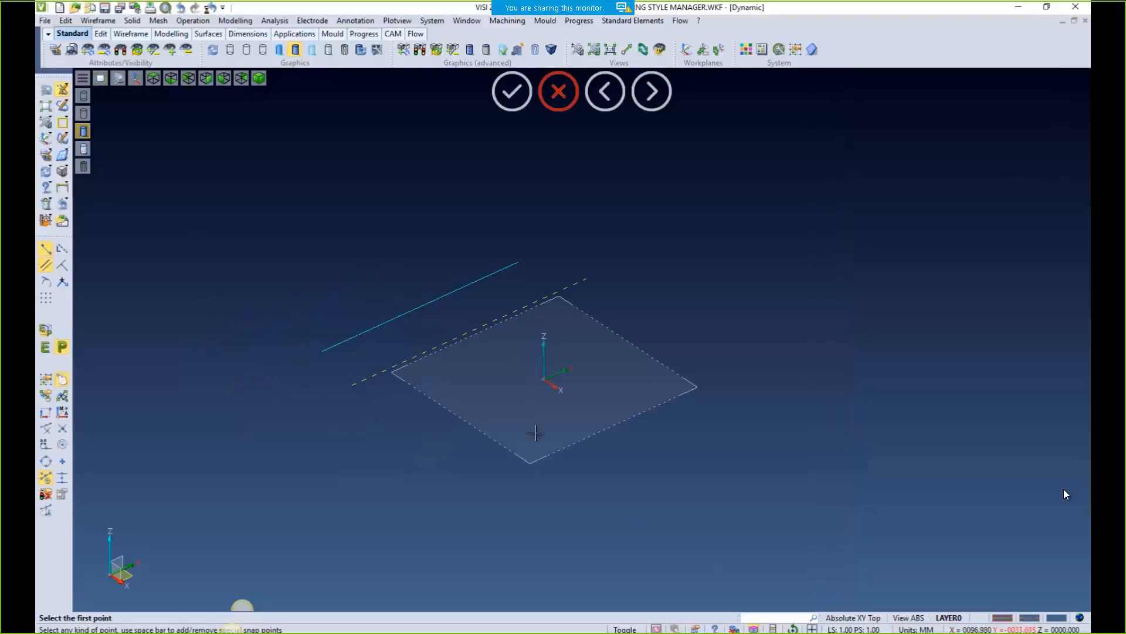
{"action": "left_click", "coordinate": [354, 300]}
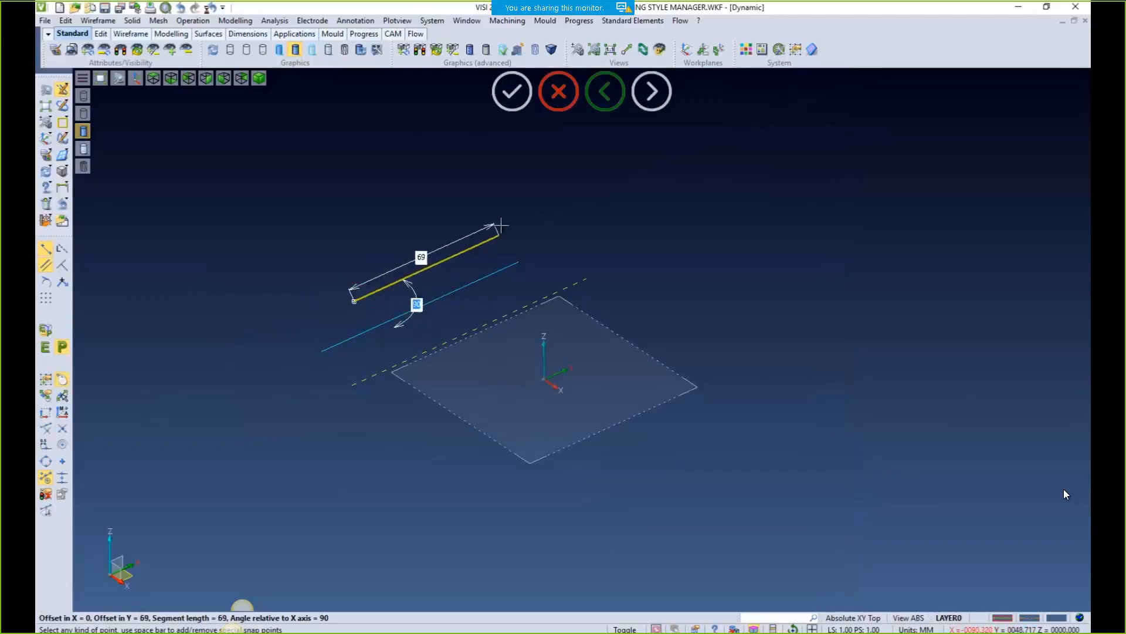
{"action": "left_click", "coordinate": [559, 207]}
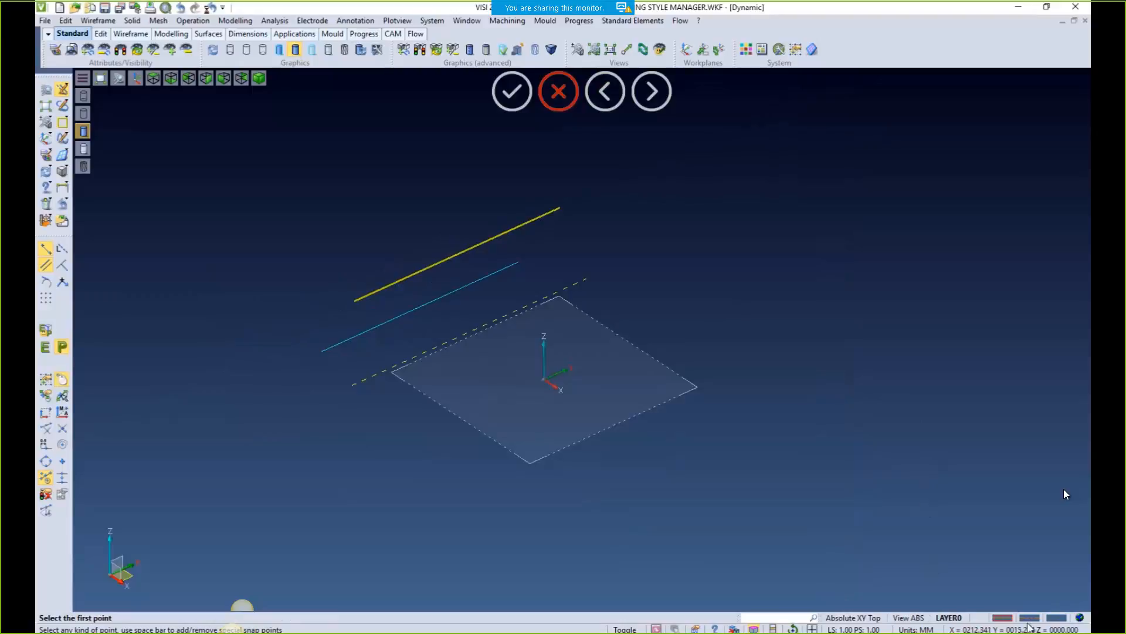
{"action": "left_click", "coordinate": [420, 377]}
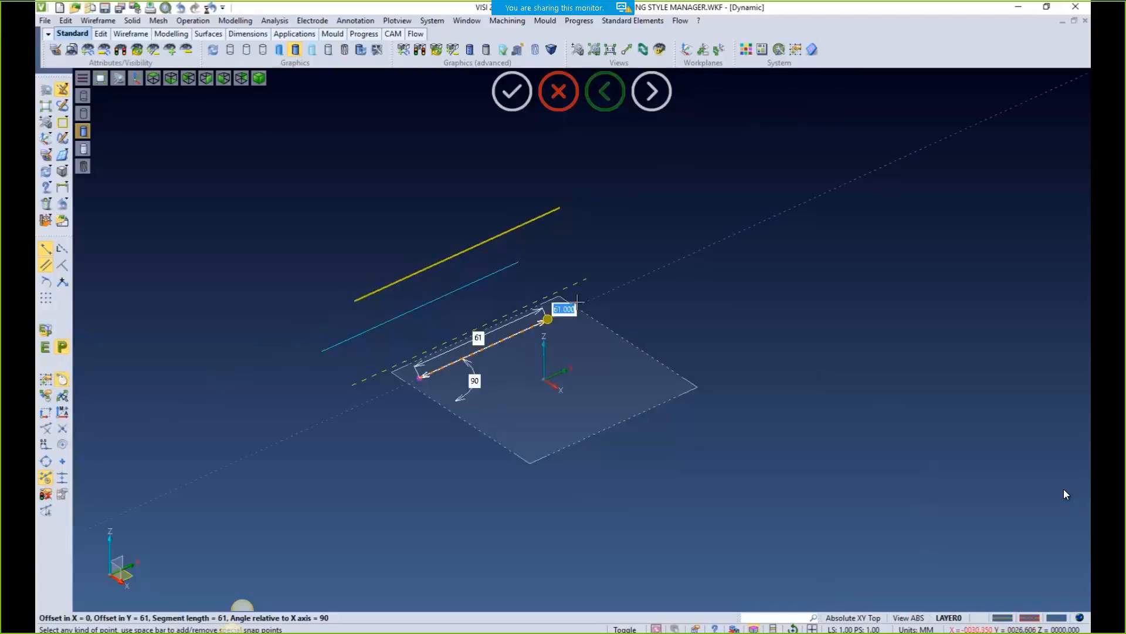
{"action": "key", "text": "Return"}
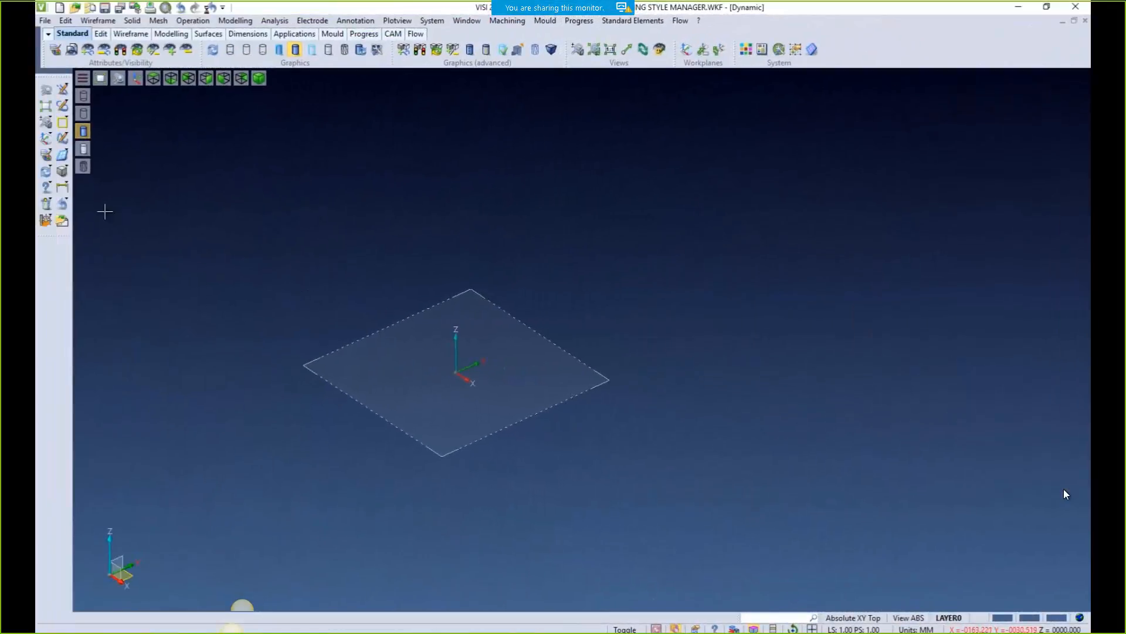
Create a cuboid box on the workplane
{"action": "left_click", "coordinate": [62, 171]}
{"action": "left_click", "coordinate": [241, 297]}
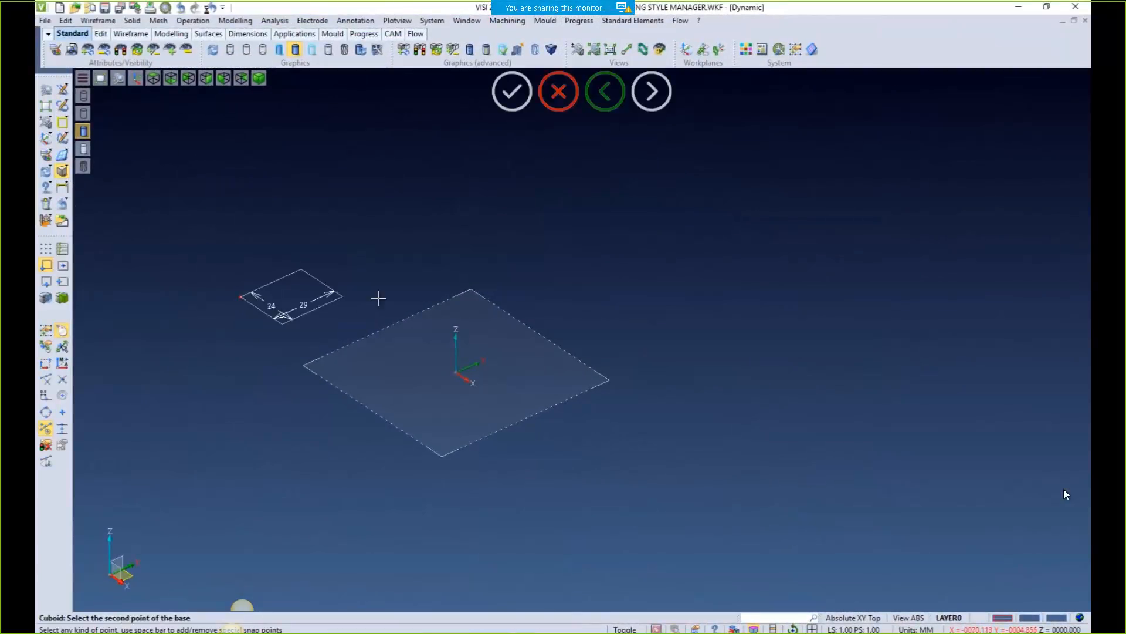
{"action": "left_click", "coordinate": [510, 308]}
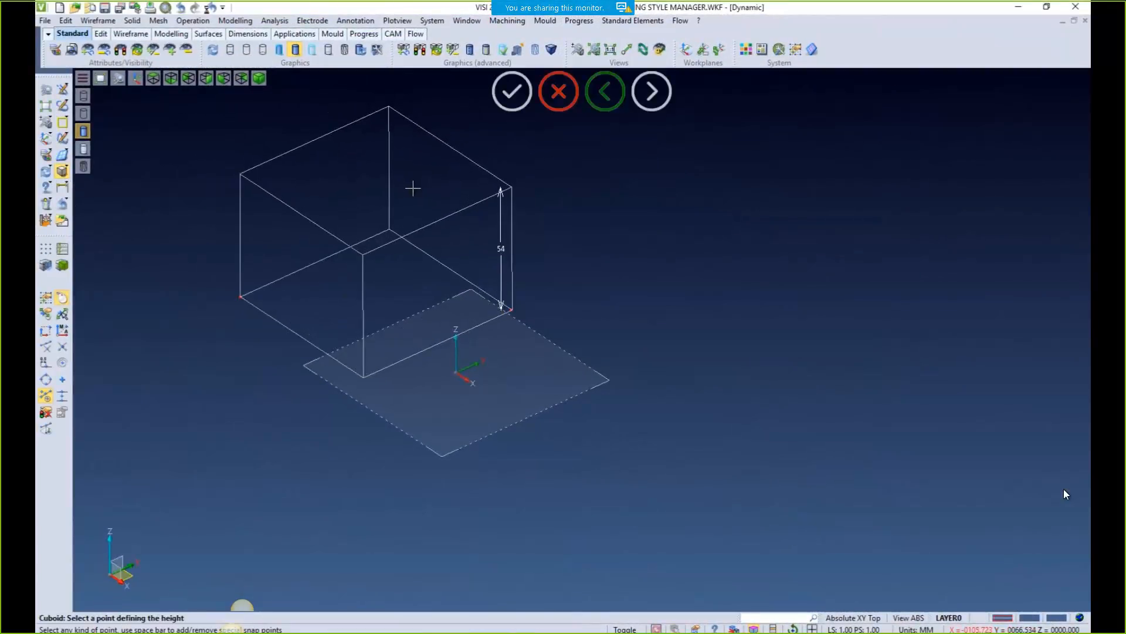
{"action": "left_click", "coordinate": [414, 188]}
{"action": "key", "text": "Escape"}
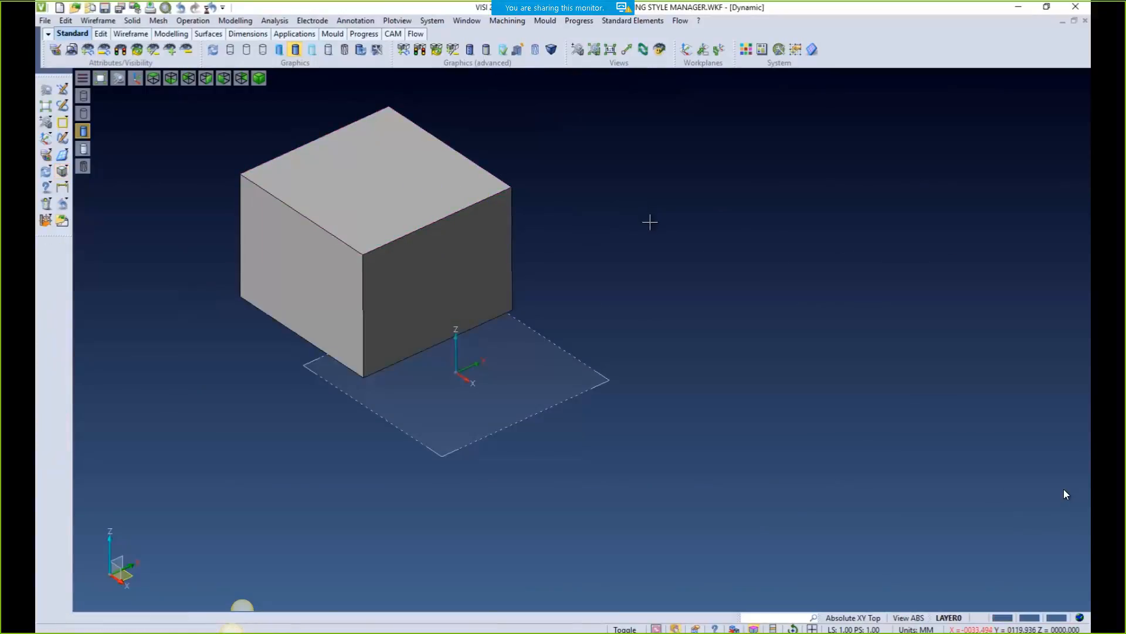
Change the cube's attributes to dark teal with Thick edges, then reopen the drawing styles manager
{"action": "left_click", "coordinate": [46, 155]}
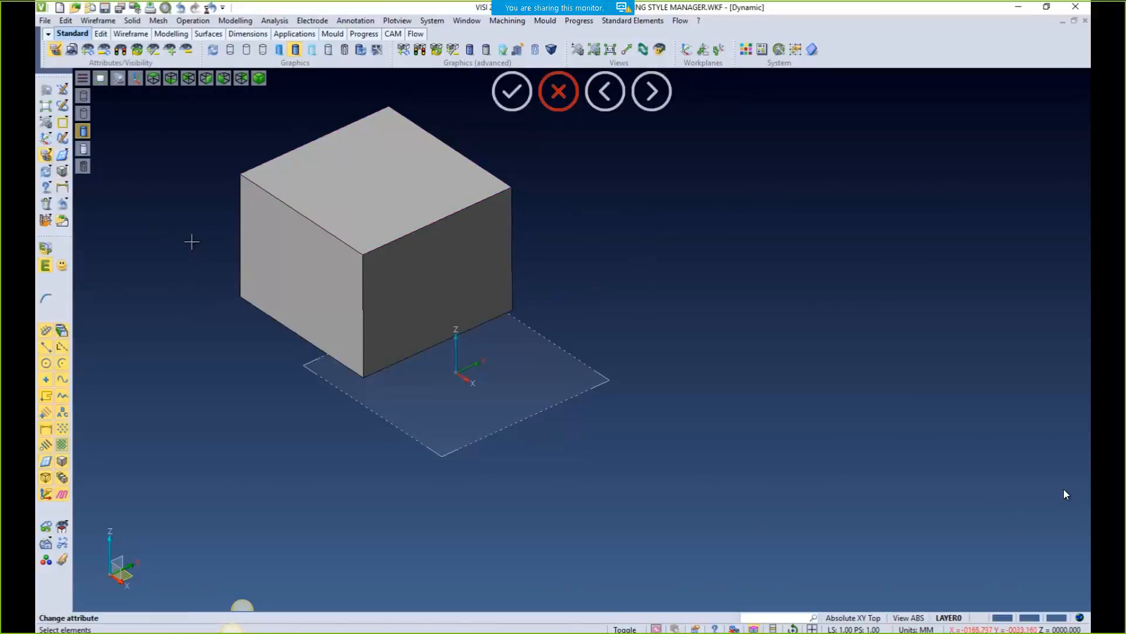
{"action": "left_click", "coordinate": [318, 218]}
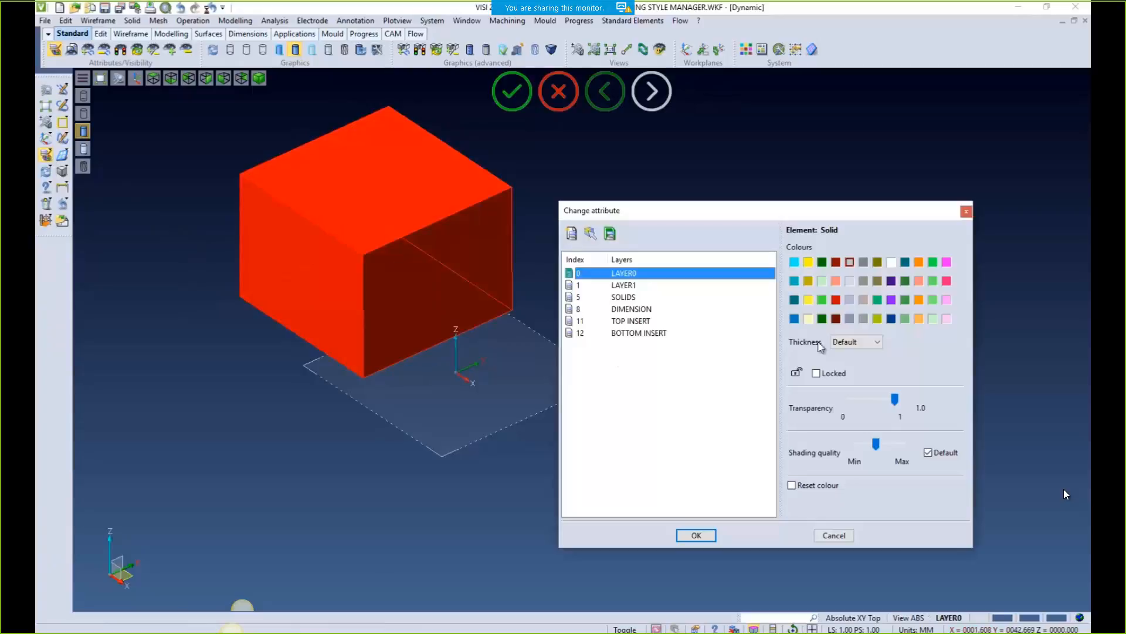
{"action": "left_click", "coordinate": [795, 299]}
{"action": "left_click", "coordinate": [856, 341]}
{"action": "left_click", "coordinate": [852, 390]}
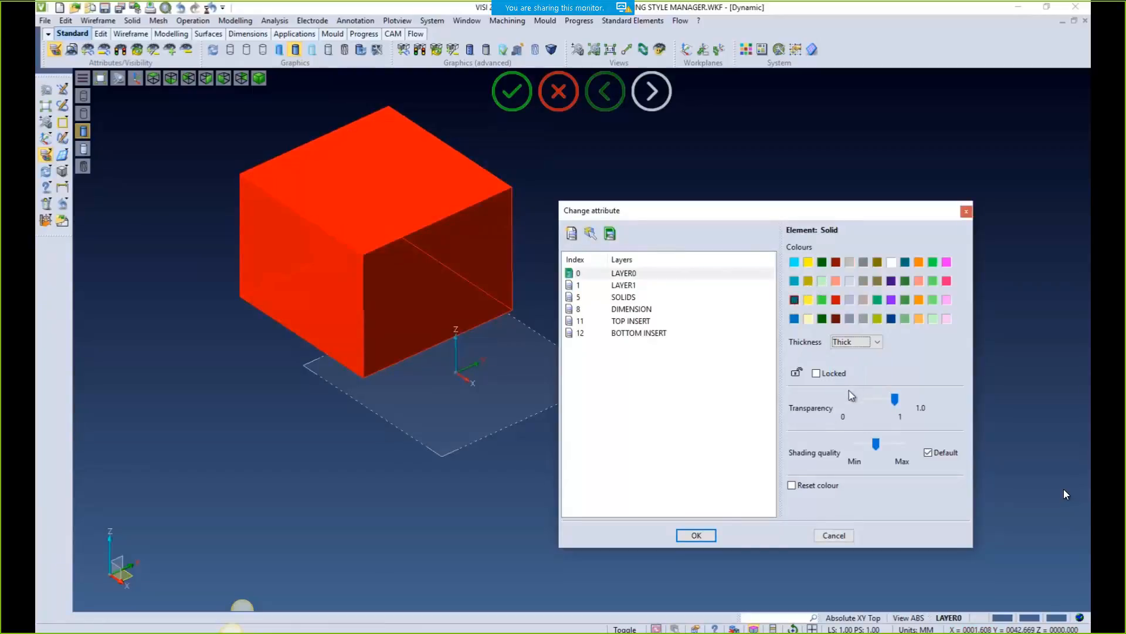
{"action": "left_click", "coordinate": [696, 535]}
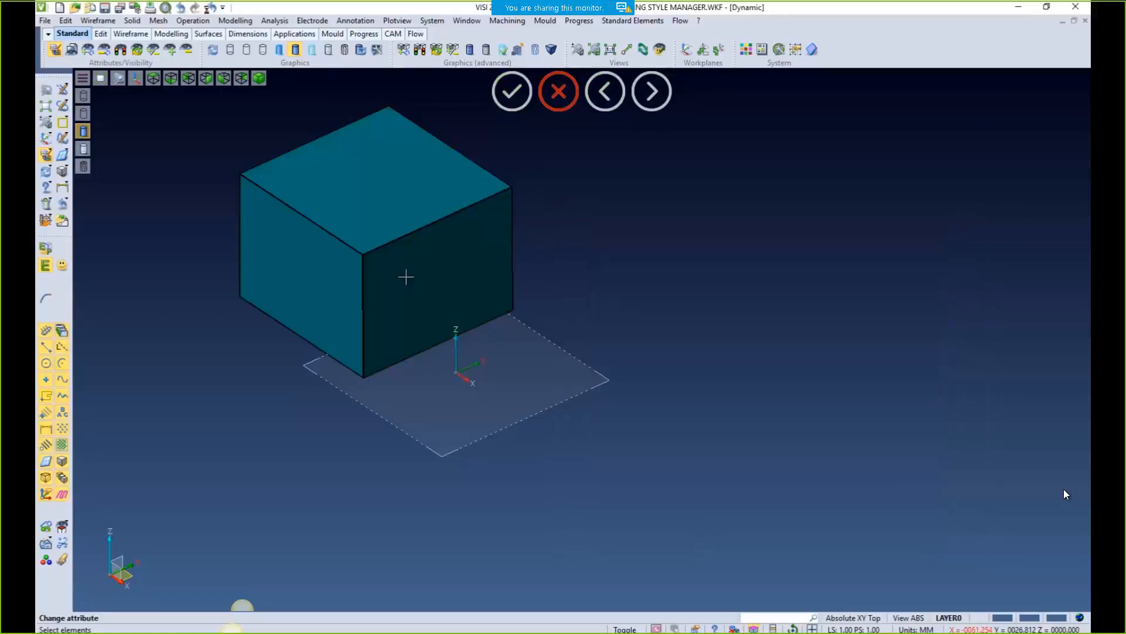
{"action": "key", "text": "Escape"}
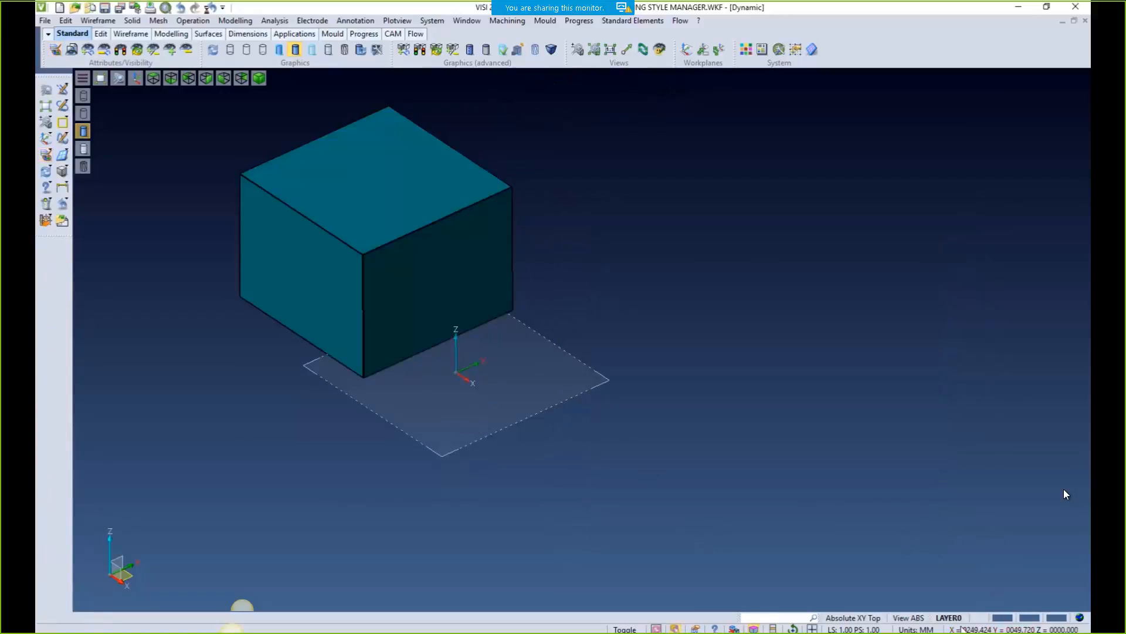
{"action": "left_click", "coordinate": [1003, 618]}
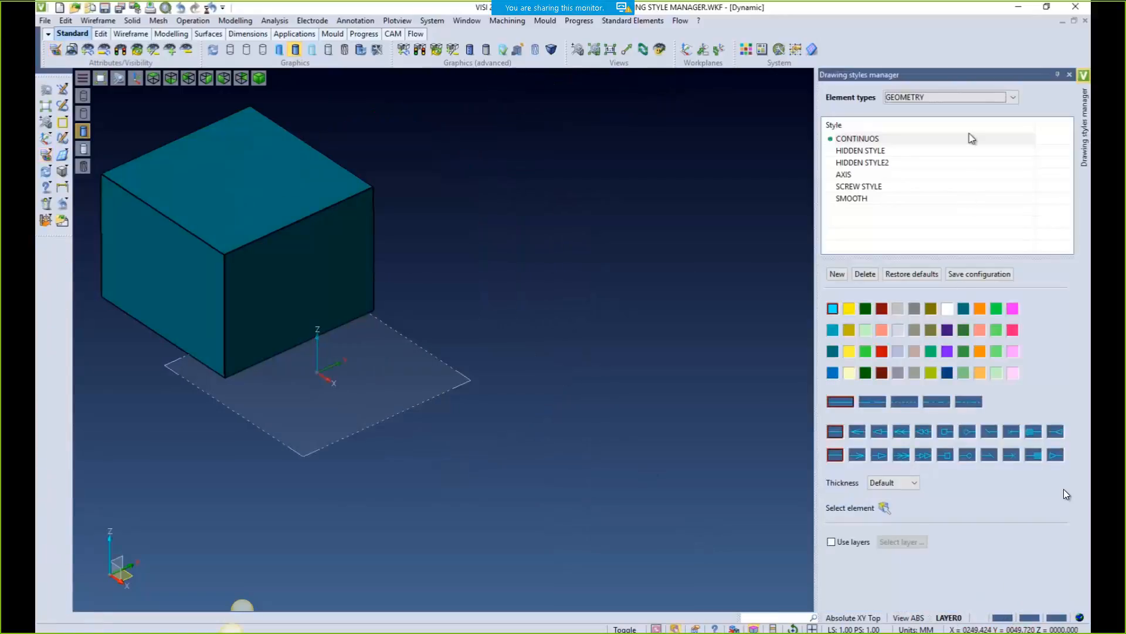
Show the SOLID element styles and draw a second, grey box
{"action": "left_click", "coordinate": [937, 100]}
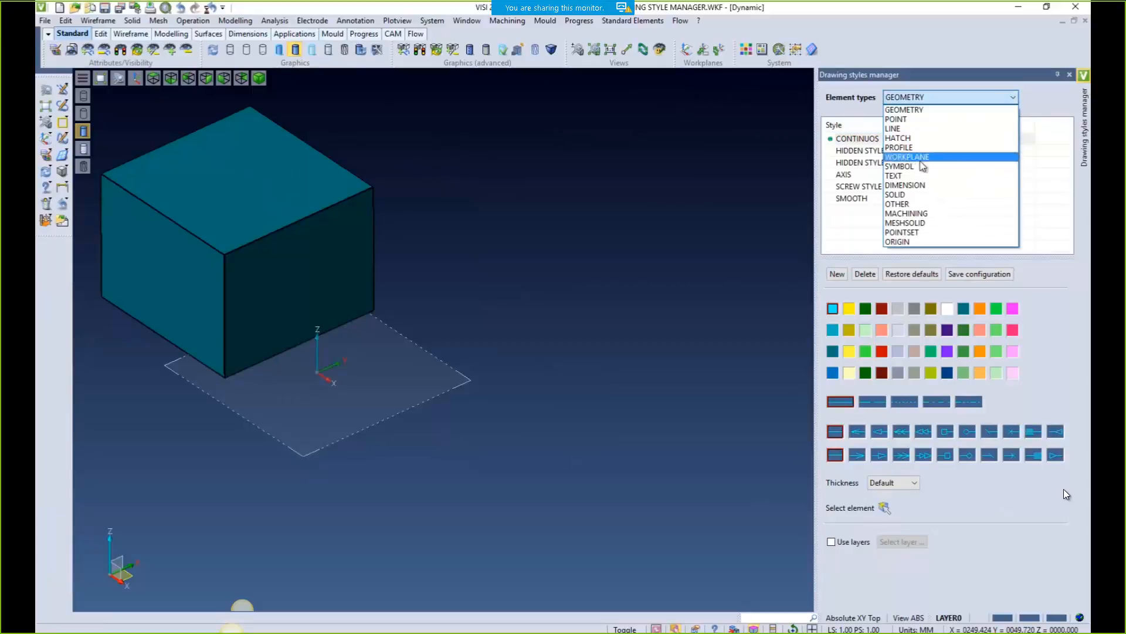
{"action": "left_click", "coordinate": [911, 198]}
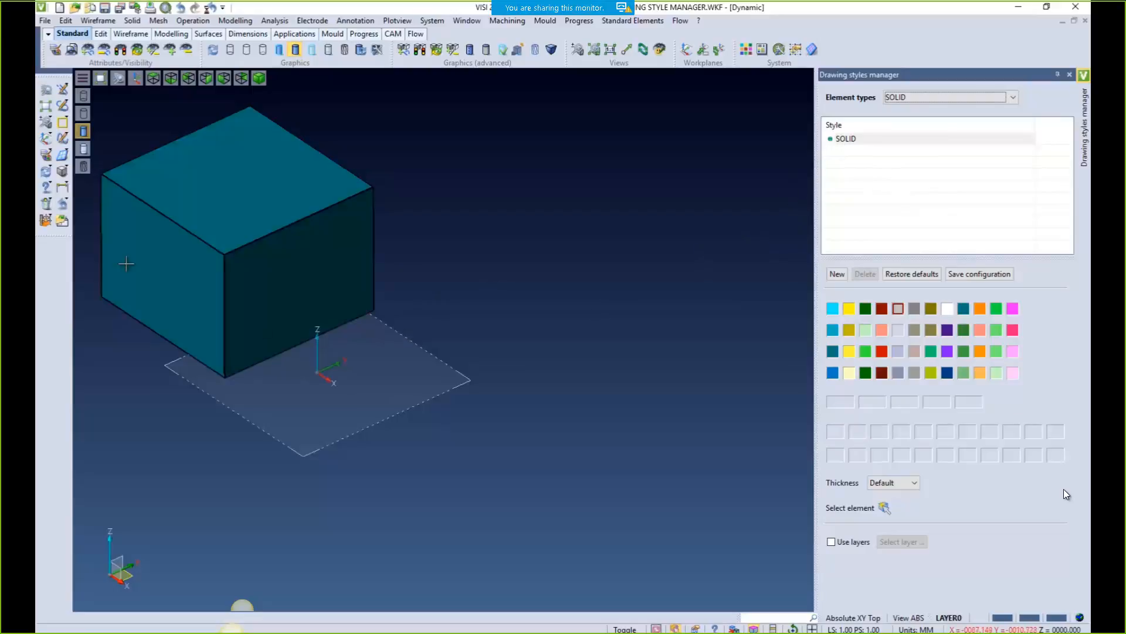
{"action": "left_click", "coordinate": [62, 171]}
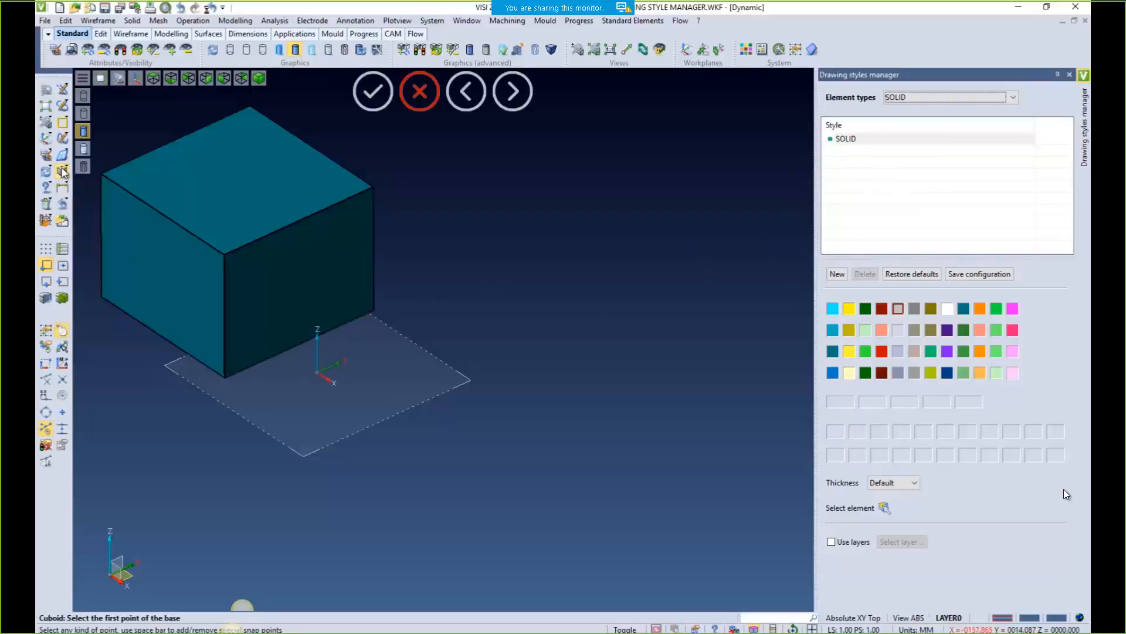
{"action": "left_click", "coordinate": [348, 376]}
{"action": "left_click", "coordinate": [607, 371]}
{"action": "left_click", "coordinate": [568, 272]}
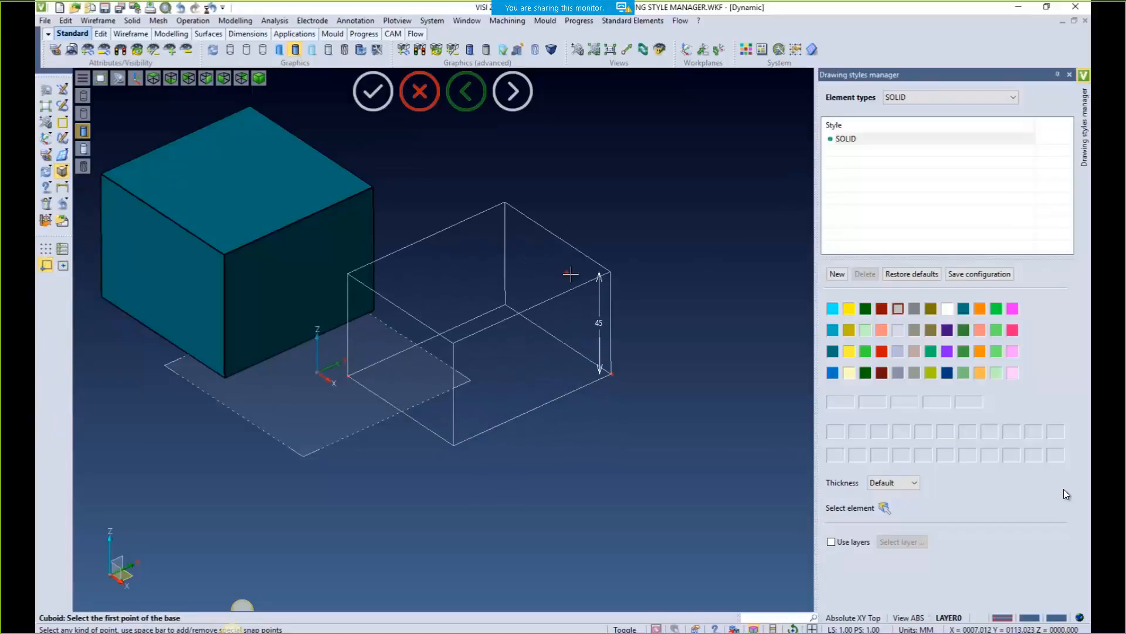
{"action": "key", "text": "Escape"}
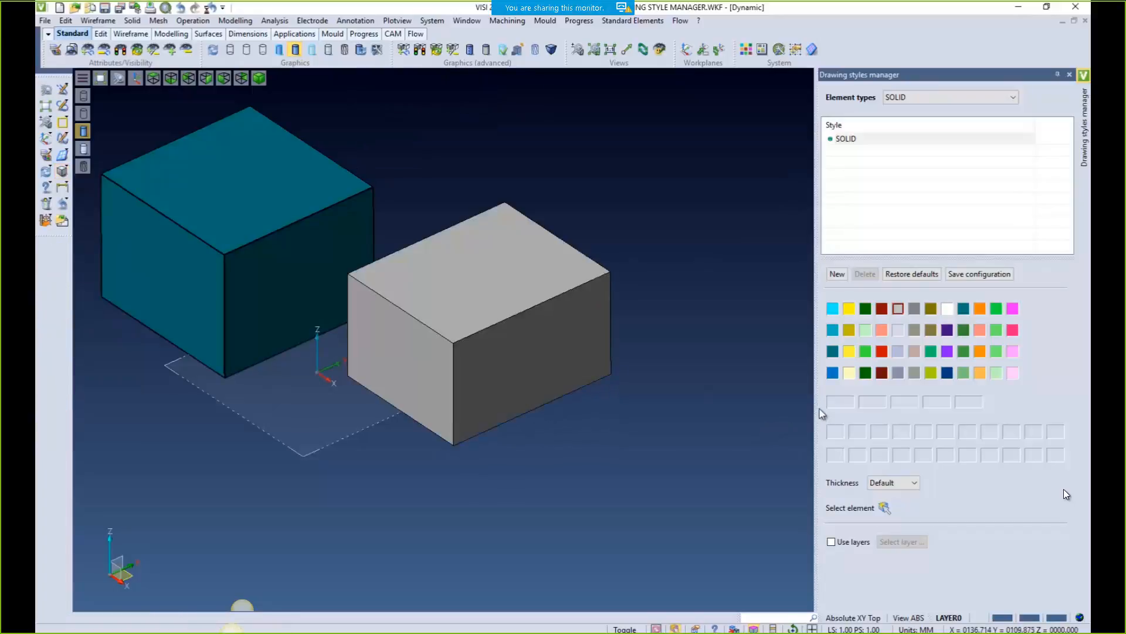
Load the teal box's style by picking it, and draw another box
{"action": "left_click", "coordinate": [884, 508]}
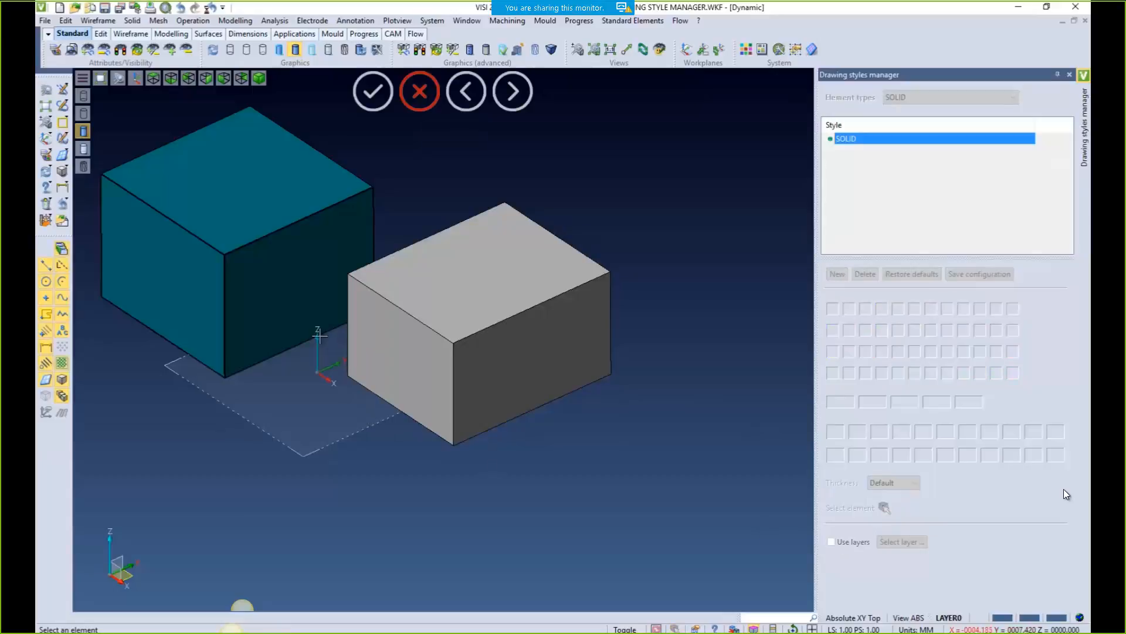
{"action": "left_click", "coordinate": [267, 272]}
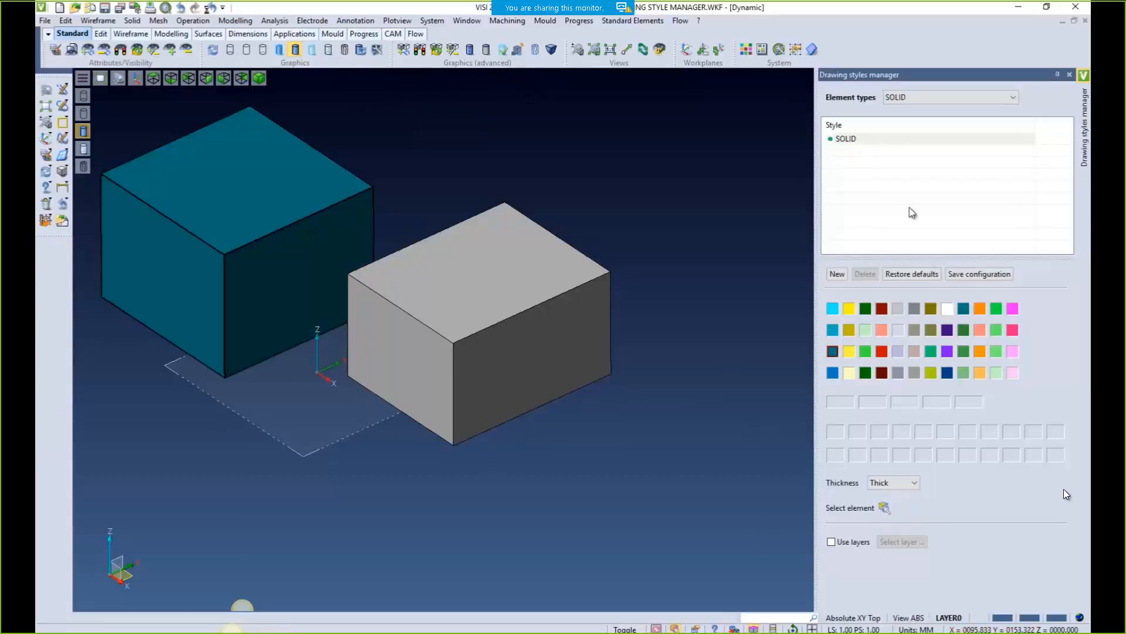
{"action": "left_click", "coordinate": [62, 170]}
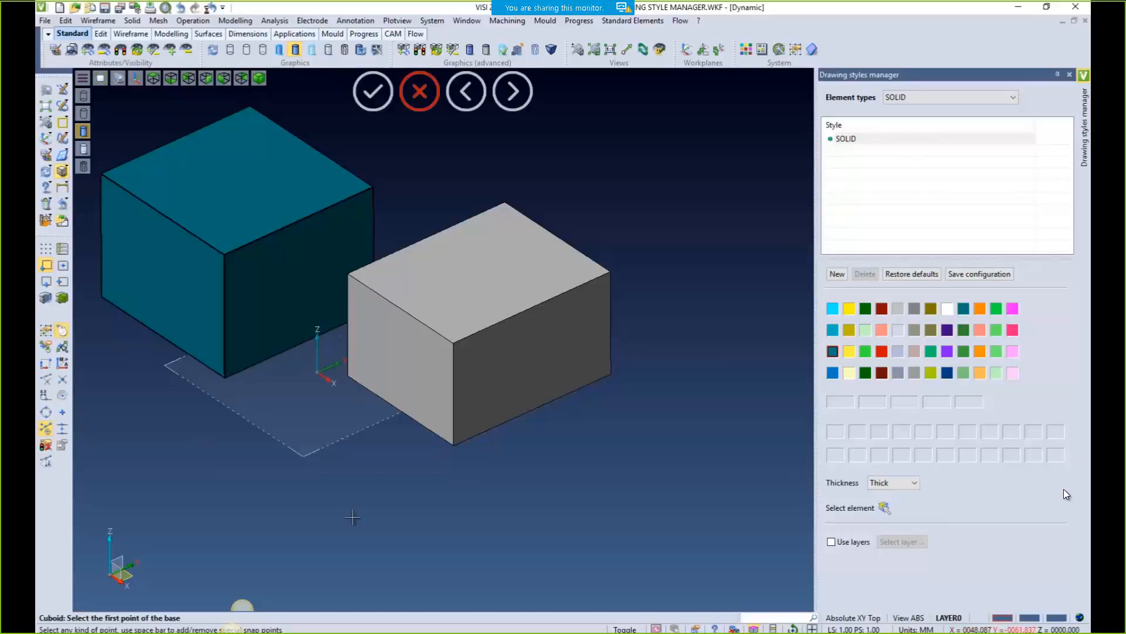
{"action": "left_click", "coordinate": [401, 522]}
{"action": "left_click", "coordinate": [681, 548]}
{"action": "left_click", "coordinate": [681, 437]}
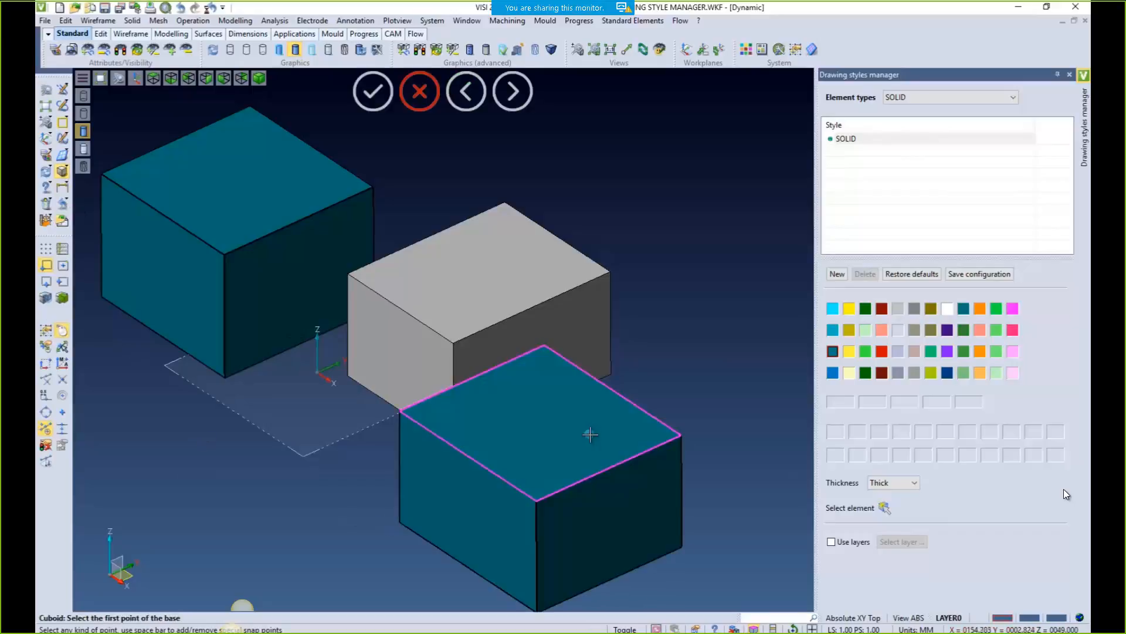
Restore the SOLID style defaults and draw a grey box to test them
{"action": "left_click", "coordinate": [907, 278]}
{"action": "left_click", "coordinate": [910, 279]}
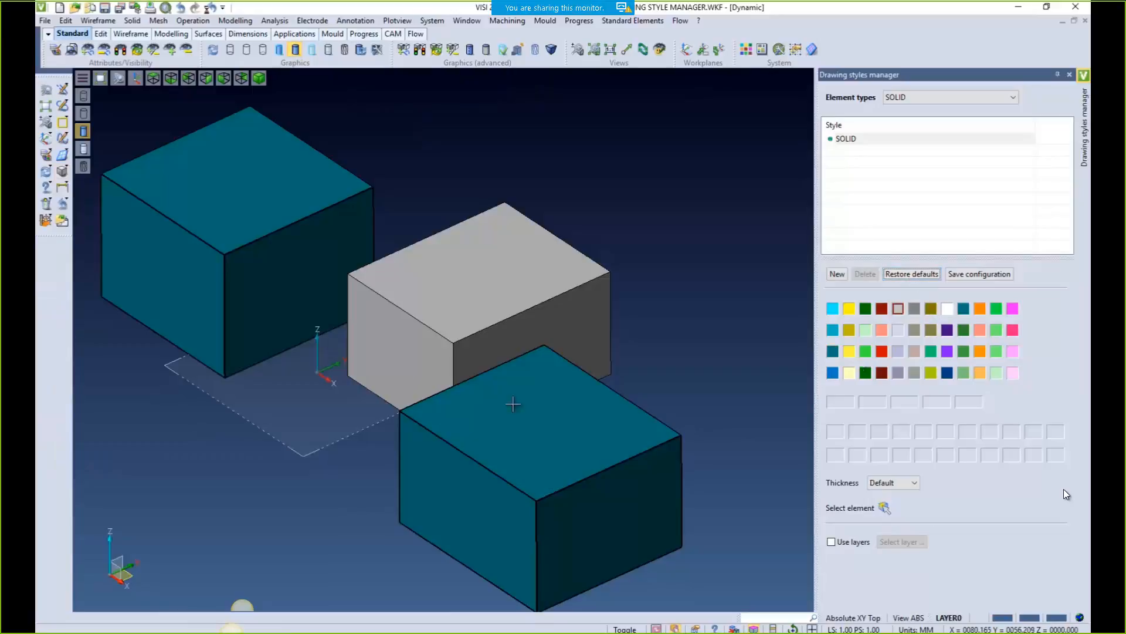
{"action": "left_click", "coordinate": [62, 171]}
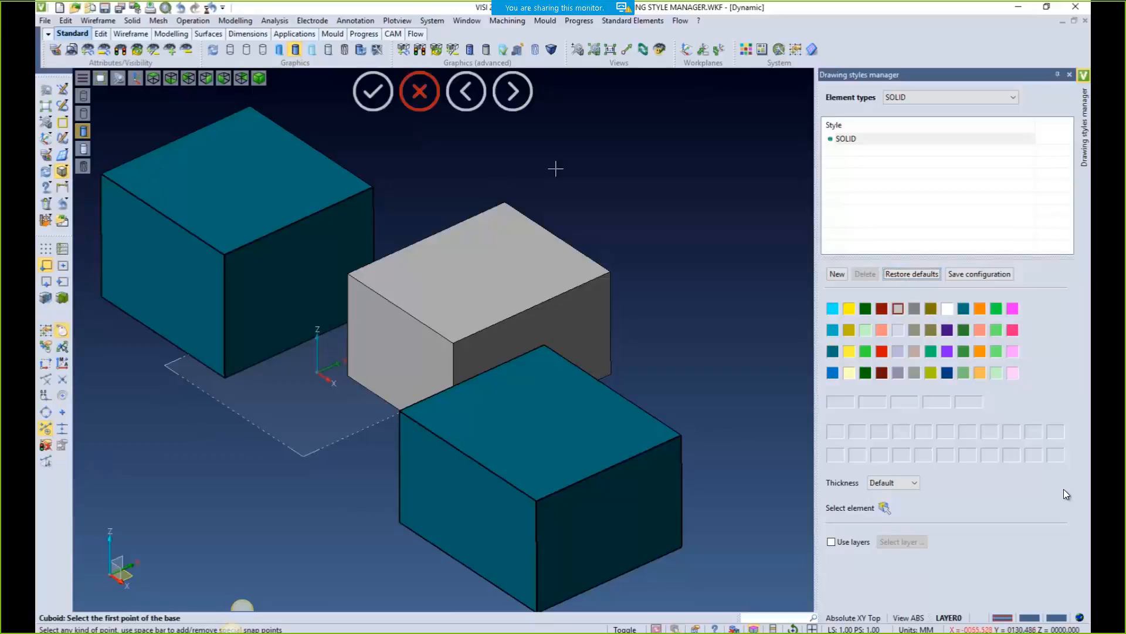
{"action": "left_click", "coordinate": [570, 200]}
{"action": "left_click", "coordinate": [734, 231]}
{"action": "left_click", "coordinate": [692, 170]}
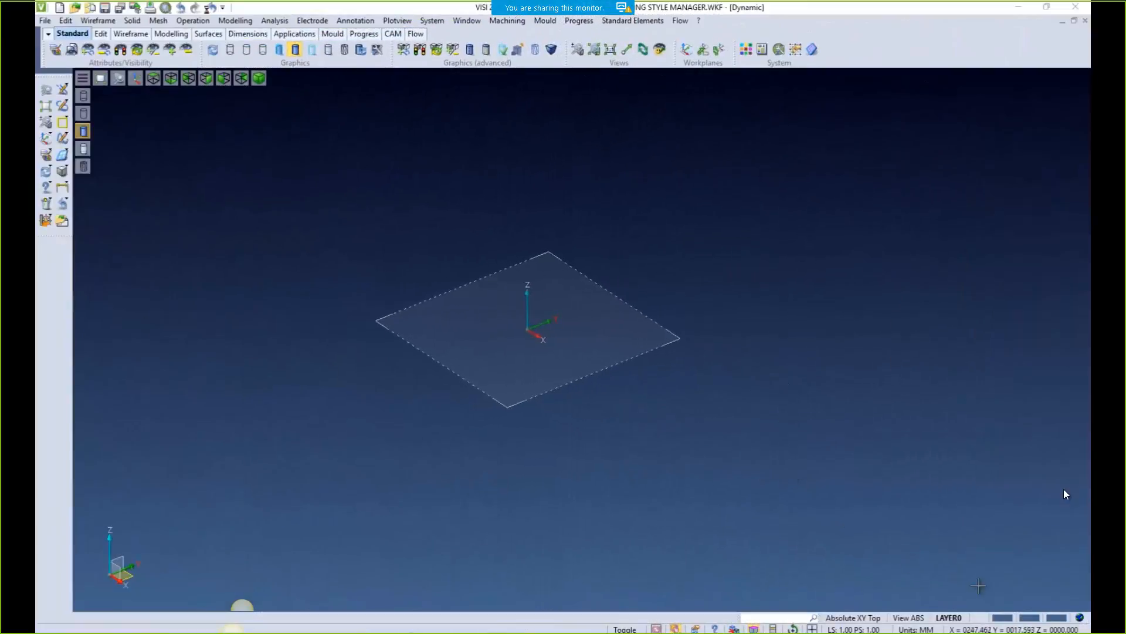
Make the DIMENSION drawing style use the DIMENSION layer
{"action": "left_click", "coordinate": [1002, 618]}
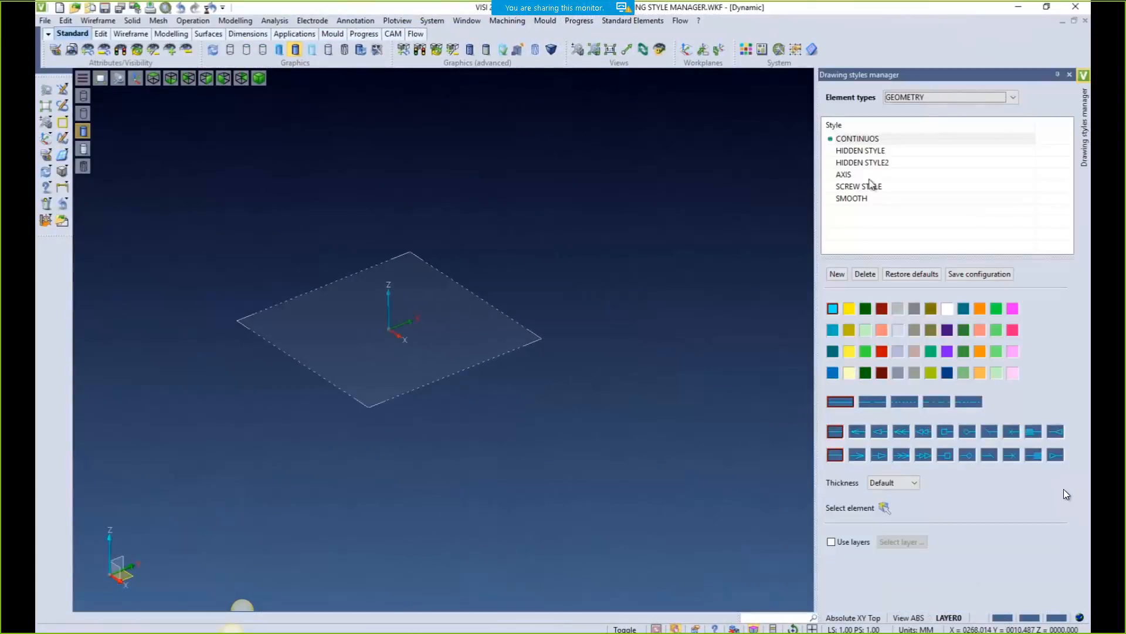
{"action": "left_click", "coordinate": [923, 105]}
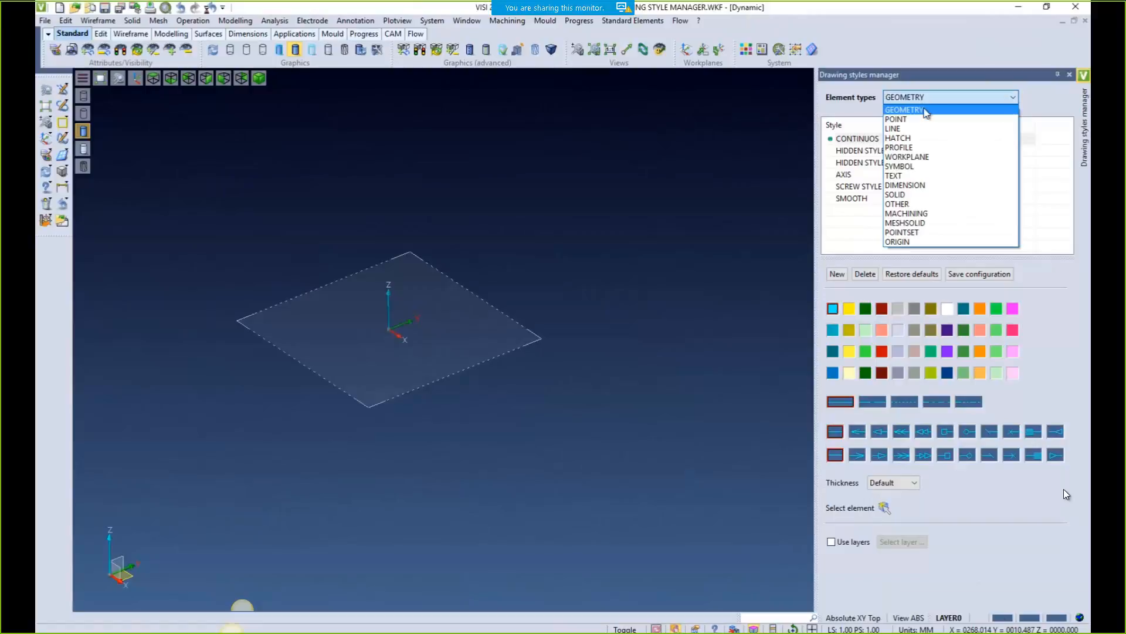
{"action": "left_click", "coordinate": [911, 184]}
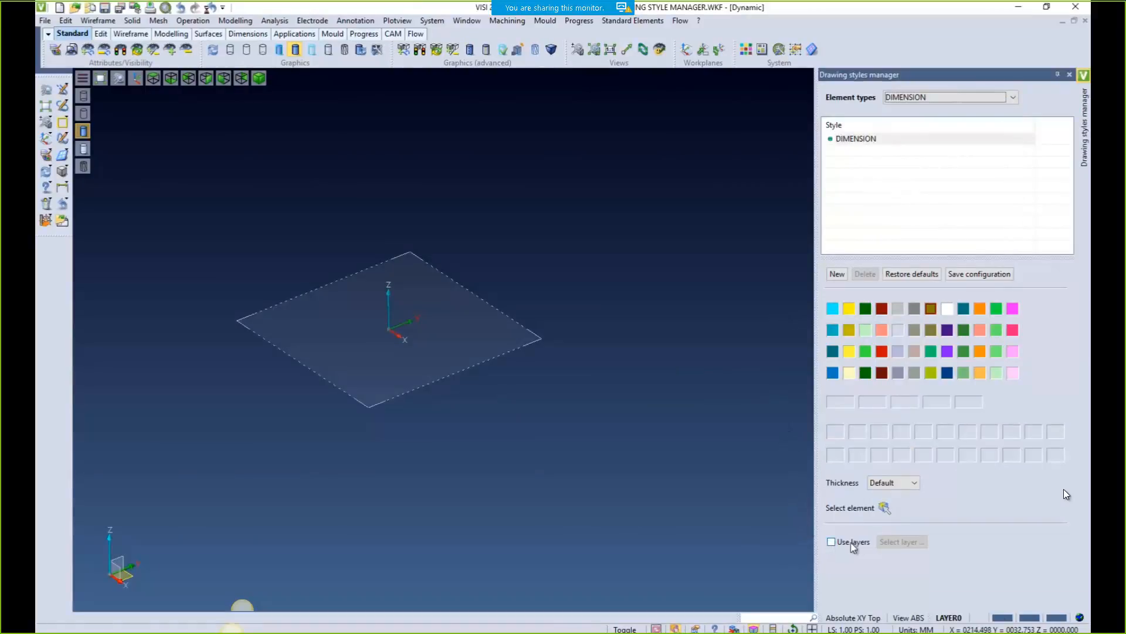
{"action": "left_click", "coordinate": [832, 541]}
{"action": "left_click", "coordinate": [901, 542]}
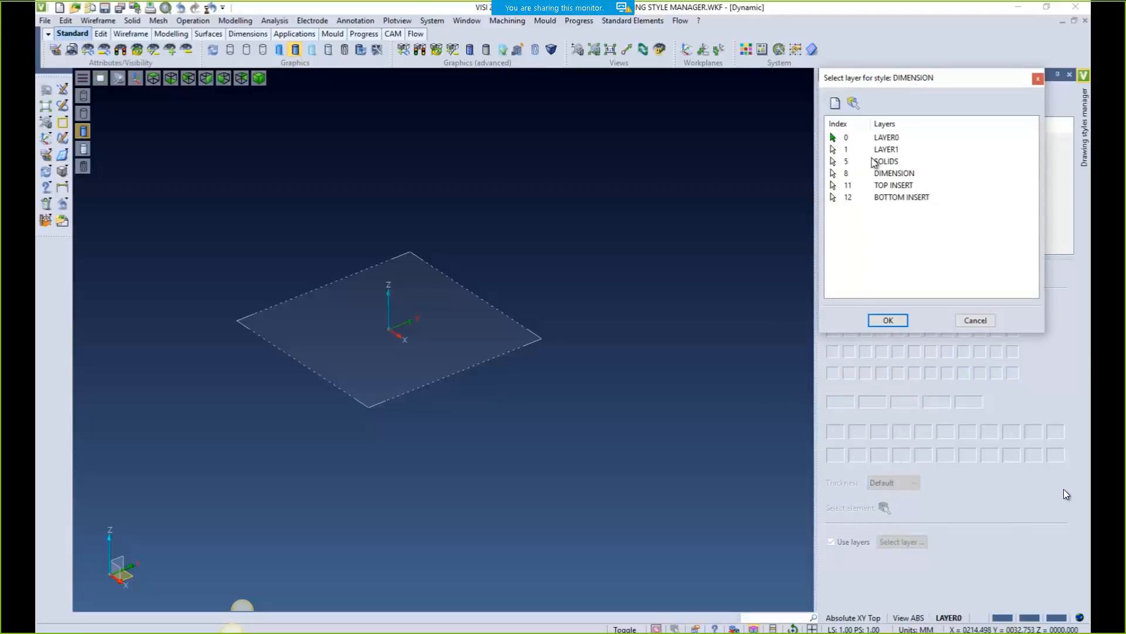
{"action": "left_click", "coordinate": [881, 174]}
{"action": "left_click", "coordinate": [892, 321]}
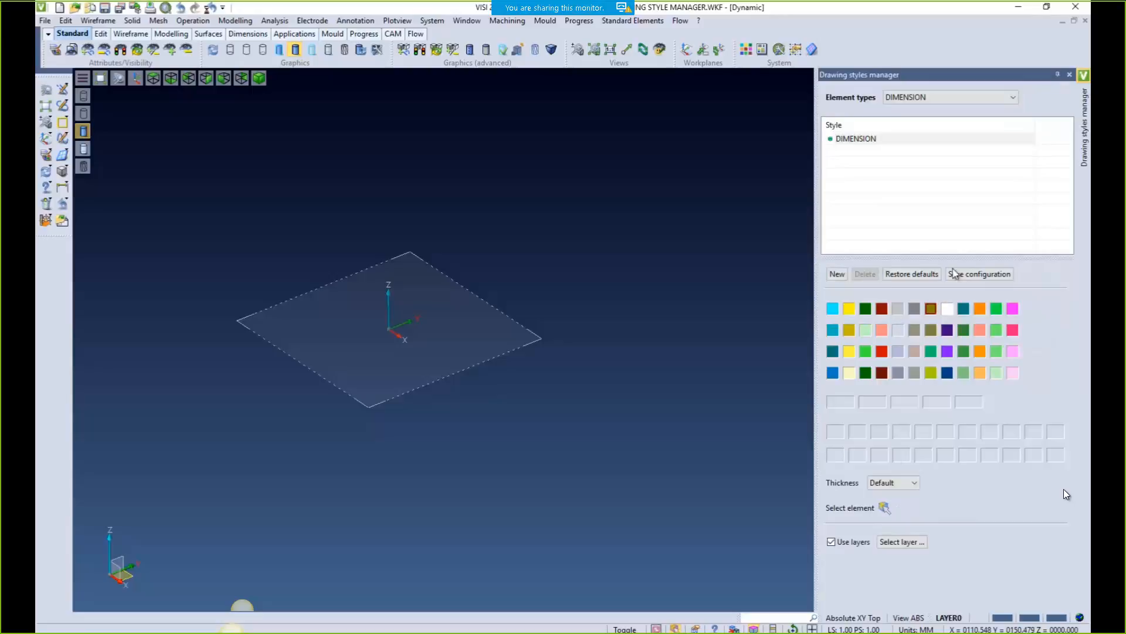
Switch to the SOLID element styles and add a new style
{"action": "left_click", "coordinate": [917, 98]}
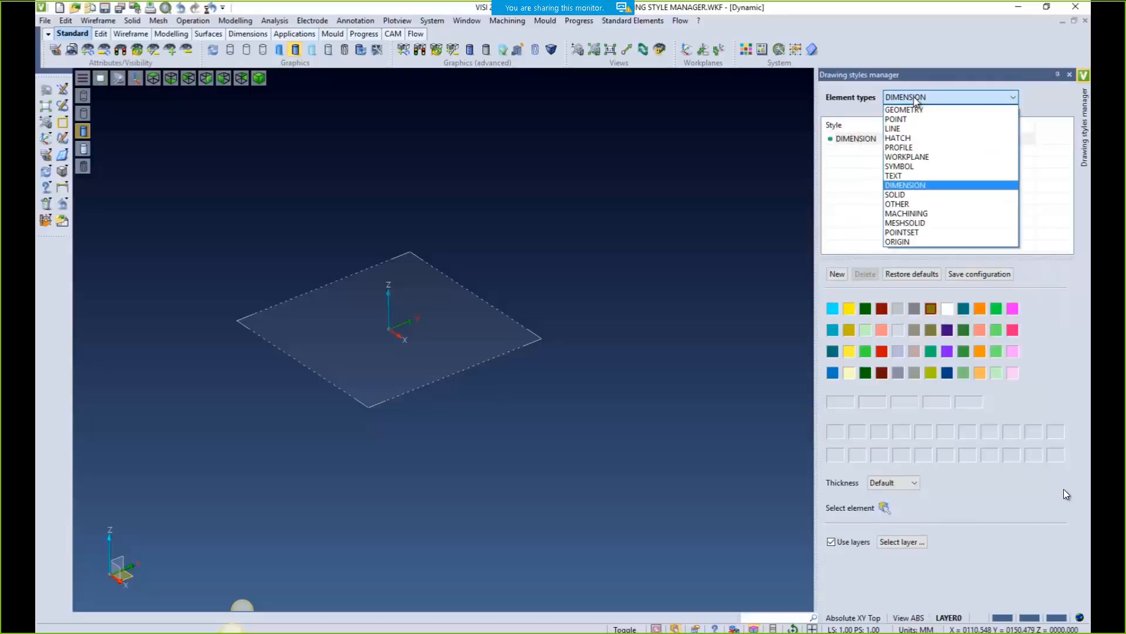
{"action": "left_click", "coordinate": [896, 195]}
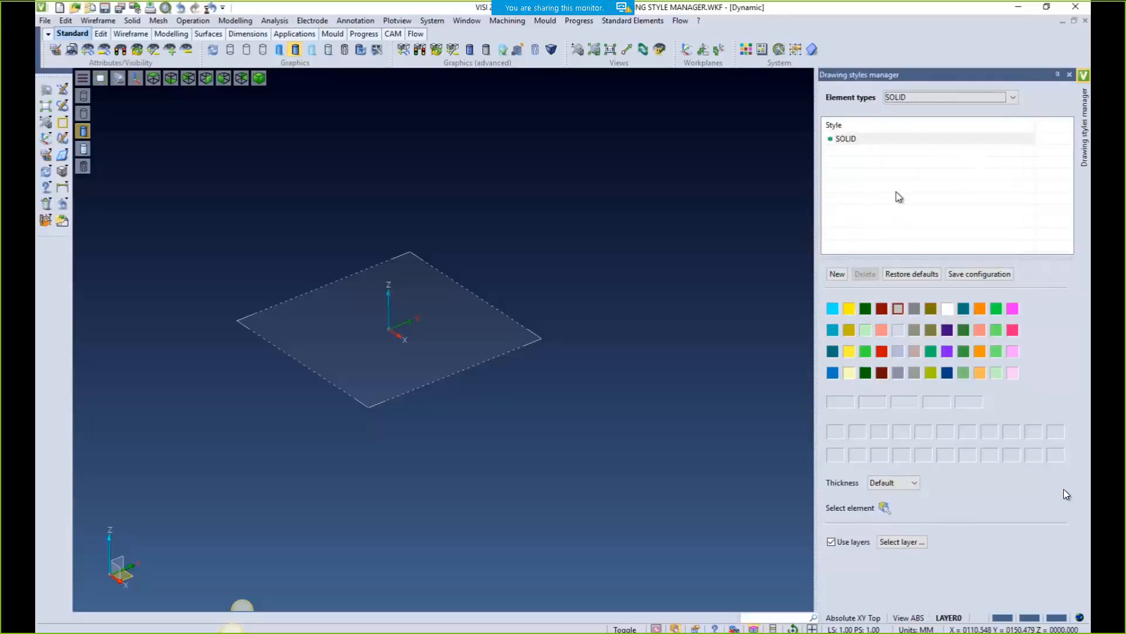
{"action": "left_click", "coordinate": [838, 275]}
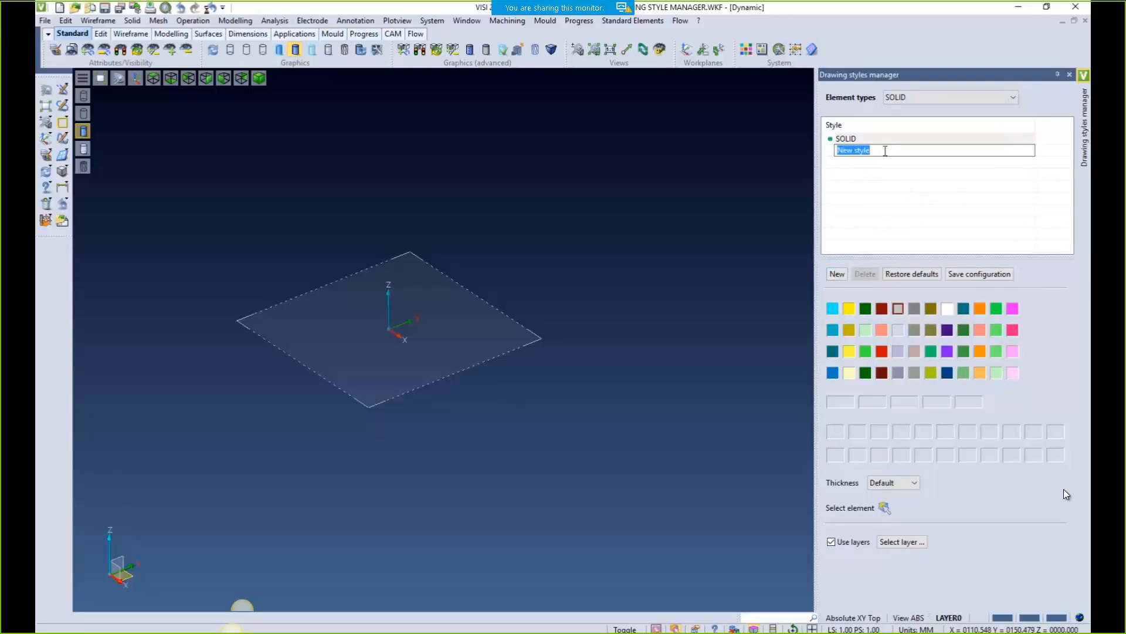
Name the new SOLID styles TOP and BOTTOM
{"action": "type", "text": "TOP"}
{"action": "key", "text": "Return"}
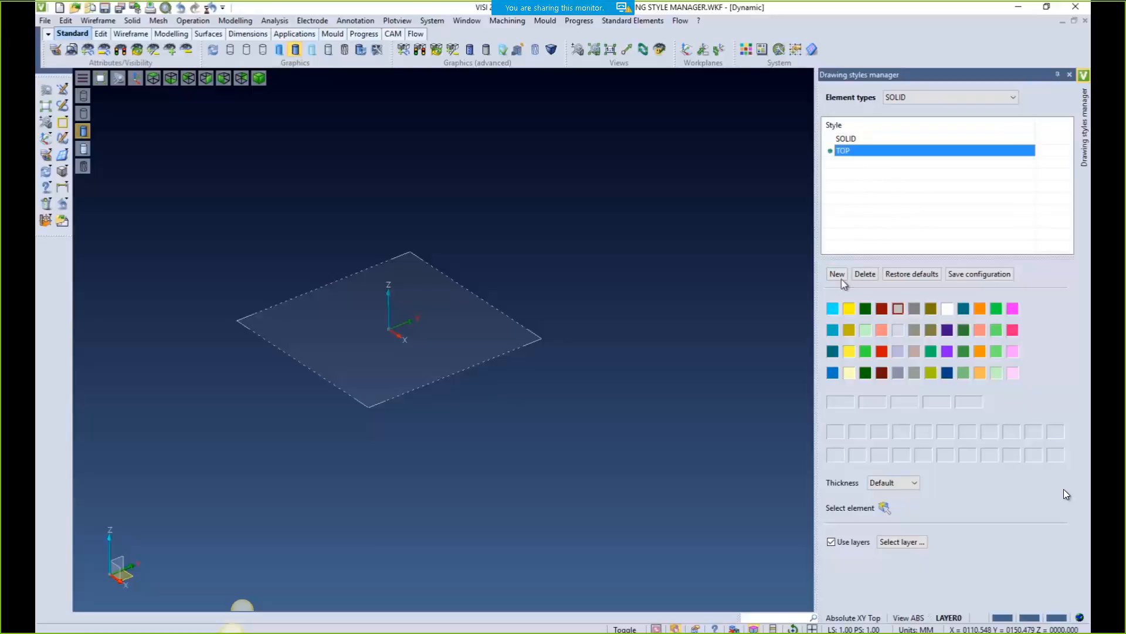
{"action": "left_click", "coordinate": [837, 275]}
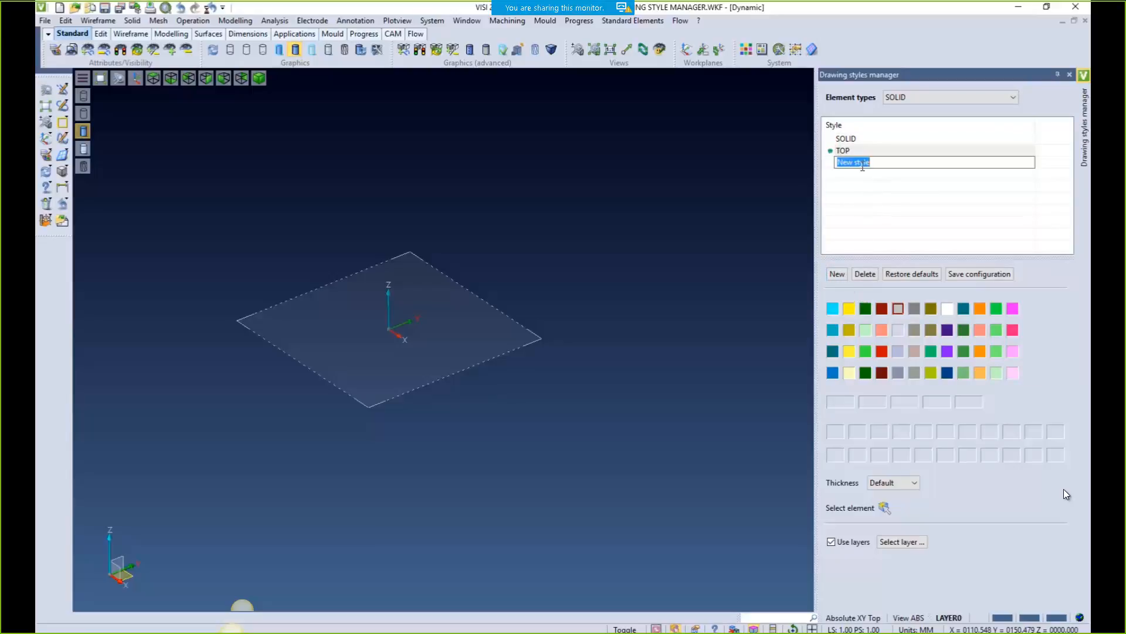
{"action": "type", "text": "BOTTOM"}
{"action": "key", "text": "Return"}
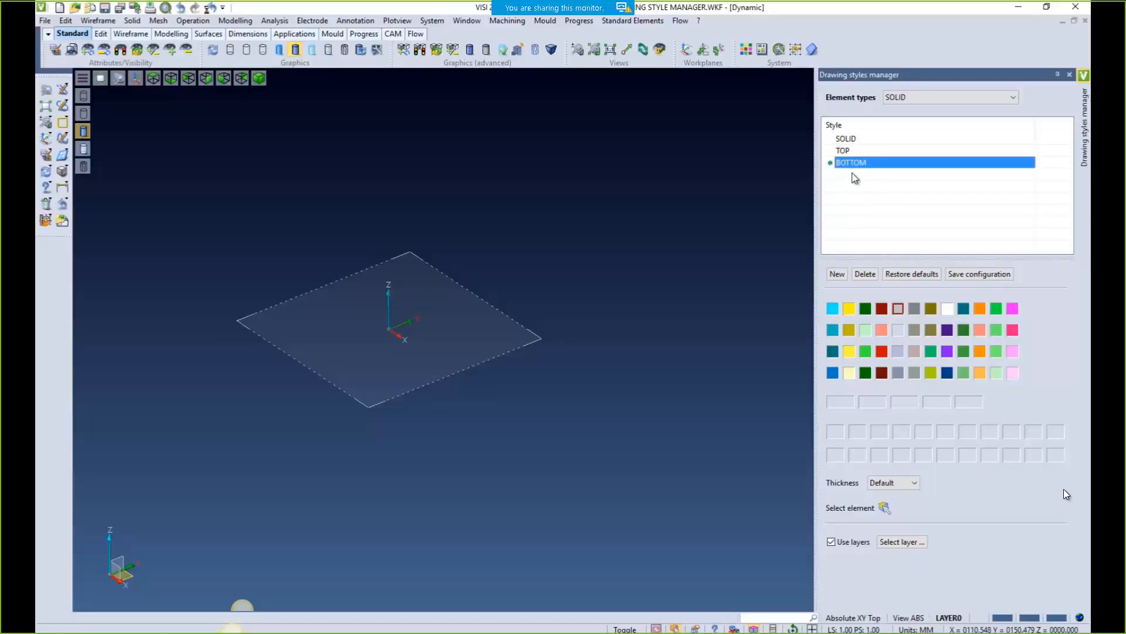
Make the TOP style orange and assign it the TOP INSERT layer
{"action": "left_click", "coordinate": [844, 151]}
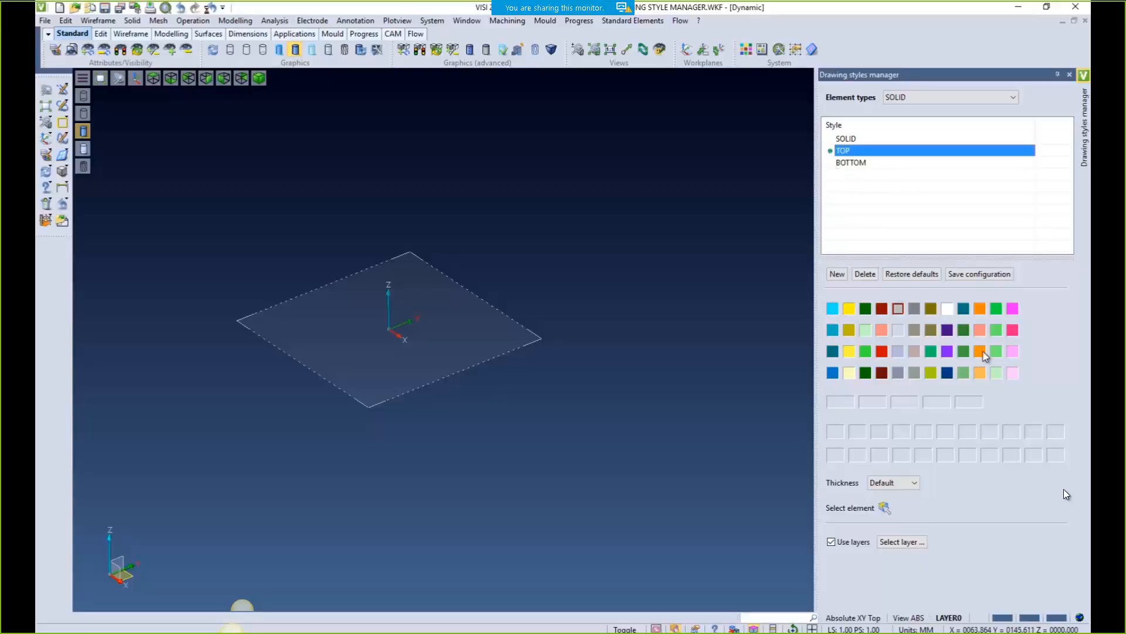
{"action": "left_click", "coordinate": [981, 310]}
{"action": "left_click", "coordinate": [902, 542]}
{"action": "left_click", "coordinate": [891, 186]}
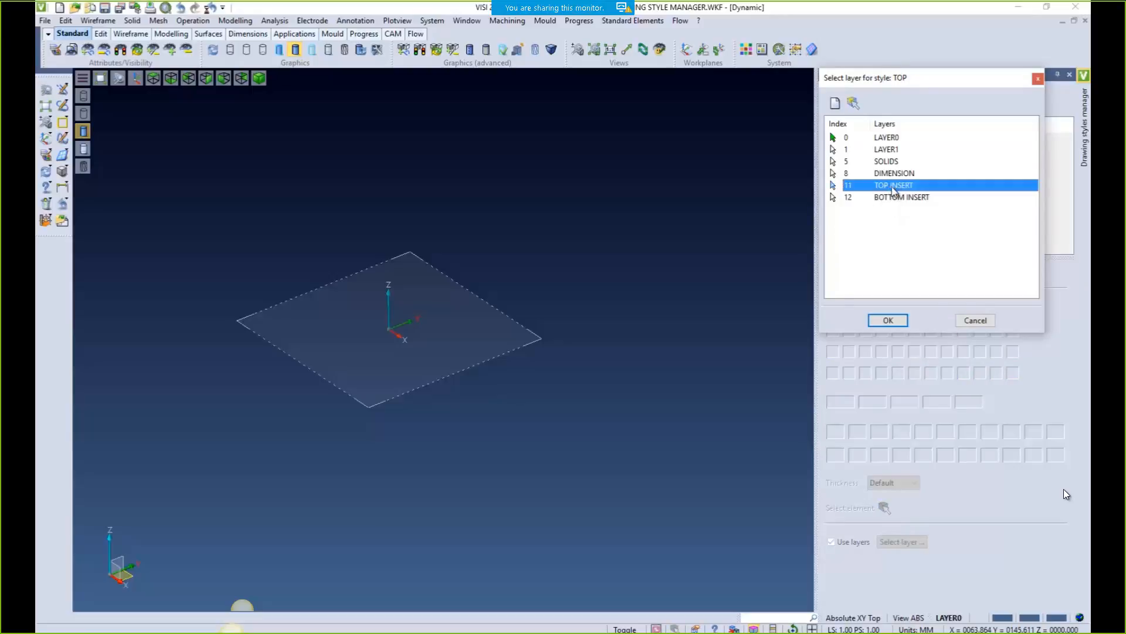
{"action": "left_click", "coordinate": [888, 322]}
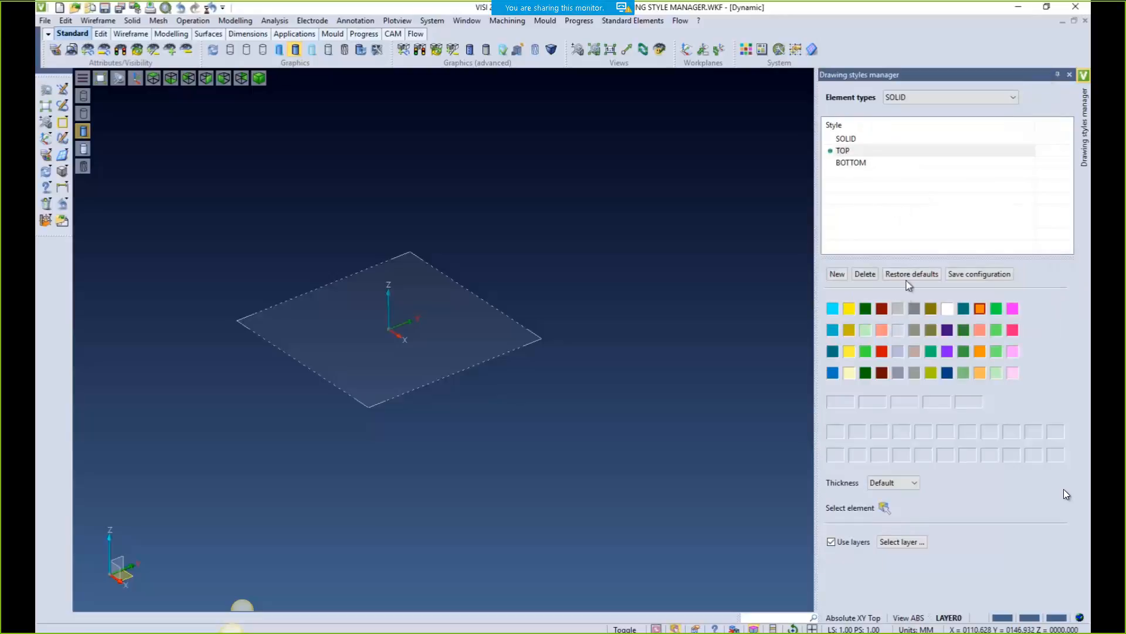
Assign the BOTTOM INSERT layer to the BOTTOM style and recheck the TOP style
{"action": "left_click", "coordinate": [852, 165]}
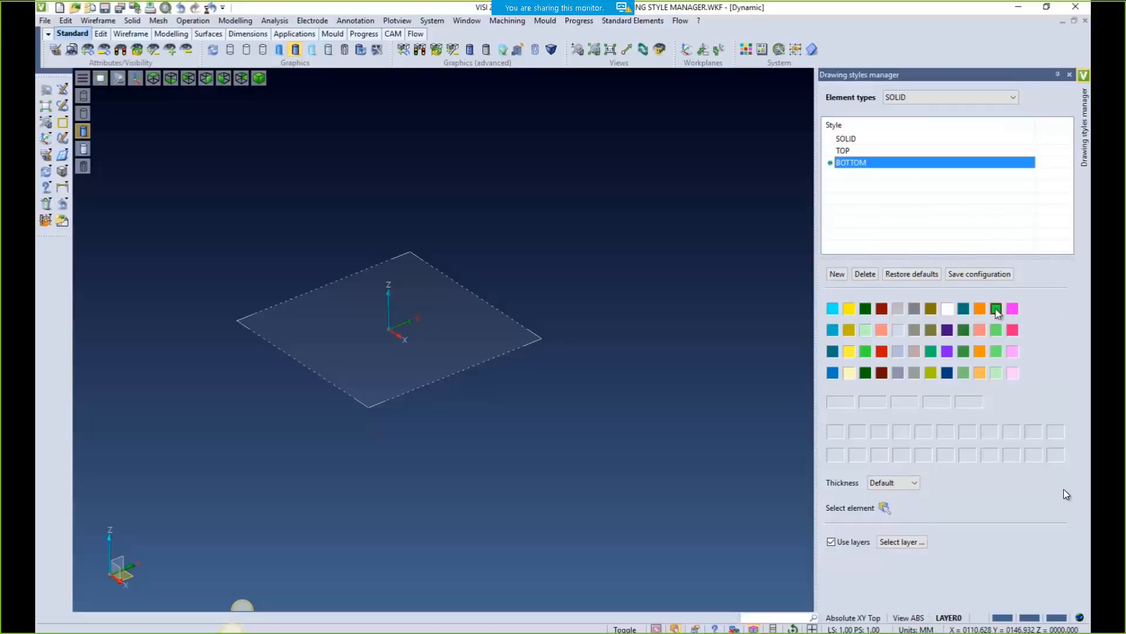
{"action": "left_click", "coordinate": [902, 541]}
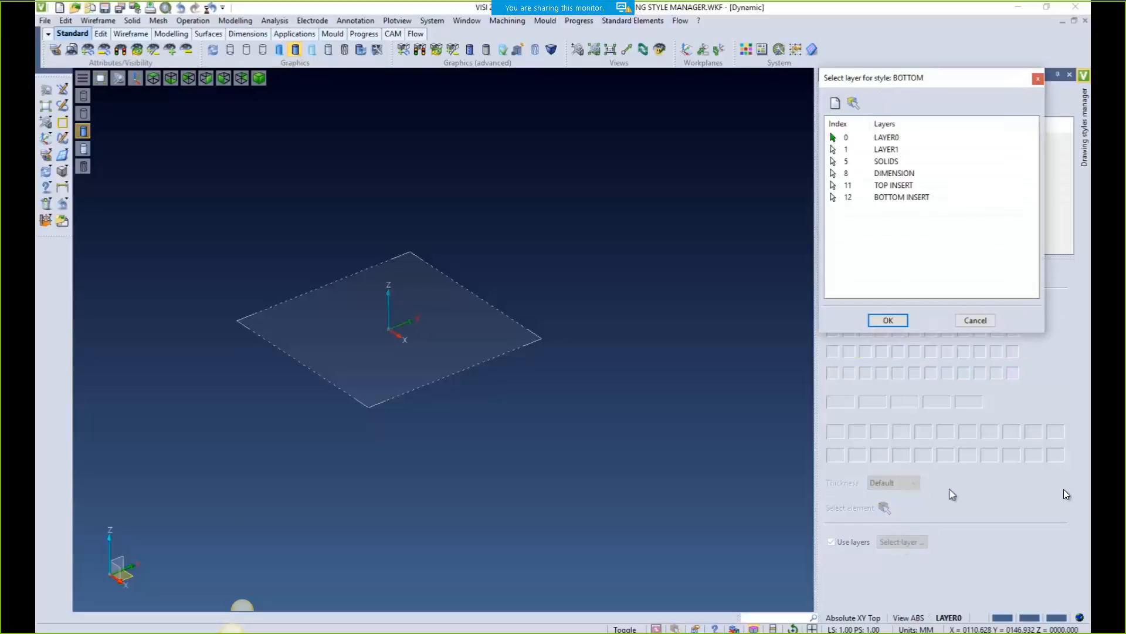
{"action": "left_click", "coordinate": [904, 198]}
{"action": "left_click", "coordinate": [888, 321]}
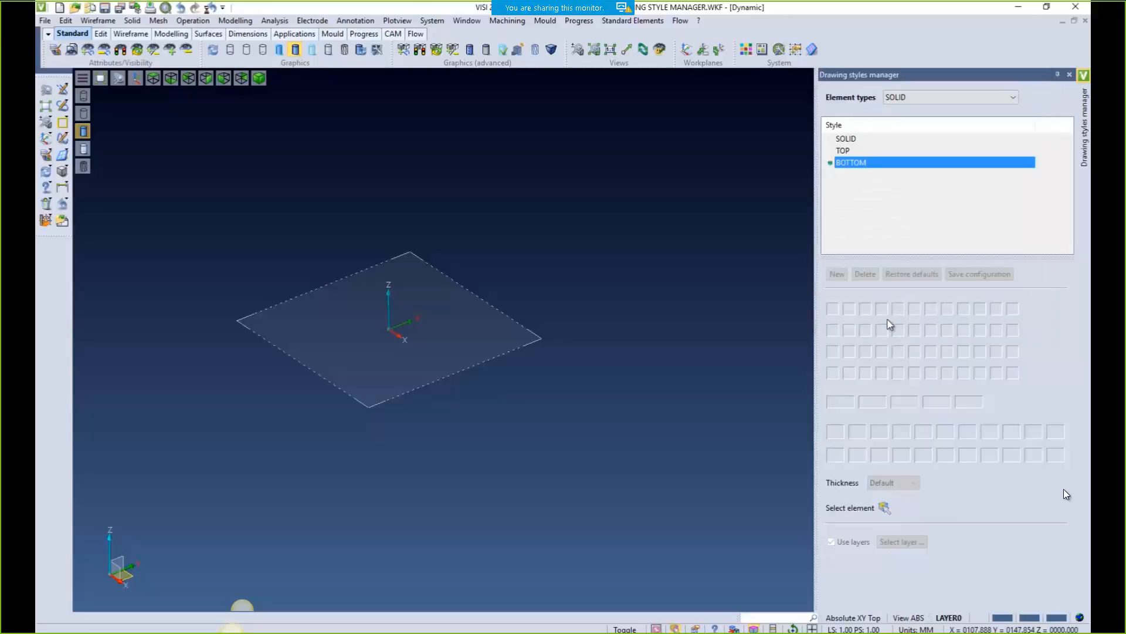
{"action": "left_click", "coordinate": [842, 152]}
{"action": "left_click", "coordinate": [847, 163]}
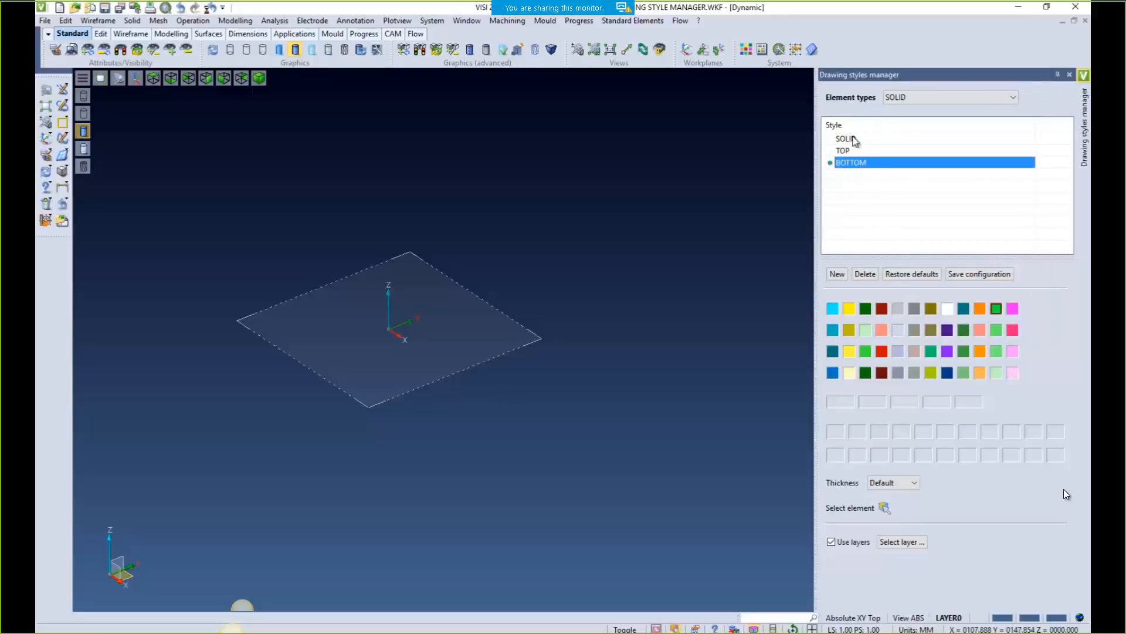
{"action": "left_click", "coordinate": [858, 152]}
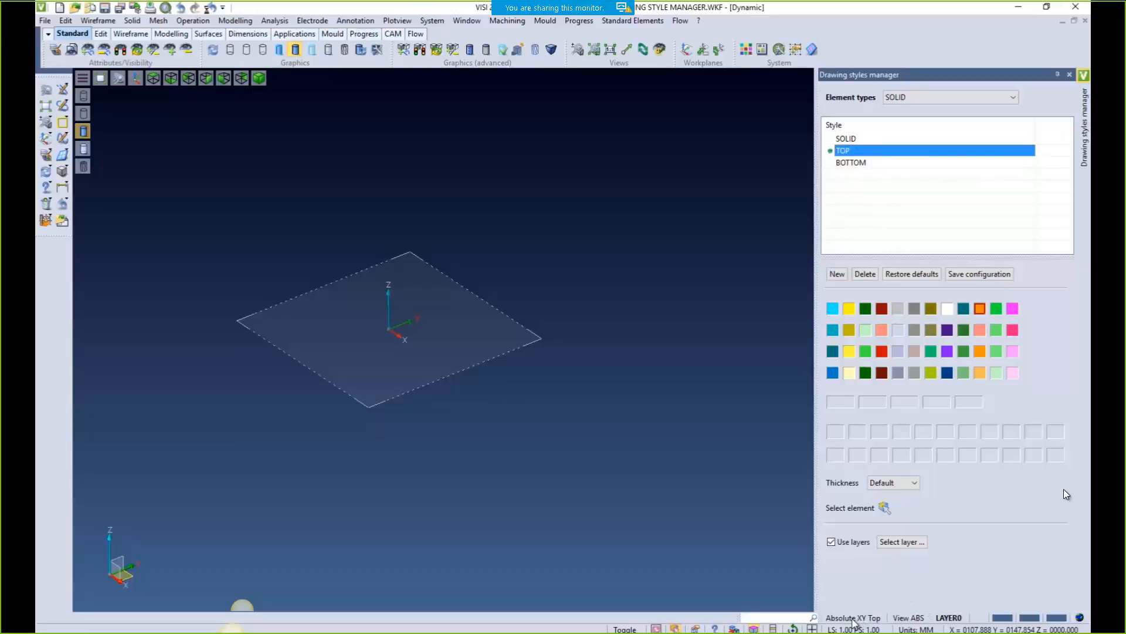
Select all named layers and make the SOLID style active
{"action": "left_click", "coordinate": [948, 618]}
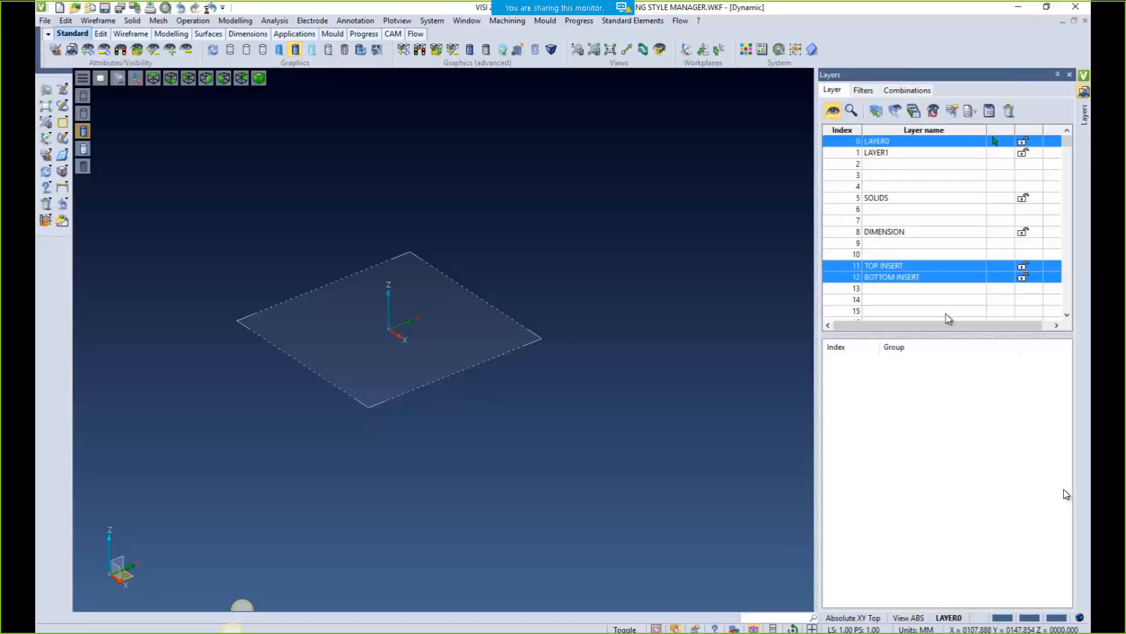
{"action": "left_click", "coordinate": [918, 111]}
{"action": "left_click", "coordinate": [932, 111]}
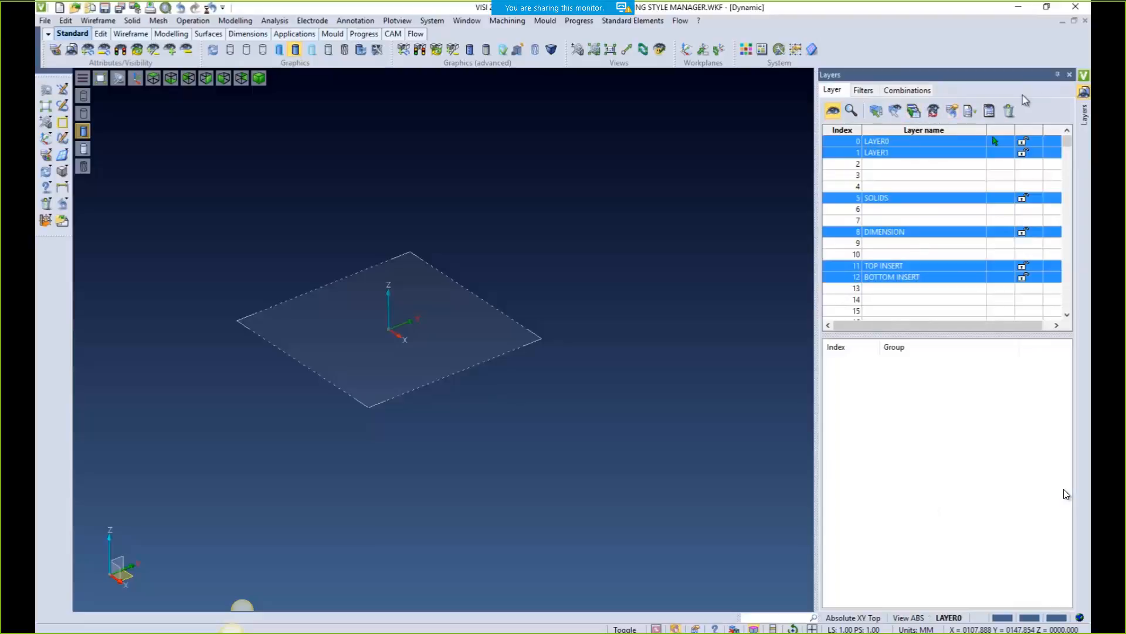
{"action": "left_click", "coordinate": [1069, 74]}
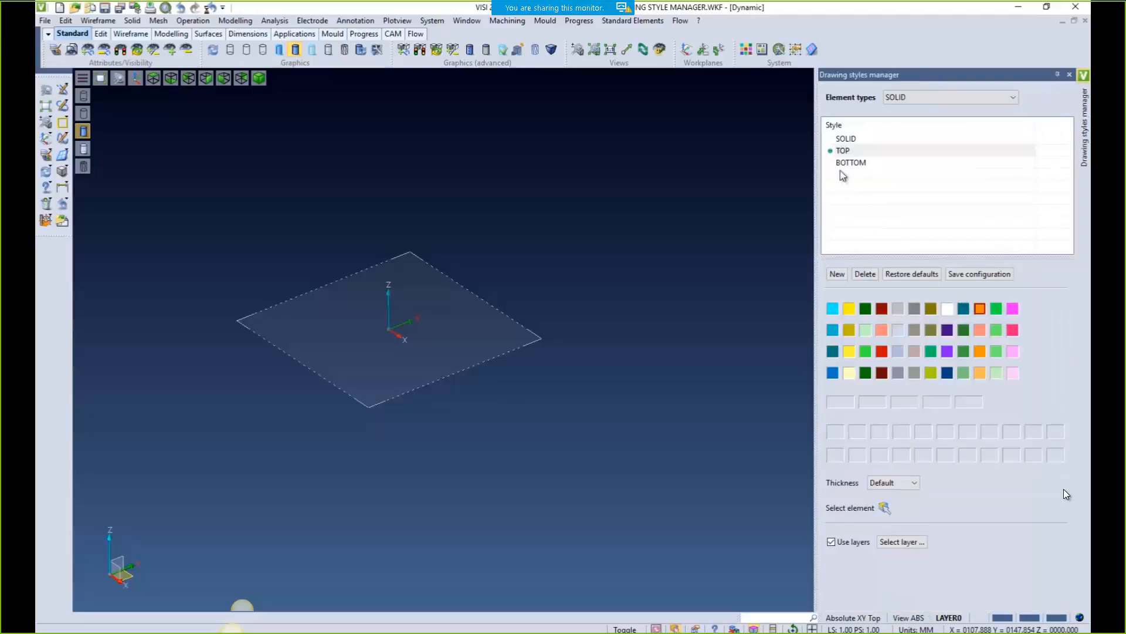
{"action": "left_click", "coordinate": [846, 139]}
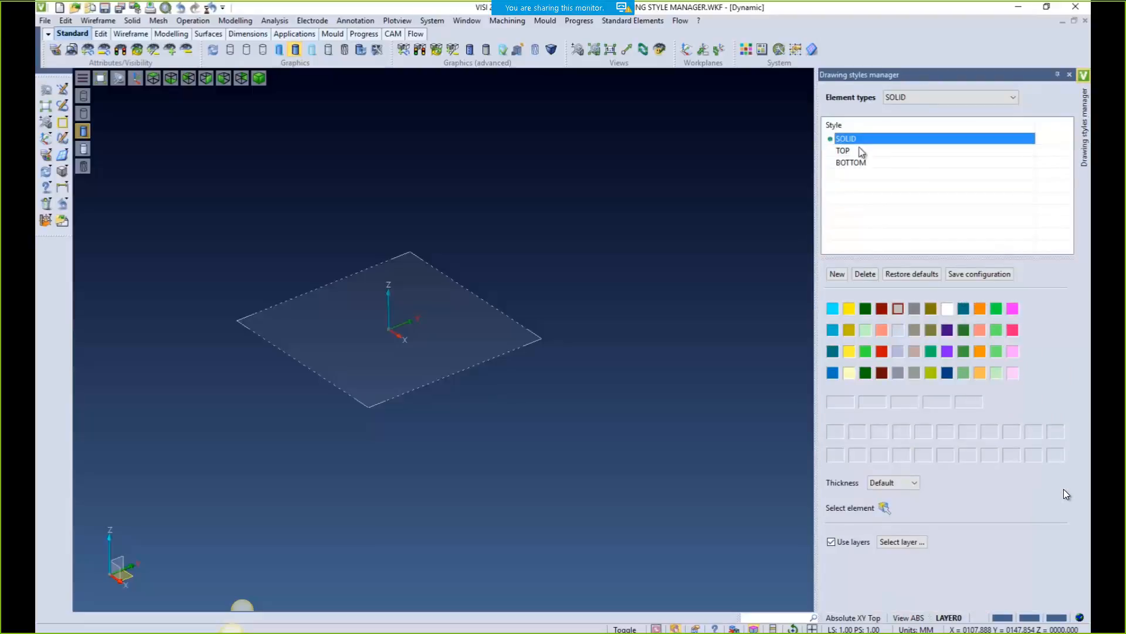
Draw a box on the left with the SOLID style
{"action": "left_click", "coordinate": [63, 176]}
{"action": "left_click", "coordinate": [117, 282]}
{"action": "left_click", "coordinate": [233, 287]}
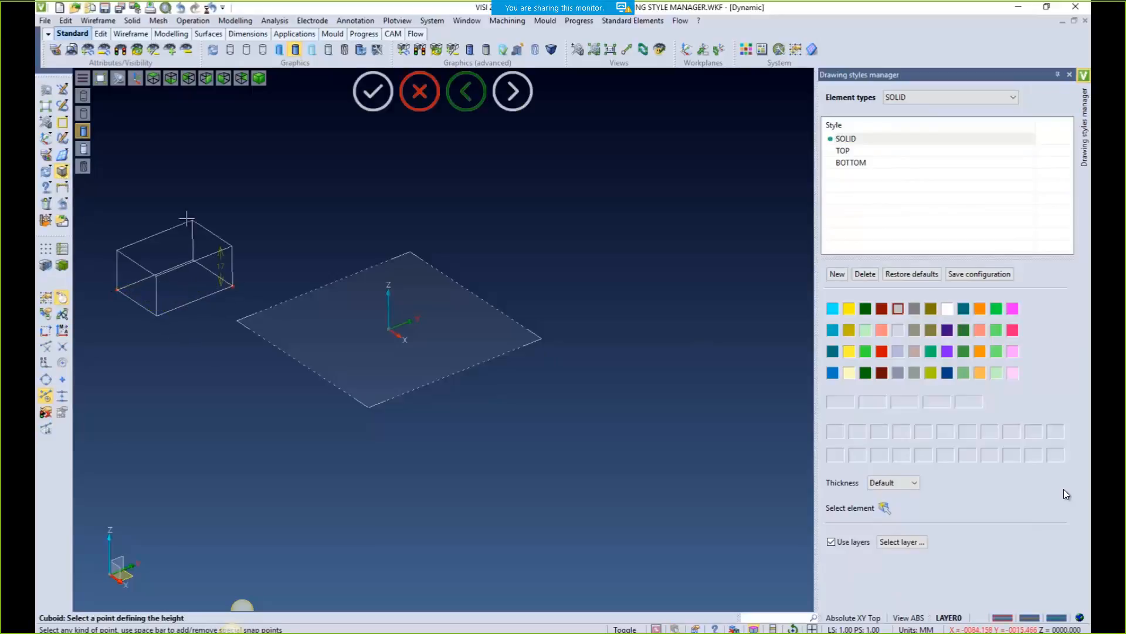
{"action": "left_click", "coordinate": [232, 208]}
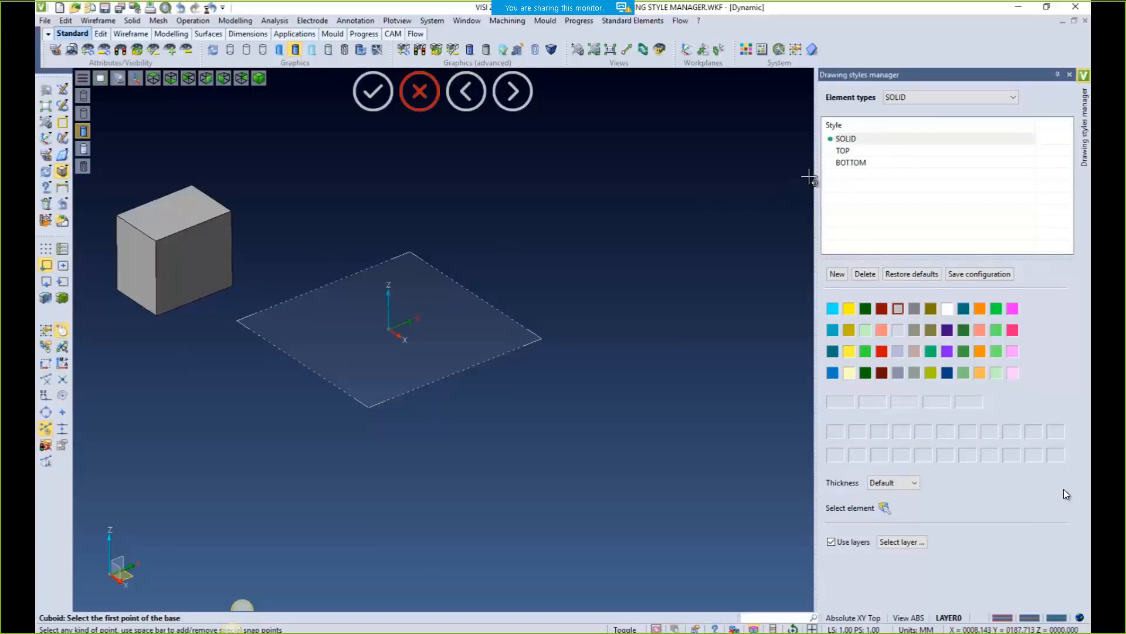
{"action": "key", "text": "Escape"}
Draw an orange TOP block and a green BOTTOM block beneath it
{"action": "left_click", "coordinate": [845, 152]}
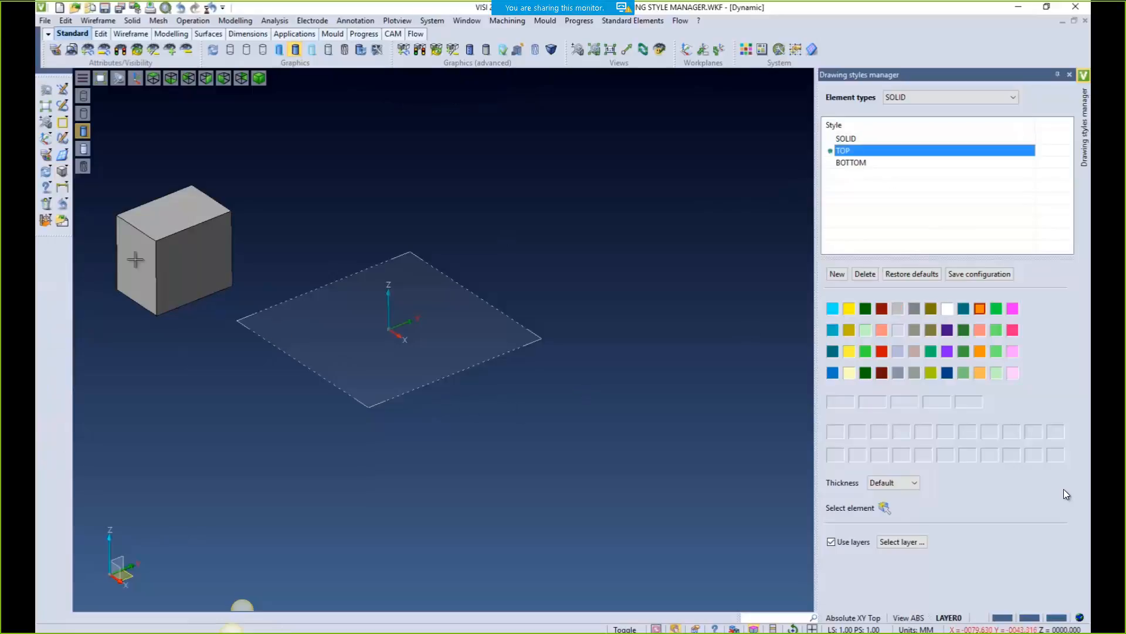
{"action": "left_click", "coordinate": [63, 172]}
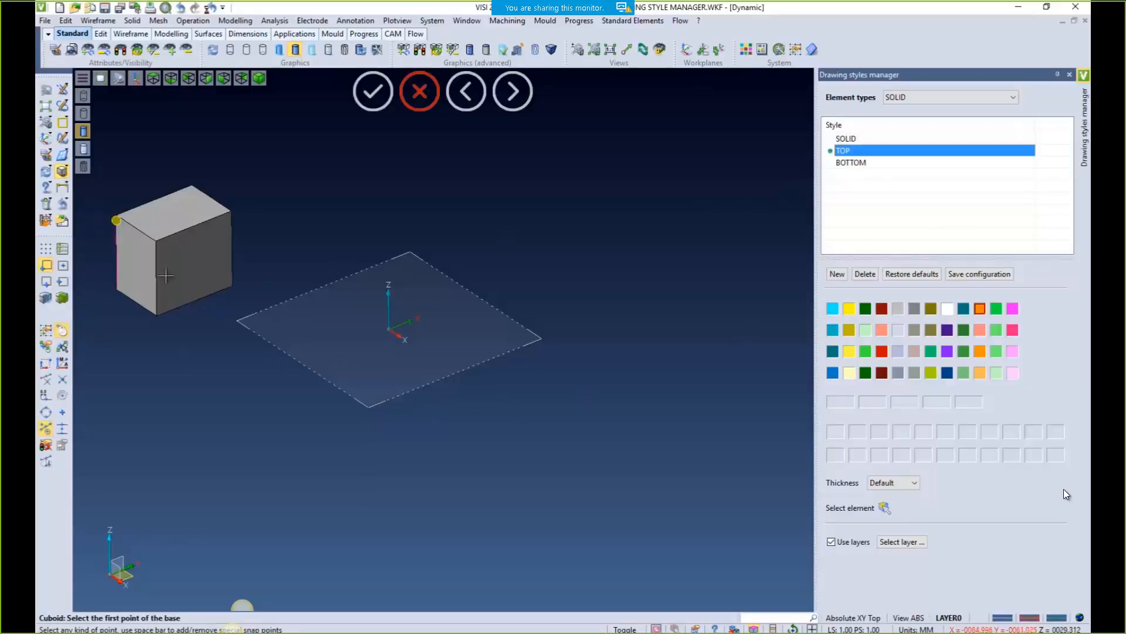
{"action": "left_click", "coordinate": [306, 379]}
{"action": "left_click", "coordinate": [609, 389]}
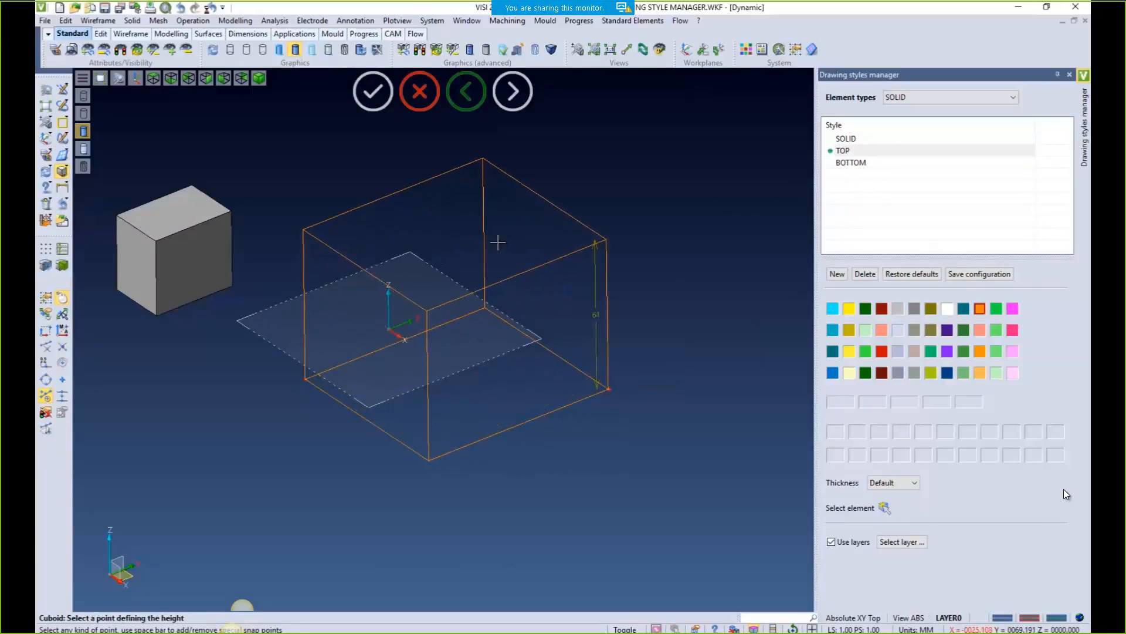
{"action": "left_click", "coordinate": [498, 243]}
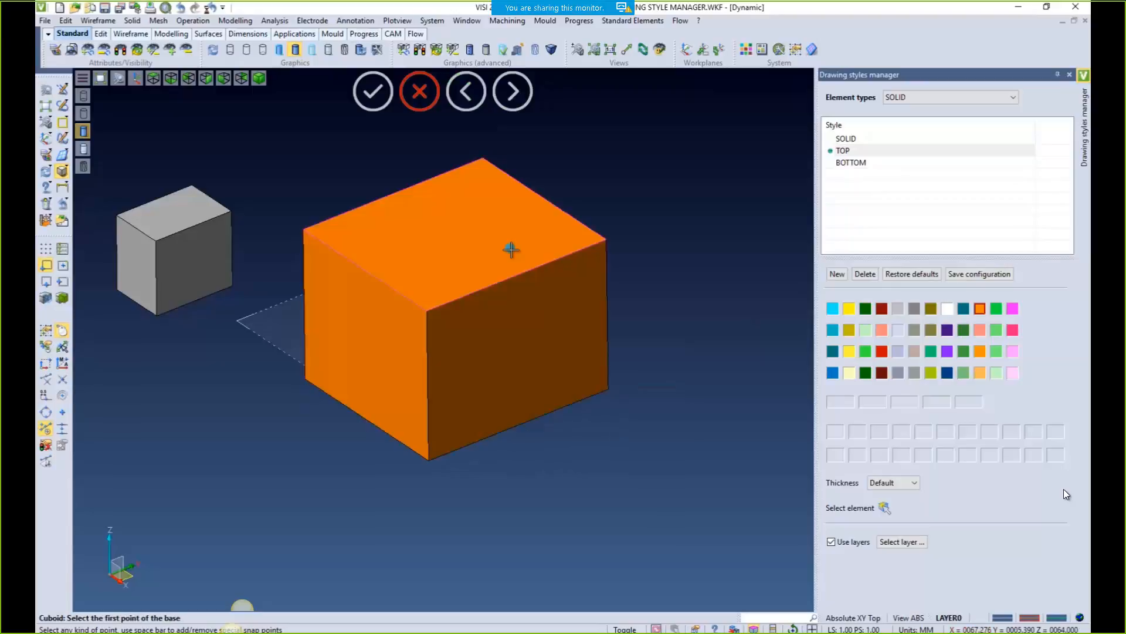
{"action": "left_click", "coordinate": [843, 164]}
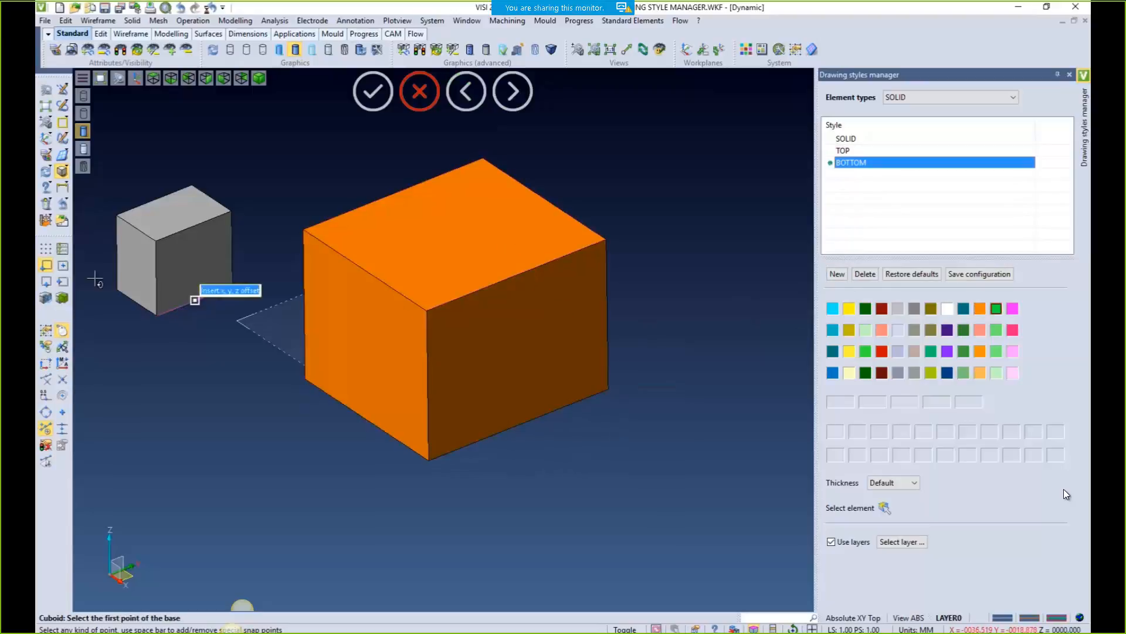
{"action": "left_click", "coordinate": [306, 378]}
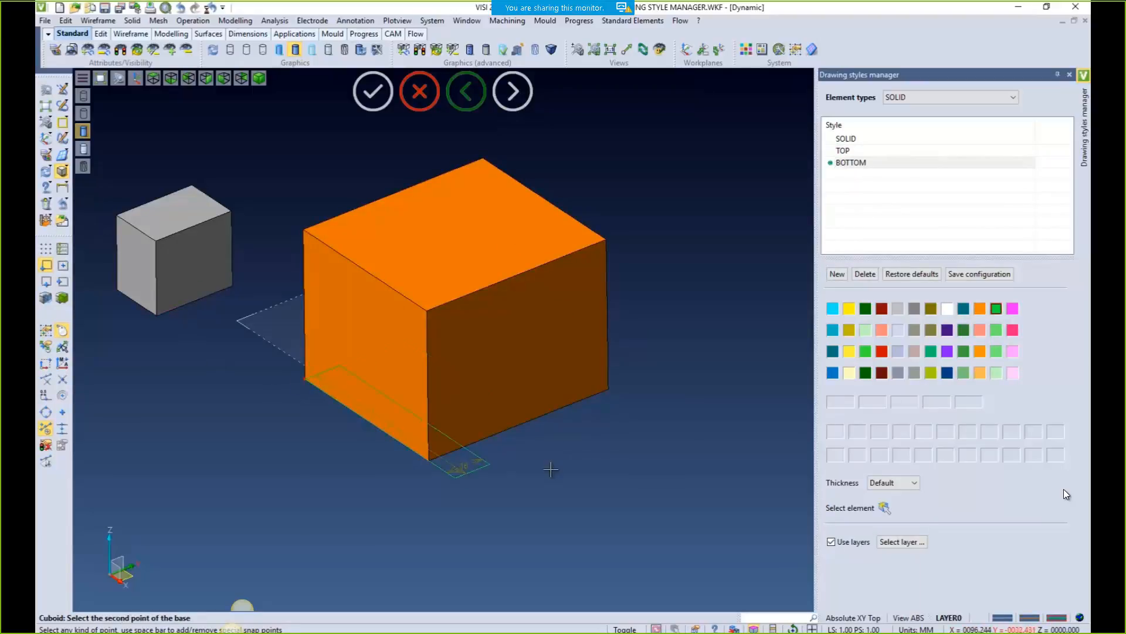
{"action": "left_click", "coordinate": [608, 391]}
{"action": "left_click", "coordinate": [609, 522]}
Add linear dimensions of 83 and 75 to the blocks and close the styles manager
{"action": "left_click", "coordinate": [61, 189]}
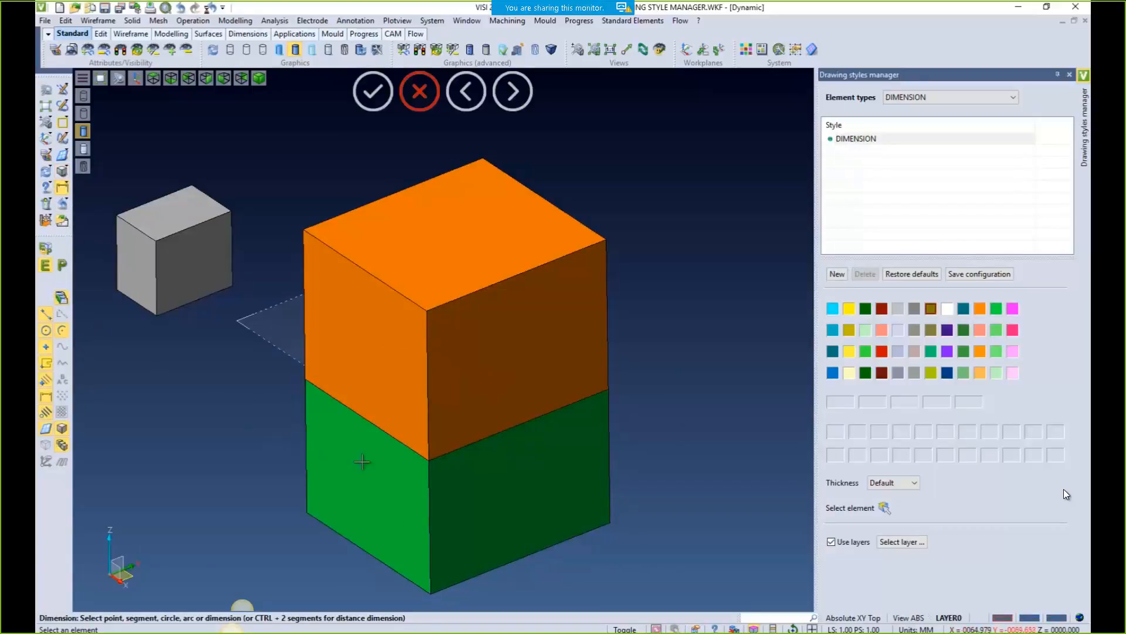
{"action": "left_click", "coordinate": [476, 447]}
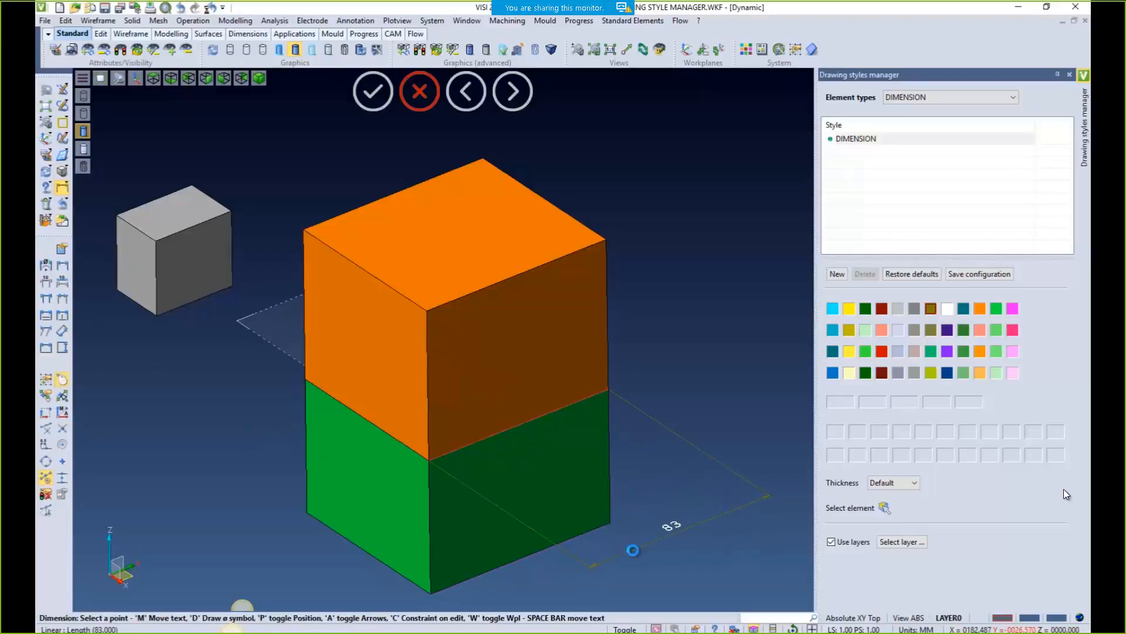
{"action": "left_click", "coordinate": [668, 523]}
{"action": "left_click", "coordinate": [389, 433]}
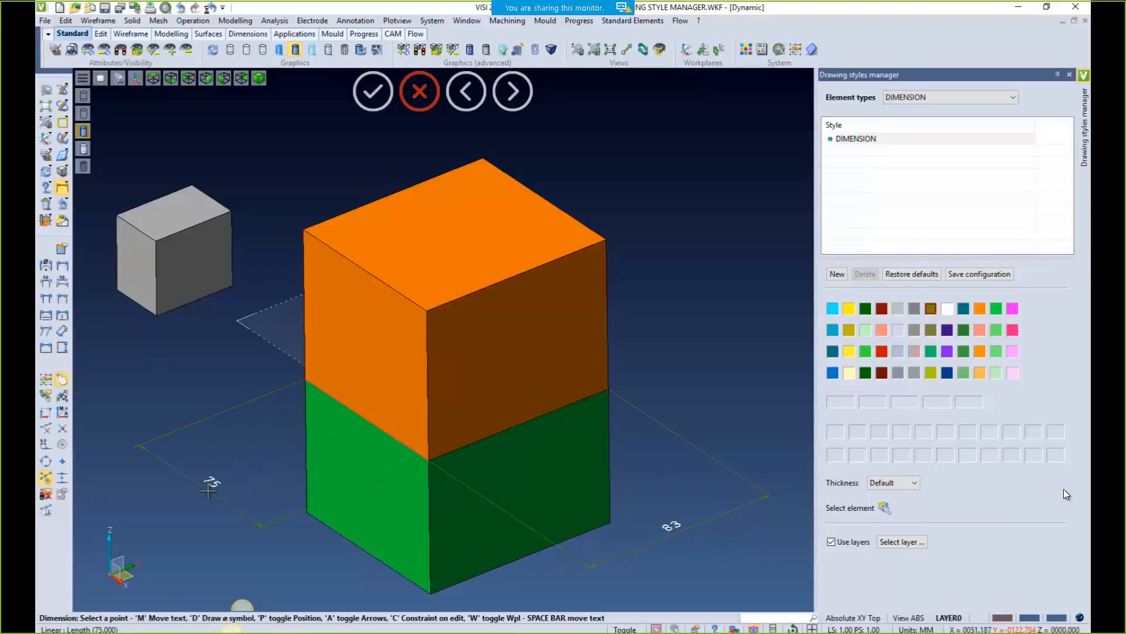
{"action": "left_click", "coordinate": [304, 548]}
{"action": "key", "text": "Escape"}
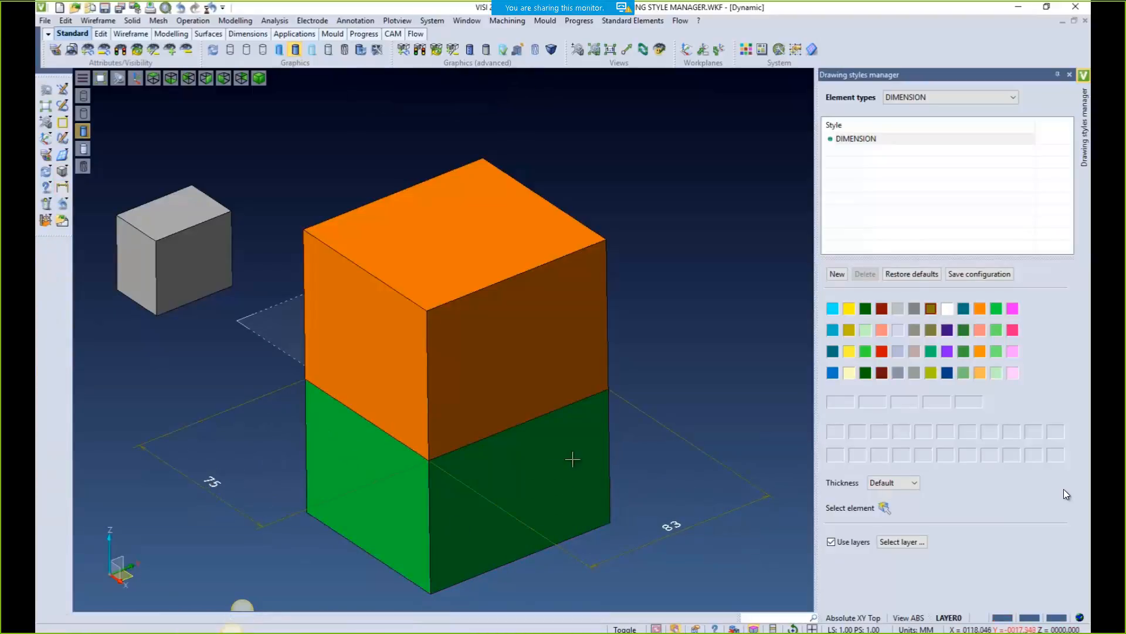
{"action": "left_click", "coordinate": [1070, 76]}
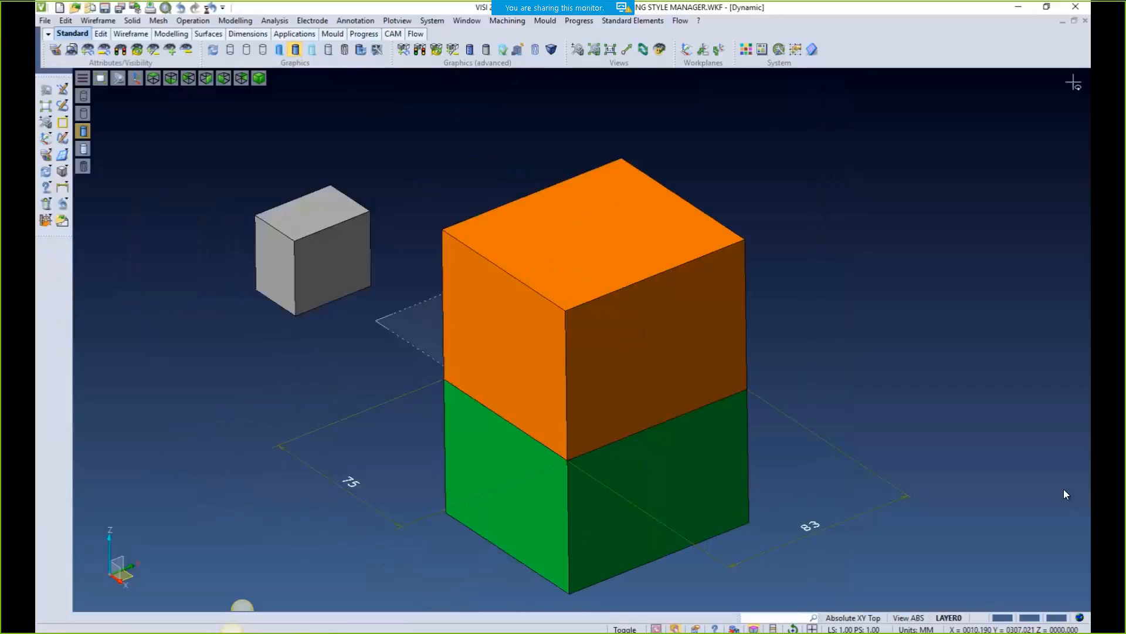
Toggle layer visibility so only TOP INSERT, BOTTOM INSERT and DIMENSION remain shown
{"action": "left_click", "coordinate": [951, 618]}
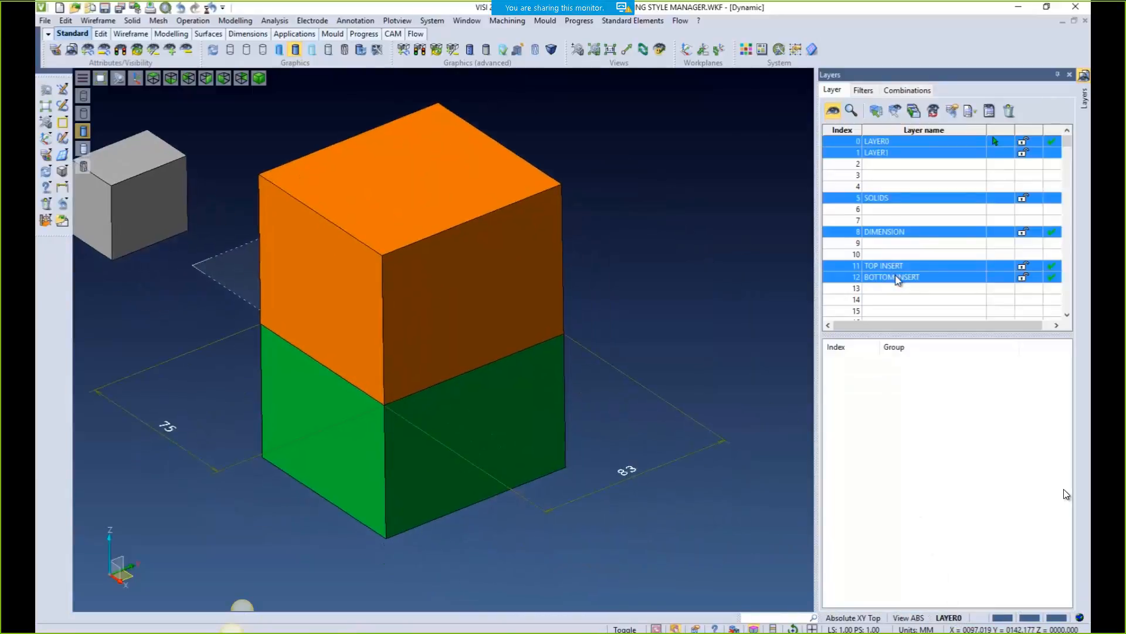
{"action": "left_click", "coordinate": [887, 268]}
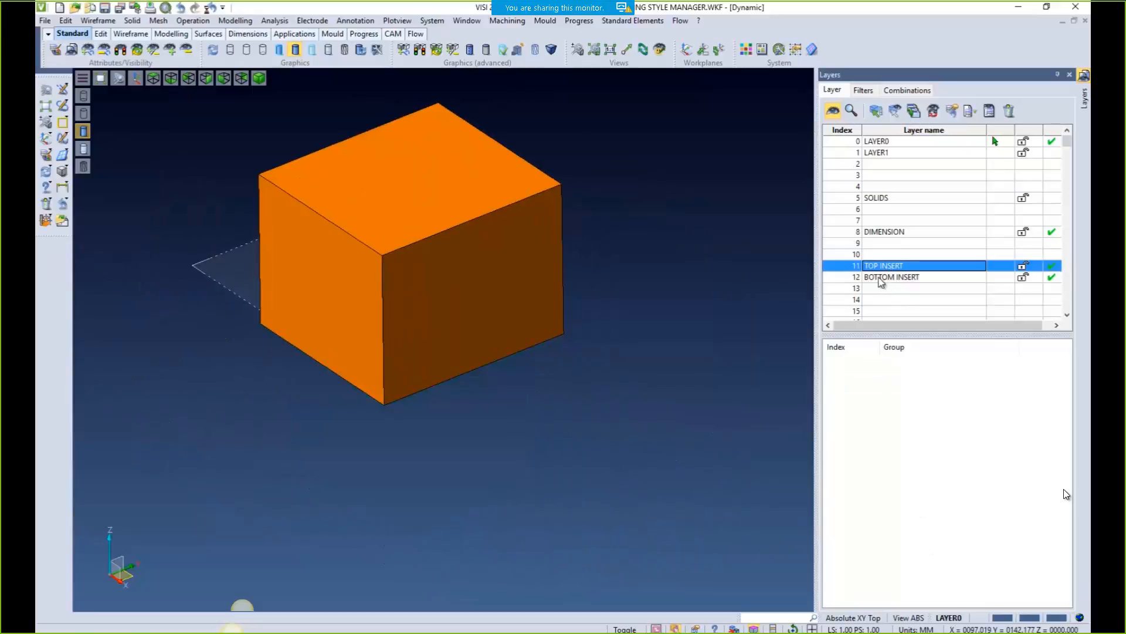
{"action": "left_click", "coordinate": [881, 281]}
{"action": "left_click", "coordinate": [885, 233]}
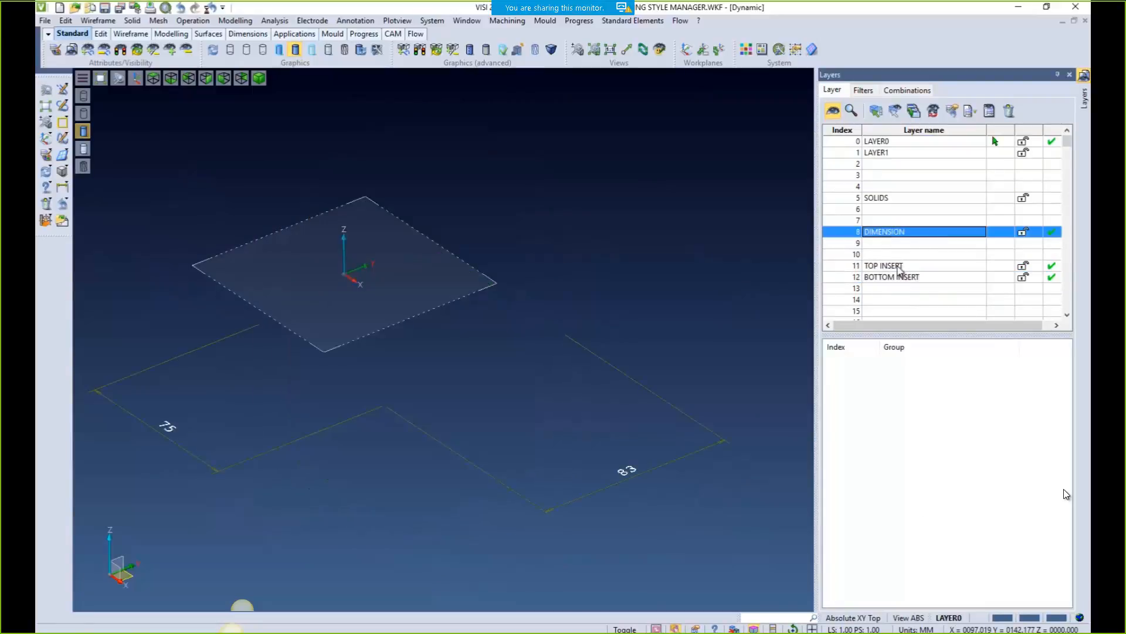
{"action": "left_click", "coordinate": [876, 142]}
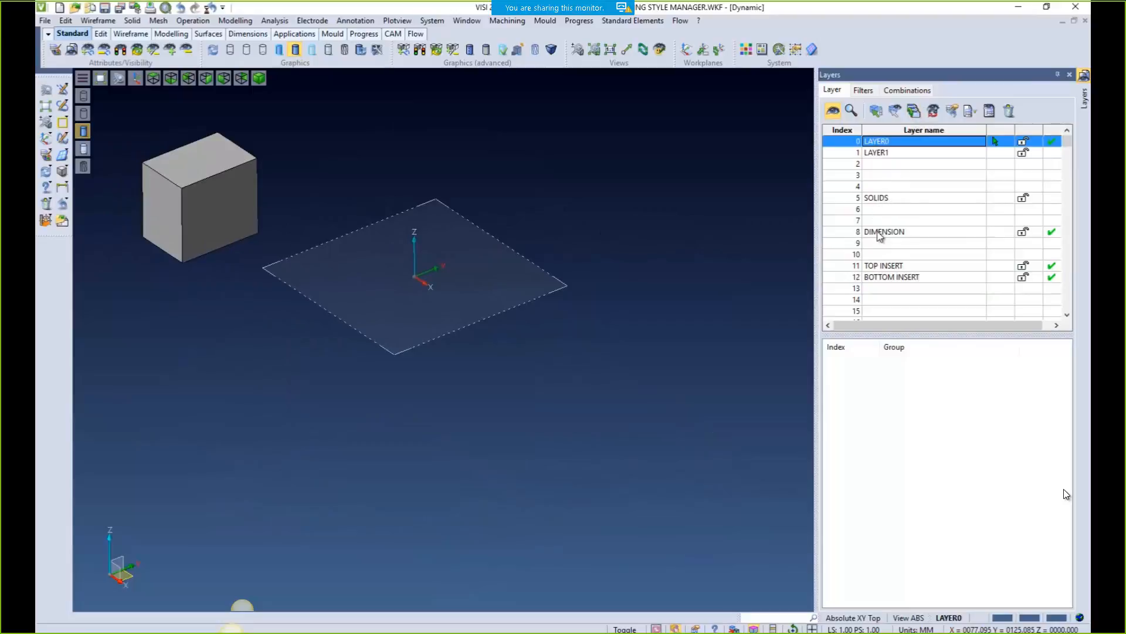
{"action": "left_click", "coordinate": [880, 277], "text": "ctrl"}
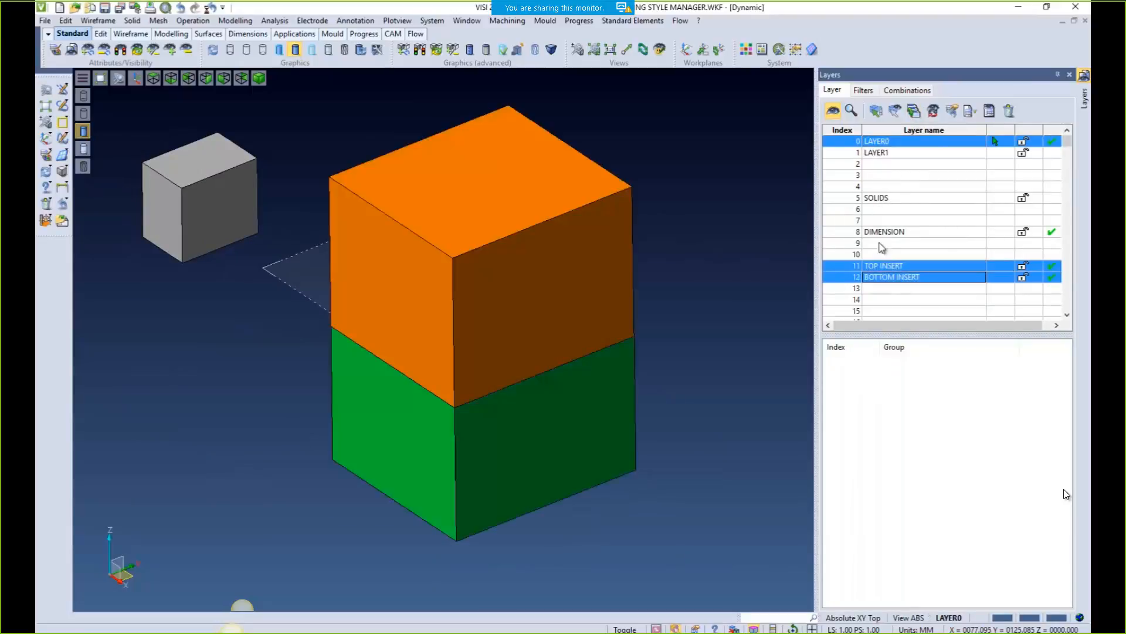
{"action": "left_click", "coordinate": [883, 232], "text": "ctrl"}
{"action": "left_click", "coordinate": [878, 142], "text": "ctrl"}
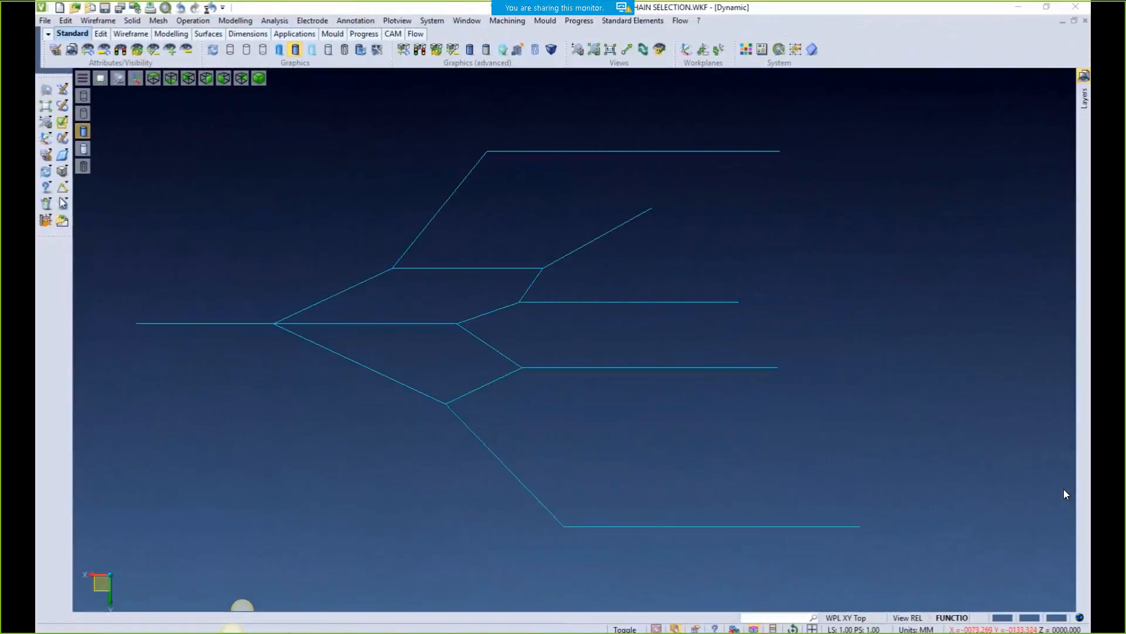
Chain-select lines from the leftmost line for an attribute change, then close without changes
{"action": "left_click", "coordinate": [45, 155]}
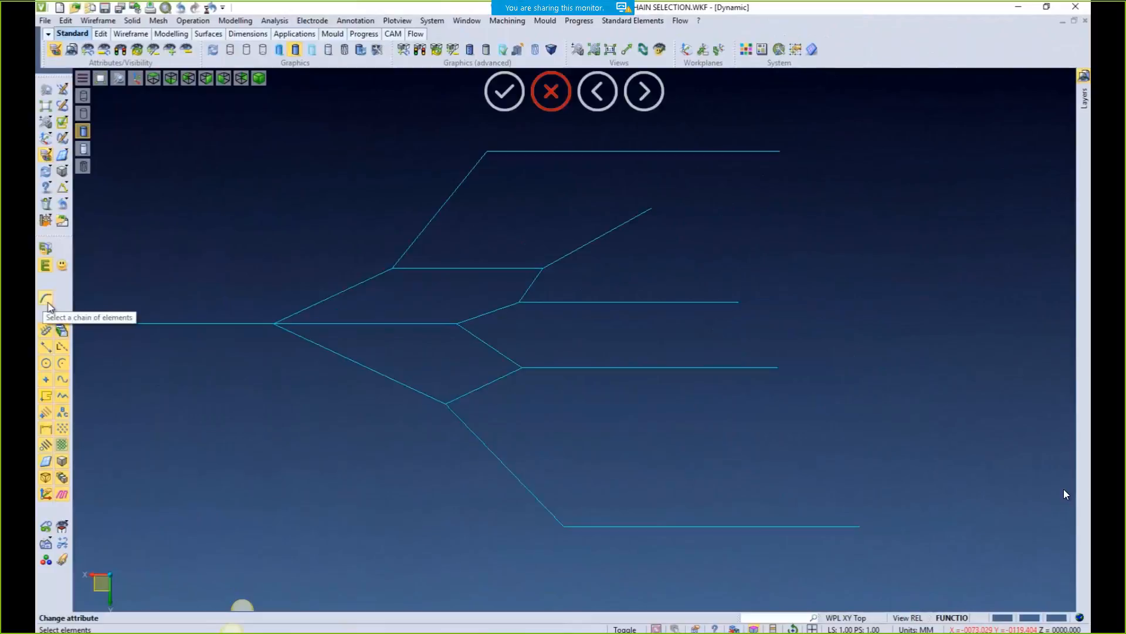
{"action": "left_click", "coordinate": [46, 302]}
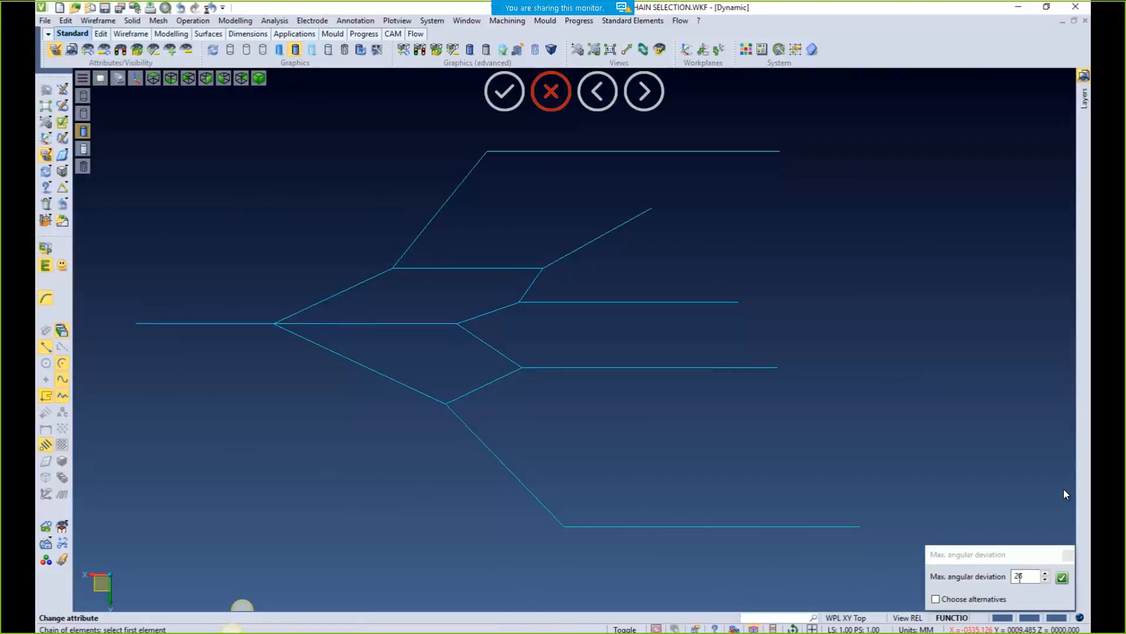
{"action": "left_click", "coordinate": [192, 323]}
{"action": "right_click", "coordinate": [194, 347]}
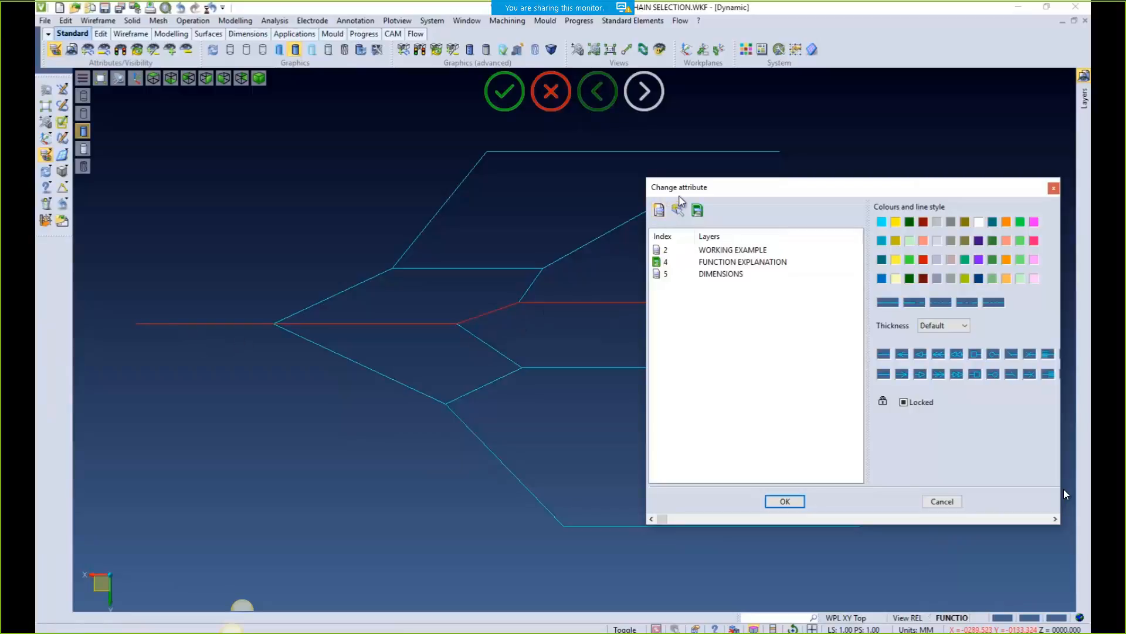
{"action": "left_click_drag", "start_coordinate": [701, 191], "coordinate": [905, 275]}
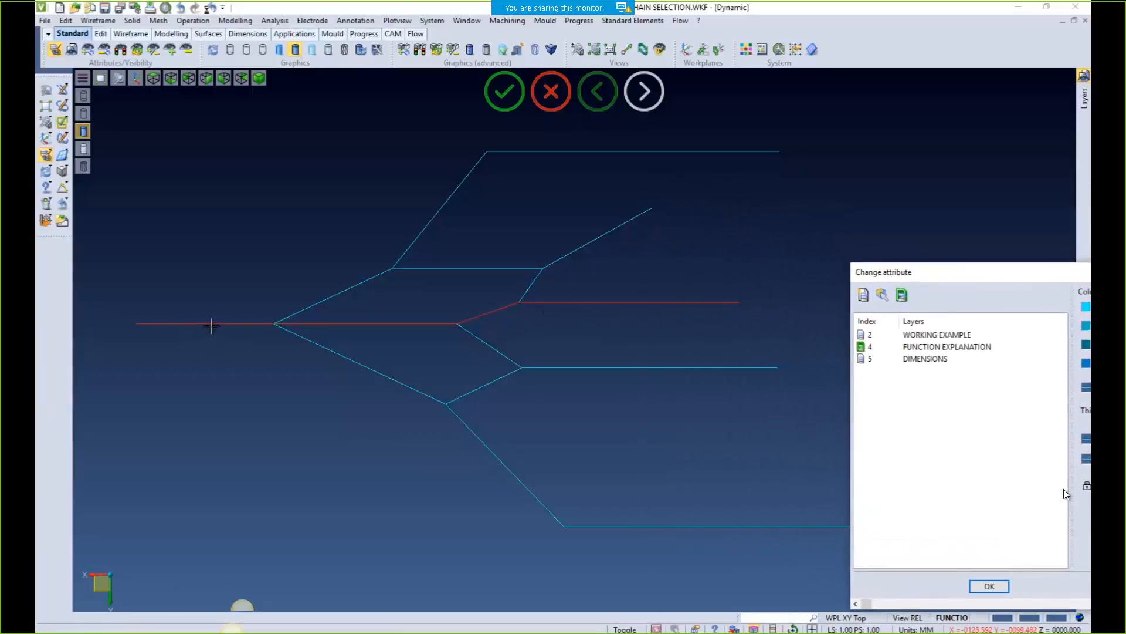
{"action": "left_click_drag", "start_coordinate": [990, 276], "coordinate": [756, 275]}
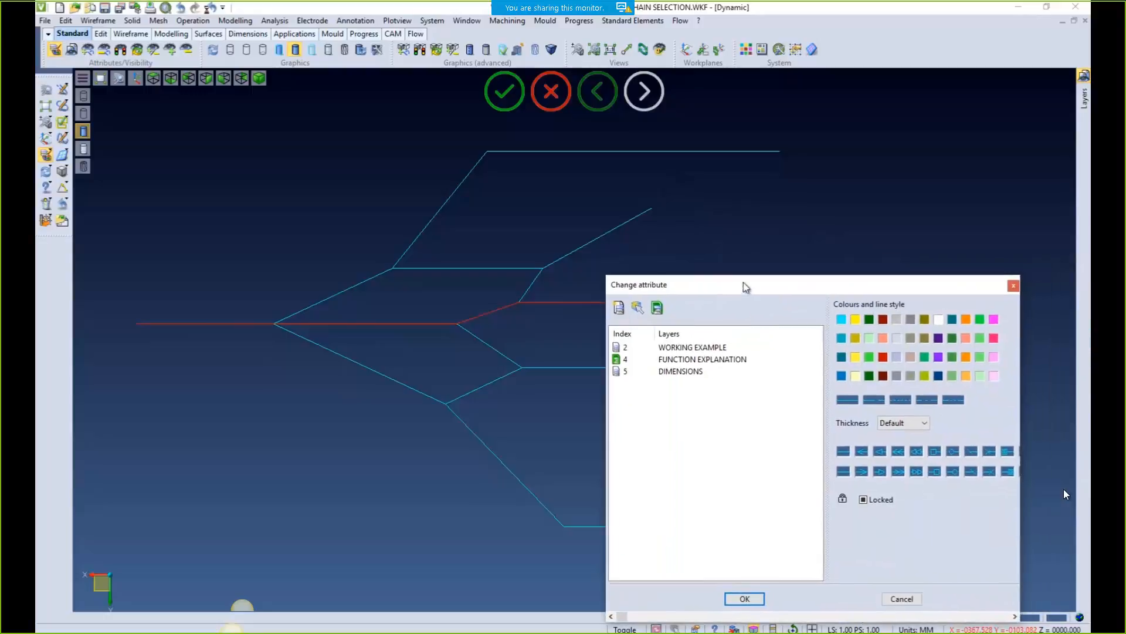
{"action": "left_click", "coordinate": [1015, 284]}
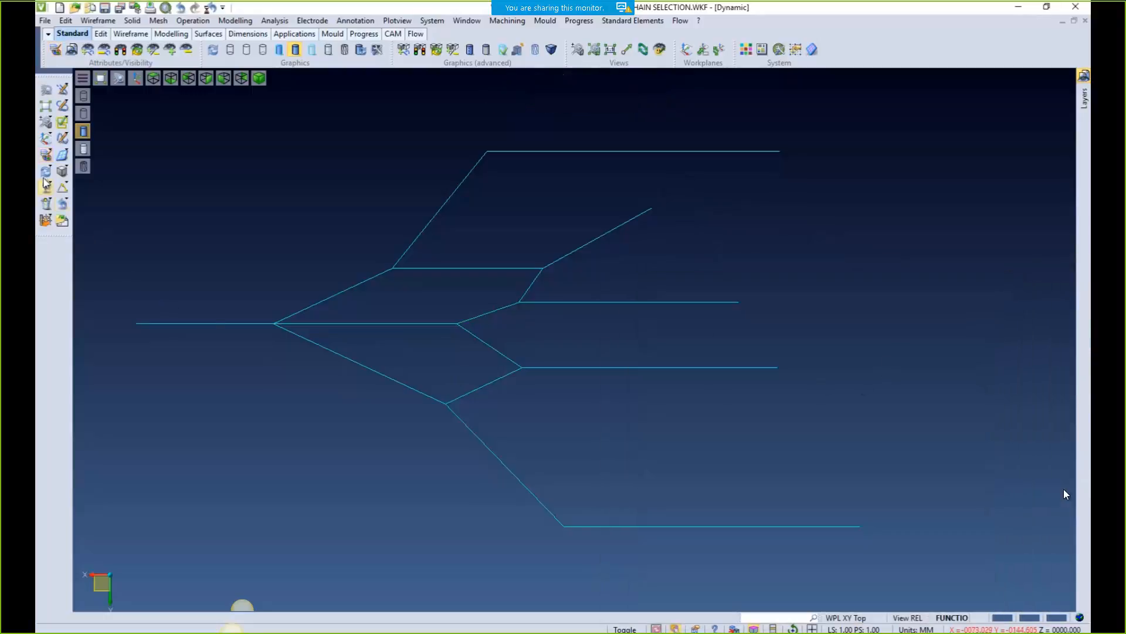
Repeat the chain selection taking the straight middle branch, again closing without changes
{"action": "left_click", "coordinate": [46, 155]}
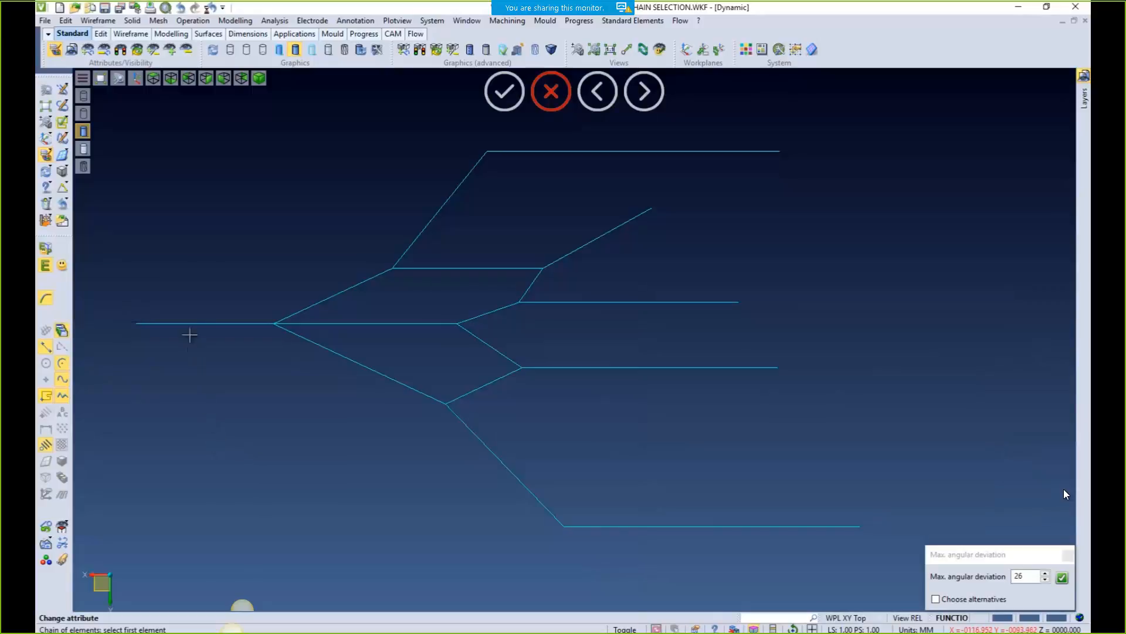
{"action": "left_click", "coordinate": [191, 324]}
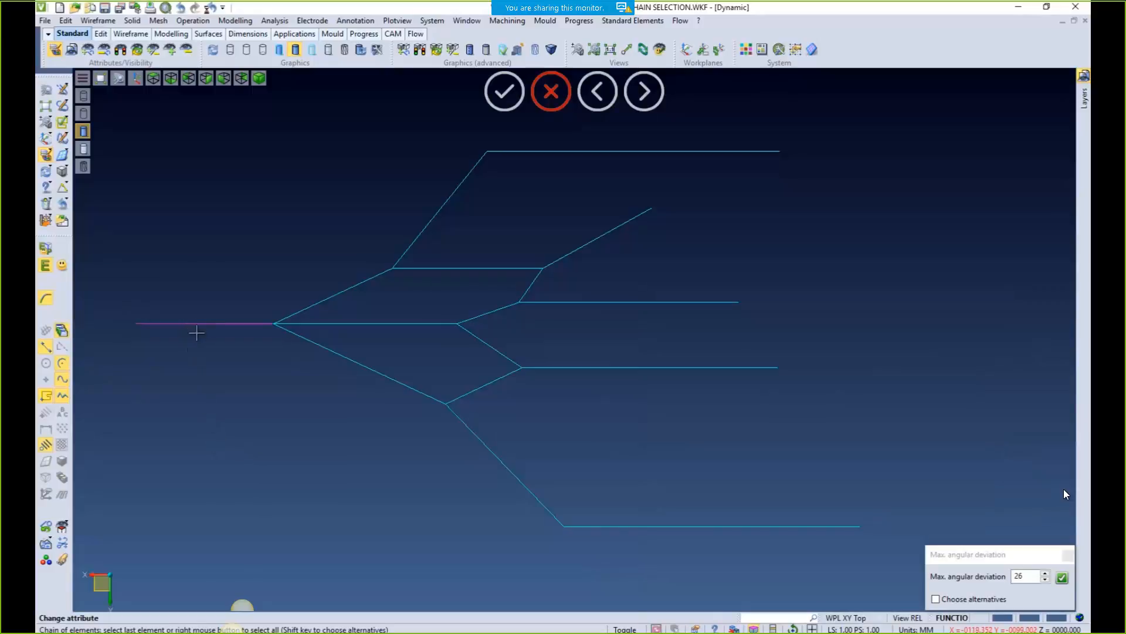
{"action": "right_click", "coordinate": [197, 334], "text": "shift"}
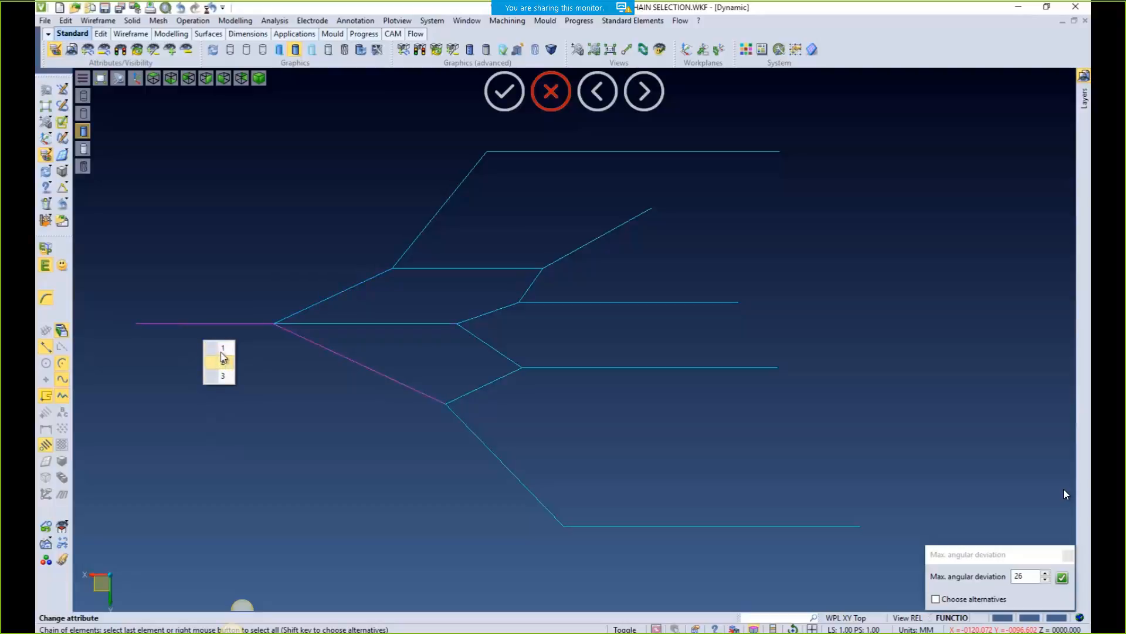
{"action": "left_click", "coordinate": [221, 349]}
{"action": "right_click", "coordinate": [226, 368]}
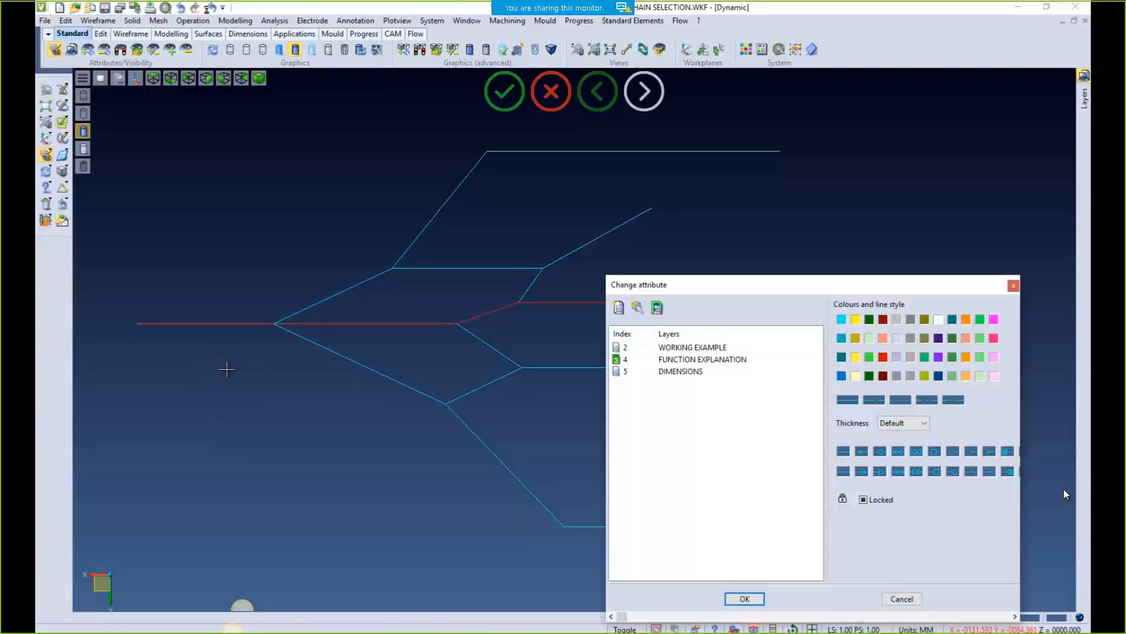
{"action": "left_click_drag", "start_coordinate": [659, 292], "coordinate": [674, 226]}
{"action": "left_click", "coordinate": [1028, 221]}
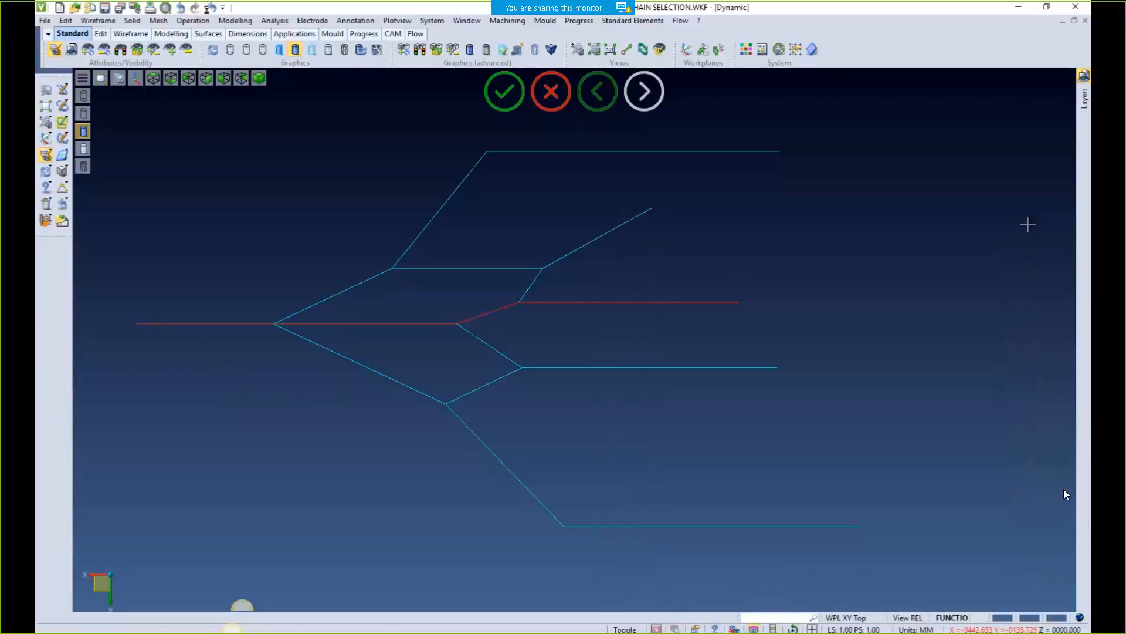
{"action": "mouse_move", "coordinate": [1083, 266]}
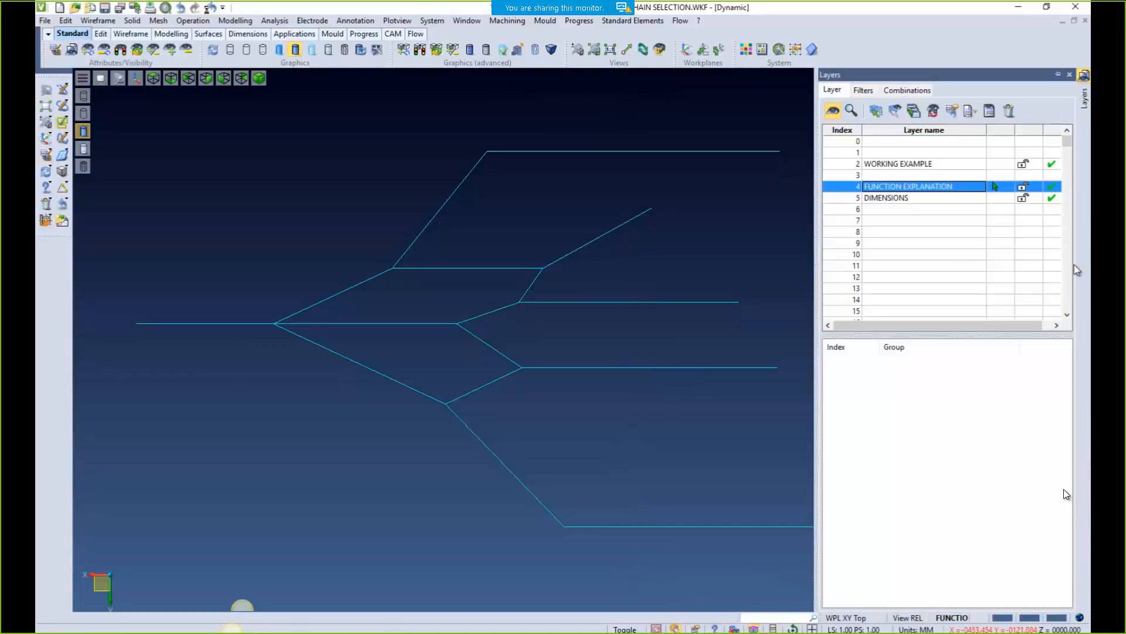
{"action": "left_click", "coordinate": [878, 200], "text": "ctrl"}
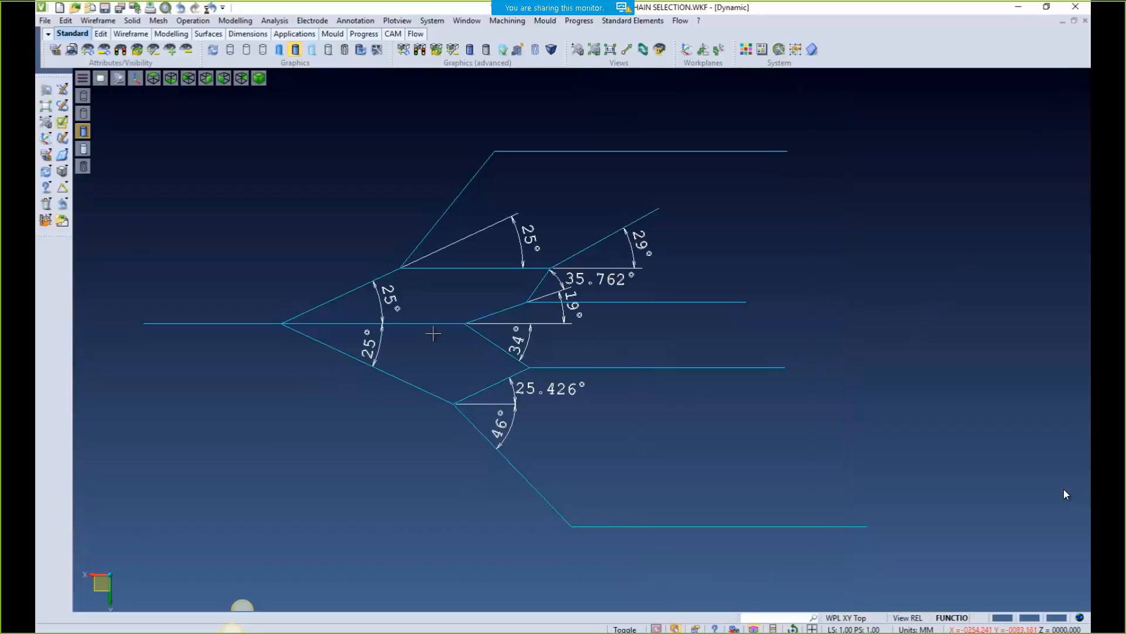
{"action": "left_click", "coordinate": [45, 156]}
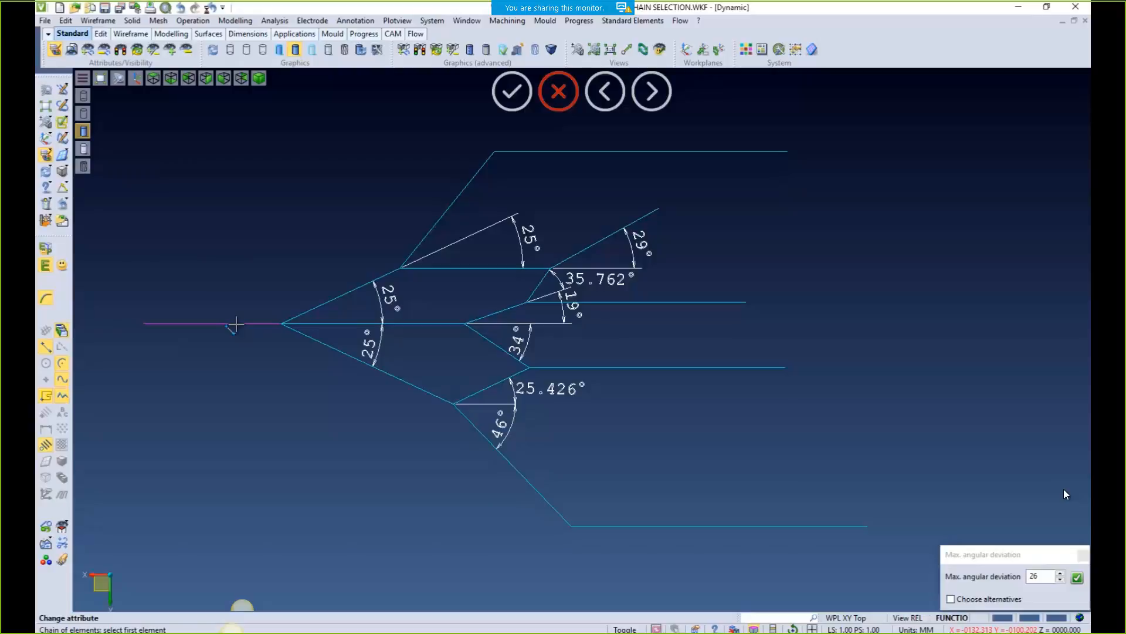
{"action": "left_click", "coordinate": [235, 323]}
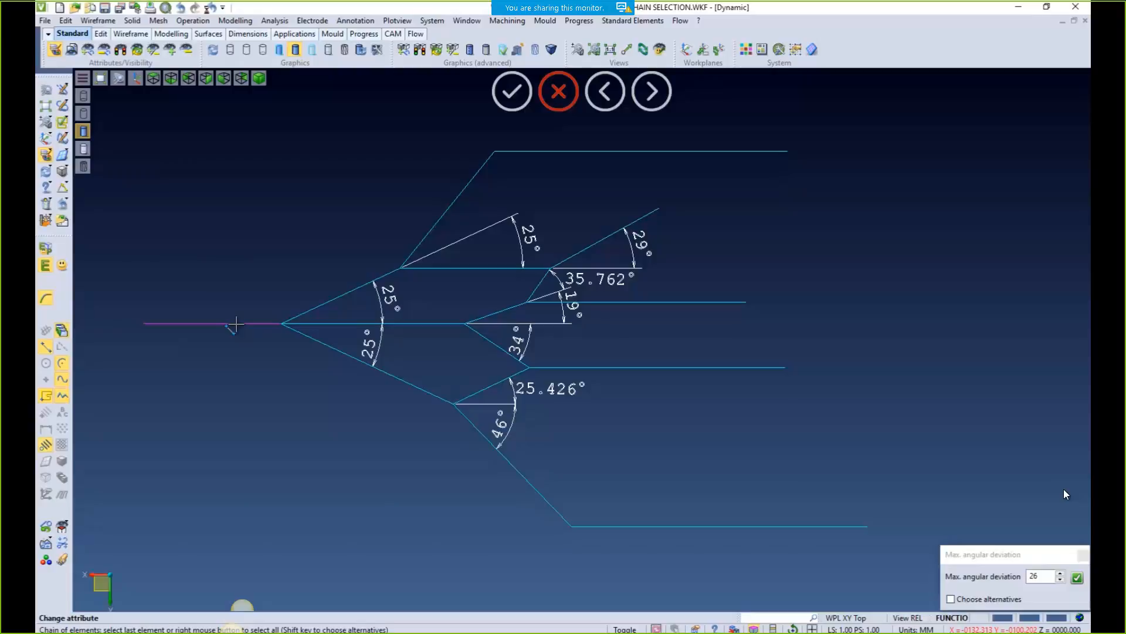
{"action": "right_click", "coordinate": [237, 324], "text": "shift"}
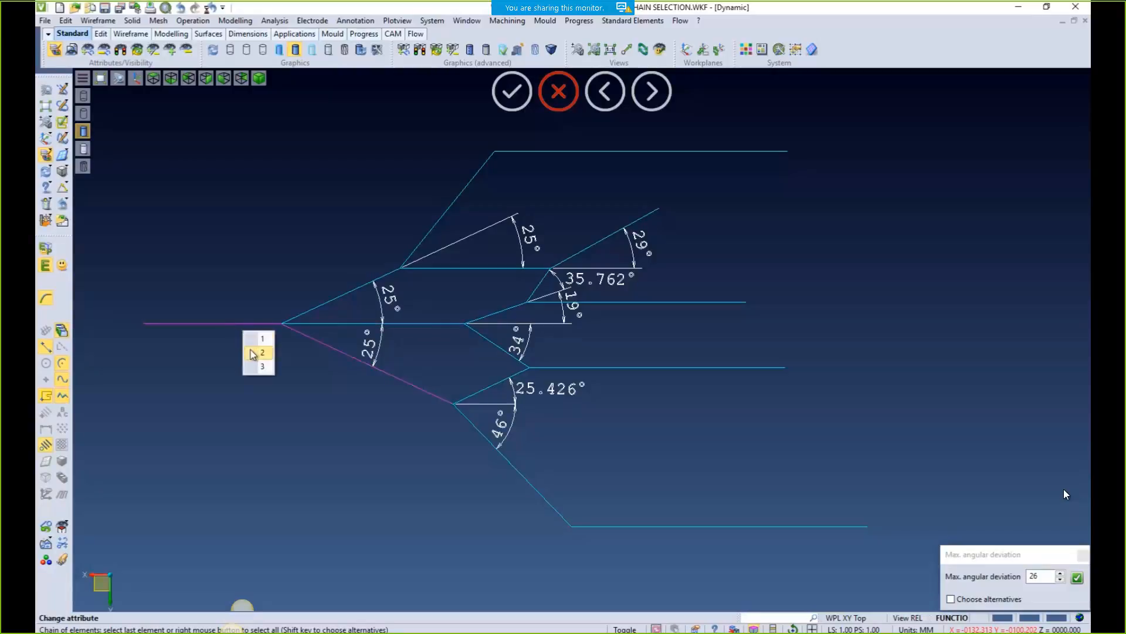
{"action": "left_click", "coordinate": [248, 367]}
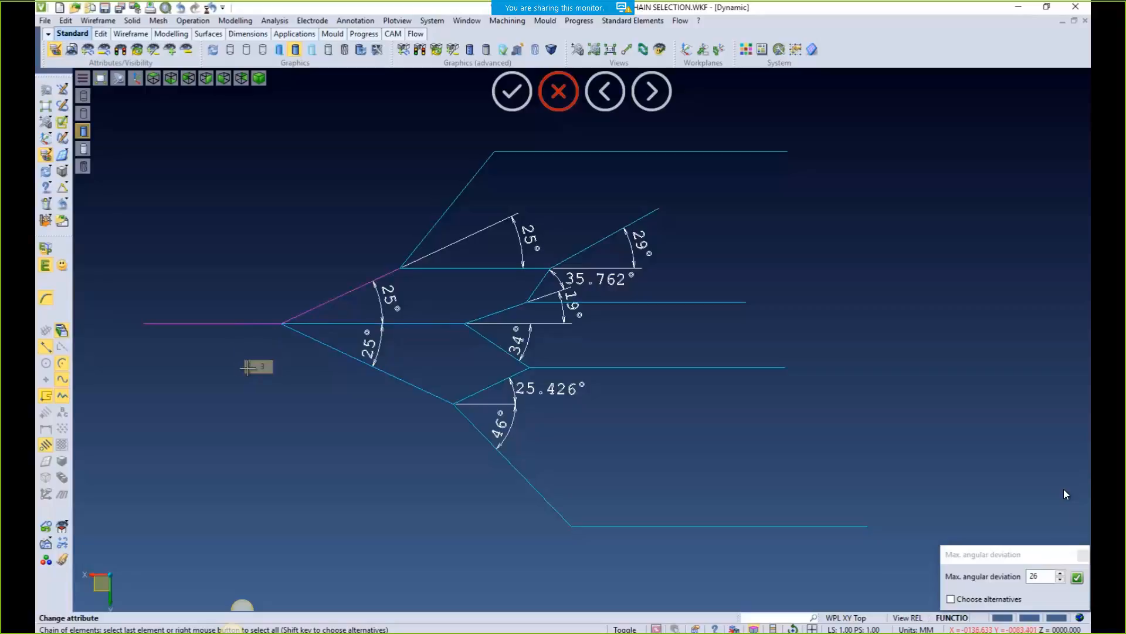
{"action": "right_click", "coordinate": [331, 273]}
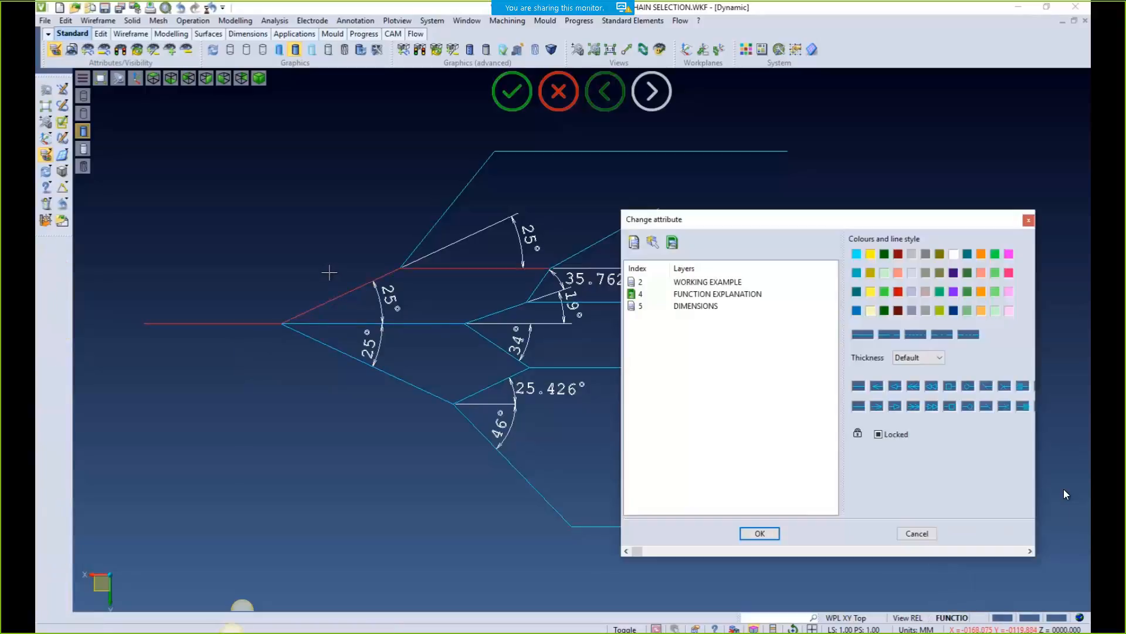
{"action": "mouse_move", "coordinate": [732, 228]}
{"action": "left_mouse_down"}
{"action": "mouse_move", "coordinate": [850, 280]}
{"action": "mouse_move", "coordinate": [877, 308]}
{"action": "left_mouse_up"}
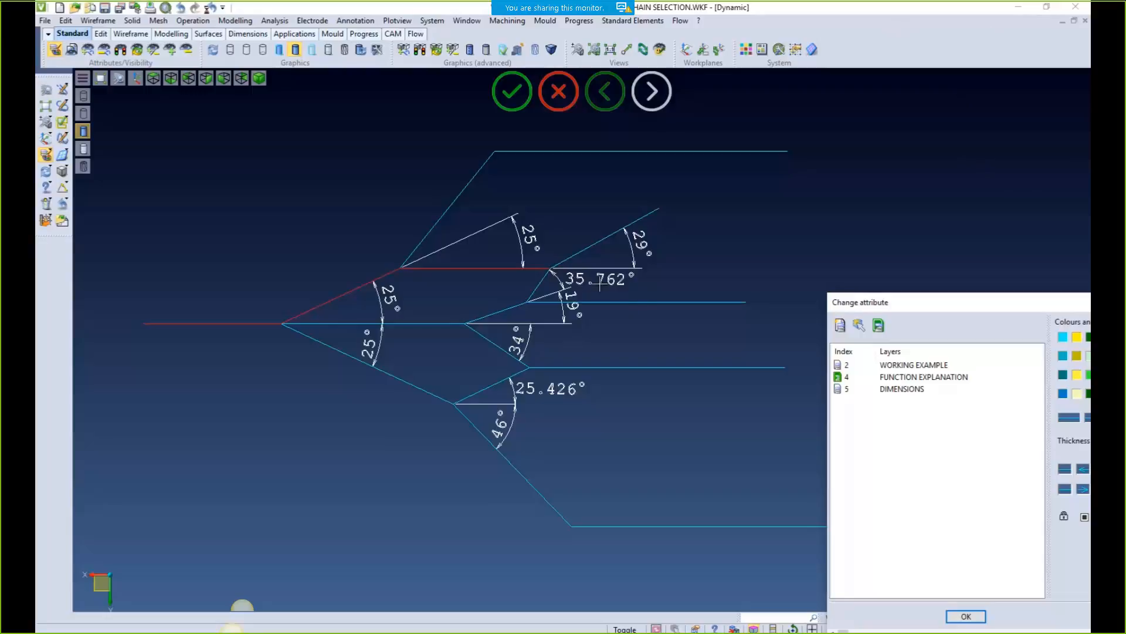
{"action": "left_click_drag", "start_coordinate": [911, 300], "coordinate": [643, 209]}
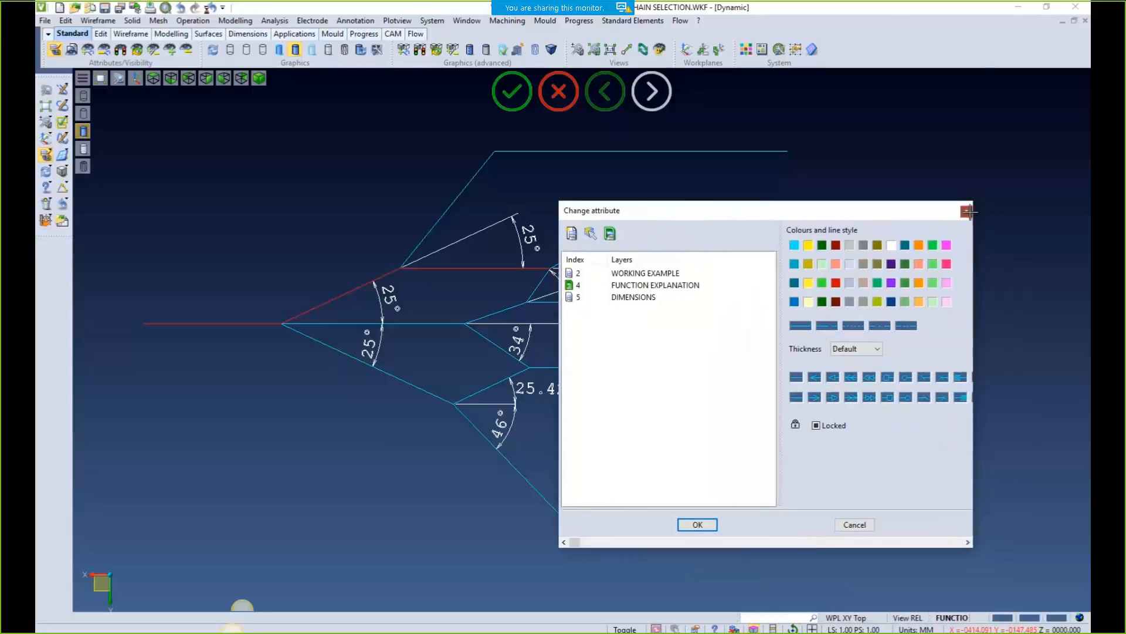
{"action": "left_click", "coordinate": [967, 211]}
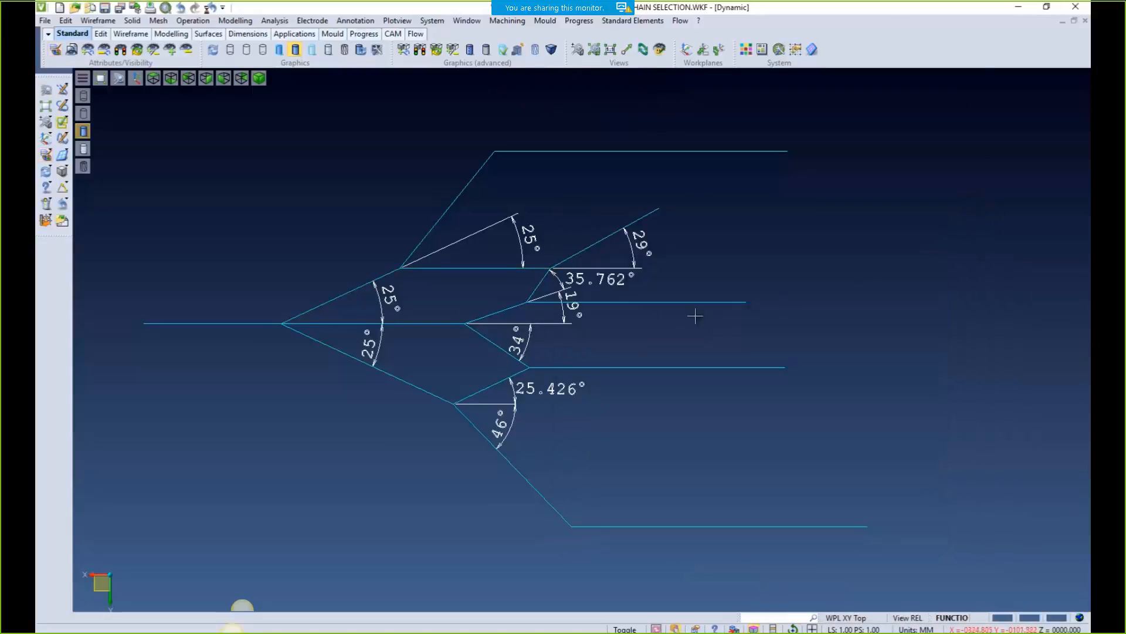
{"action": "left_click", "coordinate": [46, 154]}
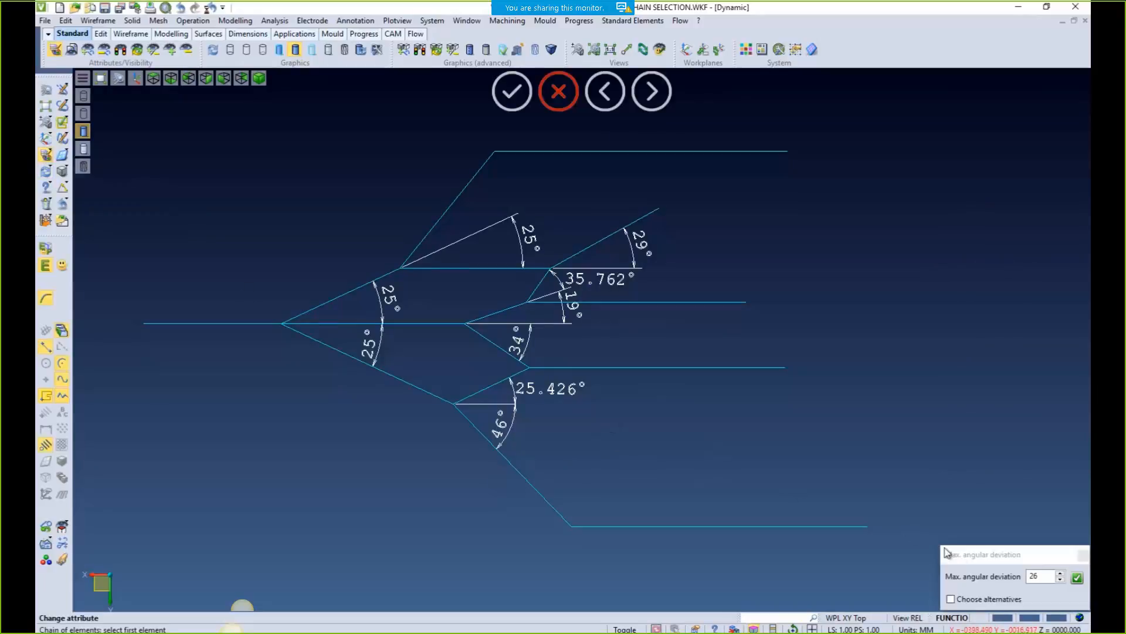
Enable branch alternatives and test a chain along the upper branch without changes
{"action": "left_click", "coordinate": [961, 599]}
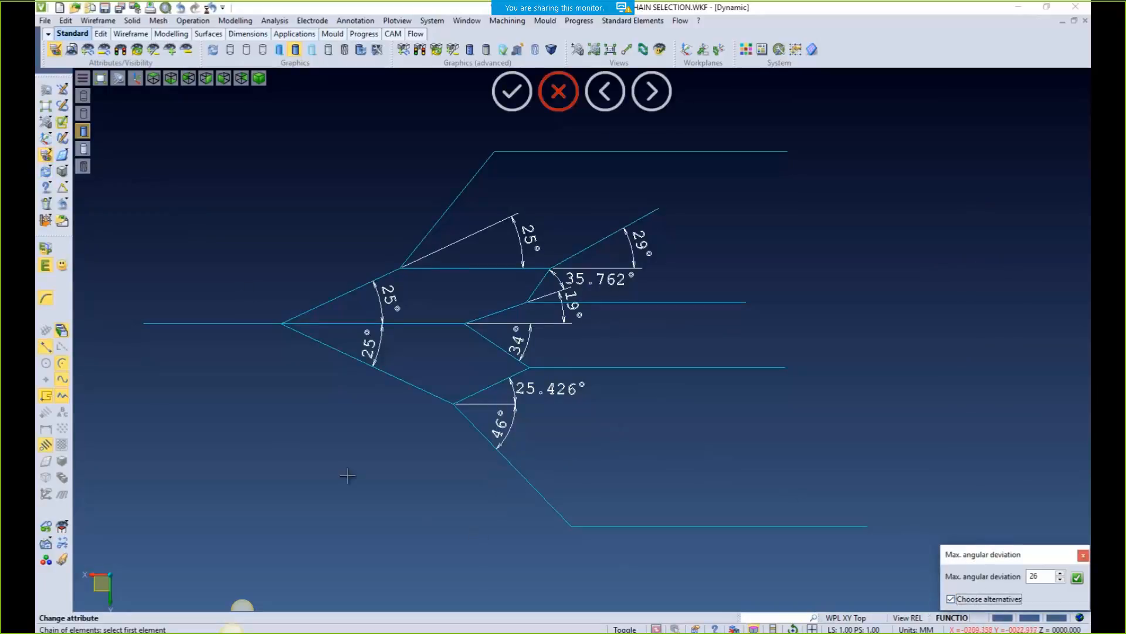
{"action": "left_click", "coordinate": [186, 323]}
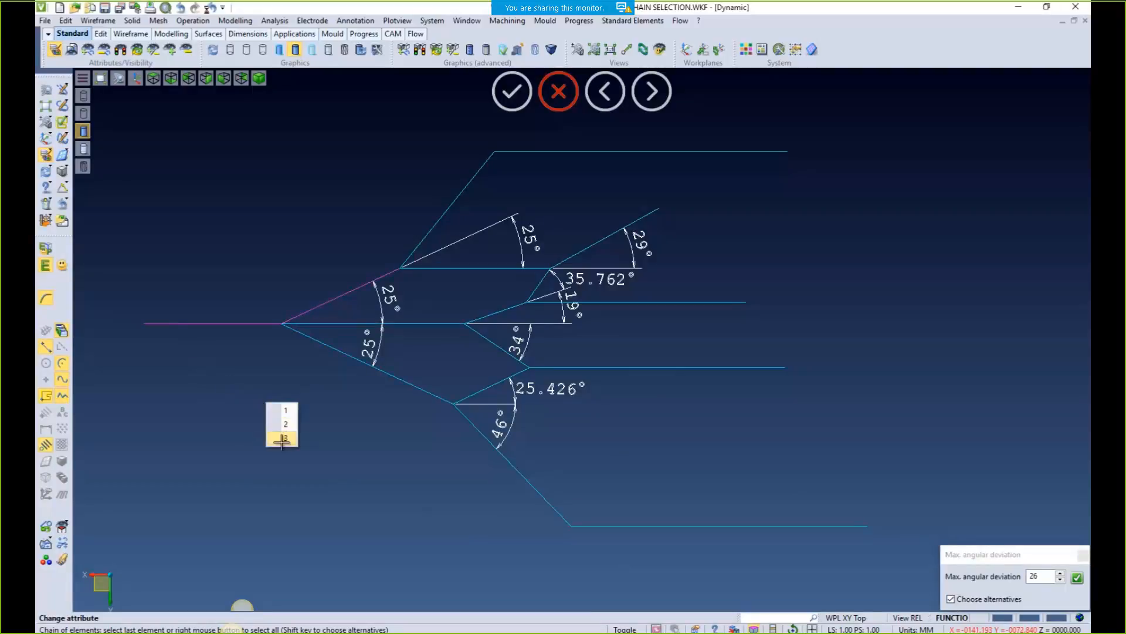
{"action": "left_click", "coordinate": [282, 438]}
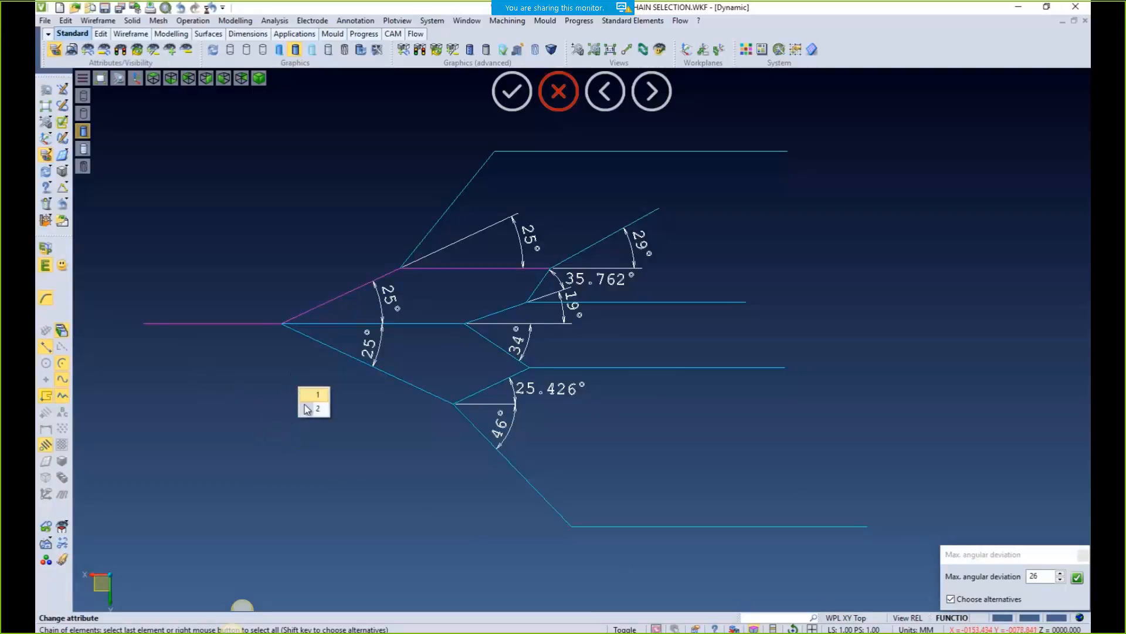
{"action": "left_click", "coordinate": [304, 407]}
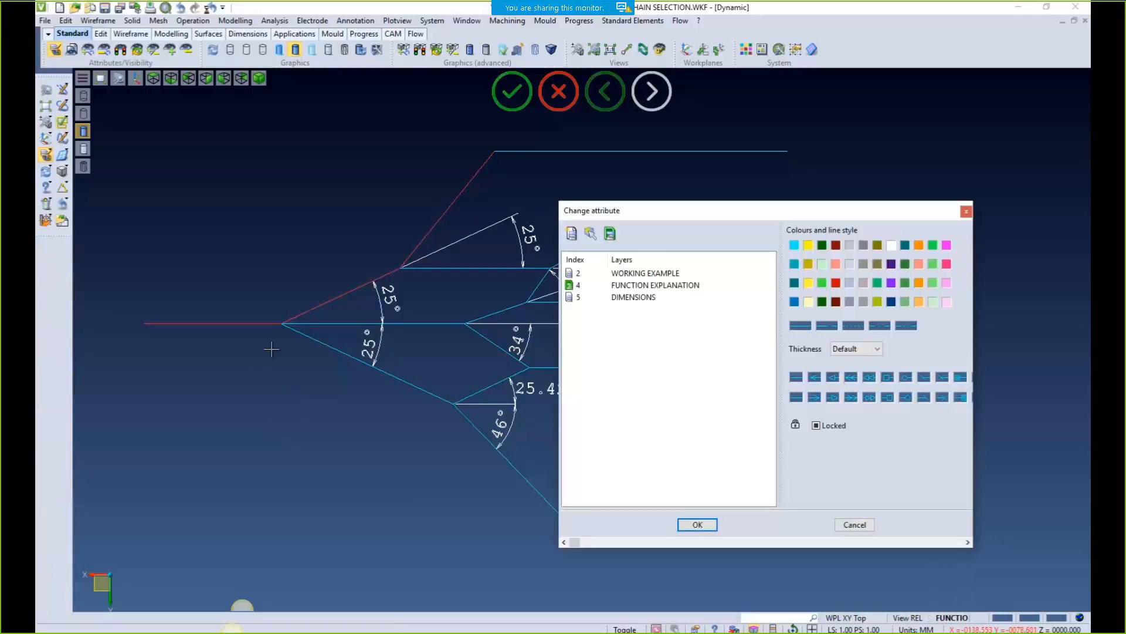
{"action": "left_click", "coordinate": [962, 210]}
Set maximum angular deviation to 80, chain again, and cancel the attribute change
{"action": "left_click", "coordinate": [47, 156]}
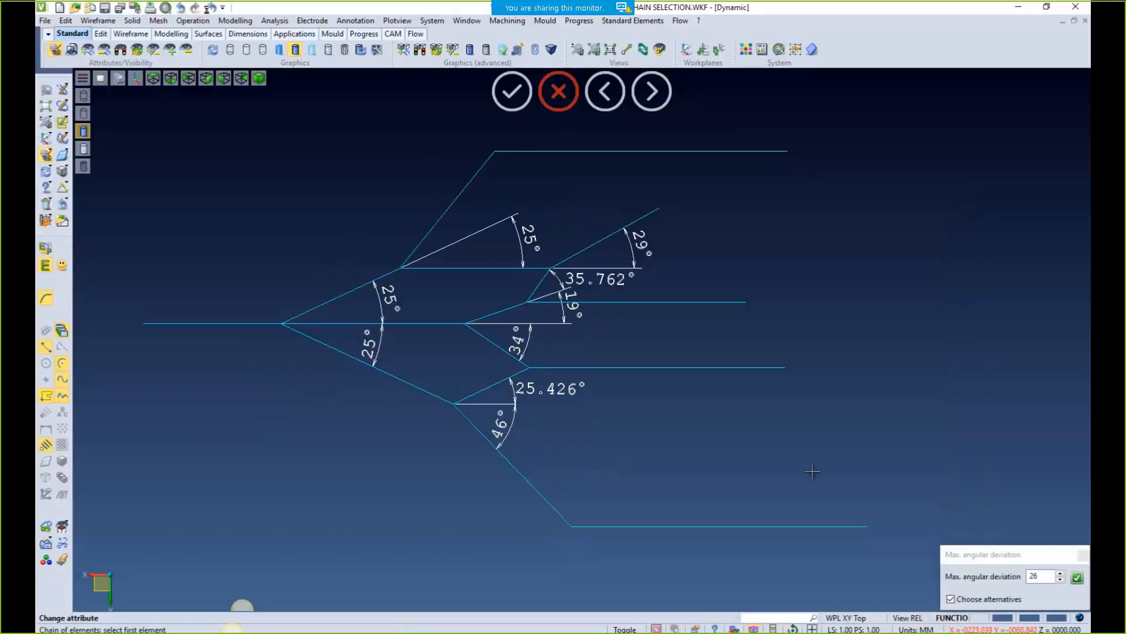
{"action": "left_click", "coordinate": [1042, 577]}
{"action": "type", "text": "80"}
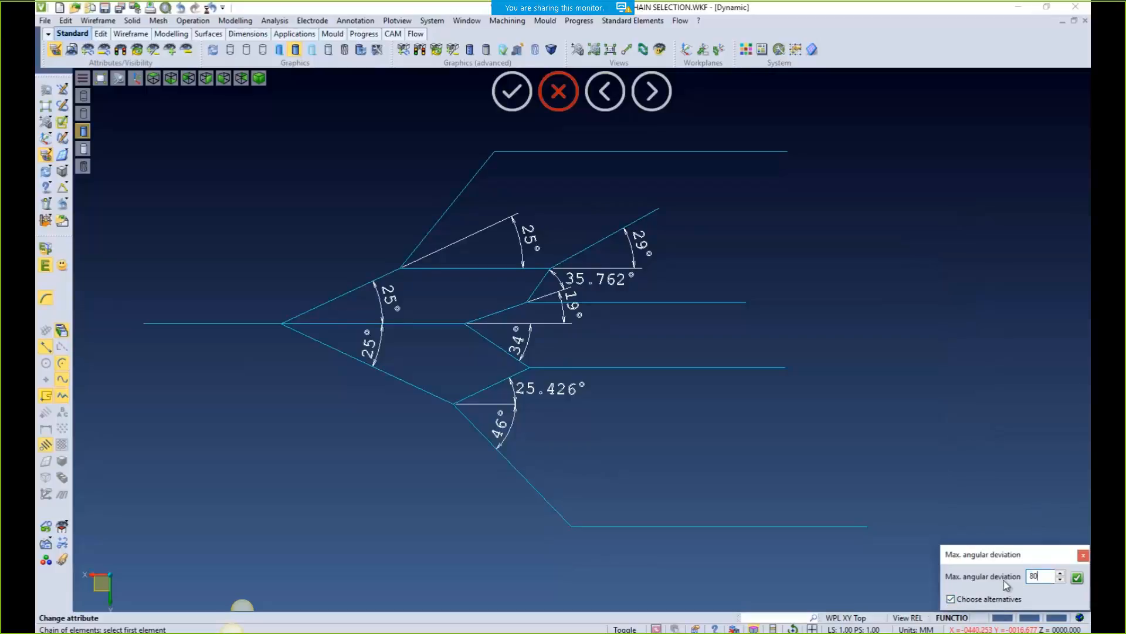
{"action": "left_click", "coordinate": [1077, 579]}
{"action": "left_click", "coordinate": [240, 324]}
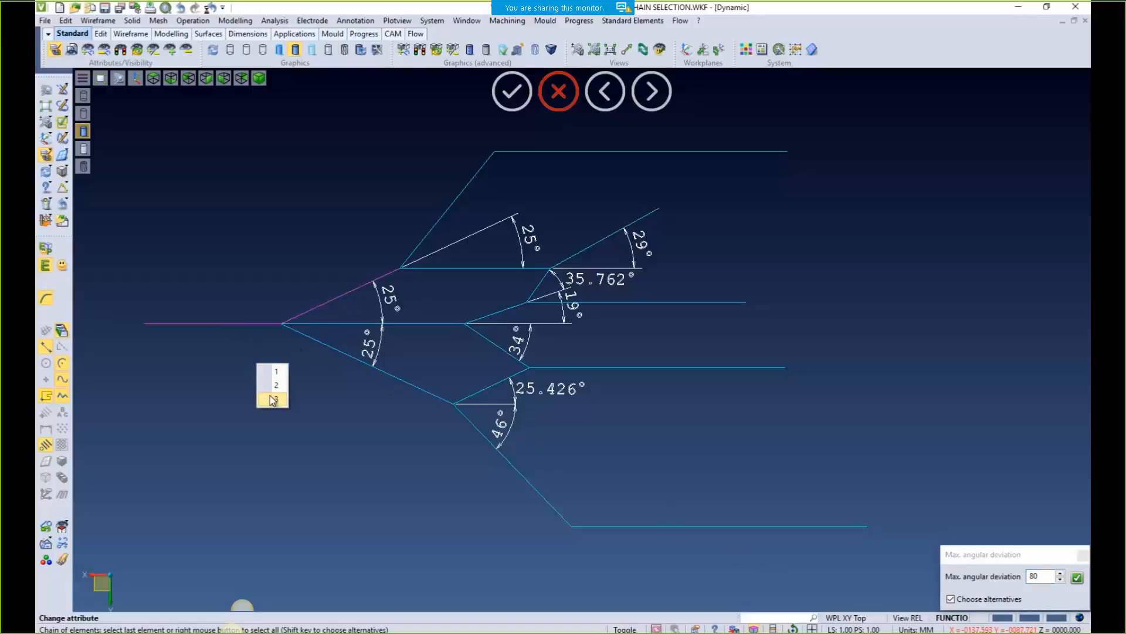
{"action": "left_click", "coordinate": [272, 400]}
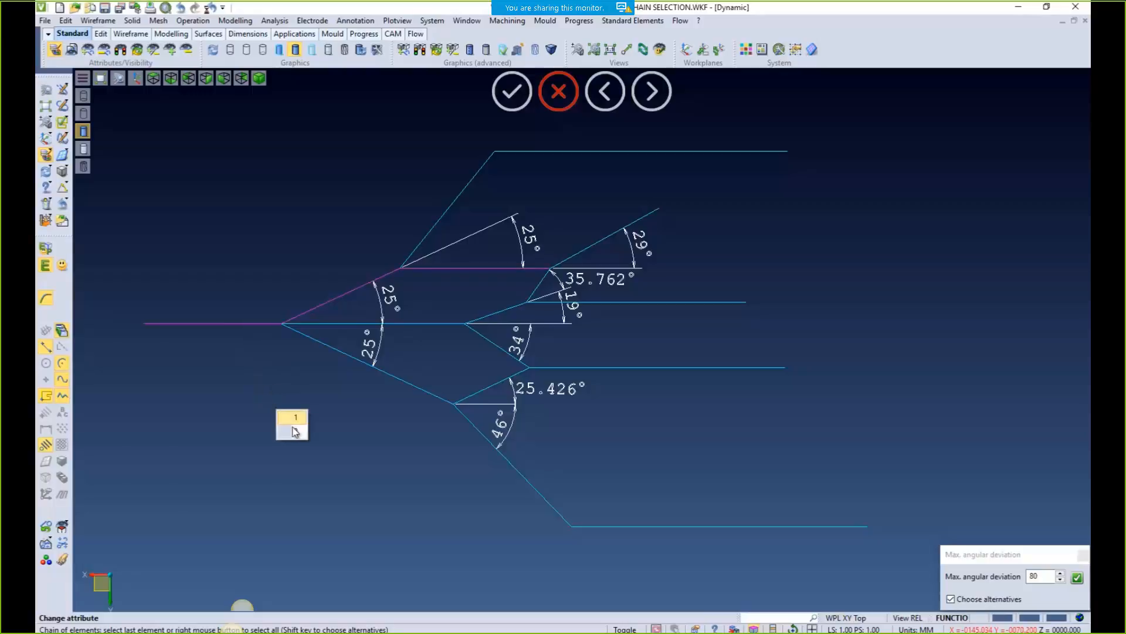
{"action": "left_click", "coordinate": [294, 427]}
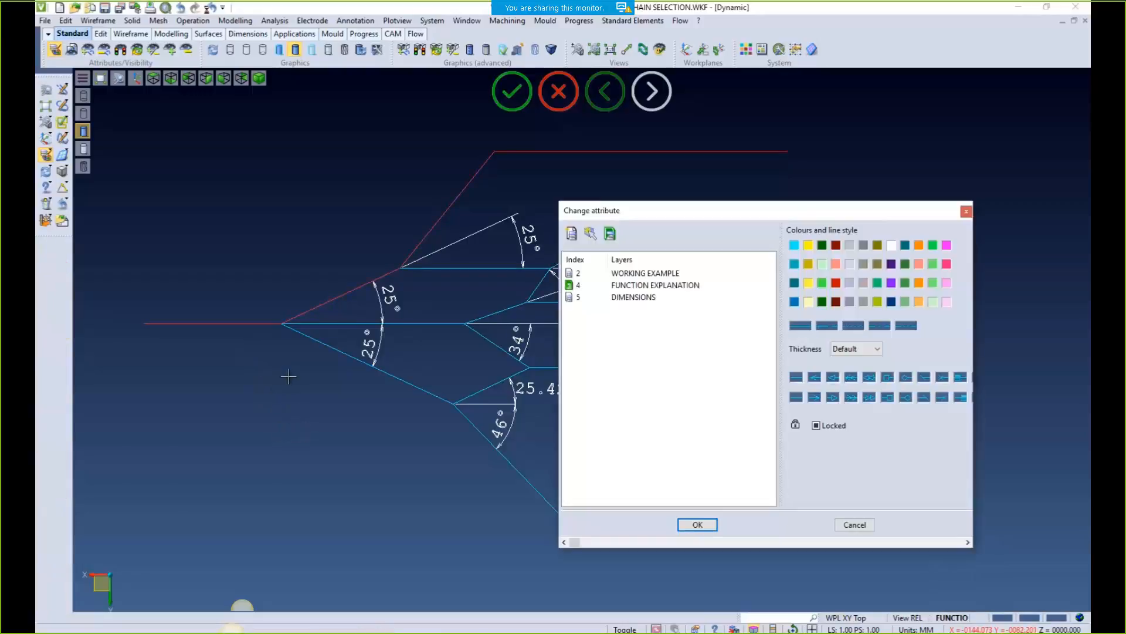
{"action": "left_click", "coordinate": [852, 525]}
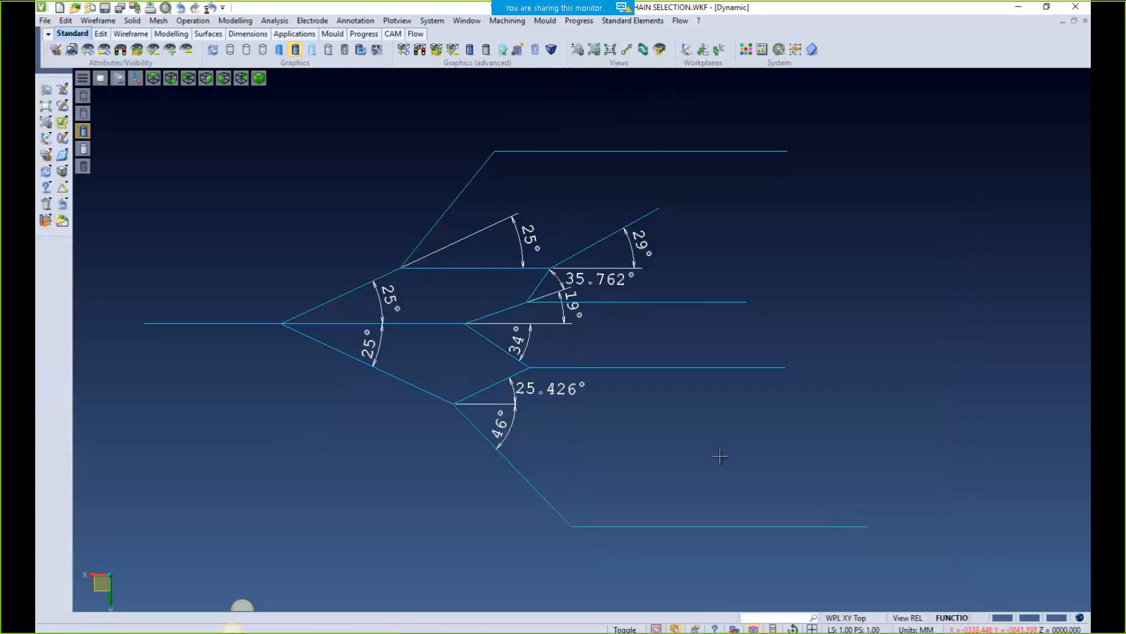
{"action": "scroll", "coordinate": [669, 415], "scroll_direction": "down", "scroll_amount": 5}
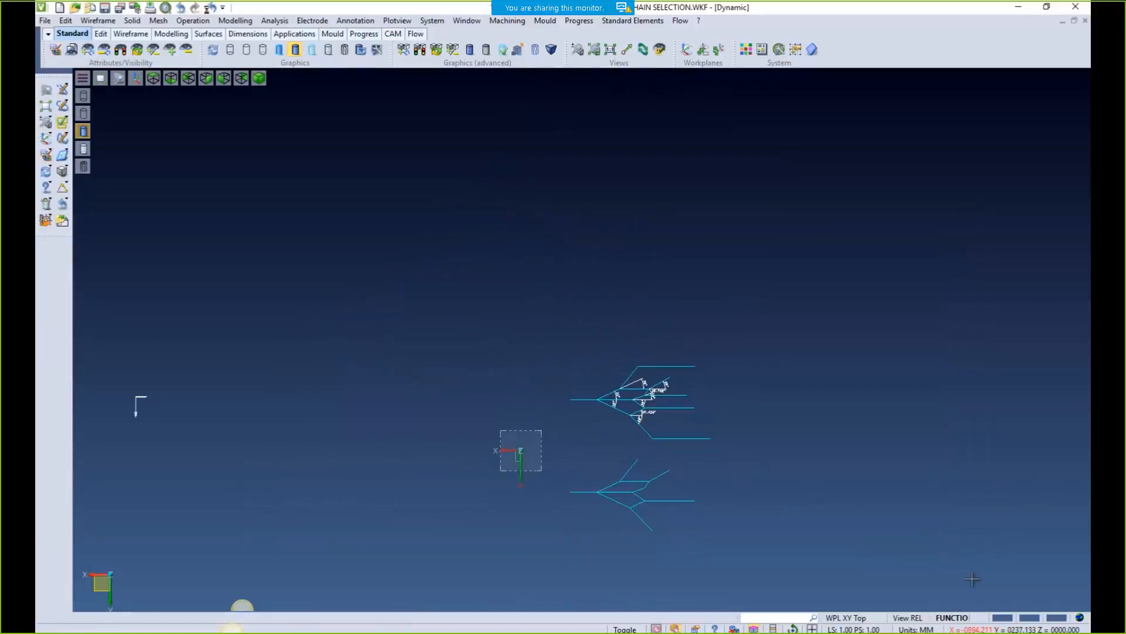
Make layer 2 WORKING EXAMPLE the current layer and show its geometry in 3D
{"action": "left_click", "coordinate": [954, 617]}
{"action": "left_click", "coordinate": [886, 165]}
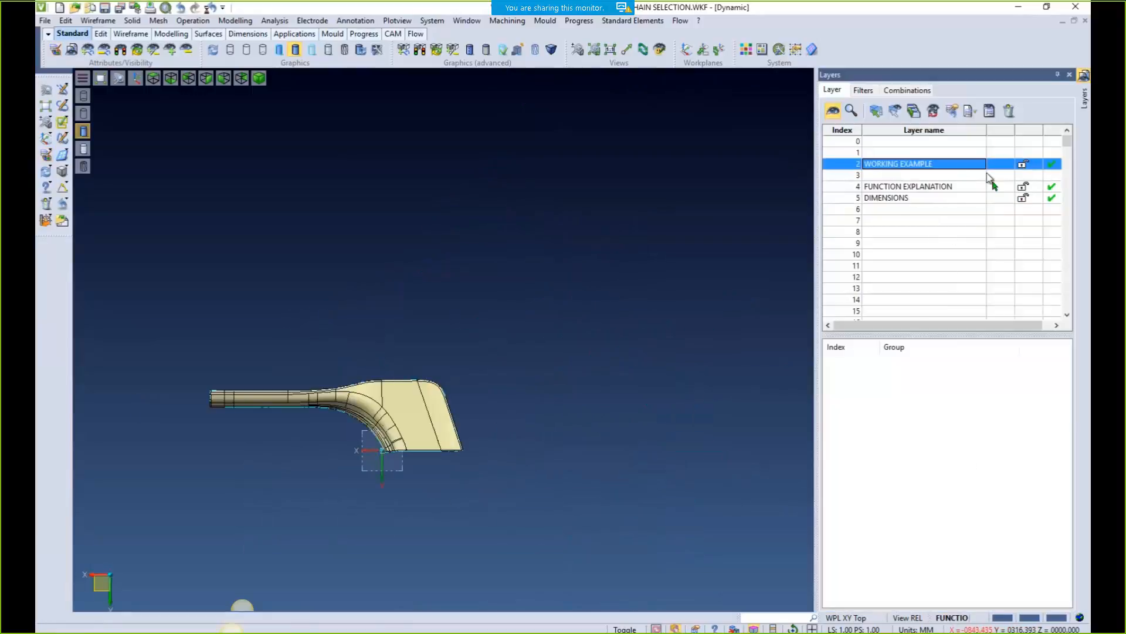
{"action": "left_click", "coordinate": [995, 167]}
{"action": "middle_click_drag", "start_coordinate": [722, 329], "coordinate": [728, 254]}
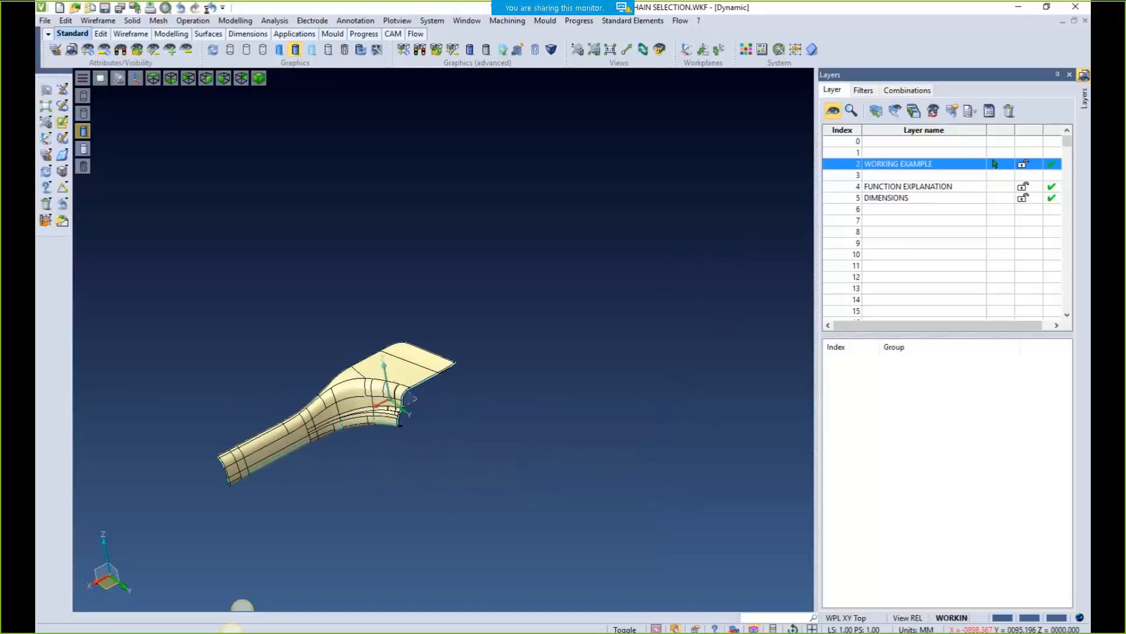
{"action": "scroll", "coordinate": [516, 394], "scroll_direction": "up", "scroll_amount": 3}
{"action": "scroll", "coordinate": [559, 352], "scroll_direction": "down", "scroll_amount": 1}
{"action": "scroll", "coordinate": [559, 352], "scroll_direction": "up", "scroll_amount": 4}
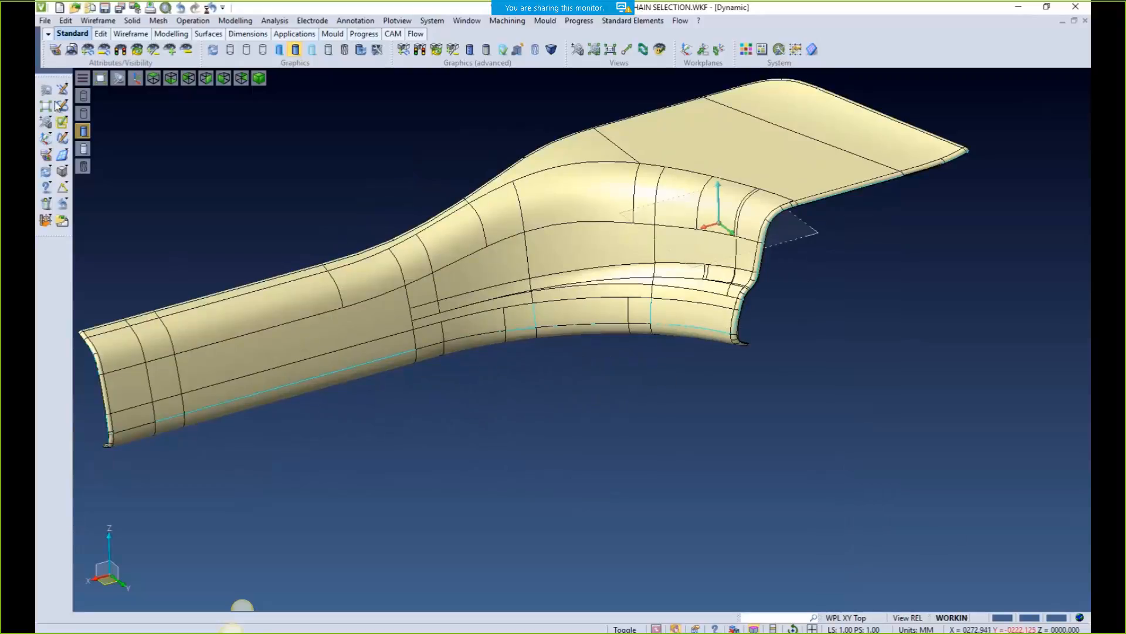
Hide the yellow solid part, leaving the edge curve and plane centred in view
{"action": "left_click", "coordinate": [103, 50]}
{"action": "left_click", "coordinate": [45, 252]}
{"action": "left_click", "coordinate": [440, 278]}
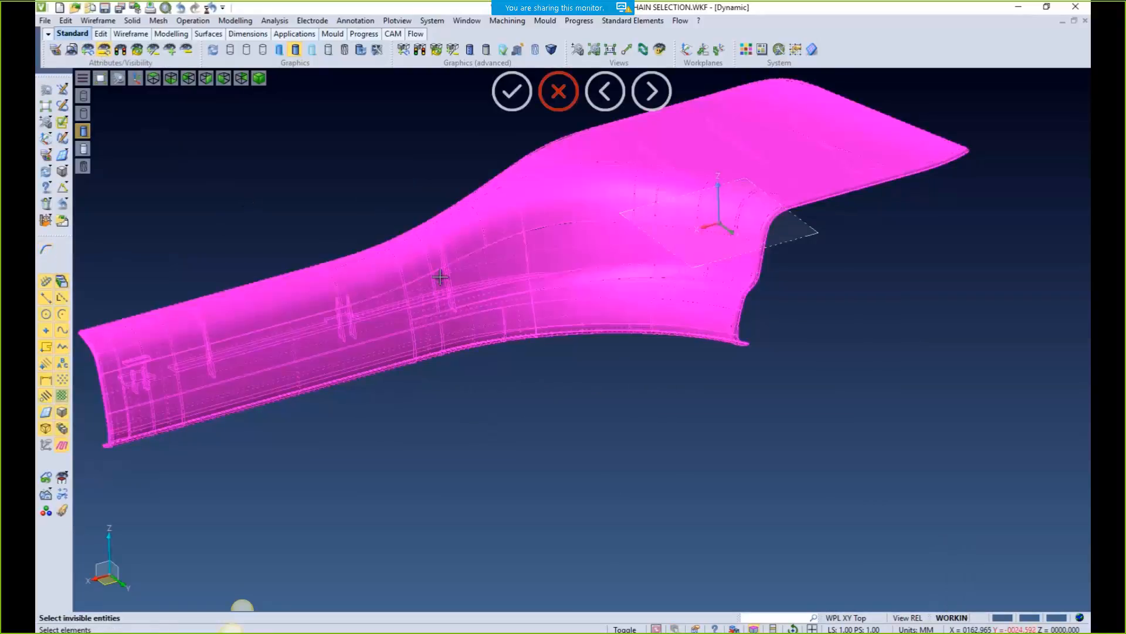
{"action": "right_click", "coordinate": [441, 278]}
{"action": "scroll", "coordinate": [802, 261], "scroll_direction": "up", "scroll_amount": 5}
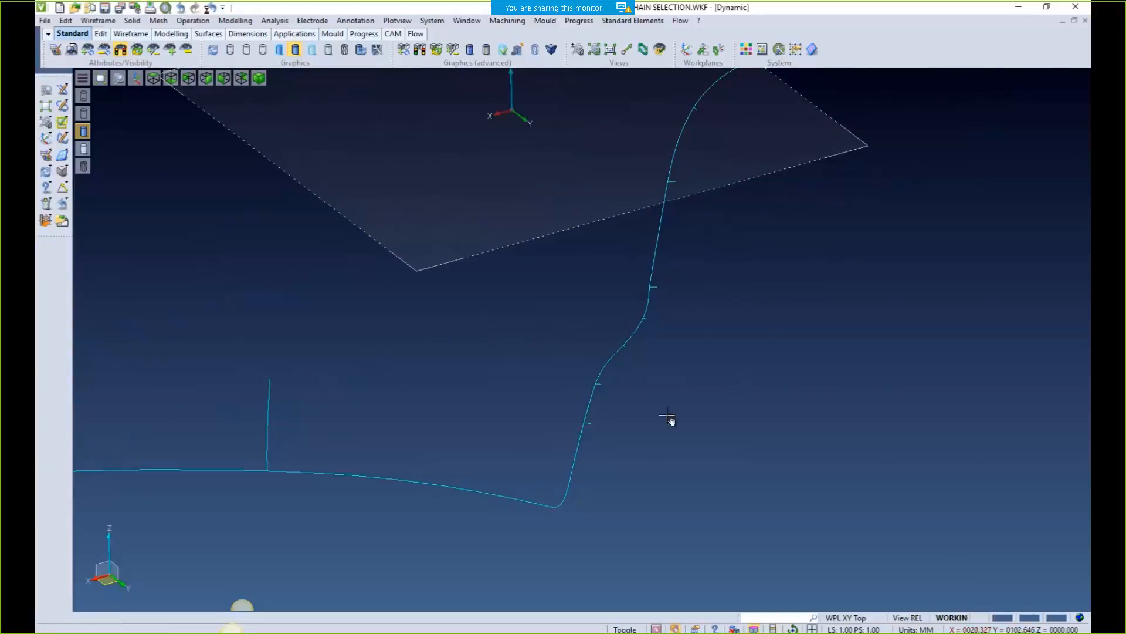
{"action": "middle_click_drag", "start_coordinate": [632, 442], "coordinate": [460, 493]}
{"action": "scroll", "coordinate": [459, 492], "scroll_direction": "down", "scroll_amount": 2}
{"action": "middle_click_drag", "start_coordinate": [619, 448], "coordinate": [560, 450]}
Start Extrude Elements and select the edge curve as a chain from bottom to top
{"action": "left_click", "coordinate": [231, 21]}
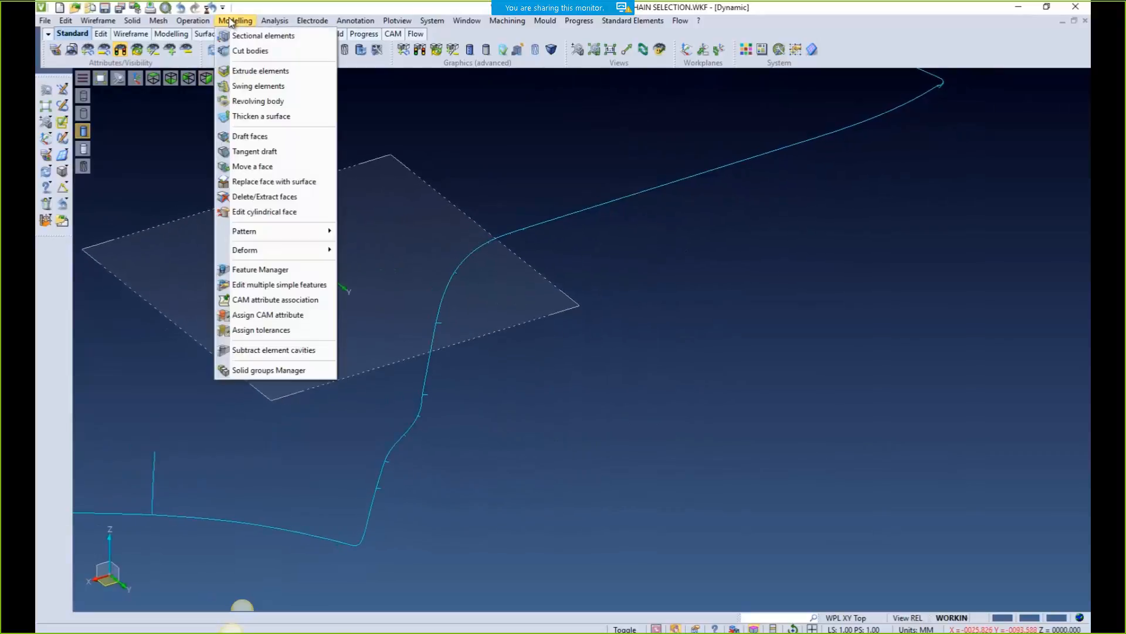
{"action": "left_click", "coordinate": [252, 70]}
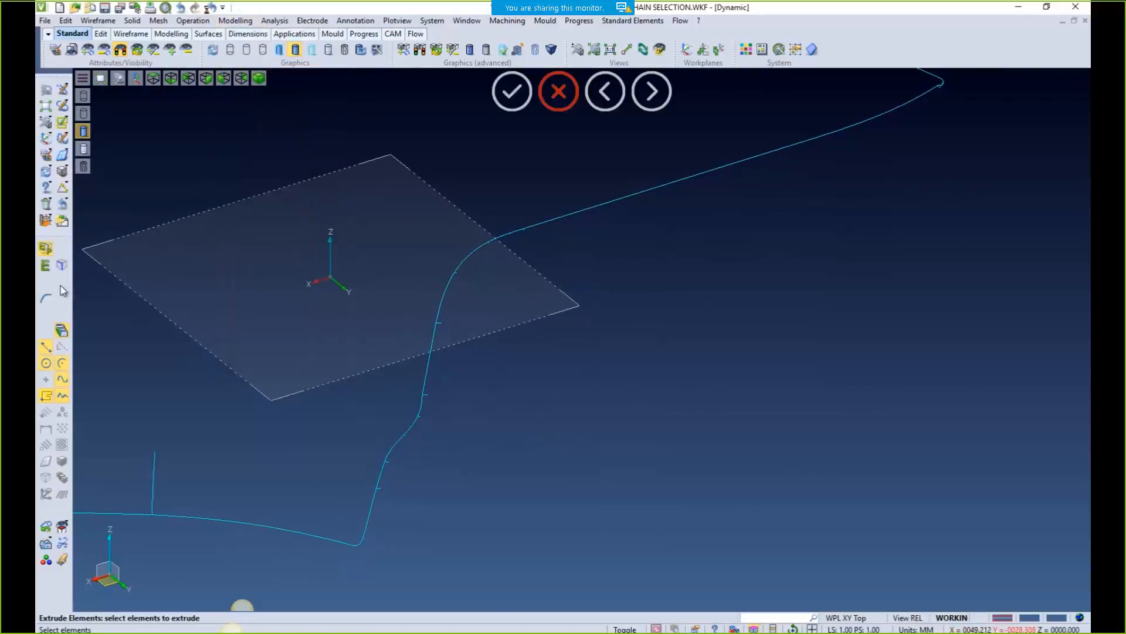
{"action": "left_click", "coordinate": [46, 299]}
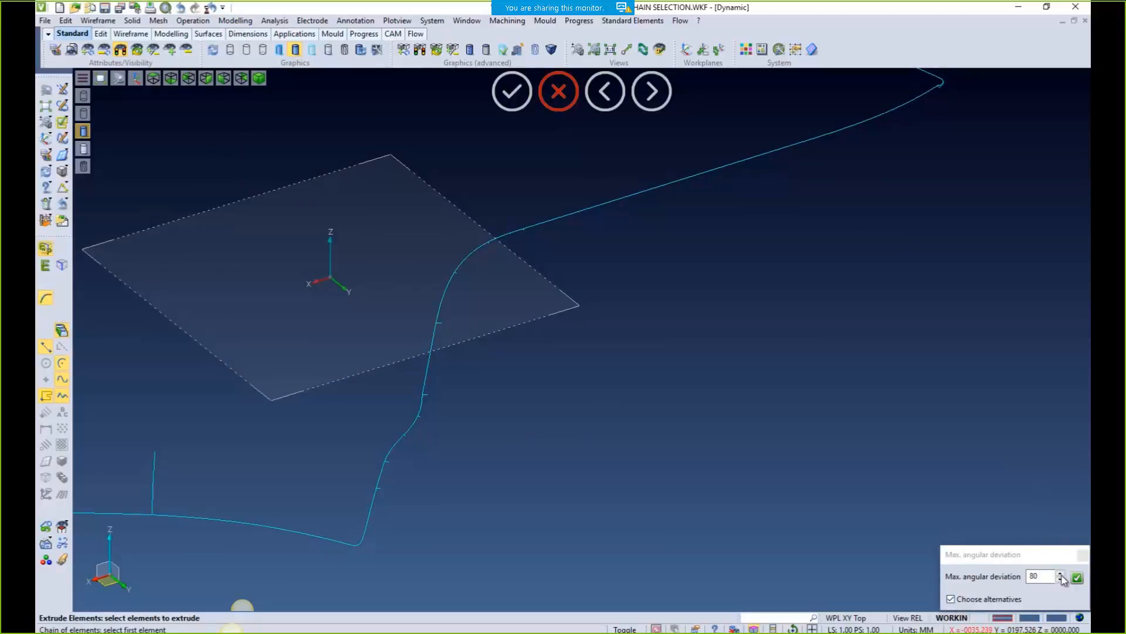
{"action": "left_click", "coordinate": [367, 519]}
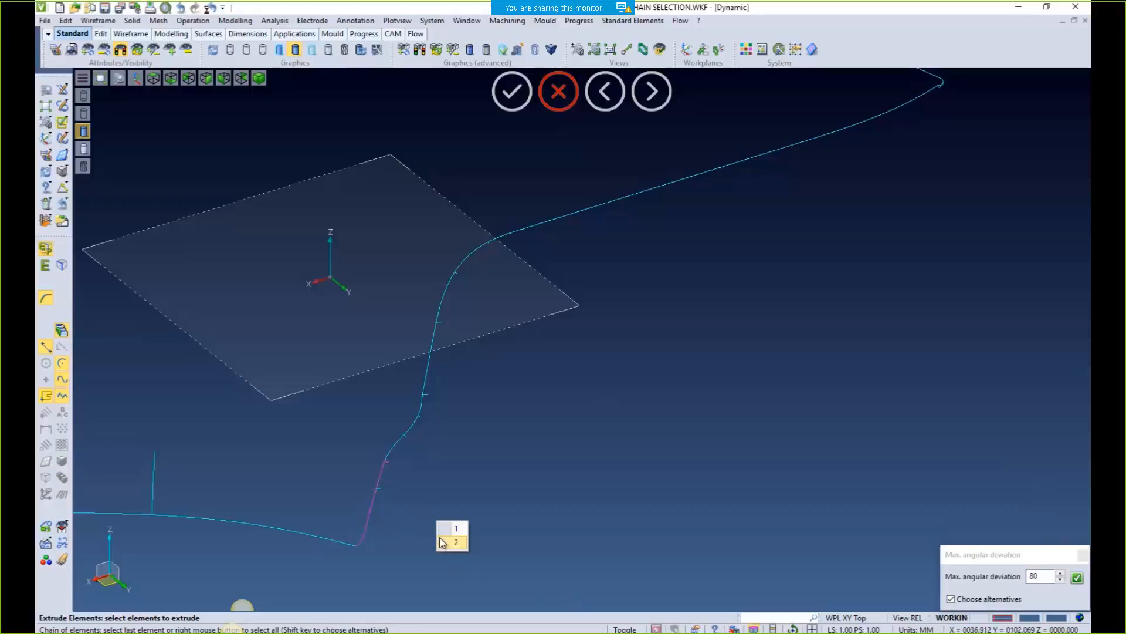
{"action": "left_click", "coordinate": [448, 530]}
{"action": "left_click", "coordinate": [468, 539]}
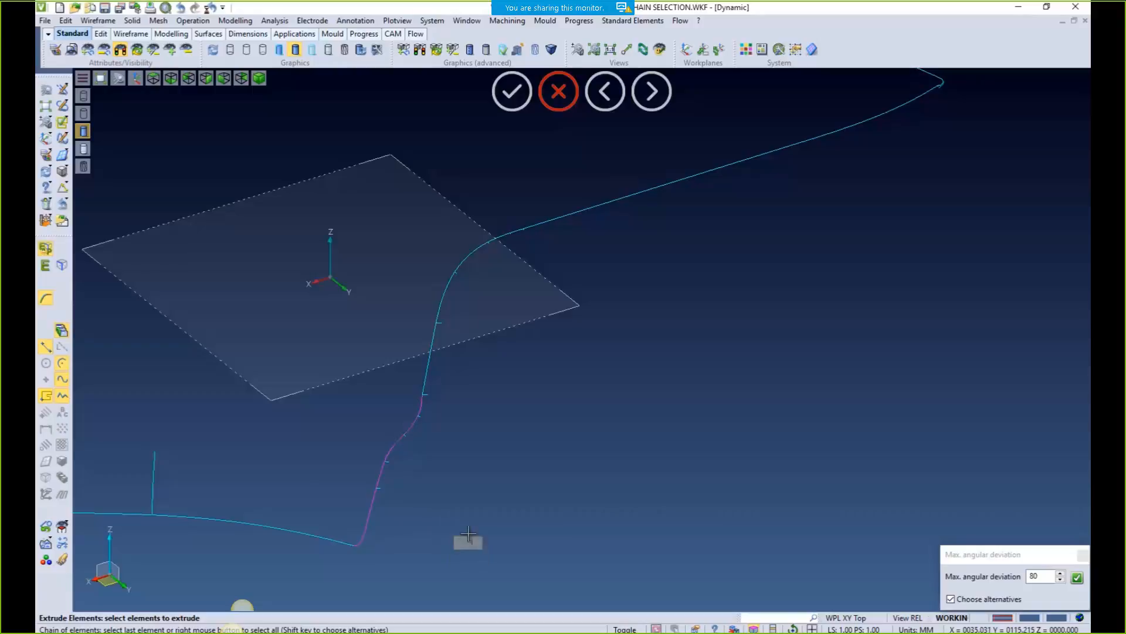
{"action": "left_click", "coordinate": [482, 529]}
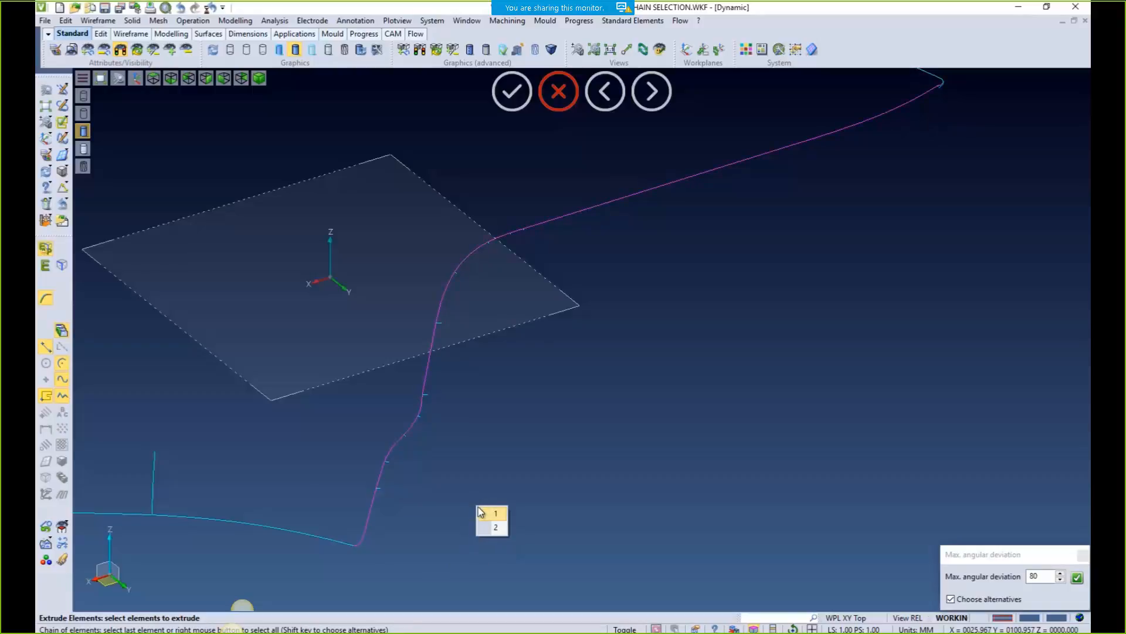
{"action": "left_click", "coordinate": [483, 513]}
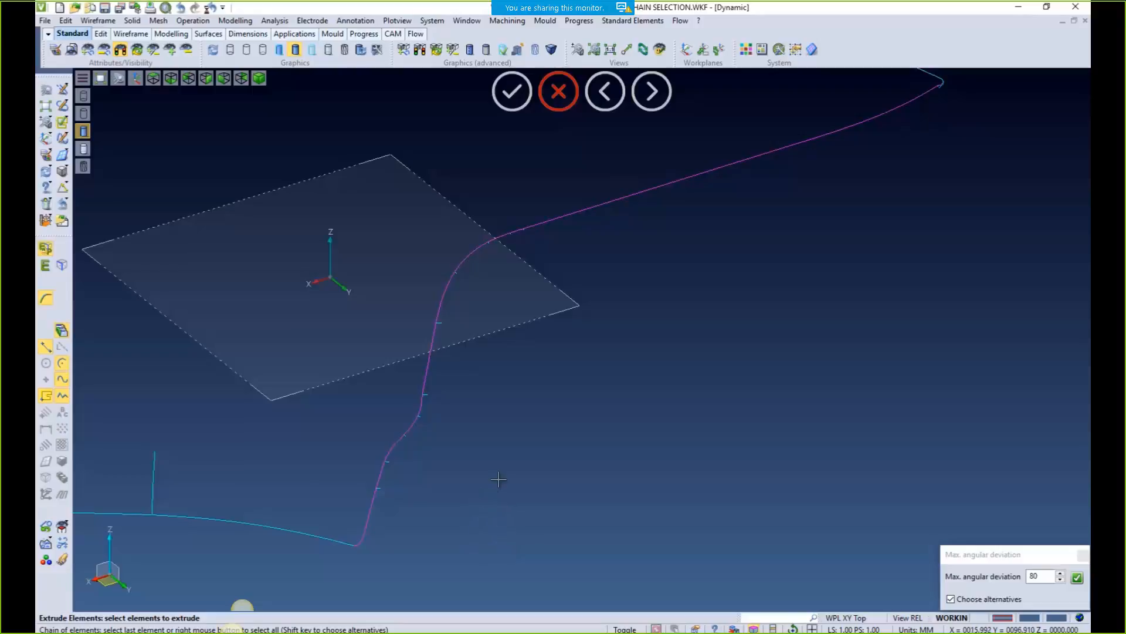
{"action": "left_click", "coordinate": [914, 97]}
Accept the 99 mm extrusion direction and result, then show the yellow solid body again
{"action": "middle_click_drag", "start_coordinate": [890, 150], "coordinate": [722, 290]}
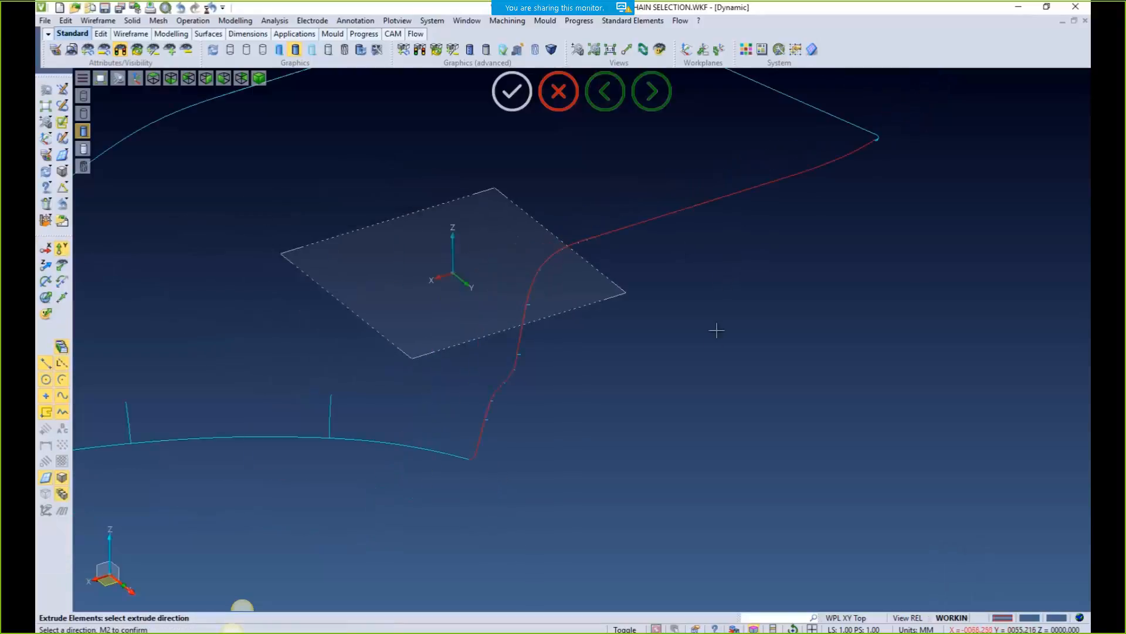
{"action": "right_click", "coordinate": [636, 326]}
{"action": "middle_click_drag", "start_coordinate": [594, 473], "coordinate": [623, 460]}
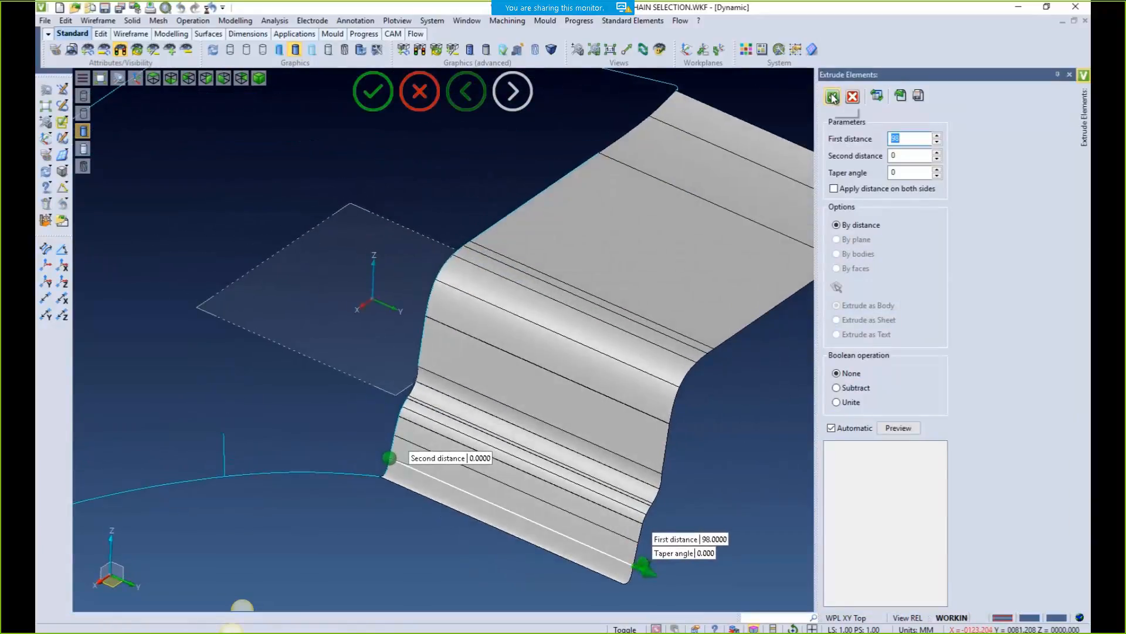
{"action": "left_click", "coordinate": [833, 97]}
{"action": "scroll", "coordinate": [606, 293], "scroll_direction": "down", "scroll_amount": 3}
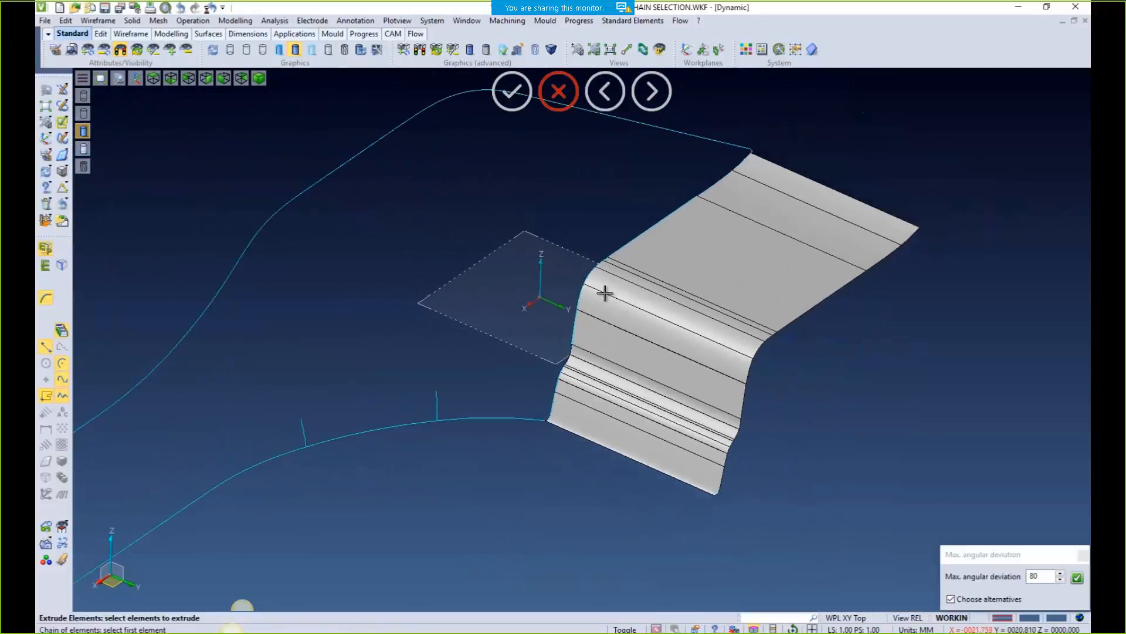
{"action": "left_click", "coordinate": [120, 50]}
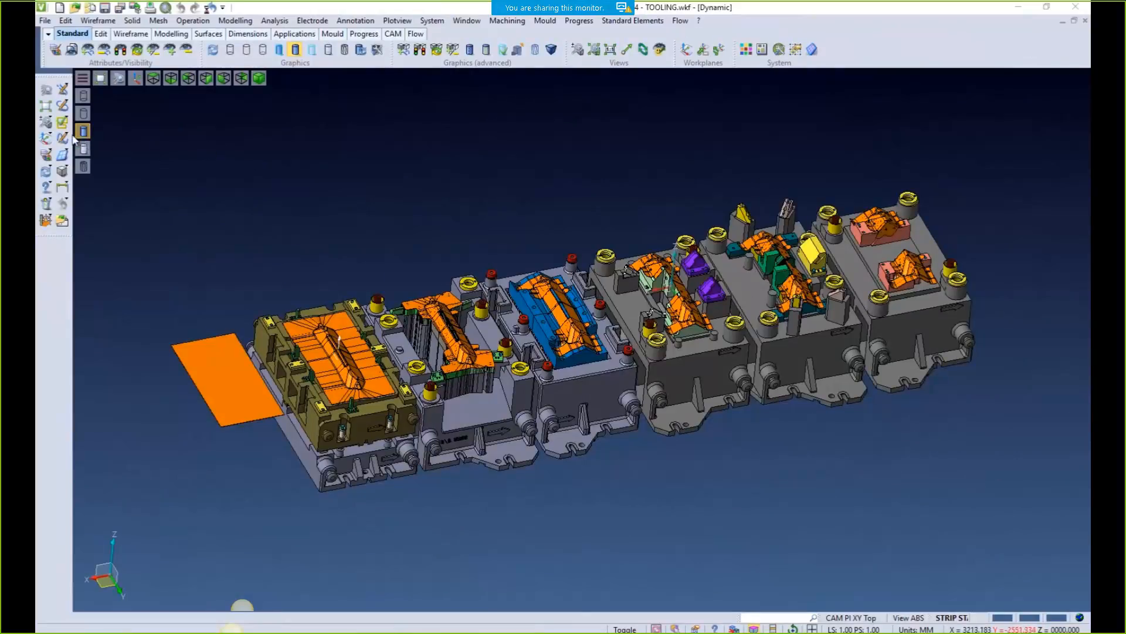
In Settings > Mouse/keyboard, try the Vero and Visi configurations, then return to Custom
{"action": "left_click", "coordinate": [83, 78]}
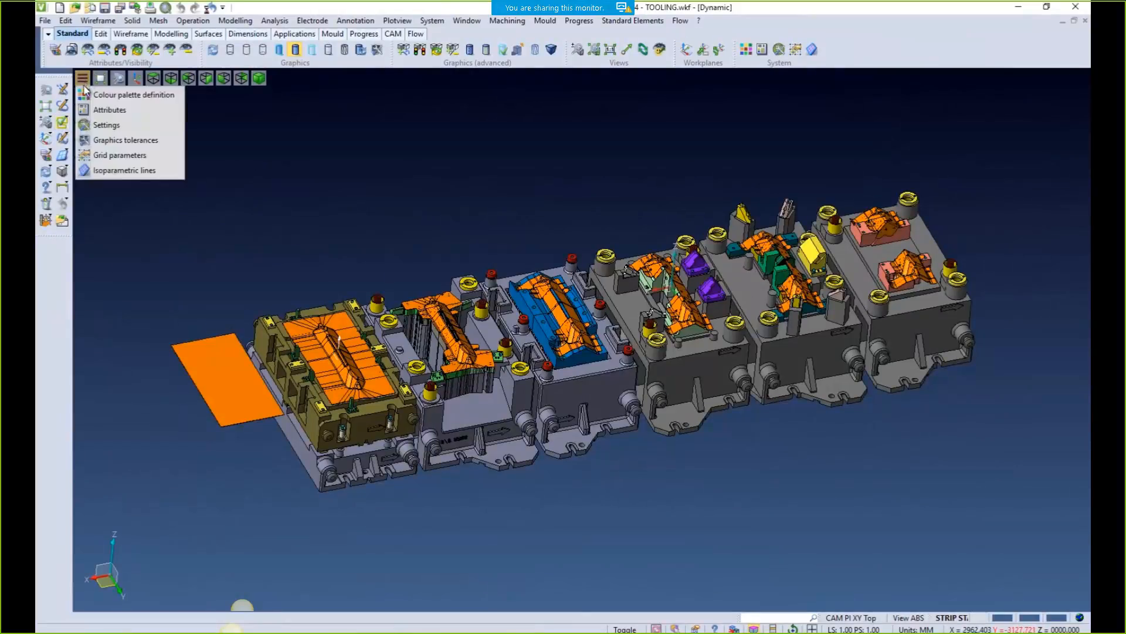
{"action": "left_click", "coordinate": [106, 125]}
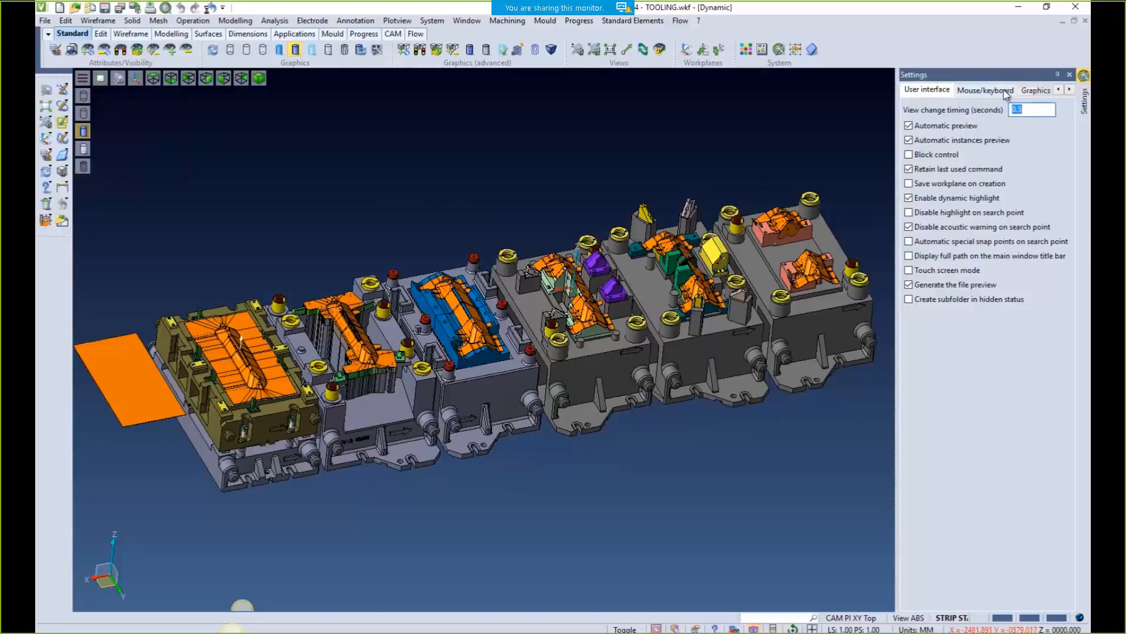
{"action": "left_click", "coordinate": [968, 92]}
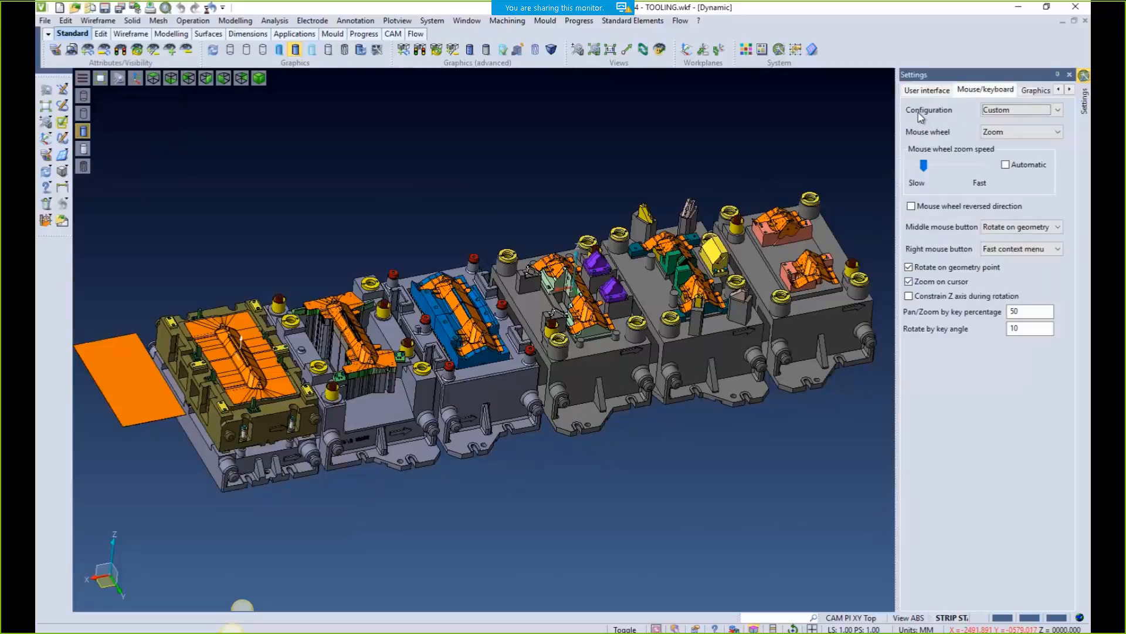
{"action": "left_click", "coordinate": [1031, 111]}
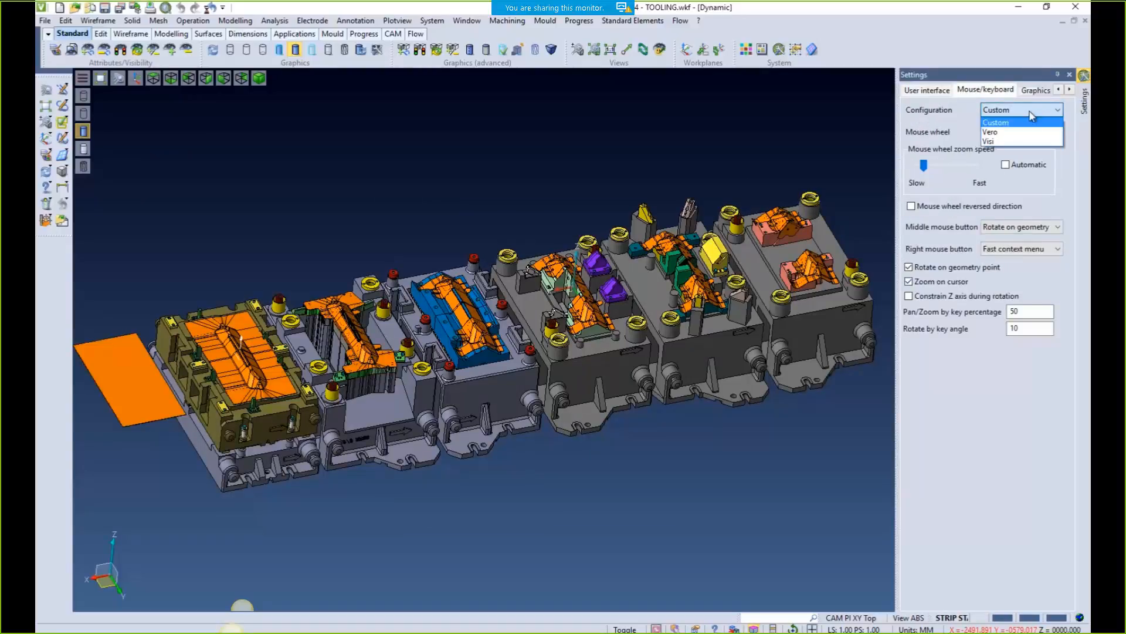
{"action": "left_click", "coordinate": [990, 132]}
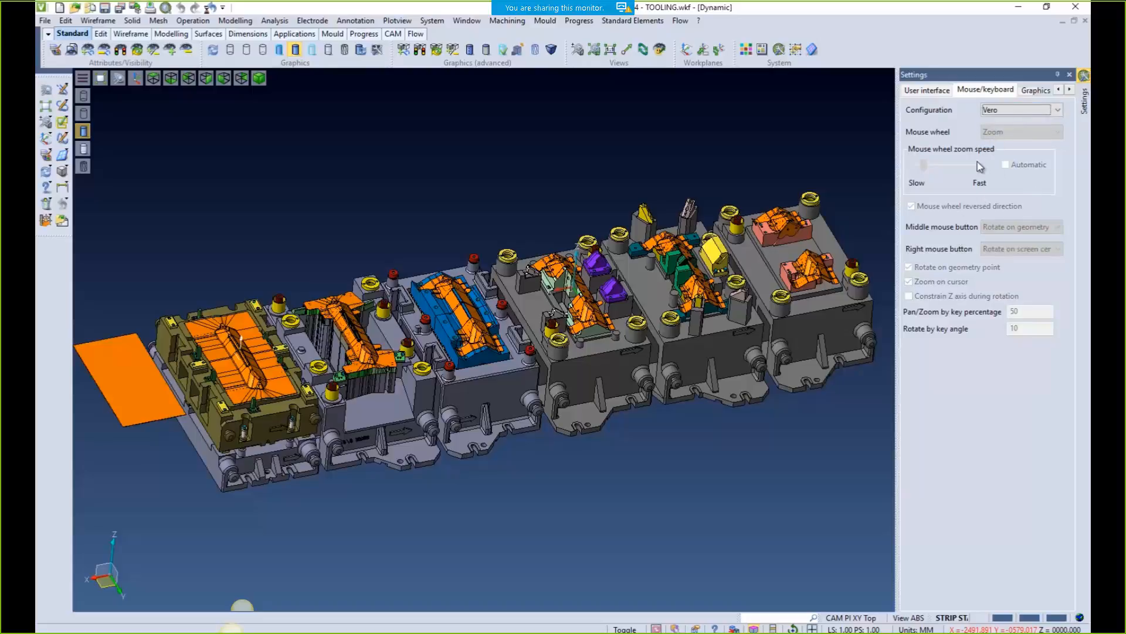
{"action": "left_click", "coordinate": [999, 113]}
{"action": "left_click", "coordinate": [996, 142]}
{"action": "left_click", "coordinate": [999, 114]}
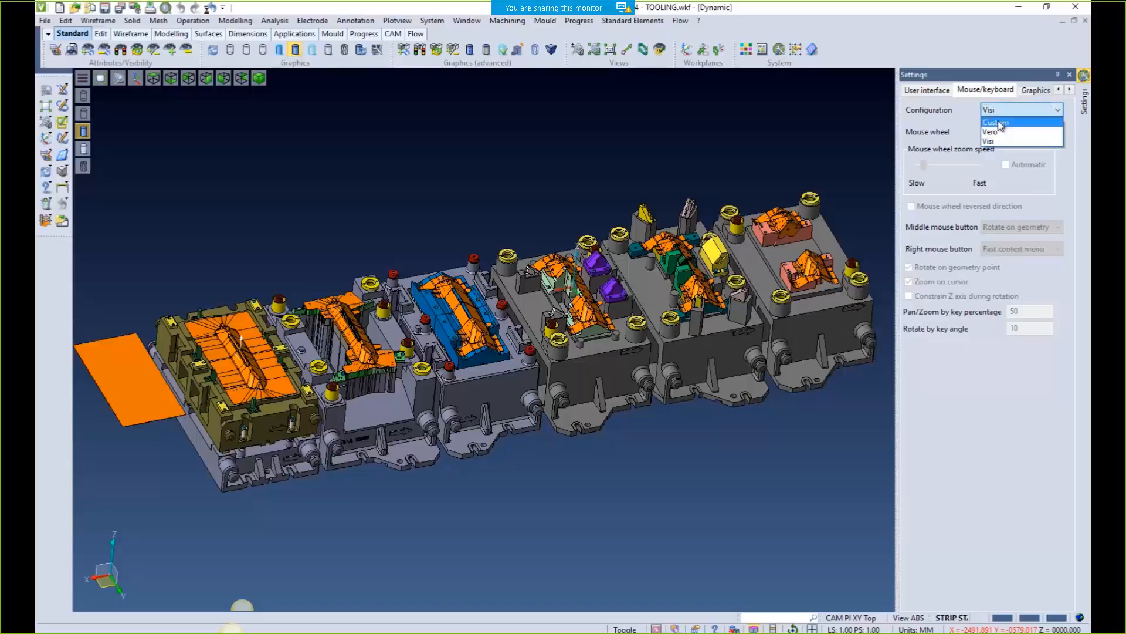
{"action": "left_click", "coordinate": [1000, 124]}
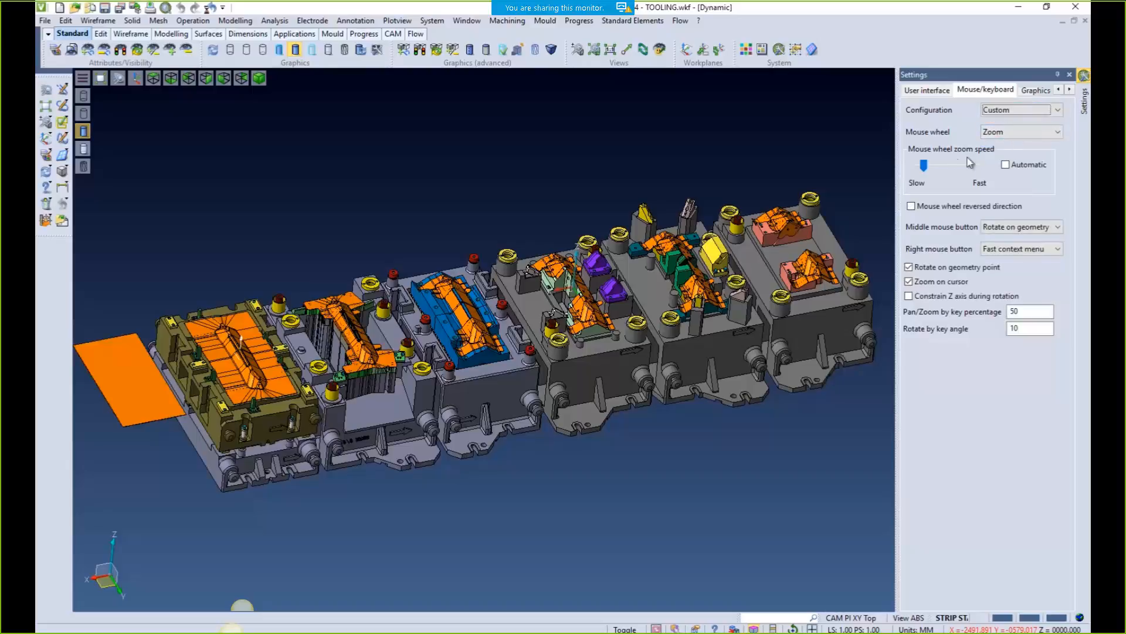
{"action": "scroll", "coordinate": [702, 265], "scroll_direction": "down", "scroll_amount": 2}
{"action": "scroll", "coordinate": [645, 287], "scroll_direction": "down", "scroll_amount": 1}
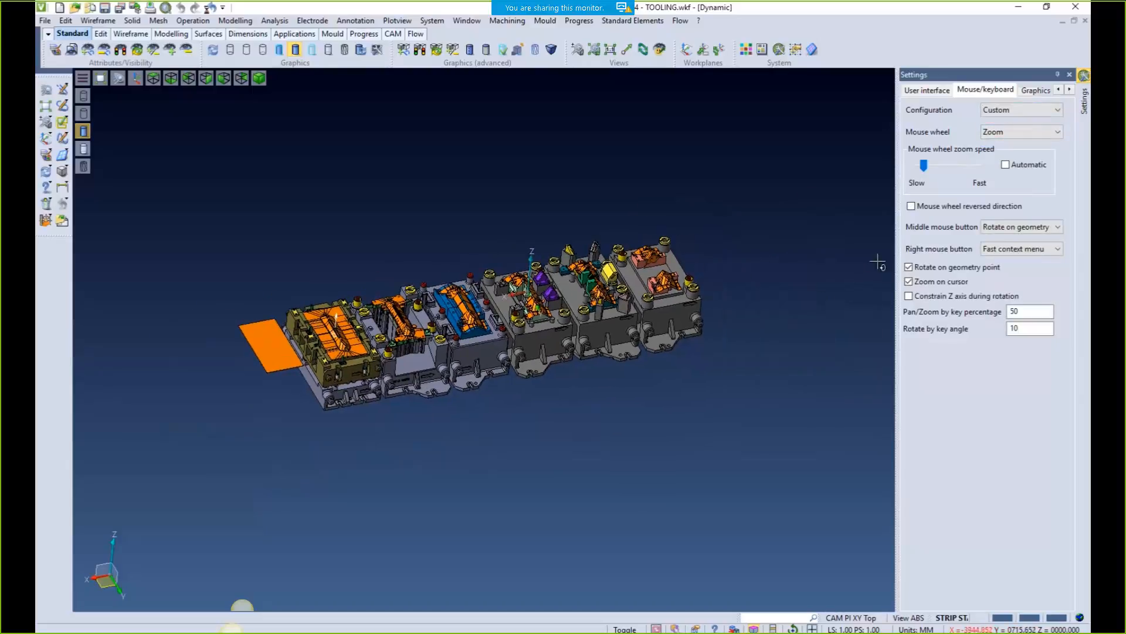
{"action": "left_click", "coordinate": [1059, 228]}
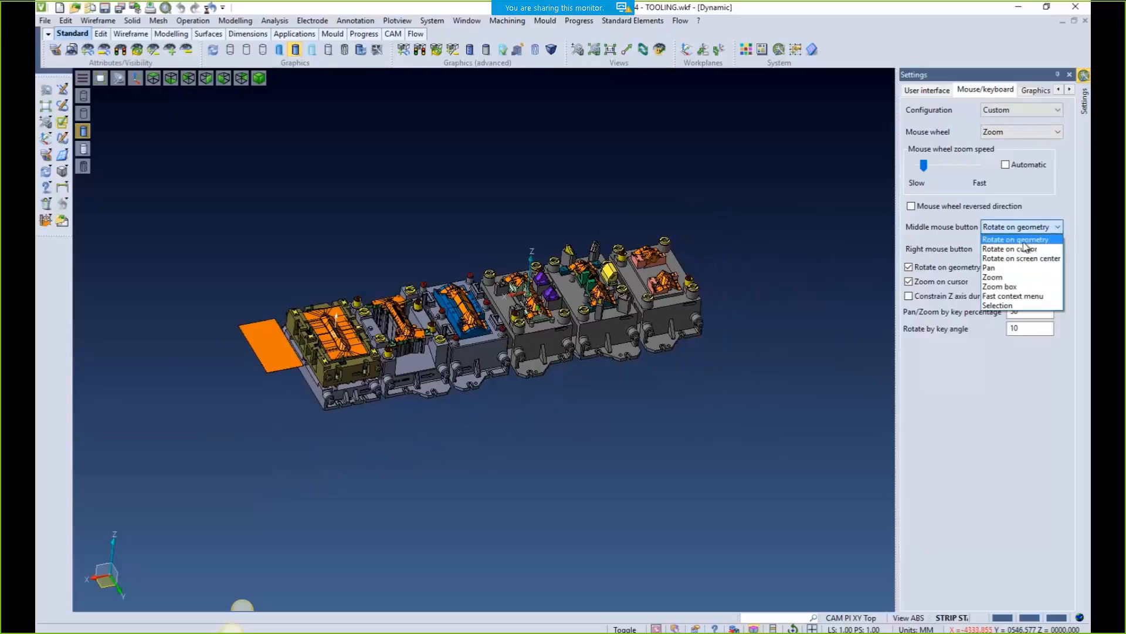
{"action": "left_click", "coordinate": [852, 218]}
{"action": "mouse_move", "coordinate": [715, 280]}
{"action": "middle_mouse_down"}
{"action": "mouse_move", "coordinate": [727, 306]}
{"action": "mouse_move", "coordinate": [709, 289]}
{"action": "middle_mouse_up"}
{"action": "scroll", "coordinate": [510, 371], "scroll_direction": "down", "scroll_amount": 5}
{"action": "middle_click_drag", "start_coordinate": [613, 371], "coordinate": [371, 287]}
{"action": "middle_click_drag", "start_coordinate": [577, 377], "coordinate": [617, 368]}
{"action": "middle_click_drag", "start_coordinate": [314, 317], "coordinate": [885, 340]}
{"action": "middle_click_drag", "start_coordinate": [739, 352], "coordinate": [664, 359]}
{"action": "scroll", "coordinate": [805, 298], "scroll_direction": "up", "scroll_amount": 8}
{"action": "middle_click_drag", "start_coordinate": [805, 298], "coordinate": [458, 427]}
{"action": "scroll", "coordinate": [457, 427], "scroll_direction": "up", "scroll_amount": 2}
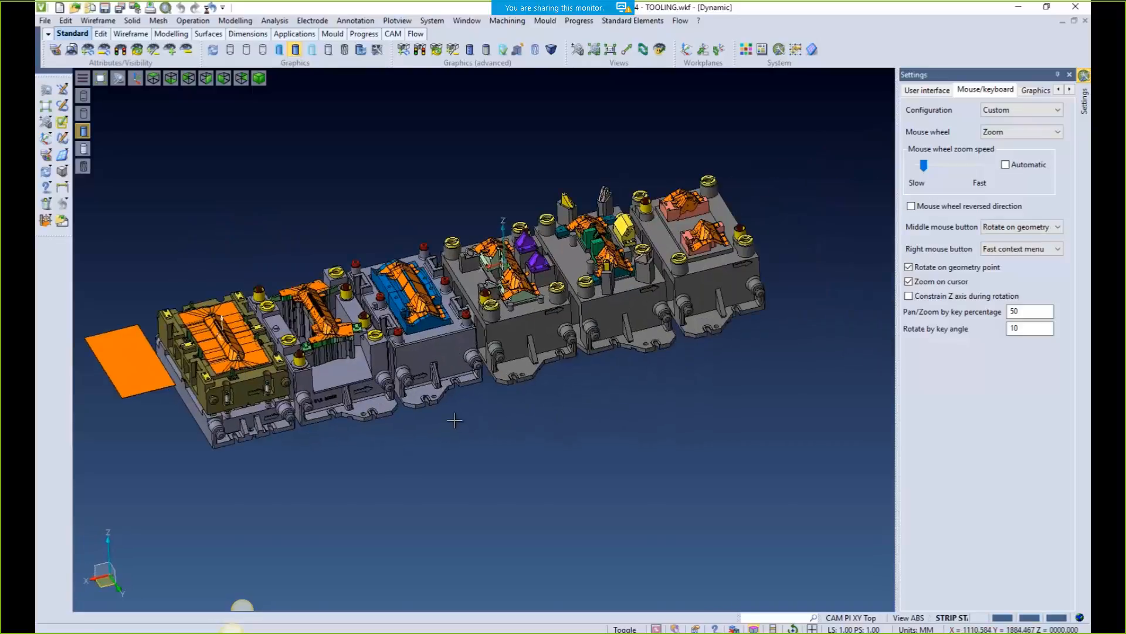
{"action": "left_click", "coordinate": [1058, 227]}
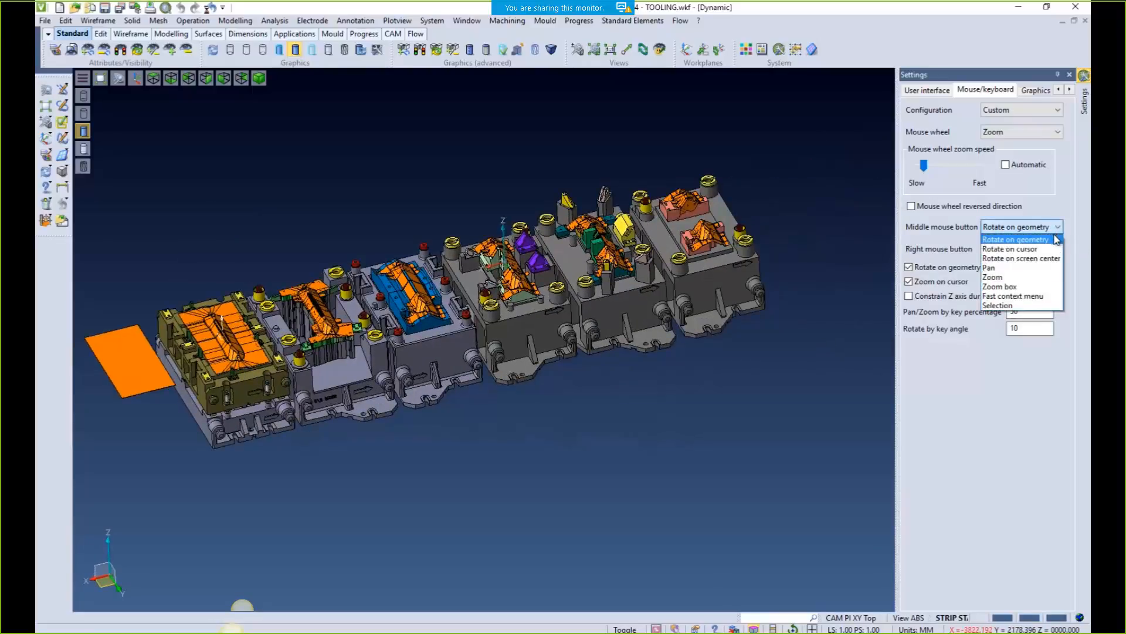
{"action": "left_click", "coordinate": [1009, 248]}
{"action": "middle_click_drag", "start_coordinate": [711, 159], "coordinate": [373, 359]}
{"action": "middle_click_drag", "start_coordinate": [202, 382], "coordinate": [167, 375]}
{"action": "scroll", "coordinate": [440, 373], "scroll_direction": "down", "scroll_amount": 5}
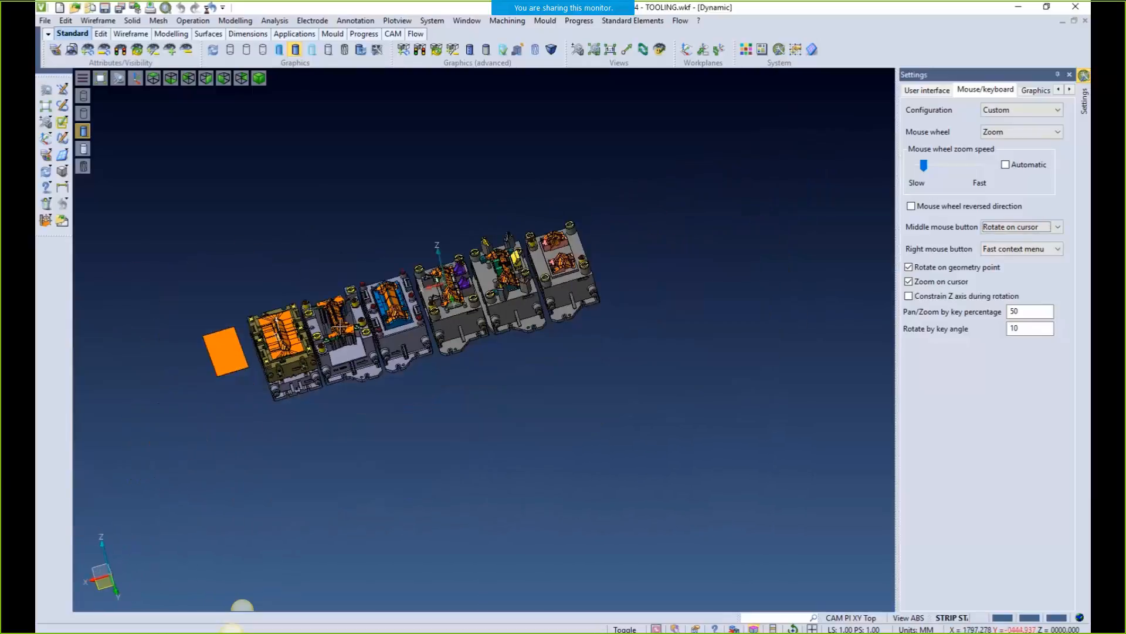
{"action": "middle_click_drag", "start_coordinate": [816, 233], "coordinate": [540, 300]}
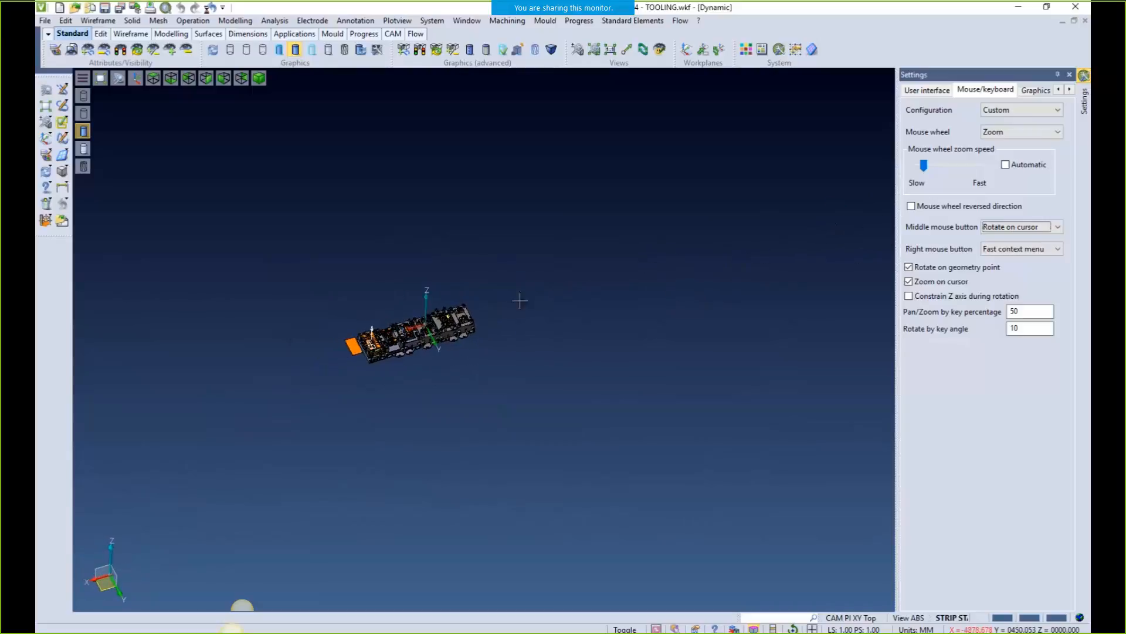
{"action": "middle_click_drag", "start_coordinate": [431, 324], "coordinate": [348, 339]}
{"action": "scroll", "coordinate": [369, 333], "scroll_direction": "up", "scroll_amount": 8}
{"action": "left_click", "coordinate": [1059, 228]}
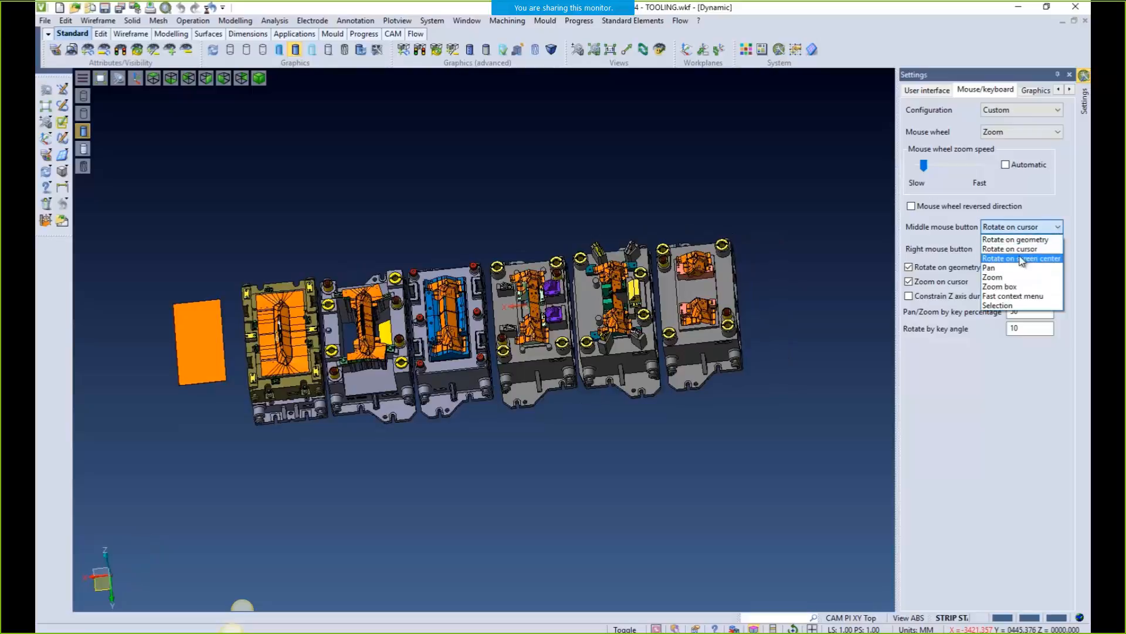
{"action": "left_click", "coordinate": [1049, 260]}
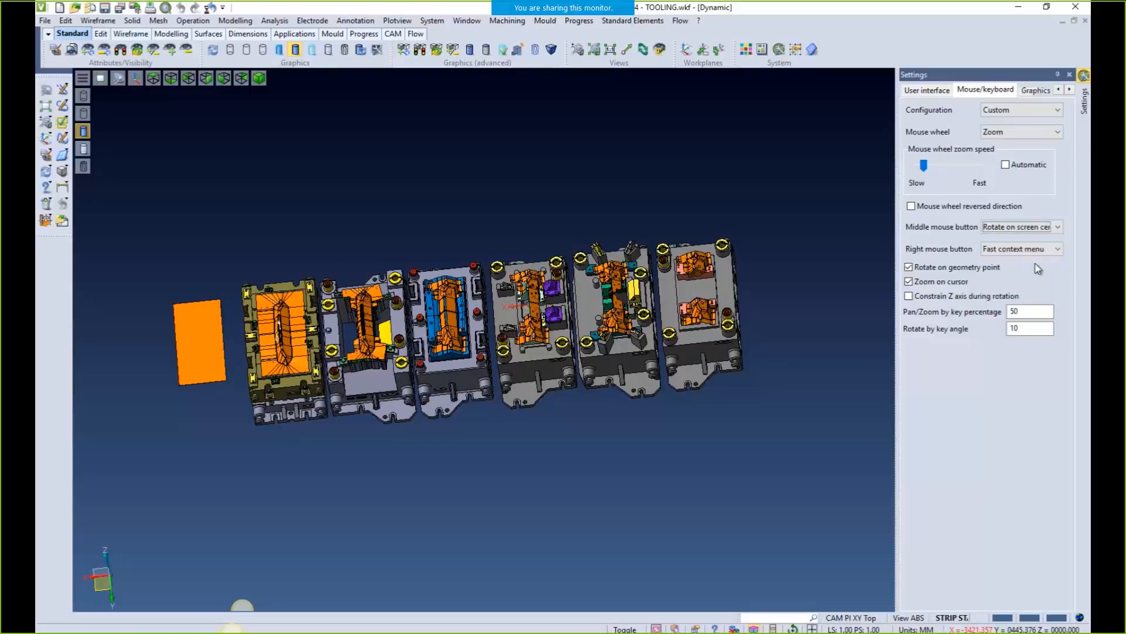
{"action": "scroll", "coordinate": [542, 302], "scroll_direction": "down", "scroll_amount": 4}
{"action": "middle_click_drag", "start_coordinate": [618, 359], "coordinate": [525, 386]}
{"action": "middle_click_drag", "start_coordinate": [676, 450], "coordinate": [755, 585]}
{"action": "middle_click_drag", "start_coordinate": [387, 282], "coordinate": [423, 410]}
{"action": "middle_click_drag", "start_coordinate": [473, 247], "coordinate": [191, 161]}
{"action": "scroll", "coordinate": [500, 329], "scroll_direction": "up", "scroll_amount": 2}
{"action": "scroll", "coordinate": [454, 395], "scroll_direction": "up", "scroll_amount": 2}
{"action": "middle_click_drag", "start_coordinate": [545, 445], "coordinate": [672, 307], "text": "ctrl"}
{"action": "scroll", "coordinate": [626, 371], "scroll_direction": "up", "scroll_amount": 4}
{"action": "scroll", "coordinate": [620, 375], "scroll_direction": "down", "scroll_amount": 3}
{"action": "middle_click_drag", "start_coordinate": [571, 422], "coordinate": [580, 386]}
{"action": "scroll", "coordinate": [411, 417], "scroll_direction": "up", "scroll_amount": 5}
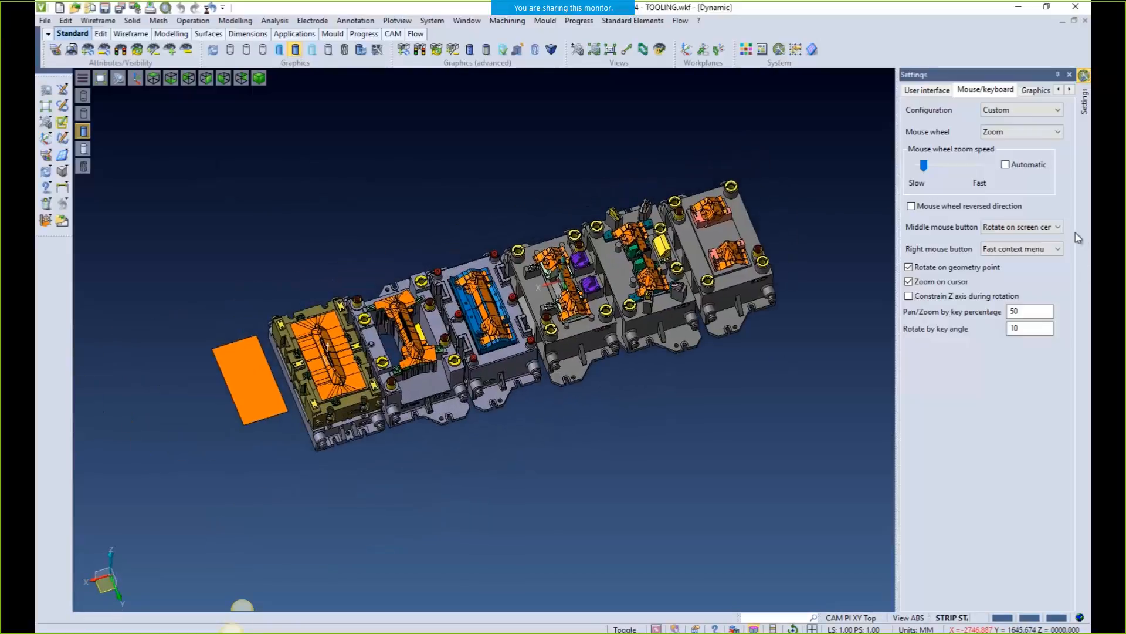
{"action": "left_click", "coordinate": [1054, 227]}
{"action": "left_click", "coordinate": [1015, 240]}
{"action": "middle_click_drag", "start_coordinate": [245, 265], "coordinate": [219, 301]}
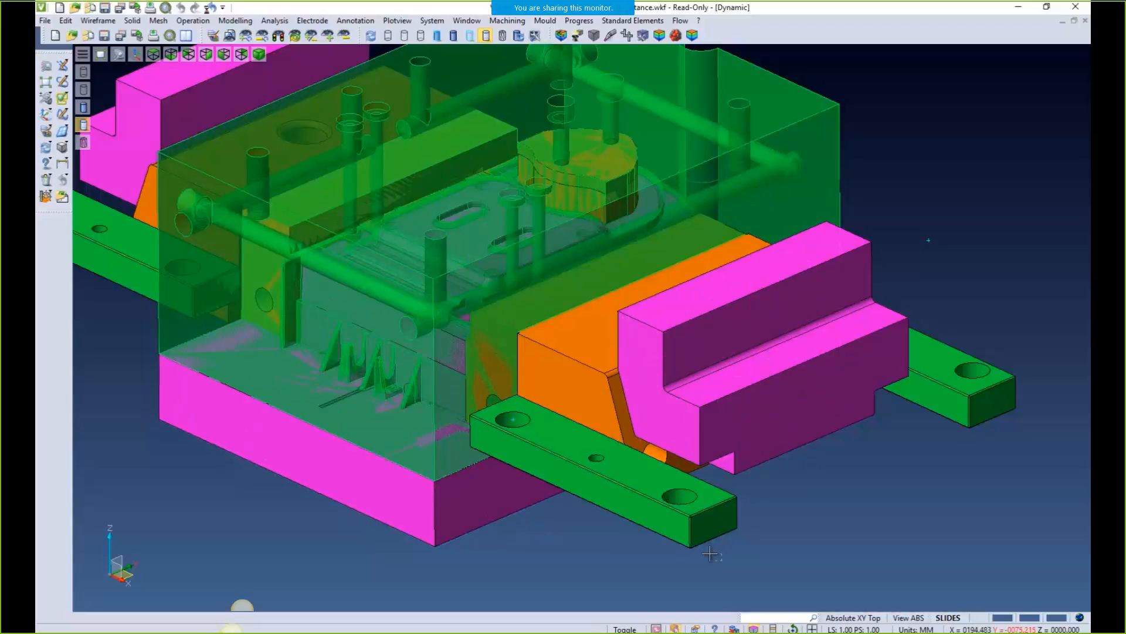
Select the green bar at the mould front and dismiss its context menu
{"action": "left_click", "coordinate": [692, 537]}
{"action": "right_click", "coordinate": [692, 538]}
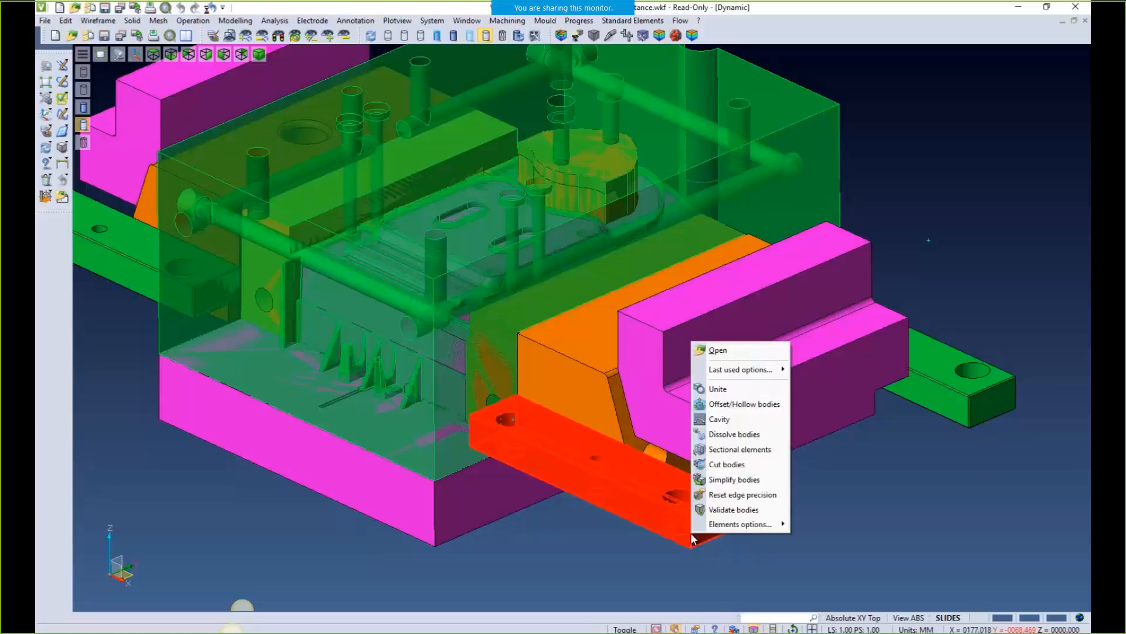
{"action": "left_click", "coordinate": [704, 505]}
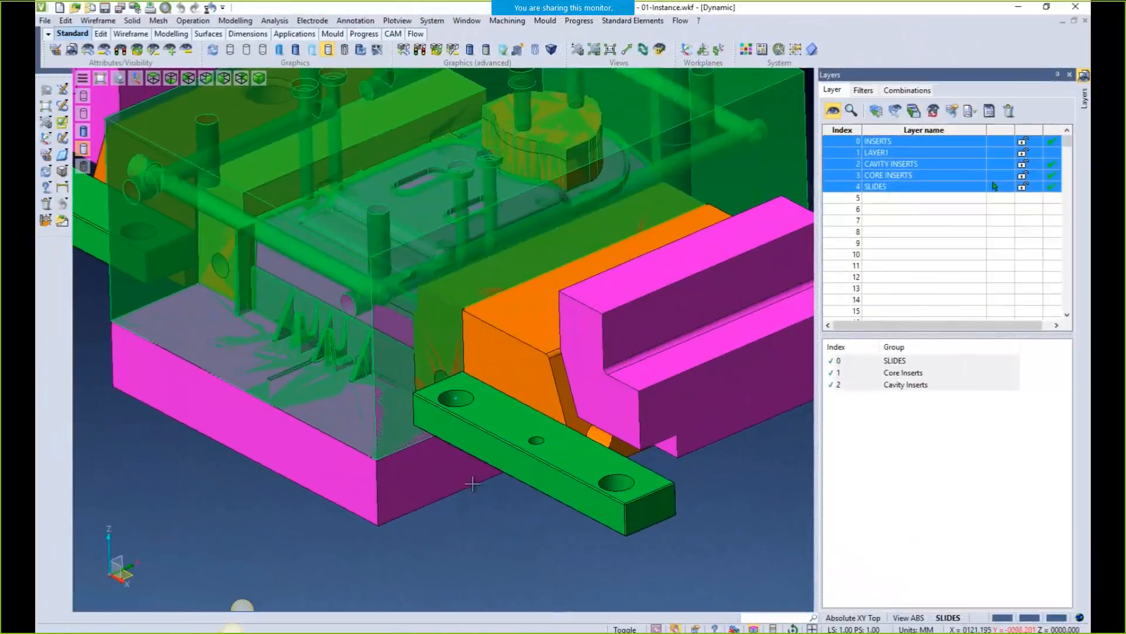
Select the magenta slide bar, dismiss its context menu, and launch Translation
{"action": "left_click", "coordinate": [462, 373]}
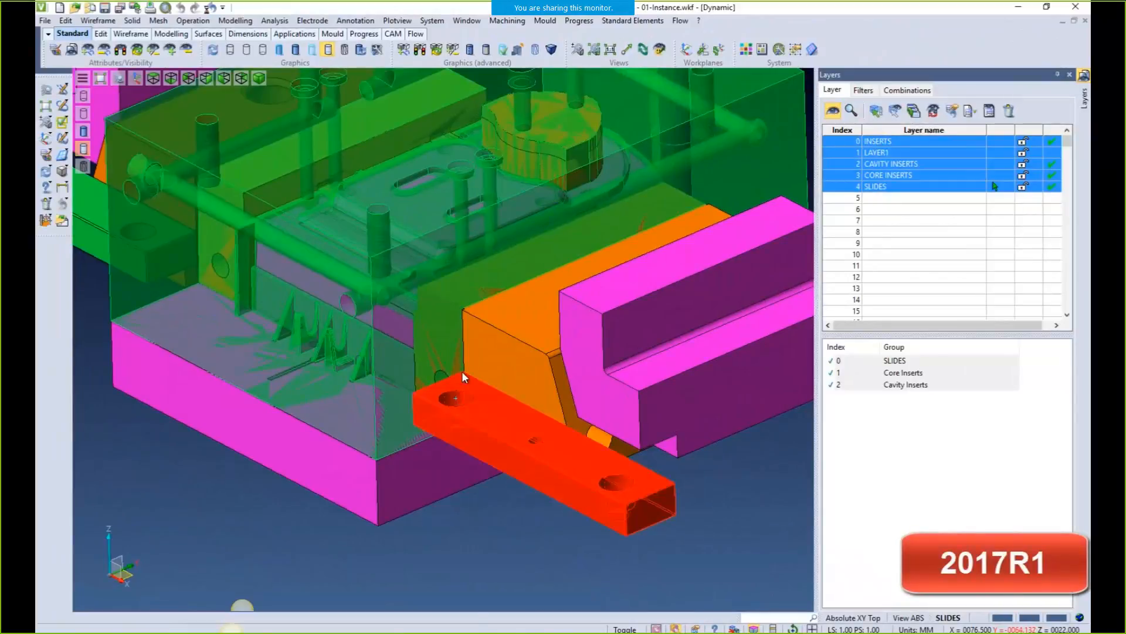
{"action": "right_click", "coordinate": [463, 373]}
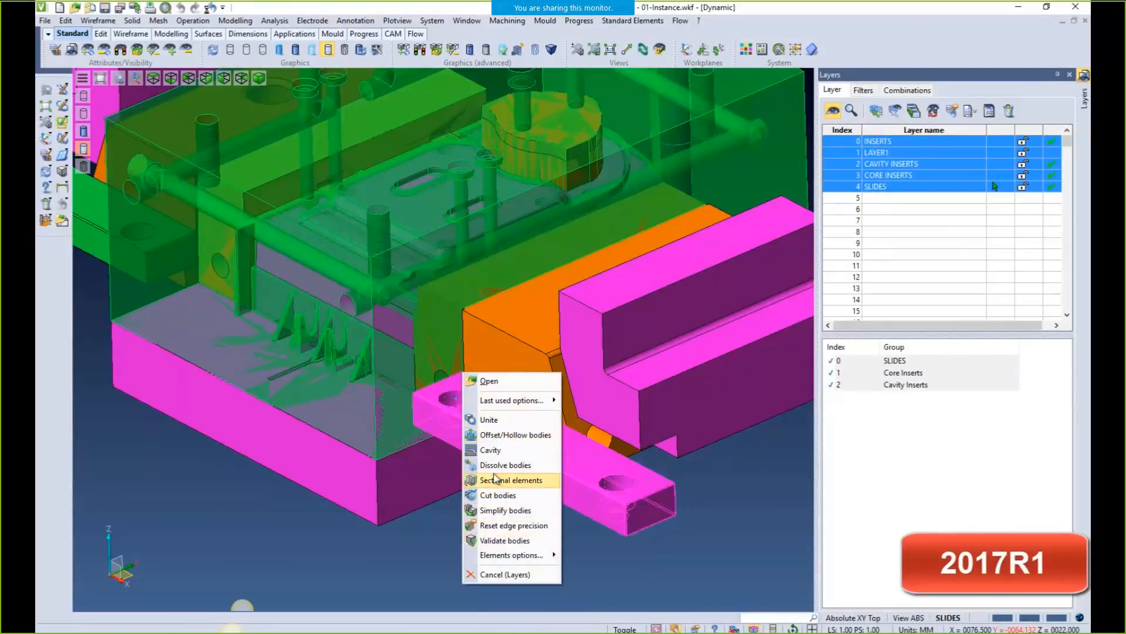
{"action": "left_click", "coordinate": [422, 547]}
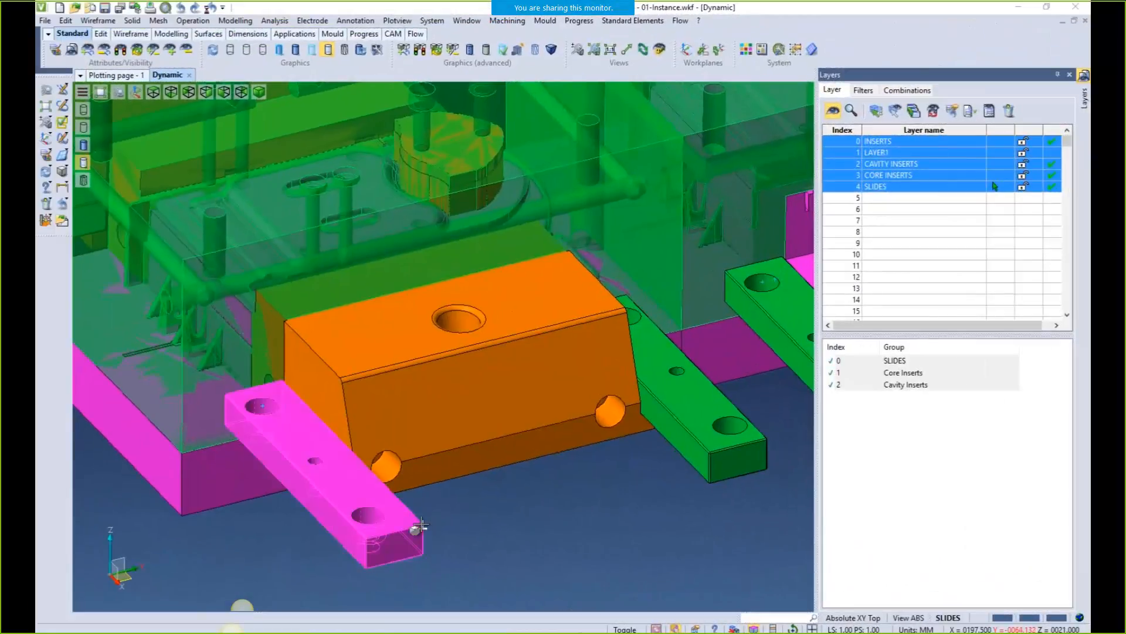
{"action": "left_click", "coordinate": [421, 526]}
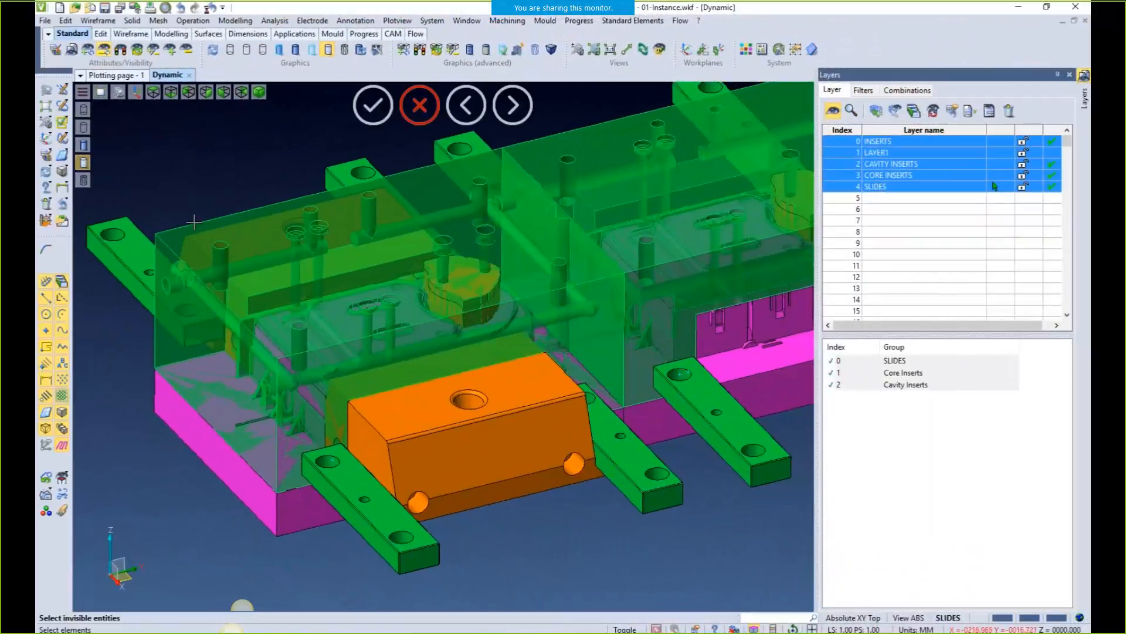
Hide the cavity insert and translate the orange slide block beneath the green plate
{"action": "left_click", "coordinate": [193, 230]}
{"action": "right_click", "coordinate": [238, 249]}
{"action": "middle_click_drag", "start_coordinate": [239, 250], "coordinate": [204, 253]}
{"action": "scroll", "coordinate": [407, 348], "scroll_direction": "up", "scroll_amount": 2}
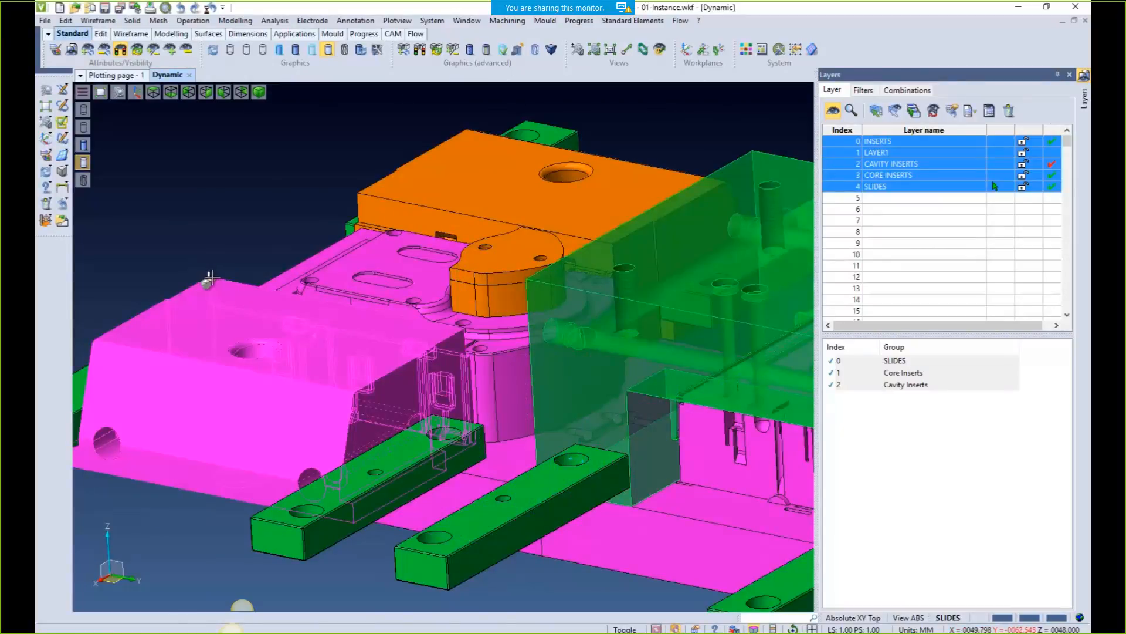
{"action": "left_click", "coordinate": [208, 280]}
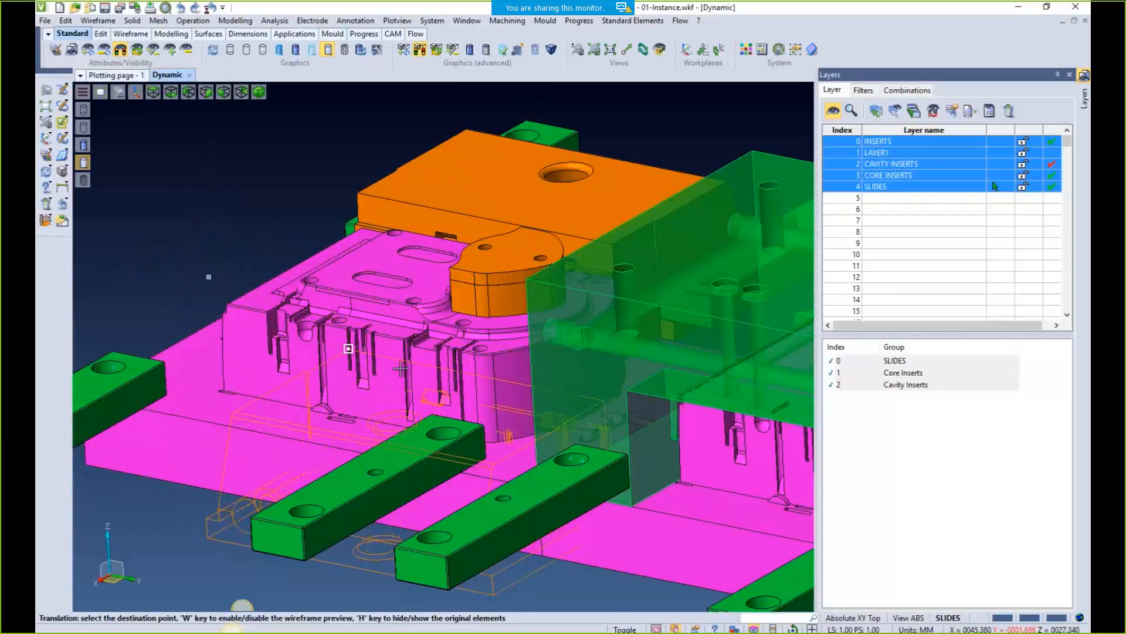
{"action": "left_click", "coordinate": [665, 373]}
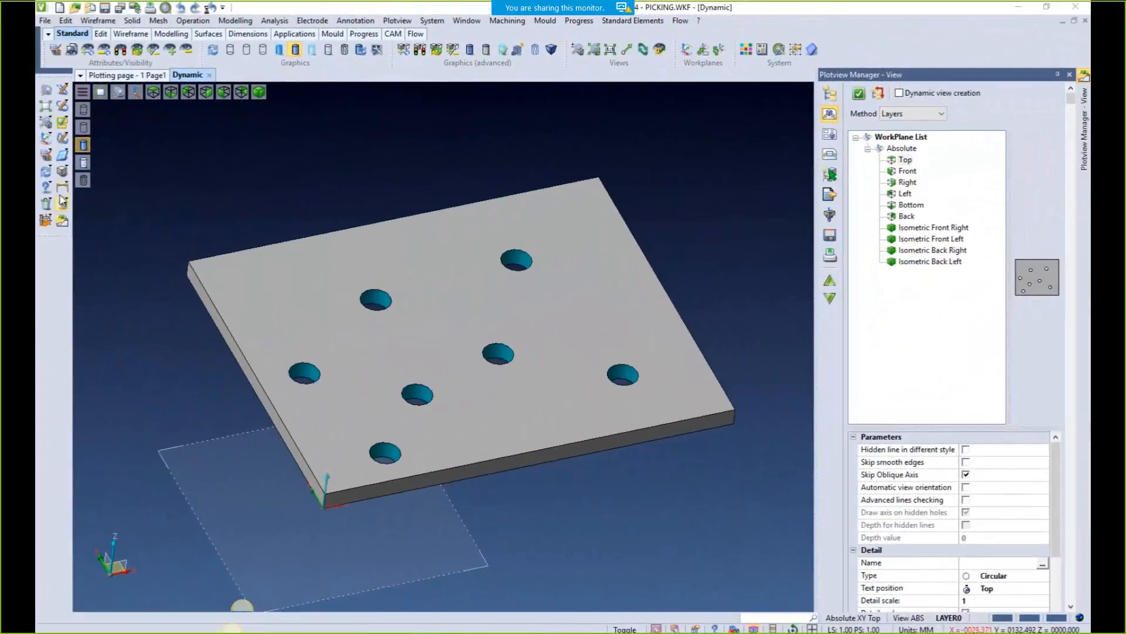
Dimension the plate corner to the hole as 25.65, placed below the plate
{"action": "left_click", "coordinate": [61, 189]}
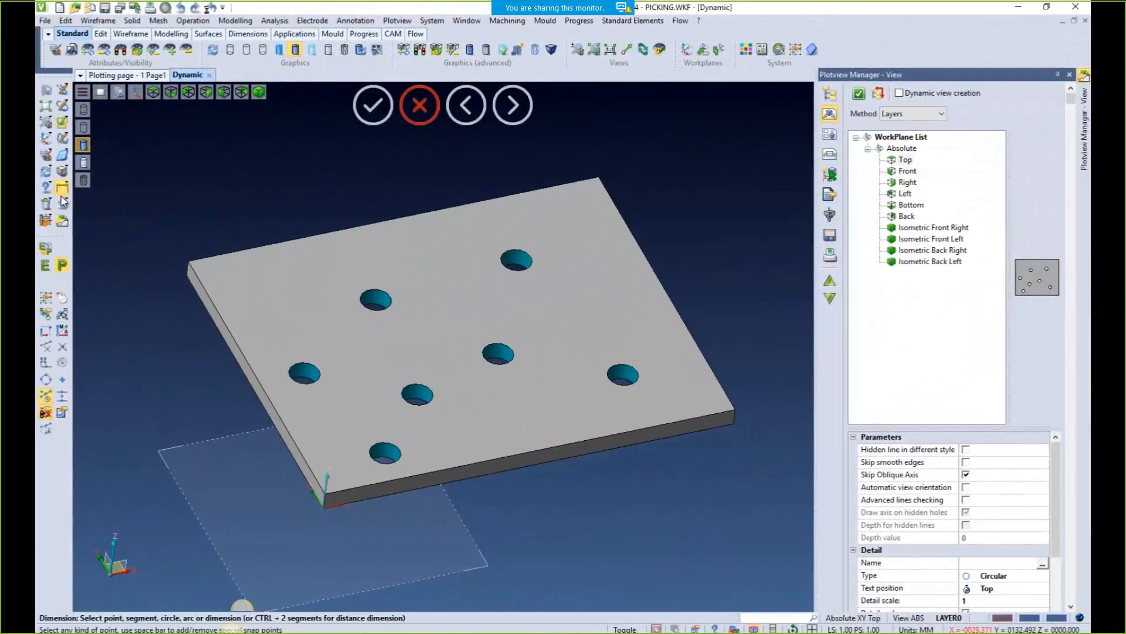
{"action": "left_click", "coordinate": [46, 399]}
{"action": "left_click", "coordinate": [322, 498]}
{"action": "left_click", "coordinate": [327, 488]}
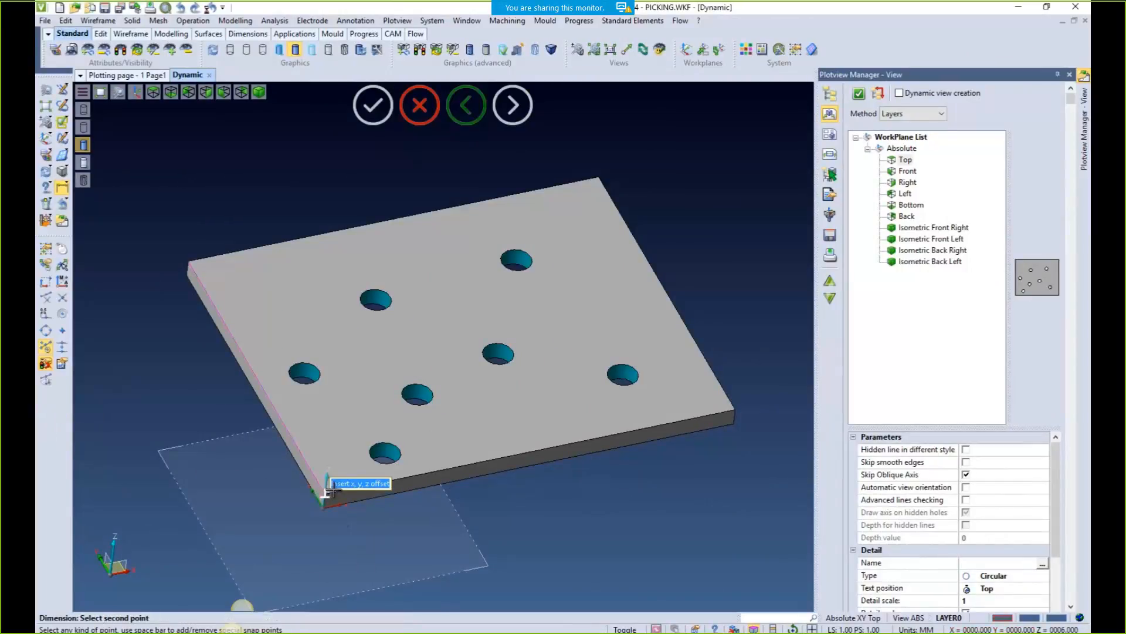
{"action": "scroll", "coordinate": [382, 446], "scroll_direction": "up", "scroll_amount": 3}
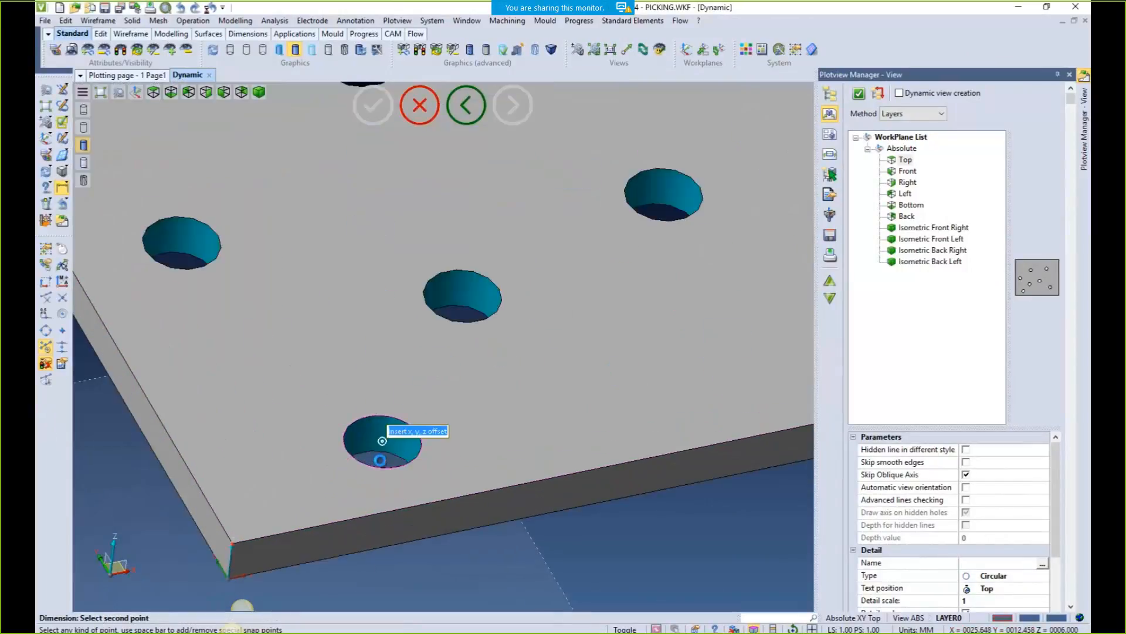
{"action": "left_click", "coordinate": [381, 461]}
{"action": "scroll", "coordinate": [396, 576], "scroll_direction": "down", "scroll_amount": 5}
{"action": "left_click", "coordinate": [395, 581]}
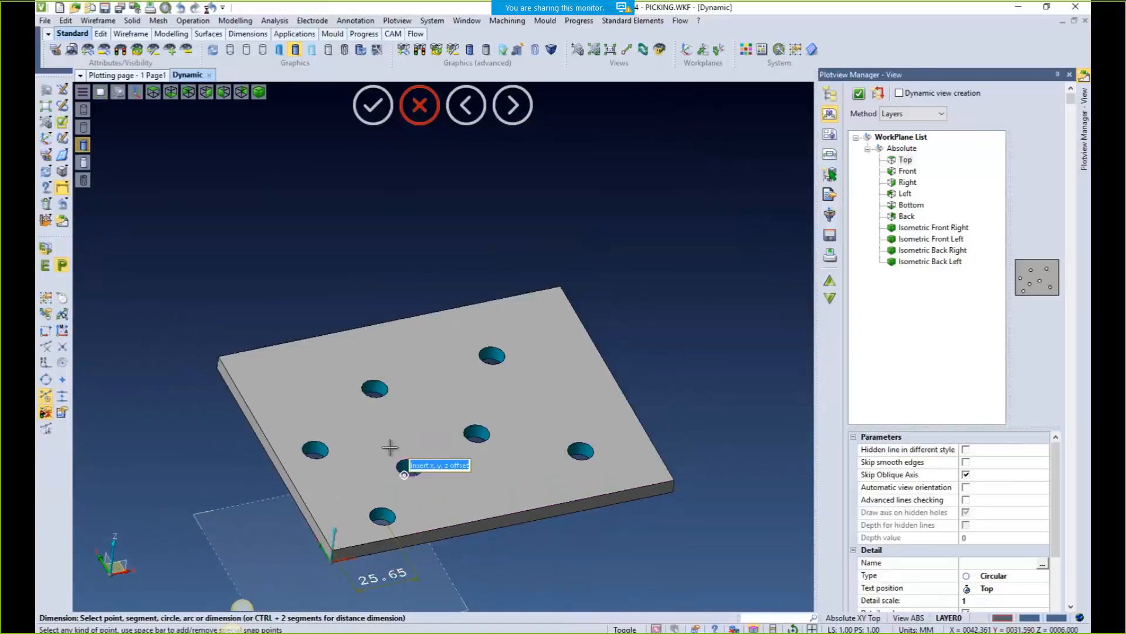
{"action": "scroll", "coordinate": [350, 503], "scroll_direction": "down", "scroll_amount": 2}
{"action": "scroll", "coordinate": [358, 435], "scroll_direction": "up", "scroll_amount": 6}
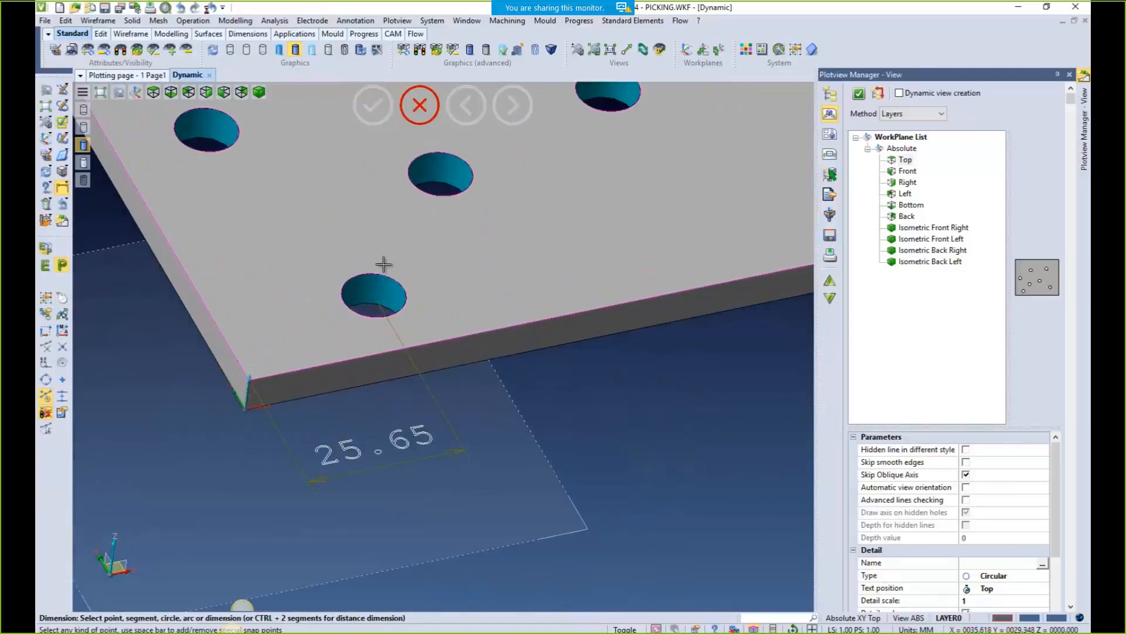
Add the same dimension rounded with r0 to 26, below the 25.65
{"action": "left_click", "coordinate": [248, 378]}
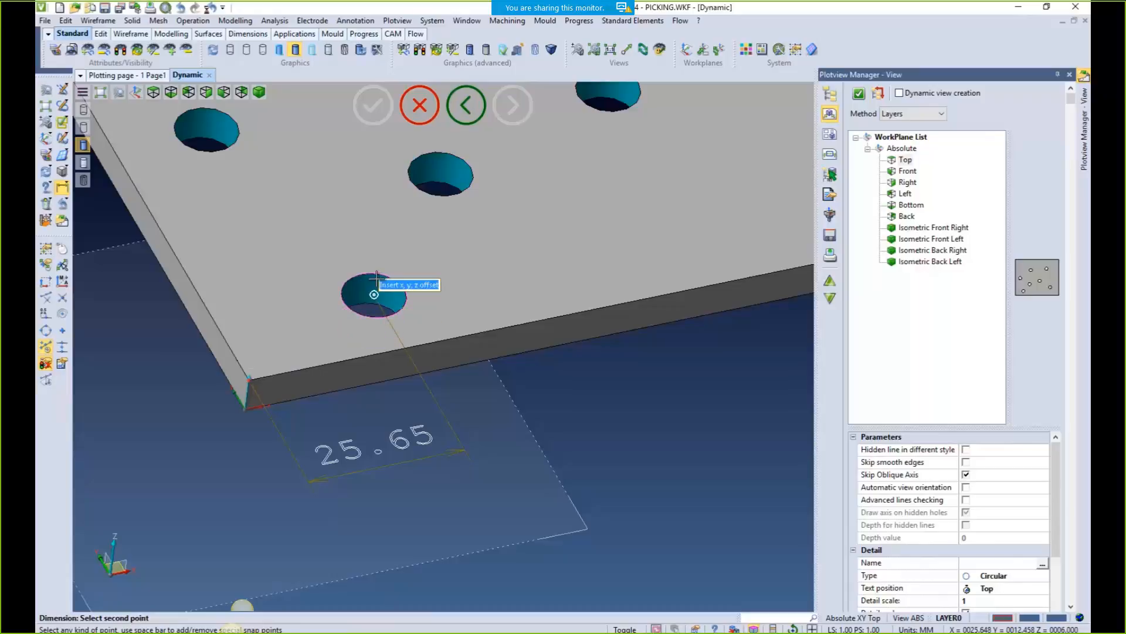
{"action": "type", "text": "r0"}
{"action": "key", "text": "Return"}
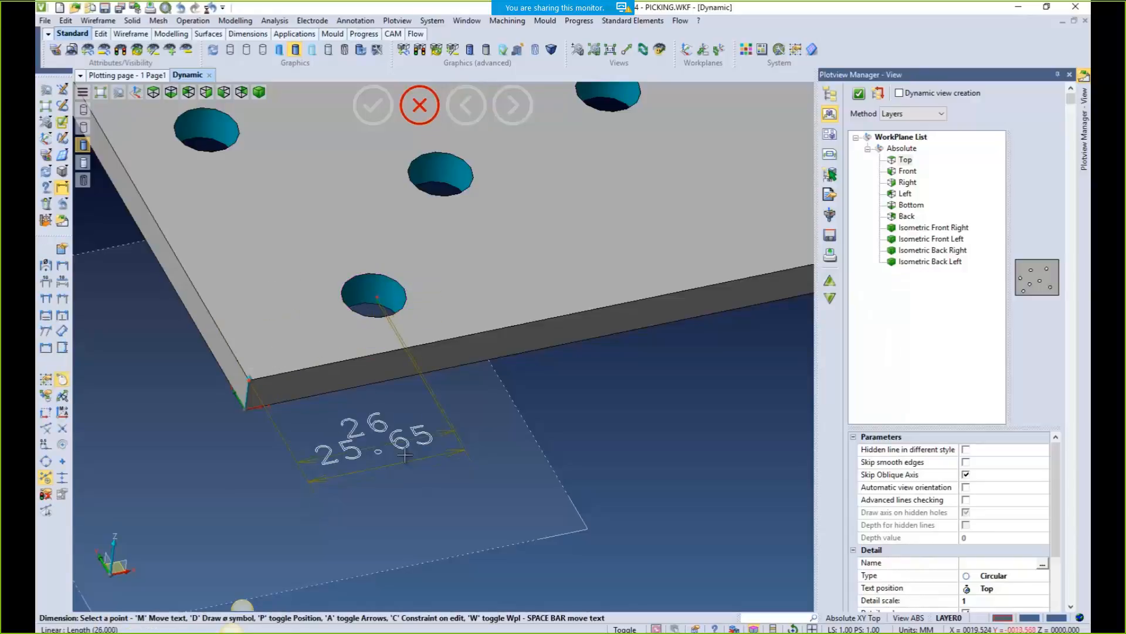
{"action": "left_click", "coordinate": [450, 540]}
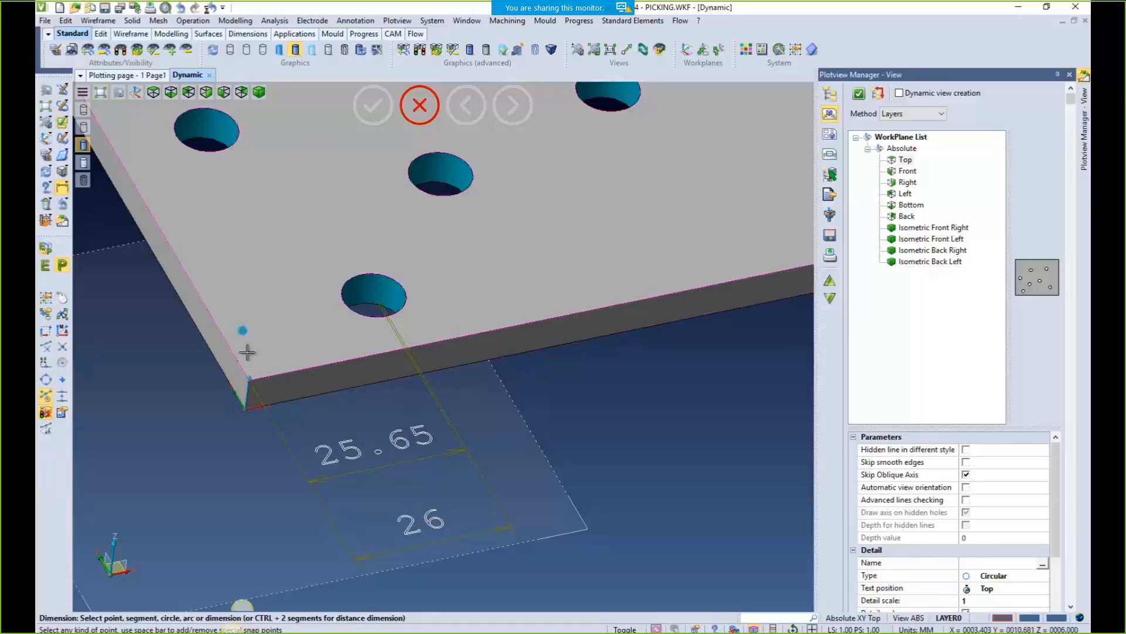
Add the same dimension rounded with r1 to 25.6, beneath the 26
{"action": "left_click", "coordinate": [248, 379]}
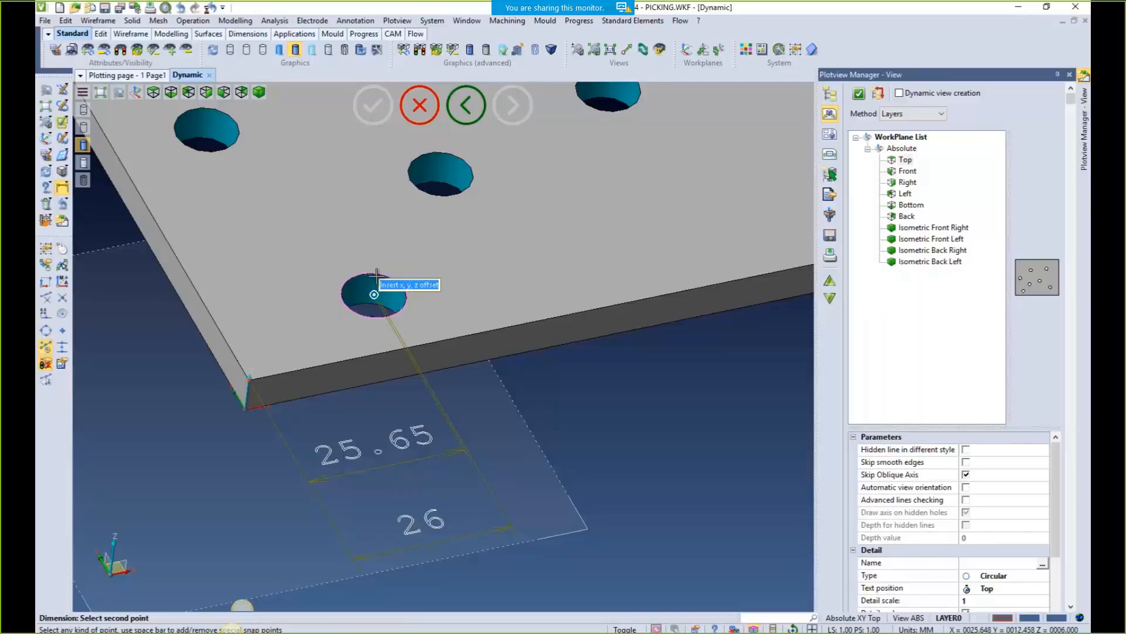
{"action": "type", "text": "r1"}
{"action": "key", "text": "Return"}
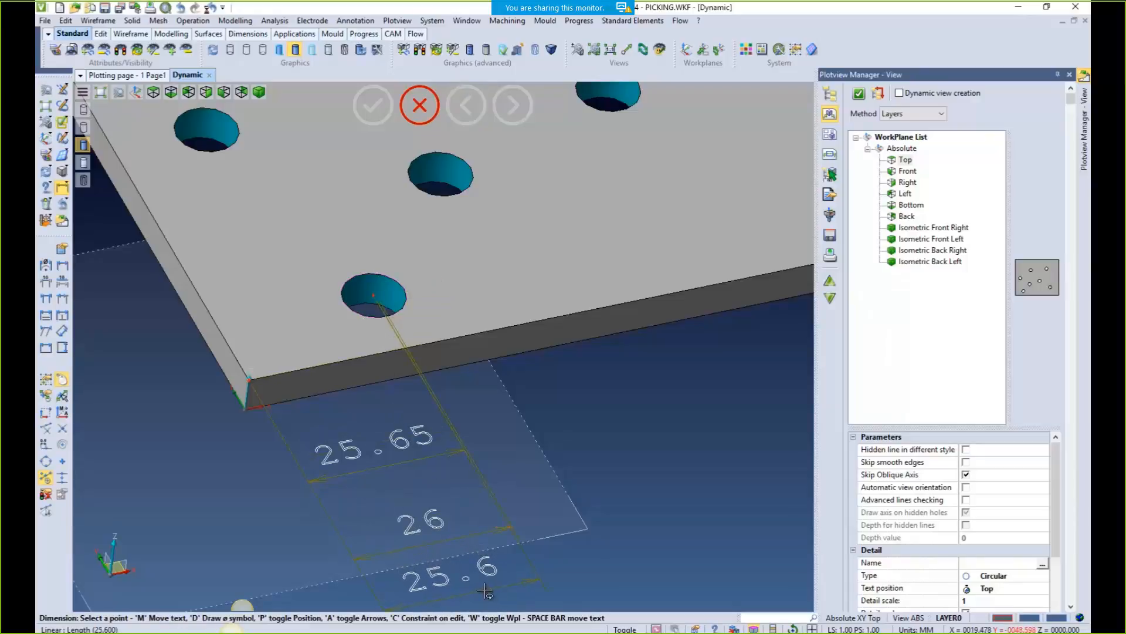
{"action": "left_click", "coordinate": [494, 572]}
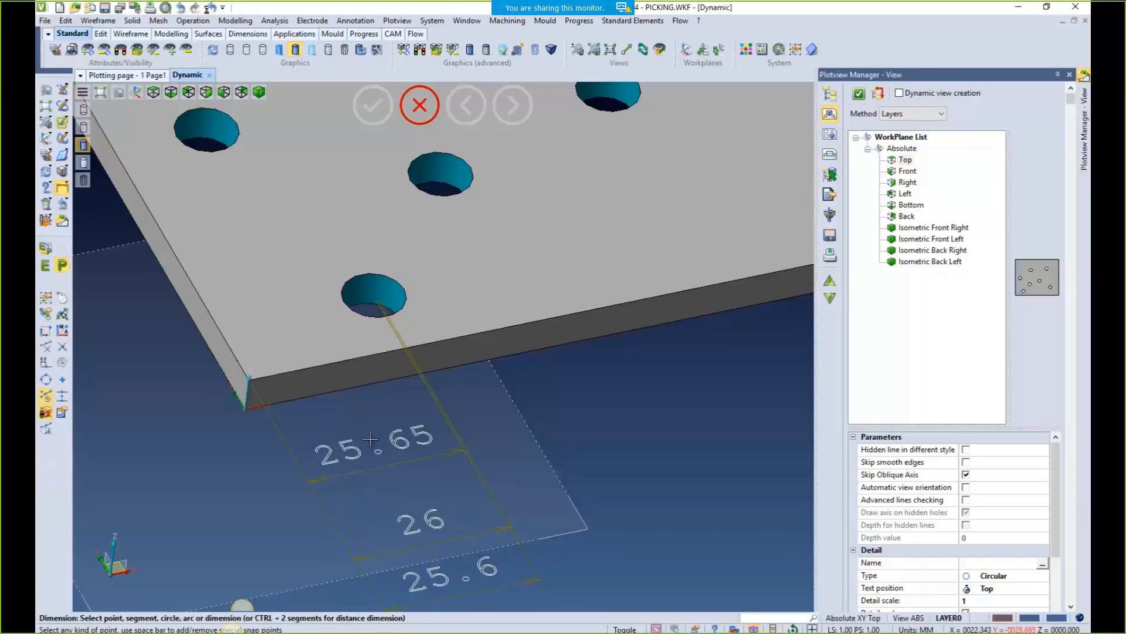
{"action": "scroll", "coordinate": [240, 249], "scroll_direction": "down", "scroll_amount": 2}
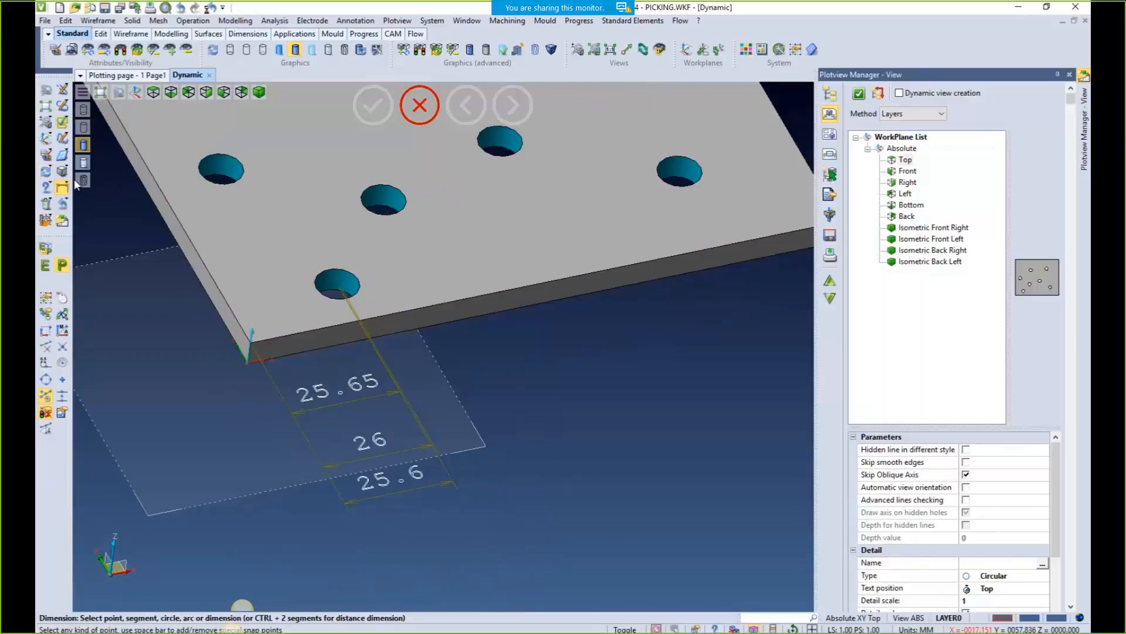
{"action": "left_click", "coordinate": [353, 21]}
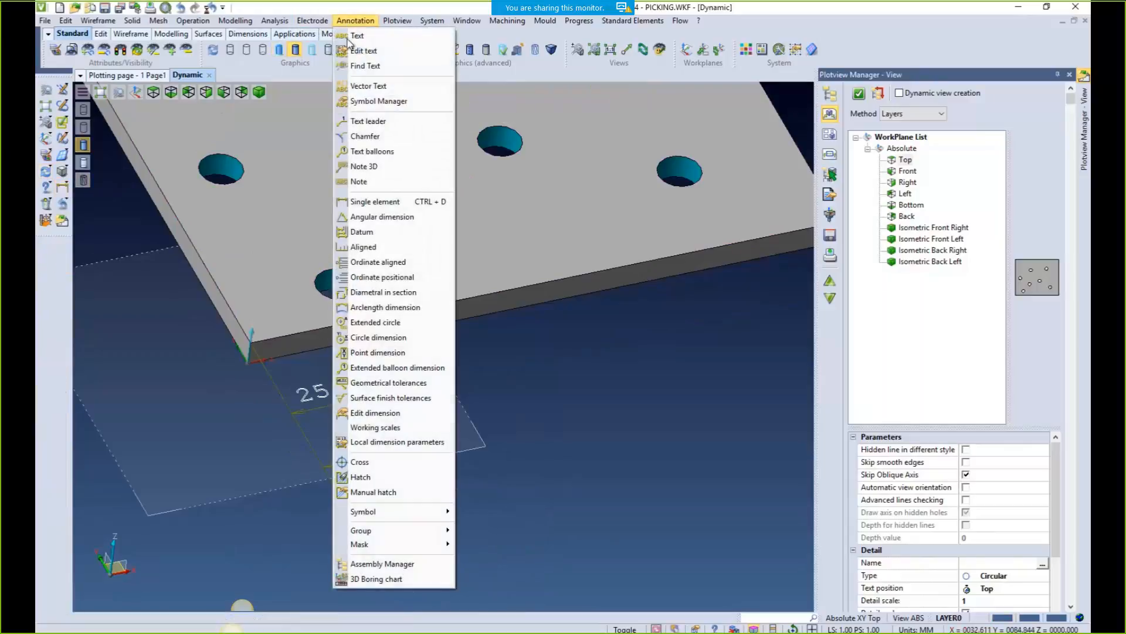
Place a full-precision point coordinate label on the upper hole's centre
{"action": "left_click", "coordinate": [369, 166]}
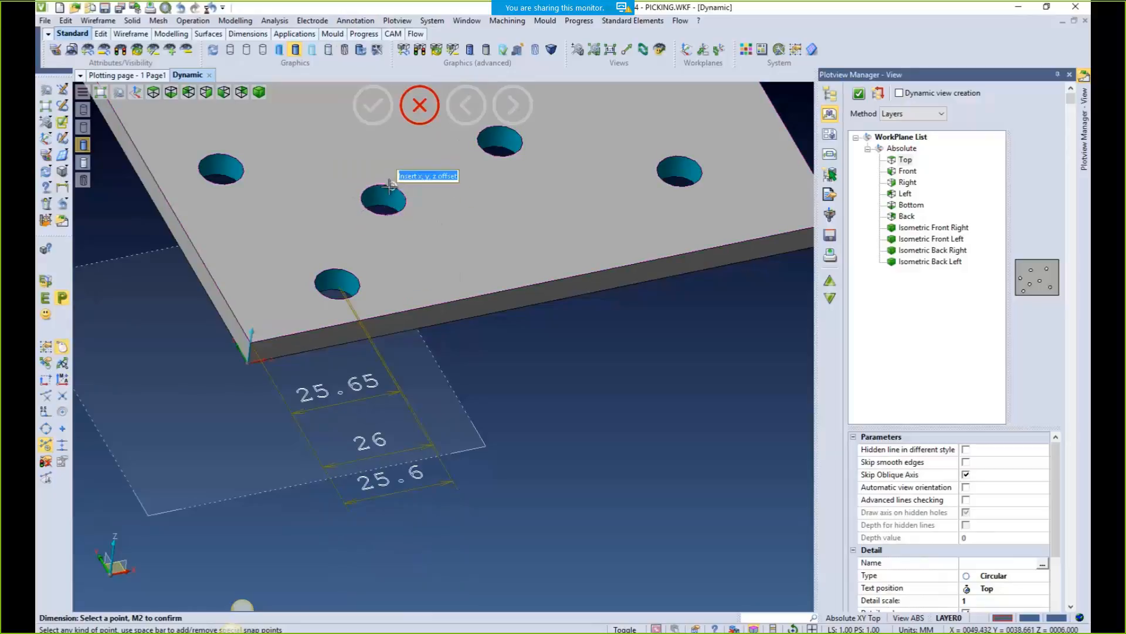
{"action": "scroll", "coordinate": [390, 191], "scroll_direction": "up", "scroll_amount": 3}
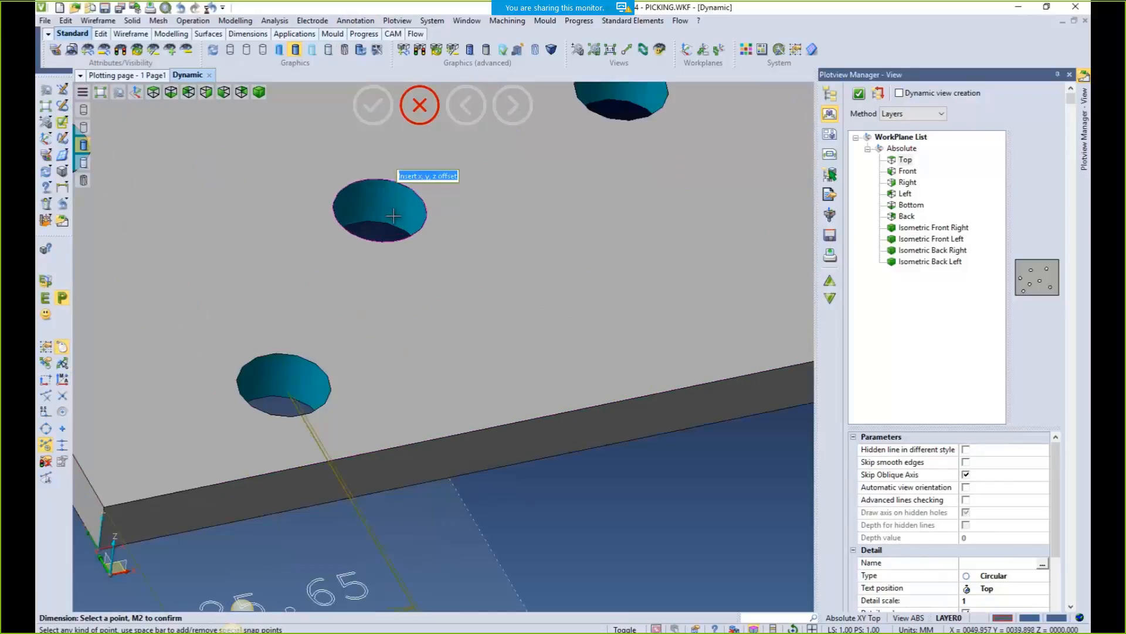
{"action": "left_click", "coordinate": [408, 189]}
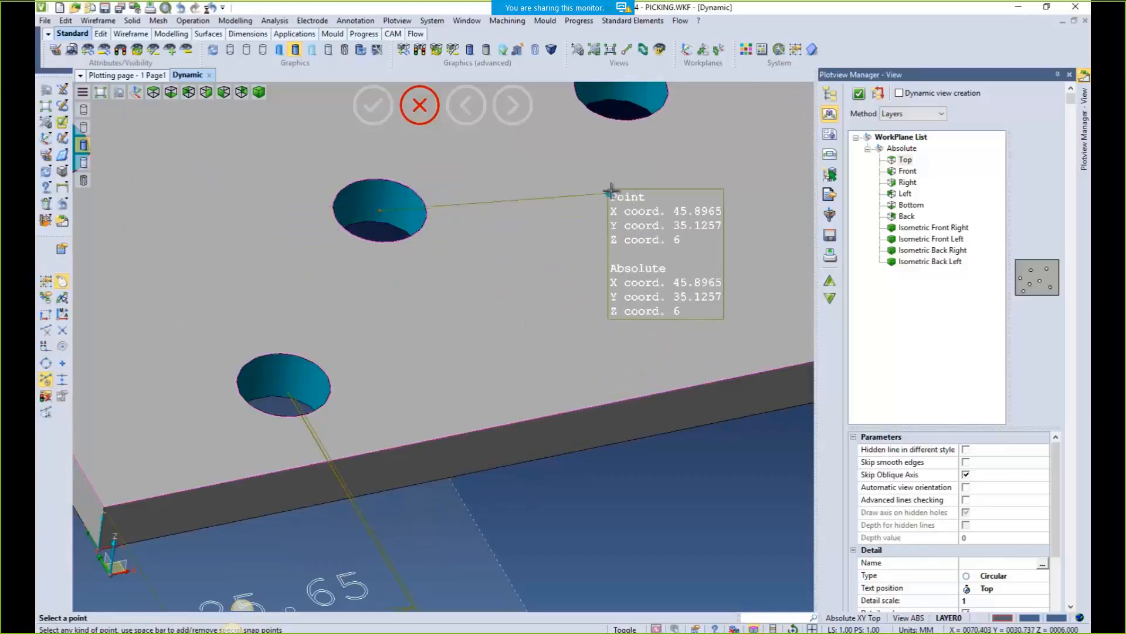
{"action": "left_click", "coordinate": [611, 184]}
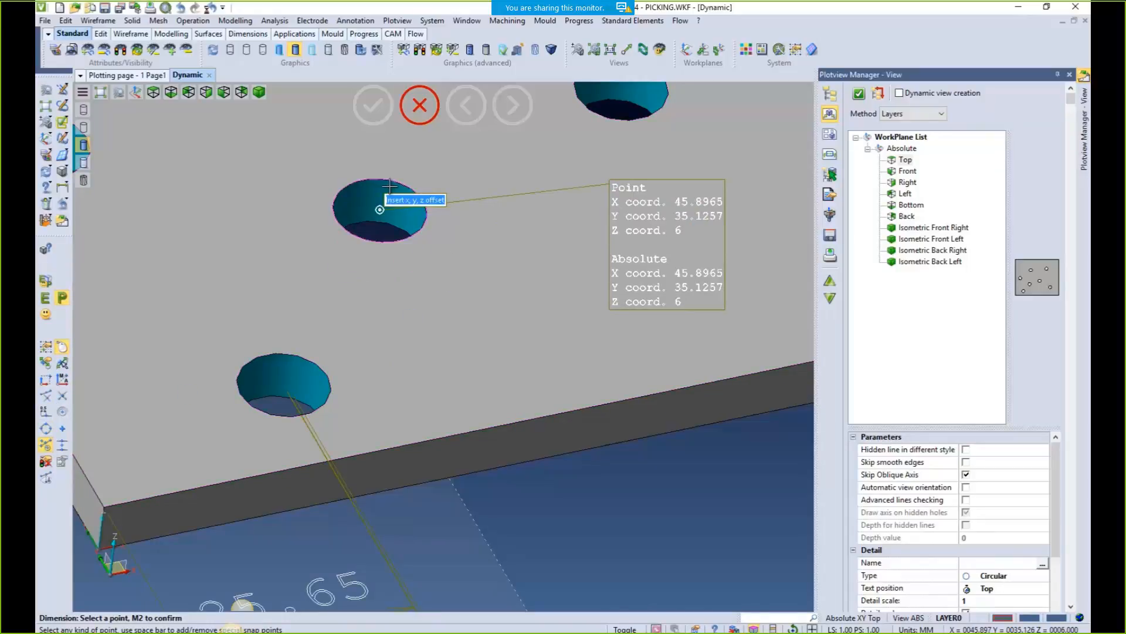
Add rounded coordinate labels for the hole centre, whole-number and one-decimal (45.9/35.1)
{"action": "type", "text": "r 0"}
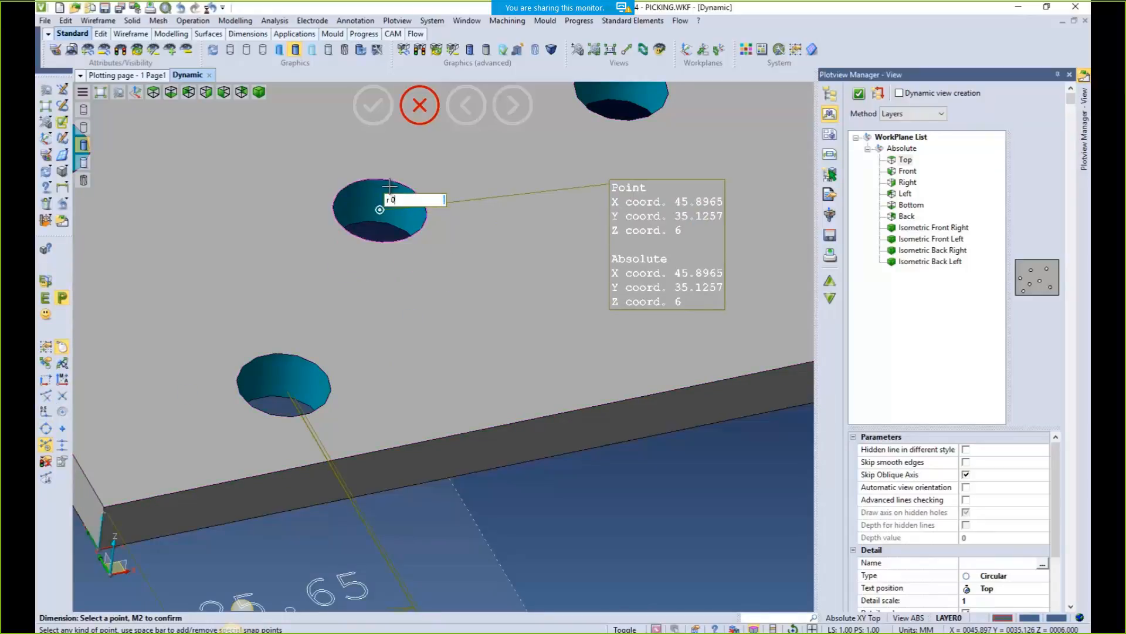
{"action": "key", "text": "Return"}
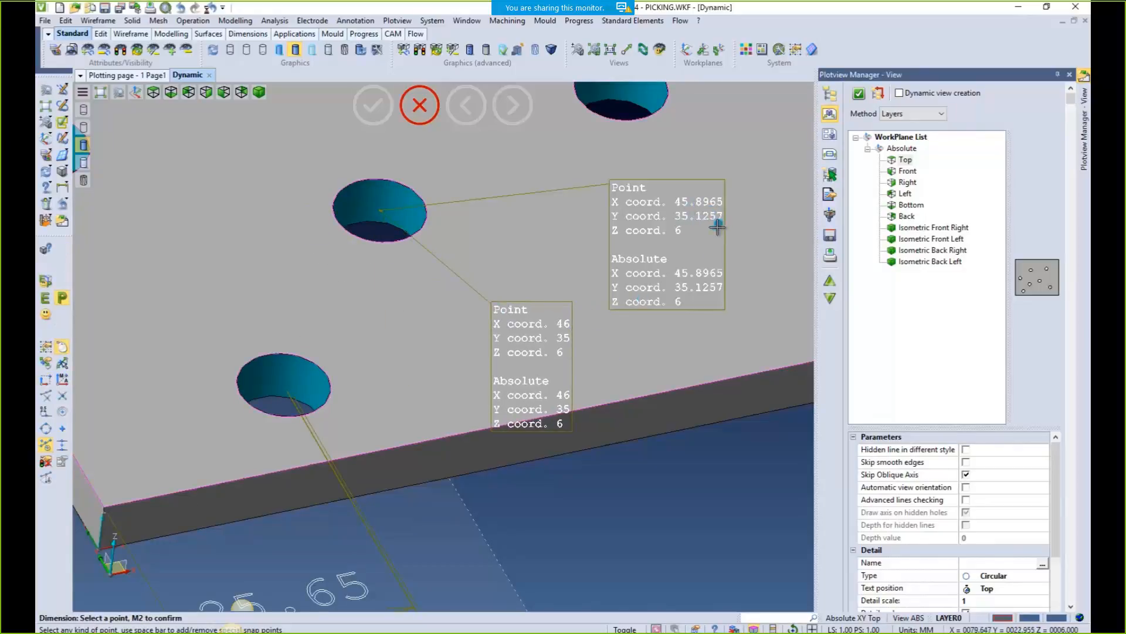
{"action": "left_click", "coordinate": [402, 181]}
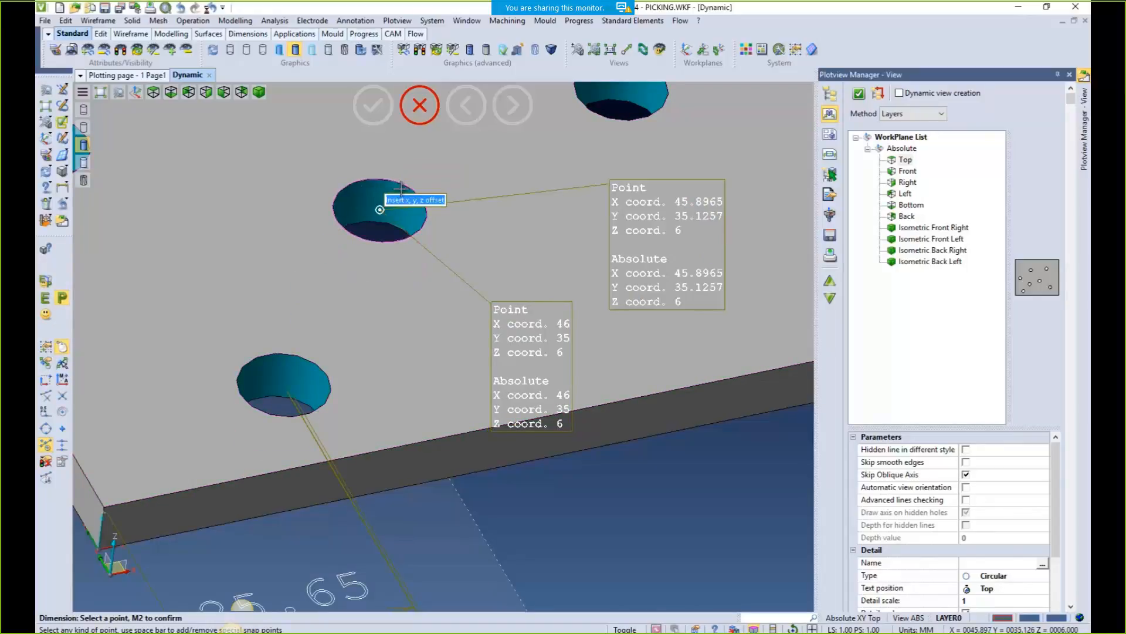
{"action": "type", "text": "r1"}
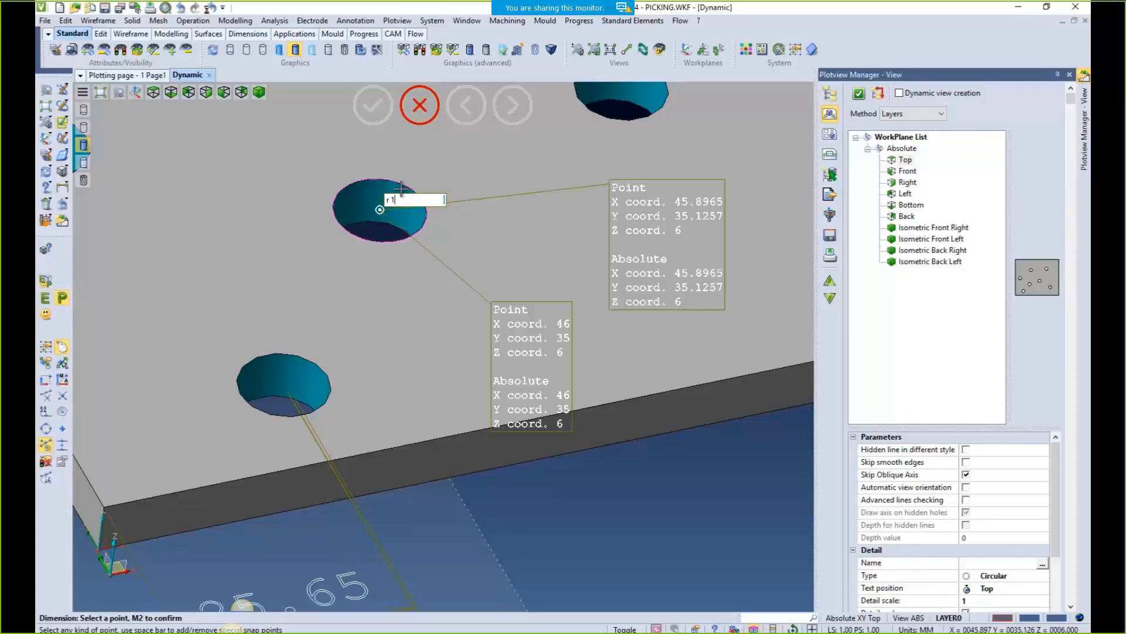
{"action": "key", "text": "Return"}
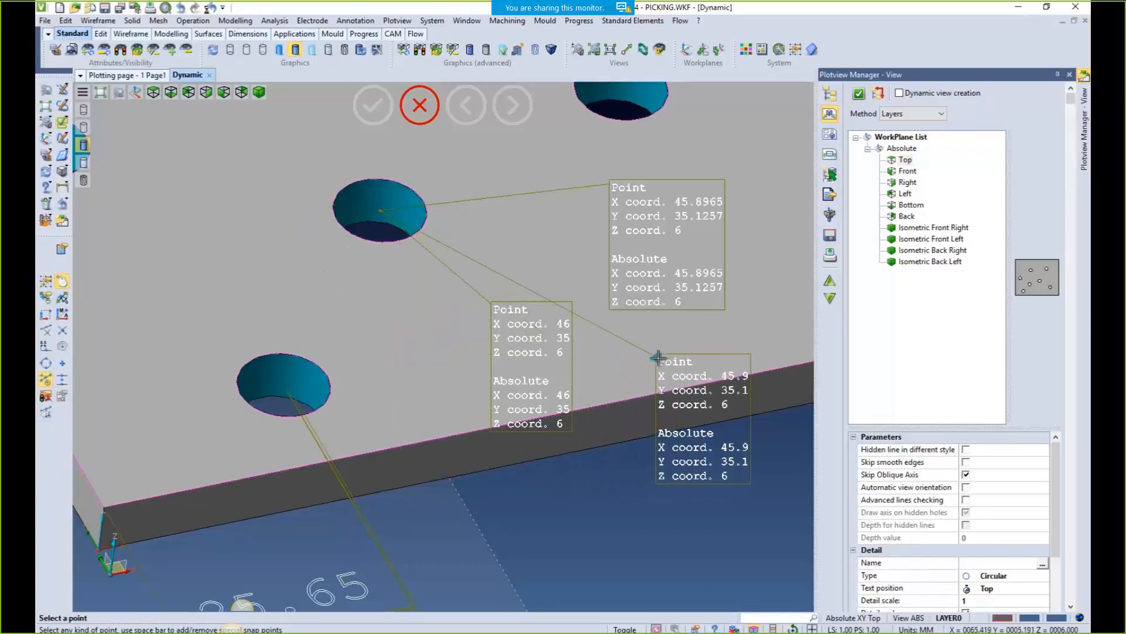
{"action": "left_click", "coordinate": [675, 345]}
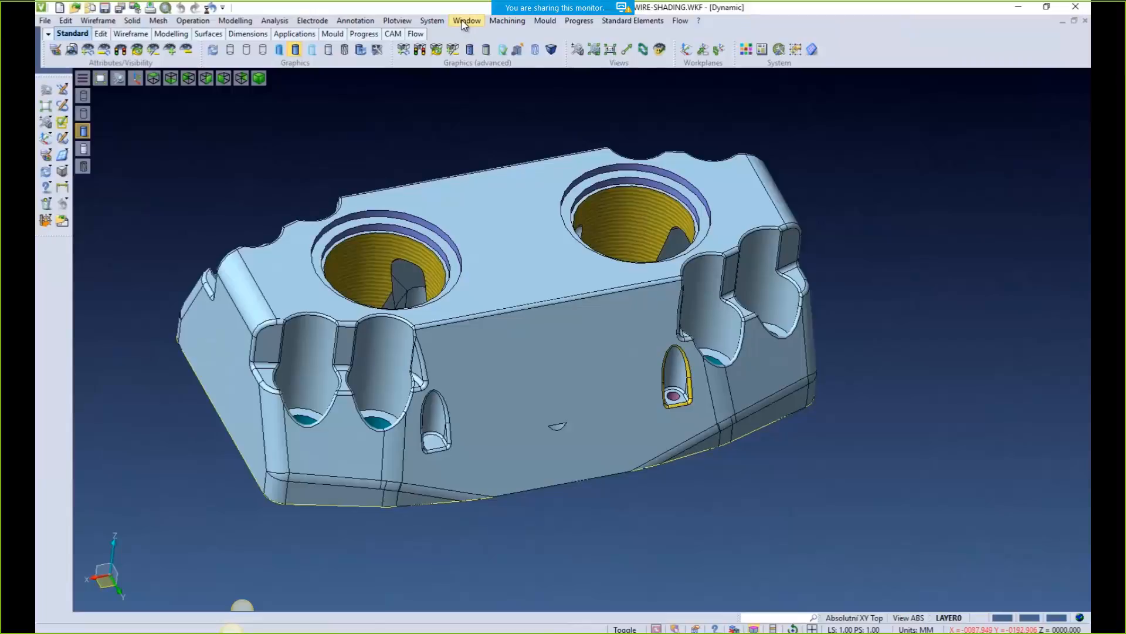
Switch the WIRE-SHADING part to wireframe, then toggle via the right-click menu back to shaded
{"action": "left_click", "coordinate": [464, 22]}
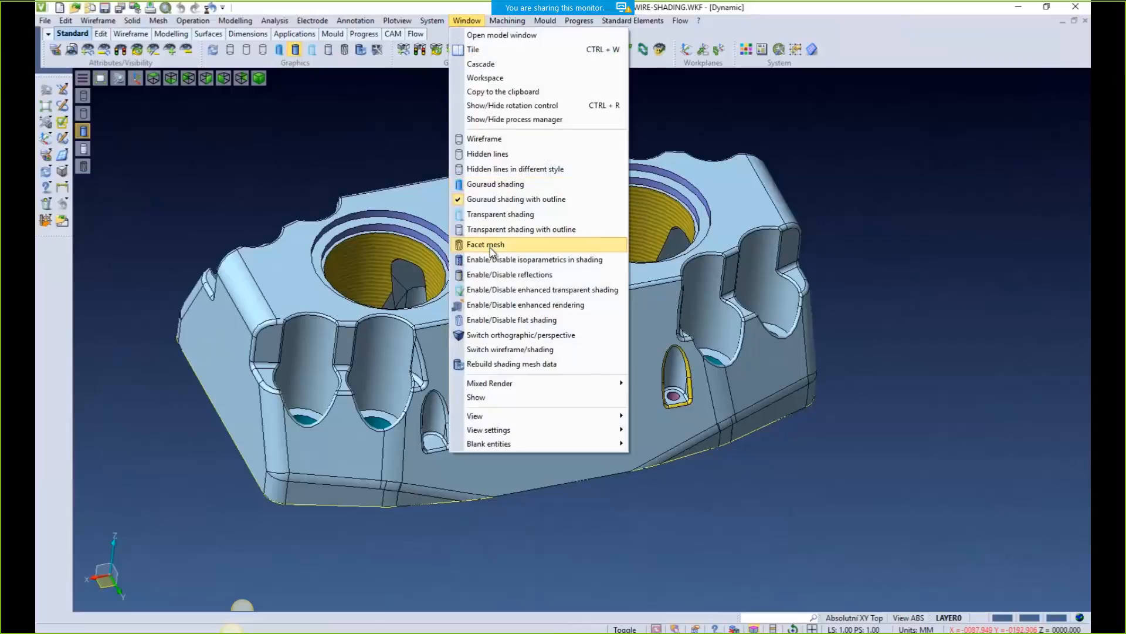
{"action": "left_click", "coordinate": [517, 350]}
{"action": "right_click", "coordinate": [453, 99]}
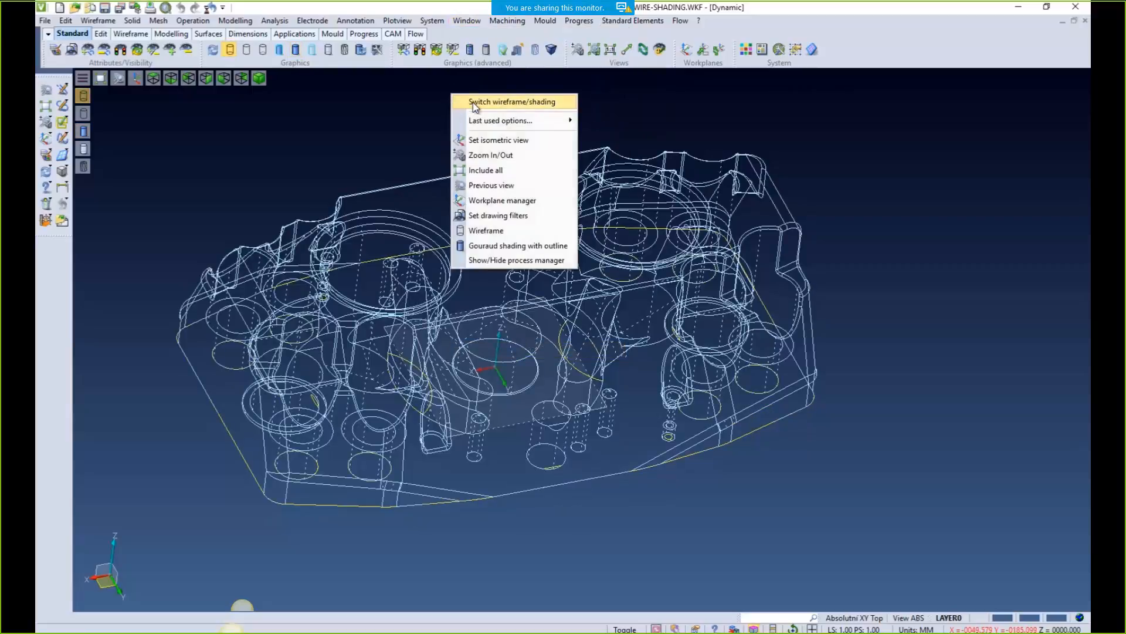
{"action": "left_click", "coordinate": [472, 101]}
{"action": "right_click", "coordinate": [457, 126]}
{"action": "left_click", "coordinate": [480, 136]}
{"action": "right_click", "coordinate": [447, 135]}
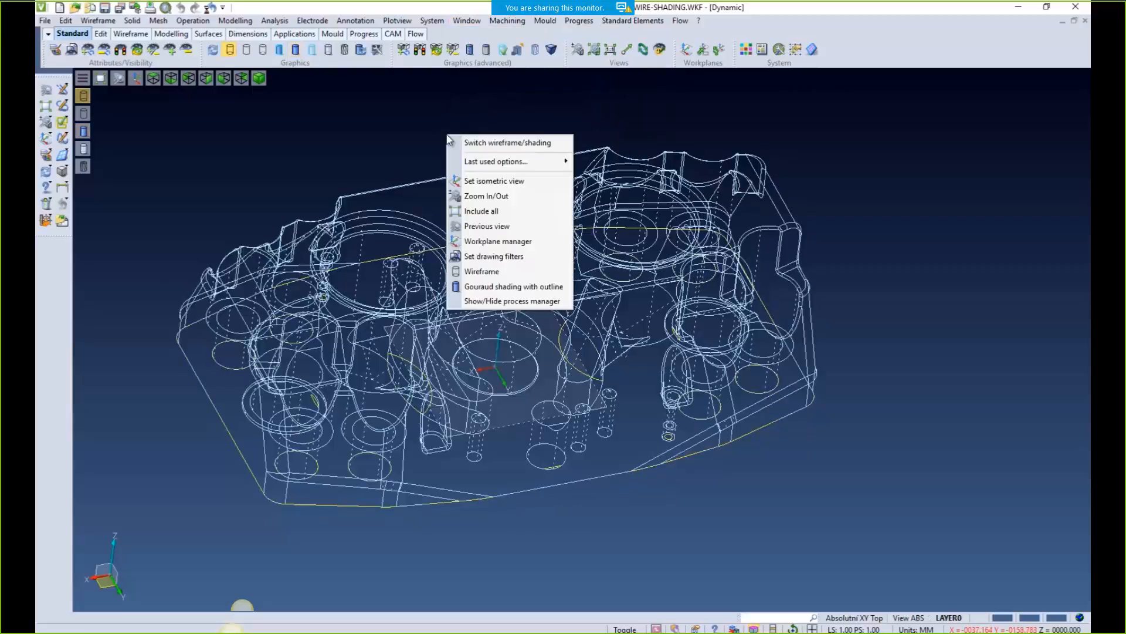
{"action": "left_click", "coordinate": [465, 145]}
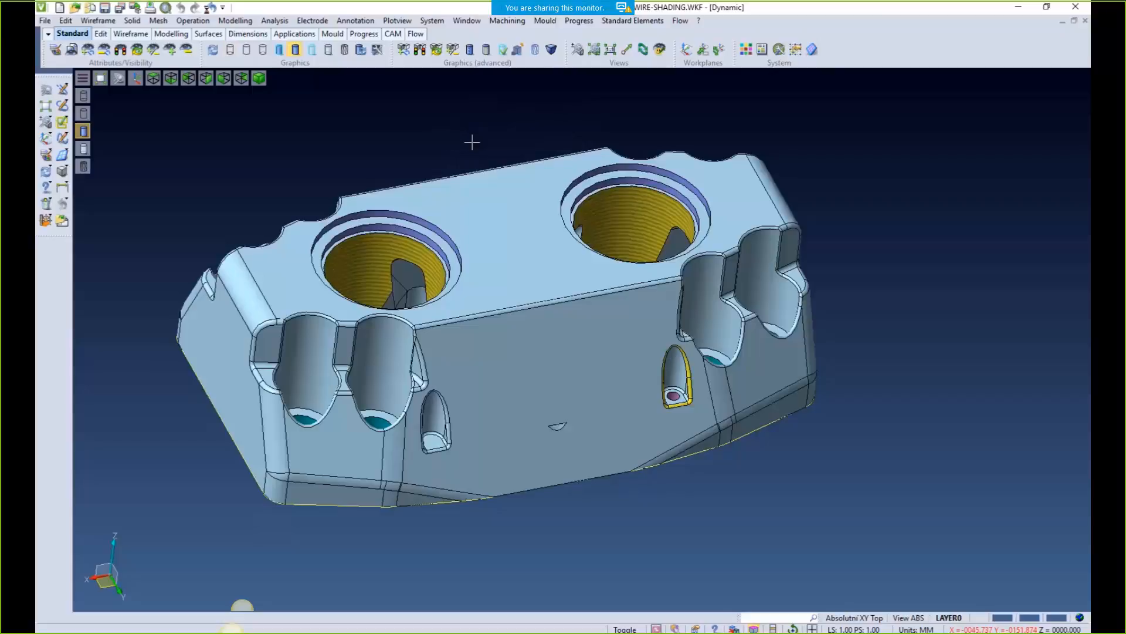
{"action": "left_click", "coordinate": [432, 20]}
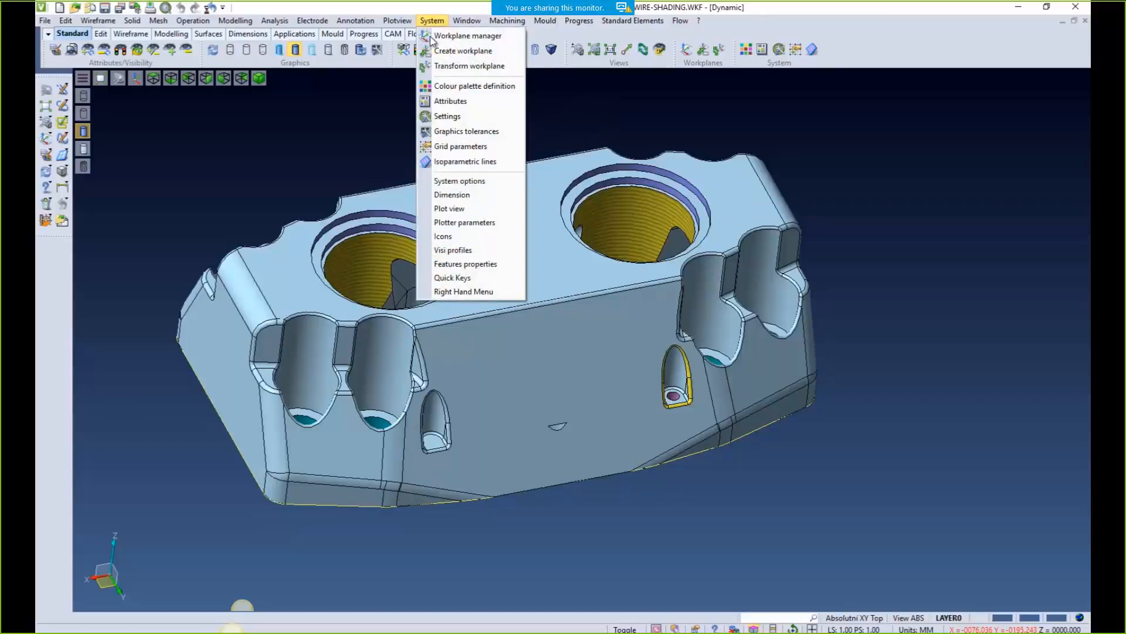
Assign ALT + S to Window > Switch wireframe/shading in Quick Keys and acknowledge the restart notice
{"action": "left_click", "coordinate": [446, 278]}
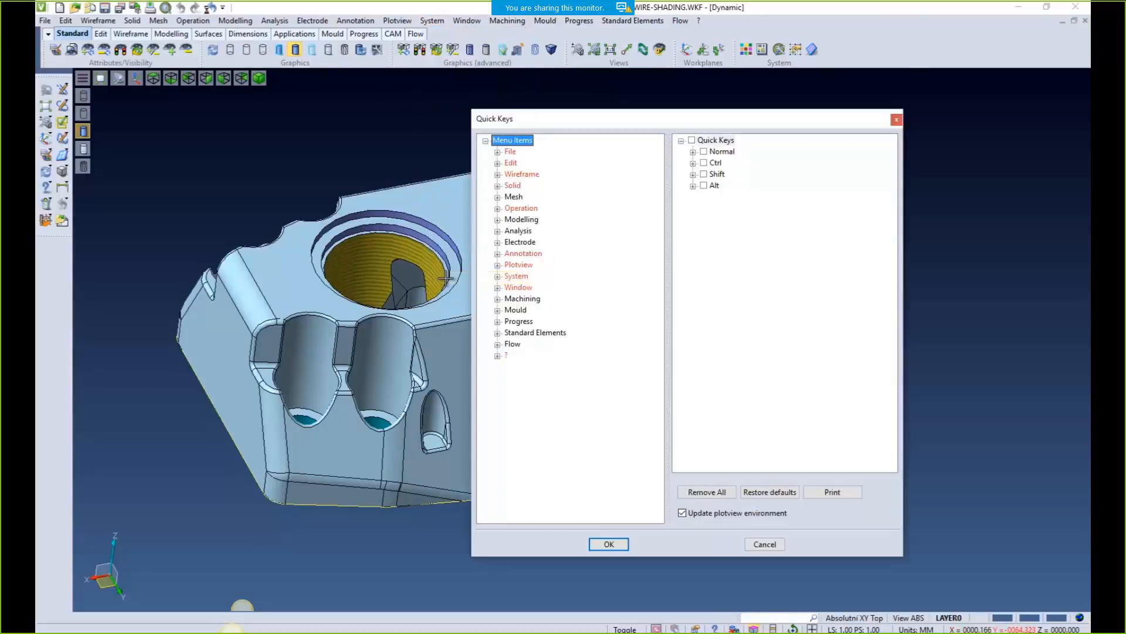
{"action": "left_click", "coordinate": [693, 186]}
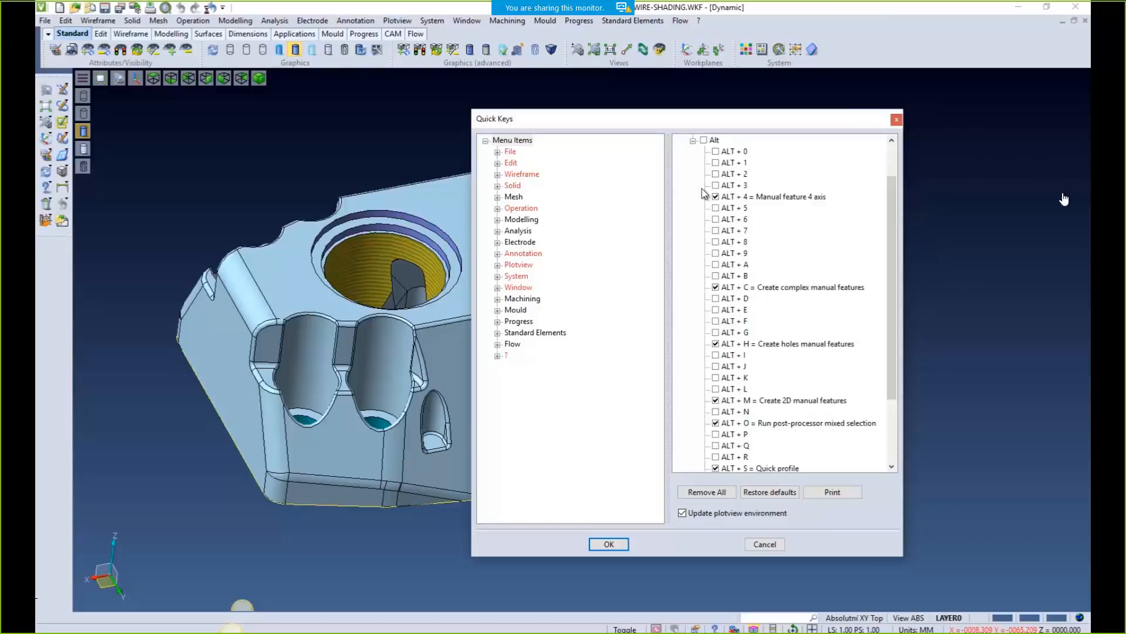
{"action": "scroll", "coordinate": [795, 317], "scroll_direction": "down", "scroll_amount": 3}
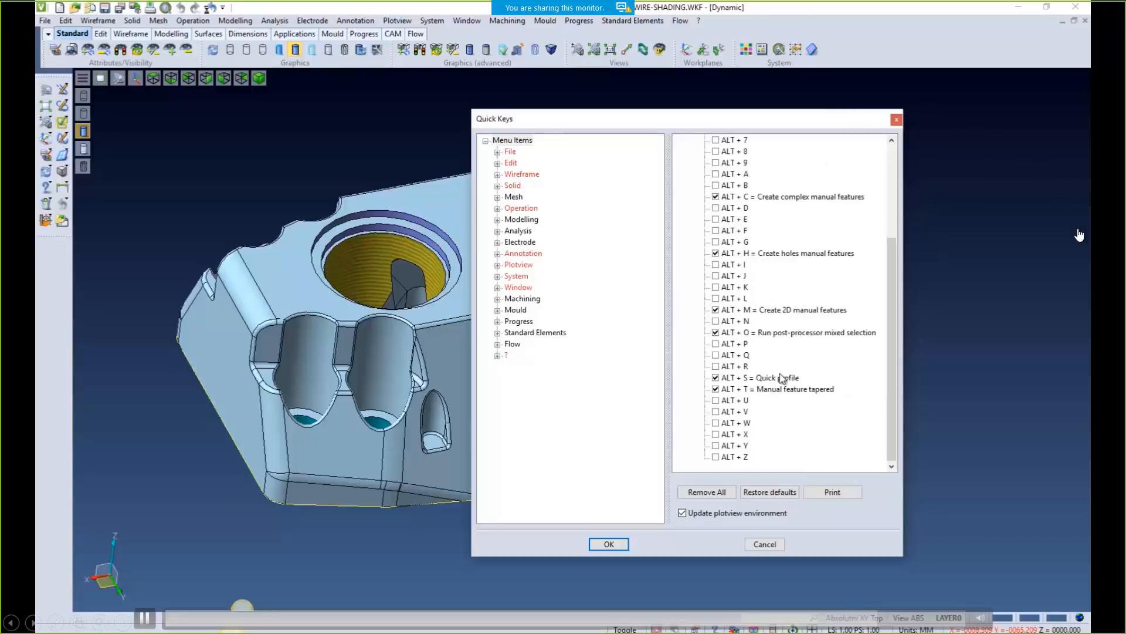
{"action": "left_click", "coordinate": [735, 379]}
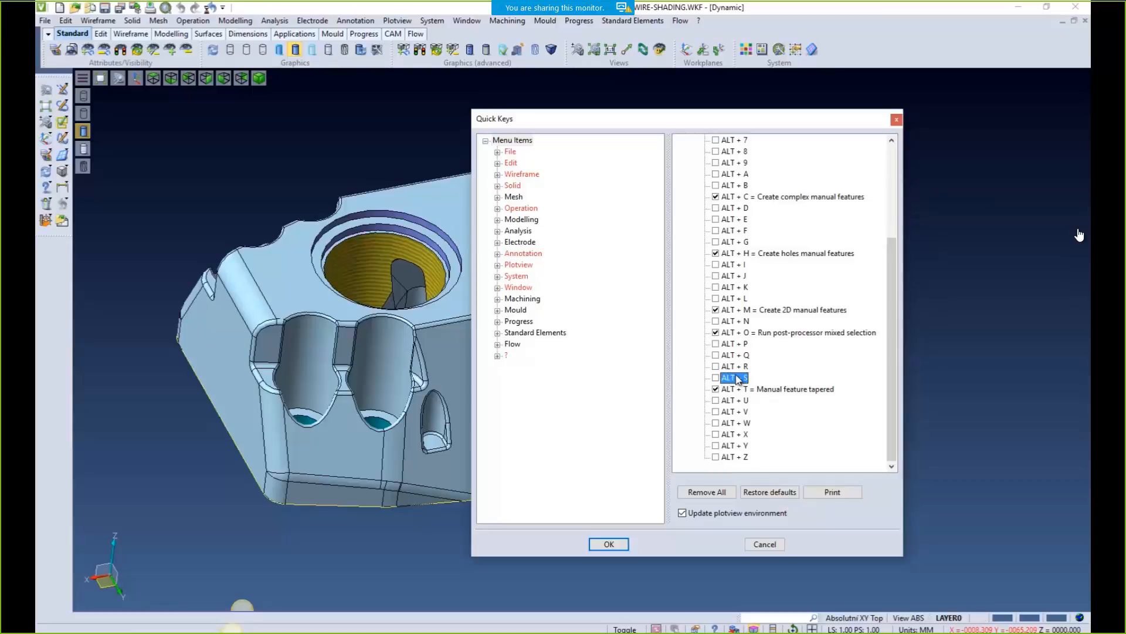
{"action": "left_click", "coordinate": [497, 287]}
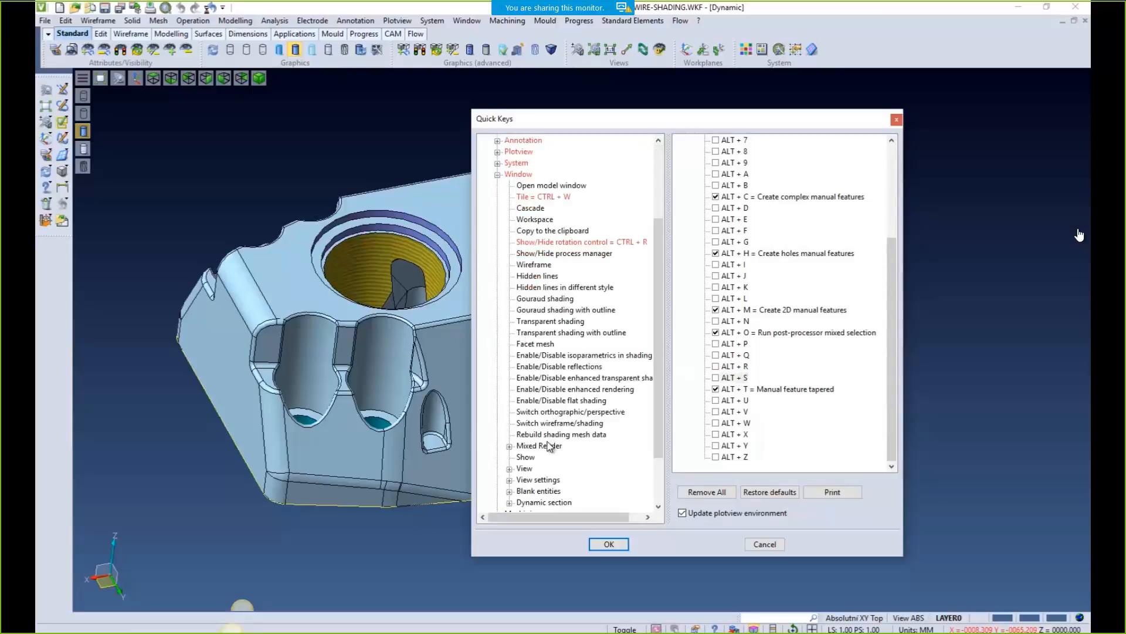
{"action": "left_click", "coordinate": [555, 424]}
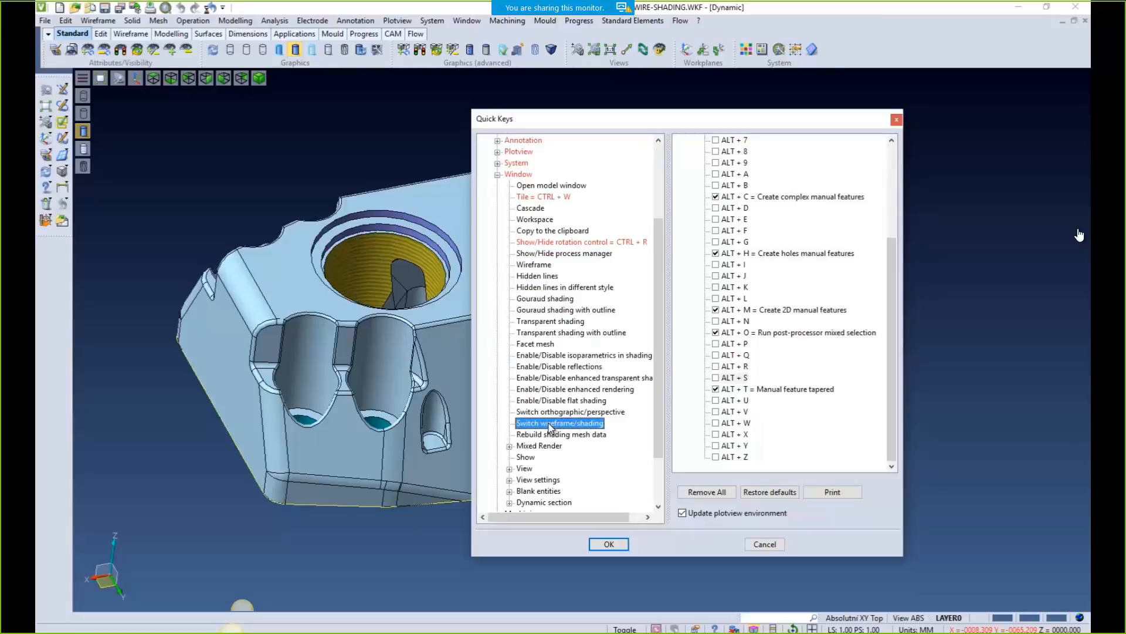
{"action": "left_click", "coordinate": [716, 378]}
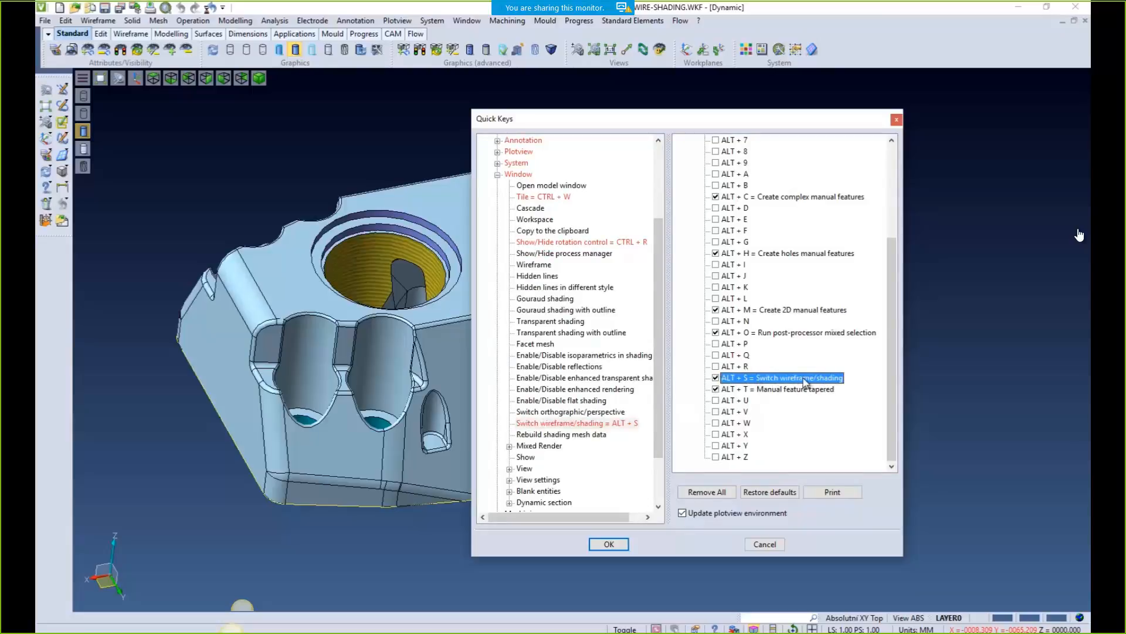
{"action": "left_click", "coordinate": [609, 544]}
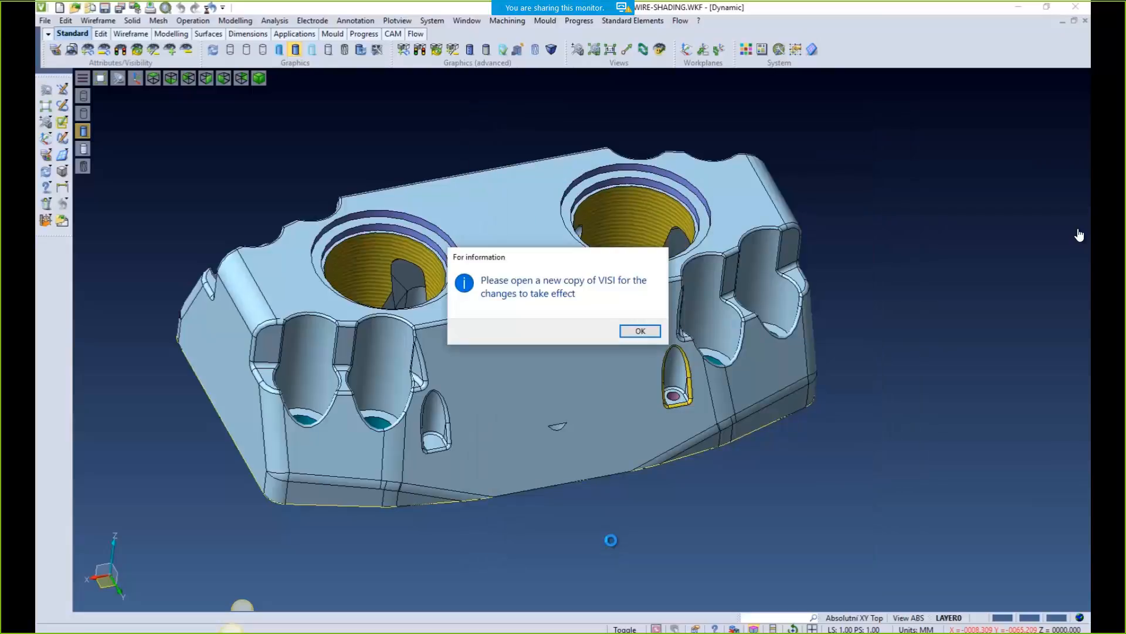
{"action": "left_click", "coordinate": [640, 331]}
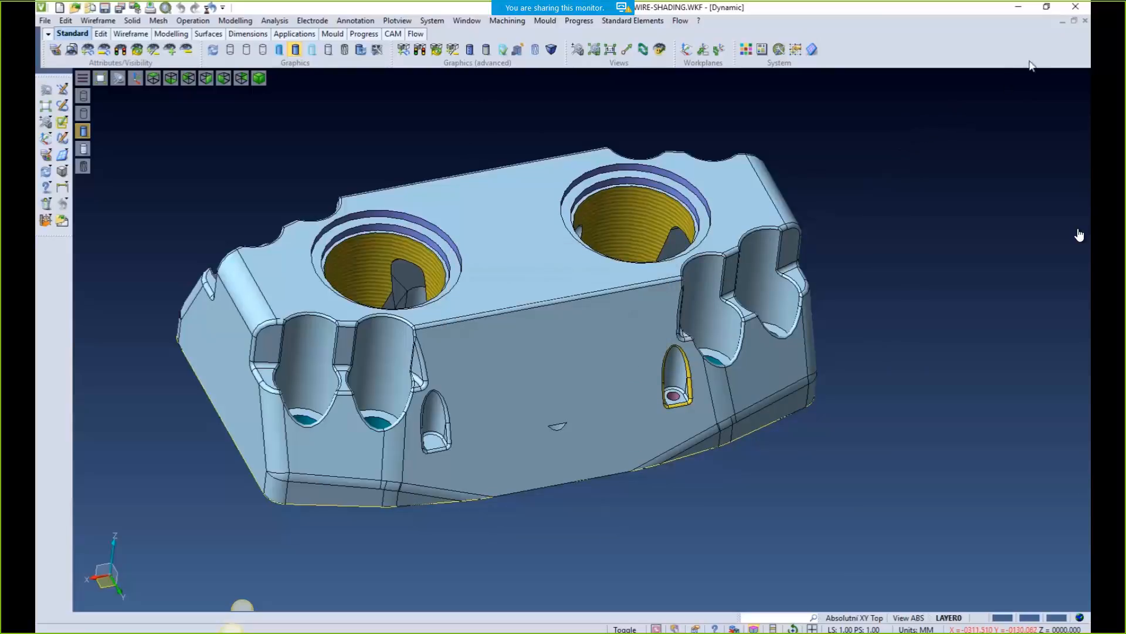
Restart VISI 2017 R1 and reopen the recent part WIRE-SHADING.WKF
{"action": "left_click", "coordinate": [1075, 6]}
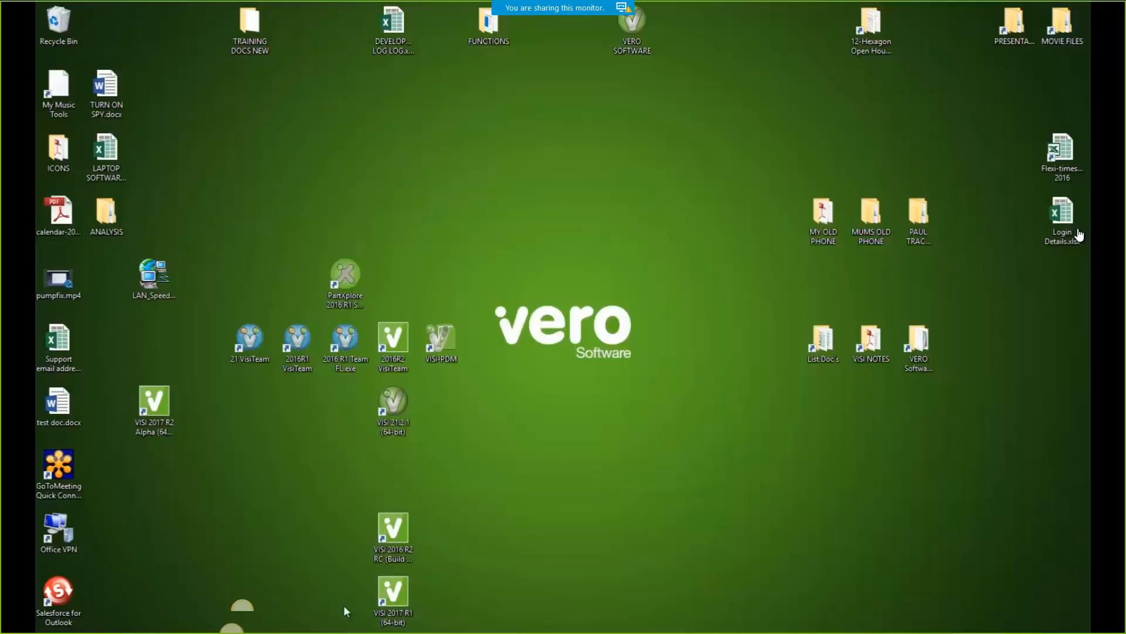
{"action": "double_click", "coordinate": [392, 594]}
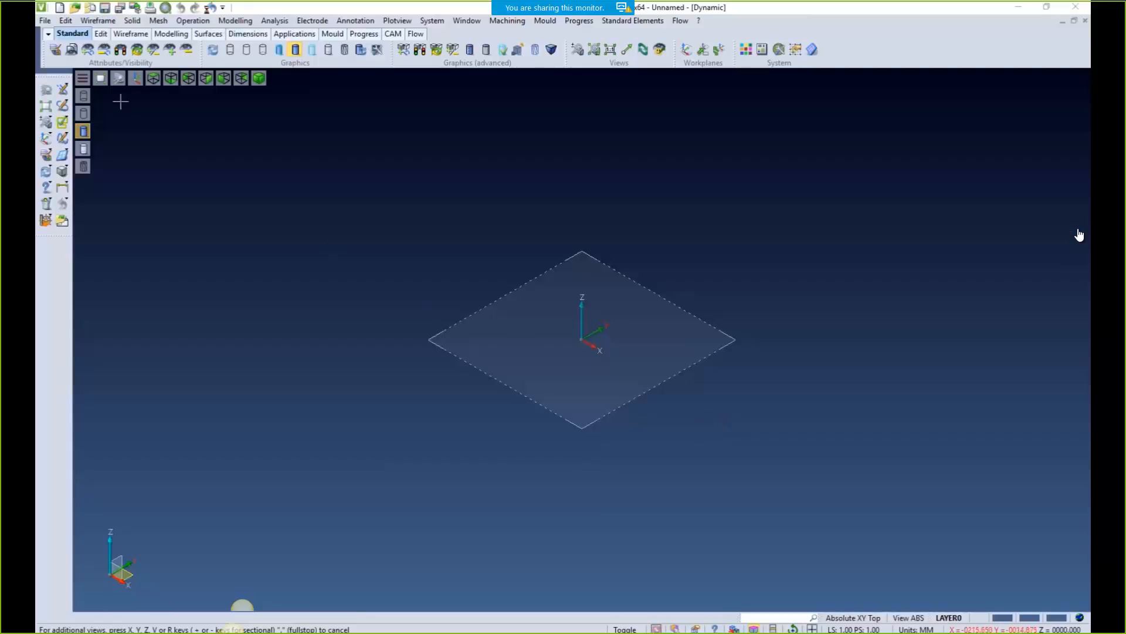
{"action": "left_click", "coordinate": [45, 20]}
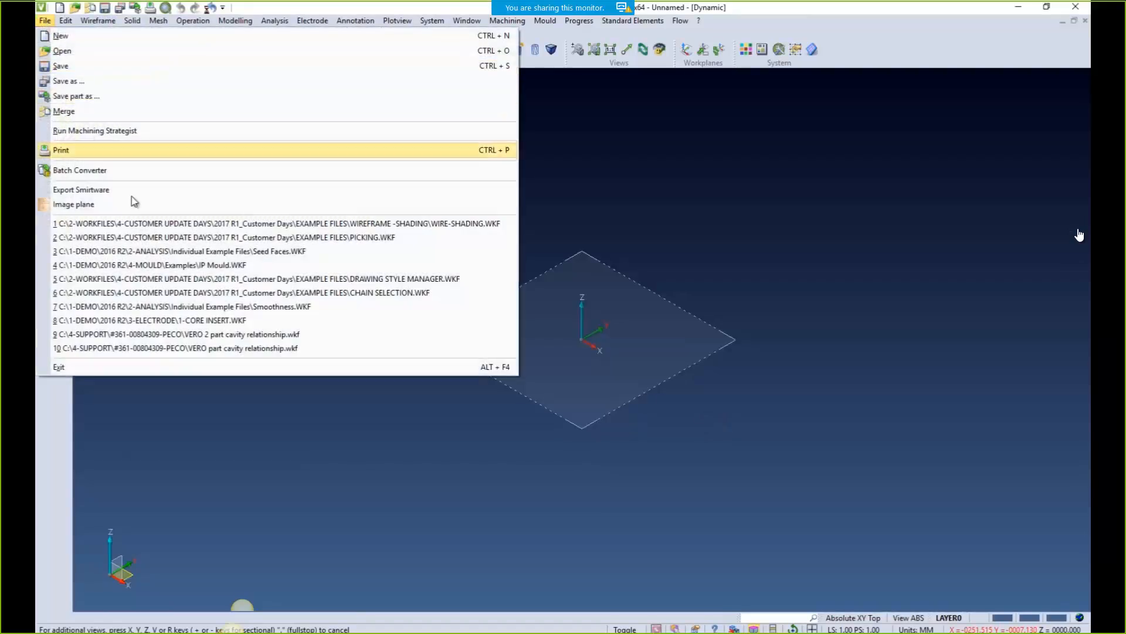
{"action": "left_click", "coordinate": [156, 224]}
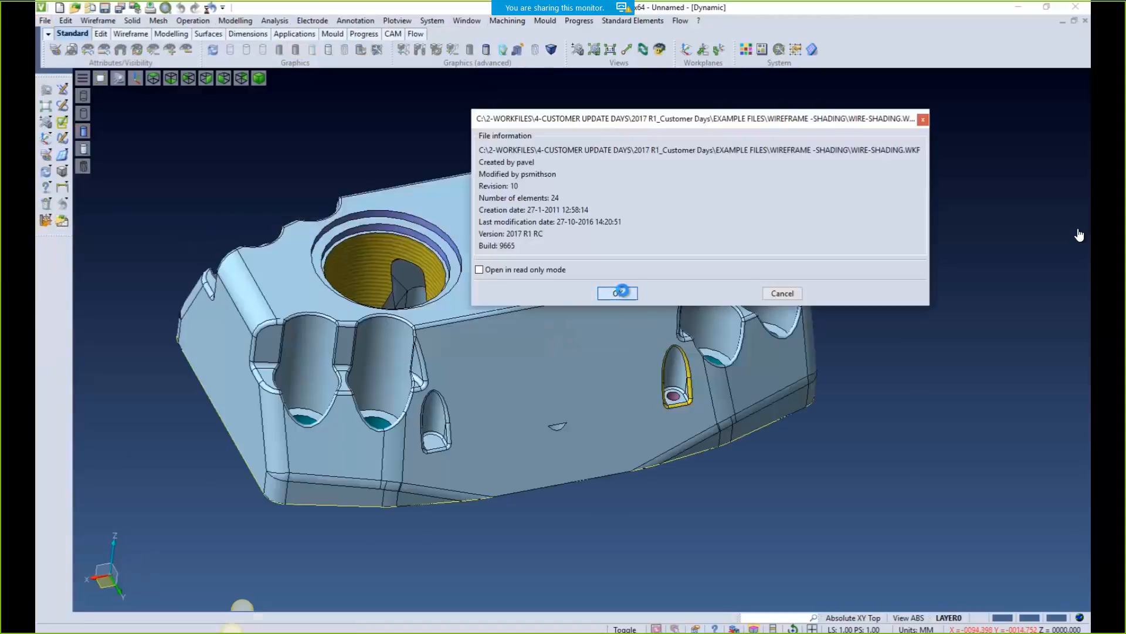
{"action": "left_click", "coordinate": [620, 292]}
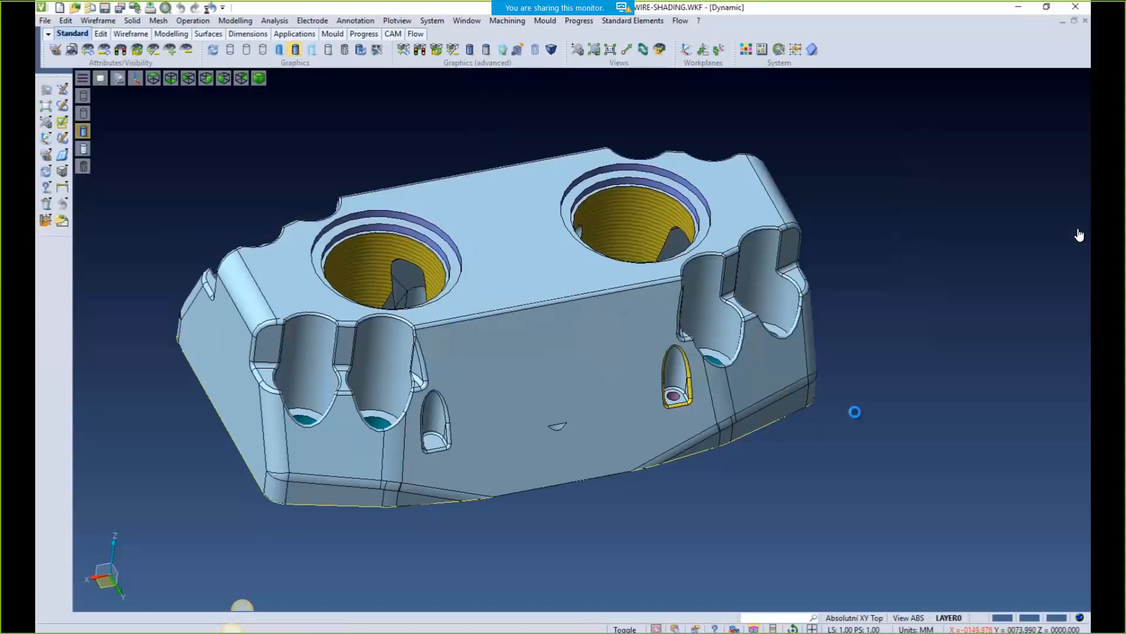
Toggle the WIRE-SHADING part between wireframe and shaded, leaving it shaded near a top view
{"action": "mouse_move", "coordinate": [845, 430]}
{"action": "middle_mouse_down"}
{"action": "mouse_move", "coordinate": [812, 463]}
{"action": "mouse_move", "coordinate": [811, 448]}
{"action": "middle_mouse_up"}
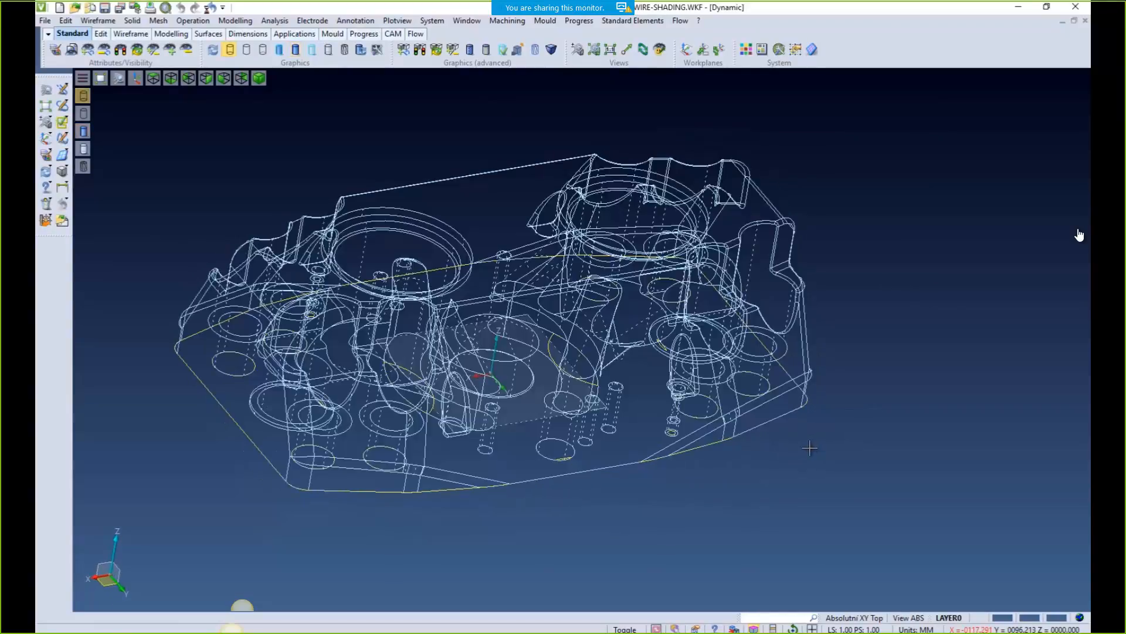
{"action": "key", "text": "F3"}
{"action": "key", "text": "F3"}
{"action": "key", "text": "F3"}
{"action": "key", "text": "F3"}
{"action": "key", "text": "F3"}
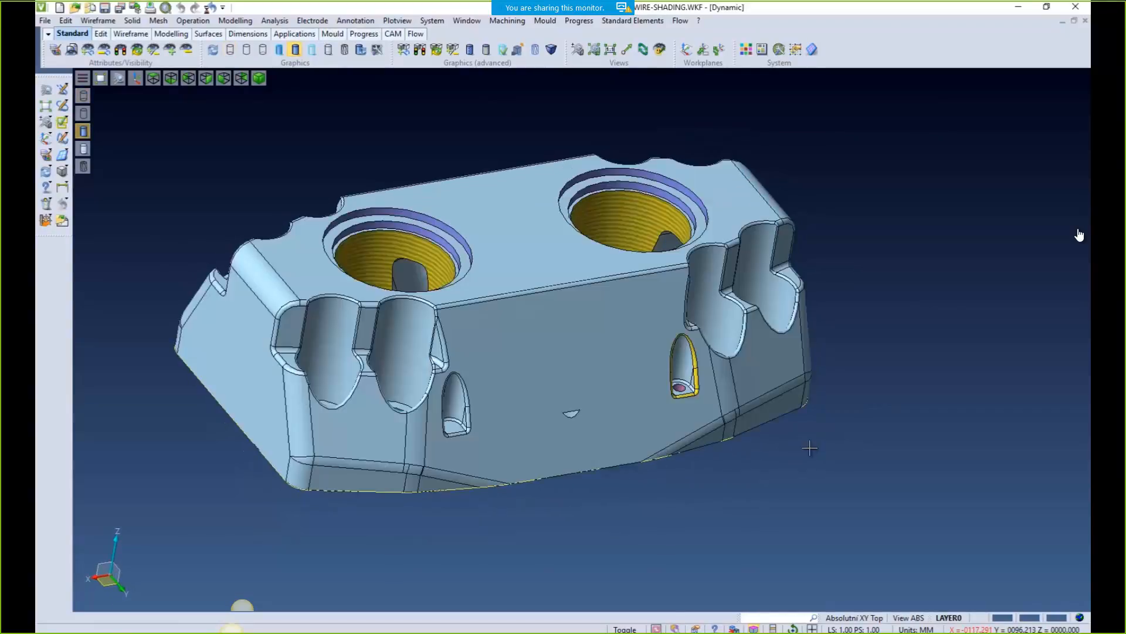
{"action": "key", "text": "F3"}
{"action": "key", "text": "F3"}
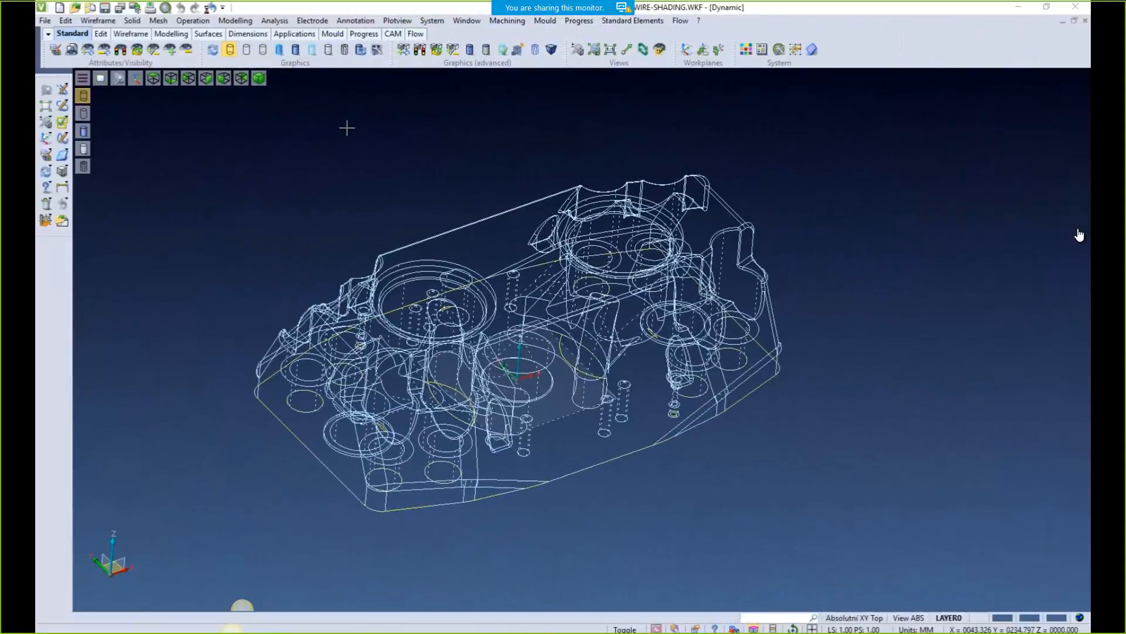
{"action": "left_click", "coordinate": [295, 50]}
{"action": "mouse_move", "coordinate": [330, 154]}
{"action": "middle_mouse_down"}
{"action": "mouse_move", "coordinate": [335, 198]}
{"action": "mouse_move", "coordinate": [335, 160]}
{"action": "middle_mouse_up"}
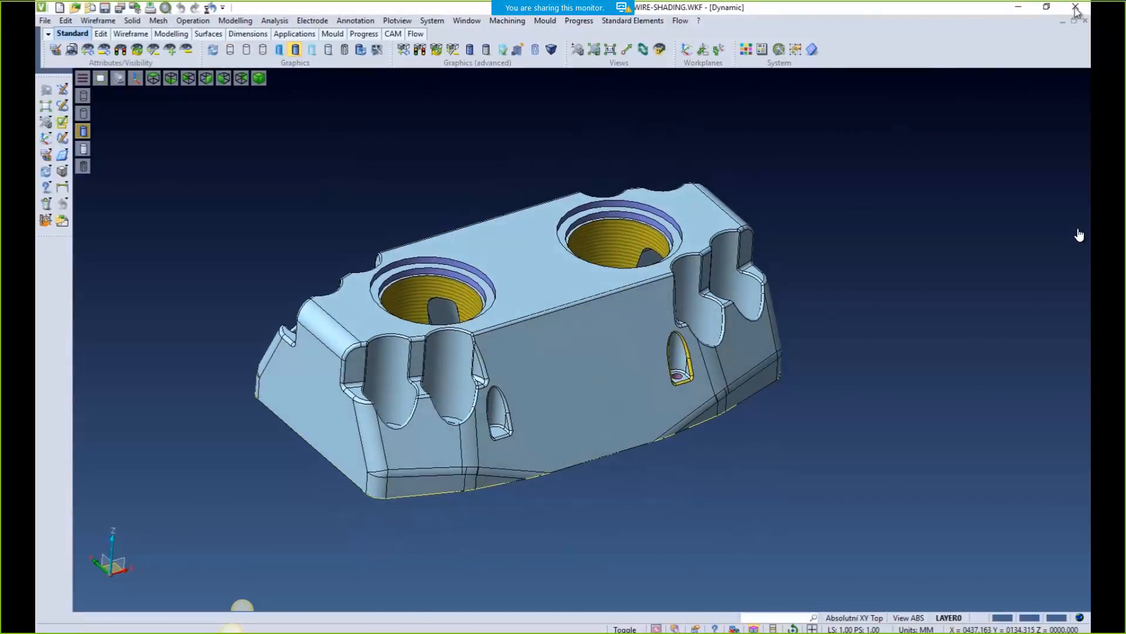
Quit VISI without saving changes and relaunch it with an empty model
{"action": "key", "text": "alt+F4"}
{"action": "left_click", "coordinate": [590, 323]}
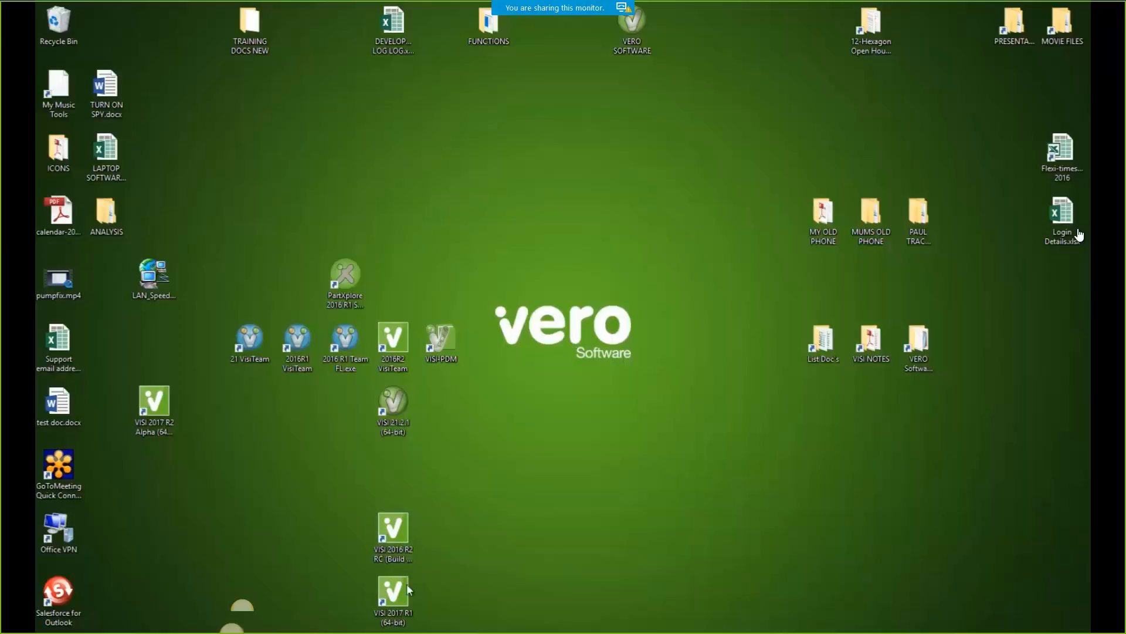
{"action": "double_click", "coordinate": [409, 589]}
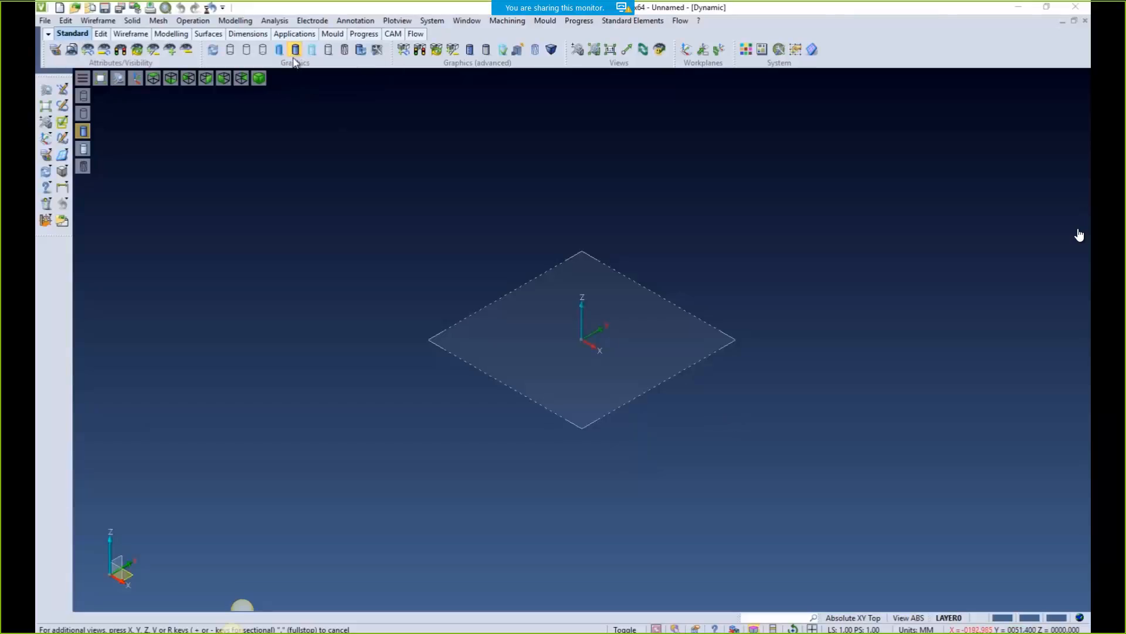
Draw a cuboid block by picking two base corners and a height
{"action": "left_click", "coordinate": [61, 170]}
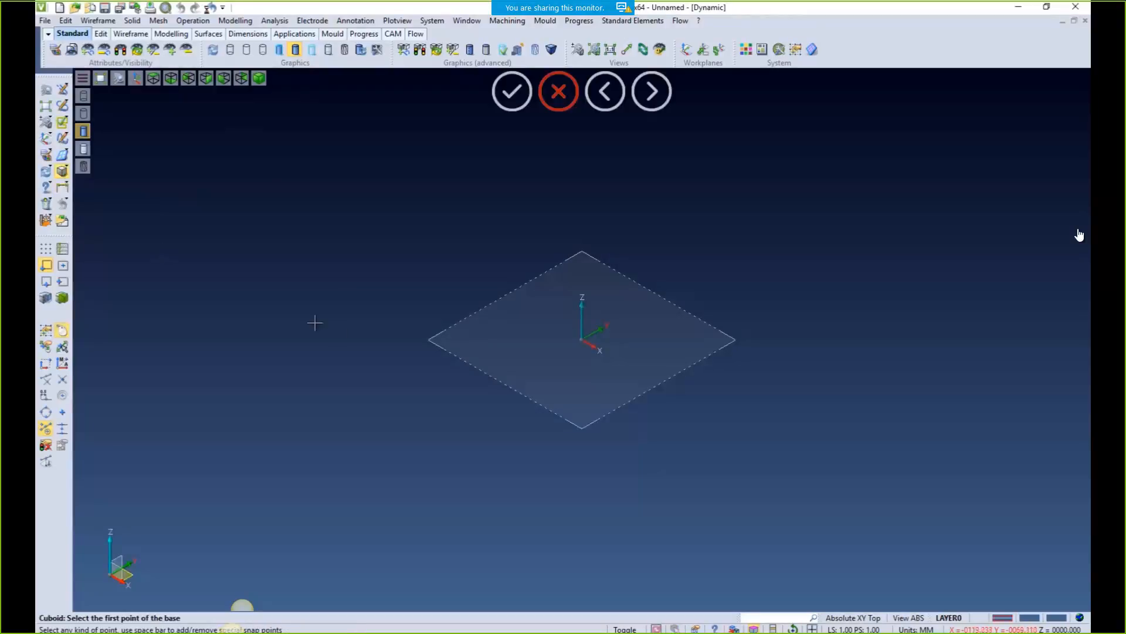
{"action": "left_click", "coordinate": [282, 350]}
{"action": "left_click", "coordinate": [637, 326]}
{"action": "left_click", "coordinate": [551, 228]}
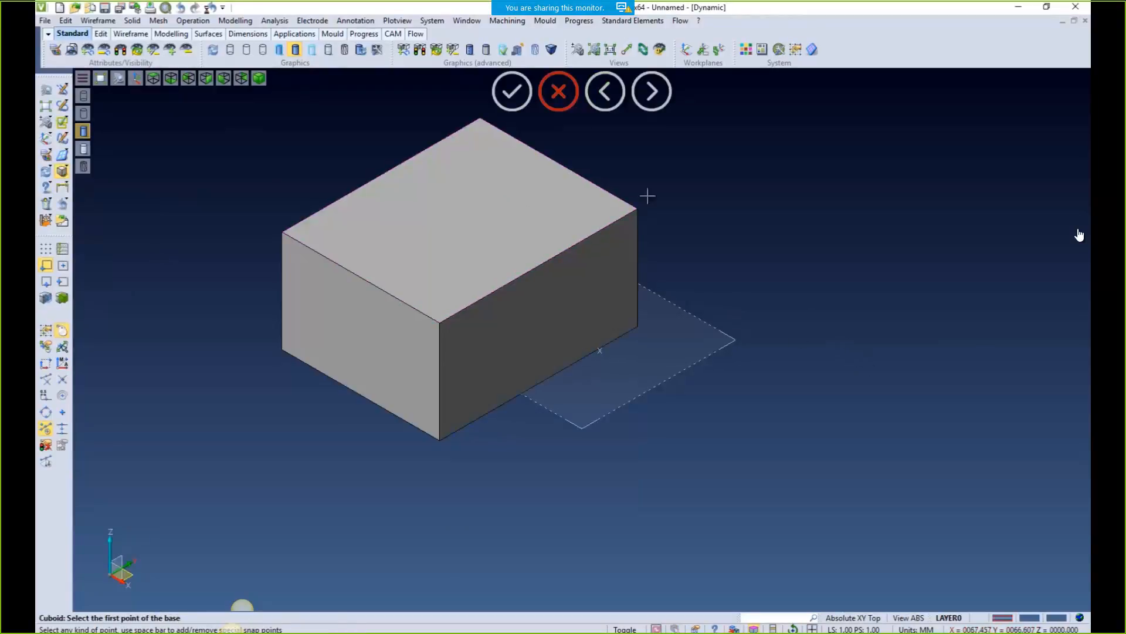
{"action": "left_click", "coordinate": [558, 94]}
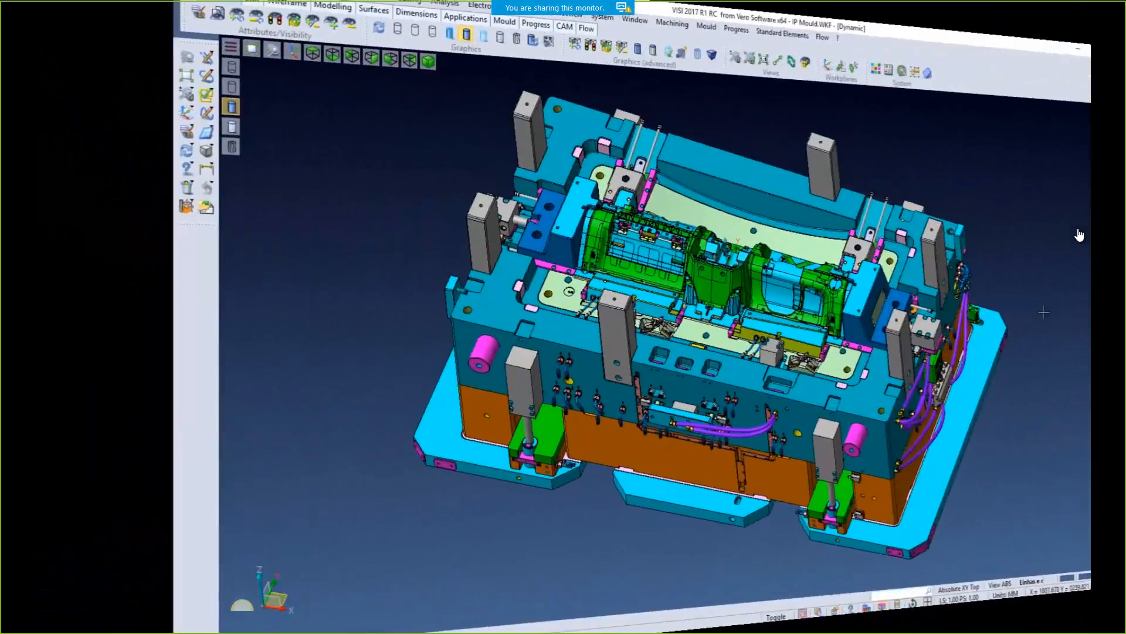
{"action": "scroll", "coordinate": [855, 279], "scroll_direction": "up", "scroll_amount": 10}
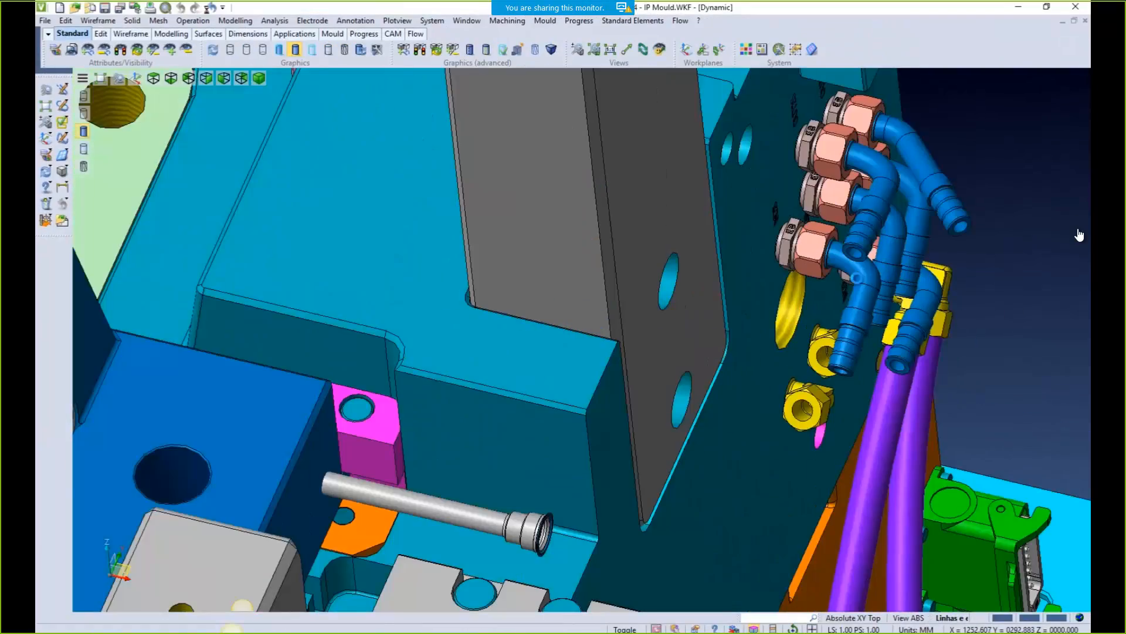
{"action": "scroll", "coordinate": [855, 278], "scroll_direction": "down", "scroll_amount": 8}
{"action": "scroll", "coordinate": [857, 279], "scroll_direction": "down", "scroll_amount": 3}
{"action": "scroll", "coordinate": [857, 279], "scroll_direction": "up", "scroll_amount": 8}
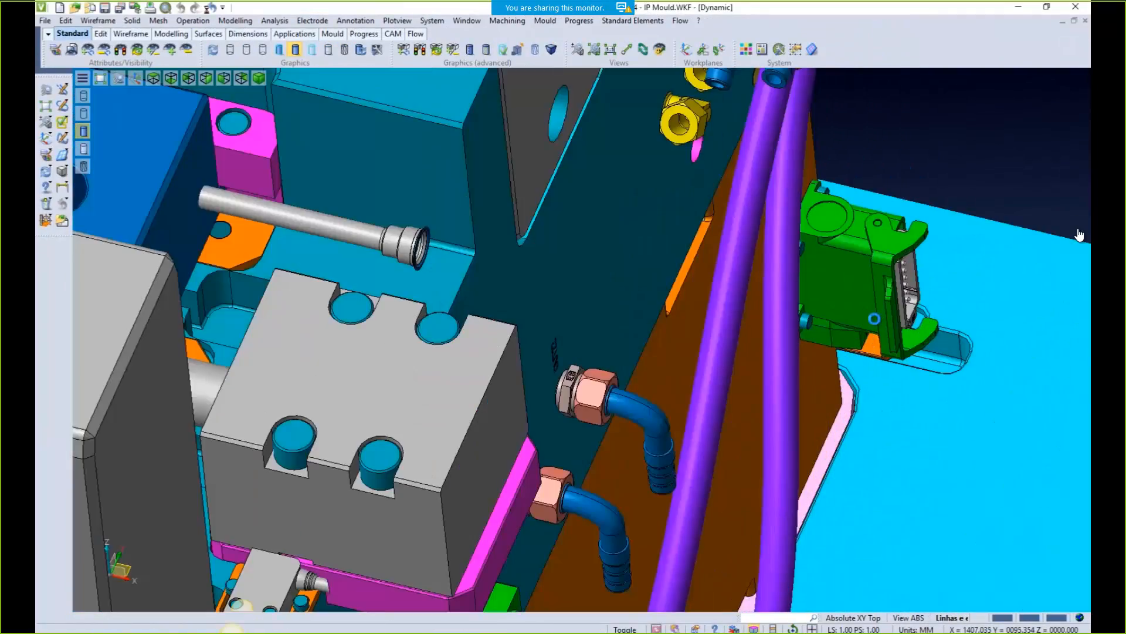
{"action": "scroll", "coordinate": [857, 279], "scroll_direction": "down", "scroll_amount": 6}
{"action": "scroll", "coordinate": [866, 323], "scroll_direction": "down", "scroll_amount": 3}
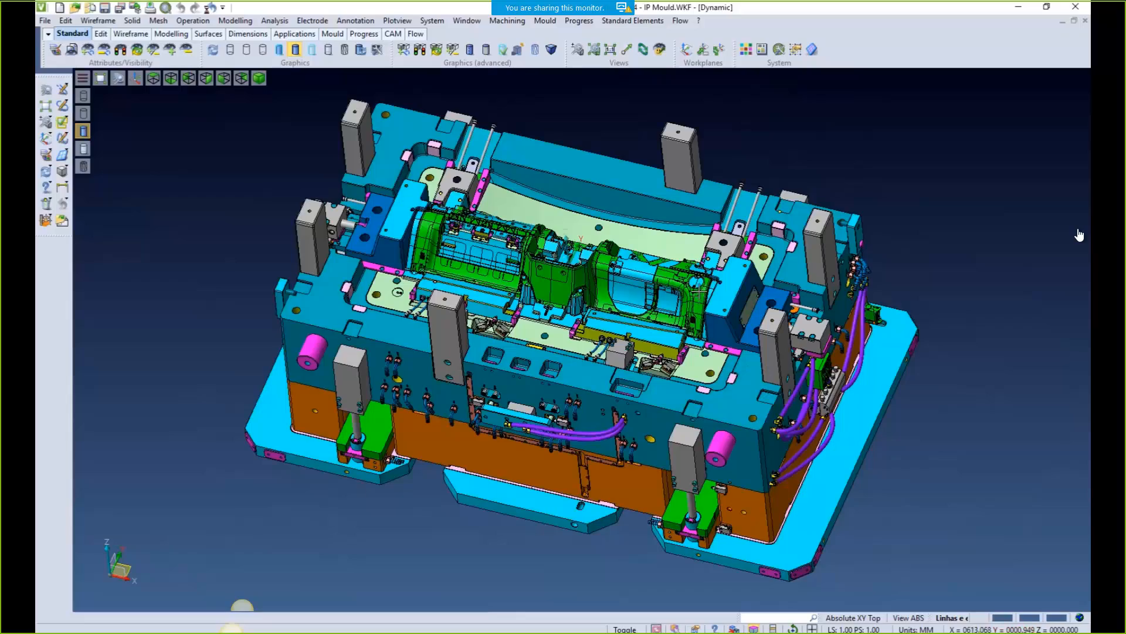
{"action": "scroll", "coordinate": [505, 245], "scroll_direction": "up", "scroll_amount": 8}
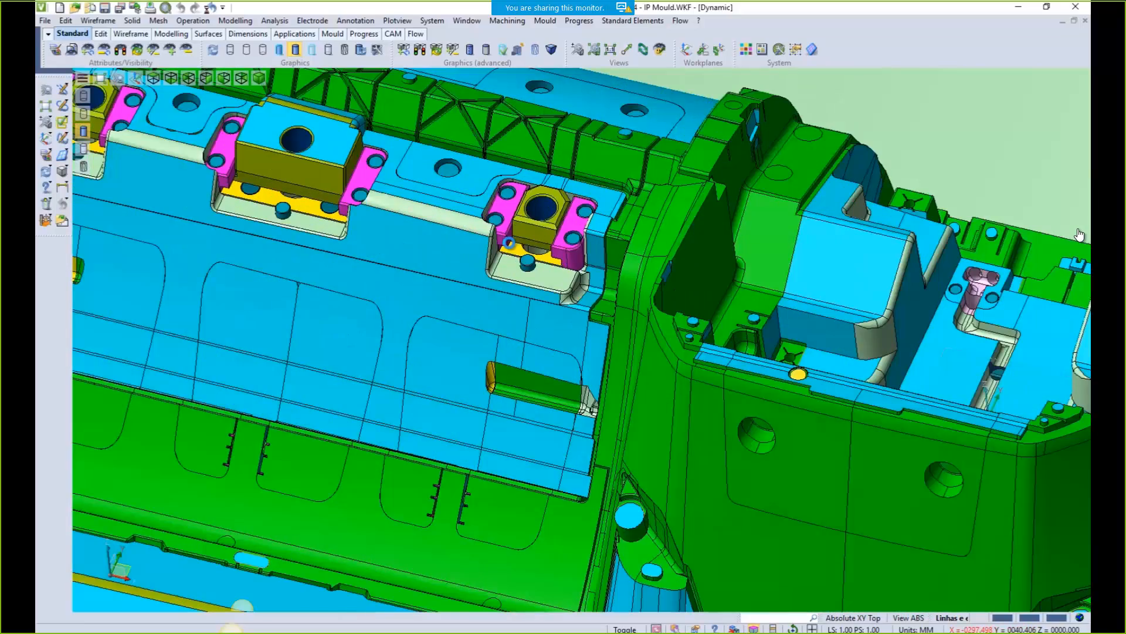
{"action": "scroll", "coordinate": [509, 242], "scroll_direction": "down", "scroll_amount": 5}
{"action": "scroll", "coordinate": [465, 215], "scroll_direction": "up", "scroll_amount": 7}
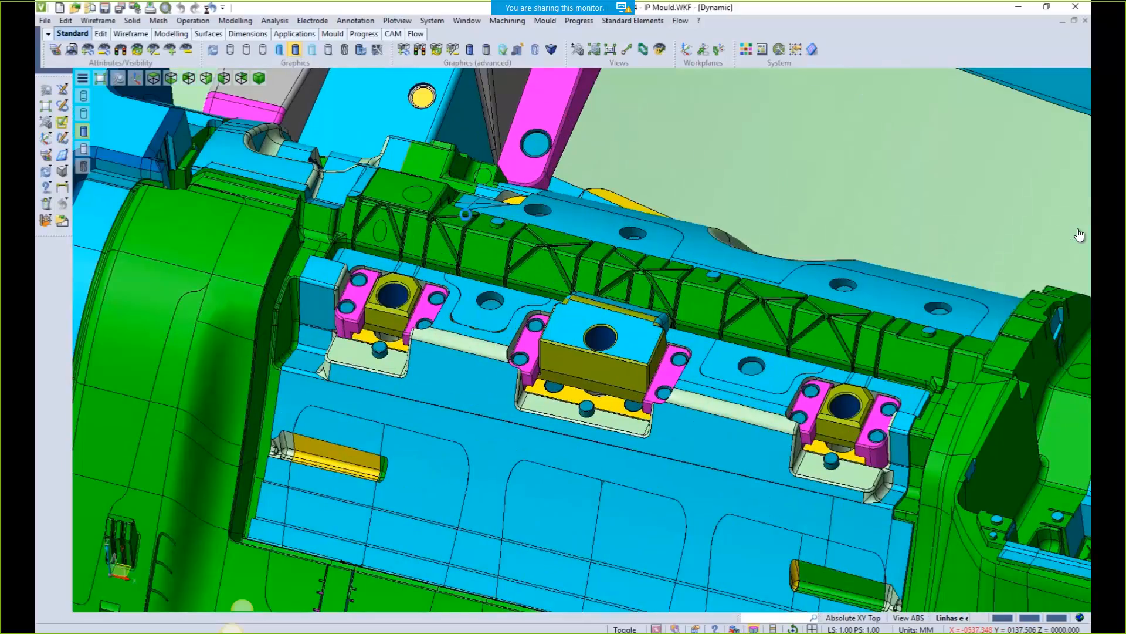
{"action": "scroll", "coordinate": [465, 215], "scroll_direction": "down", "scroll_amount": 5}
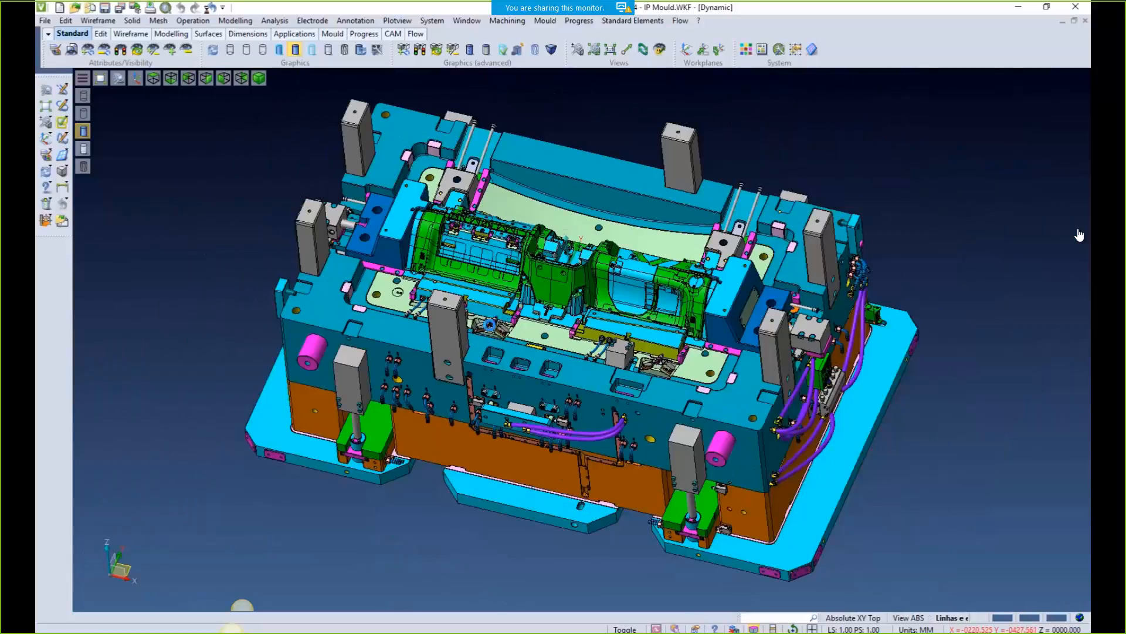
{"action": "scroll", "coordinate": [493, 322], "scroll_direction": "up", "scroll_amount": 8}
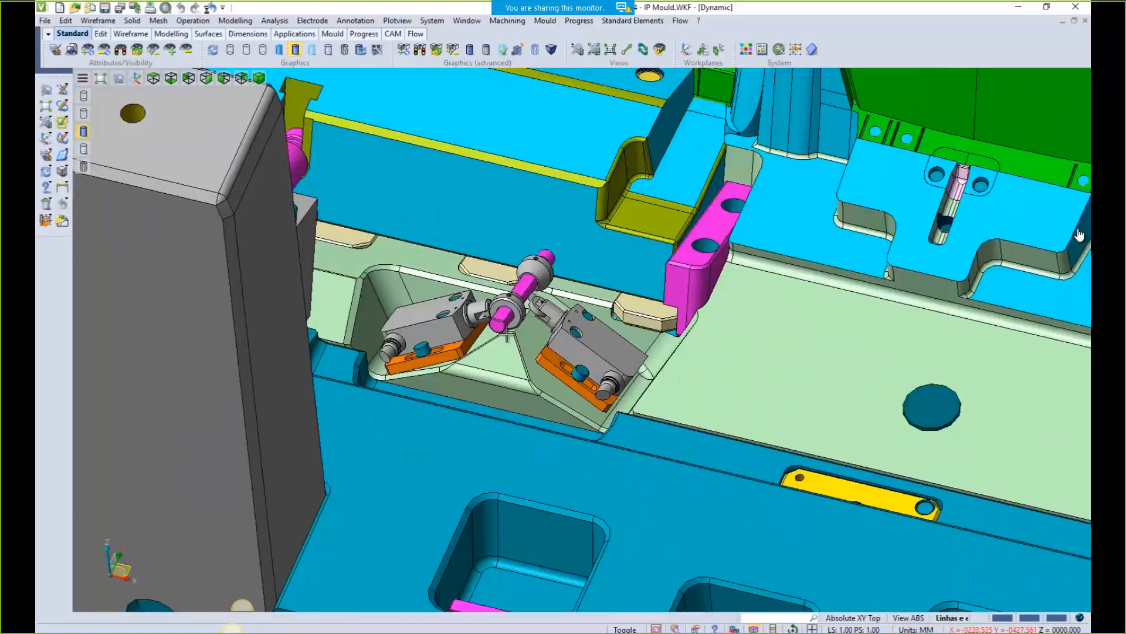
{"action": "scroll", "coordinate": [572, 349], "scroll_direction": "up", "scroll_amount": 8}
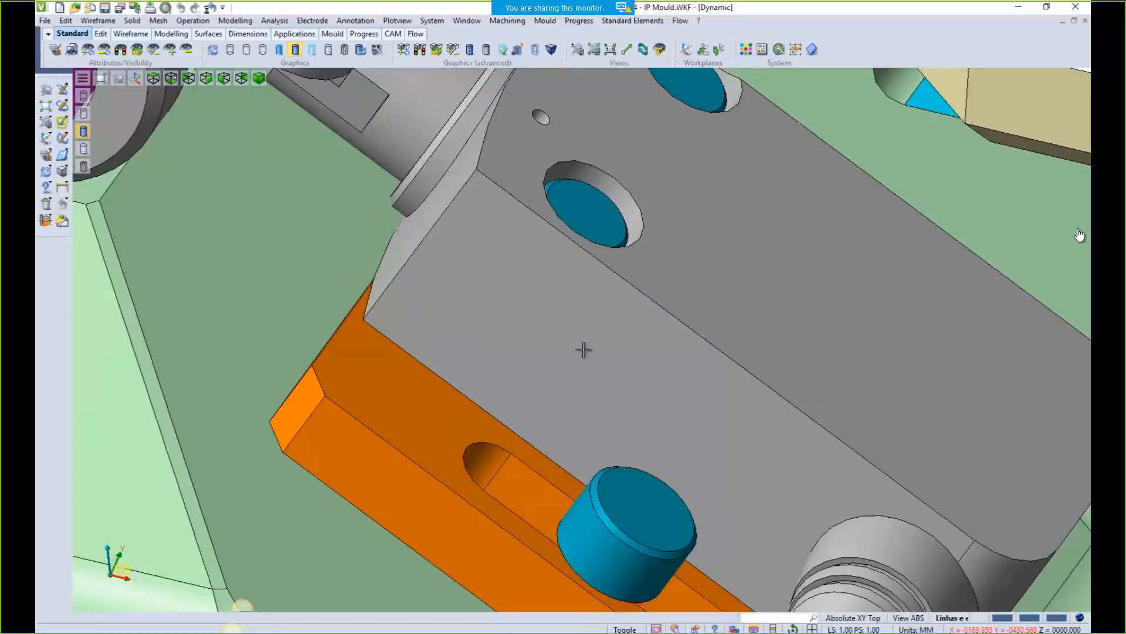
{"action": "scroll", "coordinate": [577, 349], "scroll_direction": "down", "scroll_amount": 3}
{"action": "middle_click_drag", "start_coordinate": [583, 352], "coordinate": [607, 398]}
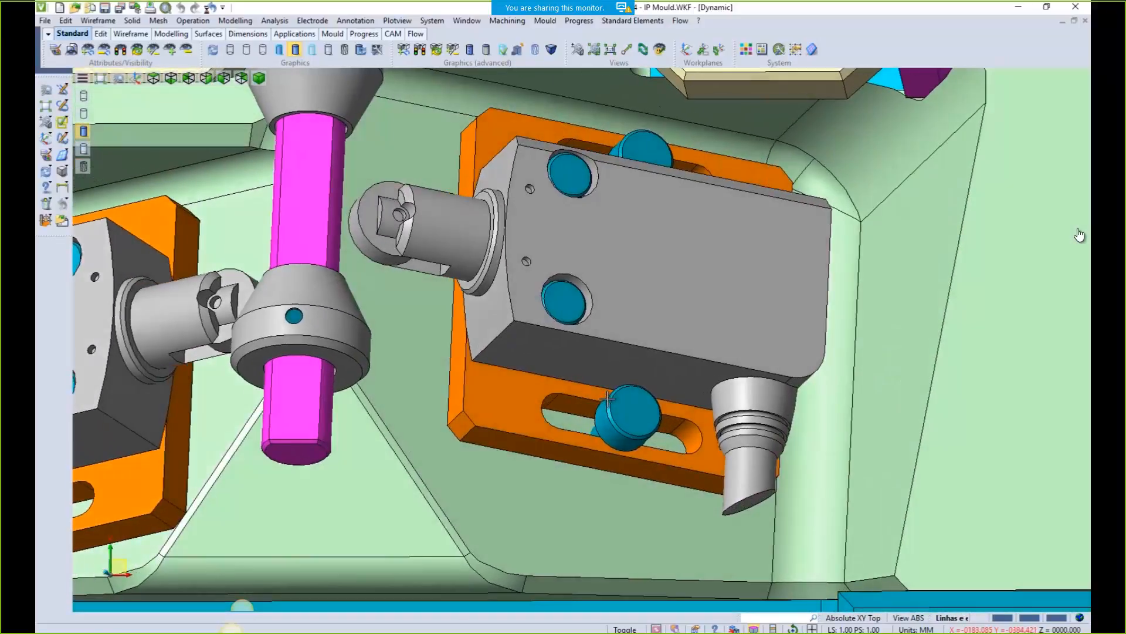
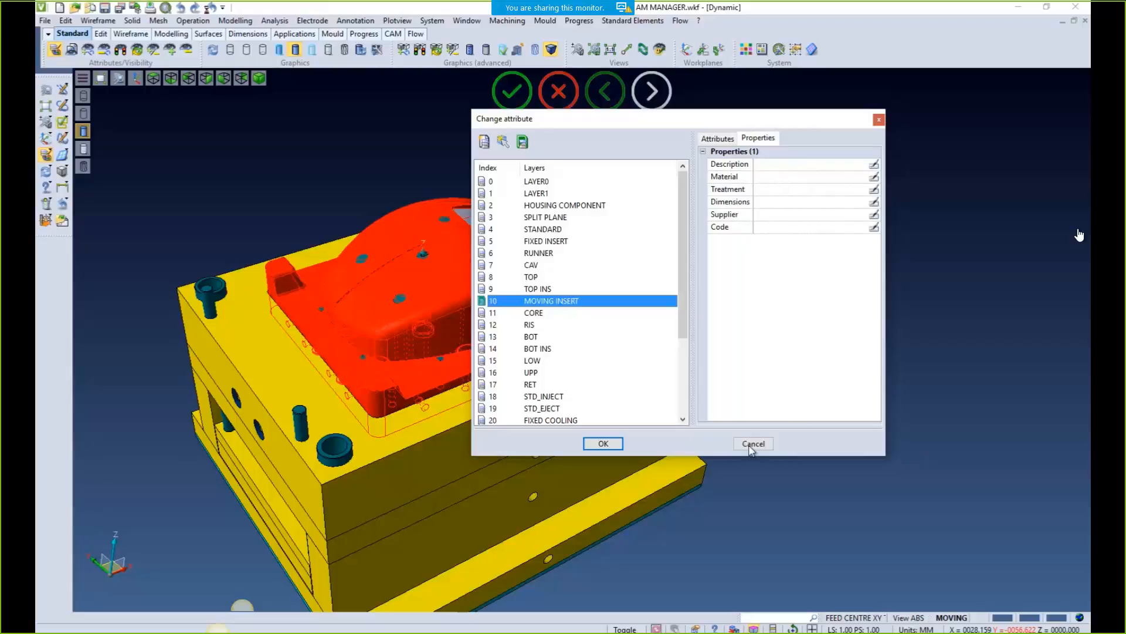
Dismiss the Change attribute dialog and draw a cuboid from two base corners and a height
{"action": "left_click", "coordinate": [752, 443]}
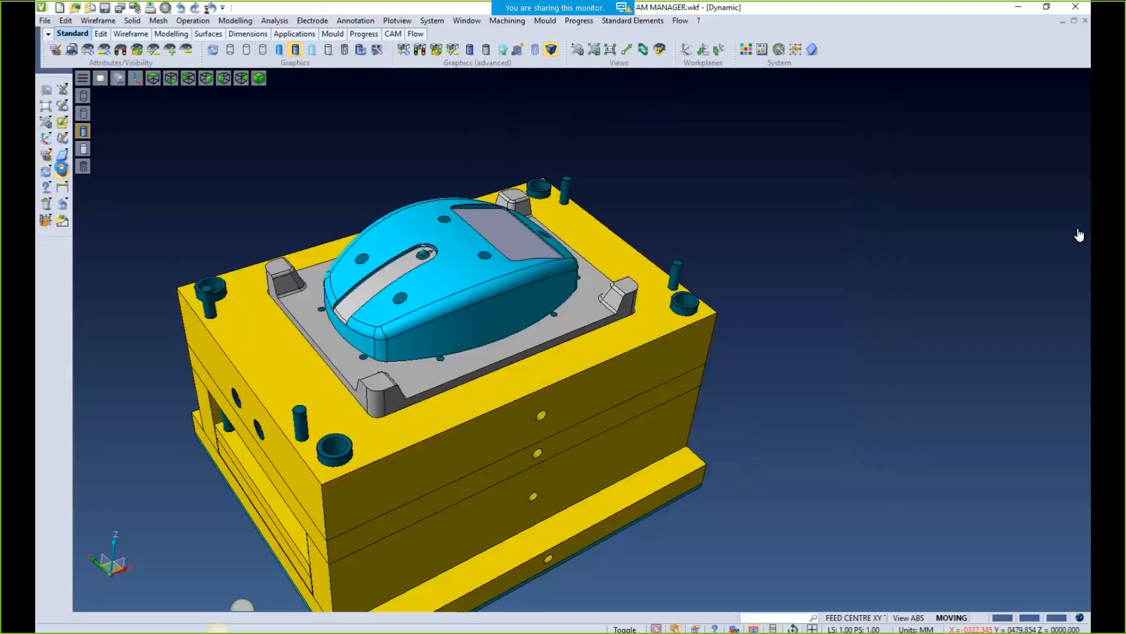
{"action": "left_click", "coordinate": [61, 171]}
{"action": "left_click", "coordinate": [766, 323]}
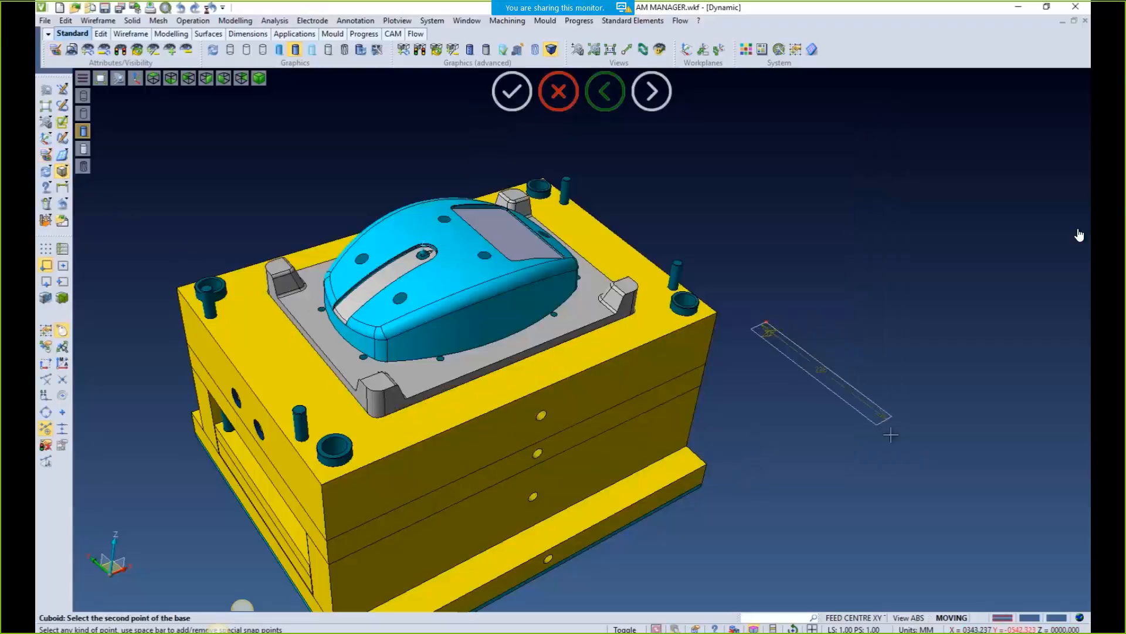
{"action": "left_click", "coordinate": [846, 480]}
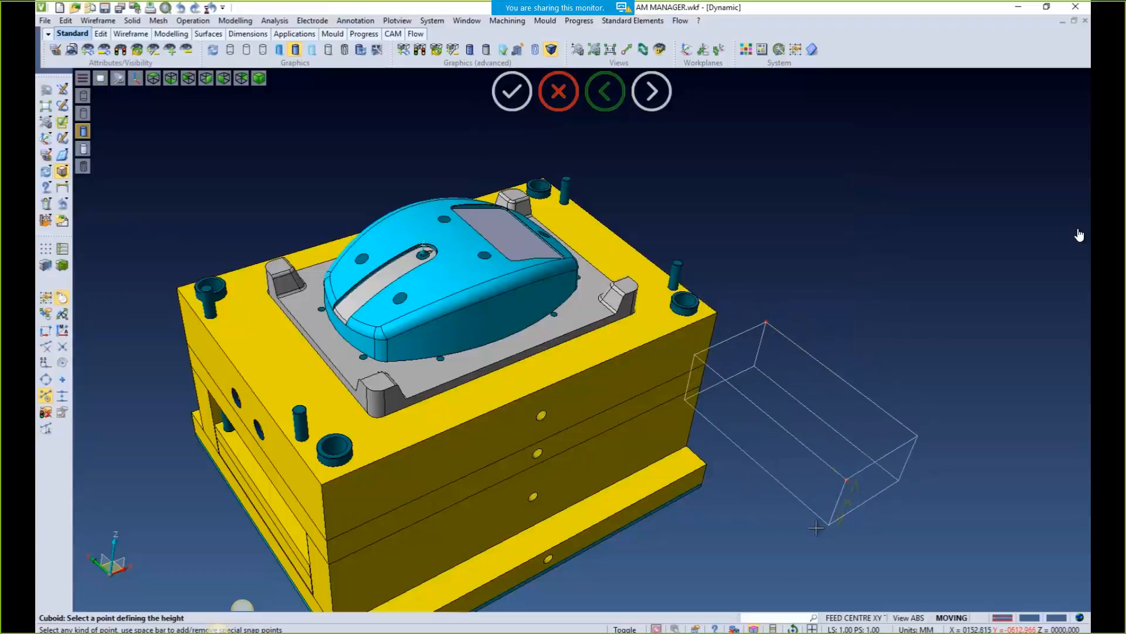
{"action": "left_click", "coordinate": [809, 530]}
{"action": "key", "text": "Escape"}
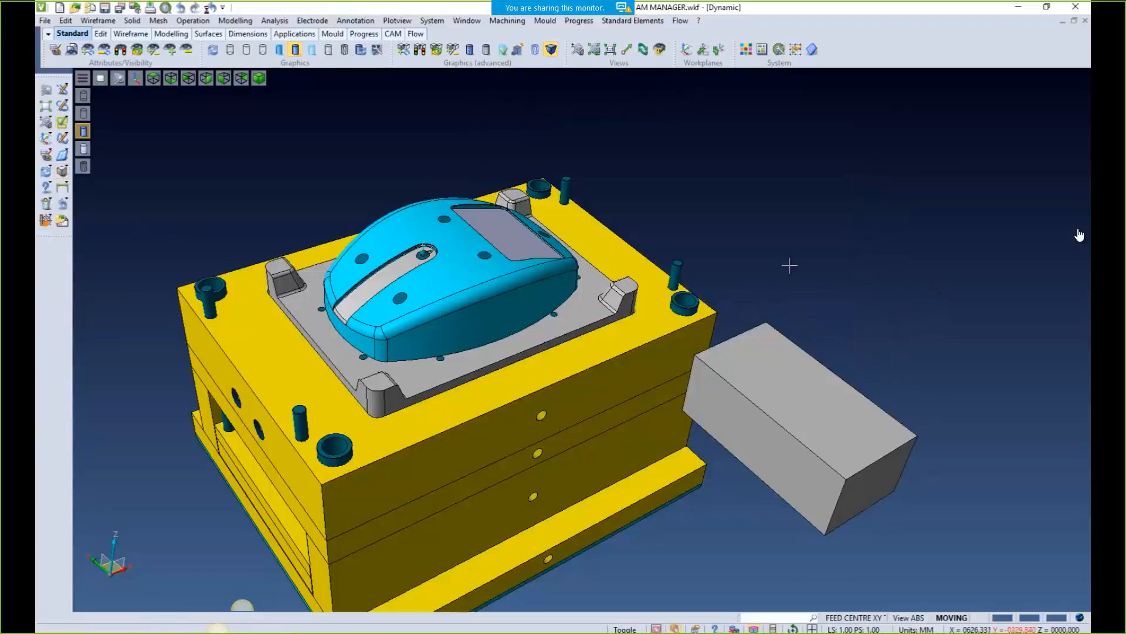
Open the new grey block's attributes and close them without changes
{"action": "left_click", "coordinate": [45, 155]}
{"action": "left_click", "coordinate": [836, 402]}
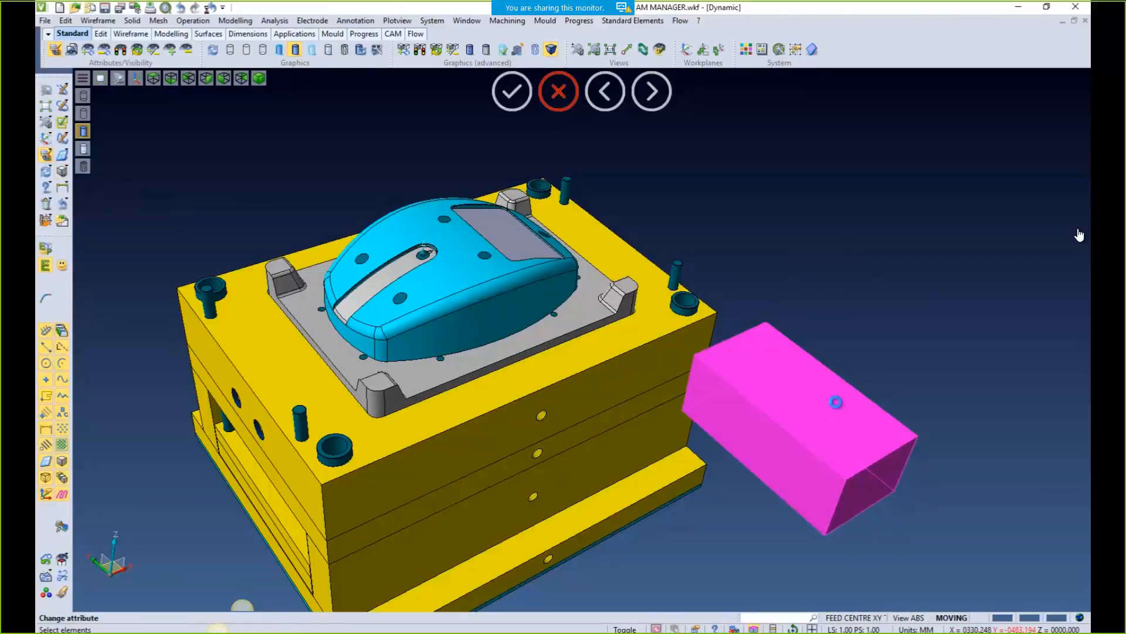
{"action": "left_click", "coordinate": [838, 403]}
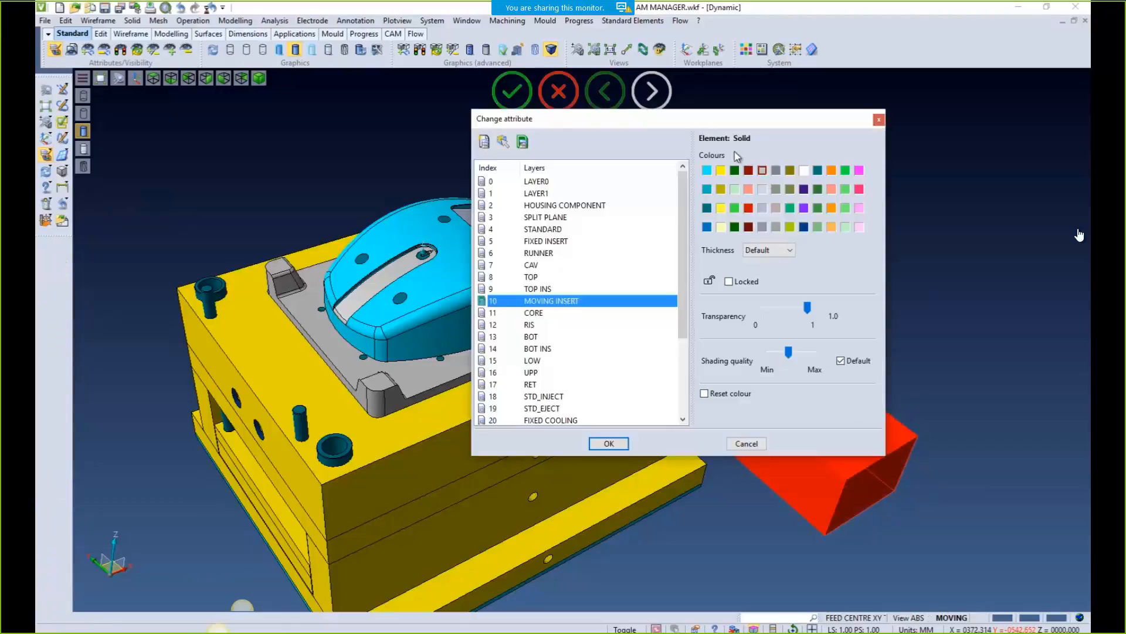
{"action": "left_click", "coordinate": [747, 444]}
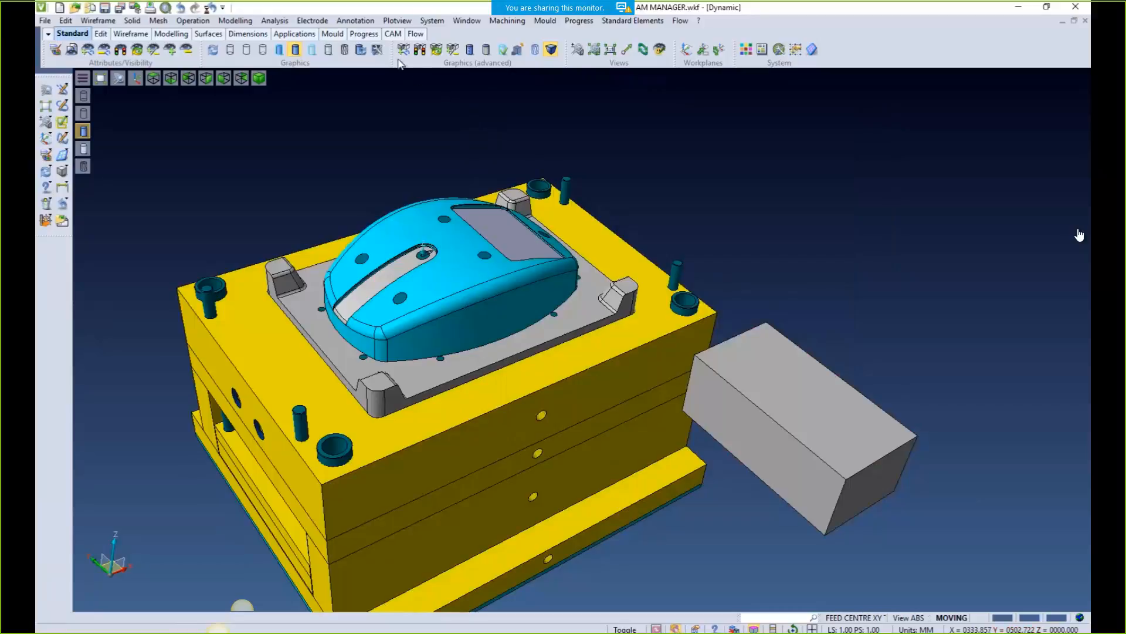
{"action": "left_click", "coordinate": [356, 20]}
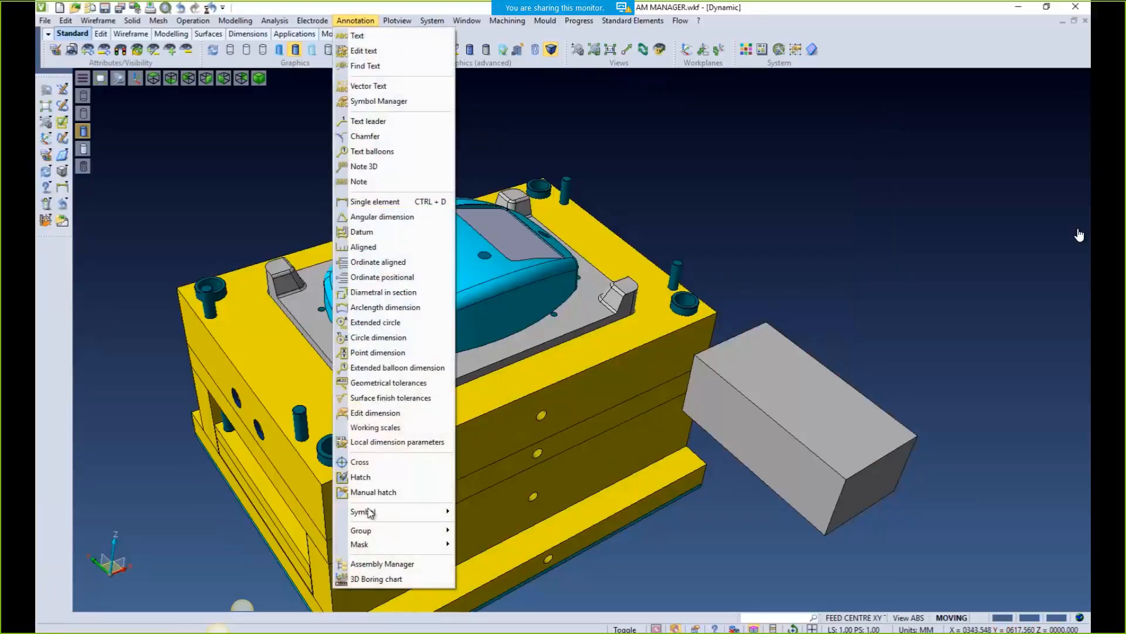
Refresh the Assembly Manager part list, locate the grey block and review its properties
{"action": "left_click", "coordinate": [378, 564]}
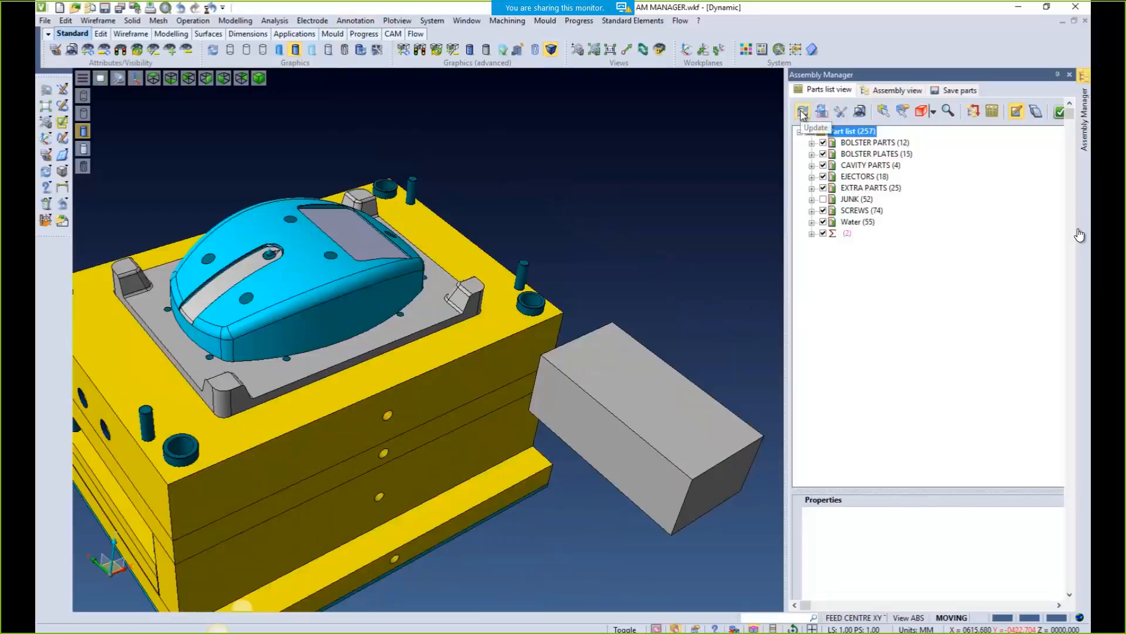
{"action": "left_click", "coordinate": [802, 113]}
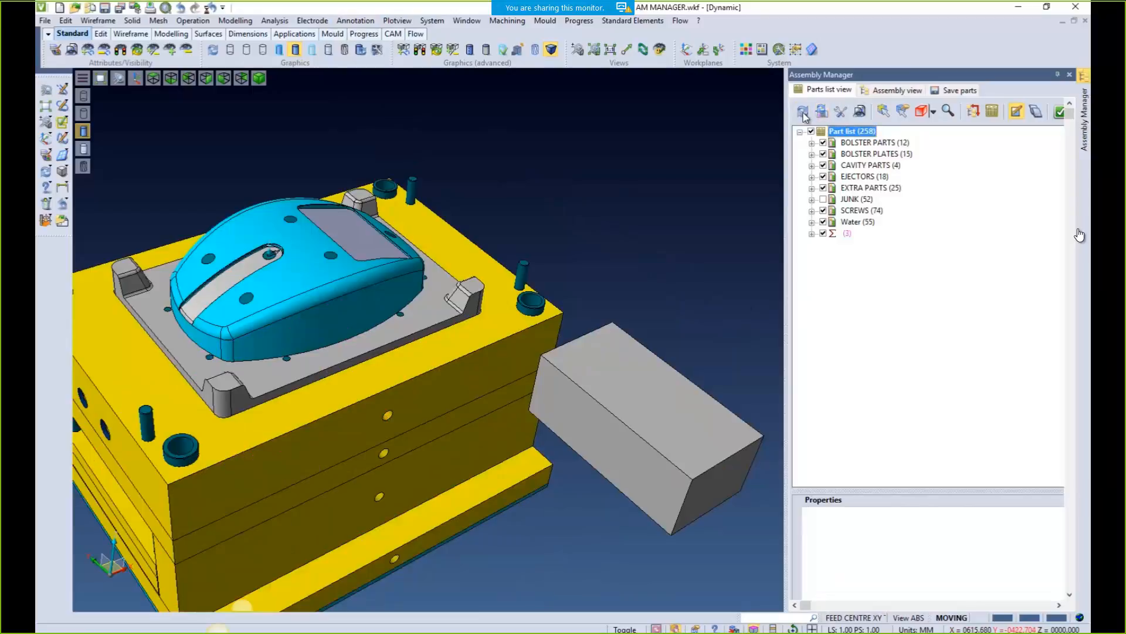
{"action": "left_click", "coordinate": [884, 111]}
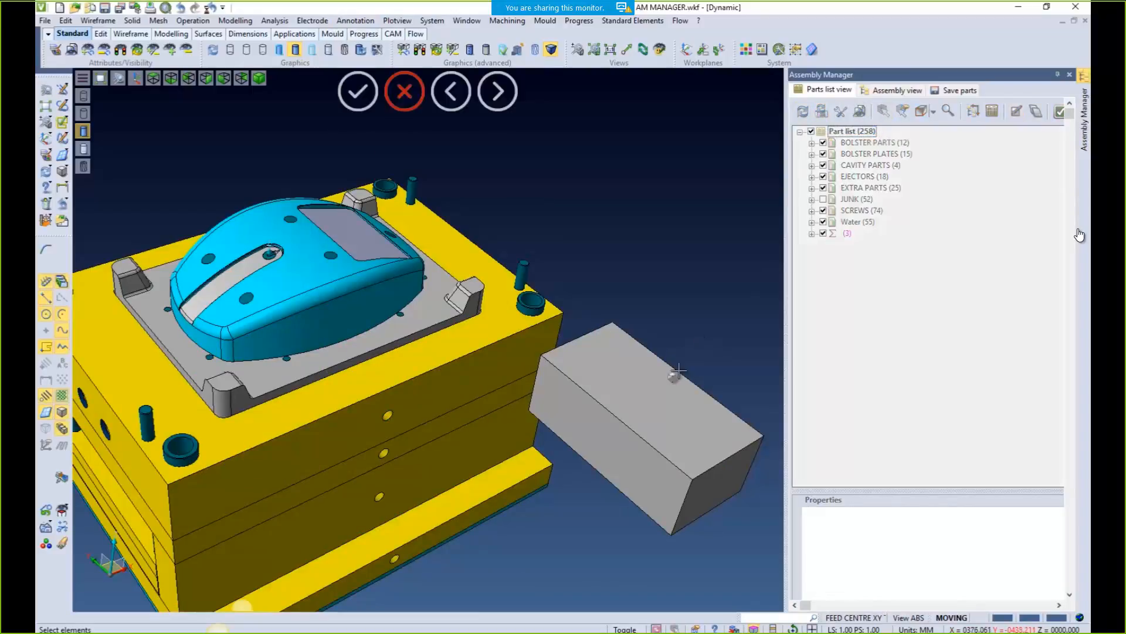
{"action": "left_click", "coordinate": [678, 371]}
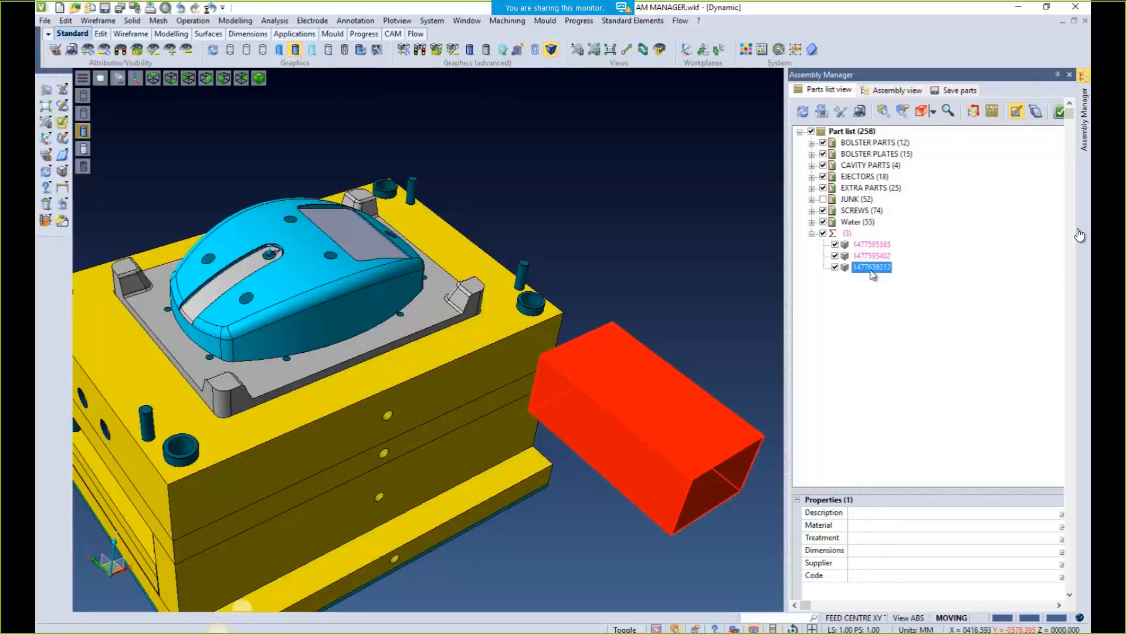
{"action": "left_click", "coordinate": [46, 154]}
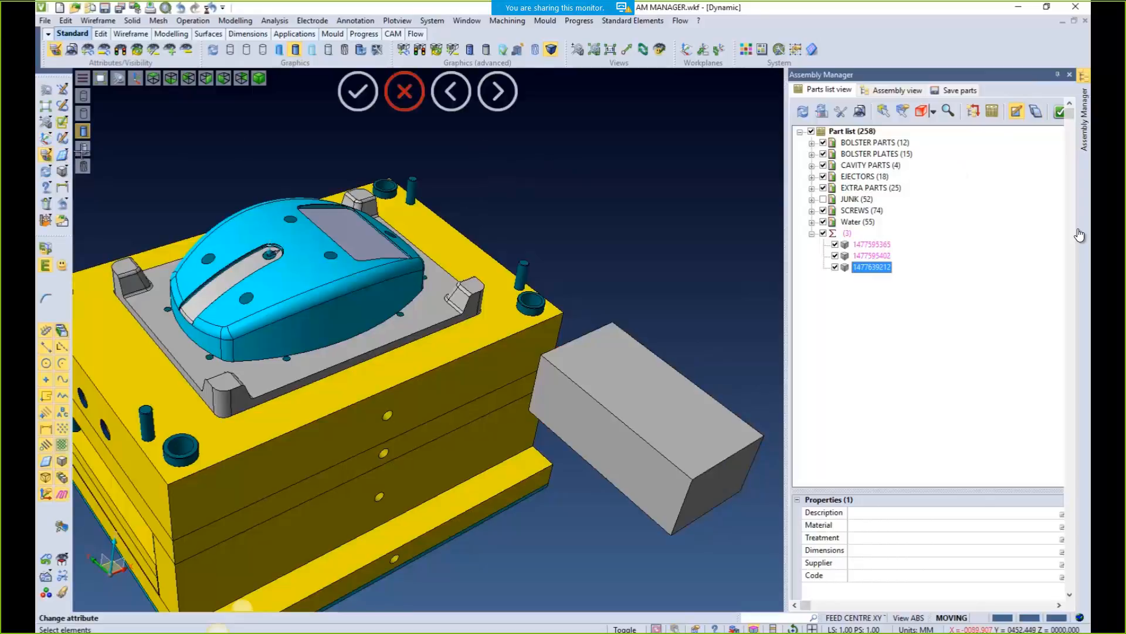
{"action": "left_click", "coordinate": [590, 336]}
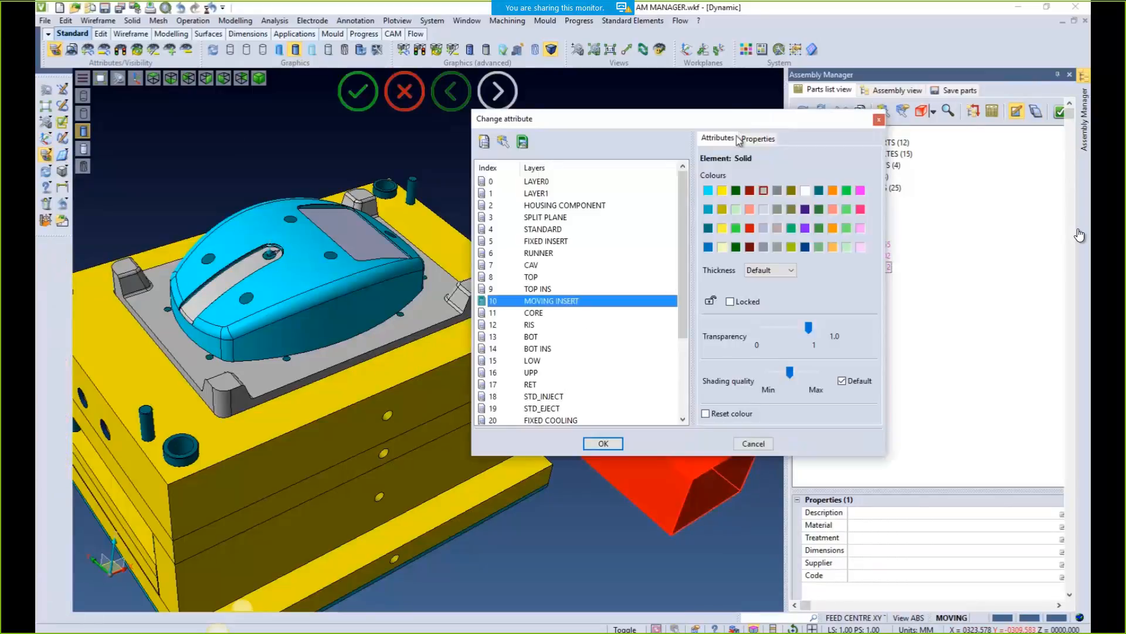
{"action": "left_click", "coordinate": [758, 139]}
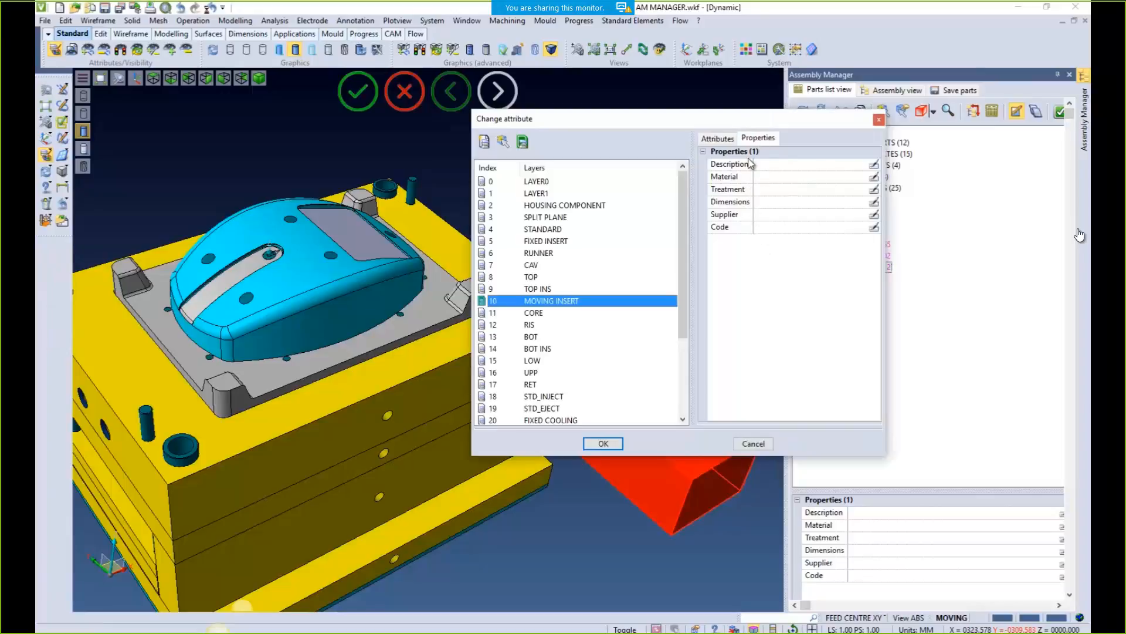
{"action": "left_click", "coordinate": [878, 121]}
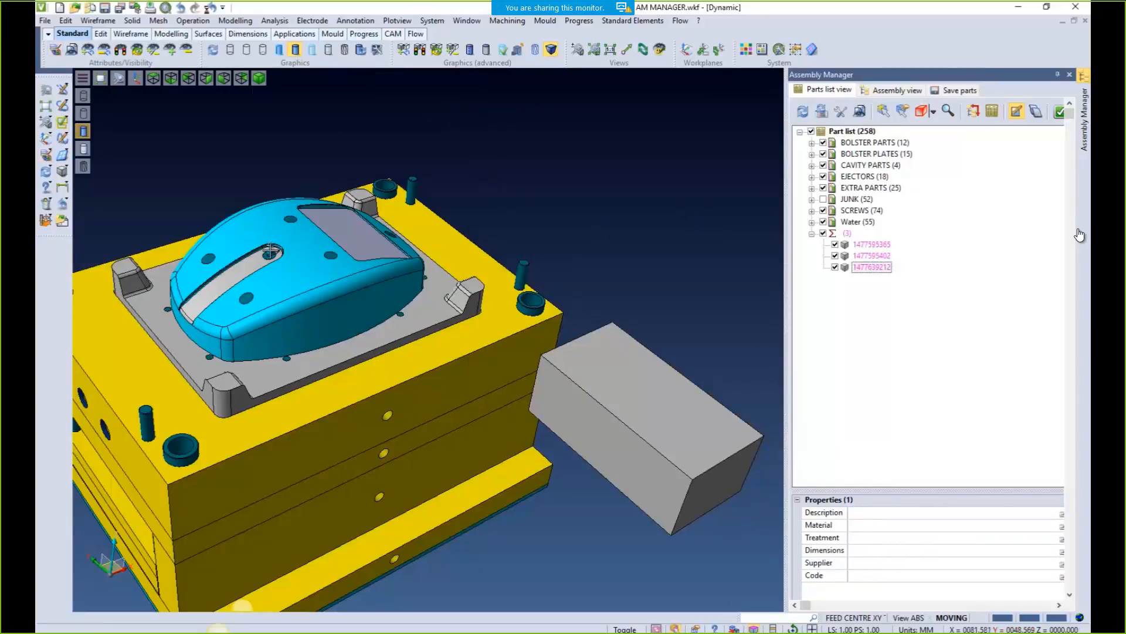
Erase the grey block, check the remaining parts, and close the Assembly Manager
{"action": "left_click", "coordinate": [47, 206]}
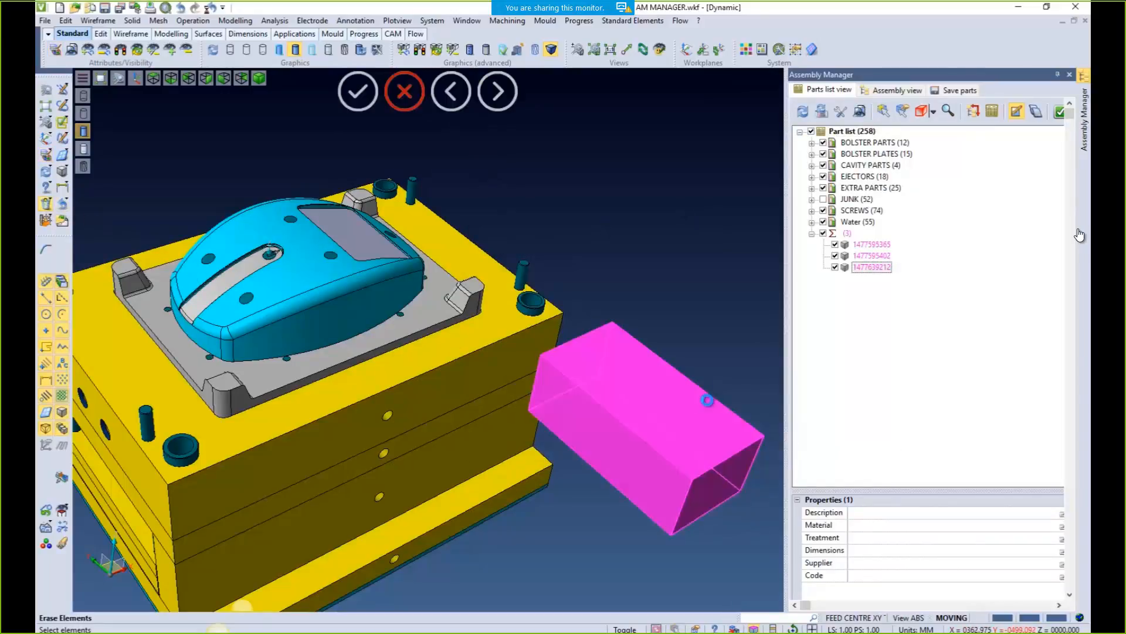
{"action": "left_click", "coordinate": [710, 403]}
{"action": "middle_click_drag", "start_coordinate": [544, 195], "coordinate": [689, 222]}
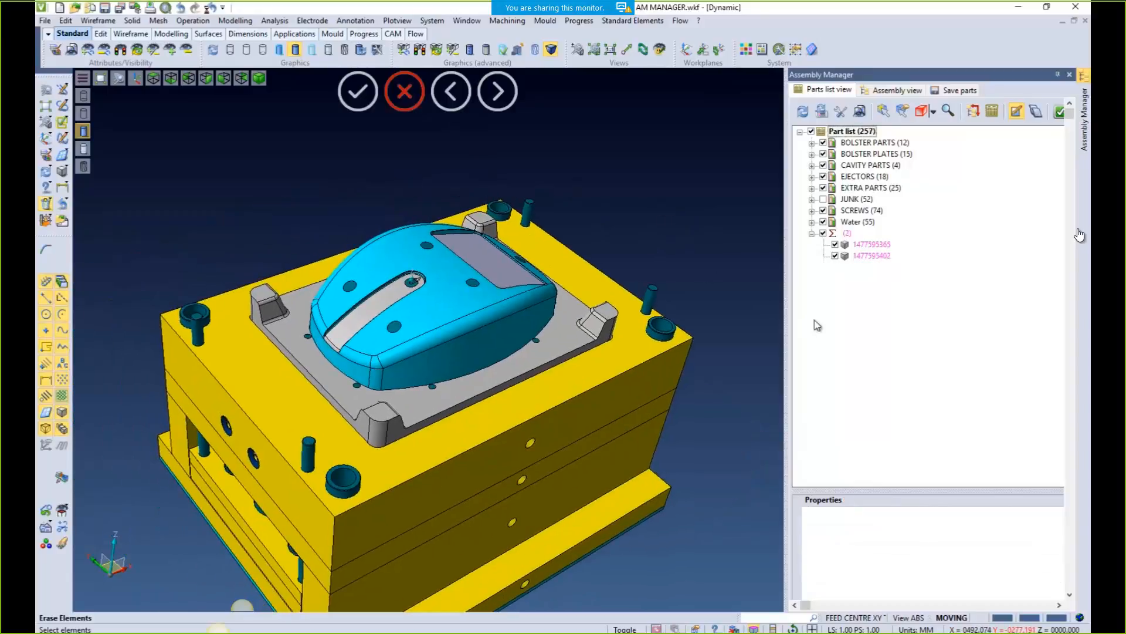
{"action": "left_click", "coordinate": [859, 257]}
{"action": "left_click", "coordinate": [859, 245]}
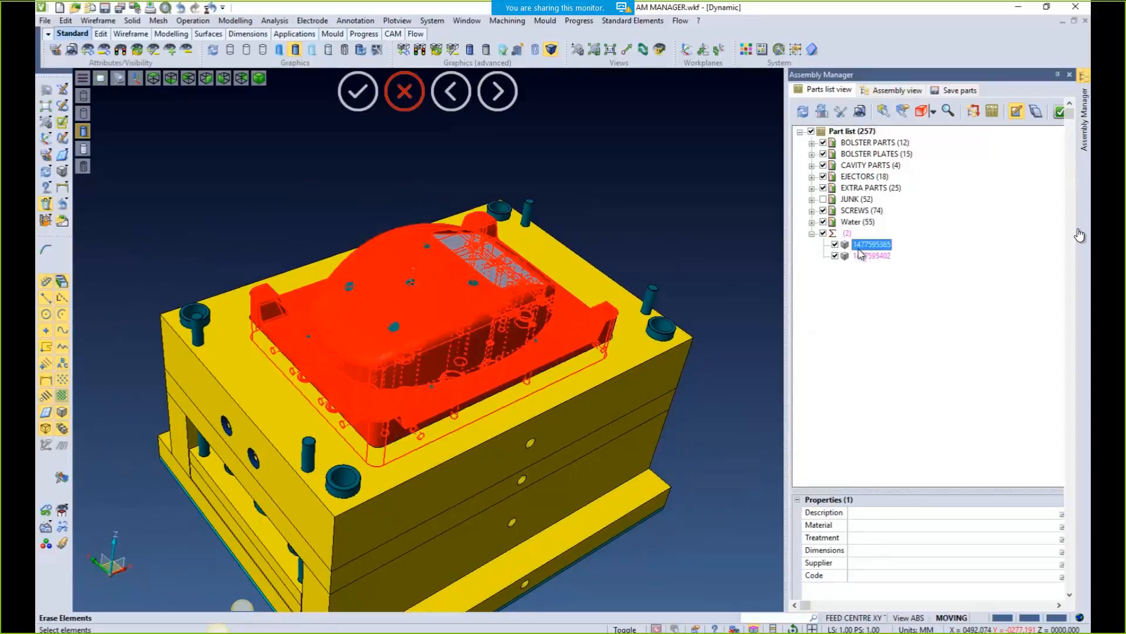
{"action": "left_click", "coordinate": [860, 257]}
{"action": "left_click", "coordinate": [869, 245]}
{"action": "left_click", "coordinate": [1071, 75]}
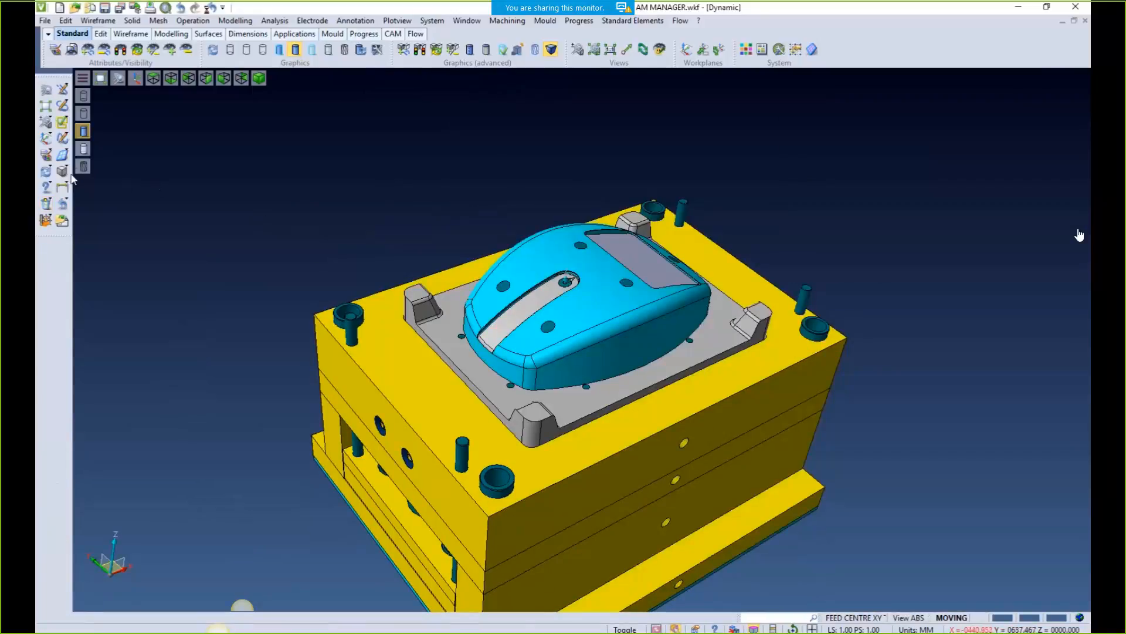
Set the cavity part's Description to MOVING SIDE INSERT as a manual value
{"action": "left_click", "coordinate": [46, 154]}
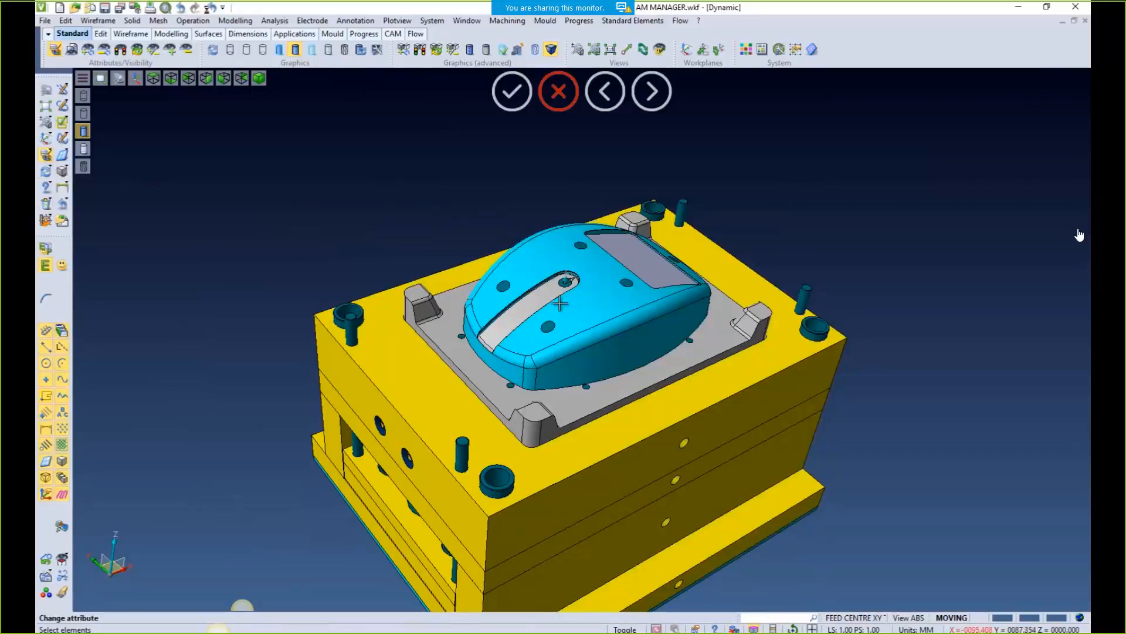
{"action": "left_click", "coordinate": [595, 296]}
{"action": "left_click", "coordinate": [763, 140]}
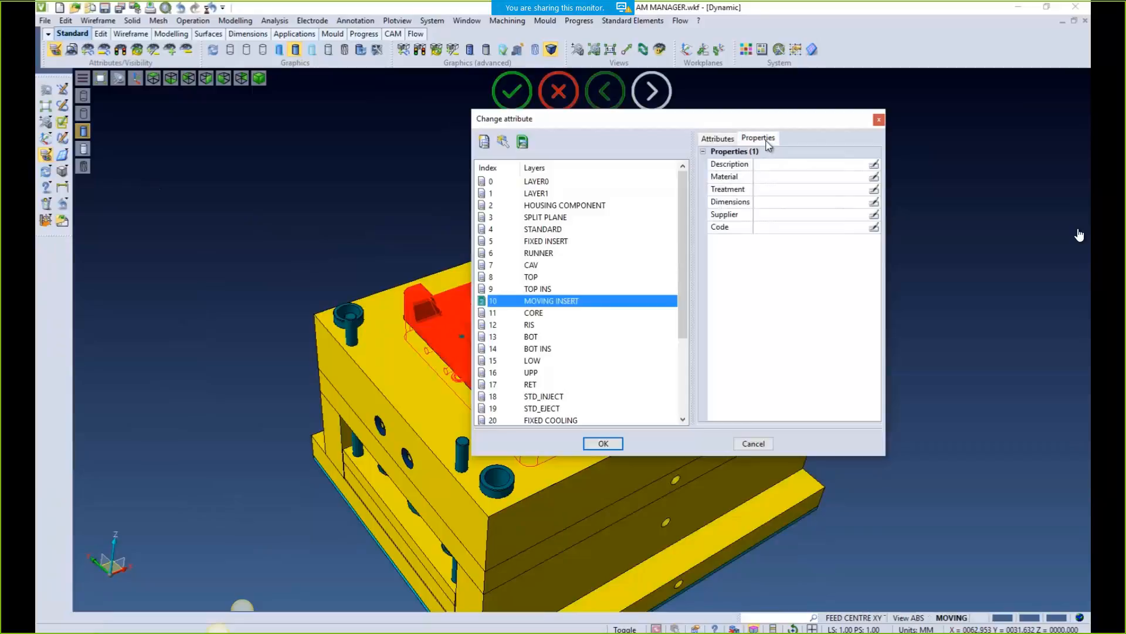
{"action": "left_click", "coordinate": [857, 167]}
{"action": "left_click", "coordinate": [864, 167]}
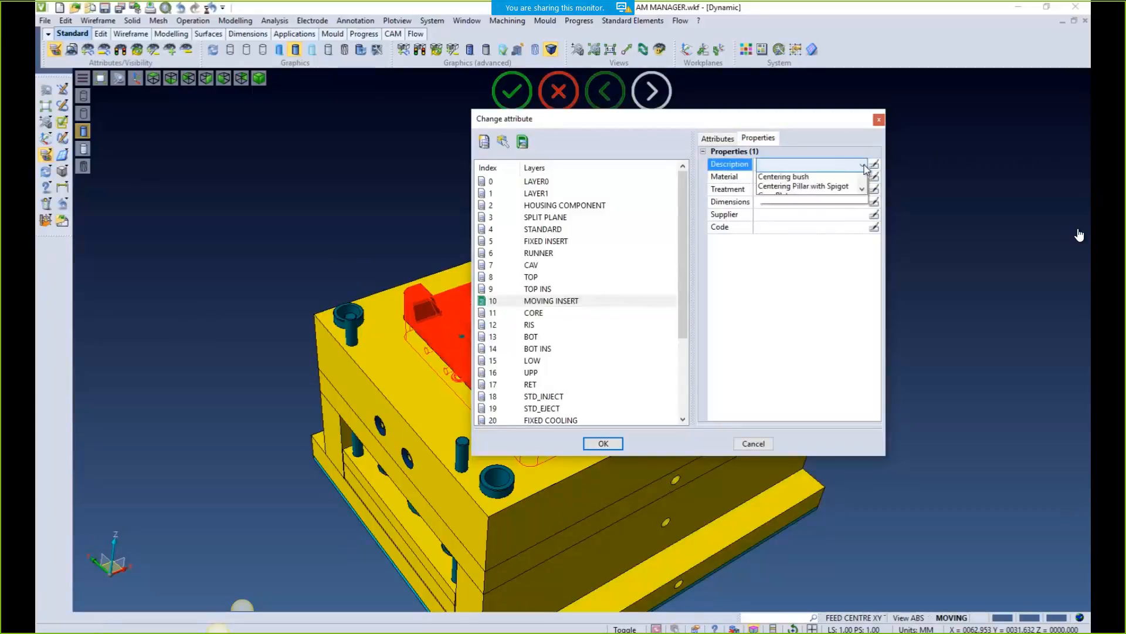
{"action": "scroll", "coordinate": [818, 223], "scroll_direction": "down", "scroll_amount": 3}
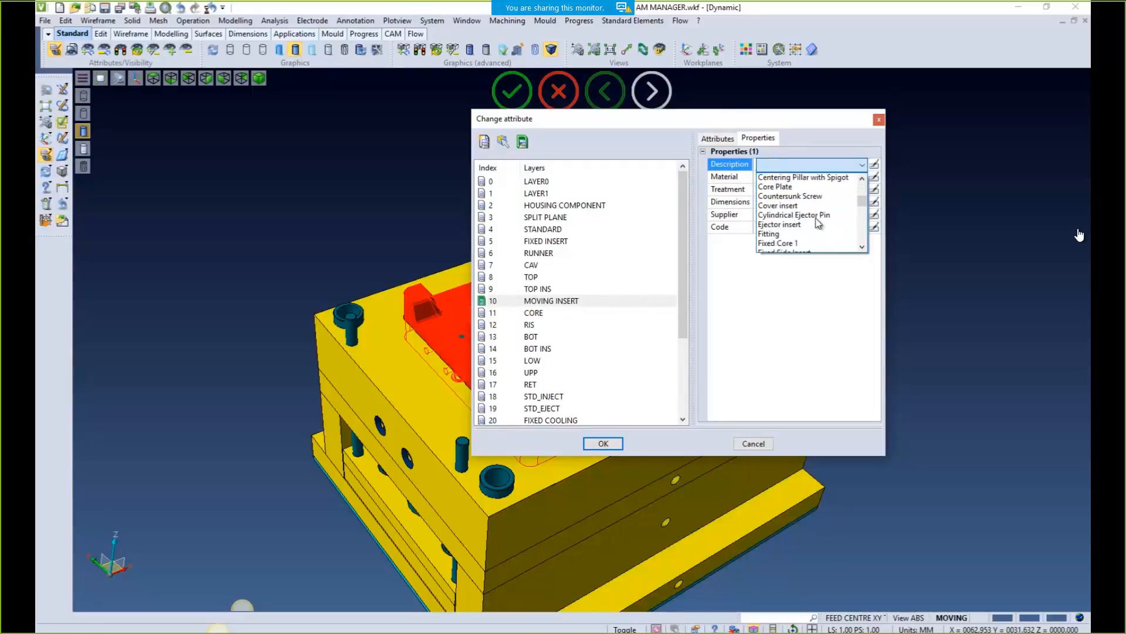
{"action": "scroll", "coordinate": [818, 222], "scroll_direction": "up", "scroll_amount": 5}
{"action": "left_click", "coordinate": [815, 153]}
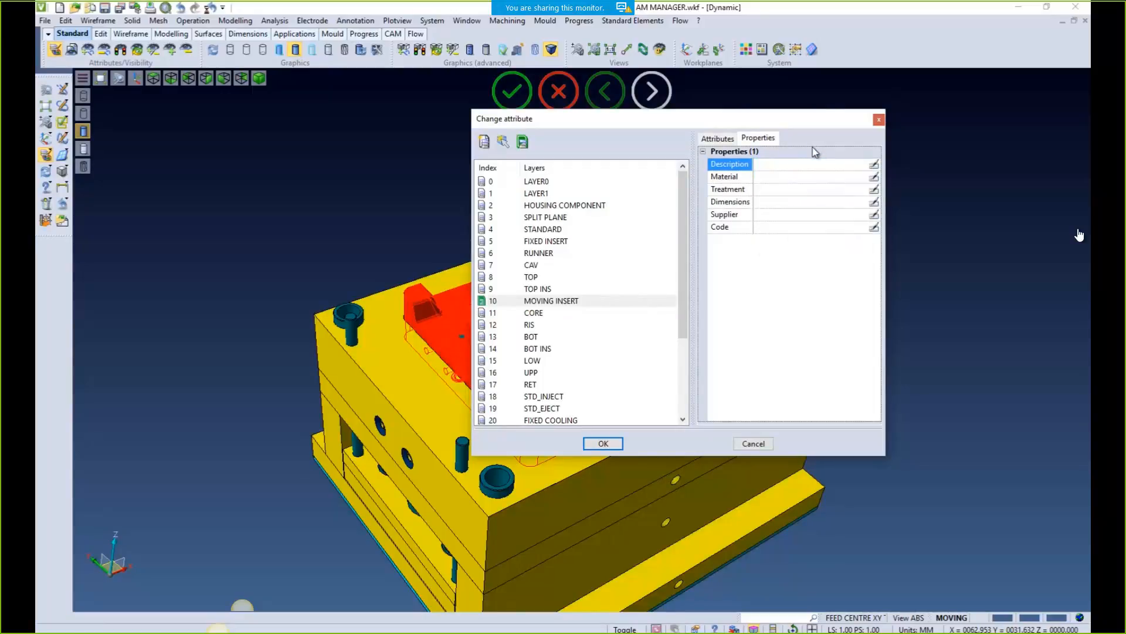
{"action": "left_click", "coordinate": [875, 166]}
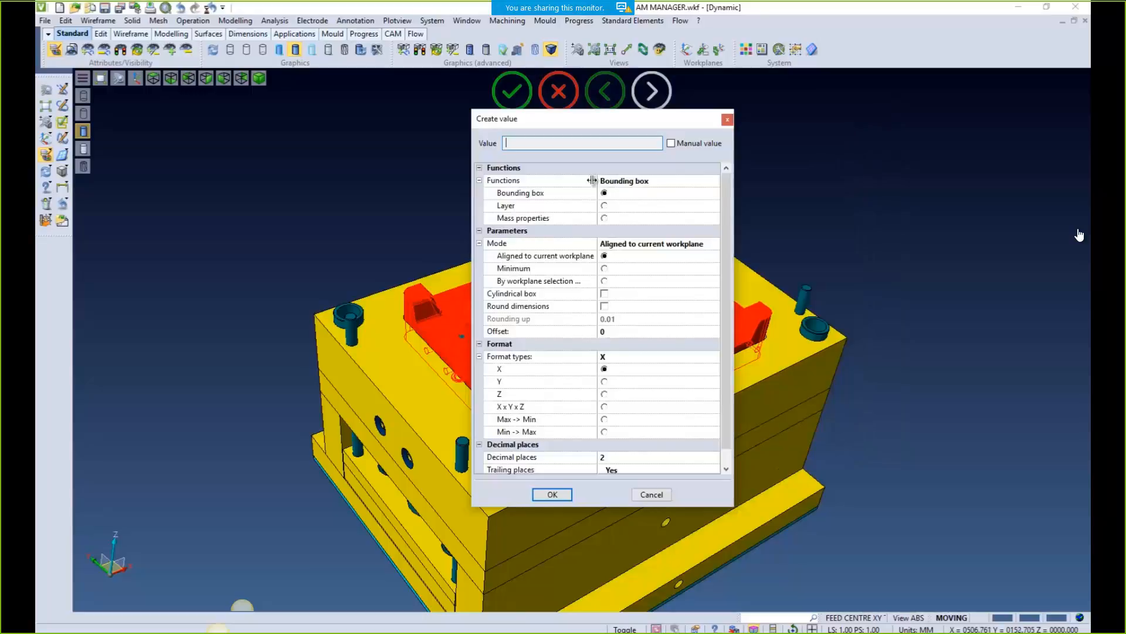
{"action": "left_click", "coordinate": [671, 144]}
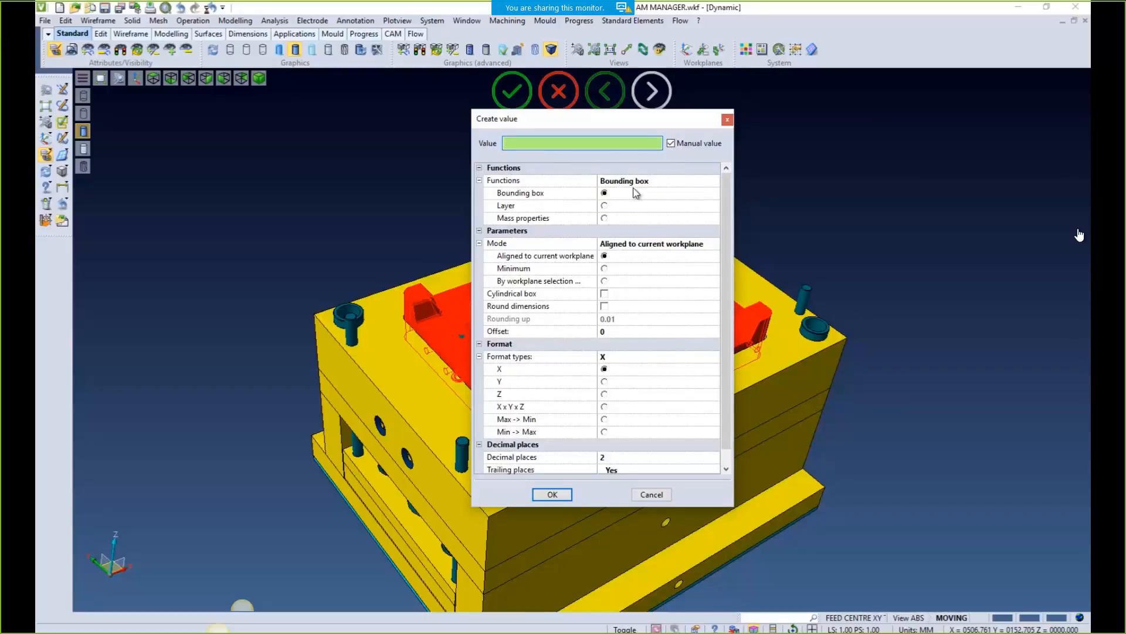
{"action": "type", "text": "MOVING SIDE INSERT"}
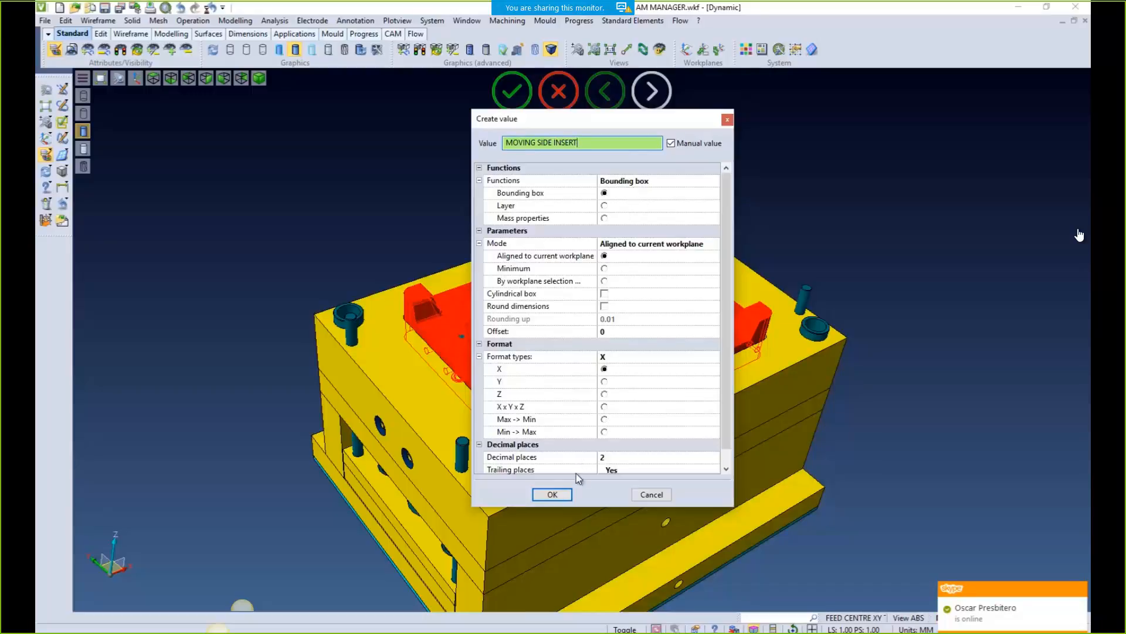
{"action": "left_click", "coordinate": [552, 494]}
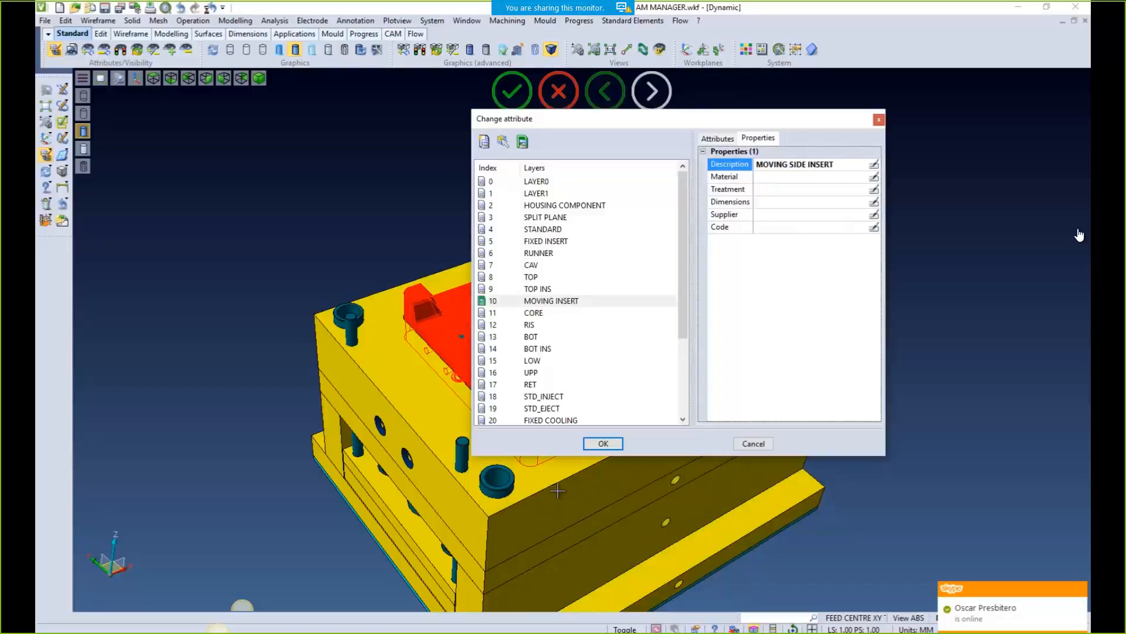
Set material P20, treatment Hardening, and bounding-box dimensions X440.00 x Y320.00 x Z143.00
{"action": "left_click", "coordinate": [764, 179]}
{"action": "left_click", "coordinate": [763, 178]}
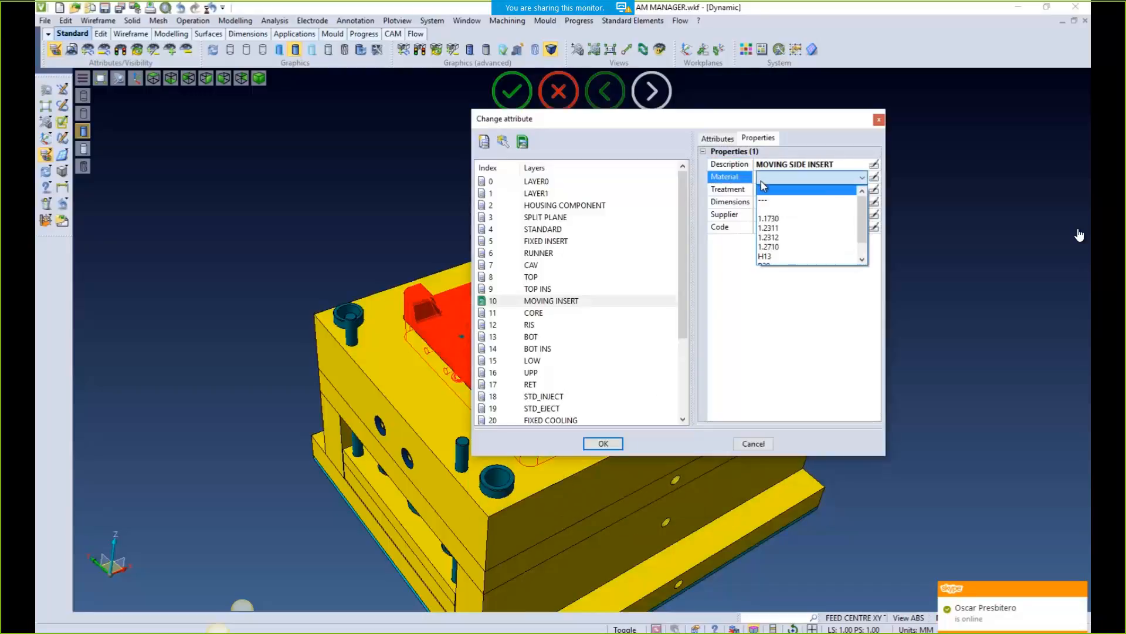
{"action": "scroll", "coordinate": [781, 248], "scroll_direction": "down", "scroll_amount": 2}
{"action": "left_click", "coordinate": [773, 246]}
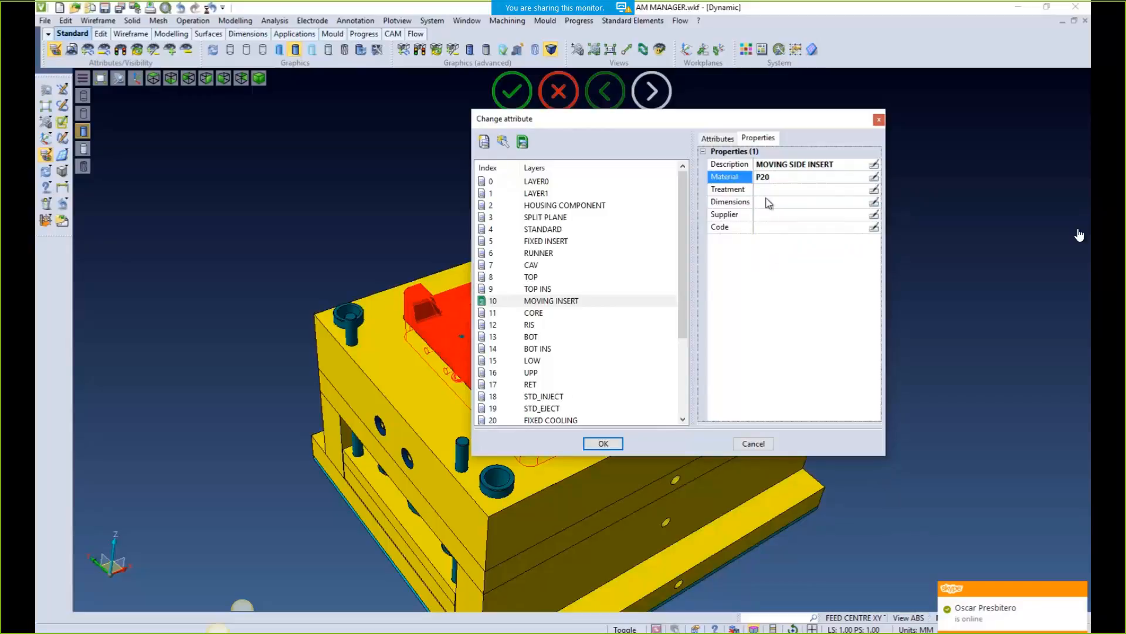
{"action": "left_click", "coordinate": [766, 190]}
{"action": "left_click", "coordinate": [766, 190]}
{"action": "left_click", "coordinate": [777, 232]}
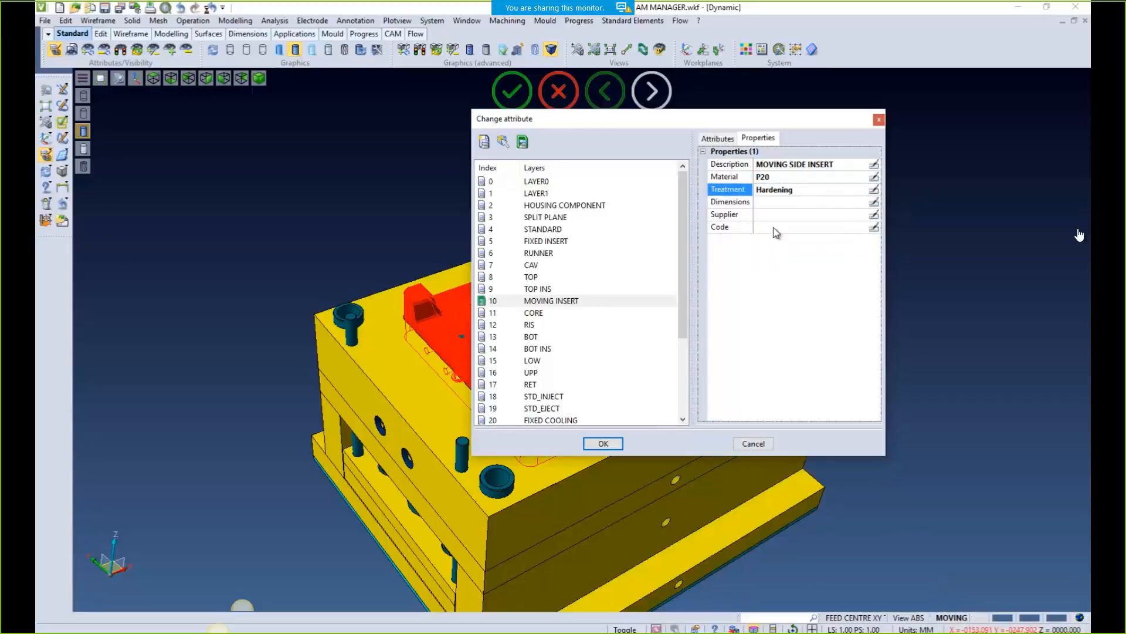
{"action": "left_click", "coordinate": [873, 203]}
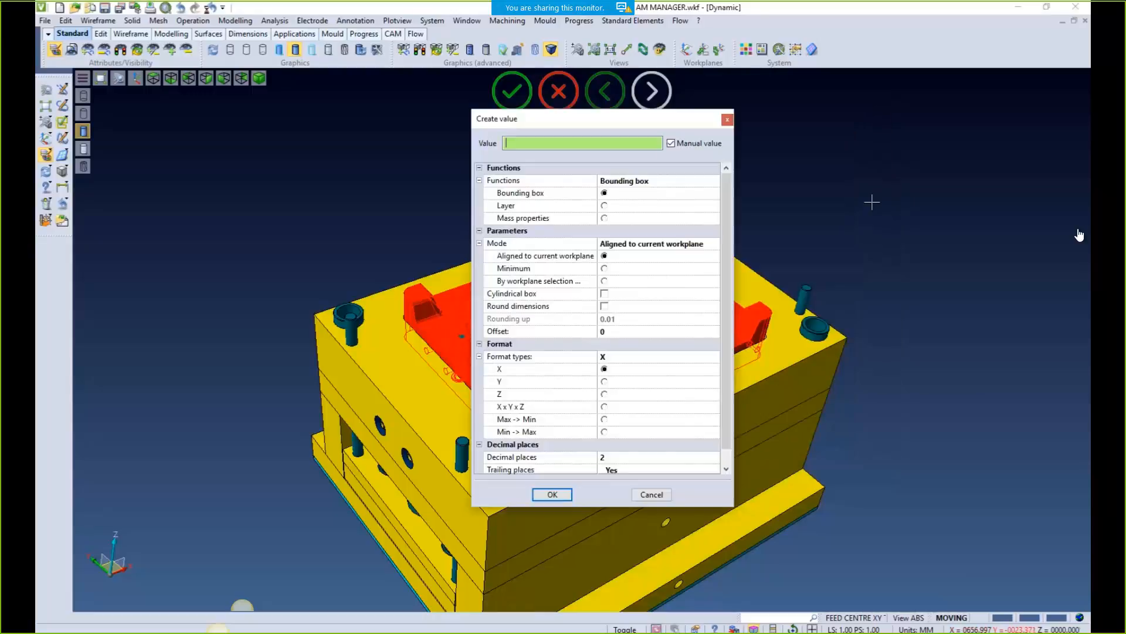
{"action": "left_click", "coordinate": [677, 144]}
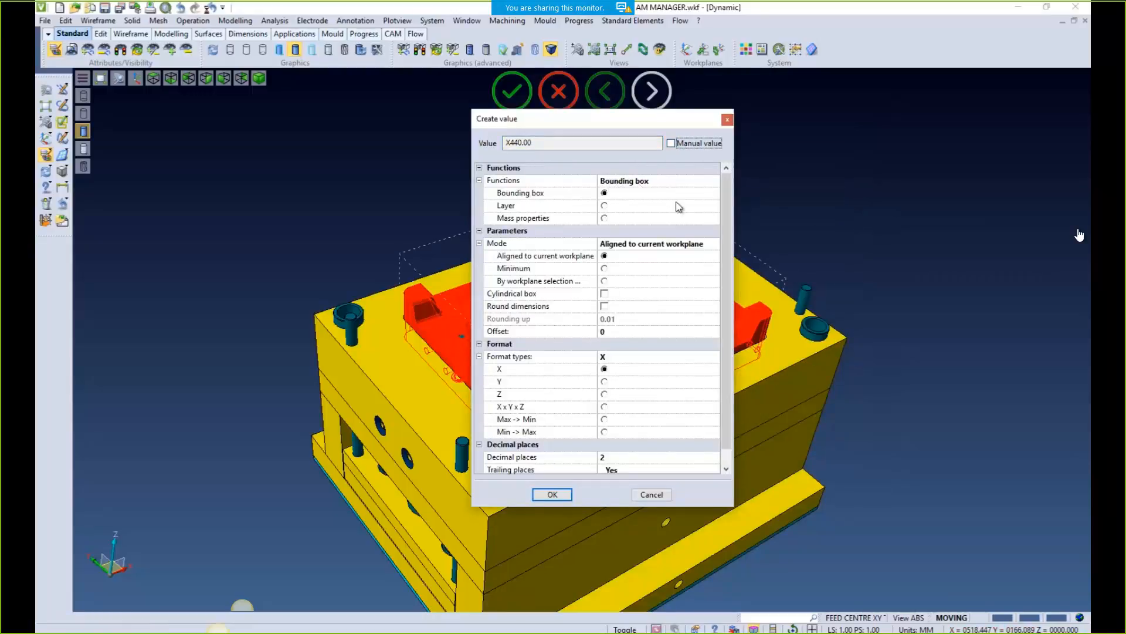
{"action": "left_click", "coordinate": [604, 407]}
{"action": "left_click", "coordinate": [552, 495]}
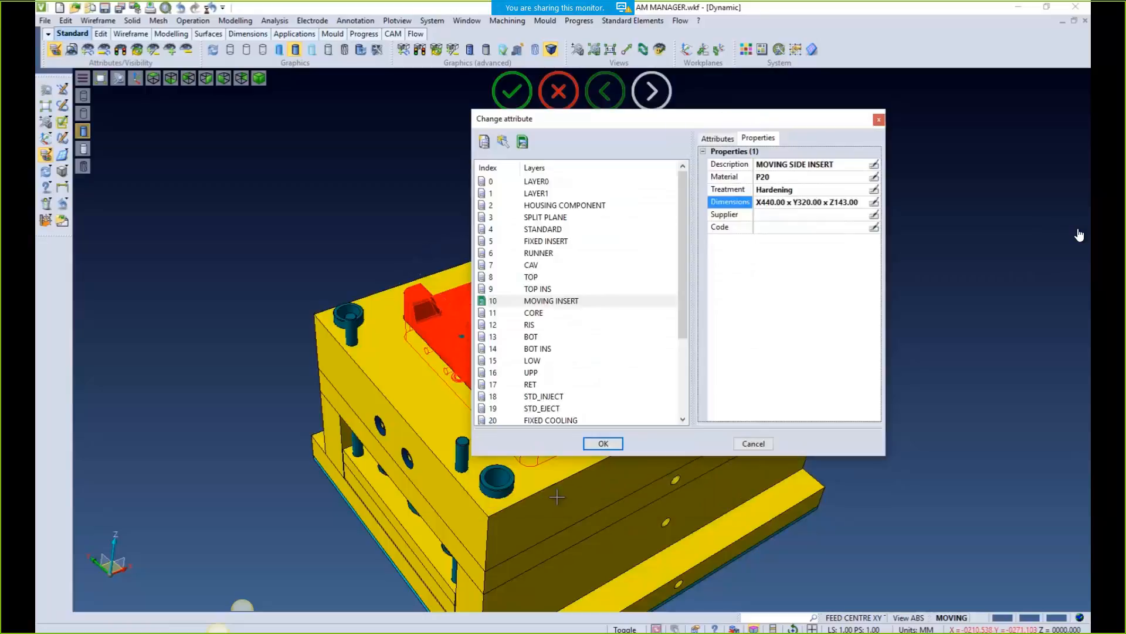
Leave supplier and code blank and apply the insert's new properties
{"action": "left_click", "coordinate": [770, 216]}
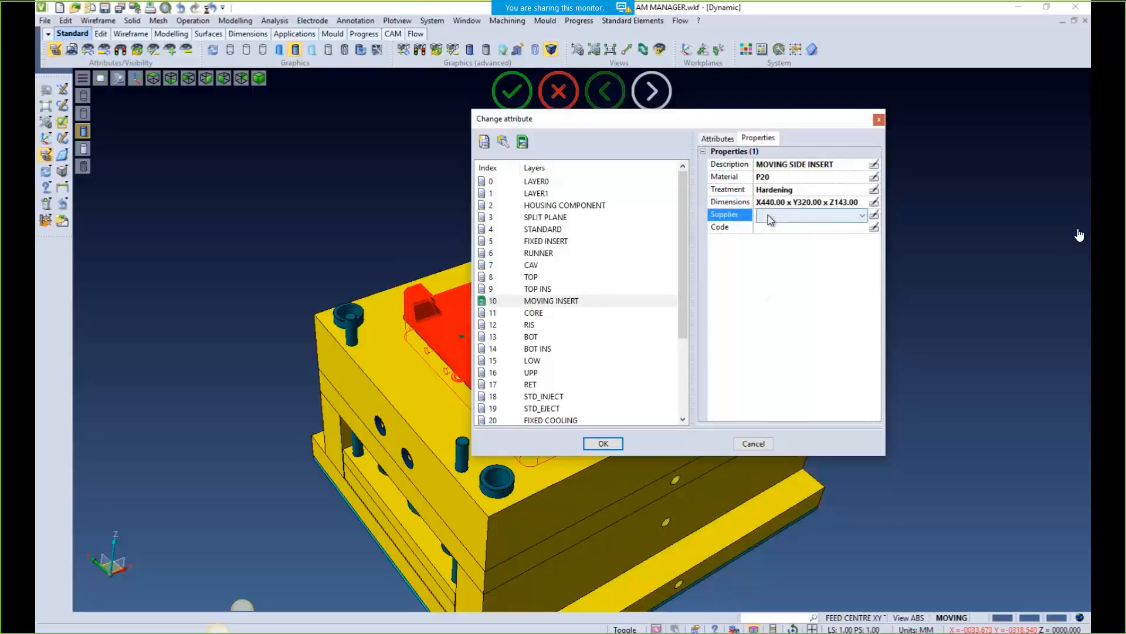
{"action": "left_click", "coordinate": [770, 216]}
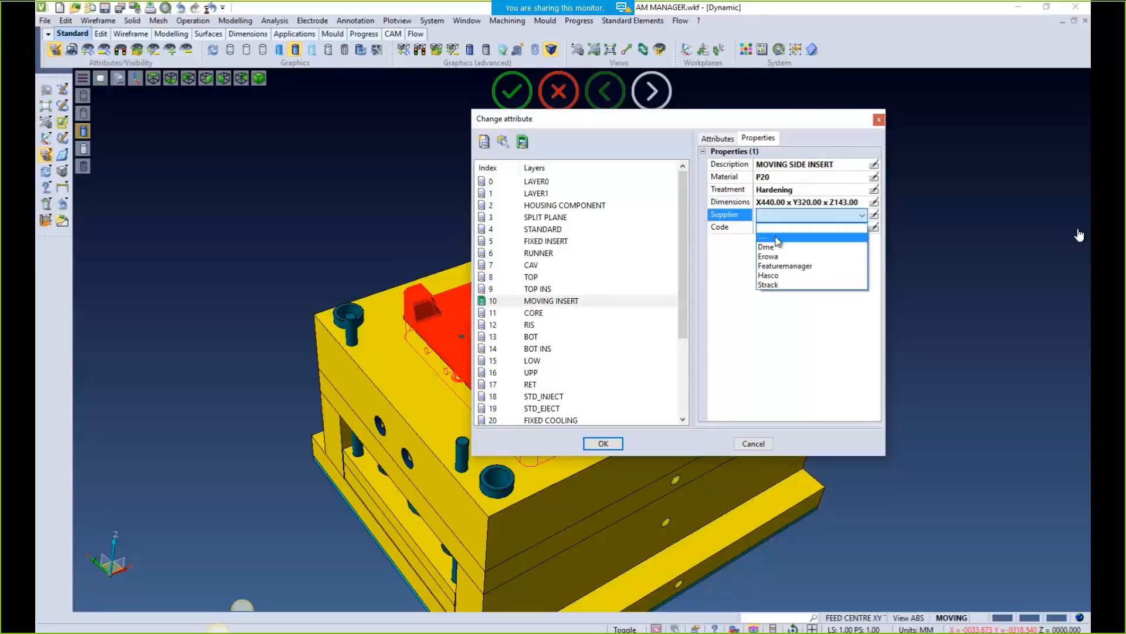
{"action": "left_click", "coordinate": [778, 237]}
{"action": "left_click", "coordinate": [769, 229]}
{"action": "left_click", "coordinate": [769, 229]}
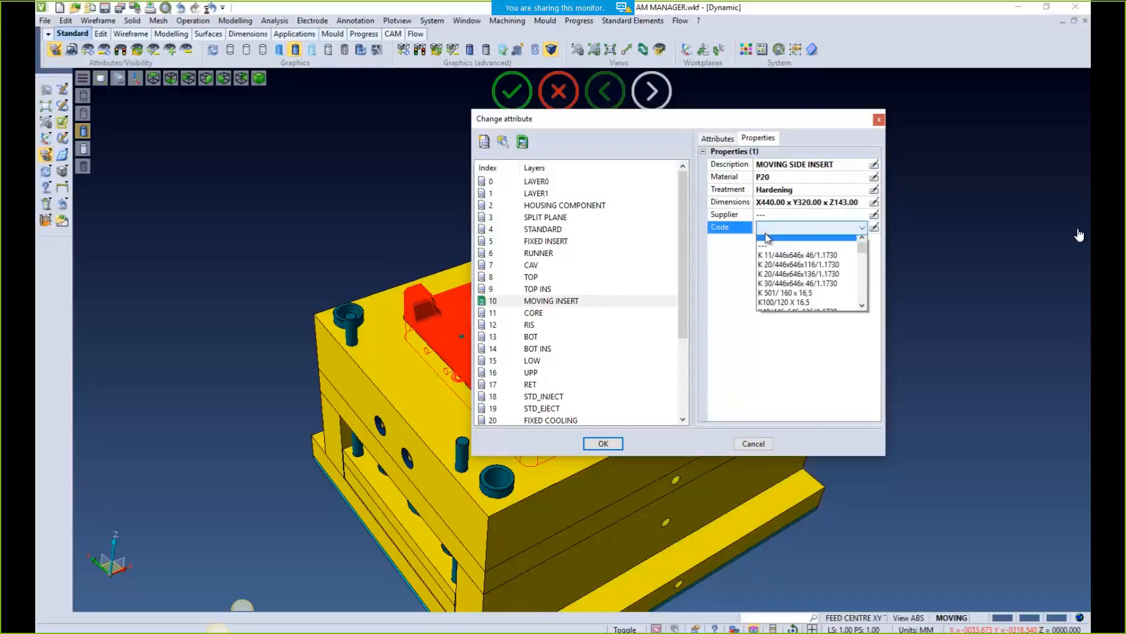
{"action": "left_click", "coordinate": [770, 250]}
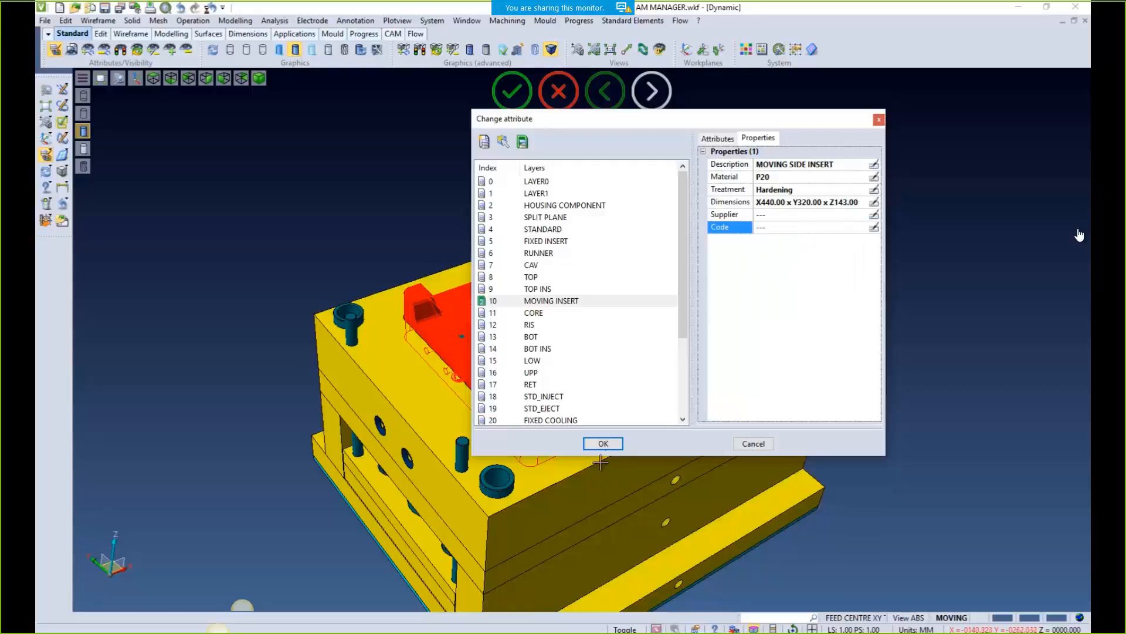
{"action": "left_click", "coordinate": [603, 444]}
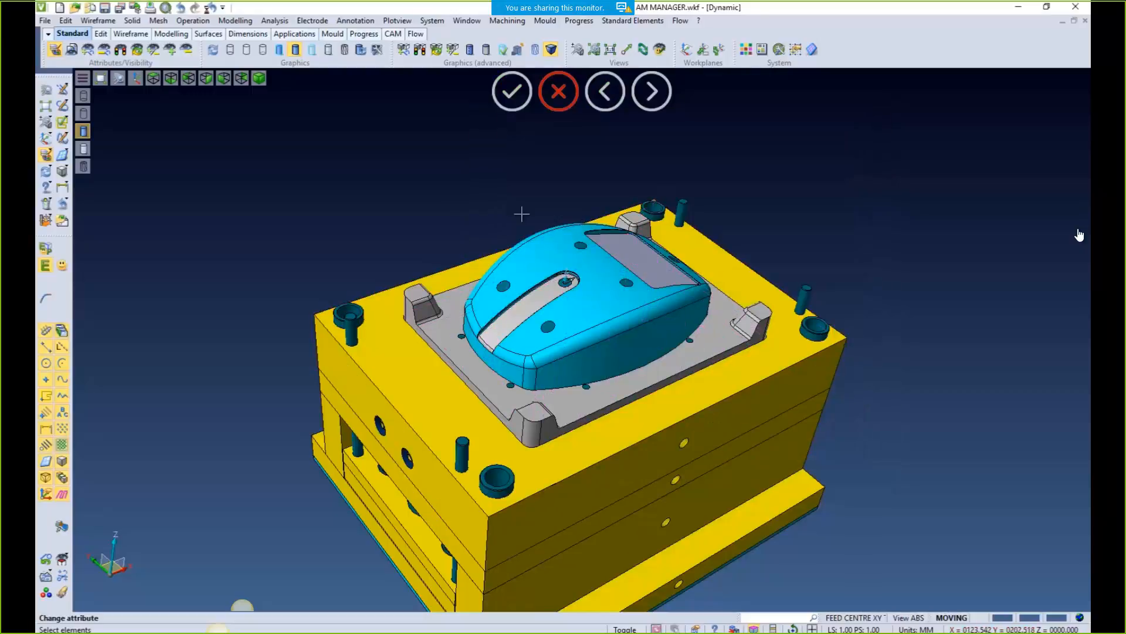
{"action": "left_click", "coordinate": [355, 20]}
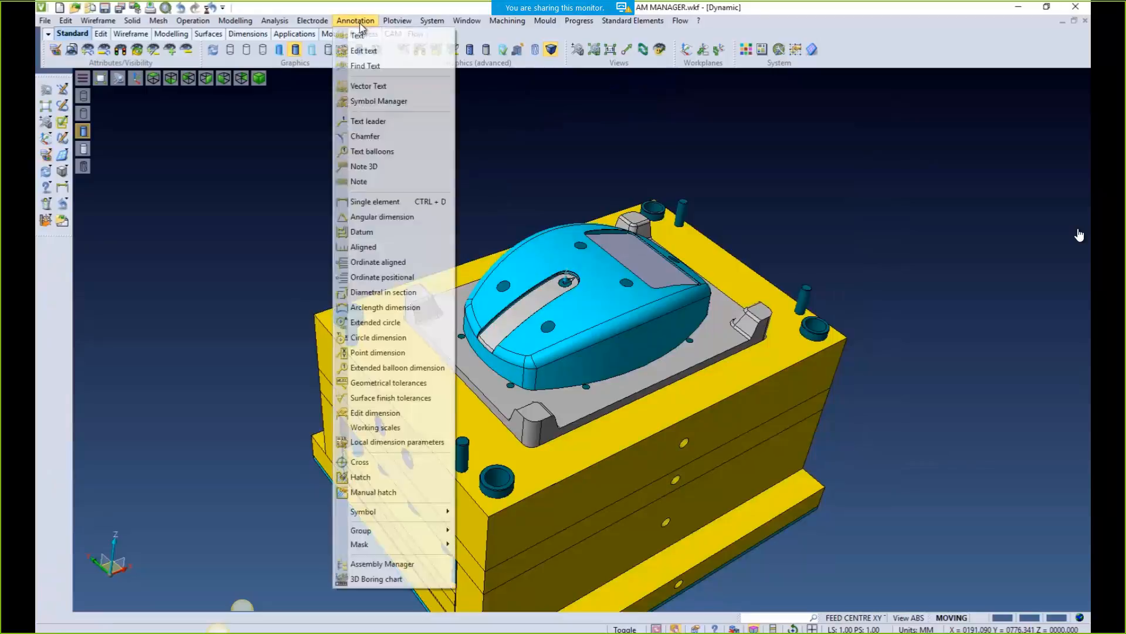
{"action": "left_click", "coordinate": [377, 564]}
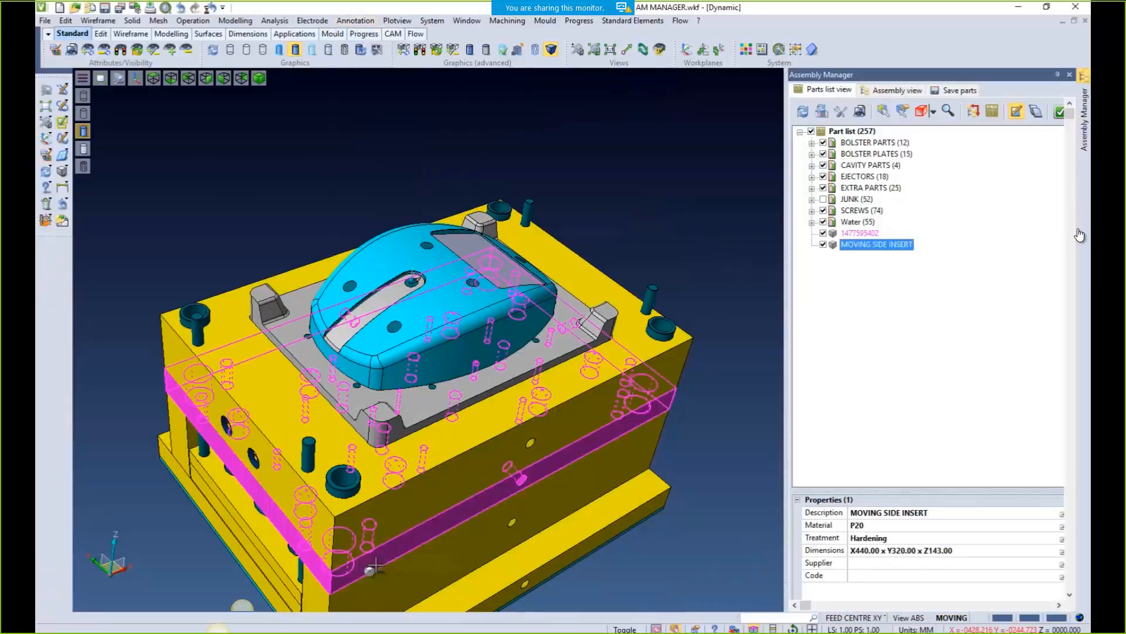
{"action": "left_click", "coordinate": [852, 246]}
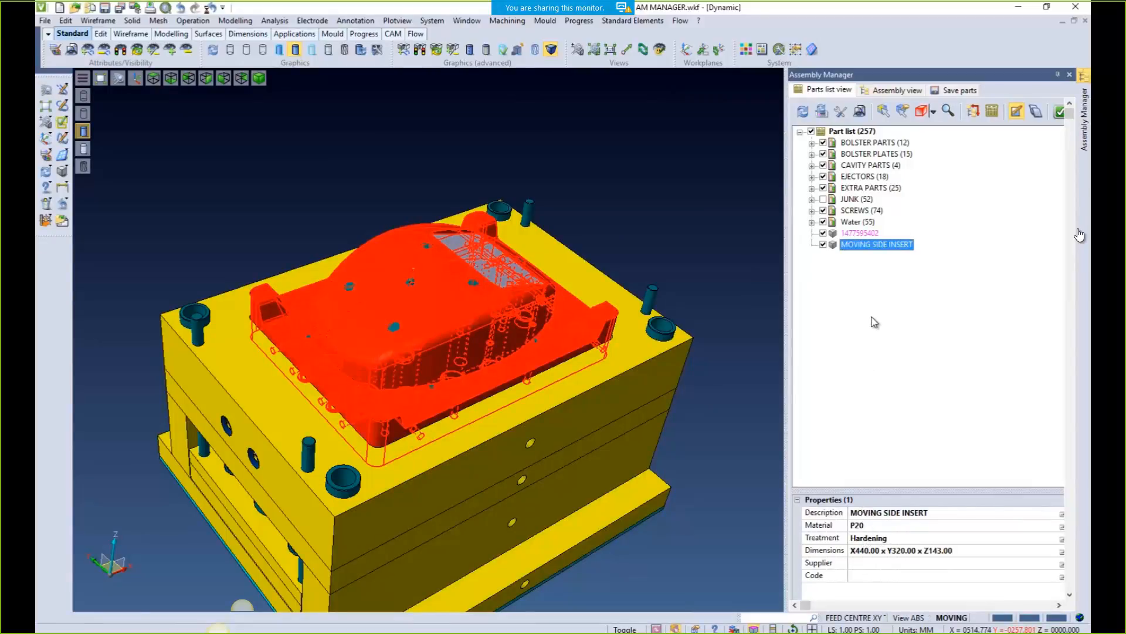
{"action": "left_click", "coordinate": [852, 233]}
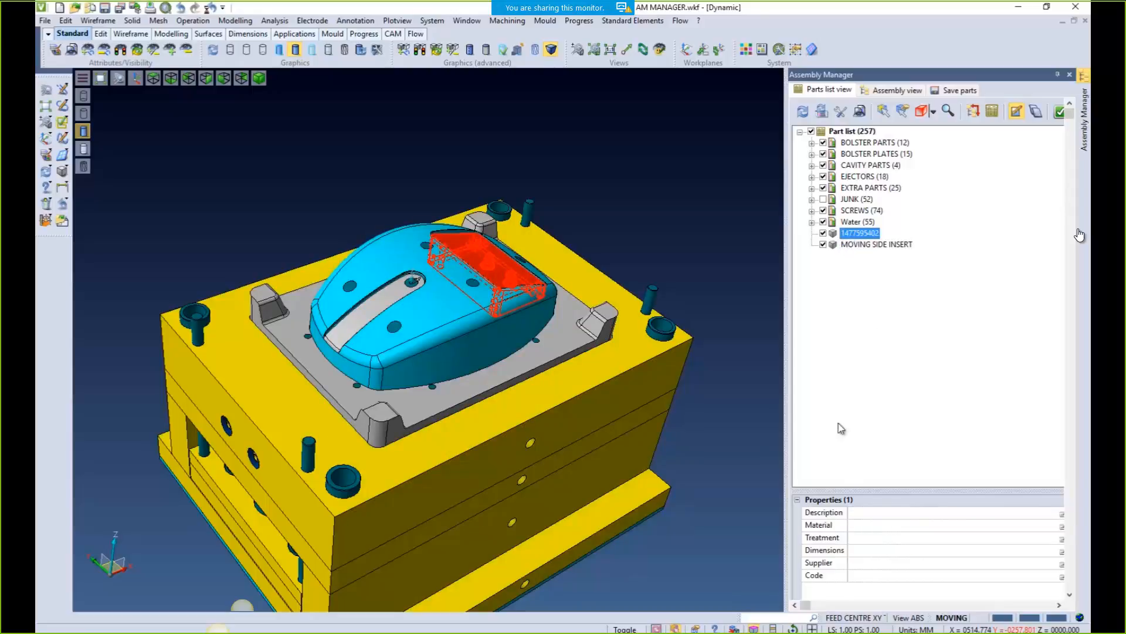
{"action": "left_click", "coordinate": [1062, 515]}
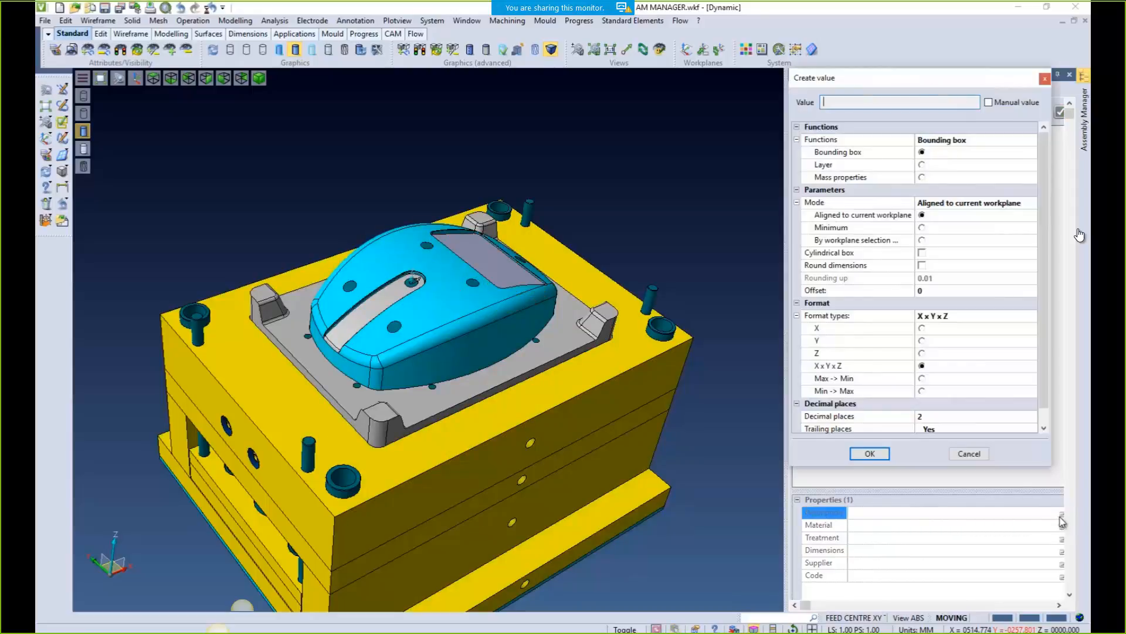
{"action": "left_click", "coordinate": [989, 102]}
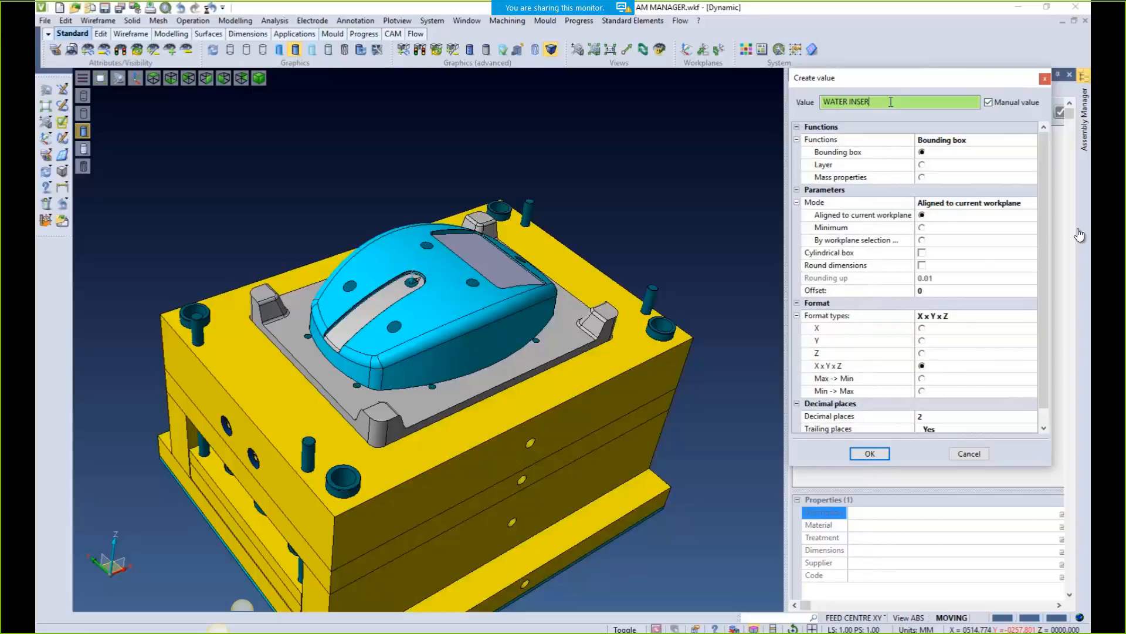
{"action": "left_click", "coordinate": [875, 453]}
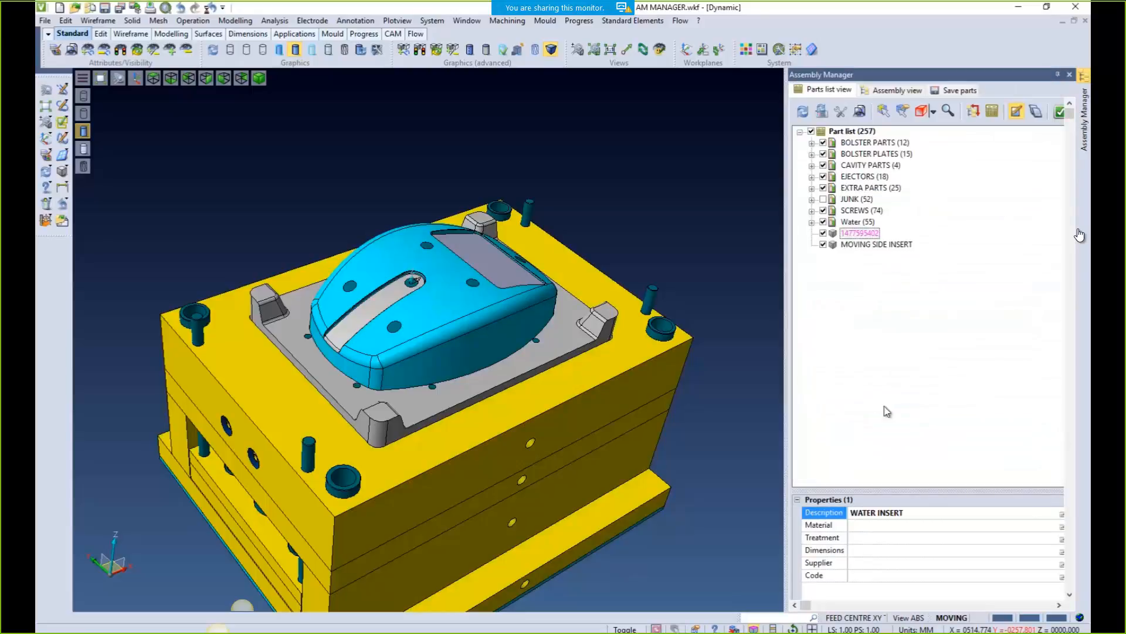
{"action": "left_click", "coordinate": [1059, 113]}
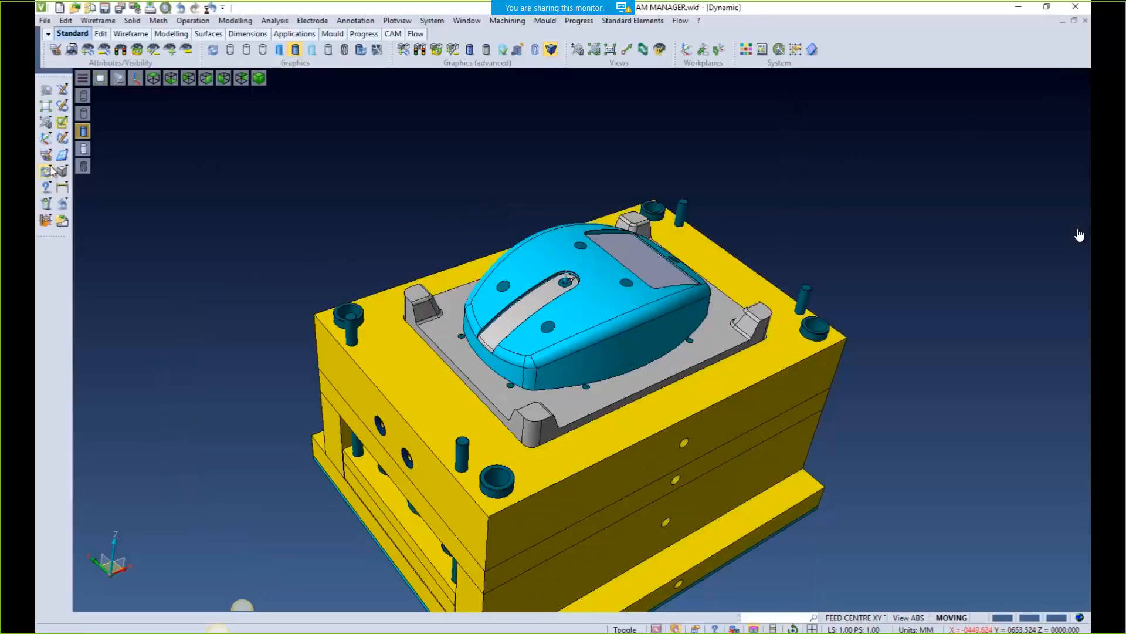
Pick the water insert in the model and view its properties
{"action": "left_click", "coordinate": [46, 154]}
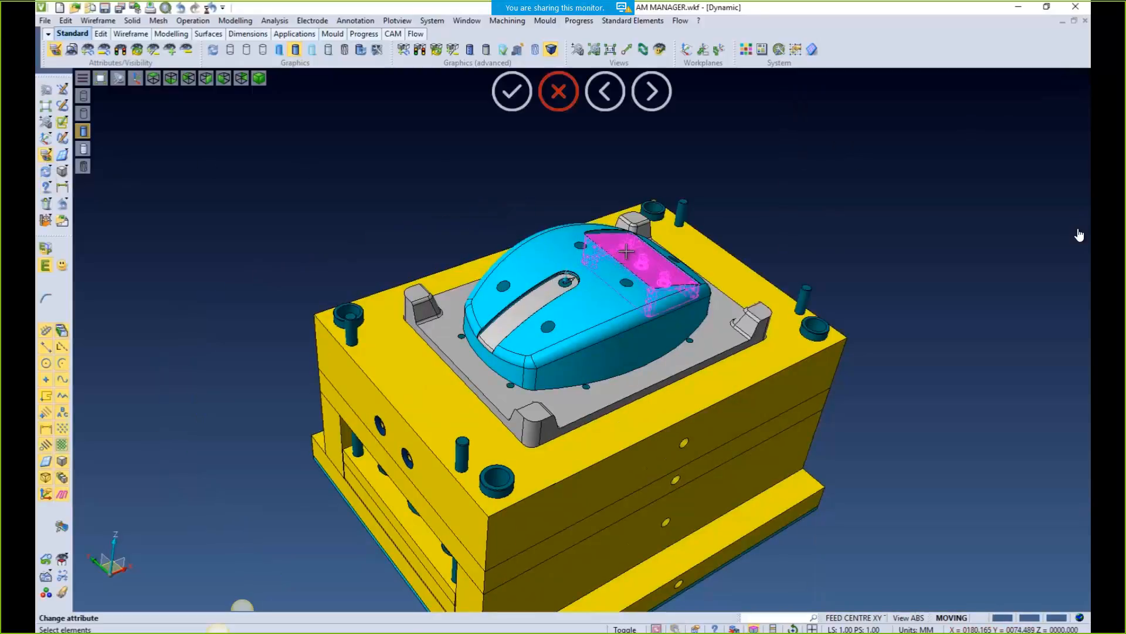
{"action": "left_click", "coordinate": [626, 251]}
{"action": "left_click", "coordinate": [748, 139]}
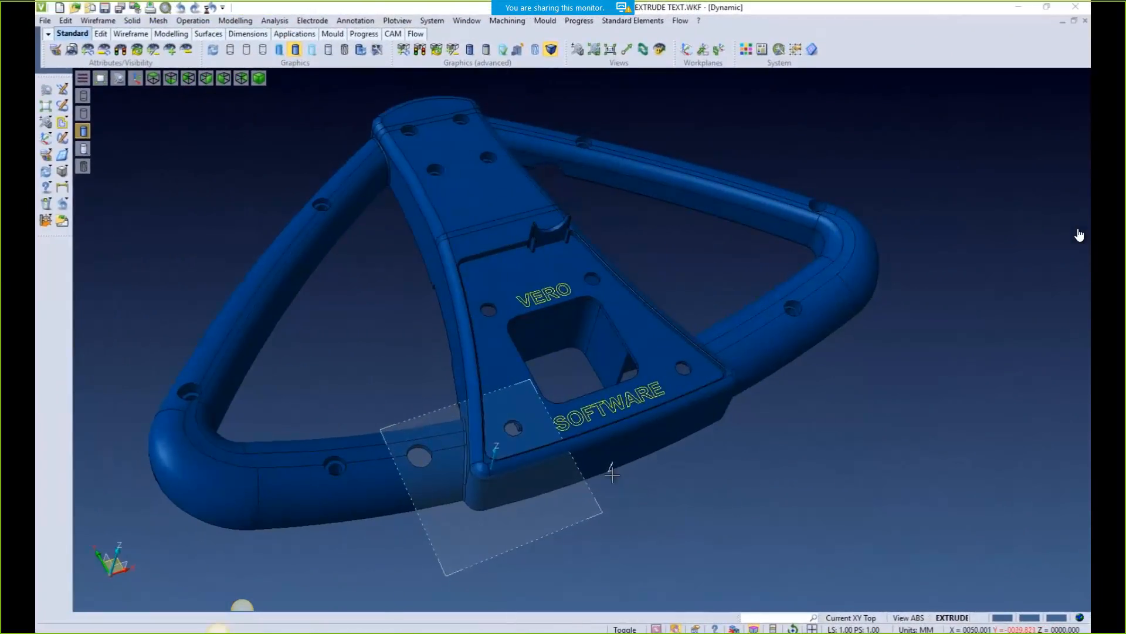
Extrude the VERO and SOFTWARE outlines a distance of 2 as solid bodies
{"action": "scroll", "coordinate": [635, 435], "scroll_direction": "up", "scroll_amount": 5}
{"action": "scroll", "coordinate": [635, 436], "scroll_direction": "up", "scroll_amount": 2}
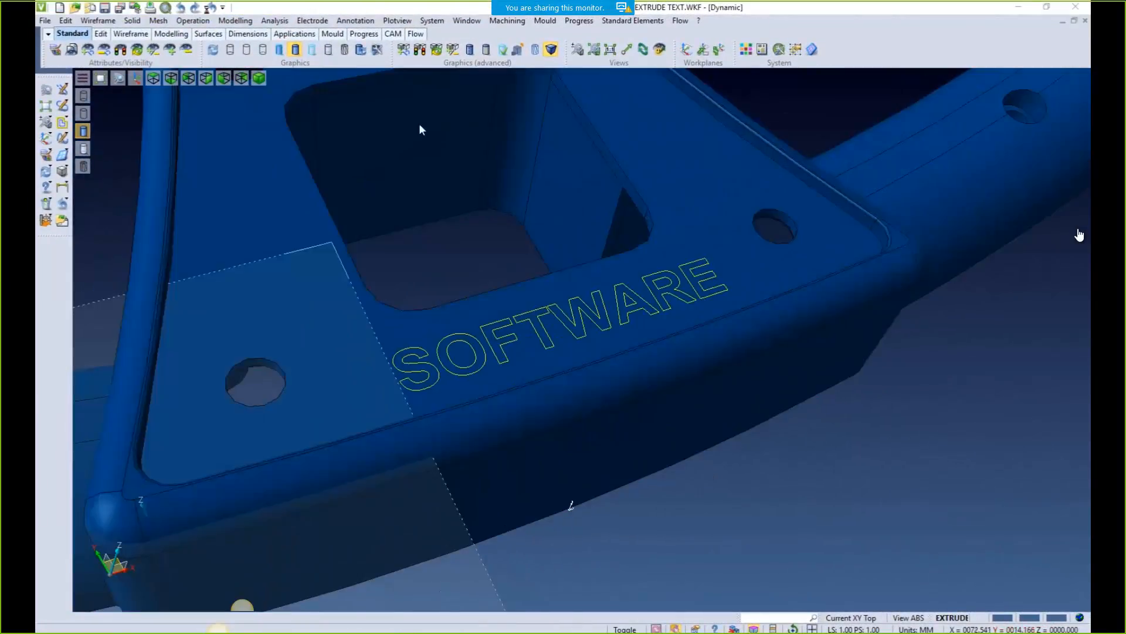
{"action": "left_click", "coordinate": [235, 21]}
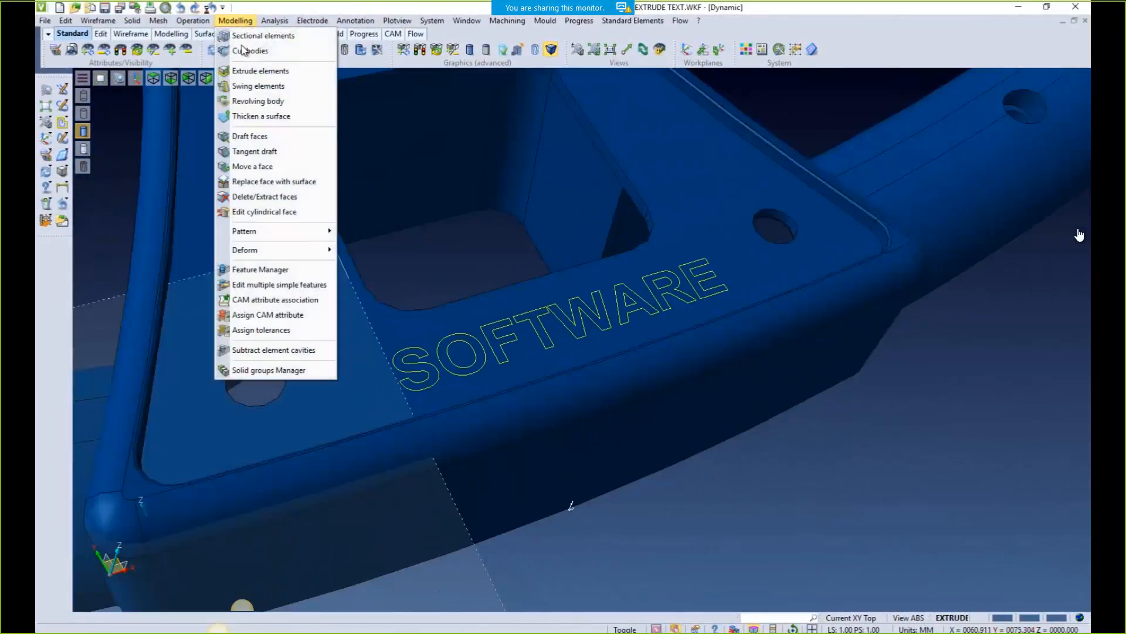
{"action": "left_click", "coordinate": [258, 71]}
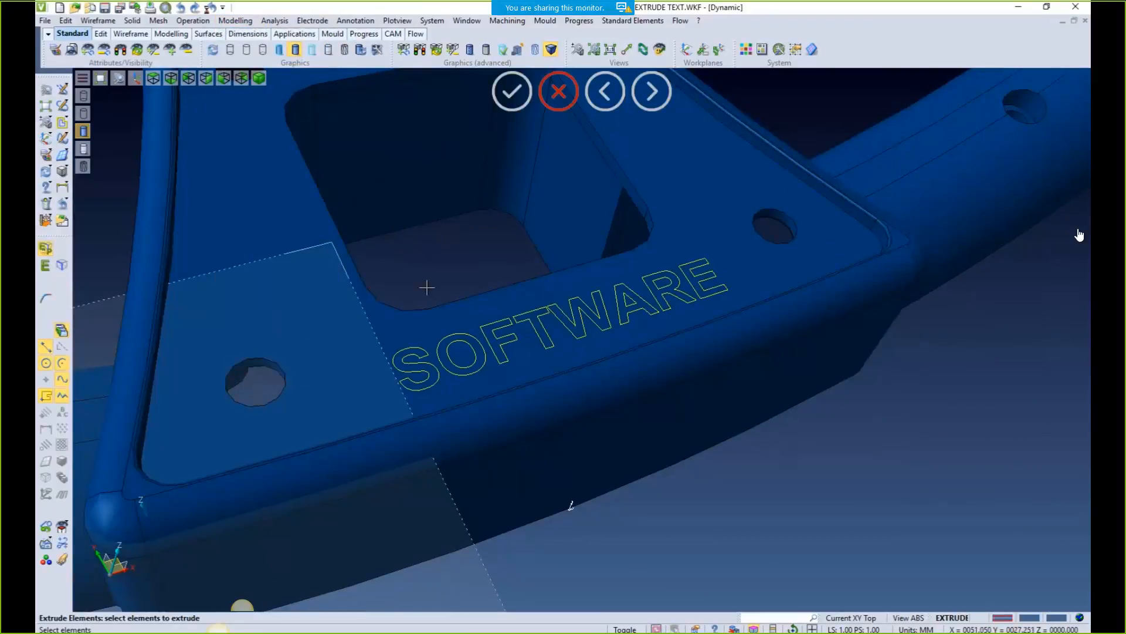
{"action": "scroll", "coordinate": [427, 287], "scroll_direction": "down", "scroll_amount": 2}
{"action": "left_click_drag", "start_coordinate": [329, 111], "coordinate": [648, 380]}
{"action": "middle_click", "coordinate": [650, 382]}
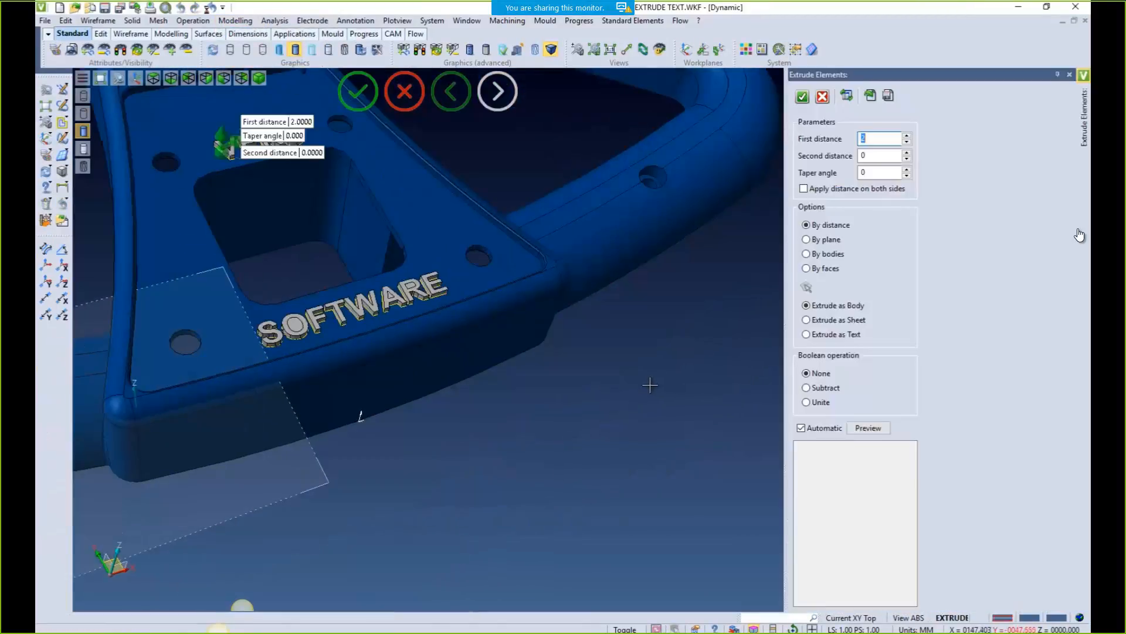
{"action": "scroll", "coordinate": [538, 427], "scroll_direction": "up", "scroll_amount": 1}
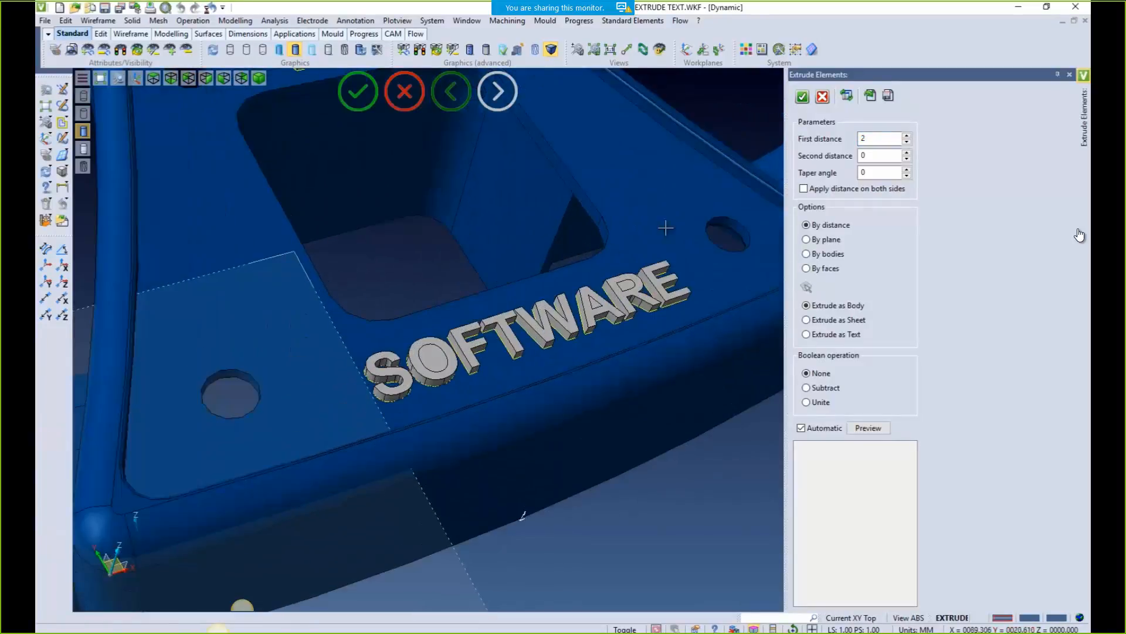
{"action": "scroll", "coordinate": [664, 227], "scroll_direction": "up", "scroll_amount": 2}
{"action": "left_click", "coordinate": [802, 96]}
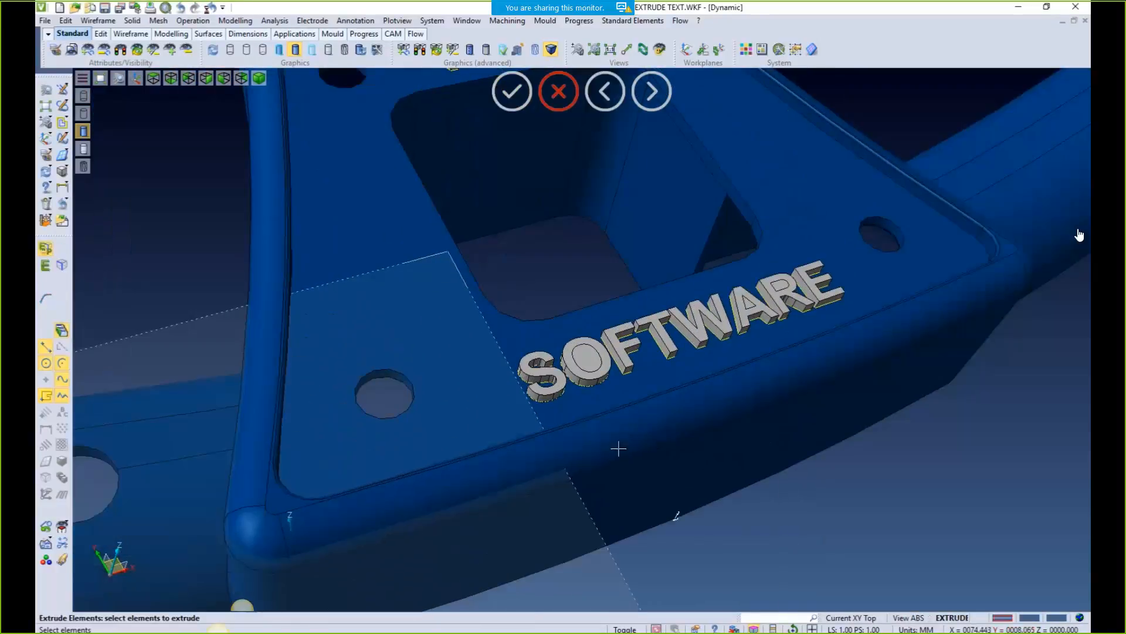
{"action": "scroll", "coordinate": [634, 417], "scroll_direction": "up", "scroll_amount": 2}
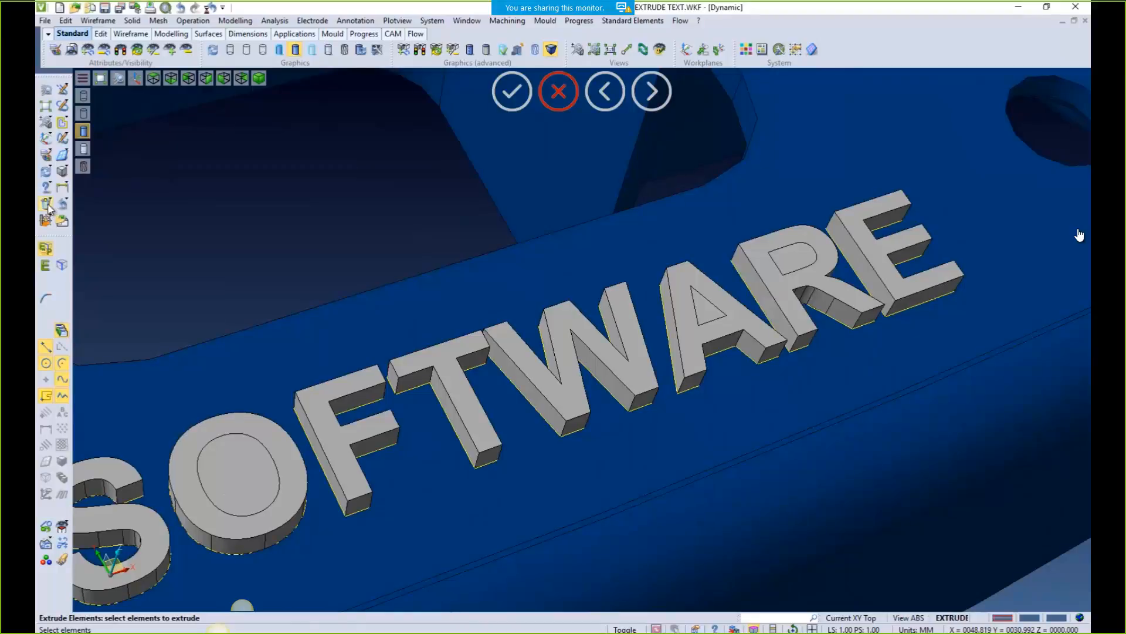
Abandon an erase and recentre the view on the SOFT letters
{"action": "left_click", "coordinate": [47, 205]}
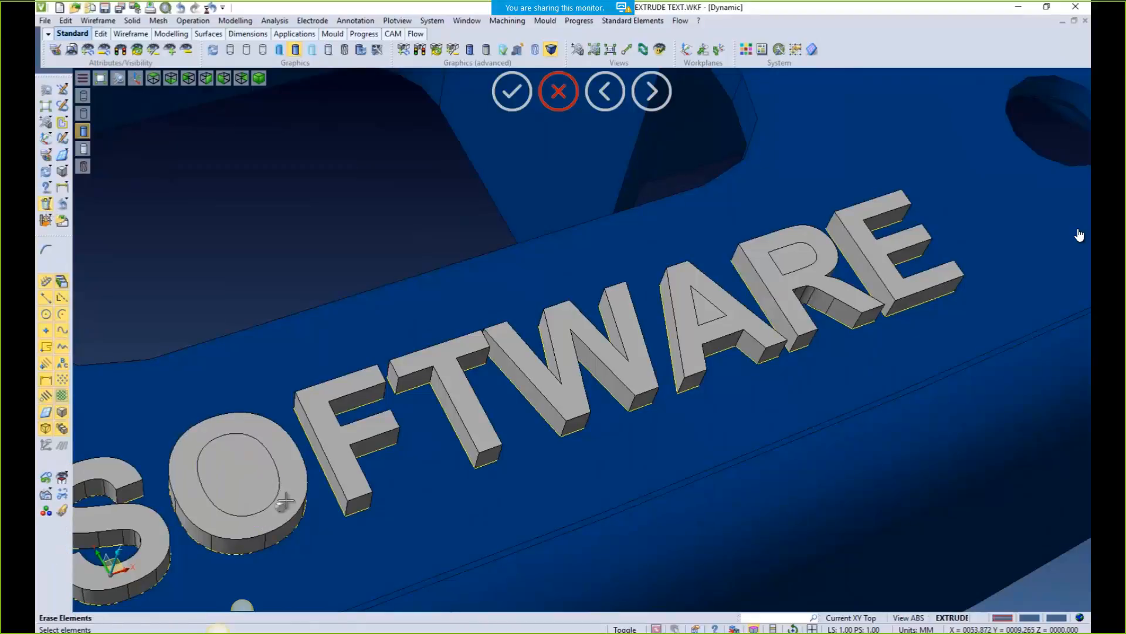
{"action": "key", "text": "Escape"}
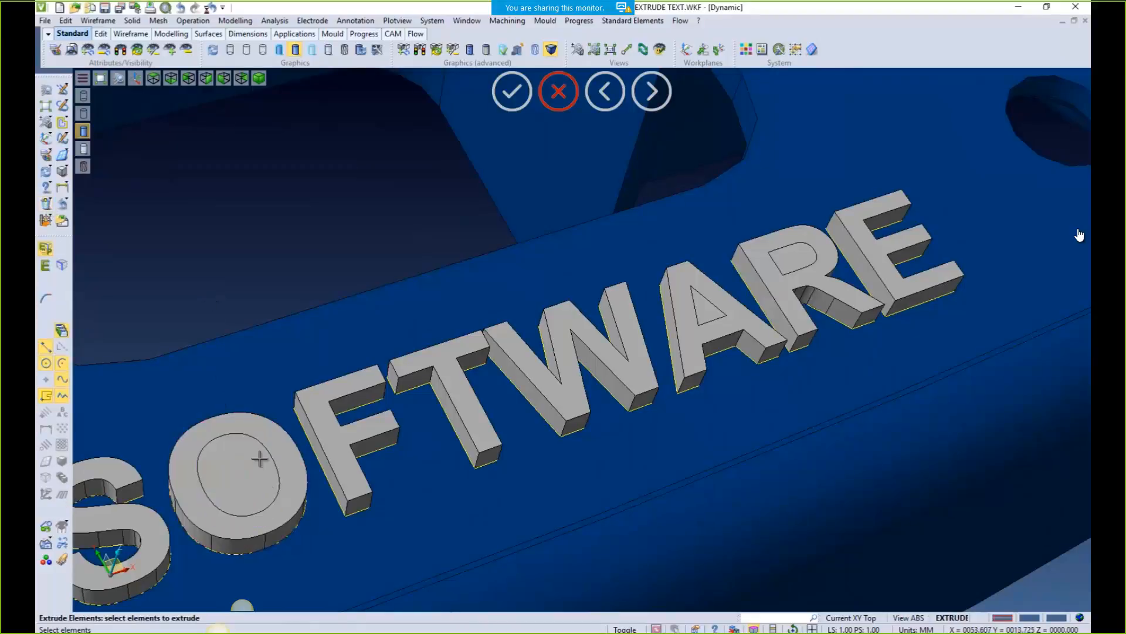
{"action": "middle_click_drag", "start_coordinate": [260, 459], "coordinate": [410, 372]}
{"action": "left_click", "coordinate": [235, 20]}
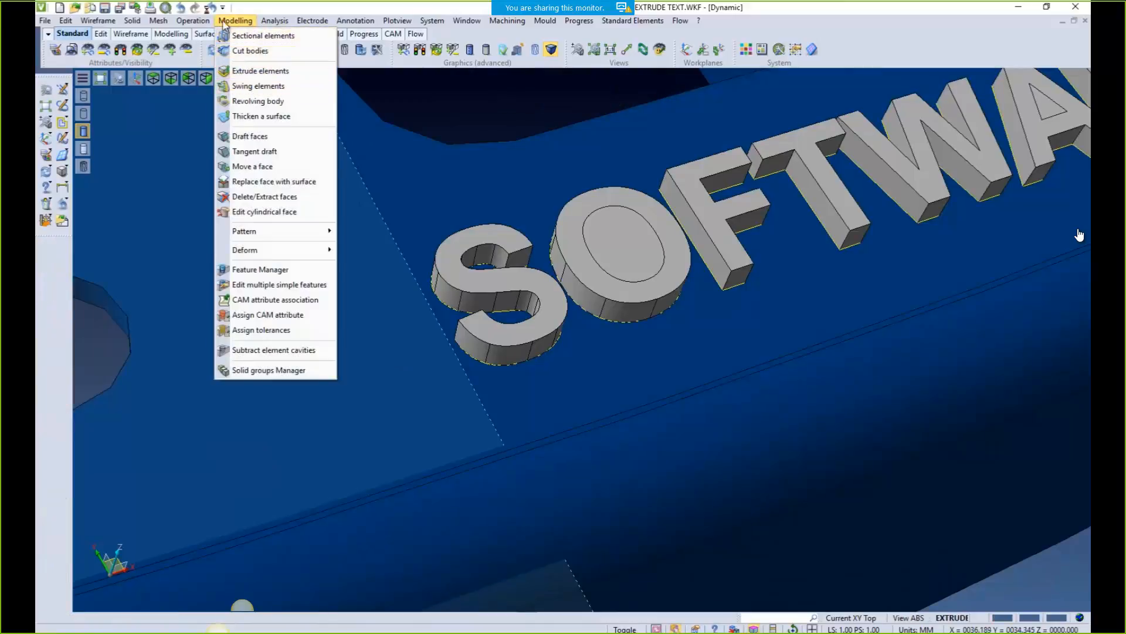
Subtract the inner disc from the O and the triangle from the A, then remove the extruded letters
{"action": "mouse_move", "coordinate": [192, 21]}
{"action": "left_click", "coordinate": [202, 67]}
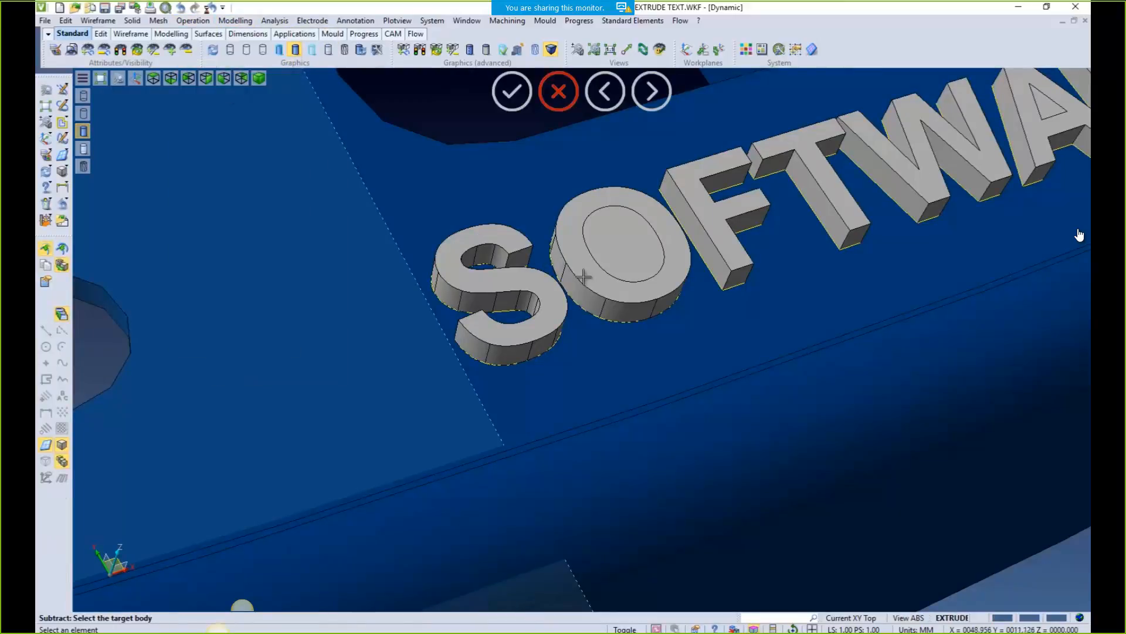
{"action": "left_click", "coordinate": [584, 275]}
{"action": "left_click", "coordinate": [611, 254]}
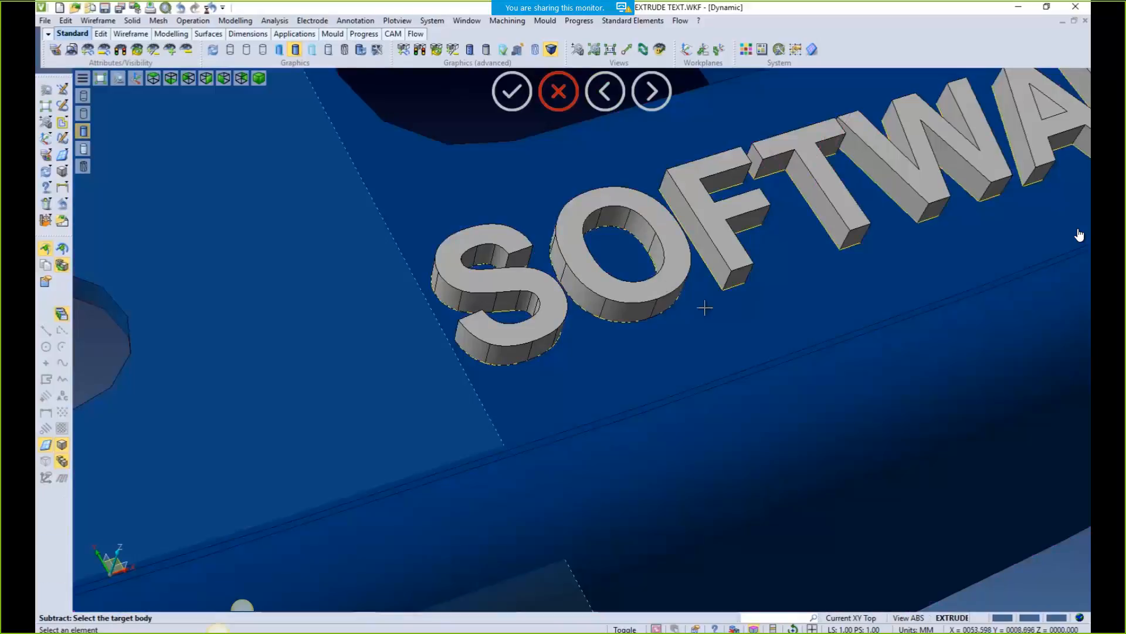
{"action": "middle_click_drag", "start_coordinate": [705, 307], "coordinate": [586, 395]}
{"action": "left_click", "coordinate": [714, 258]}
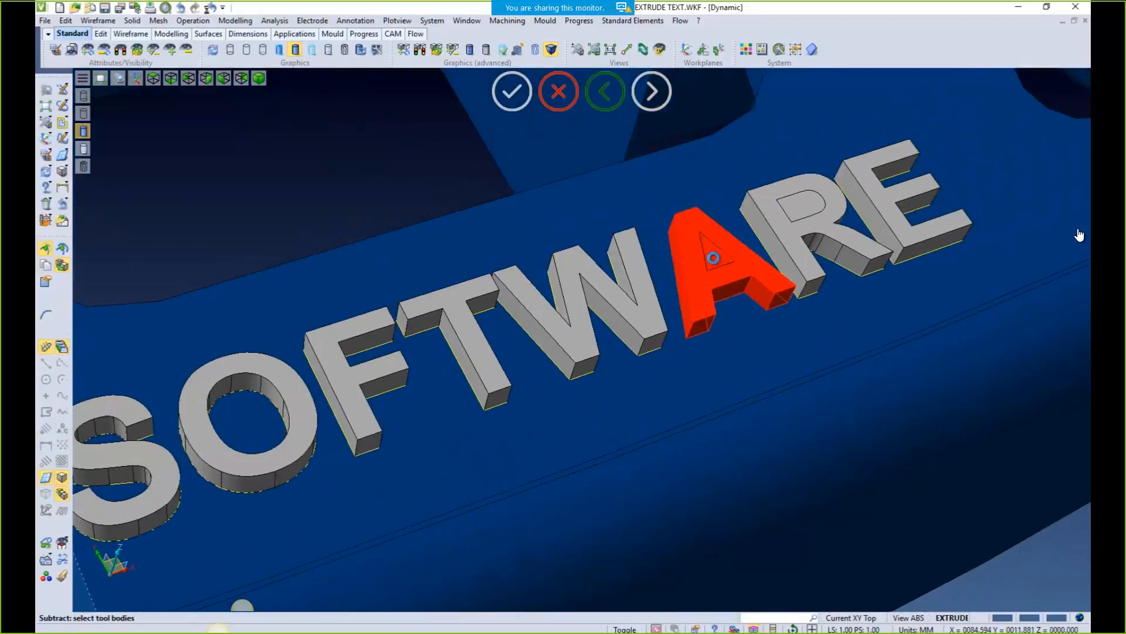
{"action": "left_click", "coordinate": [713, 253]}
{"action": "scroll", "coordinate": [712, 333], "scroll_direction": "down", "scroll_amount": 5}
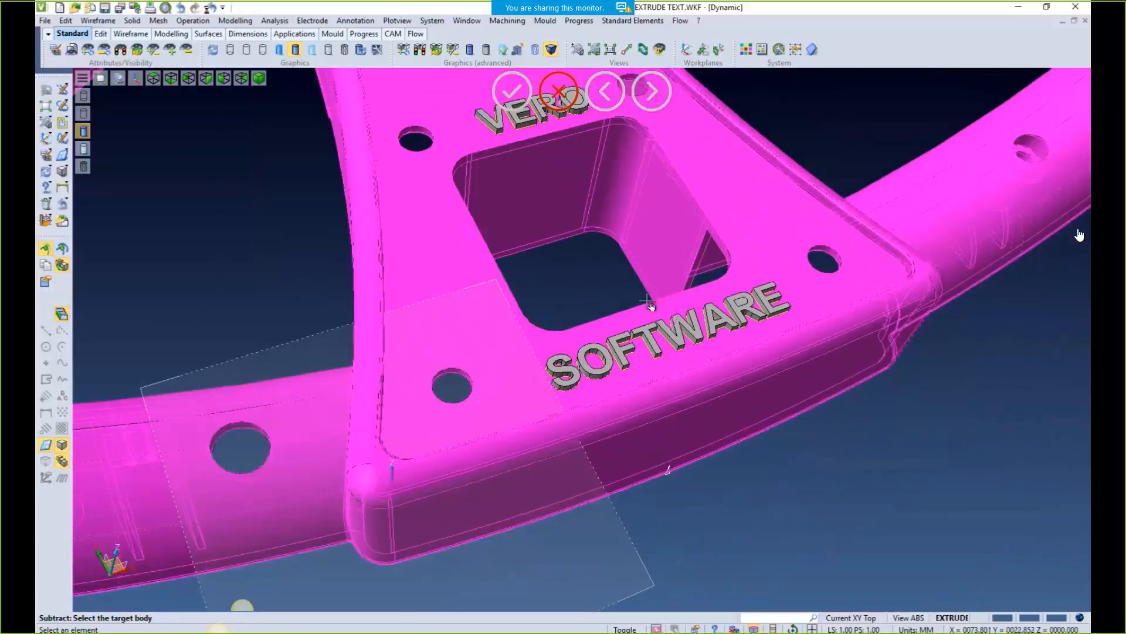
{"action": "middle_click_drag", "start_coordinate": [647, 302], "coordinate": [594, 436]}
{"action": "key", "text": "Escape"}
{"action": "left_click", "coordinate": [62, 205]}
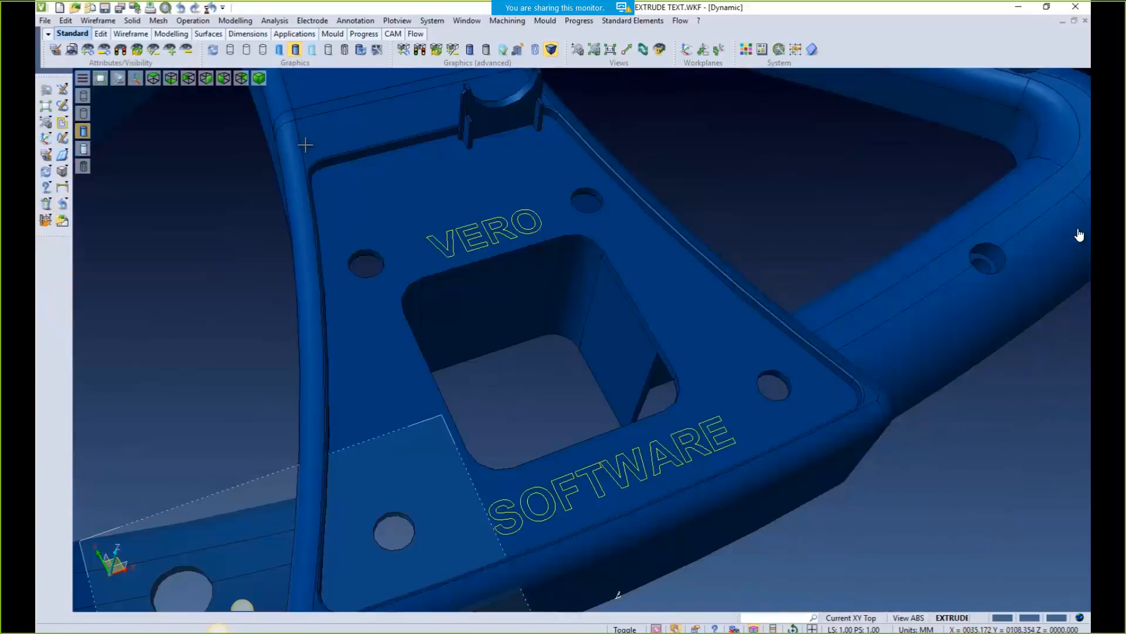
{"action": "left_click", "coordinate": [235, 21]}
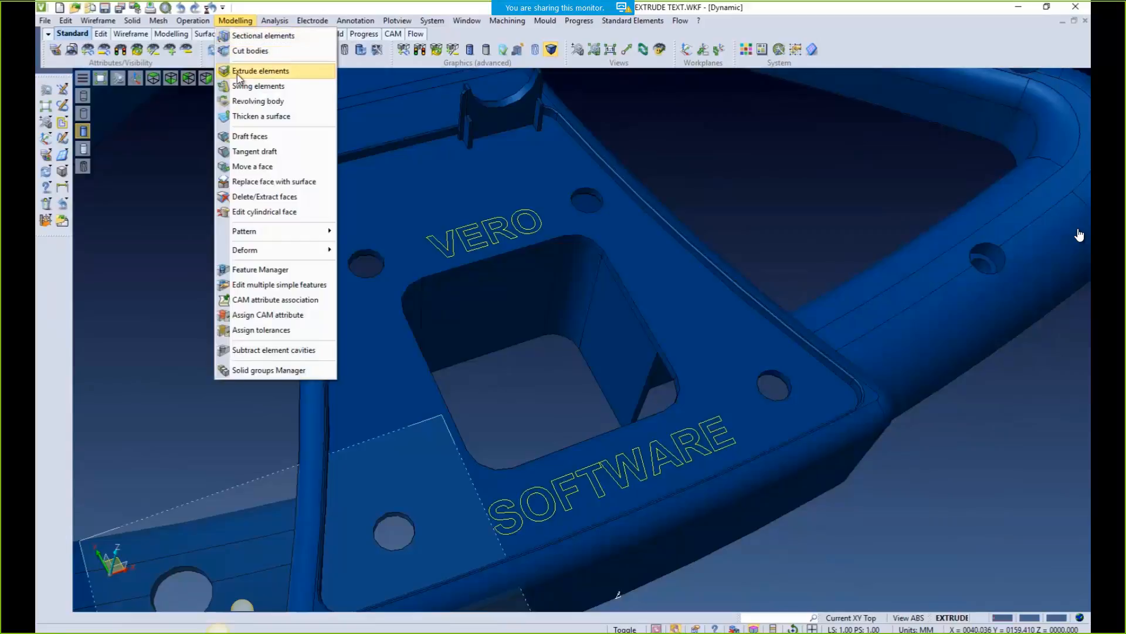
{"action": "left_click", "coordinate": [238, 73]}
{"action": "left_click_drag", "start_coordinate": [364, 143], "coordinate": [814, 577]}
{"action": "right_click", "coordinate": [745, 220]}
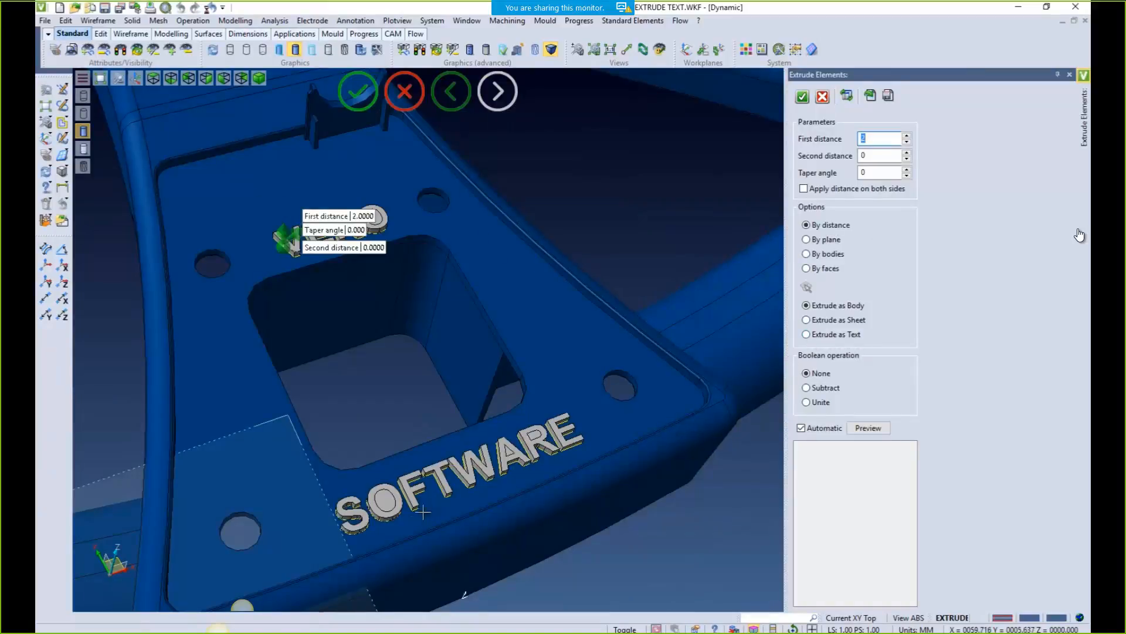
{"action": "middle_click_drag", "start_coordinate": [388, 561], "coordinate": [443, 432]}
{"action": "scroll", "coordinate": [492, 401], "scroll_direction": "up", "scroll_amount": 4}
{"action": "middle_click_drag", "start_coordinate": [552, 241], "coordinate": [353, 386]}
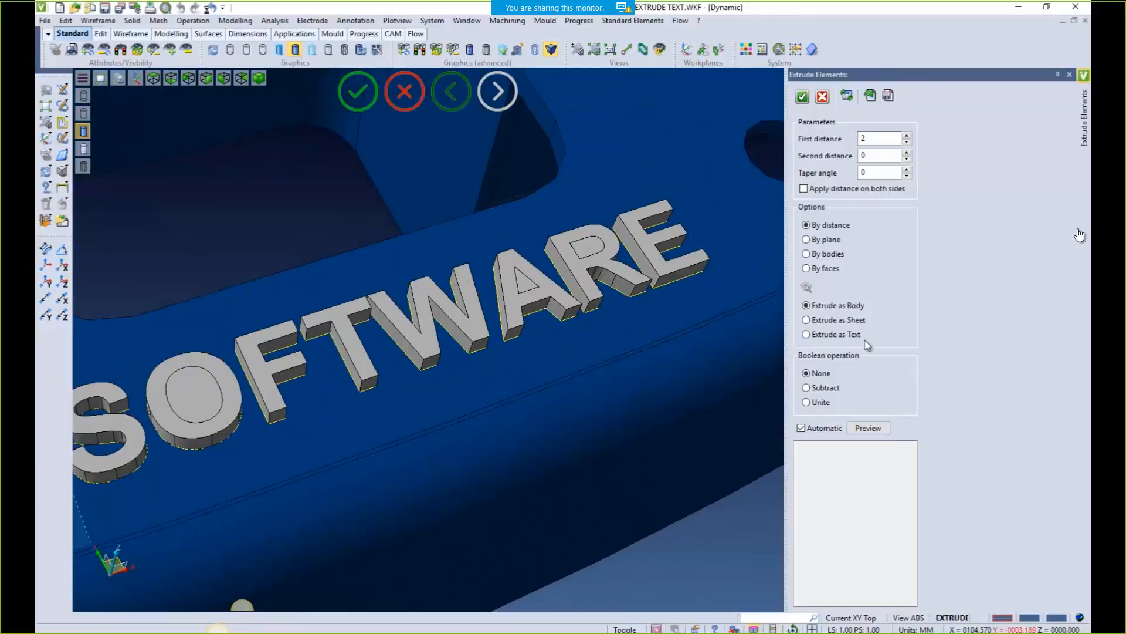
{"action": "left_click", "coordinate": [807, 335]}
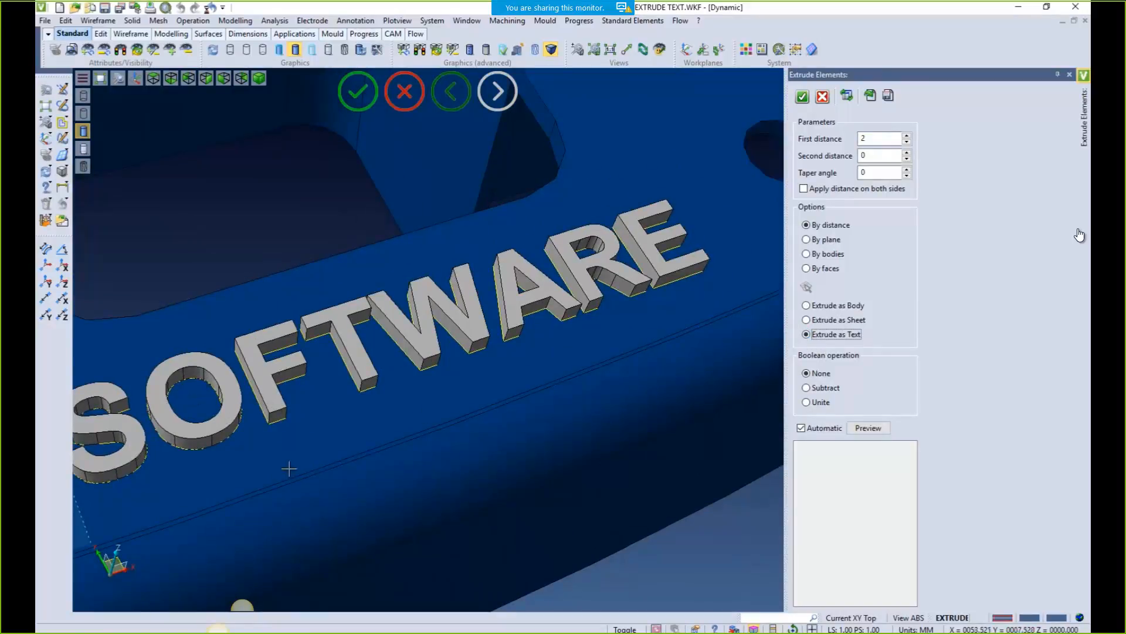
{"action": "middle_click_drag", "start_coordinate": [382, 488], "coordinate": [498, 477]}
{"action": "middle_click_drag", "start_coordinate": [583, 441], "coordinate": [539, 433]}
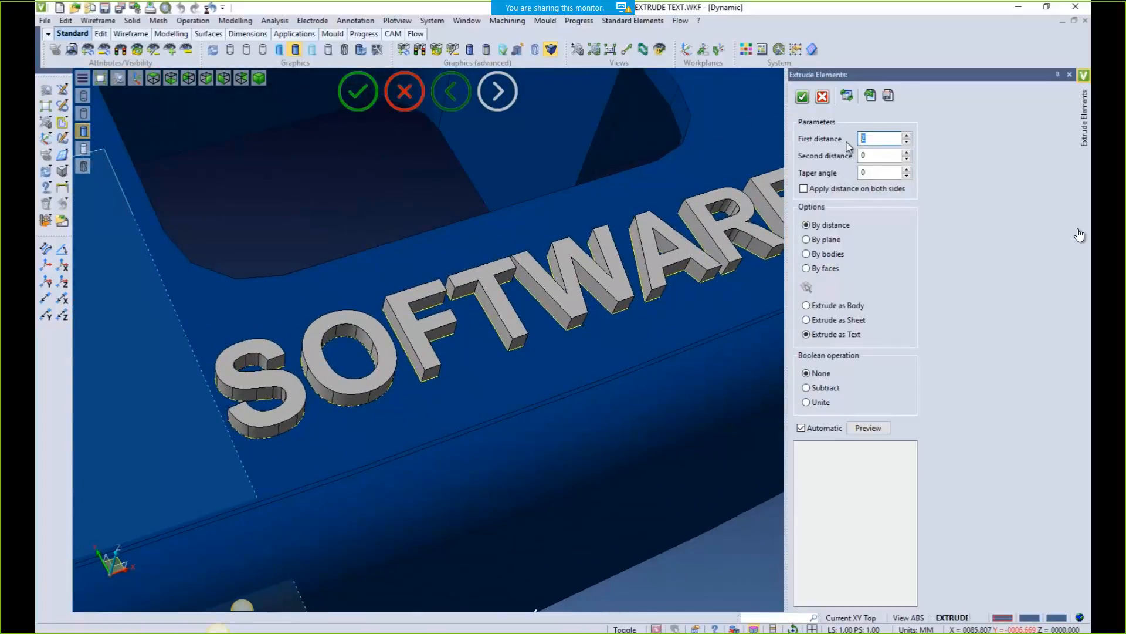
{"action": "key", "text": "Tab"}
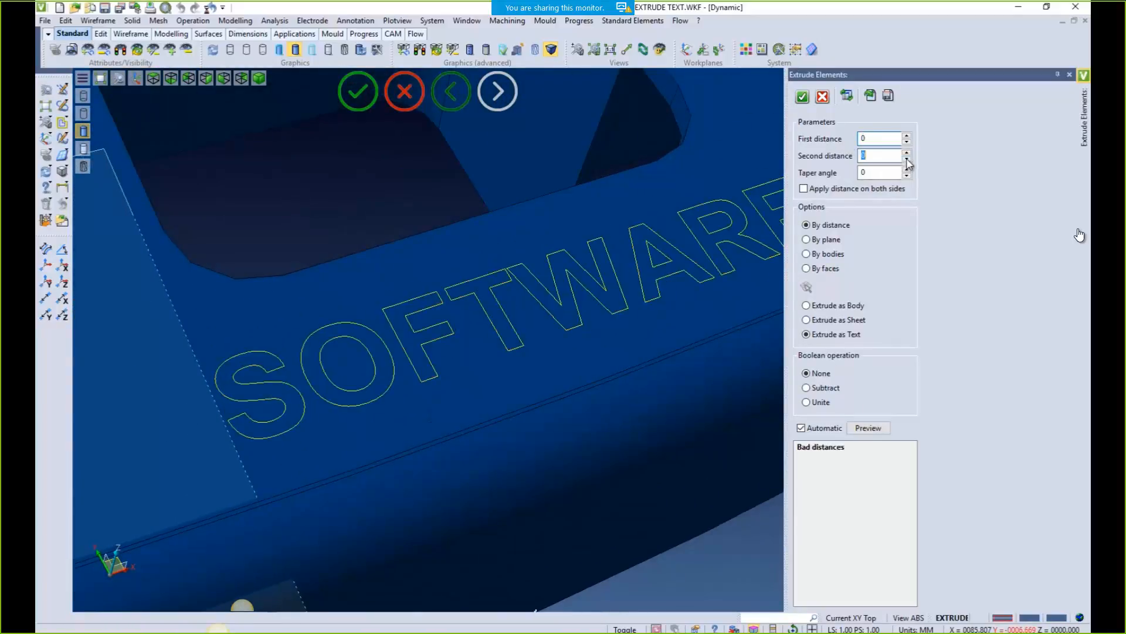
{"action": "left_click", "coordinate": [907, 152]}
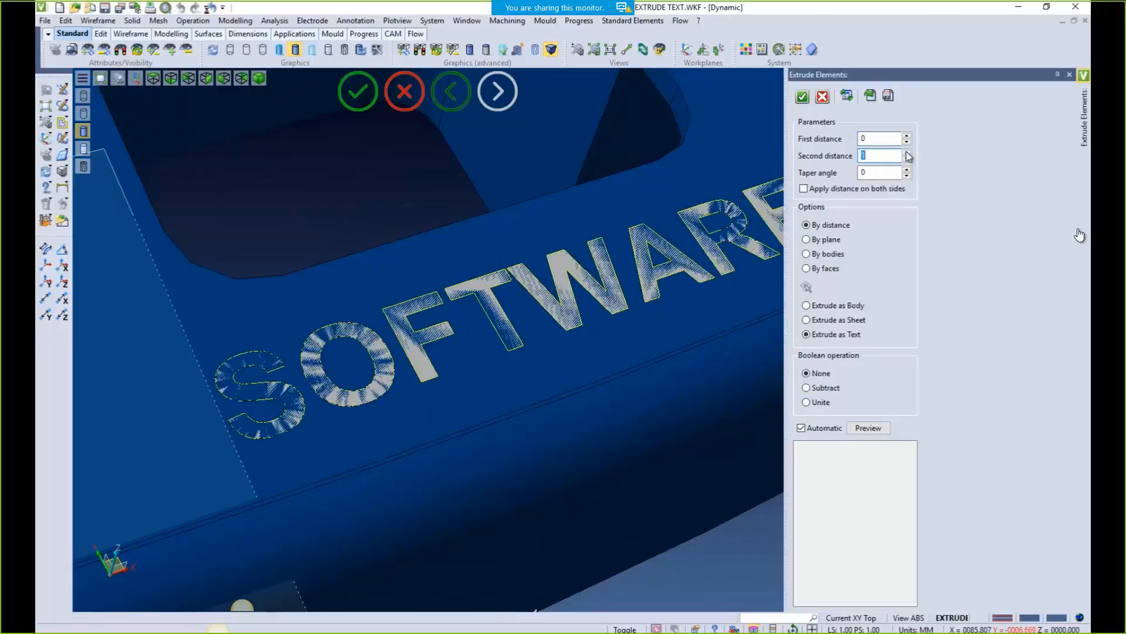
{"action": "left_click", "coordinate": [805, 388]}
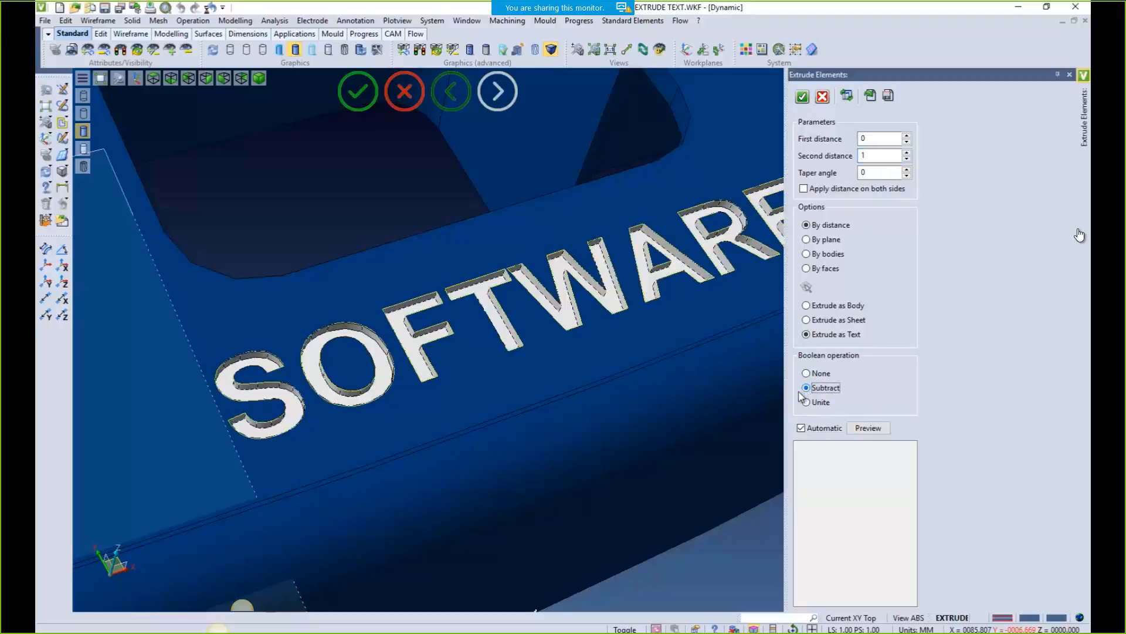
{"action": "mouse_move", "coordinate": [486, 377]}
{"action": "middle_mouse_down"}
{"action": "mouse_move", "coordinate": [500, 351]}
{"action": "mouse_move", "coordinate": [531, 357]}
{"action": "mouse_move", "coordinate": [446, 397]}
{"action": "mouse_move", "coordinate": [448, 418]}
{"action": "mouse_move", "coordinate": [505, 387]}
{"action": "middle_mouse_up"}
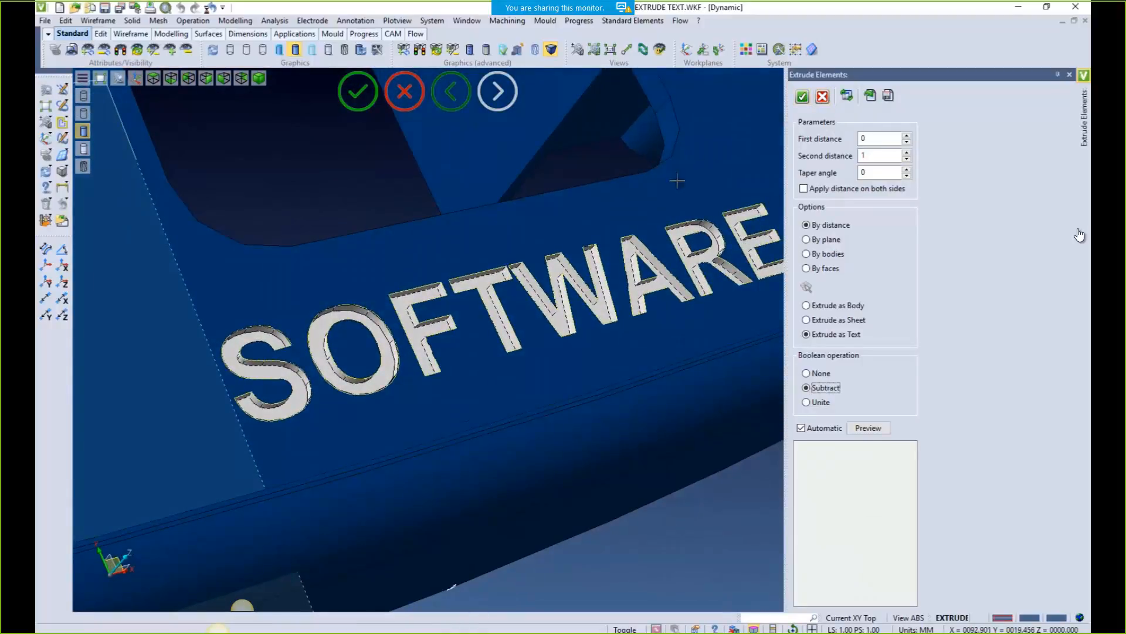
{"action": "left_click", "coordinate": [1069, 75]}
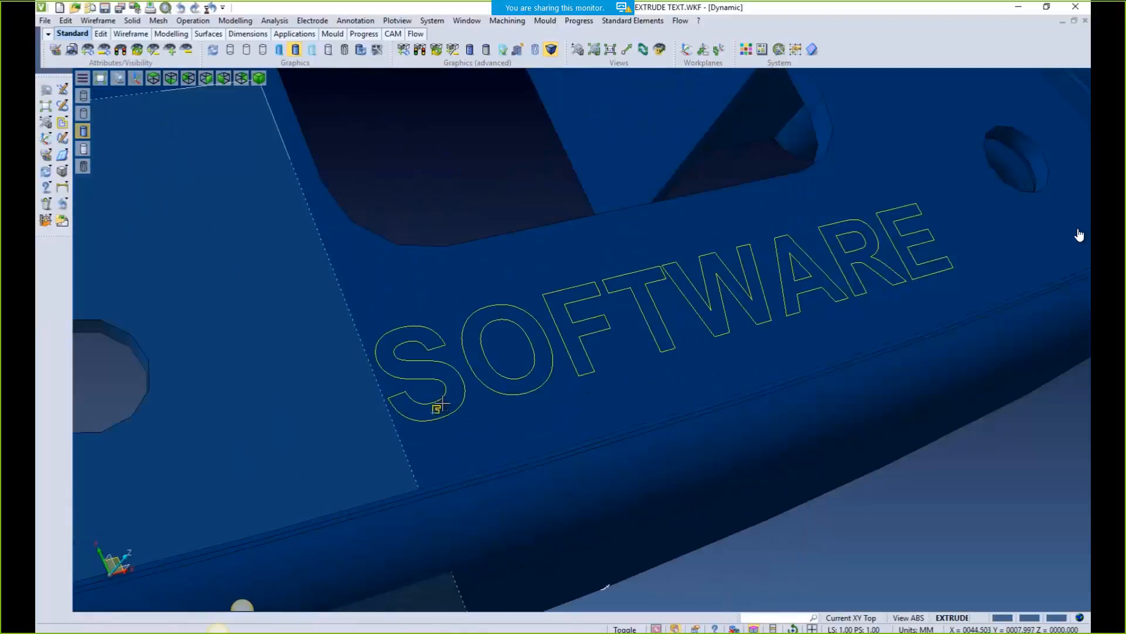
{"action": "scroll", "coordinate": [437, 405], "scroll_direction": "down", "scroll_amount": 5}
{"action": "middle_click_drag", "start_coordinate": [518, 428], "coordinate": [499, 464]}
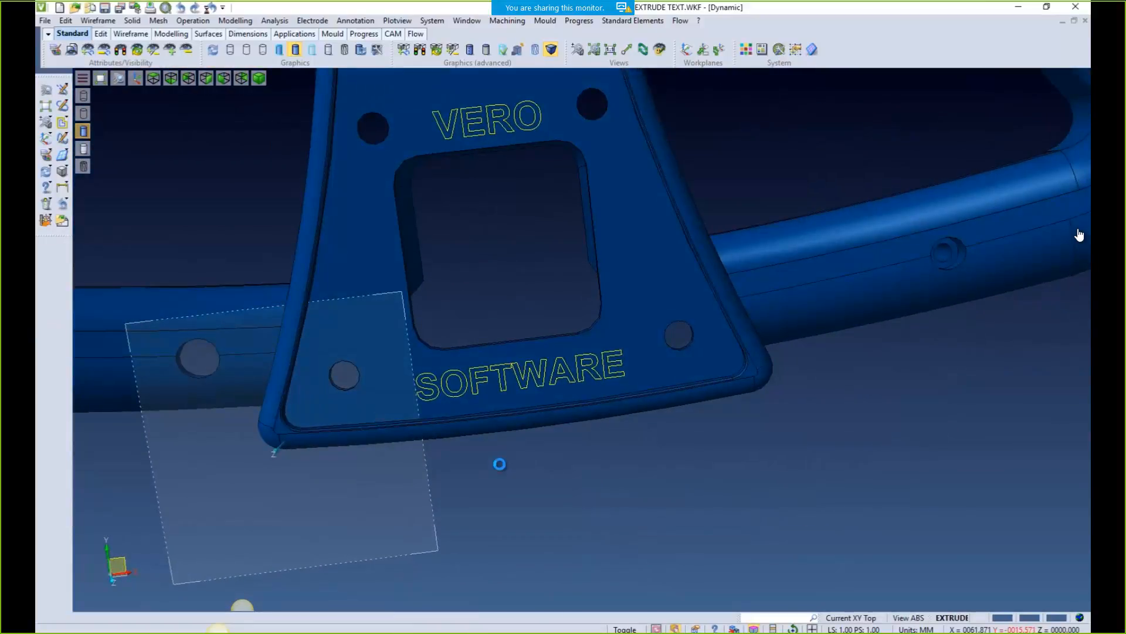
{"action": "key", "text": "F5"}
Draw a Rectangle Profile frame around SOFTWARE, then a second frame around VERO
{"action": "left_click", "coordinate": [63, 124]}
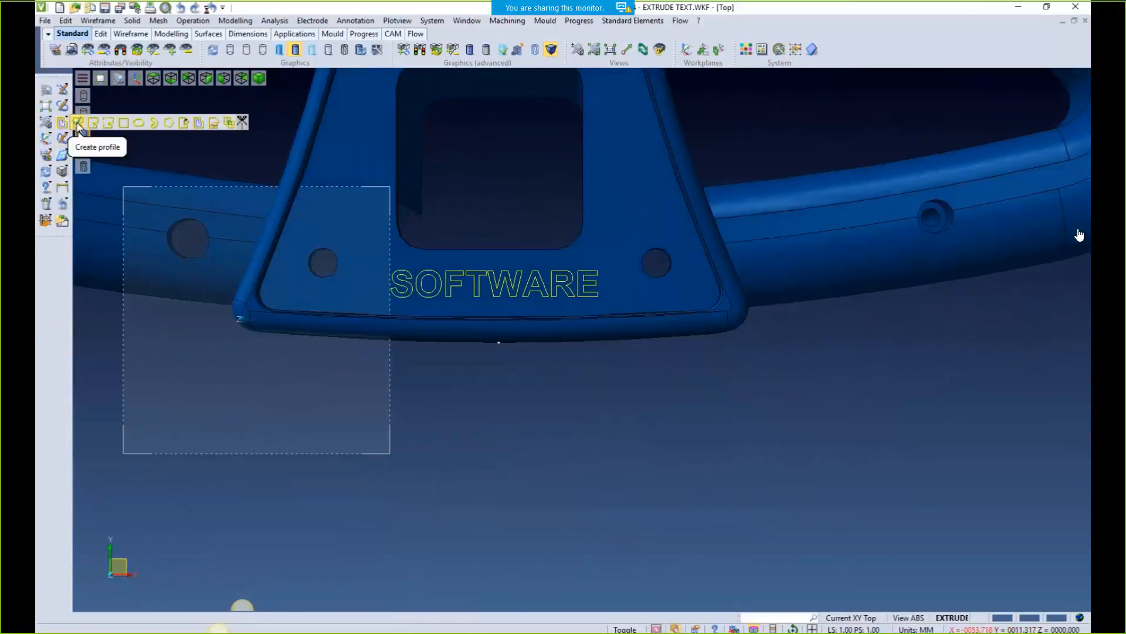
{"action": "left_click", "coordinate": [124, 122]}
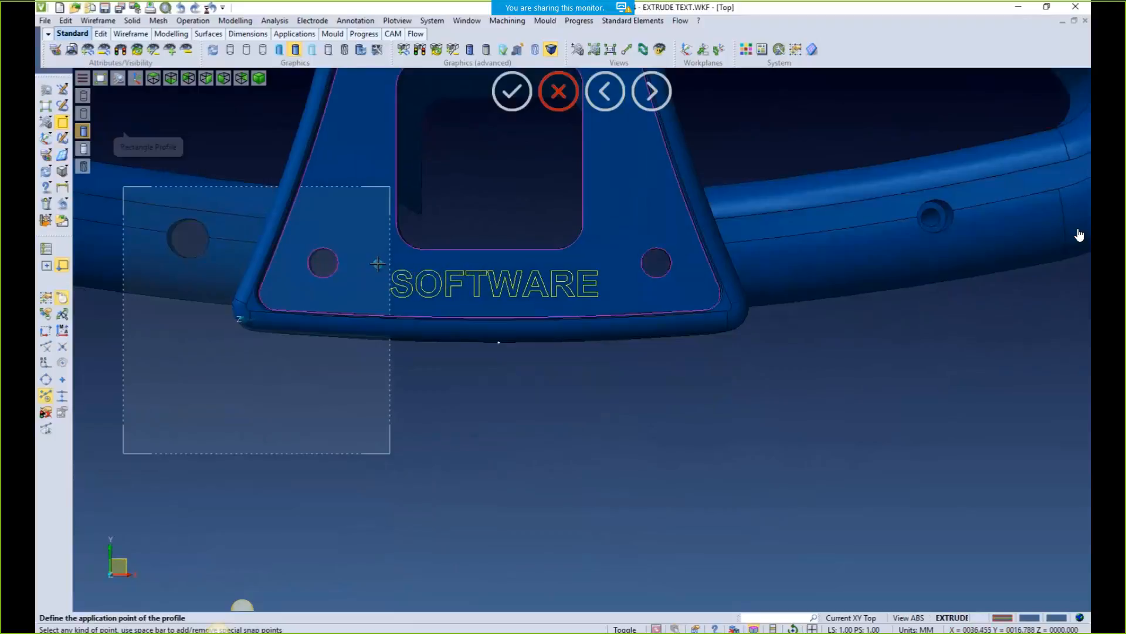
{"action": "left_click", "coordinate": [391, 263]}
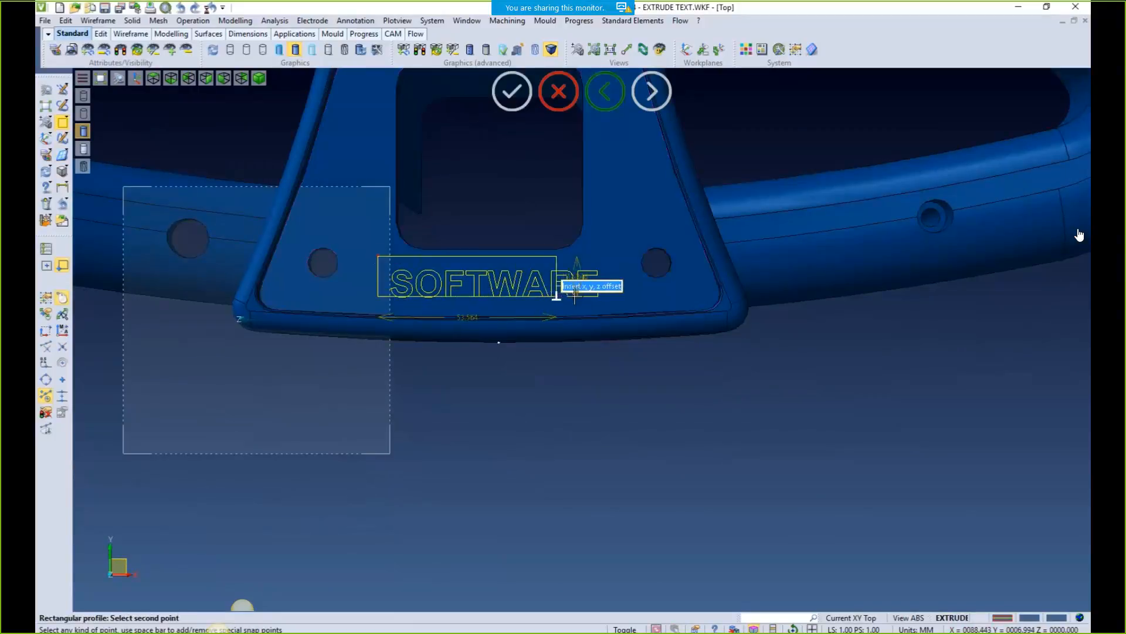
{"action": "left_click", "coordinate": [607, 306]}
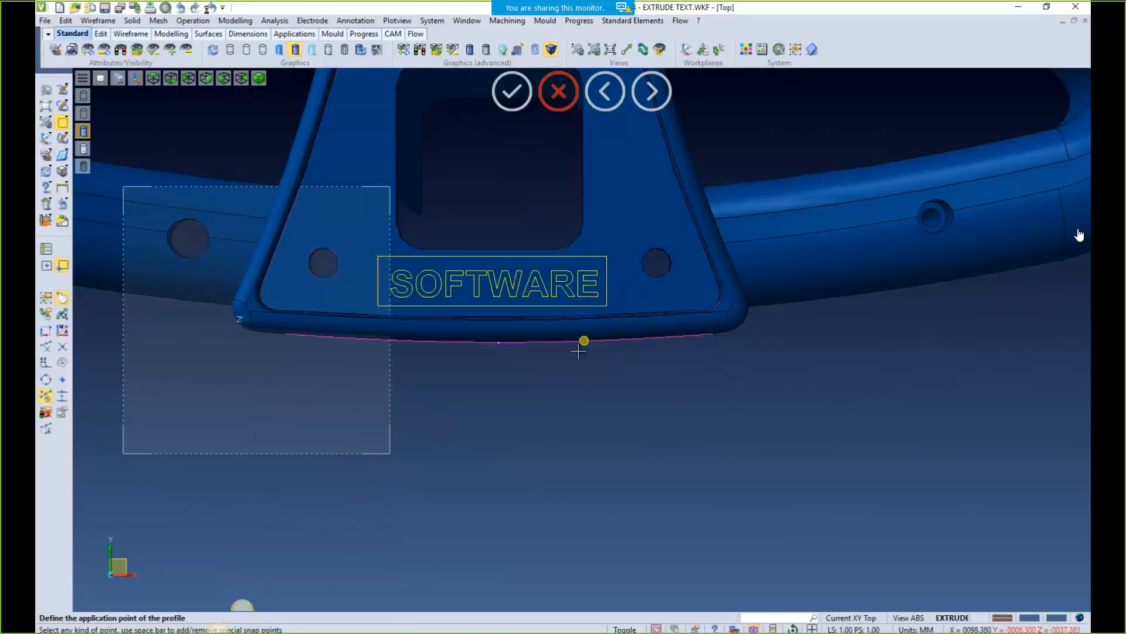
{"action": "middle_click_drag", "start_coordinate": [499, 106], "coordinate": [506, 354]}
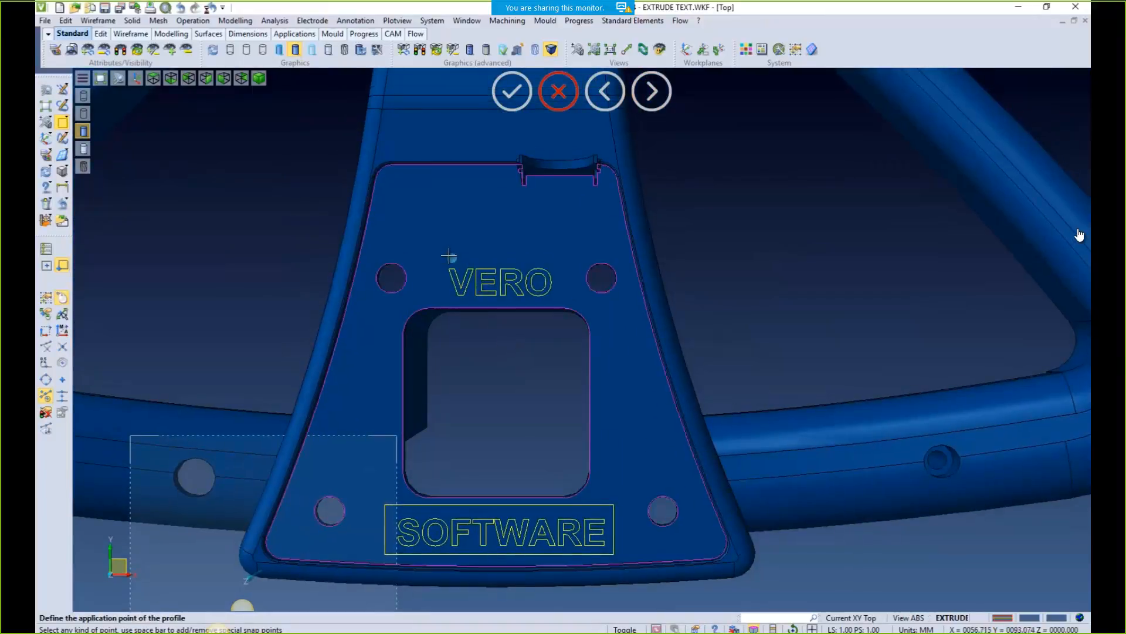
{"action": "left_click", "coordinate": [435, 255]}
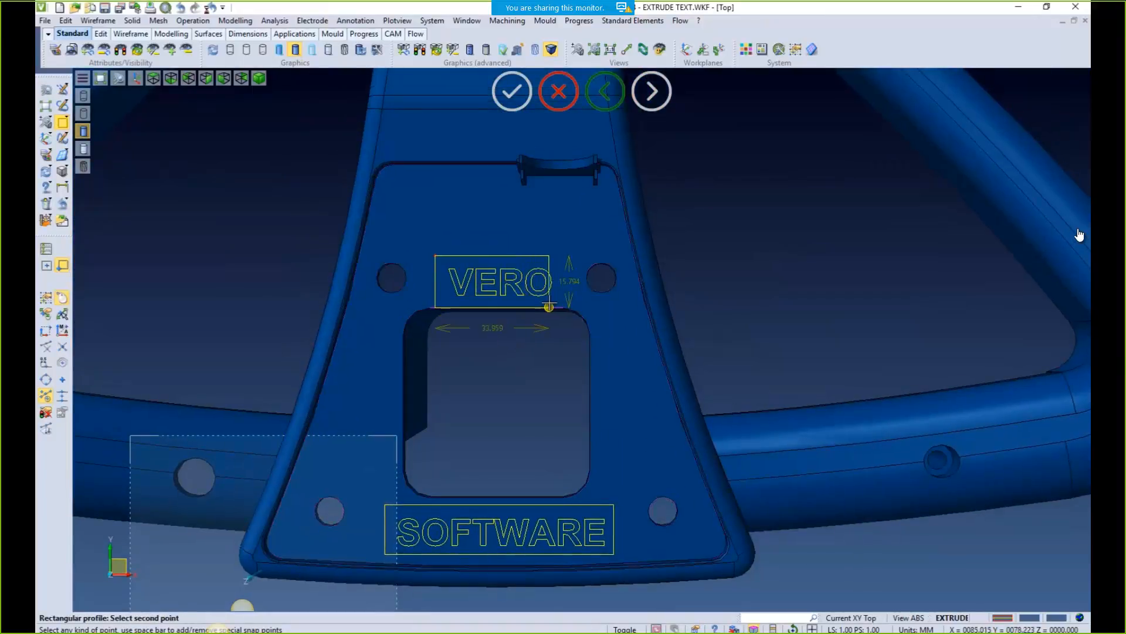
{"action": "scroll", "coordinate": [566, 296], "scroll_direction": "up", "scroll_amount": 4}
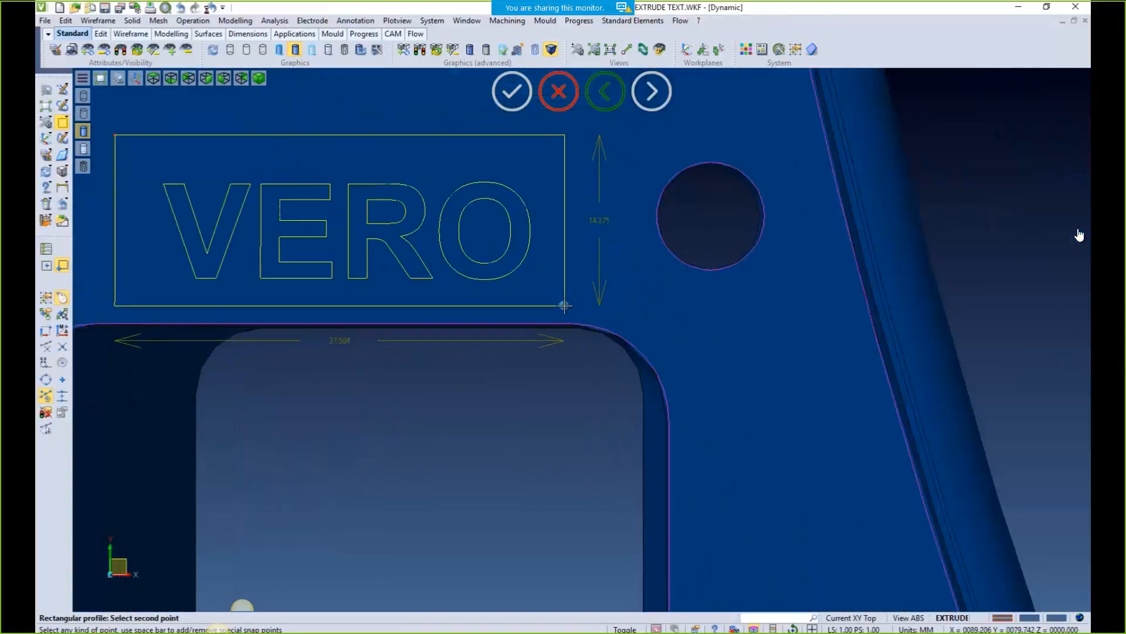
{"action": "left_click", "coordinate": [567, 306]}
{"action": "scroll", "coordinate": [507, 447], "scroll_direction": "down", "scroll_amount": 5}
{"action": "middle_click_drag", "start_coordinate": [470, 422], "coordinate": [492, 390]}
Extrude both words and frames as Text, second distance 1 with Subtract, recessing the panels
{"action": "left_click", "coordinate": [235, 21]}
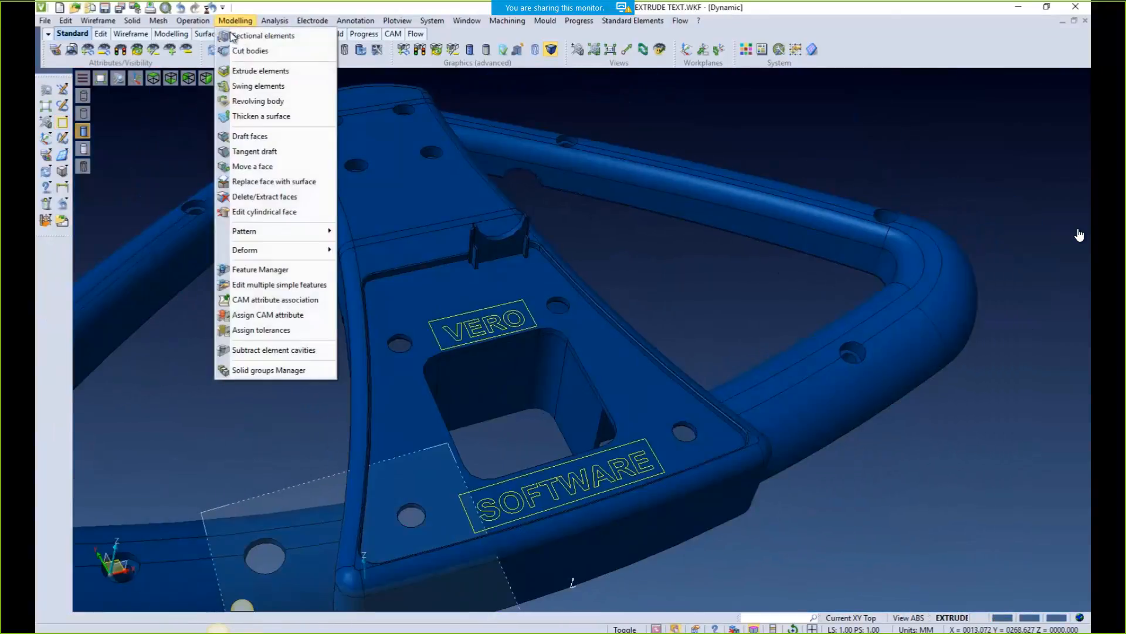
{"action": "left_click", "coordinate": [253, 70]}
{"action": "left_click_drag", "start_coordinate": [370, 259], "coordinate": [710, 563]}
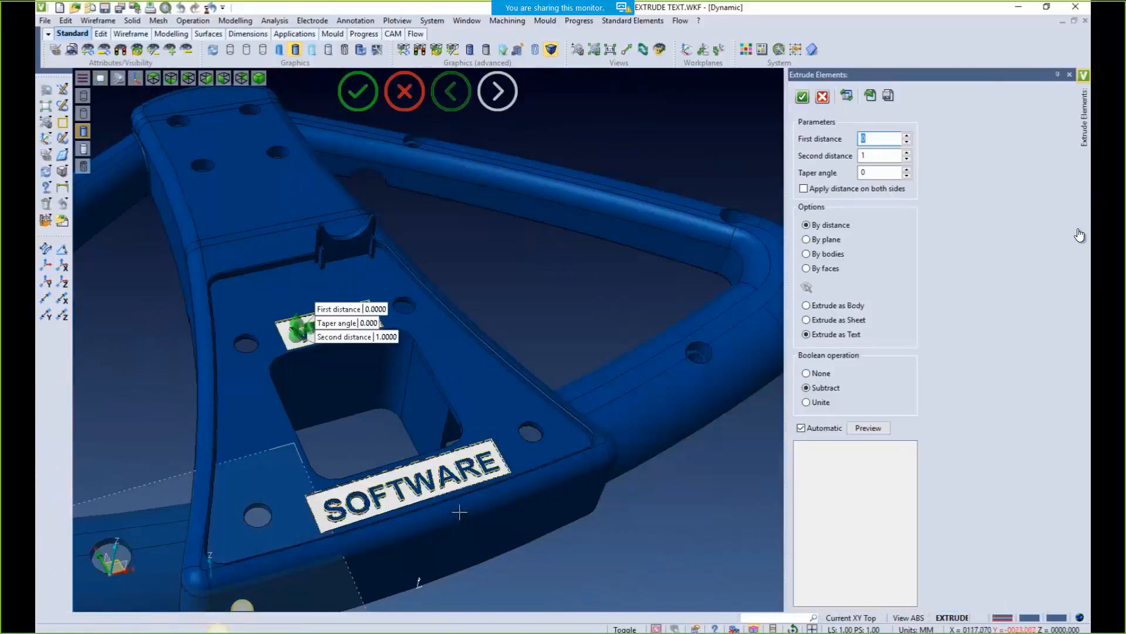
{"action": "scroll", "coordinate": [363, 486], "scroll_direction": "up", "scroll_amount": 5}
{"action": "scroll", "coordinate": [437, 517], "scroll_direction": "down", "scroll_amount": 5}
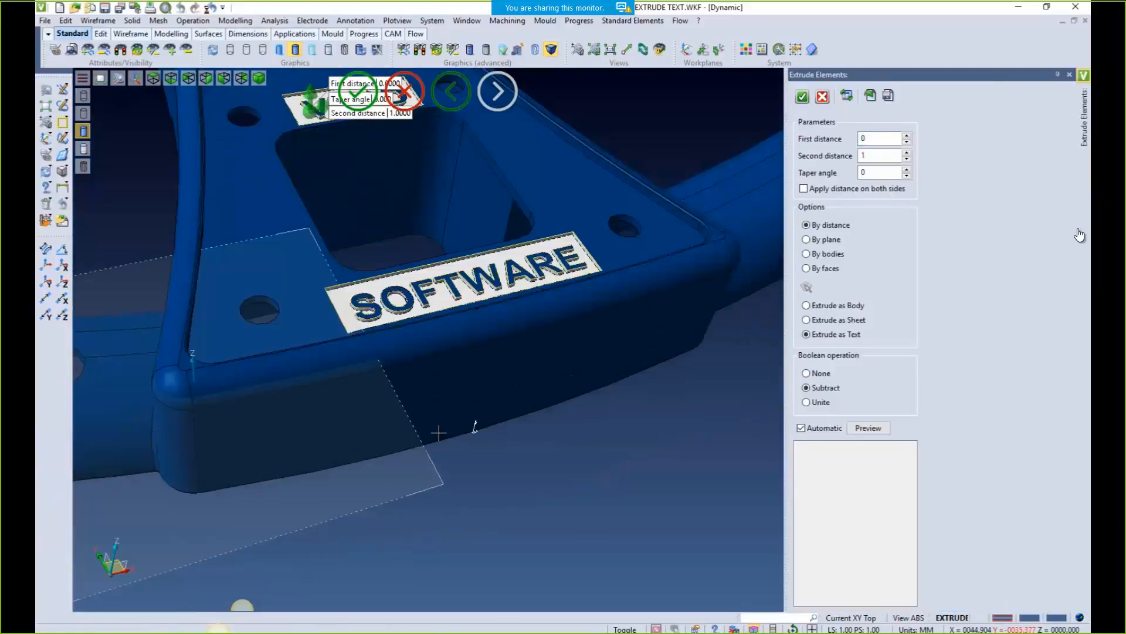
{"action": "middle_click_drag", "start_coordinate": [403, 348], "coordinate": [418, 435]}
{"action": "scroll", "coordinate": [418, 435], "scroll_direction": "up", "scroll_amount": 2}
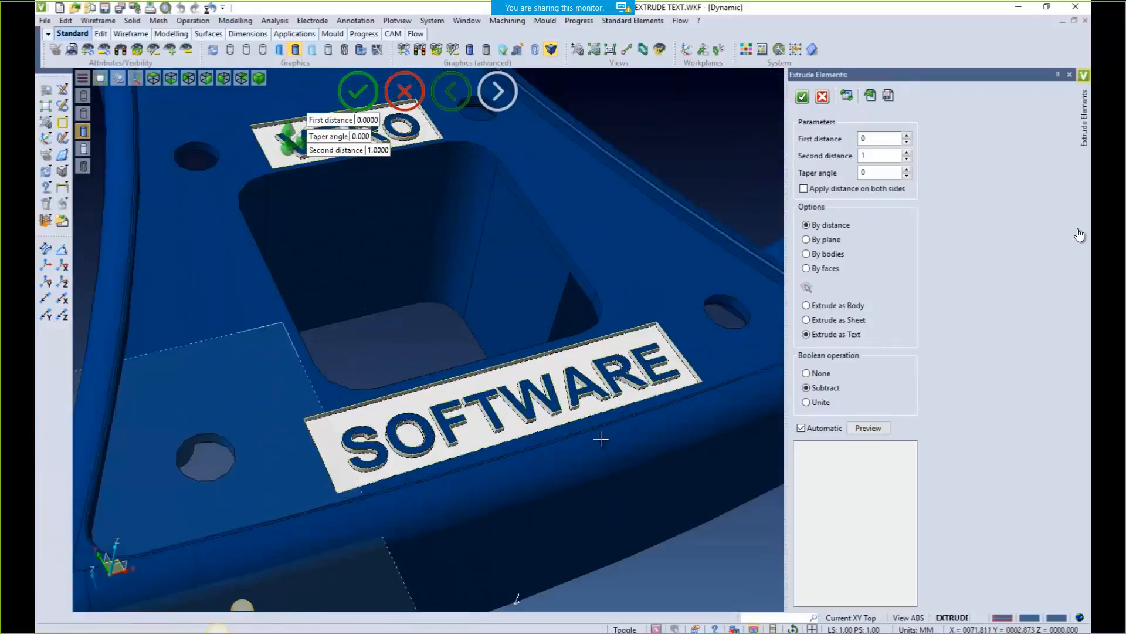
{"action": "left_click", "coordinate": [802, 99]}
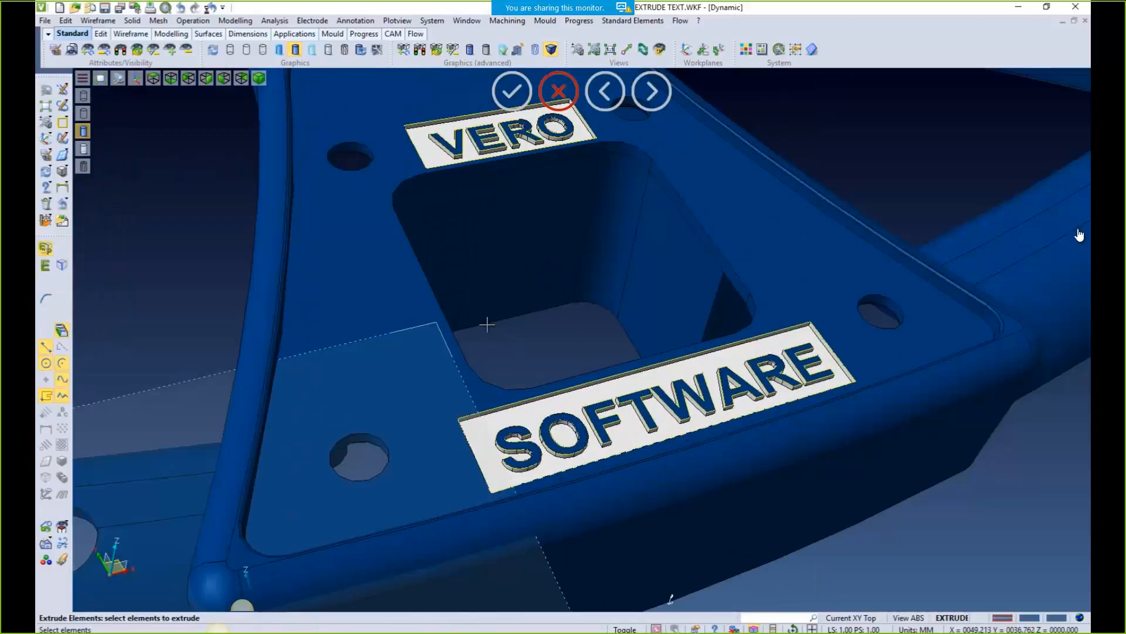
{"action": "scroll", "coordinate": [337, 265], "scroll_direction": "down", "scroll_amount": 5}
{"action": "middle_click_drag", "start_coordinate": [558, 418], "coordinate": [493, 350]}
{"action": "left_click", "coordinate": [62, 171]}
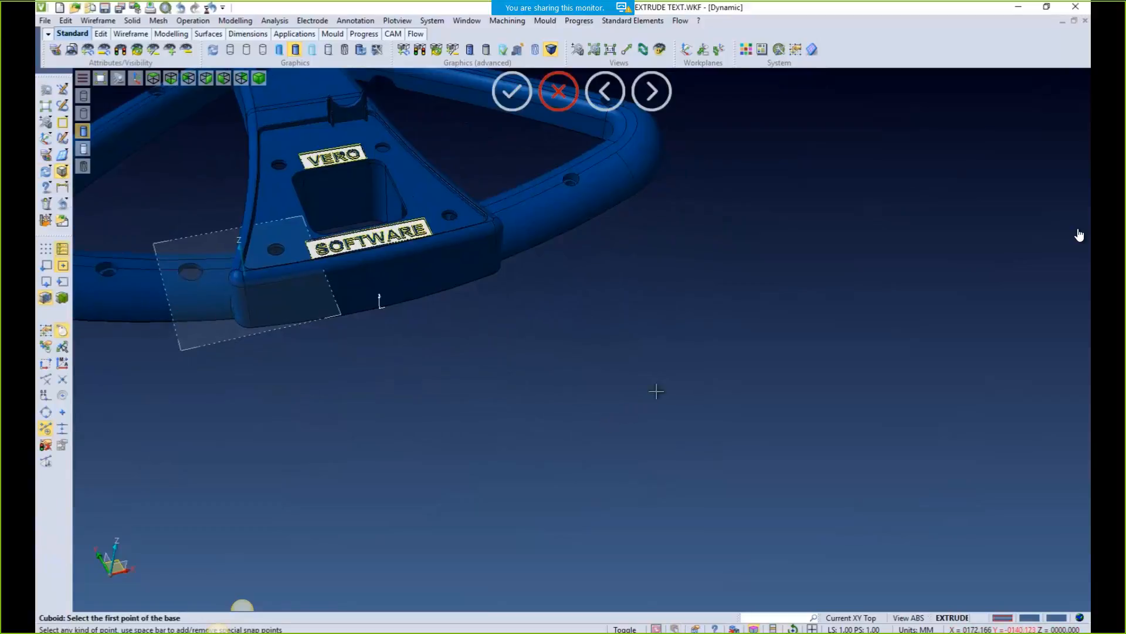
Place a 100 × 100 × 25 block and create a profile from its top face
{"action": "left_click", "coordinate": [695, 398]}
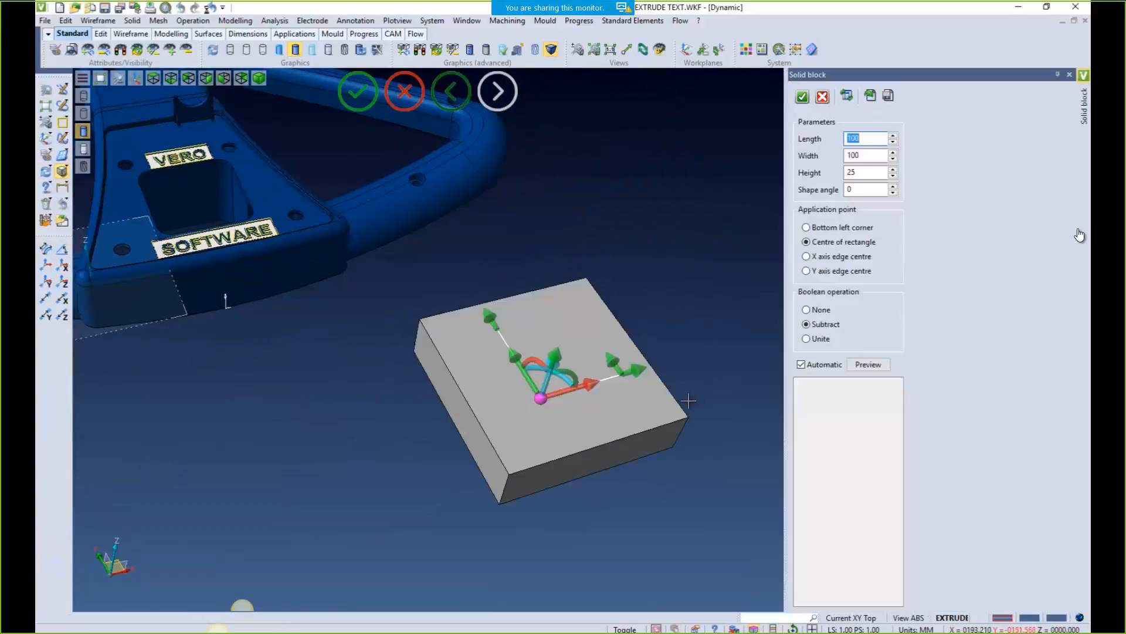
{"action": "left_click", "coordinate": [803, 97]}
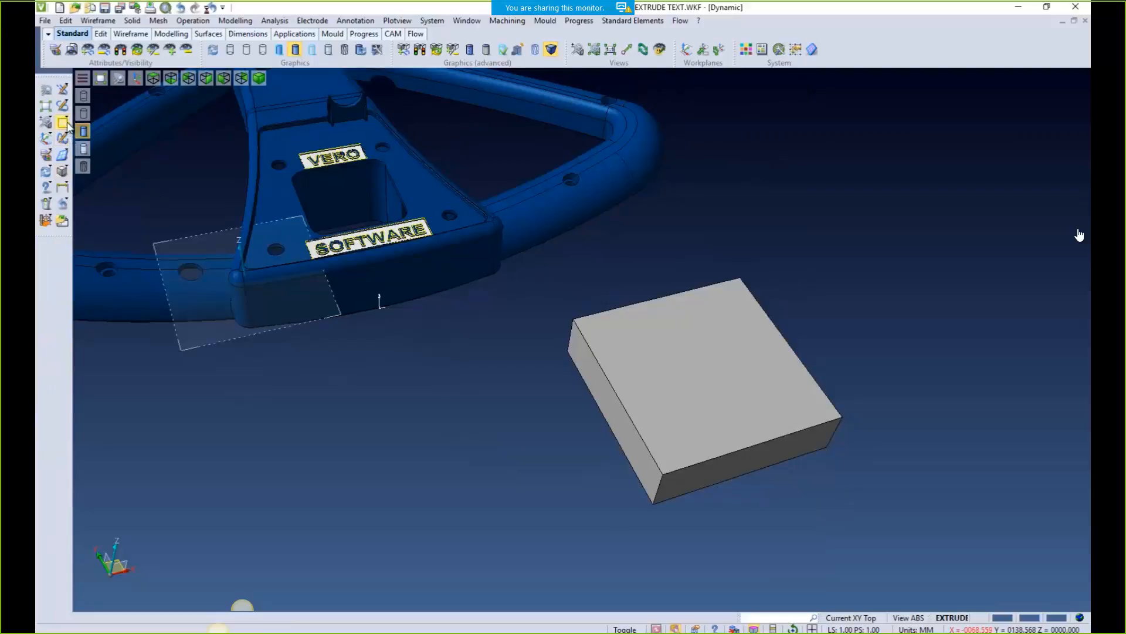
{"action": "left_click", "coordinate": [64, 123]}
{"action": "left_click", "coordinate": [80, 123]}
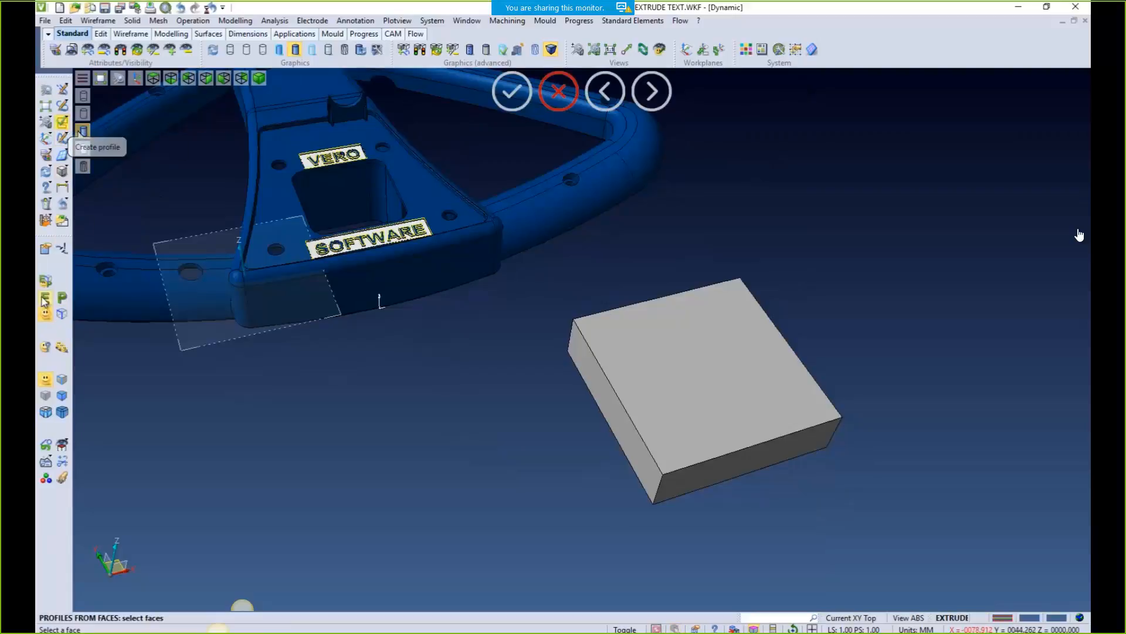
{"action": "left_click", "coordinate": [707, 371]}
{"action": "middle_click_drag", "start_coordinate": [887, 542], "coordinate": [801, 519]}
{"action": "scroll", "coordinate": [781, 509], "scroll_direction": "up", "scroll_amount": 3}
{"action": "key", "text": "Escape"}
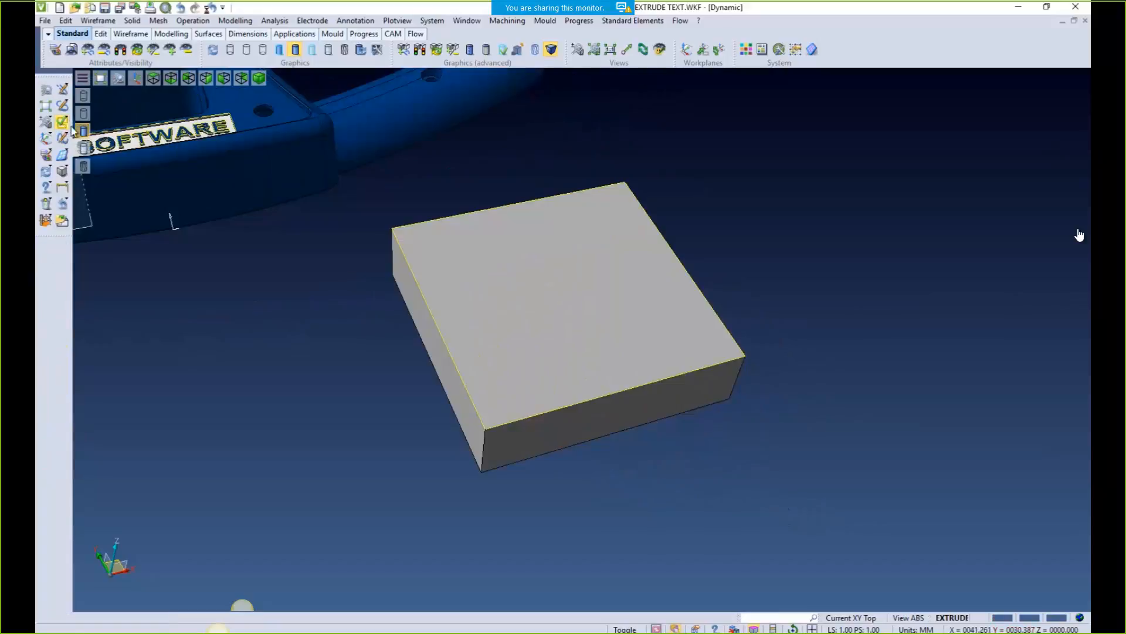
Offset the top-face profile inward with a distance of -5 and accept it
{"action": "left_click", "coordinate": [63, 123]}
{"action": "left_click", "coordinate": [199, 123]}
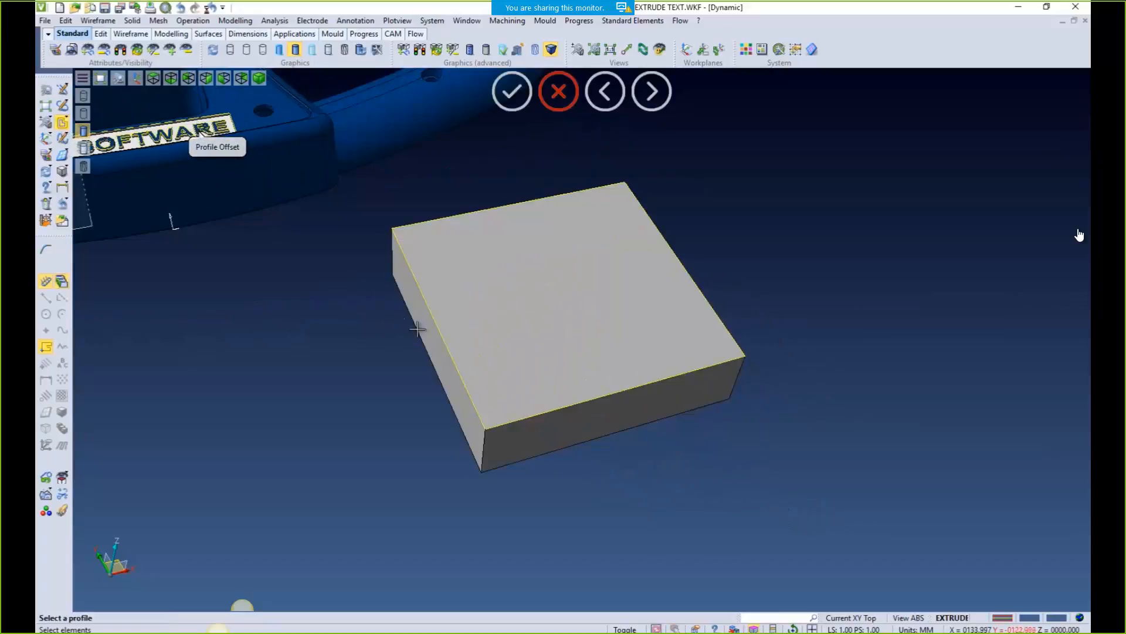
{"action": "left_click", "coordinate": [442, 332]}
{"action": "left_click_drag", "start_coordinate": [310, 315], "coordinate": [293, 317]}
{"action": "double_click", "coordinate": [384, 289]}
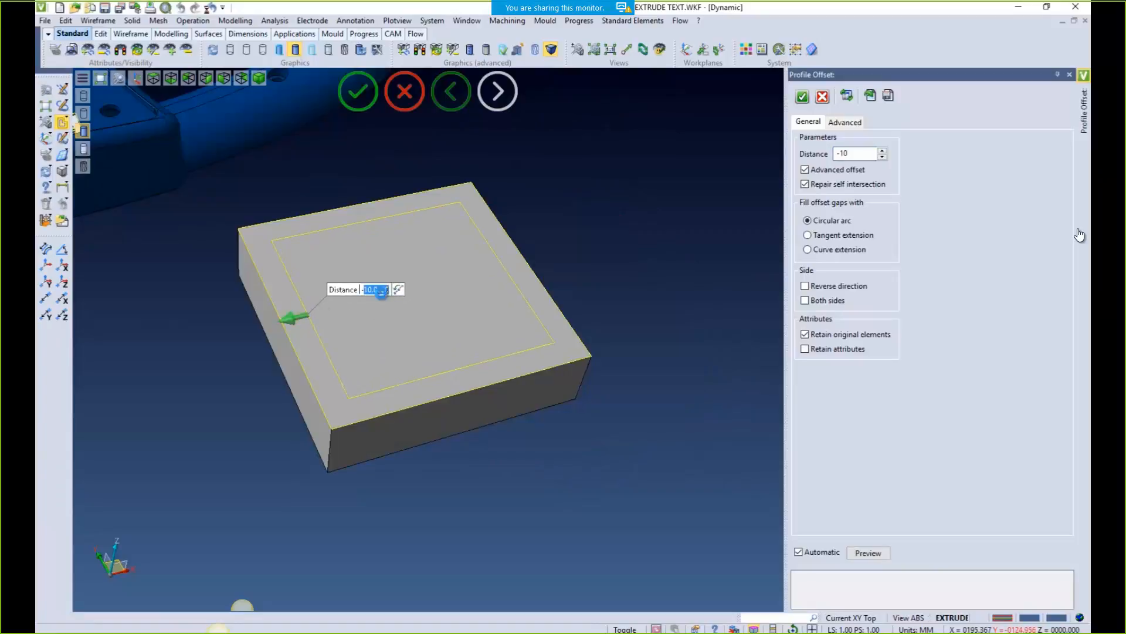
{"action": "type", "text": "-5"}
{"action": "key", "text": "Return"}
{"action": "scroll", "coordinate": [382, 294], "scroll_direction": "up", "scroll_amount": 2}
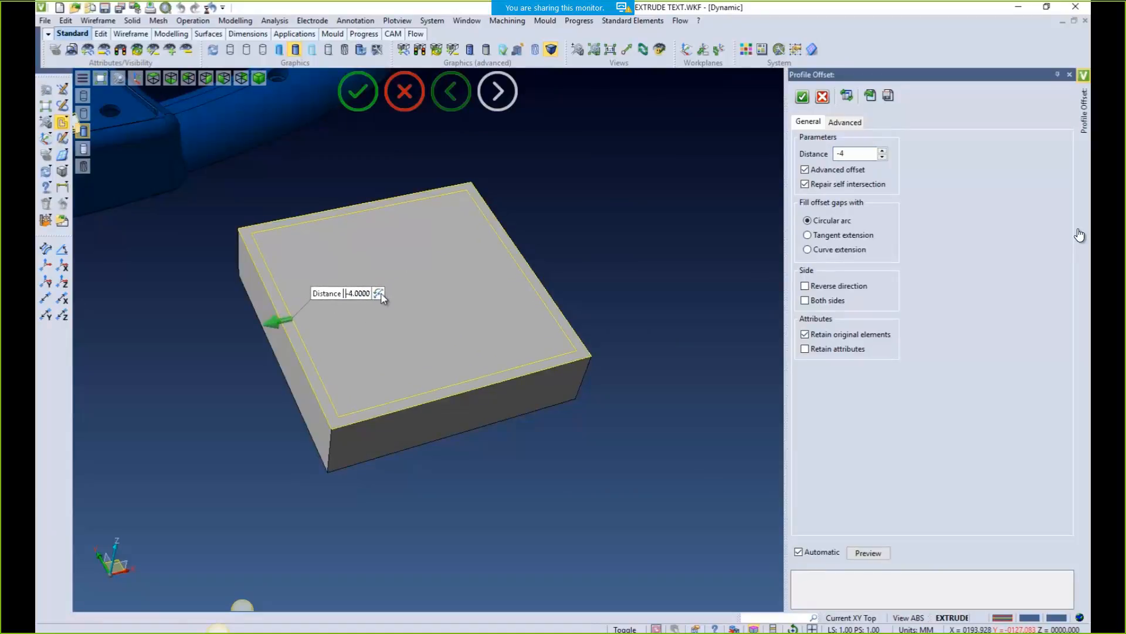
{"action": "right_click", "coordinate": [699, 220]}
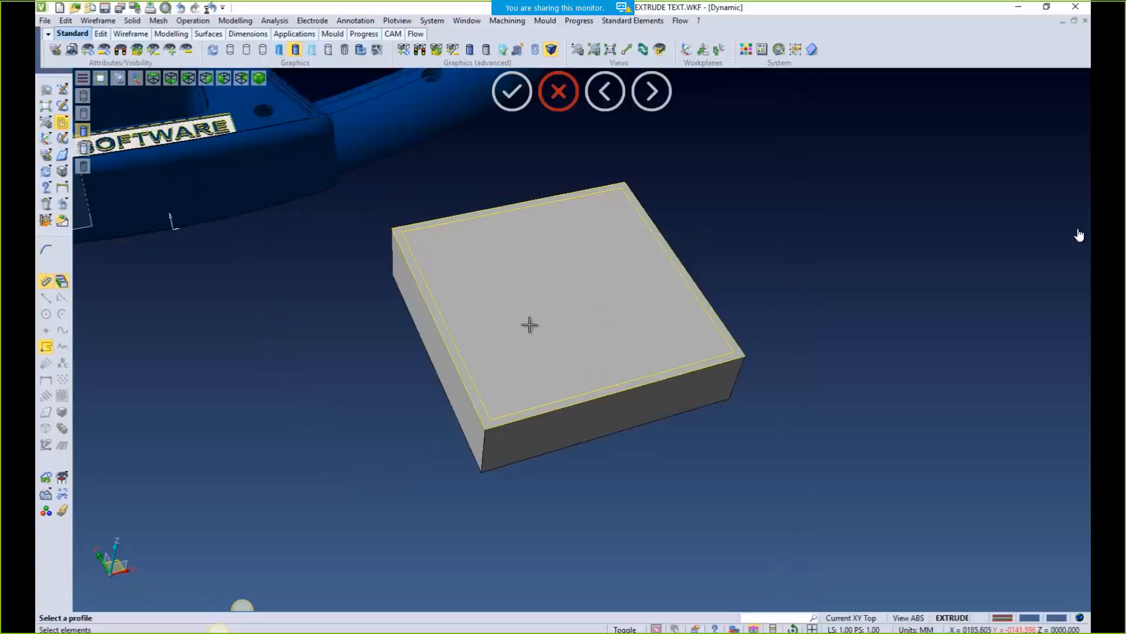
{"action": "scroll", "coordinate": [528, 322], "scroll_direction": "up", "scroll_amount": 2}
Draw two 3-sided radius-15 polygons between the block's opposite corners, rotating the second into a six-pointed star
{"action": "left_click", "coordinate": [61, 123]}
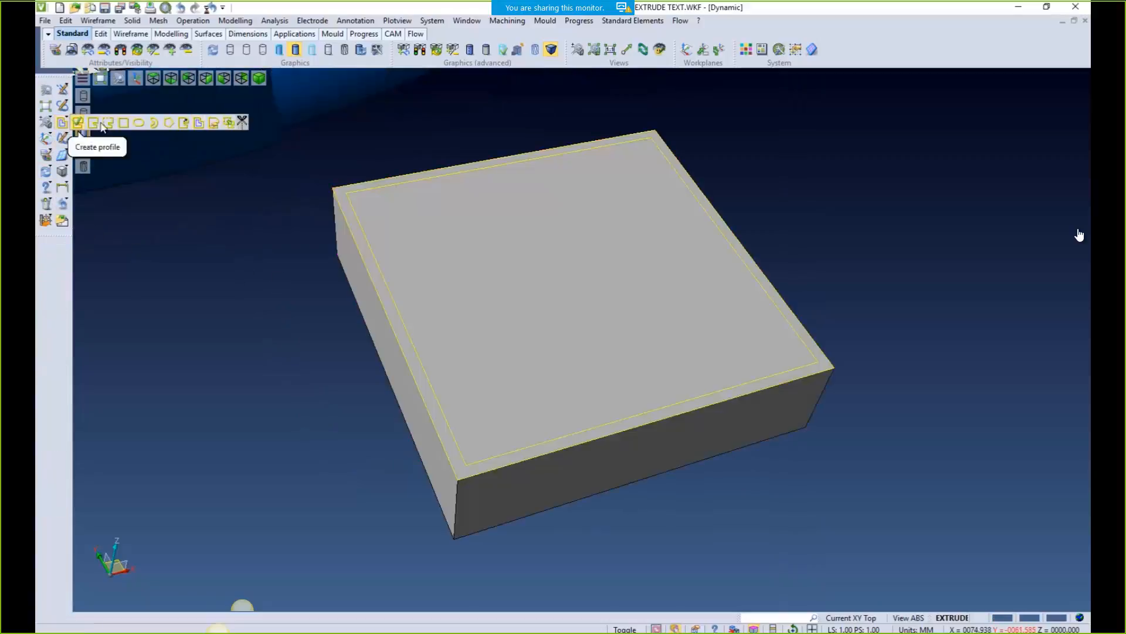
{"action": "left_click", "coordinate": [166, 122]}
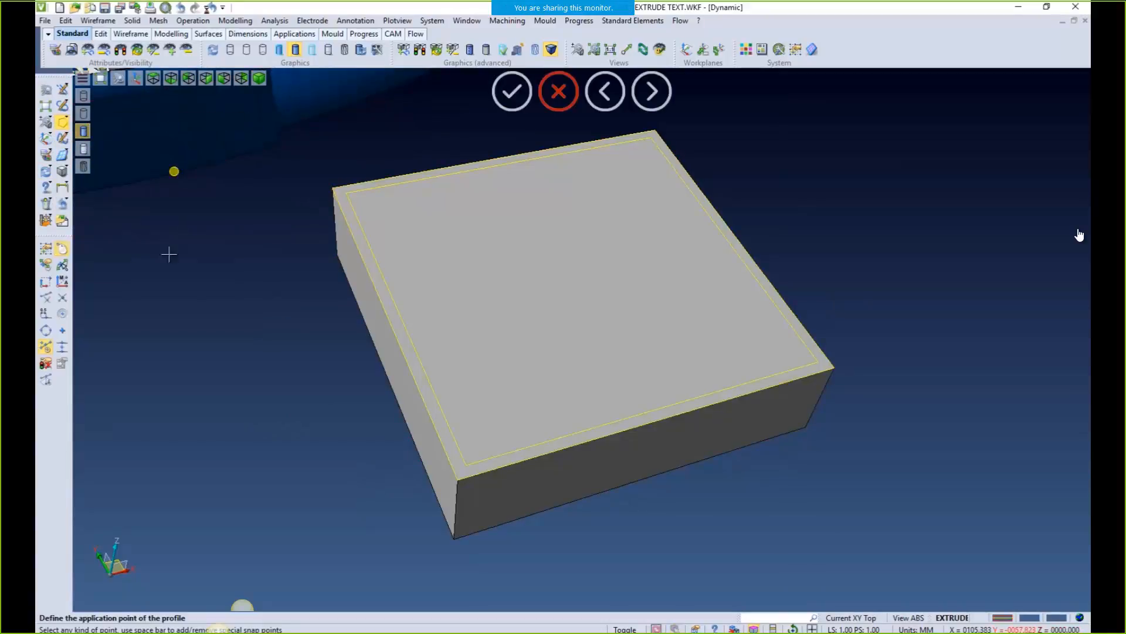
{"action": "left_click", "coordinate": [62, 348]}
{"action": "left_click", "coordinate": [332, 188]}
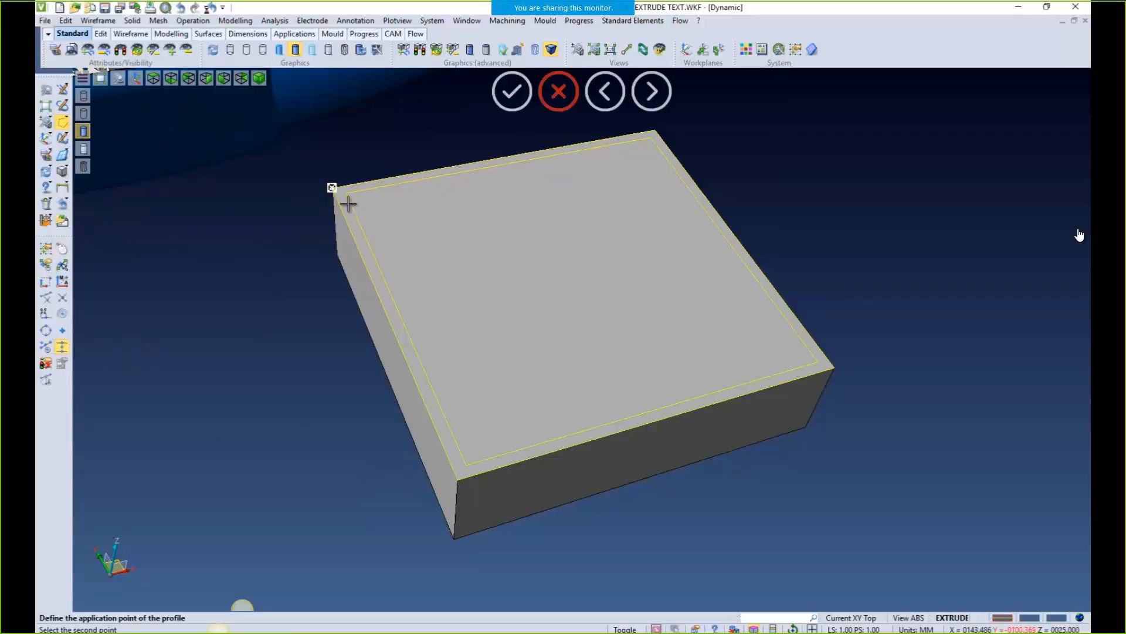
{"action": "left_click", "coordinate": [833, 368]}
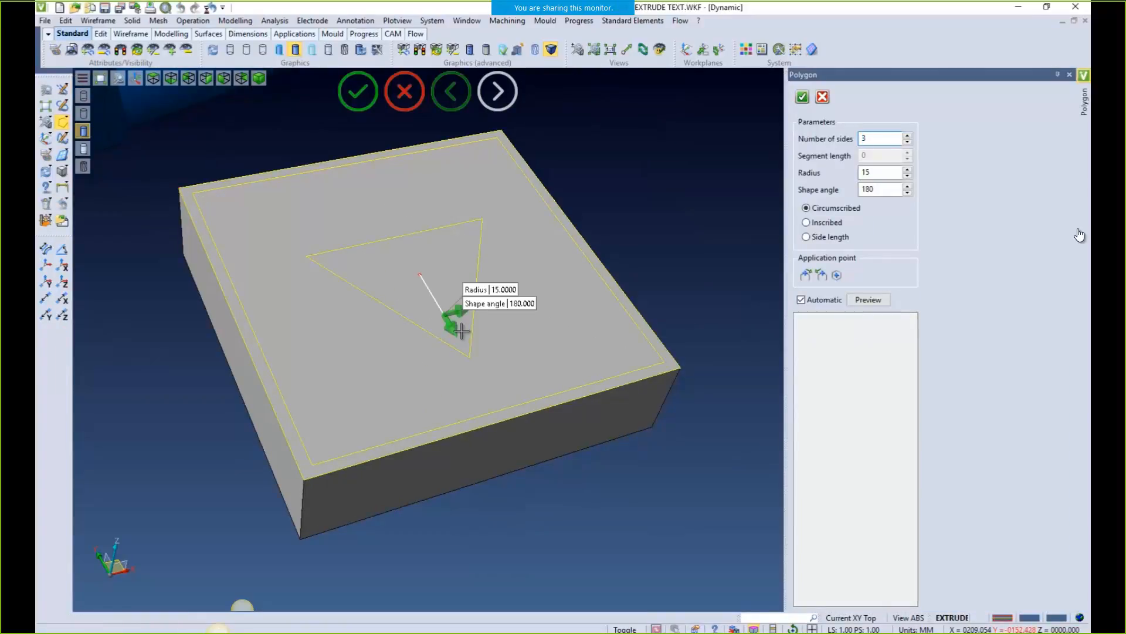
{"action": "left_click", "coordinate": [803, 95]}
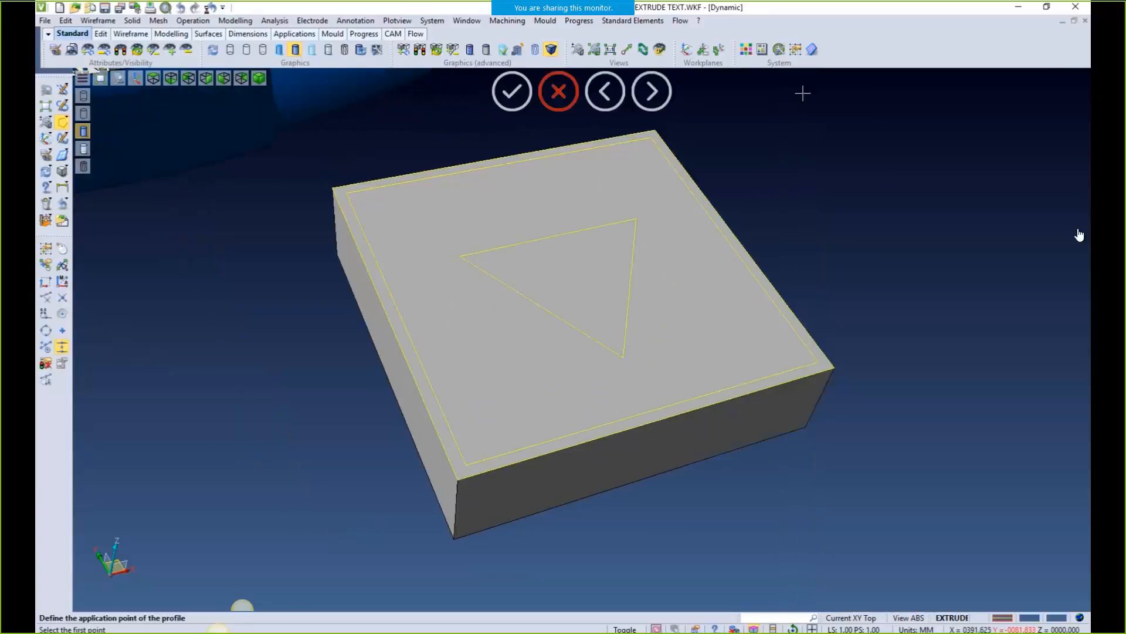
{"action": "left_click", "coordinate": [332, 187]}
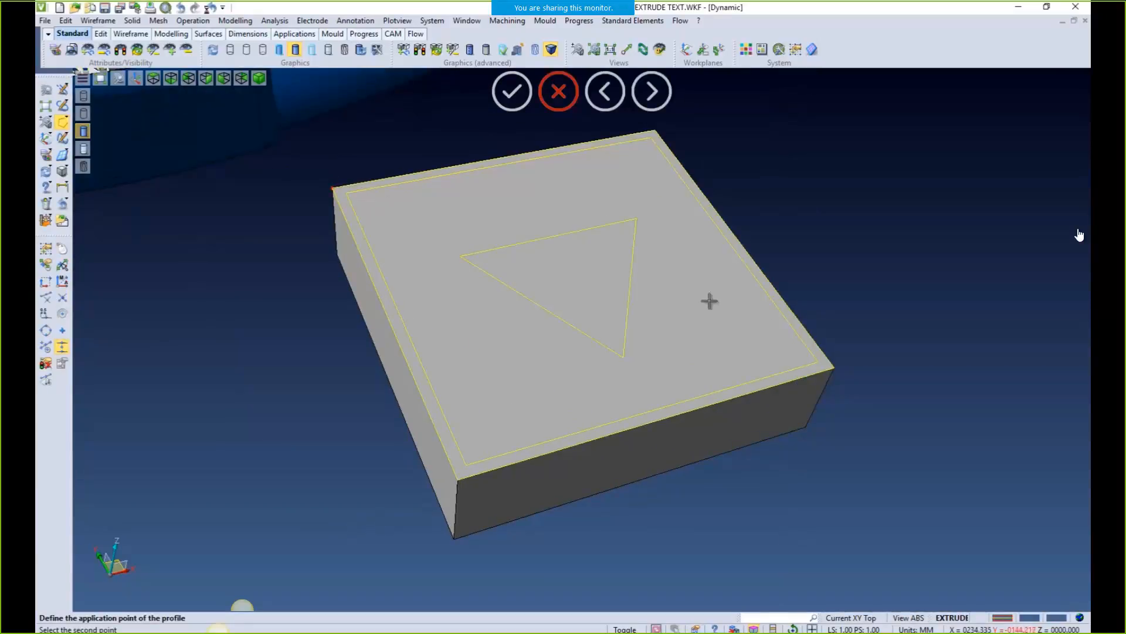
{"action": "left_click", "coordinate": [834, 367]}
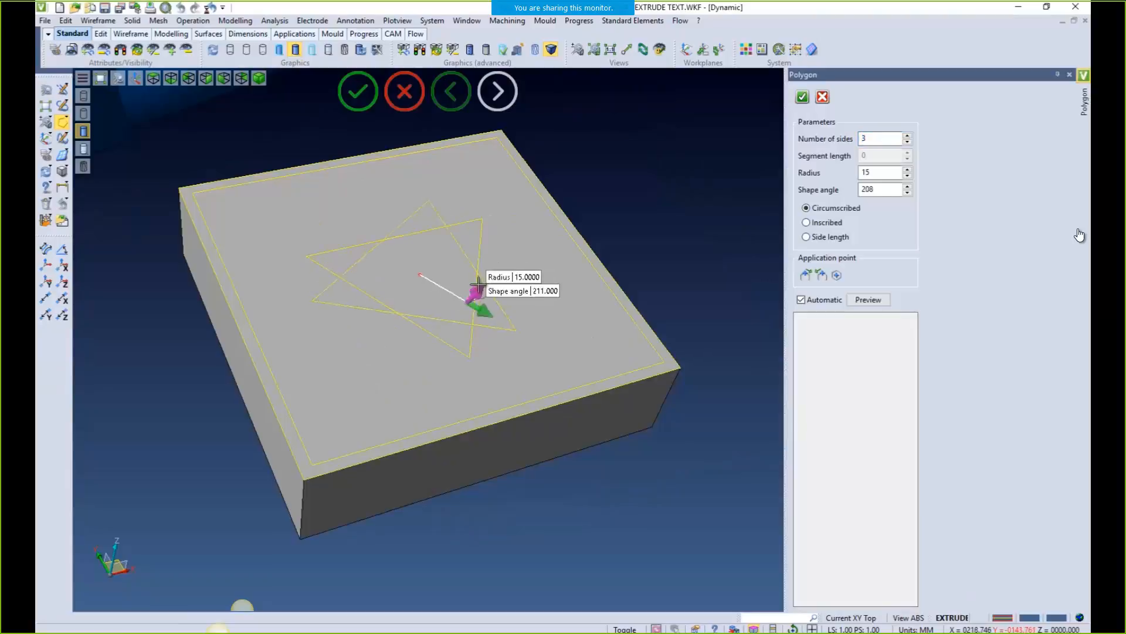
{"action": "left_click_drag", "start_coordinate": [479, 285], "coordinate": [409, 226]}
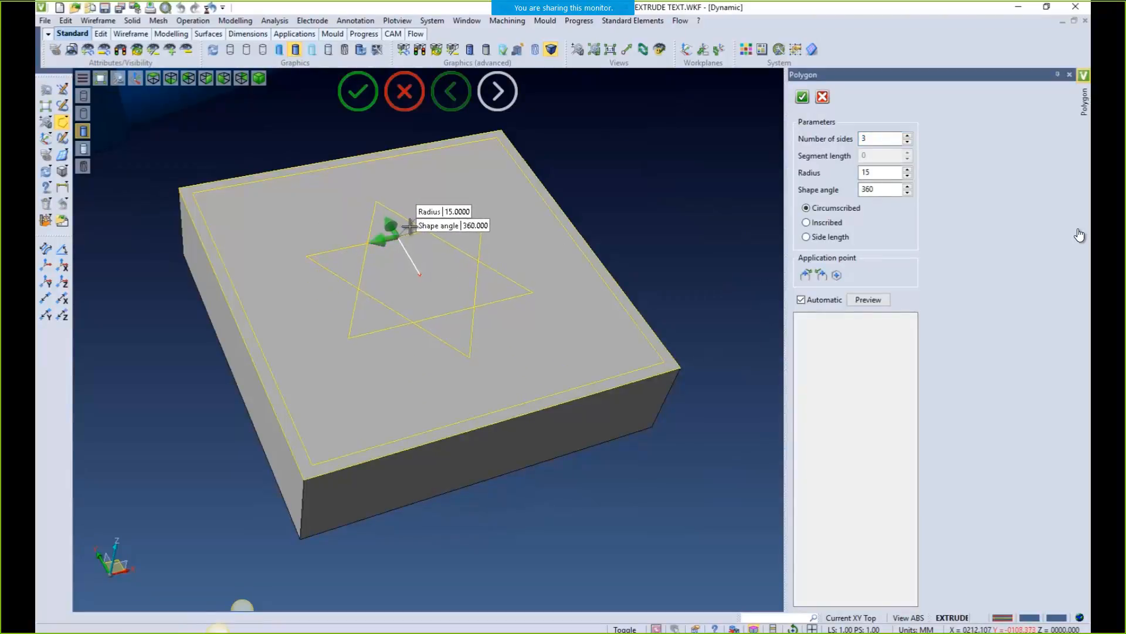
{"action": "left_click", "coordinate": [802, 97]}
{"action": "scroll", "coordinate": [632, 407], "scroll_direction": "down", "scroll_amount": 3}
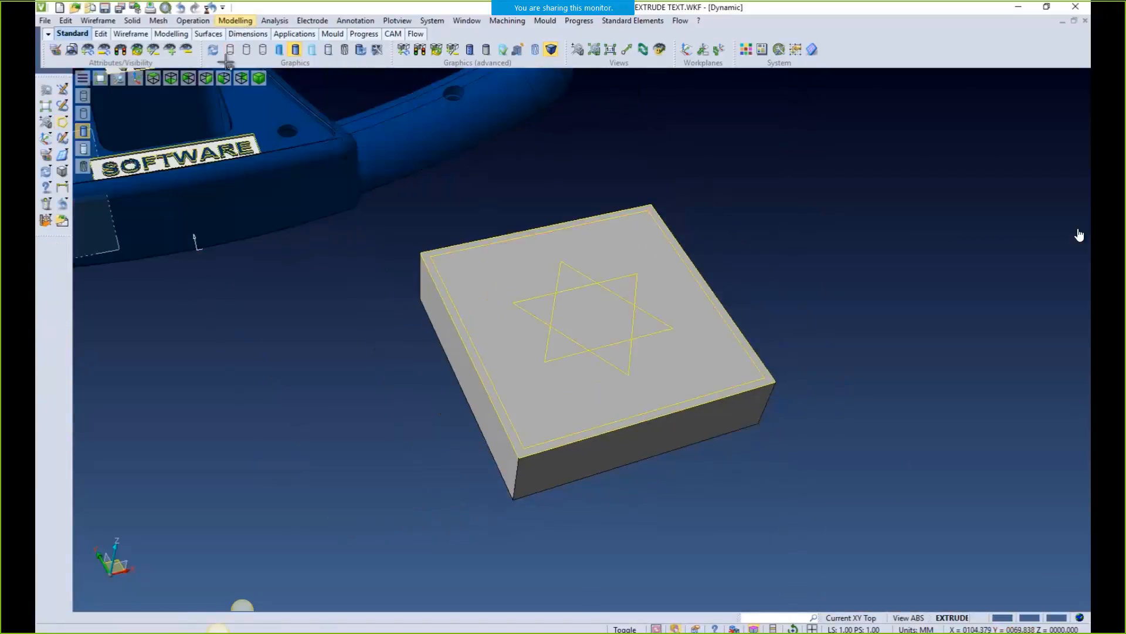
Change the block's colour attribute to blue
{"action": "left_click", "coordinate": [46, 155]}
{"action": "left_click", "coordinate": [490, 329]}
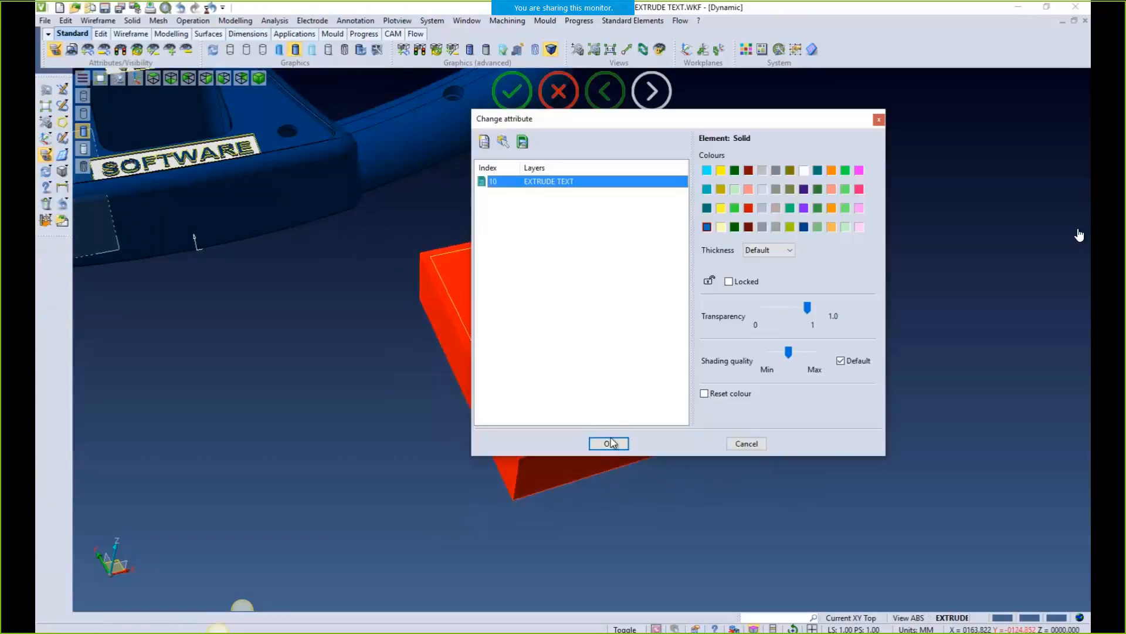
{"action": "left_click", "coordinate": [609, 443]}
Extrude the star and border profiles as text with first distance 2 and second distance 0
{"action": "left_click", "coordinate": [229, 21]}
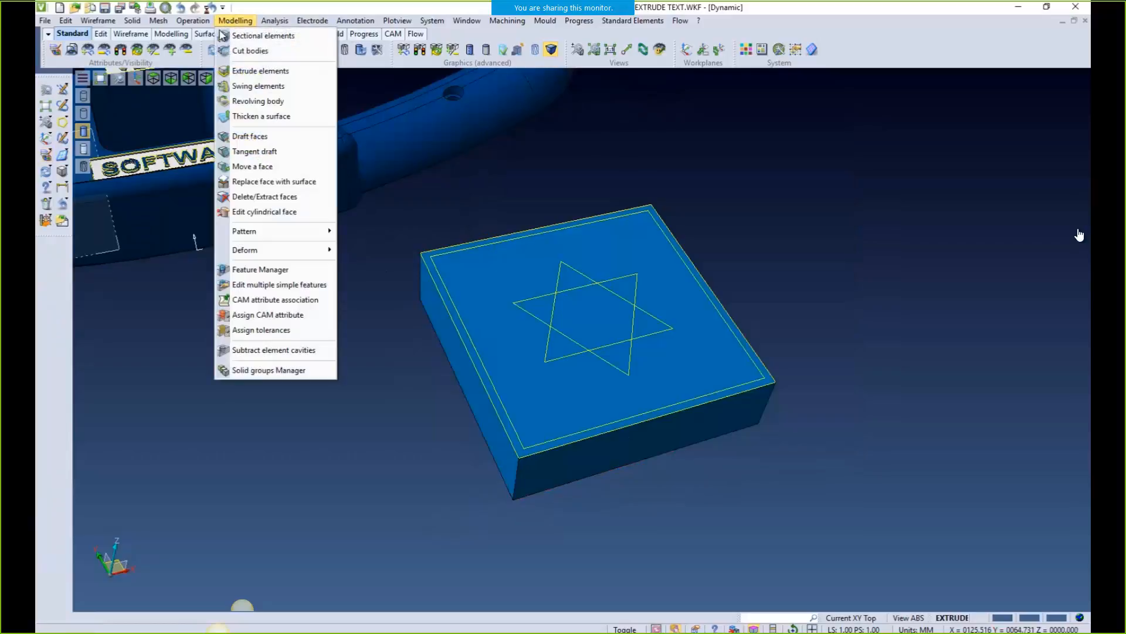
{"action": "left_click", "coordinate": [249, 72]}
{"action": "left_click_drag", "start_coordinate": [390, 181], "coordinate": [822, 508]}
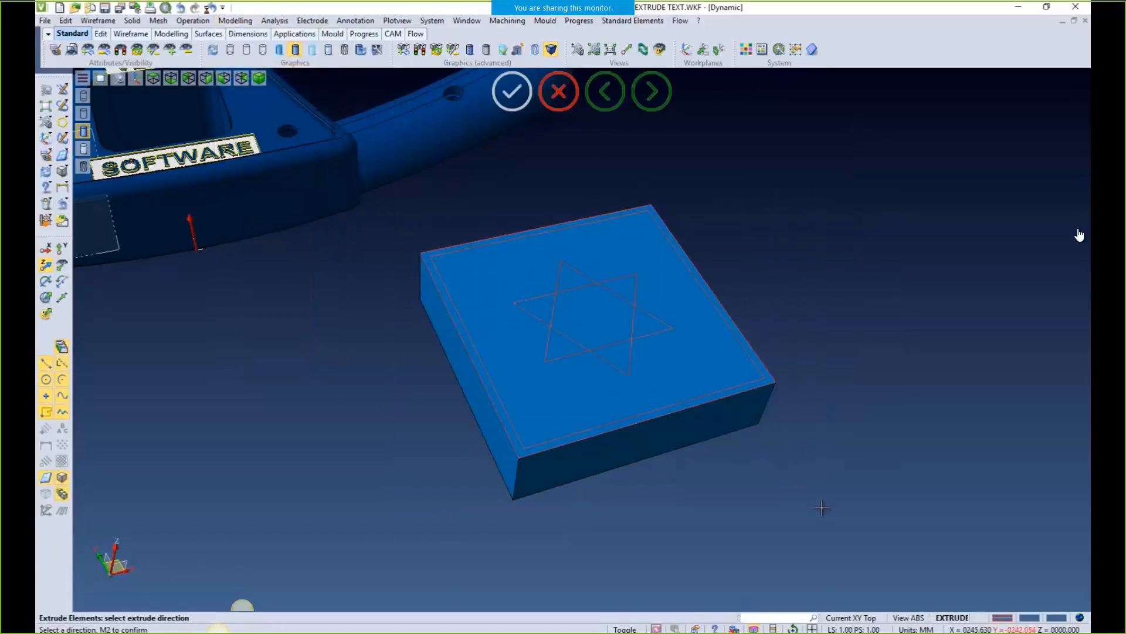
{"action": "middle_click", "coordinate": [376, 392]}
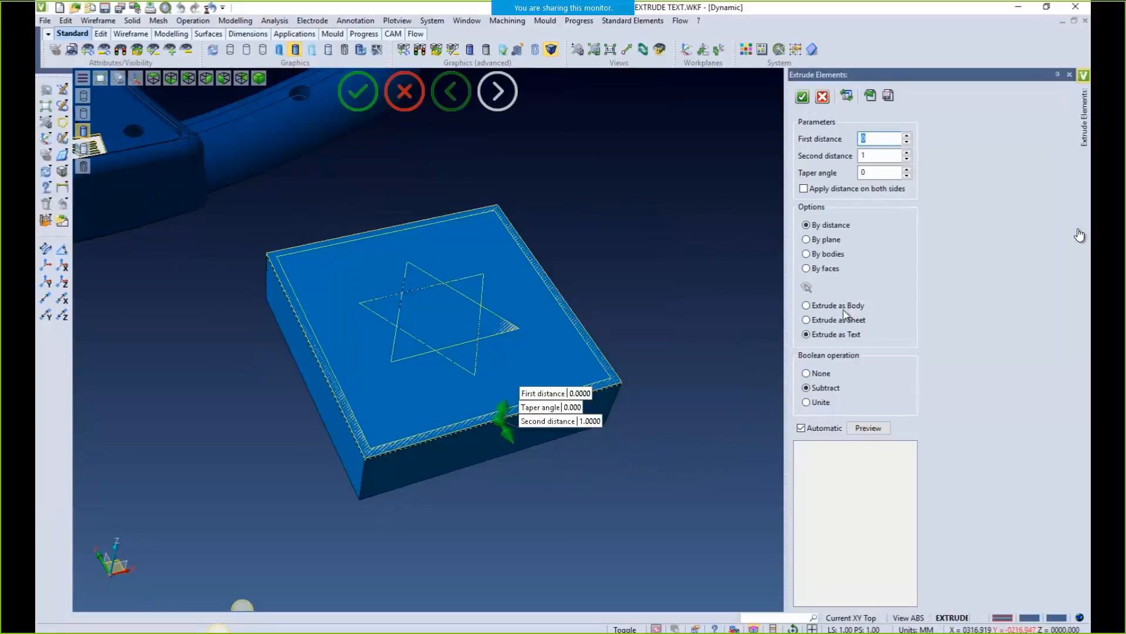
{"action": "key", "text": "Tab"}
{"action": "type", "text": "0"}
{"action": "left_click", "coordinate": [907, 136]}
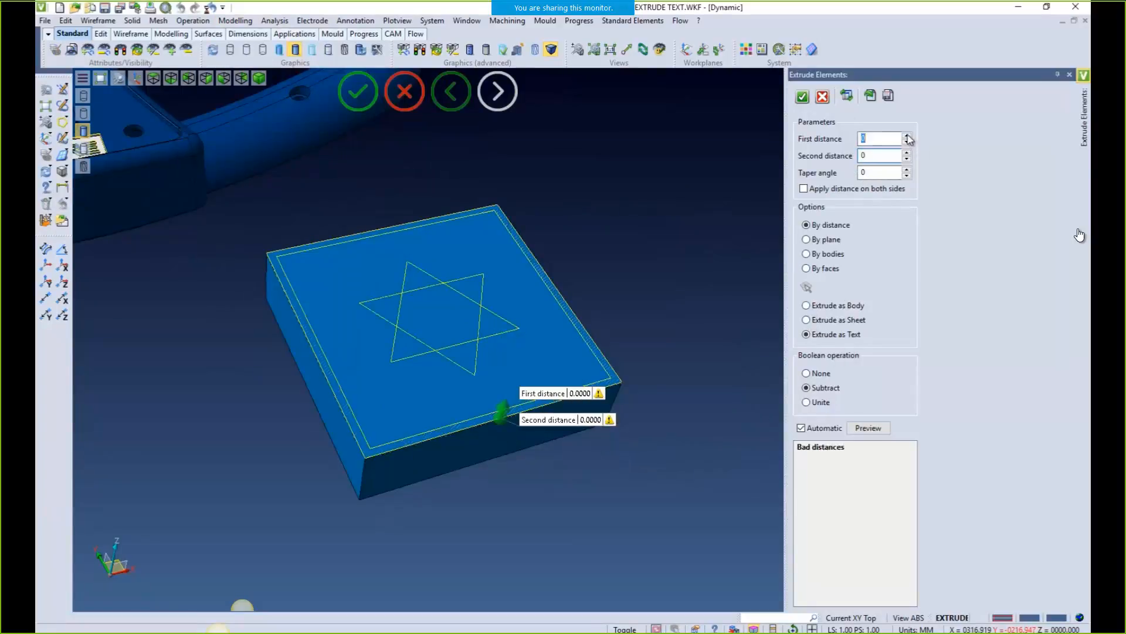
{"action": "left_click", "coordinate": [907, 135]}
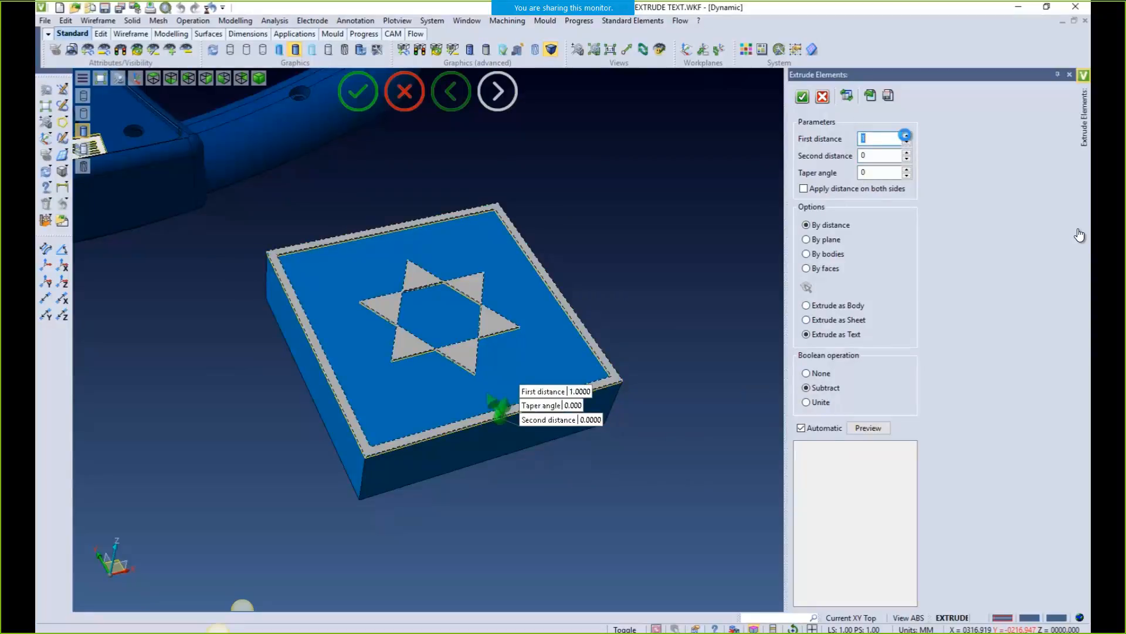
{"action": "left_click", "coordinate": [907, 136]}
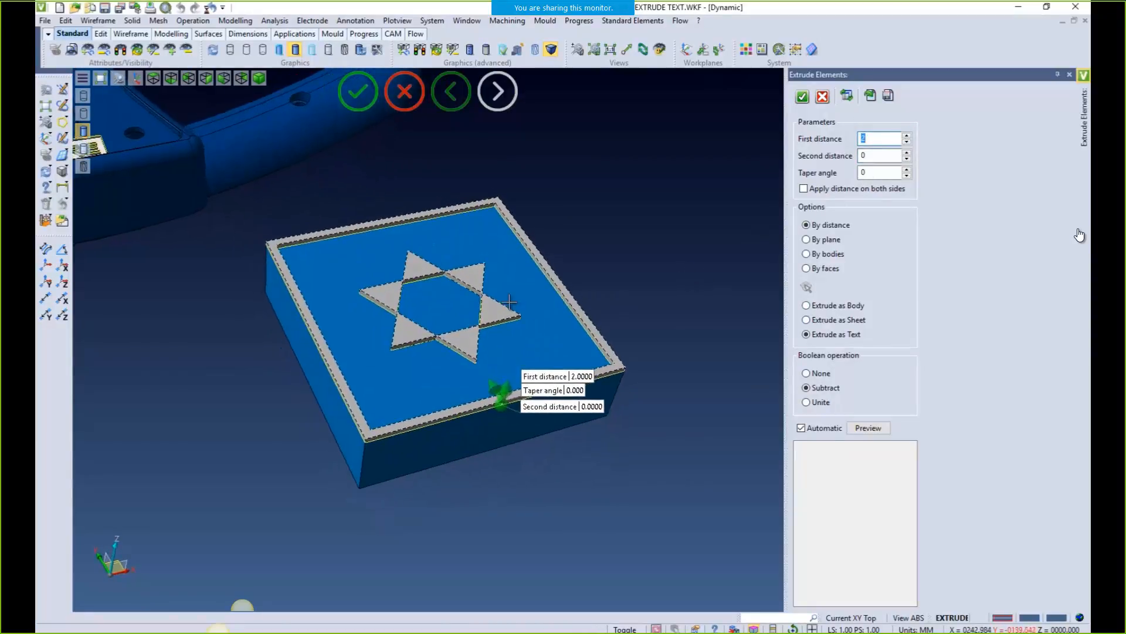
{"action": "scroll", "coordinate": [509, 303], "scroll_direction": "up", "scroll_amount": 2}
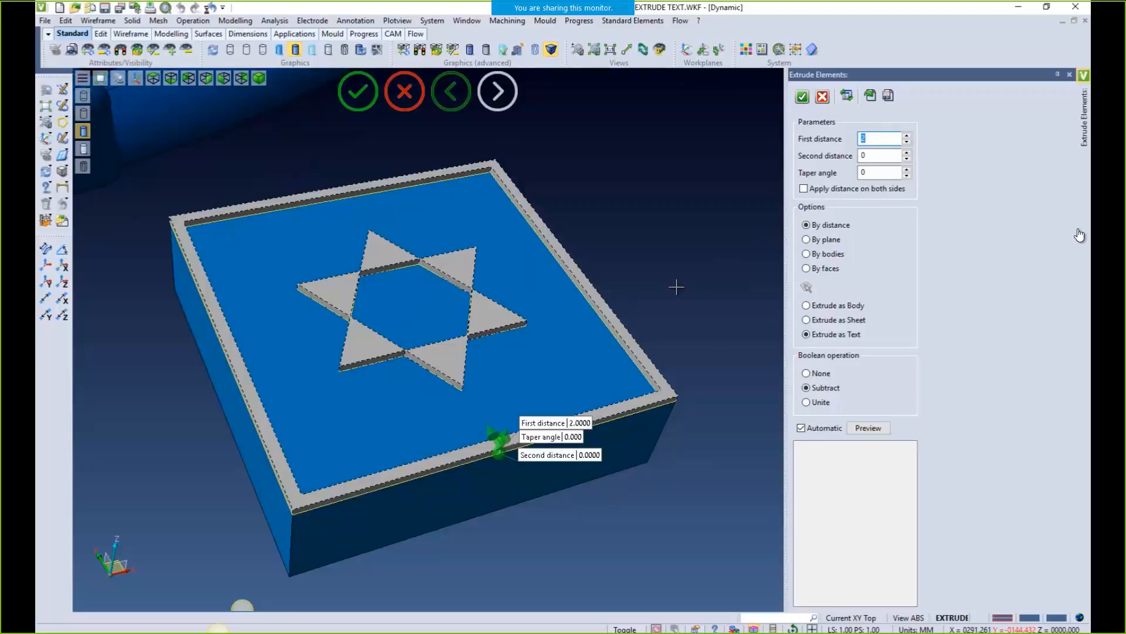
{"action": "left_click", "coordinate": [807, 305]}
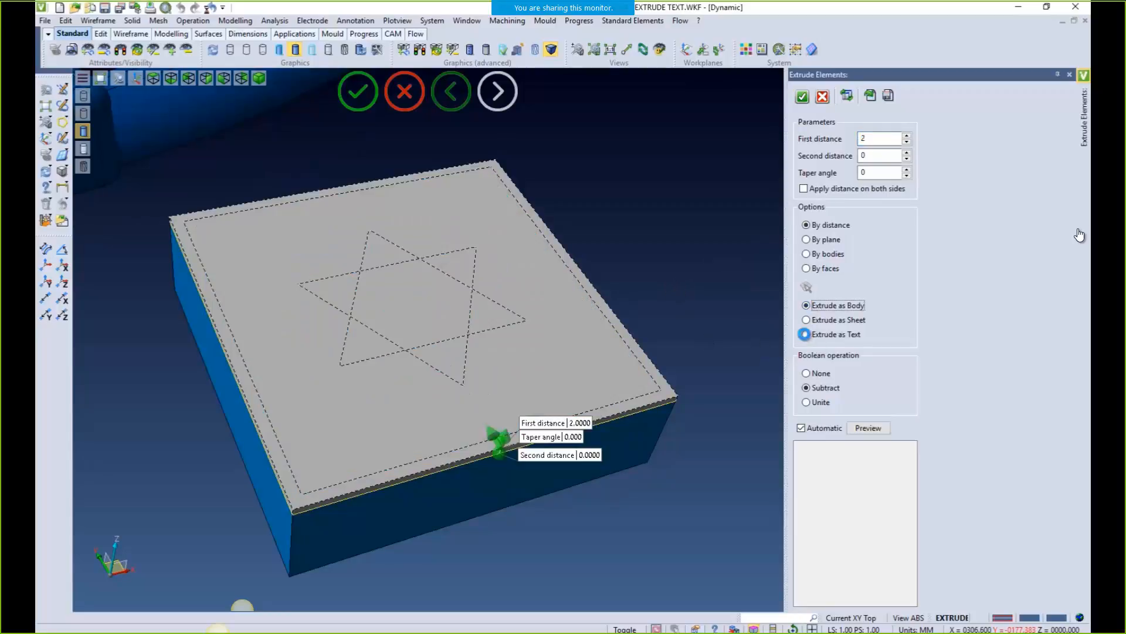
{"action": "left_click", "coordinate": [806, 334]}
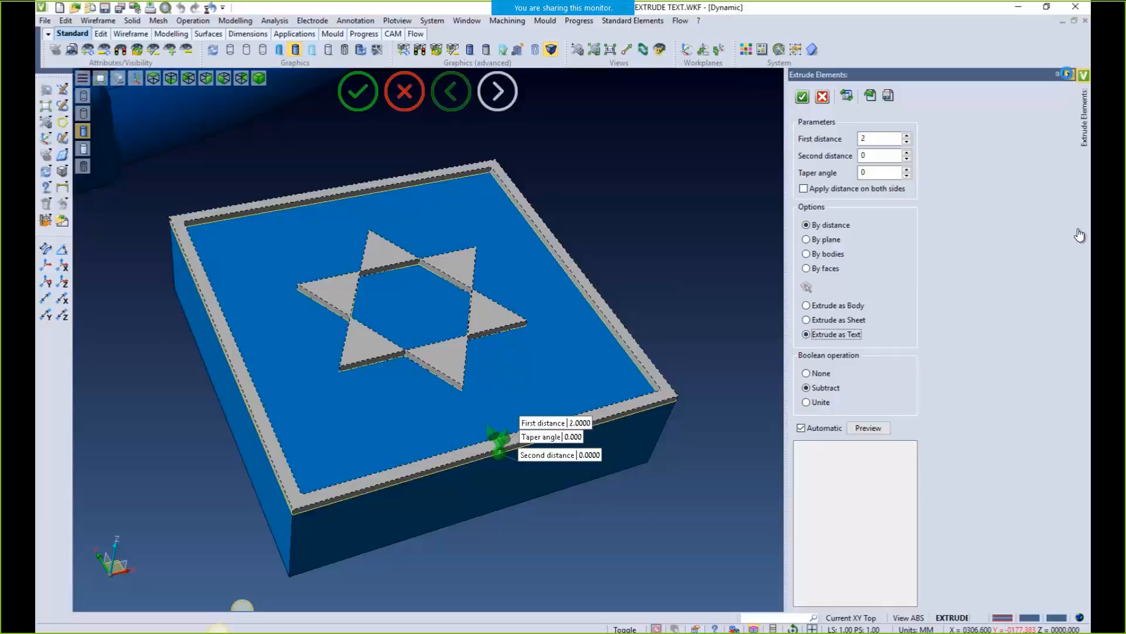
{"action": "left_click", "coordinate": [1067, 74]}
{"action": "middle_click_drag", "start_coordinate": [855, 227], "coordinate": [827, 293]}
Offset the block's border outline inward to -13
{"action": "middle_click_drag", "start_coordinate": [785, 418], "coordinate": [758, 307]}
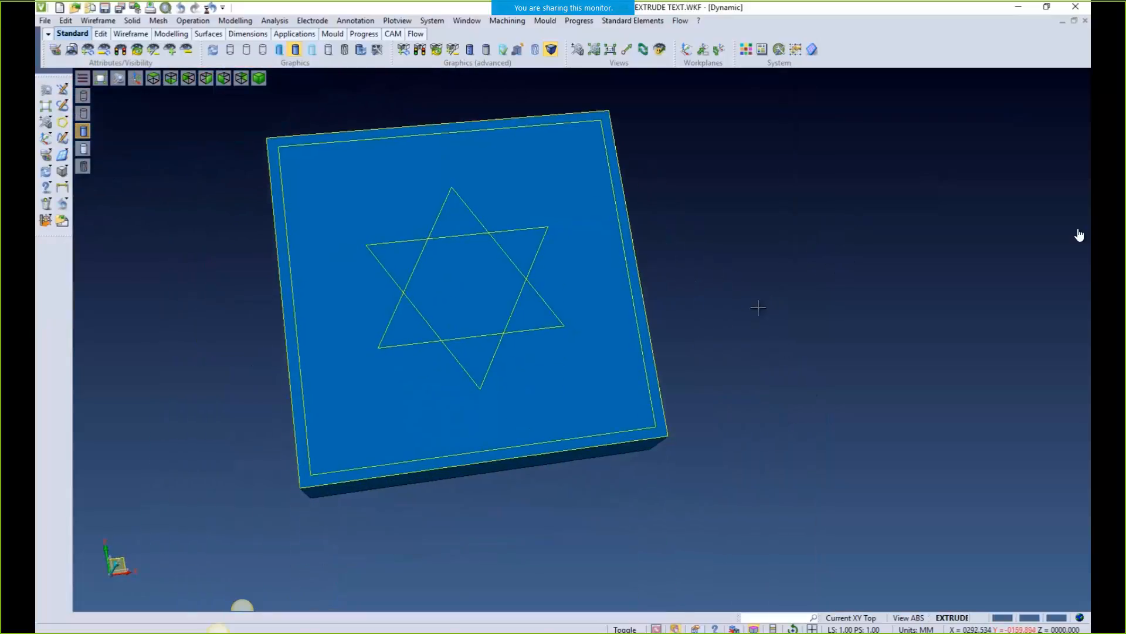
{"action": "mouse_move", "coordinate": [63, 122]}
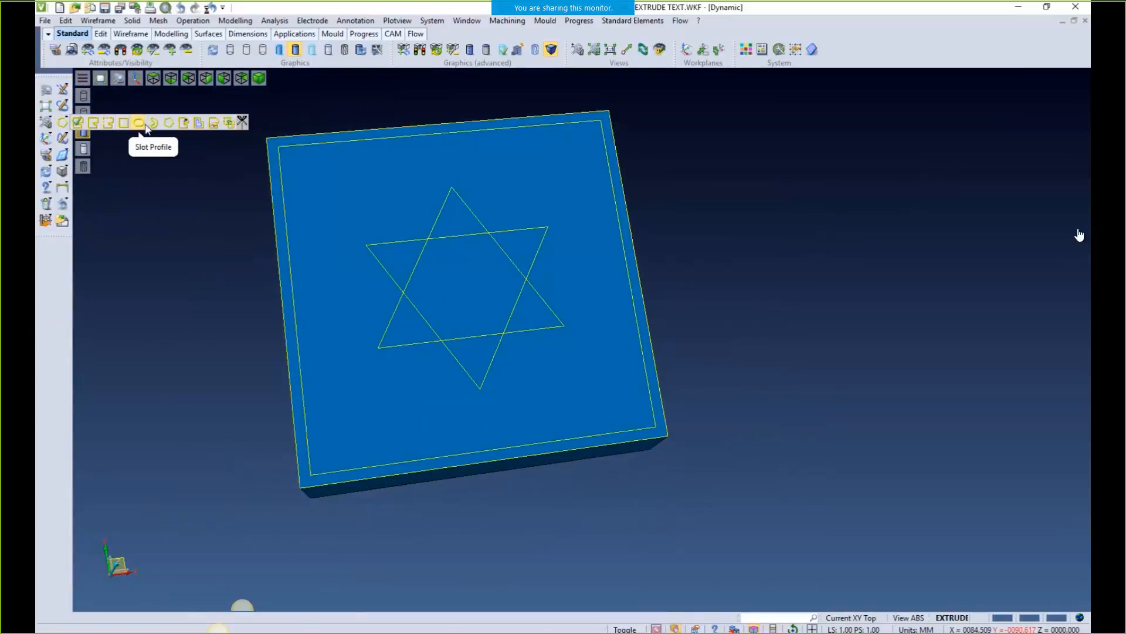
{"action": "left_click", "coordinate": [198, 125]}
{"action": "left_click", "coordinate": [331, 143]}
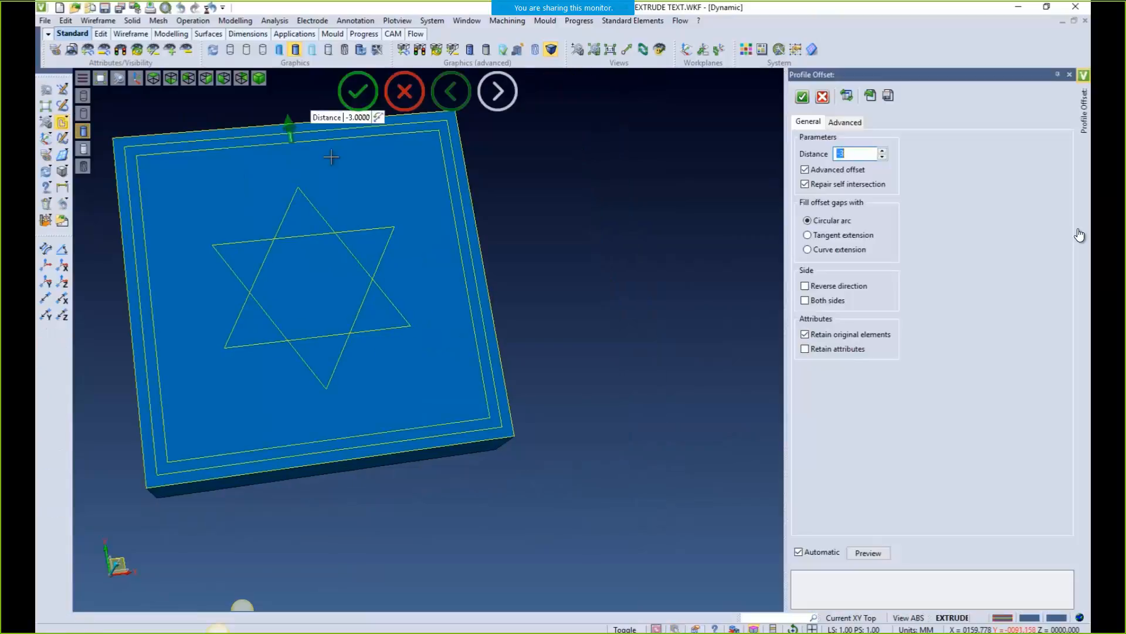
{"action": "left_click_drag", "start_coordinate": [296, 134], "coordinate": [291, 176]}
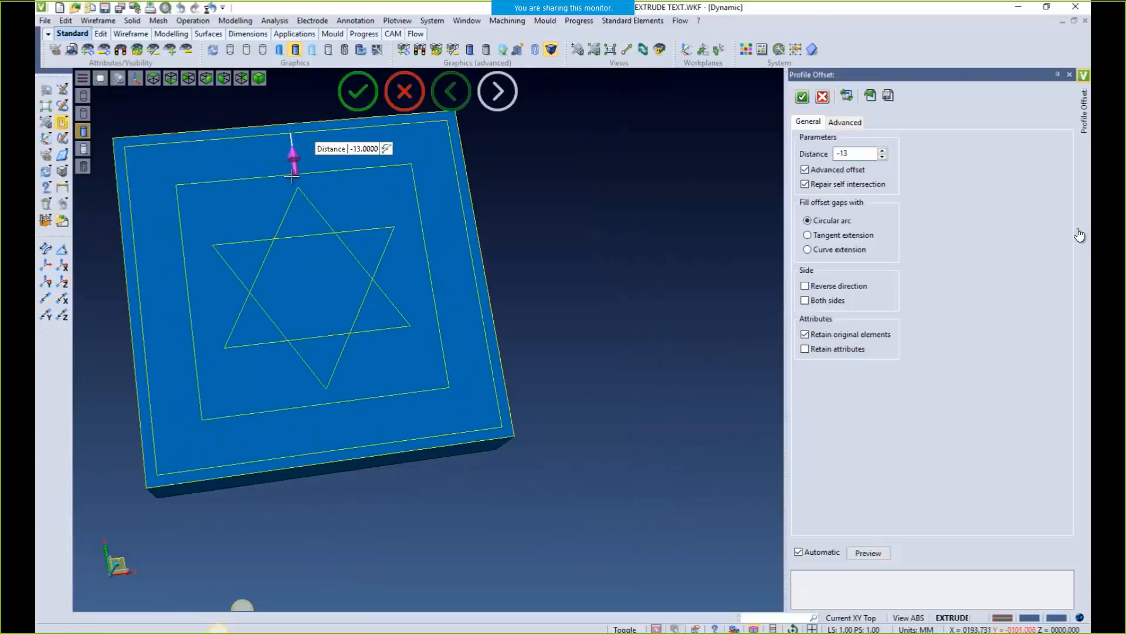
{"action": "right_click", "coordinate": [575, 359]}
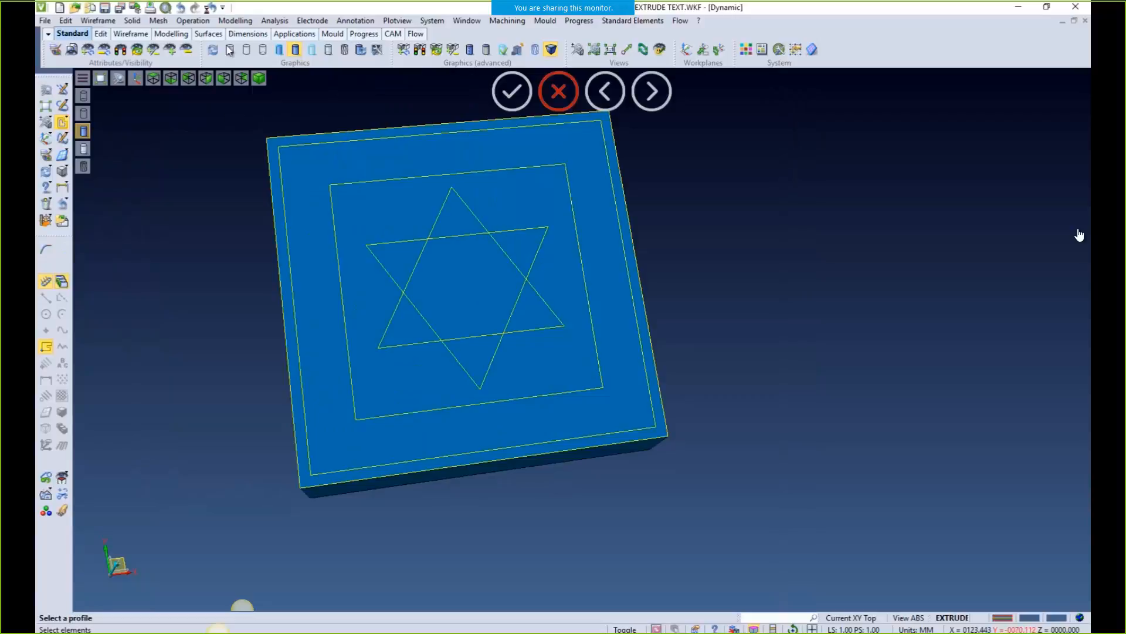
Extrude all the profile curves 2 mm into the block as a subtracting cut
{"action": "left_click", "coordinate": [235, 20]}
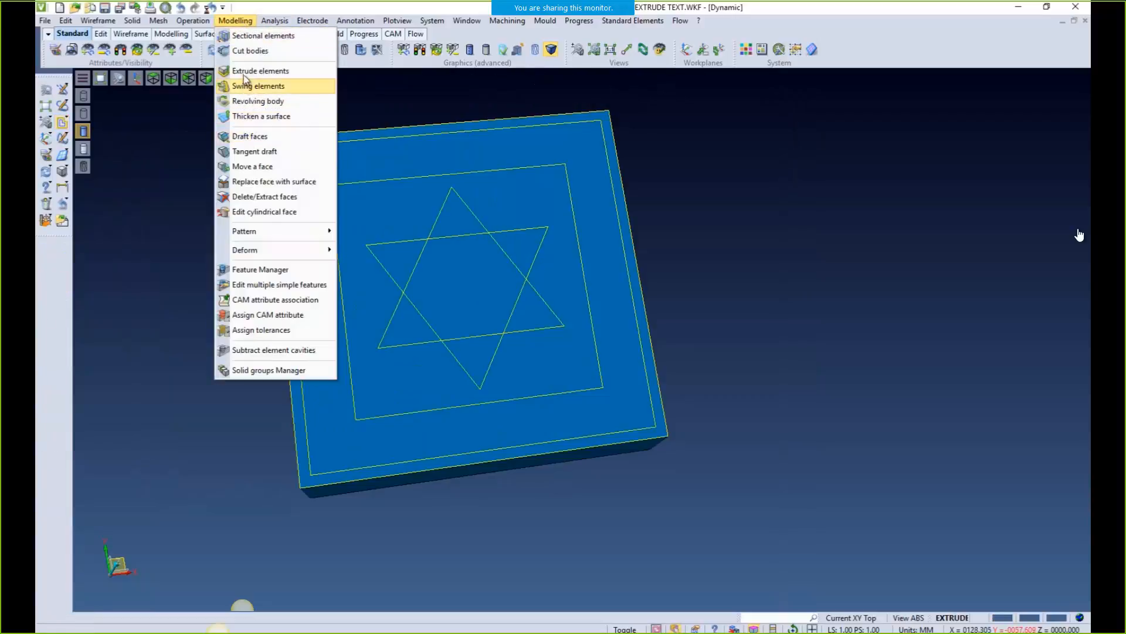
{"action": "left_click", "coordinate": [244, 71]}
{"action": "left_click_drag", "start_coordinate": [241, 95], "coordinate": [804, 481]}
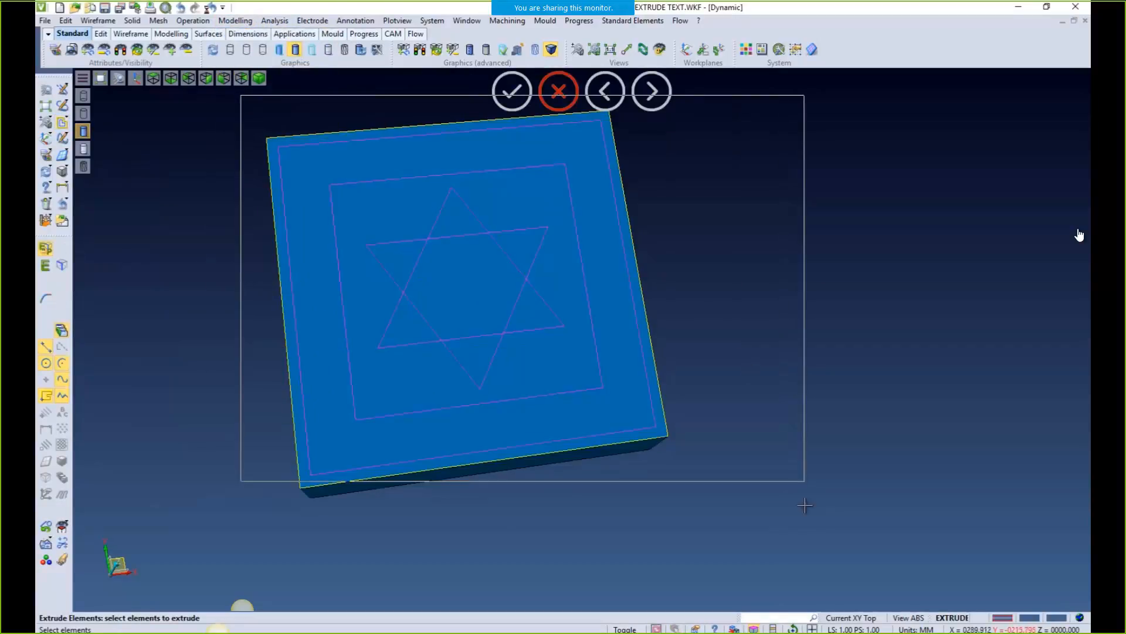
{"action": "right_click", "coordinate": [798, 532]}
{"action": "right_click", "coordinate": [764, 490]}
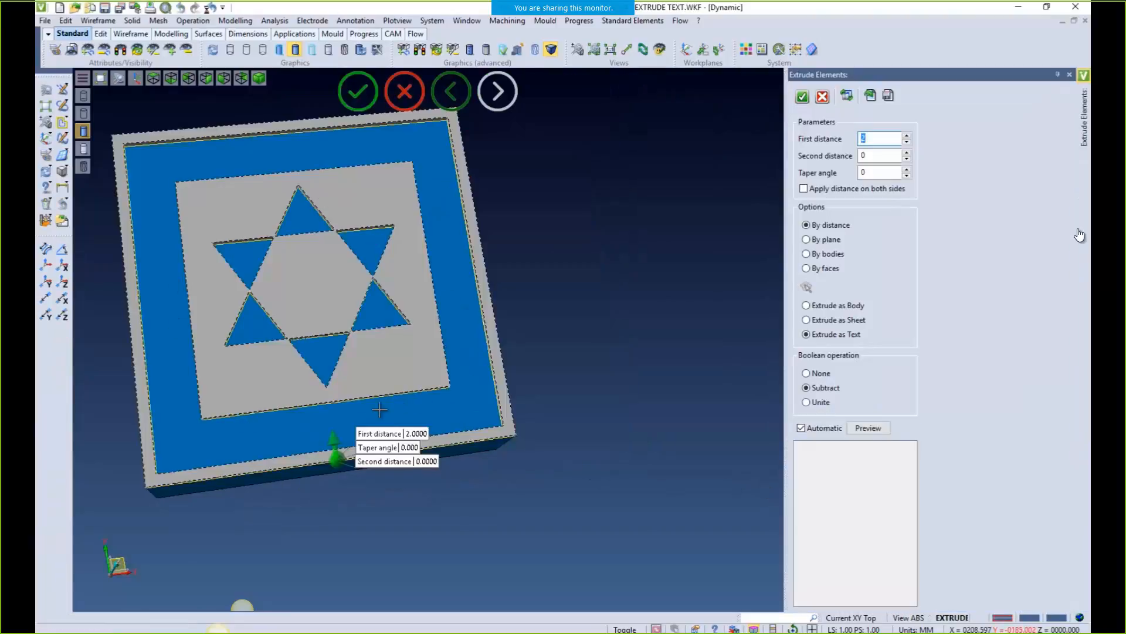
{"action": "left_click", "coordinate": [803, 96]}
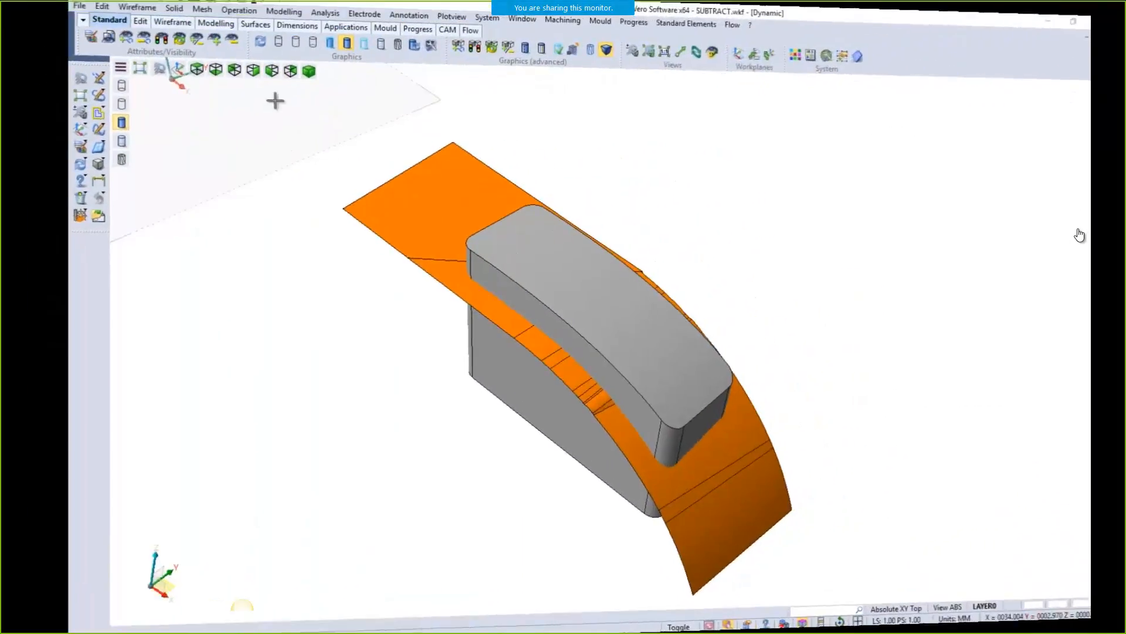
Subtract the curved surface from the grey block, inspect the result, then undo it
{"action": "left_click", "coordinate": [193, 22]}
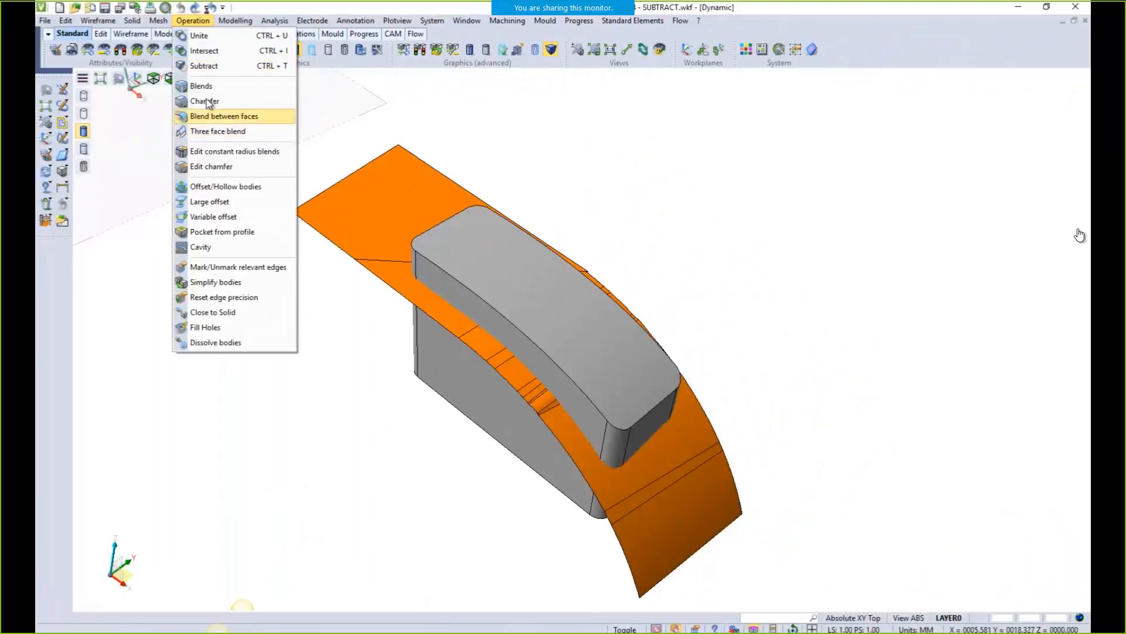
{"action": "left_click", "coordinate": [216, 67]}
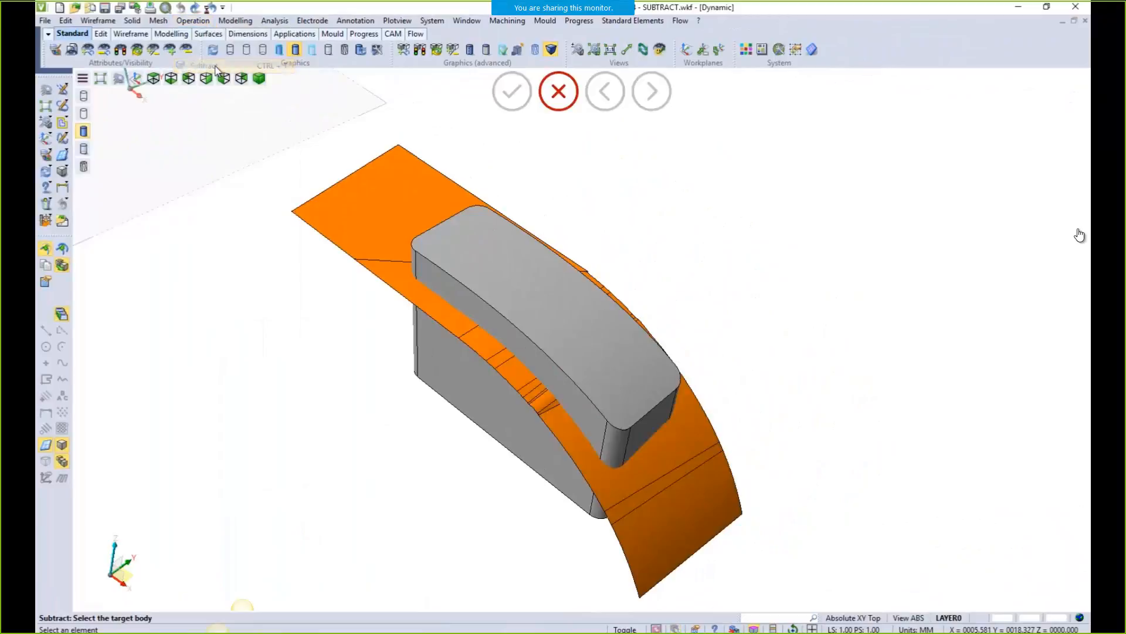
{"action": "left_click", "coordinate": [415, 247]}
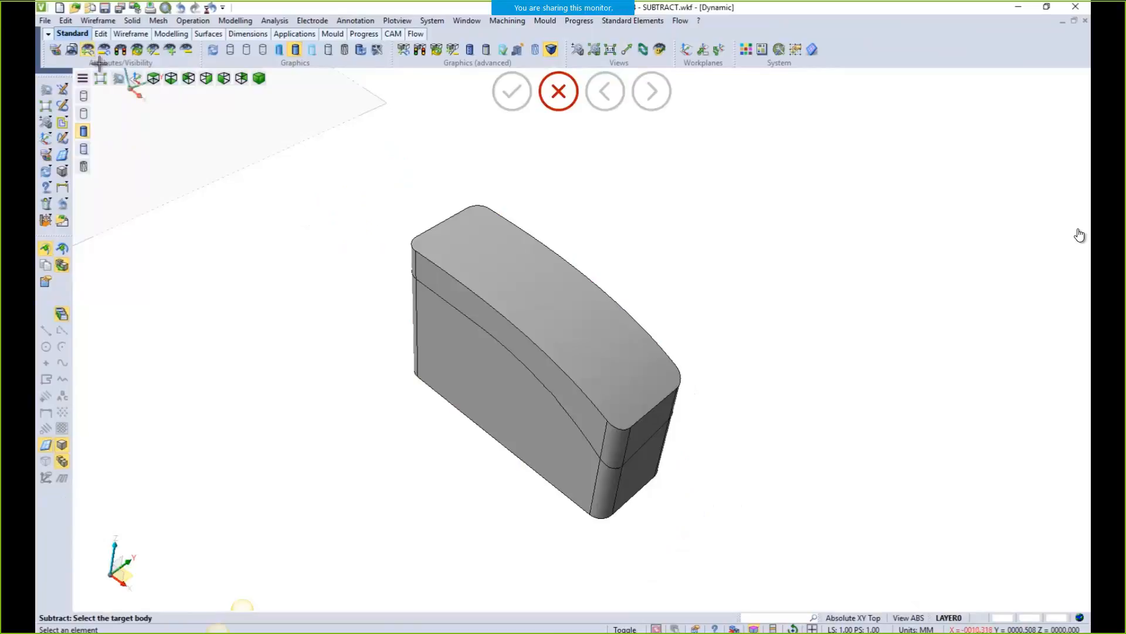
{"action": "left_click", "coordinate": [460, 322]}
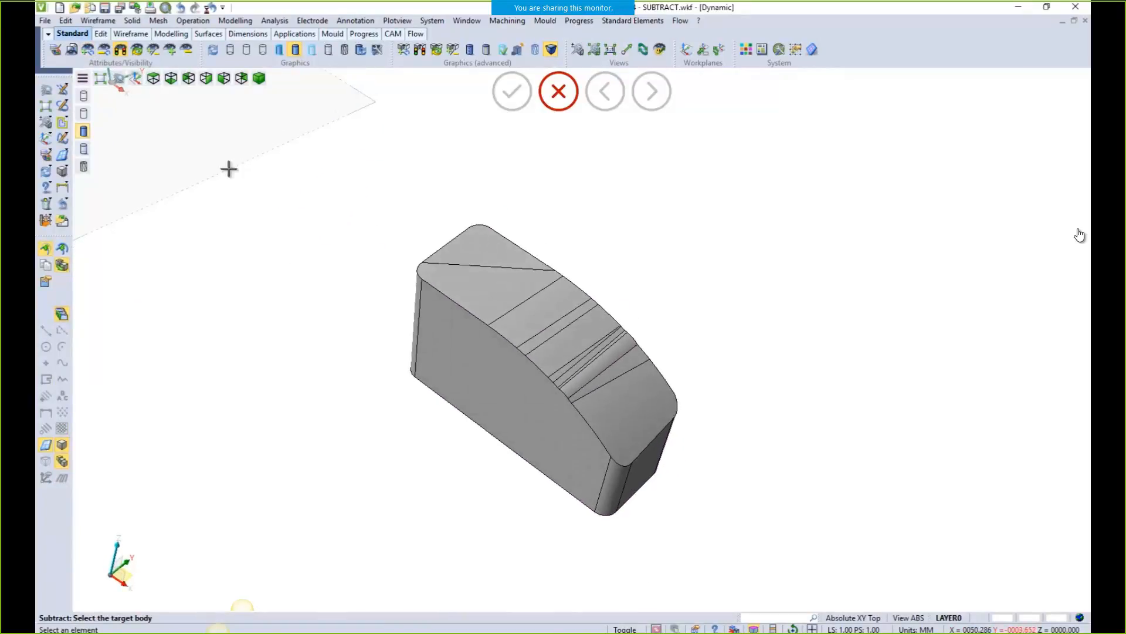
{"action": "key", "text": "Escape"}
{"action": "left_click", "coordinate": [120, 51]}
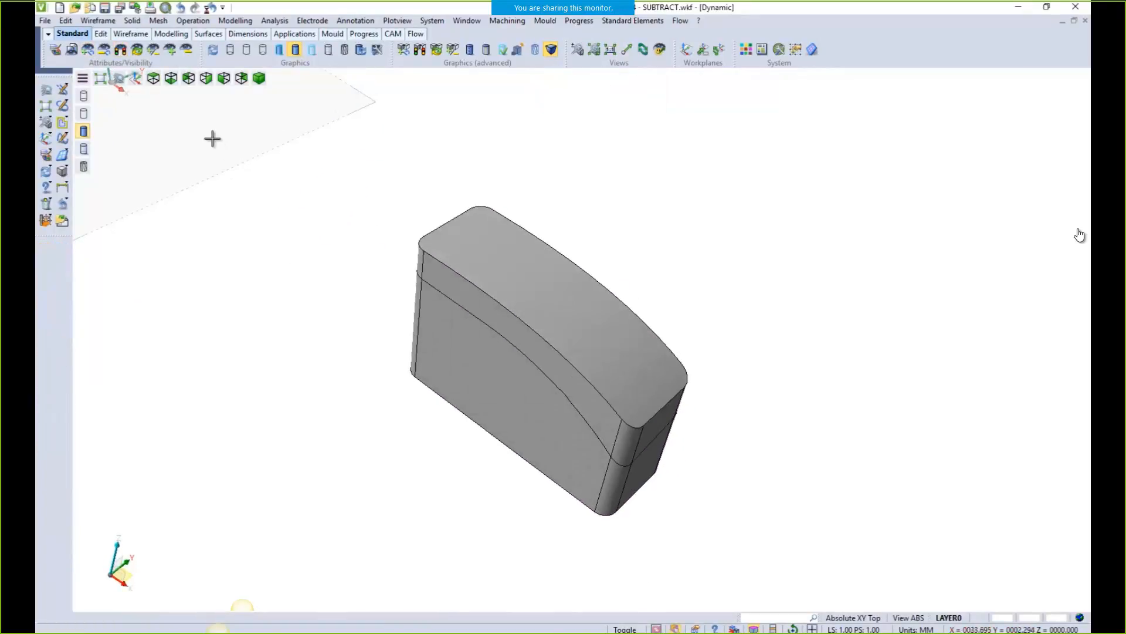
{"action": "left_click", "coordinate": [61, 203]}
Subtract the block from the curved surface, then undo that cut too
{"action": "left_click", "coordinate": [130, 20]}
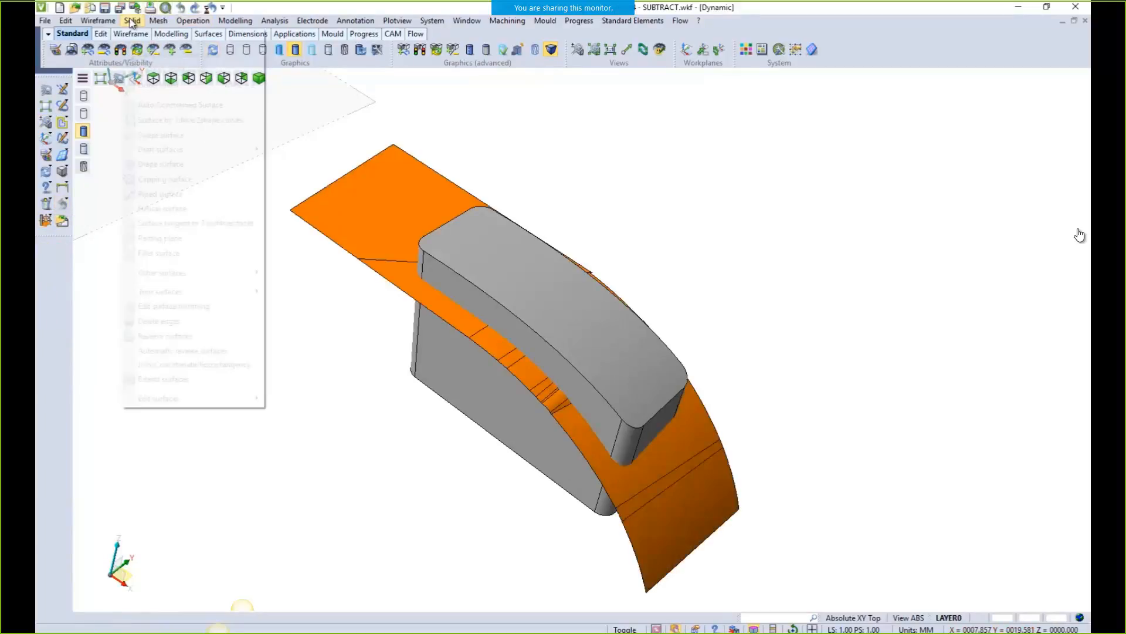
{"action": "left_click", "coordinate": [200, 71]}
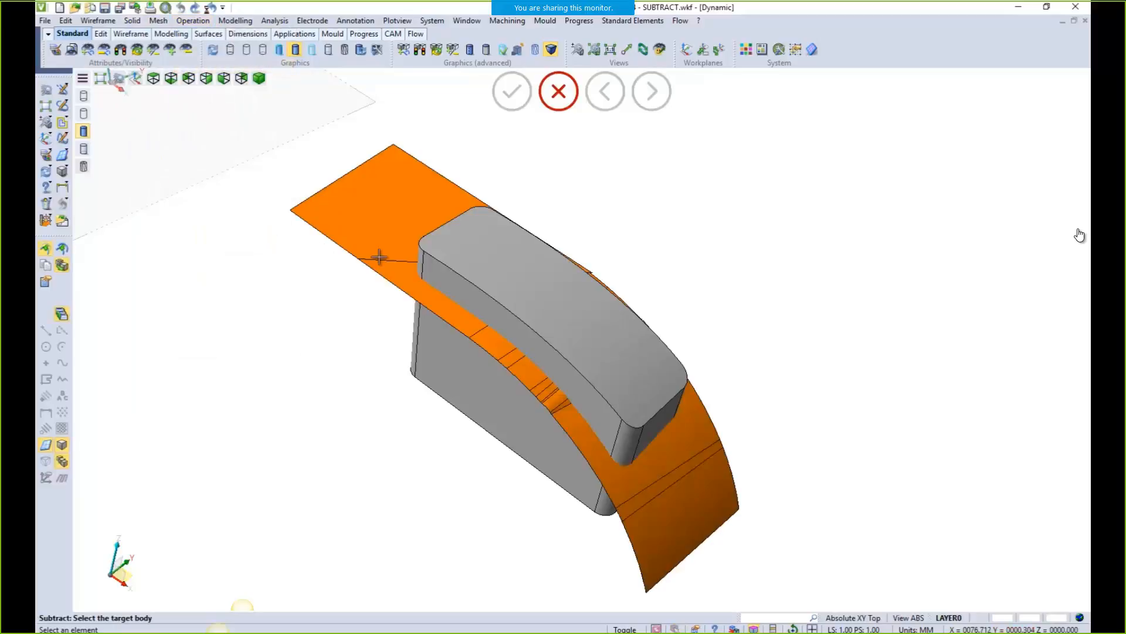
{"action": "left_click", "coordinate": [393, 253]}
{"action": "left_click", "coordinate": [445, 262]}
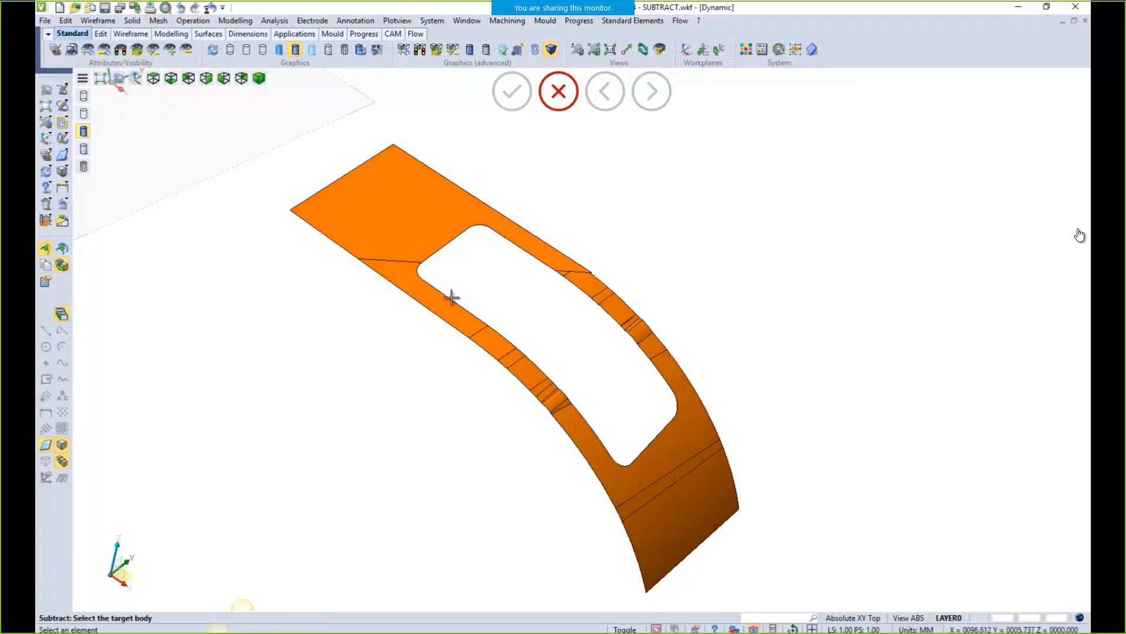
{"action": "key", "text": "Escape"}
{"action": "left_click", "coordinate": [66, 203]}
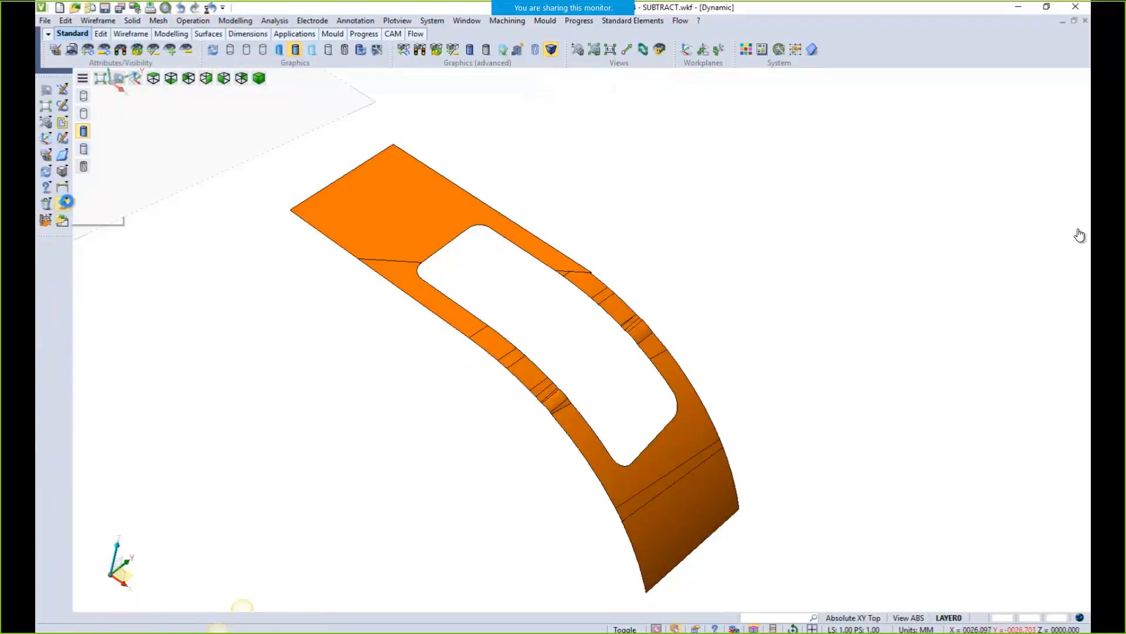
Start a new Subtract, picking the curved surface as target and the block as the tool
{"action": "left_click", "coordinate": [193, 21]}
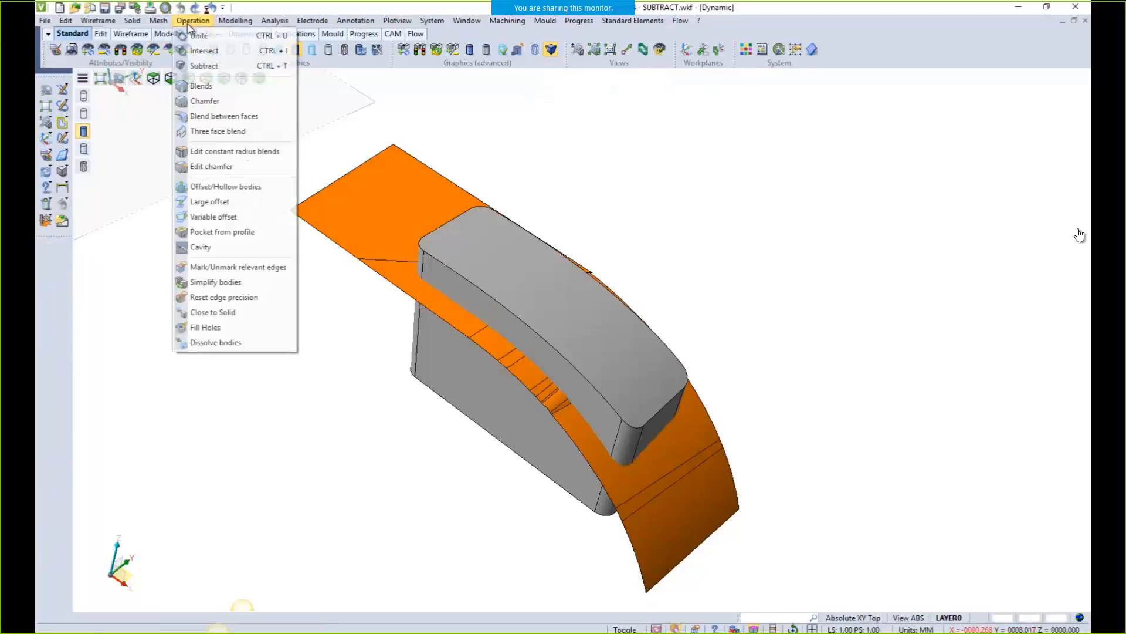
{"action": "left_click", "coordinate": [200, 67]}
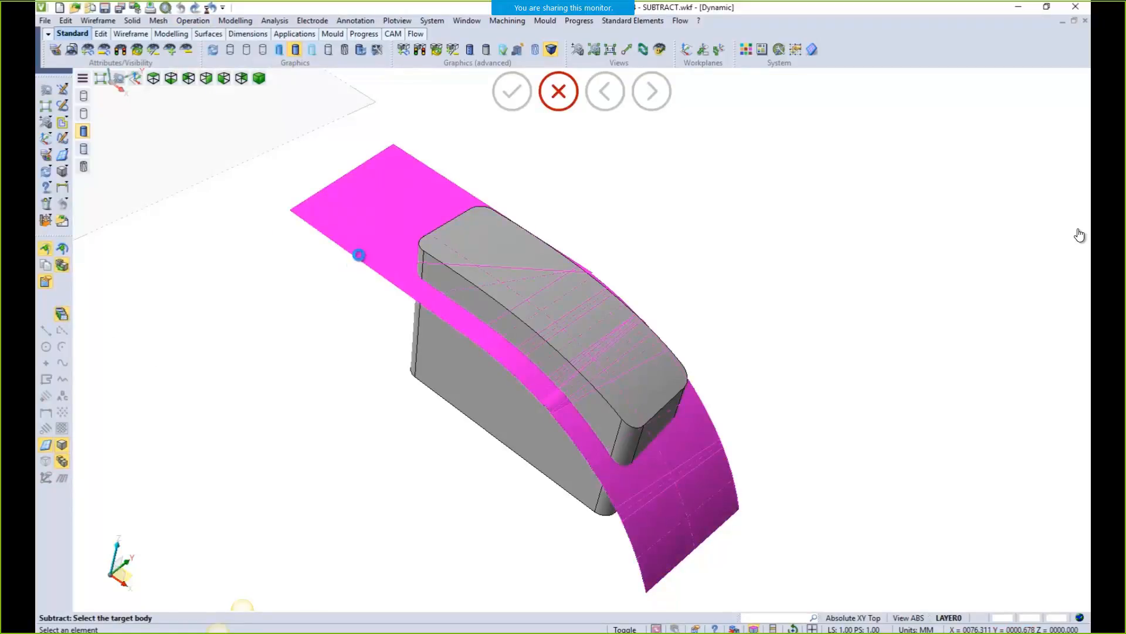
{"action": "left_click", "coordinate": [359, 255]}
{"action": "left_click", "coordinate": [448, 258]}
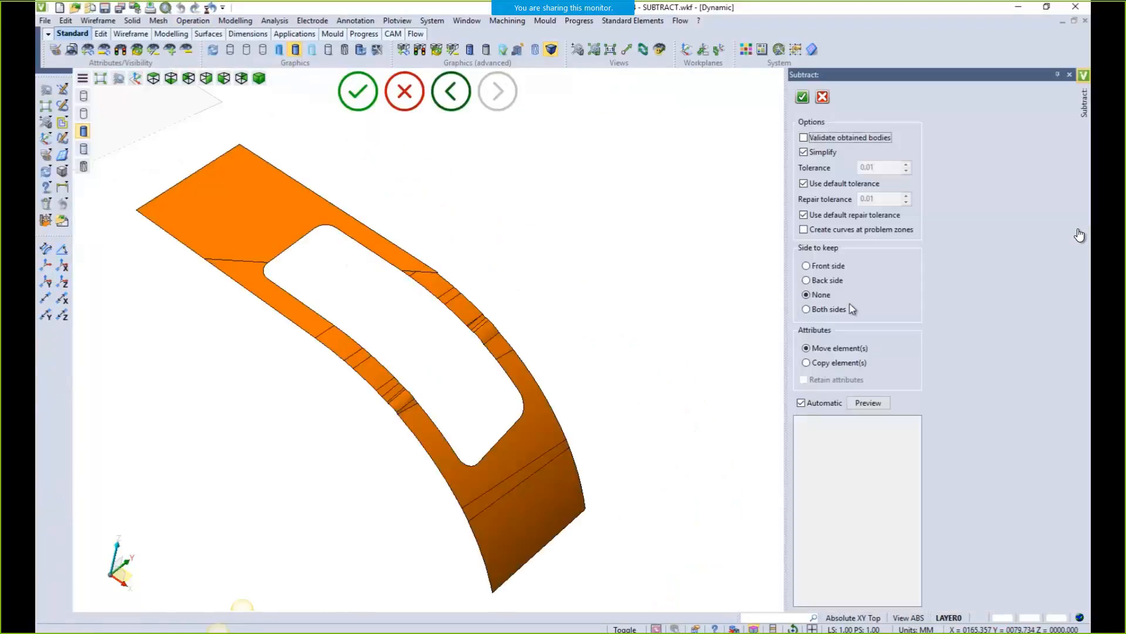
Preview the Front side and Back side options, then apply the subtraction keeping Both sides
{"action": "left_click", "coordinate": [807, 266]}
{"action": "middle_click_drag", "start_coordinate": [755, 284], "coordinate": [546, 292]}
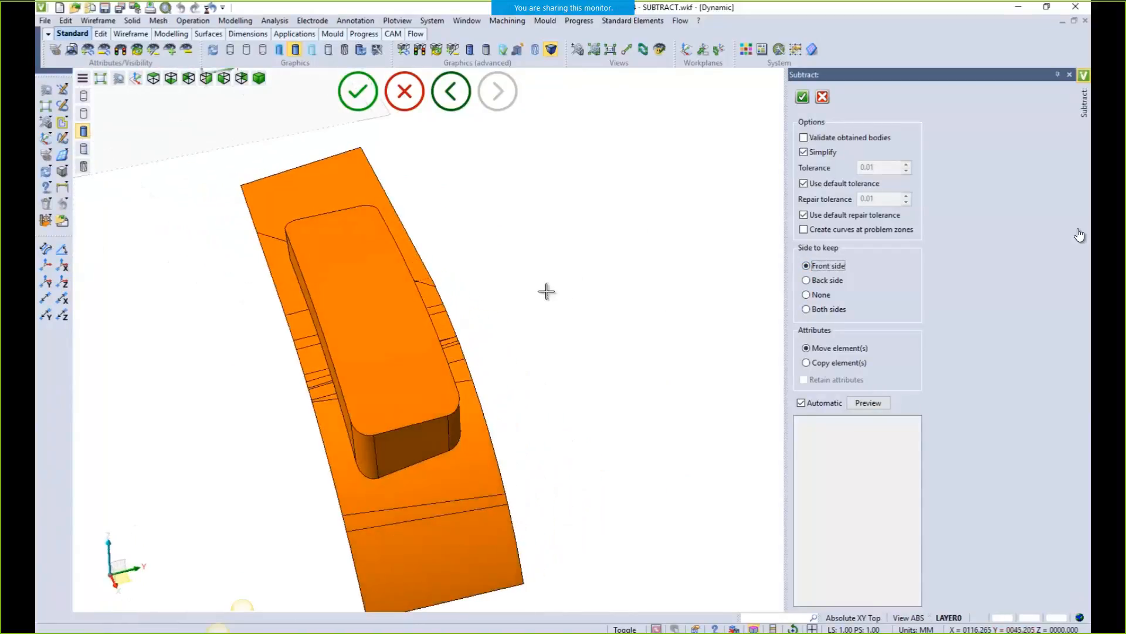
{"action": "left_click", "coordinate": [806, 280]}
{"action": "middle_click_drag", "start_coordinate": [577, 326], "coordinate": [611, 329]}
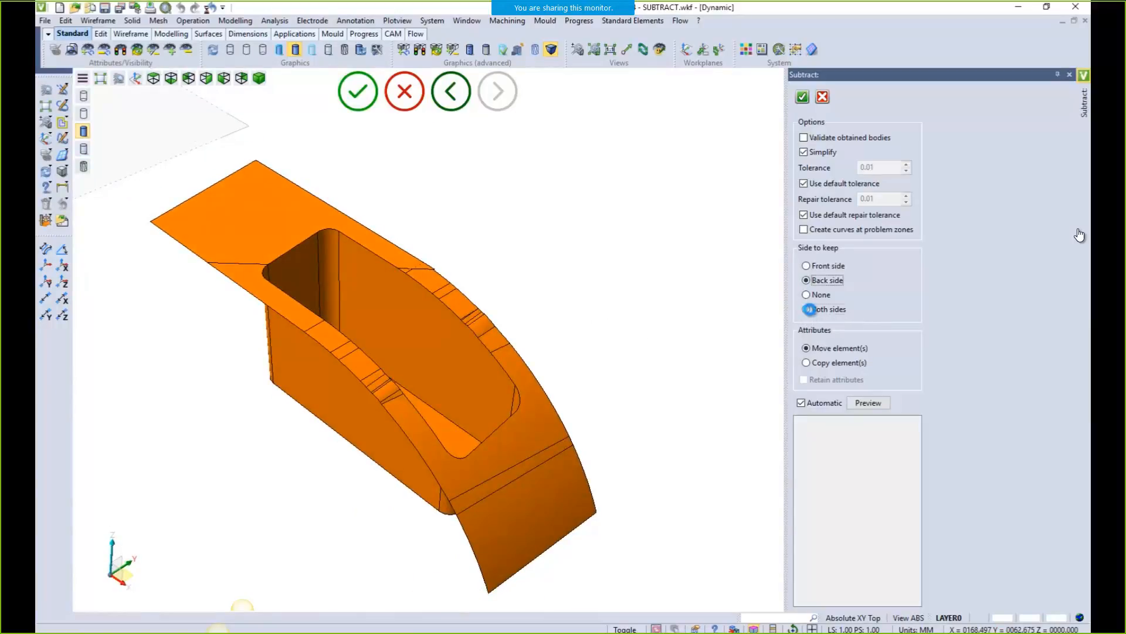
{"action": "left_click", "coordinate": [810, 309]}
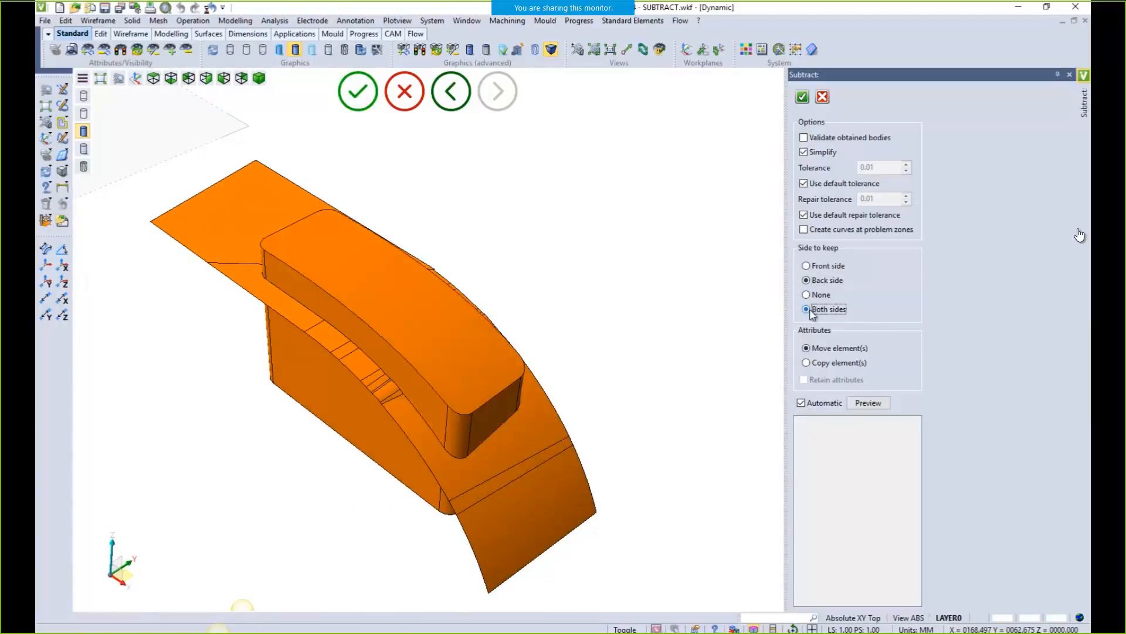
{"action": "left_click", "coordinate": [803, 96]}
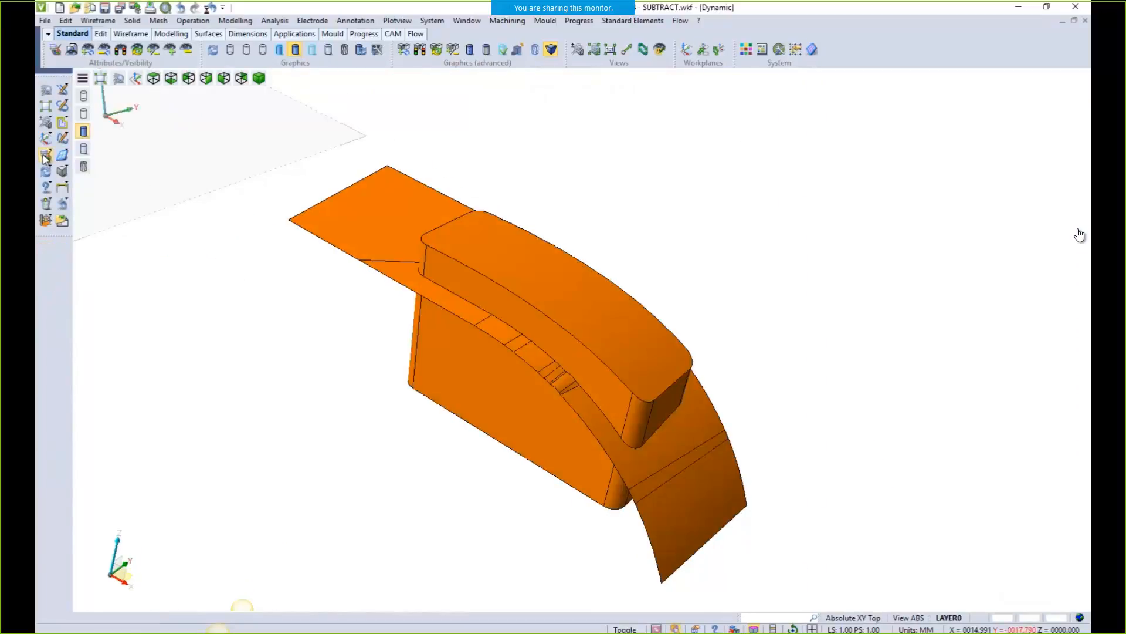
{"action": "left_click", "coordinate": [46, 155]}
Recolour the upper cut piece green
{"action": "left_click", "coordinate": [522, 284]}
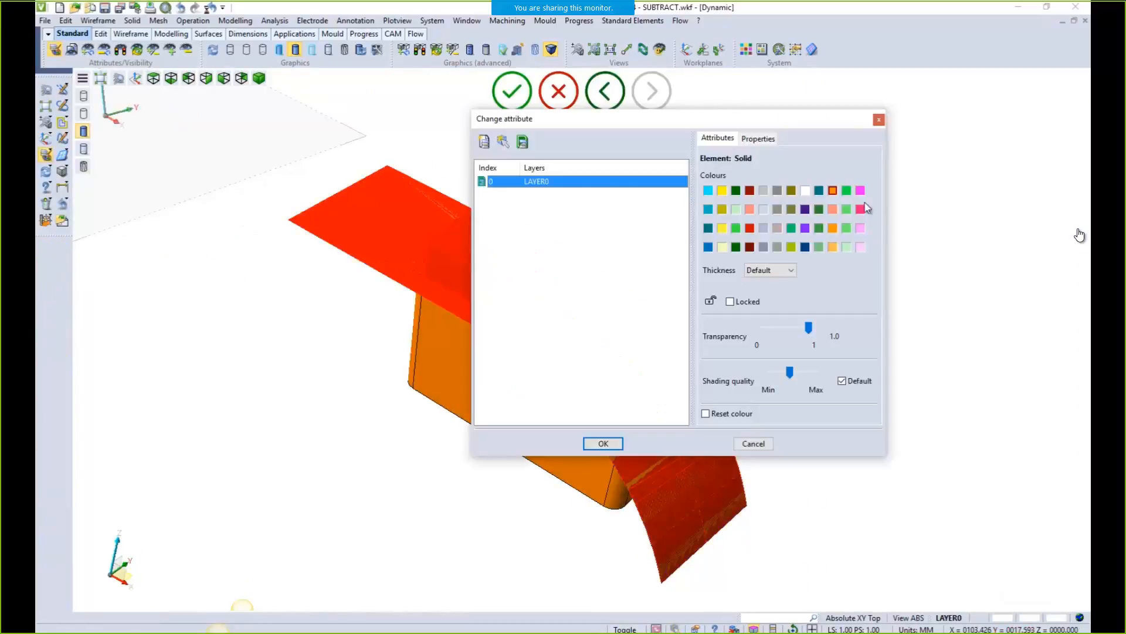
{"action": "left_click", "coordinate": [847, 190]}
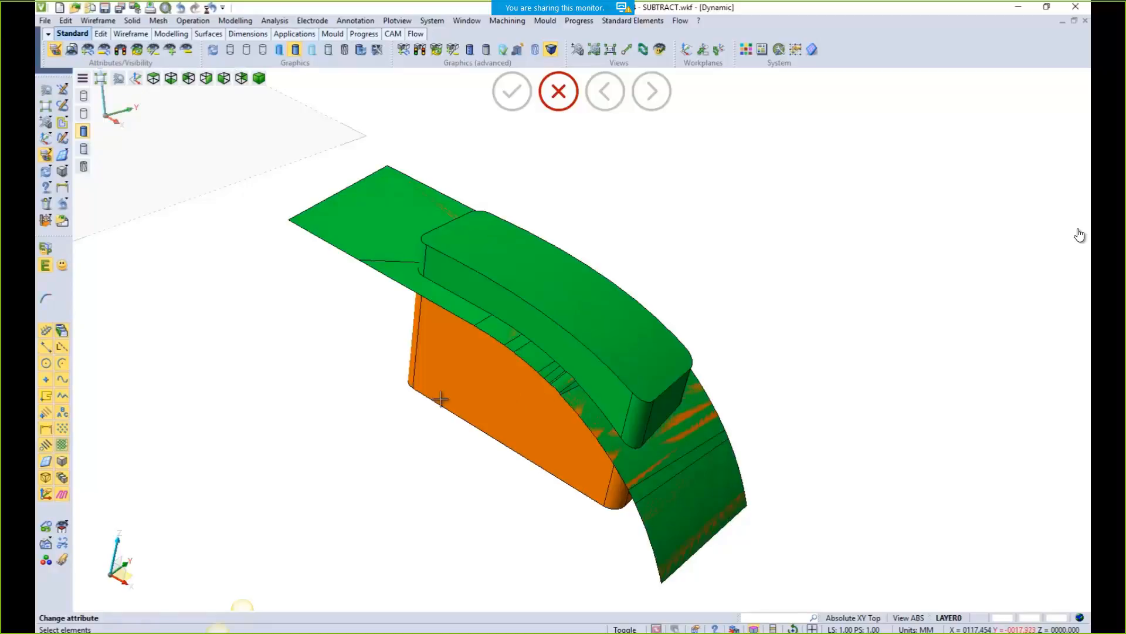
{"action": "key", "text": "Escape"}
Compare the green and orange pieces by hiding and showing each, then advance to the General Modelling slide
{"action": "left_click", "coordinate": [87, 50]}
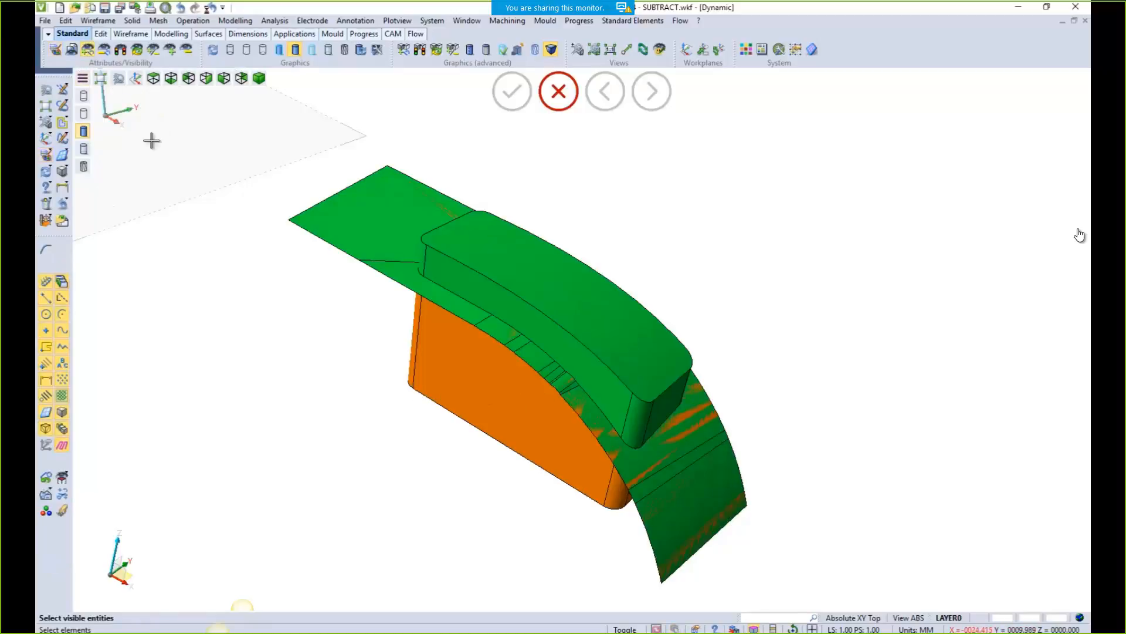
{"action": "left_click", "coordinate": [460, 270]}
{"action": "middle_click_drag", "start_coordinate": [365, 318], "coordinate": [308, 301]}
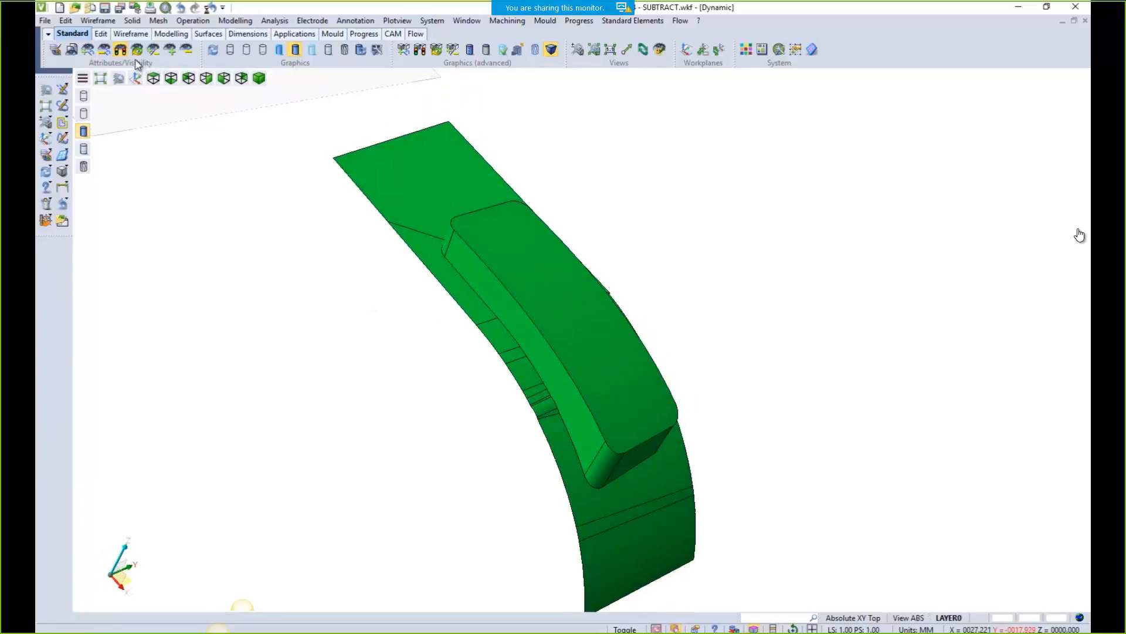
{"action": "left_click", "coordinate": [136, 52]}
{"action": "middle_click_drag", "start_coordinate": [242, 206], "coordinate": [204, 182]}
{"action": "left_click", "coordinate": [133, 51]}
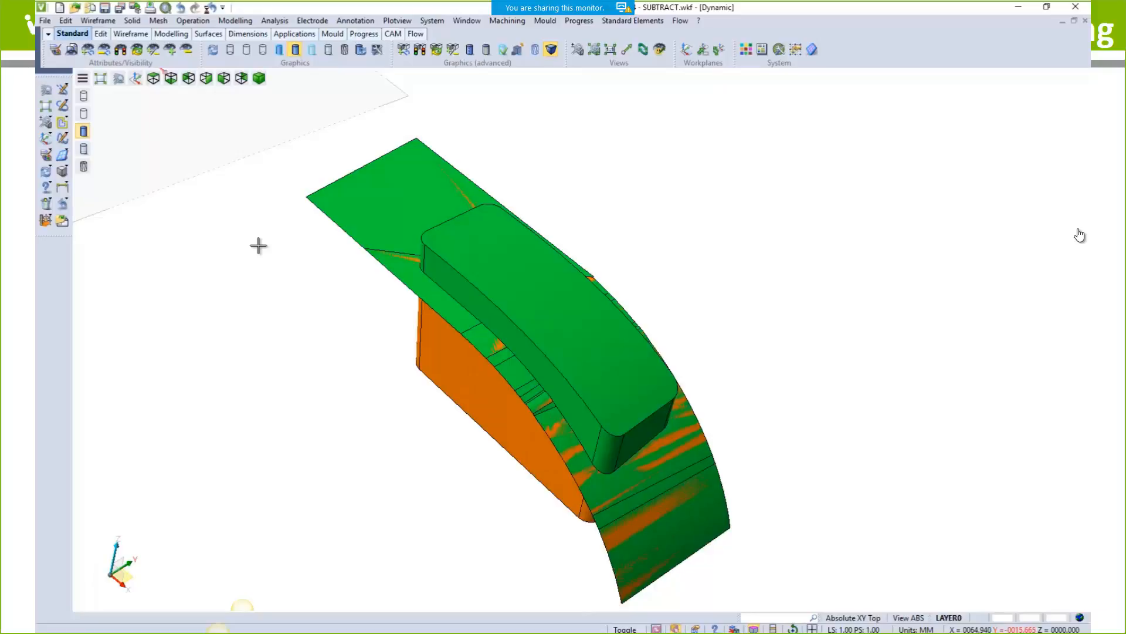
{"action": "key", "text": "Right"}
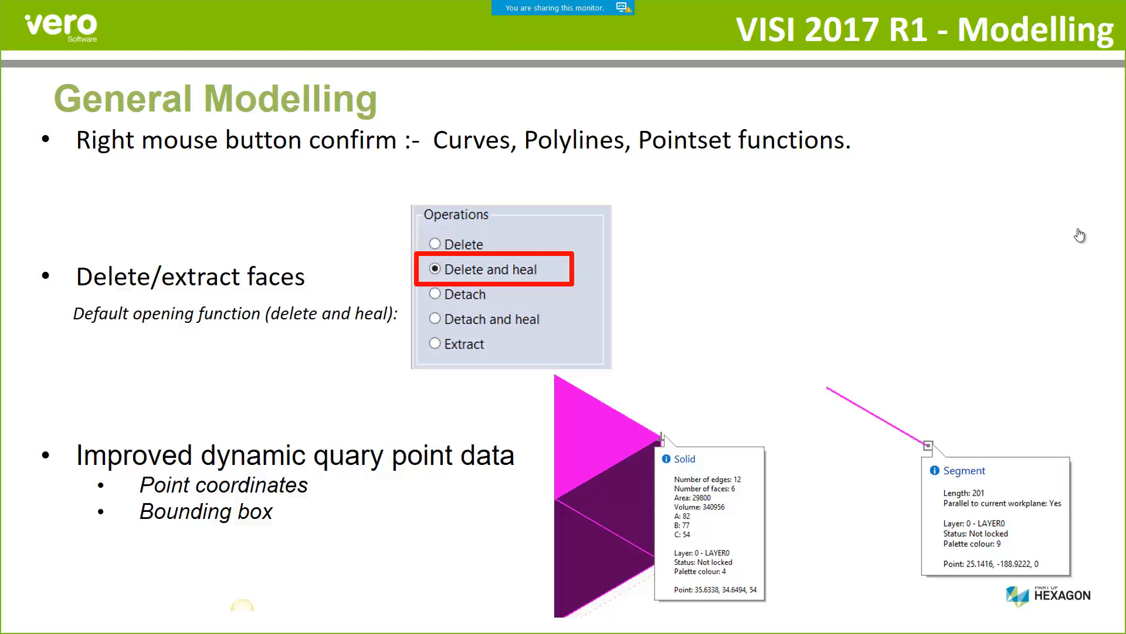
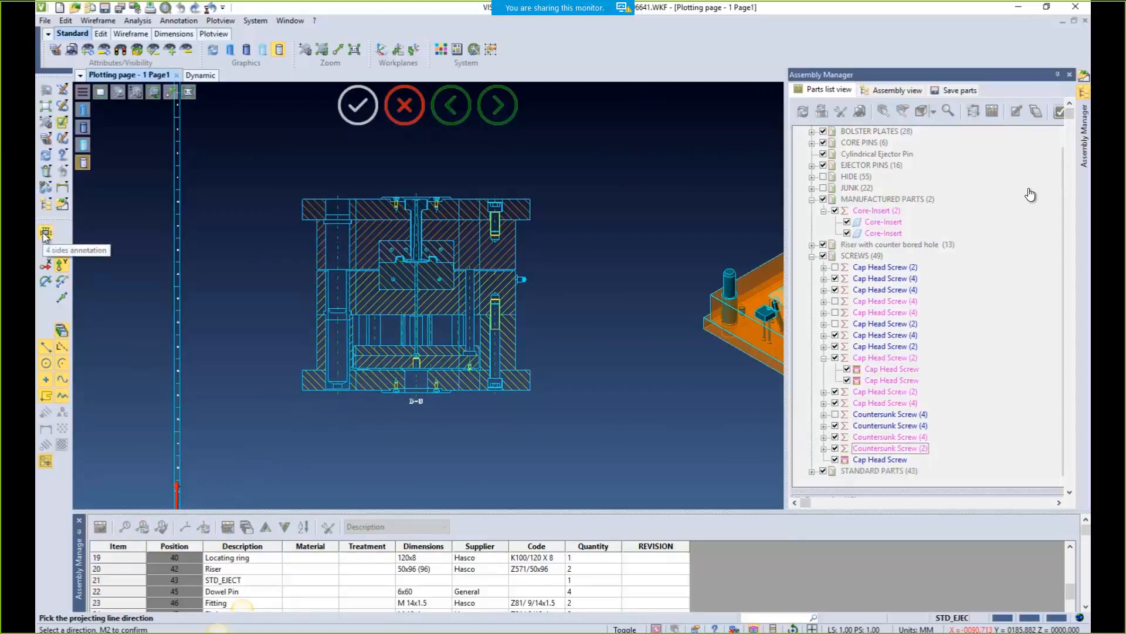
Undo the trial balloons on section B-B and tick Avoid duplicated balloons in Part List settings
{"action": "left_click", "coordinate": [45, 265]}
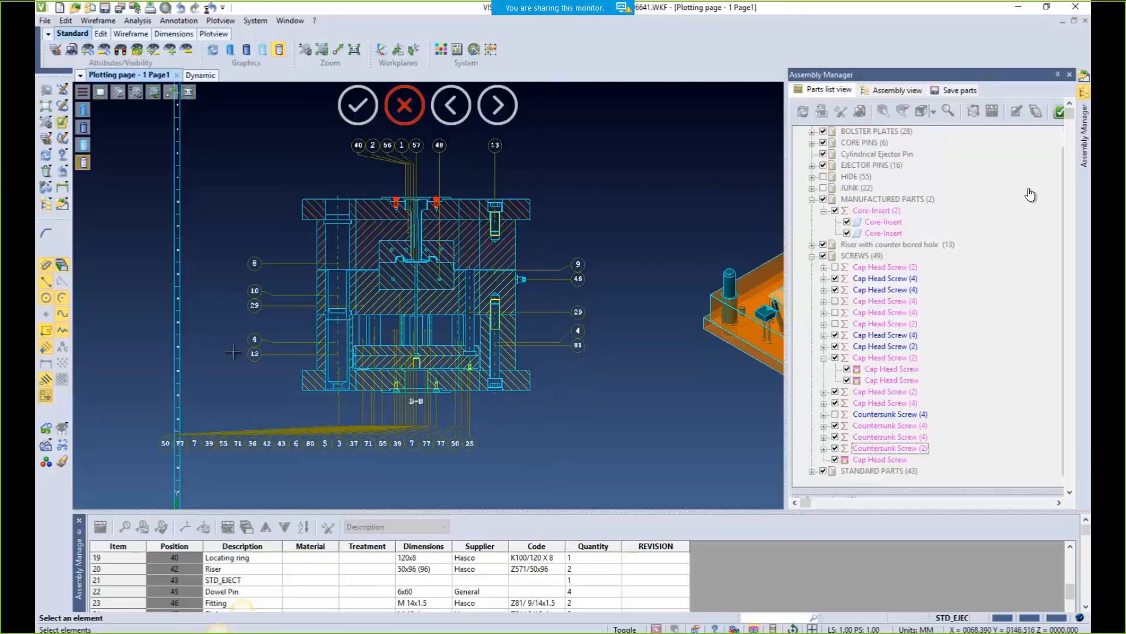
{"action": "key", "text": "Escape"}
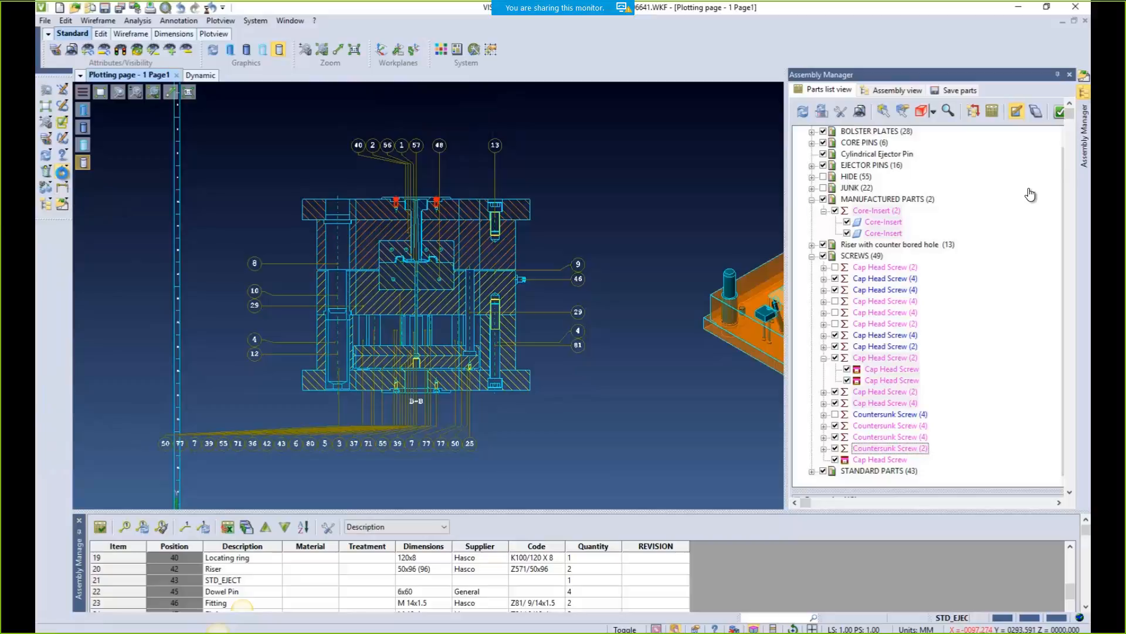
{"action": "left_click", "coordinate": [63, 173]}
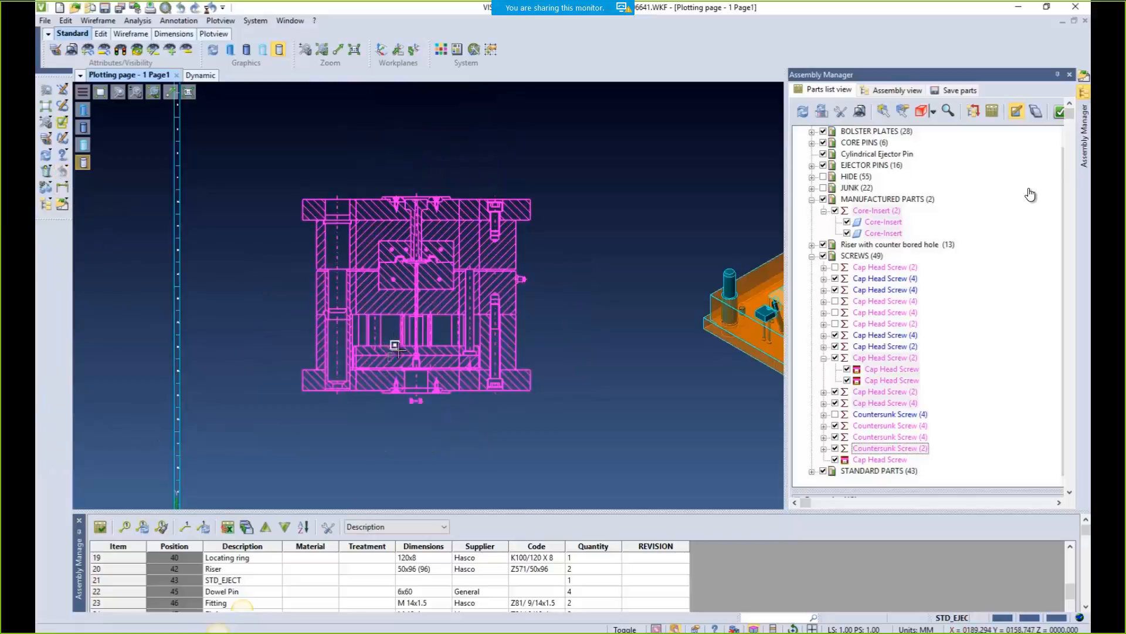
{"action": "left_click", "coordinate": [326, 528]}
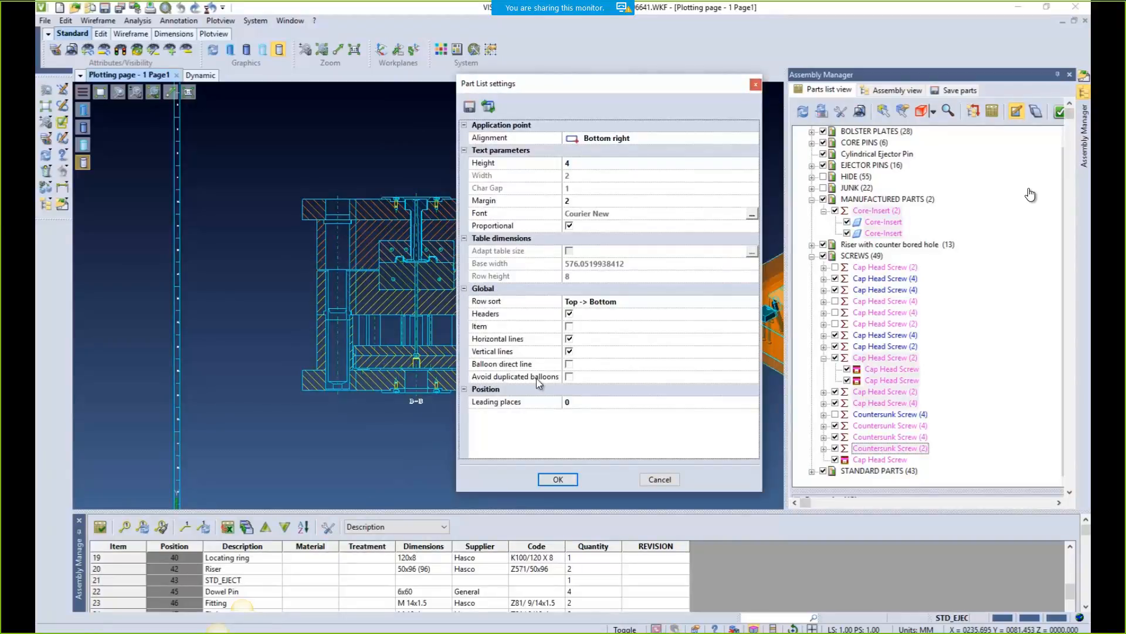
{"action": "left_click", "coordinate": [570, 377]}
Apply the Part List settings and balloon section view B-B
{"action": "left_click", "coordinate": [558, 480]}
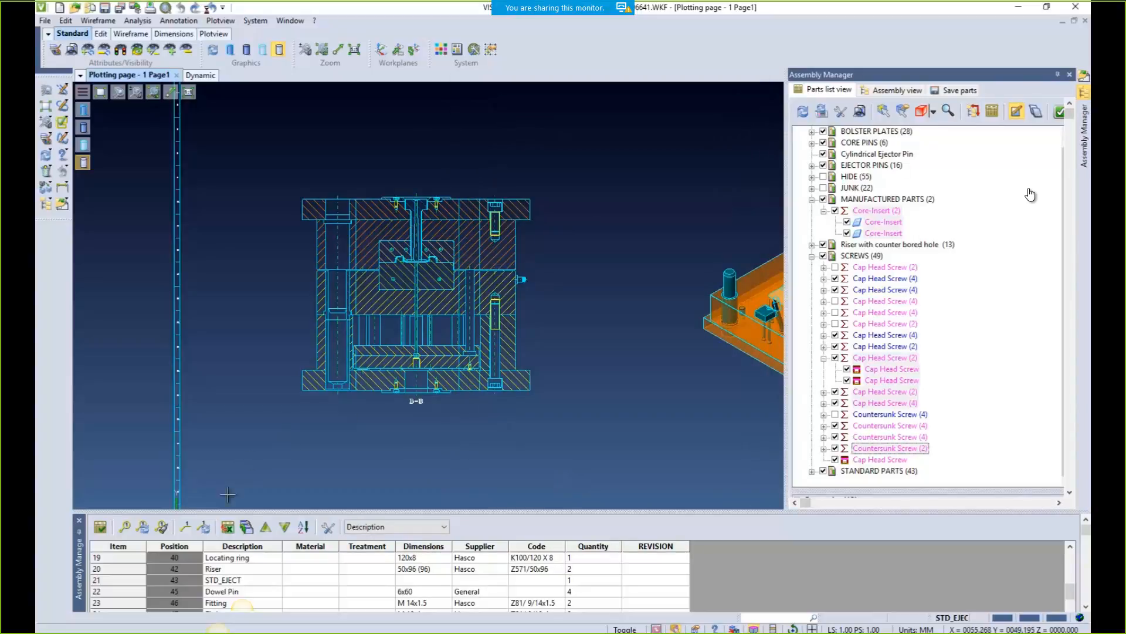
{"action": "left_click", "coordinate": [161, 527]}
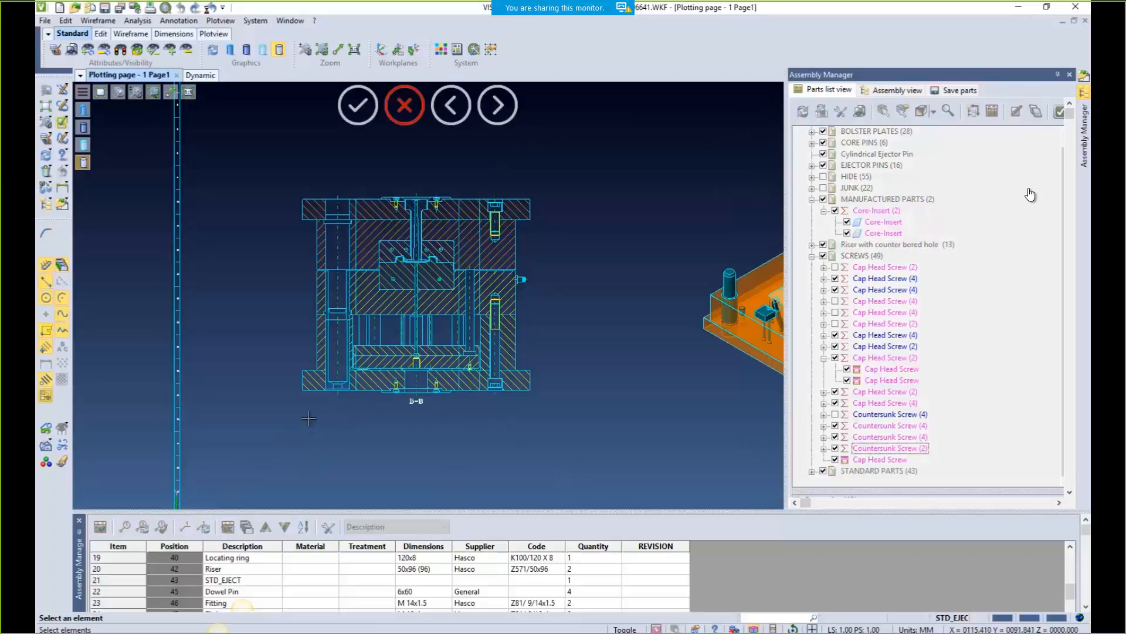
{"action": "left_click", "coordinate": [305, 393]}
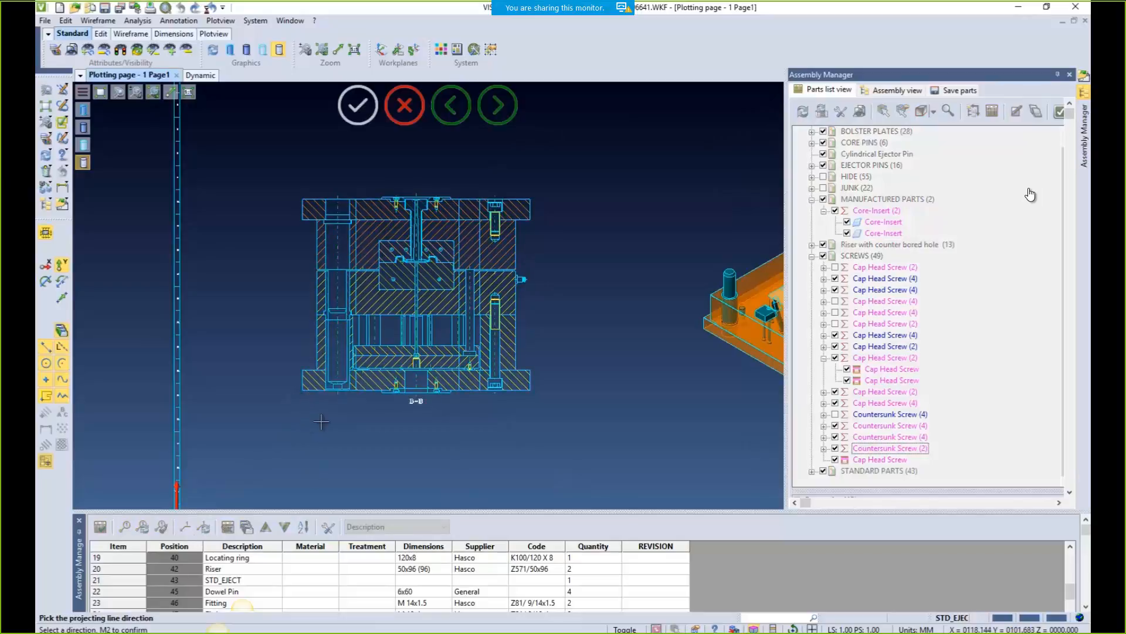
{"action": "left_click", "coordinate": [551, 312]}
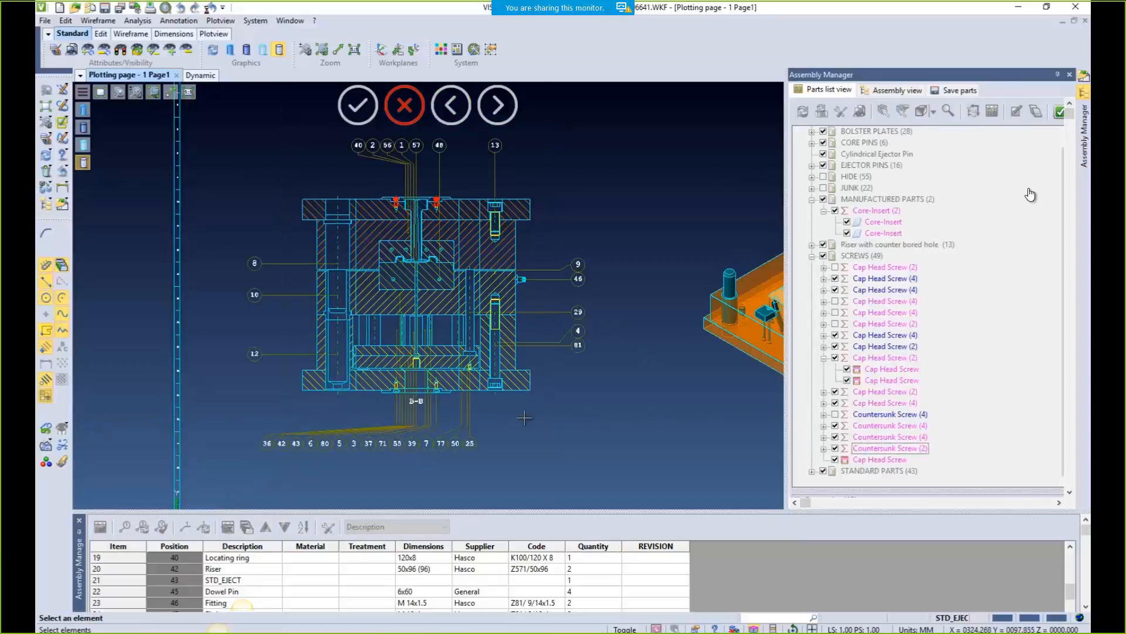
Balloon section view A-A along the Y axis, then undo that attempt
{"action": "scroll", "coordinate": [351, 447], "scroll_direction": "down", "scroll_amount": 5}
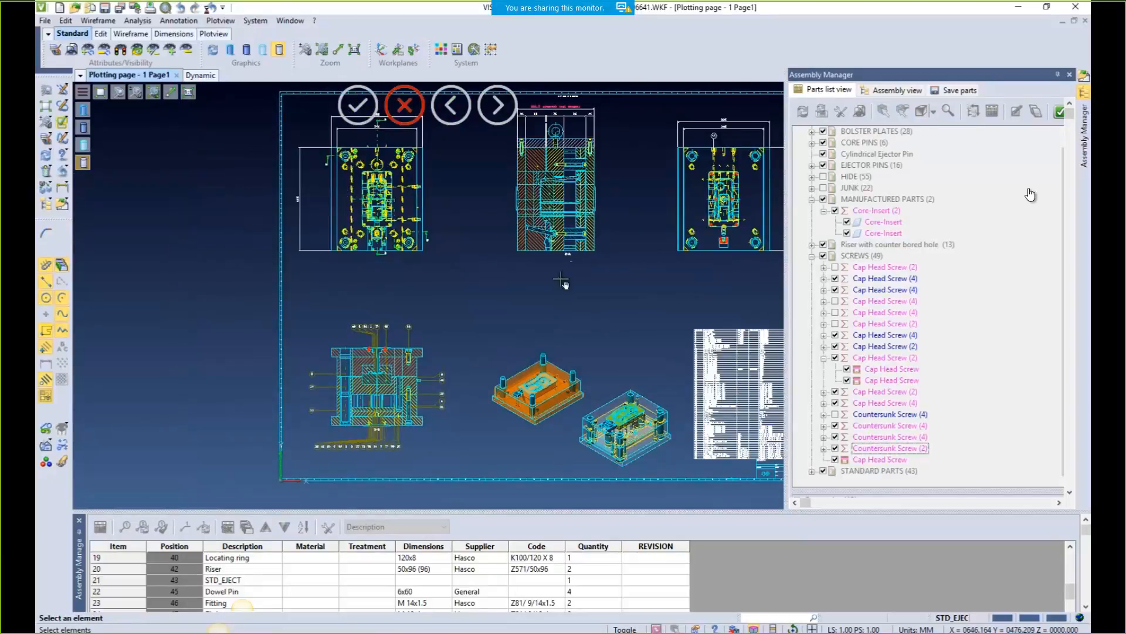
{"action": "scroll", "coordinate": [521, 303], "scroll_direction": "up", "scroll_amount": 5}
{"action": "middle_click_drag", "start_coordinate": [552, 319], "coordinate": [548, 360]}
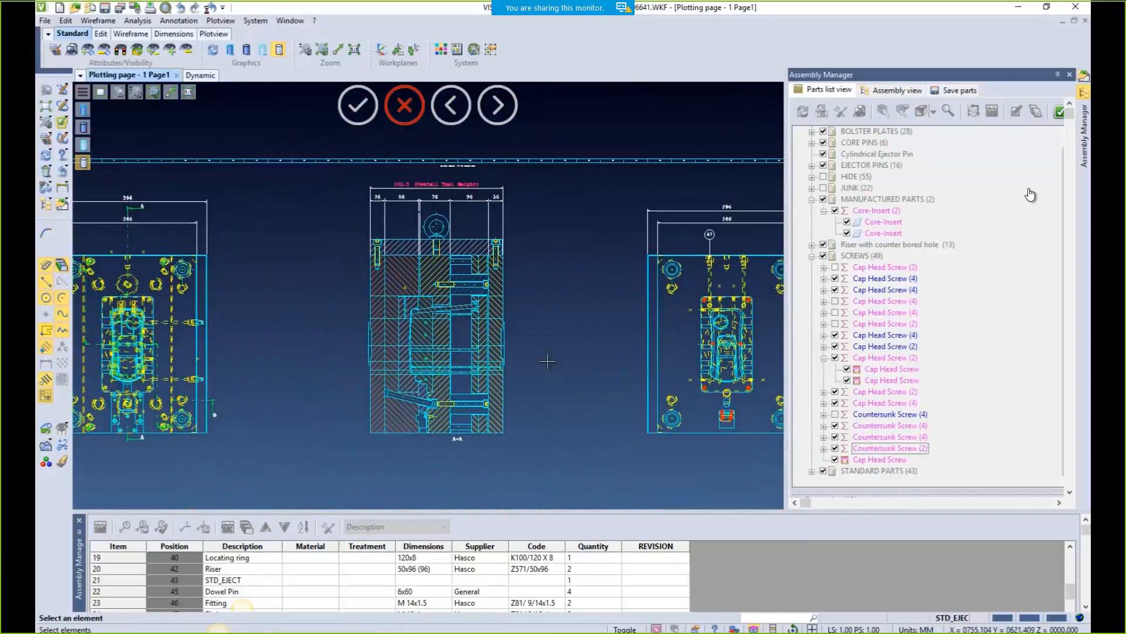
{"action": "scroll", "coordinate": [544, 368], "scroll_direction": "up", "scroll_amount": 1}
{"action": "scroll", "coordinate": [543, 369], "scroll_direction": "down", "scroll_amount": 1}
{"action": "left_click", "coordinate": [370, 339]}
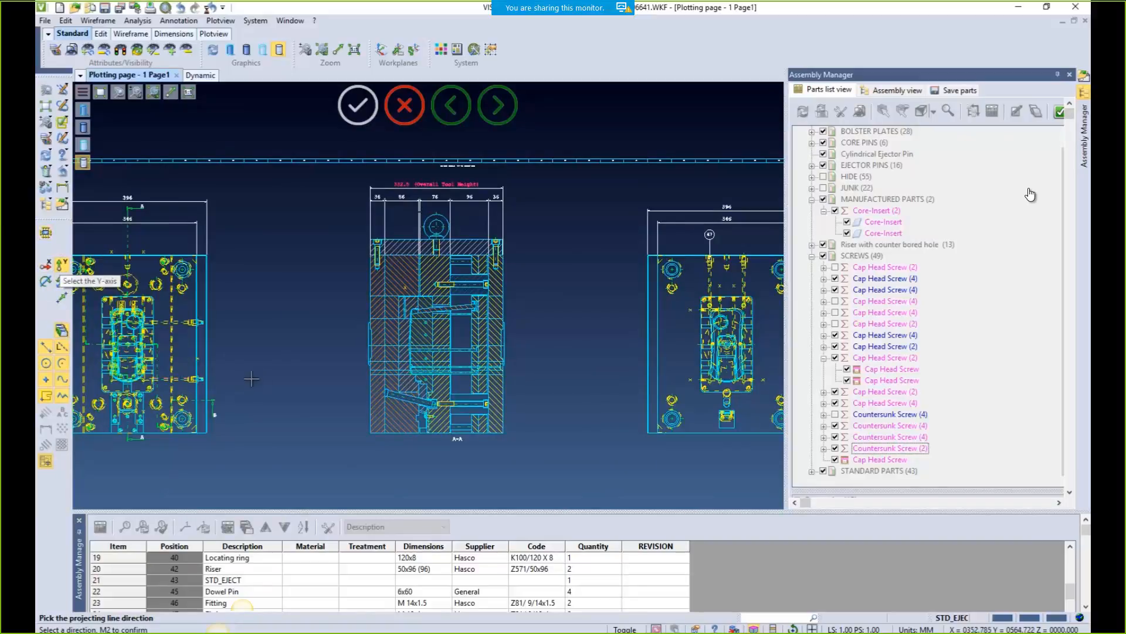
{"action": "left_click", "coordinate": [61, 269]}
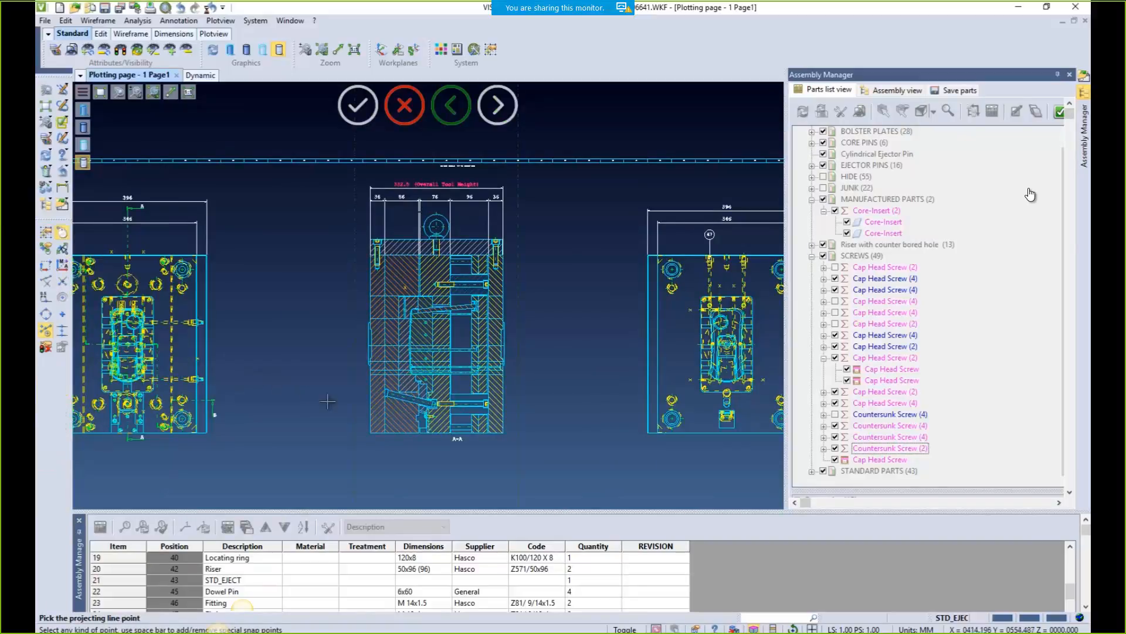
{"action": "left_click", "coordinate": [519, 332]}
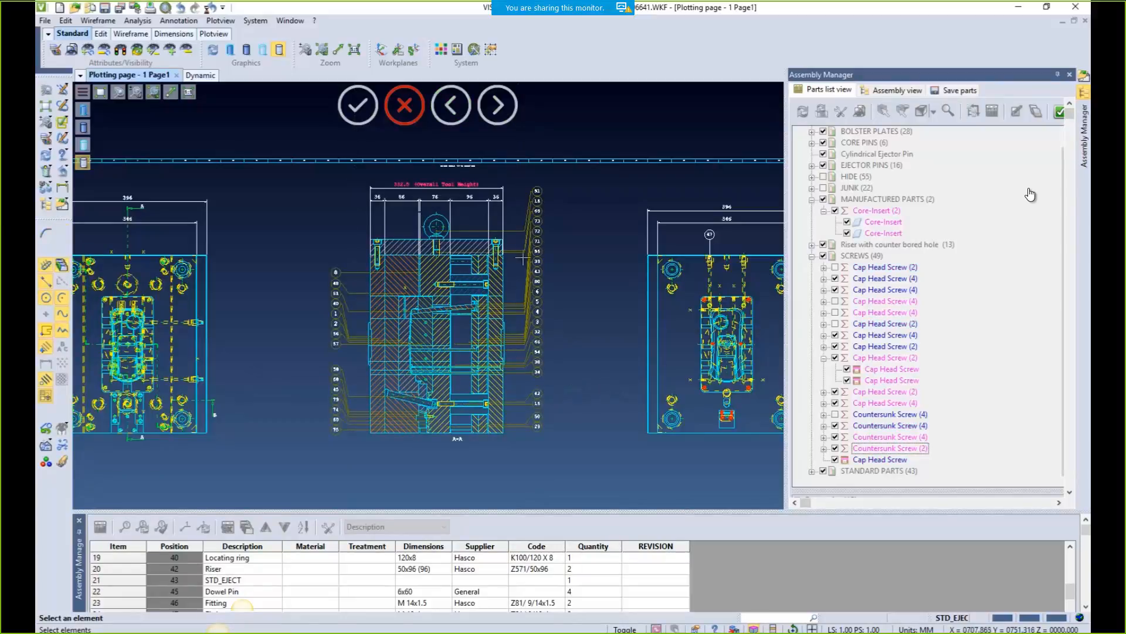
{"action": "left_click", "coordinate": [60, 173]}
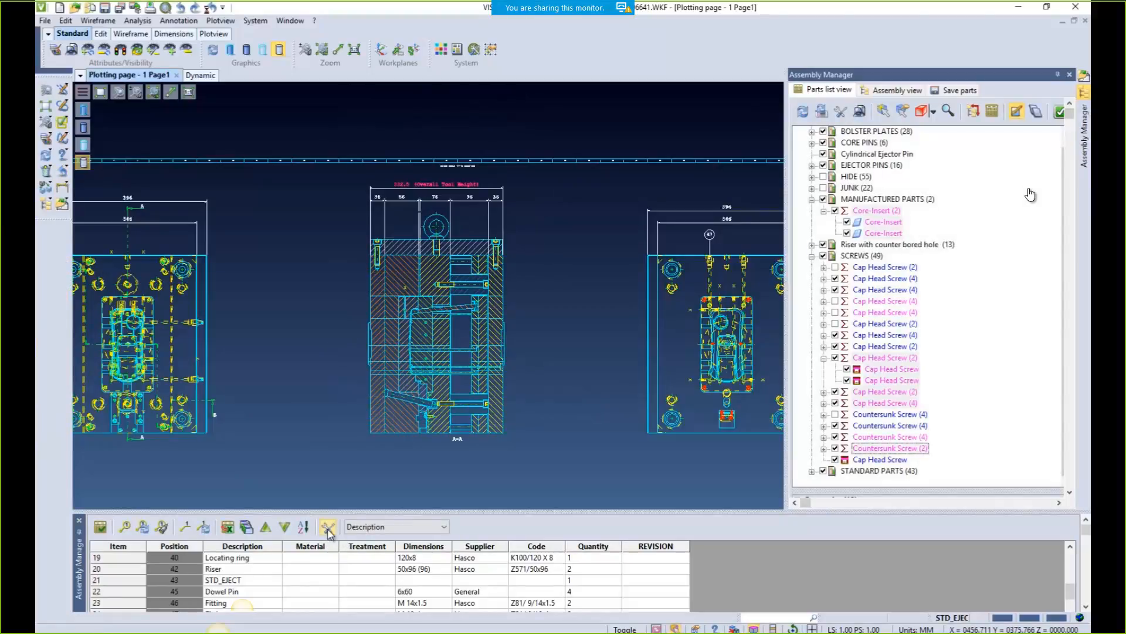
Turn on Balloon direct line in the Part List settings
{"action": "left_click", "coordinate": [327, 527]}
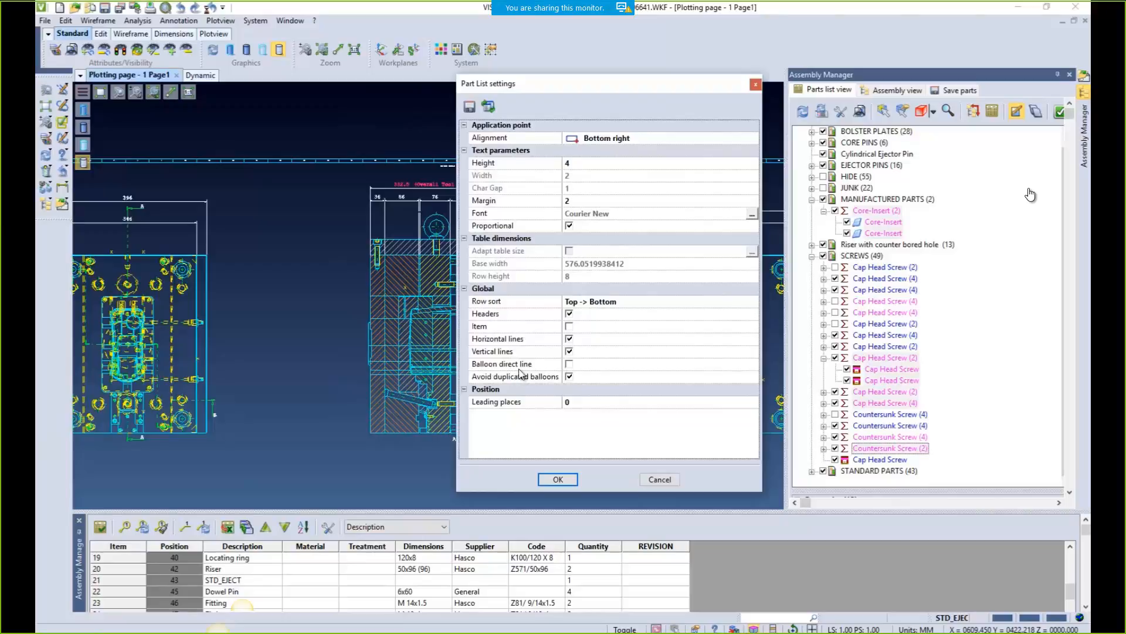
{"action": "left_click", "coordinate": [569, 363]}
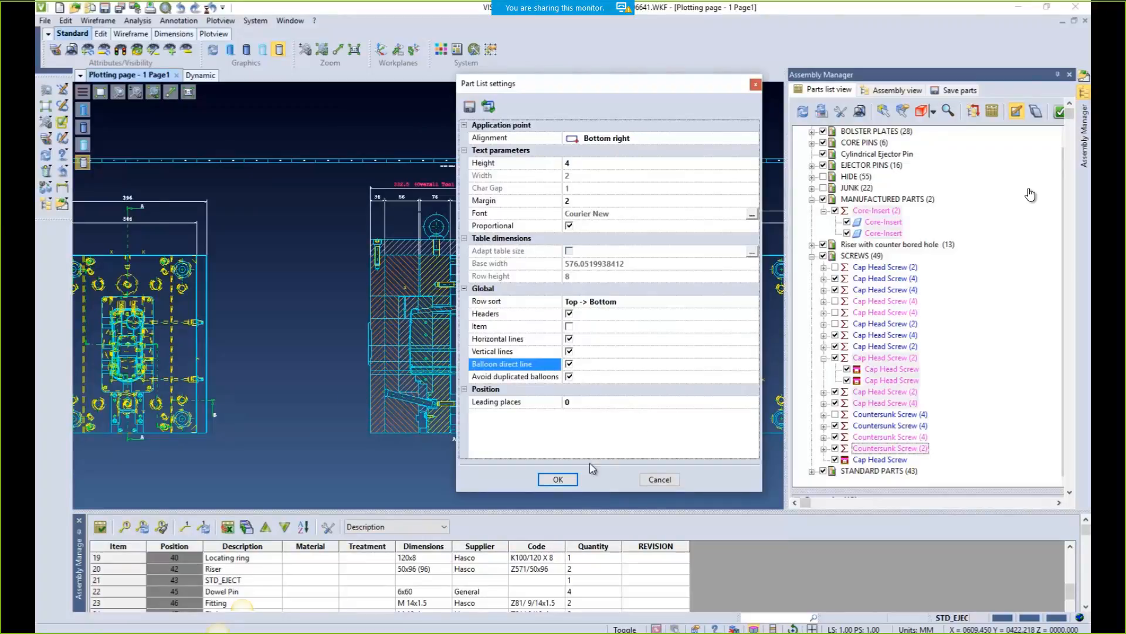
{"action": "left_click", "coordinate": [558, 479]}
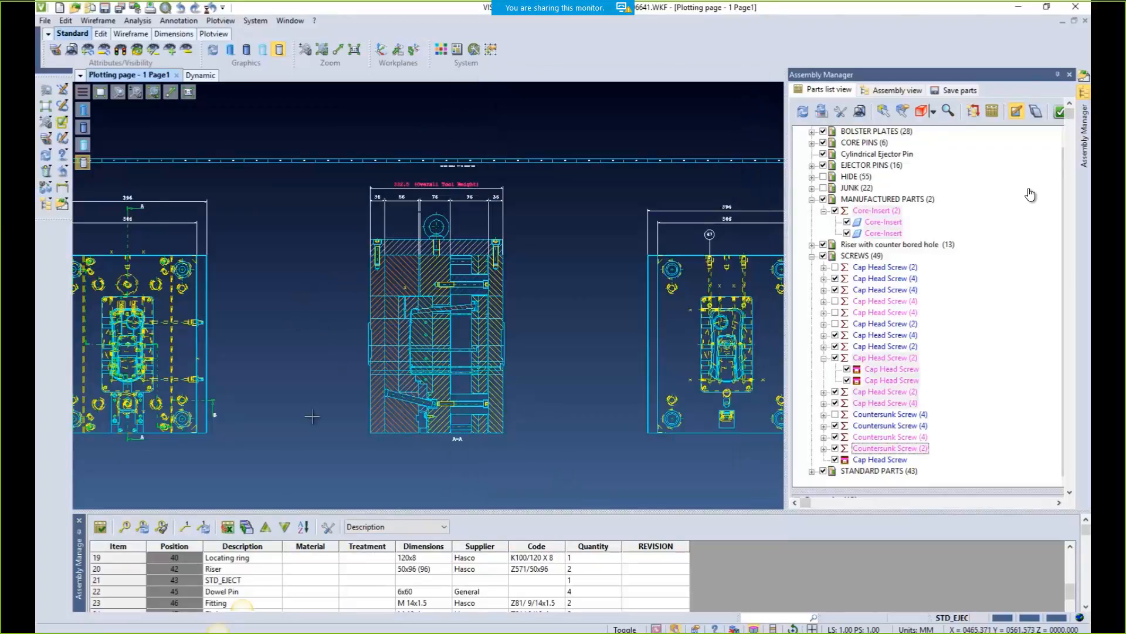
Add numbered part balloons around section view A-A, projected along Y
{"action": "left_click", "coordinate": [160, 527]}
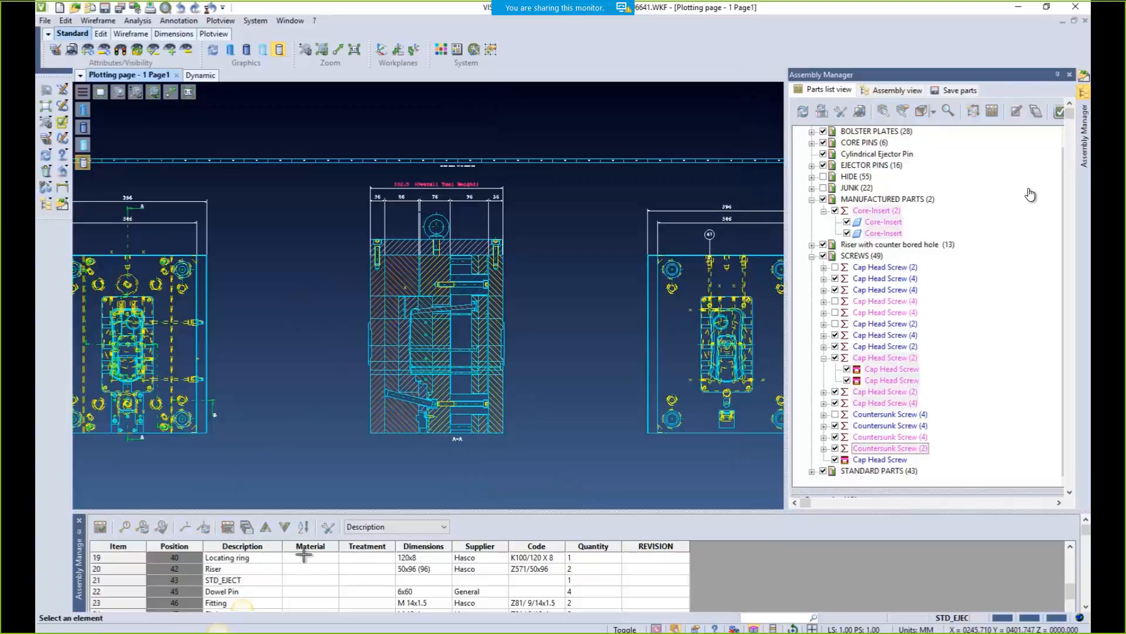
{"action": "left_click", "coordinate": [505, 371]}
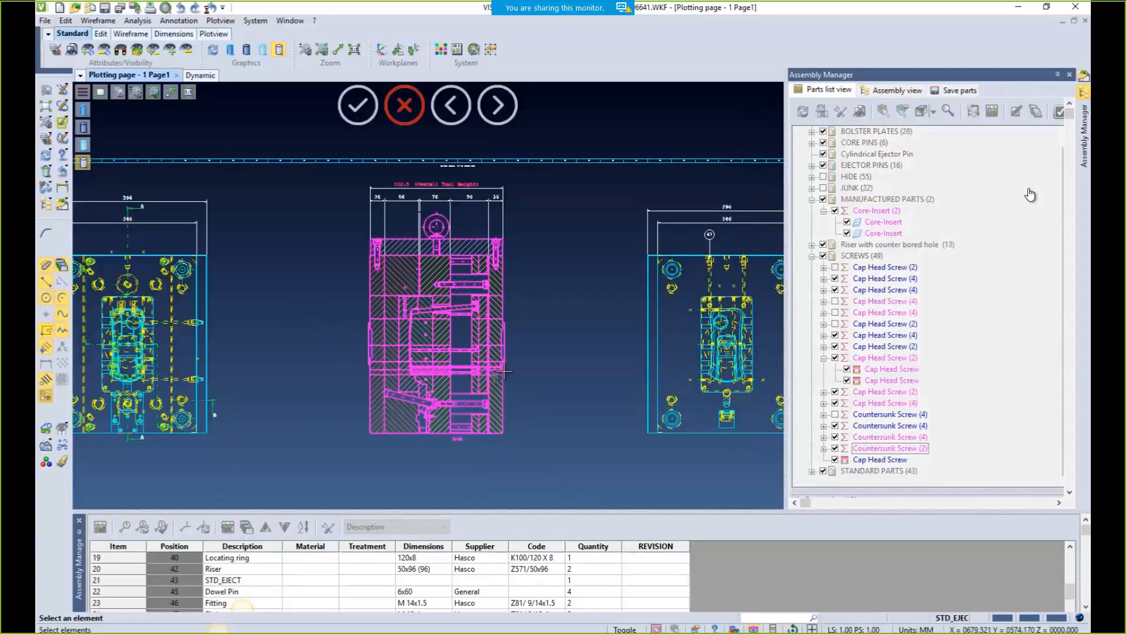
{"action": "right_click", "coordinate": [504, 371]}
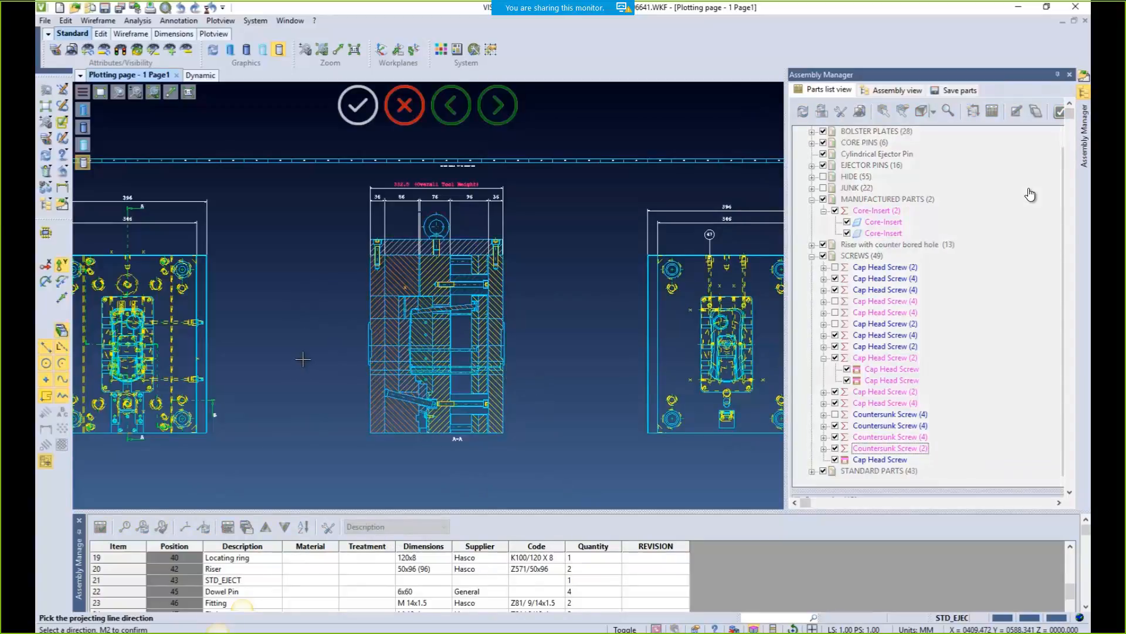
{"action": "left_click", "coordinate": [555, 335]}
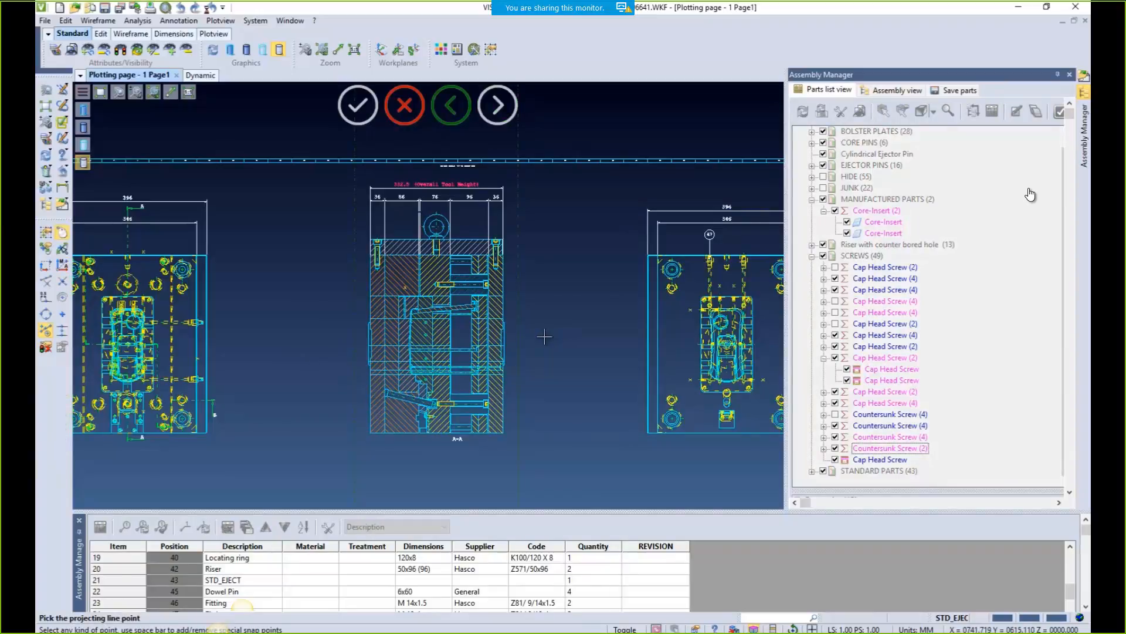
{"action": "left_click", "coordinate": [520, 365]}
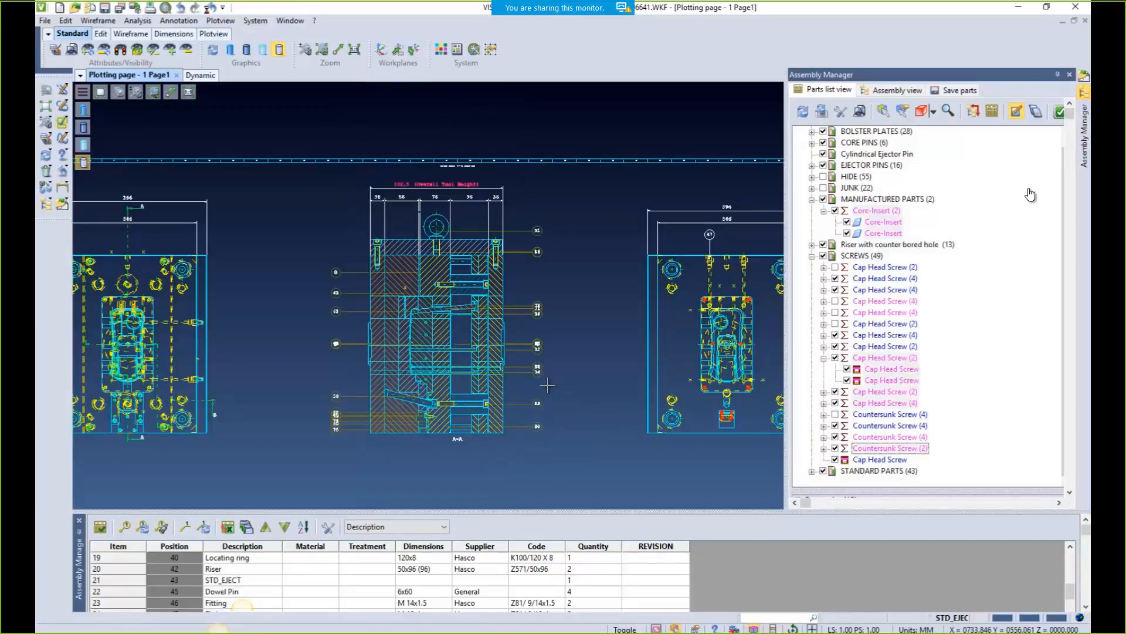
{"action": "scroll", "coordinate": [547, 386], "scroll_direction": "up", "scroll_amount": 3}
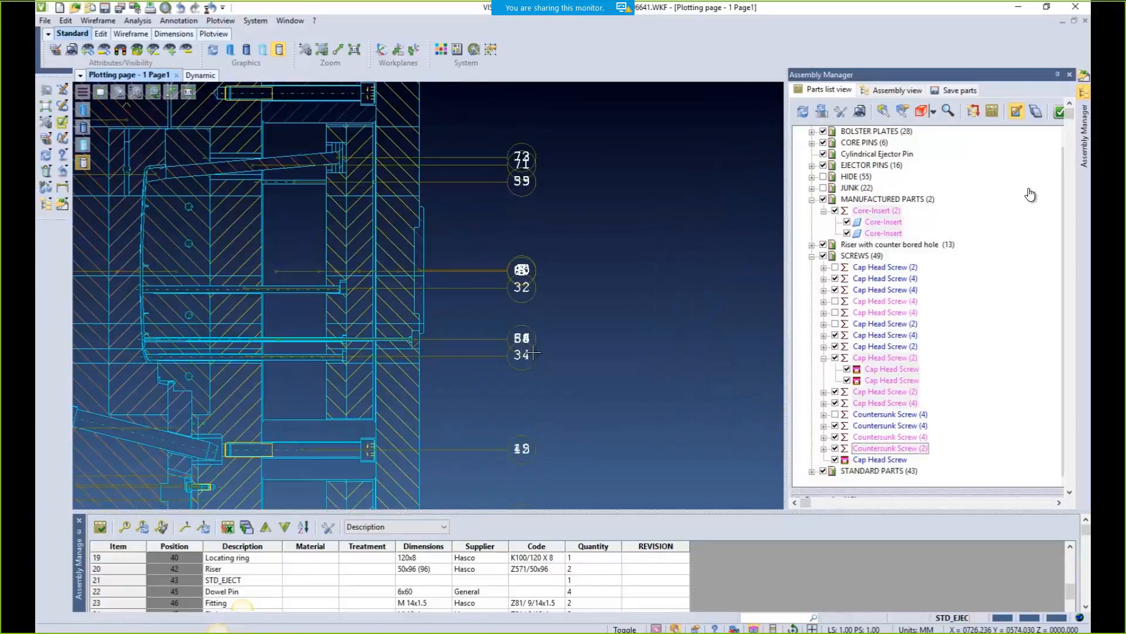
Pull balloons 4, 3, 6 and 5 out of the overlapping stack on section A-A
{"action": "left_click", "coordinate": [519, 271]}
{"action": "left_click", "coordinate": [519, 270]}
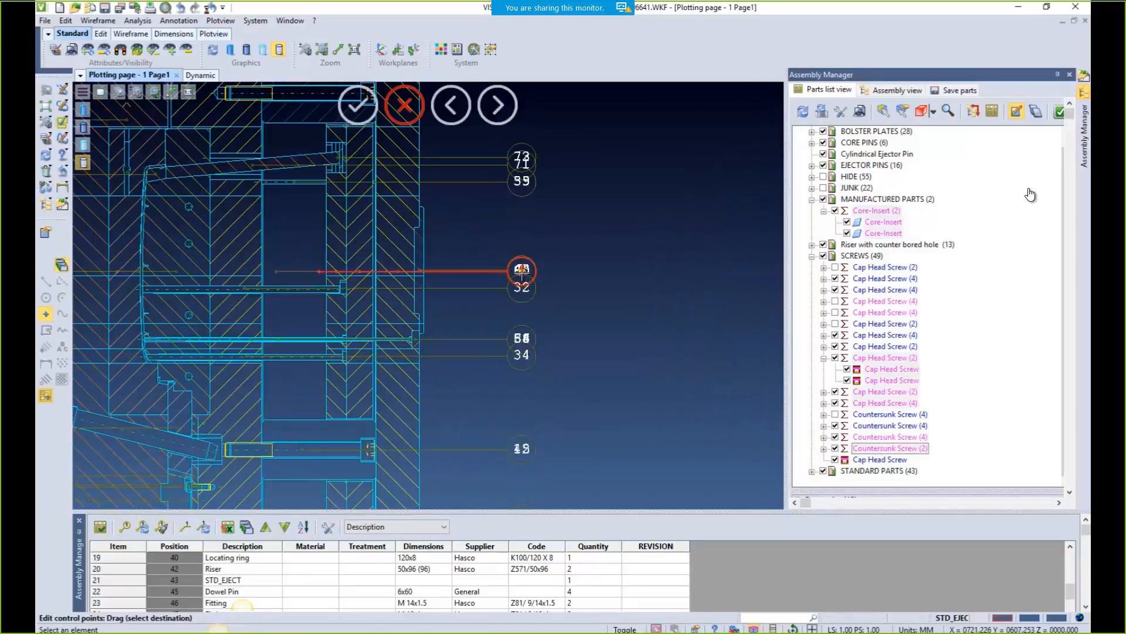
{"action": "left_click", "coordinate": [522, 270]}
{"action": "left_click", "coordinate": [590, 269]}
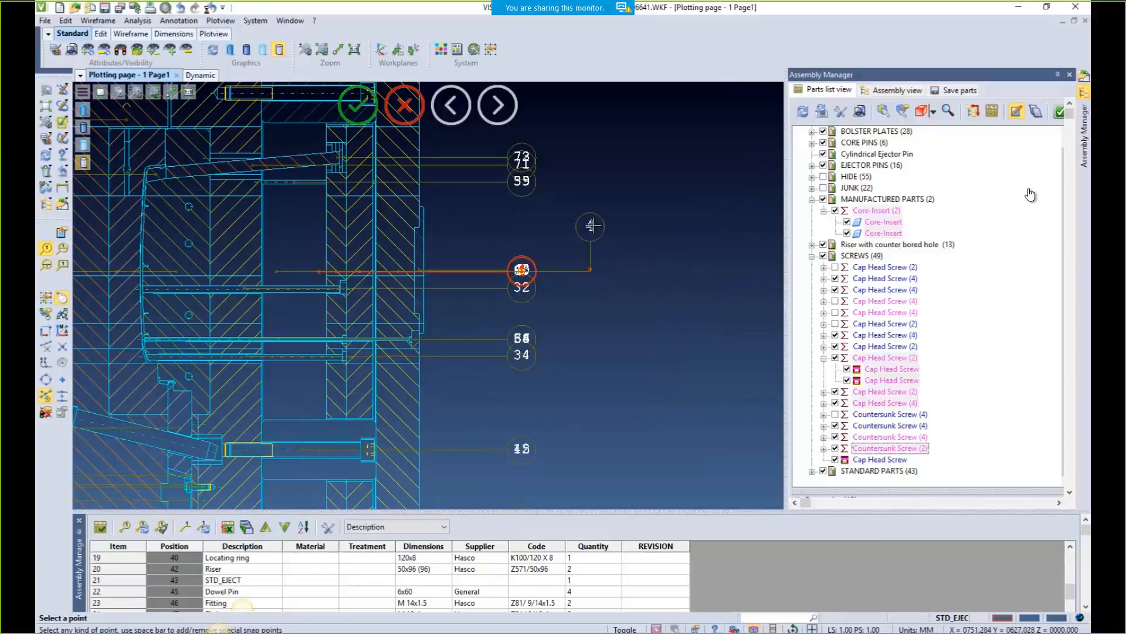
{"action": "right_click", "coordinate": [593, 217]}
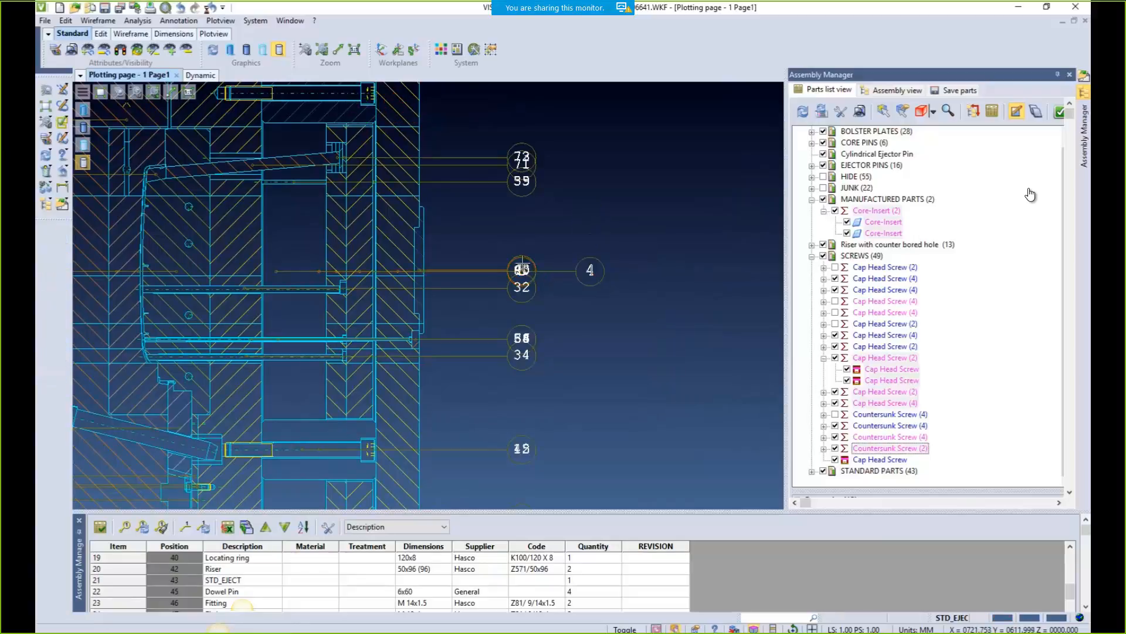
{"action": "left_click", "coordinate": [522, 269]}
{"action": "left_click", "coordinate": [521, 271]}
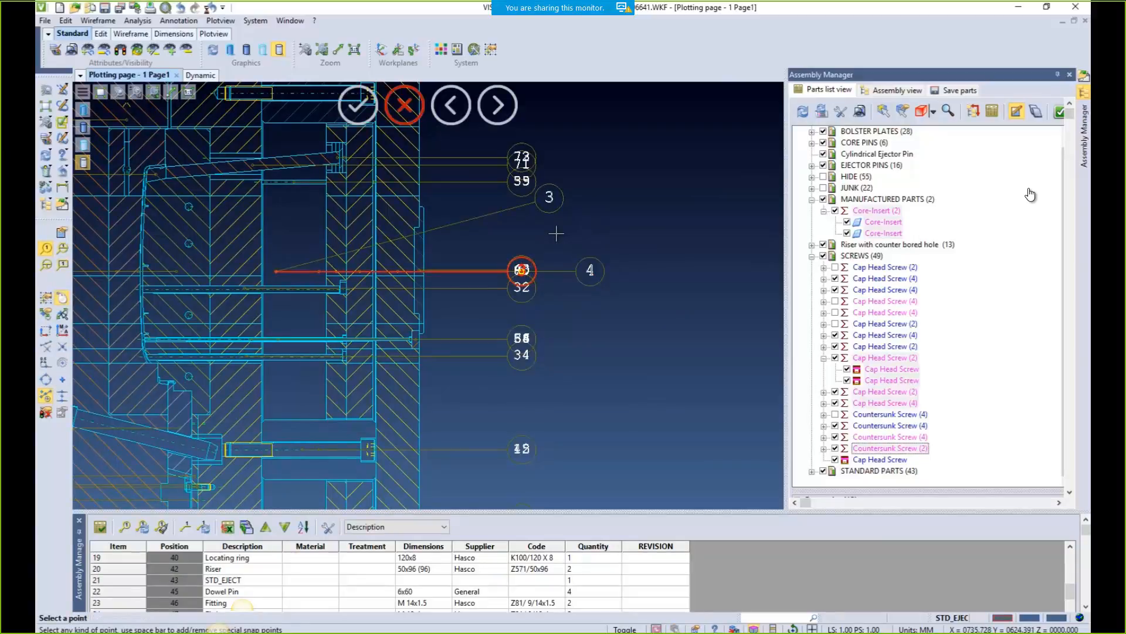
{"action": "left_click", "coordinate": [550, 198]}
{"action": "right_click", "coordinate": [561, 246]}
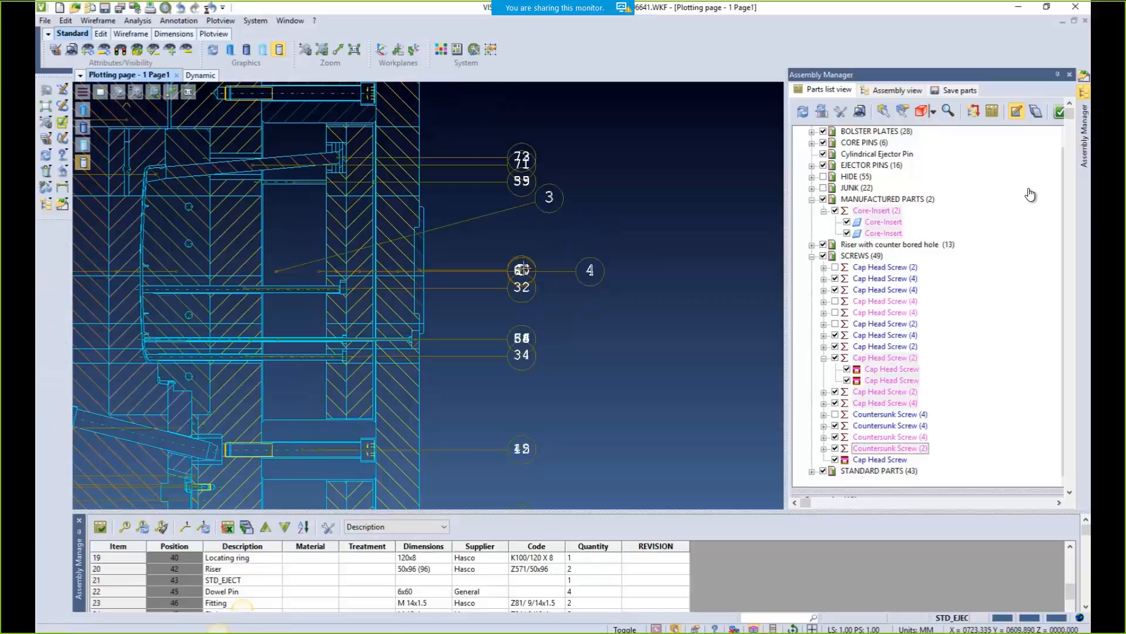
{"action": "left_click", "coordinate": [522, 269]}
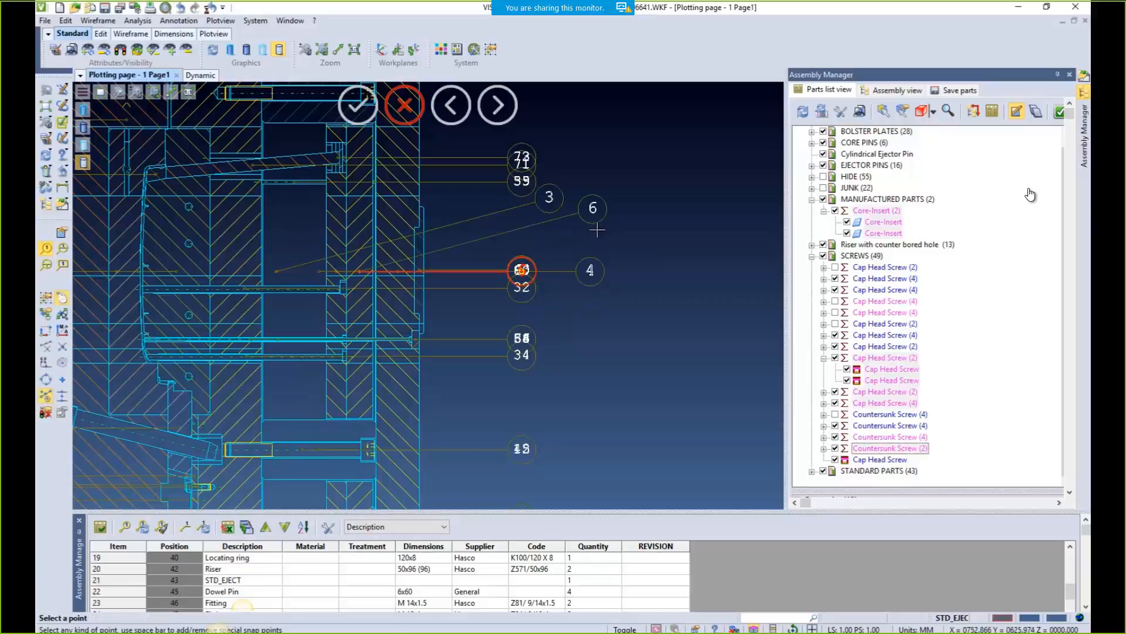
{"action": "left_click", "coordinate": [593, 208]}
{"action": "right_click", "coordinate": [596, 232]}
{"action": "left_click", "coordinate": [522, 270]}
{"action": "left_click", "coordinate": [617, 345]}
{"action": "left_click", "coordinate": [619, 308]}
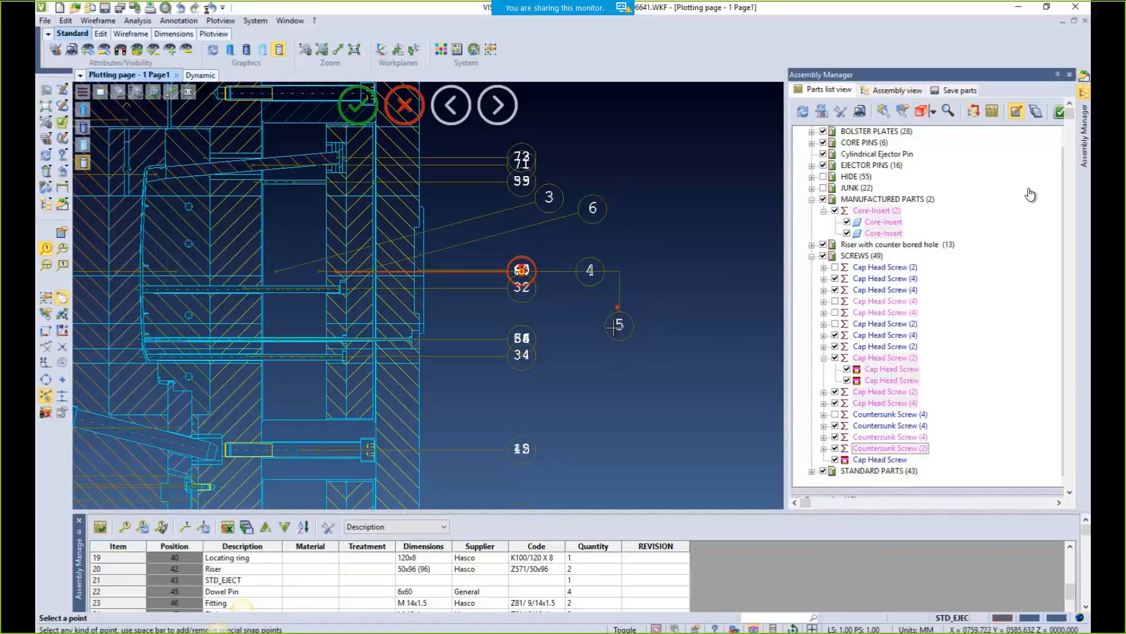
{"action": "left_click", "coordinate": [619, 331]}
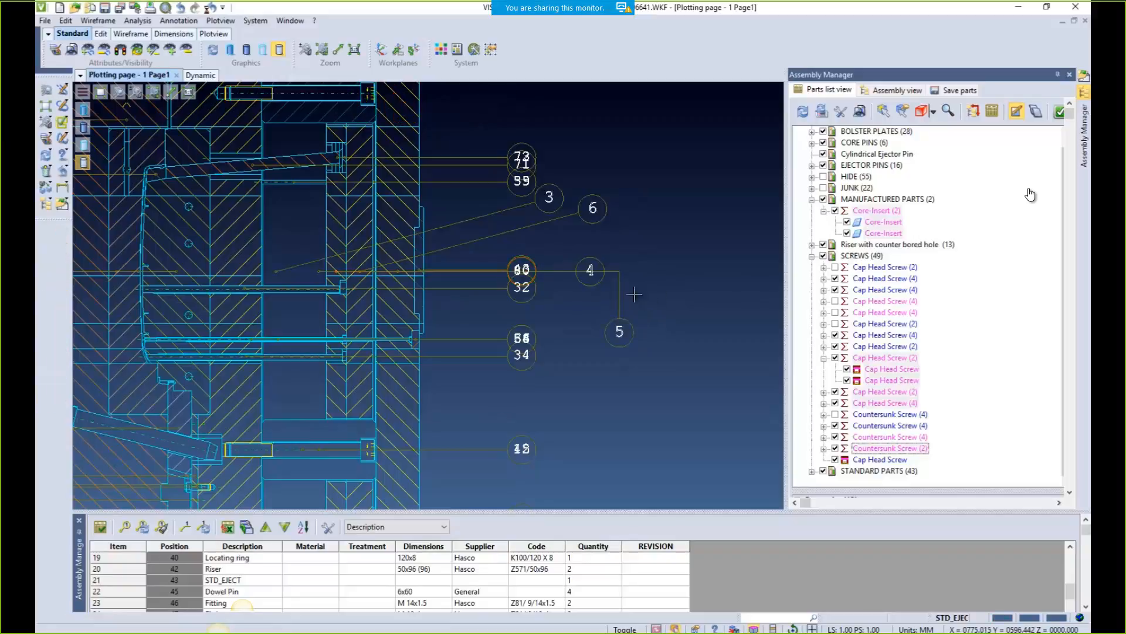
Move balloons 4, 43 and 80 to clearer positions
{"action": "left_click", "coordinate": [590, 270]}
{"action": "left_click", "coordinate": [591, 270]}
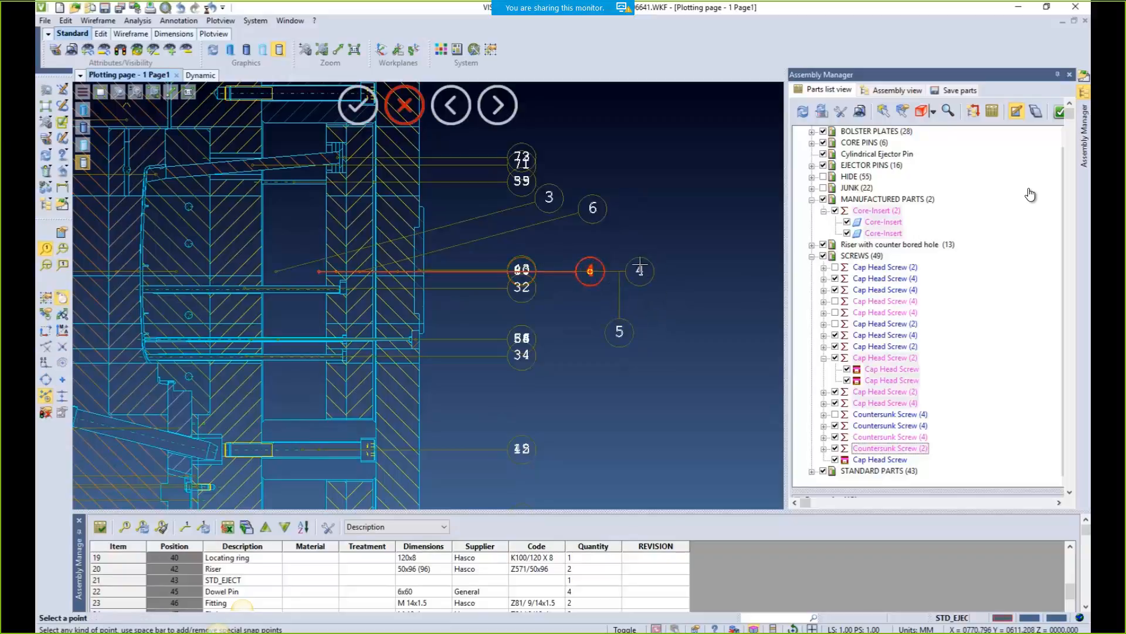
{"action": "left_click", "coordinate": [640, 219]}
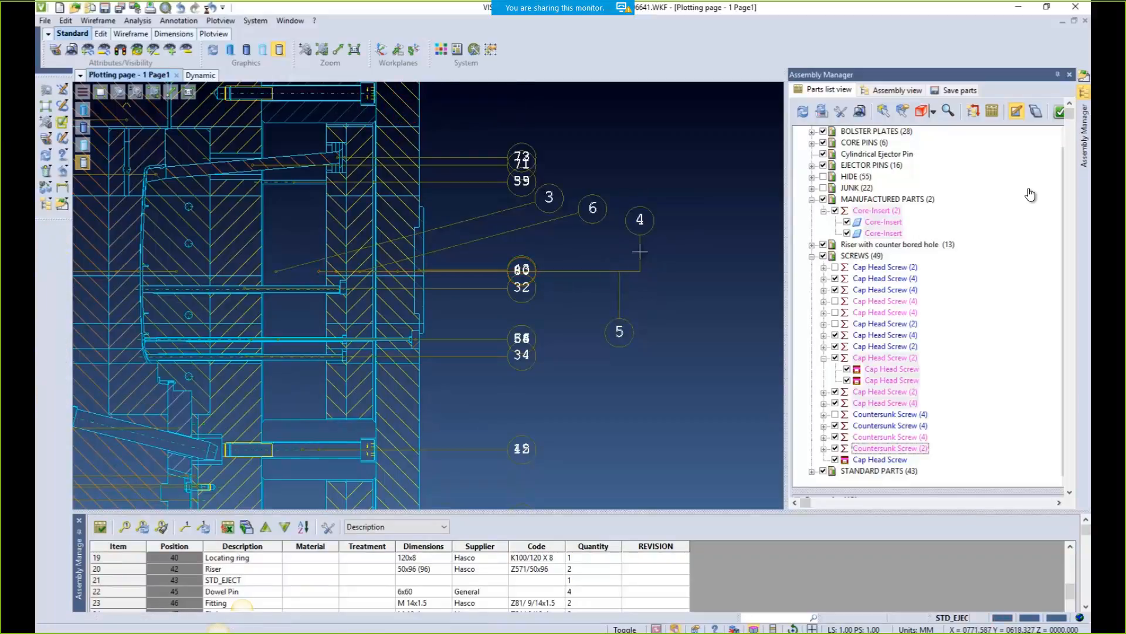
{"action": "left_click", "coordinate": [528, 270]}
{"action": "left_click", "coordinate": [528, 270]}
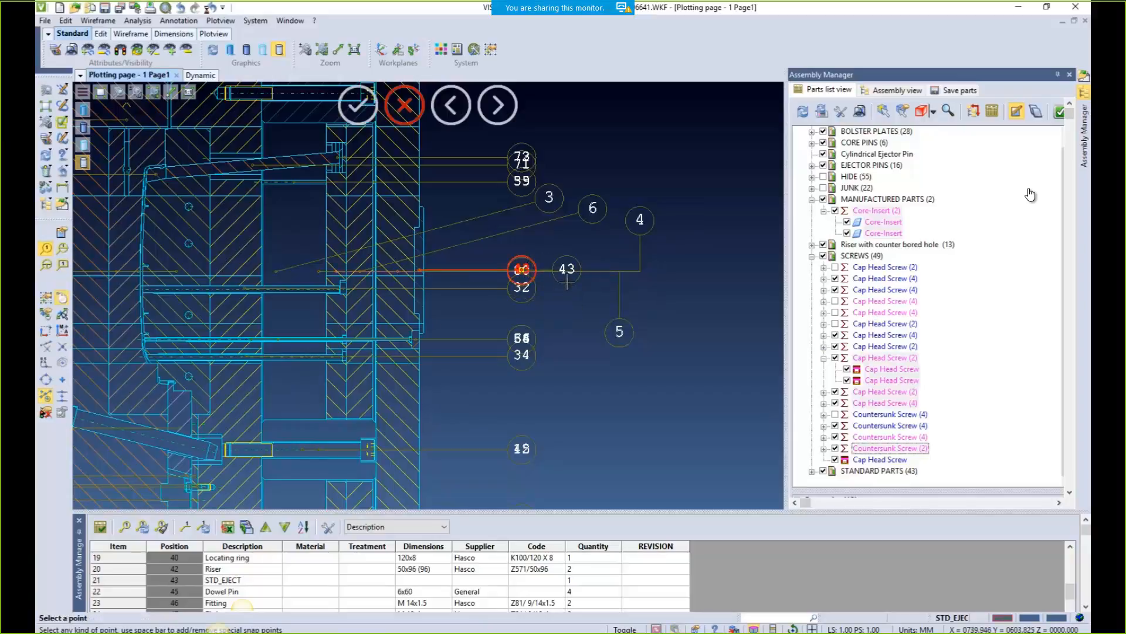
{"action": "left_click", "coordinate": [568, 318]}
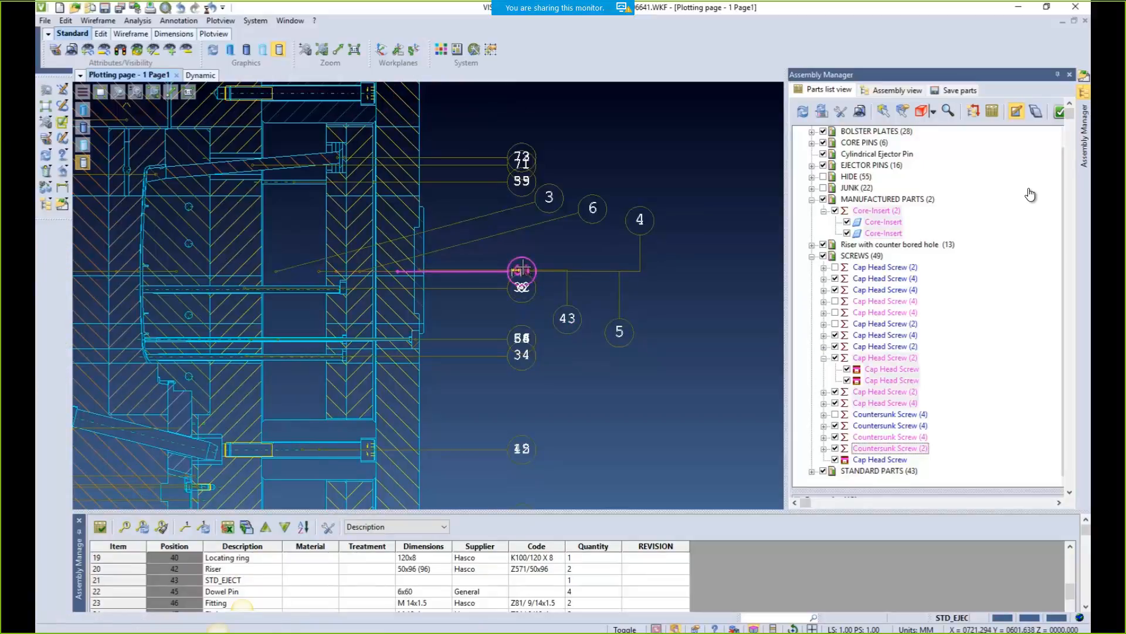
{"action": "left_click", "coordinate": [522, 270]}
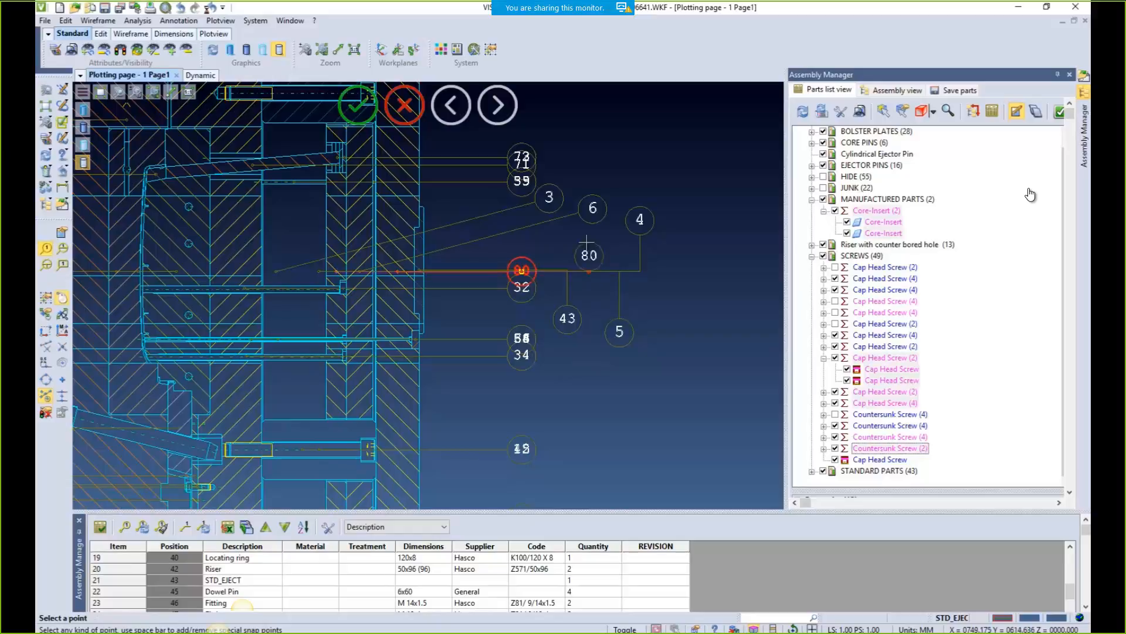
{"action": "left_click", "coordinate": [589, 238]}
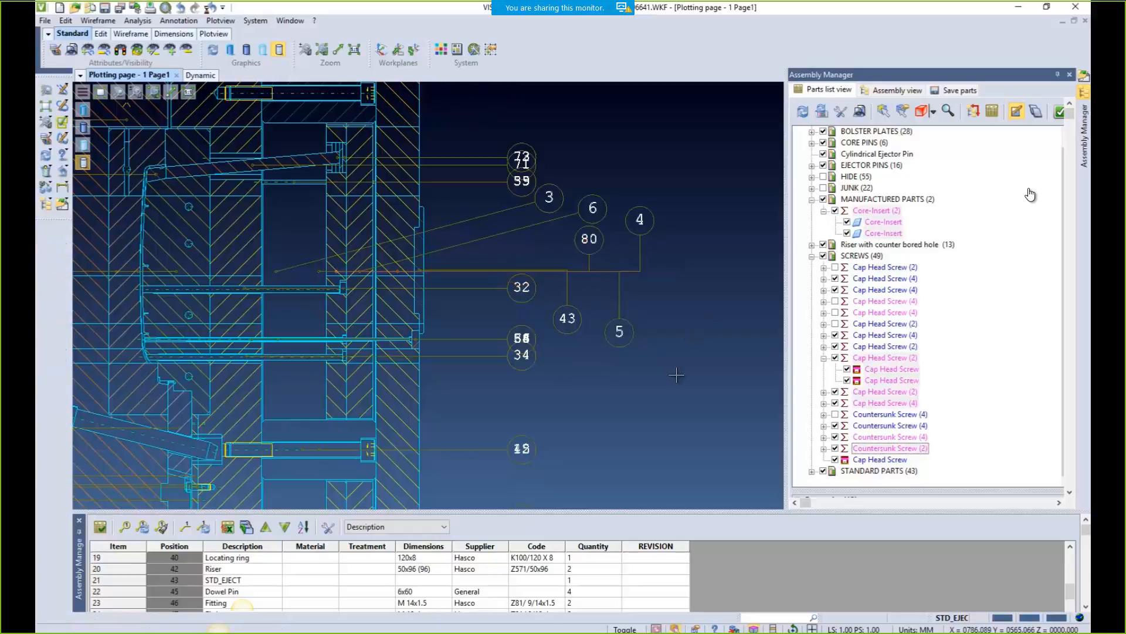
Erase balloons 4, 5, 6, 32, 34, 43 and 80, then view the whole plot page
{"action": "left_click", "coordinate": [47, 172]}
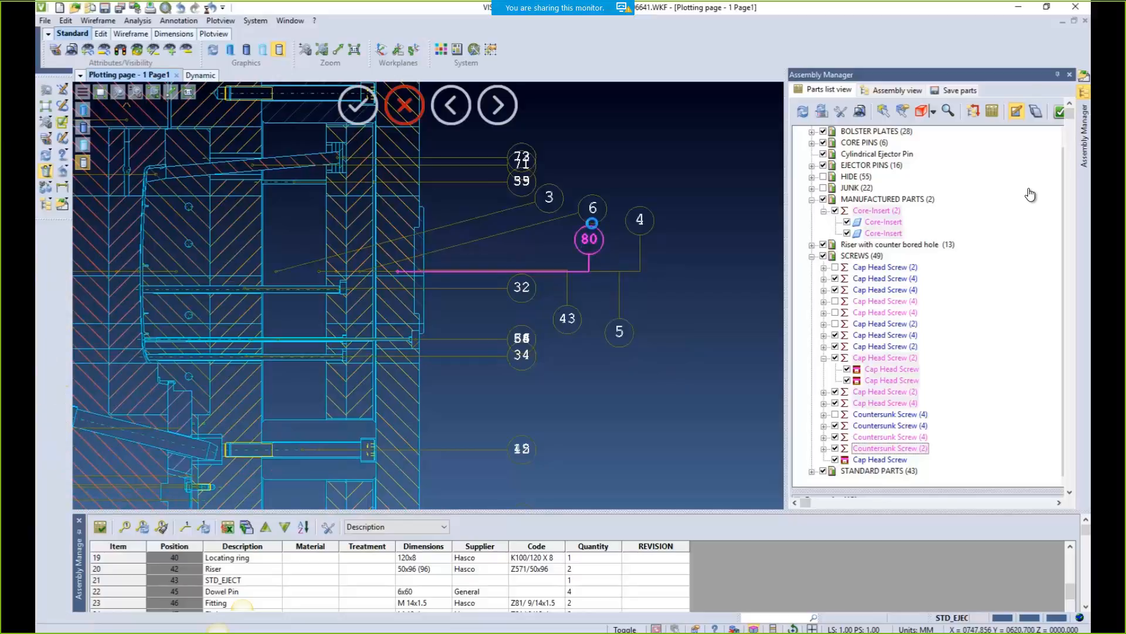
{"action": "left_click", "coordinate": [589, 239]}
{"action": "left_click", "coordinate": [639, 219]}
{"action": "left_click_drag", "start_coordinate": [603, 355], "coordinate": [499, 266]}
{"action": "right_click", "coordinate": [609, 266]}
{"action": "key", "text": "Return"}
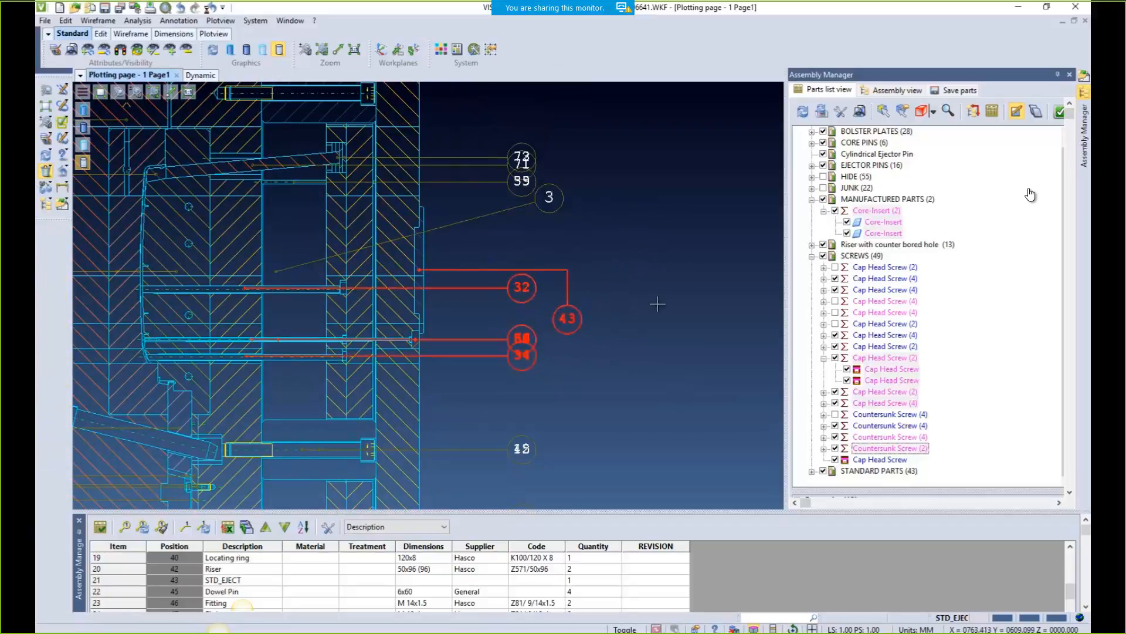
{"action": "right_click", "coordinate": [666, 353]}
{"action": "scroll", "coordinate": [518, 382], "scroll_direction": "down", "scroll_amount": 4}
{"action": "middle_click_drag", "start_coordinate": [567, 404], "coordinate": [599, 439]}
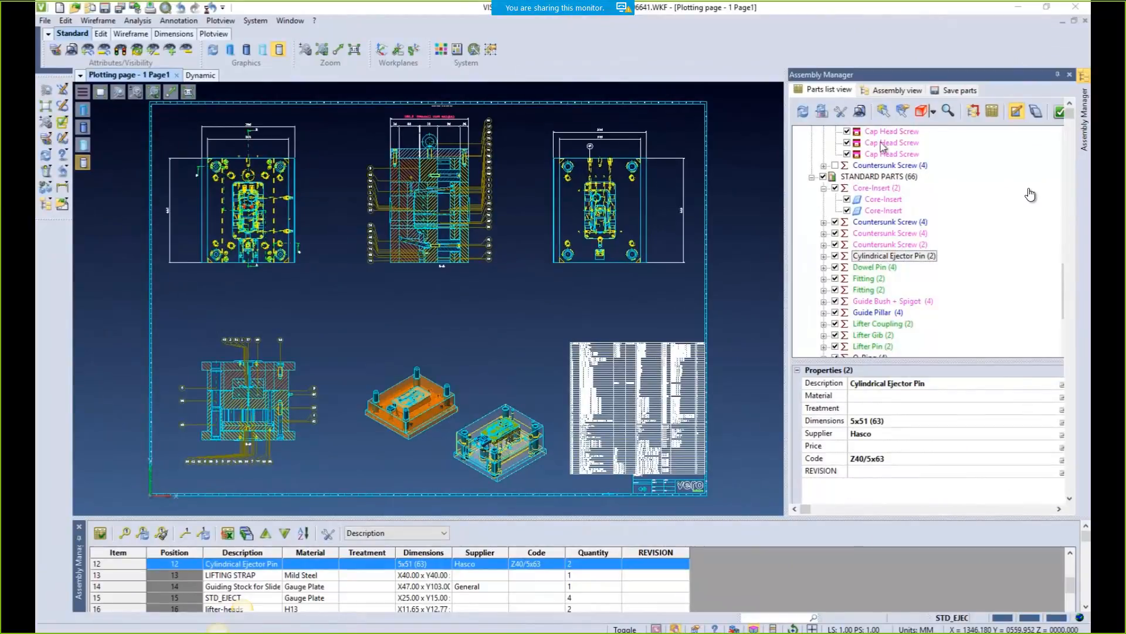
Create a new user field named ITEM NUMBER in the parts list settings and apply it
{"action": "left_click", "coordinate": [855, 112]}
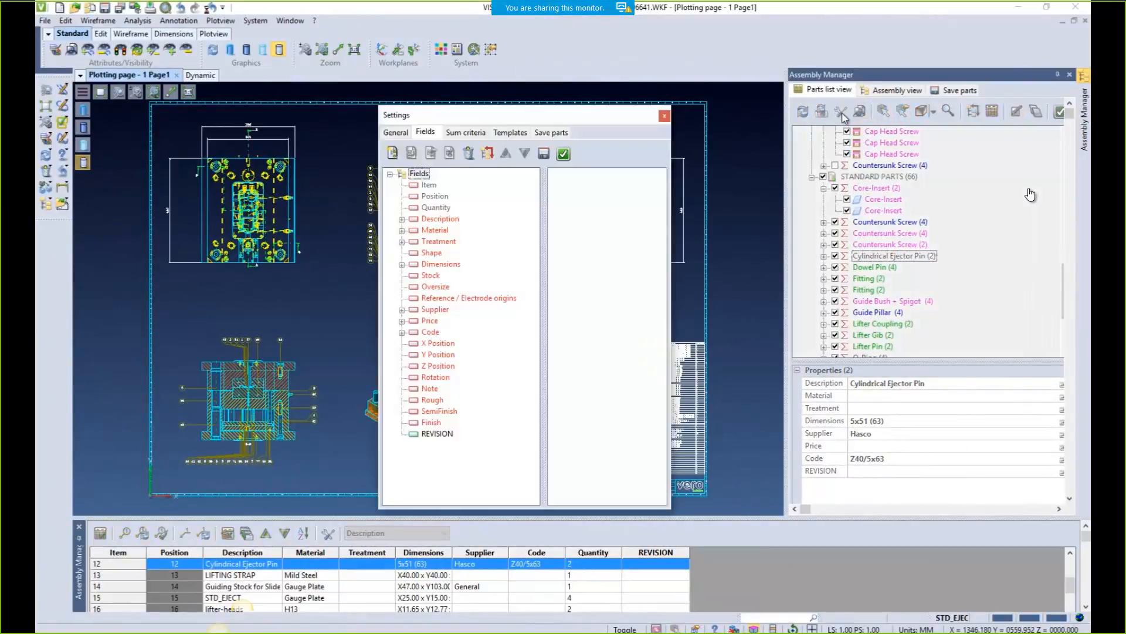
{"action": "left_click", "coordinate": [392, 154]}
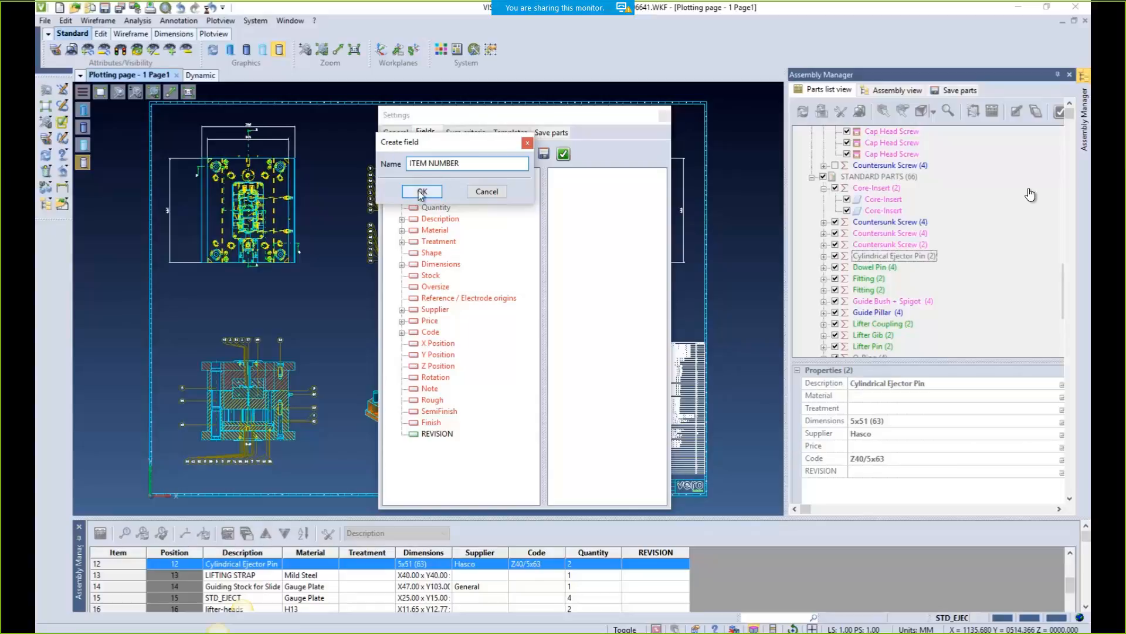
{"action": "left_click", "coordinate": [421, 191]}
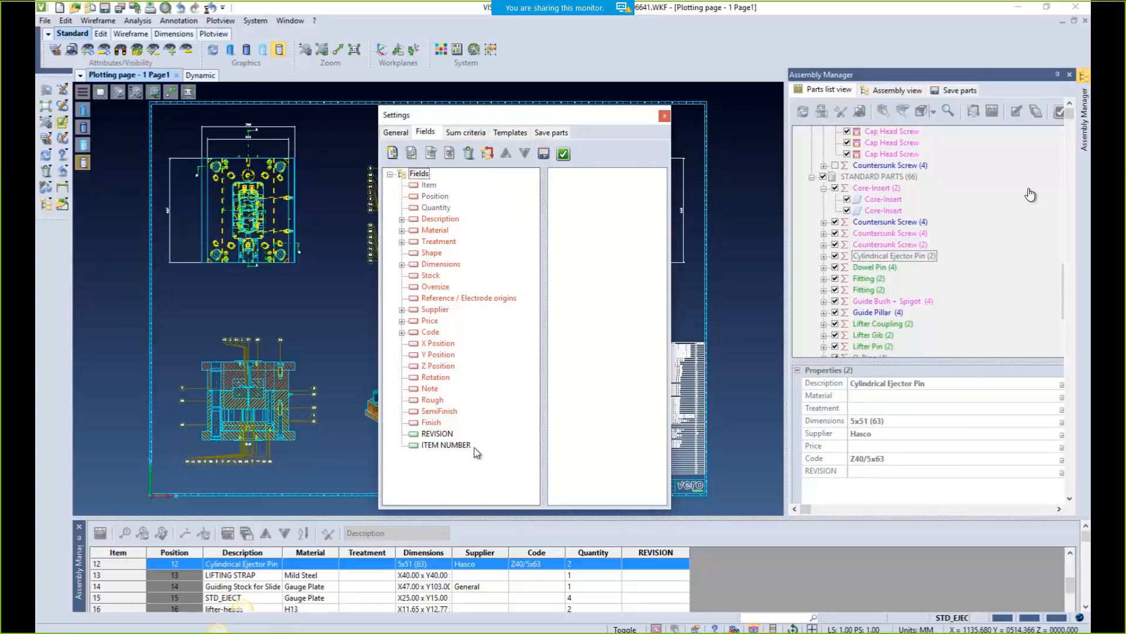
{"action": "left_click", "coordinate": [563, 154]}
{"action": "left_click", "coordinate": [597, 325]}
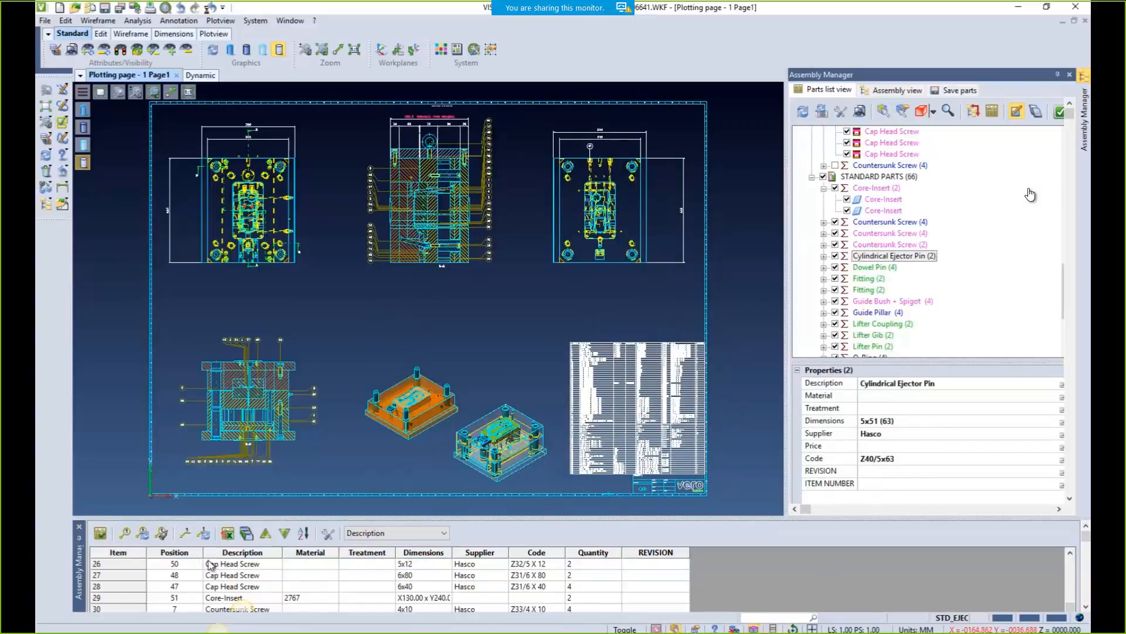
Copy every part's position number into the ITEM NUMBER field
{"action": "scroll", "coordinate": [199, 589], "scroll_direction": "up", "scroll_amount": 8}
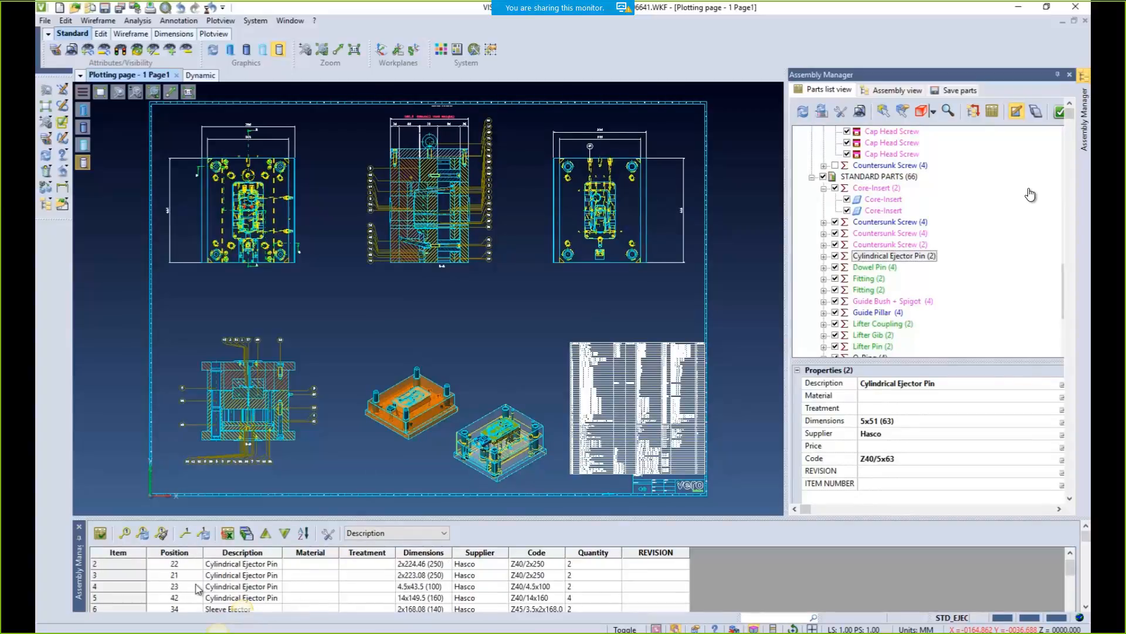
{"action": "left_click", "coordinate": [177, 568]}
{"action": "scroll", "coordinate": [179, 583], "scroll_direction": "down", "scroll_amount": 15}
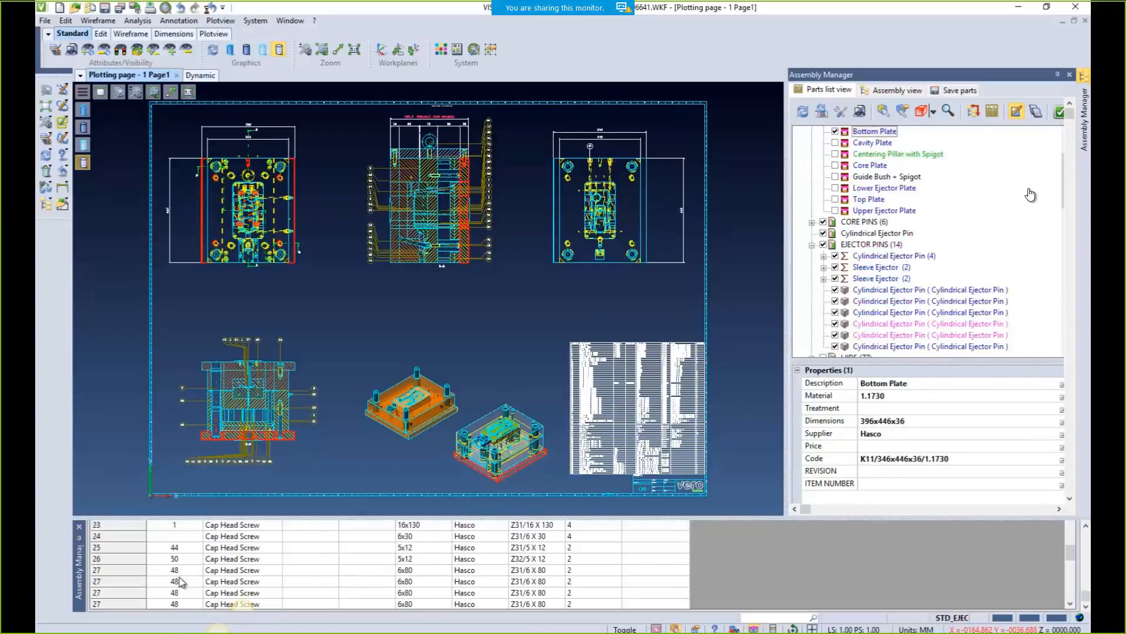
{"action": "left_click", "coordinate": [179, 593], "text": "shift"}
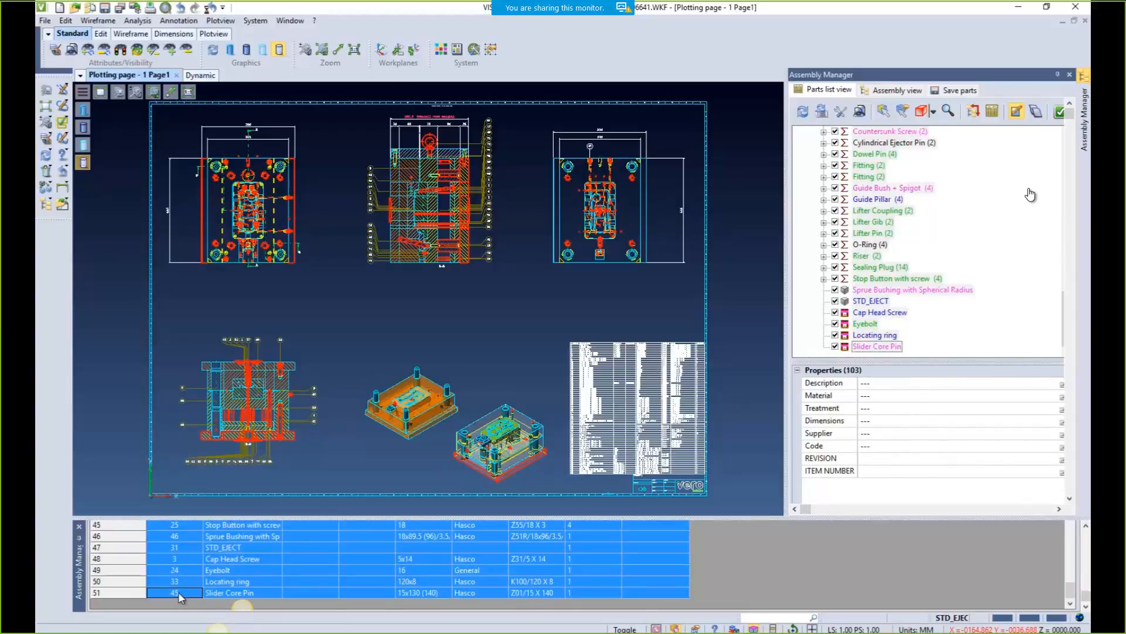
{"action": "right_click", "coordinate": [179, 594]}
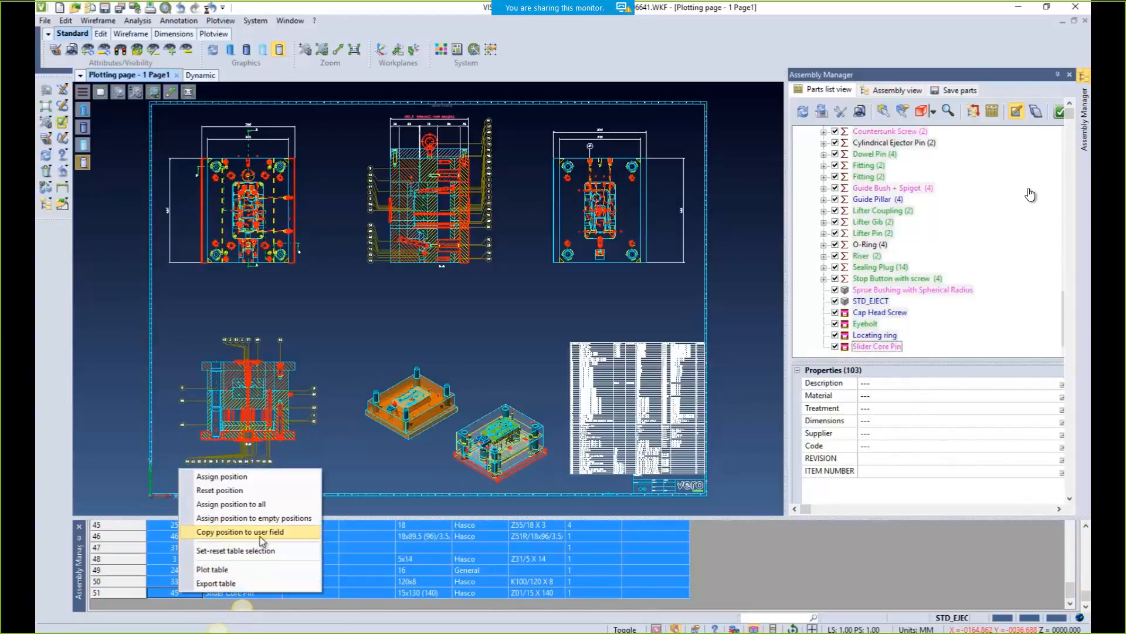
{"action": "left_click", "coordinate": [223, 535]}
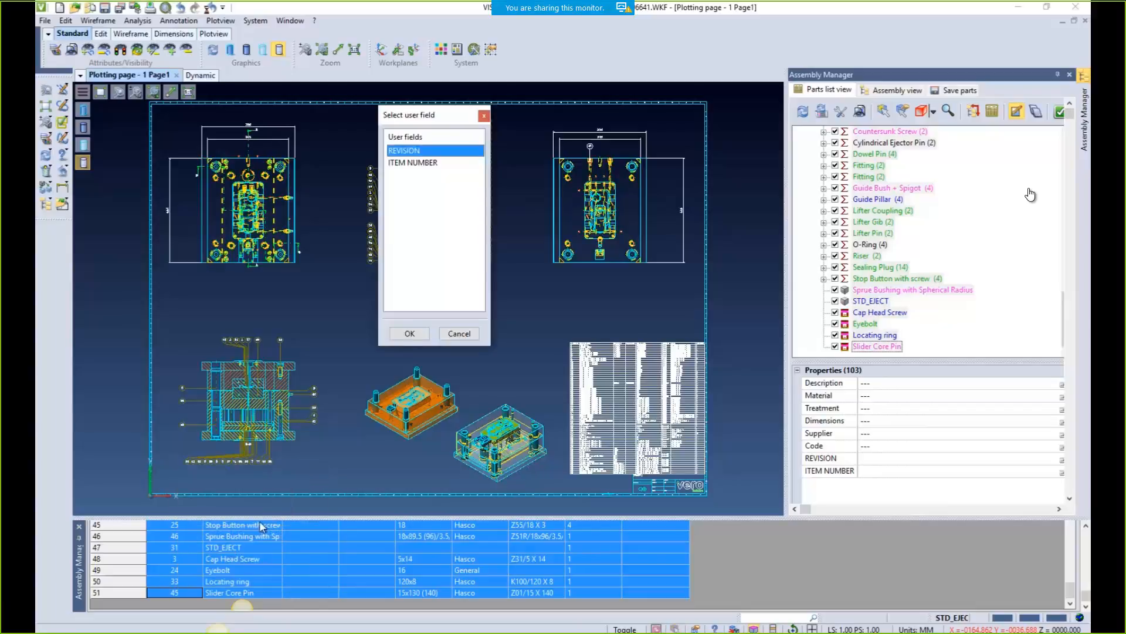
{"action": "left_click", "coordinate": [395, 164]}
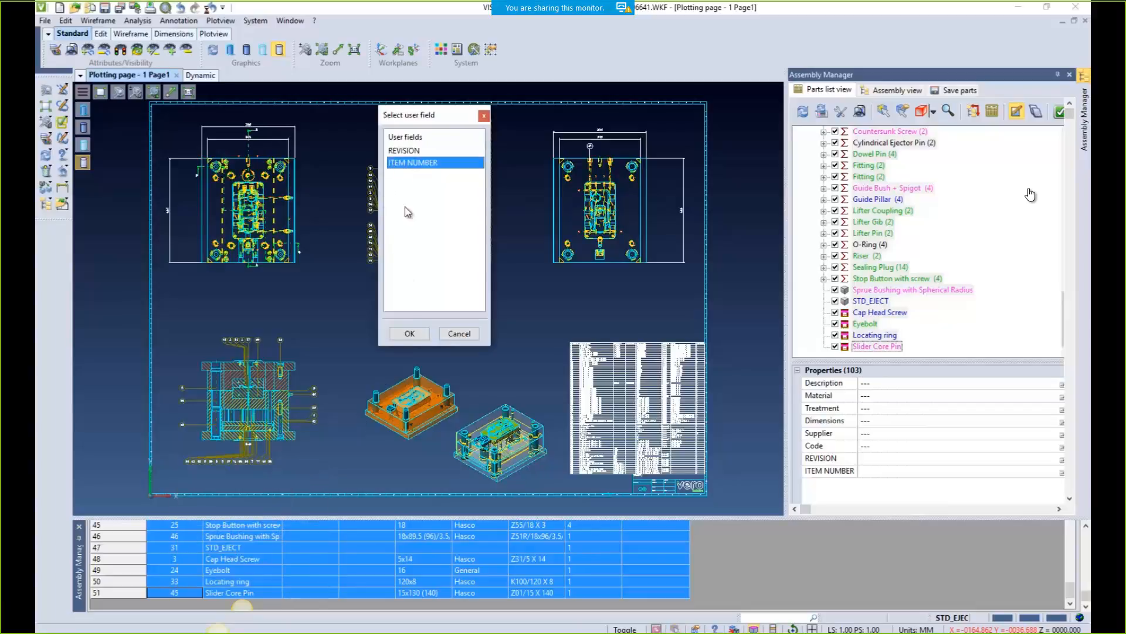
{"action": "left_click", "coordinate": [409, 334]}
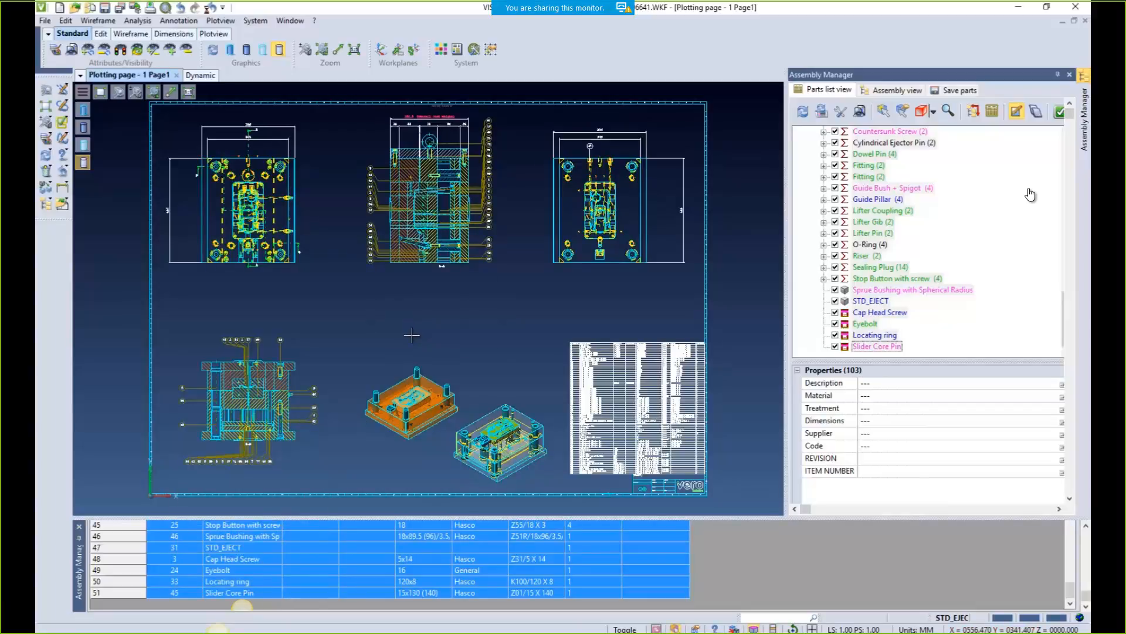
Check item numbers on Sprue Bushing, Cap Head Screw, Sealing Plug and Stop Button
{"action": "left_click", "coordinate": [867, 212]}
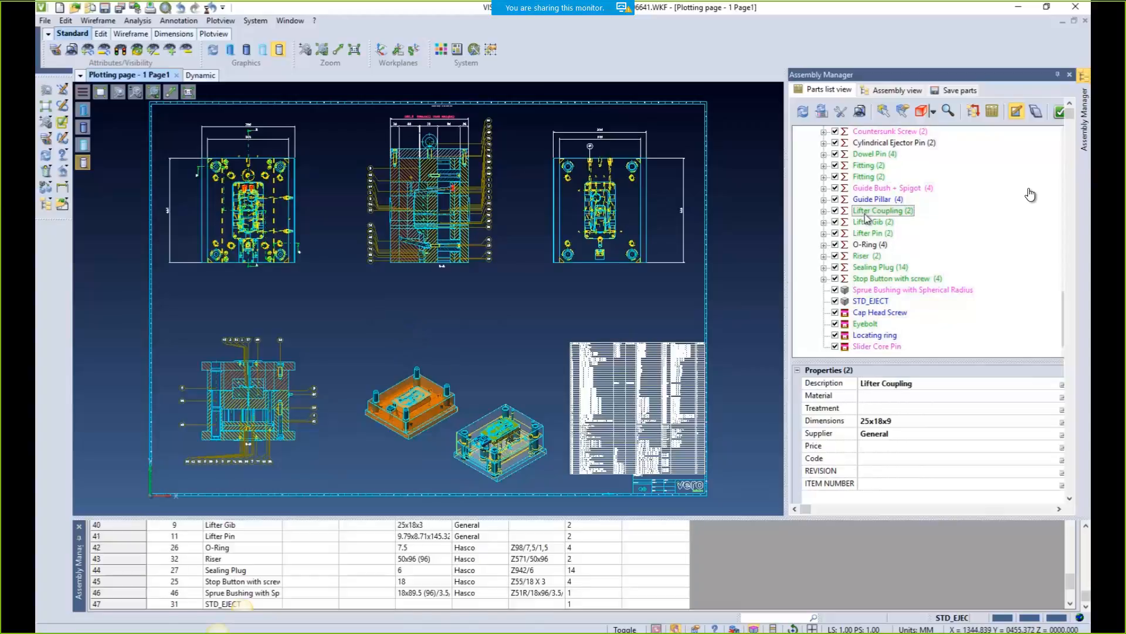
{"action": "left_click", "coordinate": [868, 290]}
{"action": "left_click", "coordinate": [873, 313]}
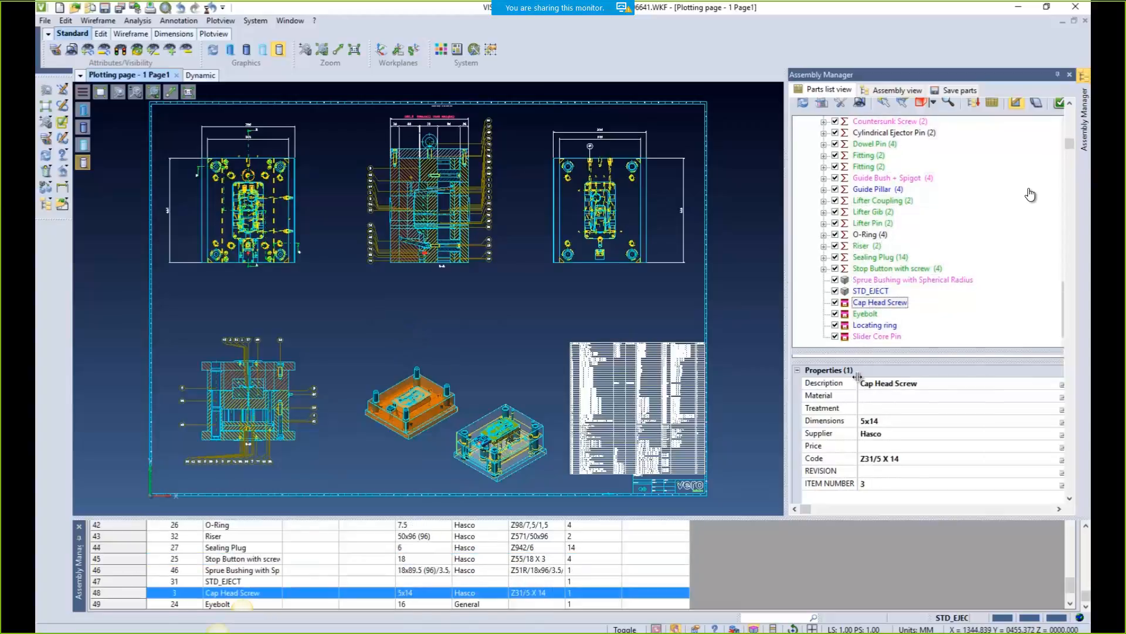
{"action": "type", "text": "3"}
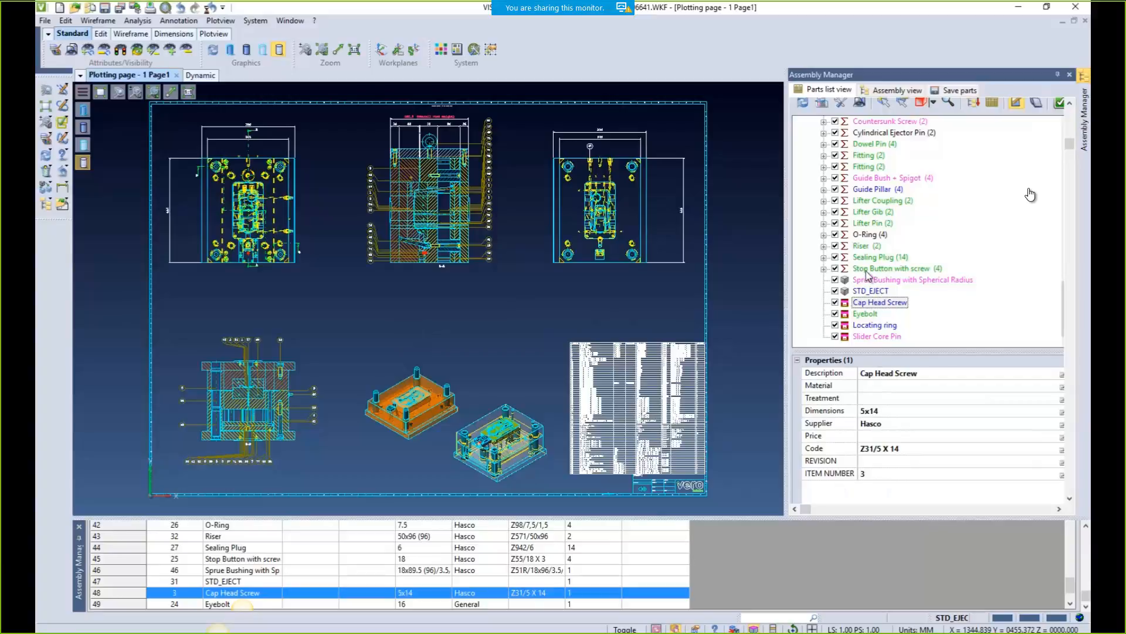
{"action": "left_click", "coordinate": [182, 550]}
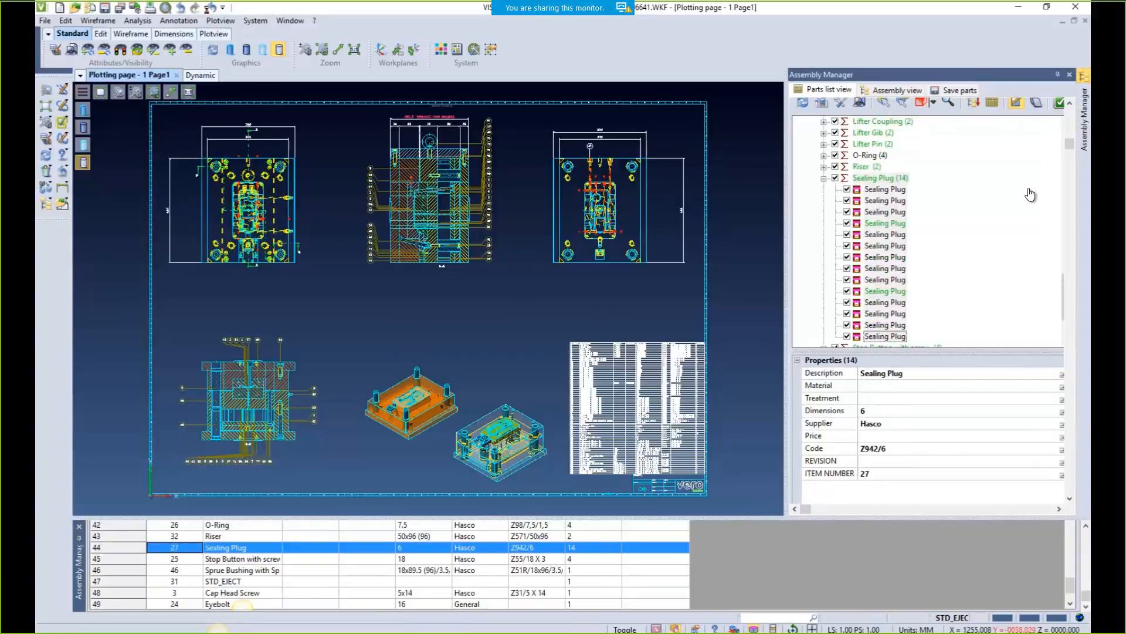
{"action": "left_click", "coordinate": [183, 560]}
{"action": "left_click", "coordinate": [183, 570]}
{"action": "left_click", "coordinate": [182, 594]}
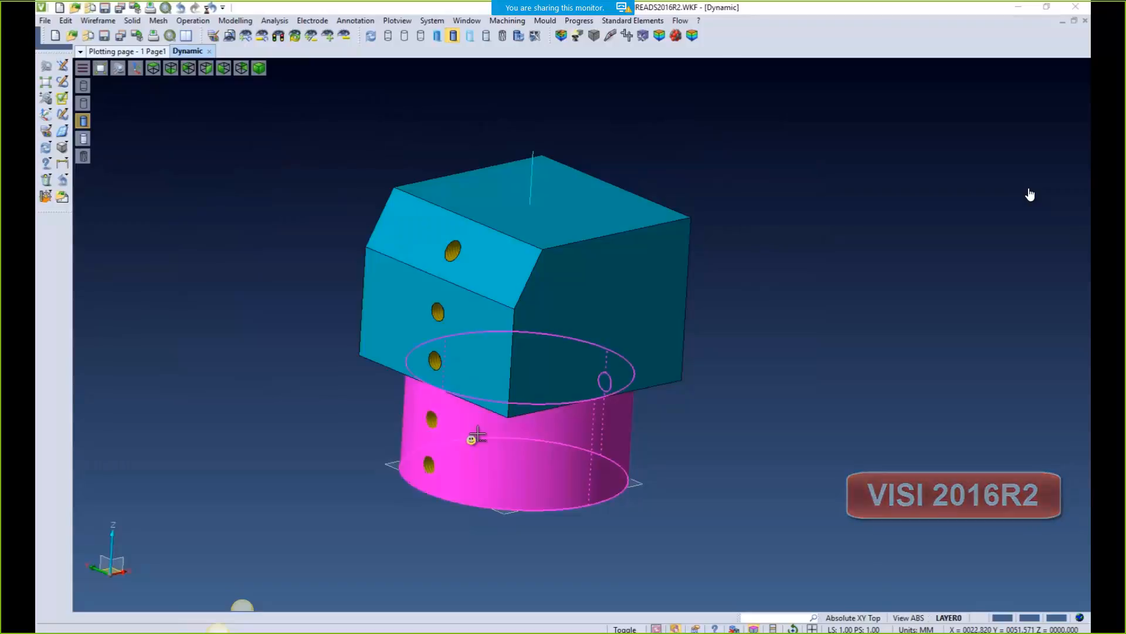
Inspect the block's holes in see-through shading, then restore opaque shading
{"action": "left_click", "coordinate": [488, 35]}
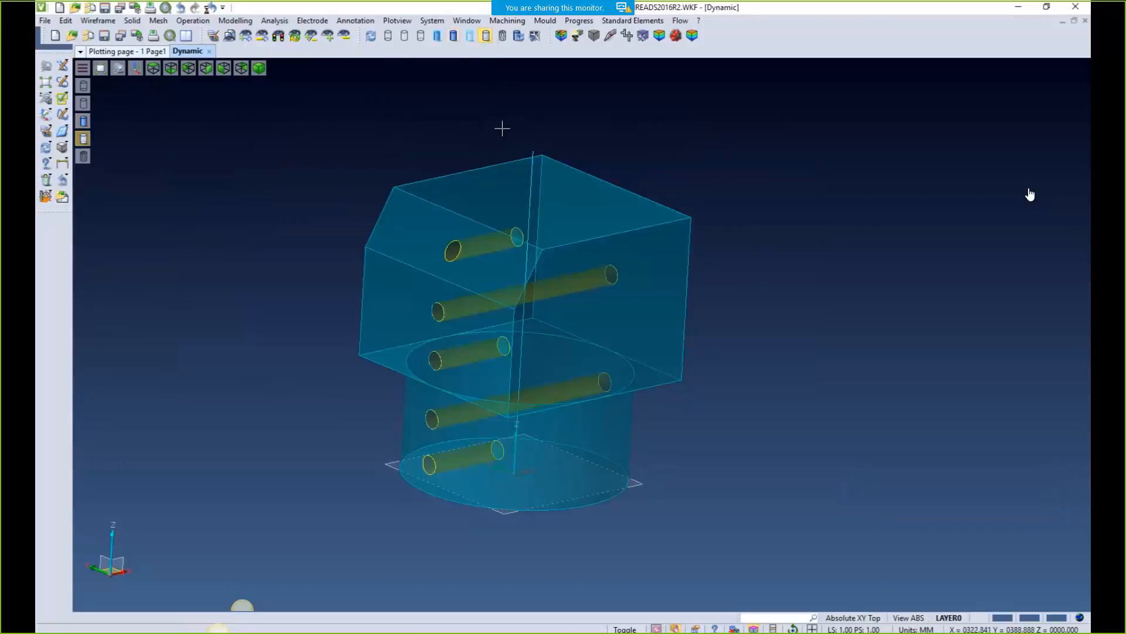
{"action": "mouse_move", "coordinate": [686, 253]}
{"action": "middle_mouse_down"}
{"action": "mouse_move", "coordinate": [648, 240]}
{"action": "mouse_move", "coordinate": [686, 254]}
{"action": "middle_mouse_up"}
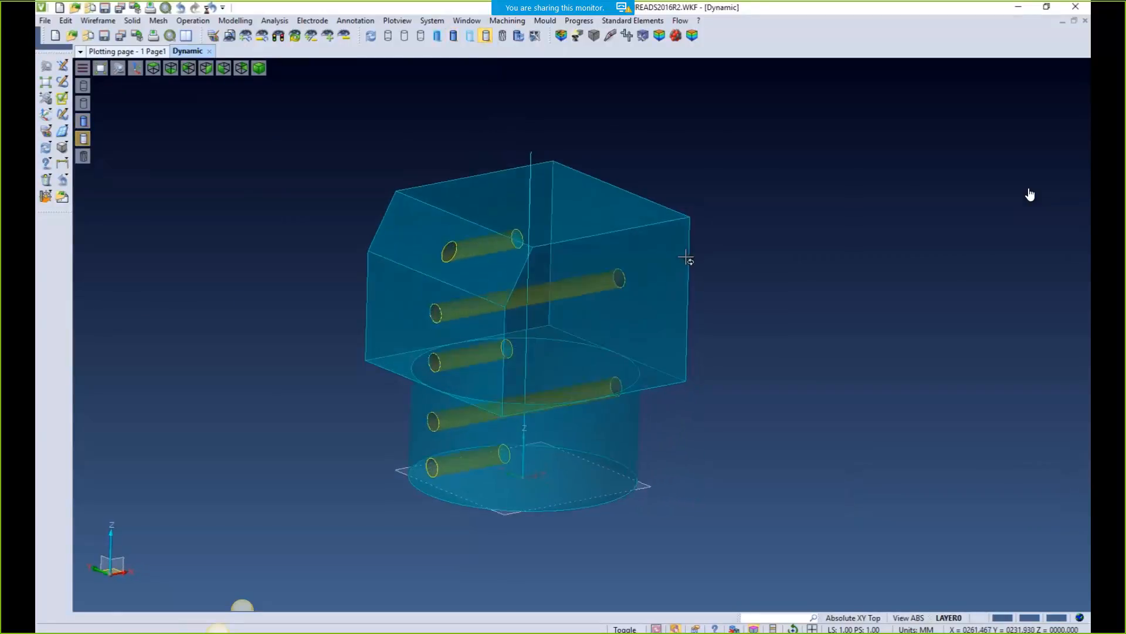
{"action": "left_click", "coordinate": [453, 37]}
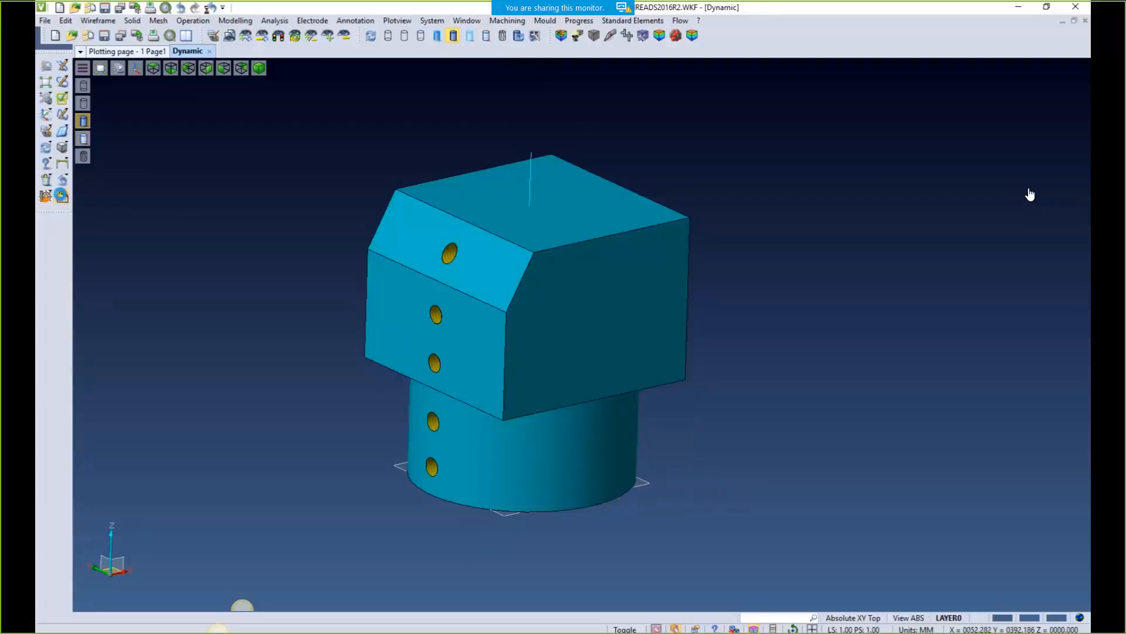
Create a hatched C-C section through the plan view's bottom-edge midpoint, placed left of plan
{"action": "left_click", "coordinate": [61, 197]}
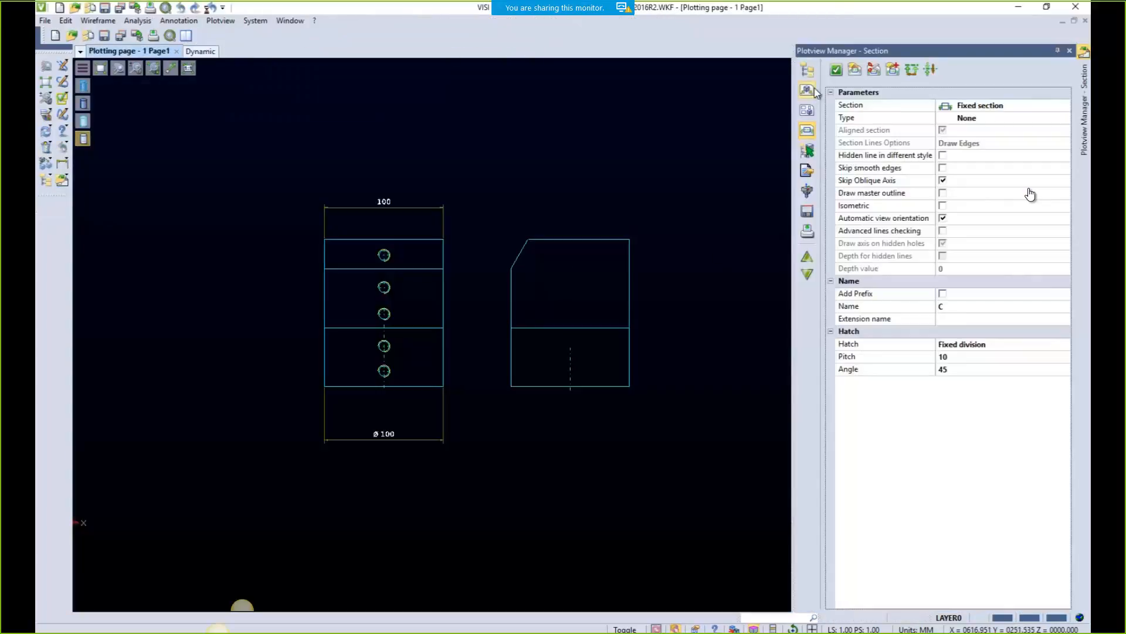
{"action": "left_click", "coordinate": [836, 70]}
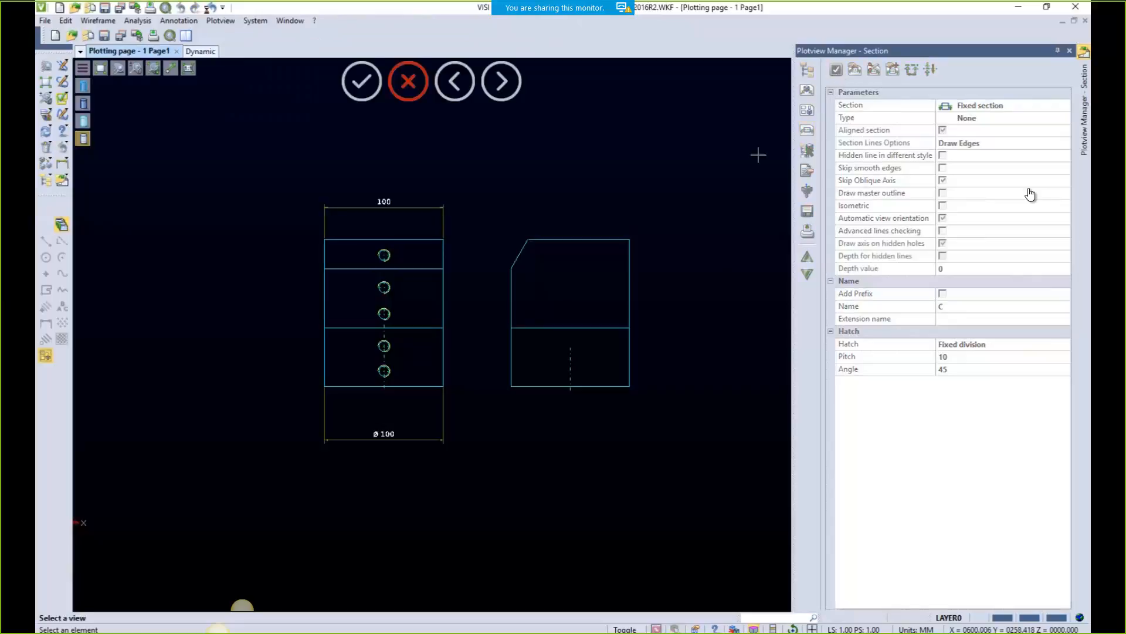
{"action": "left_click", "coordinate": [323, 307]}
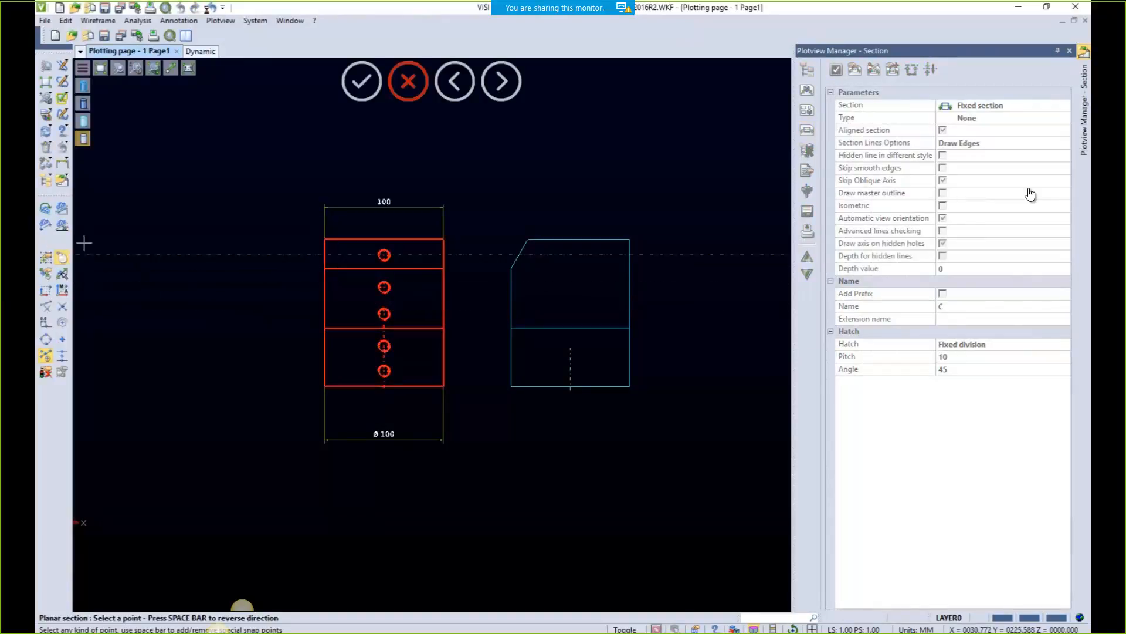
{"action": "left_click", "coordinate": [64, 211]}
{"action": "left_click", "coordinate": [326, 315]}
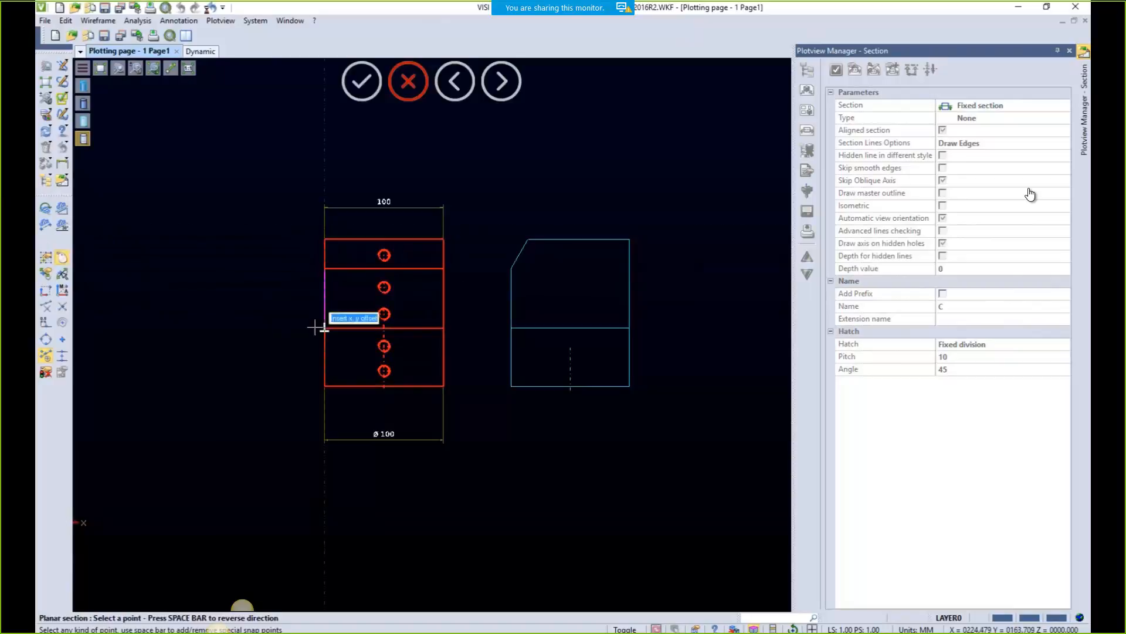
{"action": "left_click", "coordinate": [382, 386]}
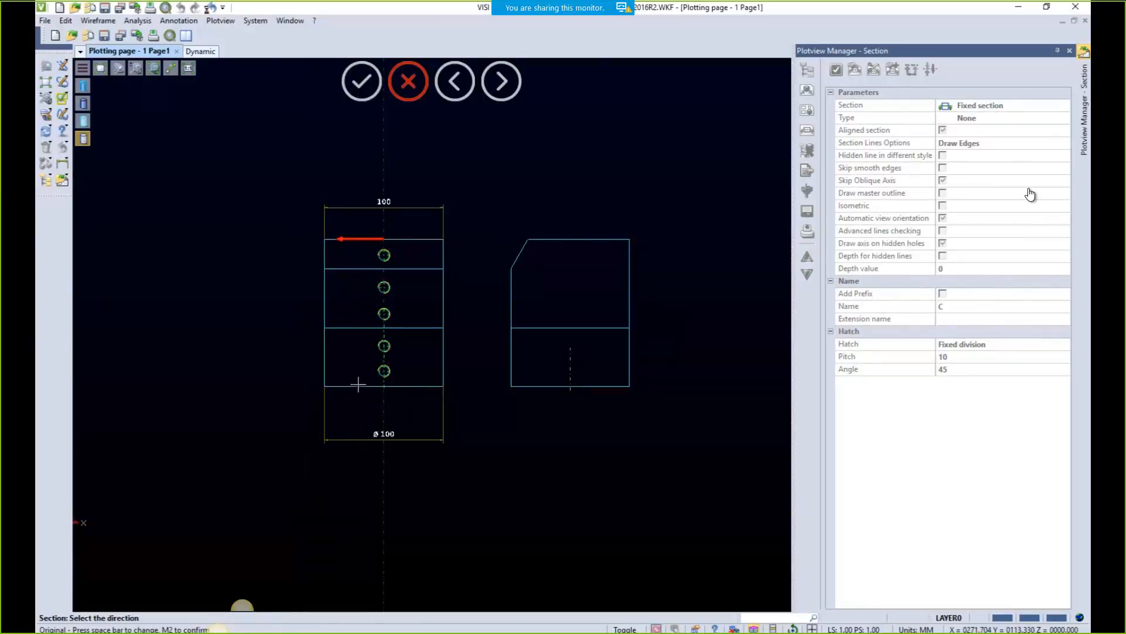
{"action": "left_click", "coordinate": [286, 354]}
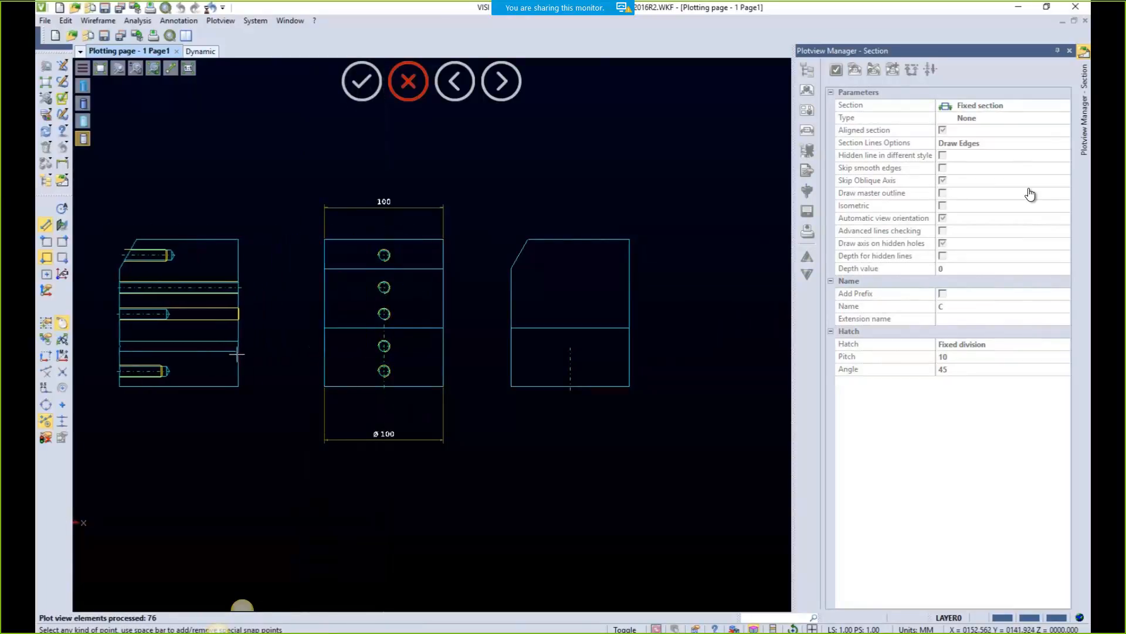
{"action": "left_click", "coordinate": [250, 350]}
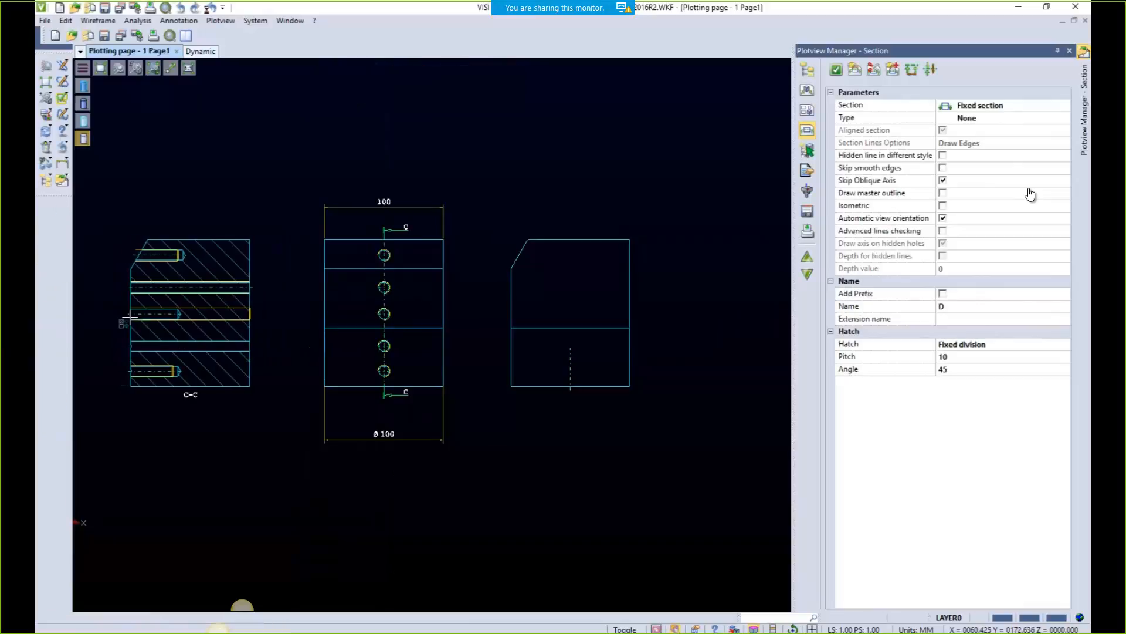
{"action": "scroll", "coordinate": [126, 317], "scroll_direction": "up", "scroll_amount": 3}
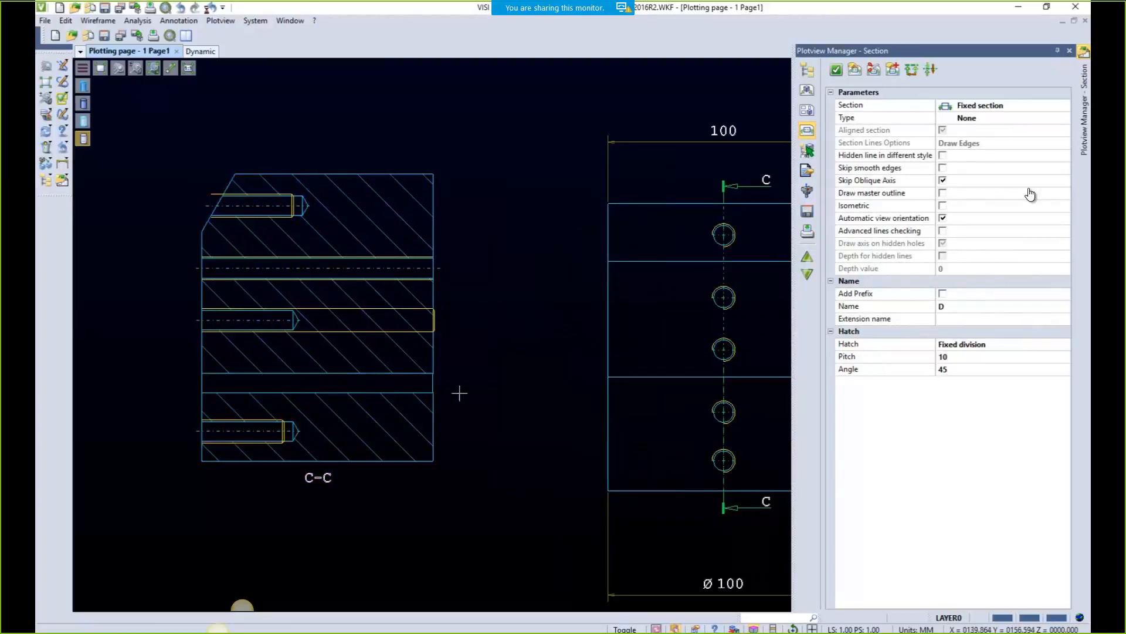
{"action": "scroll", "coordinate": [460, 344], "scroll_direction": "down", "scroll_amount": 4}
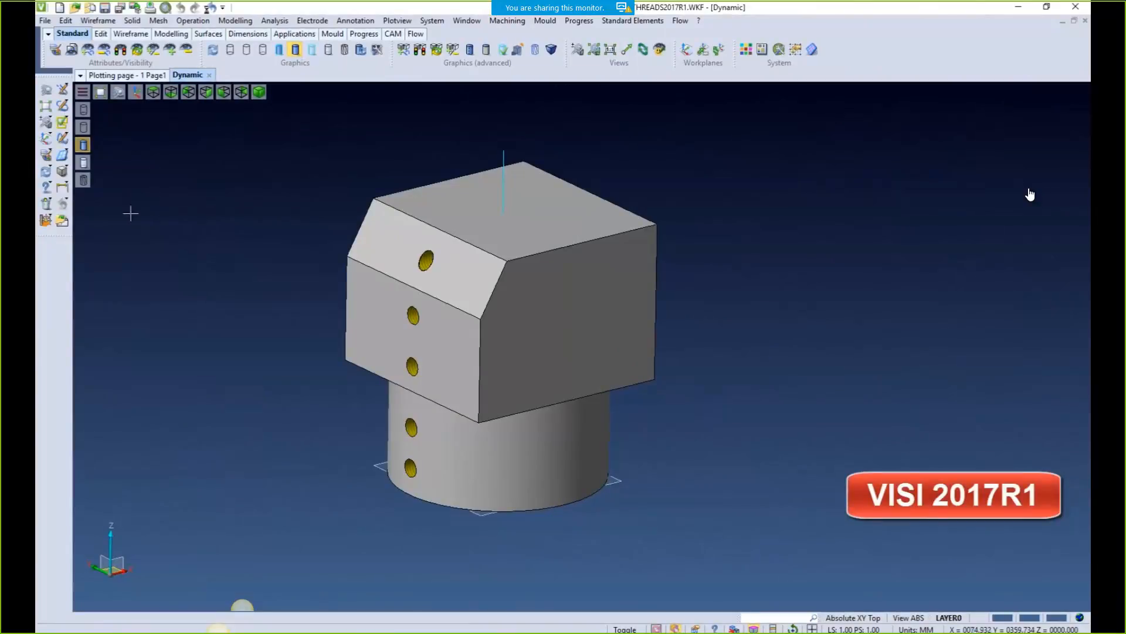
Cut a vertical section through the plan view and place it left of plan
{"action": "left_click", "coordinate": [62, 221]}
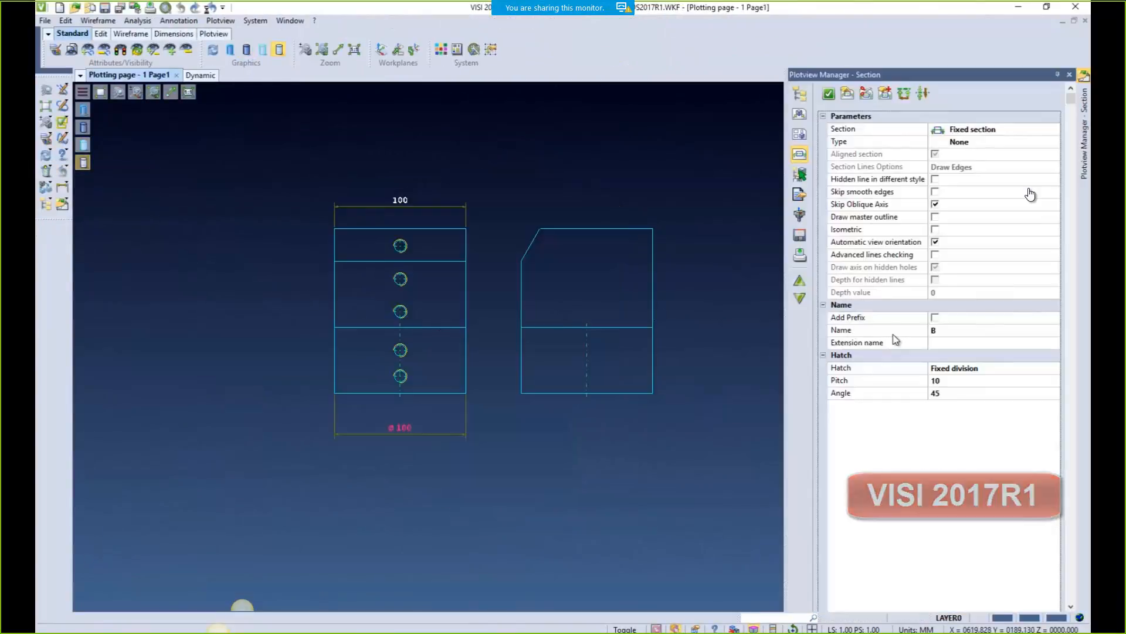
{"action": "left_click", "coordinate": [829, 93]}
{"action": "left_click", "coordinate": [464, 298]}
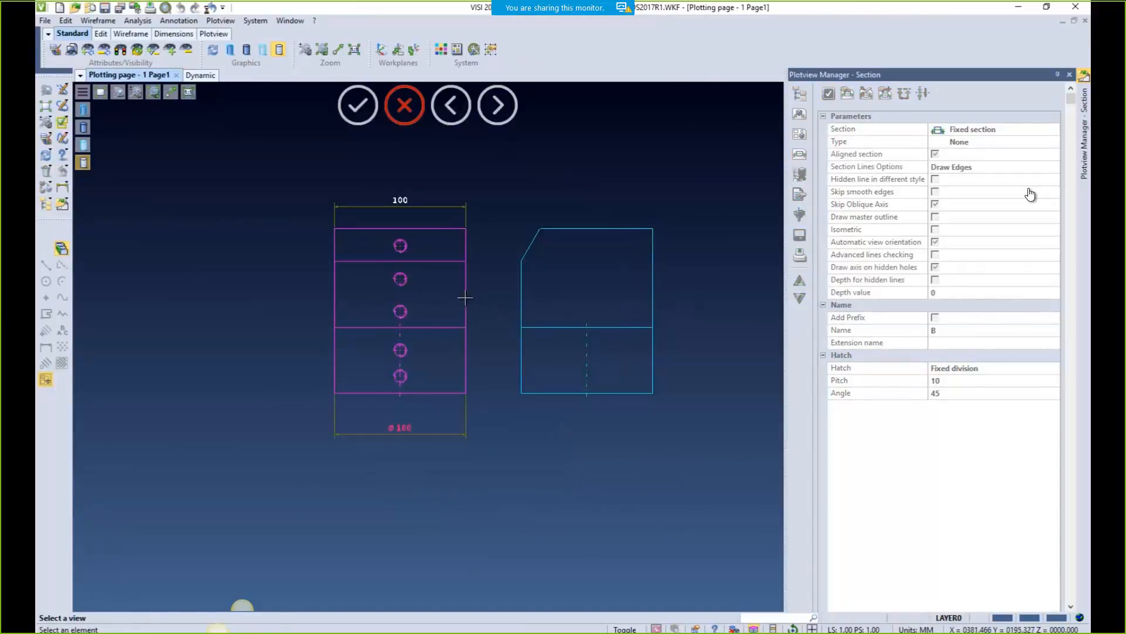
{"action": "left_click", "coordinate": [336, 305]}
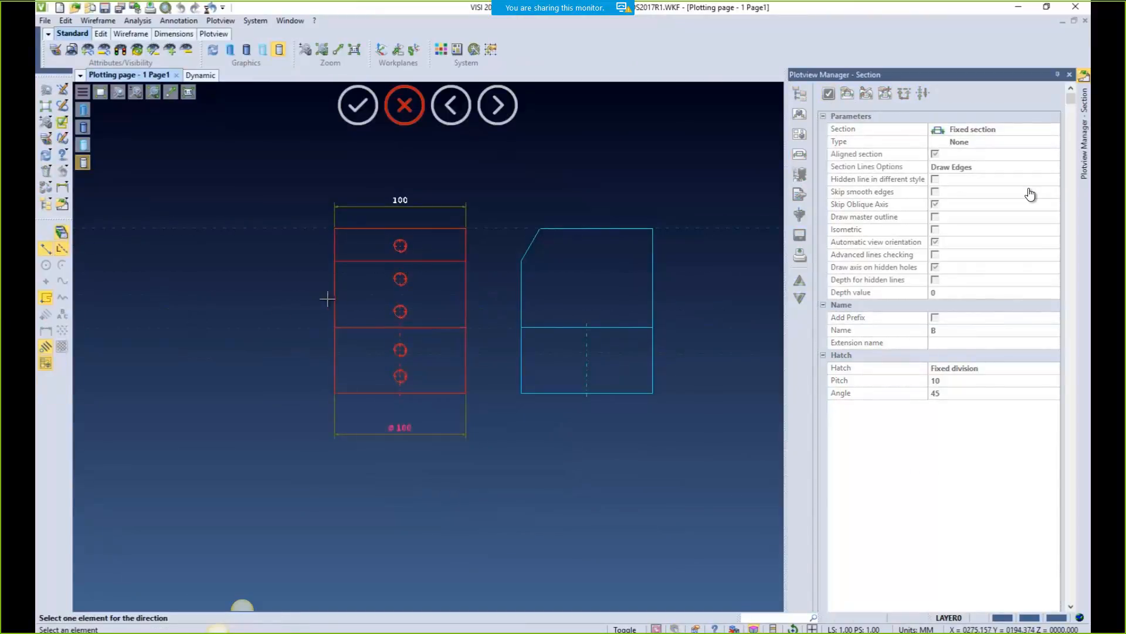
{"action": "left_click", "coordinate": [332, 299]}
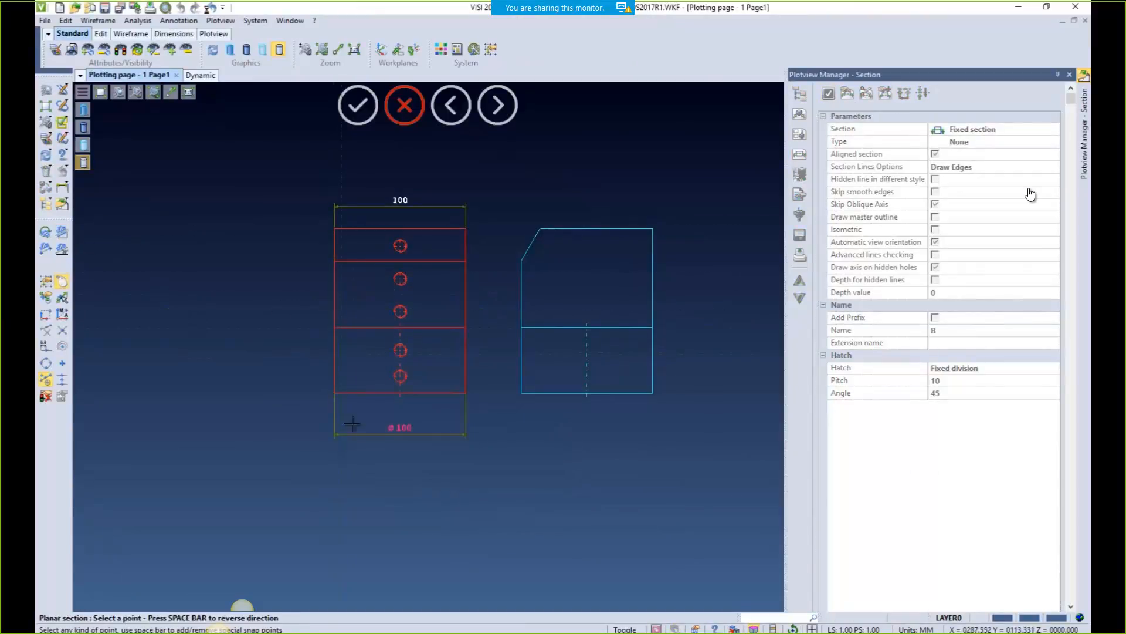
{"action": "left_click", "coordinate": [398, 397]}
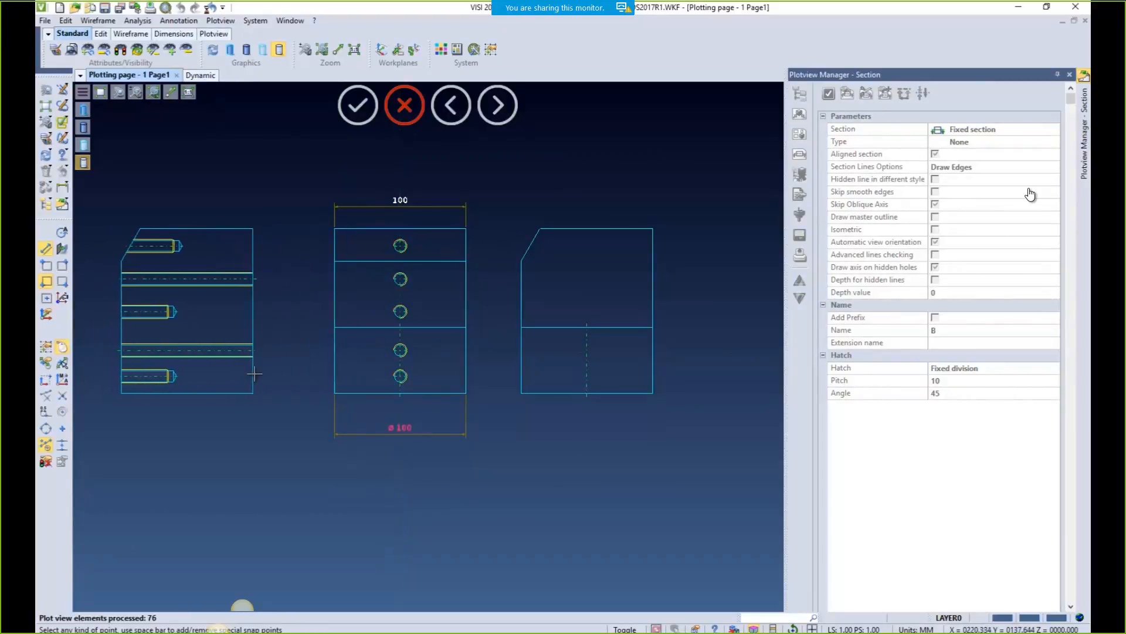
{"action": "left_click", "coordinate": [255, 374]}
{"action": "scroll", "coordinate": [120, 301], "scroll_direction": "up", "scroll_amount": 5}
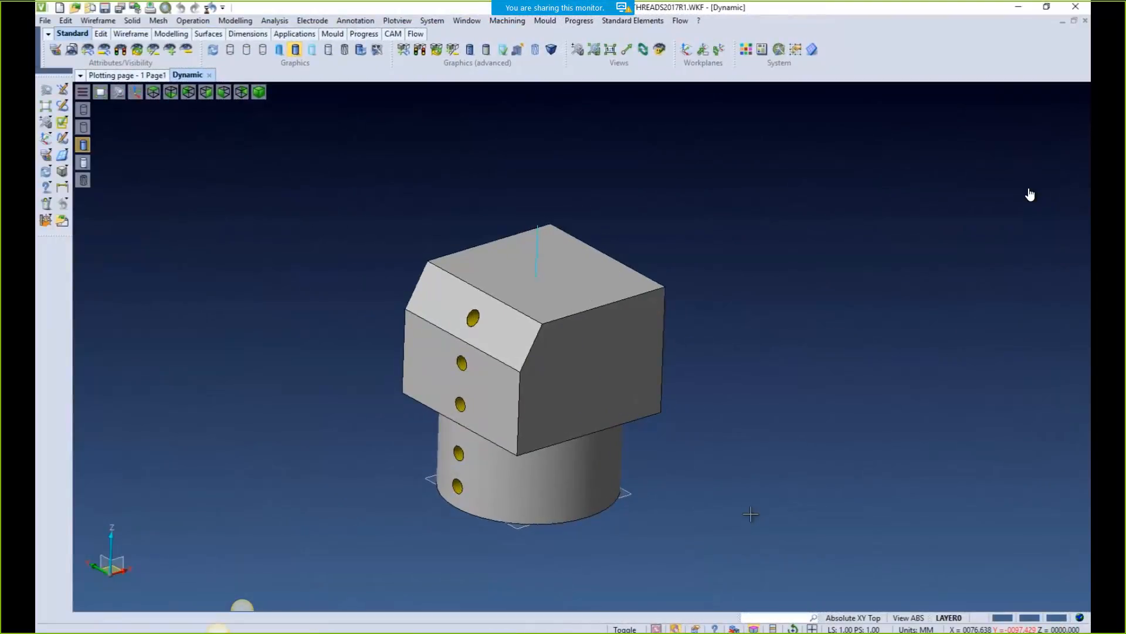
{"action": "left_click", "coordinate": [44, 20]}
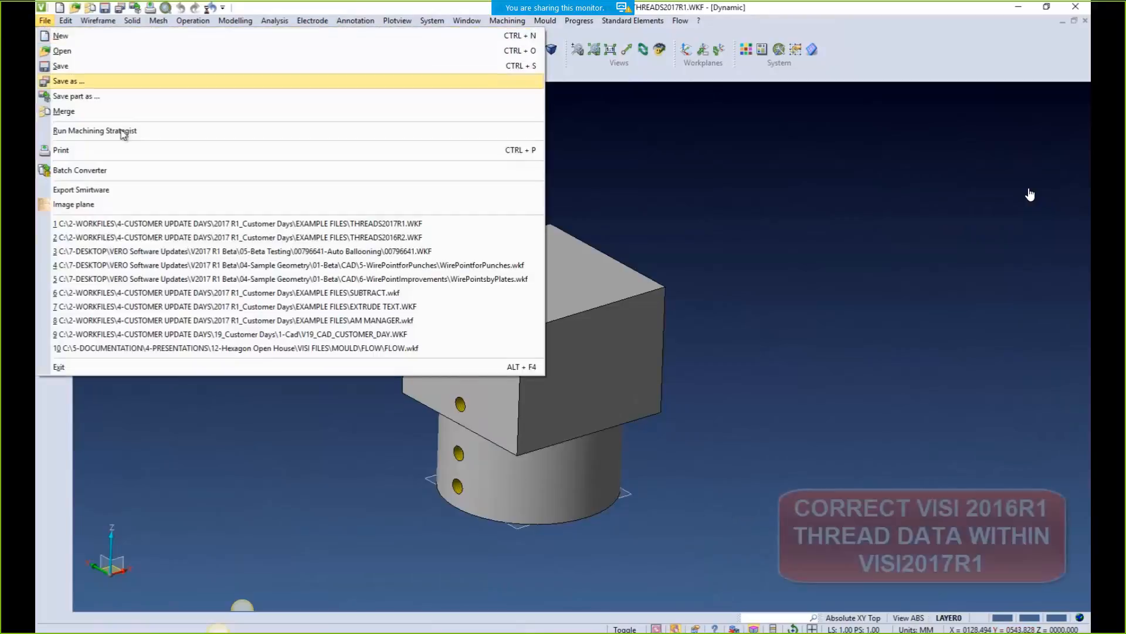
Open the recent file THREADS2016R2.WKF, discarding the current model
{"action": "left_click", "coordinate": [231, 237]}
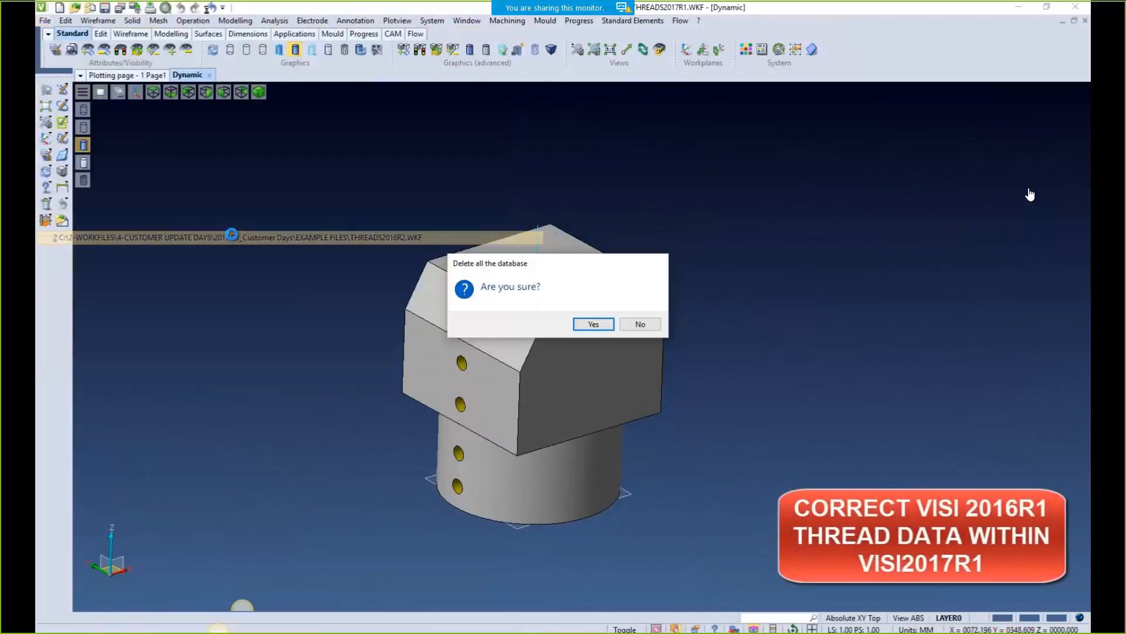
{"action": "left_click", "coordinate": [595, 324]}
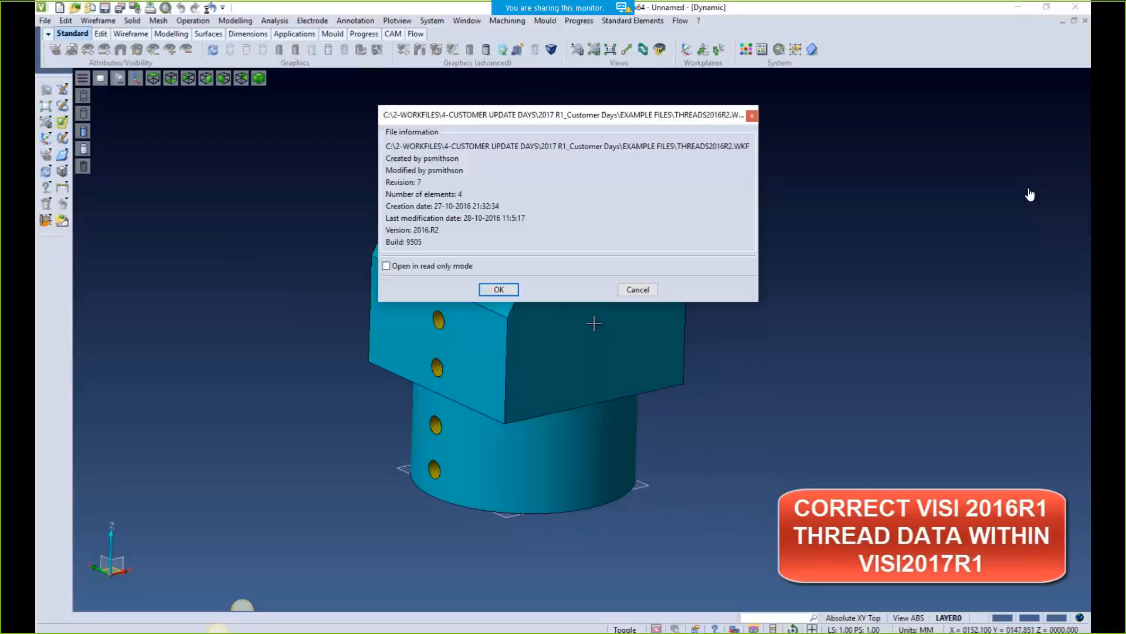
{"action": "left_click", "coordinate": [503, 288]}
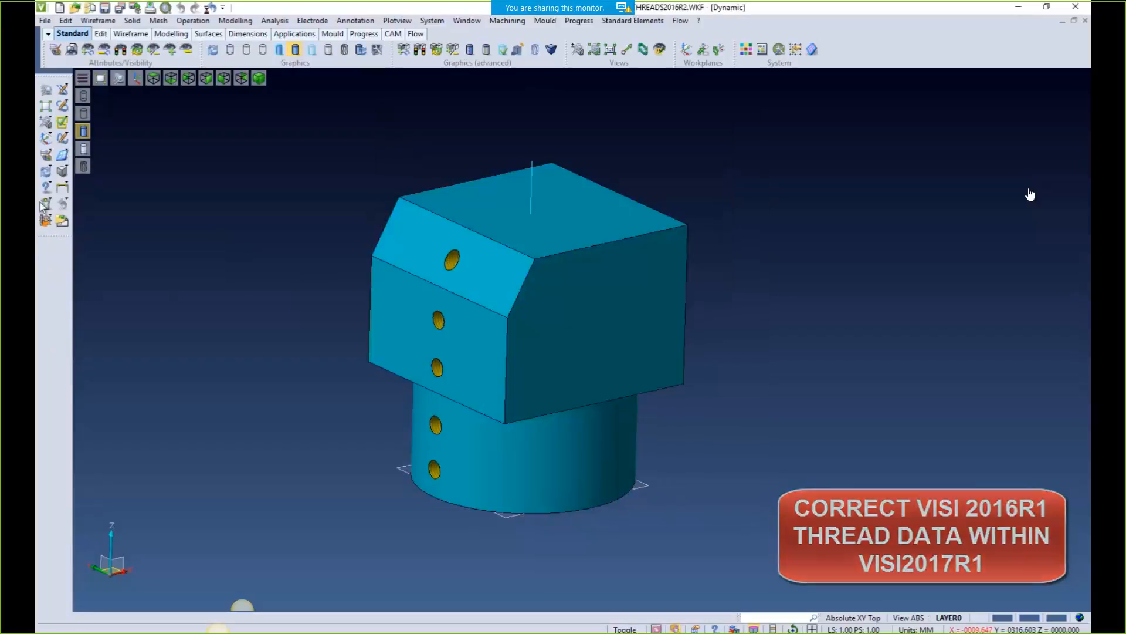
{"action": "left_click", "coordinate": [61, 222]}
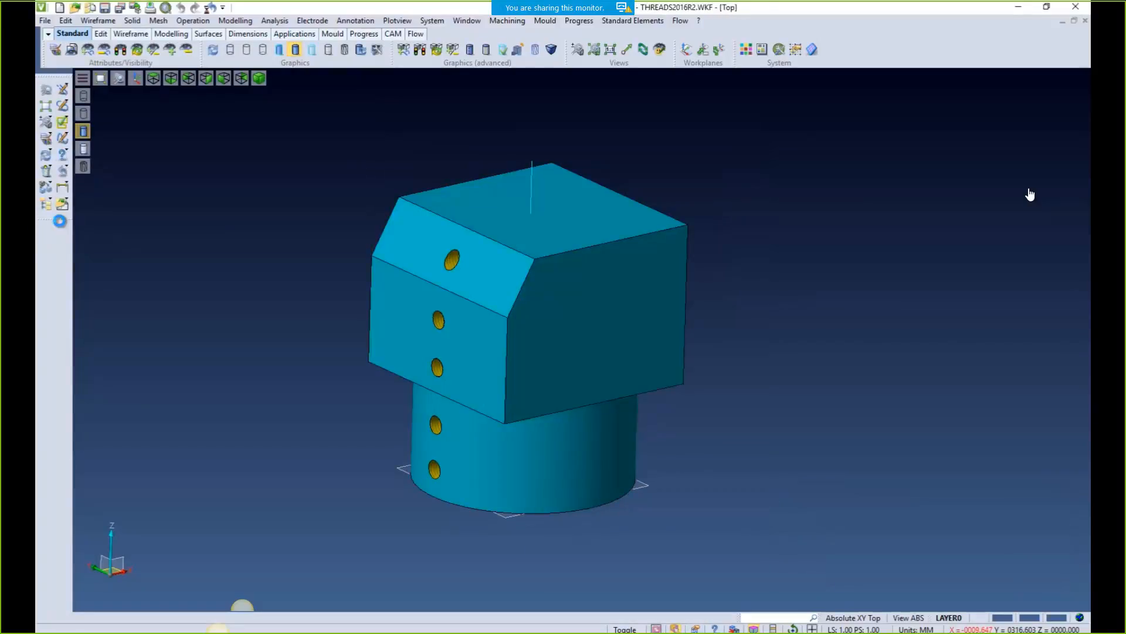
{"action": "scroll", "coordinate": [511, 231], "scroll_direction": "up", "scroll_amount": 4}
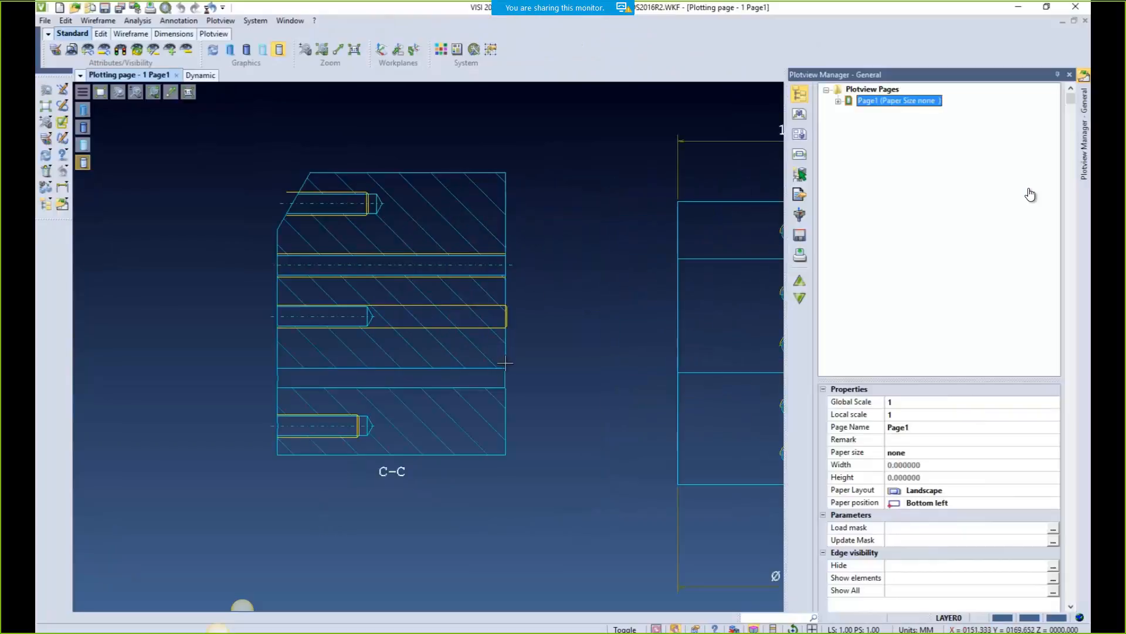
{"action": "left_click", "coordinate": [62, 205]}
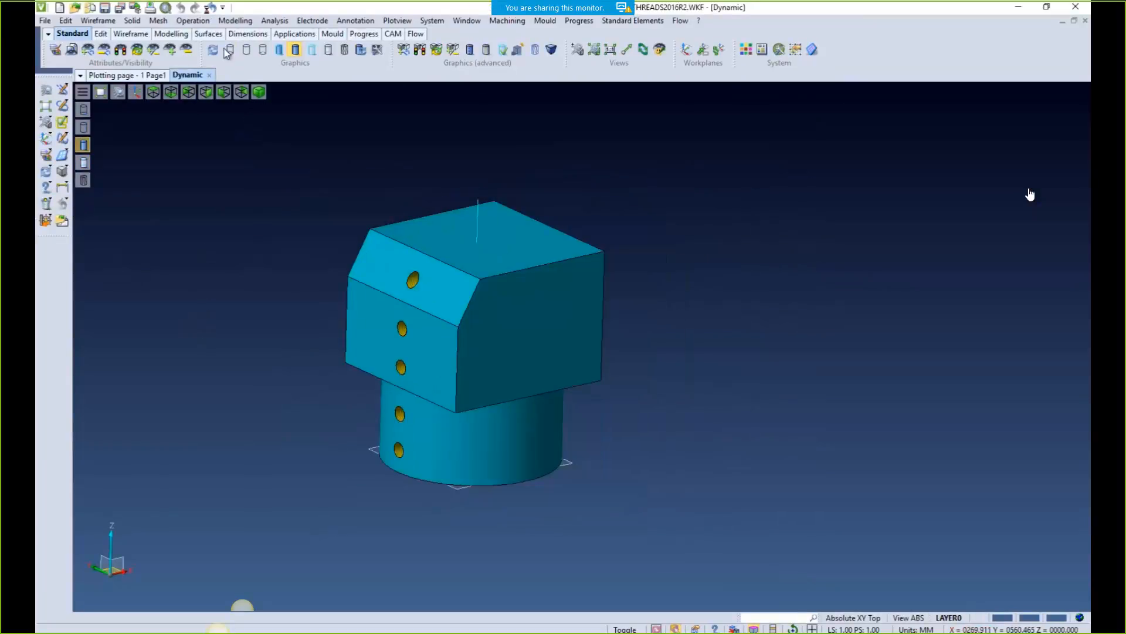
Validate the solid's feature attributes in Feature Manager, fixing one attribute
{"action": "left_click", "coordinate": [234, 21]}
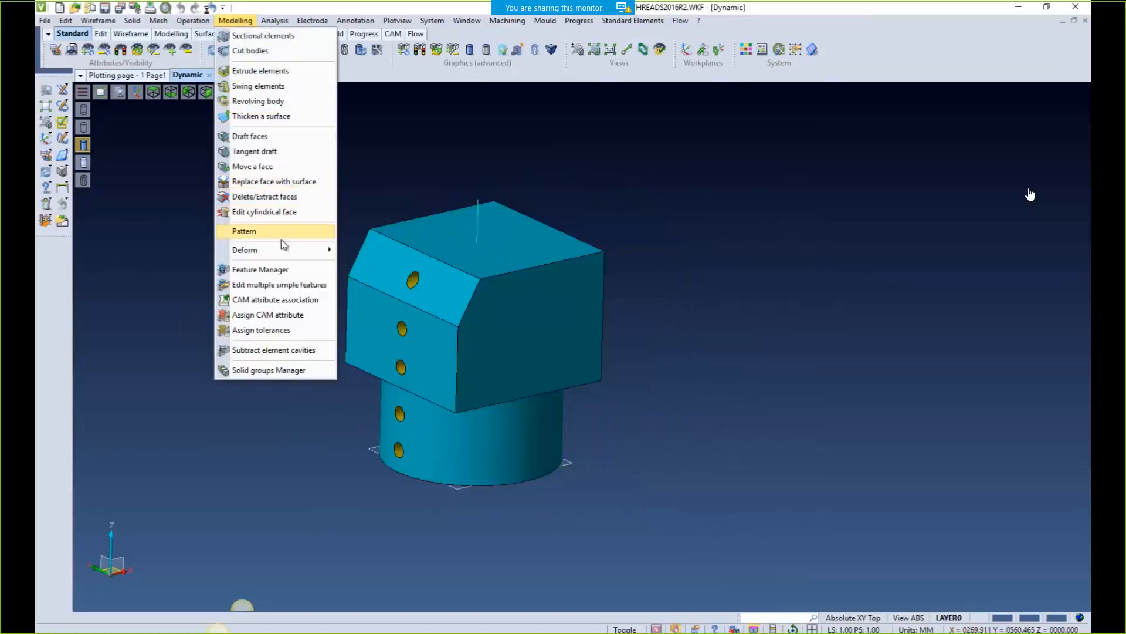
{"action": "left_click", "coordinate": [294, 270]}
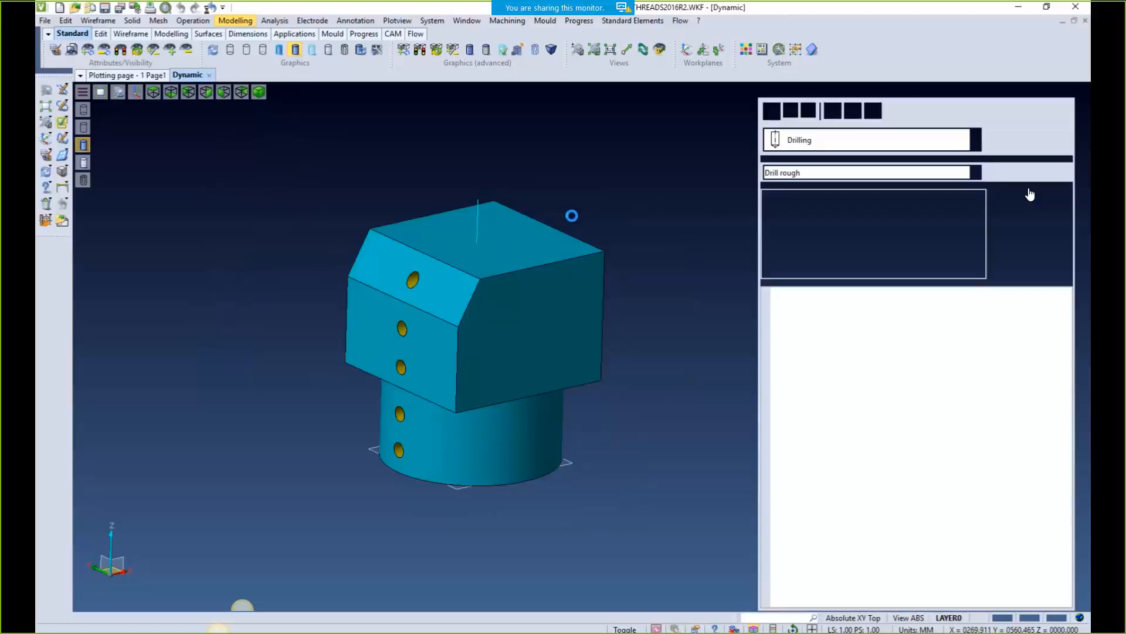
{"action": "left_click", "coordinate": [810, 91]}
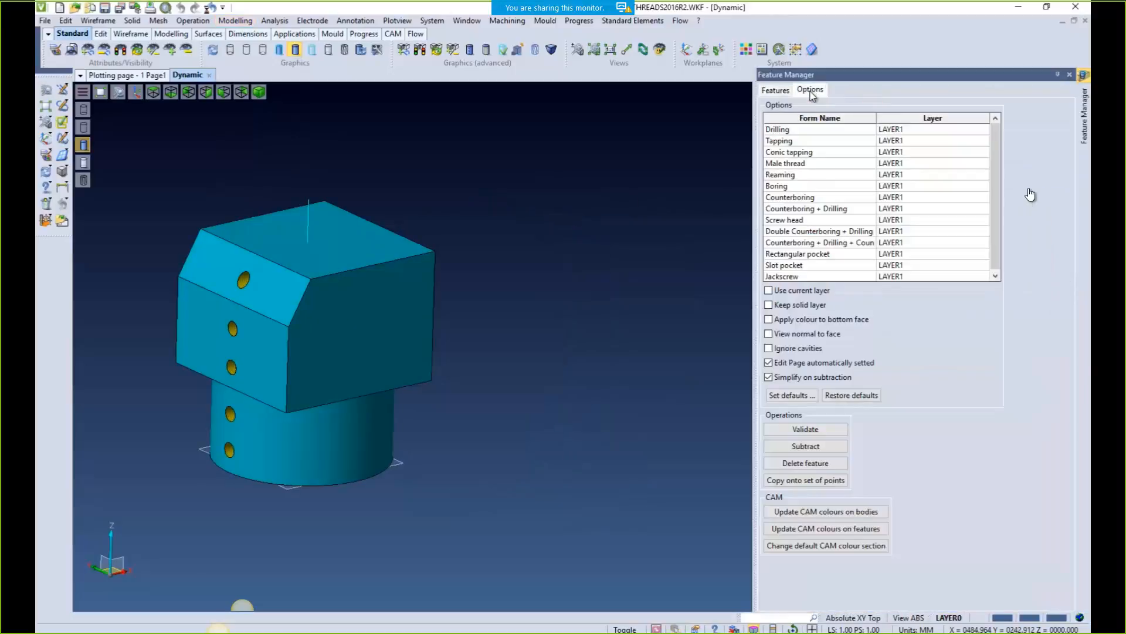
{"action": "left_click", "coordinate": [805, 430]}
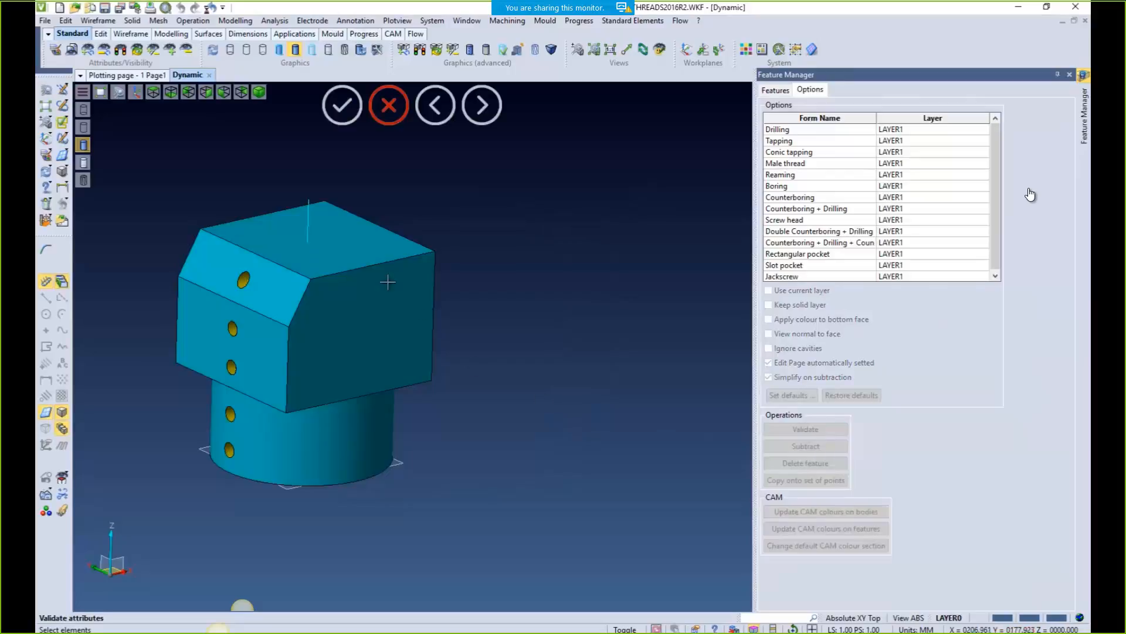
{"action": "left_click", "coordinate": [369, 268]}
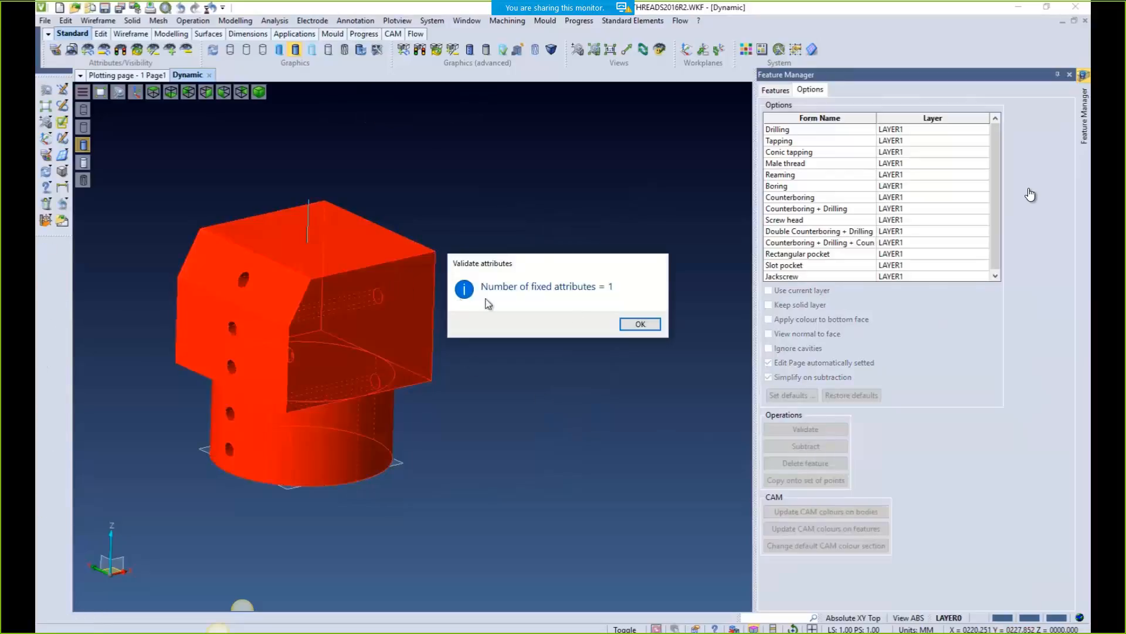
{"action": "left_click", "coordinate": [641, 324]}
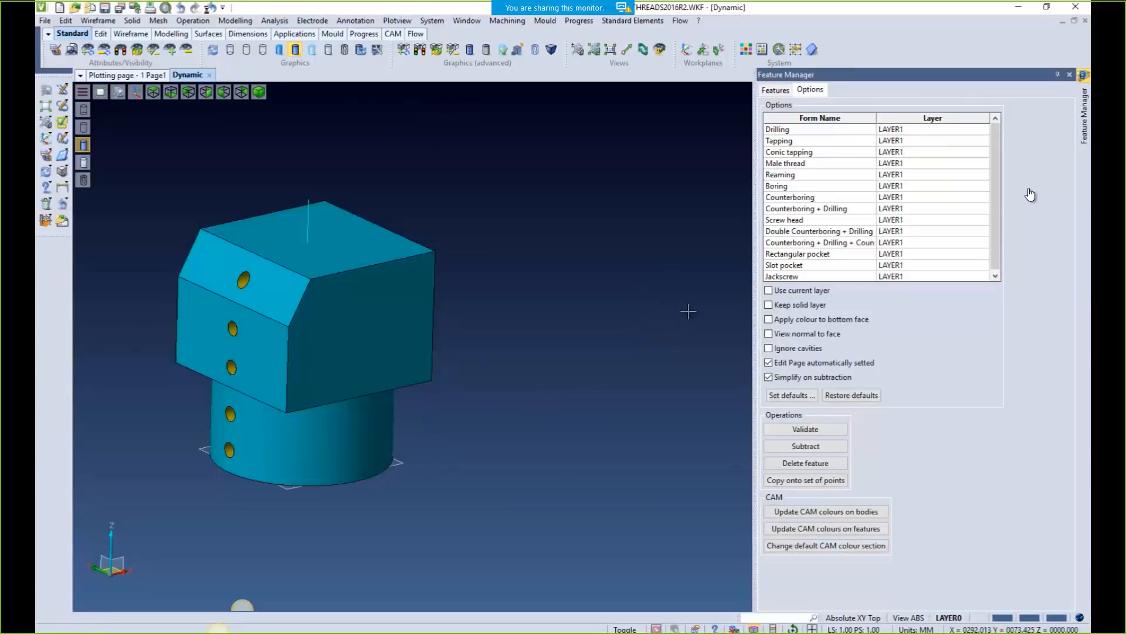
{"action": "left_click", "coordinate": [1071, 74]}
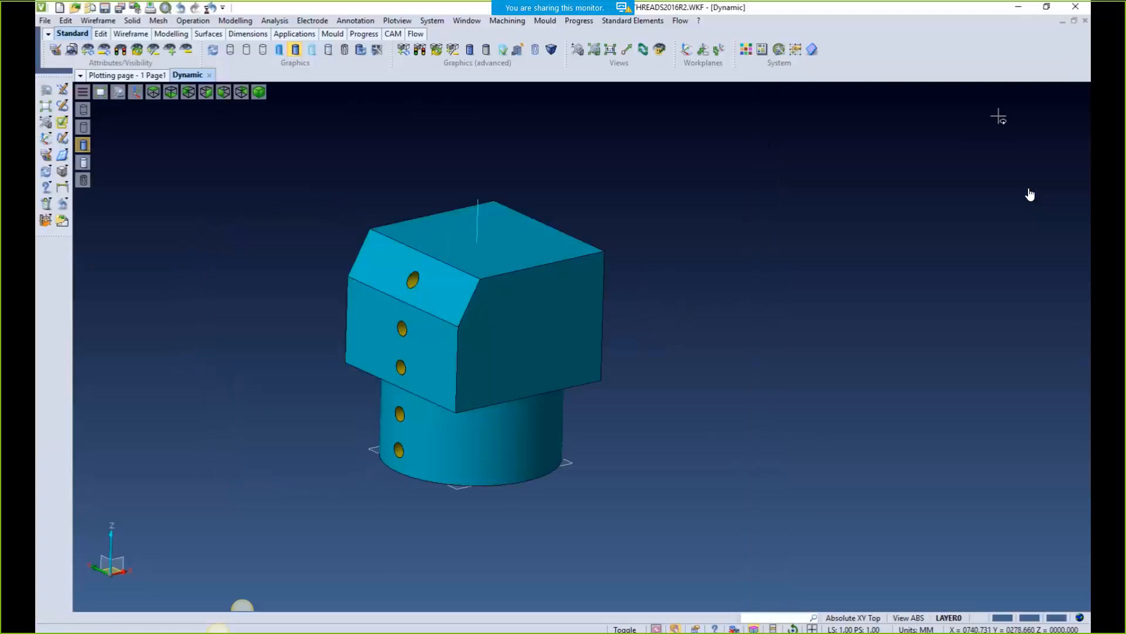
Update all drawings on Page1, refreshing its two views and one section
{"action": "left_click", "coordinate": [131, 76]}
{"action": "left_click", "coordinate": [220, 20]}
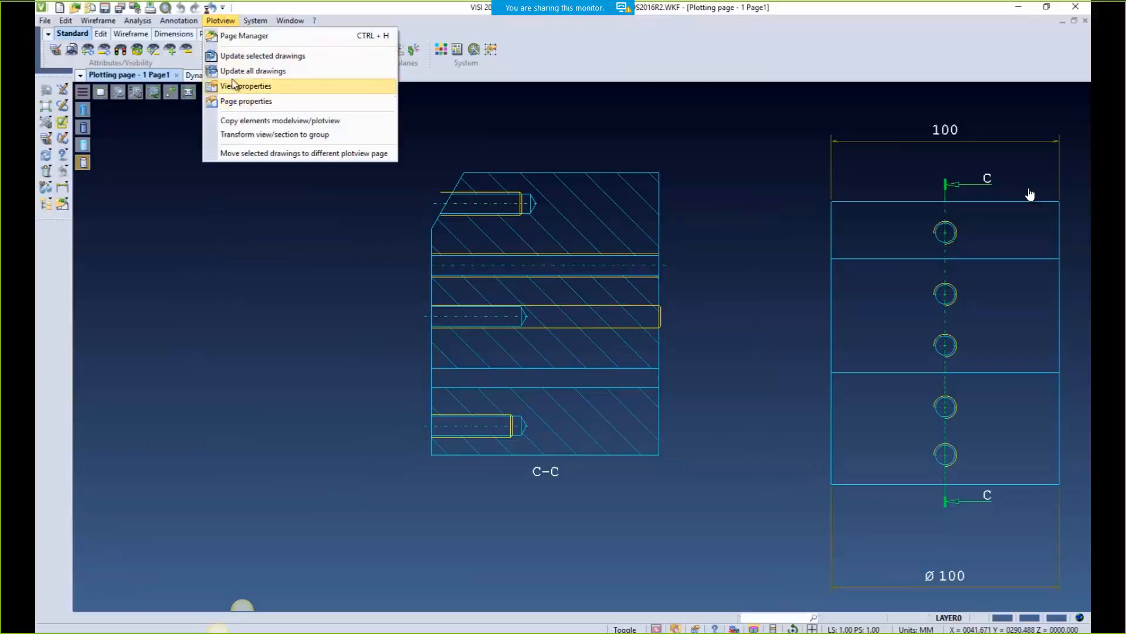
{"action": "left_click", "coordinate": [254, 71]}
{"action": "left_click", "coordinate": [604, 331]}
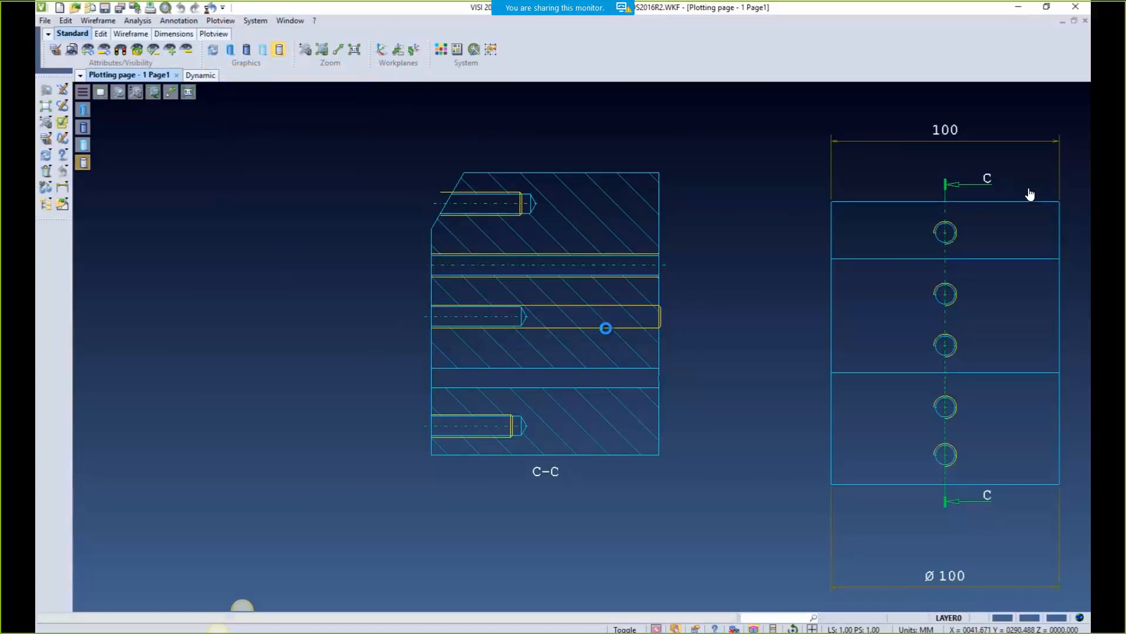
{"action": "left_click", "coordinate": [643, 326]}
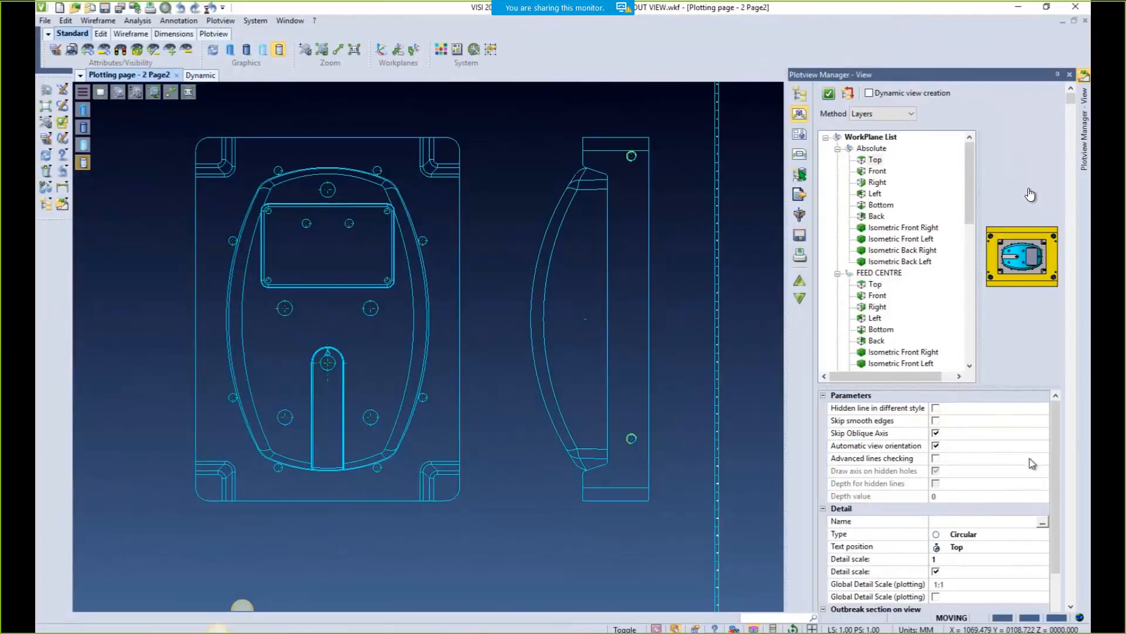
Set the outbreak section depth to 122.013 by picking the side-view origin on the reference view
{"action": "left_click_drag", "start_coordinate": [1056, 463], "coordinate": [1057, 503]}
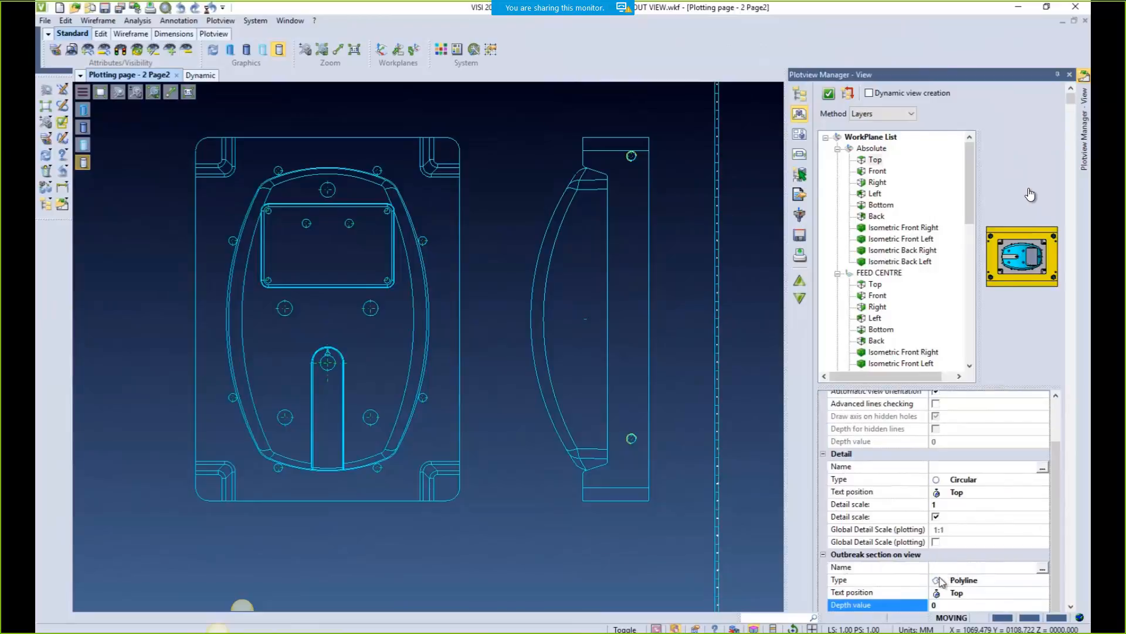
{"action": "right_click", "coordinate": [919, 610]}
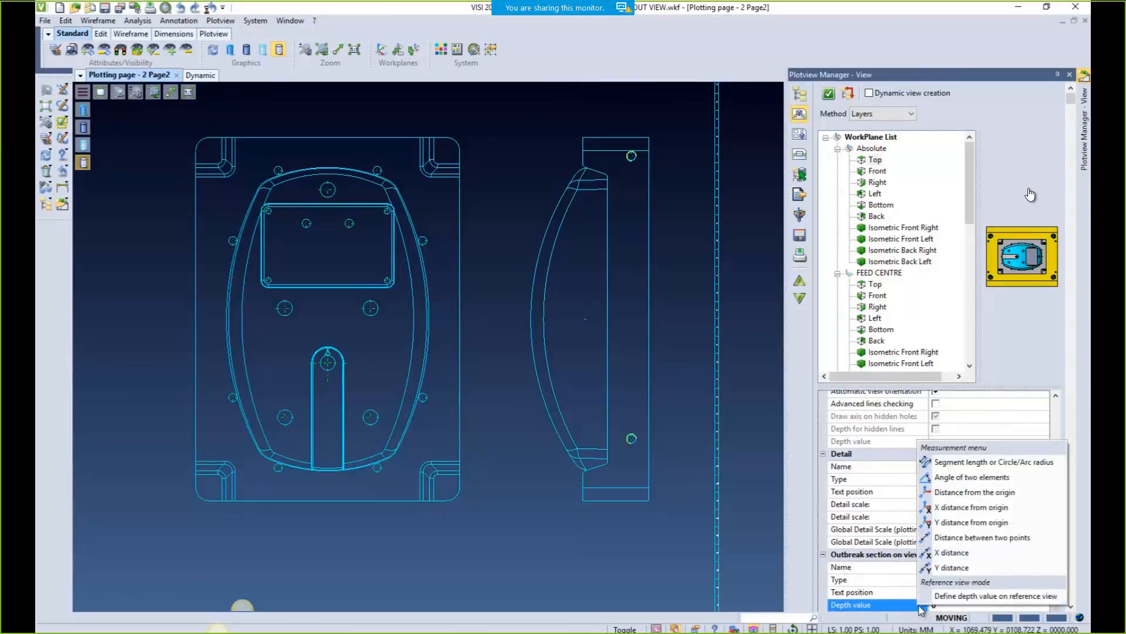
{"action": "left_click", "coordinate": [975, 596]}
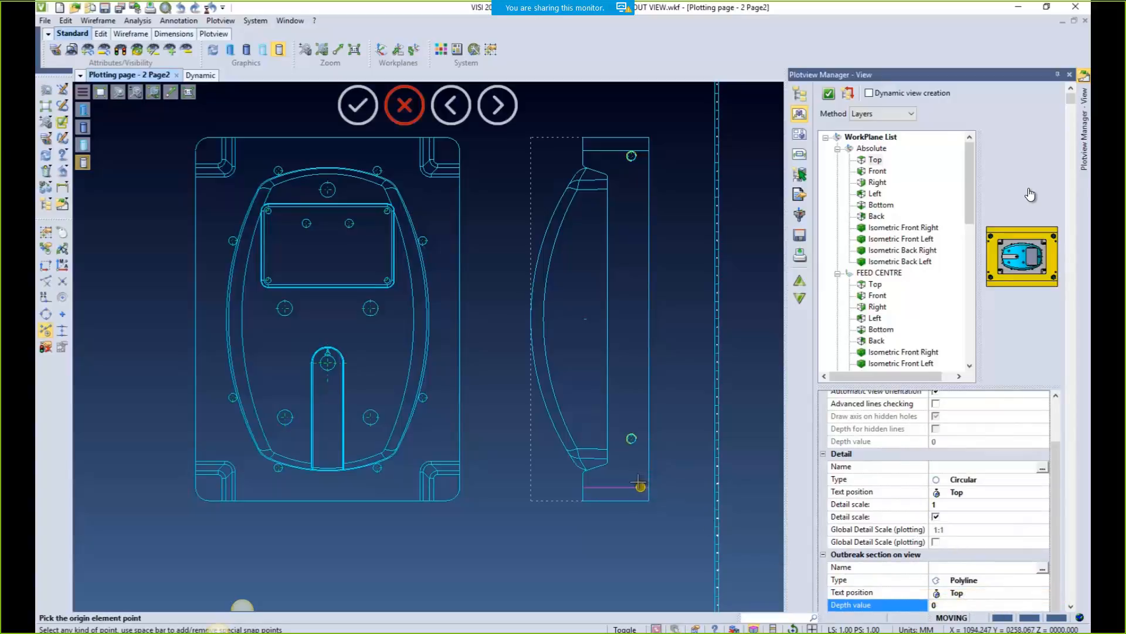
{"action": "left_click", "coordinate": [631, 440]}
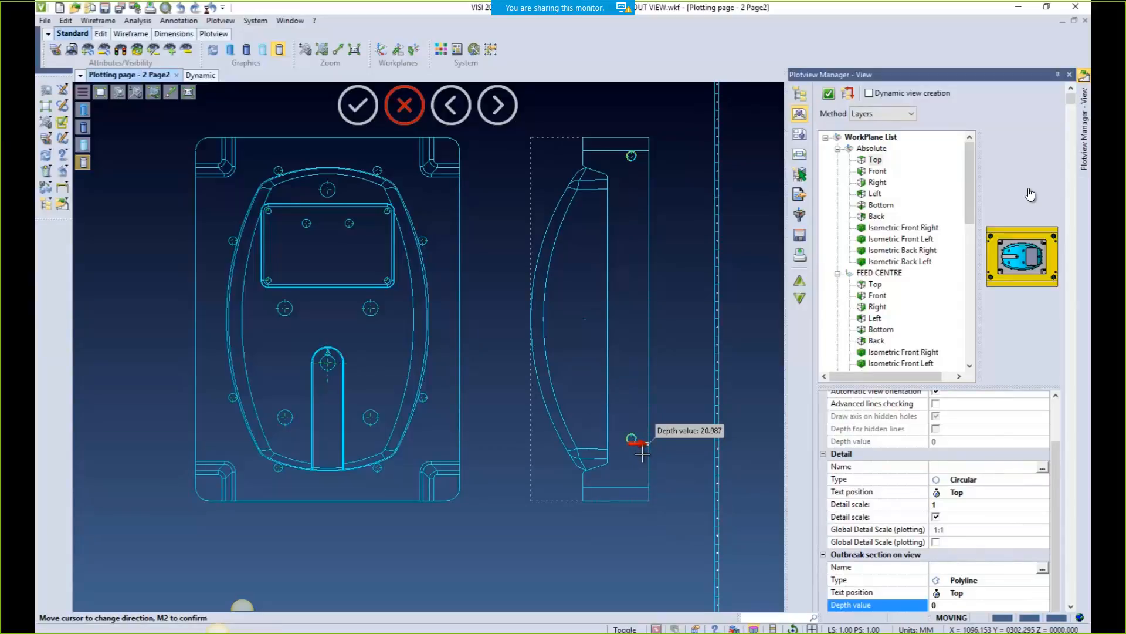
{"action": "middle_click", "coordinate": [532, 446]}
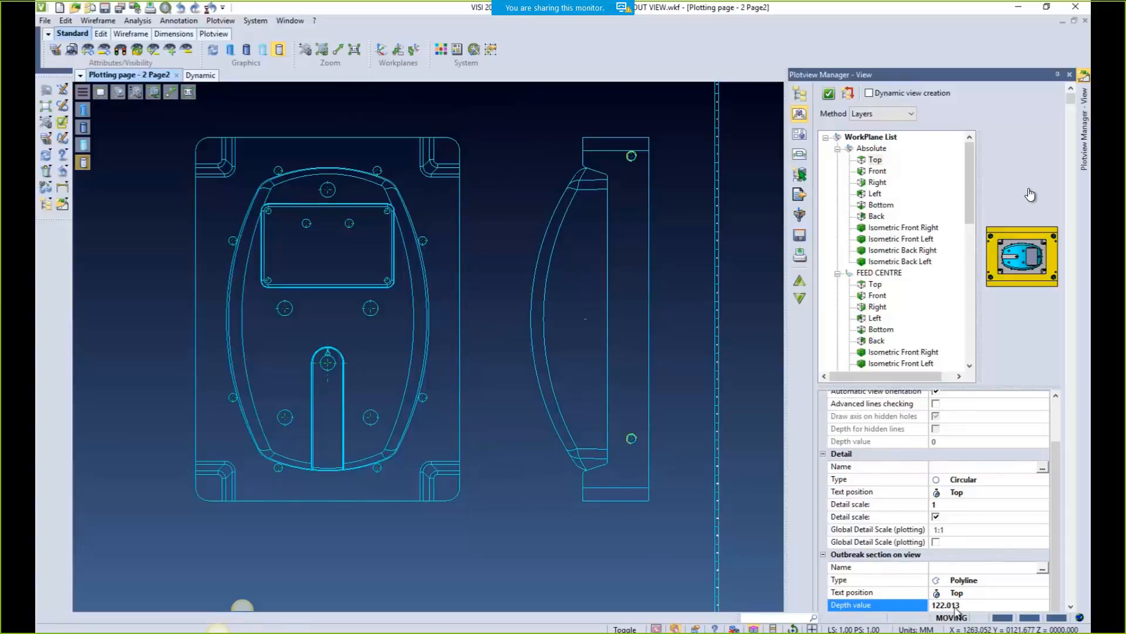
{"action": "left_click", "coordinate": [1043, 569]}
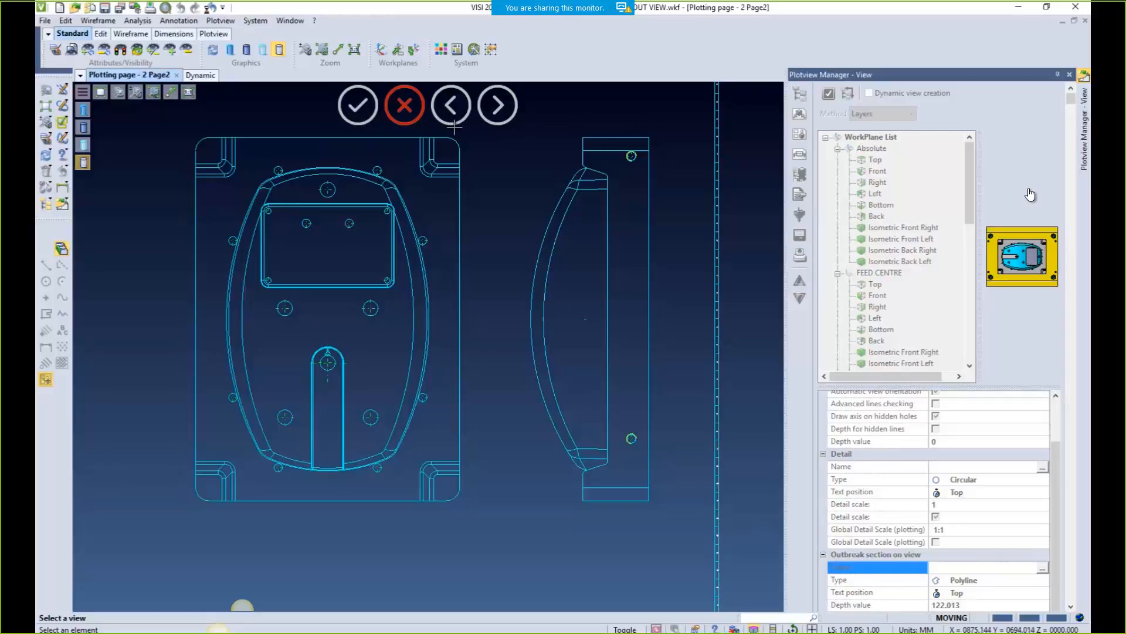
Select the front view and draw a polyline boundary around its right half to cut the outbreak section
{"action": "left_click", "coordinate": [390, 135]}
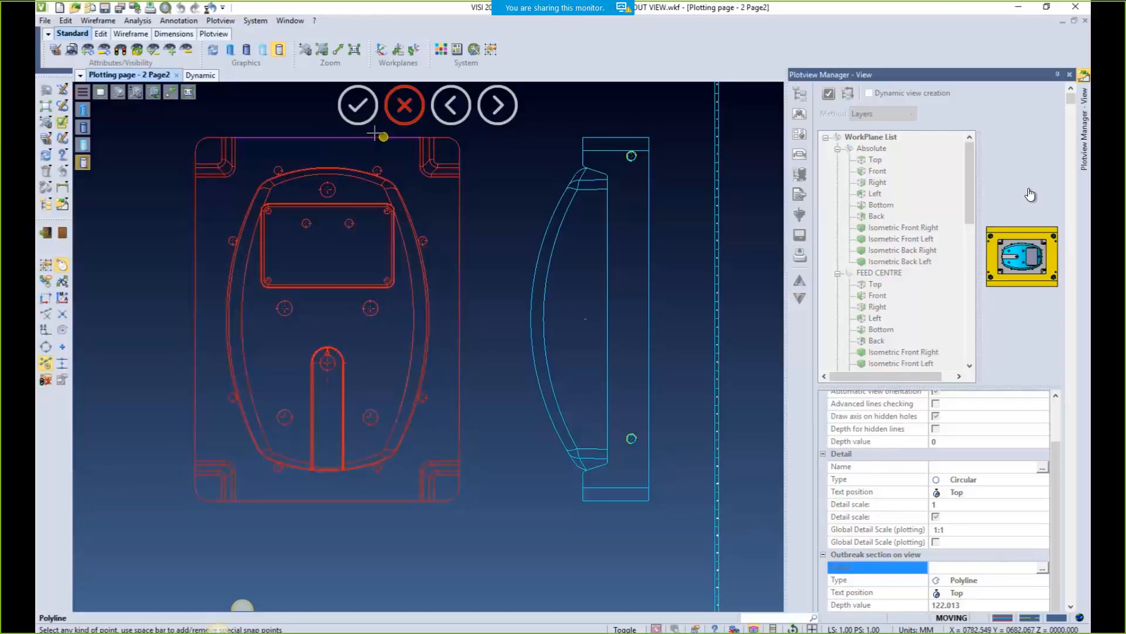
{"action": "left_click", "coordinate": [330, 127]}
{"action": "left_click", "coordinate": [473, 133]}
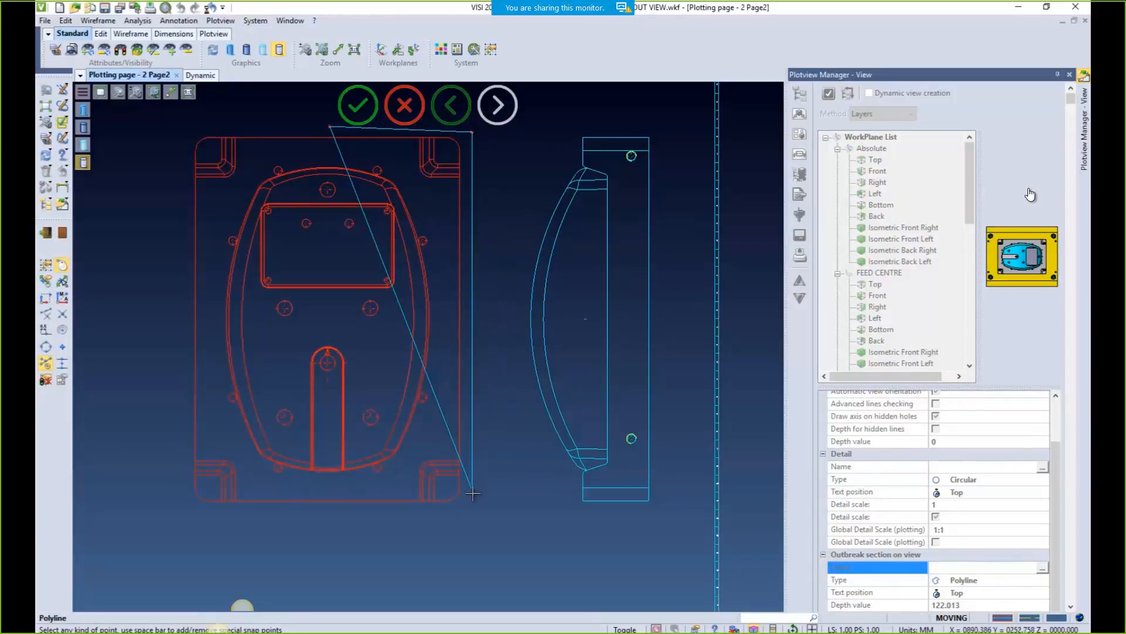
{"action": "left_click", "coordinate": [479, 515]}
{"action": "left_click", "coordinate": [373, 537]}
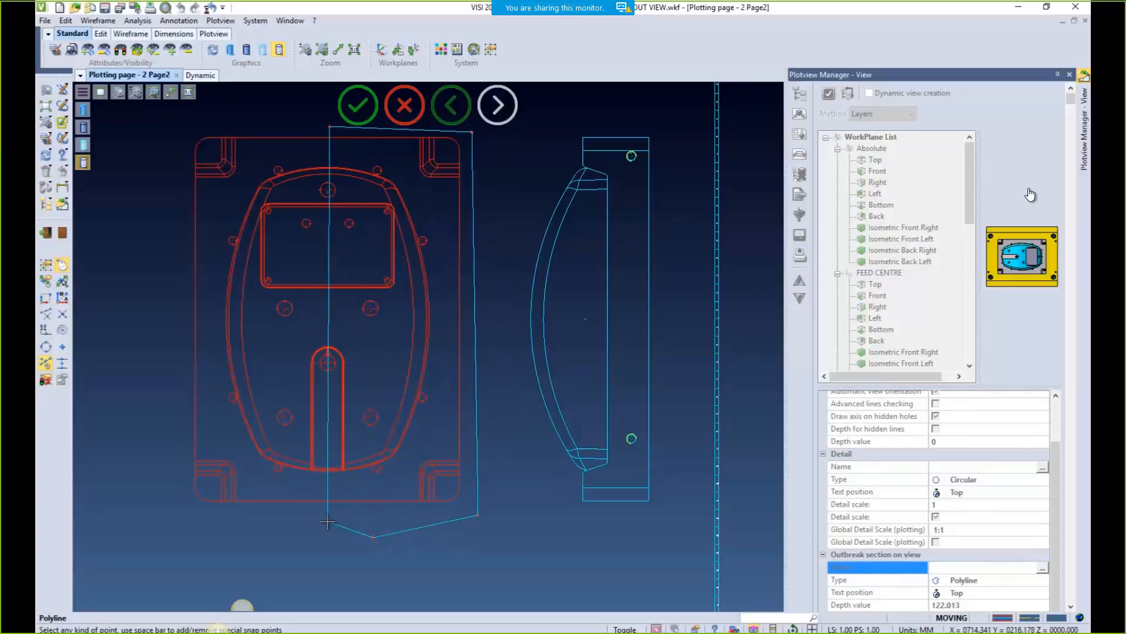
{"action": "left_click", "coordinate": [327, 521]}
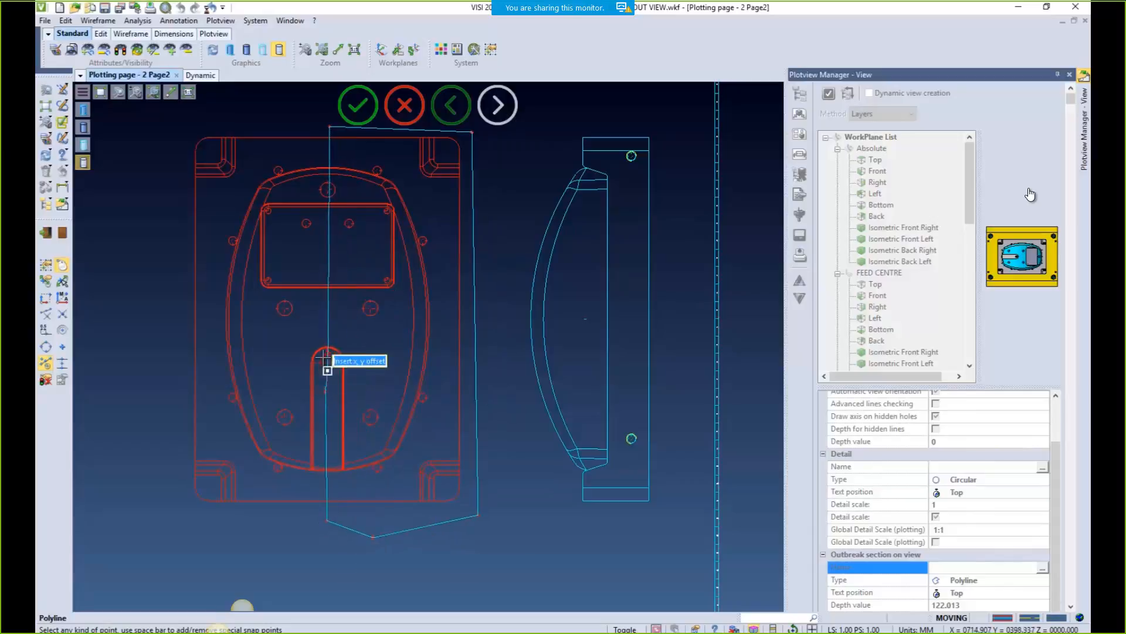
{"action": "left_click", "coordinate": [326, 391]}
{"action": "left_click", "coordinate": [316, 337]}
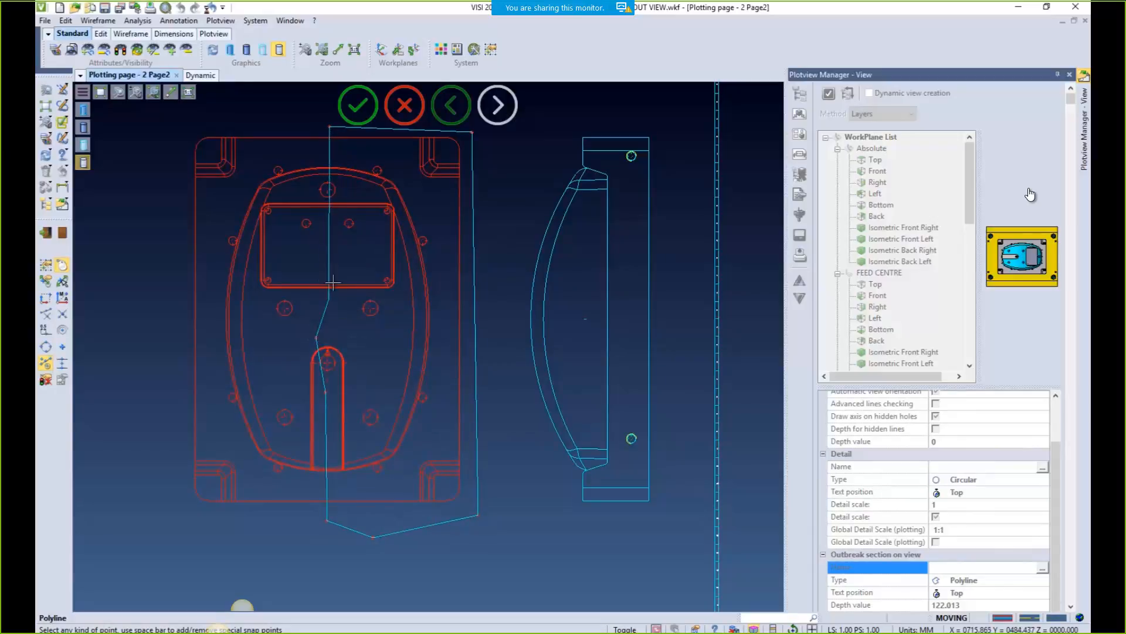
{"action": "left_click", "coordinate": [331, 243]}
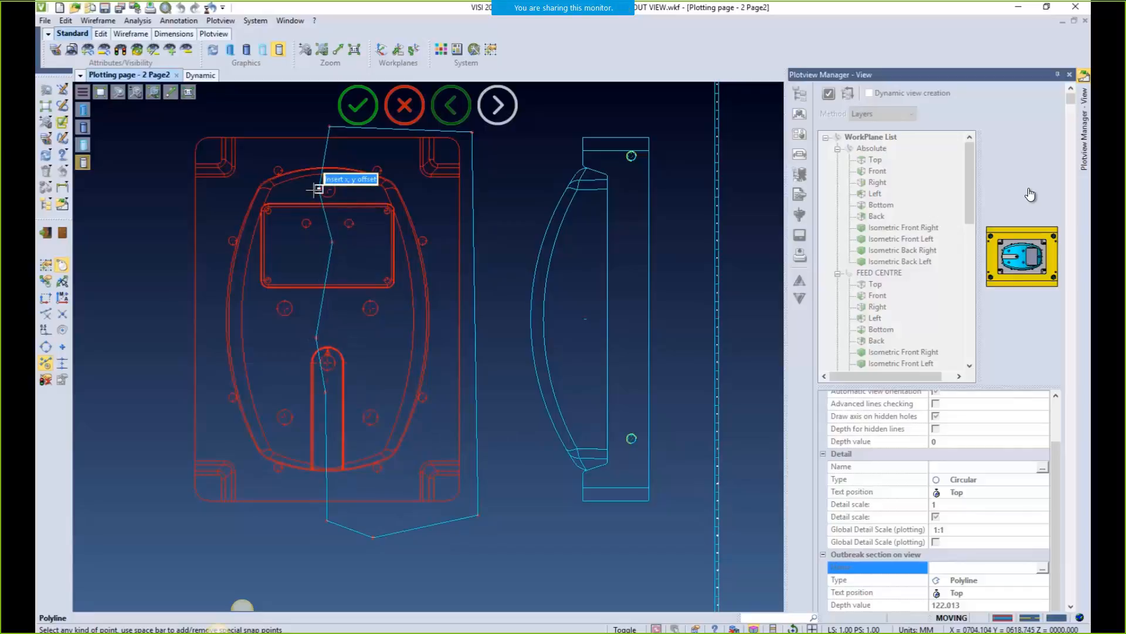
{"action": "right_click", "coordinate": [314, 190]}
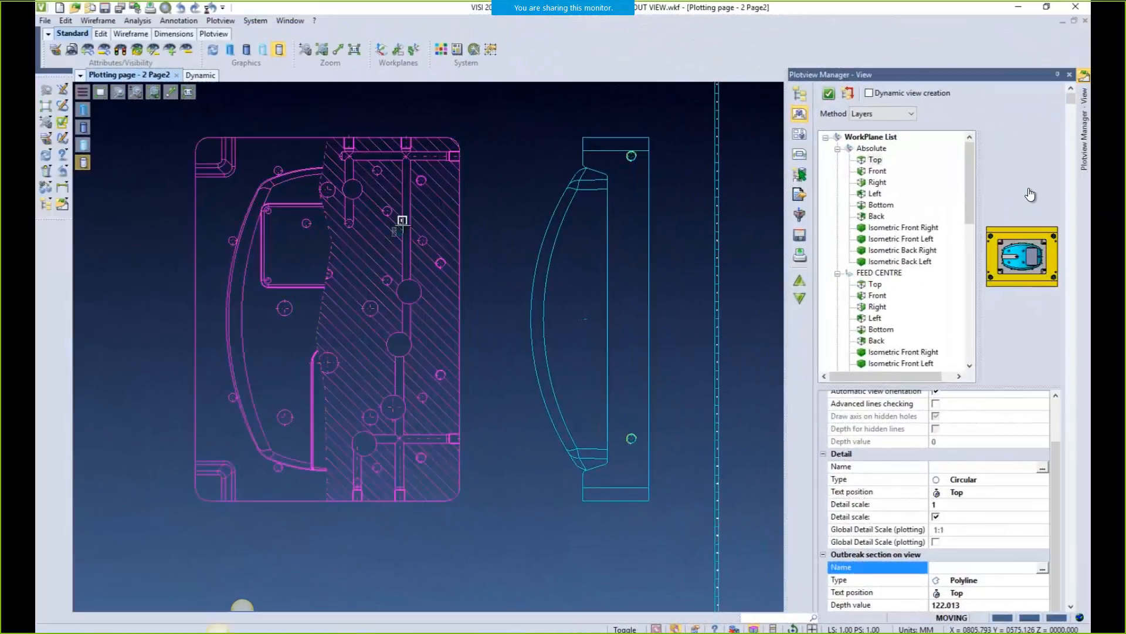
Edit the hatched section's view properties, re-picking its outbreak depth on the reference view as 42.977
{"action": "left_click", "coordinate": [221, 21]}
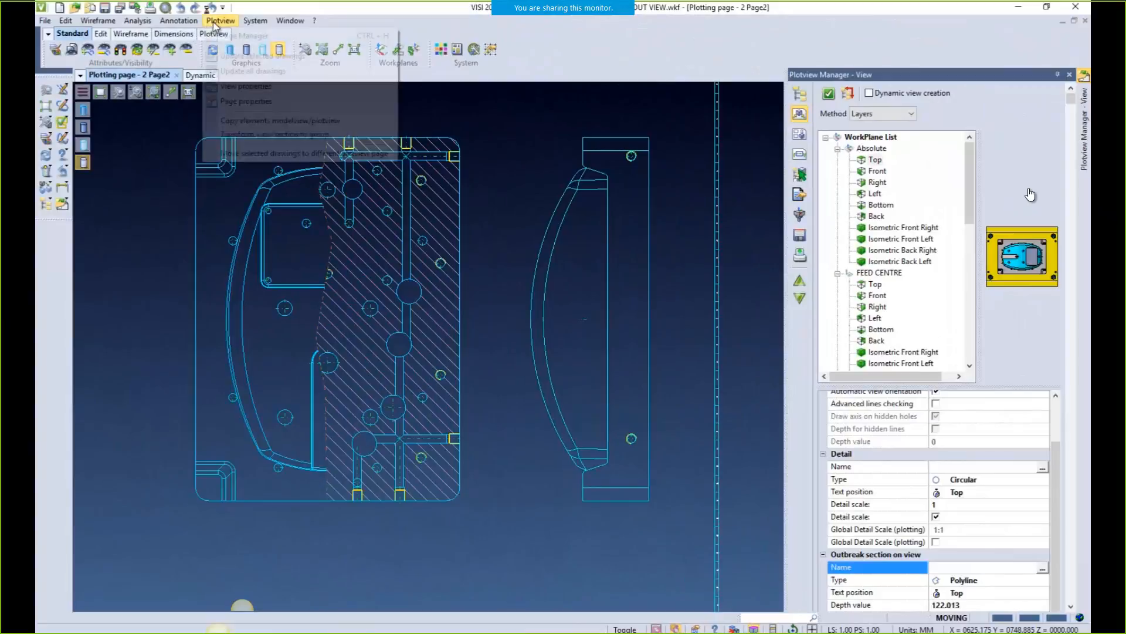
{"action": "left_click", "coordinate": [246, 86]}
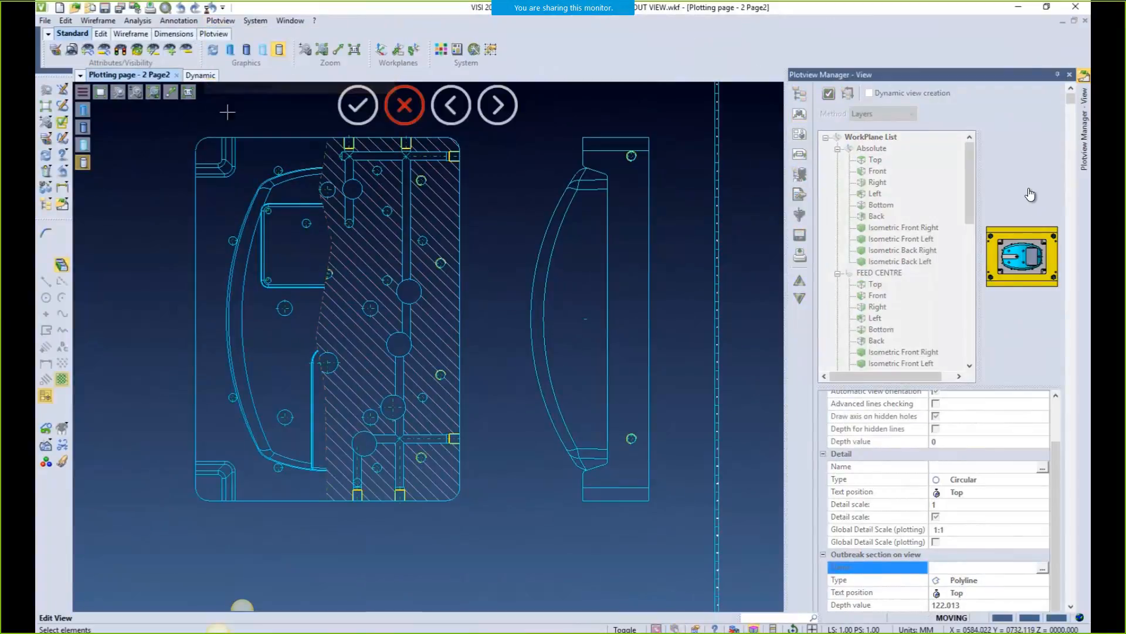
{"action": "left_click", "coordinate": [329, 239]}
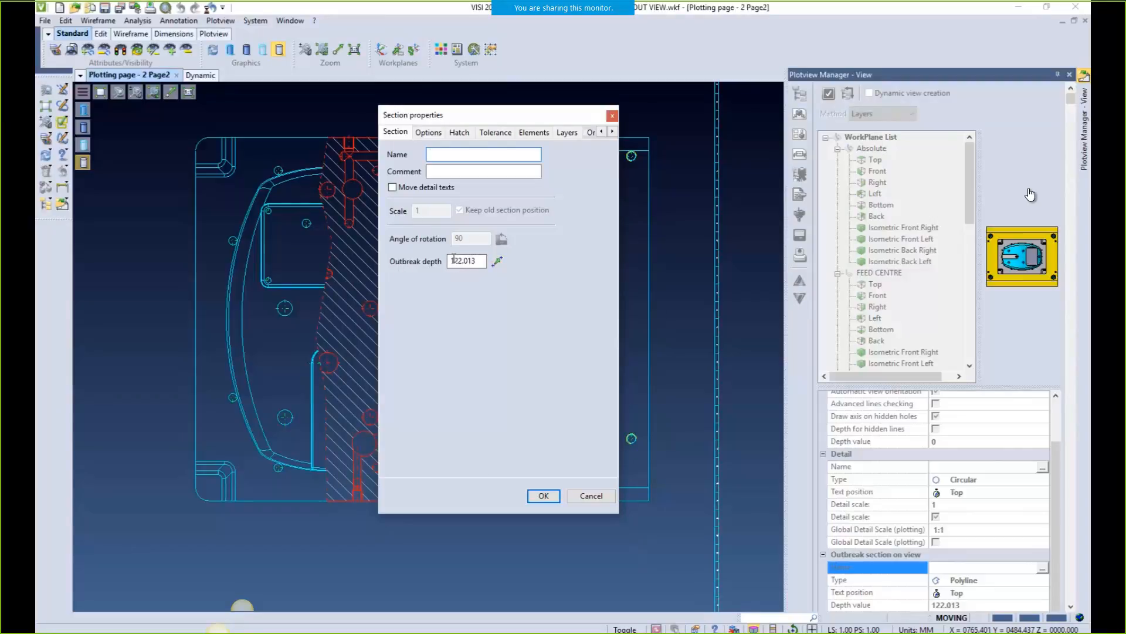
{"action": "left_click", "coordinate": [497, 261]}
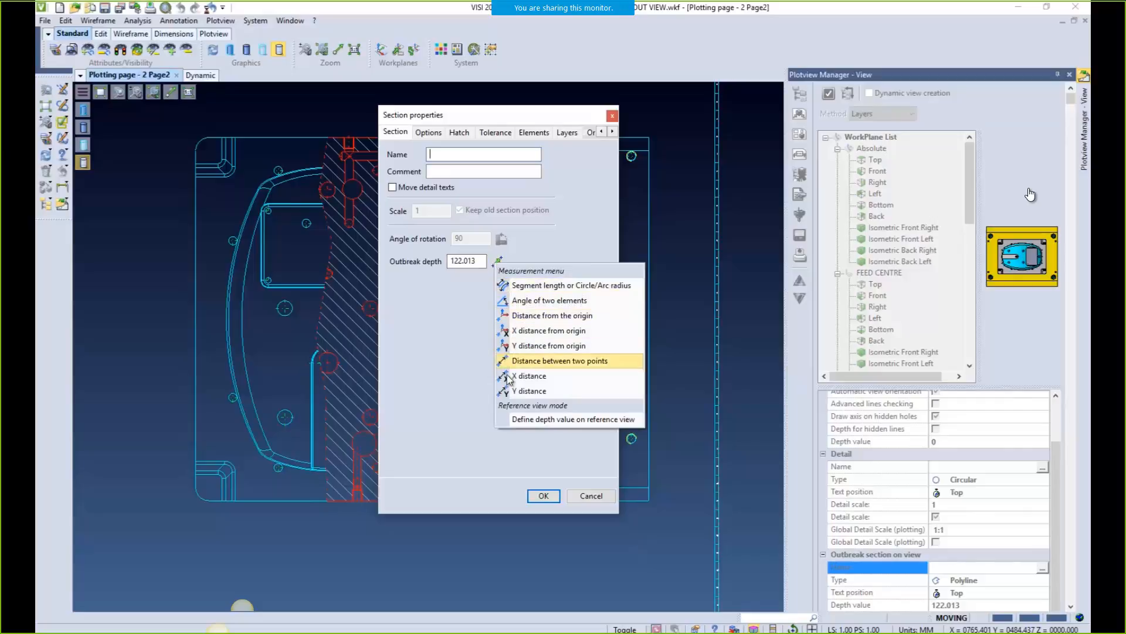
{"action": "left_click", "coordinate": [522, 419]}
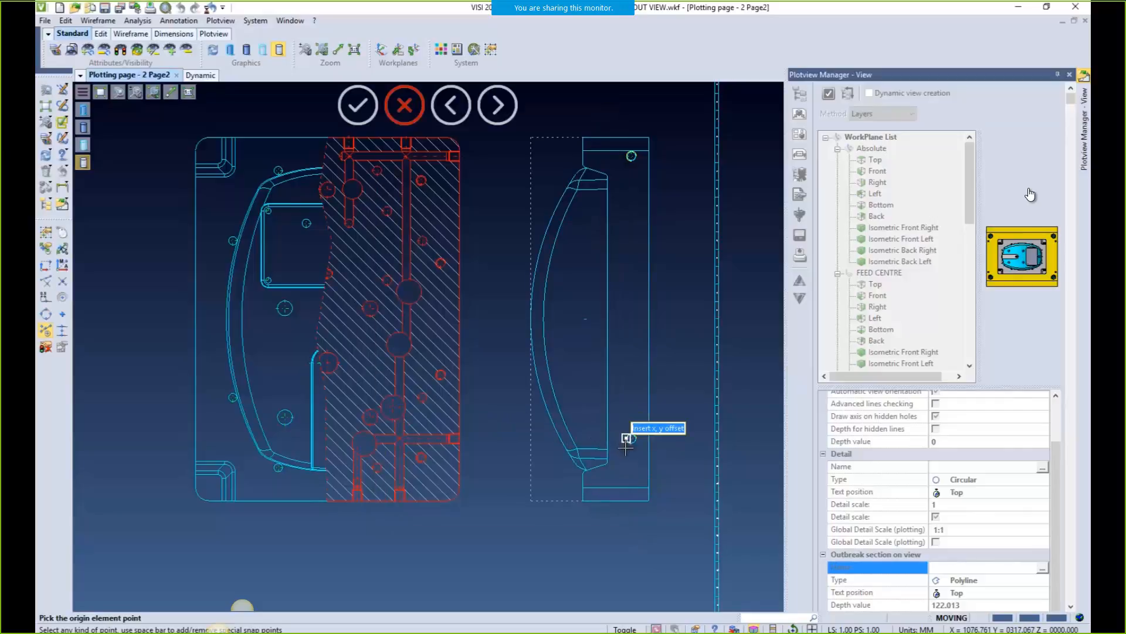
{"action": "left_click", "coordinate": [567, 449]}
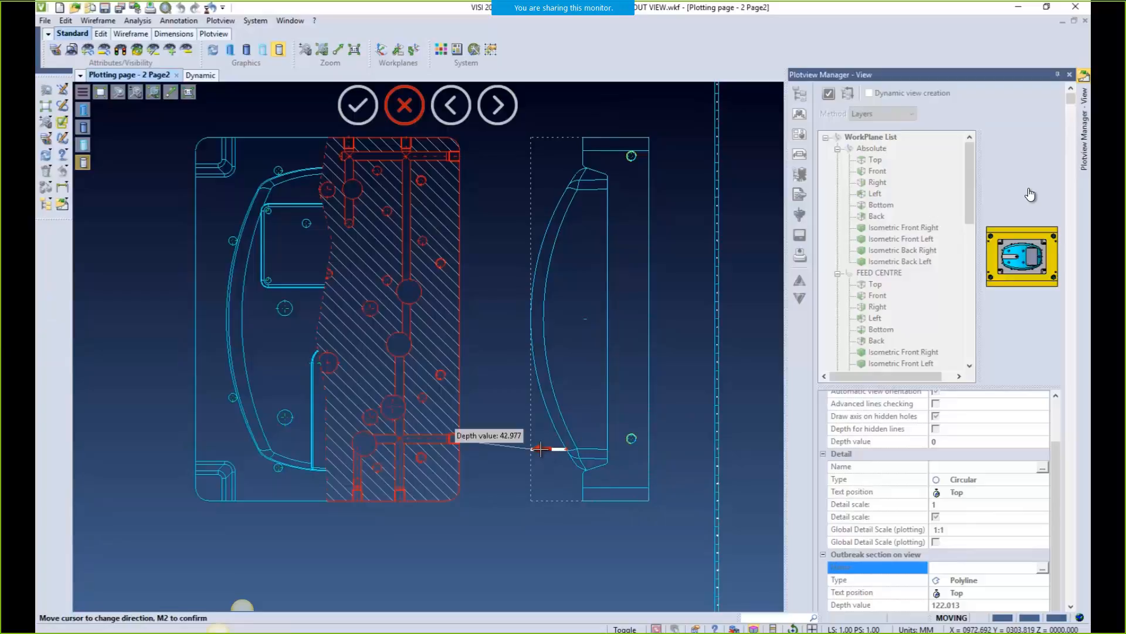
{"action": "middle_click", "coordinate": [540, 449]}
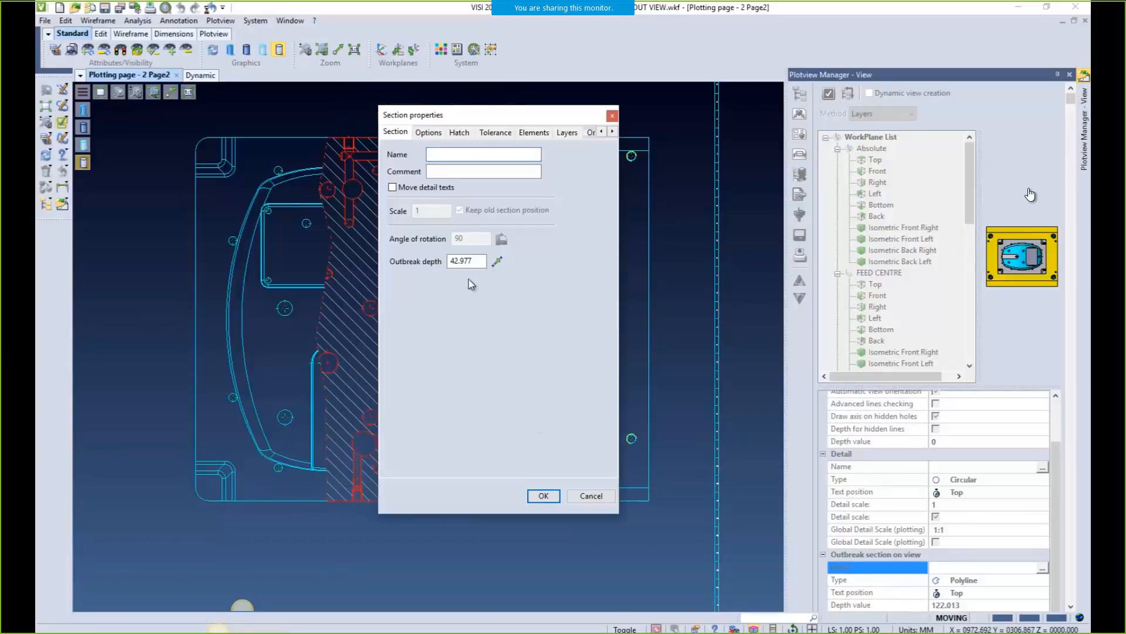
{"action": "left_click", "coordinate": [543, 494]}
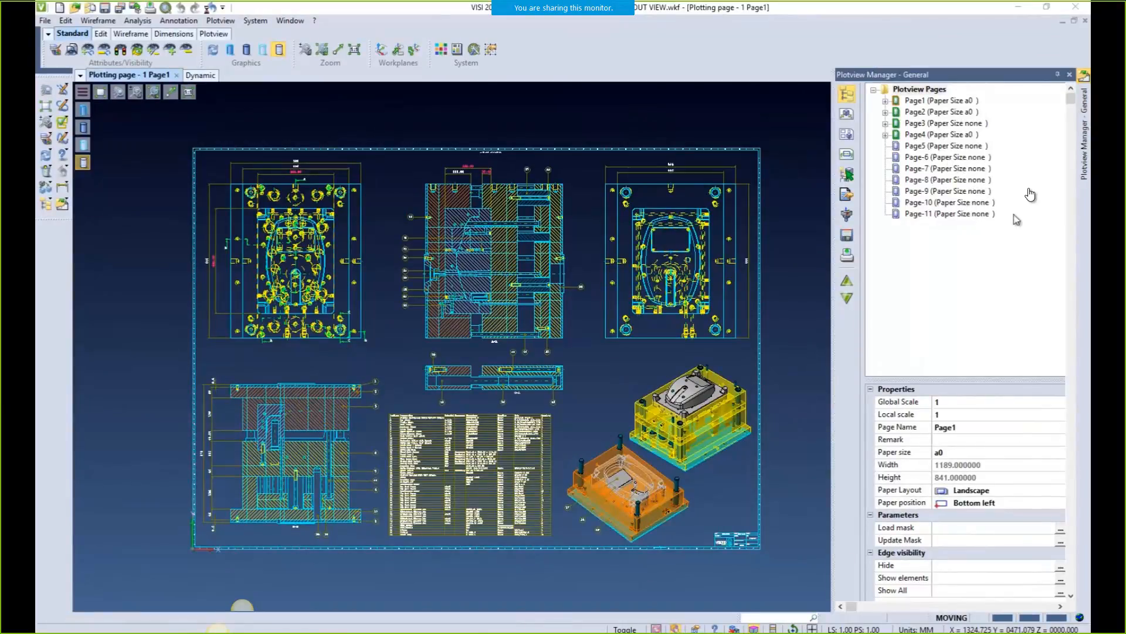
Turn on Shaded View for the Isometric Front view in Page1's Multi View layout settings
{"action": "left_click", "coordinate": [847, 136]}
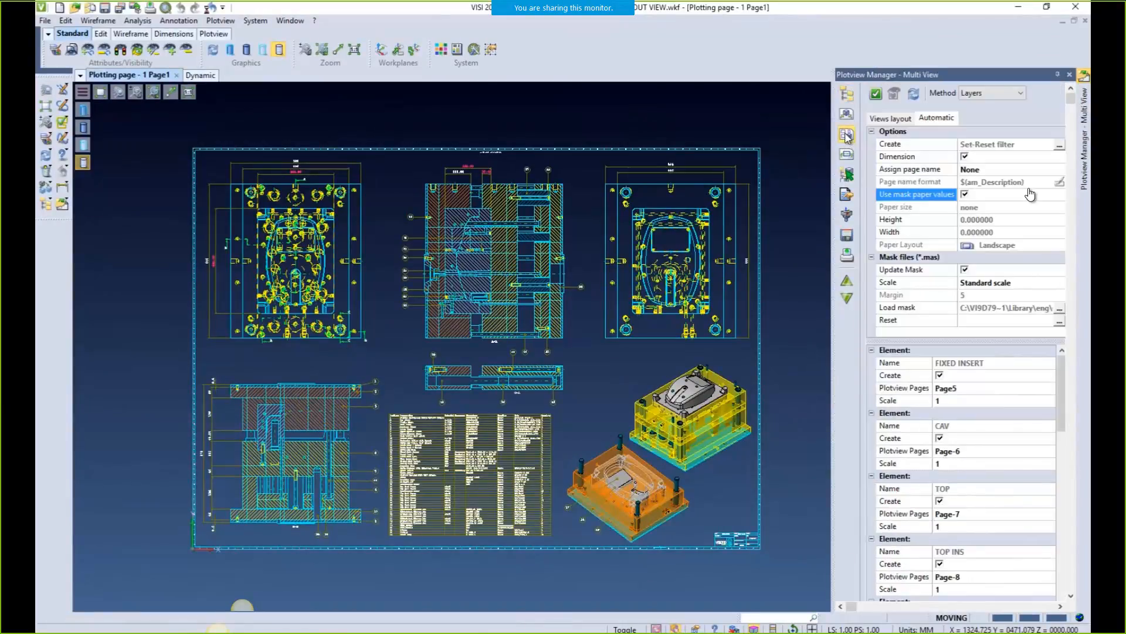
{"action": "left_click", "coordinate": [891, 119]}
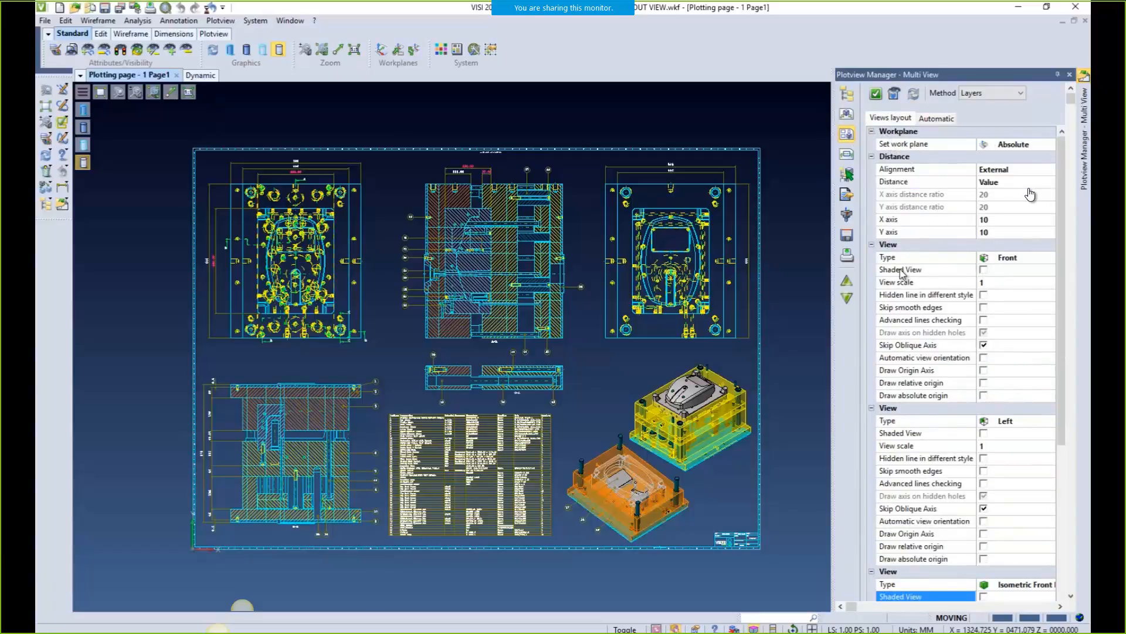
{"action": "scroll", "coordinate": [1064, 308], "scroll_direction": "down", "scroll_amount": 5}
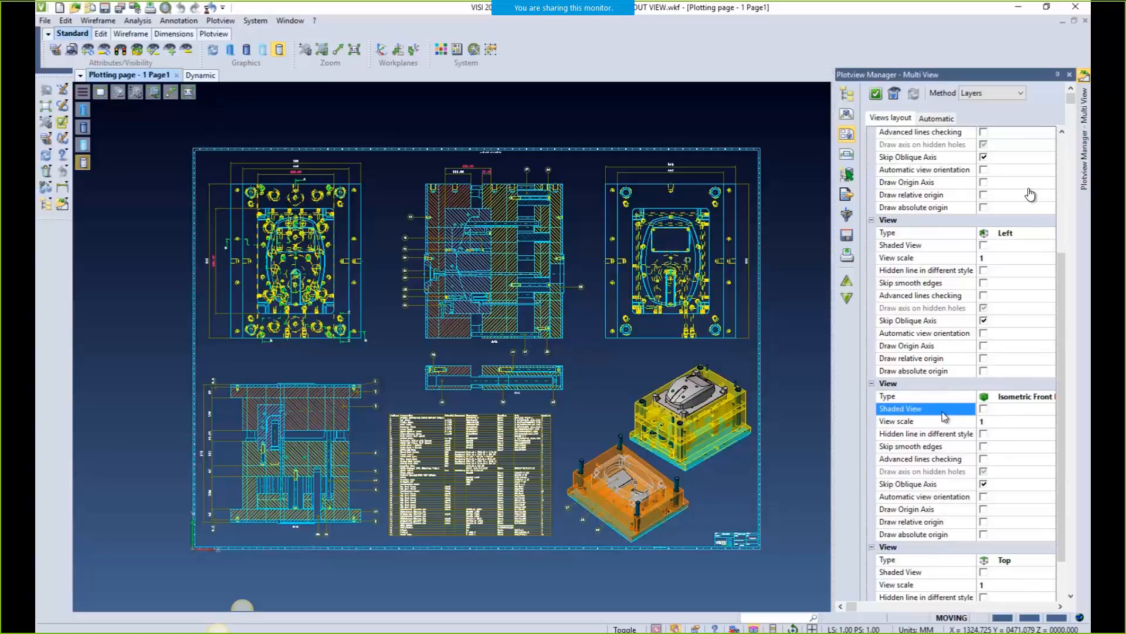
{"action": "left_click", "coordinate": [984, 409]}
{"action": "scroll", "coordinate": [1061, 421], "scroll_direction": "up", "scroll_amount": 5}
{"action": "left_click", "coordinate": [936, 119]}
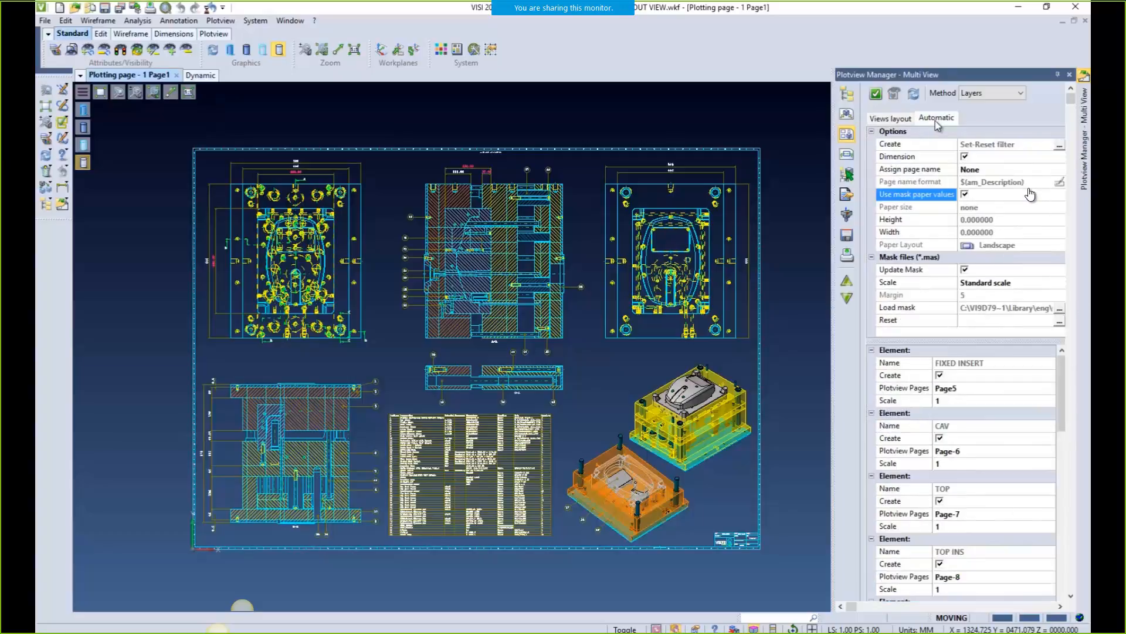
Override the mask's paper values with paper size a2 in Landscape layout
{"action": "left_click", "coordinate": [965, 195]}
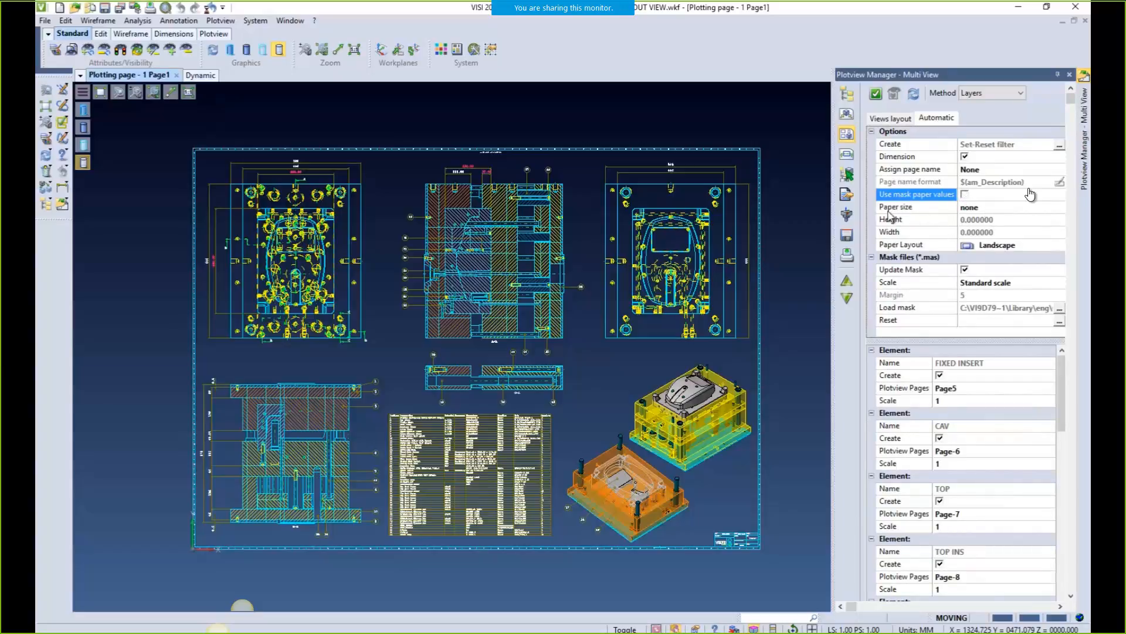
{"action": "left_click", "coordinate": [974, 209]}
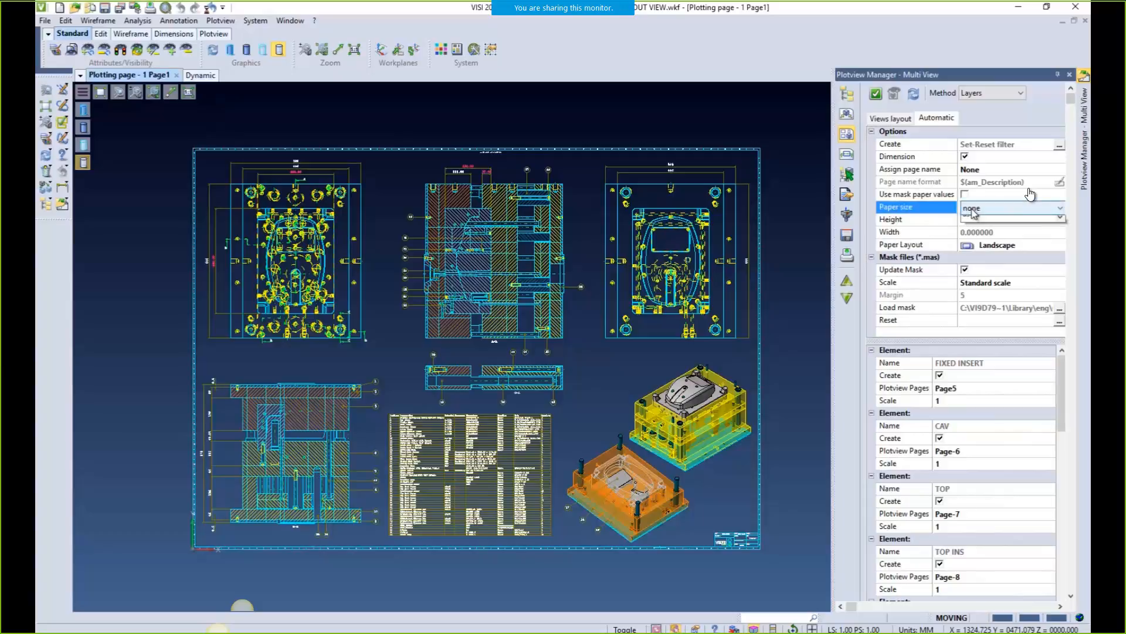
{"action": "left_click", "coordinate": [977, 209]}
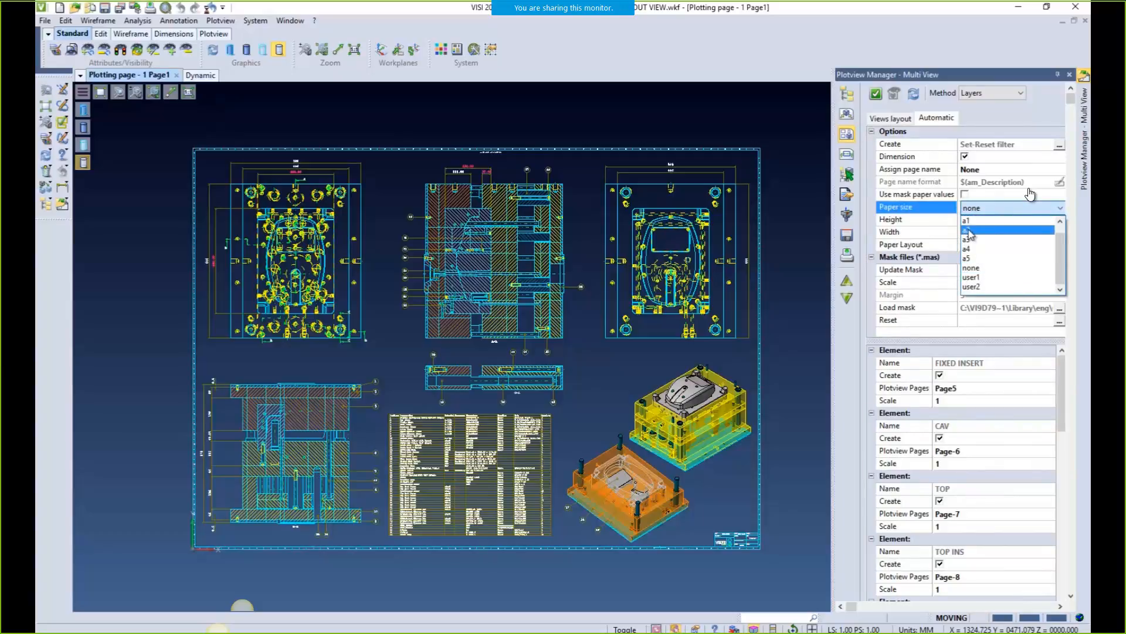
{"action": "left_click", "coordinate": [969, 230]}
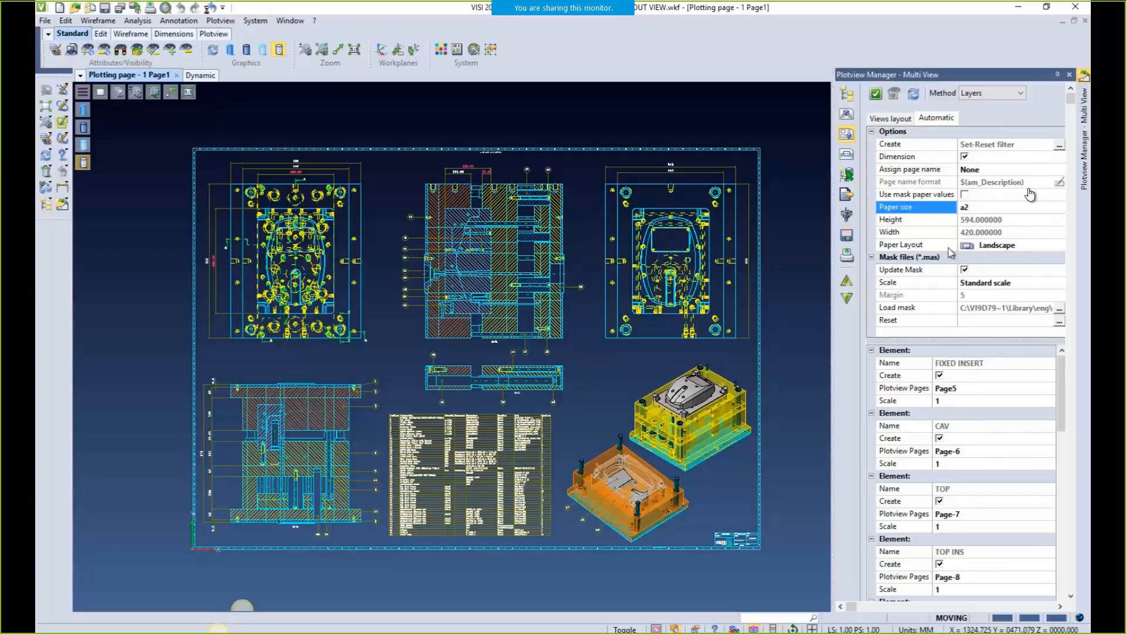
{"action": "left_click", "coordinate": [986, 245]}
{"action": "left_click", "coordinate": [992, 246]}
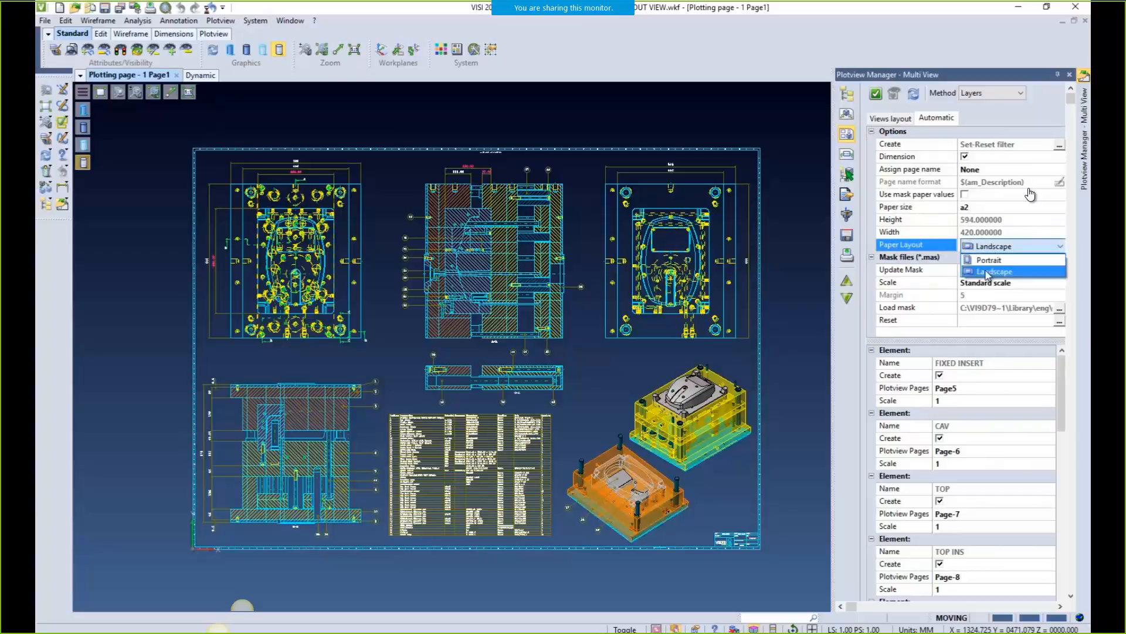
{"action": "left_click", "coordinate": [989, 272]}
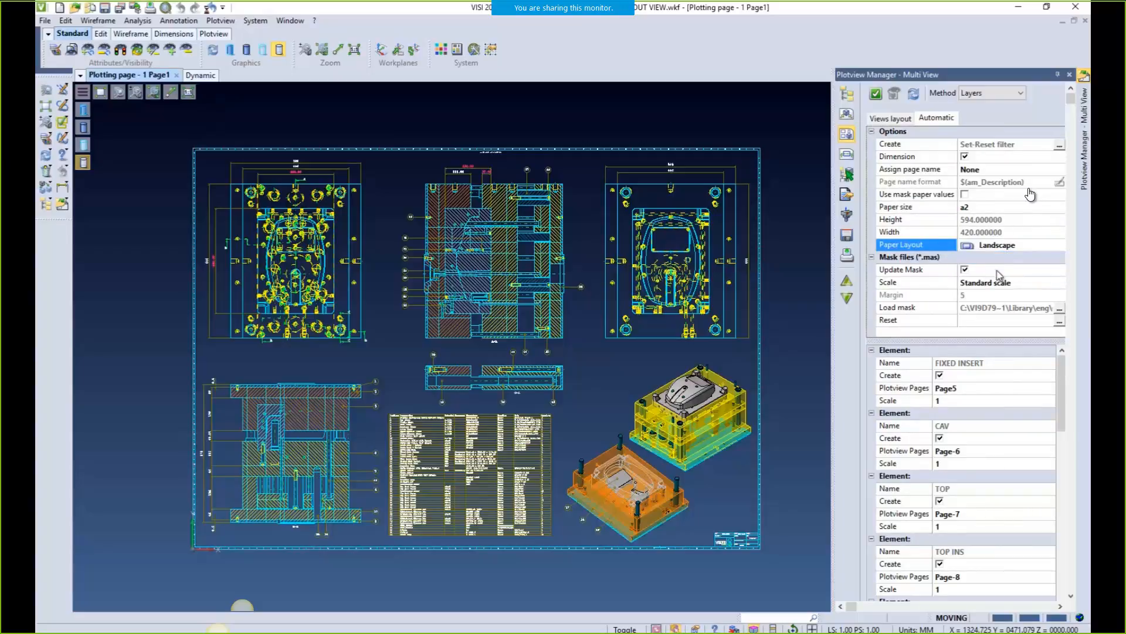
Load the A2_TEMPLATE mask at Automatic scale, generate the pages, and show the page list
{"action": "left_click", "coordinate": [1060, 316]}
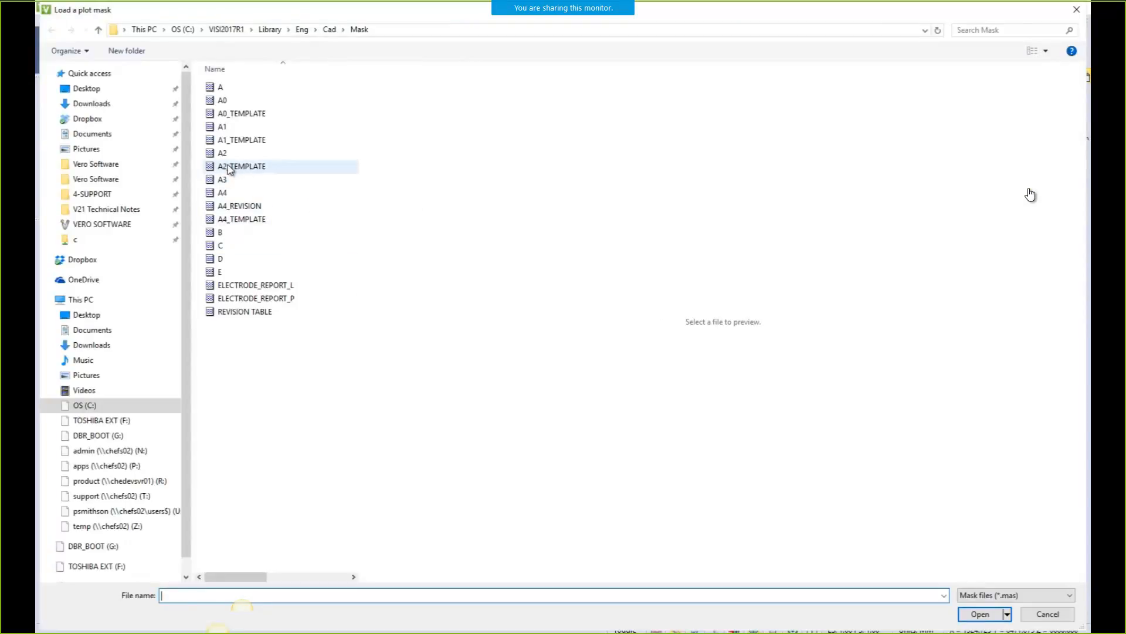
{"action": "left_click", "coordinate": [228, 167]}
{"action": "left_click", "coordinate": [981, 614]}
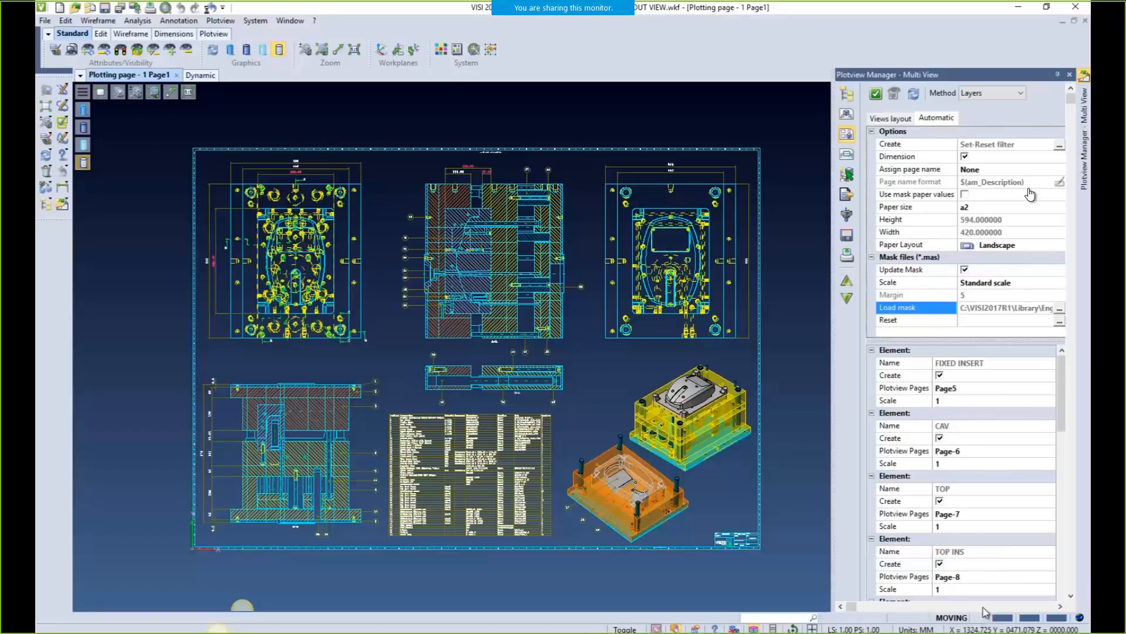
{"action": "left_click", "coordinate": [979, 284]}
{"action": "left_click", "coordinate": [979, 283]}
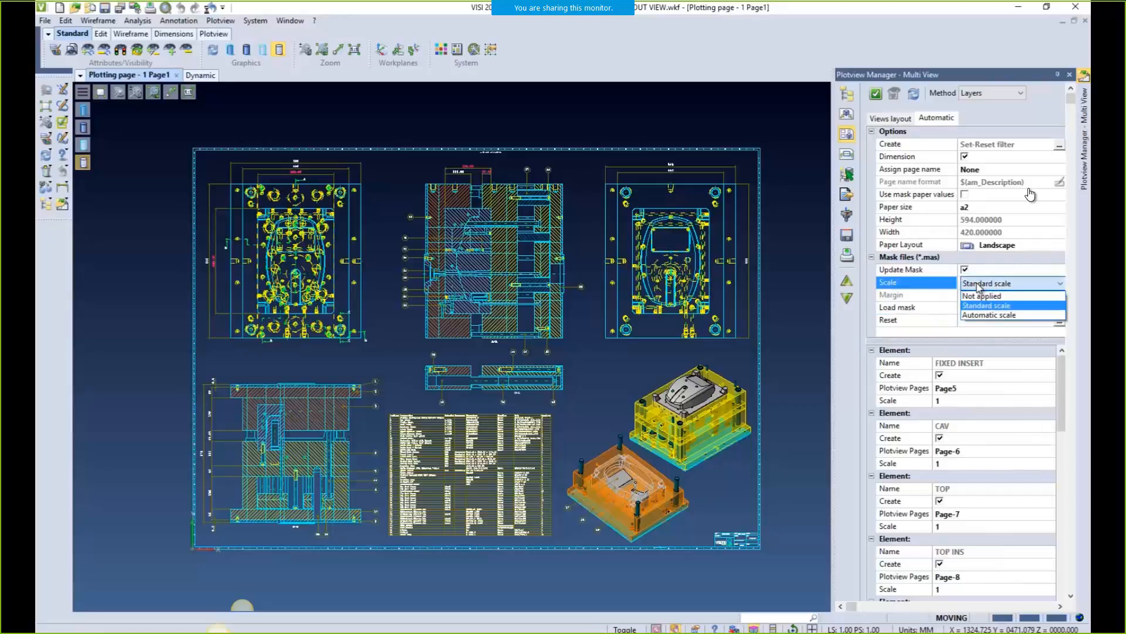
{"action": "left_click", "coordinate": [976, 315]}
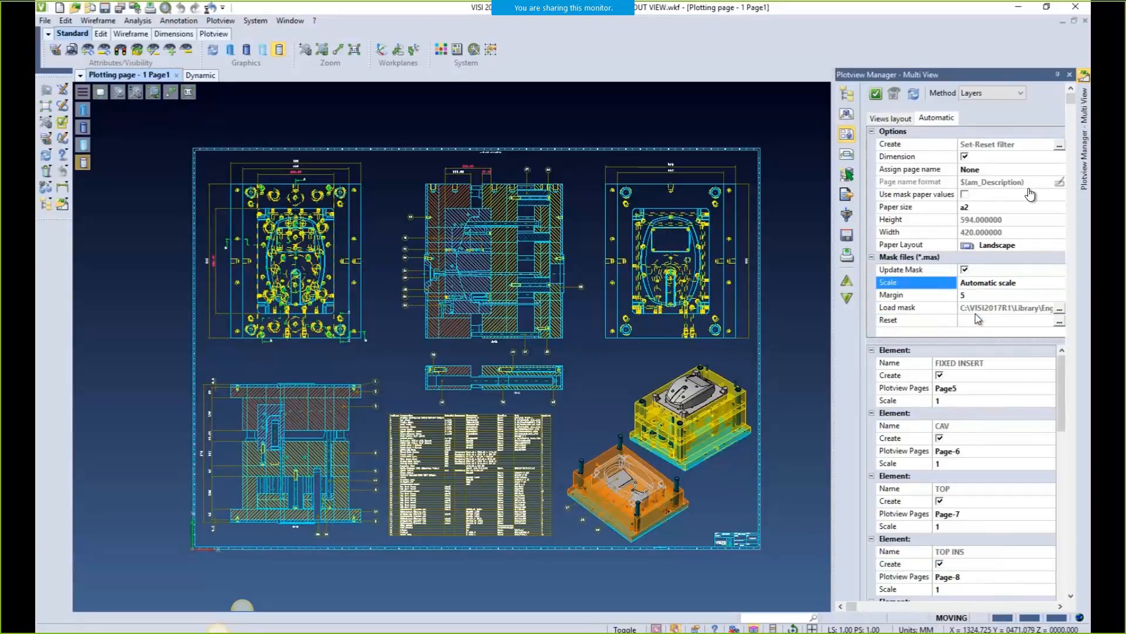
{"action": "left_click", "coordinate": [915, 94]}
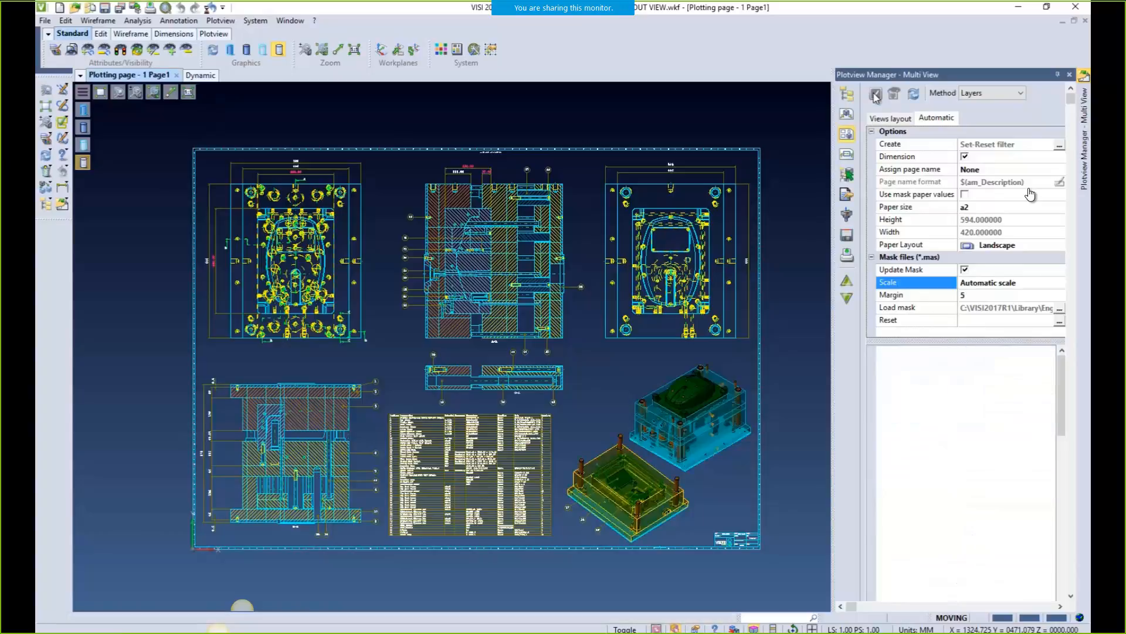
{"action": "left_click", "coordinate": [847, 94]}
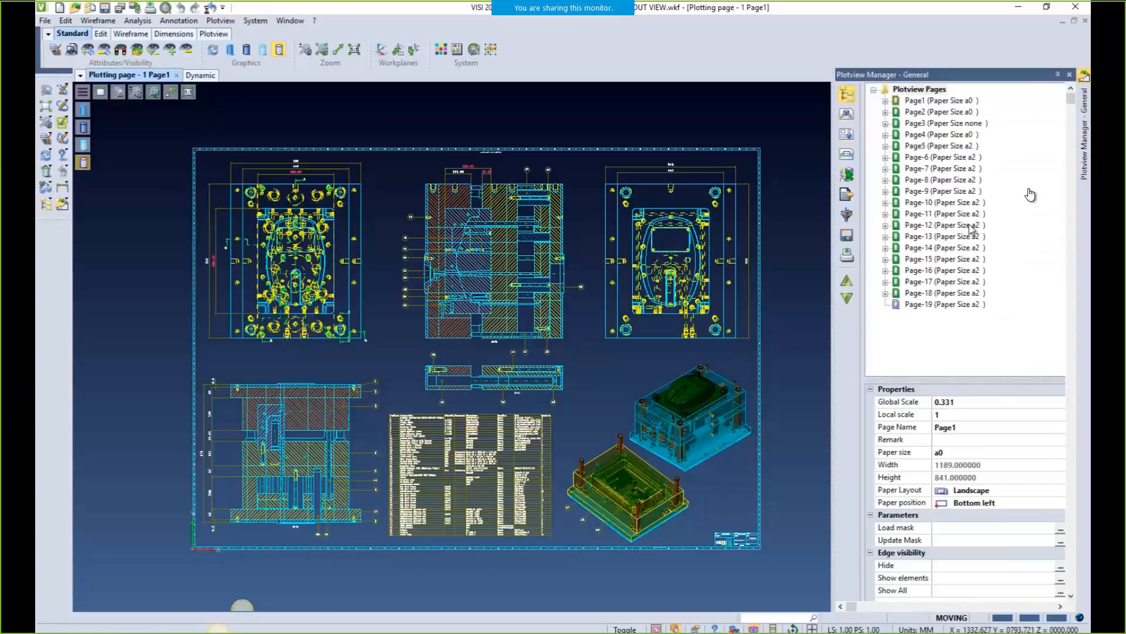
Open Page-6 and step down through the generated pages to Page-14
{"action": "double_click", "coordinate": [946, 157]}
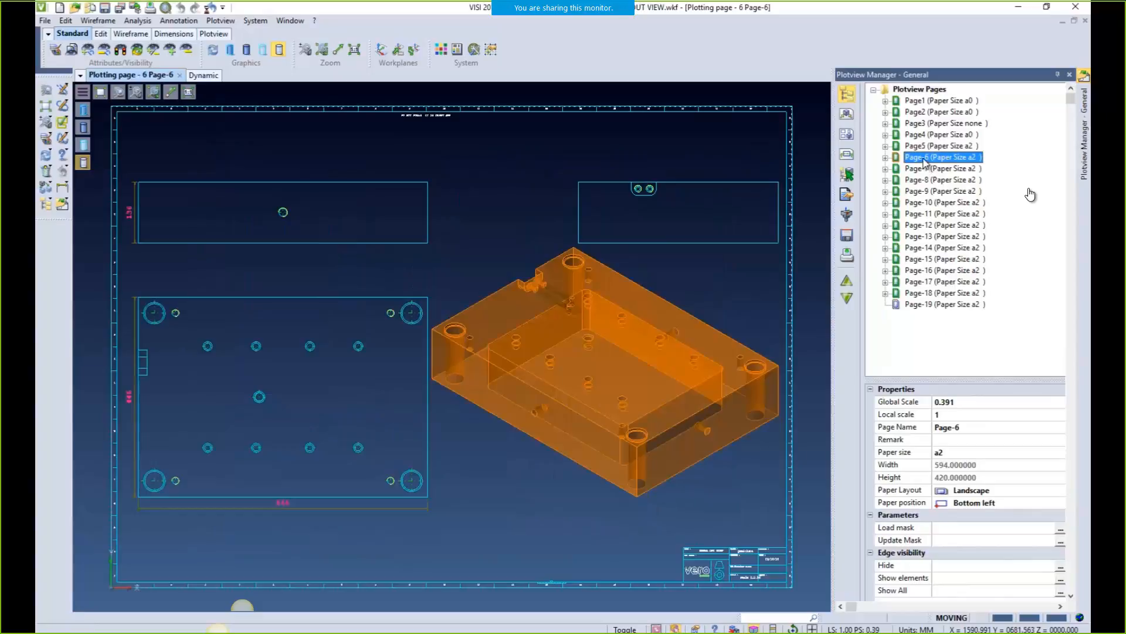
{"action": "key", "text": "Down"}
{"action": "key", "text": "Down"}
{"action": "key", "text": "Down"}
{"action": "key", "text": "Down"}
{"action": "key", "text": "Down"}
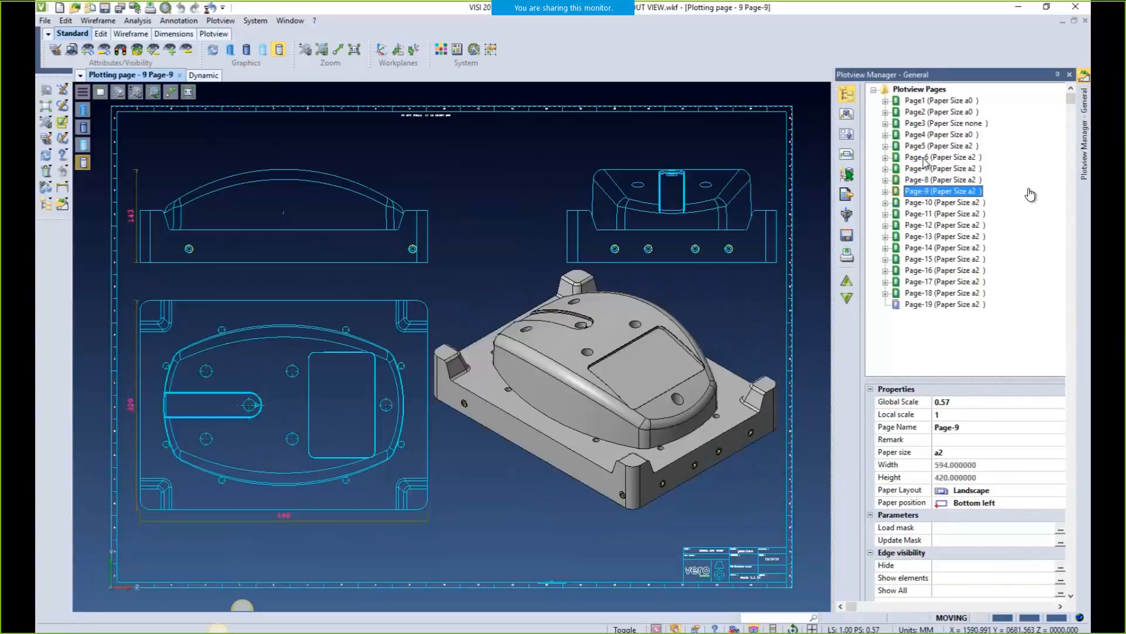
{"action": "key", "text": "Down"}
{"action": "key", "text": "Down"}
{"action": "key", "text": "Down"}
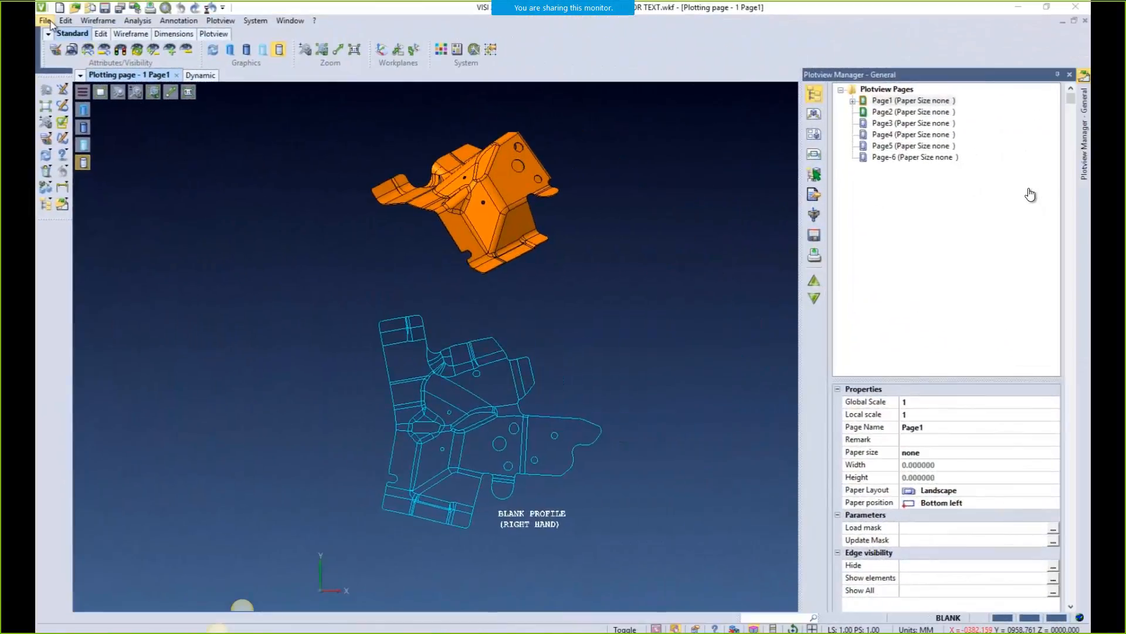
Save the blank part and its profile as data with Edit > Save data
{"action": "left_click", "coordinate": [63, 21]}
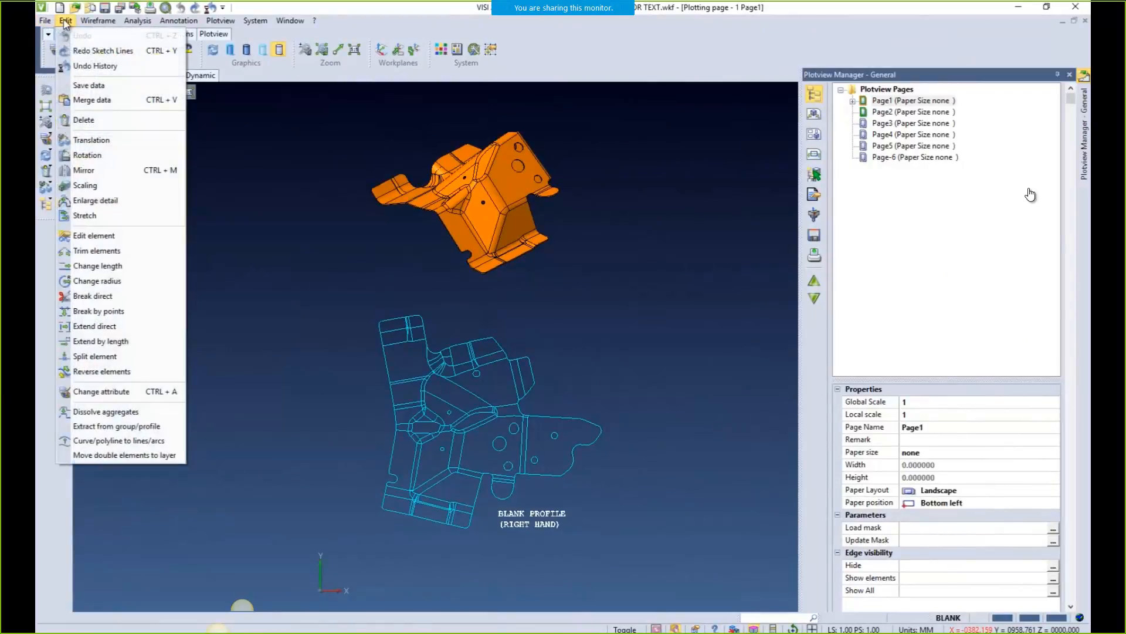
{"action": "left_click", "coordinate": [82, 86]}
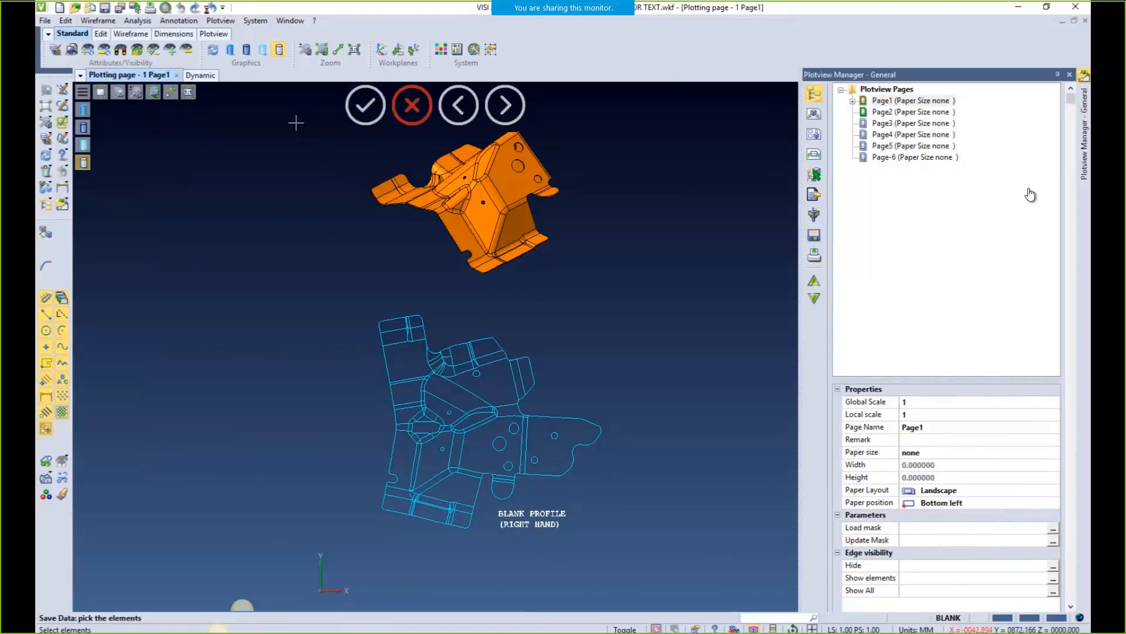
{"action": "left_click_drag", "start_coordinate": [294, 115], "coordinate": [671, 546]}
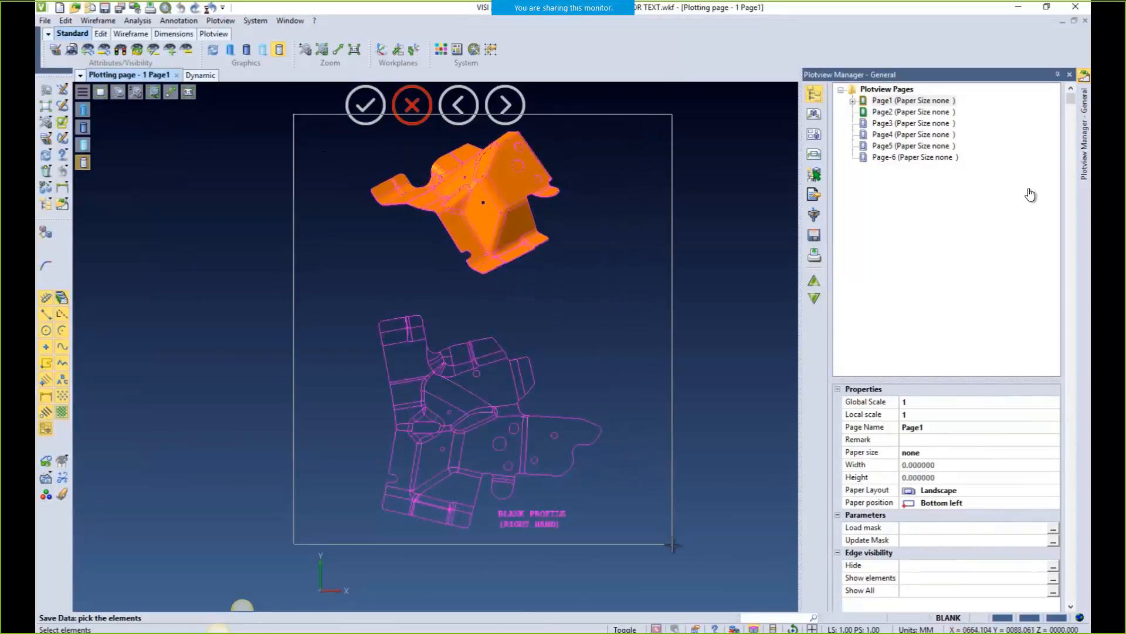
{"action": "right_click", "coordinate": [671, 546]}
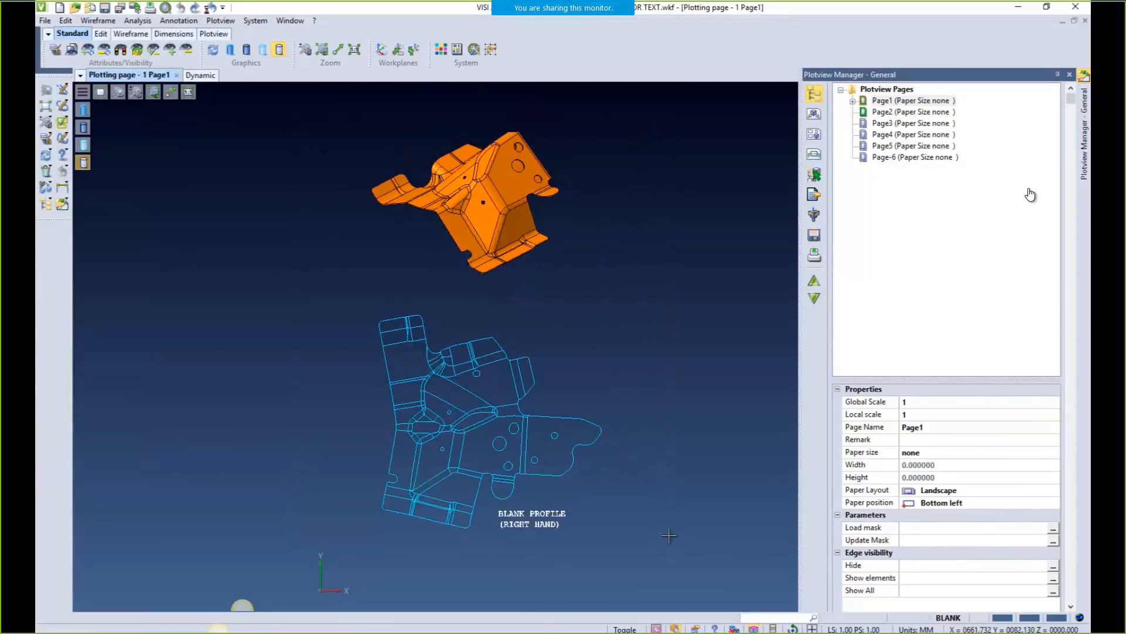
Merge the saved blank data into the tool layout drawing, saving the layout first
{"action": "left_click", "coordinate": [1018, 8]}
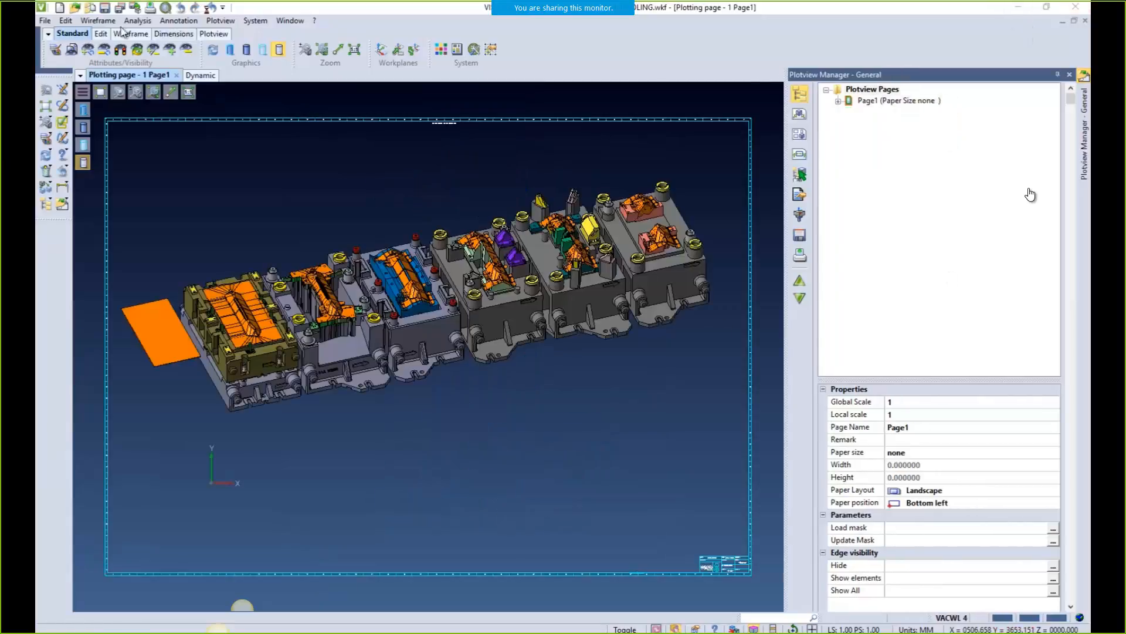
{"action": "left_click", "coordinate": [66, 20]}
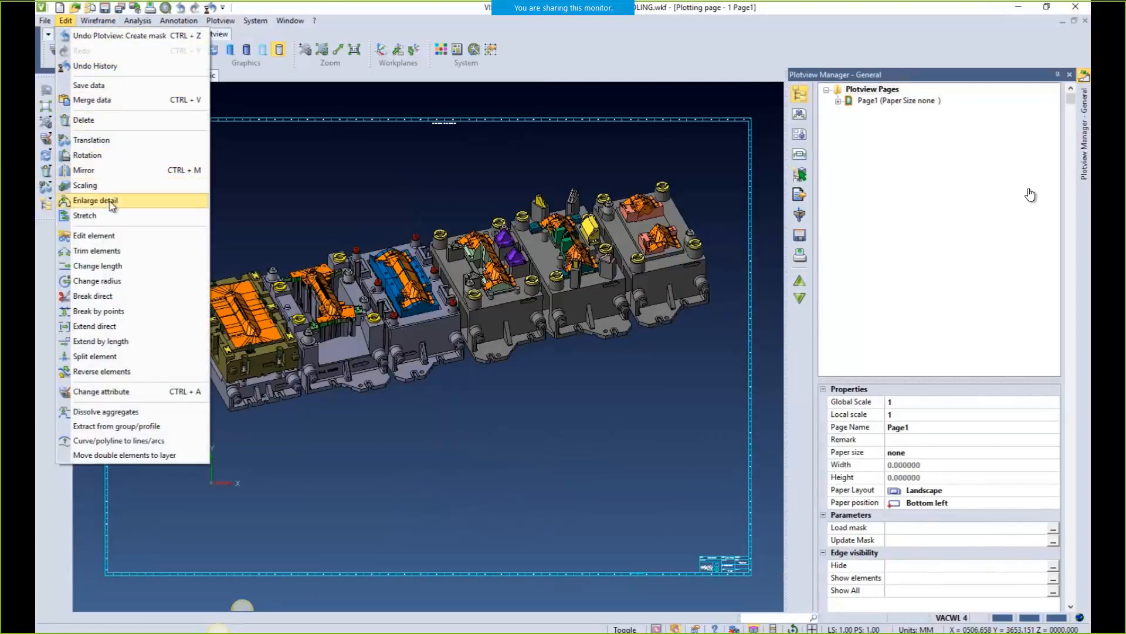
{"action": "left_click", "coordinate": [103, 99]}
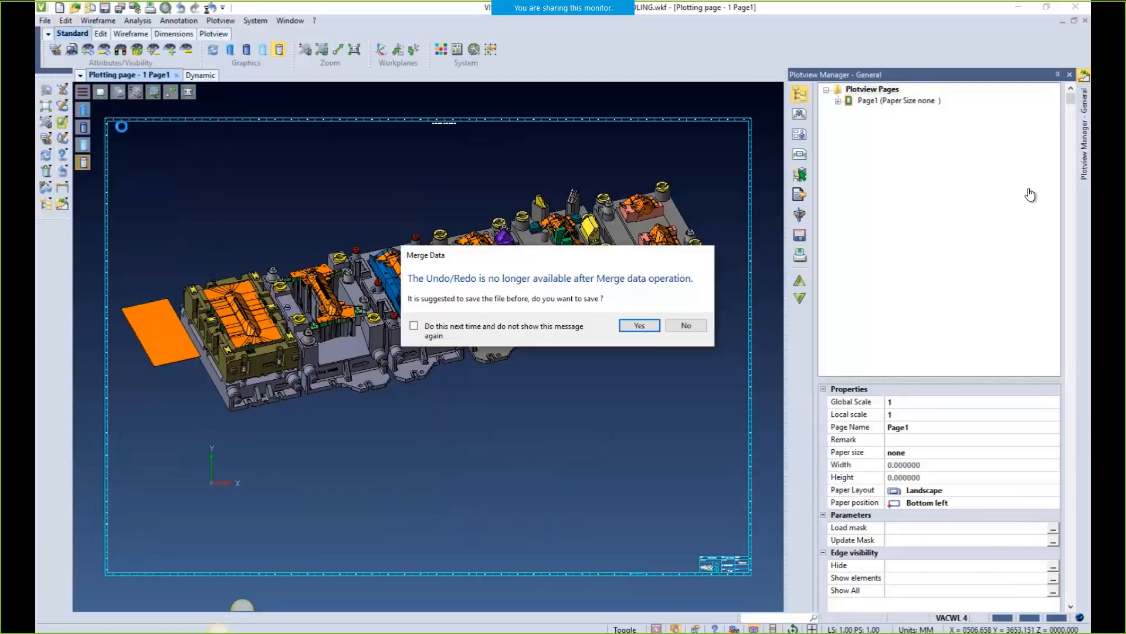
{"action": "left_click", "coordinate": [638, 324]}
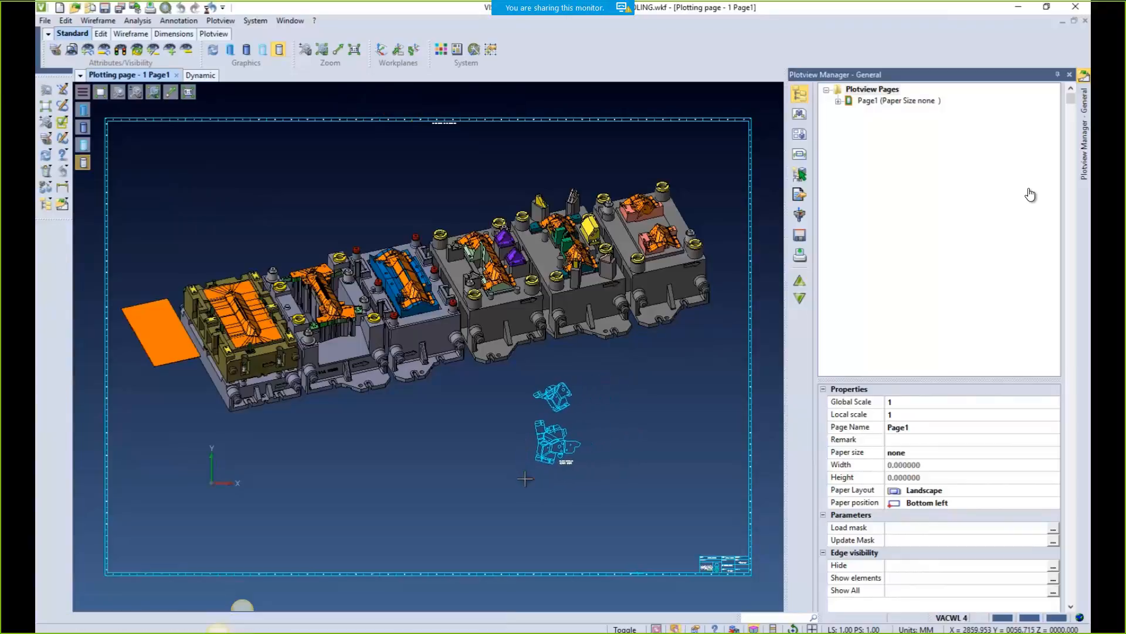
{"action": "scroll", "coordinate": [583, 445], "scroll_direction": "up", "scroll_amount": 3}
{"action": "scroll", "coordinate": [584, 446], "scroll_direction": "up", "scroll_amount": 1}
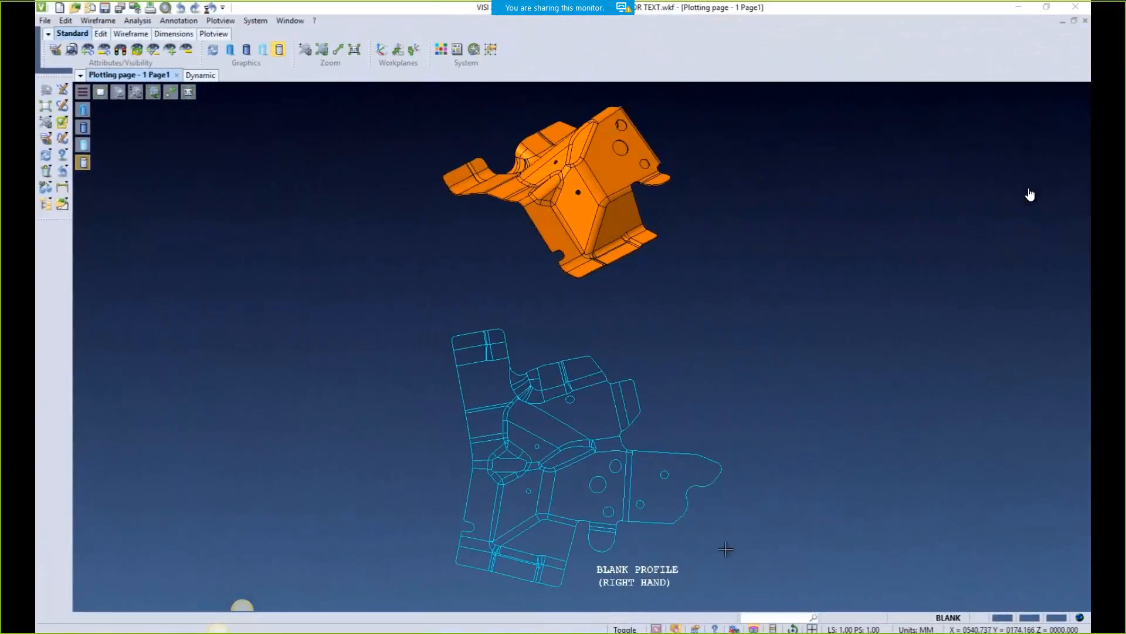
Mirror the whole blank profile about a picked reference point to create a copy
{"action": "middle_click_drag", "start_coordinate": [725, 549], "coordinate": [830, 418]}
{"action": "scroll", "coordinate": [733, 432], "scroll_direction": "up", "scroll_amount": 2}
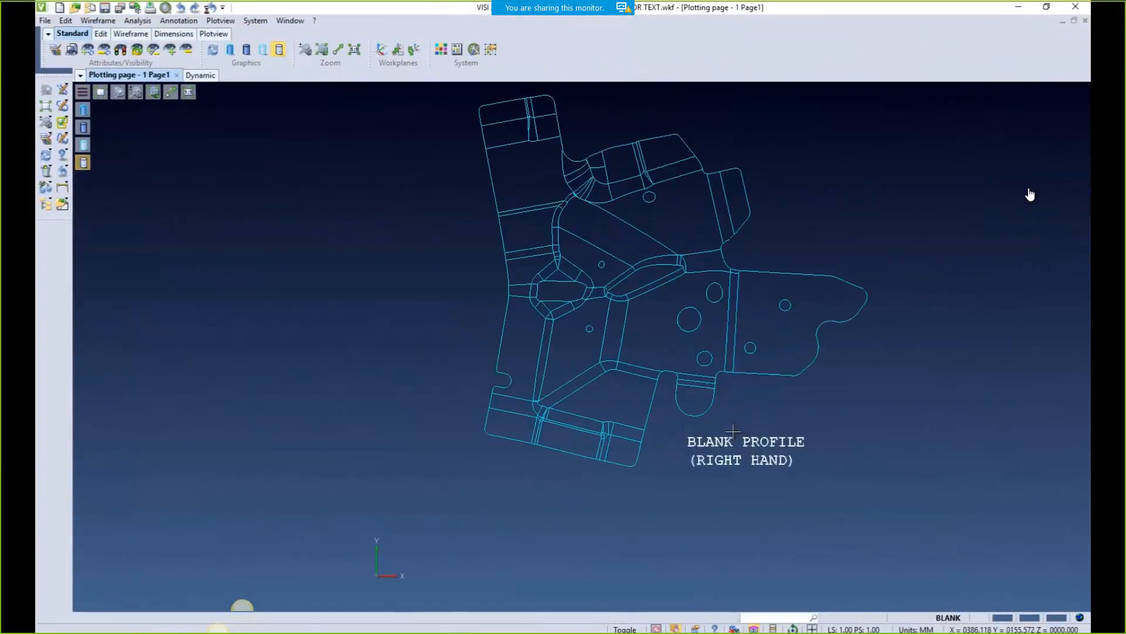
{"action": "middle_click_drag", "start_coordinate": [735, 434], "coordinate": [746, 469]}
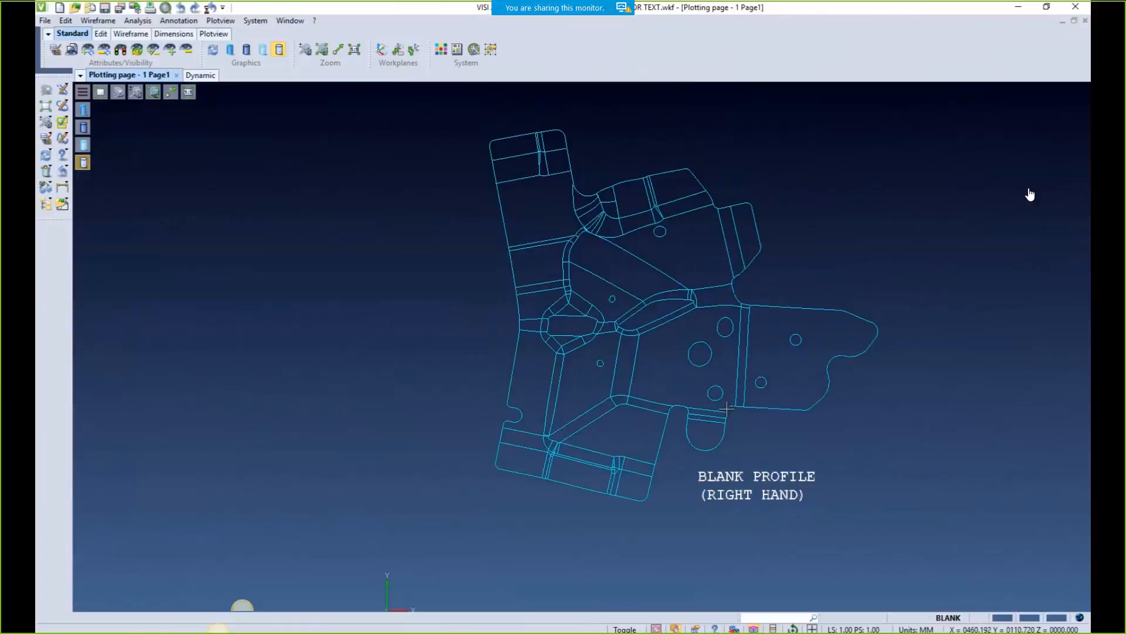
{"action": "left_click", "coordinate": [65, 22]}
{"action": "left_click", "coordinate": [86, 170]}
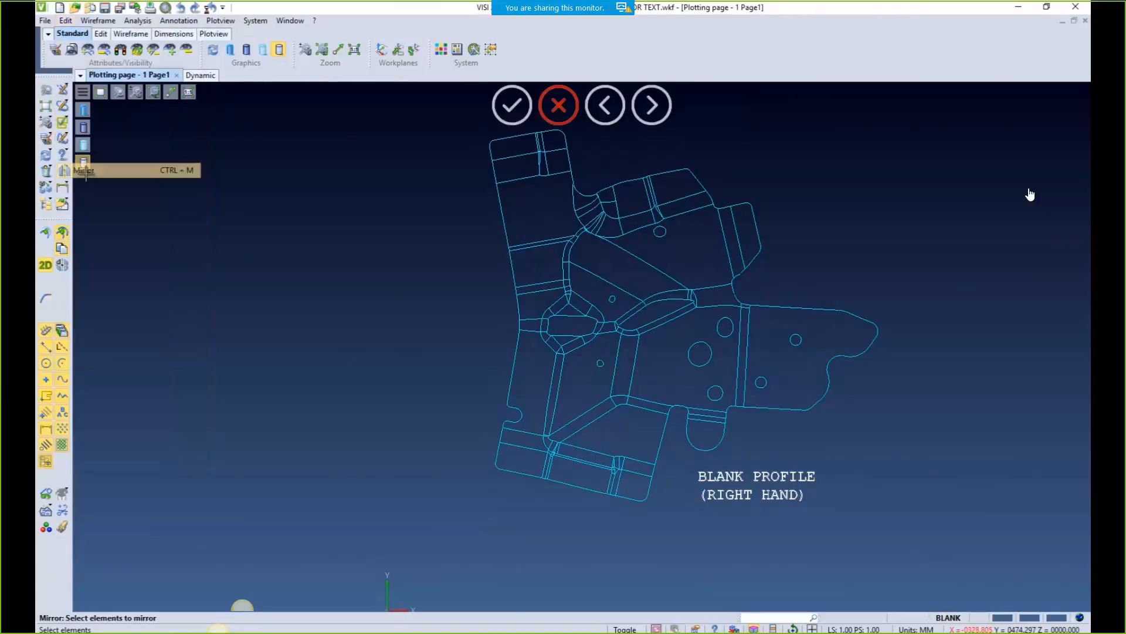
{"action": "left_click_drag", "start_coordinate": [403, 106], "coordinate": [983, 609]}
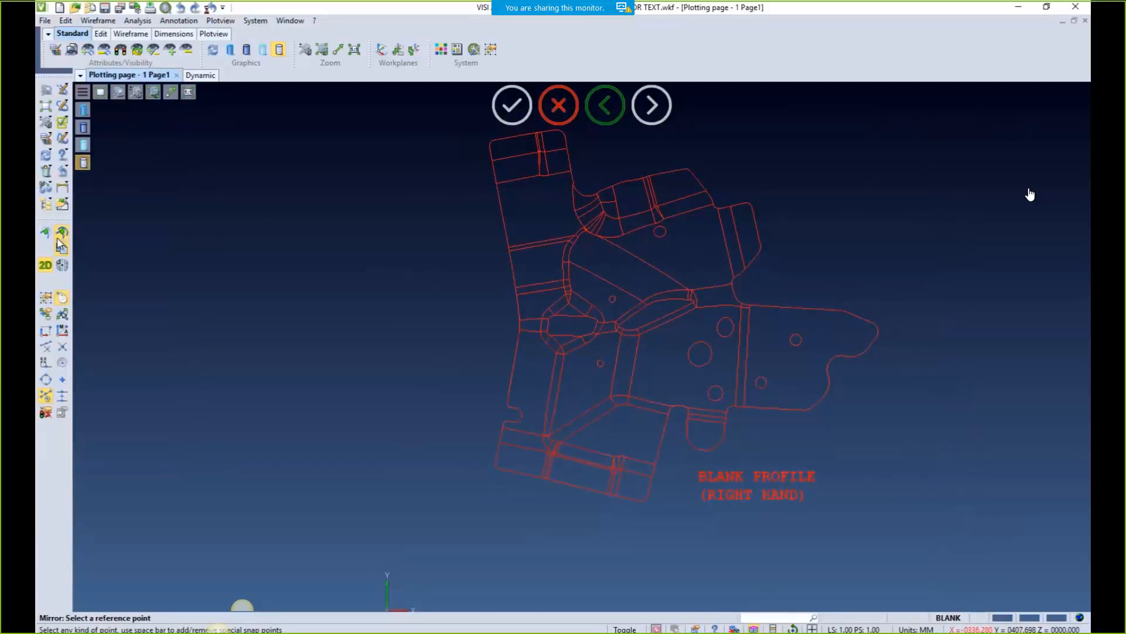
{"action": "left_click", "coordinate": [376, 299]}
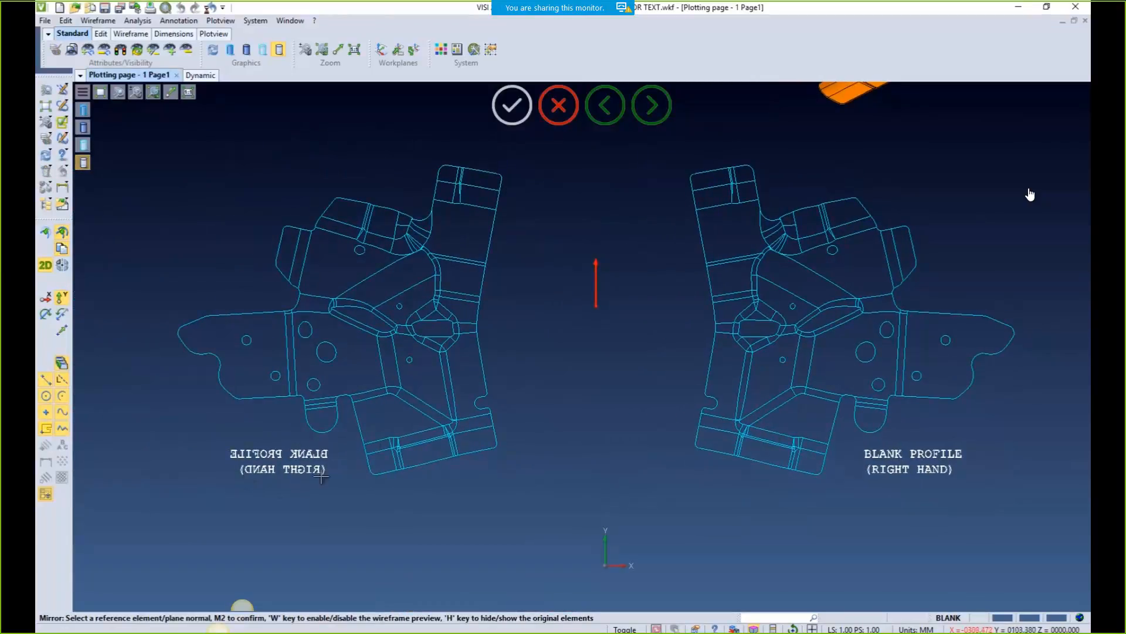
{"action": "middle_click", "coordinate": [549, 230]}
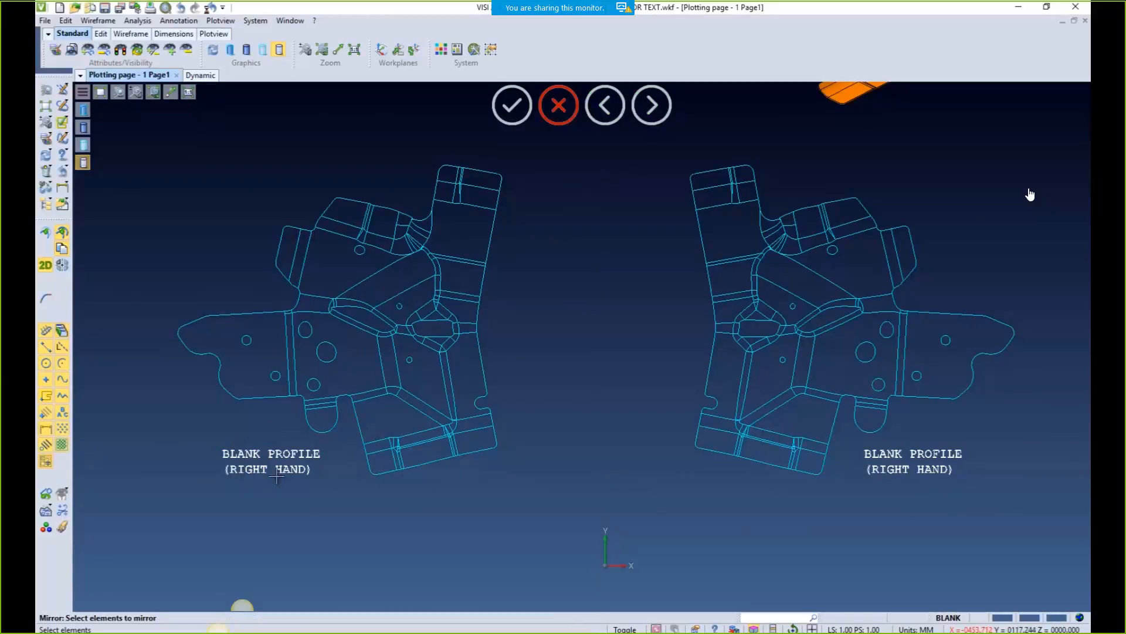
{"action": "key", "text": "Escape"}
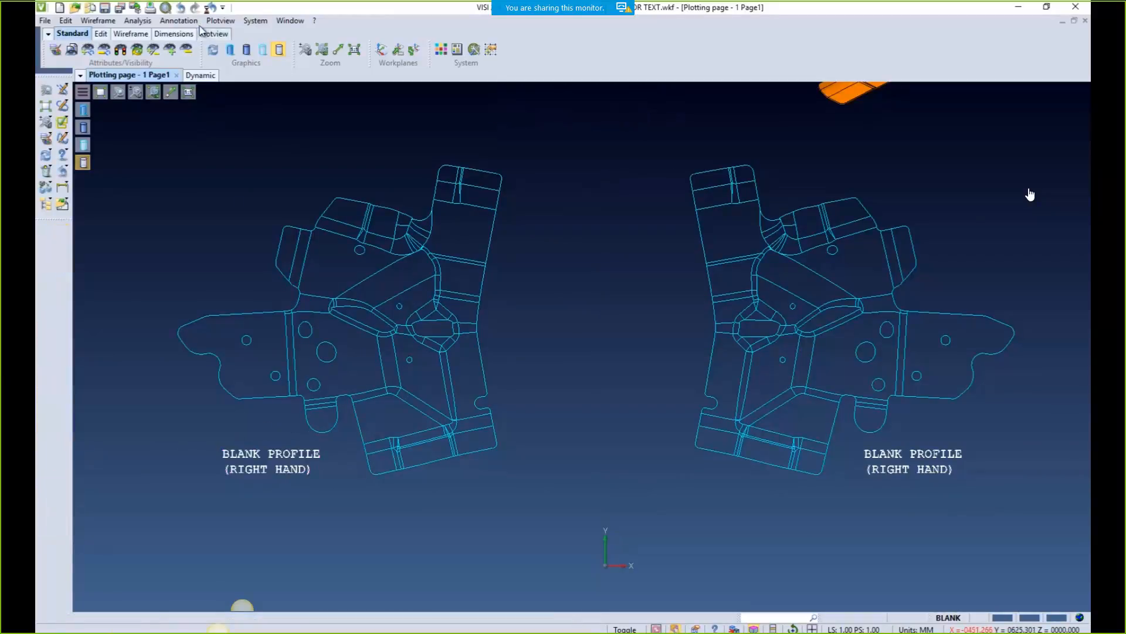
Change the copy's label from RIGHT to LEFT so it reads BLANK PROFILE (LEFT HAND)
{"action": "double_click", "coordinate": [249, 464]}
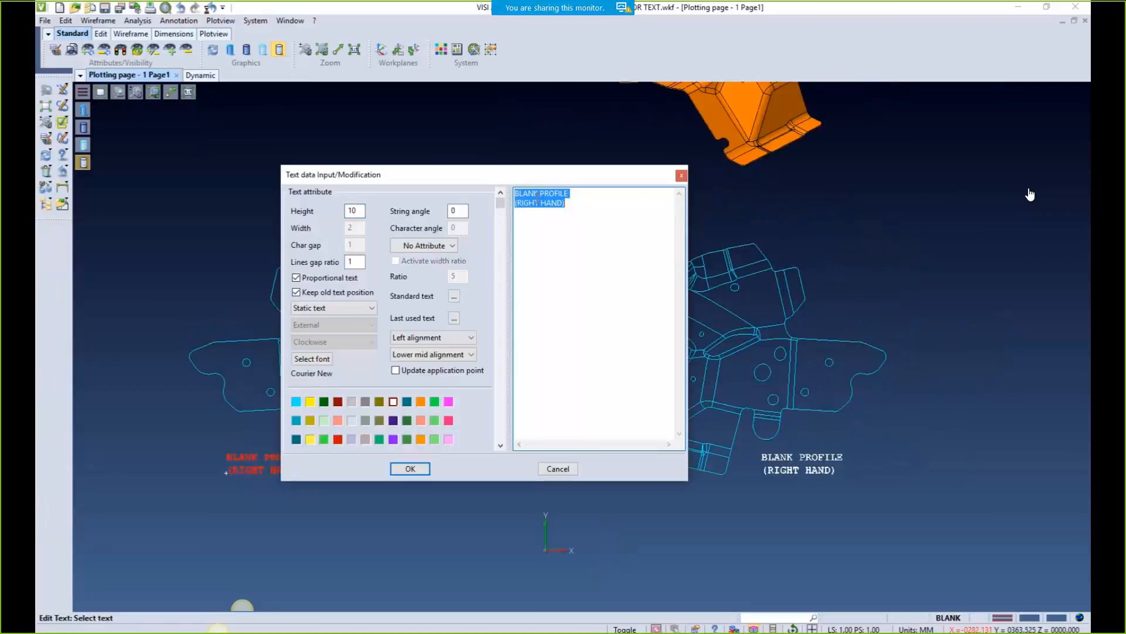
{"action": "left_click_drag", "start_coordinate": [519, 207], "coordinate": [526, 207]}
{"action": "type", "text": "LEFT"}
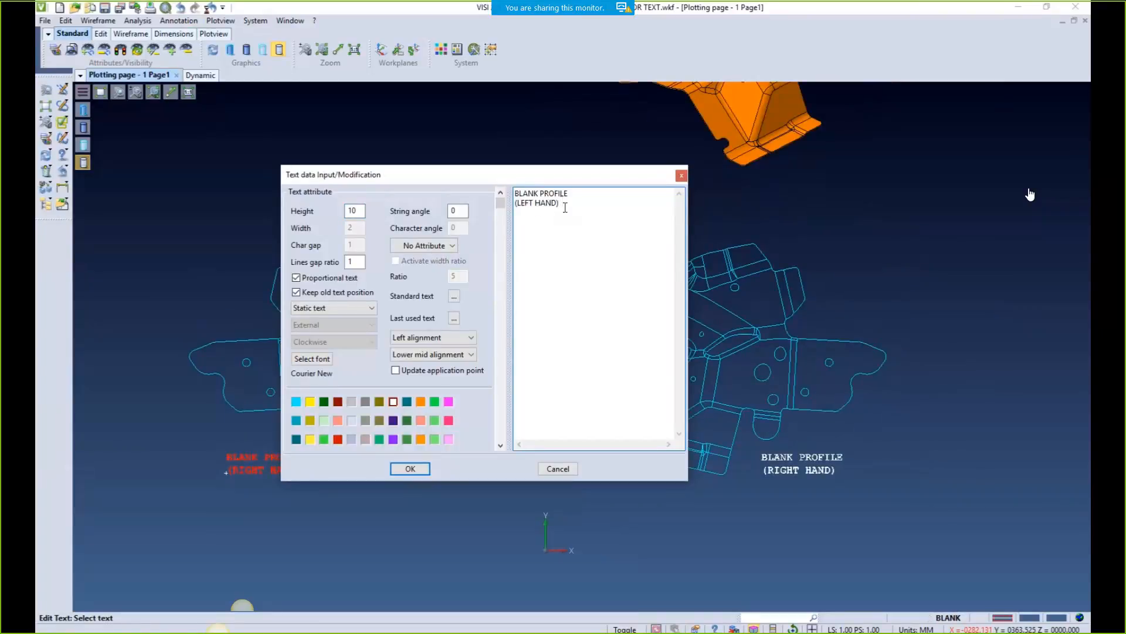
{"action": "left_click", "coordinate": [410, 468]}
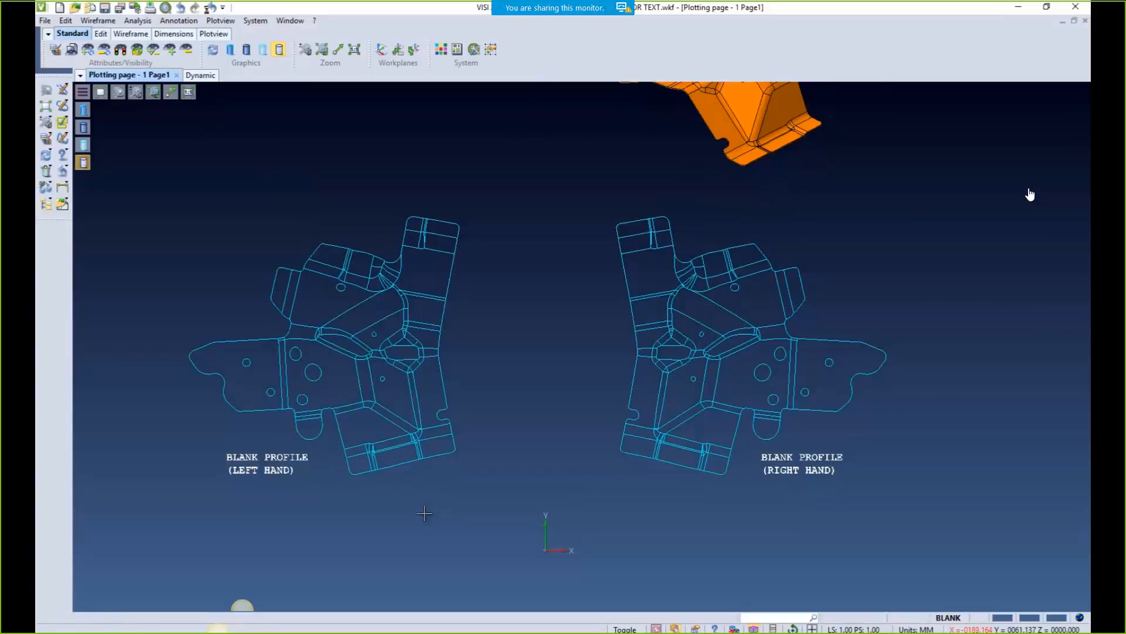
{"action": "scroll", "coordinate": [253, 498], "scroll_direction": "up", "scroll_amount": 2}
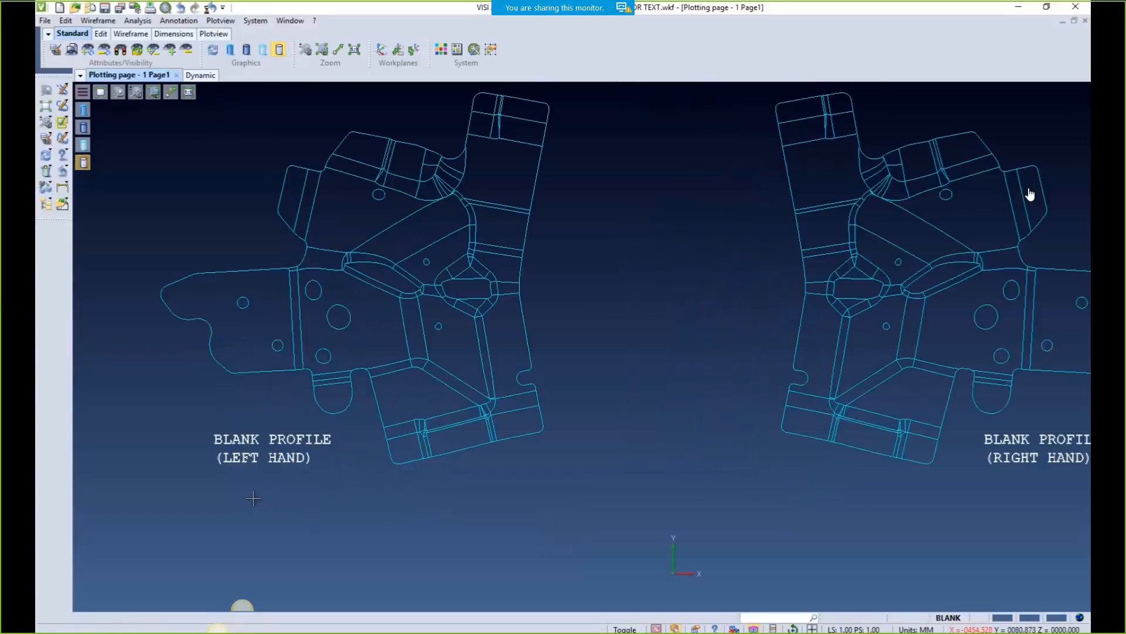
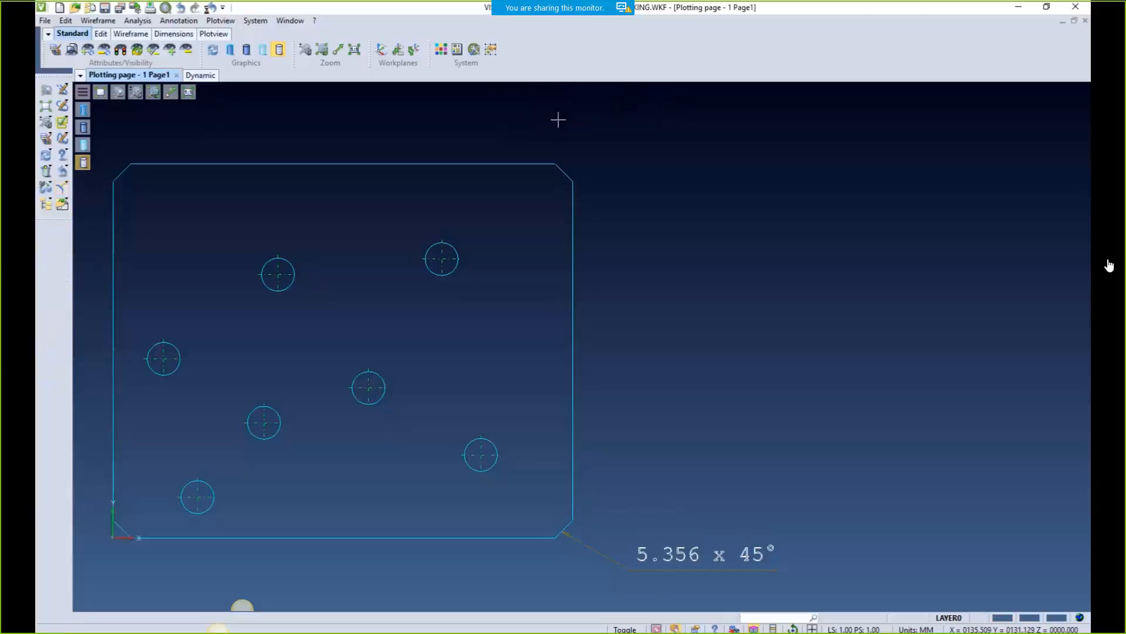
Set chamfer dimensions to zero decimal places in the local dimension parameters
{"action": "left_click", "coordinate": [176, 22]}
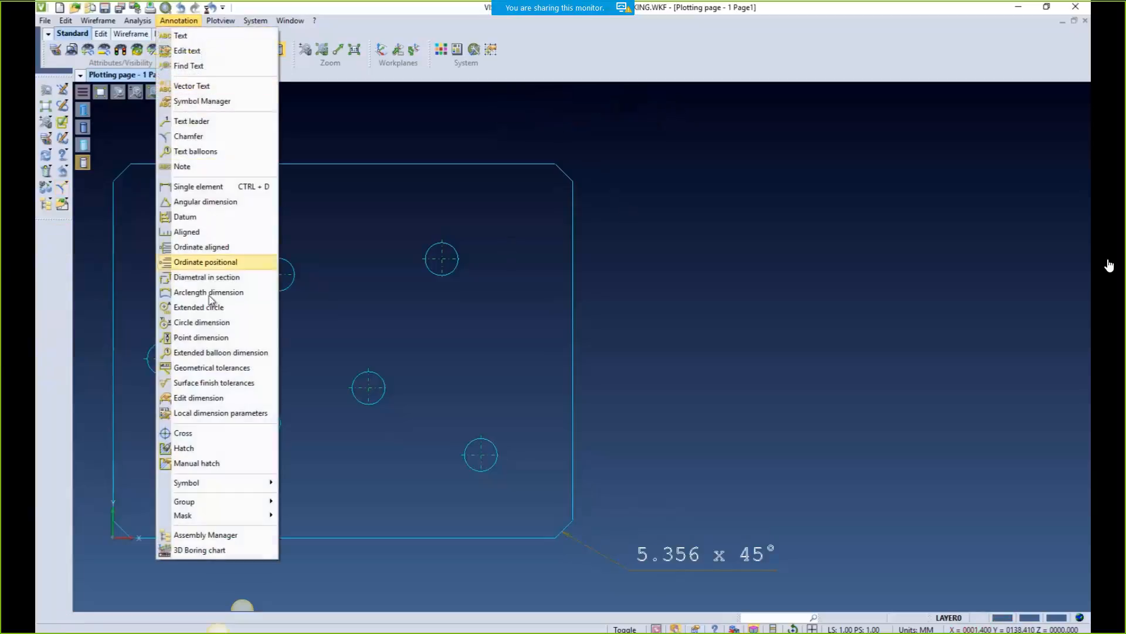
{"action": "left_click", "coordinate": [237, 414]}
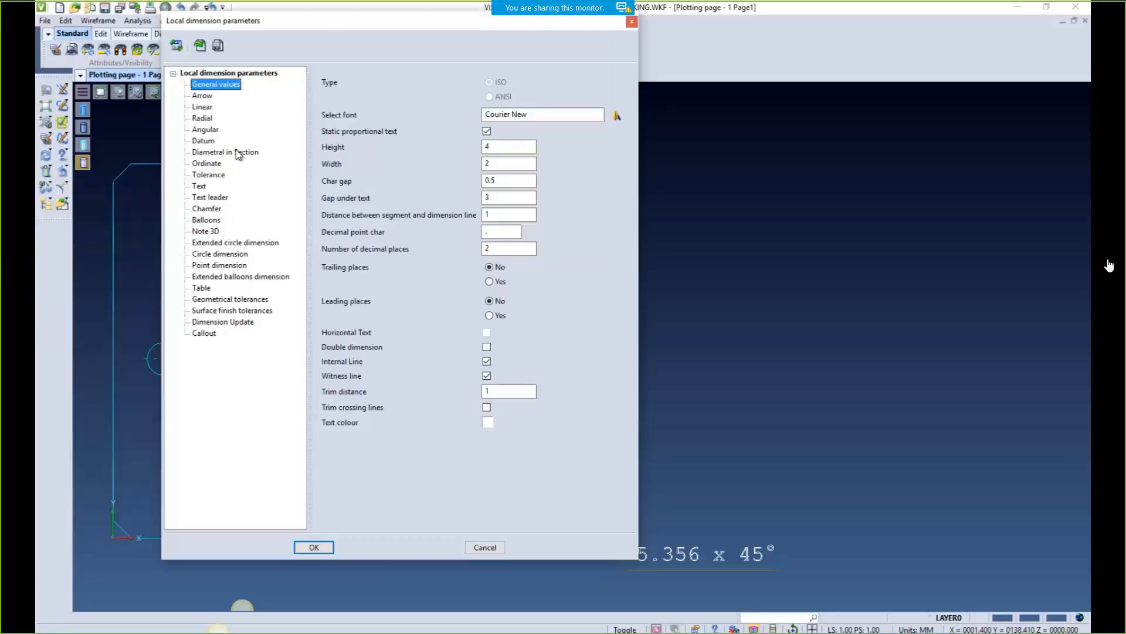
{"action": "left_click", "coordinate": [206, 209]}
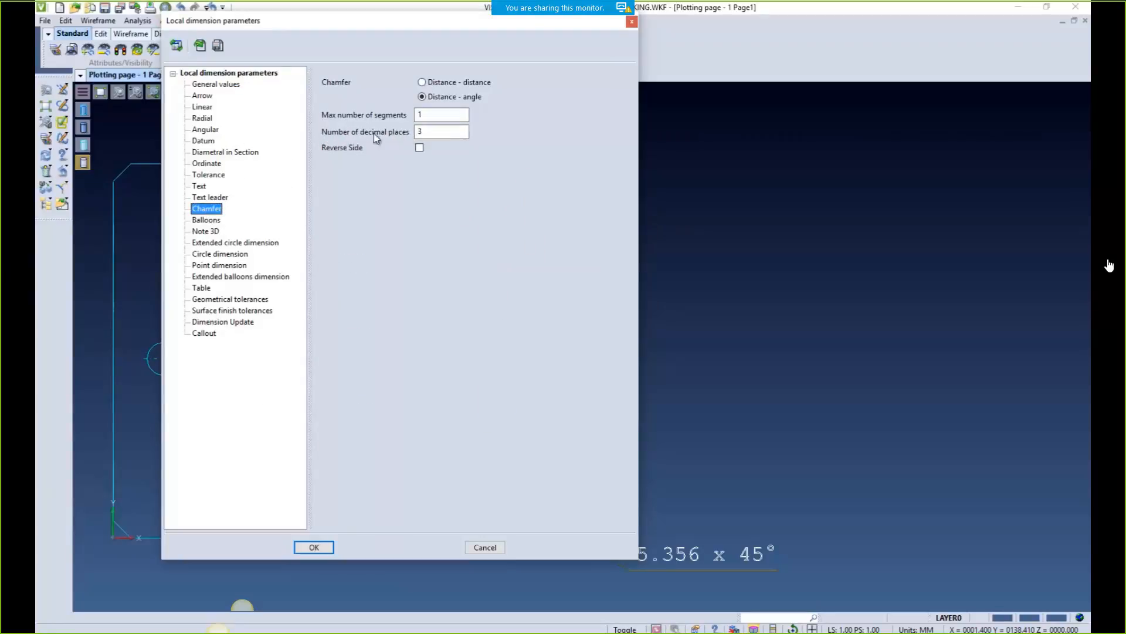
{"action": "double_click", "coordinate": [430, 130]}
{"action": "left_click", "coordinate": [314, 547]}
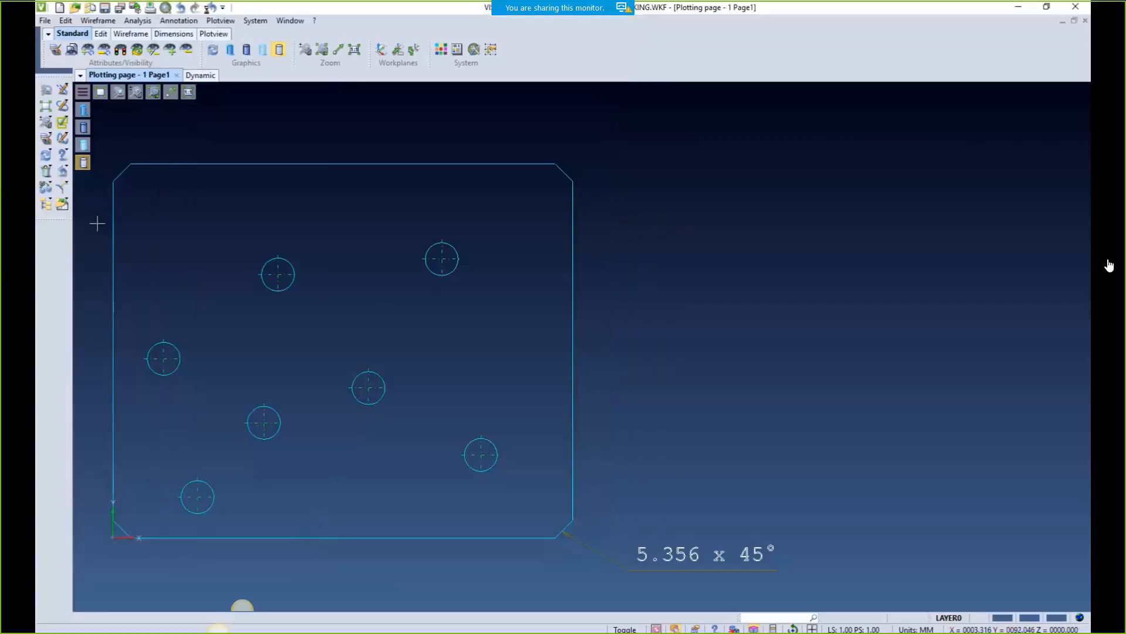
Dimension the top-right chamfer so it reads 5 x 45°
{"action": "left_click", "coordinate": [62, 187]}
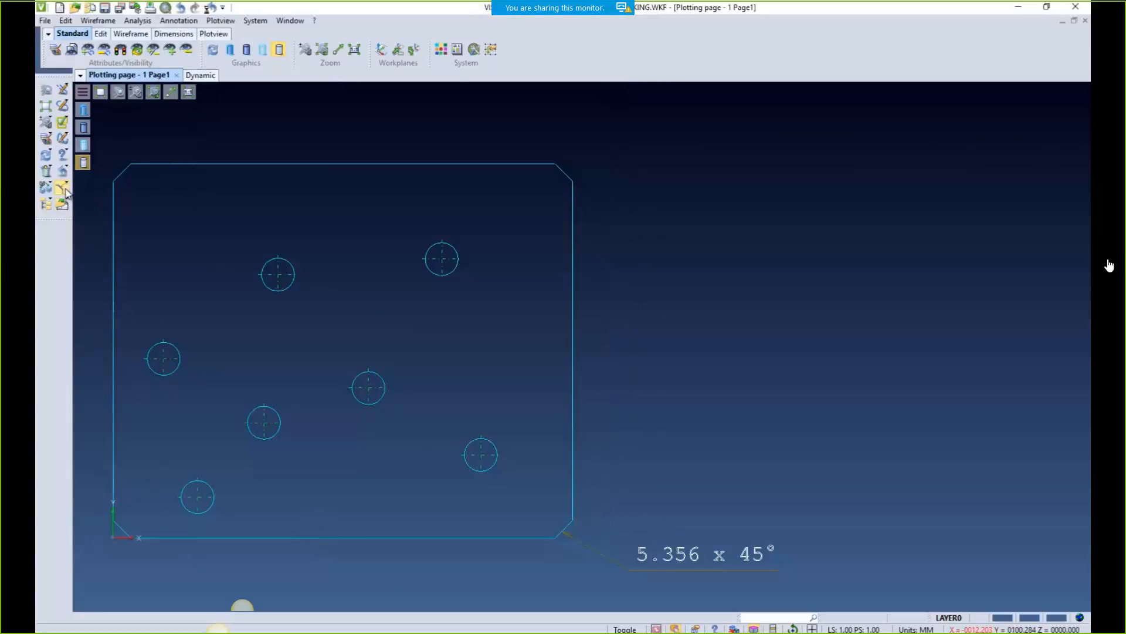
{"action": "left_click", "coordinate": [566, 170]}
{"action": "left_click", "coordinate": [601, 155]}
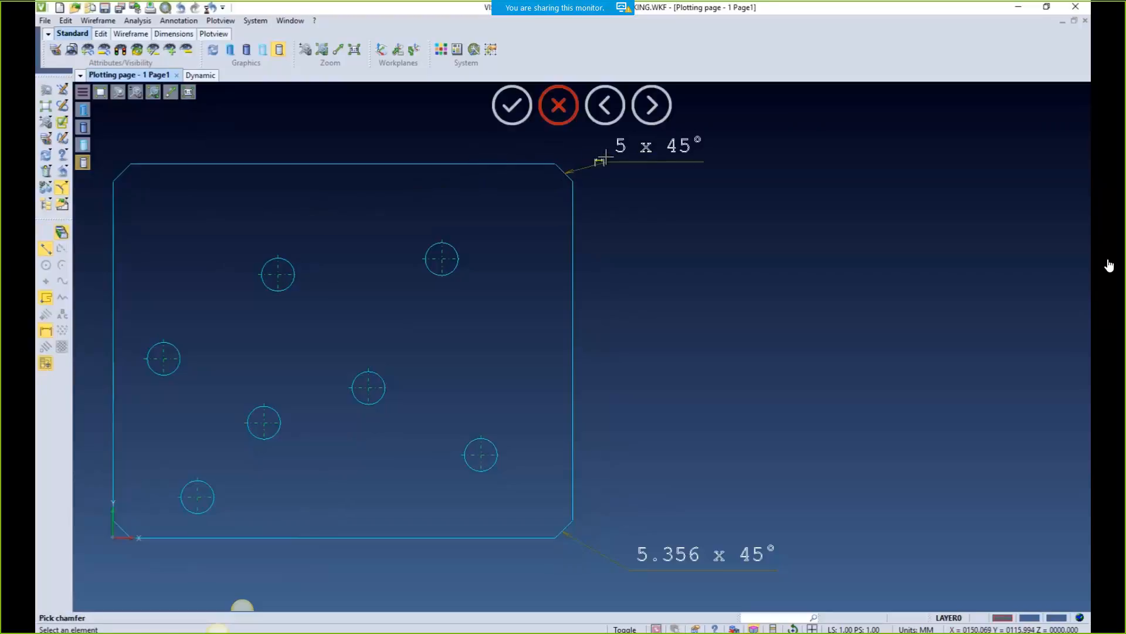
{"action": "left_click", "coordinate": [559, 105]}
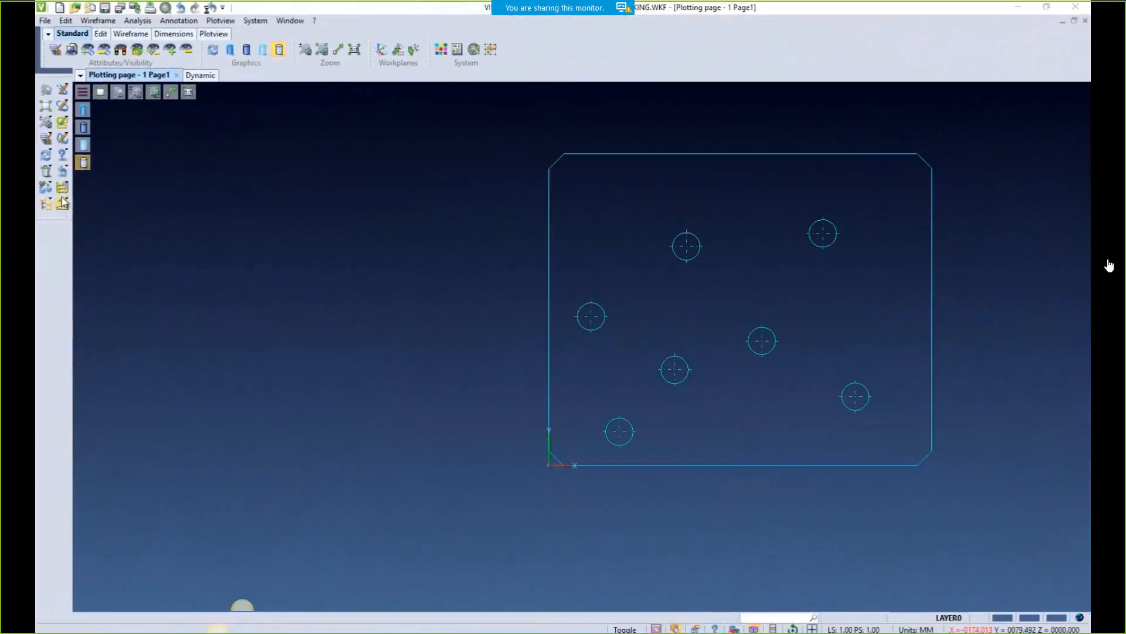
Start datum dimensions from the plate's lower-left corner, placing 12.46 with spacing 10
{"action": "left_click", "coordinate": [61, 188]}
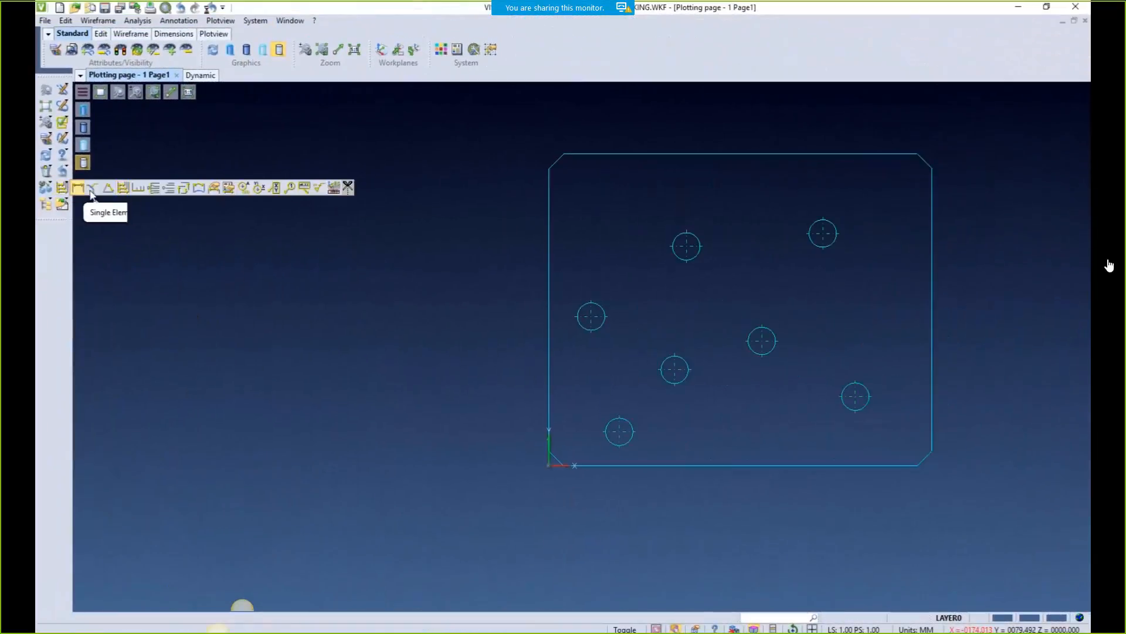
{"action": "left_click", "coordinate": [123, 188]}
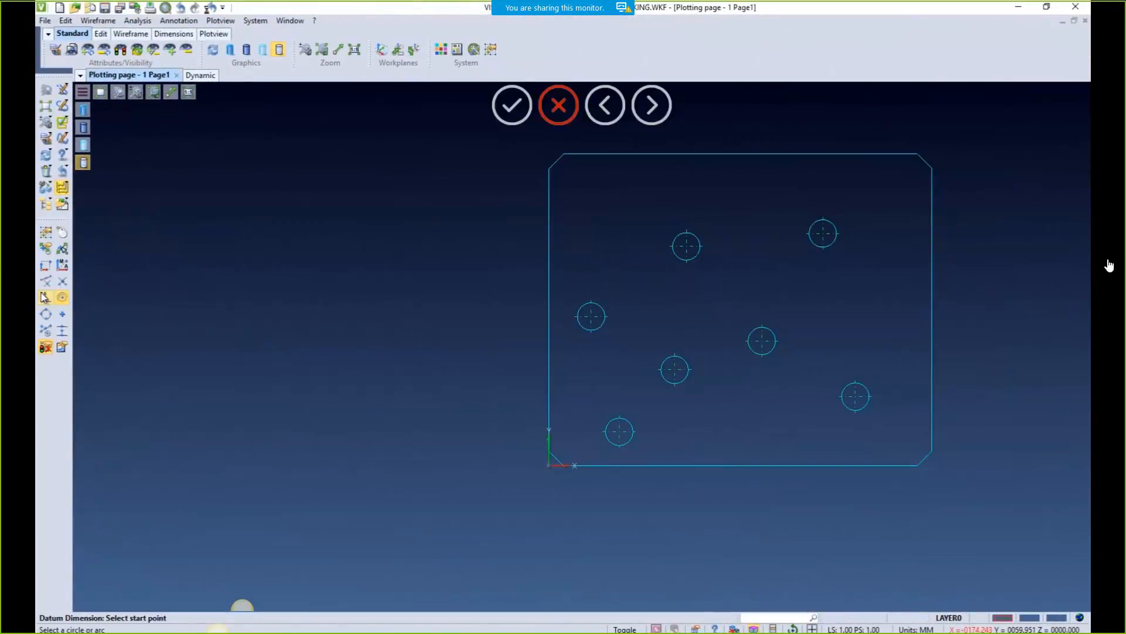
{"action": "left_click", "coordinate": [46, 282]}
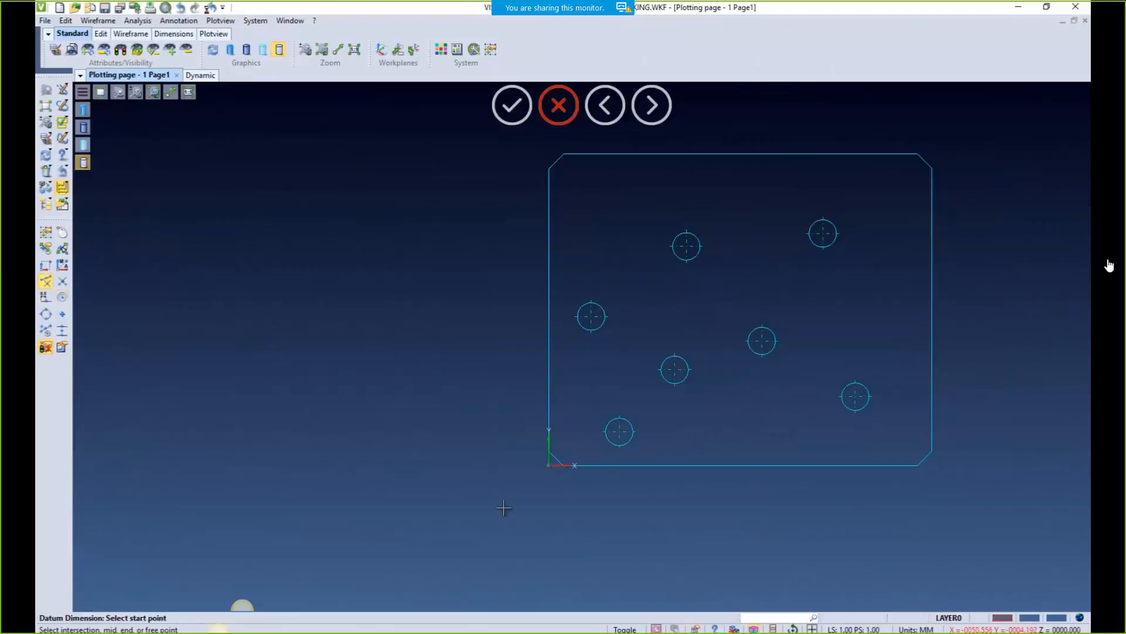
{"action": "left_click", "coordinate": [564, 465]}
{"action": "left_click", "coordinate": [62, 298]}
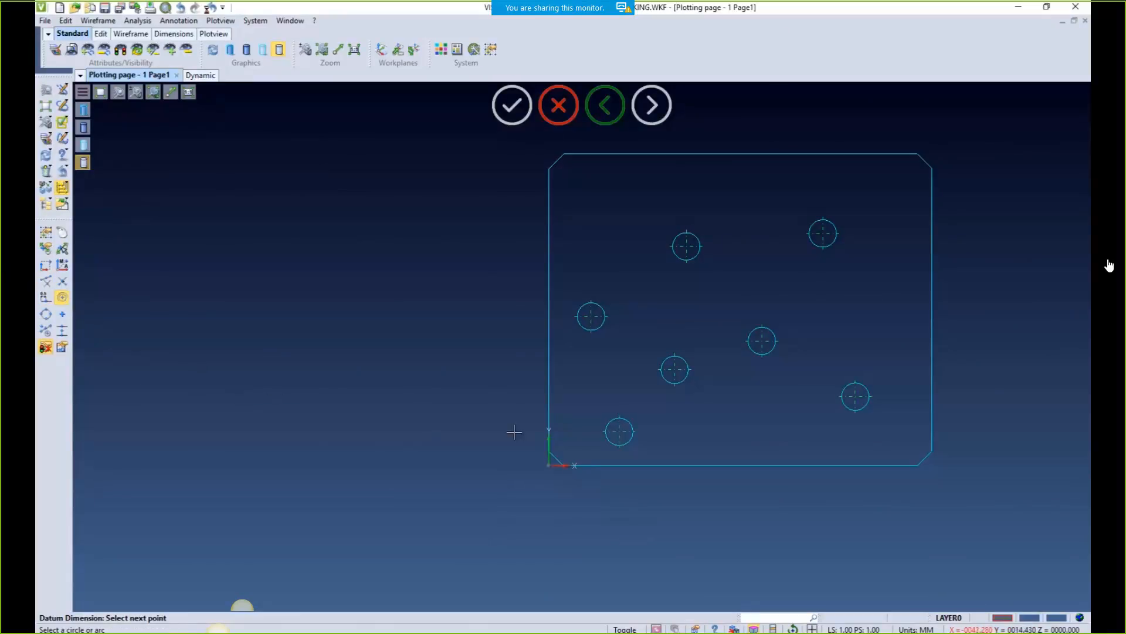
{"action": "left_click", "coordinate": [619, 432]}
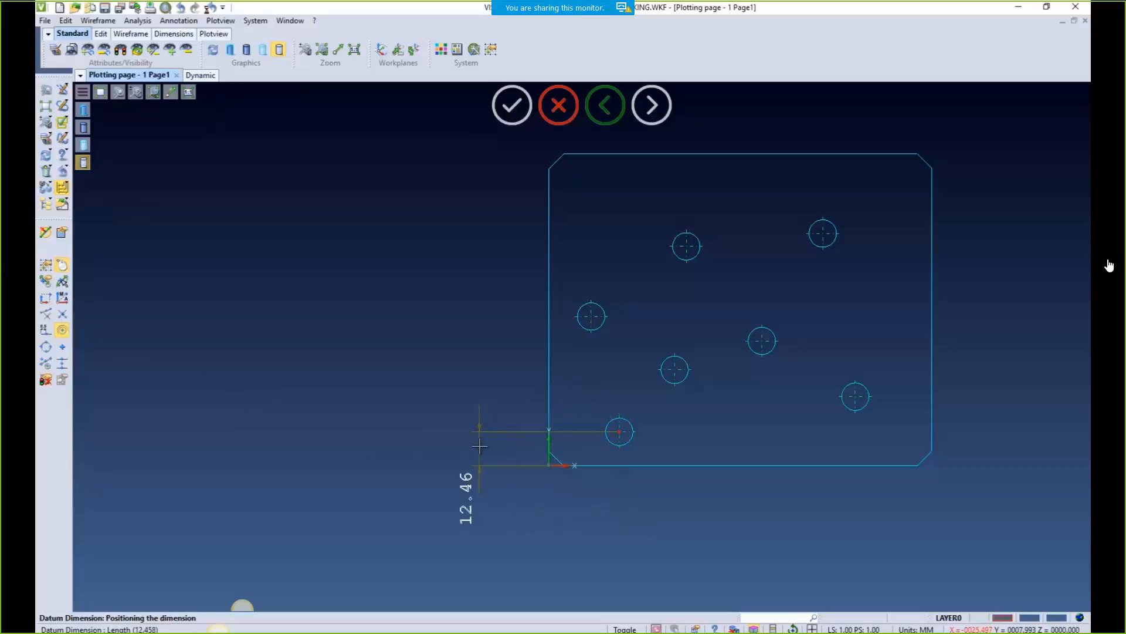
{"action": "left_click", "coordinate": [486, 446]}
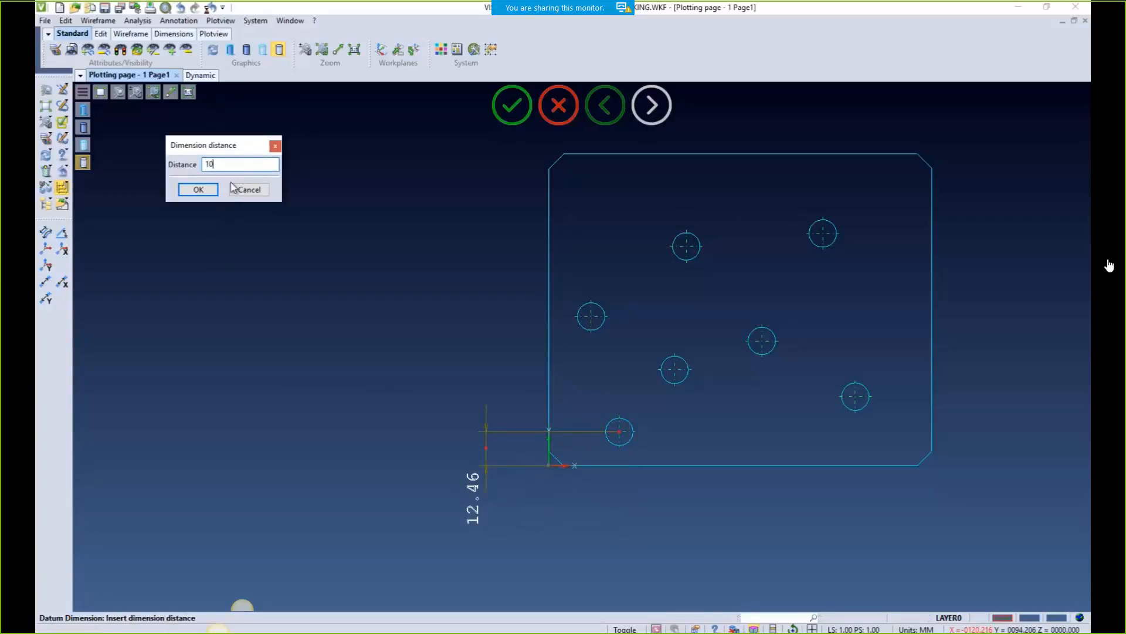
{"action": "left_click", "coordinate": [197, 189]}
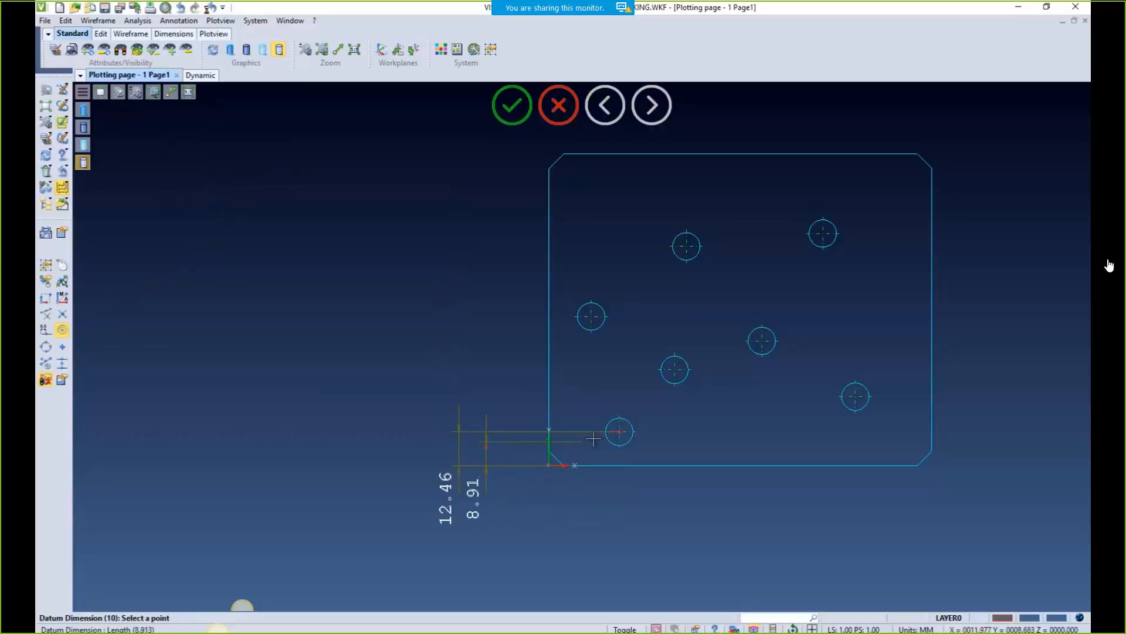
Add datum dimensions to the holes at 35.13, 54.6, 80.25 and 84.97
{"action": "left_click", "coordinate": [674, 369]}
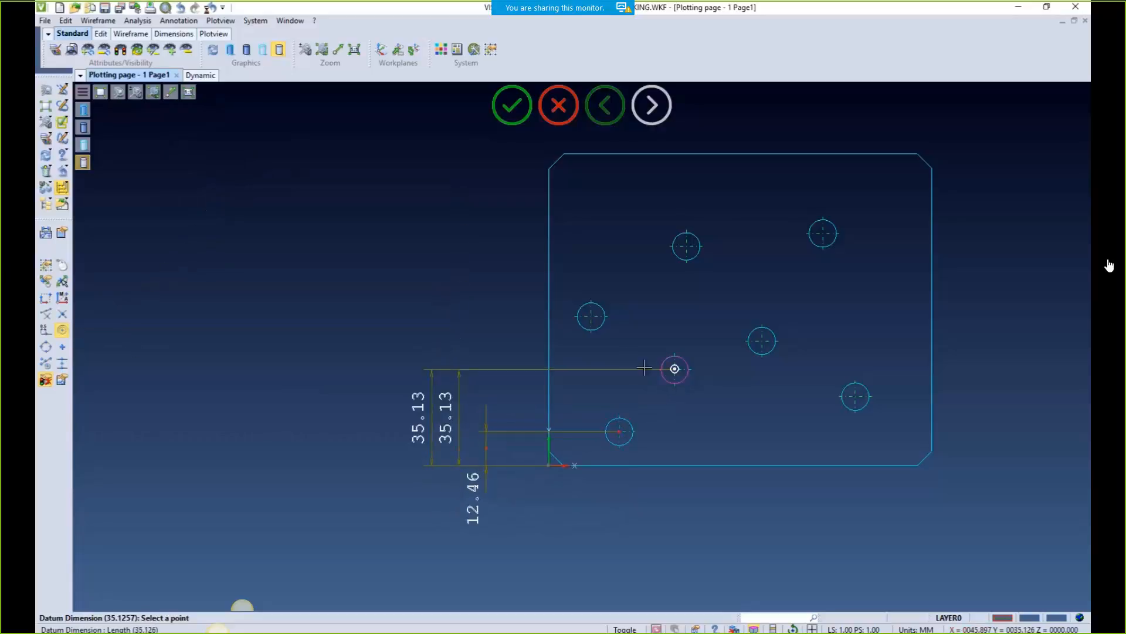
{"action": "left_click", "coordinate": [592, 317]}
{"action": "left_click", "coordinate": [686, 246]}
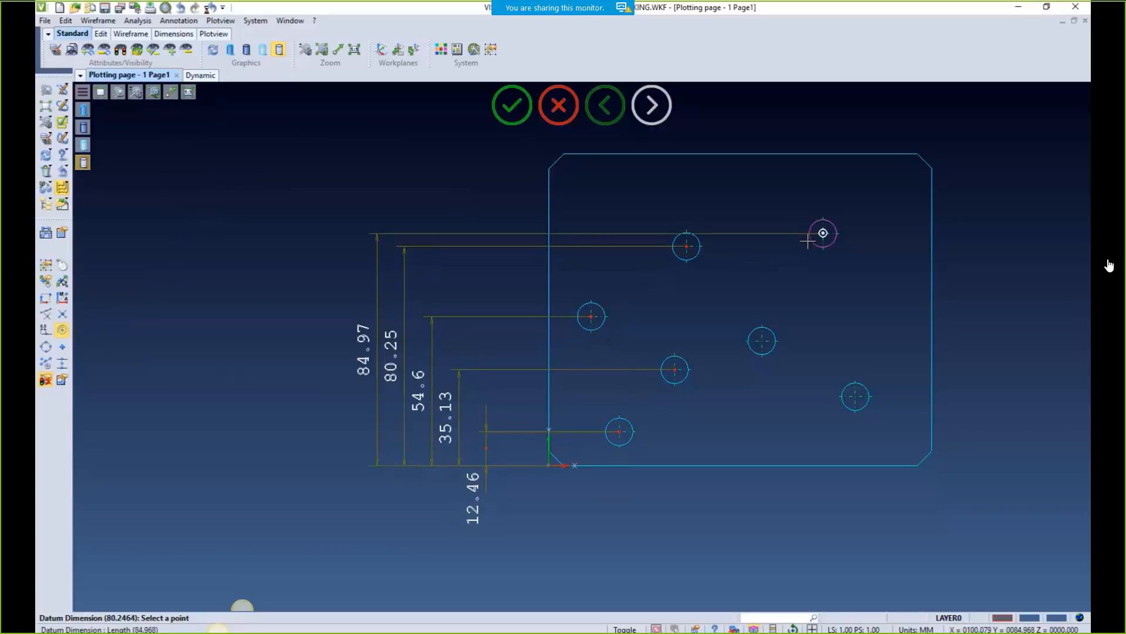
{"action": "left_click", "coordinate": [811, 239]}
{"action": "right_click", "coordinate": [442, 204]}
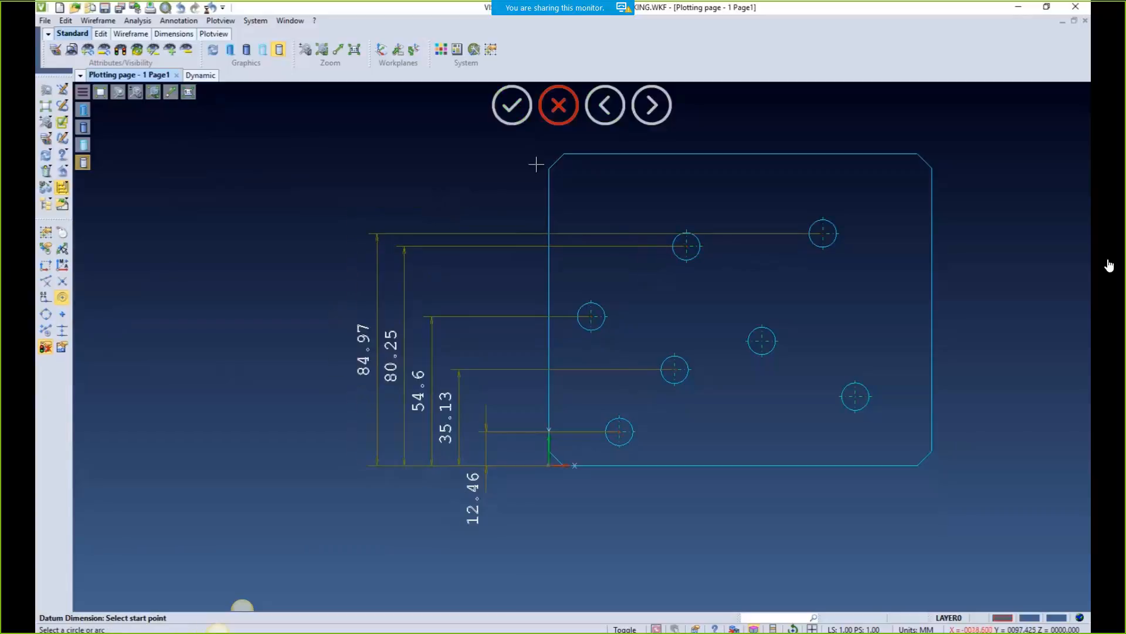
{"action": "left_click", "coordinate": [558, 110]}
Start aligned ordinate dimensions, placing the 0 ordinate at the drawing origin
{"action": "left_click", "coordinate": [62, 200]}
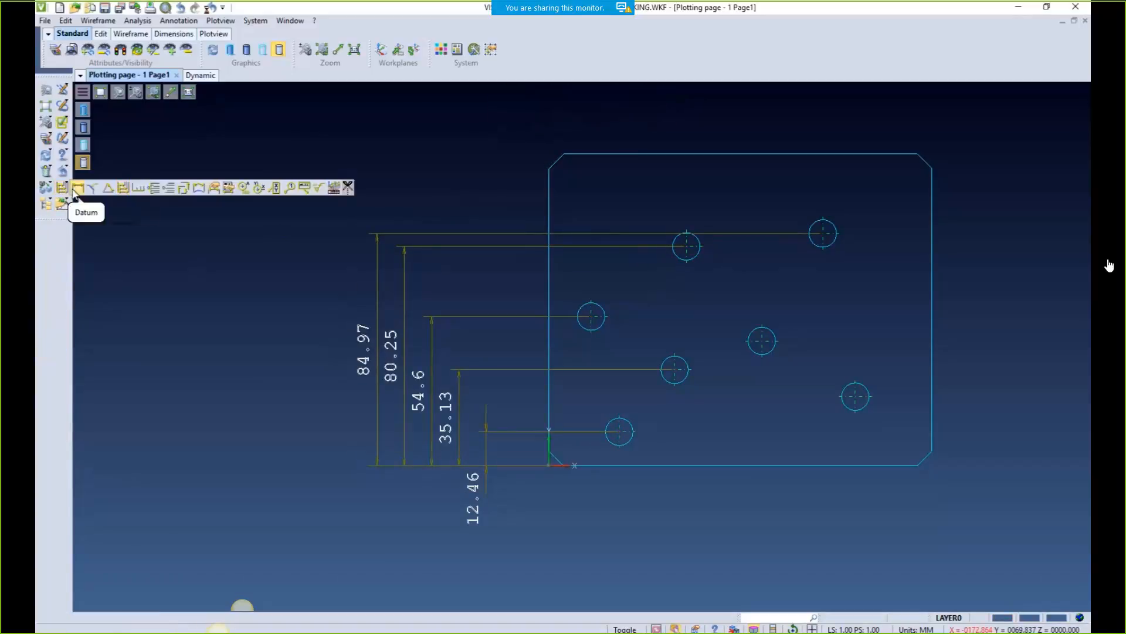
{"action": "left_click", "coordinate": [155, 188]}
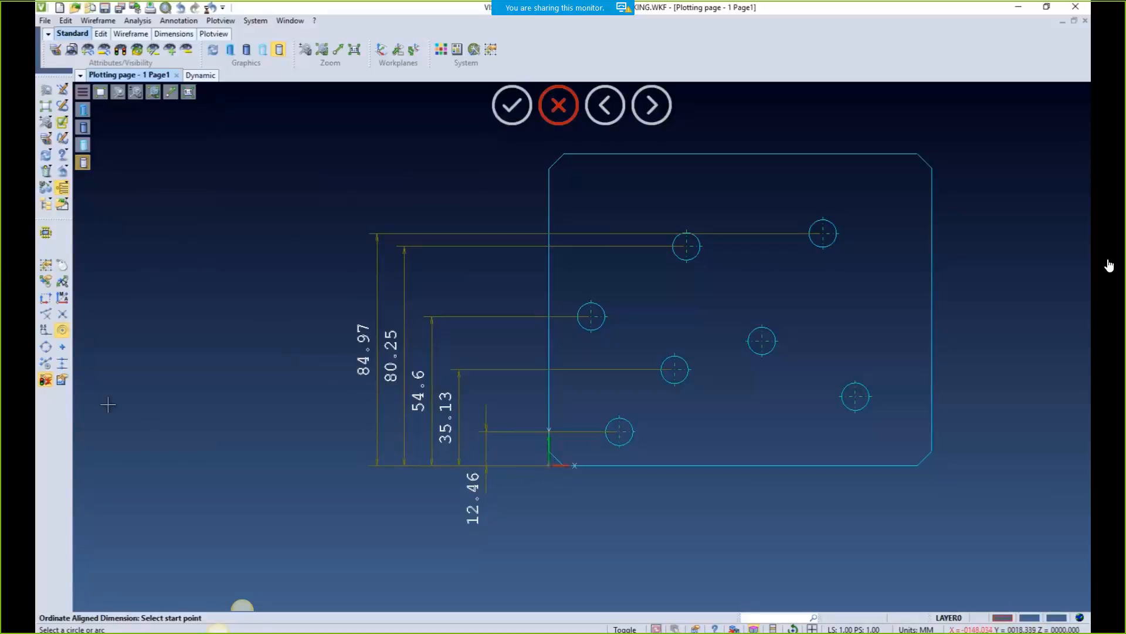
{"action": "left_click", "coordinate": [46, 314]}
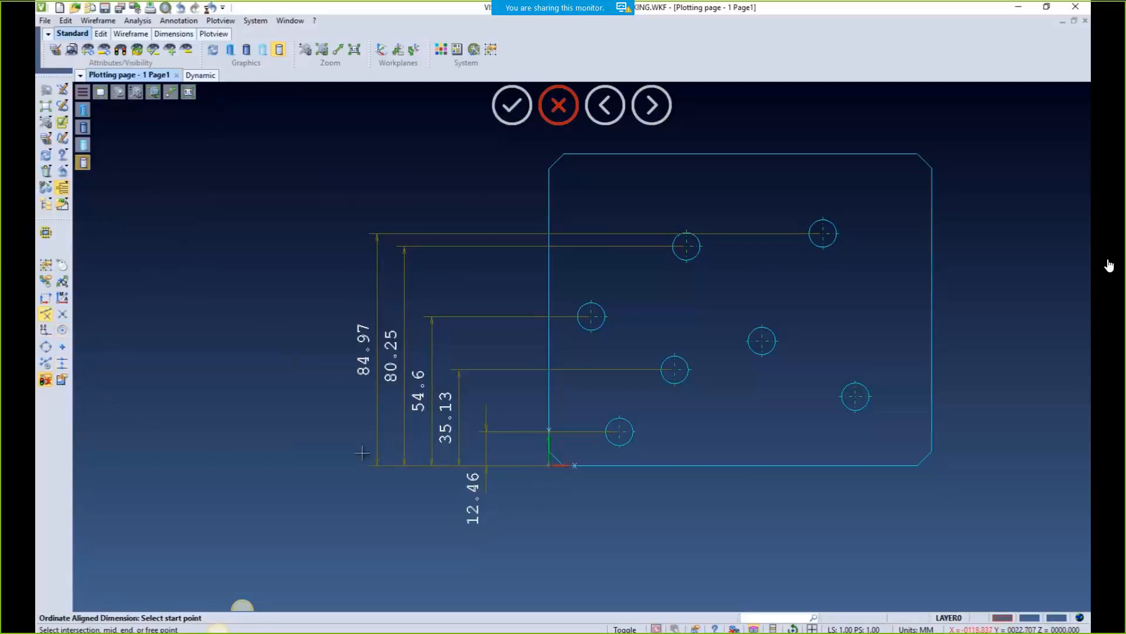
{"action": "left_click", "coordinate": [549, 449]}
{"action": "left_click", "coordinate": [562, 537]}
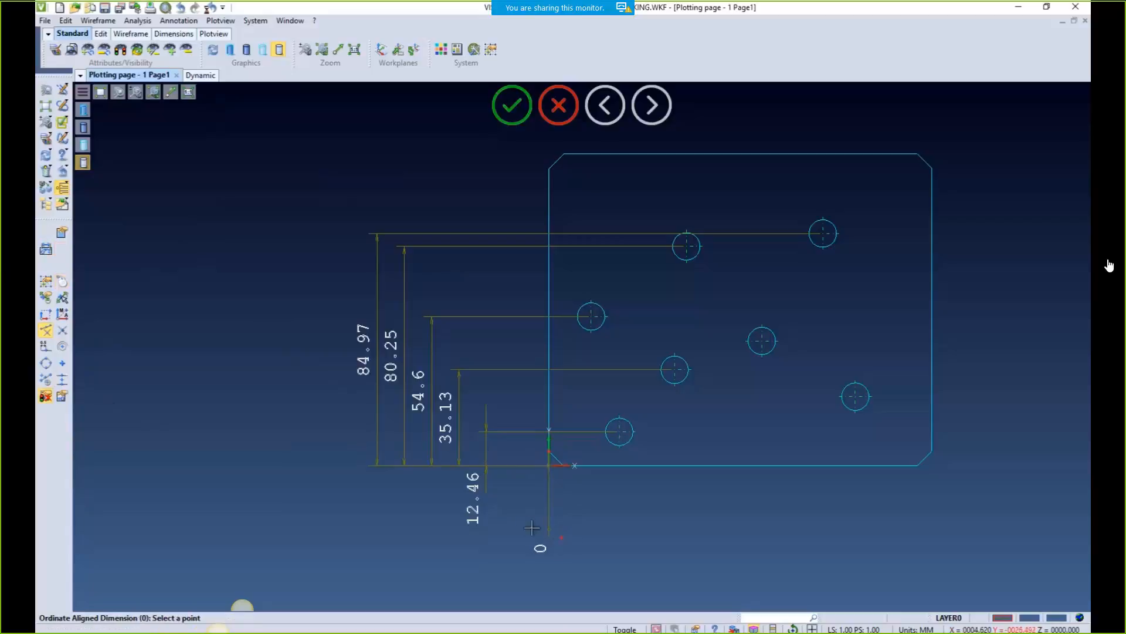
{"action": "left_click", "coordinate": [62, 346]}
Dimension the hole centres at 25.65, 15.37, 45.9, 50.17, 100.08, 77.78 and 111.98
{"action": "left_click", "coordinate": [616, 435]}
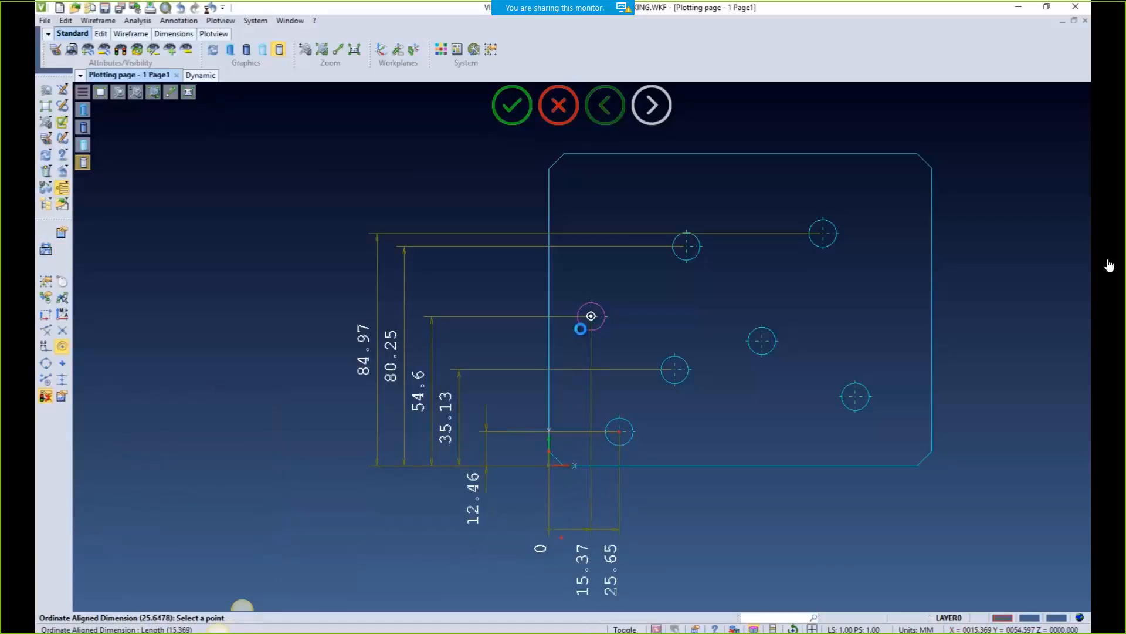
{"action": "left_click", "coordinate": [590, 318]}
{"action": "left_click", "coordinate": [675, 371]}
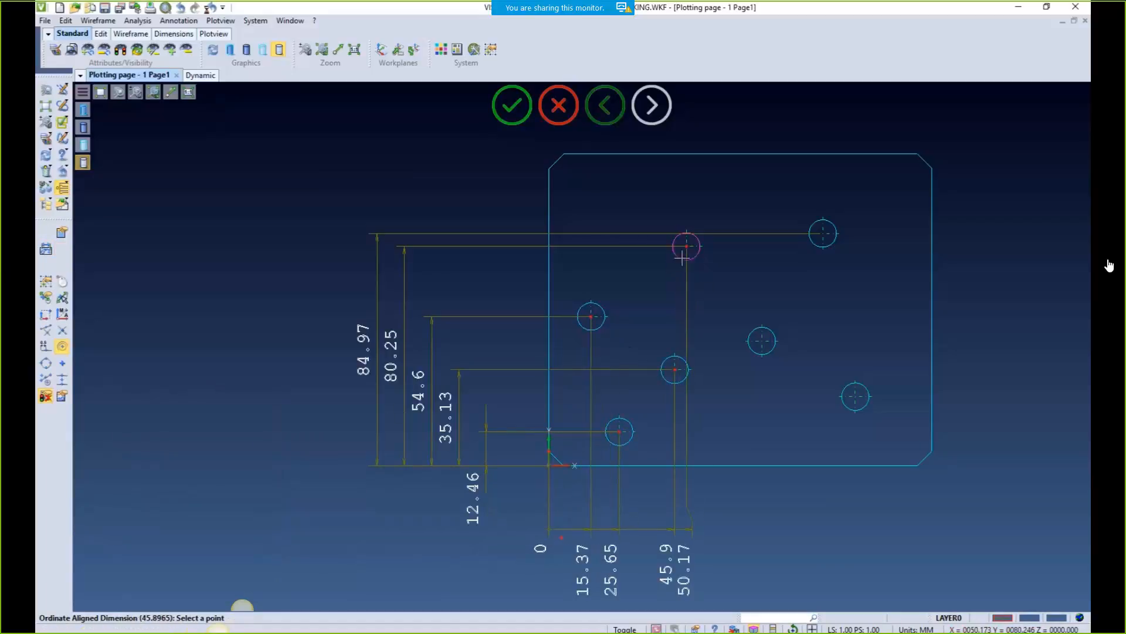
{"action": "left_click", "coordinate": [686, 246]}
{"action": "left_click", "coordinate": [823, 234]}
{"action": "left_click", "coordinate": [762, 340]}
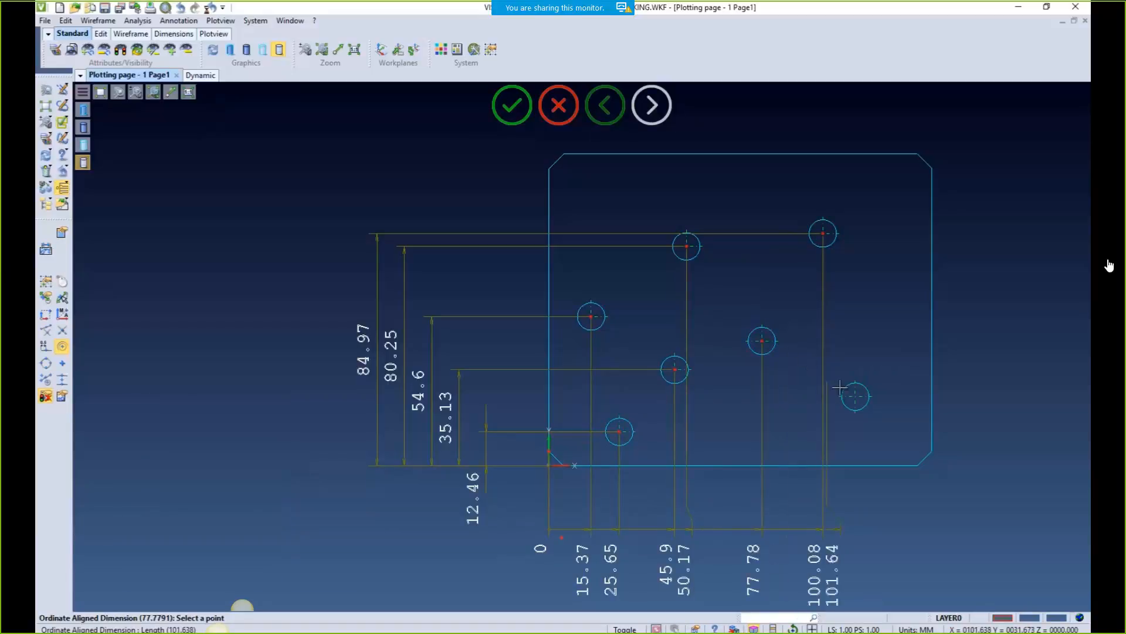
{"action": "left_click", "coordinate": [854, 396]}
{"action": "right_click", "coordinate": [801, 371]}
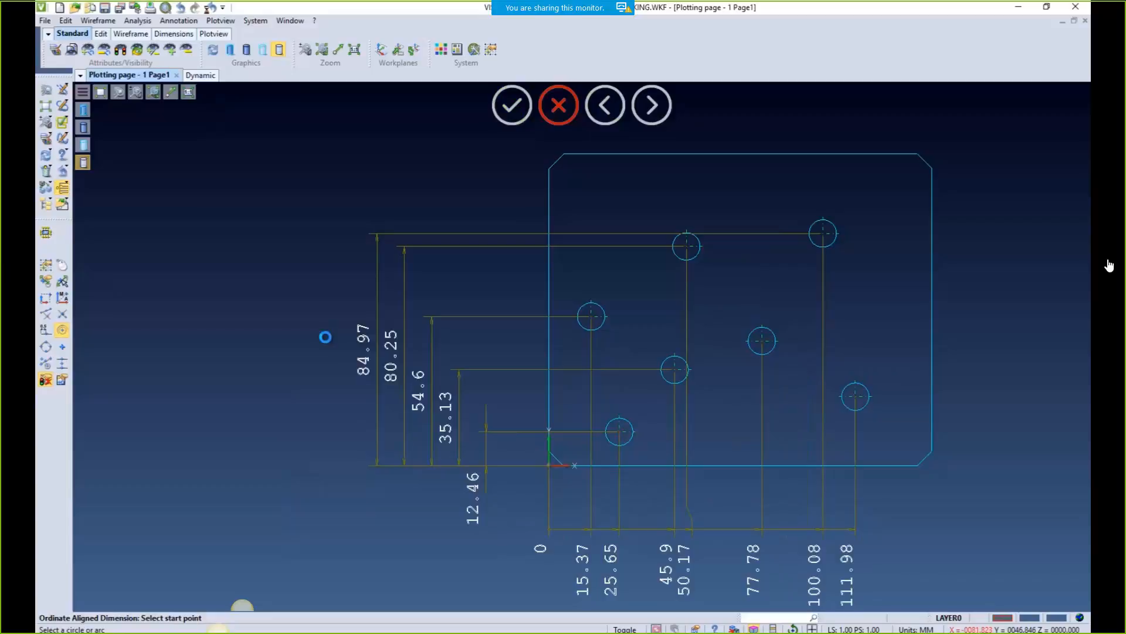
{"action": "key", "text": "Escape"}
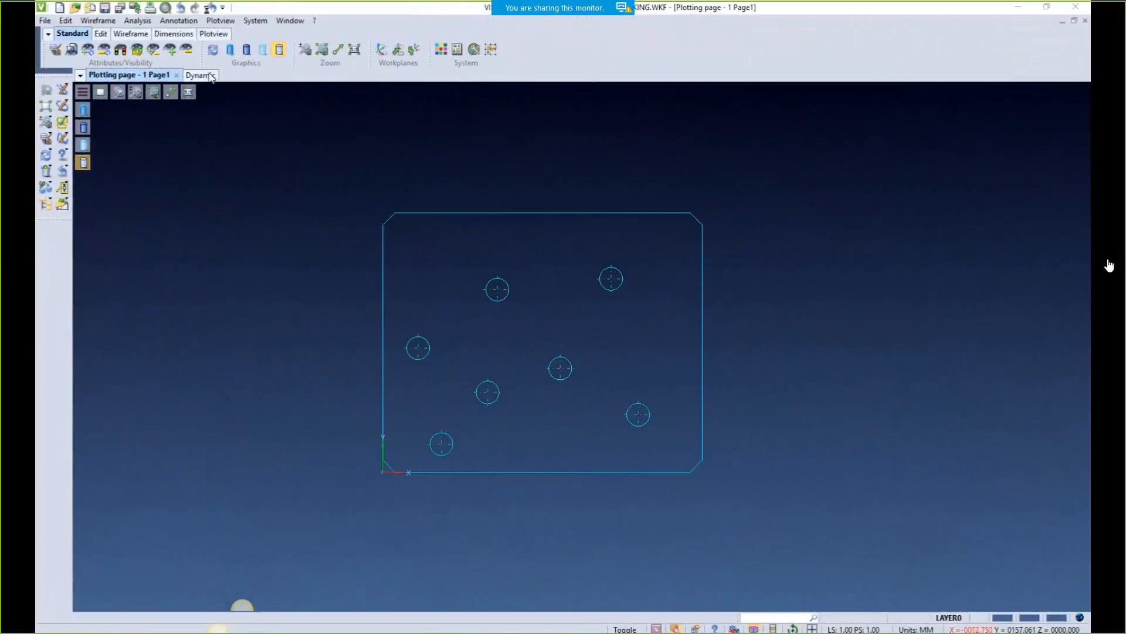
Add X/Y point labels for the origin and the lower and left holes
{"action": "left_click", "coordinate": [186, 22]}
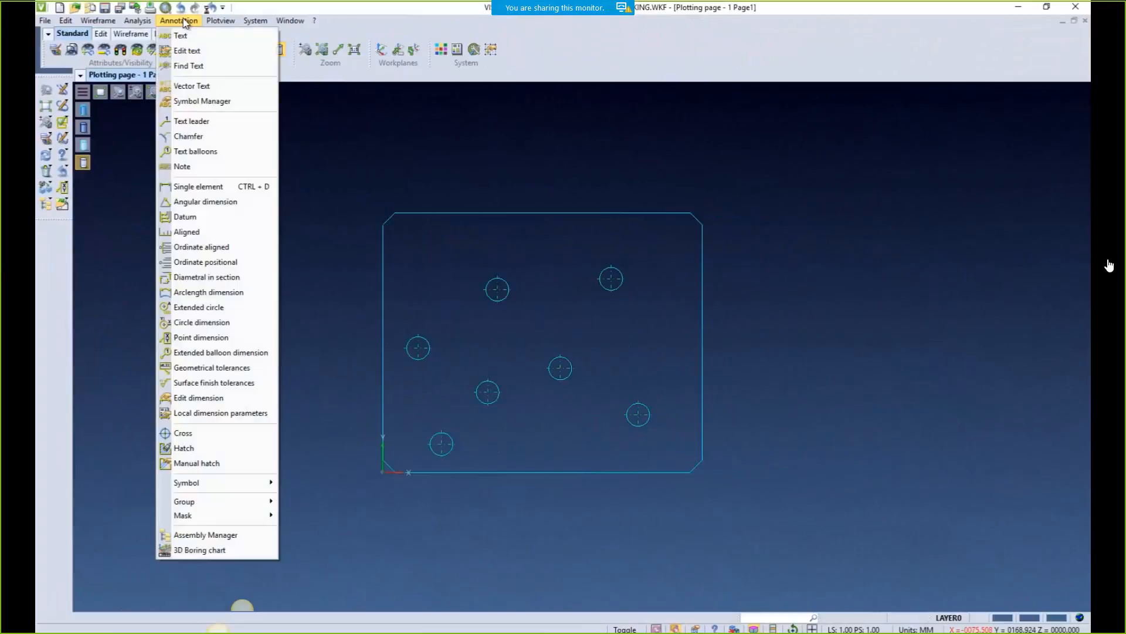
{"action": "left_click", "coordinate": [195, 336]}
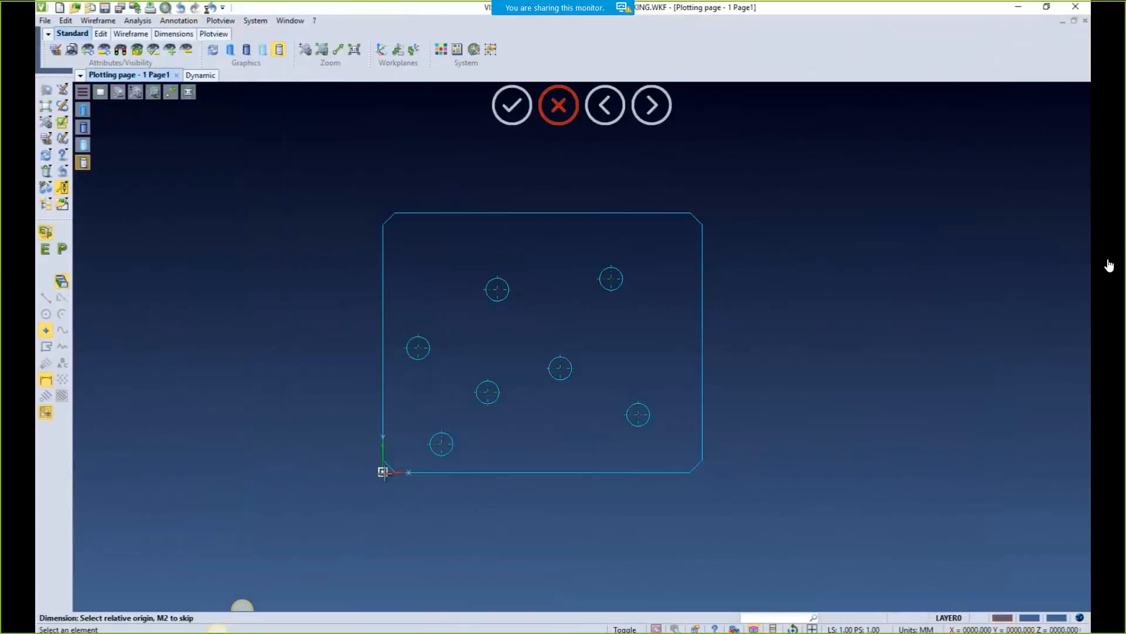
{"action": "left_click", "coordinate": [331, 524]}
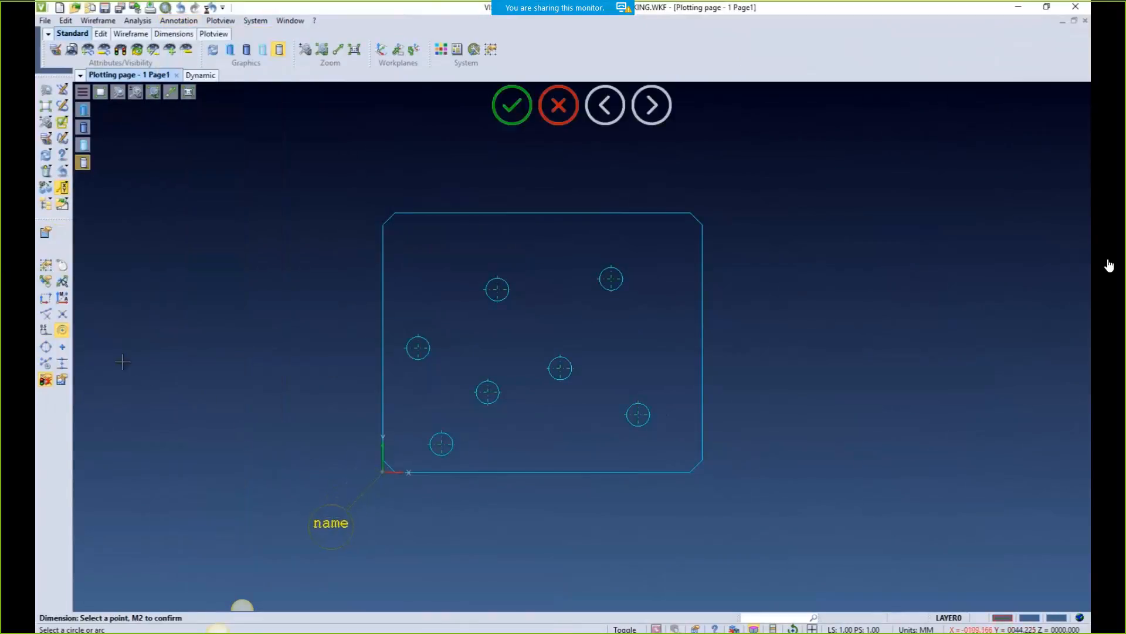
{"action": "left_click", "coordinate": [441, 443]}
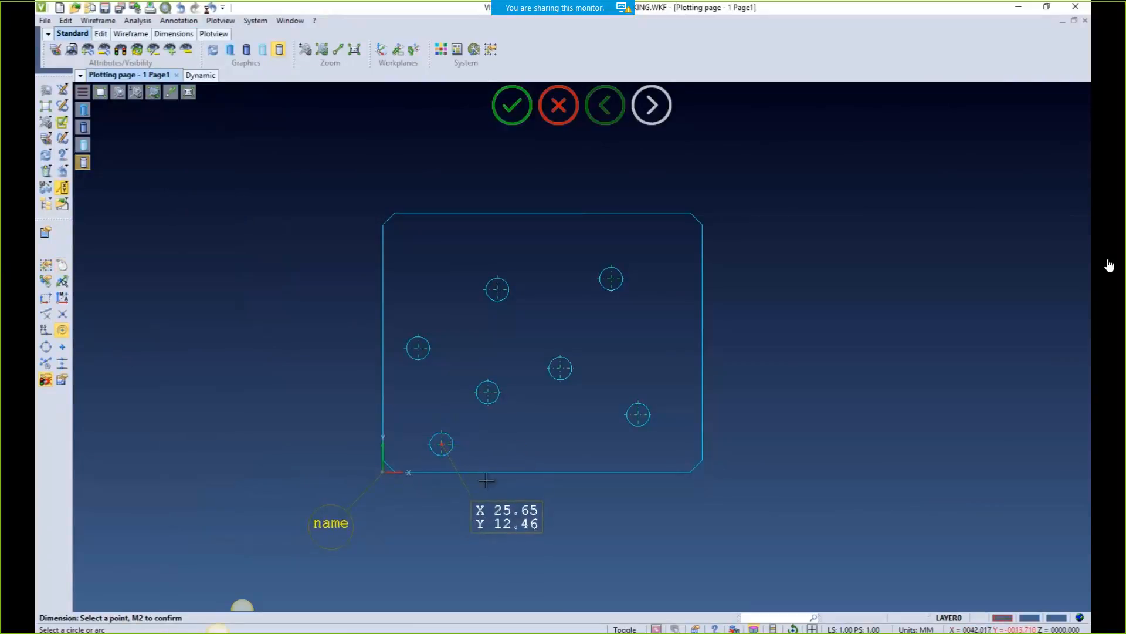
{"action": "left_click", "coordinate": [488, 392]}
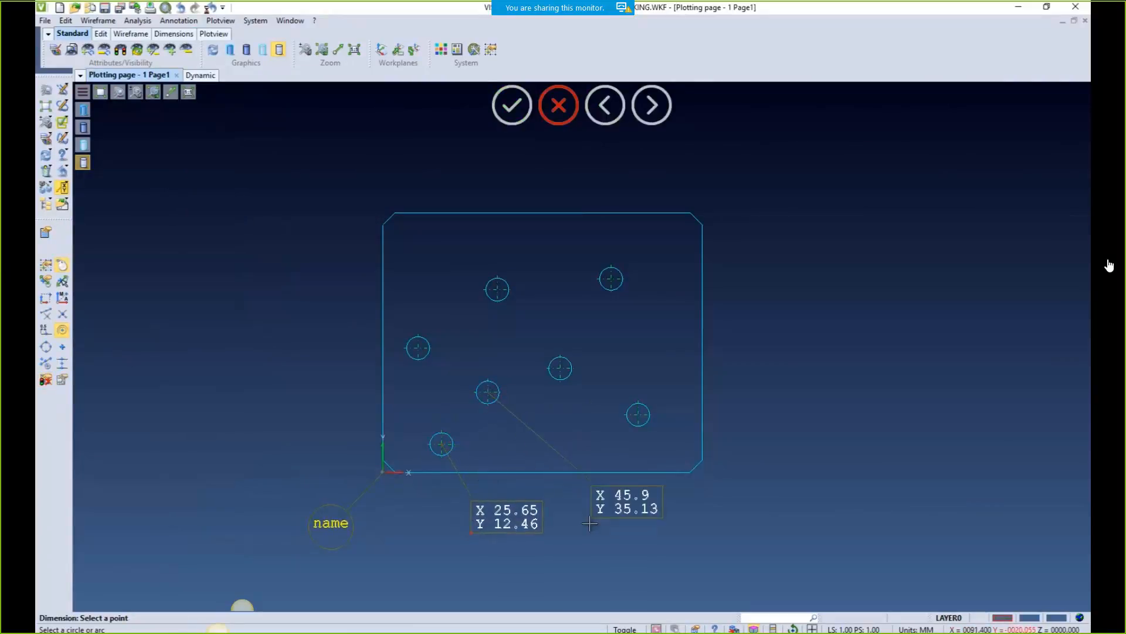
{"action": "left_click", "coordinate": [637, 421]}
{"action": "left_click", "coordinate": [738, 486]}
{"action": "left_click", "coordinate": [418, 349]}
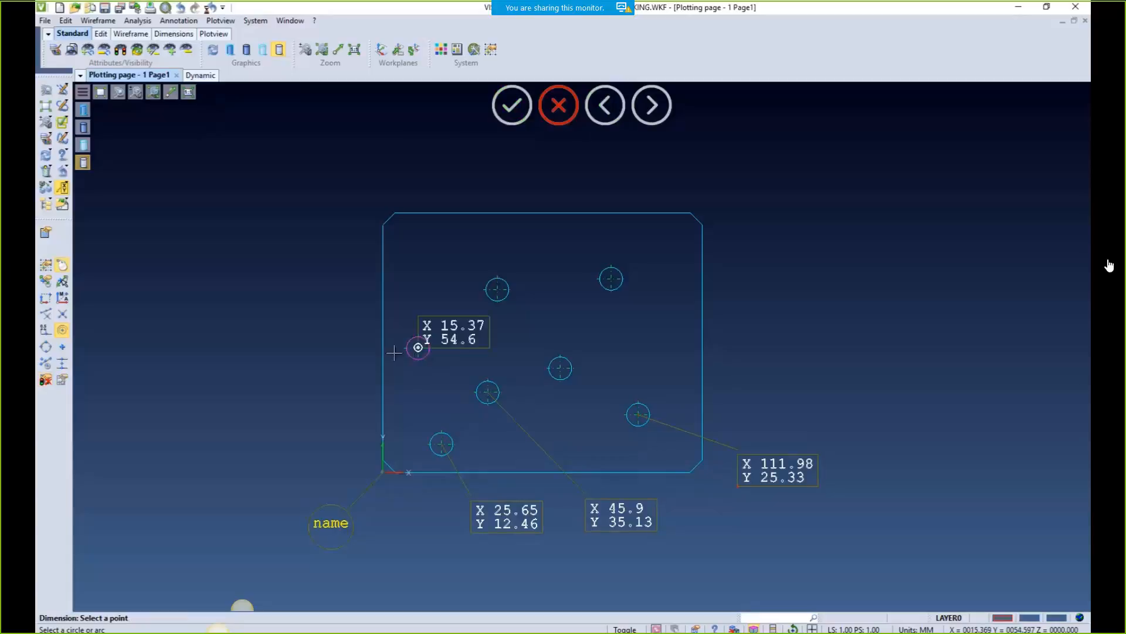
{"action": "left_click", "coordinate": [355, 349]}
Label the upper-middle, top-right and centre-right holes and confirm the coordinate dimensions
{"action": "left_click", "coordinate": [484, 293]}
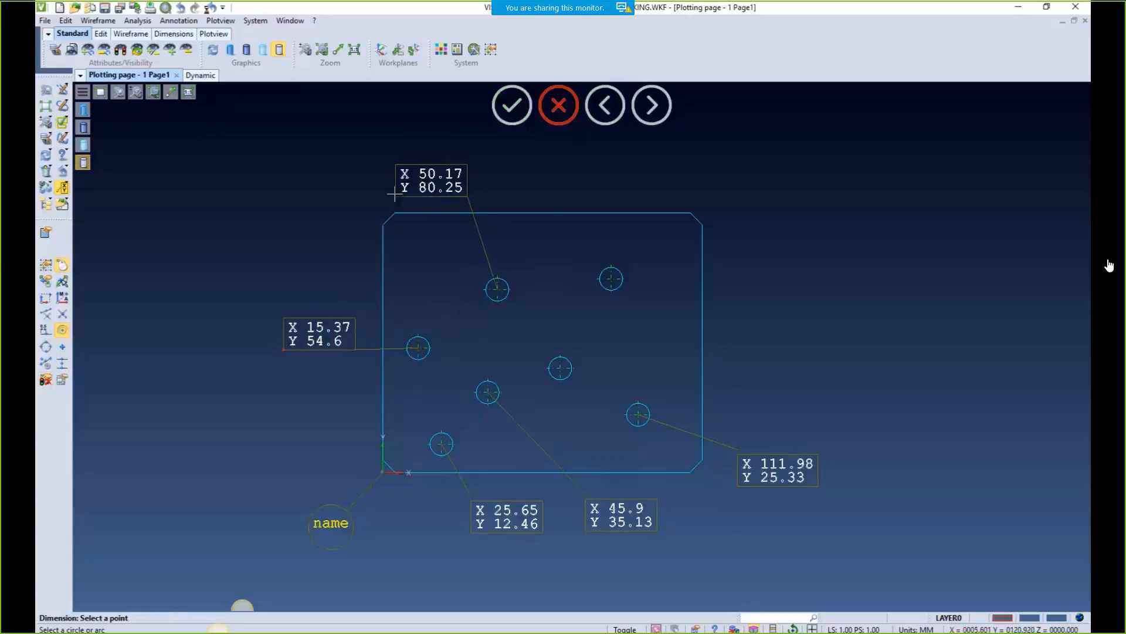
{"action": "left_click", "coordinate": [611, 278]}
{"action": "left_click", "coordinate": [560, 162]}
{"action": "left_click", "coordinate": [556, 377]}
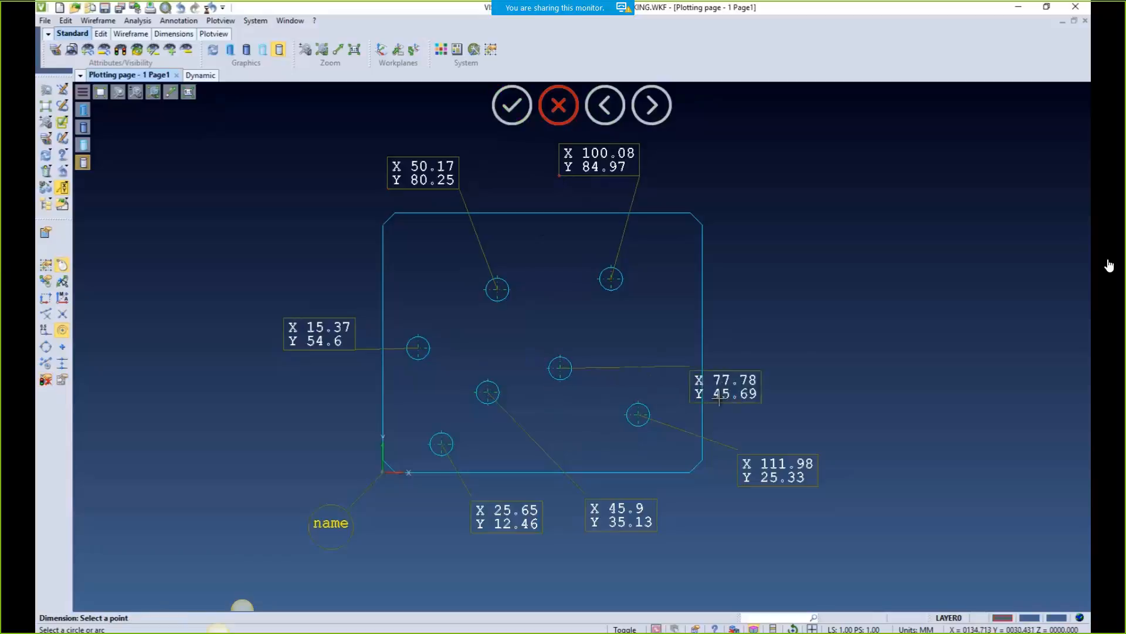
{"action": "left_click", "coordinate": [729, 327]}
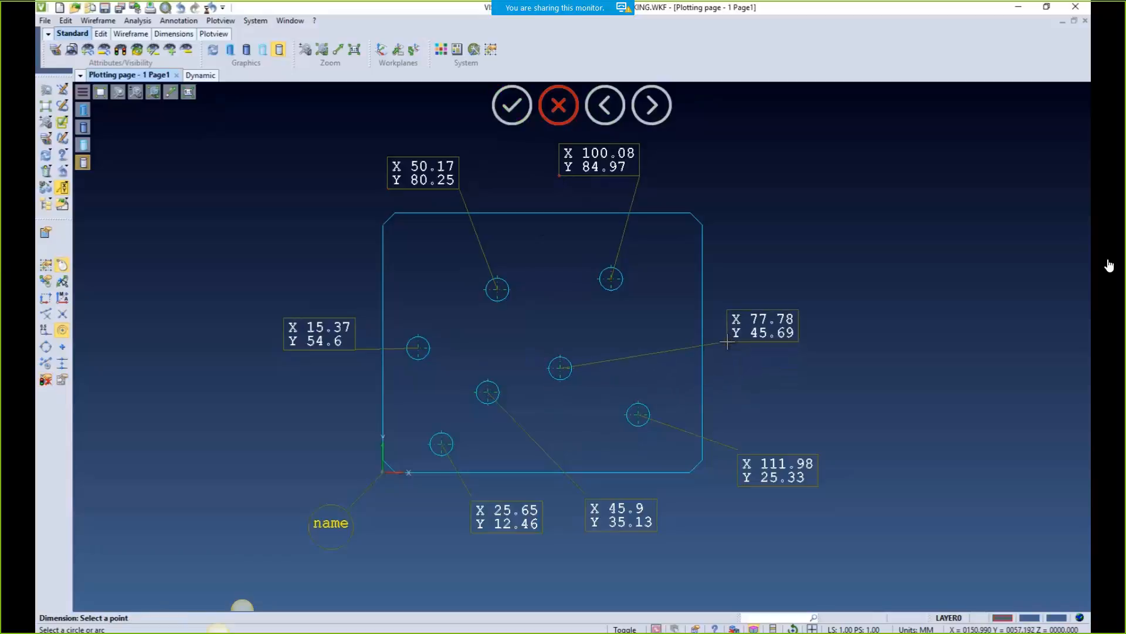
{"action": "left_click", "coordinate": [514, 111]}
{"action": "key", "text": "Escape"}
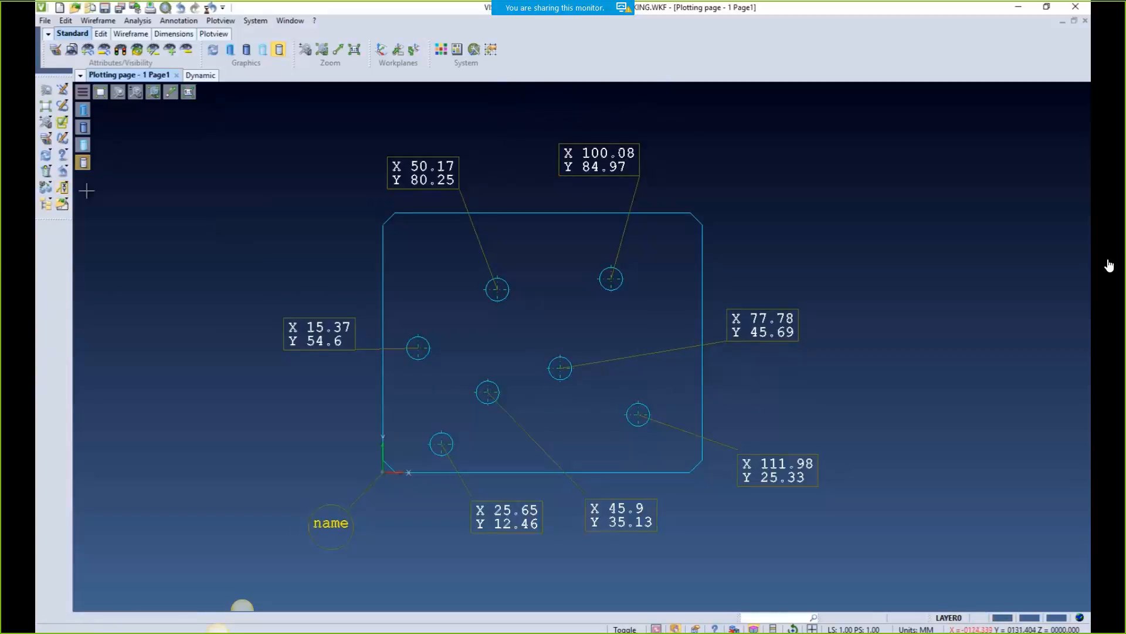
Box-select the three upper holes' coordinate labels for removal
{"action": "double_click", "coordinate": [310, 320]}
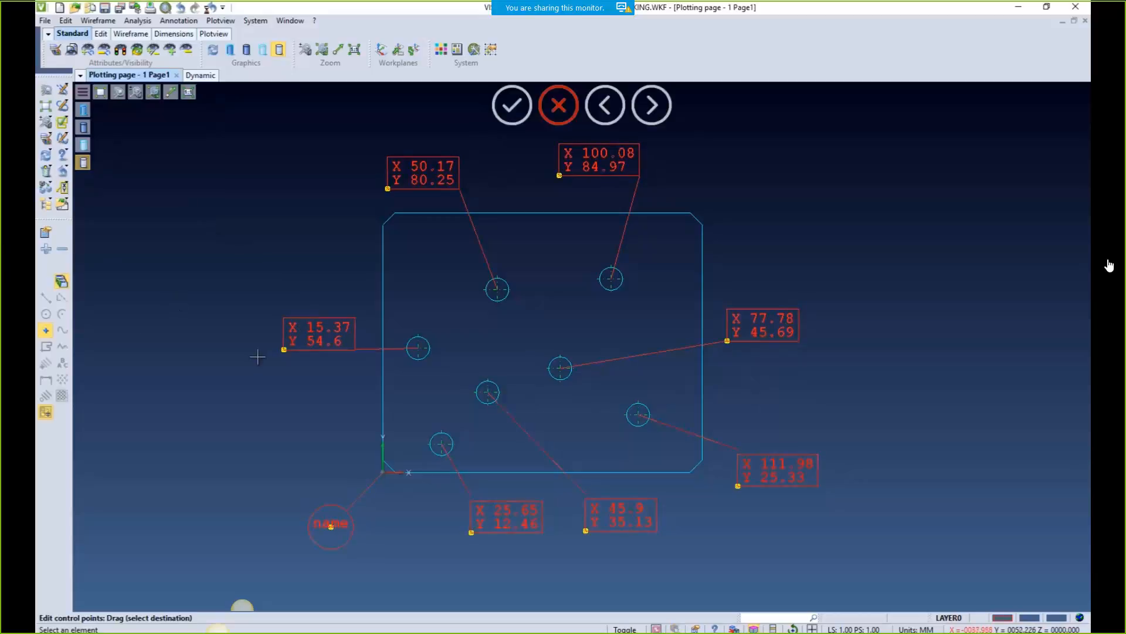
{"action": "left_click", "coordinate": [62, 250]}
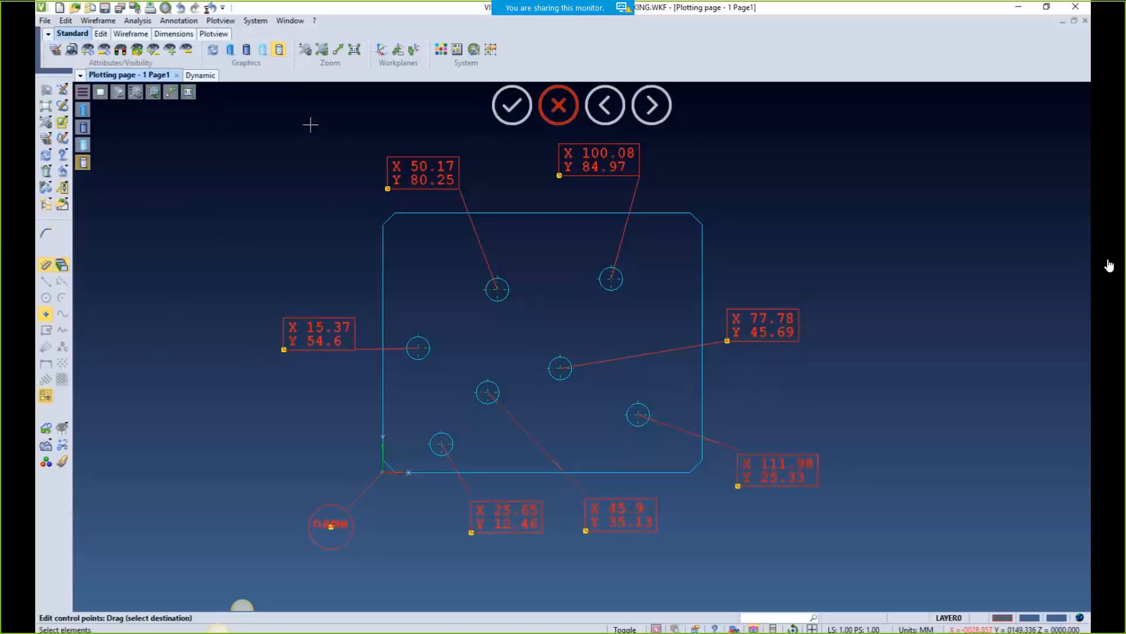
{"action": "left_click_drag", "start_coordinate": [378, 141], "coordinate": [865, 382]}
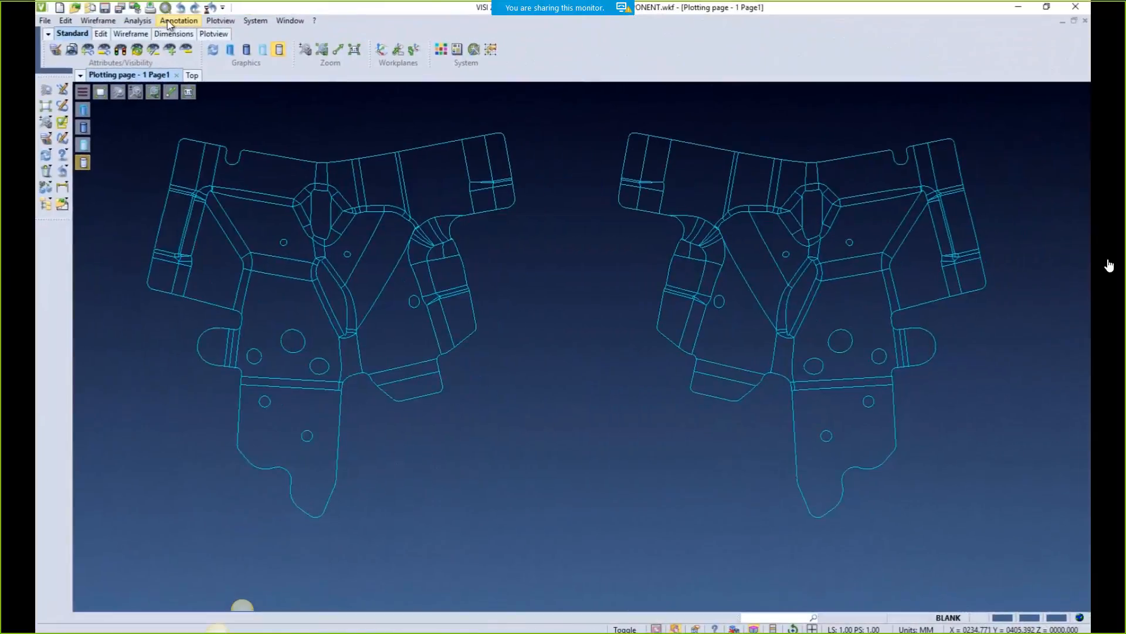
Place the text 1234-5678 on the left part
{"action": "left_click", "coordinate": [172, 22]}
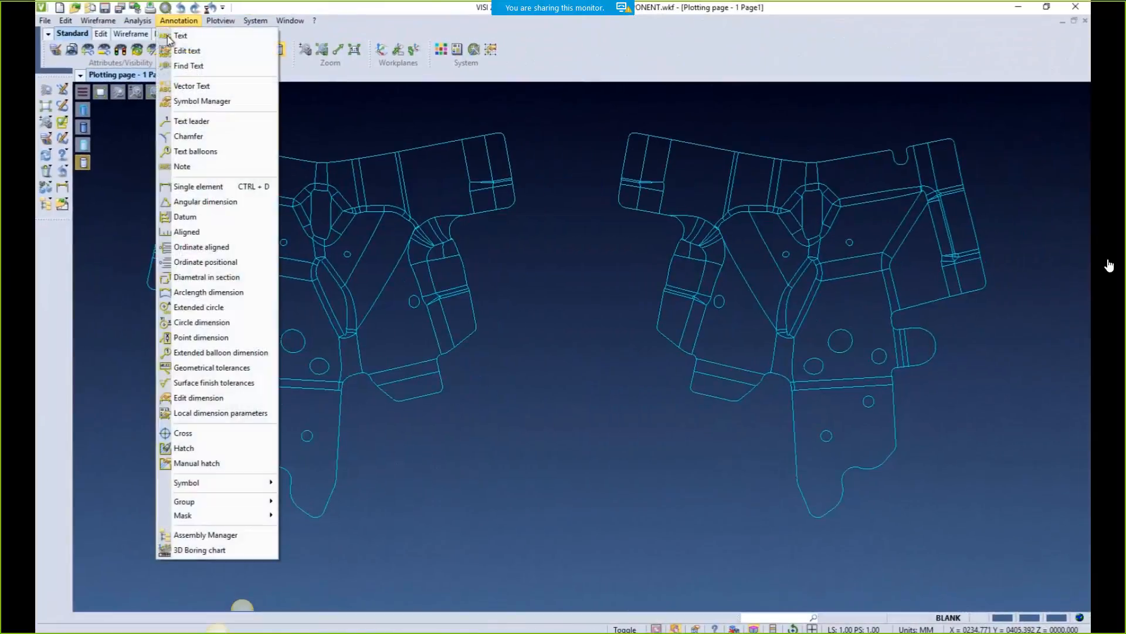
{"action": "left_click", "coordinate": [184, 38]}
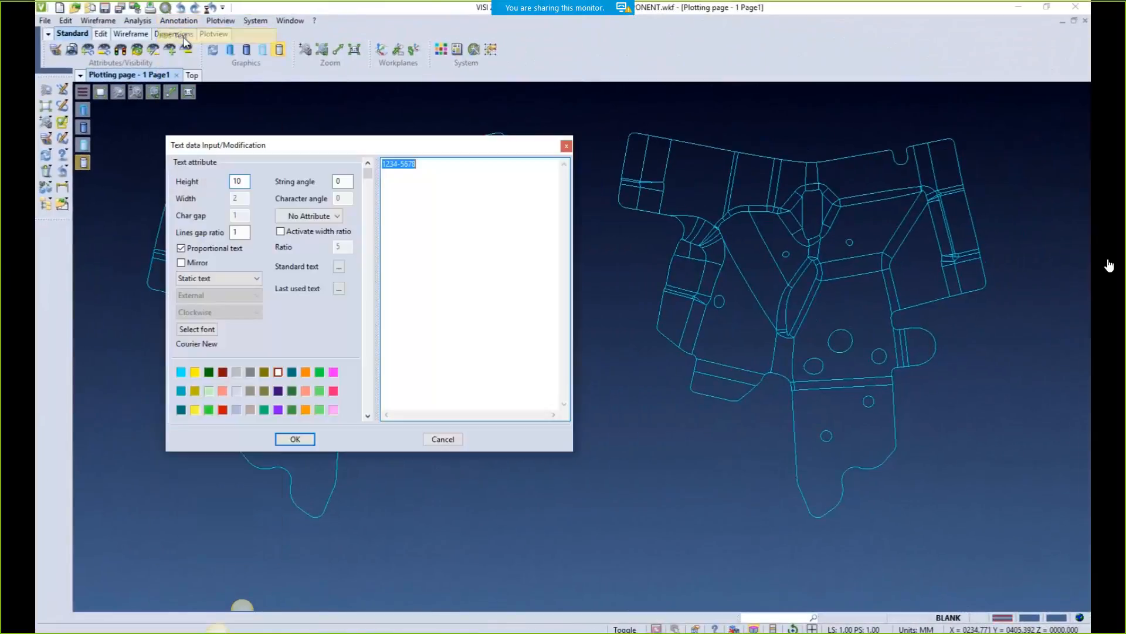
{"action": "left_click", "coordinate": [295, 438]}
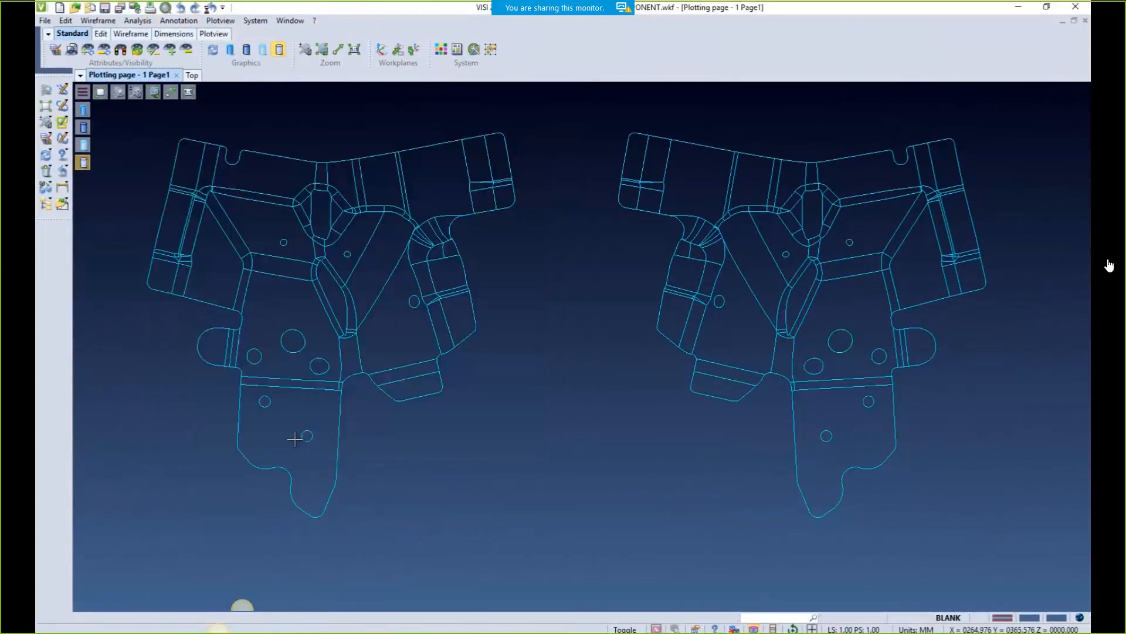
{"action": "left_click", "coordinate": [253, 424]}
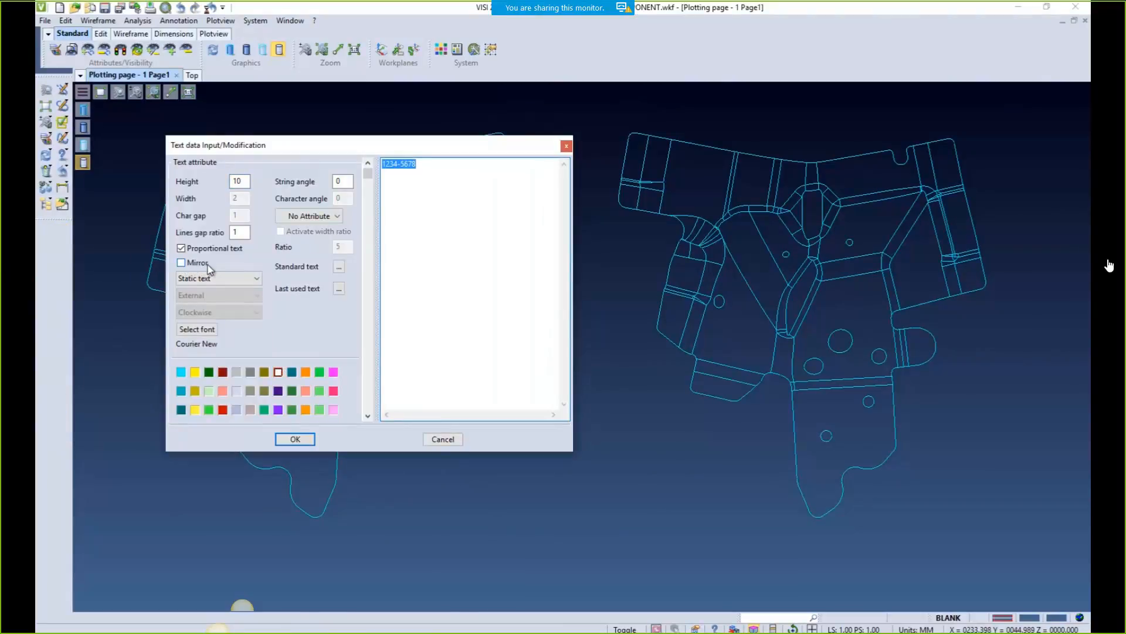
Place a mirrored 1234-5678 on the right part
{"action": "left_click", "coordinate": [182, 263]}
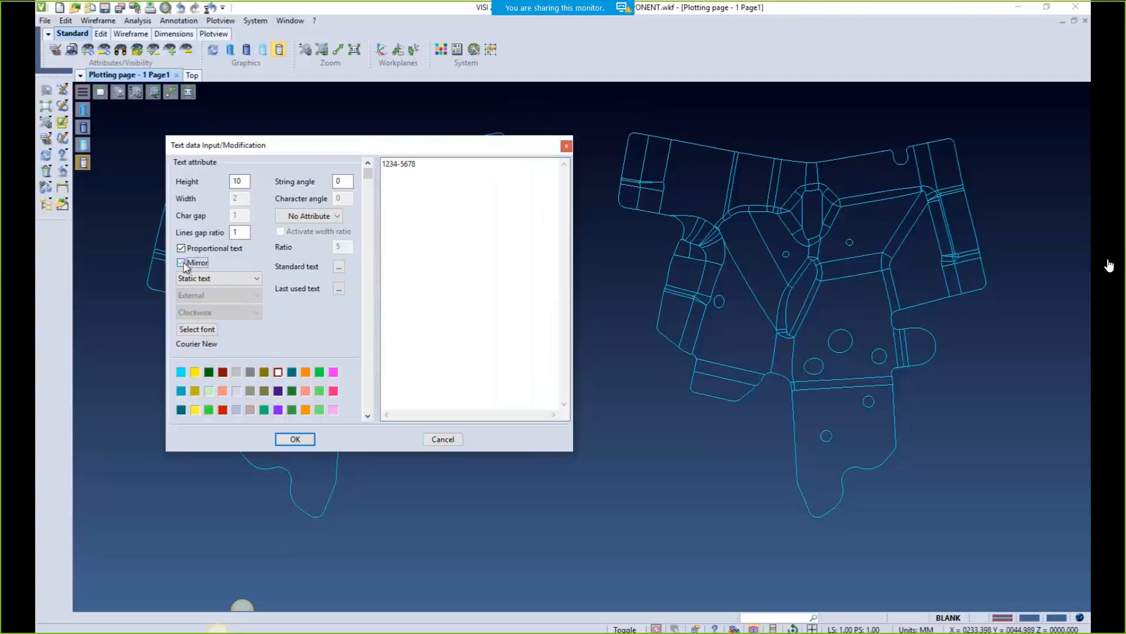
{"action": "left_click", "coordinate": [296, 439]}
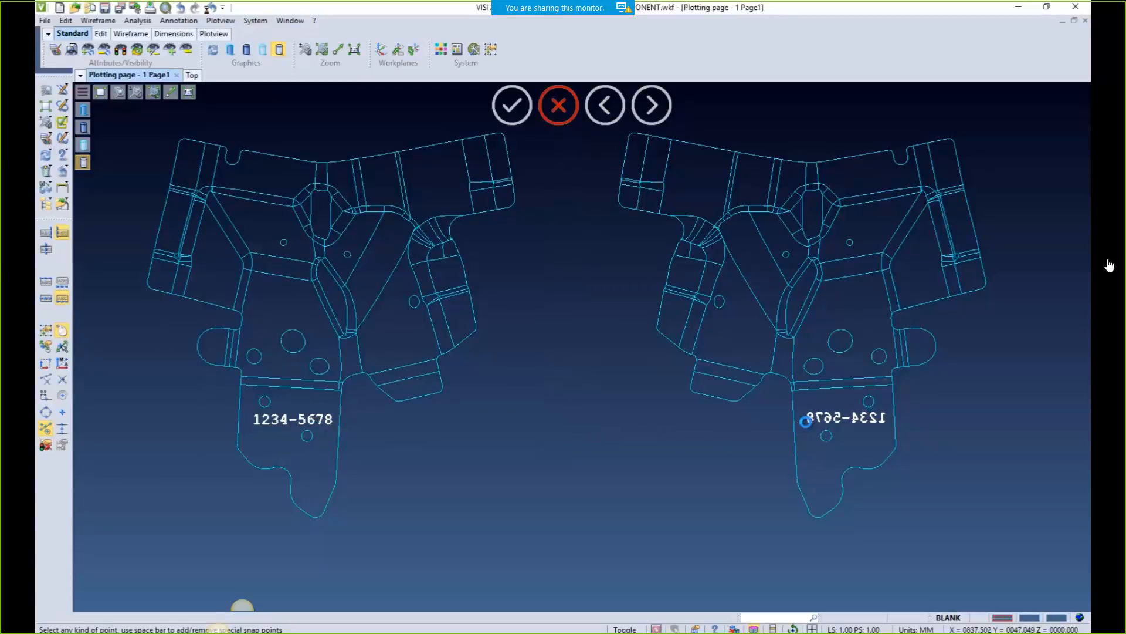
{"action": "left_click", "coordinate": [807, 423]}
{"action": "left_click", "coordinate": [441, 440]}
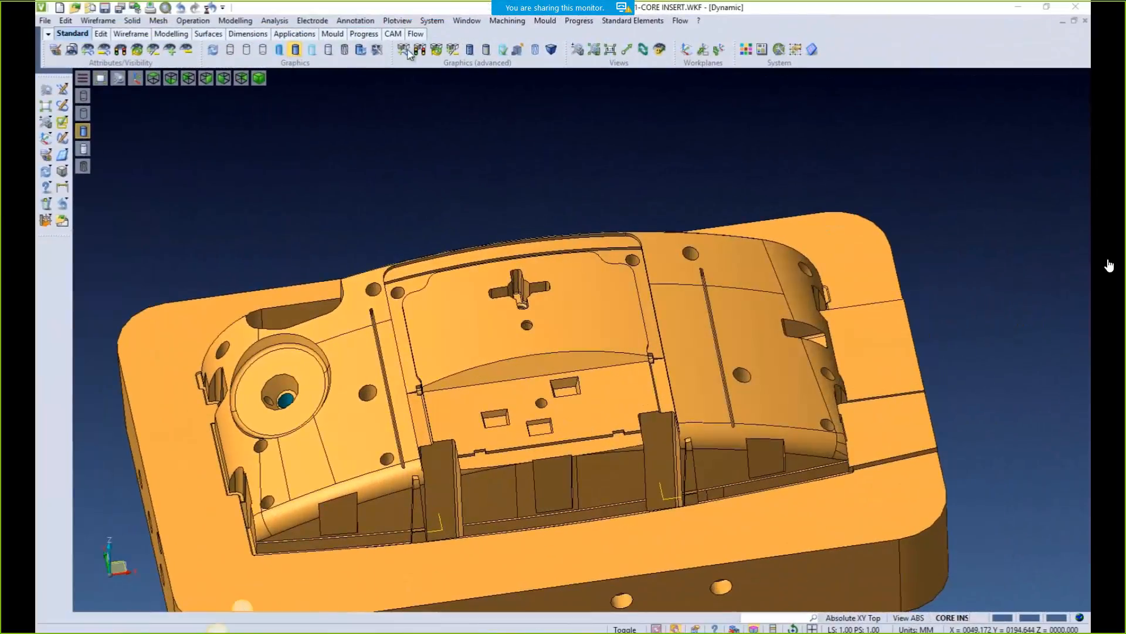
Review the electrode settings' Stock generals page, then cancel without saving changes
{"action": "left_click", "coordinate": [312, 20]}
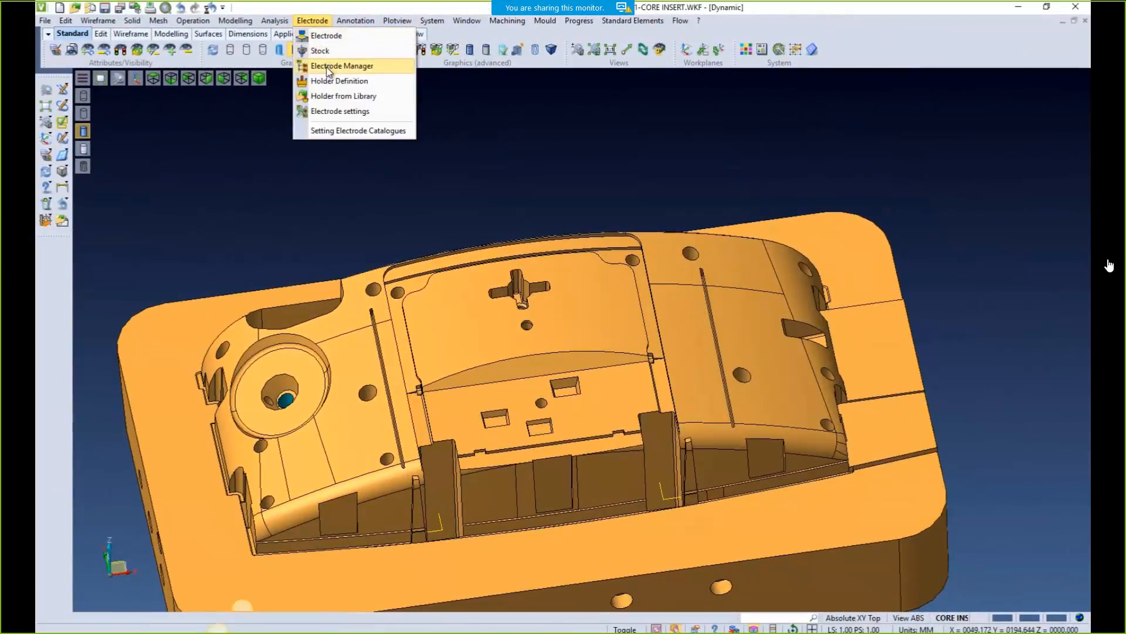
{"action": "left_click", "coordinate": [332, 113]}
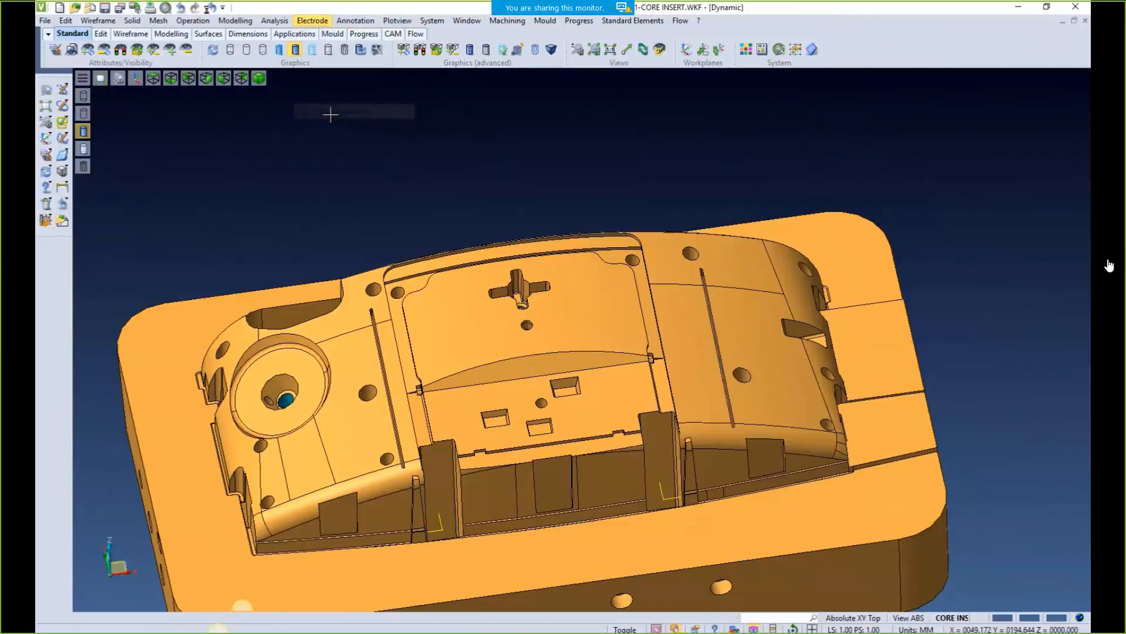
{"action": "left_click", "coordinate": [223, 186]}
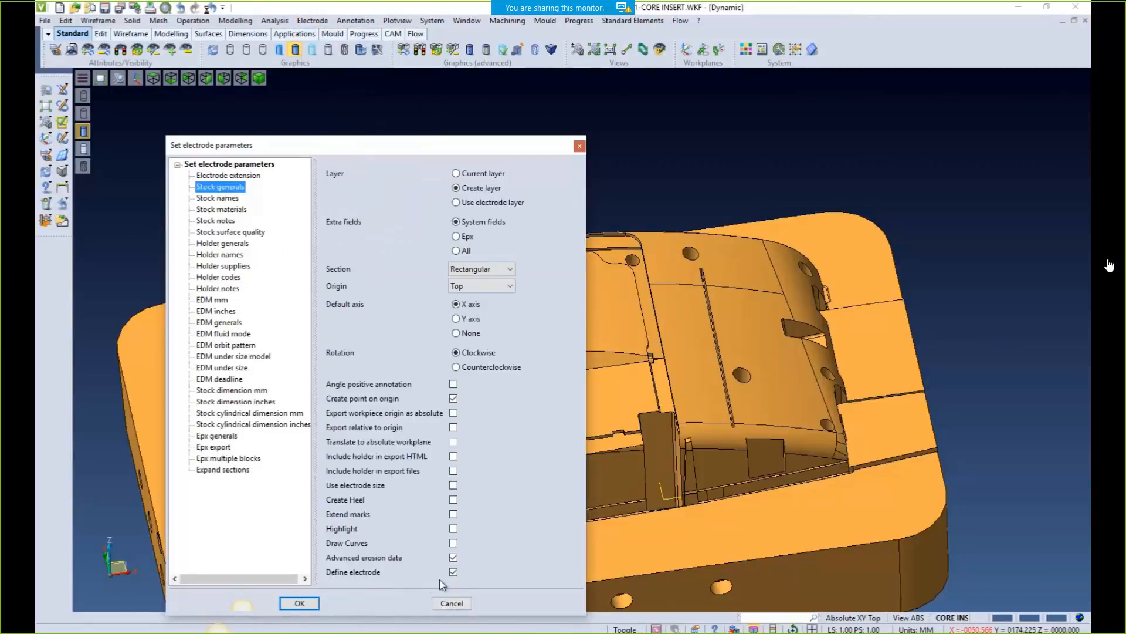
{"action": "left_click", "coordinate": [453, 573]}
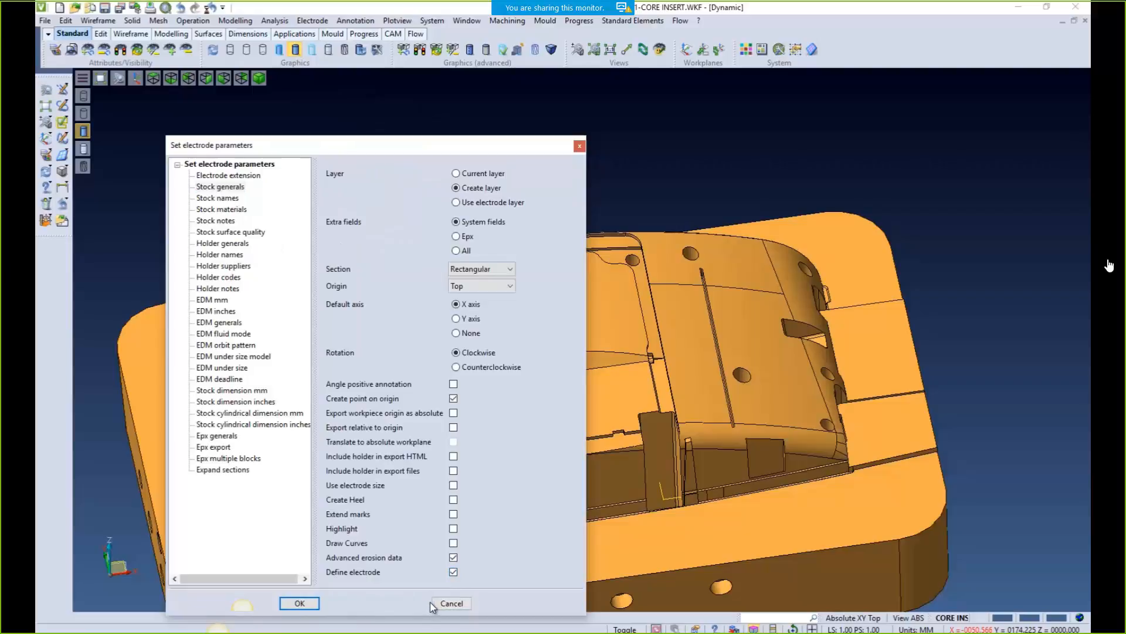
{"action": "left_click", "coordinate": [452, 603]}
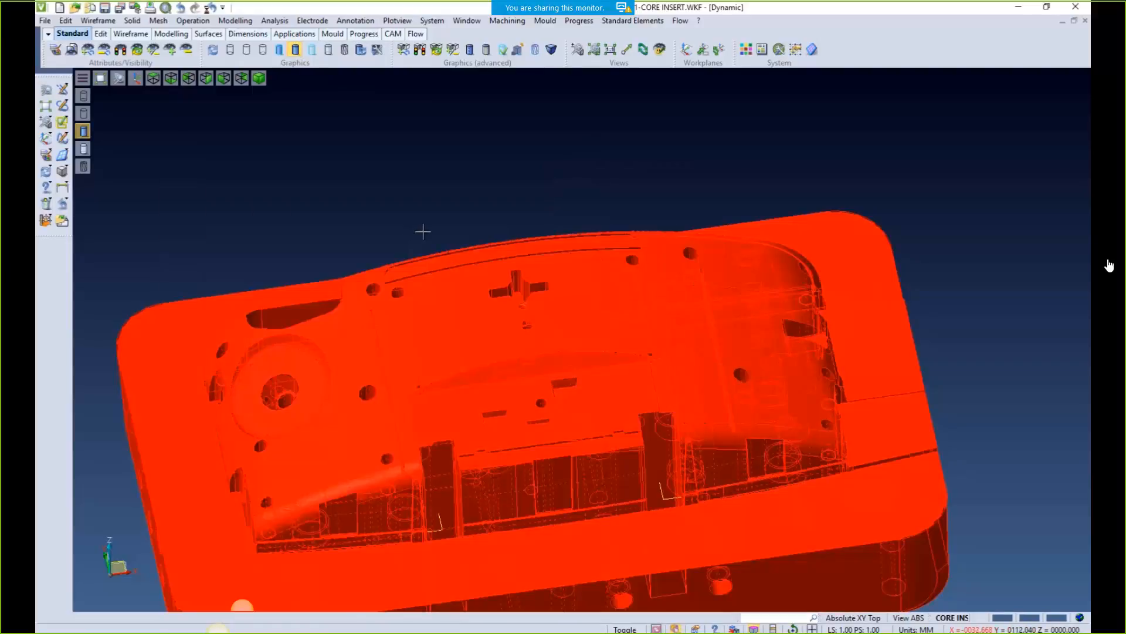
{"action": "middle_click_drag", "start_coordinate": [423, 231], "coordinate": [431, 262]}
Create a cuboid block over the cross pocket, seen from the top view
{"action": "key", "text": "F5"}
{"action": "scroll", "coordinate": [527, 347], "scroll_direction": "up", "scroll_amount": 5}
{"action": "scroll", "coordinate": [527, 349], "scroll_direction": "up", "scroll_amount": 2}
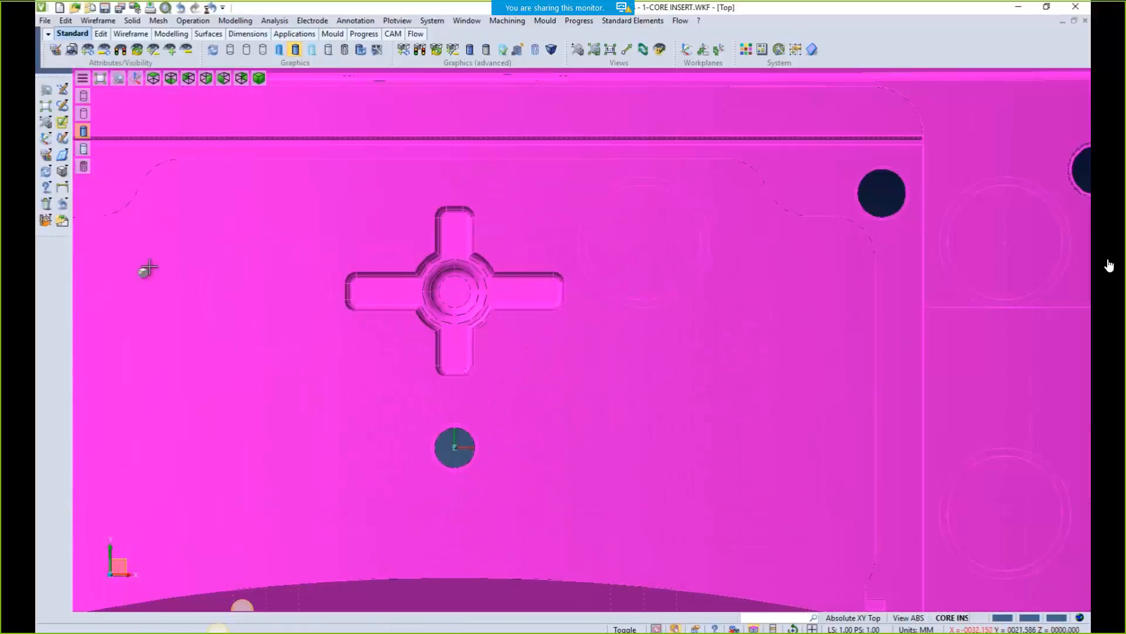
{"action": "left_click", "coordinate": [61, 171]}
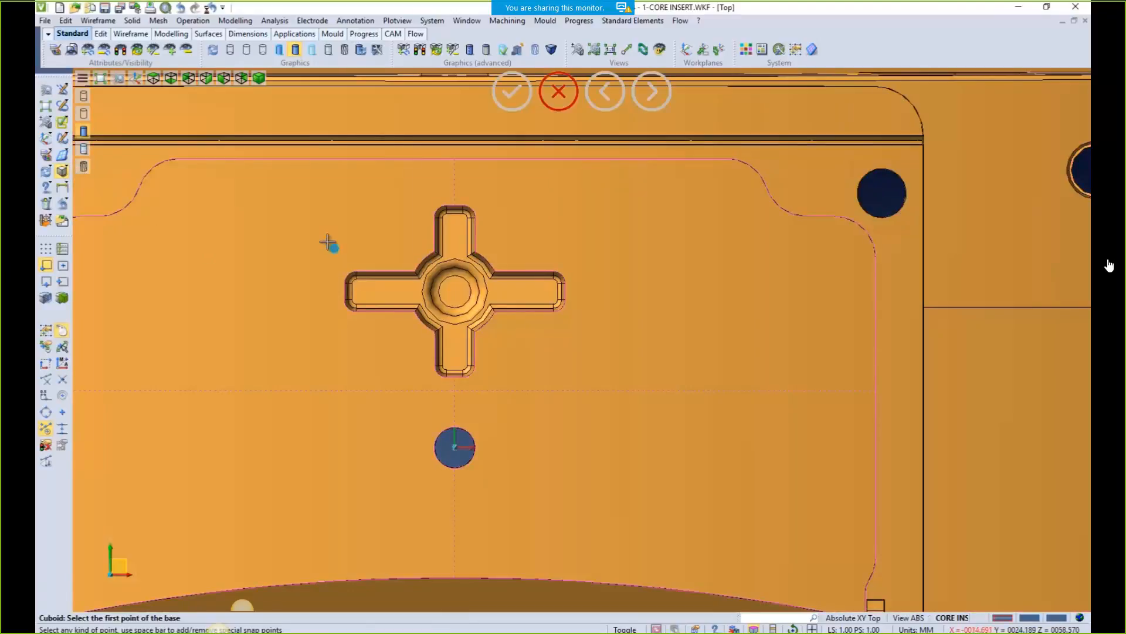
{"action": "left_click", "coordinate": [301, 182]}
{"action": "left_click", "coordinate": [591, 395]}
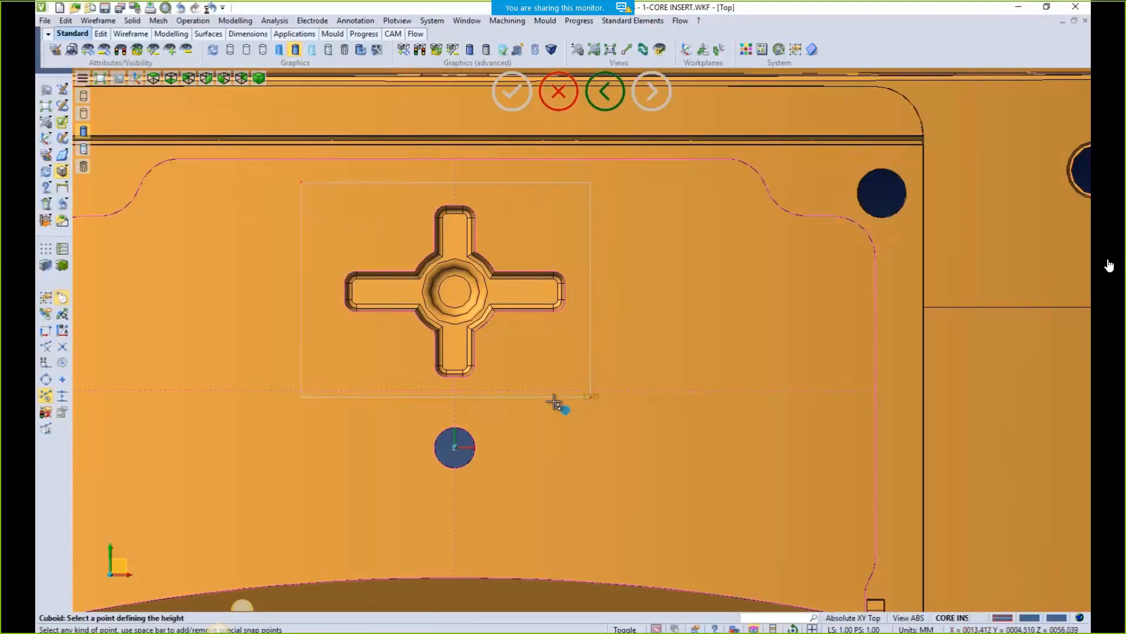
{"action": "middle_click_drag", "start_coordinate": [558, 402], "coordinate": [578, 319]}
{"action": "middle_click_drag", "start_coordinate": [619, 394], "coordinate": [652, 320]}
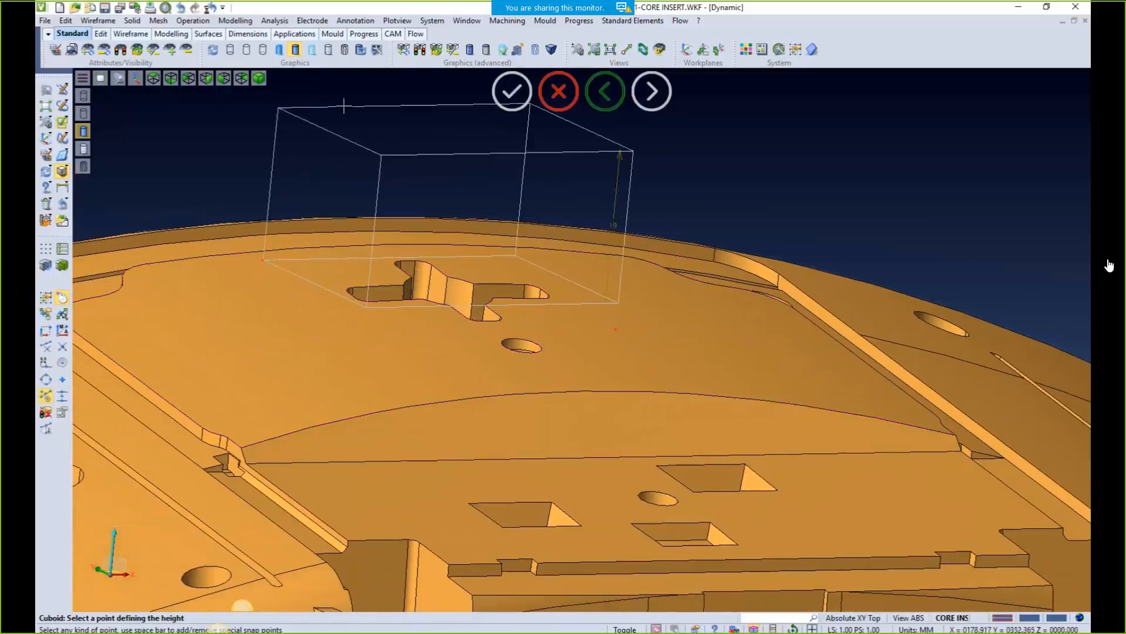
{"action": "left_click", "coordinate": [230, 50]}
{"action": "middle_click_drag", "start_coordinate": [405, 306], "coordinate": [434, 299]}
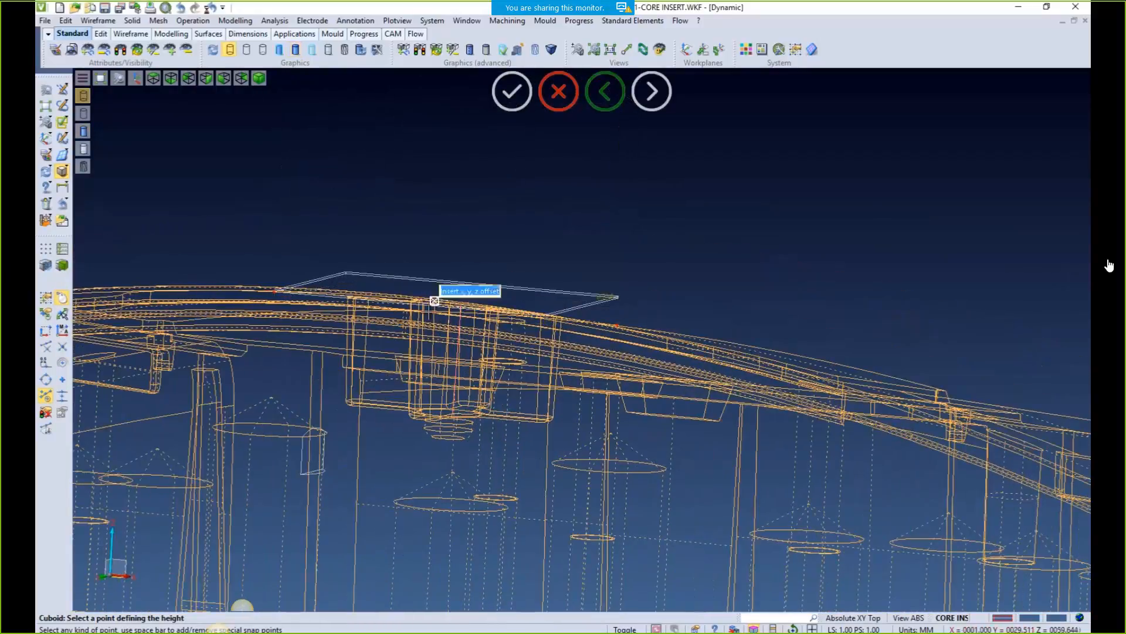
{"action": "left_click", "coordinate": [411, 455]}
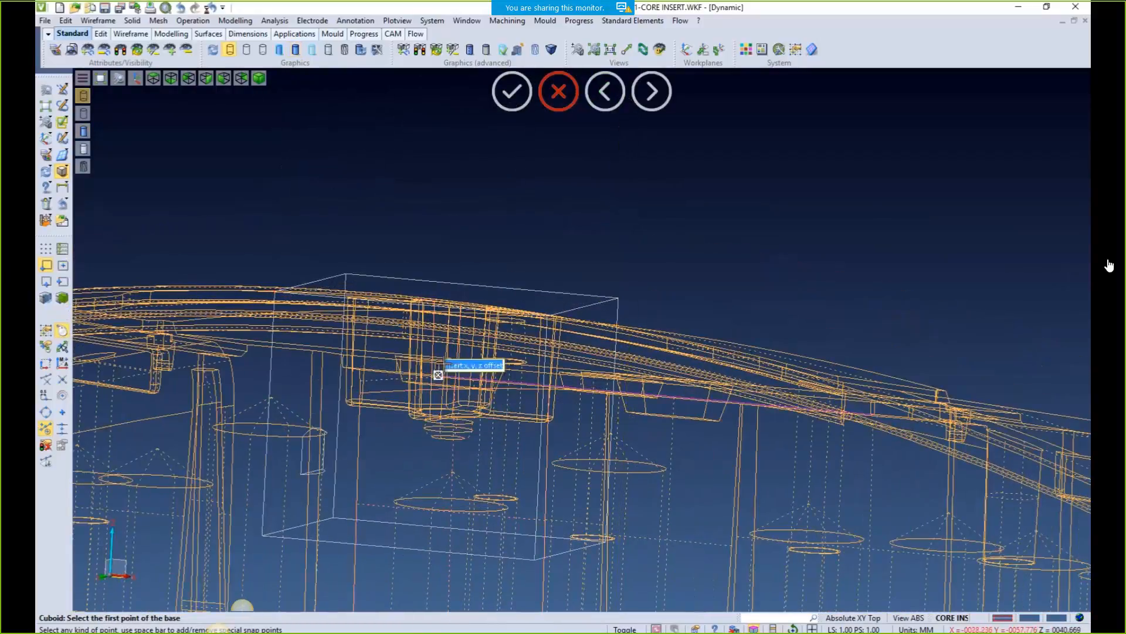
{"action": "middle_click_drag", "start_coordinate": [438, 241], "coordinate": [445, 390]}
{"action": "scroll", "coordinate": [438, 342], "scroll_direction": "down", "scroll_amount": 3}
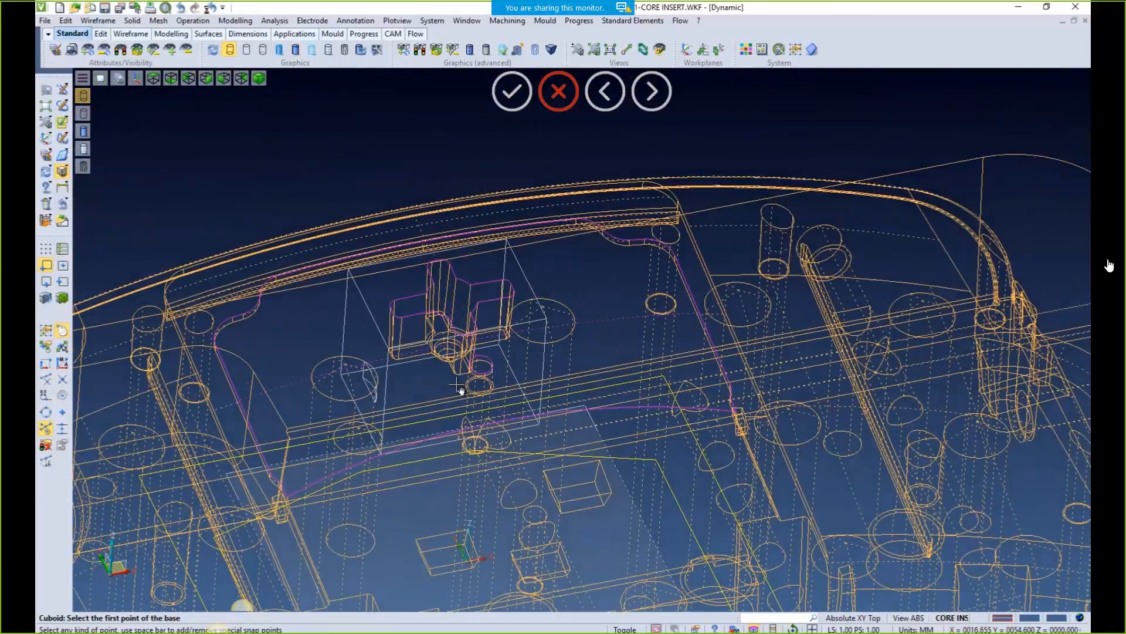
{"action": "key", "text": "Escape"}
{"action": "left_click", "coordinate": [295, 57]}
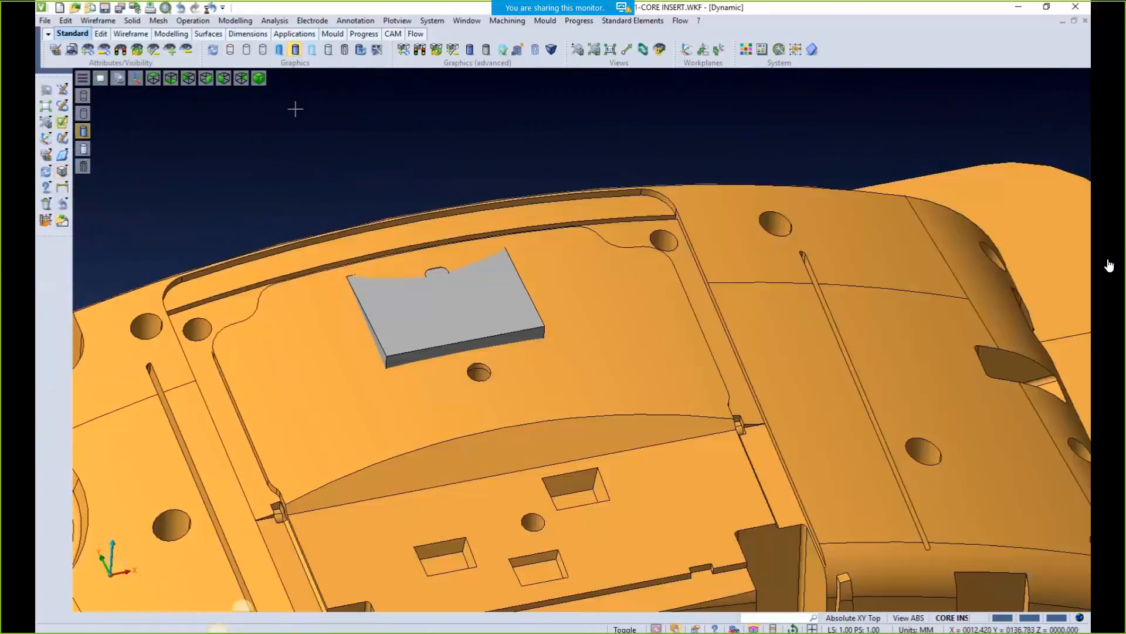
Raise the block's top face by 20
{"action": "left_click", "coordinate": [236, 20]}
{"action": "left_click", "coordinate": [251, 166]}
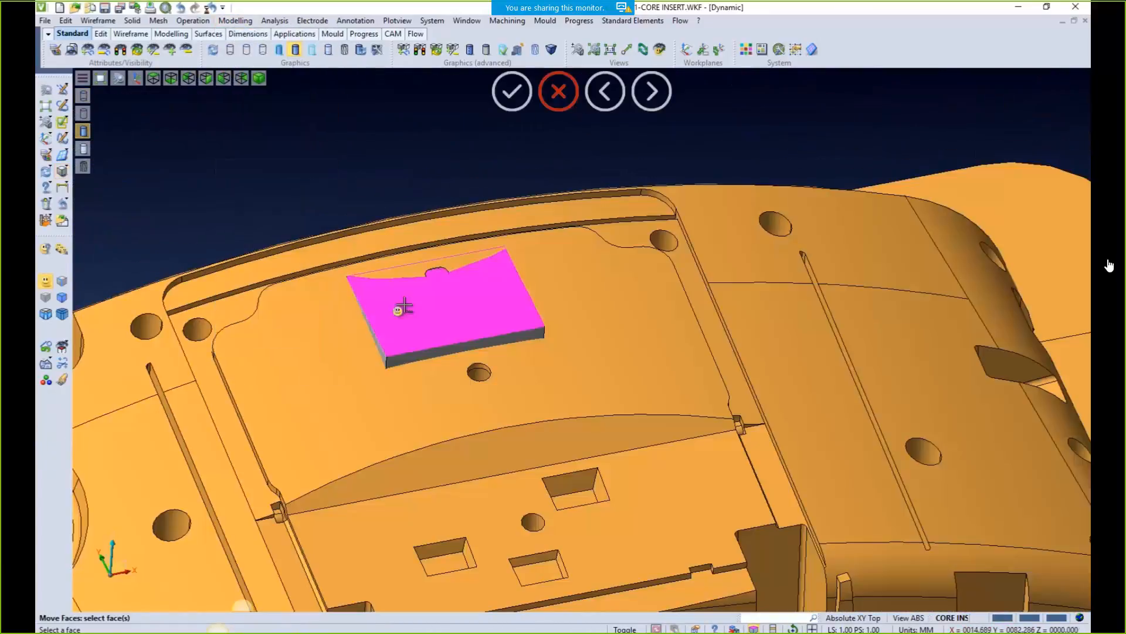
{"action": "left_click", "coordinate": [405, 303]}
{"action": "right_click", "coordinate": [398, 153]}
{"action": "middle_click_drag", "start_coordinate": [375, 274], "coordinate": [429, 299]}
Run the Cavity operation, hide the orange core, and view from the front
{"action": "left_click", "coordinate": [193, 20]}
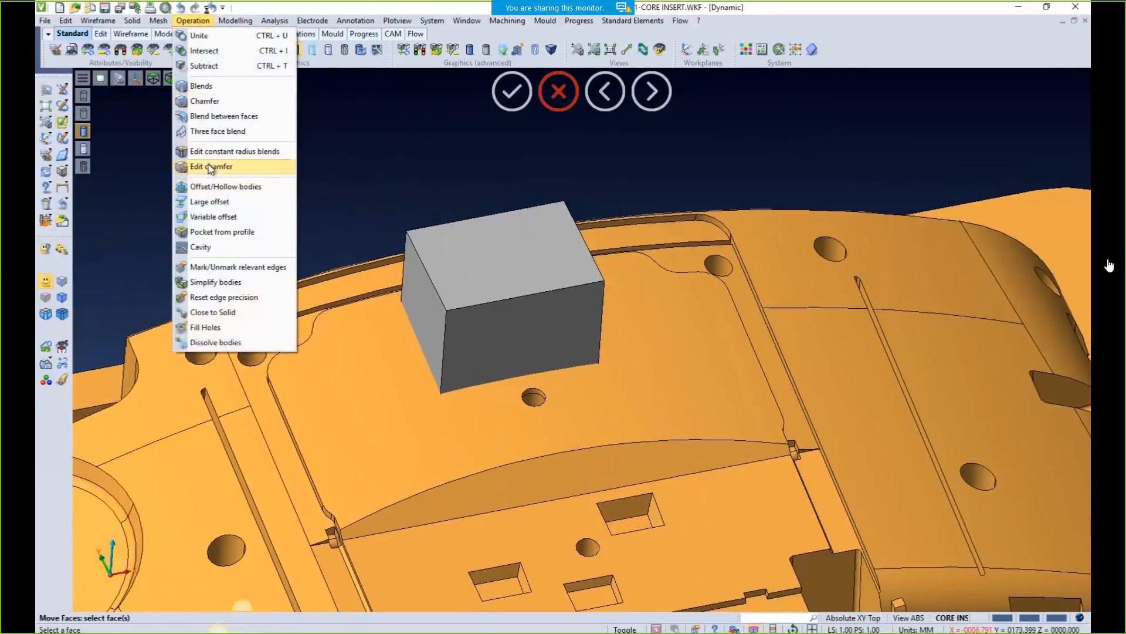
{"action": "left_click", "coordinate": [200, 247]}
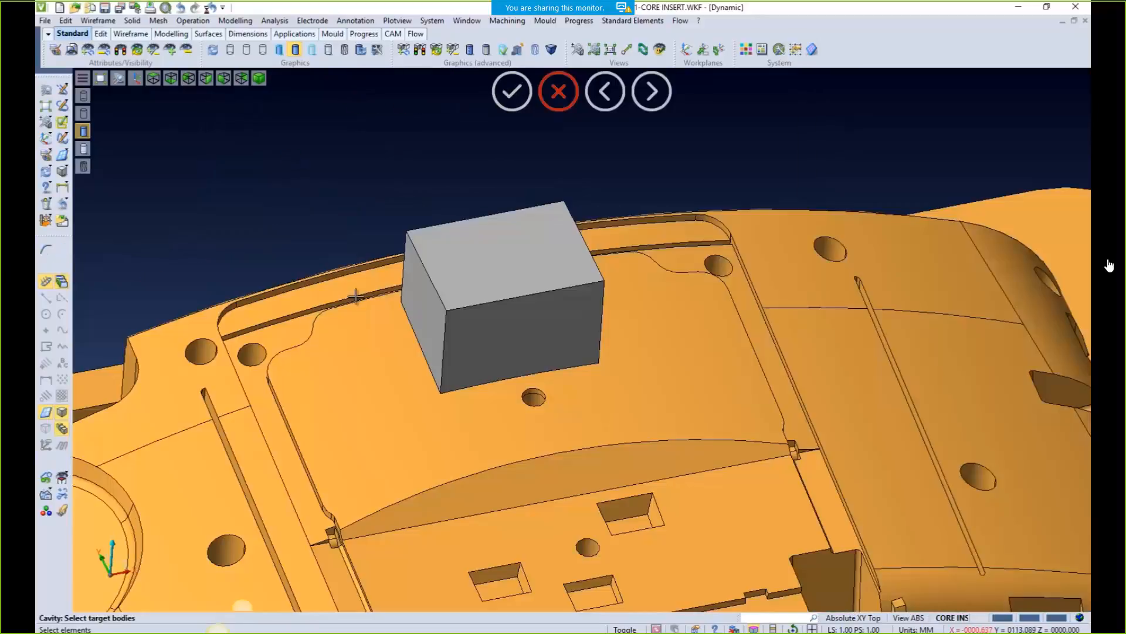
{"action": "middle_click_drag", "start_coordinate": [541, 460], "coordinate": [493, 415]}
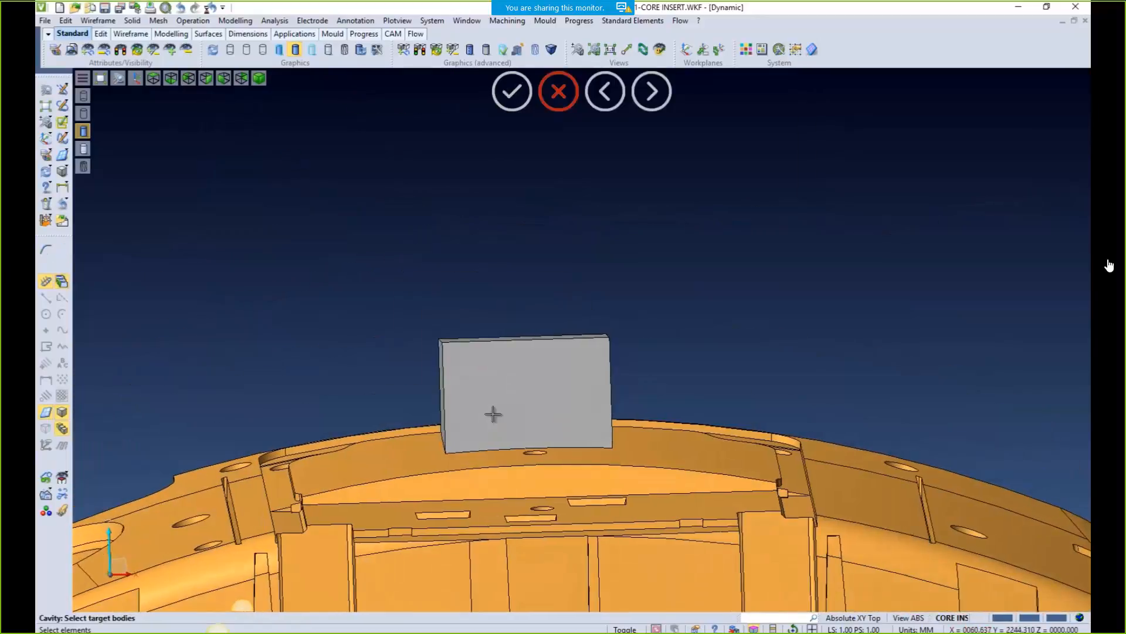
{"action": "left_click", "coordinate": [89, 50]}
{"action": "middle_click_drag", "start_coordinate": [368, 364], "coordinate": [367, 347]}
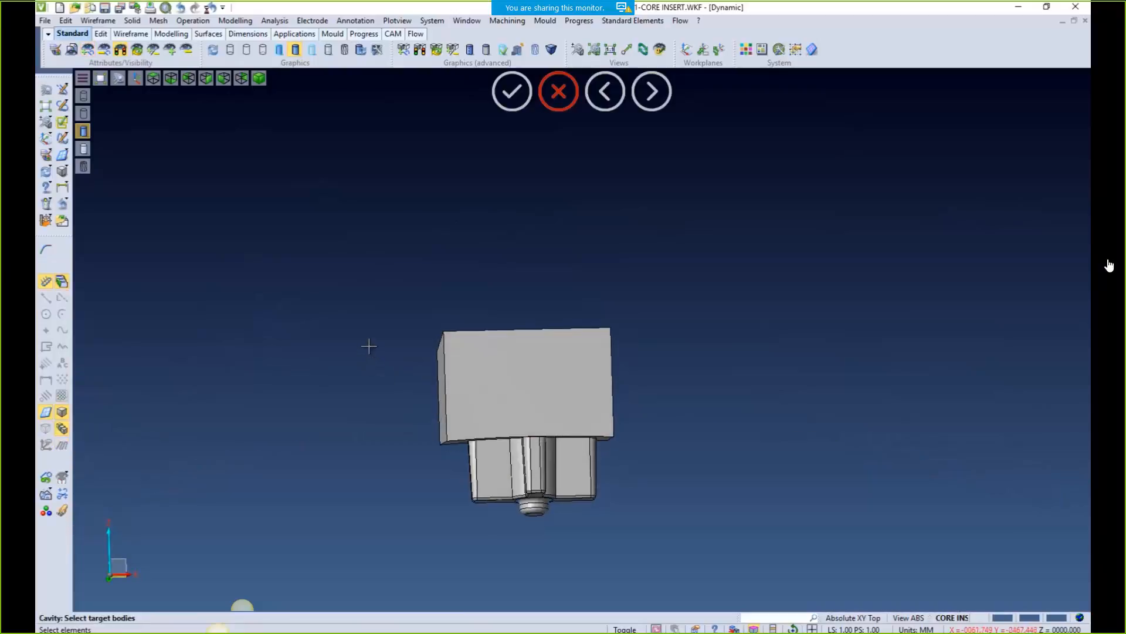
{"action": "key", "text": "F6"}
{"action": "middle_click_drag", "start_coordinate": [673, 507], "coordinate": [616, 464], "text": "ctrl"}
{"action": "scroll", "coordinate": [438, 395], "scroll_direction": "up", "scroll_amount": 2}
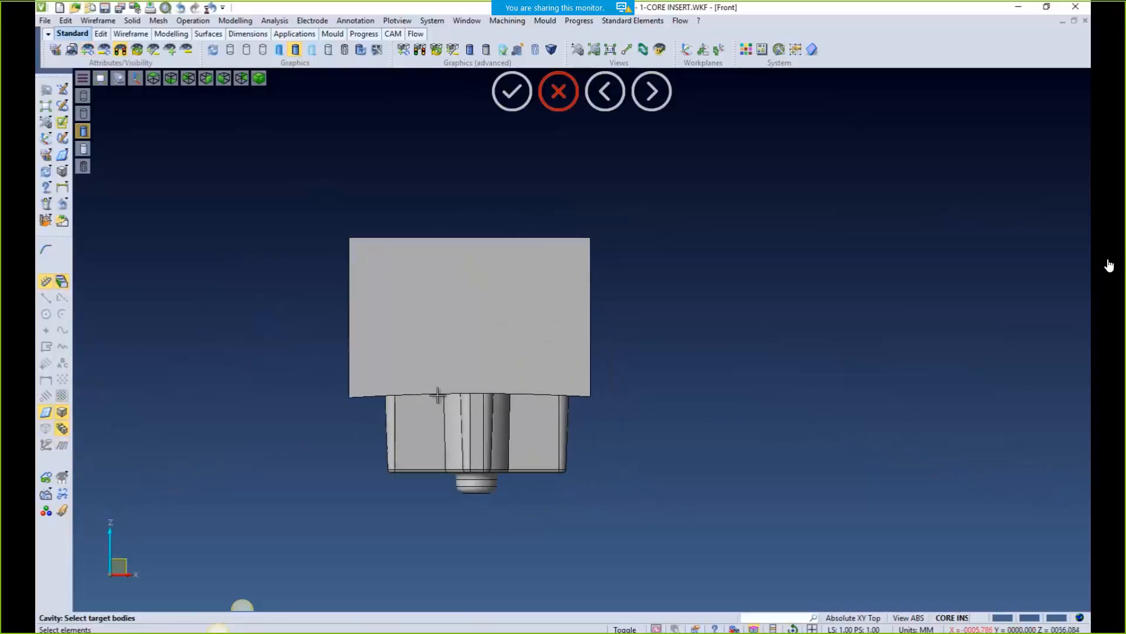
Cut the grey block with two planes to separate a thin top slab
{"action": "left_click", "coordinate": [235, 21]}
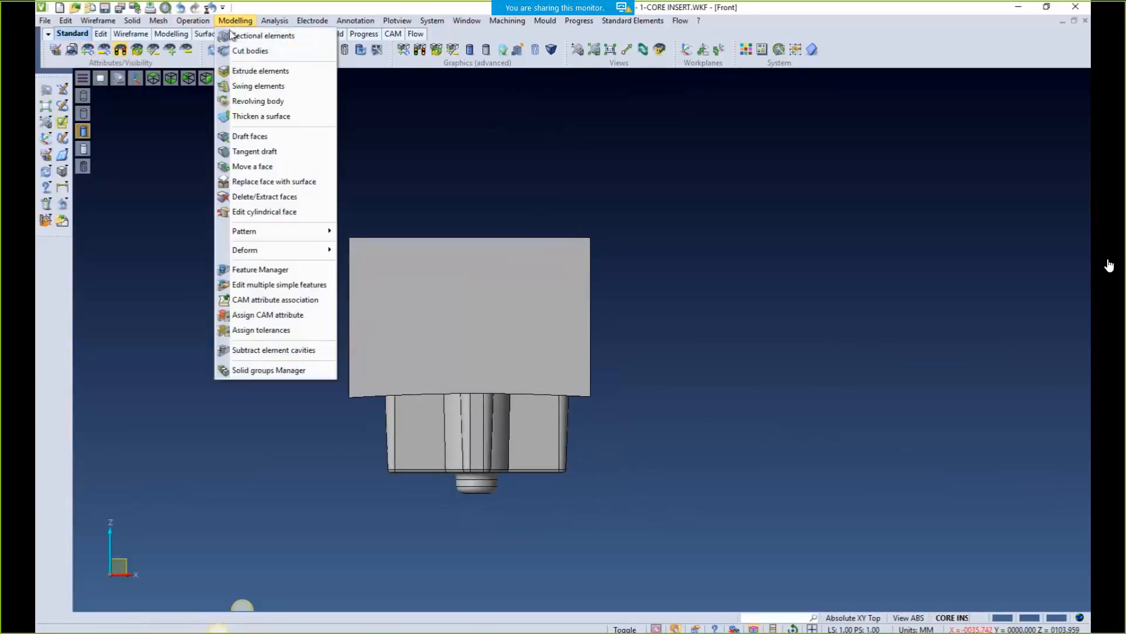
{"action": "left_click", "coordinate": [250, 51]}
{"action": "left_click", "coordinate": [440, 329]}
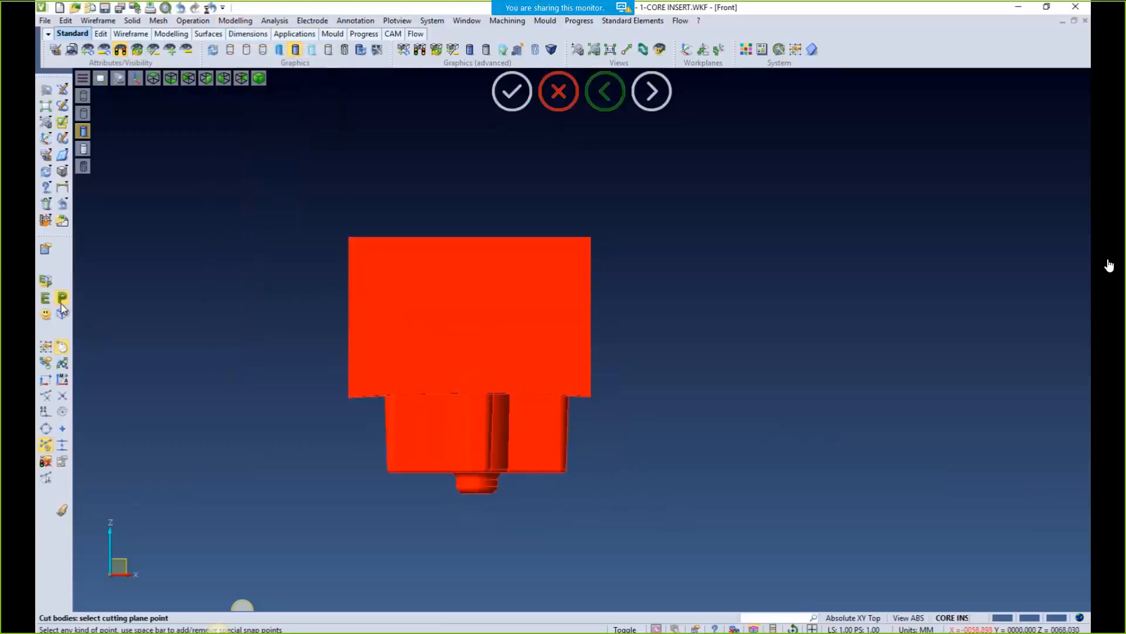
{"action": "left_click", "coordinate": [376, 270]}
{"action": "right_click", "coordinate": [231, 289]}
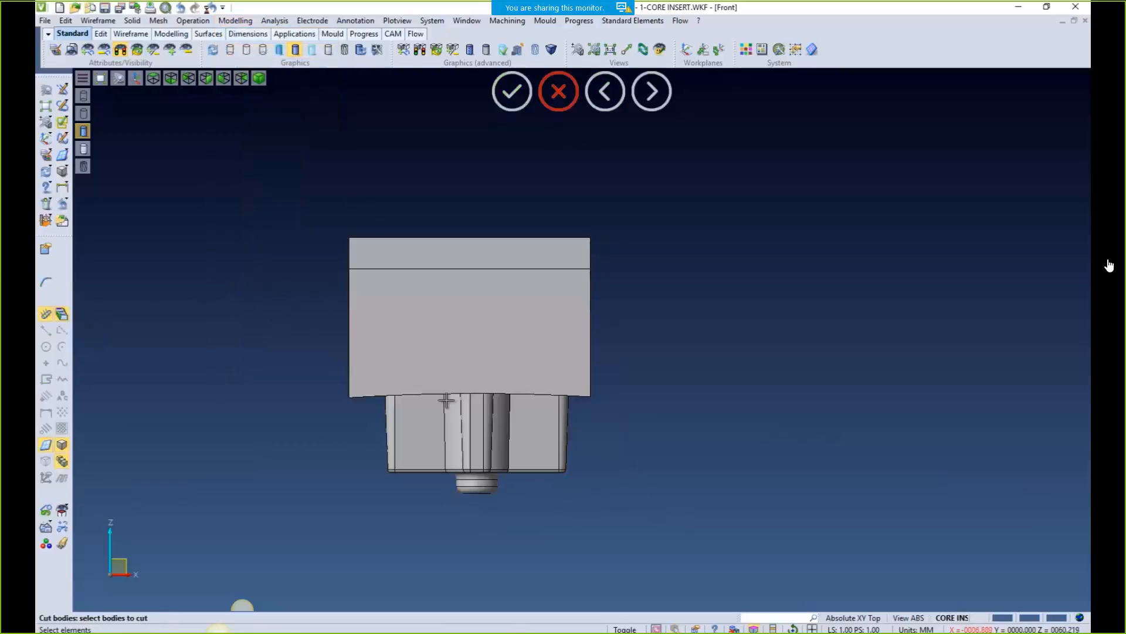
{"action": "left_click", "coordinate": [447, 401]}
{"action": "right_click", "coordinate": [437, 405]}
{"action": "left_click", "coordinate": [399, 417]}
{"action": "right_click", "coordinate": [267, 389]}
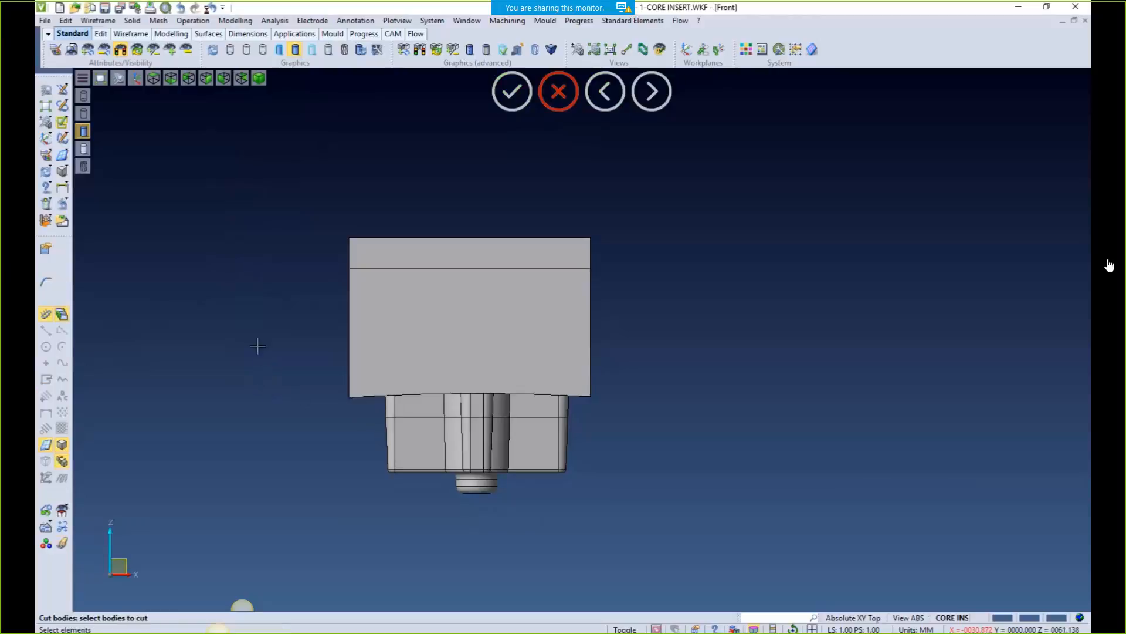
{"action": "right_click", "coordinate": [144, 208]}
Erase the middle section of the cut block
{"action": "left_click", "coordinate": [47, 205]}
{"action": "left_click", "coordinate": [422, 340]}
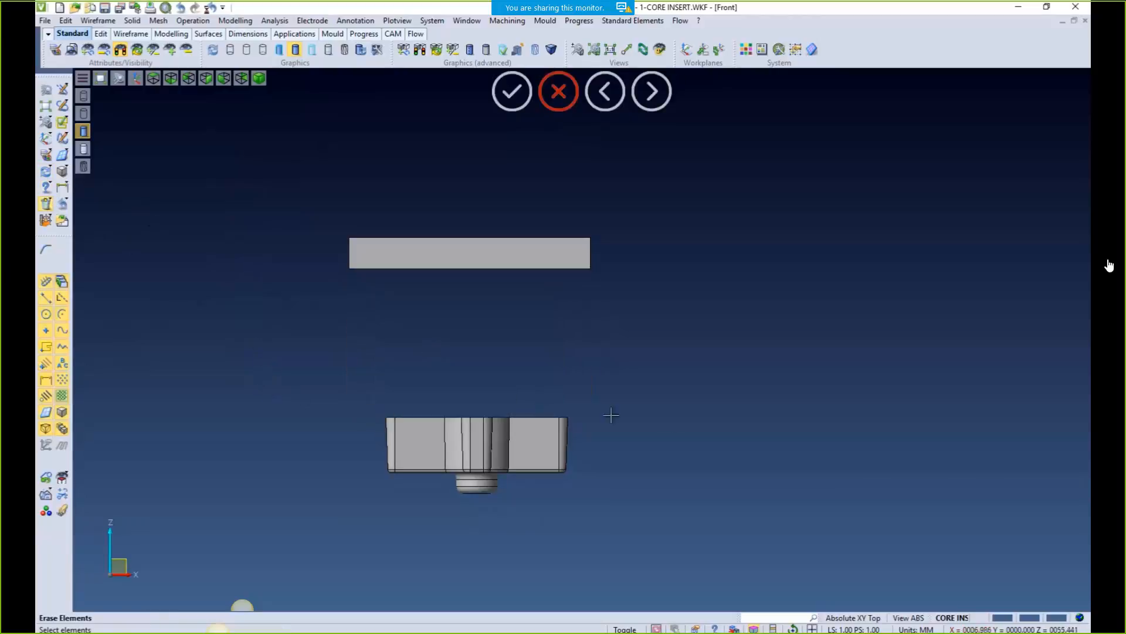
{"action": "right_click", "coordinate": [677, 427]}
Replace the insert's top face with the slab's underside to extend it upward
{"action": "left_click", "coordinate": [236, 20]}
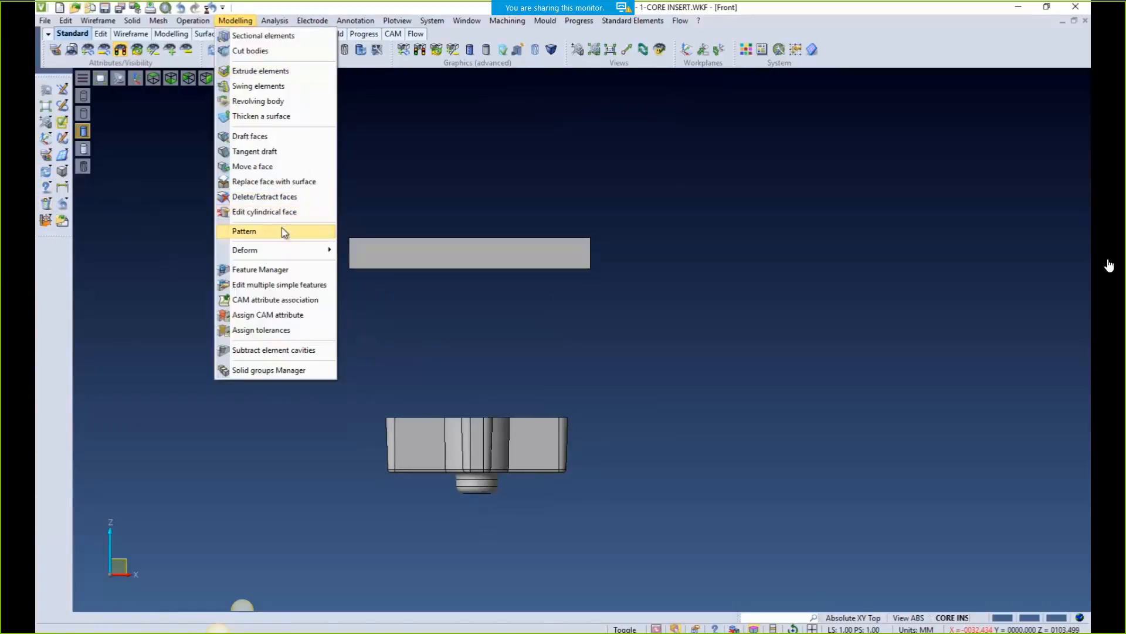
{"action": "left_click", "coordinate": [270, 182]}
{"action": "middle_click_drag", "start_coordinate": [385, 294], "coordinate": [430, 319]}
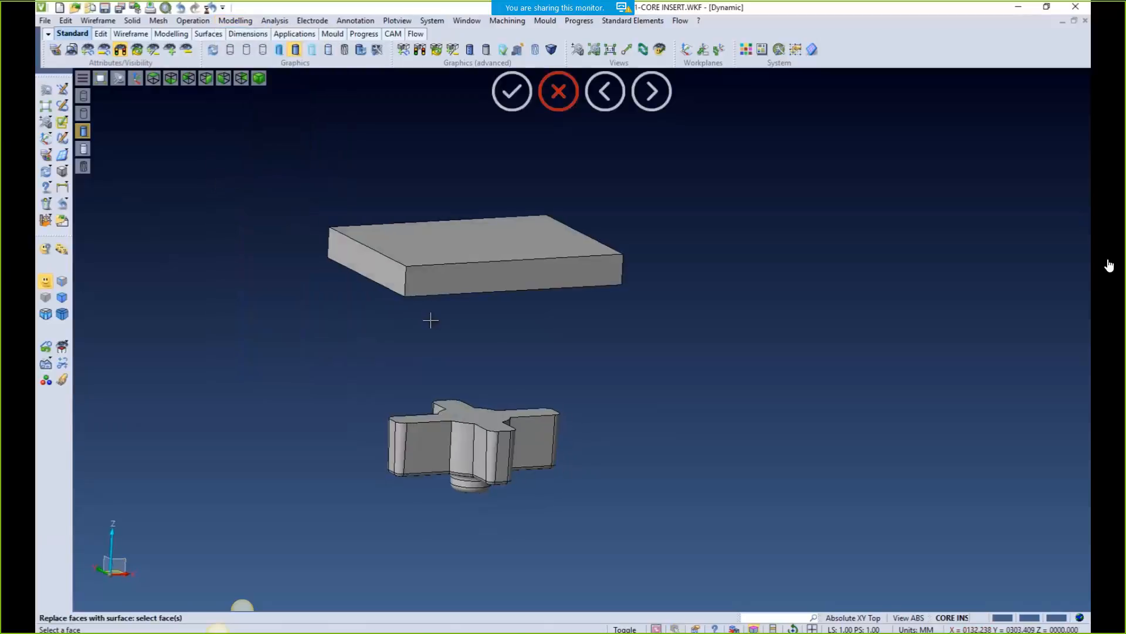
{"action": "middle_click_drag", "start_coordinate": [520, 376], "coordinate": [618, 397]}
{"action": "left_click", "coordinate": [538, 307]}
{"action": "right_click", "coordinate": [618, 397]}
Unite the top slab with the electrode body and show the orange core again
{"action": "left_click", "coordinate": [193, 21]}
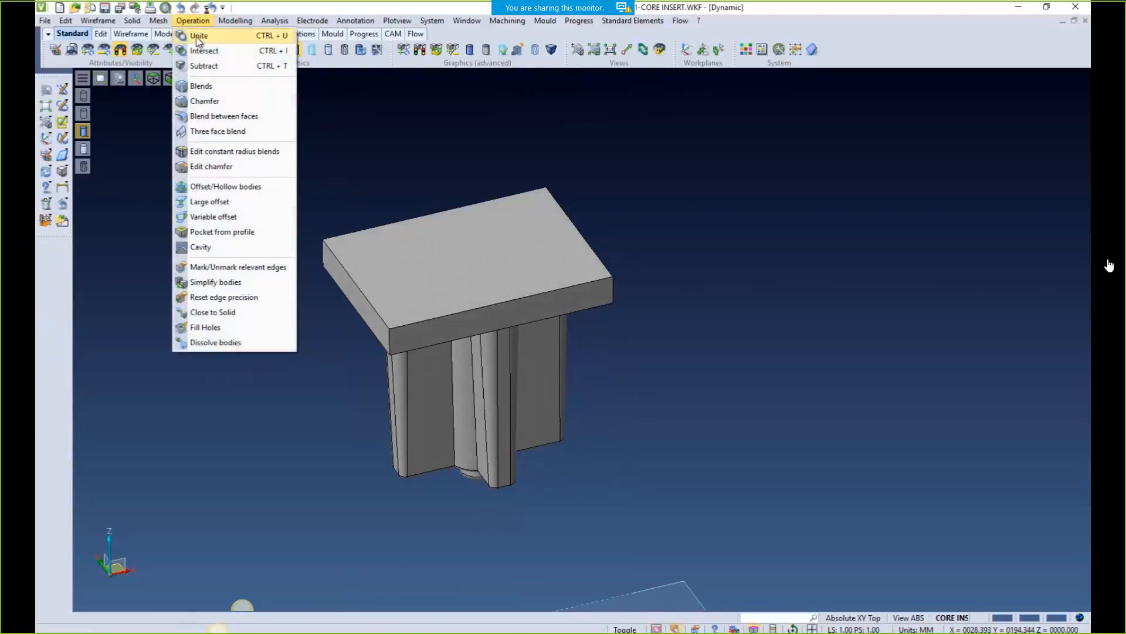
{"action": "left_click", "coordinate": [193, 34]}
{"action": "left_click", "coordinate": [405, 305]}
{"action": "right_click", "coordinate": [589, 367]}
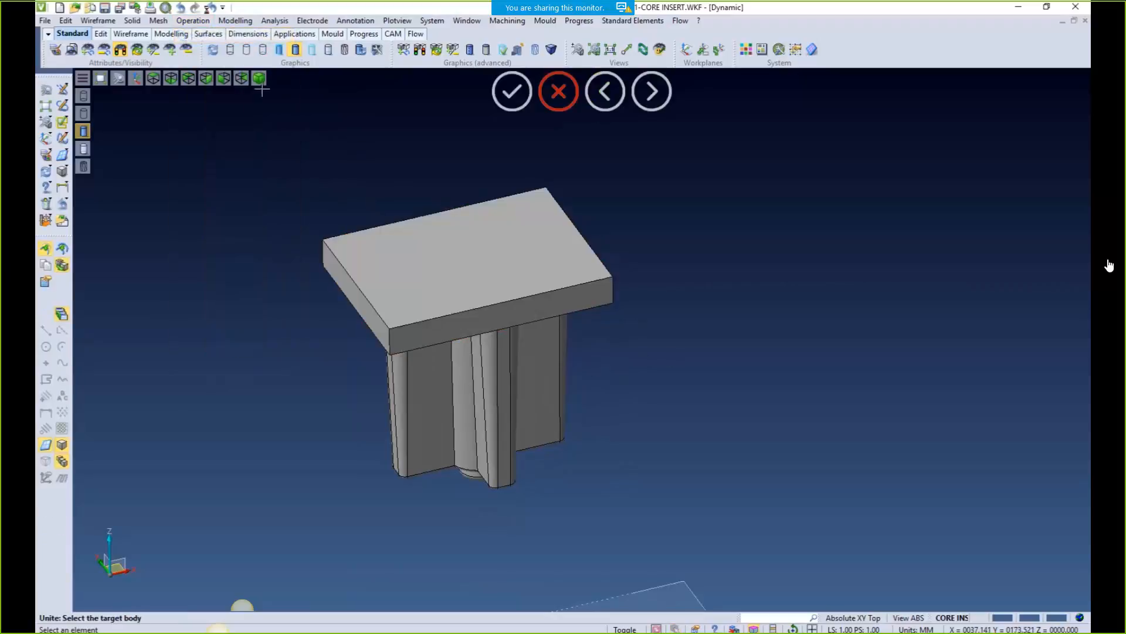
{"action": "key", "text": "Escape"}
{"action": "left_click", "coordinate": [121, 51]}
{"action": "scroll", "coordinate": [633, 336], "scroll_direction": "down", "scroll_amount": 4}
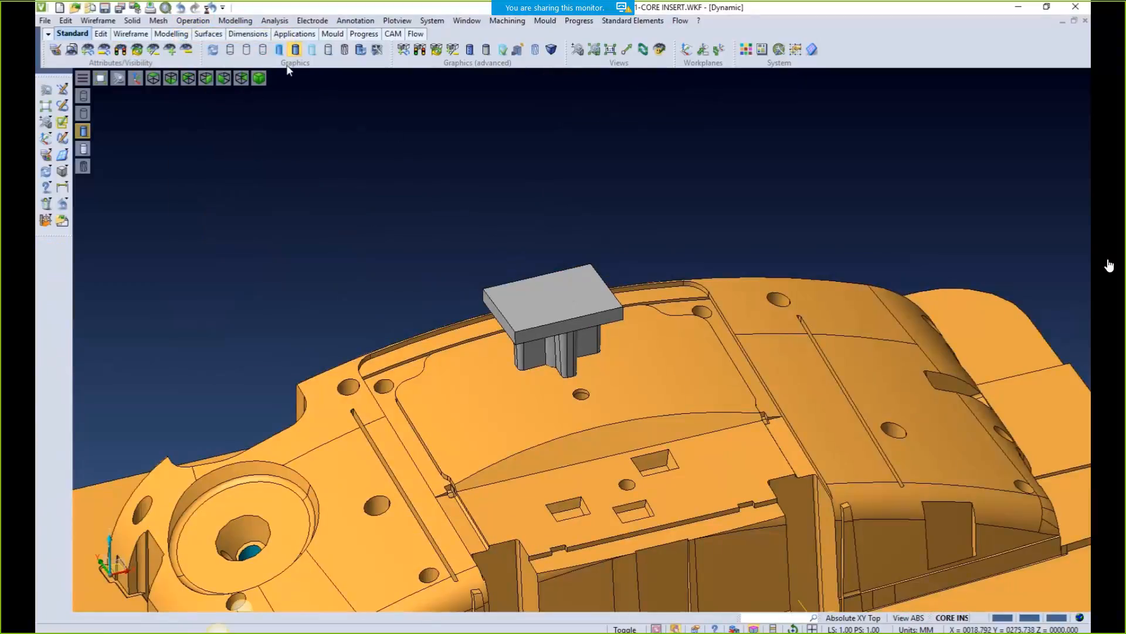
Define the merged body as stock Electrode 1 against the core, accepting the new workplane
{"action": "left_click", "coordinate": [309, 21]}
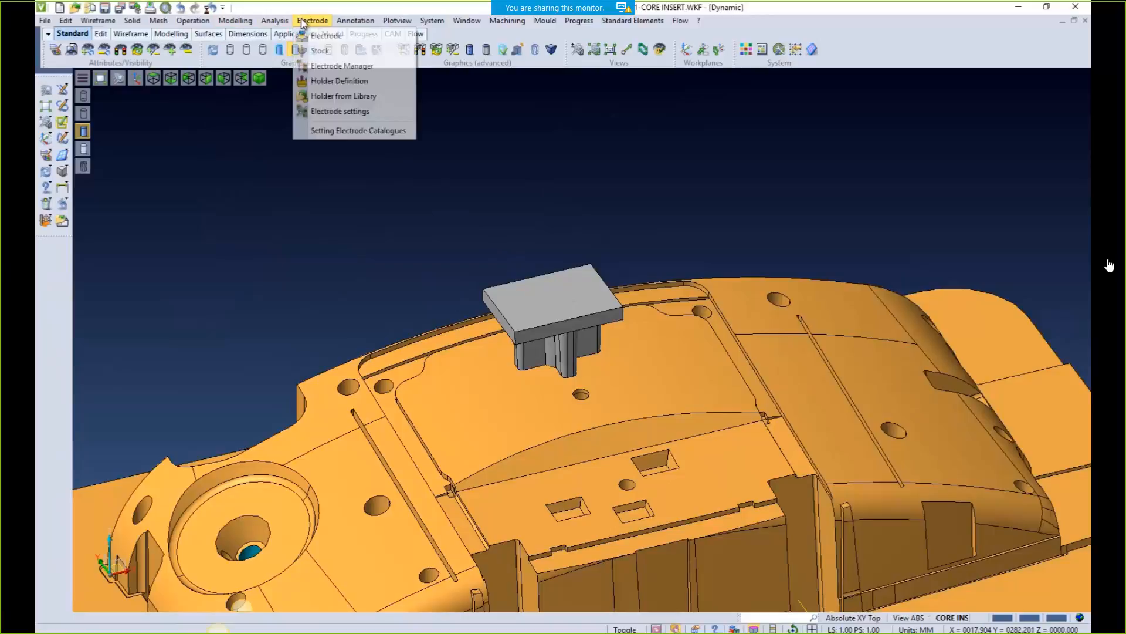
{"action": "left_click", "coordinate": [311, 51]}
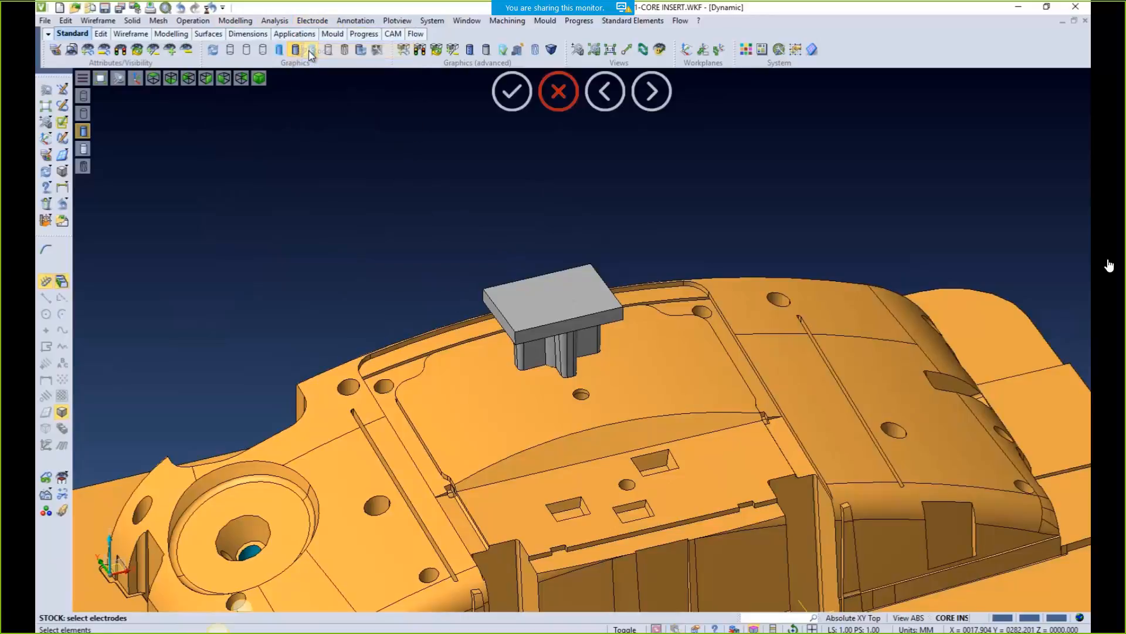
{"action": "left_click", "coordinate": [527, 319]}
{"action": "right_click", "coordinate": [526, 320]}
{"action": "left_click", "coordinate": [484, 371]}
{"action": "right_click", "coordinate": [485, 372]}
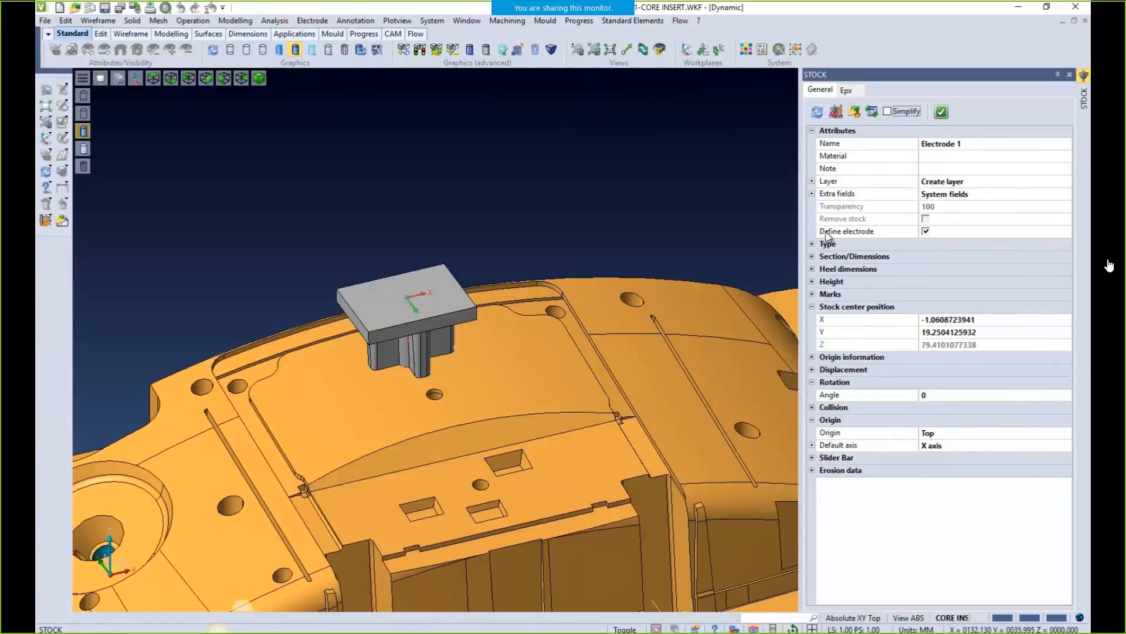
{"action": "left_click", "coordinate": [942, 111]}
{"action": "left_click", "coordinate": [186, 193]}
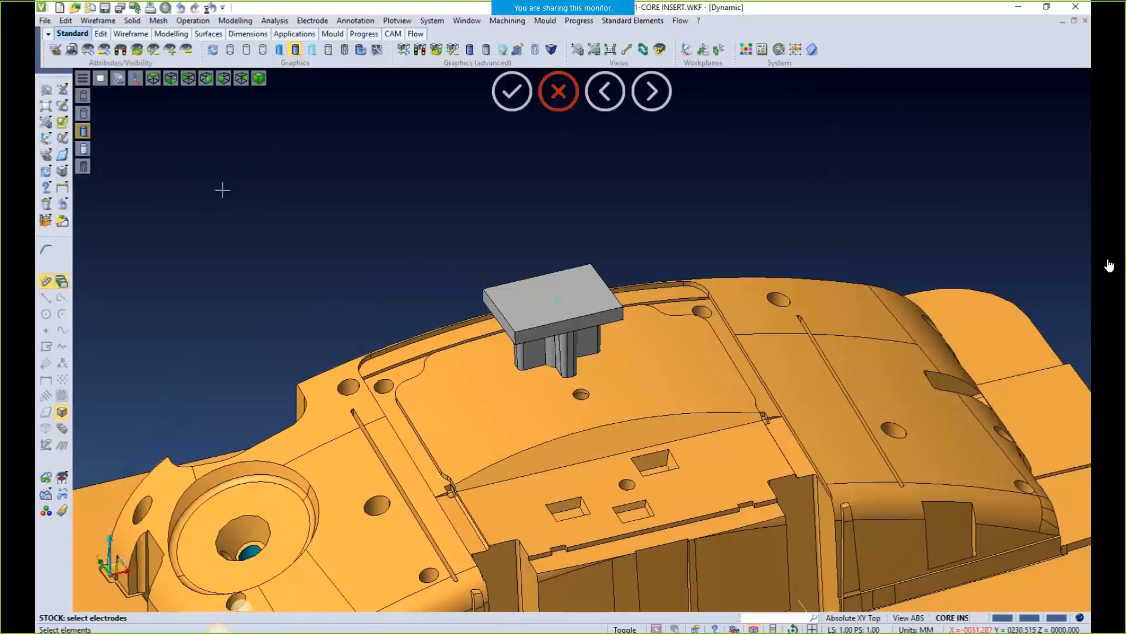
Hide the Electrode 1 layer and view the cross-shaped cavity from the top
{"action": "right_click_drag", "start_coordinate": [318, 202], "coordinate": [377, 213]}
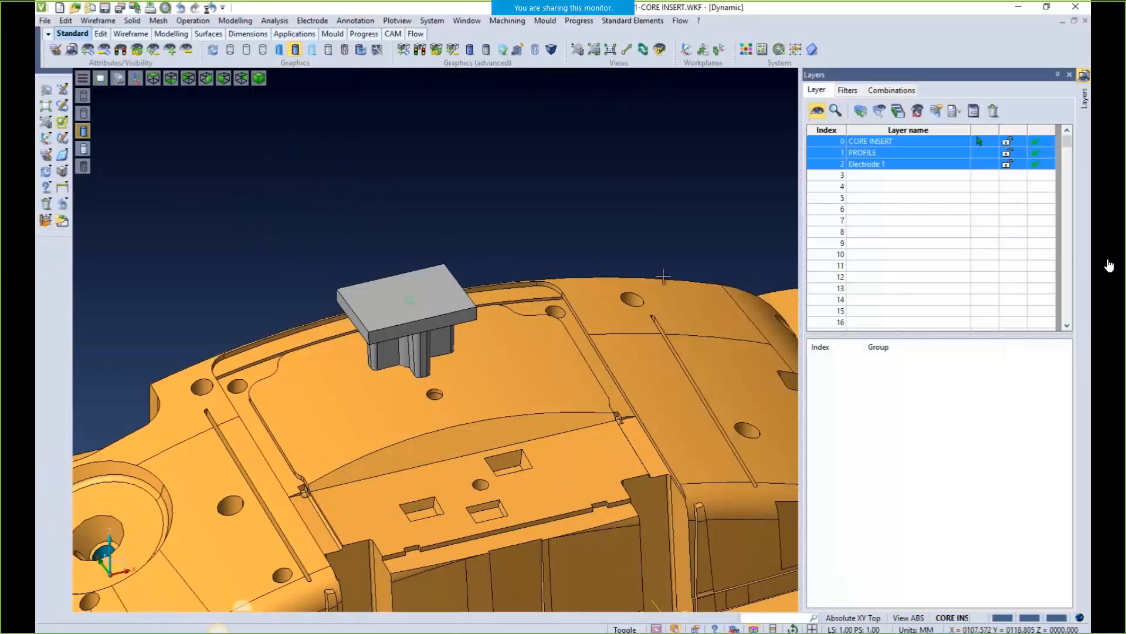
{"action": "left_click", "coordinate": [863, 164]}
{"action": "middle_click_drag", "start_coordinate": [419, 251], "coordinate": [492, 420]}
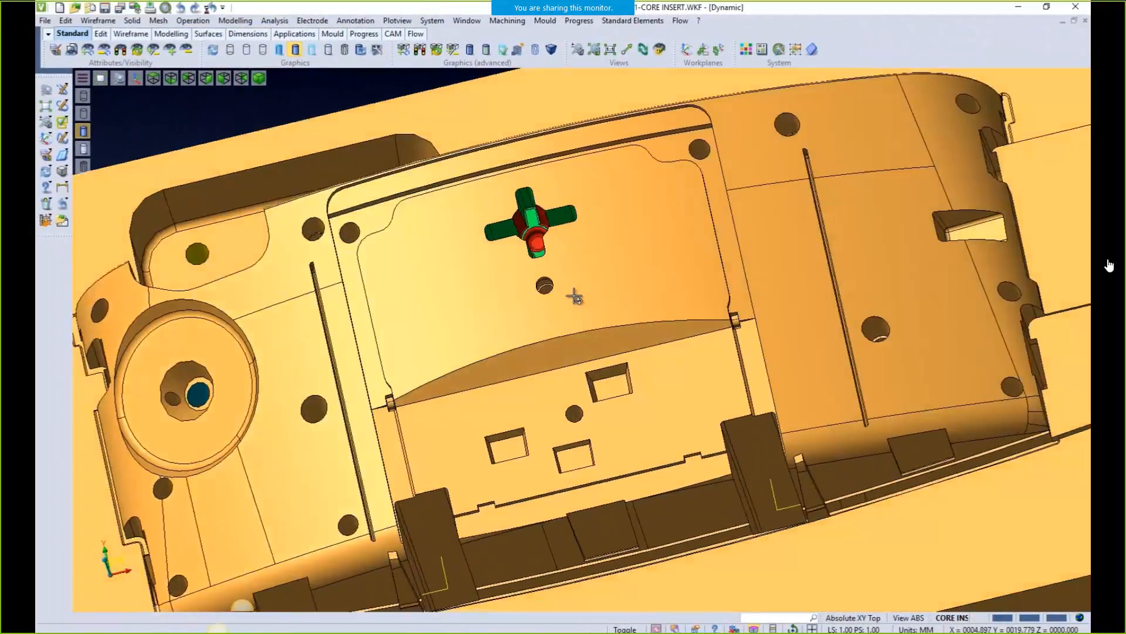
{"action": "middle_click_drag", "start_coordinate": [575, 296], "coordinate": [591, 304]}
{"action": "right_click_drag", "start_coordinate": [591, 304], "coordinate": [586, 291]}
{"action": "middle_click_drag", "start_coordinate": [583, 290], "coordinate": [567, 336]}
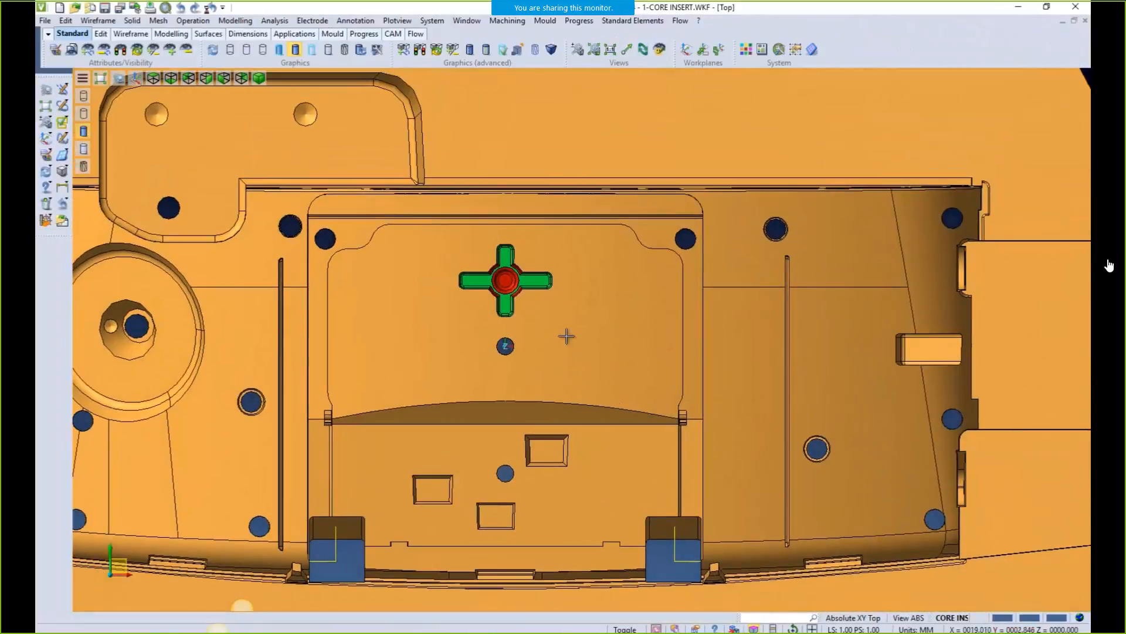
Create a new electrode from the cross-shaped cavity faces, with the core as collision body
{"action": "left_click", "coordinate": [312, 21]}
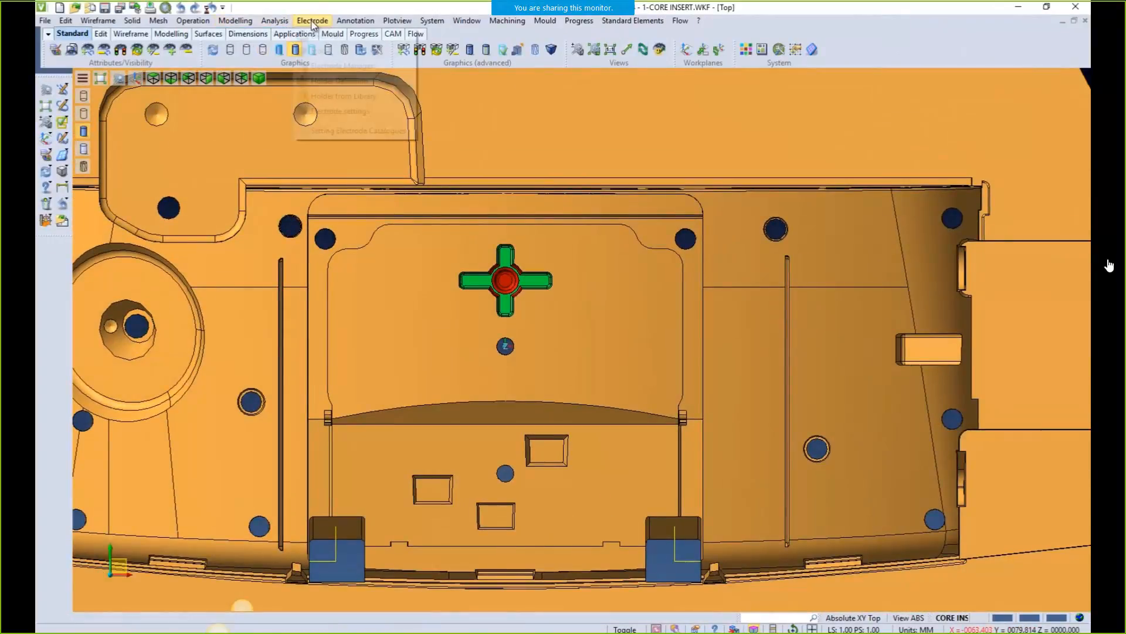
{"action": "left_click", "coordinate": [324, 35]}
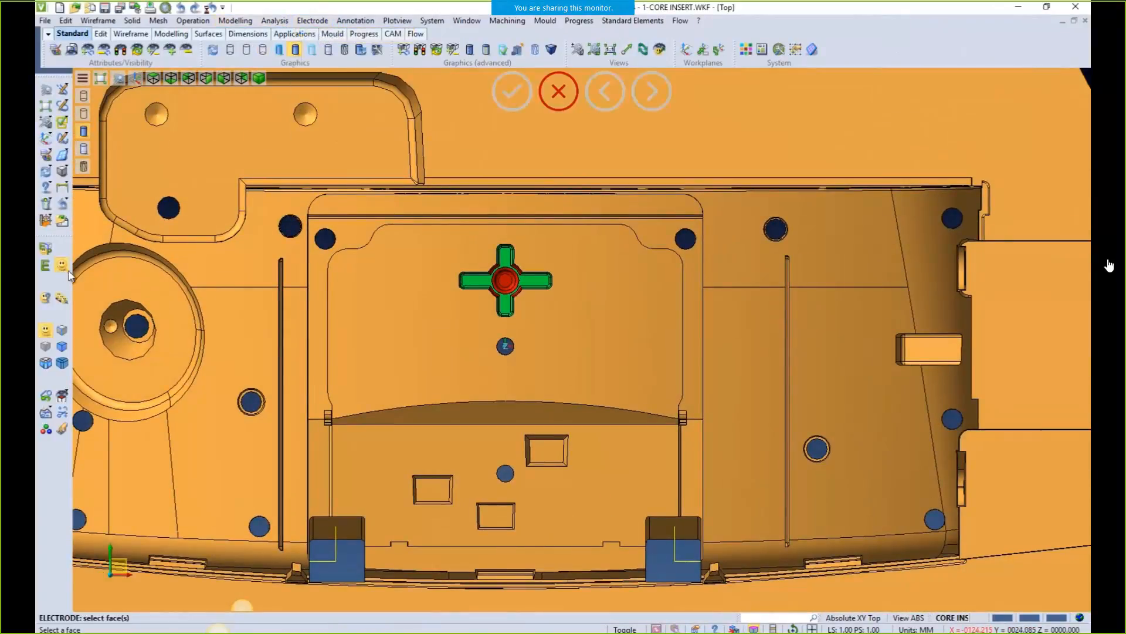
{"action": "left_click_drag", "start_coordinate": [449, 238], "coordinate": [562, 322]}
{"action": "middle_click_drag", "start_coordinate": [563, 340], "coordinate": [567, 283]}
{"action": "middle_click", "coordinate": [451, 184]}
{"action": "left_click", "coordinate": [537, 277]}
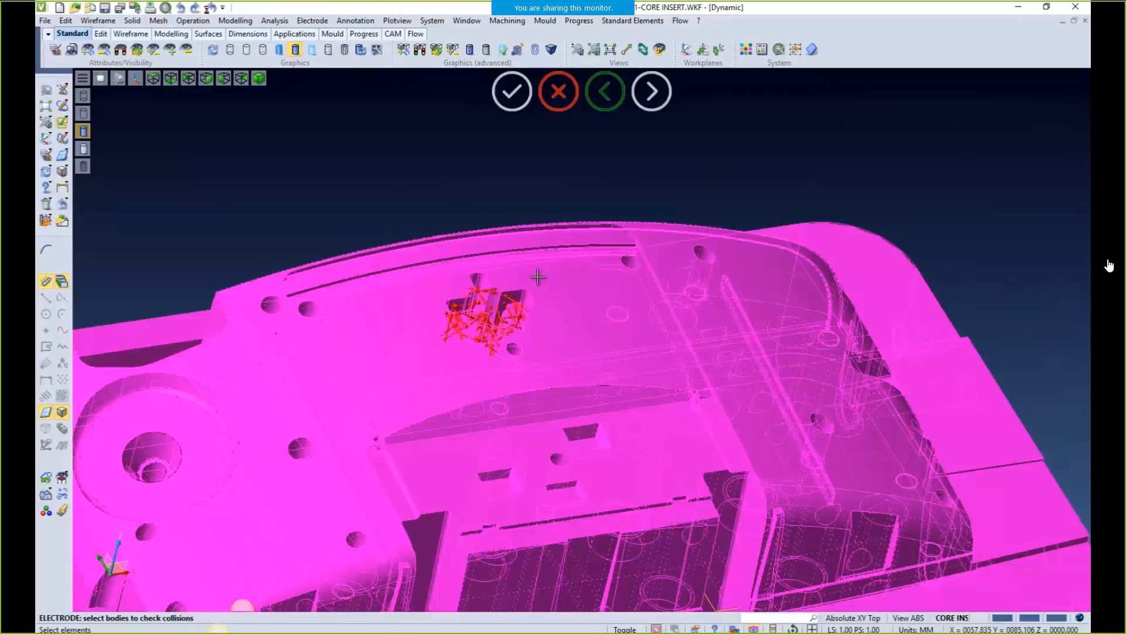
{"action": "middle_click", "coordinate": [536, 282]}
Preview the electrode lifted 26% out of its cavity, then lower it back to 0%
{"action": "scroll", "coordinate": [270, 299], "scroll_direction": "up", "scroll_amount": 4}
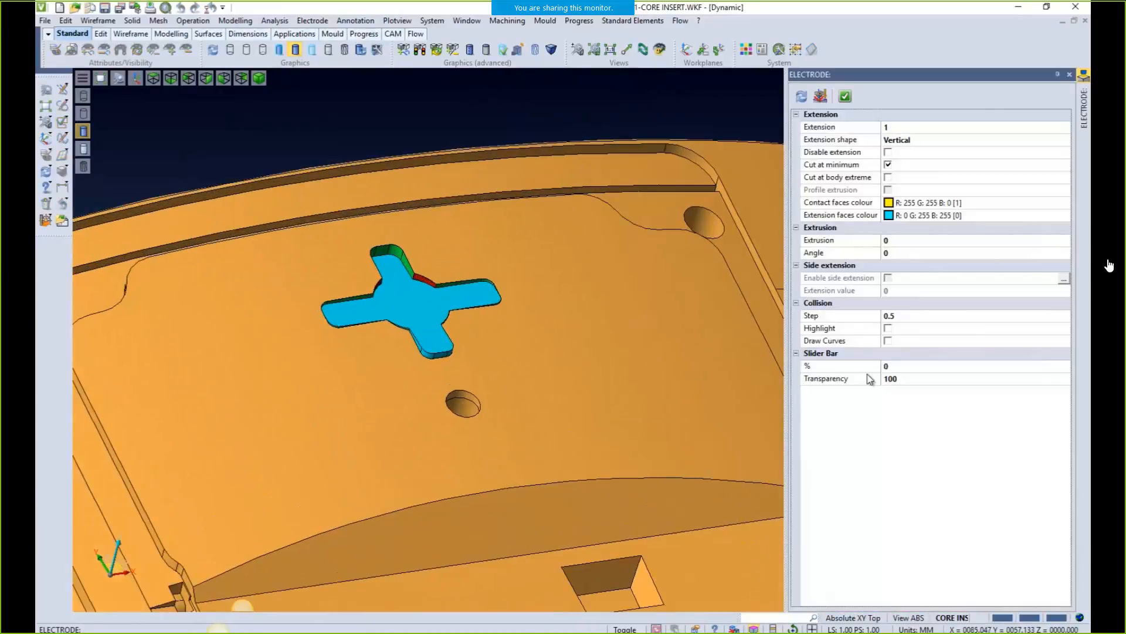
{"action": "left_click", "coordinate": [897, 370]}
{"action": "left_click_drag", "start_coordinate": [907, 368], "coordinate": [948, 368]}
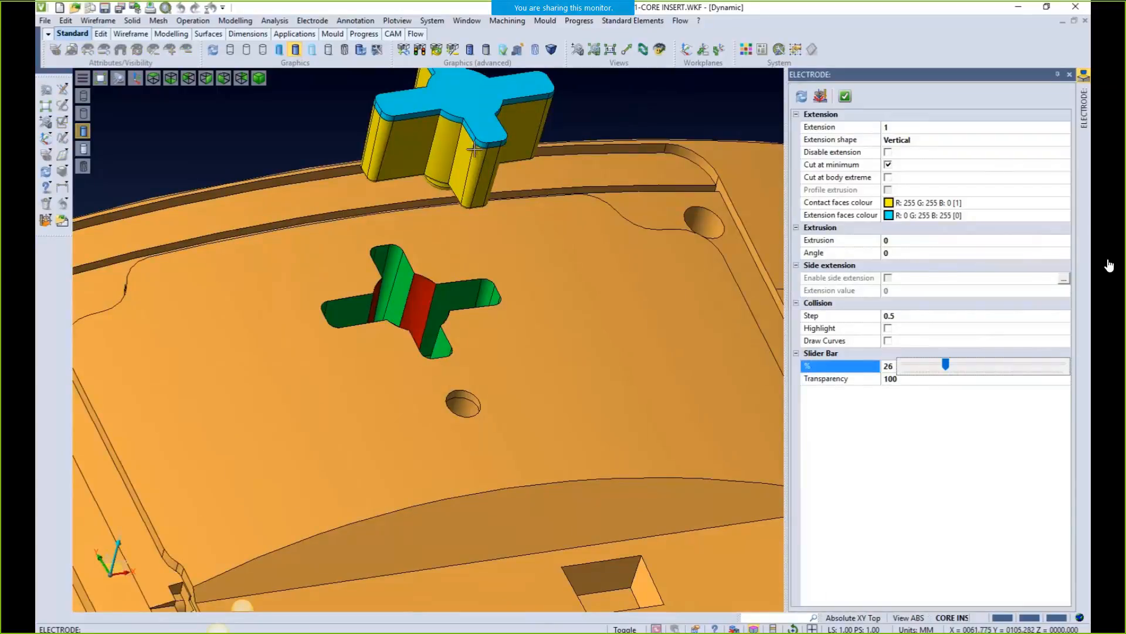
{"action": "middle_click_drag", "start_coordinate": [541, 250], "coordinate": [773, 420]}
{"action": "left_click", "coordinate": [914, 370]}
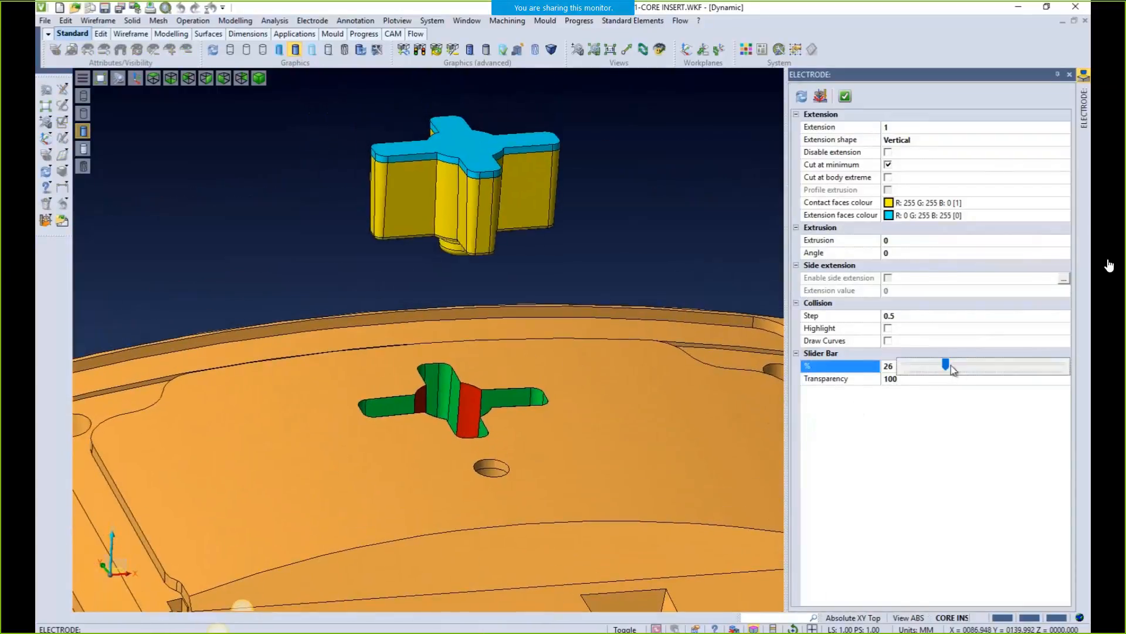
{"action": "left_click_drag", "start_coordinate": [946, 366], "coordinate": [905, 368]}
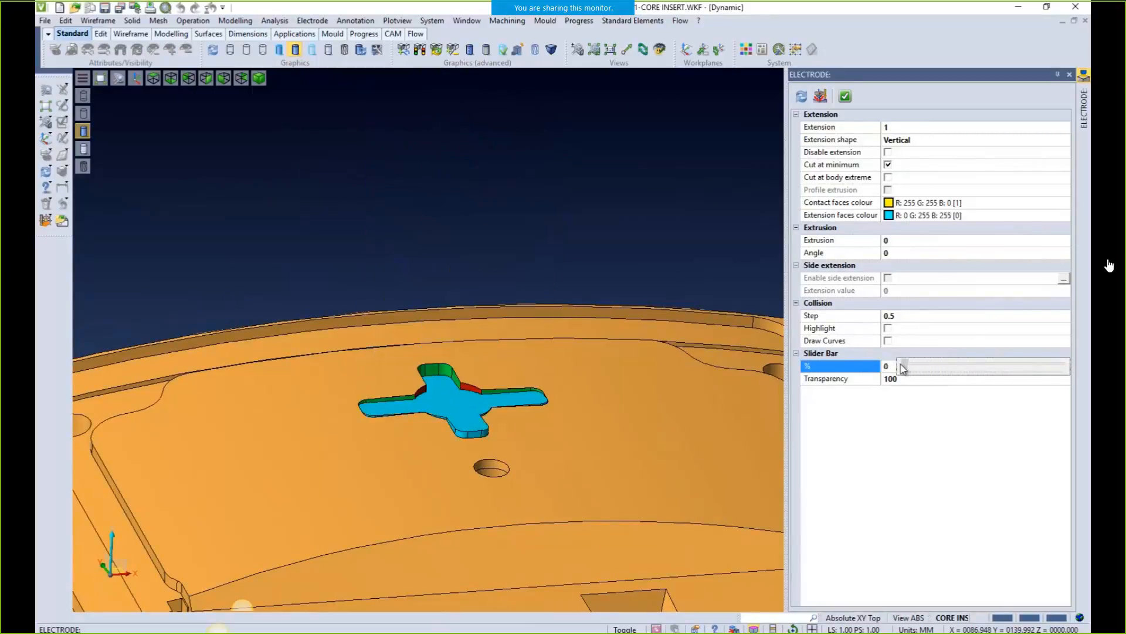
{"action": "middle_click_drag", "start_coordinate": [628, 456], "coordinate": [642, 374]}
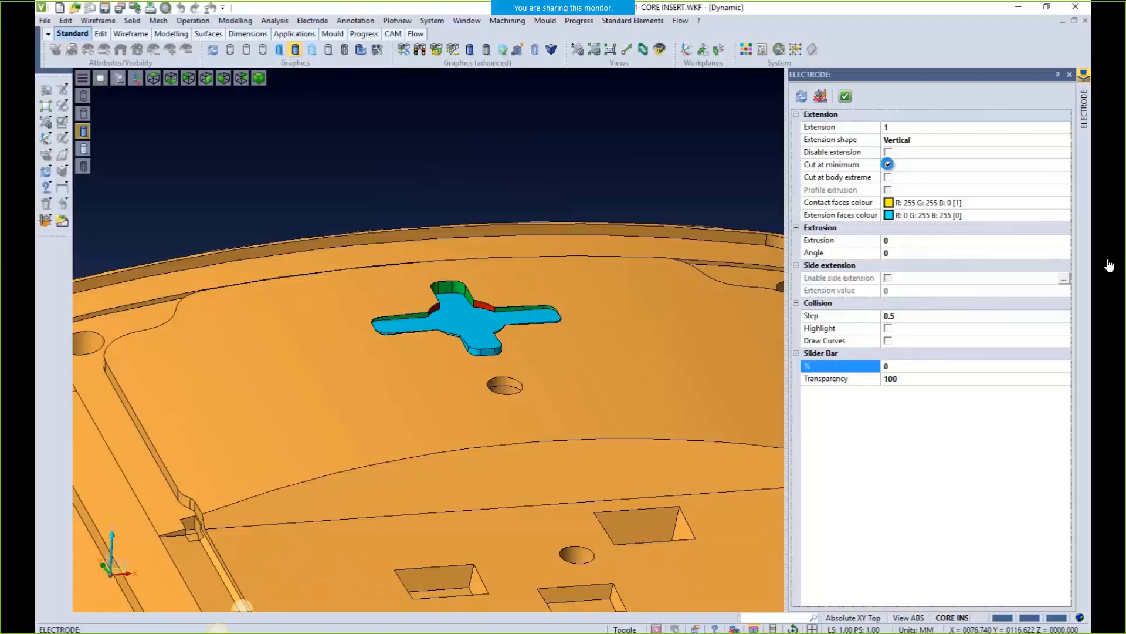
Turn off Cut at minimum, check a 25% lift, reset to 0% and apply the electrode
{"action": "left_click", "coordinate": [888, 165]}
{"action": "left_click", "coordinate": [892, 367]}
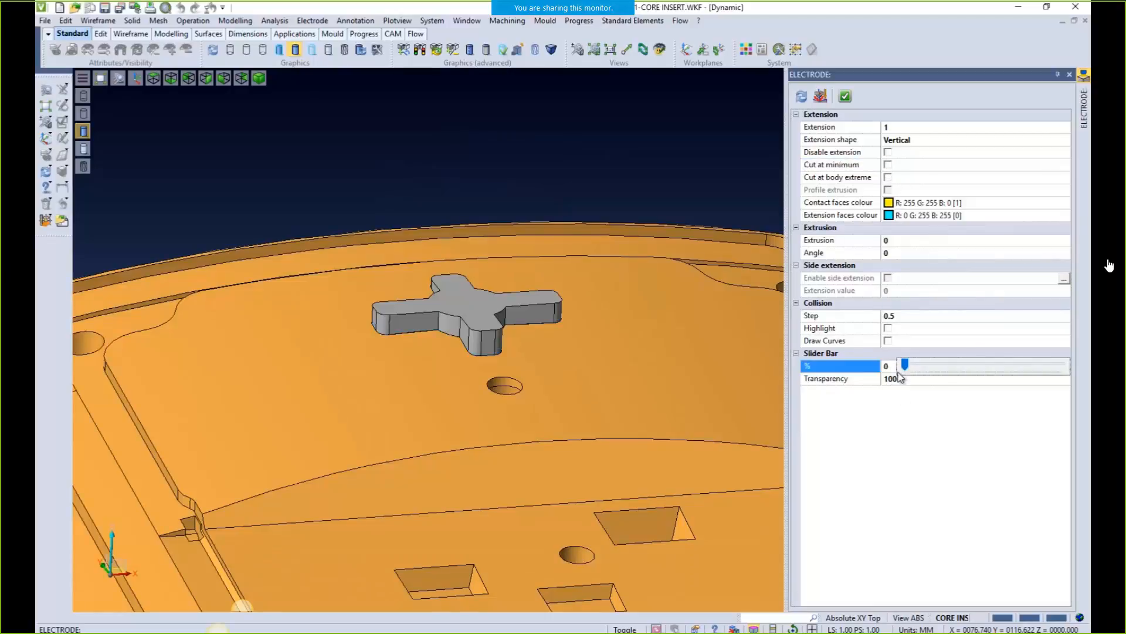
{"action": "left_click_drag", "start_coordinate": [905, 366], "coordinate": [945, 365]}
{"action": "middle_click_drag", "start_coordinate": [598, 307], "coordinate": [567, 254]}
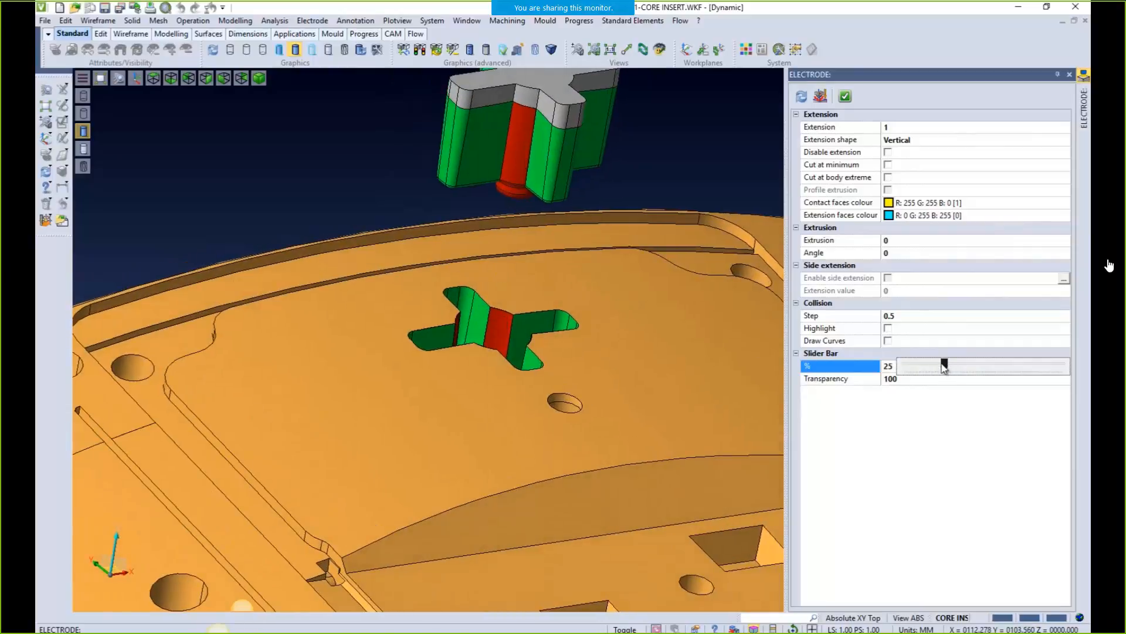
{"action": "left_click_drag", "start_coordinate": [944, 366], "coordinate": [905, 366]}
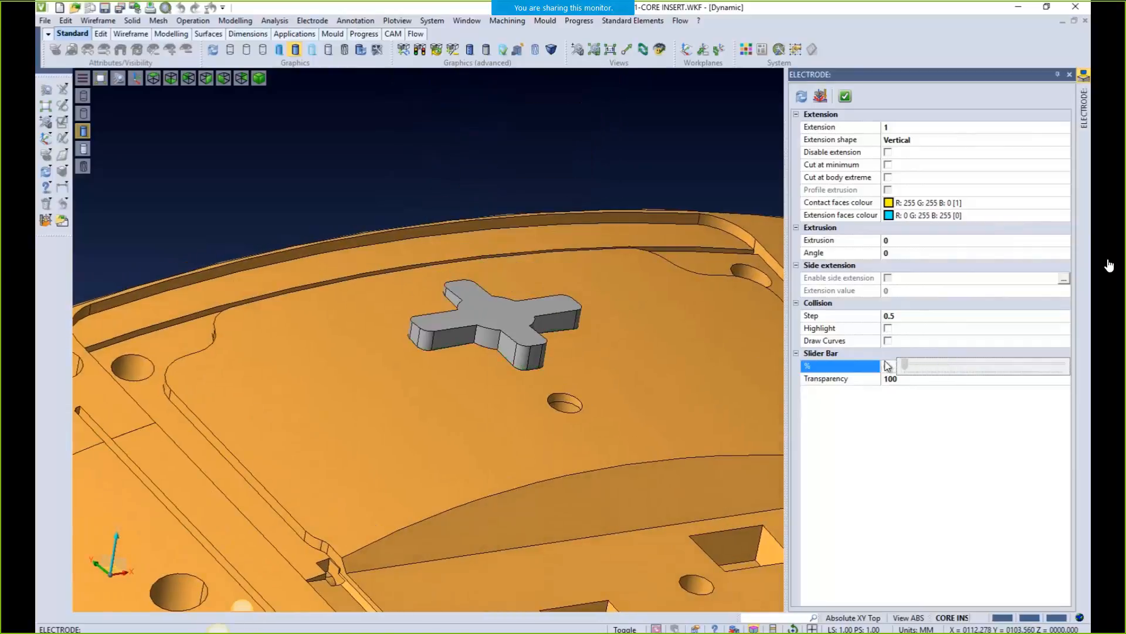
{"action": "left_click", "coordinate": [844, 97]}
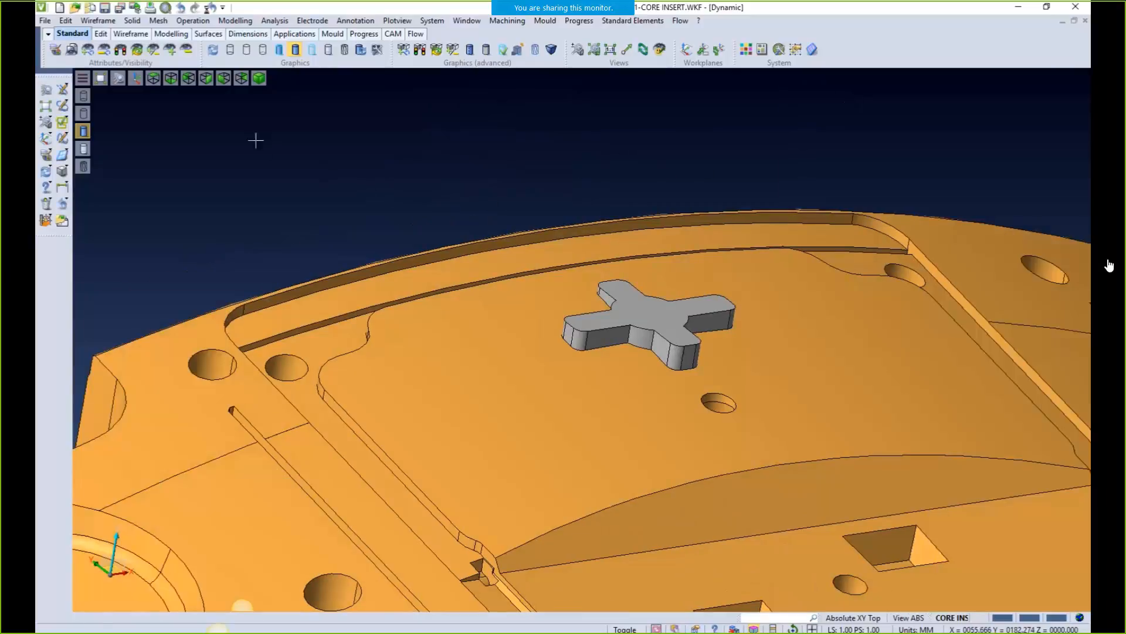
{"action": "left_click", "coordinate": [86, 51]}
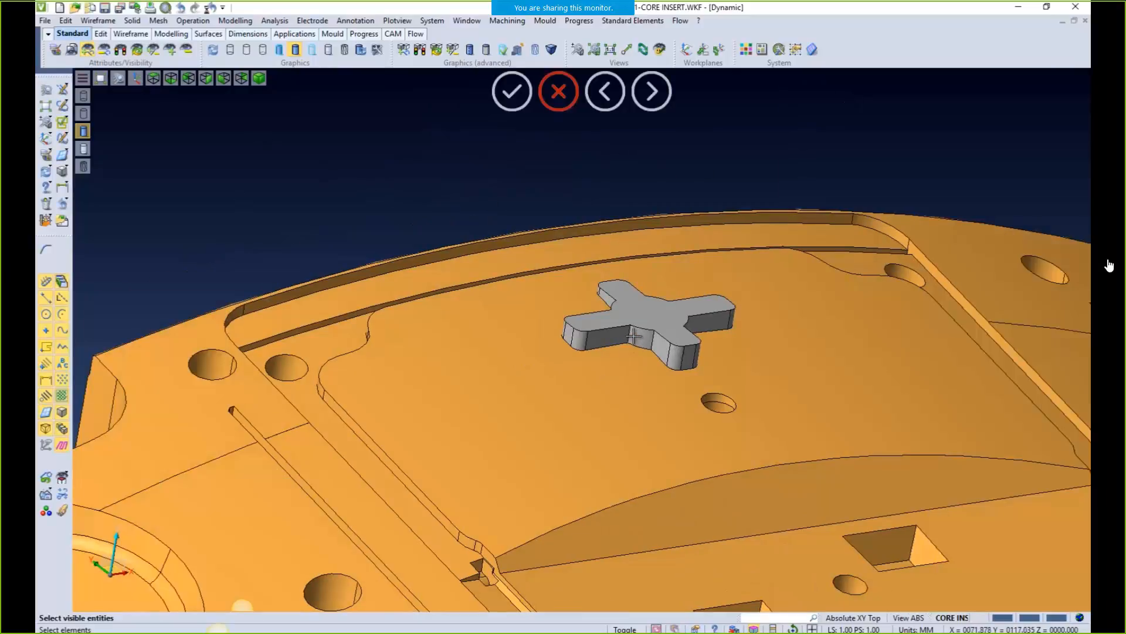
Isolate the cross electrode so it is the only body shown
{"action": "left_click", "coordinate": [637, 342]}
{"action": "middle_click", "coordinate": [646, 335]}
{"action": "middle_click_drag", "start_coordinate": [667, 266], "coordinate": [578, 364]}
{"action": "scroll", "coordinate": [481, 311], "scroll_direction": "up", "scroll_amount": 3}
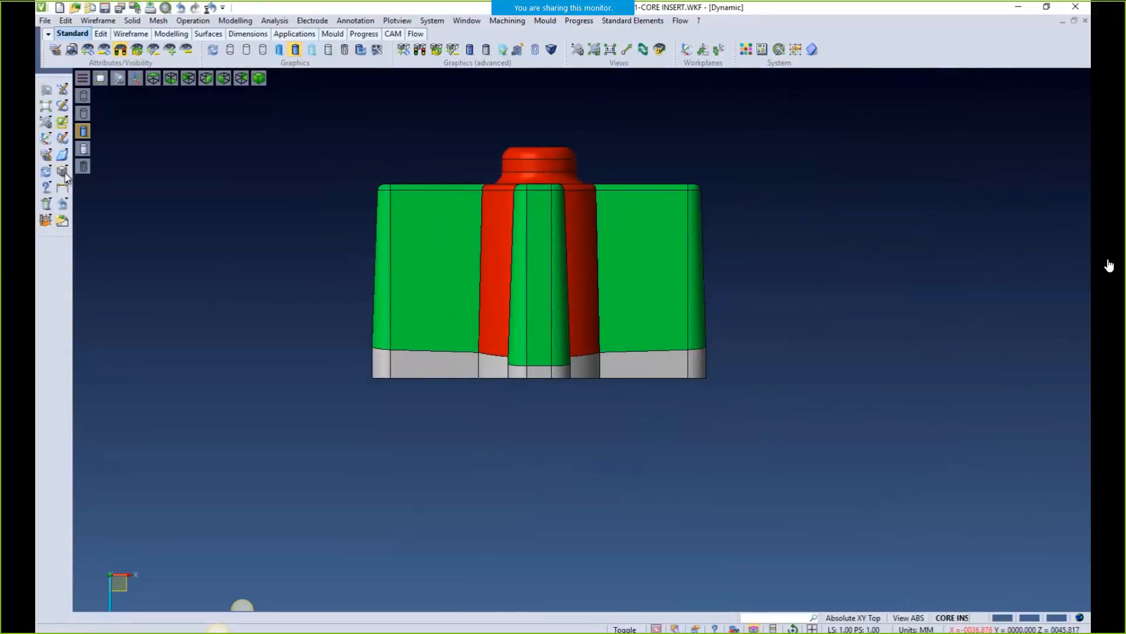
Cut the electrode with a plane point and direction, and erase the grey bottom slab
{"action": "left_click", "coordinate": [235, 20]}
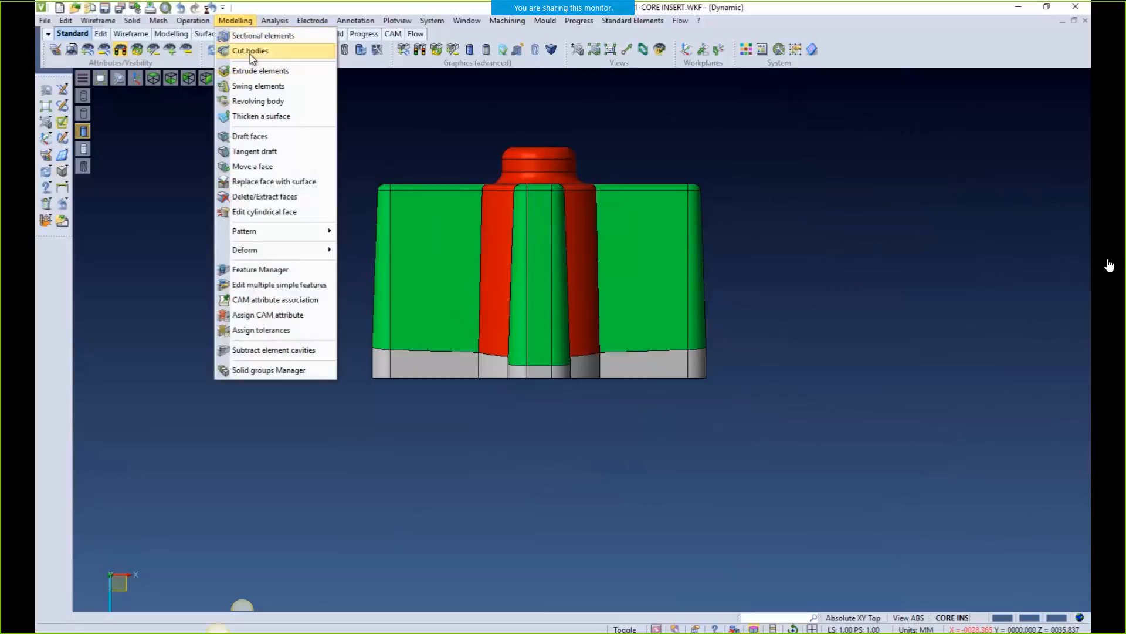
{"action": "left_click", "coordinate": [252, 47]}
{"action": "left_click", "coordinate": [392, 334]}
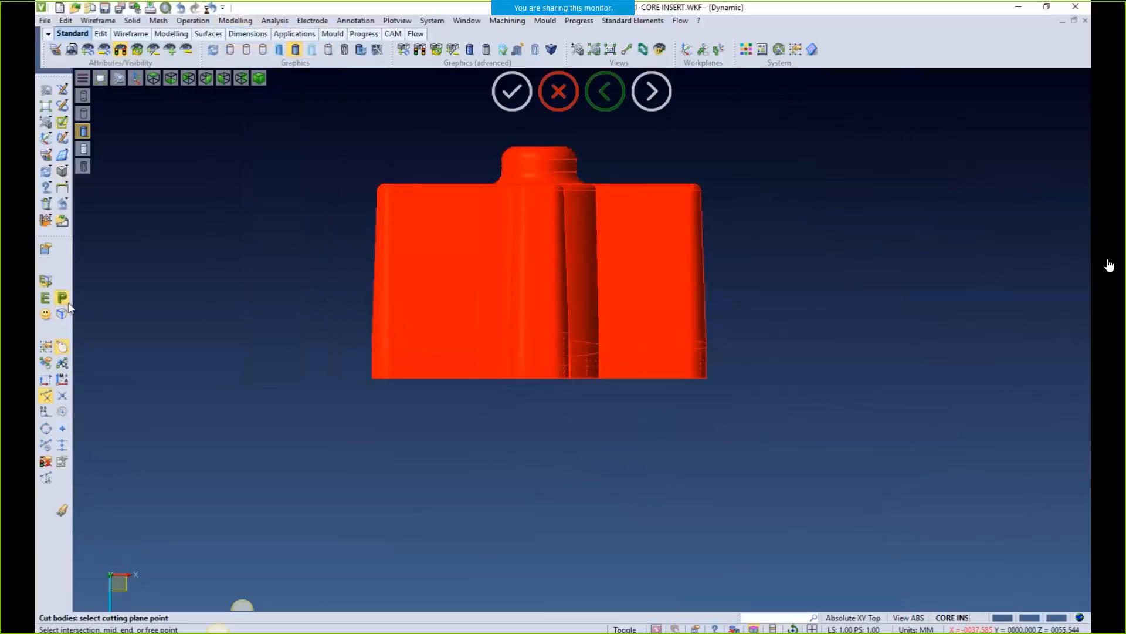
{"action": "left_click", "coordinate": [409, 321]}
{"action": "left_click", "coordinate": [282, 318]}
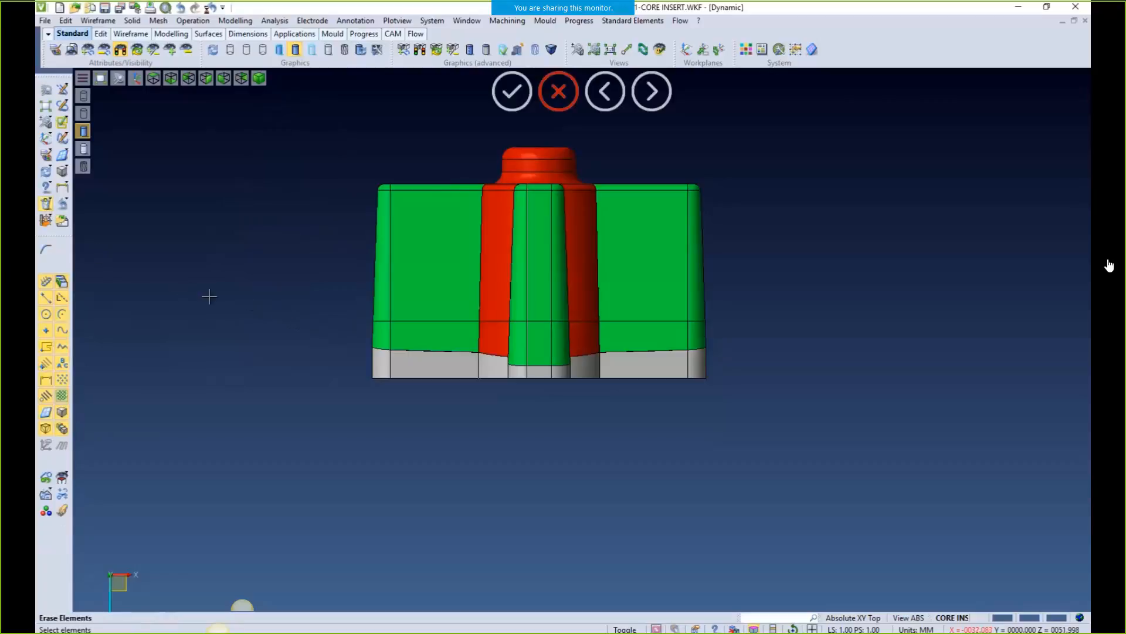
{"action": "left_click", "coordinate": [403, 354]}
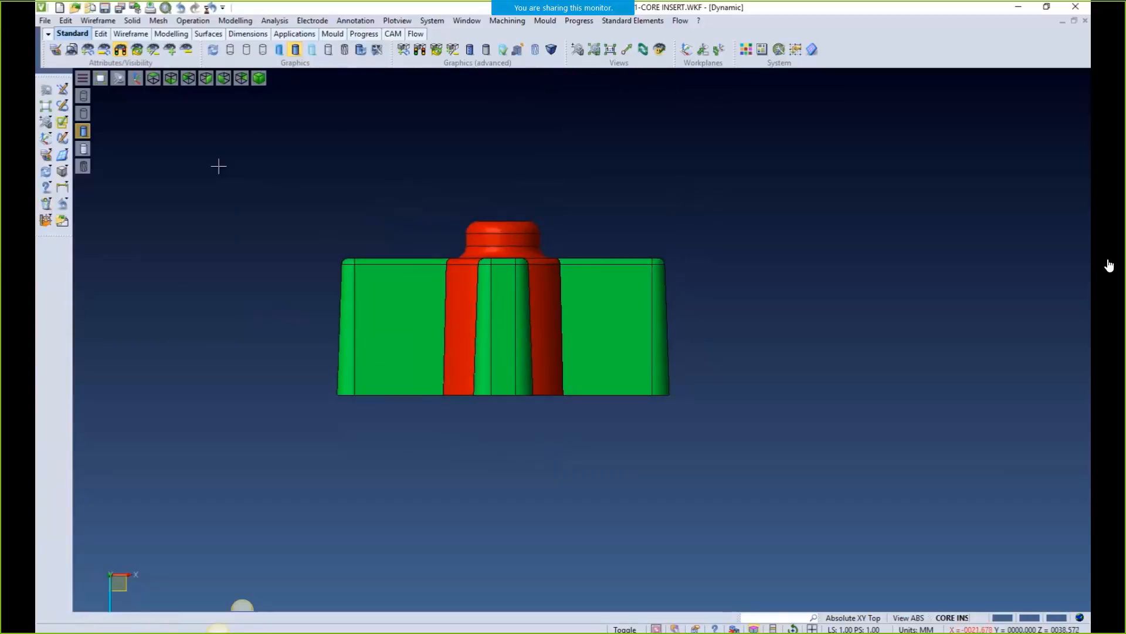
{"action": "middle_click_drag", "start_coordinate": [219, 166], "coordinate": [293, 232]}
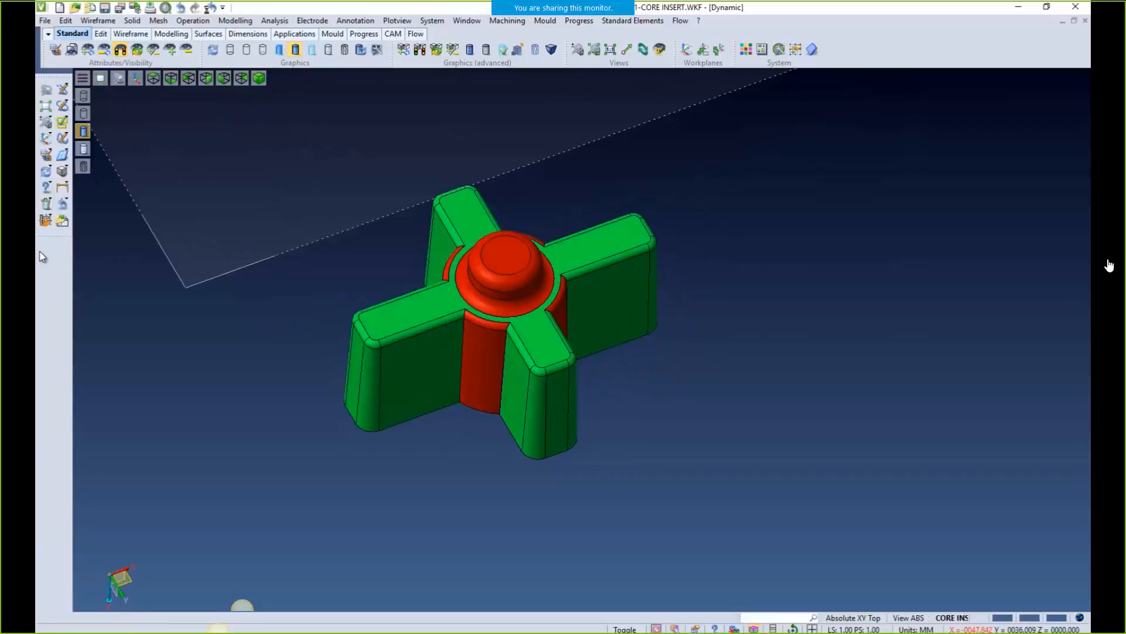
Delete and heal all red faces of the electrode, leaving a plain green cross
{"action": "left_click", "coordinate": [235, 21]}
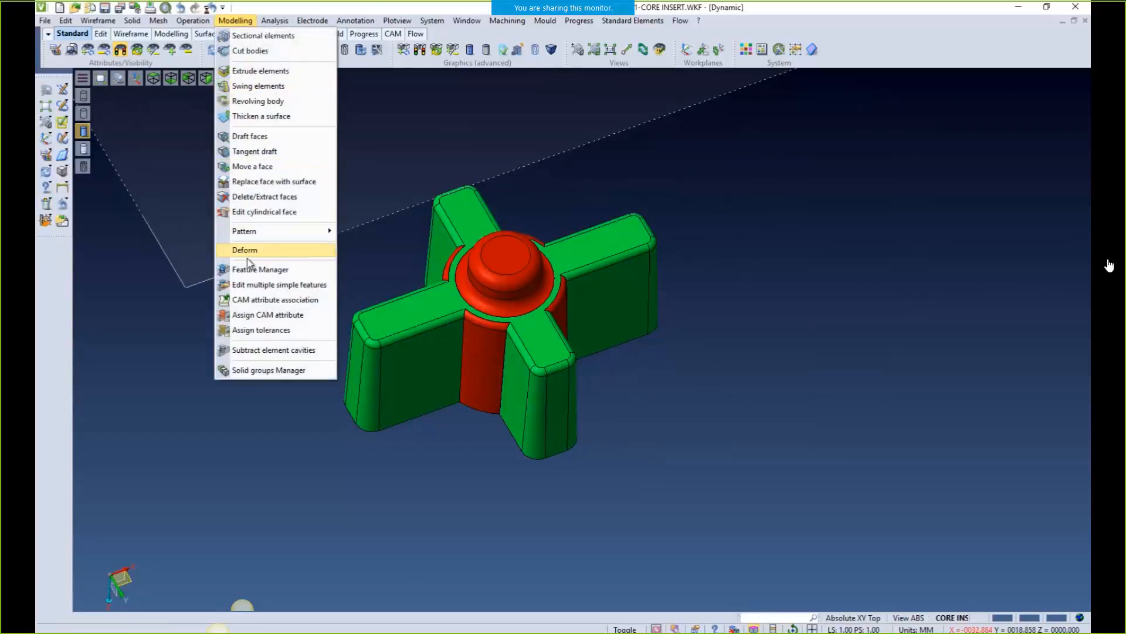
{"action": "left_click", "coordinate": [253, 197]}
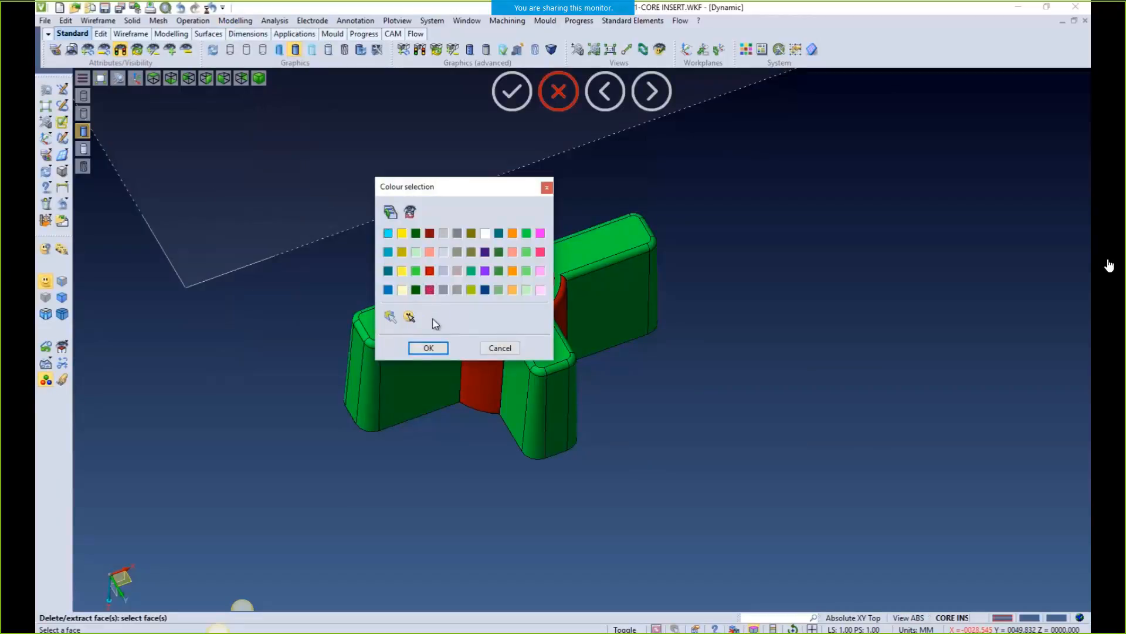
{"action": "left_click", "coordinate": [428, 348]}
{"action": "left_click_drag", "start_coordinate": [297, 168], "coordinate": [855, 541]}
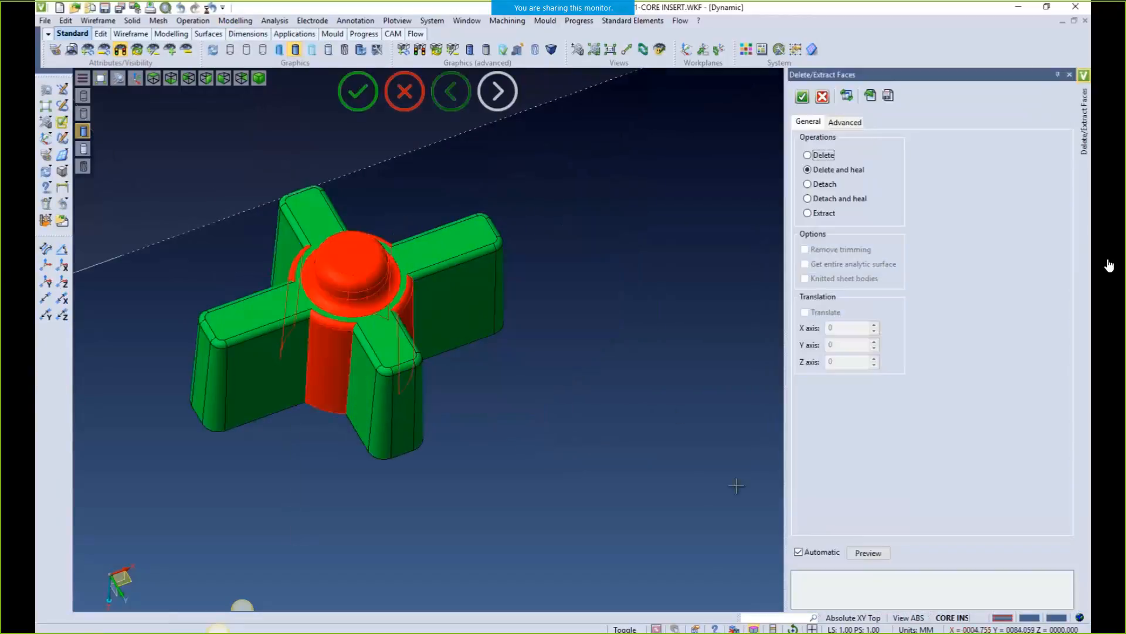
{"action": "left_click", "coordinate": [869, 553]}
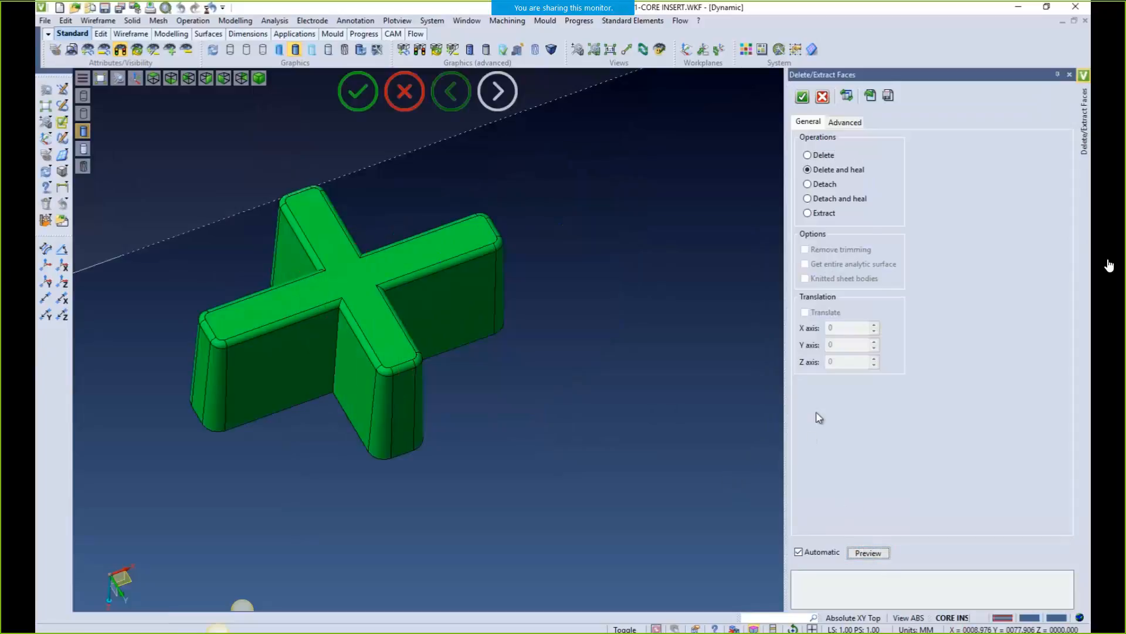
{"action": "left_click", "coordinate": [801, 98]}
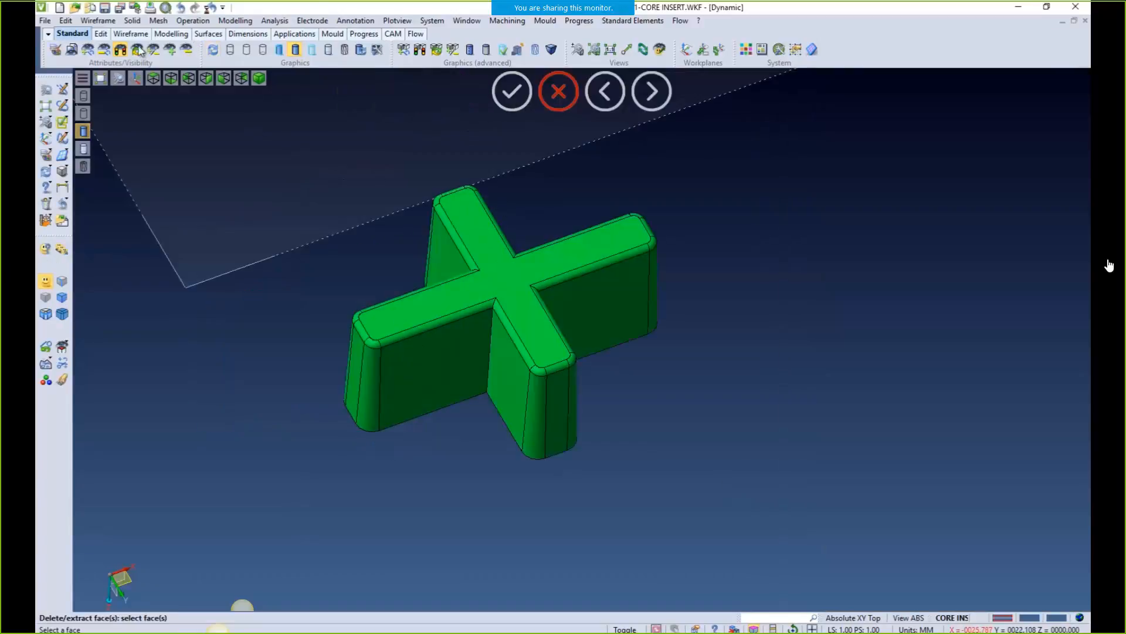
Show all hidden bodies again and zoom in on the cross-shaped pocket
{"action": "left_click", "coordinate": [120, 50]}
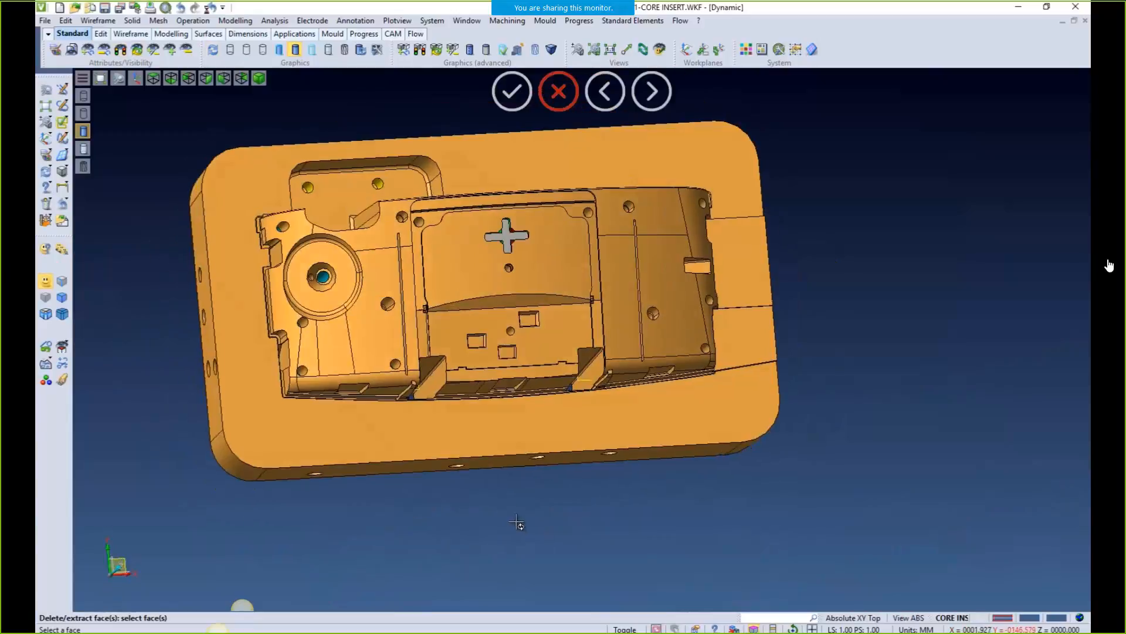
{"action": "middle_click_drag", "start_coordinate": [465, 230], "coordinate": [507, 402]}
{"action": "middle_click_drag", "start_coordinate": [485, 363], "coordinate": [531, 330]}
{"action": "scroll", "coordinate": [546, 382], "scroll_direction": "up", "scroll_amount": 9}
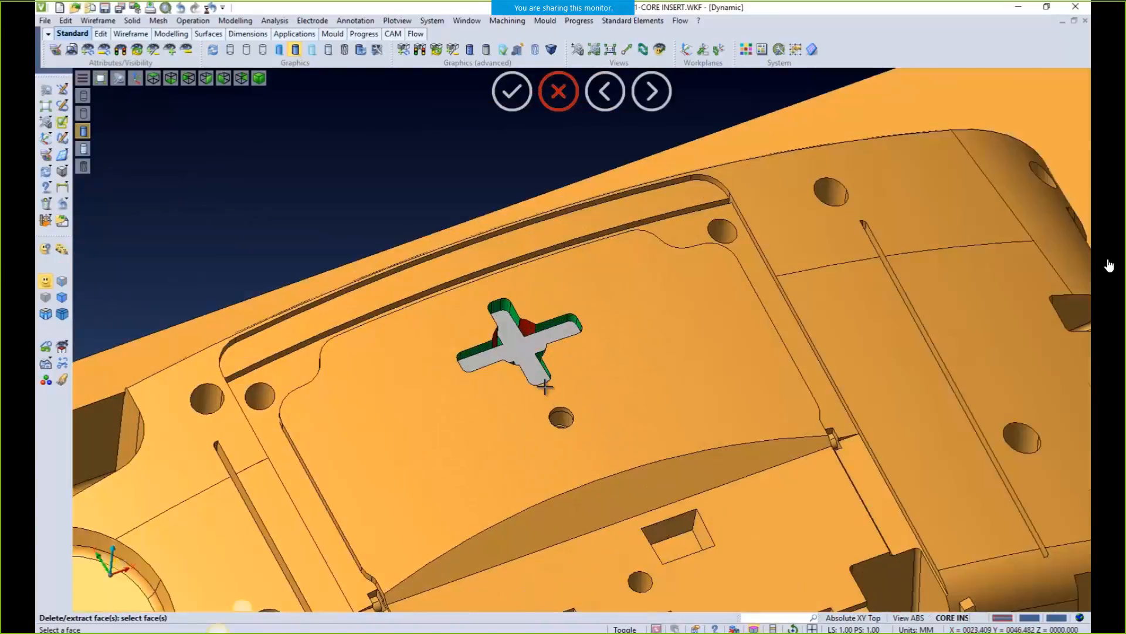
Move the cross's top face upward 11 mm so it rises well above the core
{"action": "left_click", "coordinate": [235, 20]}
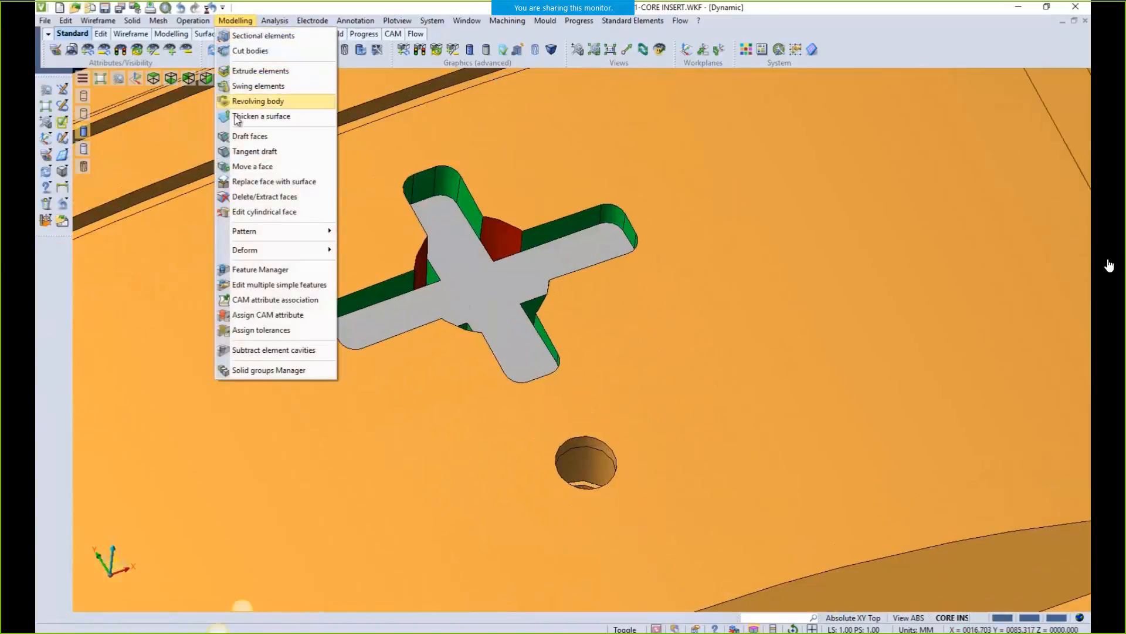
{"action": "left_click", "coordinate": [252, 167]}
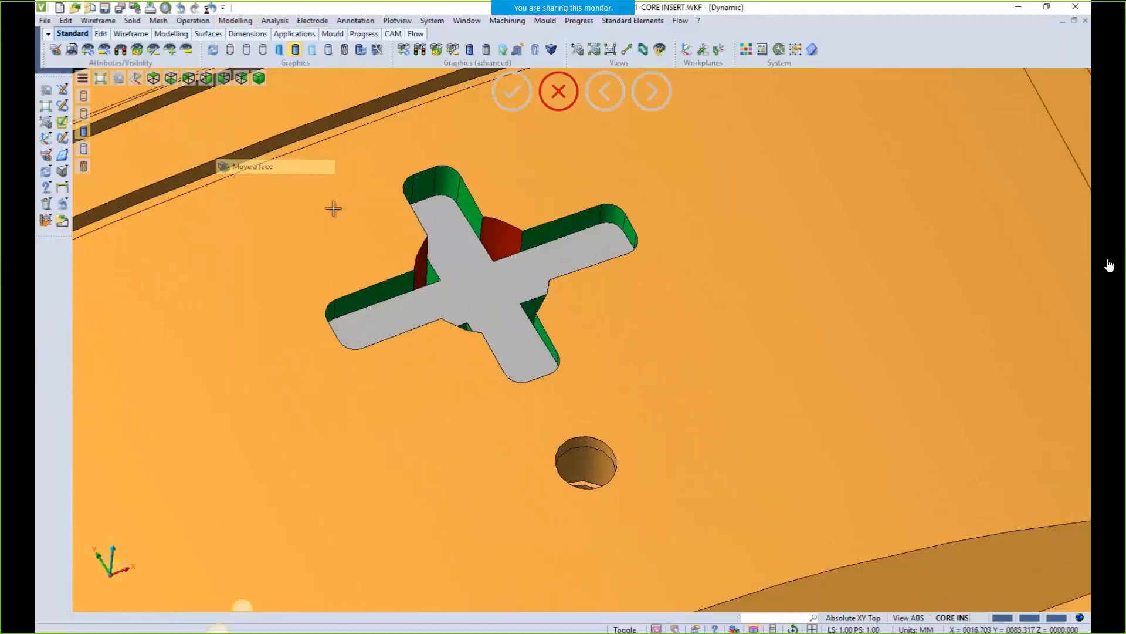
{"action": "left_click", "coordinate": [478, 289]}
{"action": "left_click_drag", "start_coordinate": [327, 278], "coordinate": [334, 171]}
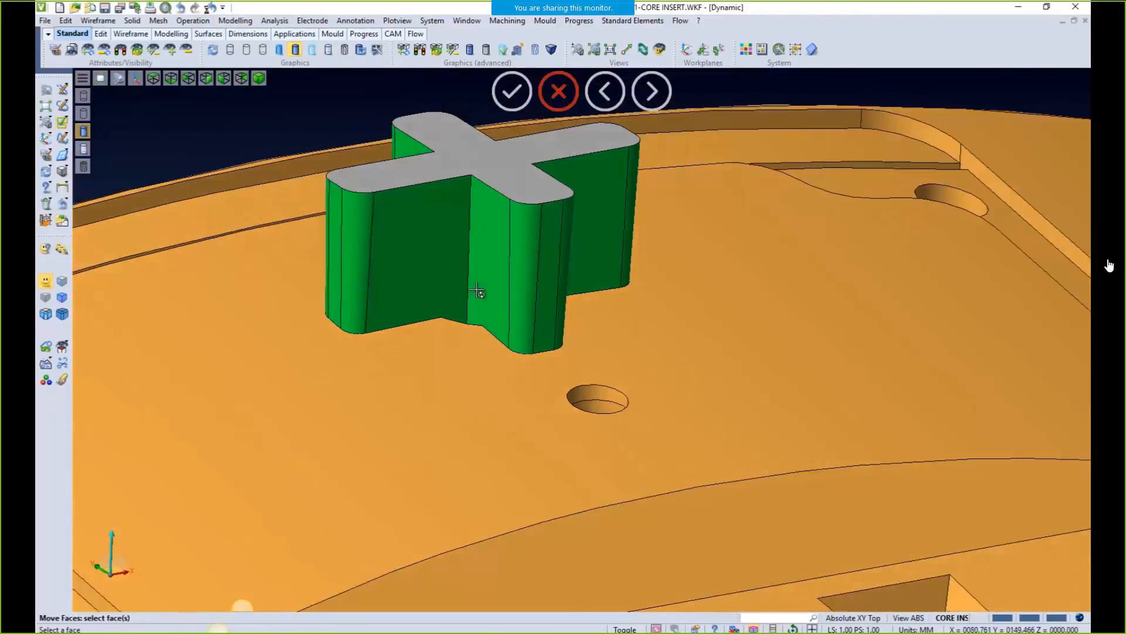
{"action": "scroll", "coordinate": [467, 305], "scroll_direction": "down", "scroll_amount": 4}
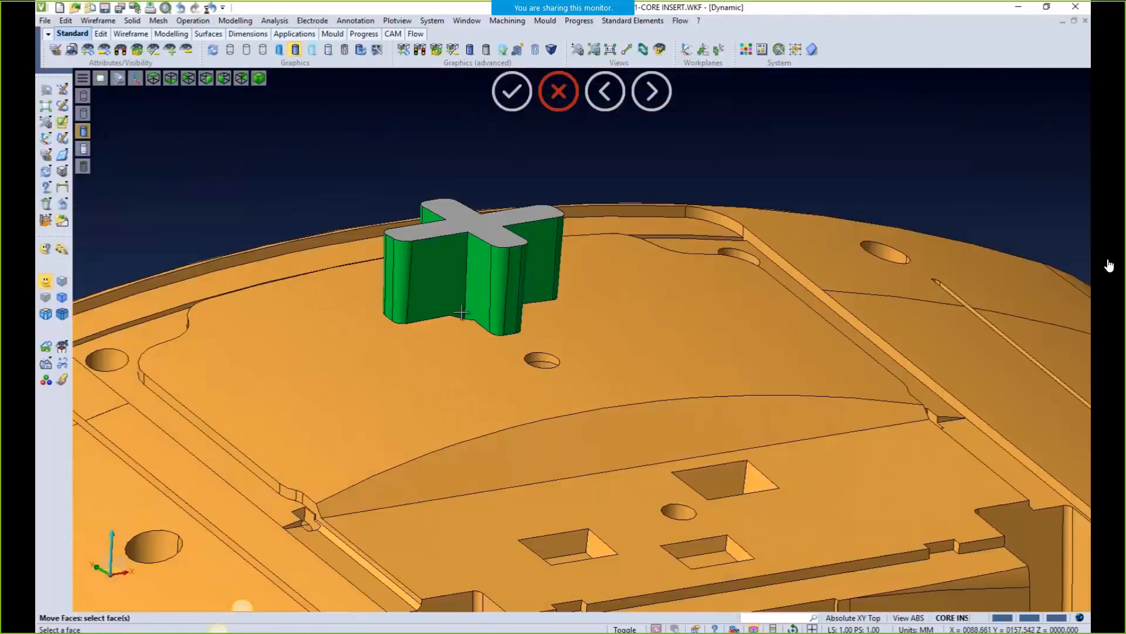
{"action": "key", "text": "Escape"}
{"action": "middle_click_drag", "start_coordinate": [459, 314], "coordinate": [427, 286]}
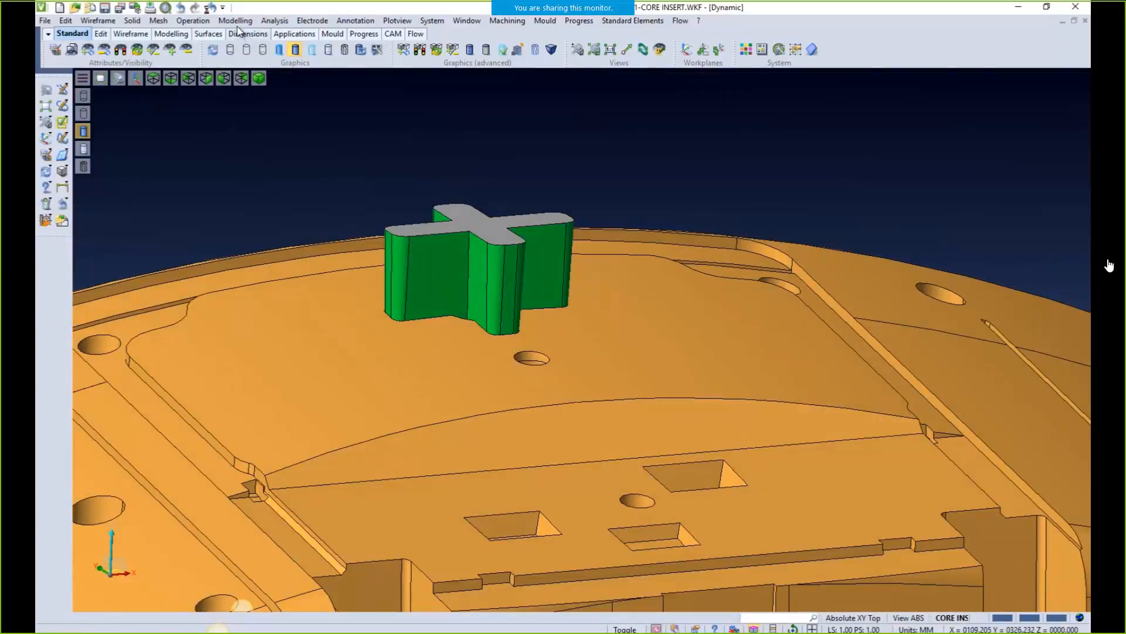
{"action": "left_click", "coordinate": [312, 21]}
{"action": "left_click", "coordinate": [320, 54]}
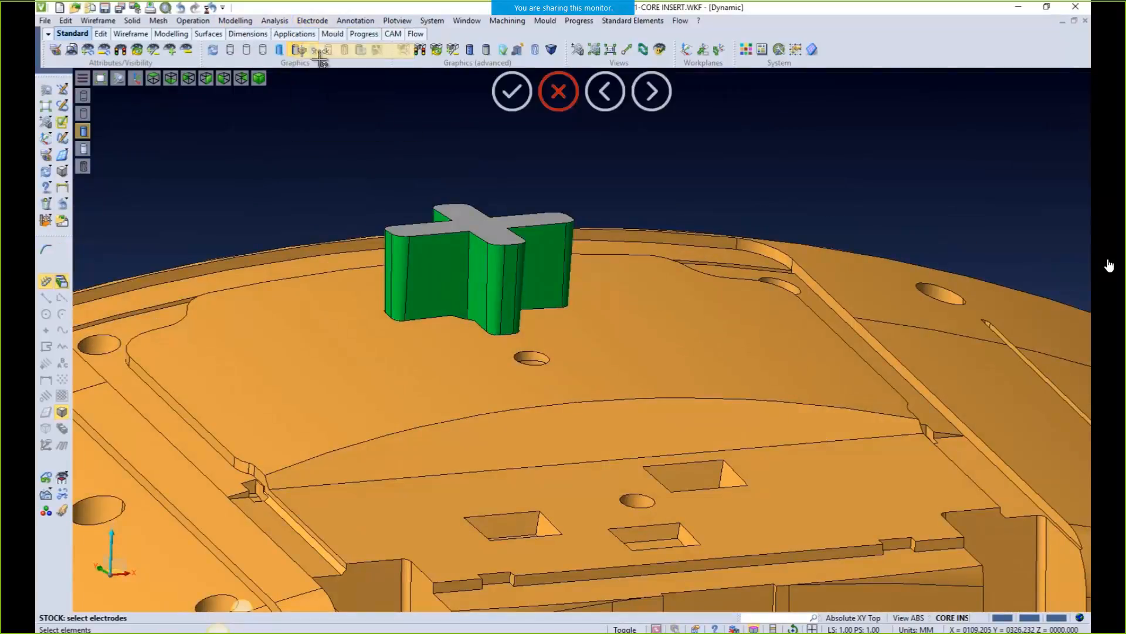
Add a stock block to the cross electrode, expand its Erosion data and preview an 18% lift
{"action": "left_click", "coordinate": [470, 266]}
{"action": "left_click", "coordinate": [625, 343]}
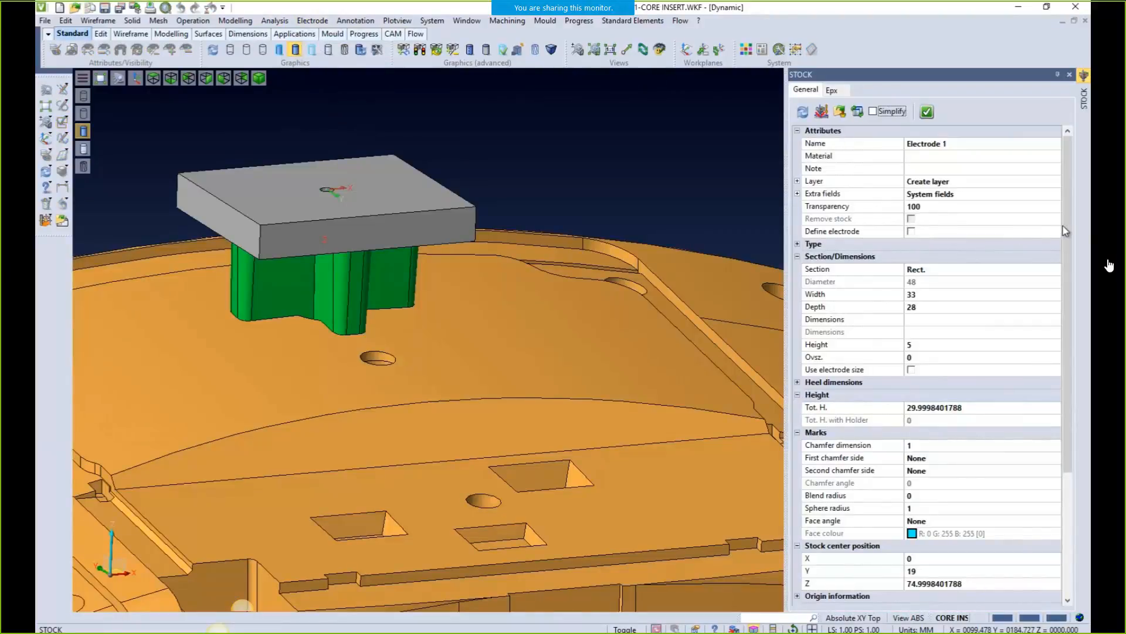
{"action": "left_click_drag", "start_coordinate": [1067, 232], "coordinate": [1061, 440]}
{"action": "left_click", "coordinate": [843, 600]}
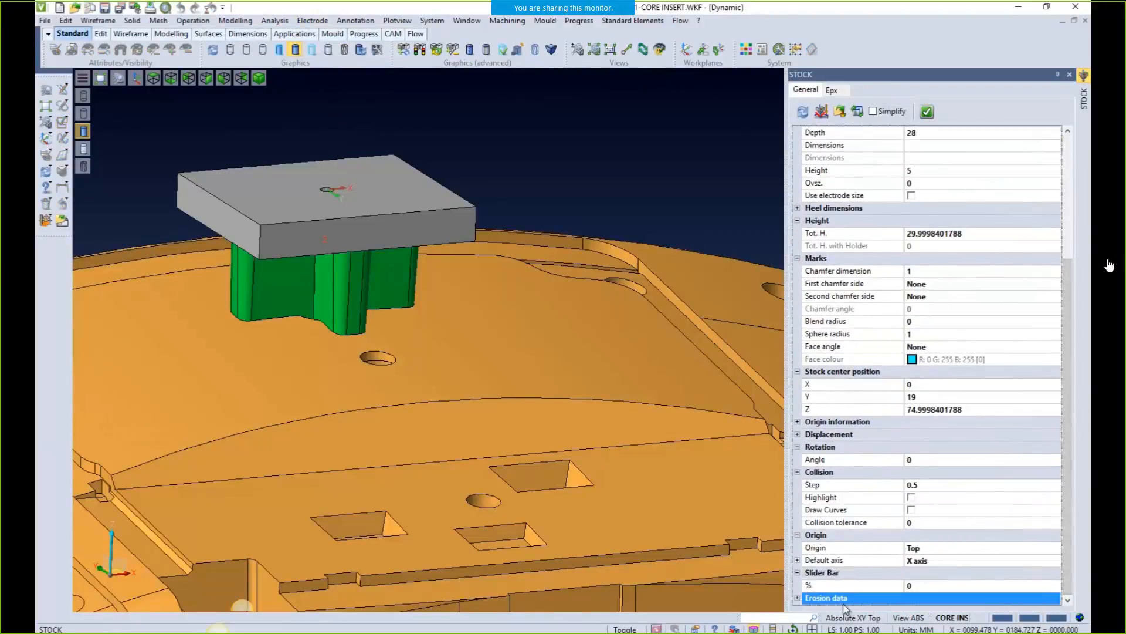
{"action": "left_click", "coordinate": [798, 598]}
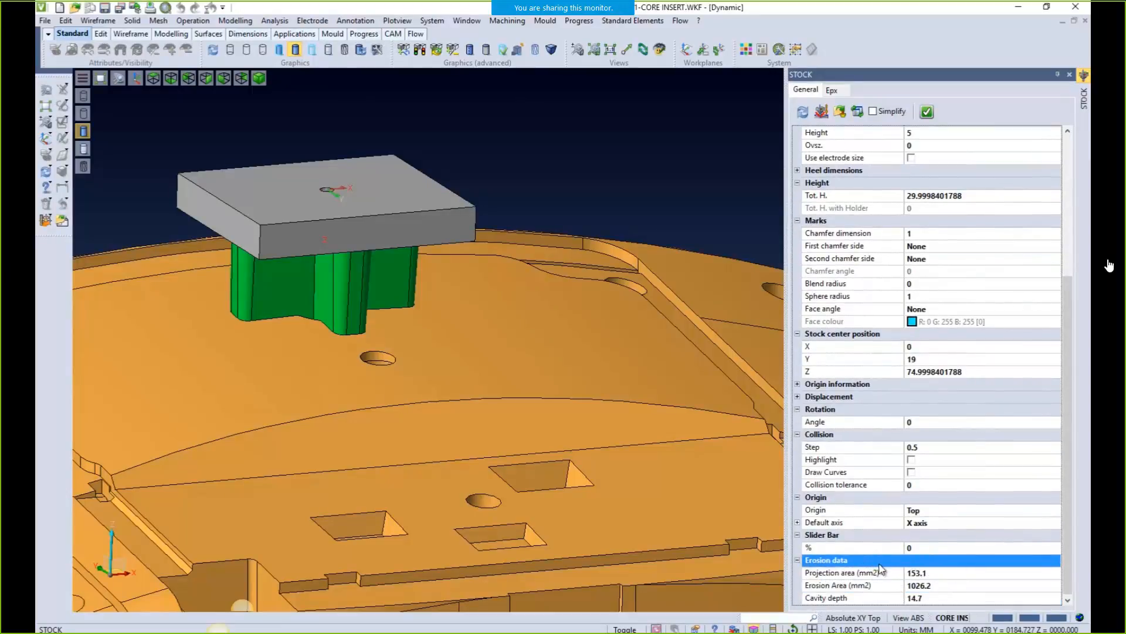
{"action": "left_click", "coordinate": [925, 546]}
{"action": "mouse_move", "coordinate": [927, 546]}
{"action": "left_mouse_down"}
{"action": "mouse_move", "coordinate": [953, 550]}
{"action": "mouse_move", "coordinate": [918, 551]}
{"action": "left_mouse_up"}
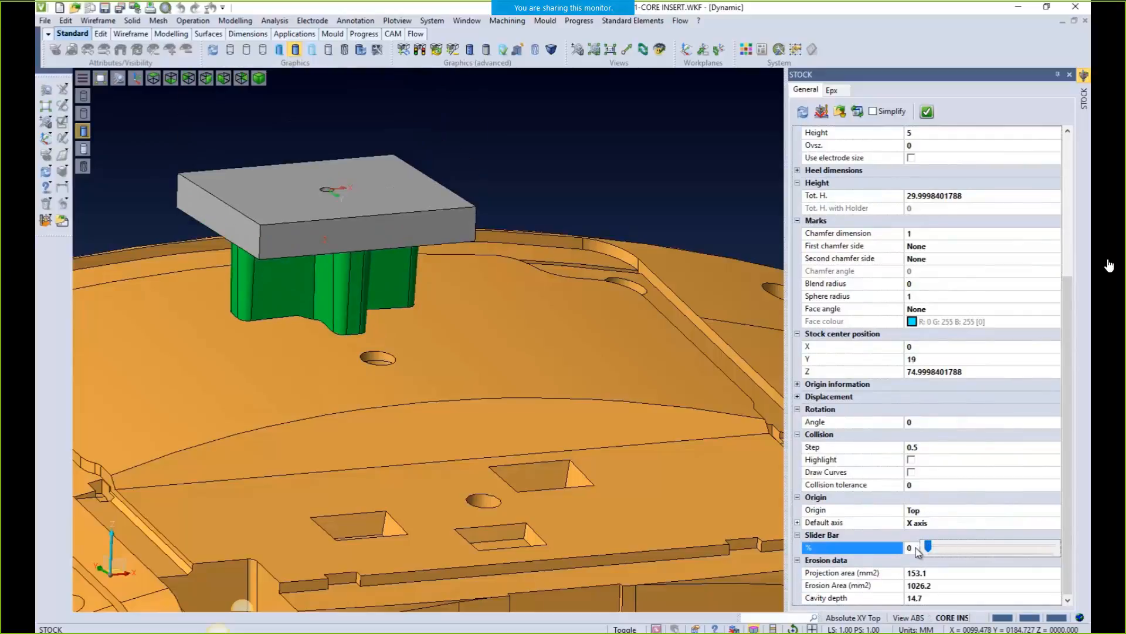
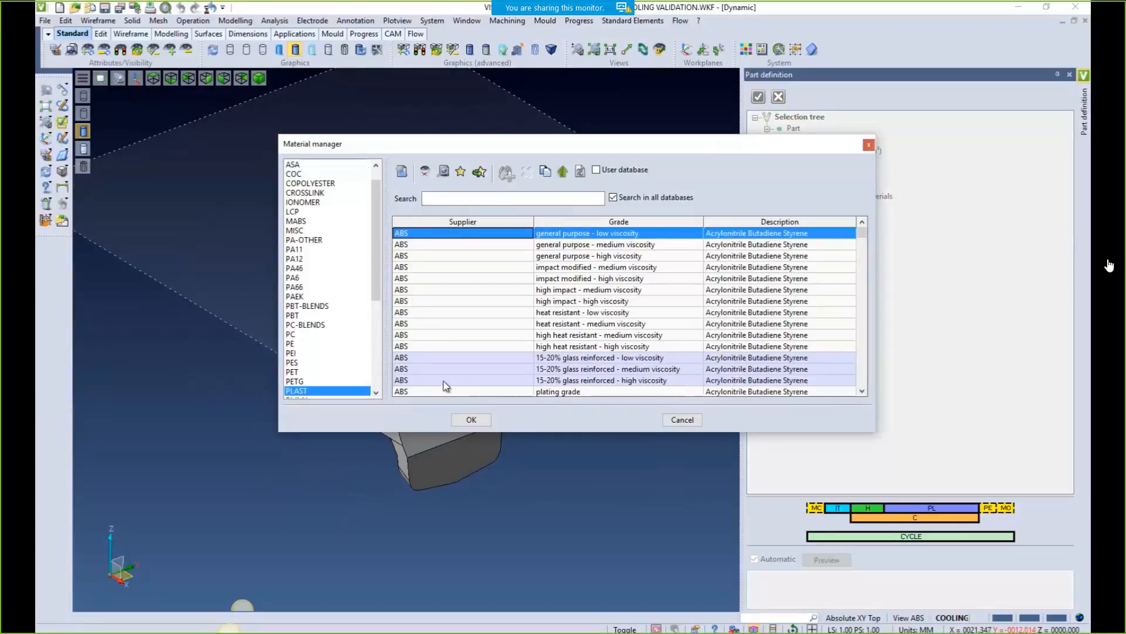
Accept the low-viscosity ABS material, mesh the part, finish its definition and open the Layers list
{"action": "left_click", "coordinate": [471, 419]}
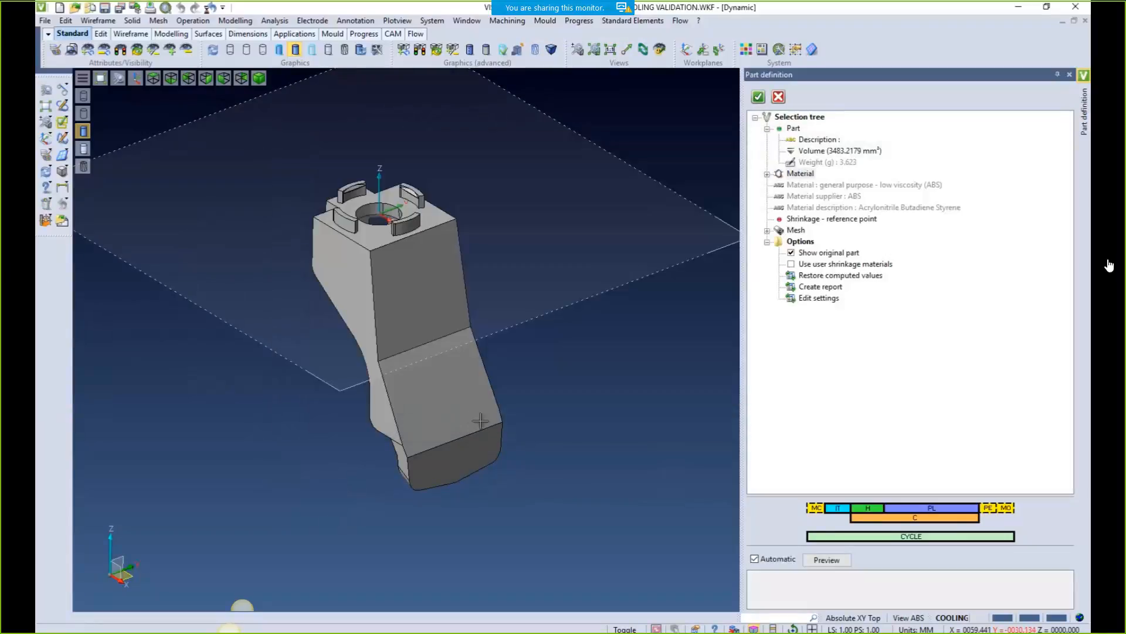
{"action": "left_click", "coordinate": [779, 231]}
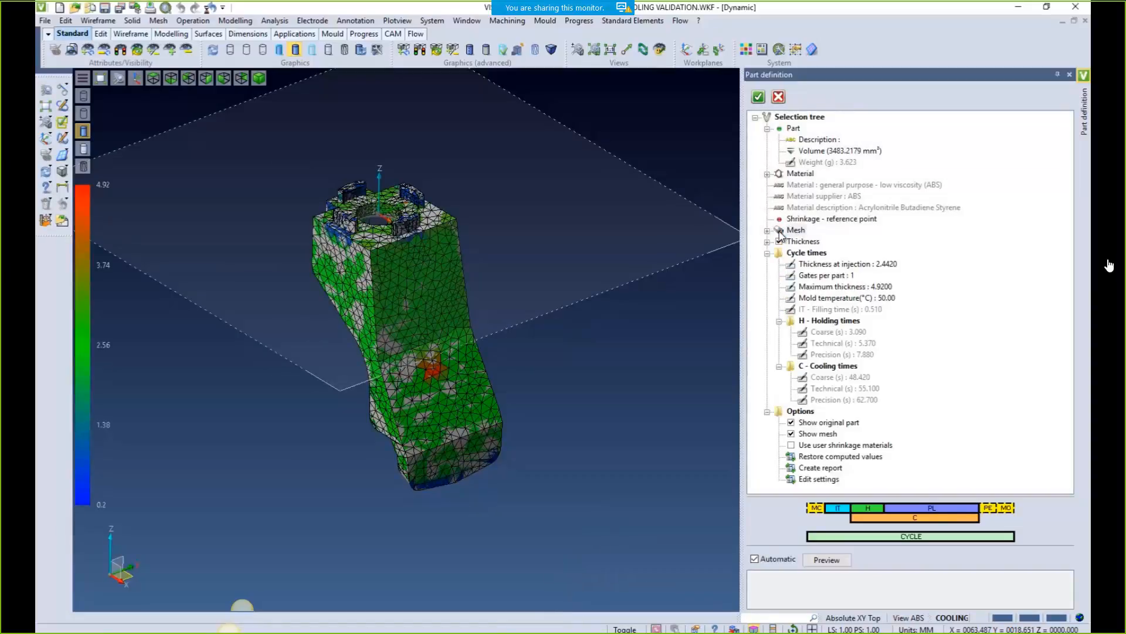
{"action": "left_click", "coordinate": [791, 422]}
{"action": "mouse_move", "coordinate": [503, 315]}
{"action": "middle_mouse_down"}
{"action": "mouse_move", "coordinate": [650, 287]}
{"action": "mouse_move", "coordinate": [492, 287]}
{"action": "mouse_move", "coordinate": [517, 329]}
{"action": "middle_mouse_up"}
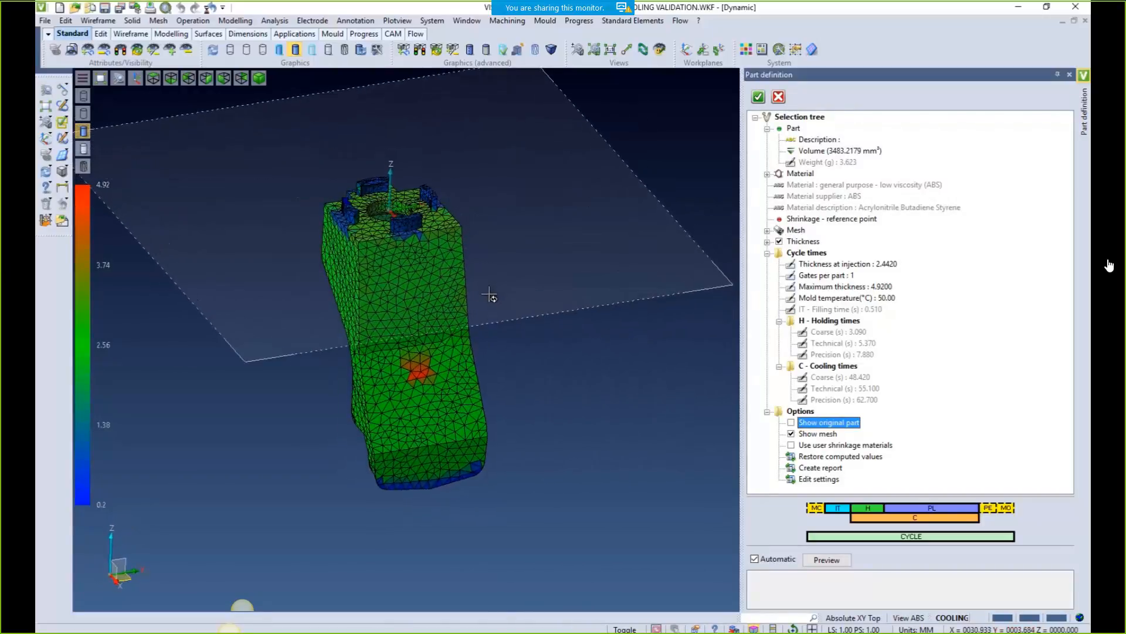
{"action": "left_click", "coordinate": [792, 423]}
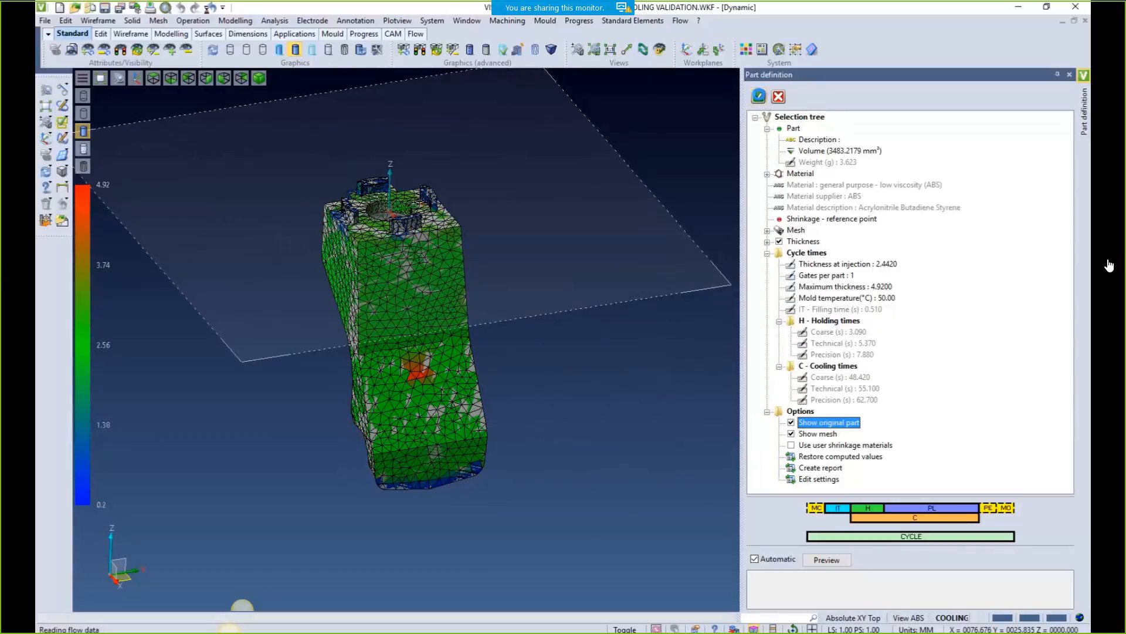
{"action": "left_click", "coordinate": [759, 97]}
{"action": "right_click_drag", "start_coordinate": [747, 272], "coordinate": [805, 276]}
Make layer 10 COOLING VALIDATION current and bring the mould model into view
{"action": "left_click", "coordinate": [819, 257]}
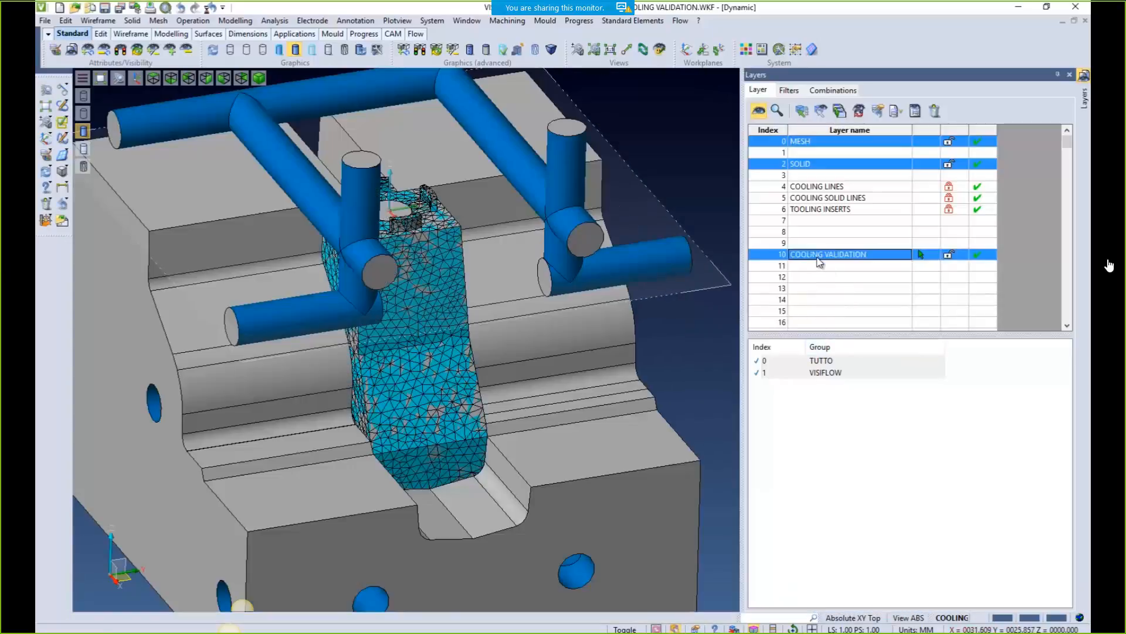
{"action": "left_click", "coordinate": [1069, 75]}
{"action": "scroll", "coordinate": [460, 369], "scroll_direction": "down", "scroll_amount": 3}
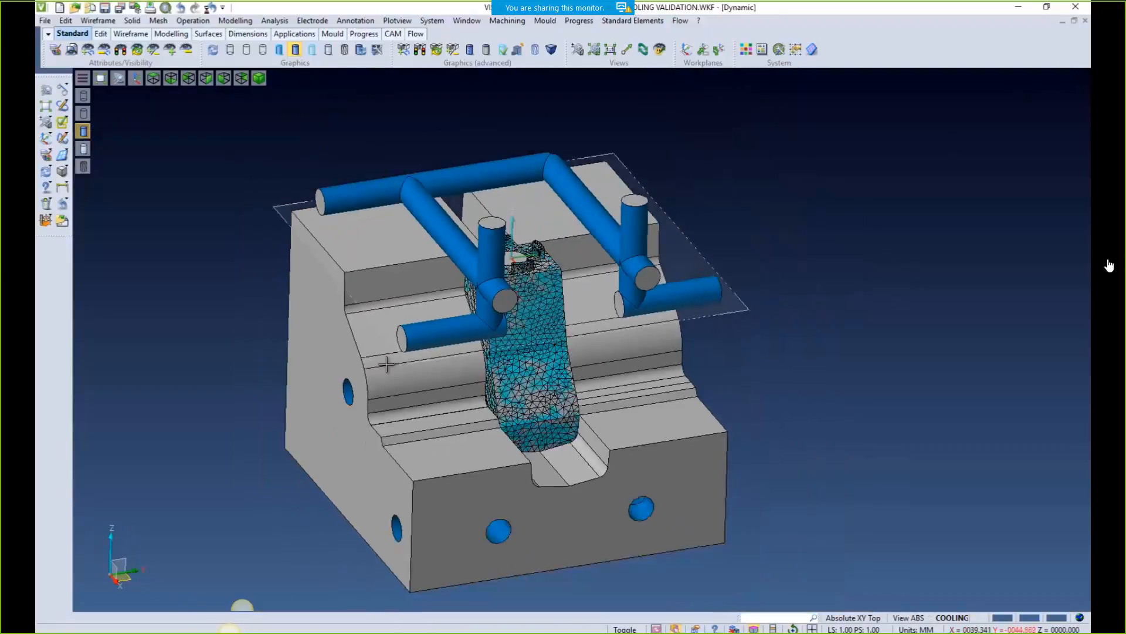
{"action": "middle_click_drag", "start_coordinate": [460, 368], "coordinate": [484, 379]}
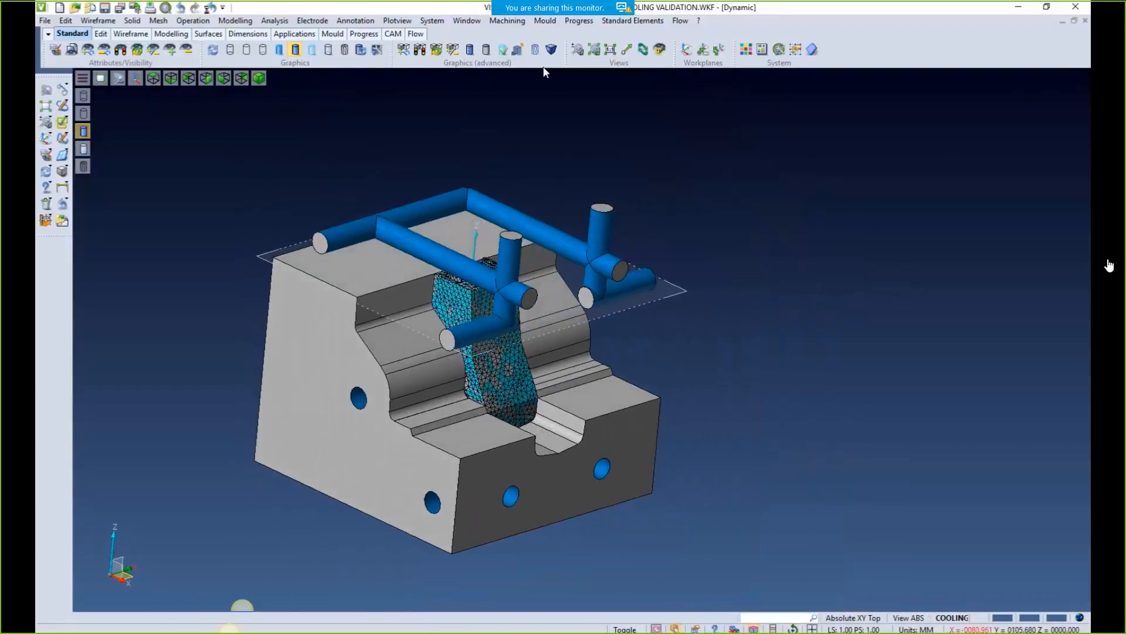
Start Cooling validation on the meshed part with the channels and mould block as cooling solids
{"action": "left_click", "coordinate": [545, 22]}
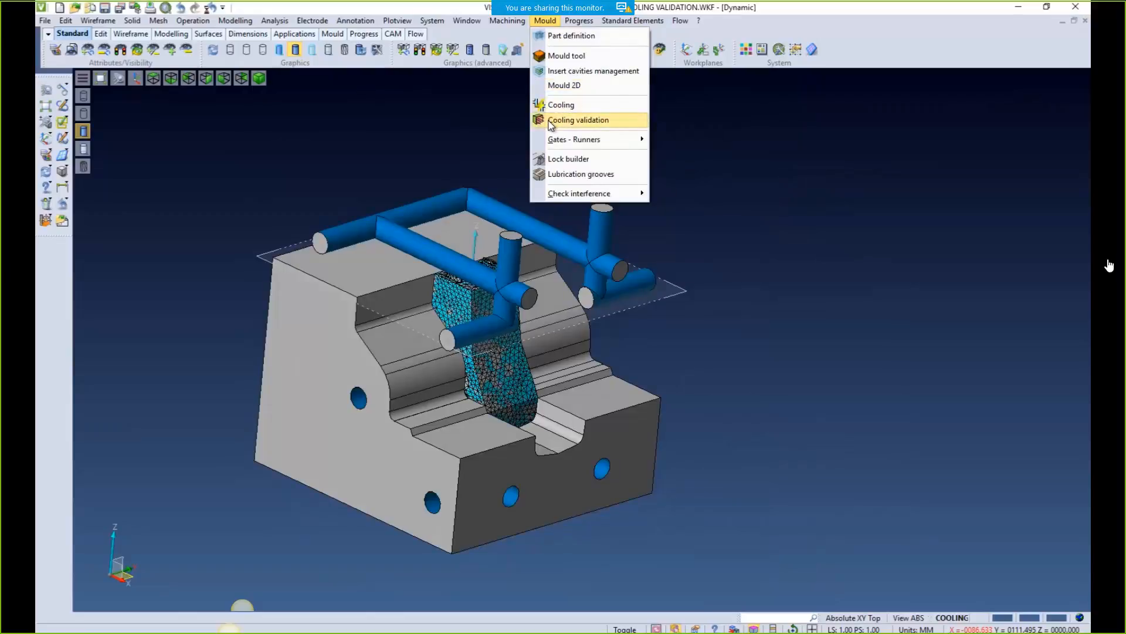
{"action": "left_click", "coordinate": [568, 119]}
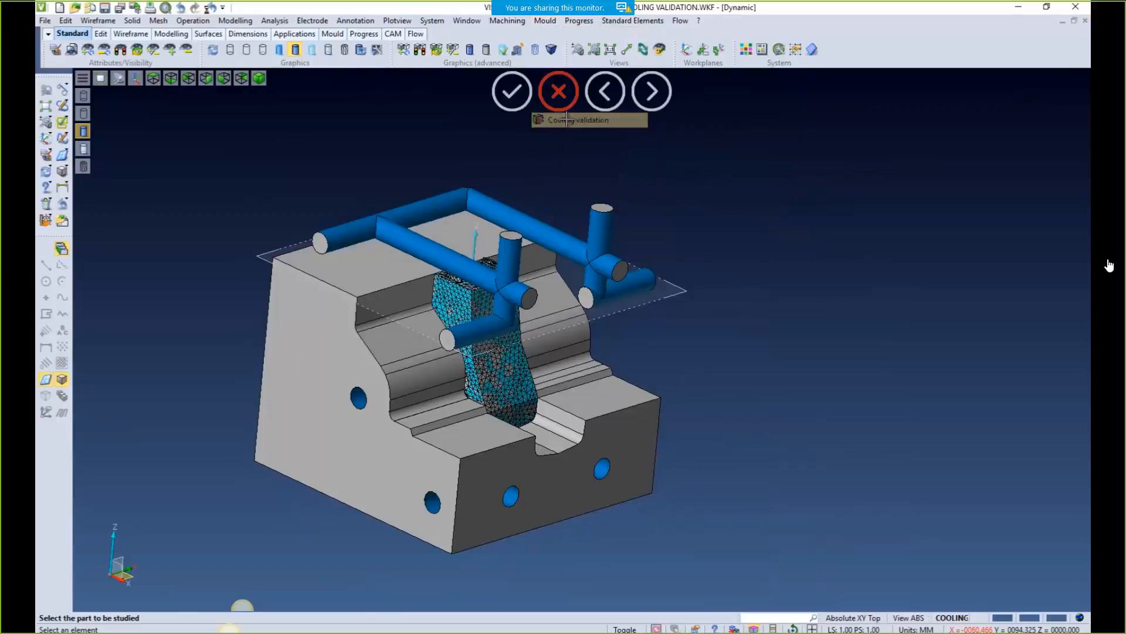
{"action": "left_click", "coordinate": [463, 308]}
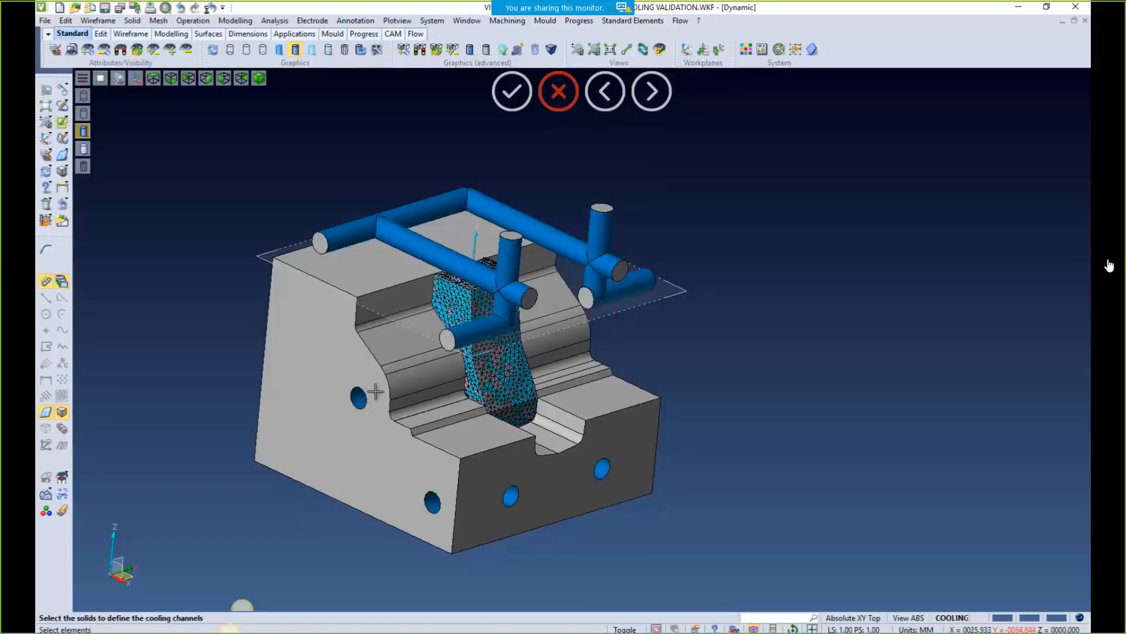
{"action": "left_click", "coordinate": [64, 511]}
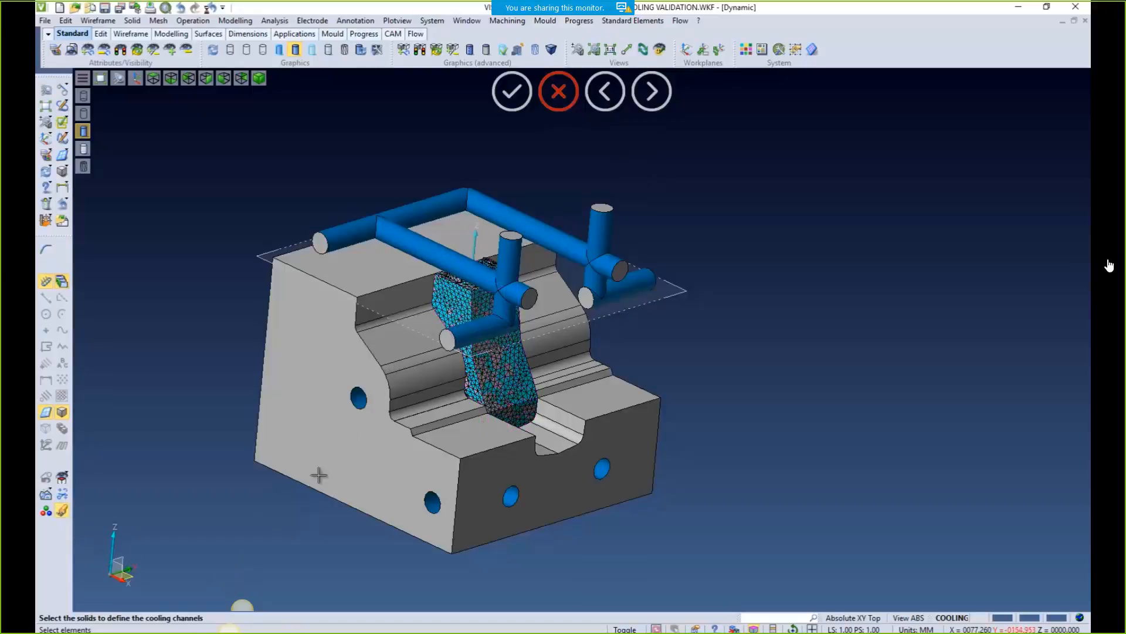
{"action": "left_click", "coordinate": [471, 340]}
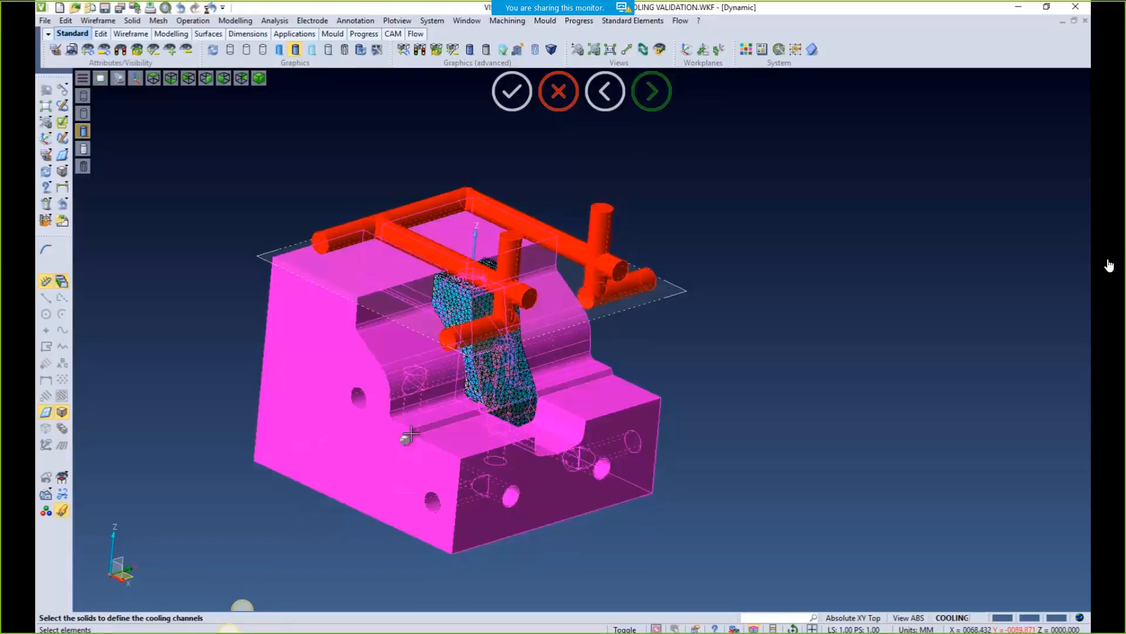
{"action": "left_click", "coordinate": [415, 435]}
{"action": "right_click", "coordinate": [667, 334]}
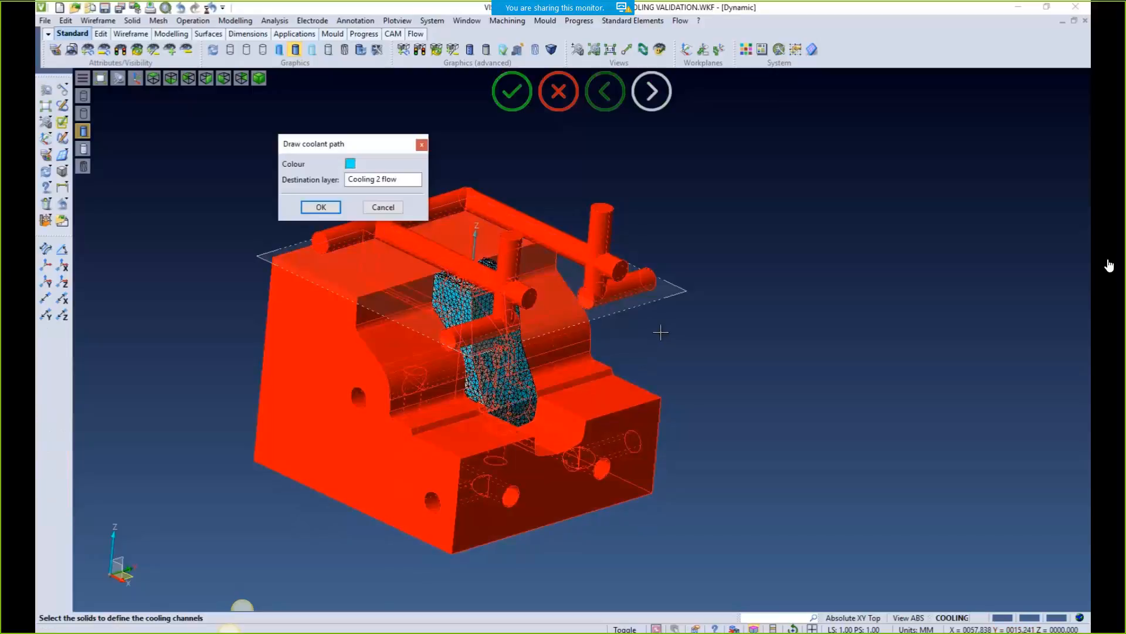
{"action": "left_click", "coordinate": [321, 207]}
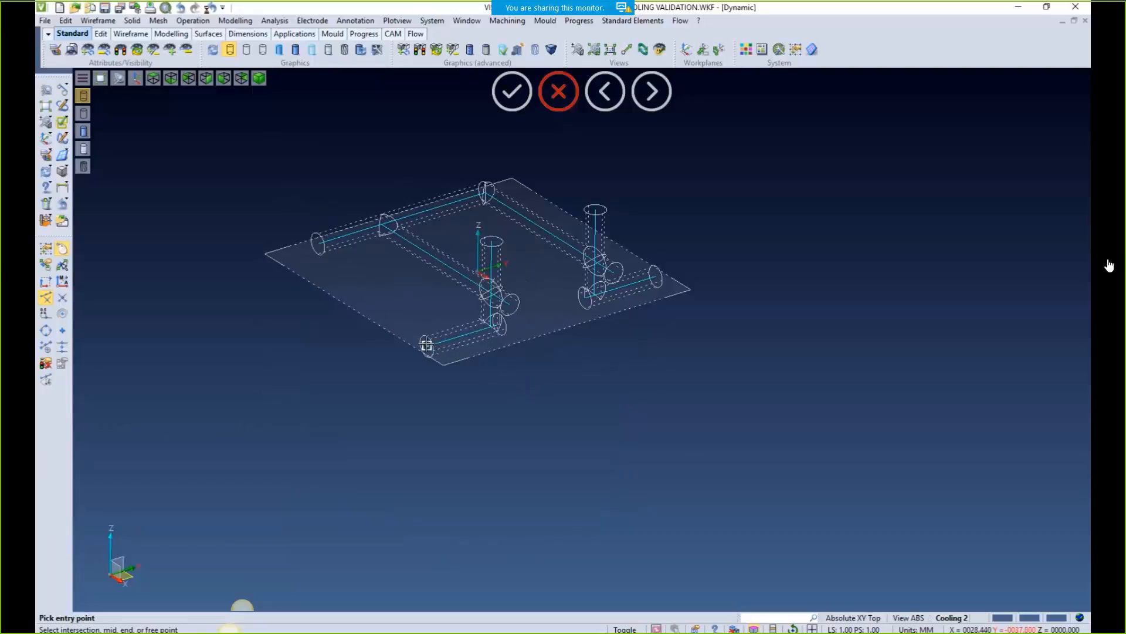
Trace the first coolant path, length 192, from the lower-left entry to its exit pipe end
{"action": "left_click", "coordinate": [426, 347]}
{"action": "left_click", "coordinate": [649, 282]}
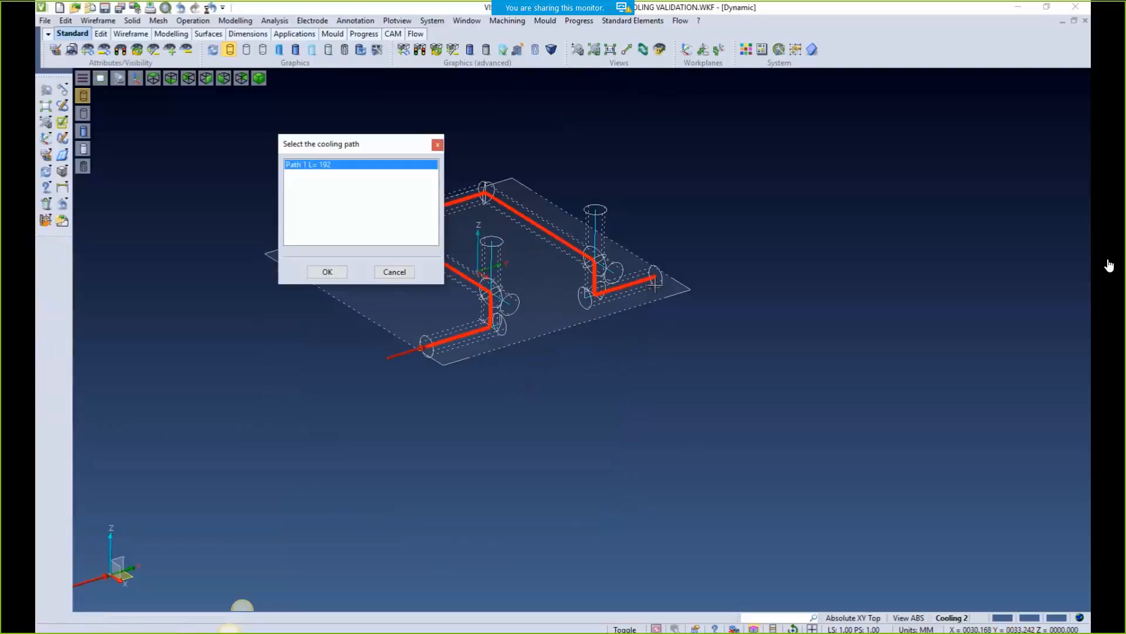
{"action": "left_click_drag", "start_coordinate": [364, 154], "coordinate": [263, 234]}
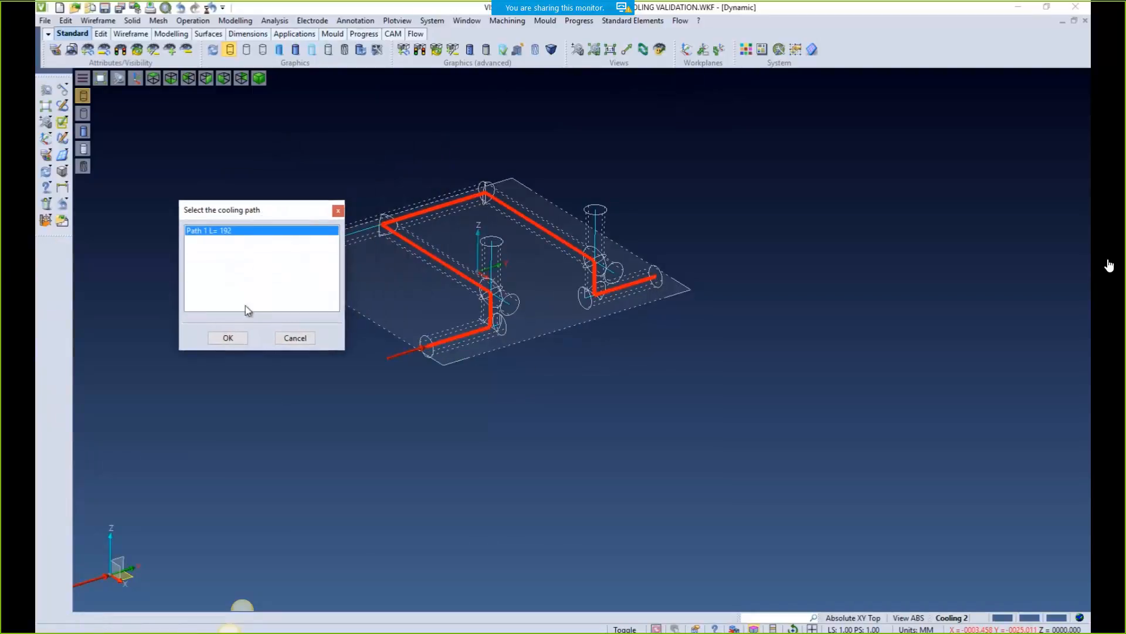
{"action": "left_click", "coordinate": [226, 336]}
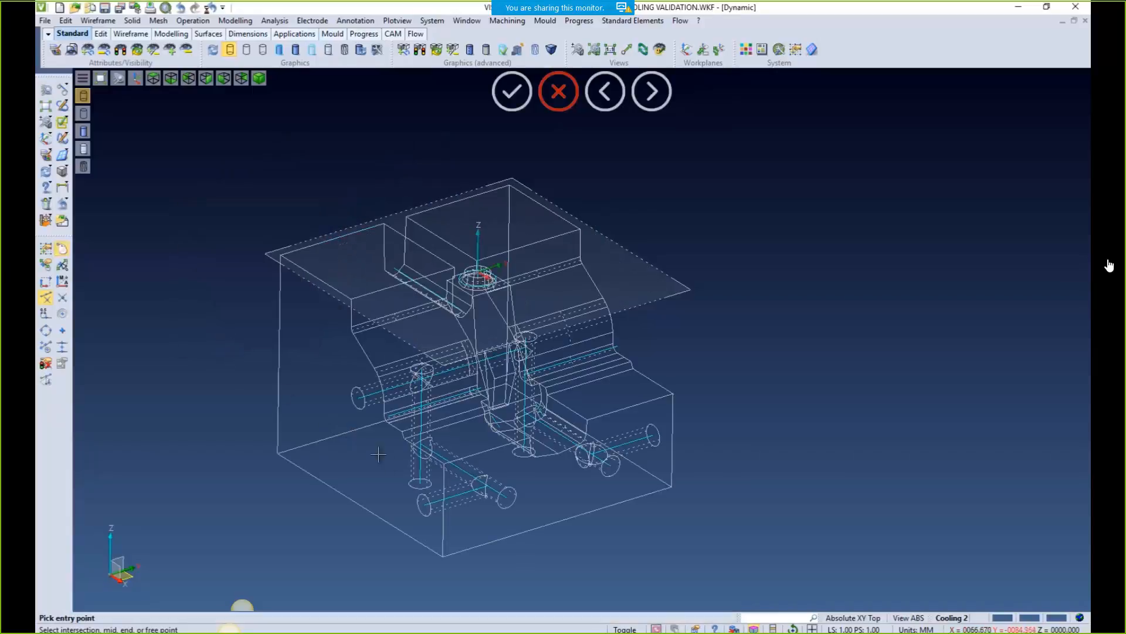
Trace the second circuit's coolant path, length 172, to start model validation
{"action": "left_click", "coordinate": [430, 503]}
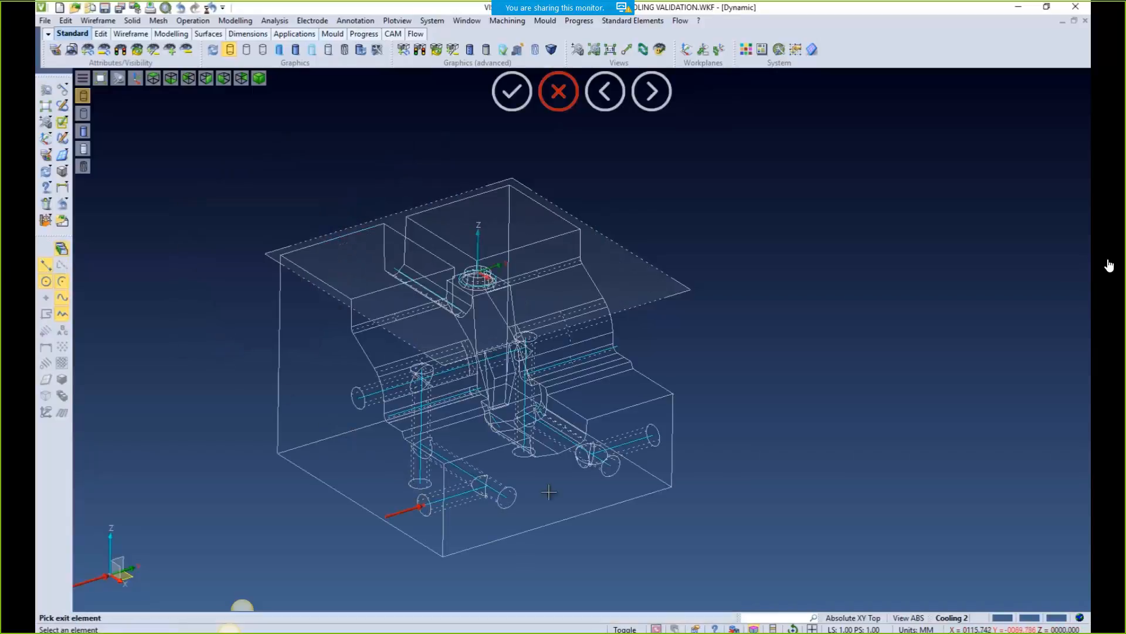
{"action": "left_click", "coordinate": [643, 439]}
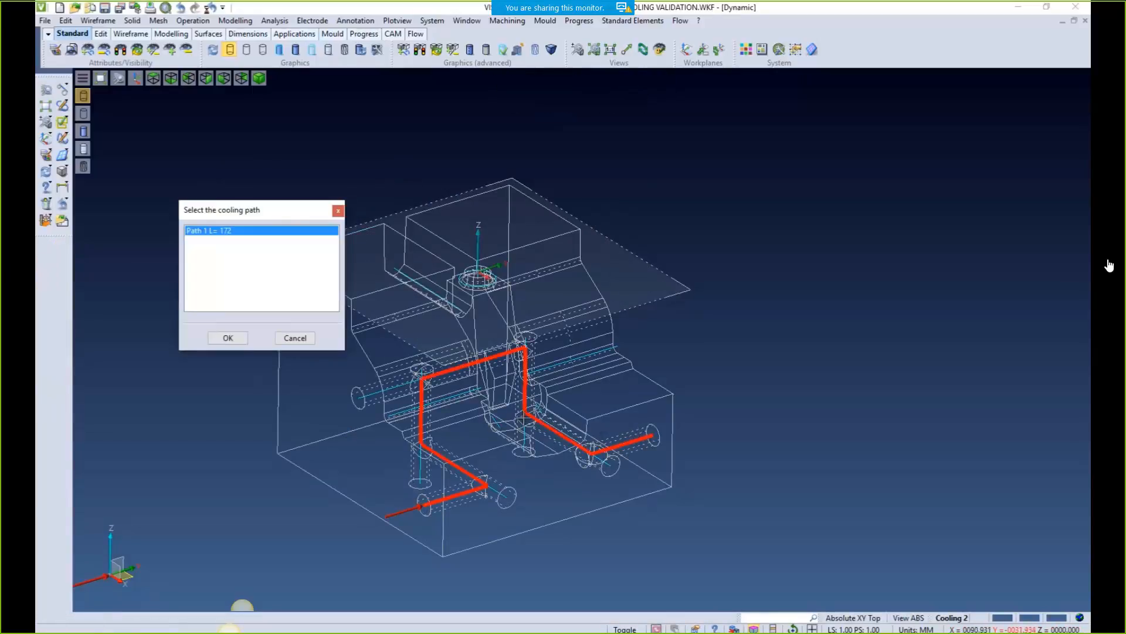
{"action": "left_click", "coordinate": [232, 341]}
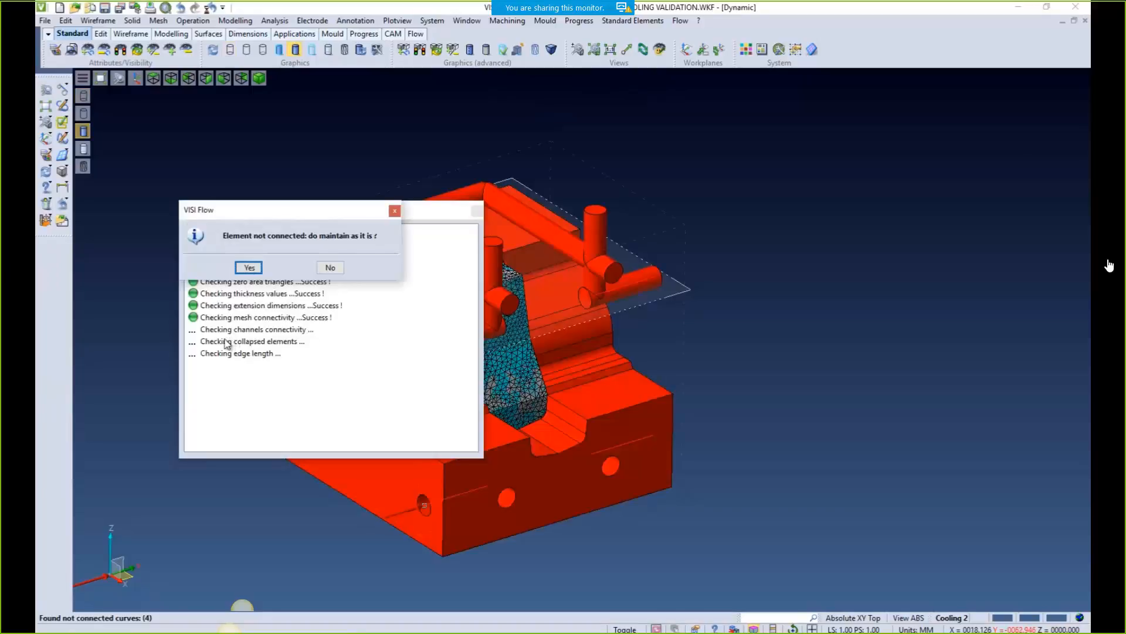
Keep the unconnected elements, accept the model-ready check and keep Tool Steel XC48 as mould steel
{"action": "left_click", "coordinate": [249, 267]}
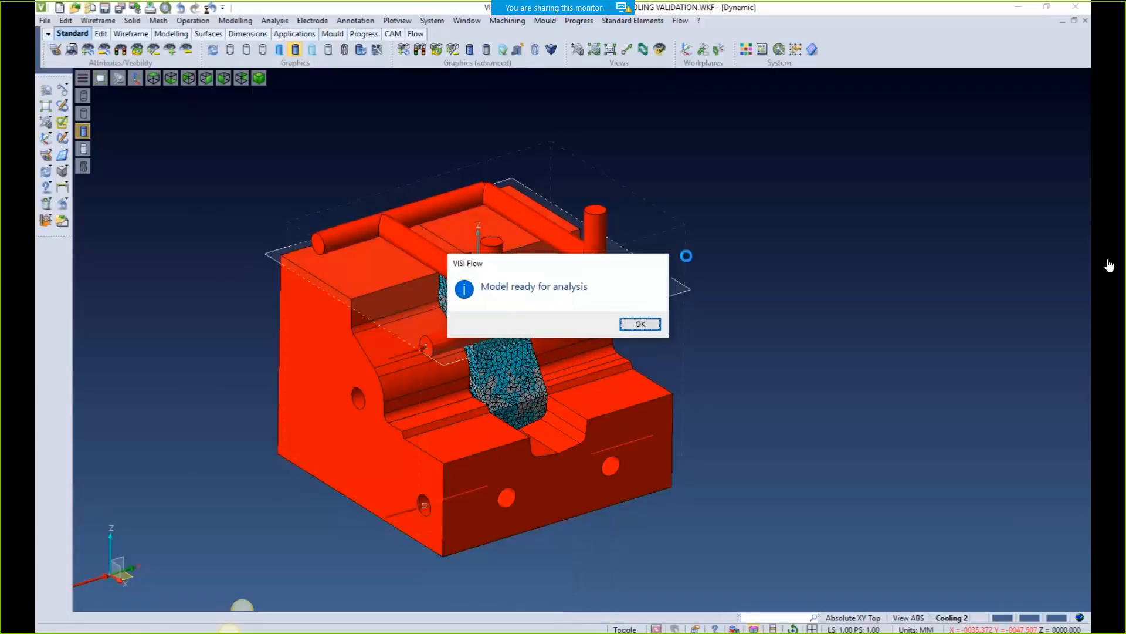
{"action": "left_click", "coordinate": [634, 321]}
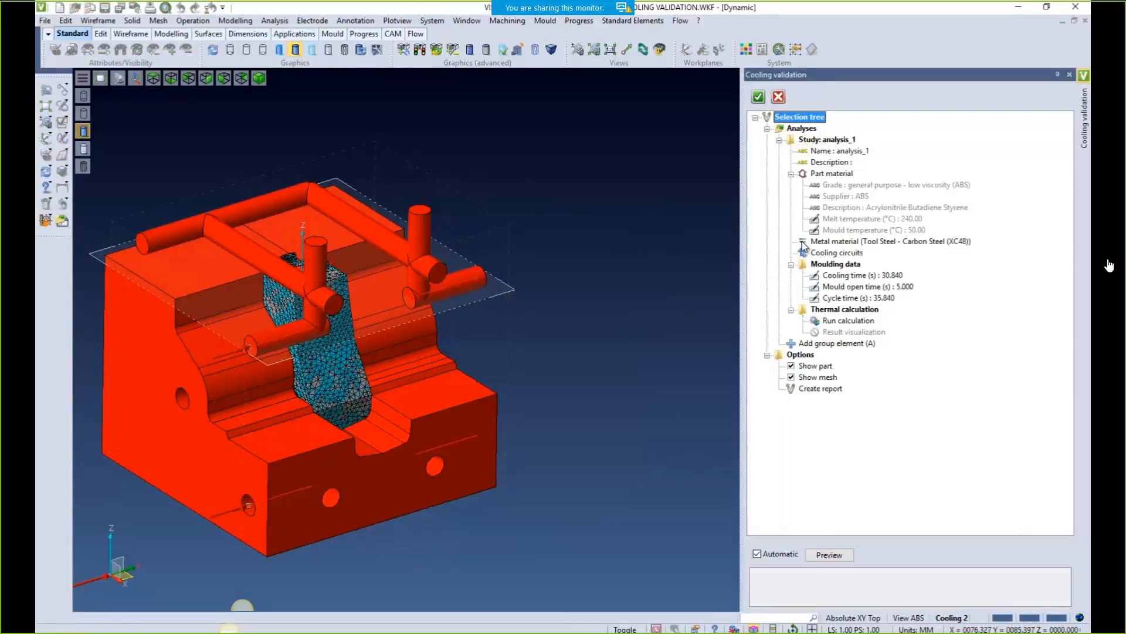
{"action": "left_click", "coordinate": [804, 243]}
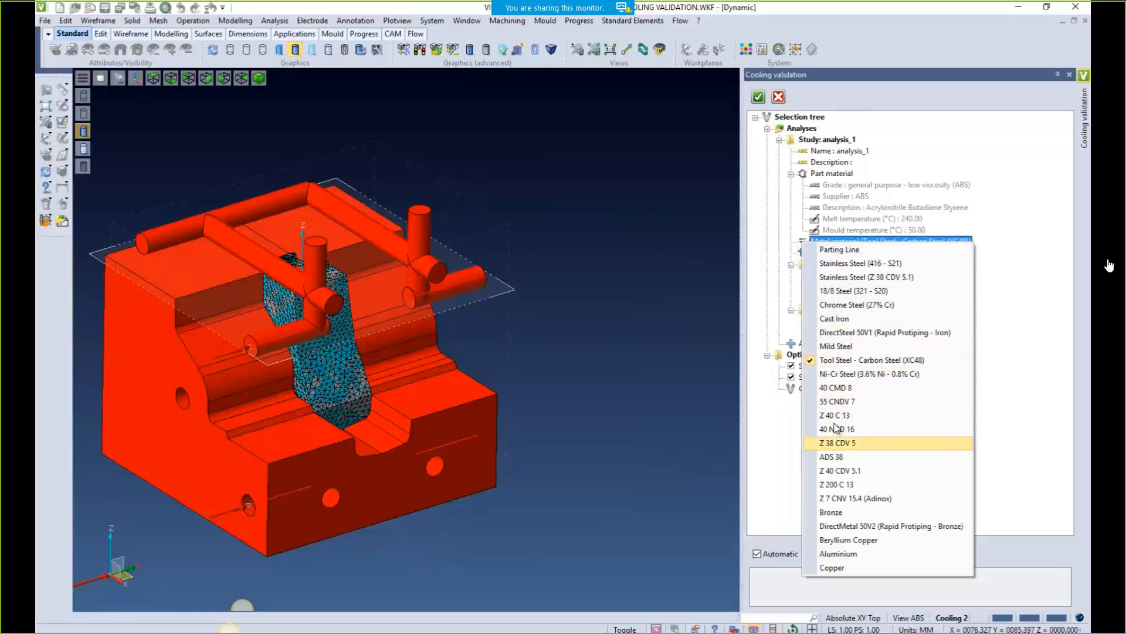
{"action": "left_click", "coordinate": [729, 263]}
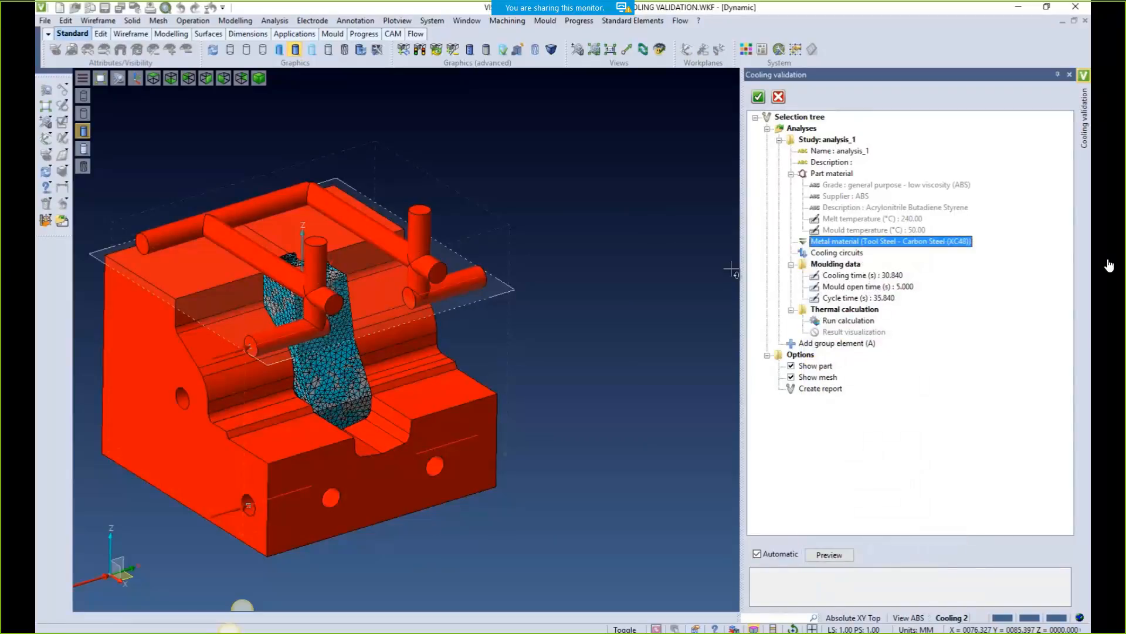
{"action": "left_click", "coordinate": [803, 253]}
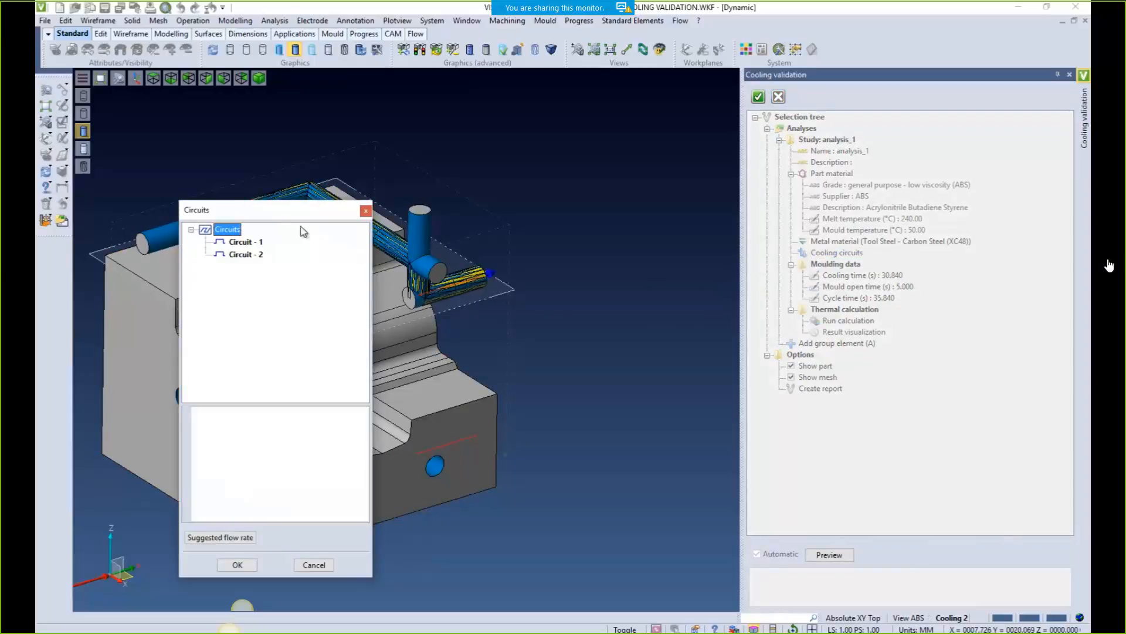
Review Circuit - 1 and Circuit - 2, link Circuit - 2 into Circuit - 1, and confirm
{"action": "left_click_drag", "start_coordinate": [253, 209], "coordinate": [614, 142]}
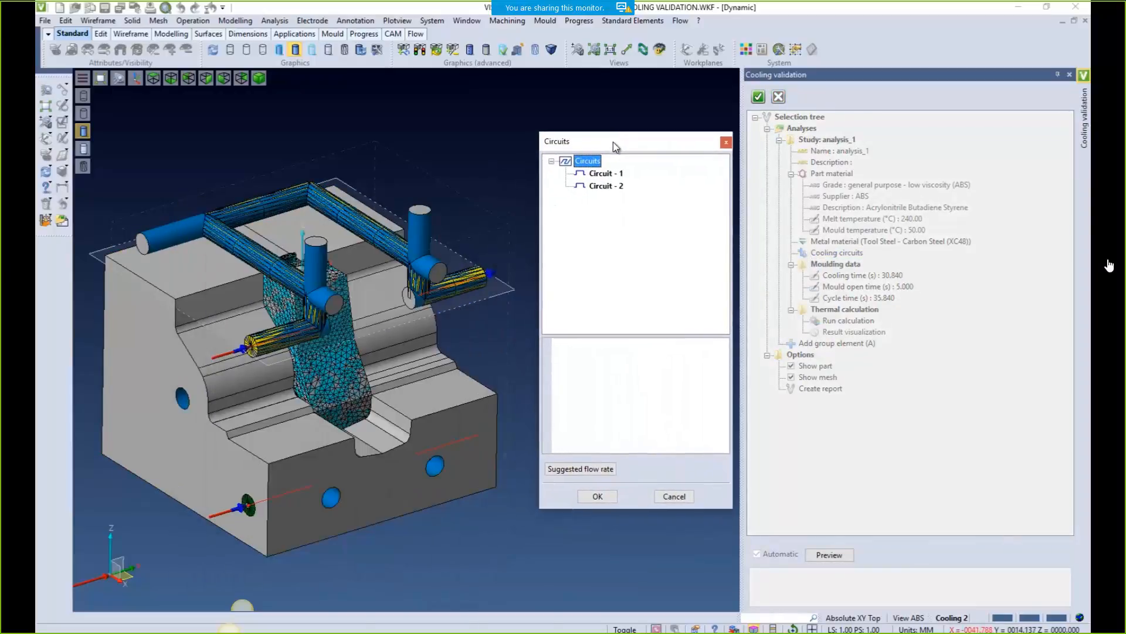
{"action": "left_click", "coordinate": [601, 174]}
{"action": "left_click", "coordinate": [601, 186]}
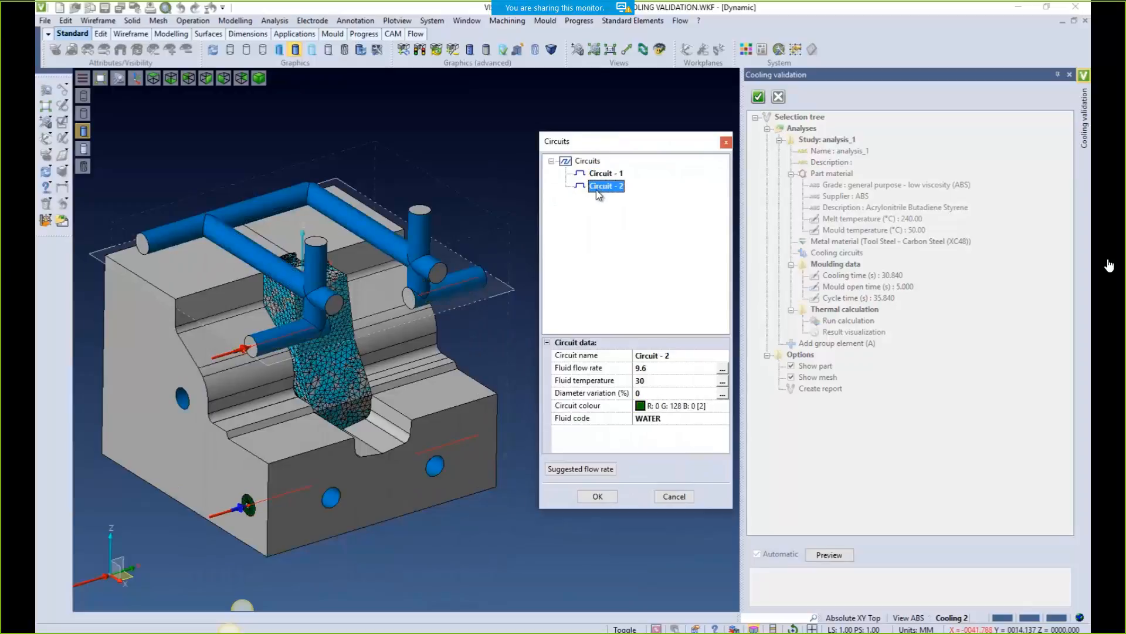
{"action": "left_click_drag", "start_coordinate": [595, 192], "coordinate": [605, 179]}
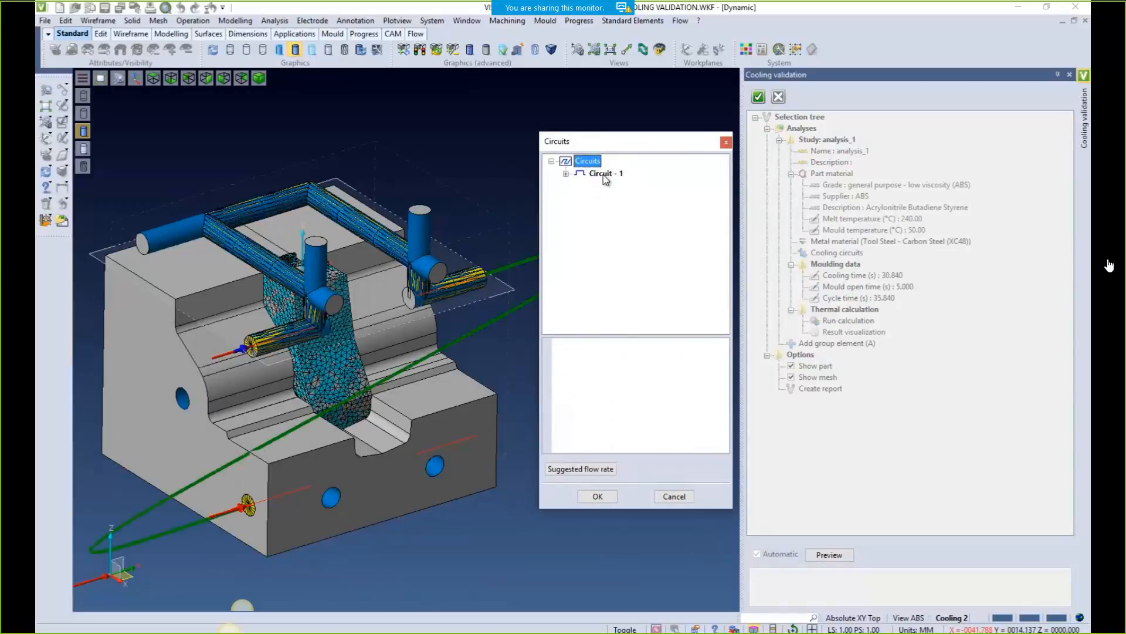
{"action": "left_click", "coordinate": [565, 174]}
{"action": "left_click", "coordinate": [608, 187]}
{"action": "right_click", "coordinate": [608, 188]}
{"action": "left_click", "coordinate": [622, 195]}
{"action": "left_click", "coordinate": [593, 174]}
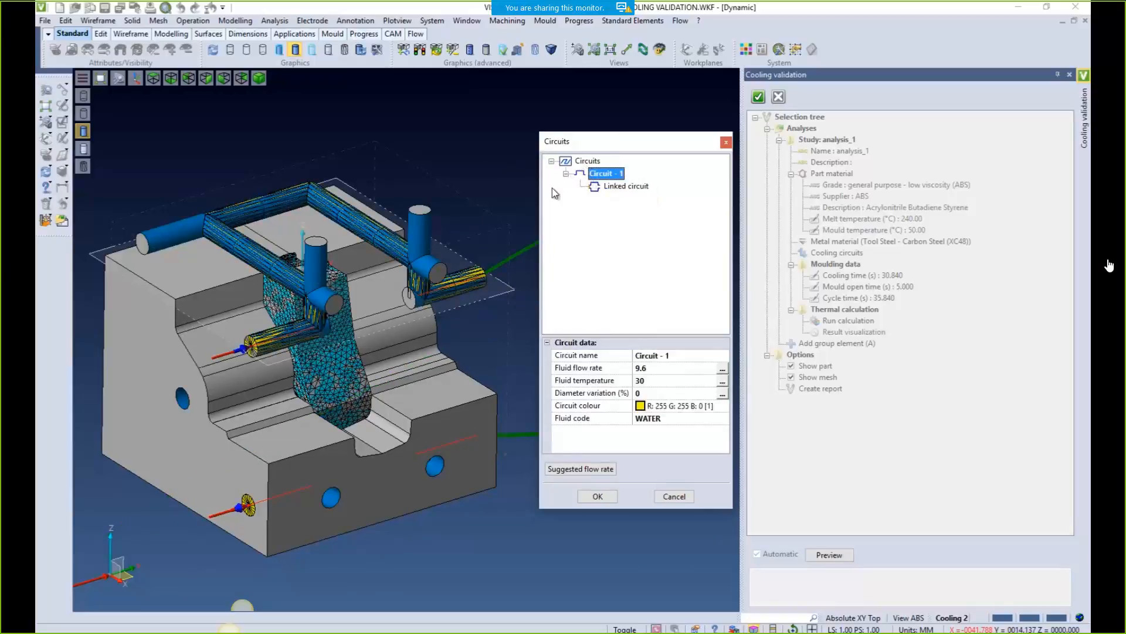
{"action": "mouse_move", "coordinate": [582, 145]}
{"action": "left_mouse_down"}
{"action": "mouse_move", "coordinate": [830, 259]}
{"action": "mouse_move", "coordinate": [586, 188]}
{"action": "mouse_move", "coordinate": [560, 150]}
{"action": "left_mouse_up"}
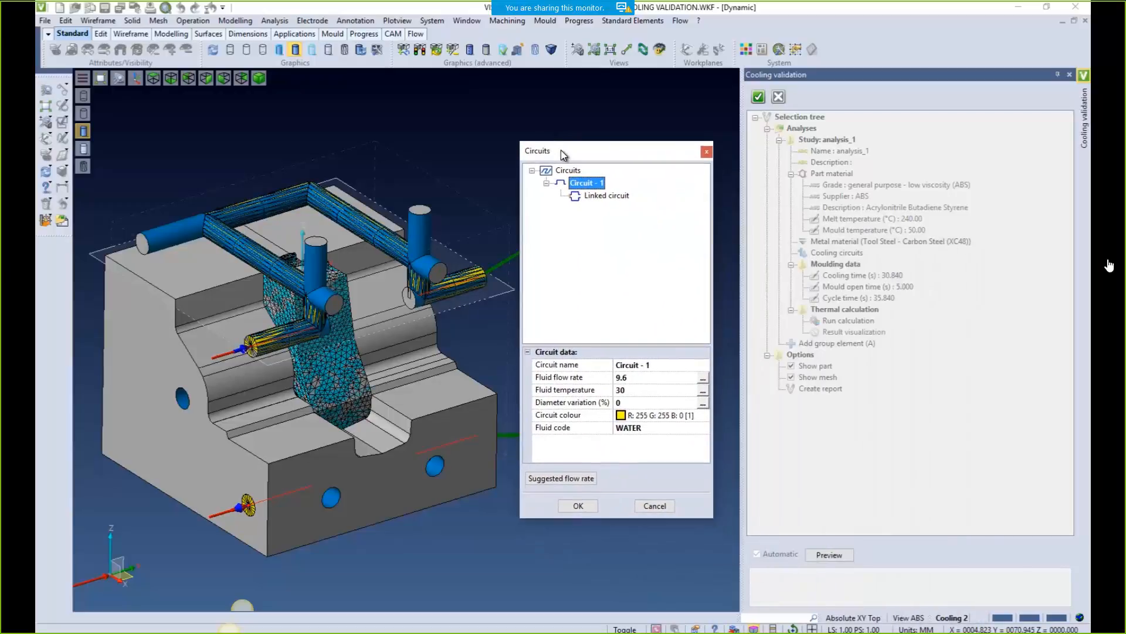
{"action": "left_click", "coordinate": [578, 506]}
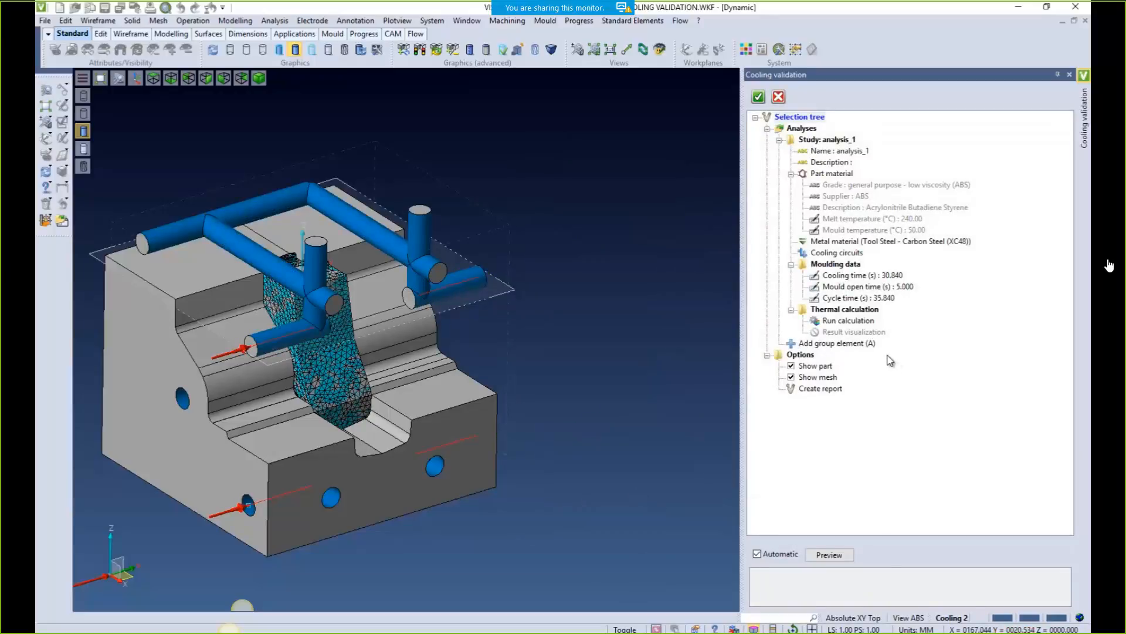
Set the cooling time to 20 s, apply the suggested flow rate and run the thermal calculation
{"action": "double_click", "coordinate": [815, 278]}
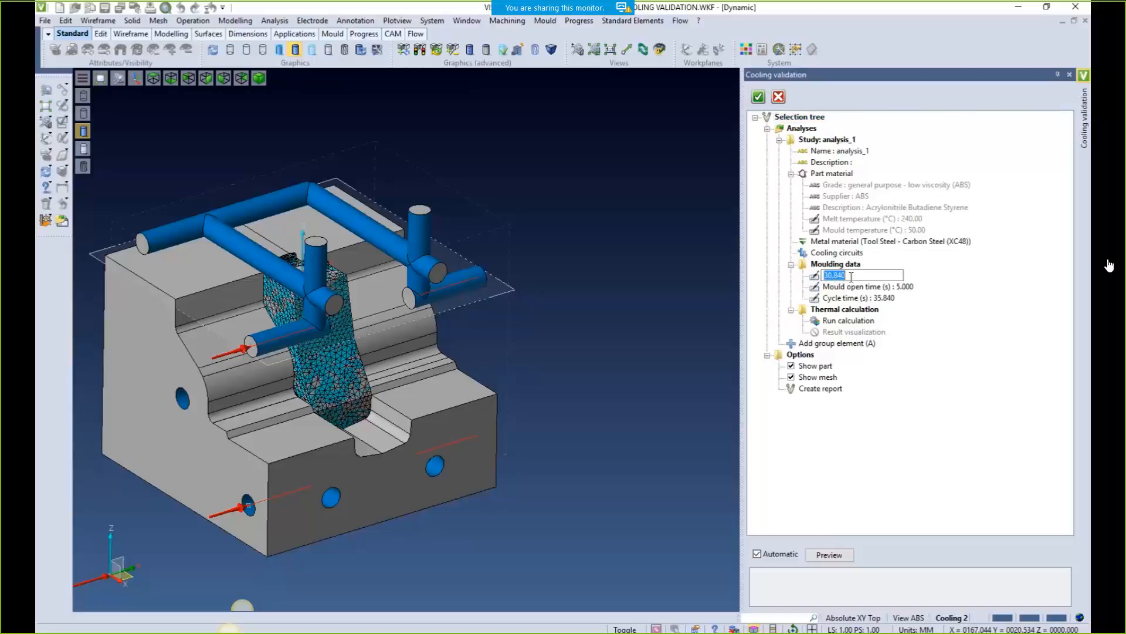
{"action": "type", "text": "20"}
{"action": "key", "text": "Return"}
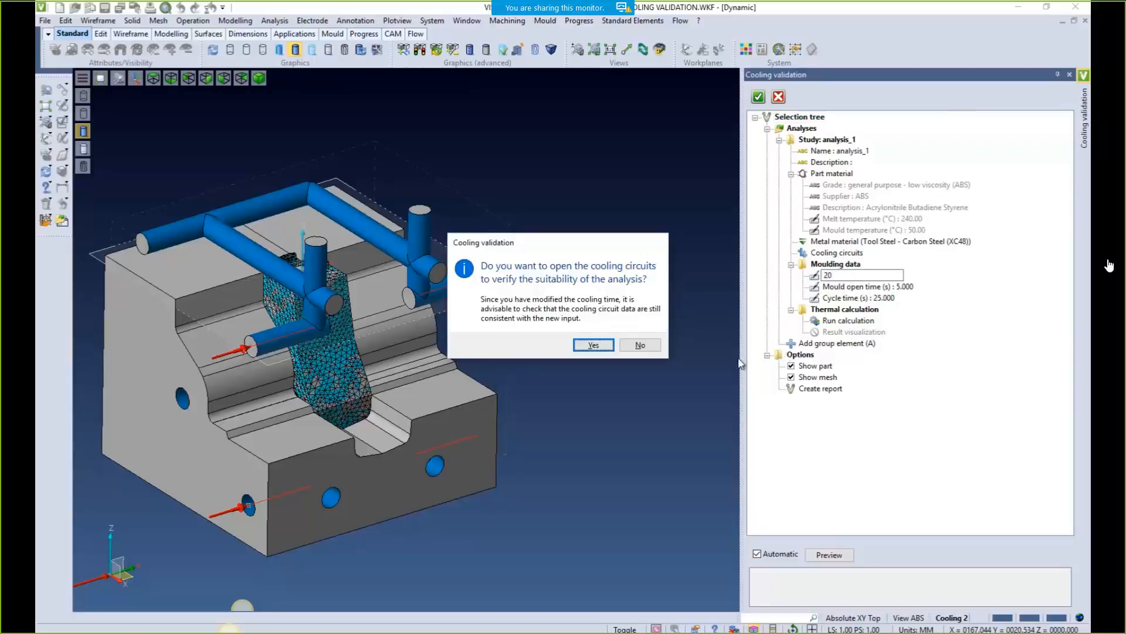
{"action": "left_click", "coordinate": [595, 346]}
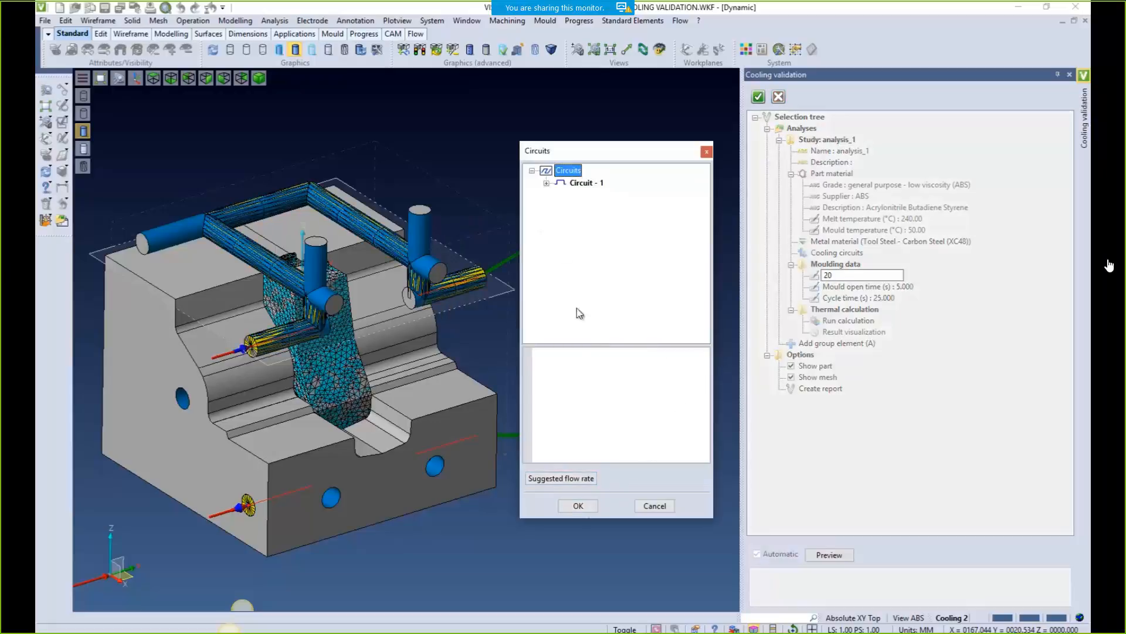
{"action": "left_click", "coordinate": [566, 480]}
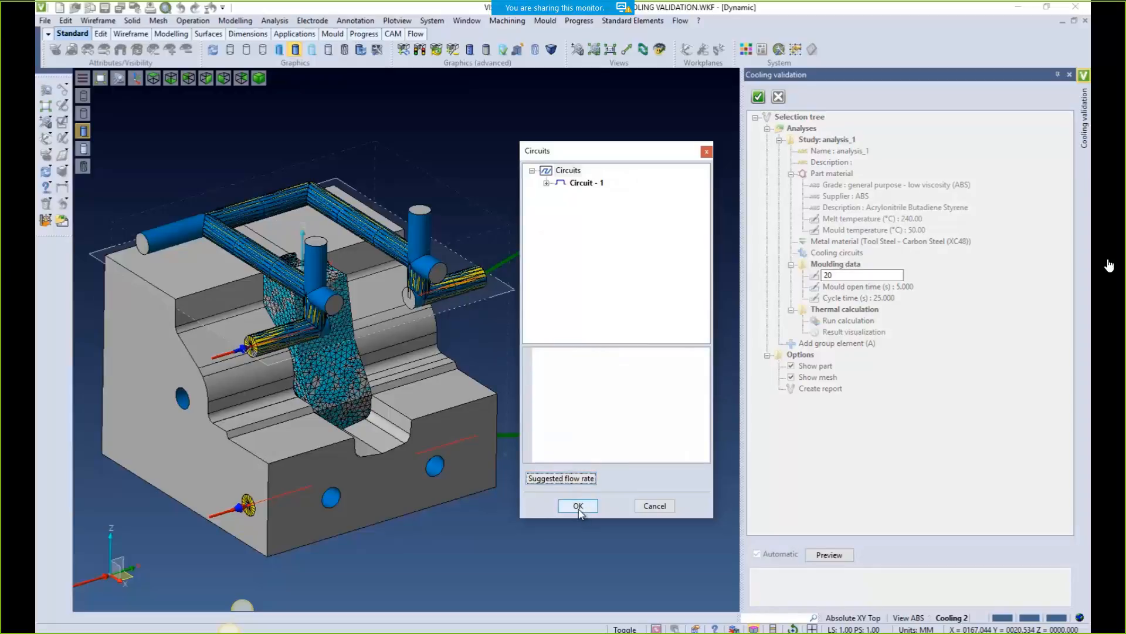
{"action": "left_click", "coordinate": [580, 509]}
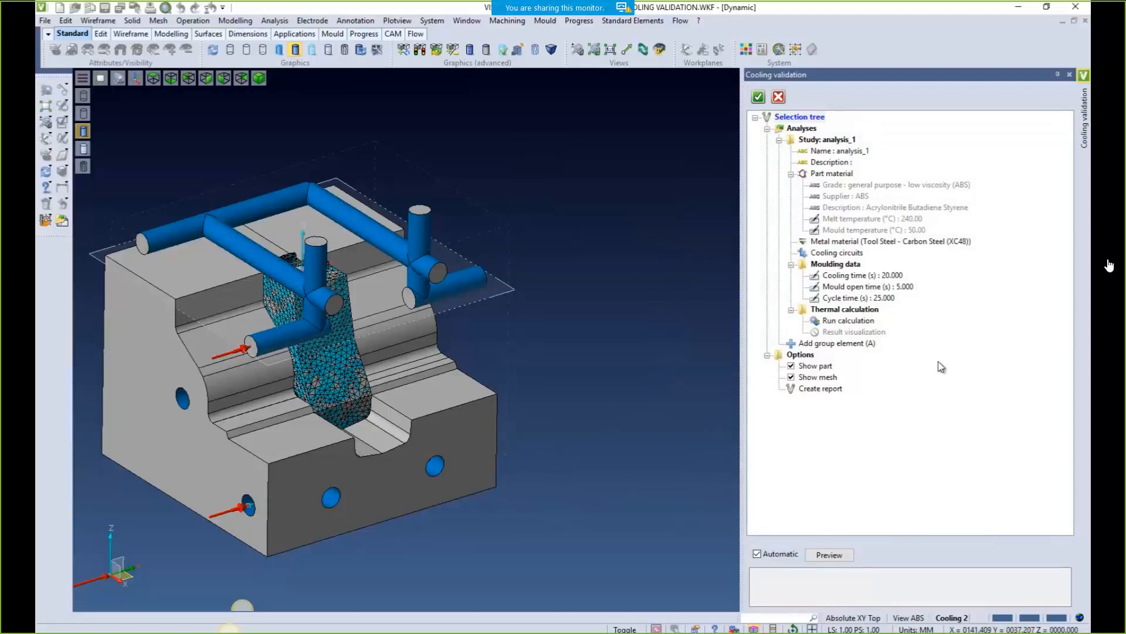
{"action": "double_click", "coordinate": [818, 322]}
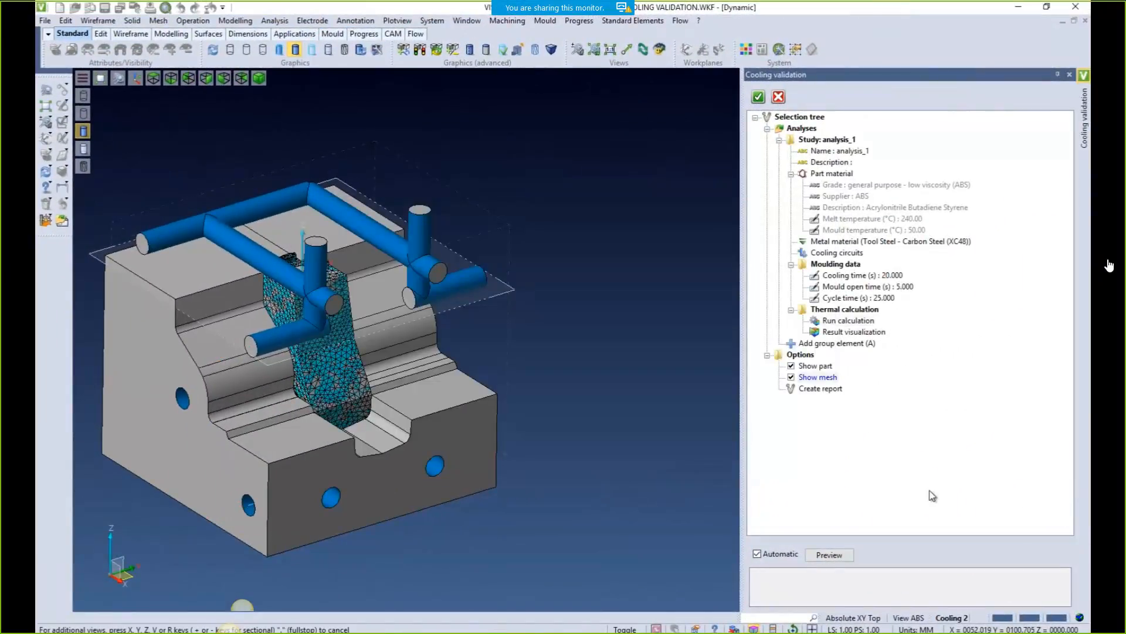
Show only the MESH layer and display the material temperature map, 37.63 to 115.87 °C
{"action": "left_click", "coordinate": [952, 621]}
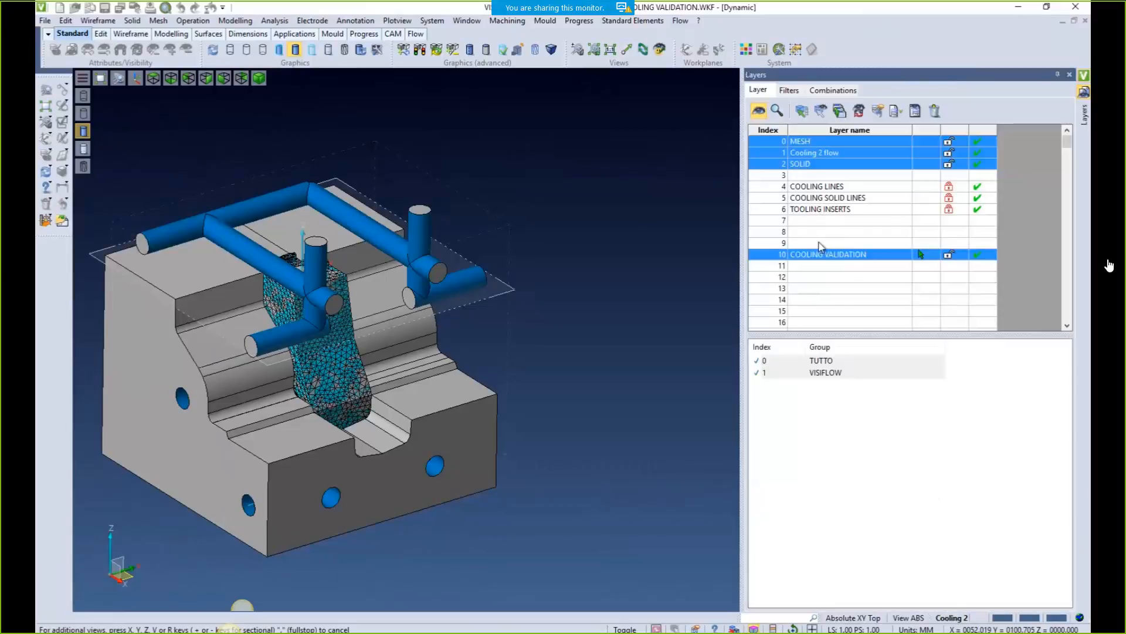
{"action": "left_click", "coordinate": [807, 144]}
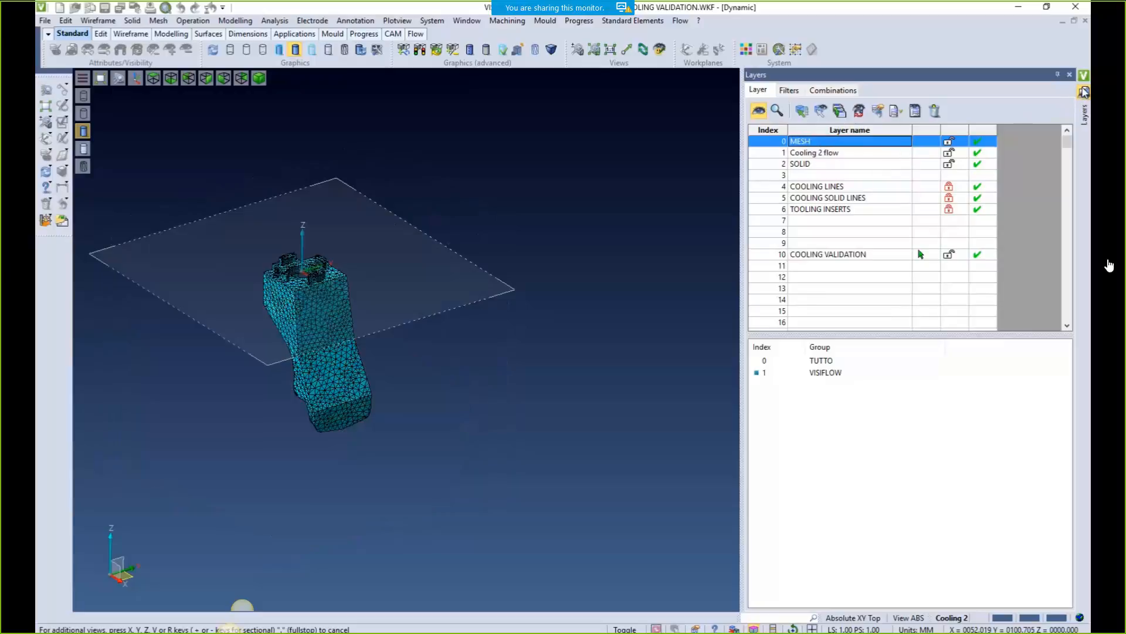
{"action": "left_click", "coordinate": [1085, 90]}
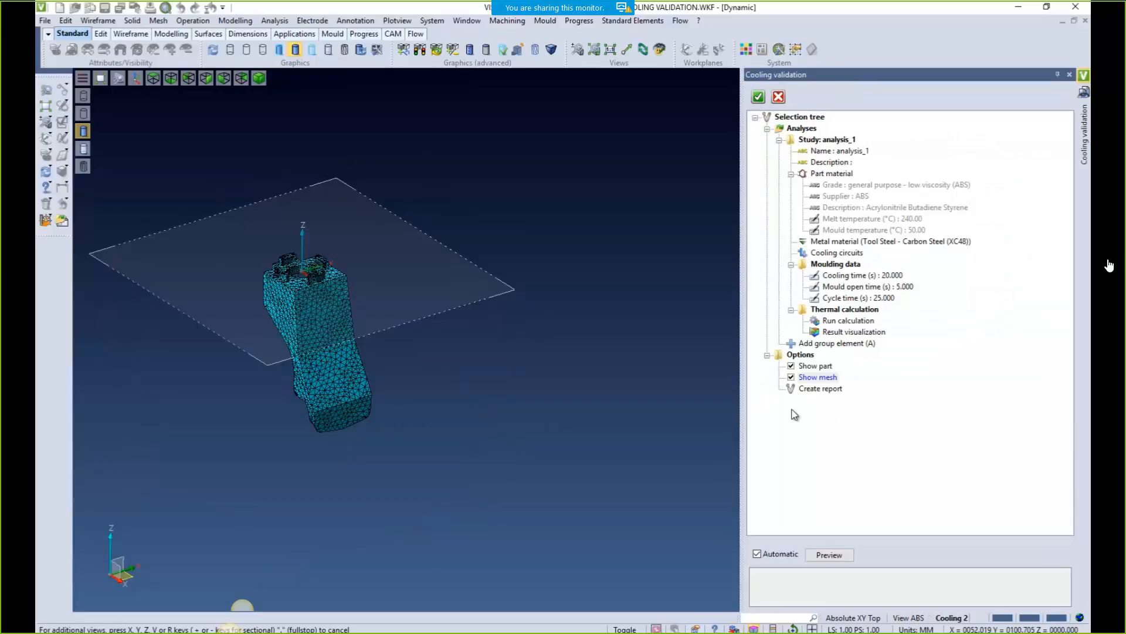
{"action": "left_click", "coordinate": [816, 334]}
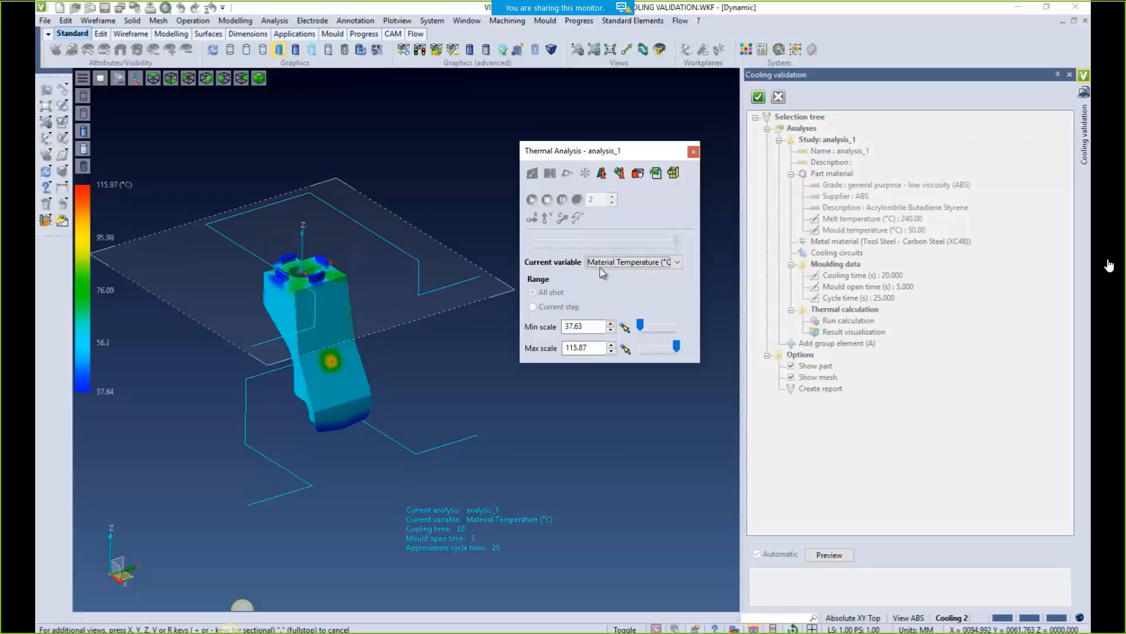
Keep Material Temperature shown, trying a 46.24 minimum scale before restoring 37.63
{"action": "left_click", "coordinate": [680, 265]}
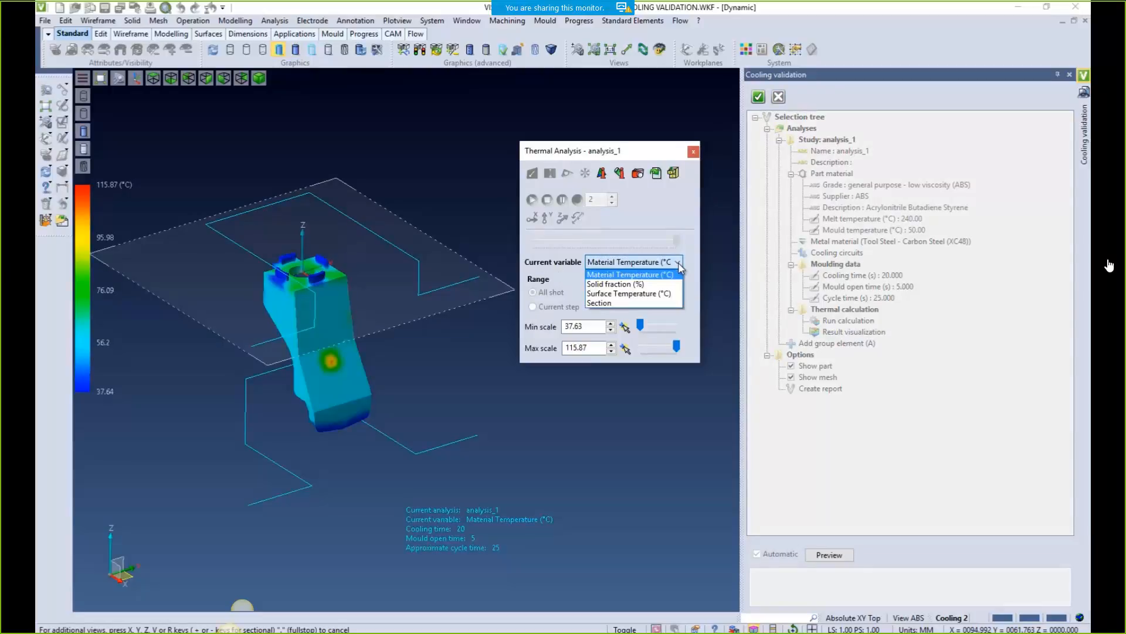
{"action": "left_click", "coordinate": [637, 275]}
{"action": "left_click_drag", "start_coordinate": [641, 326], "coordinate": [637, 325]}
{"action": "middle_click_drag", "start_coordinate": [359, 289], "coordinate": [464, 299]}
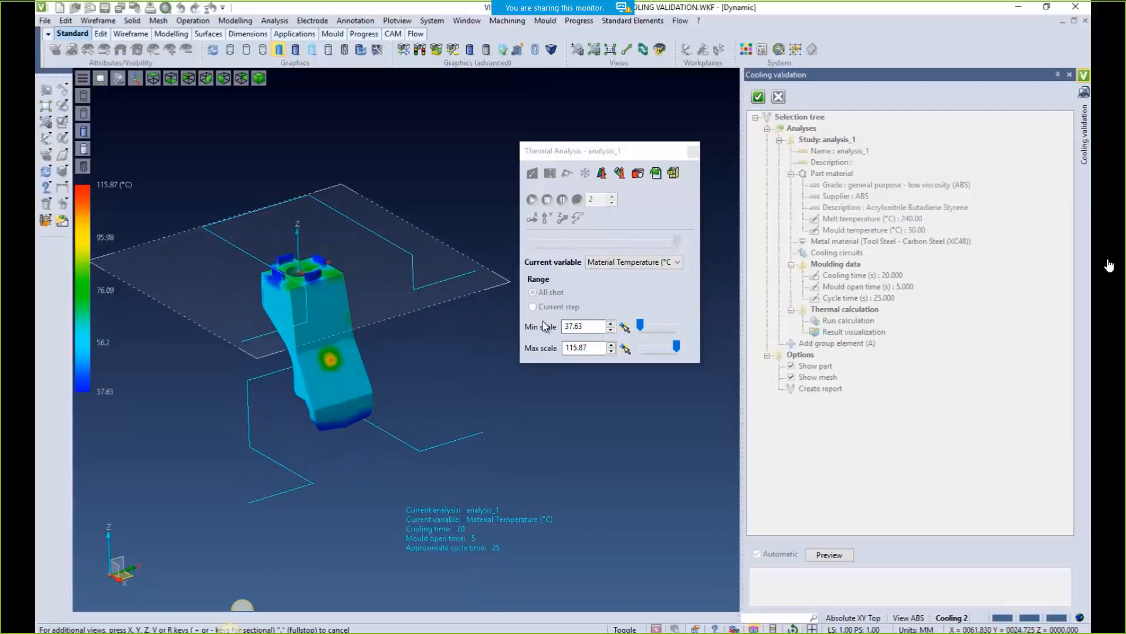
Switch through the Solid fraction and Surface Temperature results, ending on the Section result
{"action": "left_click", "coordinate": [677, 263]}
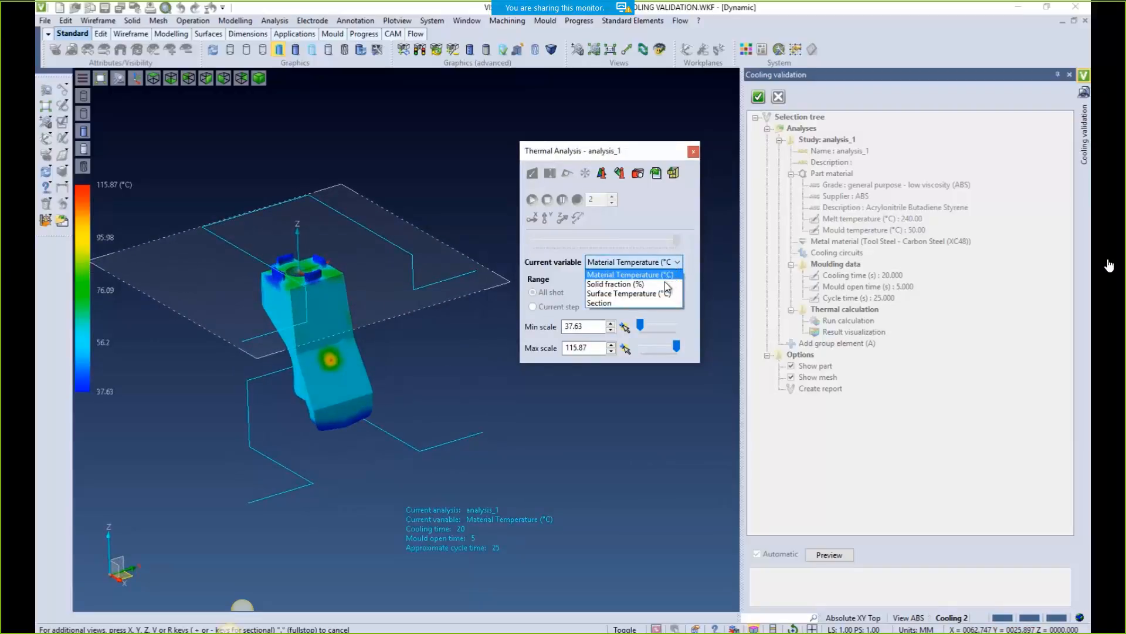
{"action": "left_click", "coordinate": [667, 285]}
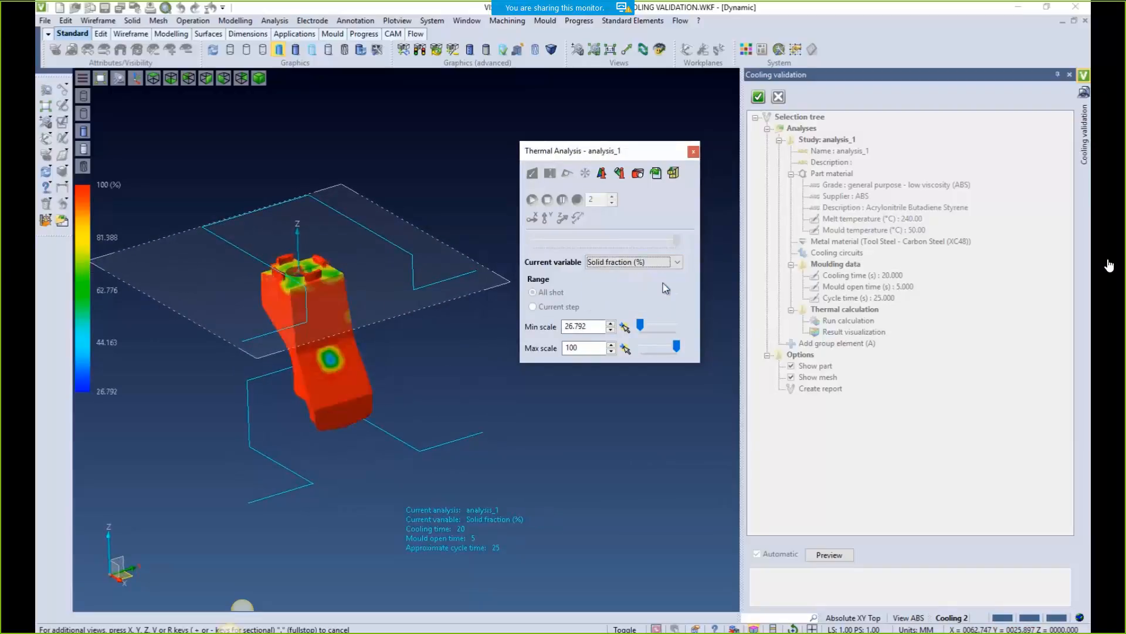
{"action": "left_click", "coordinate": [676, 263]}
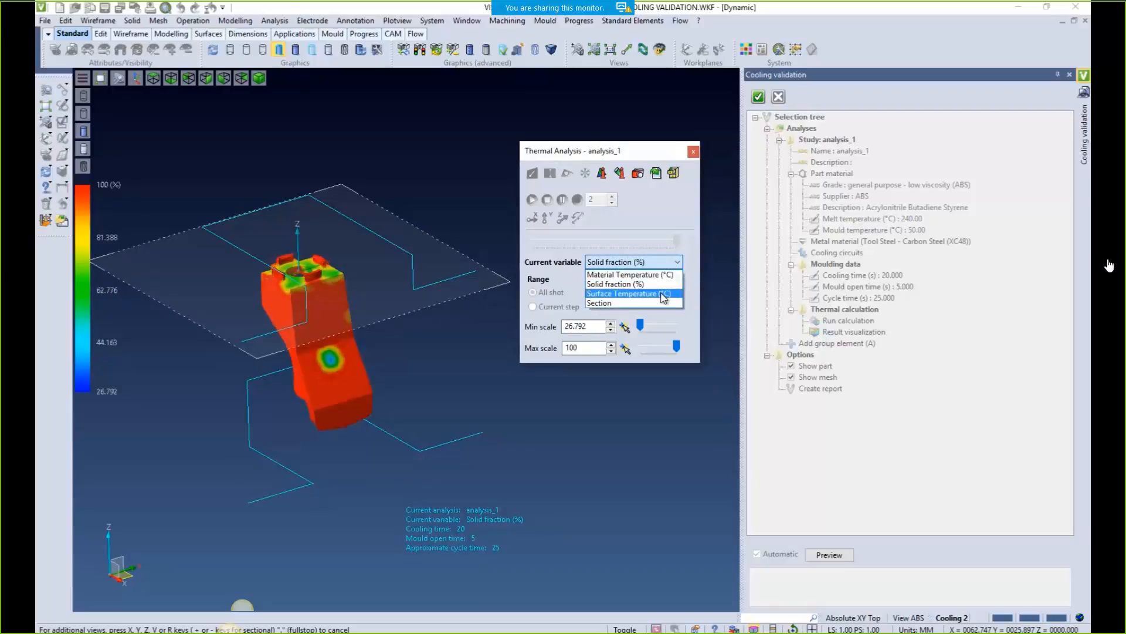
{"action": "left_click", "coordinate": [663, 297]}
{"action": "middle_click_drag", "start_coordinate": [491, 291], "coordinate": [435, 293]}
{"action": "left_click", "coordinate": [678, 262]}
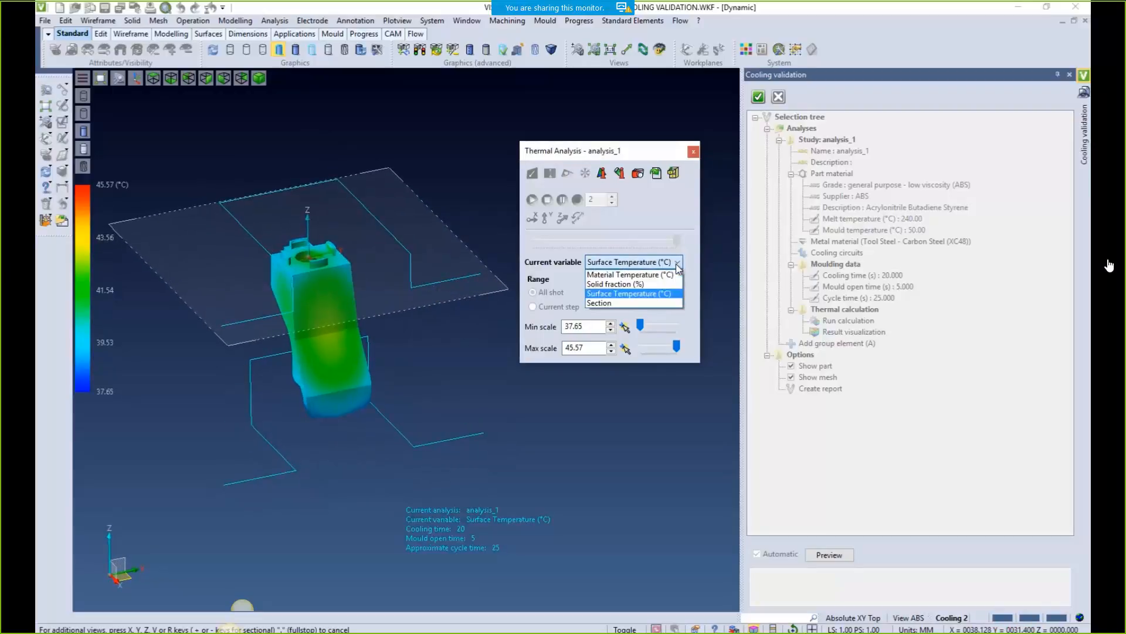
{"action": "left_click", "coordinate": [642, 302]}
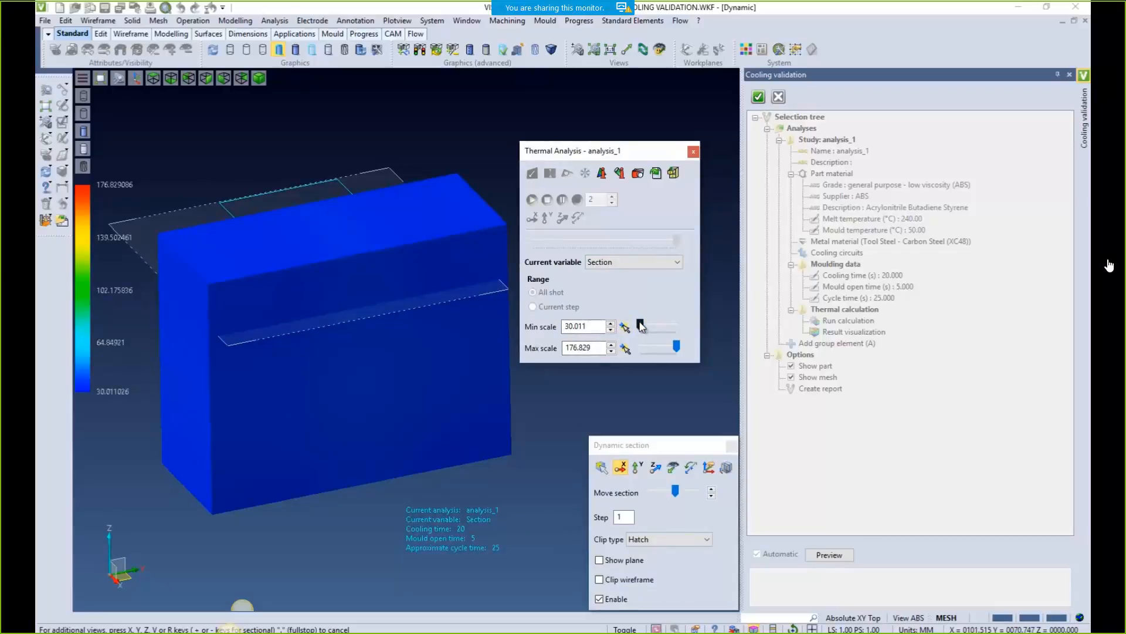
Set the Section result's maximum scale to 80
{"action": "left_click", "coordinate": [675, 491]}
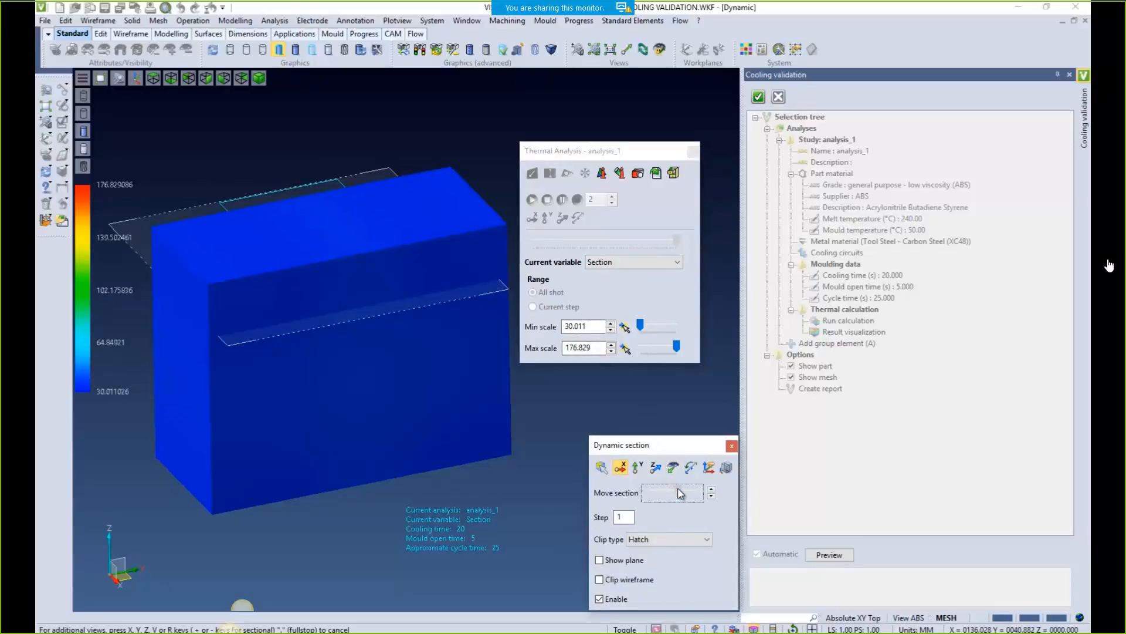
{"action": "middle_click_drag", "start_coordinate": [379, 375], "coordinate": [495, 391]}
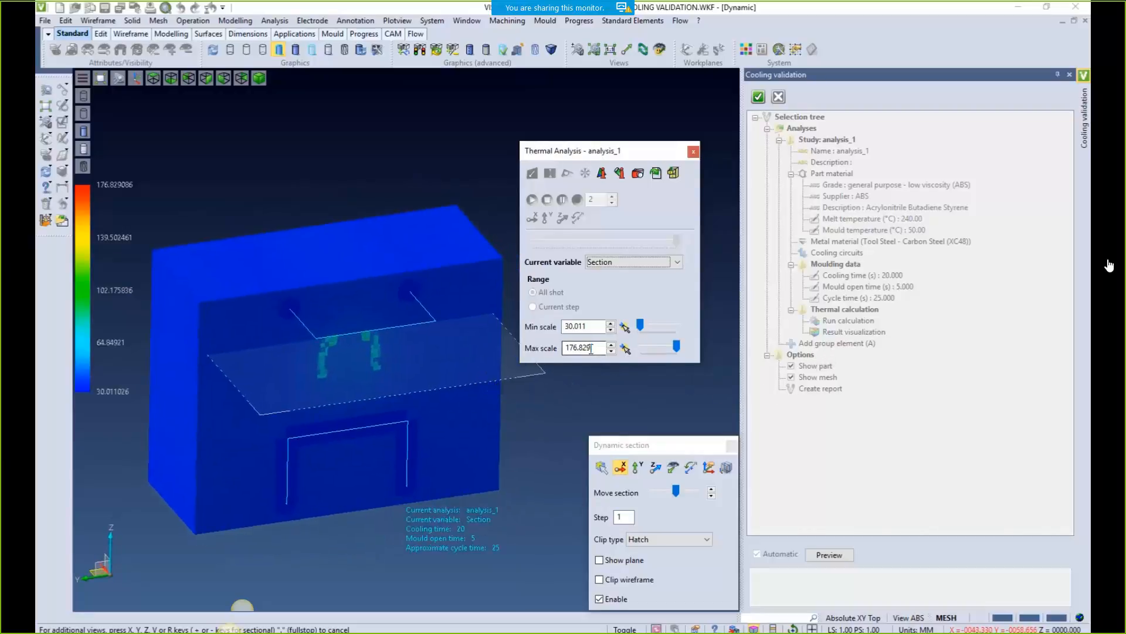
{"action": "left_click_drag", "start_coordinate": [594, 349], "coordinate": [559, 350]}
{"action": "type", "text": "80"}
{"action": "key", "text": "Tab"}
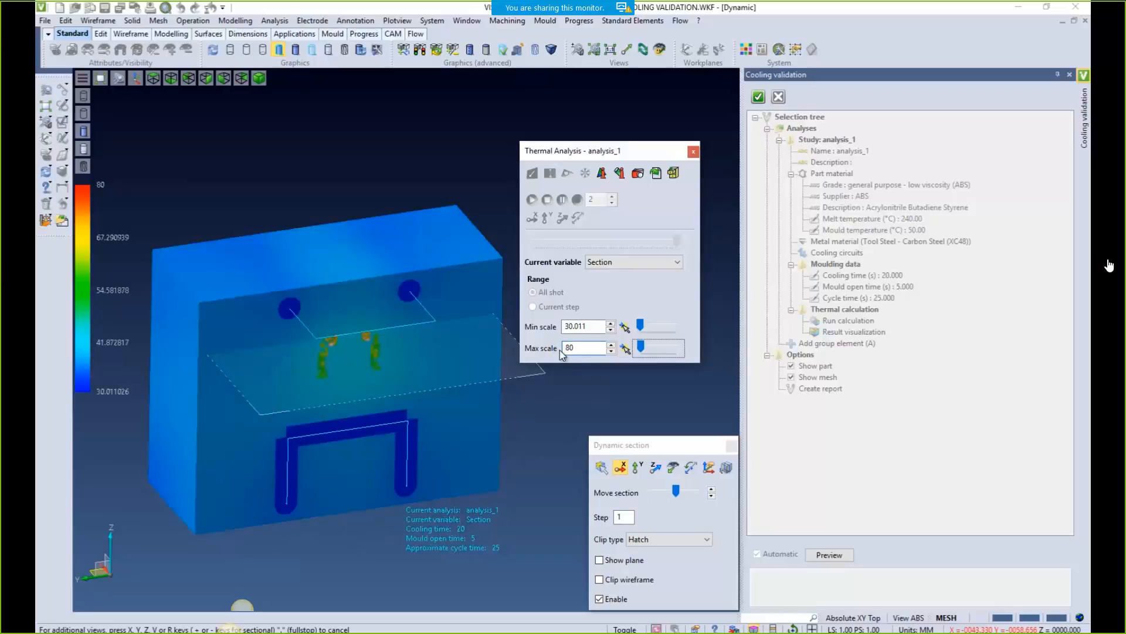
Sweep the section plane through the mould, close Dynamic section and return to Material Temperature
{"action": "mouse_move", "coordinate": [677, 493]}
{"action": "left_mouse_down"}
{"action": "mouse_move", "coordinate": [667, 496]}
{"action": "mouse_move", "coordinate": [681, 497]}
{"action": "left_mouse_up"}
{"action": "mouse_move", "coordinate": [683, 497]}
{"action": "left_mouse_down"}
{"action": "mouse_move", "coordinate": [700, 497]}
{"action": "mouse_move", "coordinate": [683, 497]}
{"action": "left_mouse_up"}
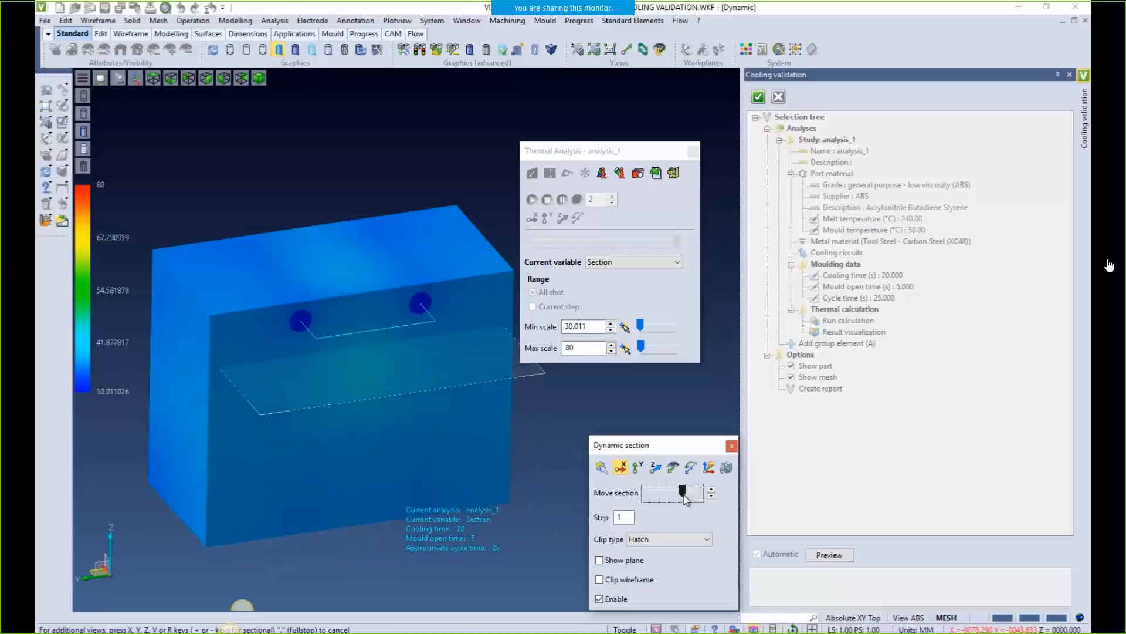
{"action": "left_click", "coordinate": [731, 446]}
{"action": "left_click", "coordinate": [678, 262]}
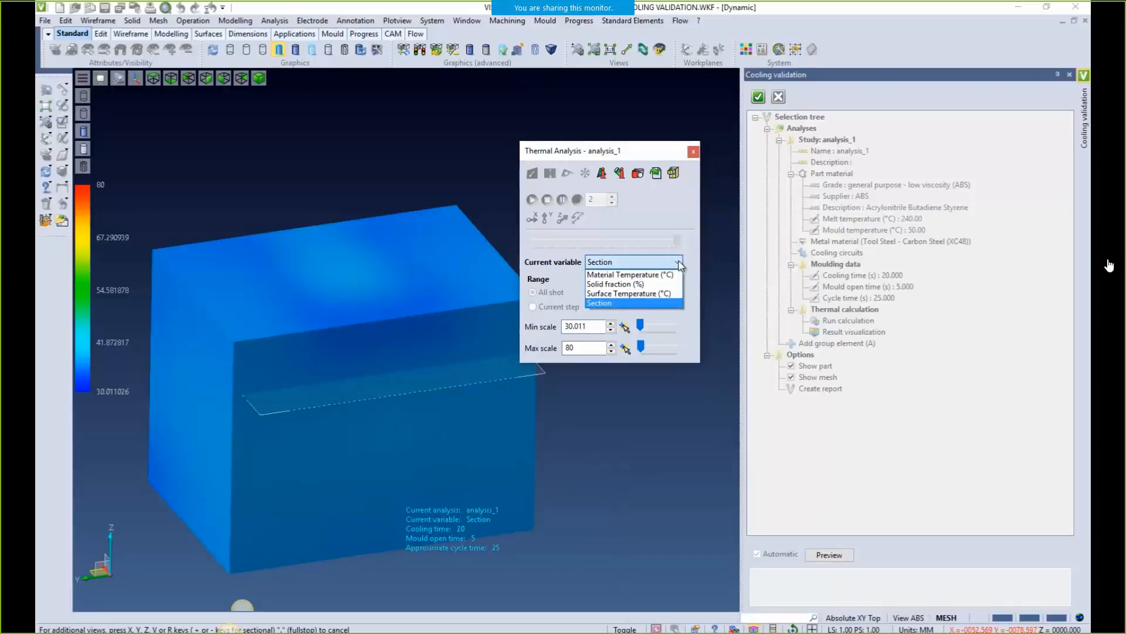
{"action": "left_click", "coordinate": [637, 275]}
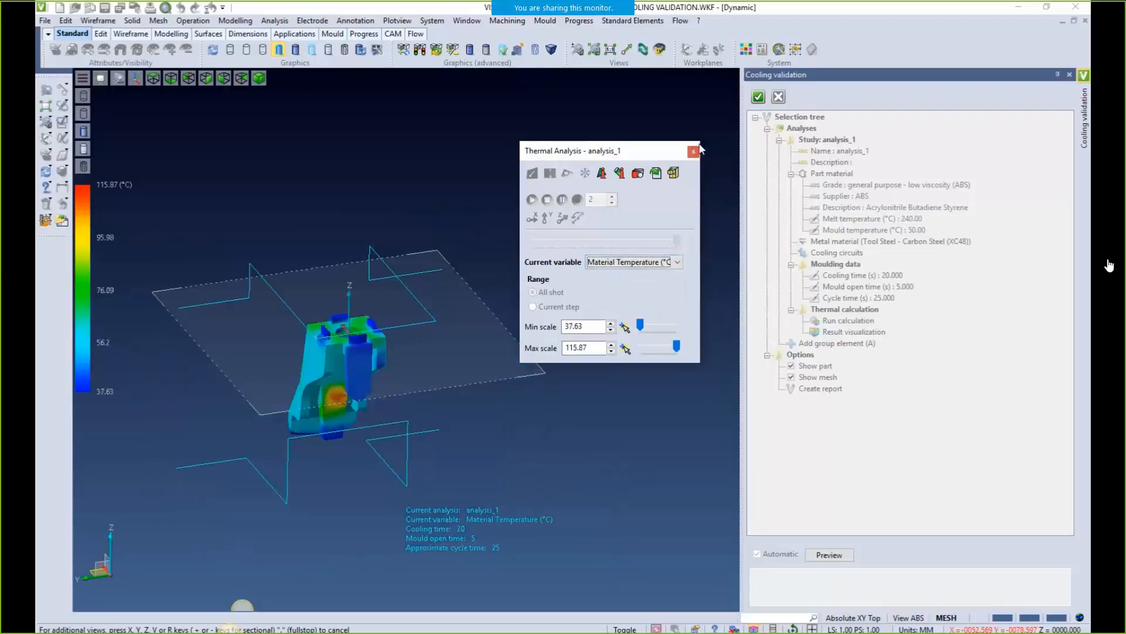
Add analysis_1's default temperature, solid fraction and surface images to a report, then advance the slide
{"action": "left_click", "coordinate": [693, 153]}
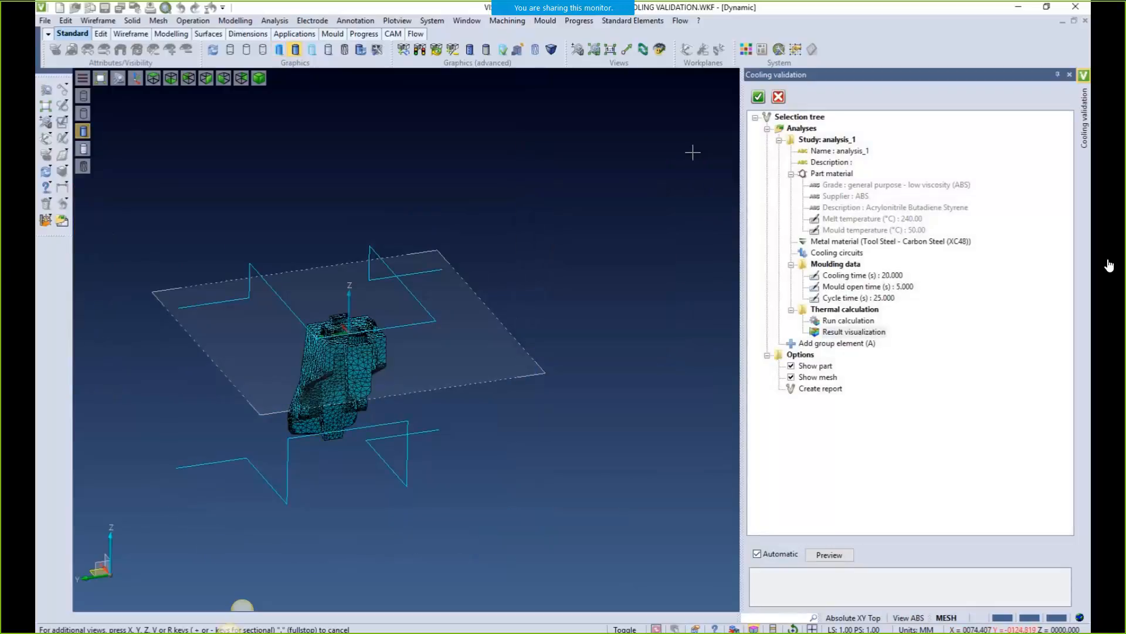
{"action": "left_click", "coordinate": [795, 393]}
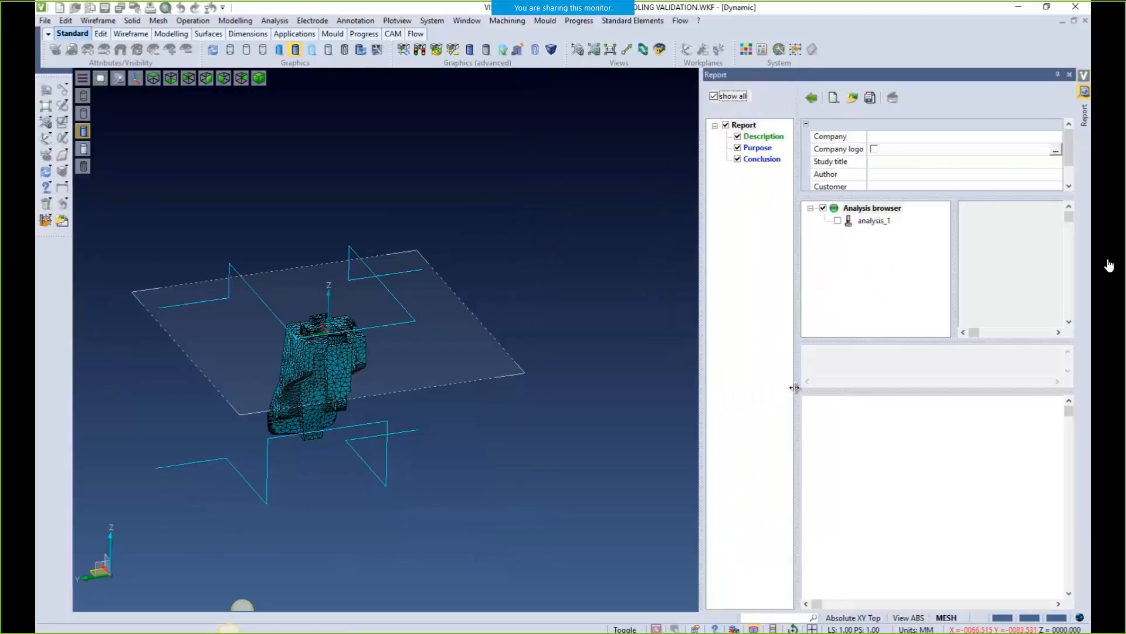
{"action": "left_click", "coordinate": [867, 209]}
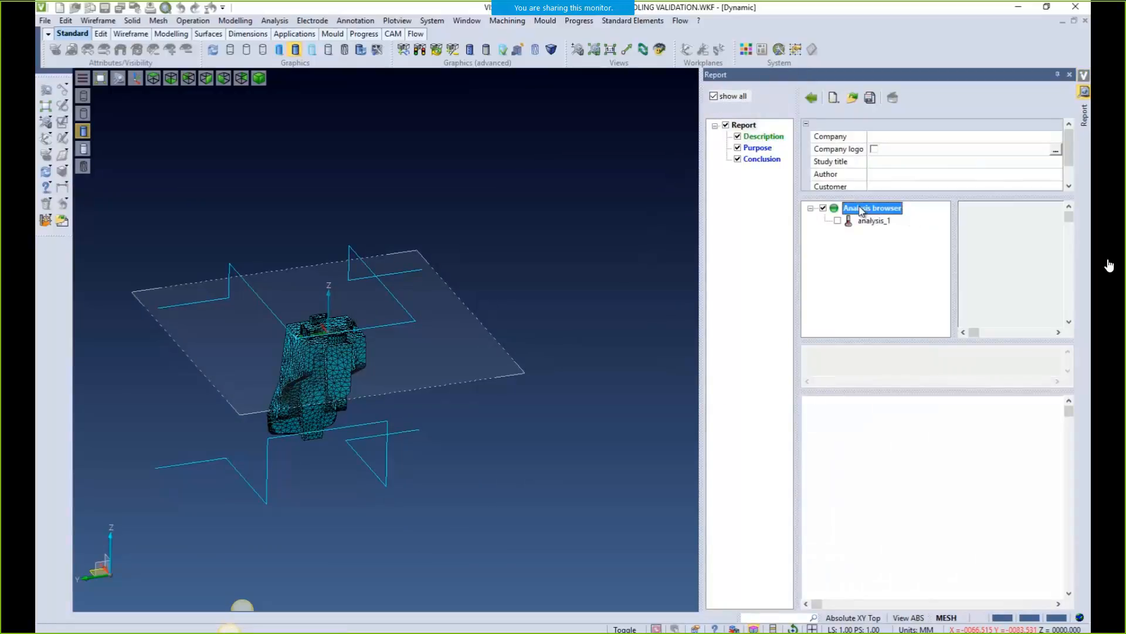
{"action": "right_click", "coordinate": [867, 224]}
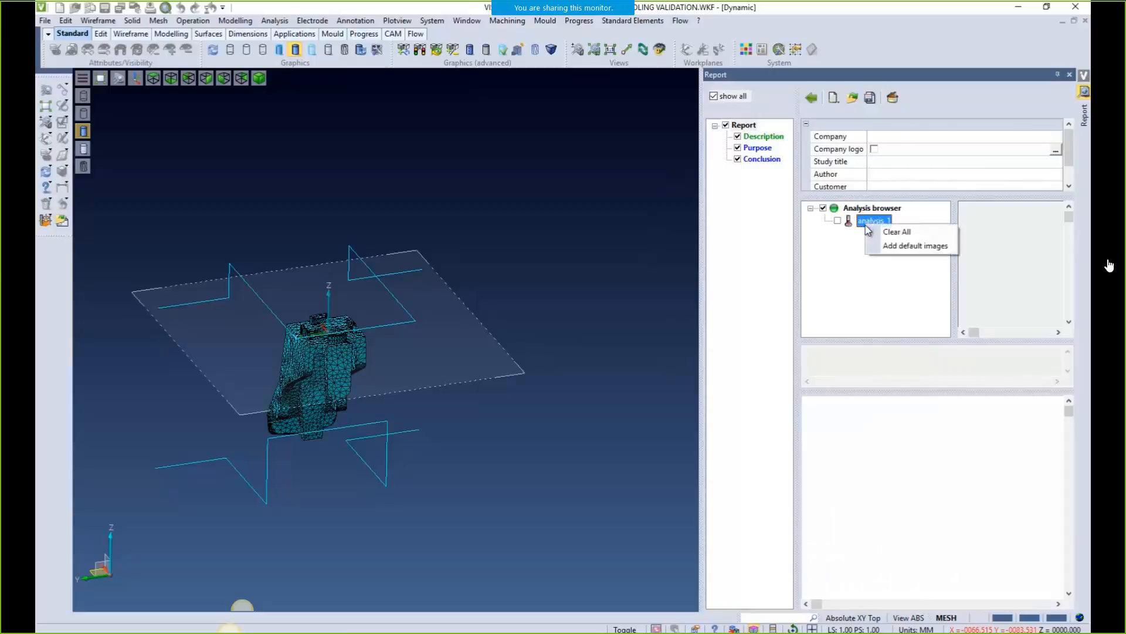
{"action": "left_click", "coordinate": [886, 245]}
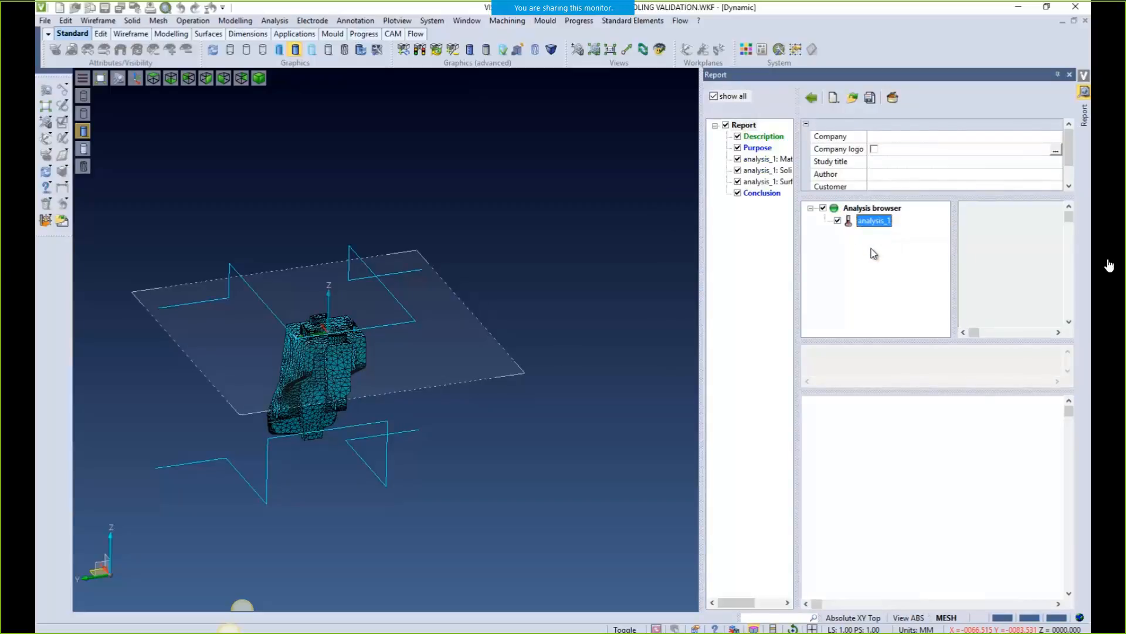
{"action": "left_click", "coordinate": [757, 159]}
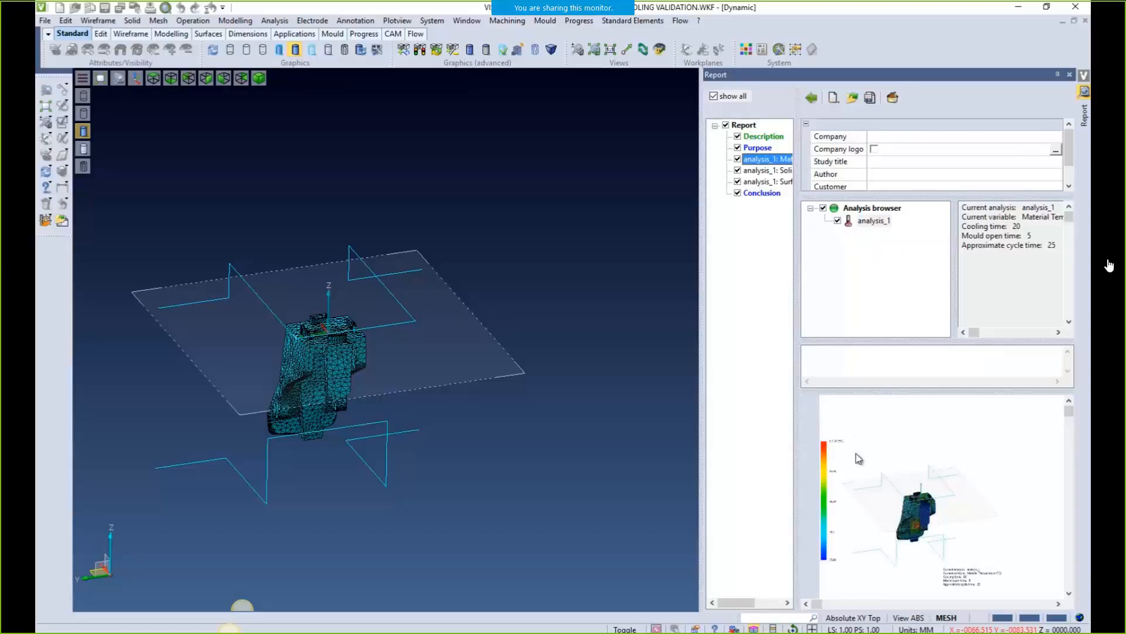
{"action": "left_click", "coordinate": [760, 170]}
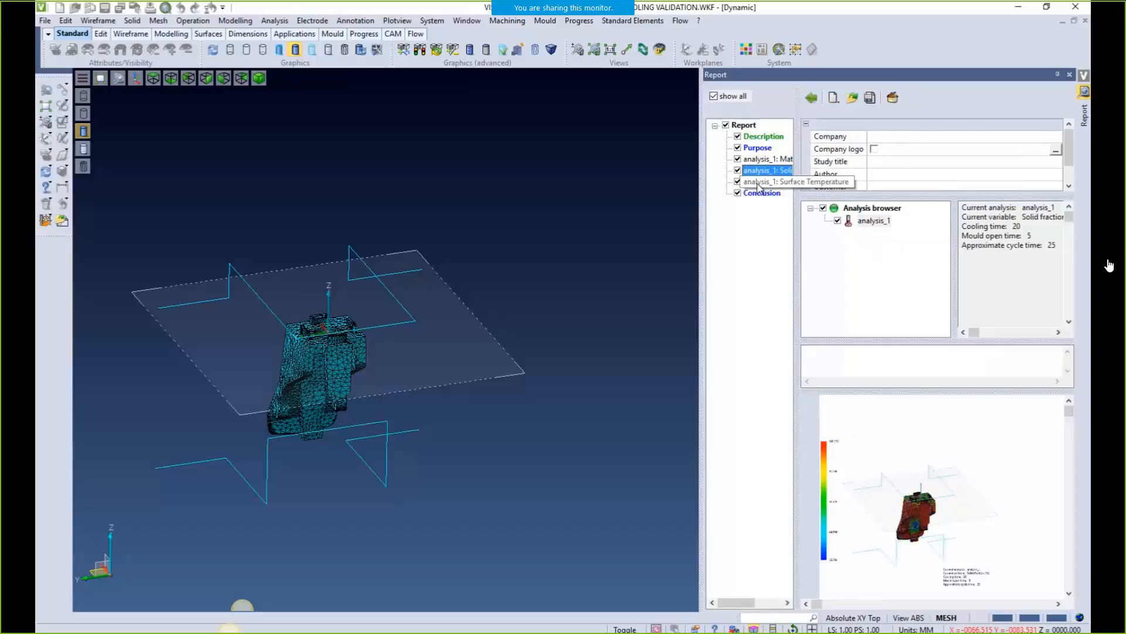
{"action": "left_click", "coordinate": [758, 183]}
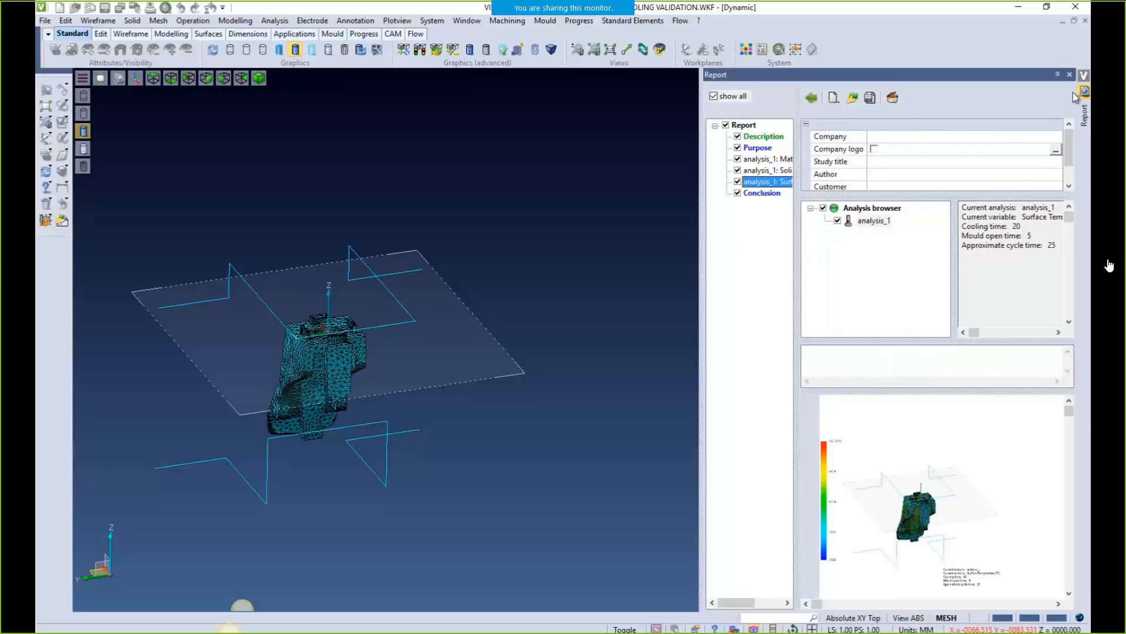
{"action": "left_click", "coordinate": [1070, 75]}
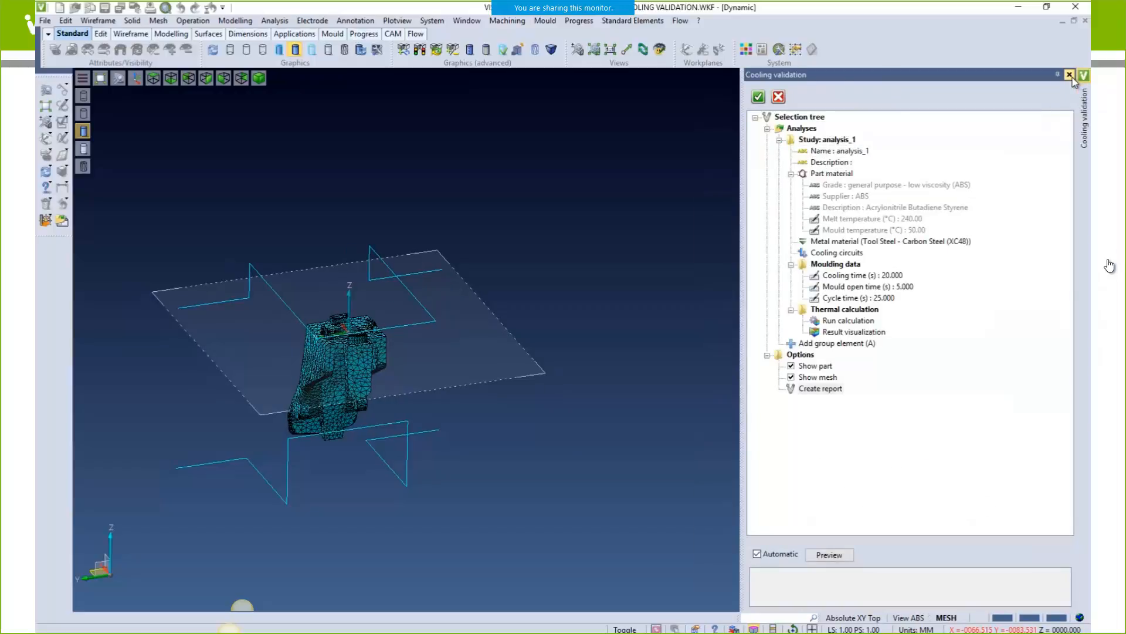
{"action": "key", "text": "Right"}
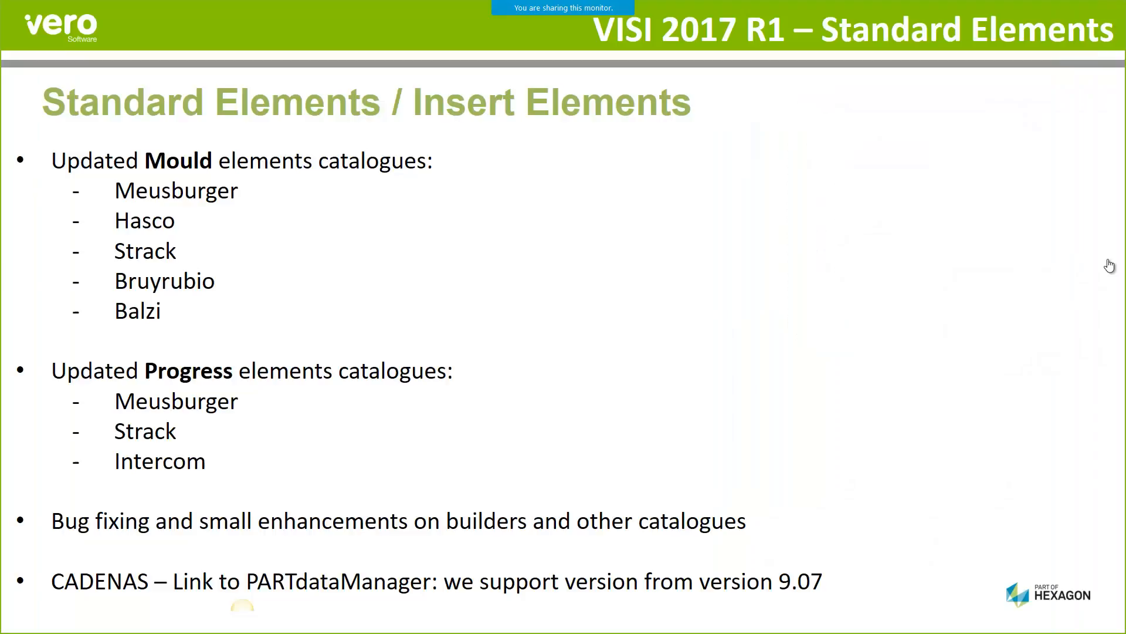
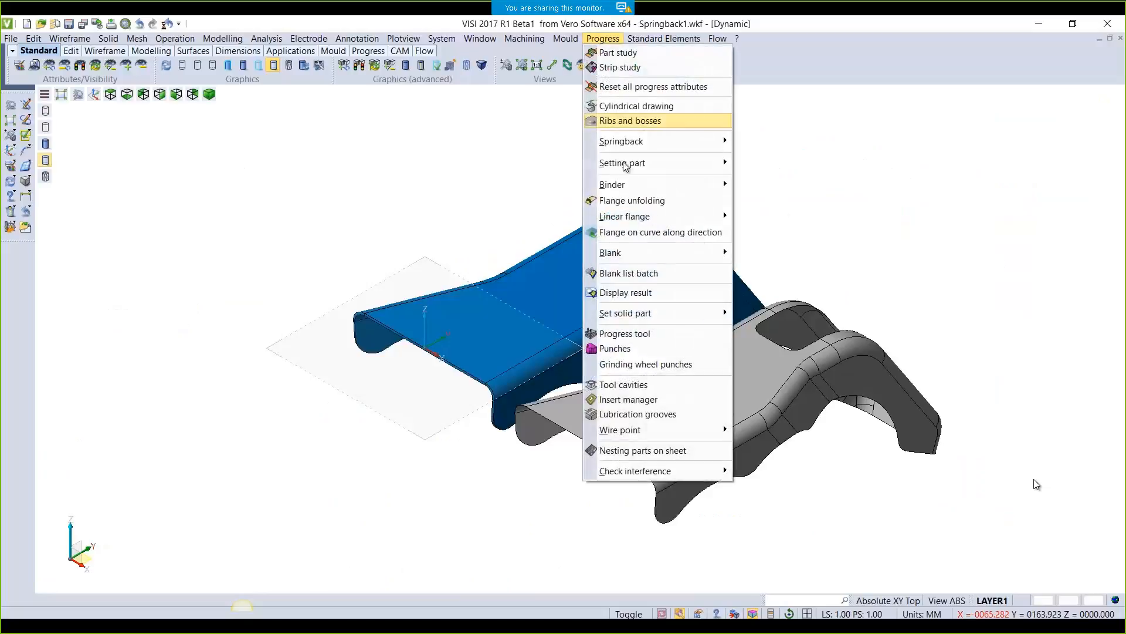
Unfold the grey part with VISI Blank into a Deep Steel blank (area 13413.54 mm², weight 0.10543 kg)
{"action": "mouse_move", "coordinate": [642, 254]}
{"action": "left_click", "coordinate": [773, 266]}
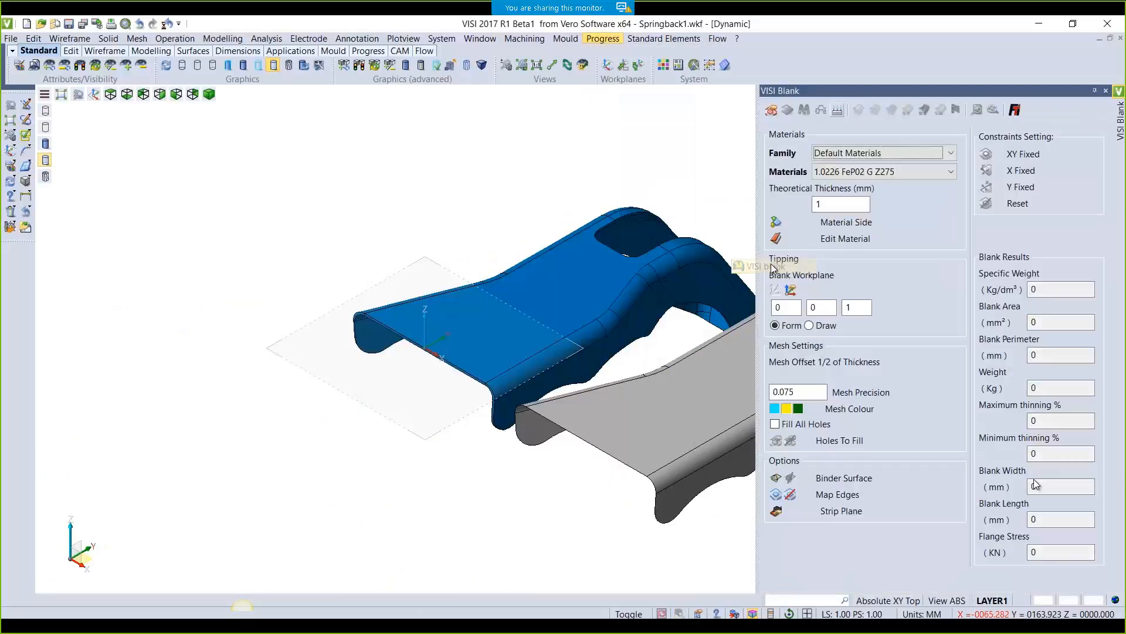
{"action": "left_click", "coordinate": [557, 399]}
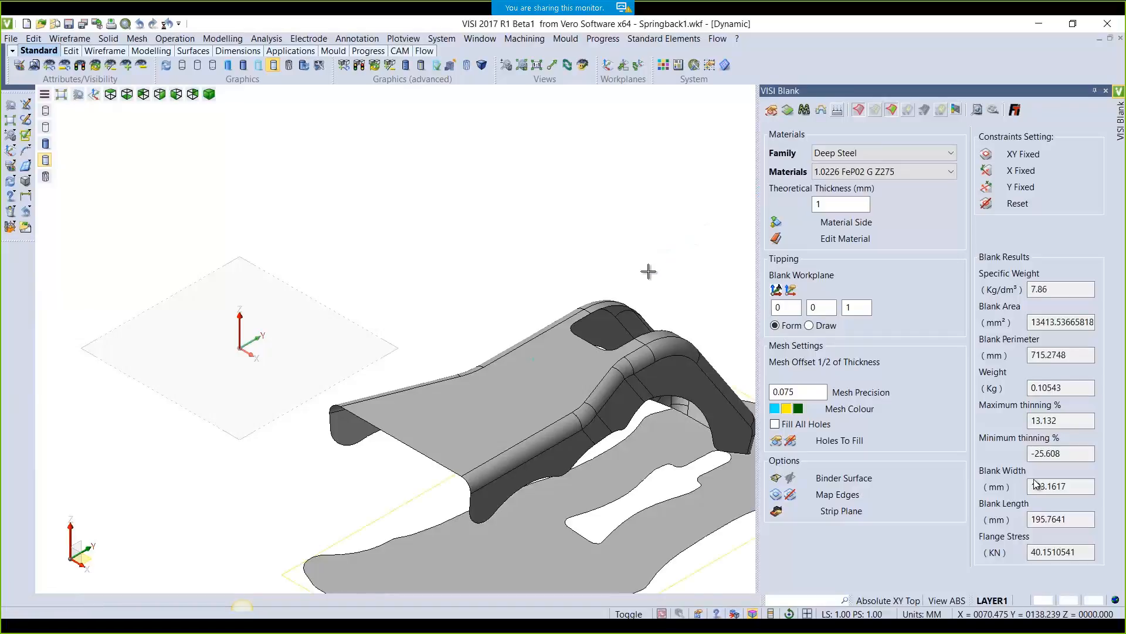
{"action": "middle_click_drag", "start_coordinate": [641, 259], "coordinate": [543, 165]}
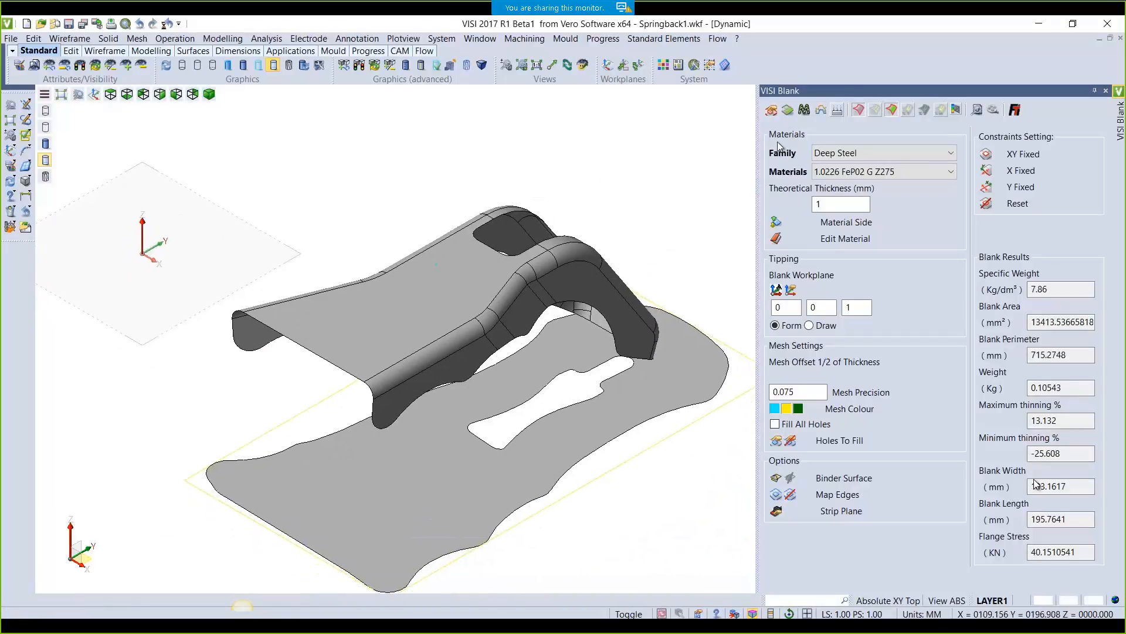
{"action": "left_click", "coordinate": [821, 112]}
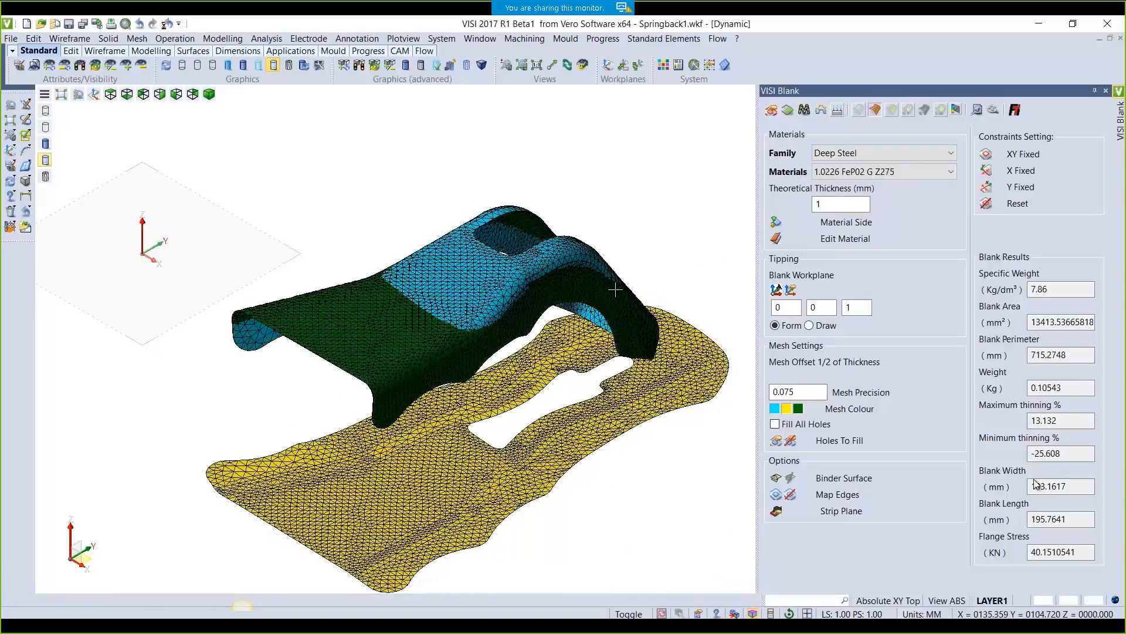
Inspect the meshed part and flat blank from several angles, then hide the computed meshes
{"action": "middle_click_drag", "start_coordinate": [350, 398], "coordinate": [375, 387]}
{"action": "scroll", "coordinate": [460, 325], "scroll_direction": "up", "scroll_amount": 4}
{"action": "middle_click_drag", "start_coordinate": [504, 368], "coordinate": [528, 436]}
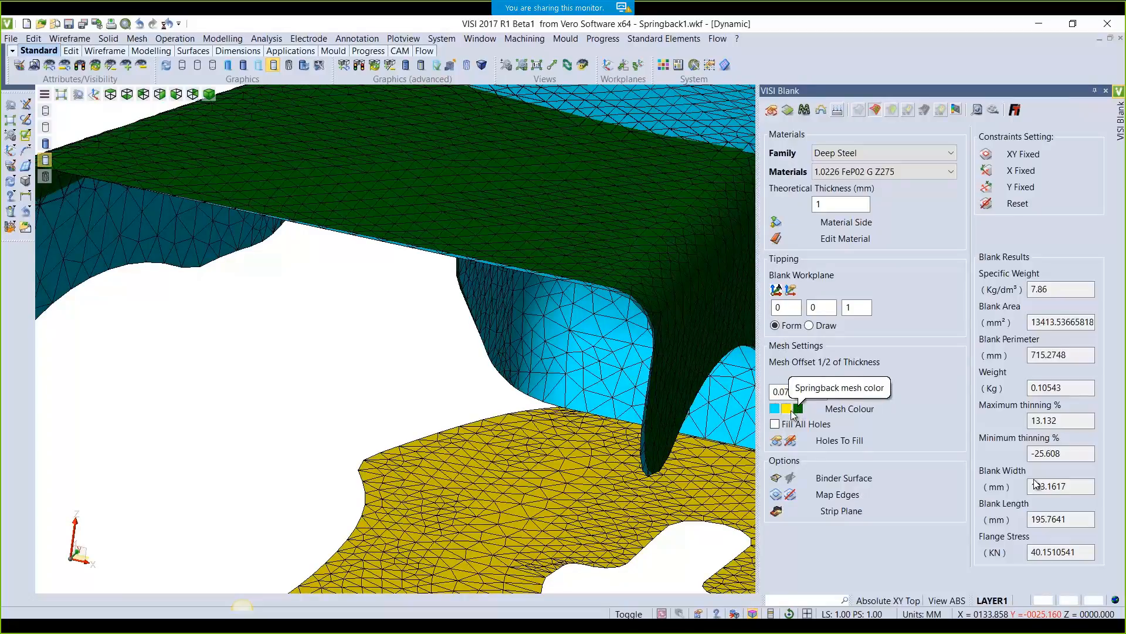
{"action": "middle_click_drag", "start_coordinate": [562, 493], "coordinate": [532, 448]}
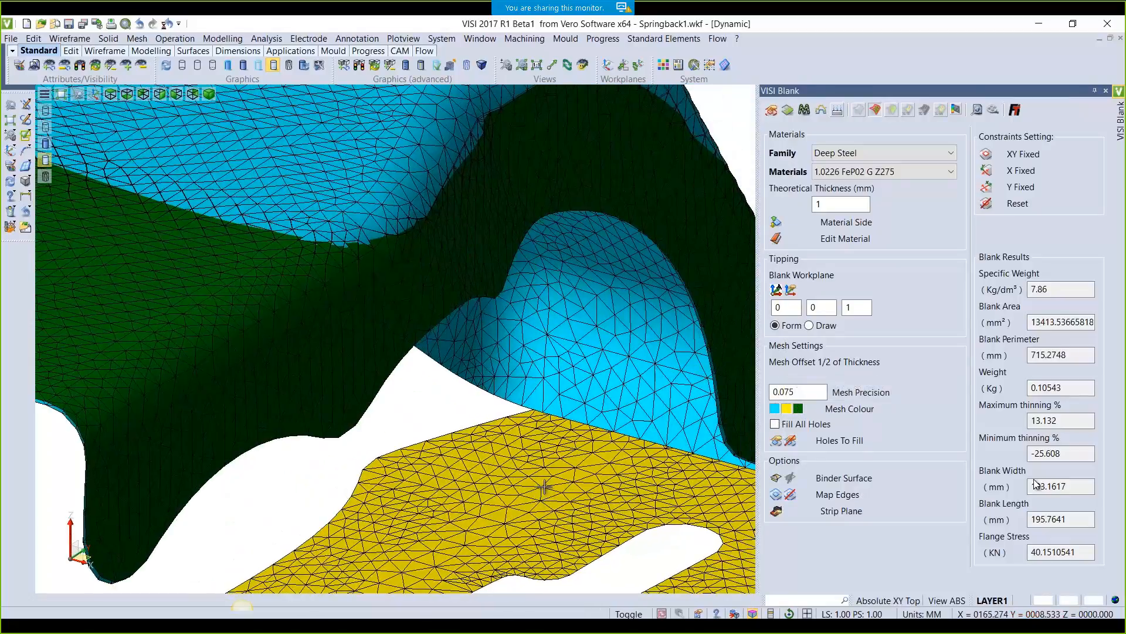
{"action": "scroll", "coordinate": [532, 448], "scroll_direction": "down", "scroll_amount": 4}
{"action": "middle_click_drag", "start_coordinate": [551, 264], "coordinate": [584, 191]}
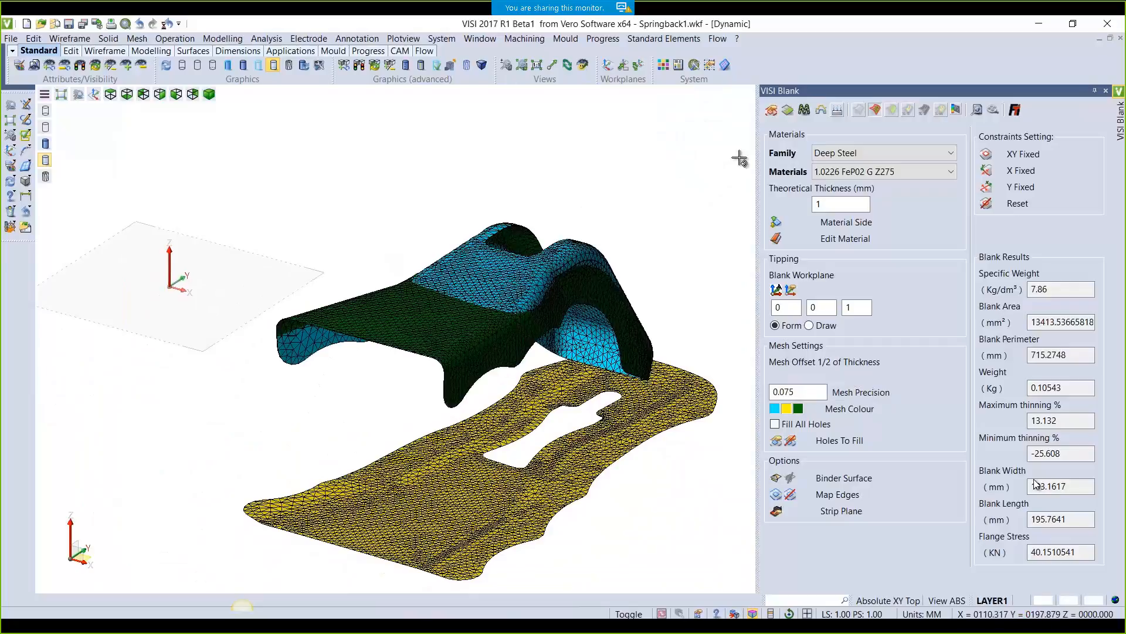
{"action": "left_click", "coordinate": [877, 111]}
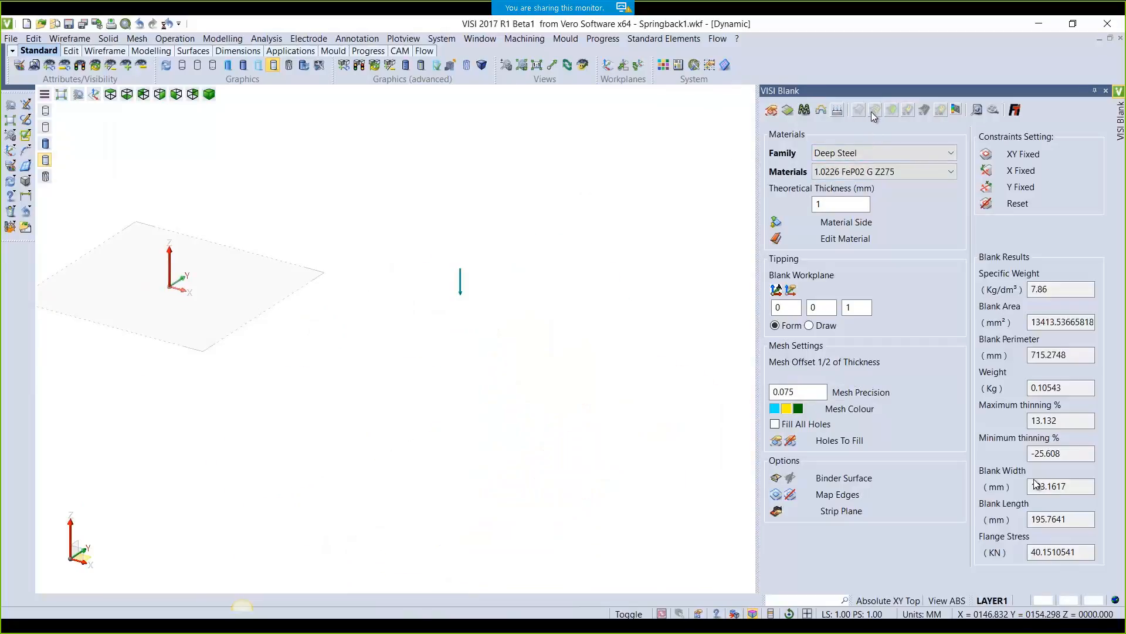
Fix all edges of the top face as XY Fixed and acknowledge the laminar-edges notice
{"action": "left_click", "coordinate": [861, 114]}
{"action": "left_click", "coordinate": [986, 154]}
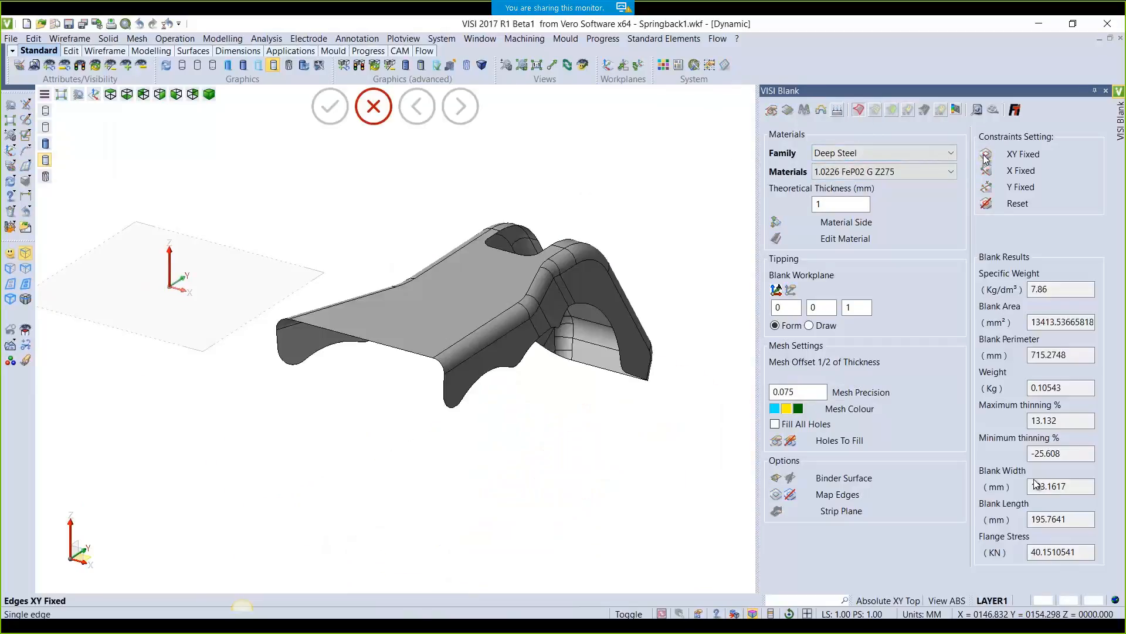
{"action": "left_click", "coordinate": [12, 254]}
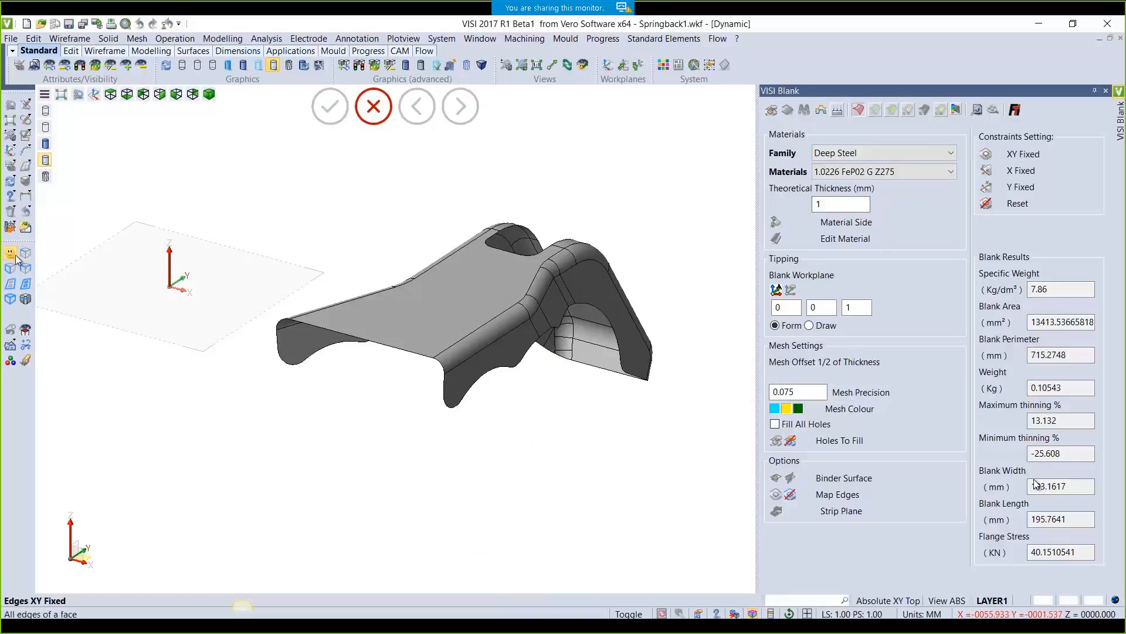
{"action": "left_click", "coordinate": [459, 312]}
{"action": "left_click", "coordinate": [649, 334]}
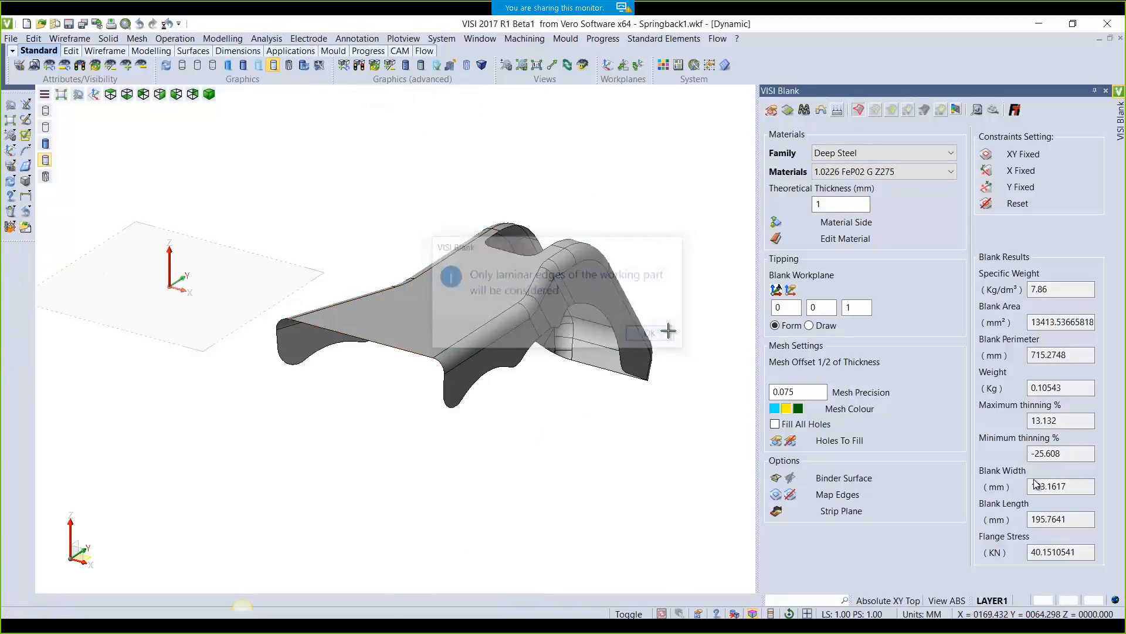
Recompute the blank with the XY constraint, view it from a lower angle, and close VISI Blank
{"action": "left_click", "coordinate": [824, 110]}
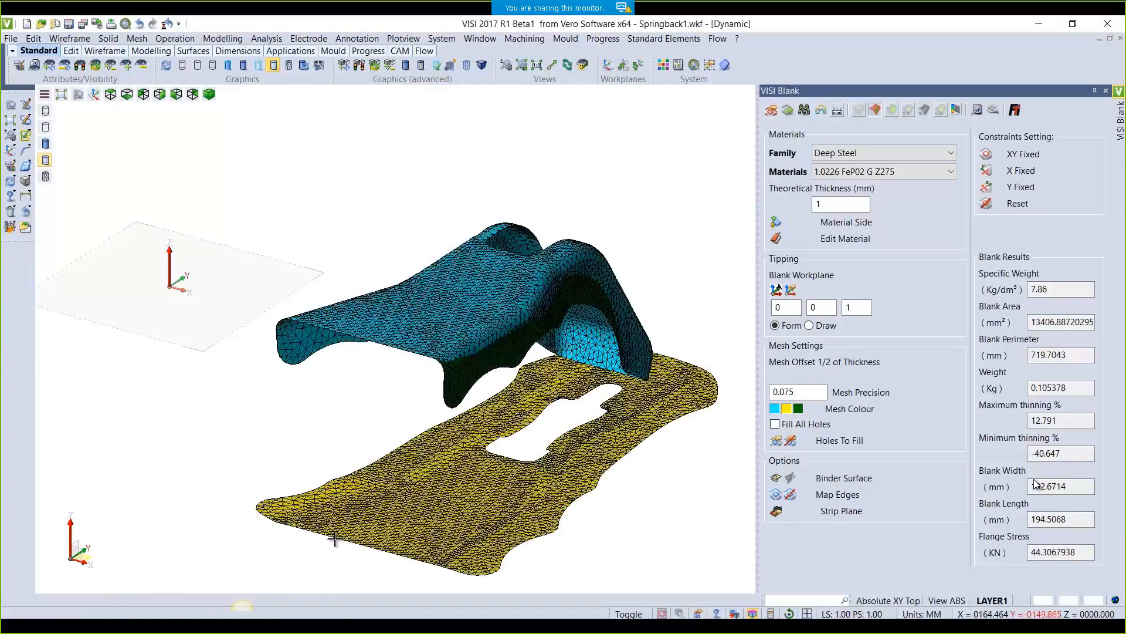
{"action": "scroll", "coordinate": [480, 374], "scroll_direction": "up", "scroll_amount": 2}
{"action": "mouse_move", "coordinate": [480, 375]}
{"action": "middle_mouse_down"}
{"action": "mouse_move", "coordinate": [507, 363]}
{"action": "mouse_move", "coordinate": [466, 388]}
{"action": "middle_mouse_up"}
{"action": "scroll", "coordinate": [470, 382], "scroll_direction": "up", "scroll_amount": 2}
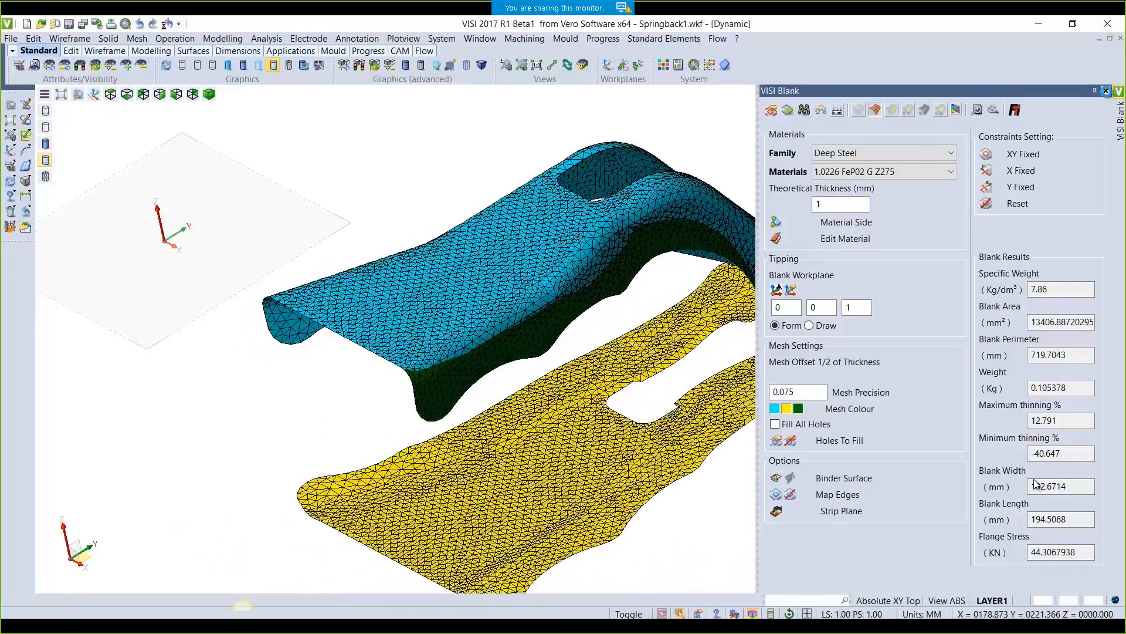
{"action": "left_click", "coordinate": [1106, 92]}
{"action": "middle_click_drag", "start_coordinate": [925, 454], "coordinate": [731, 443]}
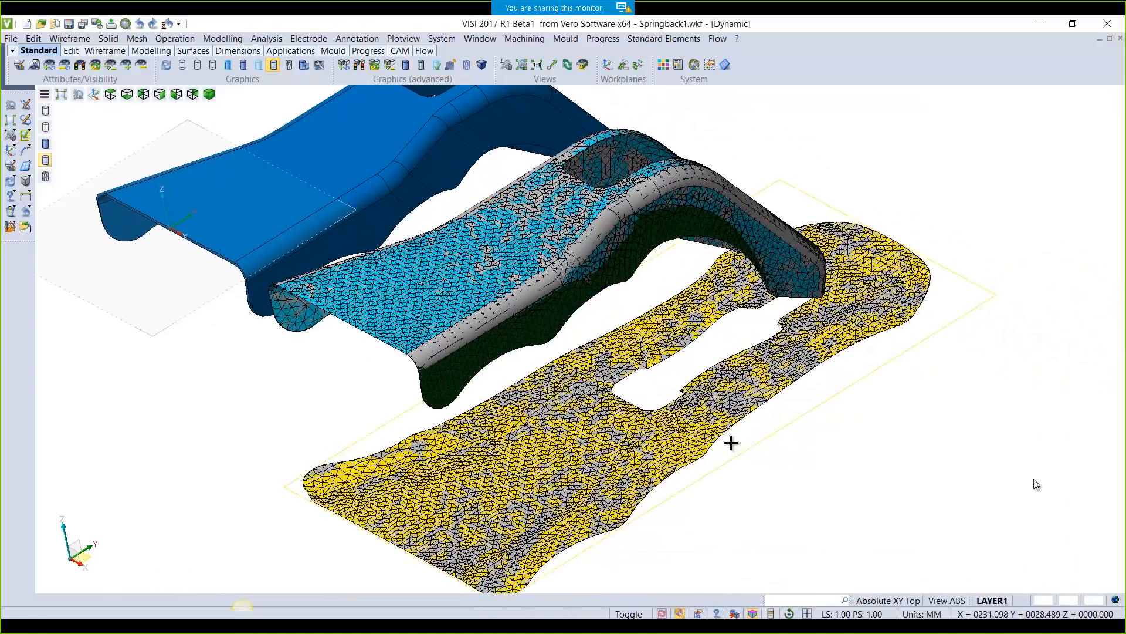
Select the LAYER1, NOMINAL_MESH and SPRINGBACK_MESH layers in the Layers list
{"action": "scroll", "coordinate": [731, 443], "scroll_direction": "down", "scroll_amount": 3}
{"action": "left_click", "coordinate": [33, 68]}
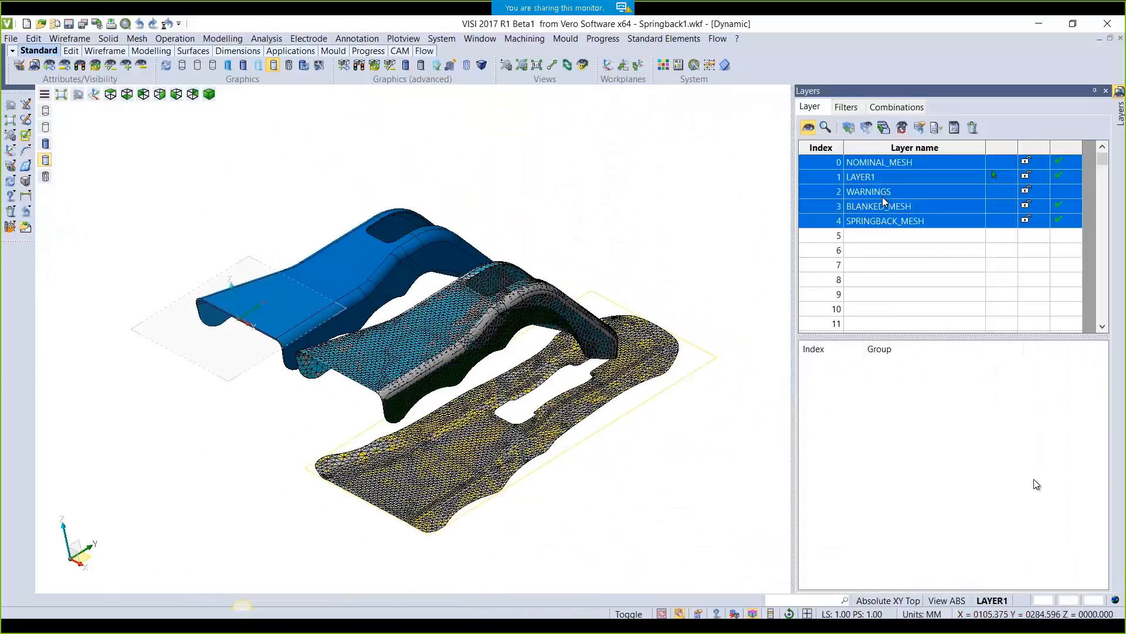
{"action": "left_click", "coordinate": [876, 176]}
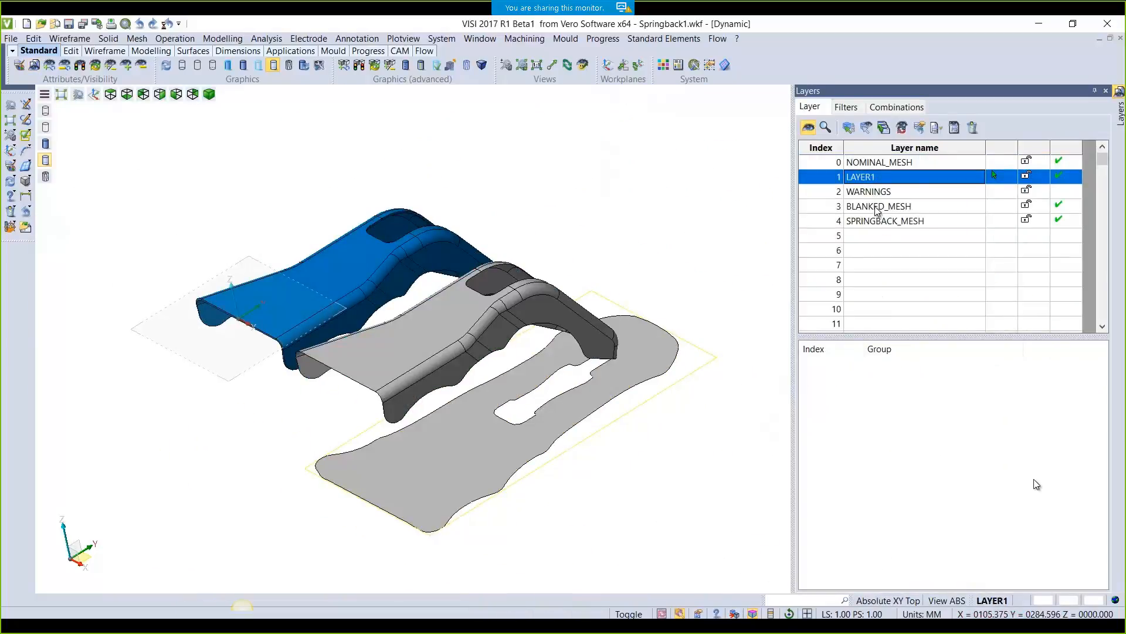
{"action": "left_click", "coordinate": [876, 163], "text": "ctrl"}
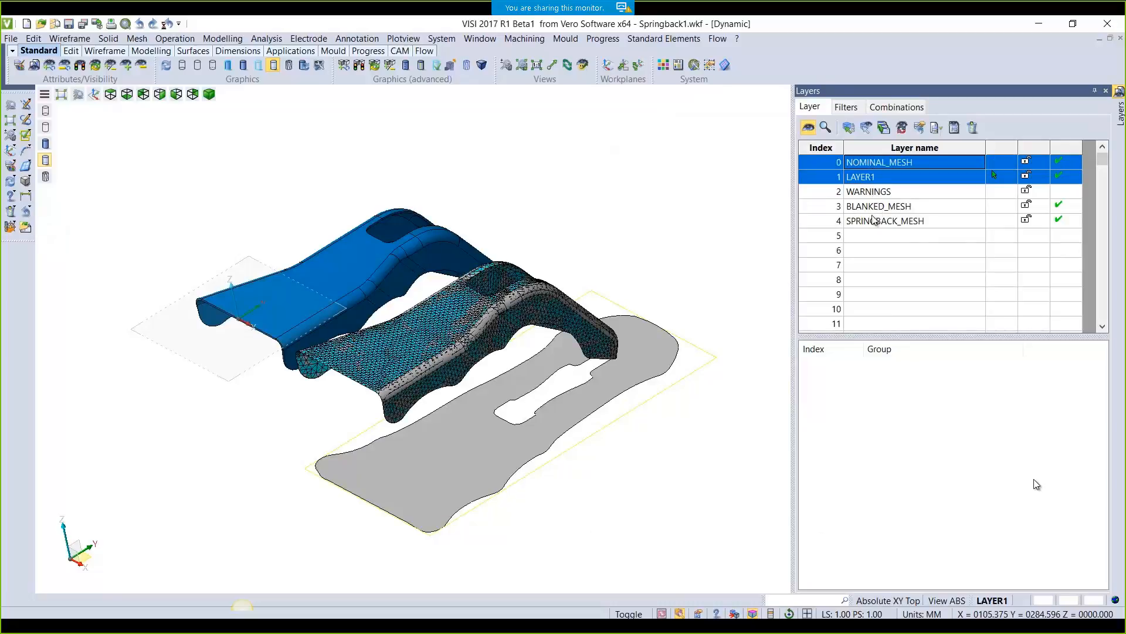
{"action": "left_click", "coordinate": [875, 222], "text": "ctrl"}
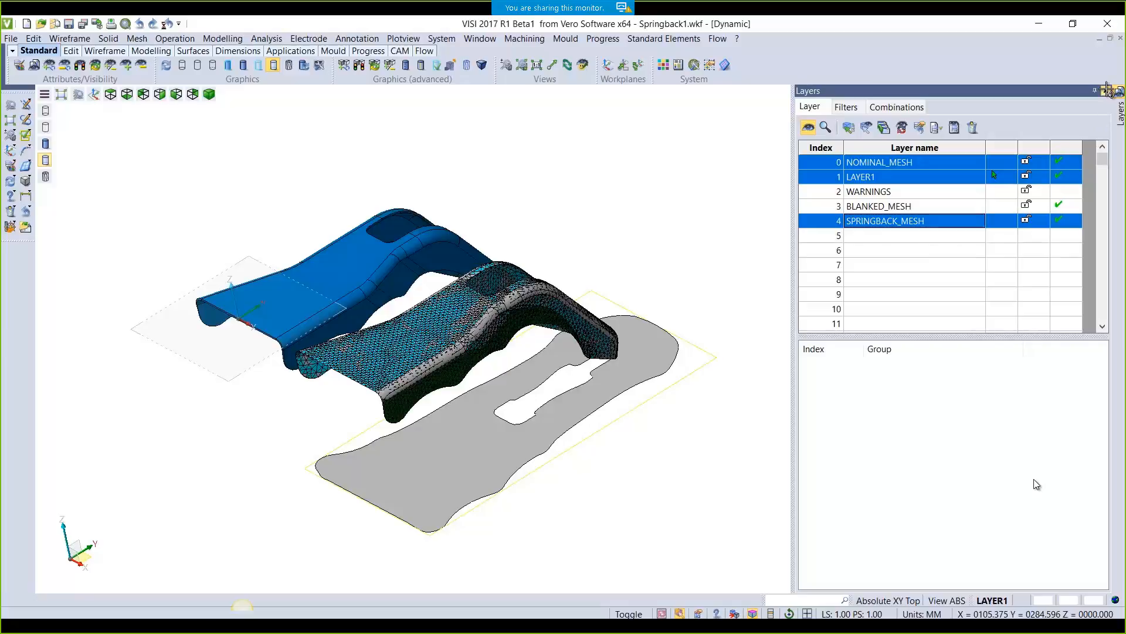
{"action": "left_click", "coordinate": [1106, 90]}
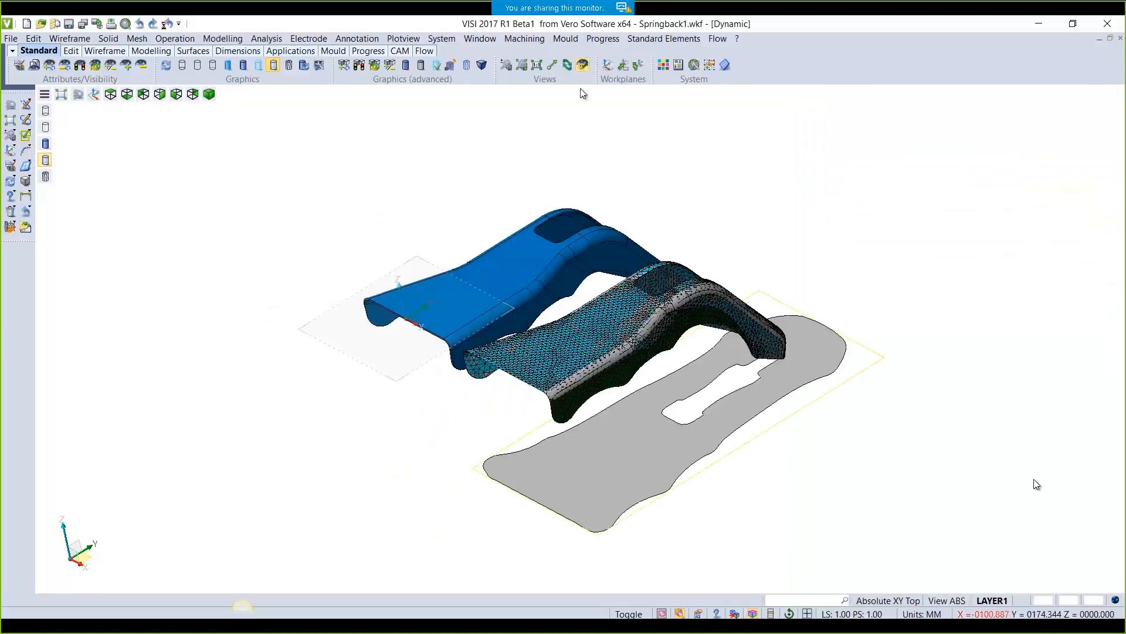
Keep only the meshed part visible using Select visible entities
{"action": "left_click", "coordinate": [49, 65]}
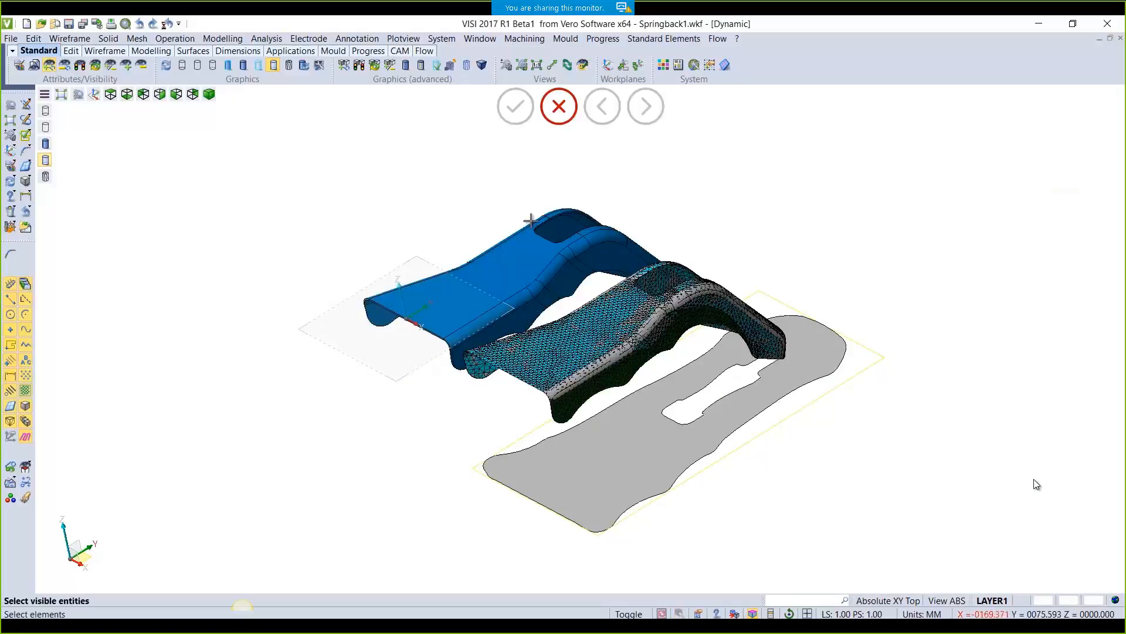
{"action": "left_click", "coordinate": [505, 366]}
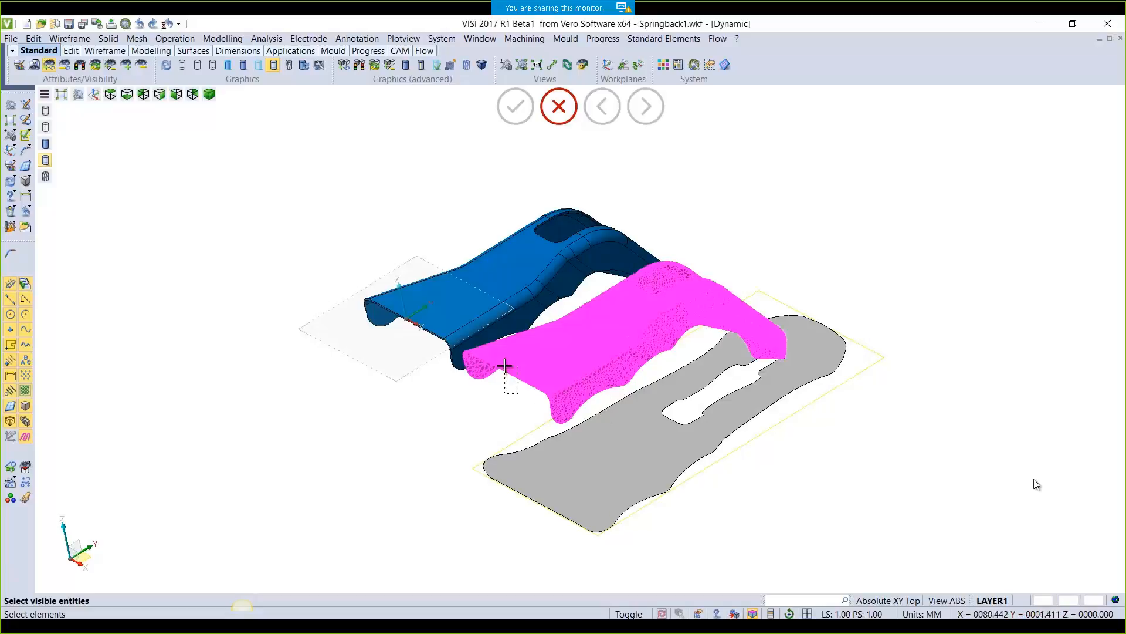
{"action": "right_click", "coordinate": [506, 367]}
{"action": "scroll", "coordinate": [577, 369], "scroll_direction": "up", "scroll_amount": 5}
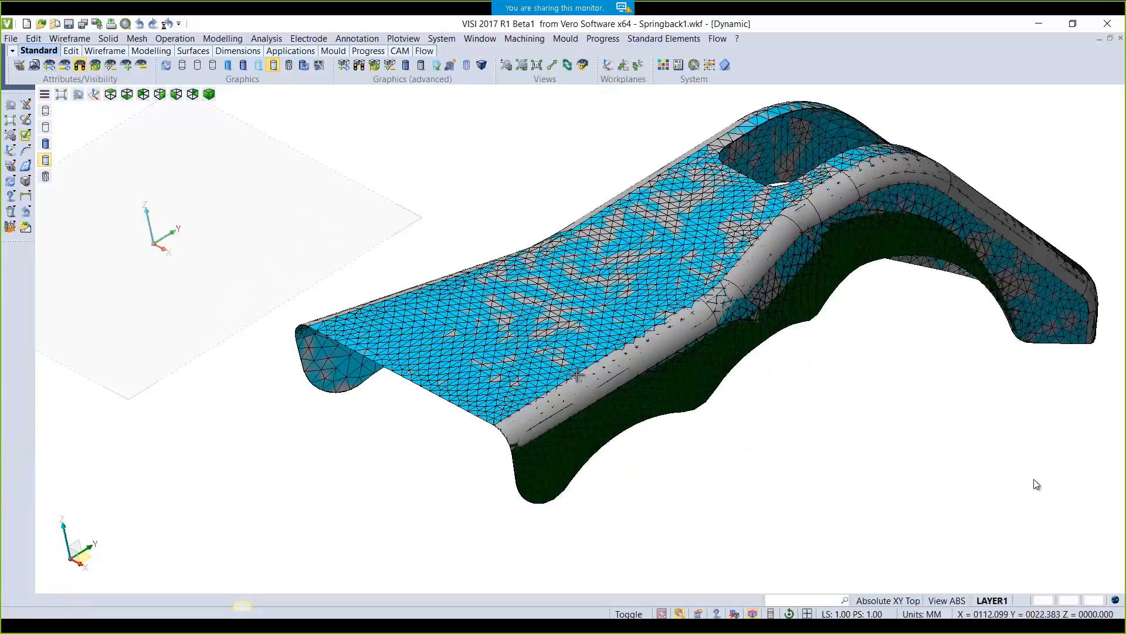
Start springback compensation by finite analysis on the mesh, with Mesh type set to From mesh
{"action": "left_click", "coordinate": [608, 40]}
{"action": "mouse_move", "coordinate": [675, 144]}
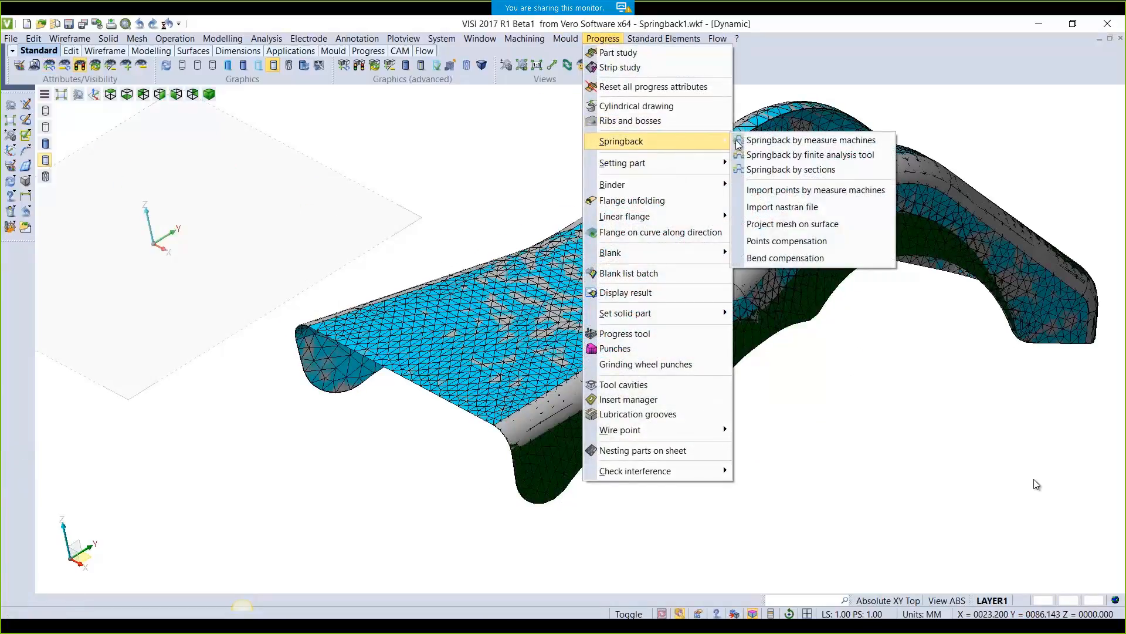
{"action": "left_click", "coordinate": [780, 155]}
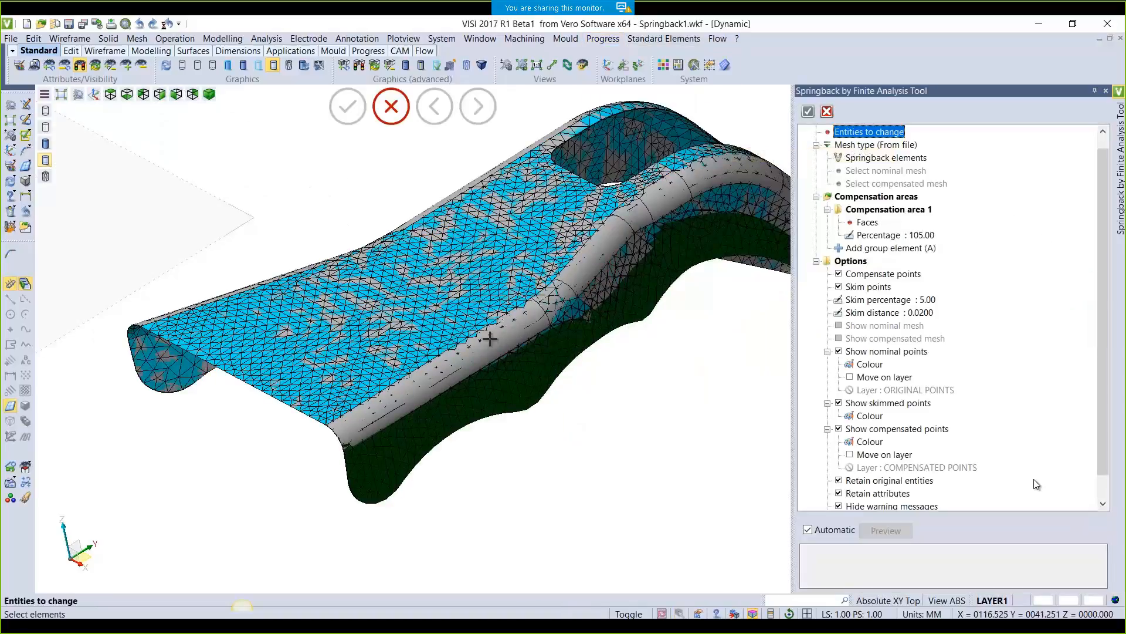
{"action": "left_click", "coordinate": [490, 339]}
{"action": "right_click", "coordinate": [474, 339]}
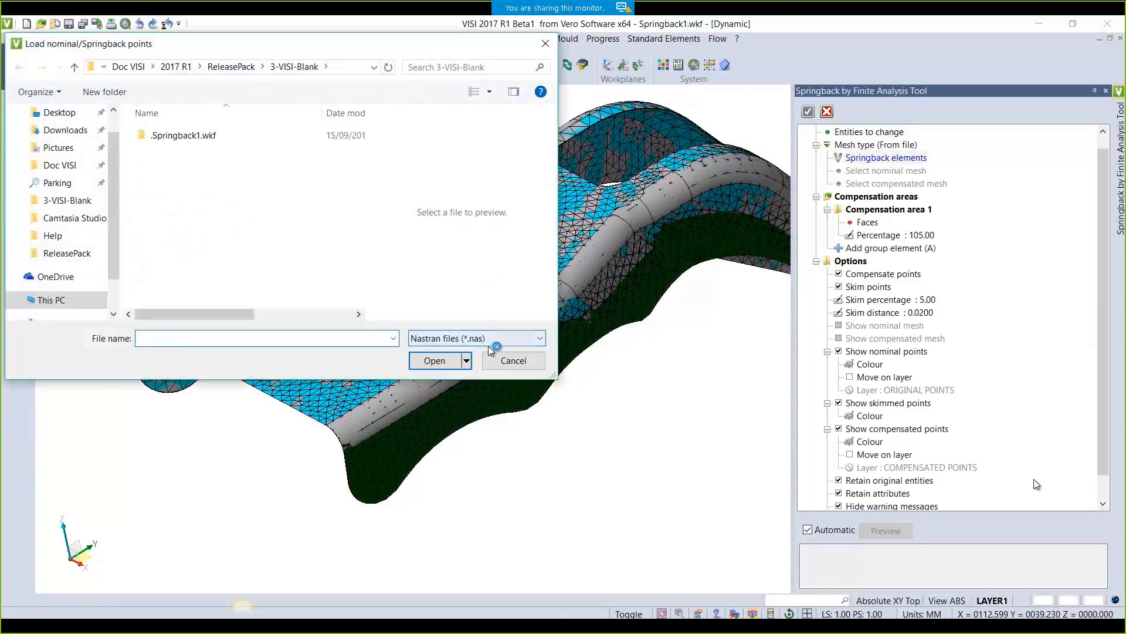
{"action": "left_click", "coordinate": [499, 359]}
{"action": "left_click", "coordinate": [839, 145]}
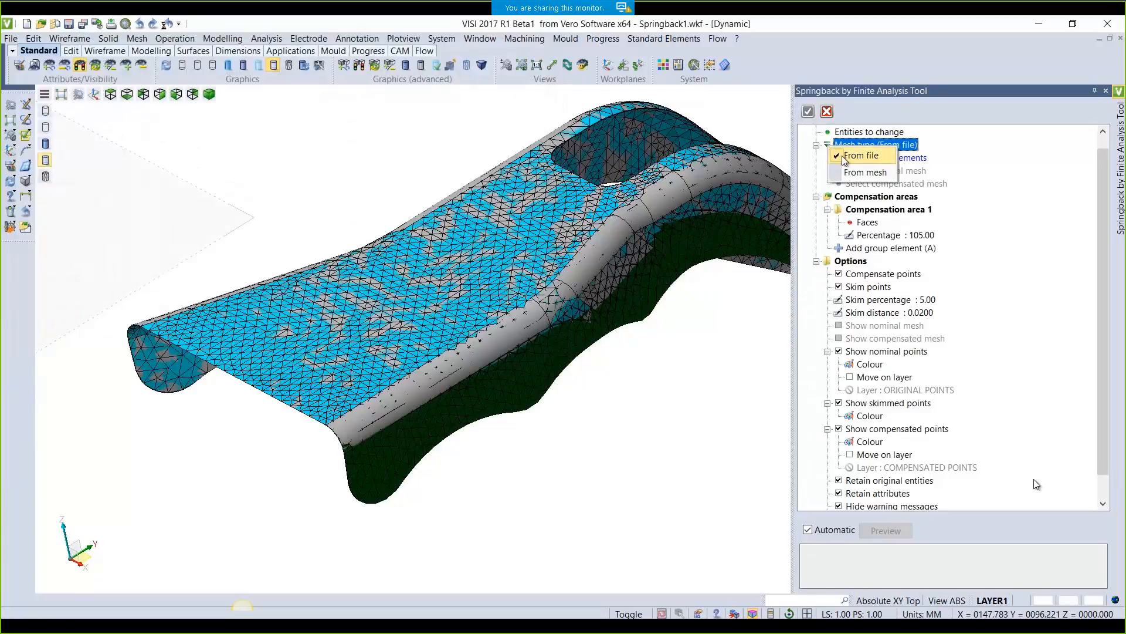
{"action": "left_click", "coordinate": [865, 171]}
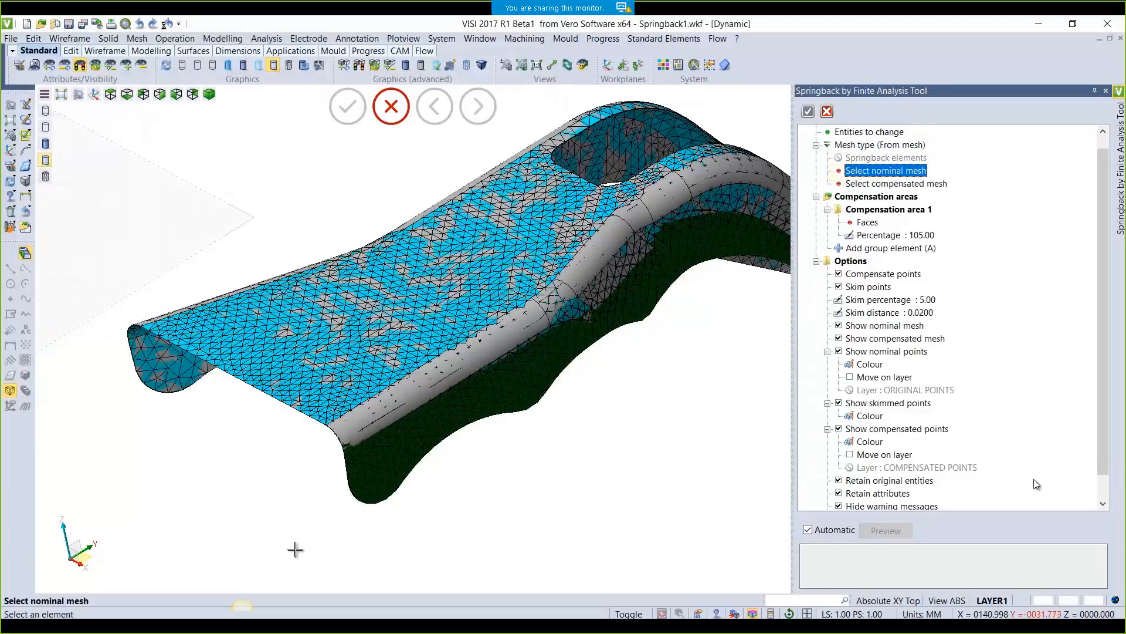
In wireframe, pick the nominal mesh, compensated mesh and faces to compensate, then preview
{"action": "scroll", "coordinate": [262, 420], "scroll_direction": "up", "scroll_amount": 4}
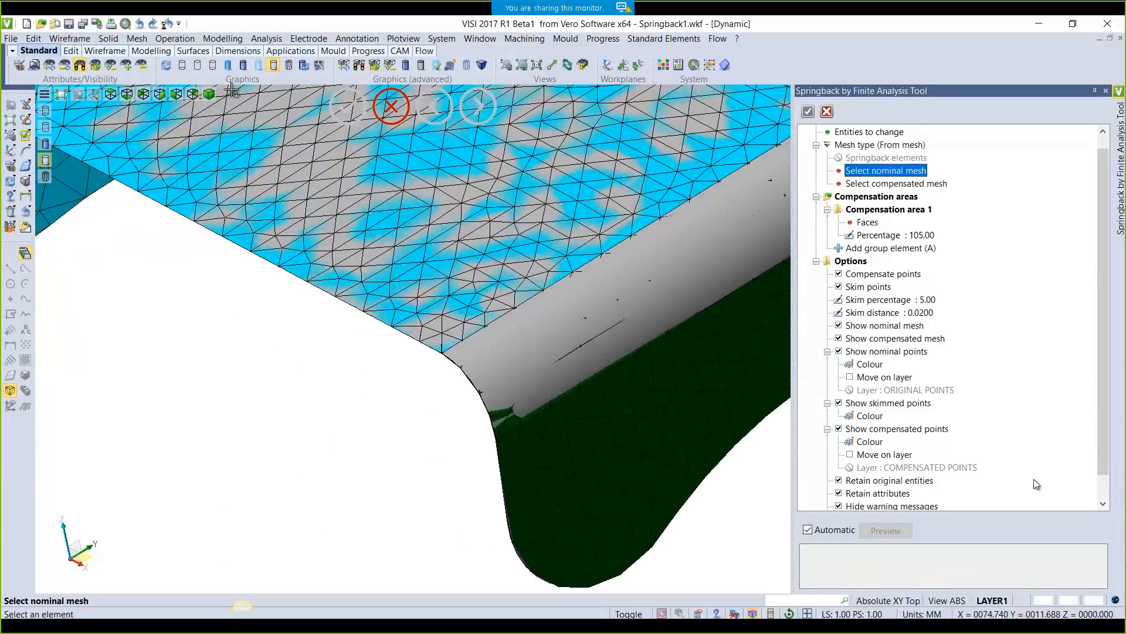
{"action": "left_click", "coordinate": [183, 68]}
{"action": "scroll", "coordinate": [411, 346], "scroll_direction": "up", "scroll_amount": 2}
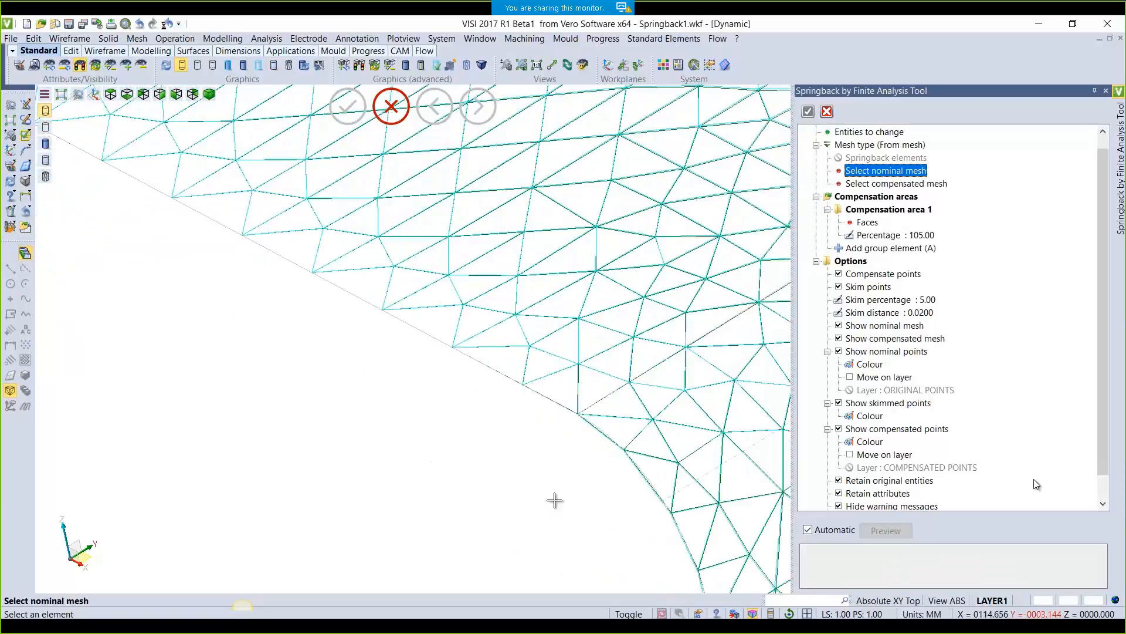
{"action": "scroll", "coordinate": [387, 299], "scroll_direction": "up", "scroll_amount": 2}
{"action": "scroll", "coordinate": [388, 299], "scroll_direction": "up", "scroll_amount": 1}
{"action": "middle_click_drag", "start_coordinate": [496, 508], "coordinate": [397, 272]}
{"action": "scroll", "coordinate": [482, 496], "scroll_direction": "up", "scroll_amount": 3}
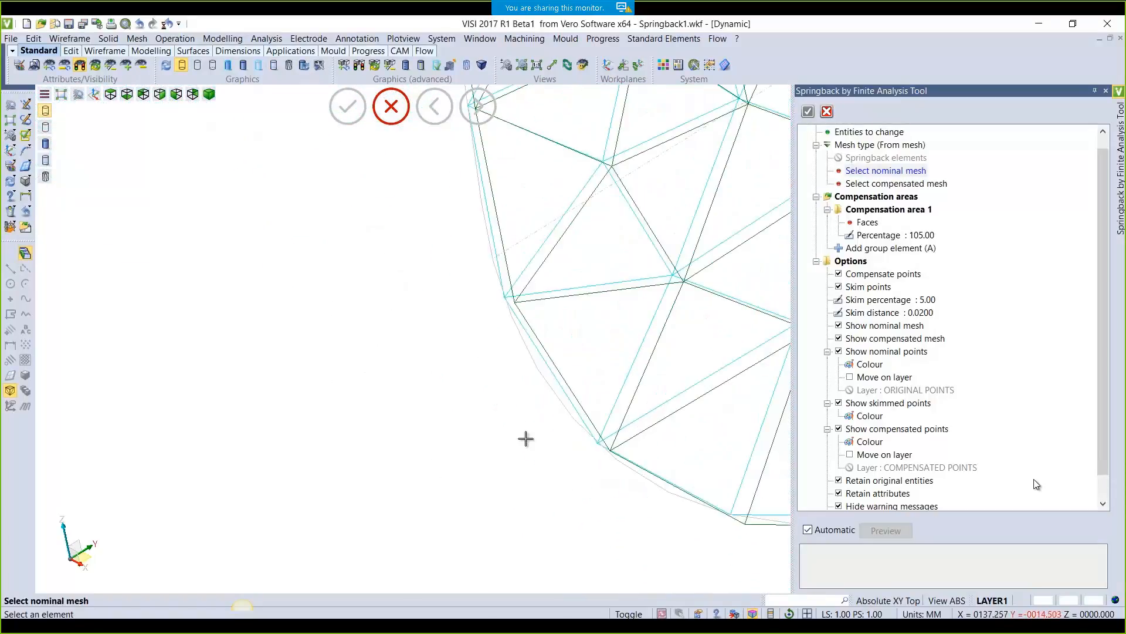
{"action": "left_click", "coordinate": [549, 373]}
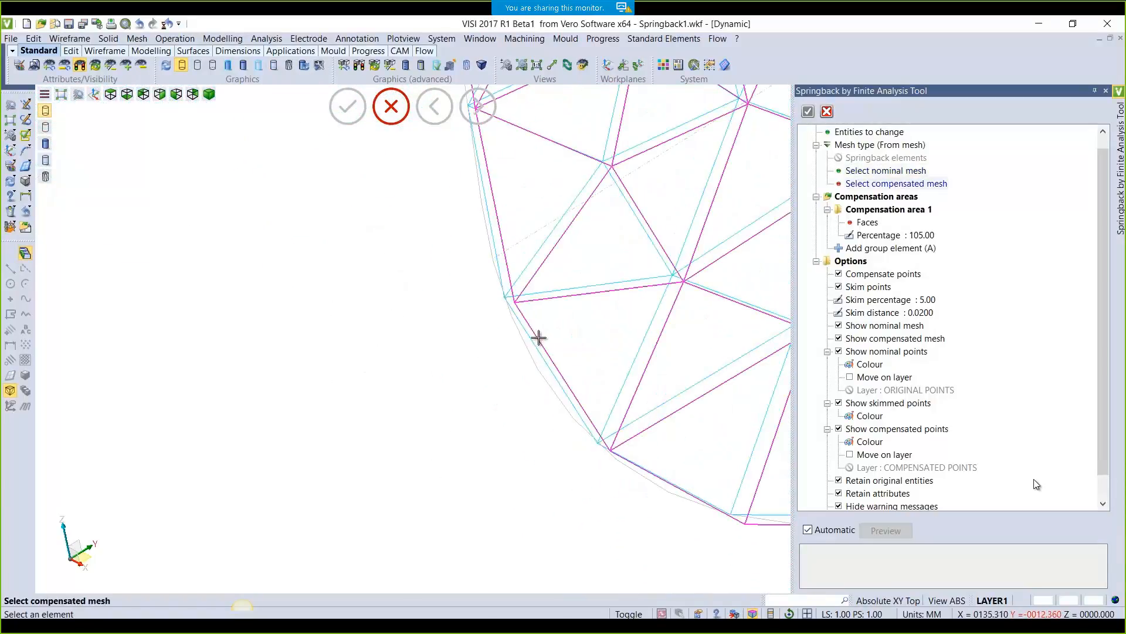
{"action": "left_click", "coordinate": [536, 339]}
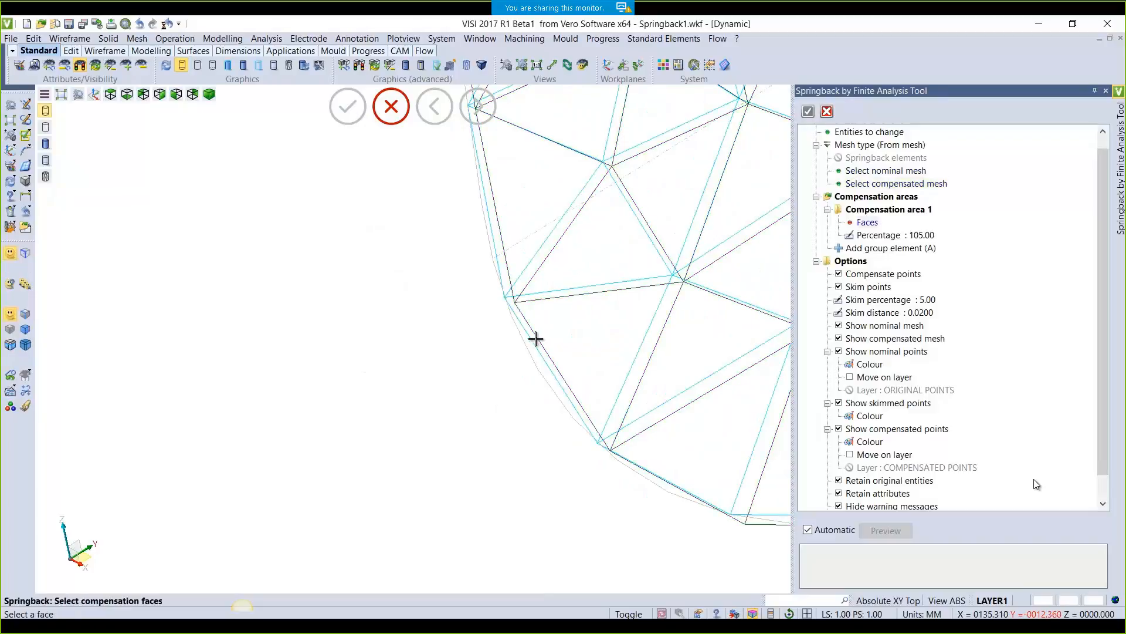
{"action": "left_click", "coordinate": [26, 391]}
{"action": "scroll", "coordinate": [319, 368], "scroll_direction": "down", "scroll_amount": 5}
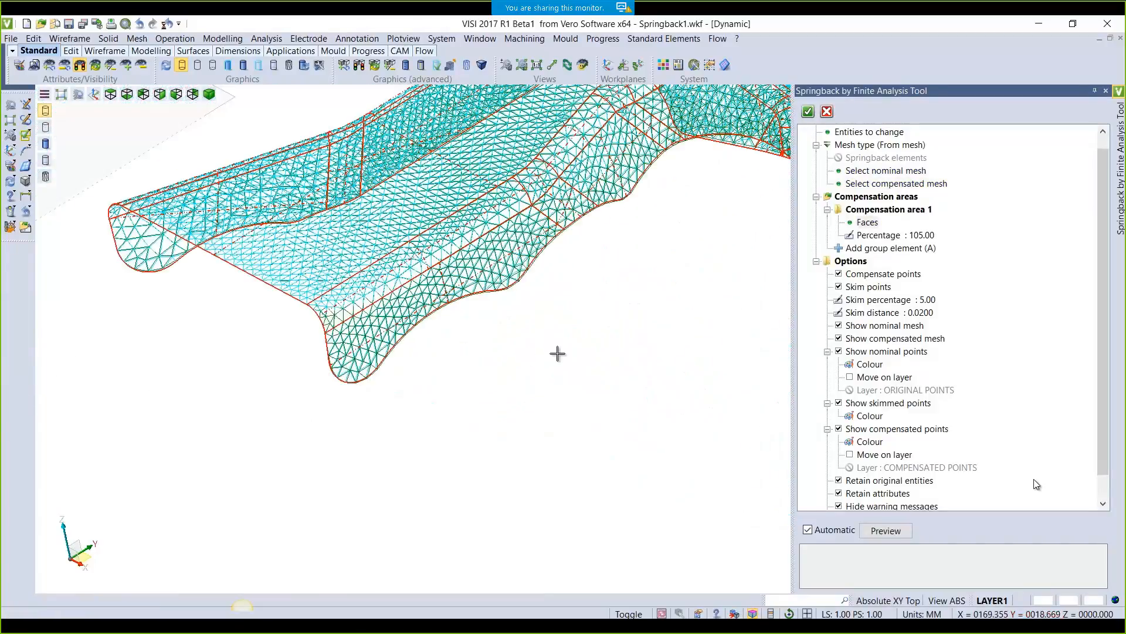
{"action": "middle_click_drag", "start_coordinate": [557, 353], "coordinate": [603, 420]}
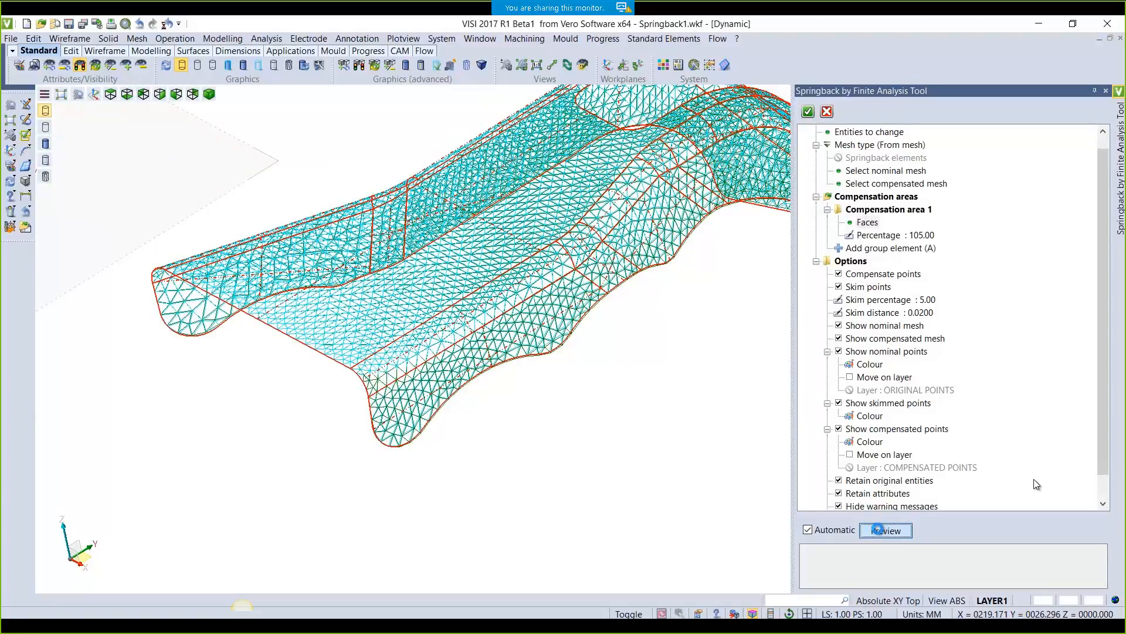
{"action": "left_click", "coordinate": [880, 531]}
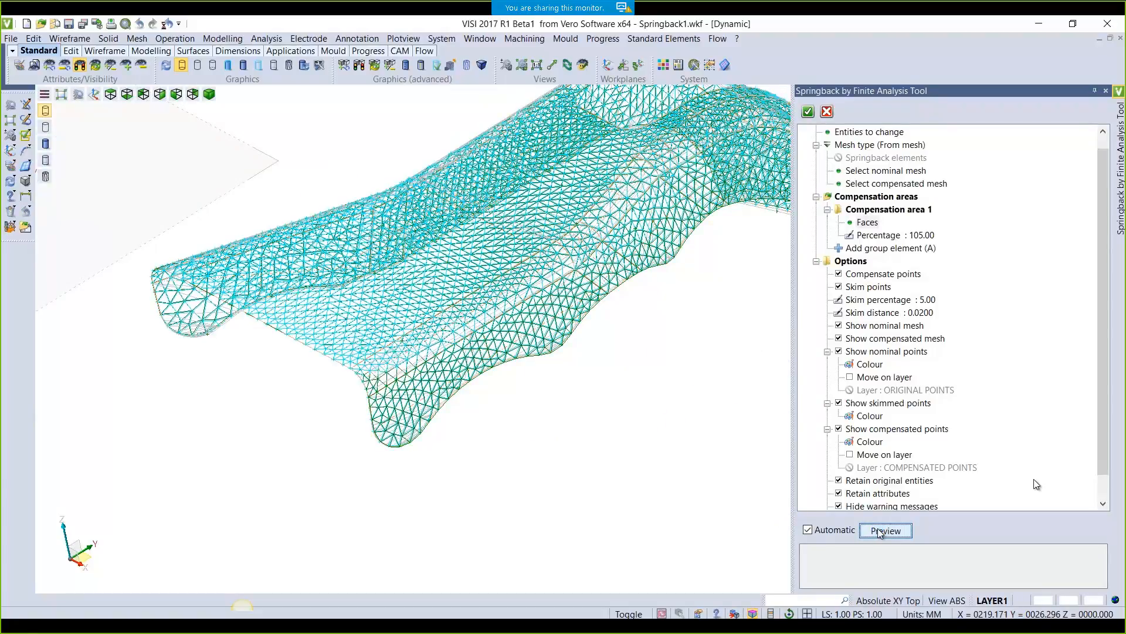
Create a new current layer named Result, then apply the springback compensation
{"action": "left_click", "coordinate": [33, 66]}
{"action": "left_click", "coordinate": [868, 237]}
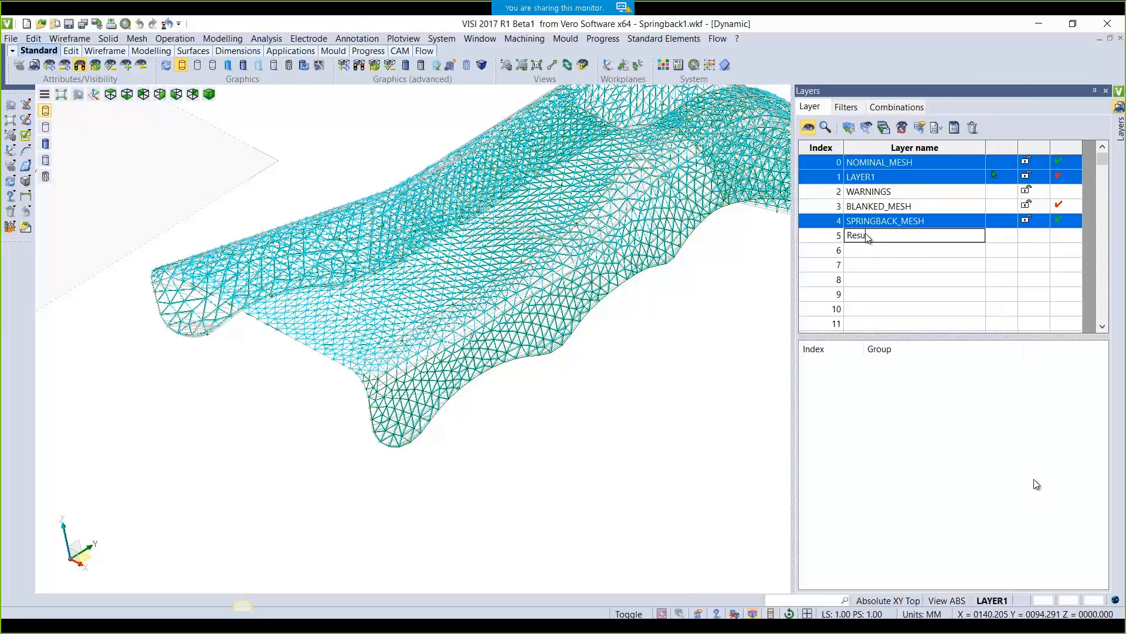
{"action": "key", "text": "Return"}
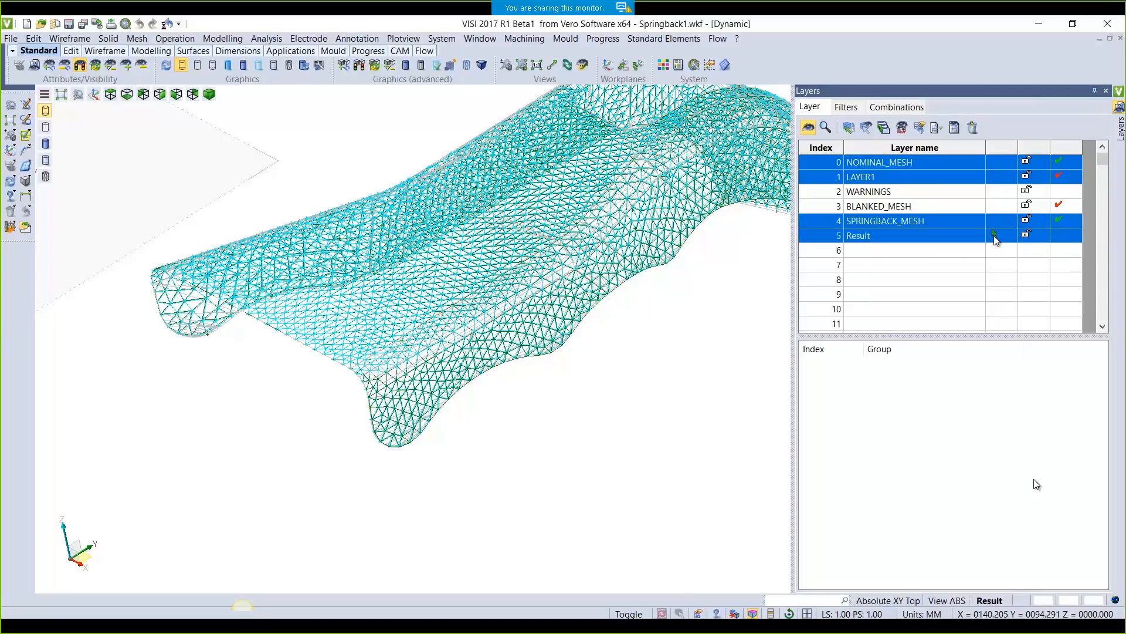
{"action": "left_click", "coordinate": [1106, 91]}
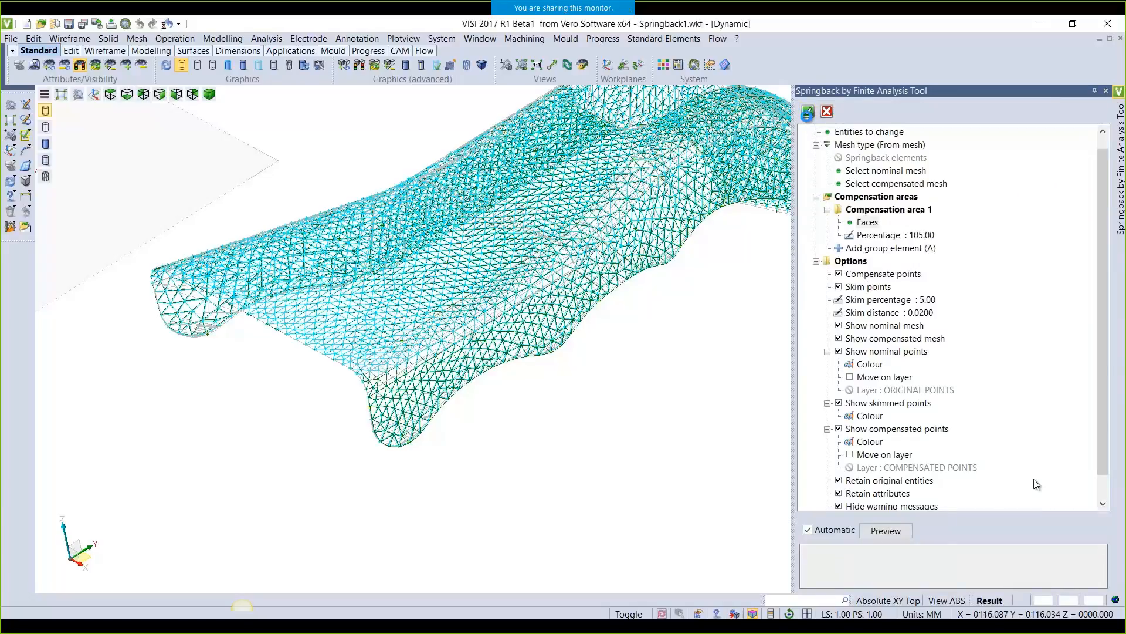
{"action": "left_click", "coordinate": [808, 112]}
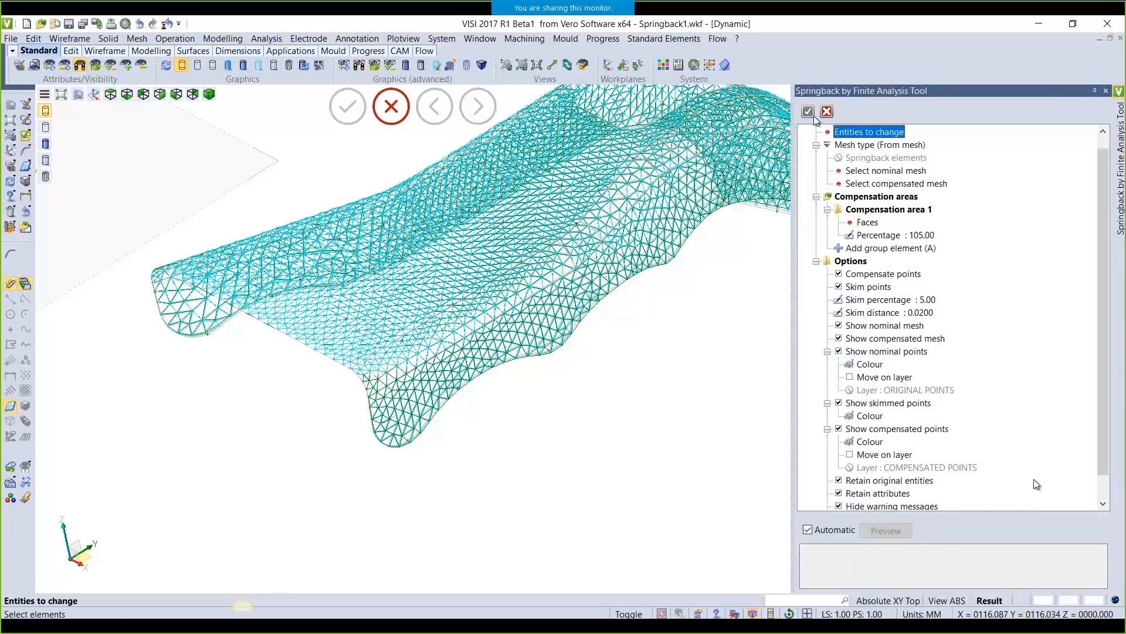
{"action": "left_click", "coordinate": [1103, 92]}
Show only the Result layer, then add LAYER1 alongside it
{"action": "left_click", "coordinate": [40, 66]}
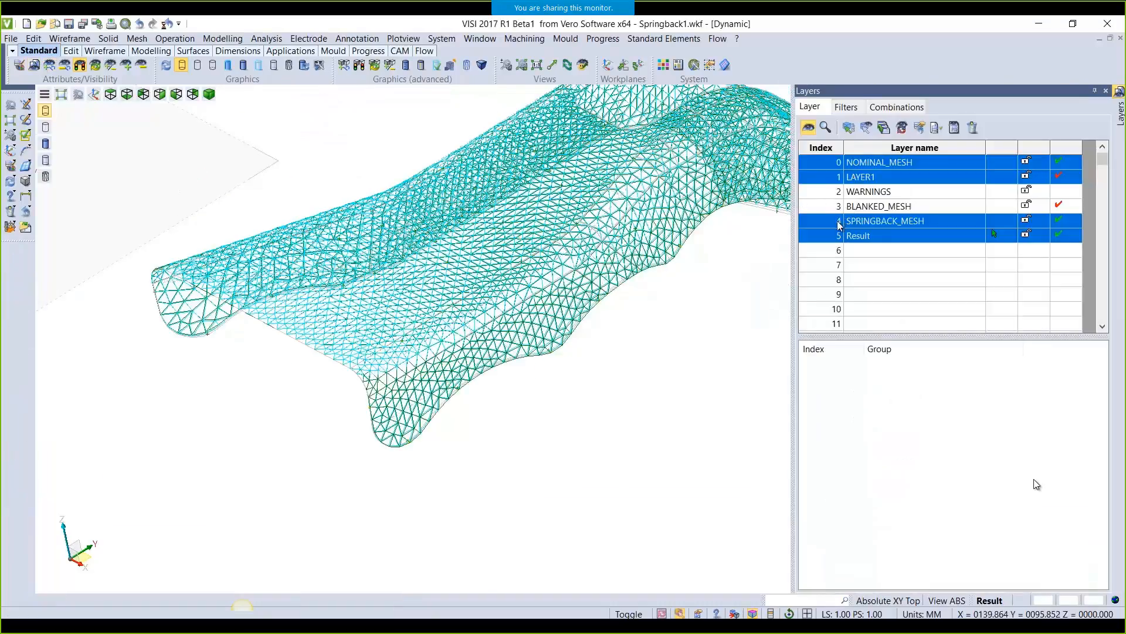
{"action": "left_click", "coordinate": [827, 238]}
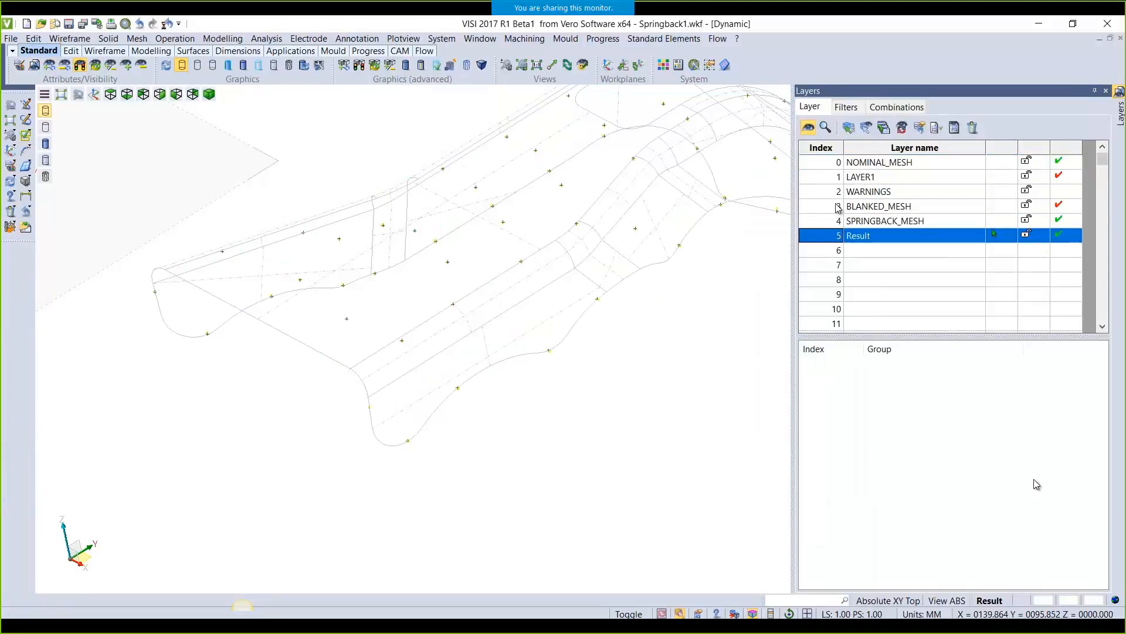
{"action": "middle_click_drag", "start_coordinate": [218, 317], "coordinate": [236, 321]}
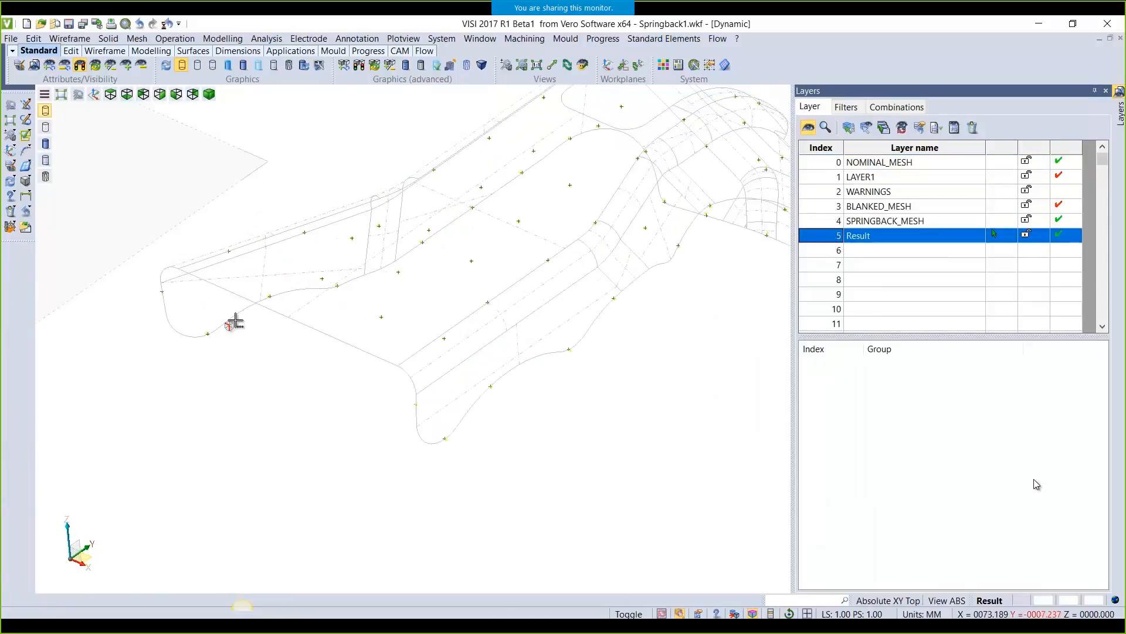
{"action": "left_click", "coordinate": [857, 181], "text": "ctrl"}
{"action": "scroll", "coordinate": [229, 259], "scroll_direction": "up", "scroll_amount": 4}
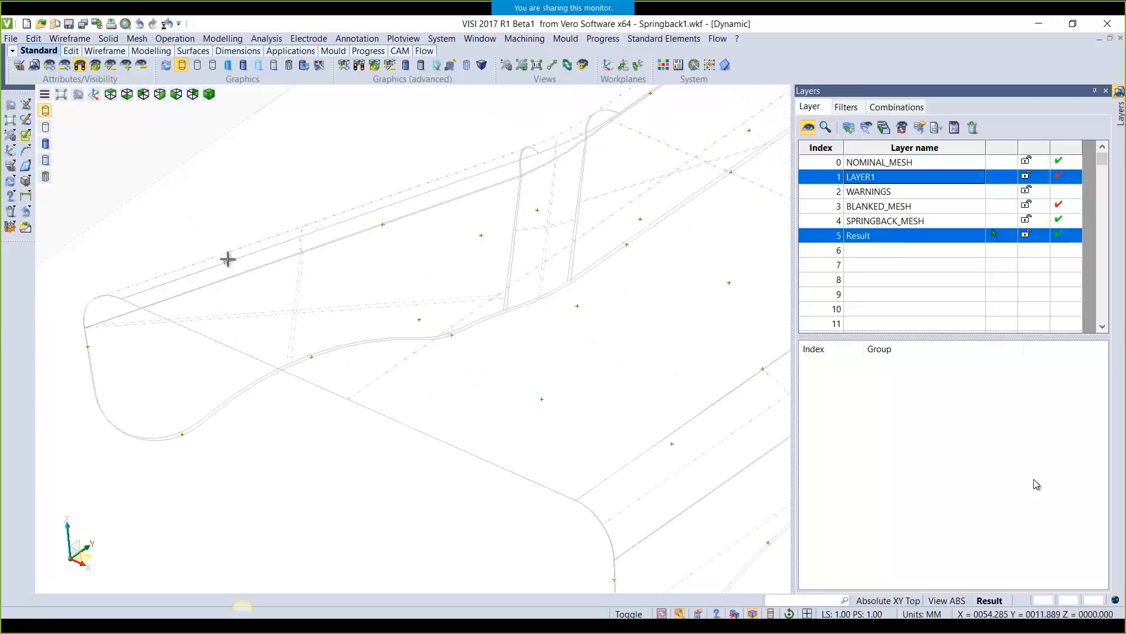
{"action": "middle_click_drag", "start_coordinate": [413, 417], "coordinate": [347, 191]}
{"action": "scroll", "coordinate": [565, 397], "scroll_direction": "up", "scroll_amount": 5}
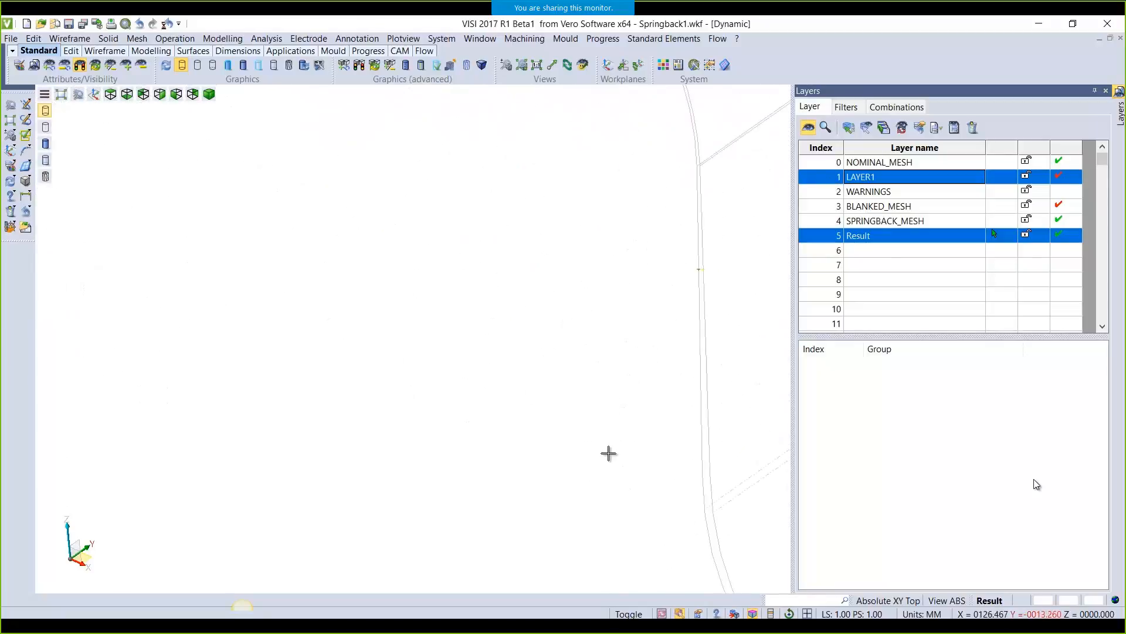
{"action": "scroll", "coordinate": [397, 381], "scroll_direction": "down", "scroll_amount": 2}
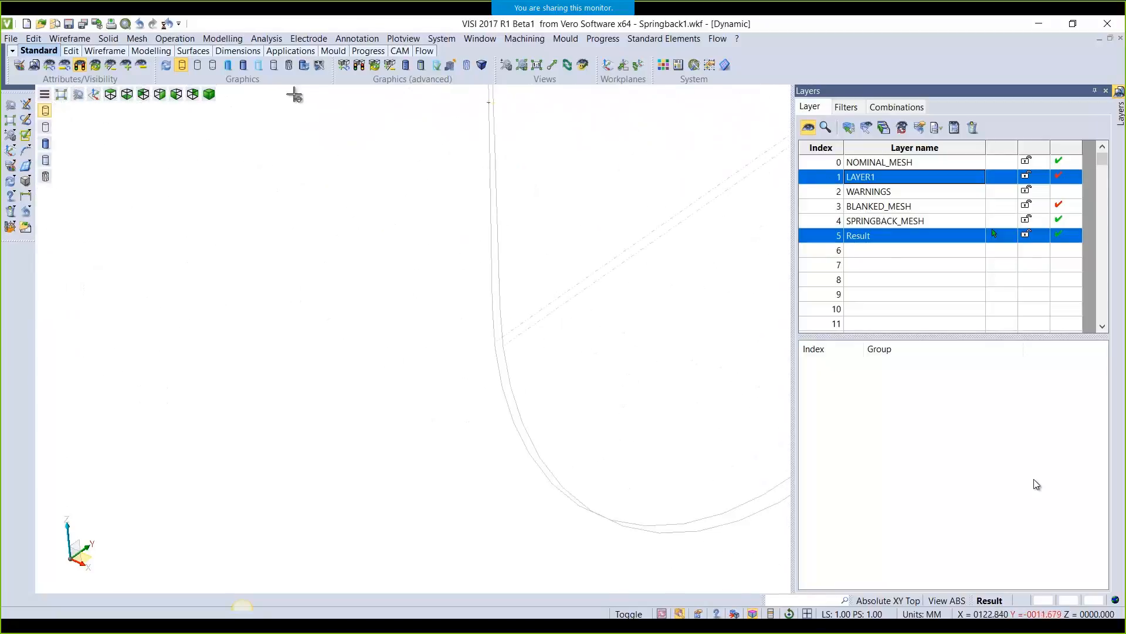
Shade the part and toggle layer visibility to Result, SPRINGBACK_MESH and LAYER1
{"action": "left_click", "coordinate": [274, 65]}
{"action": "middle_click_drag", "start_coordinate": [444, 405], "coordinate": [475, 403]}
{"action": "left_click", "coordinate": [827, 235]}
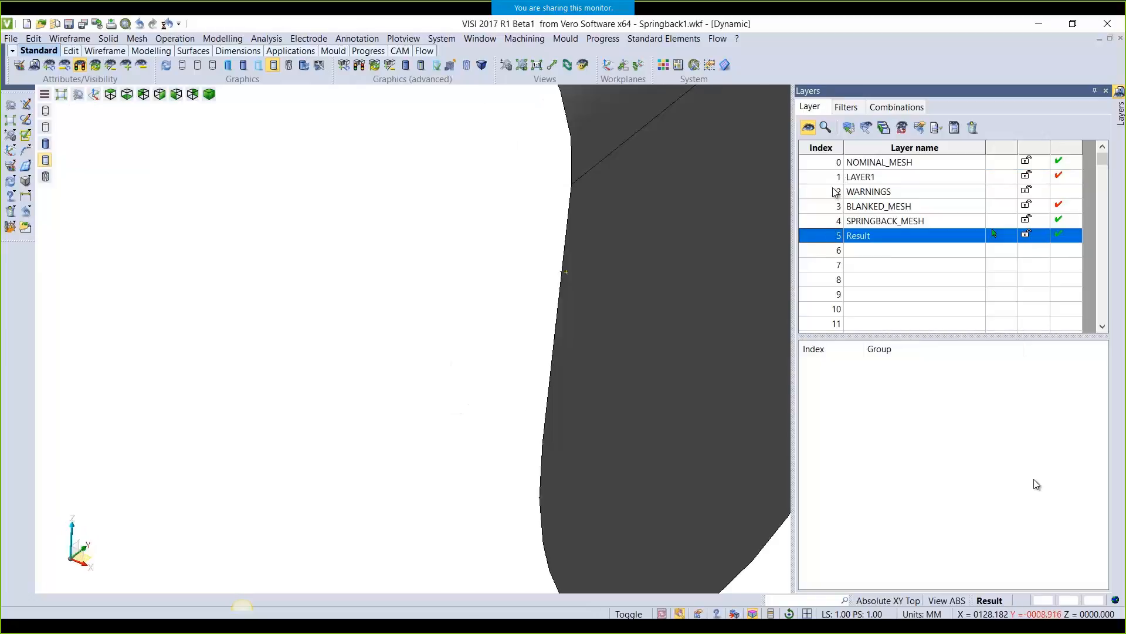
{"action": "left_click", "coordinate": [834, 223], "text": "ctrl"}
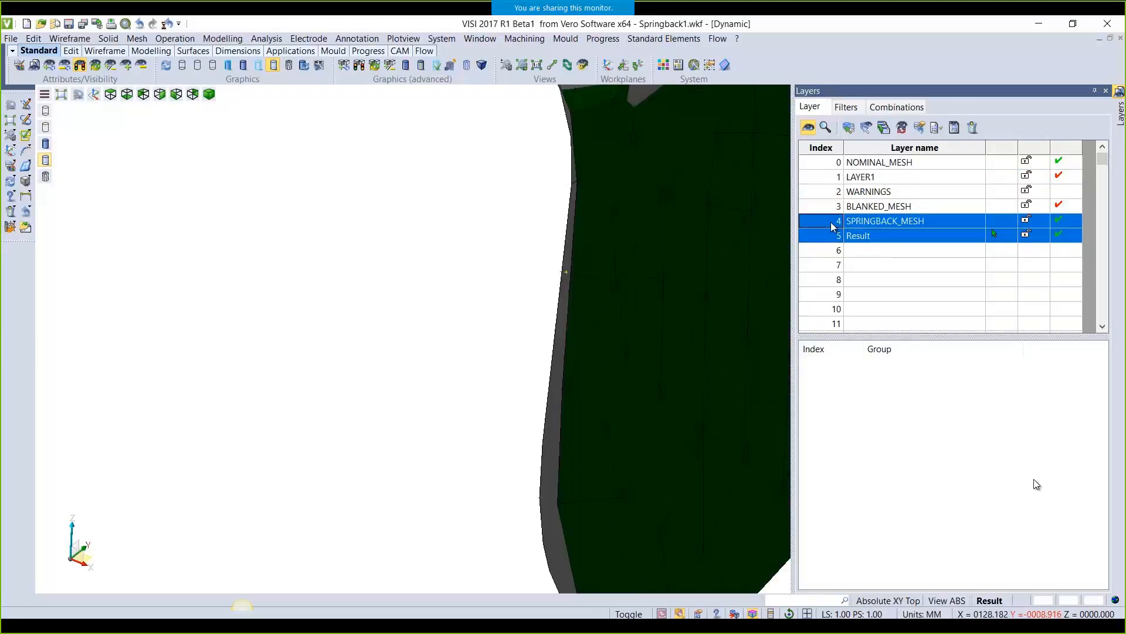
{"action": "left_click", "coordinate": [832, 177], "text": "ctrl"}
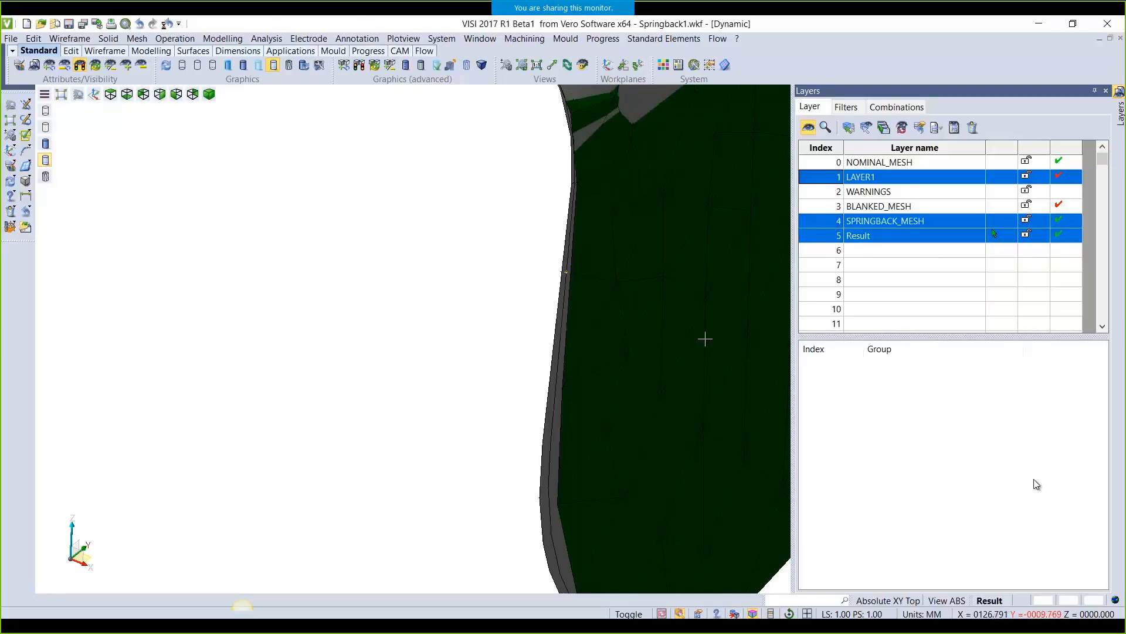
{"action": "middle_click_drag", "start_coordinate": [615, 406], "coordinate": [516, 205]}
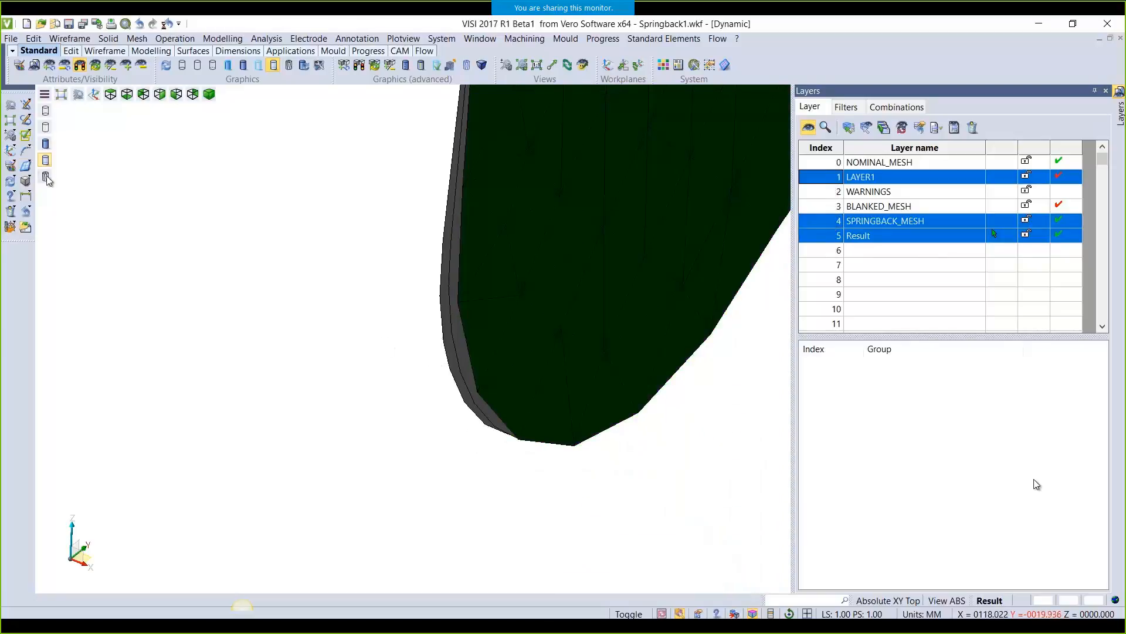
Change the result solid's layer attribute, then pick the Springback2 part as working surface
{"action": "left_click", "coordinate": [9, 179]}
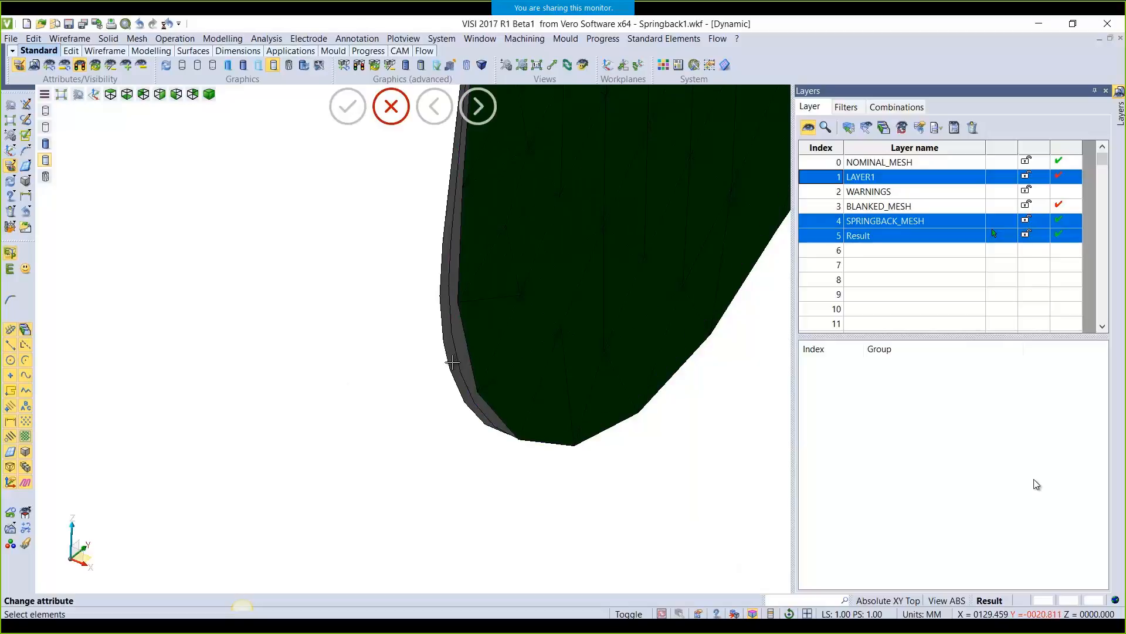
{"action": "left_click", "coordinate": [452, 362]}
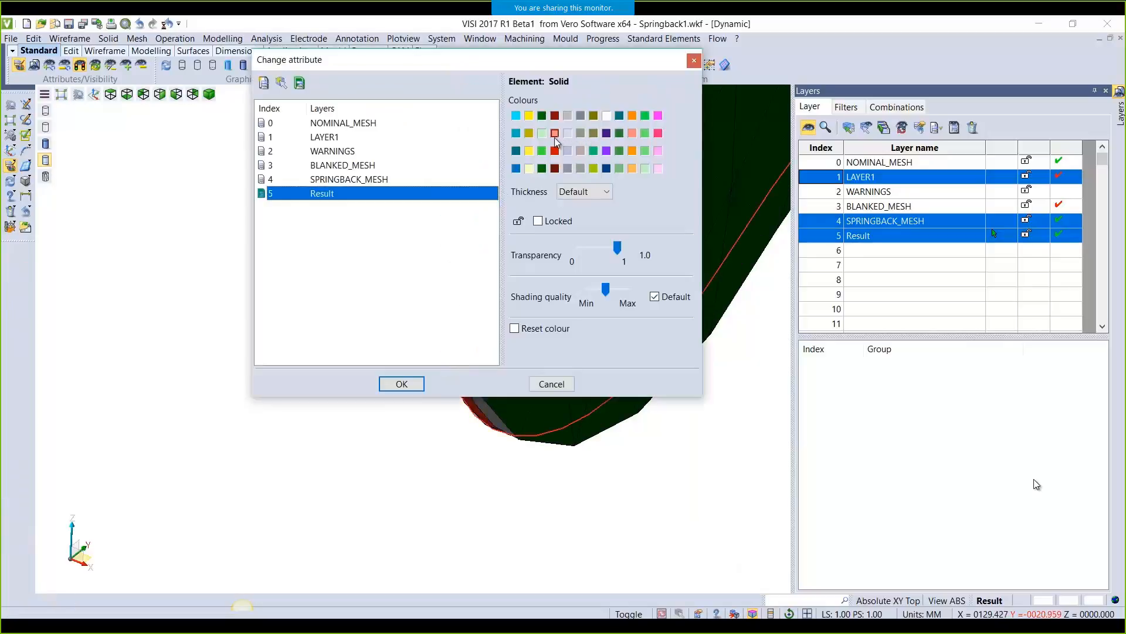
{"action": "left_click", "coordinate": [401, 383]}
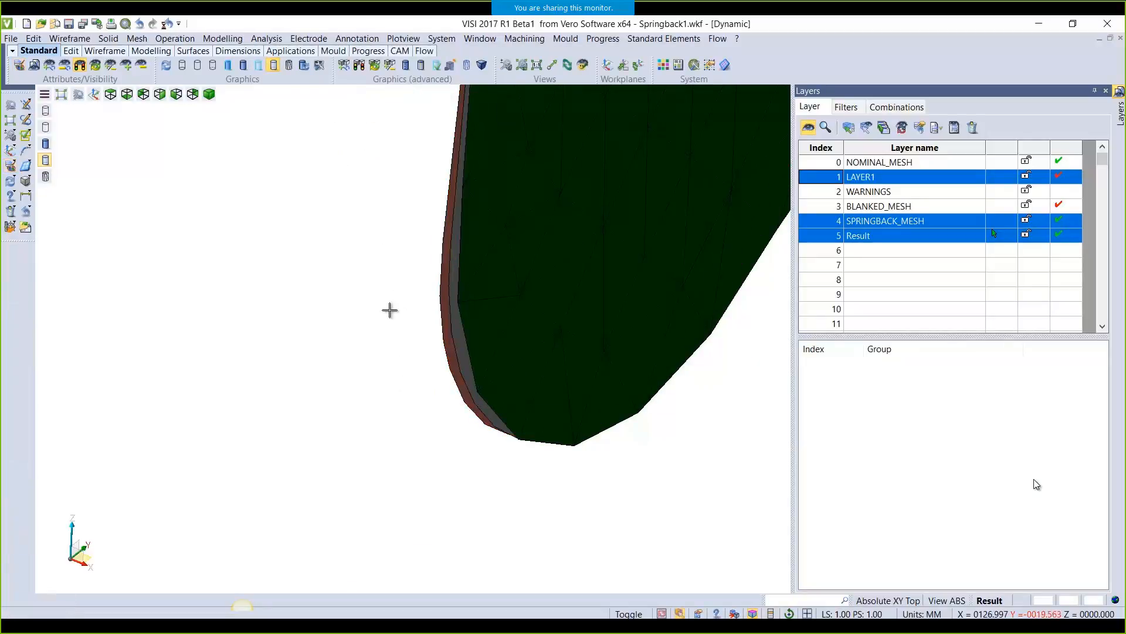
{"action": "middle_click_drag", "start_coordinate": [387, 326], "coordinate": [408, 327]}
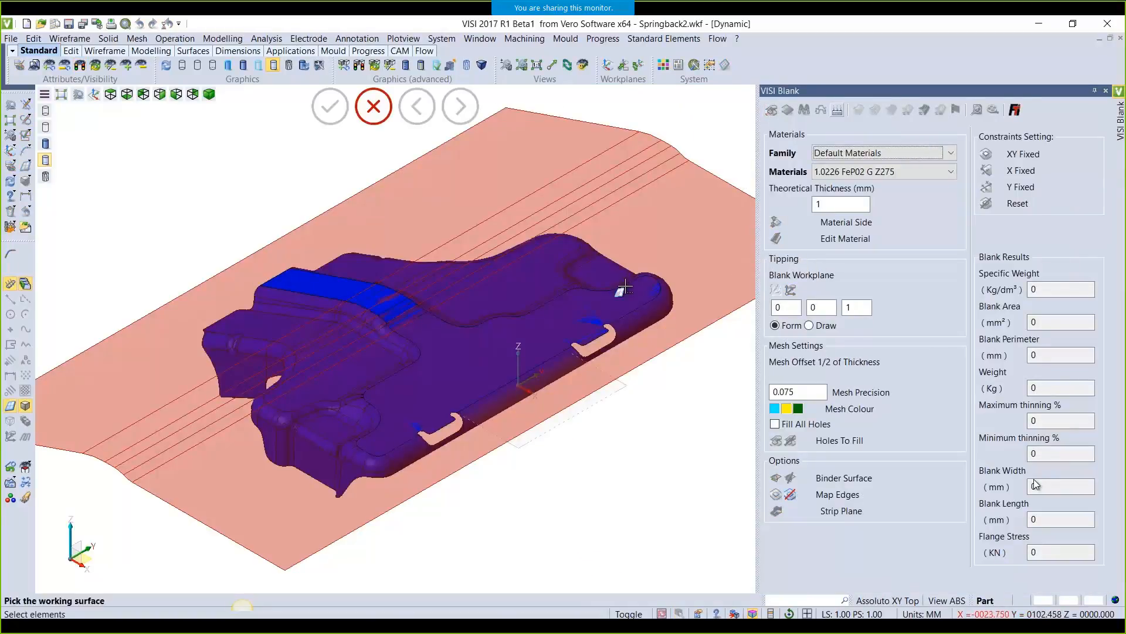
{"action": "left_click", "coordinate": [625, 287]}
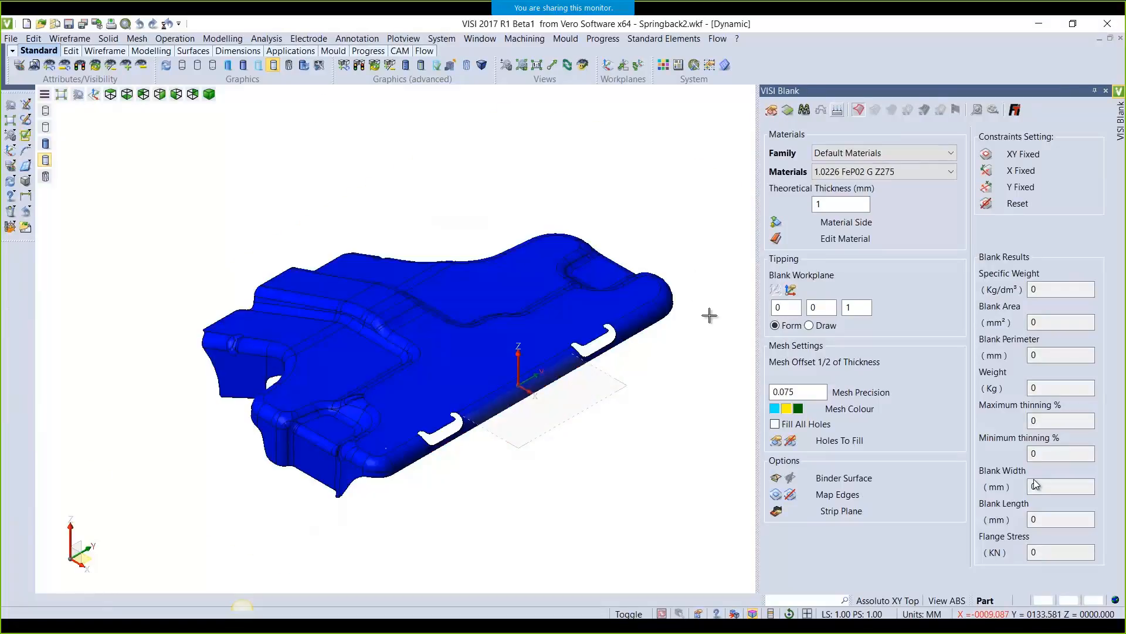
Add the pink binder surface, generate the Springback2 blank, and run its springback calculation
{"action": "left_click", "coordinate": [776, 477]}
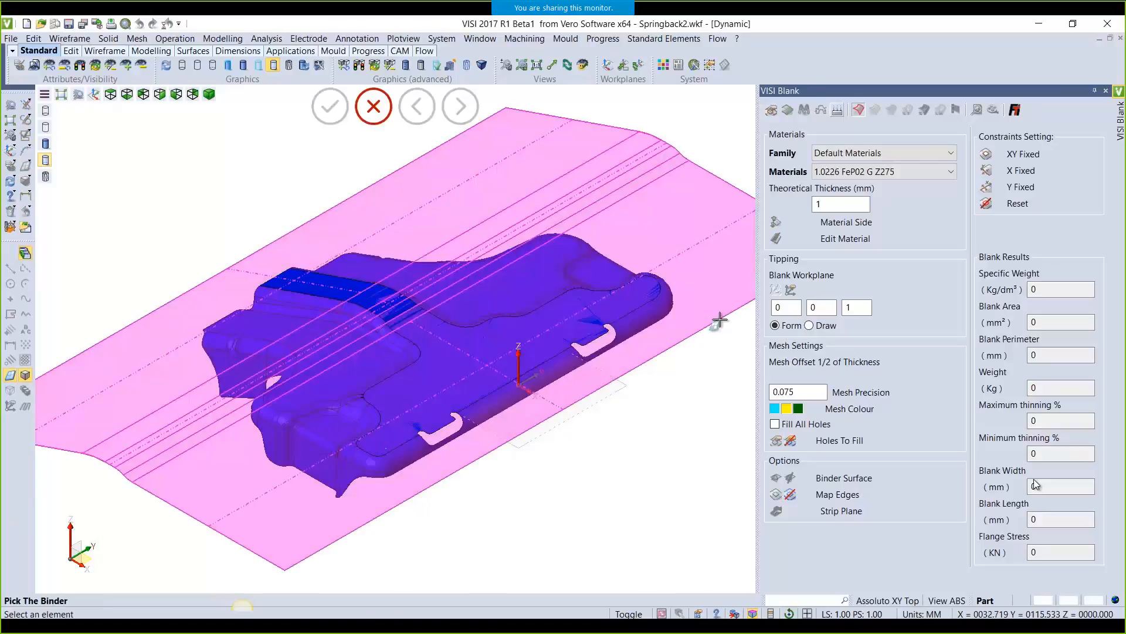
{"action": "left_click", "coordinate": [719, 319]}
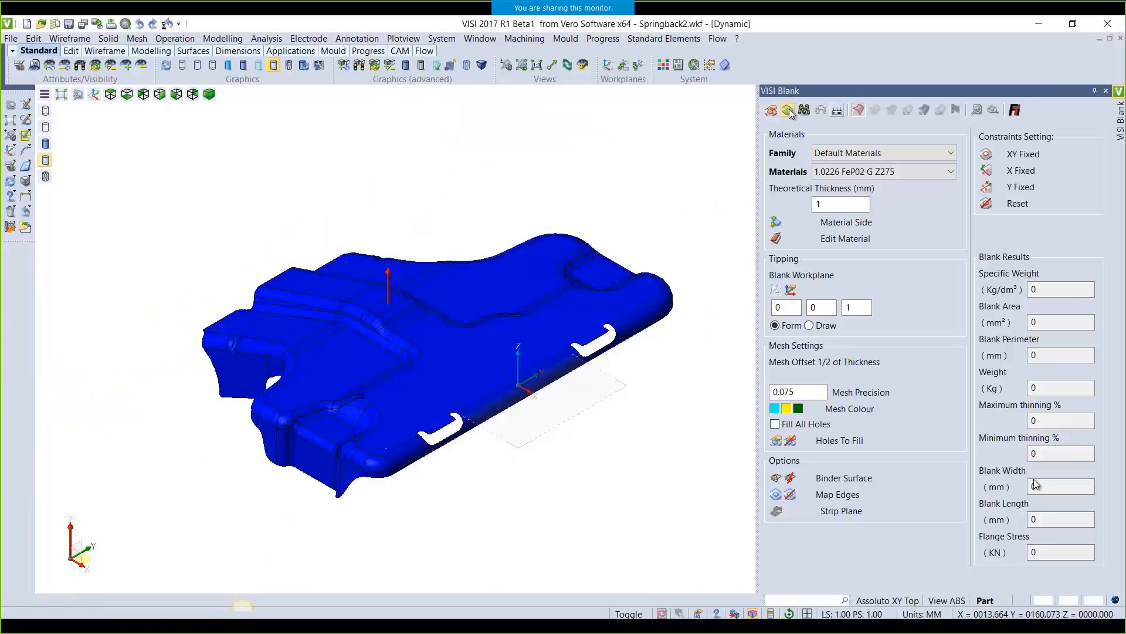
{"action": "left_click", "coordinate": [789, 111]}
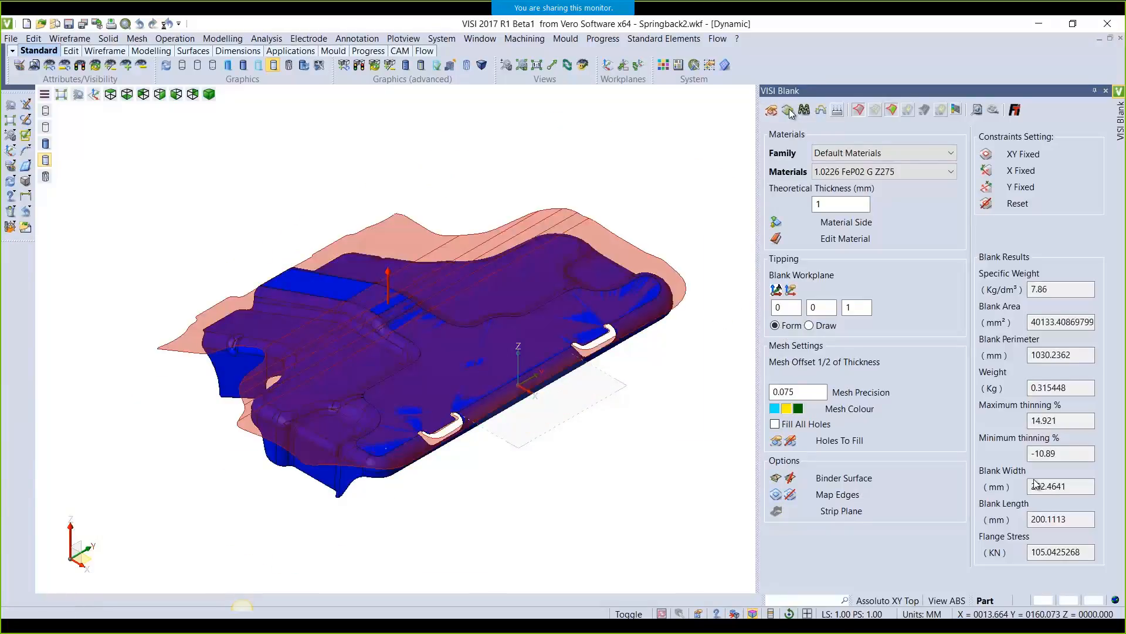
{"action": "left_click", "coordinate": [822, 112]}
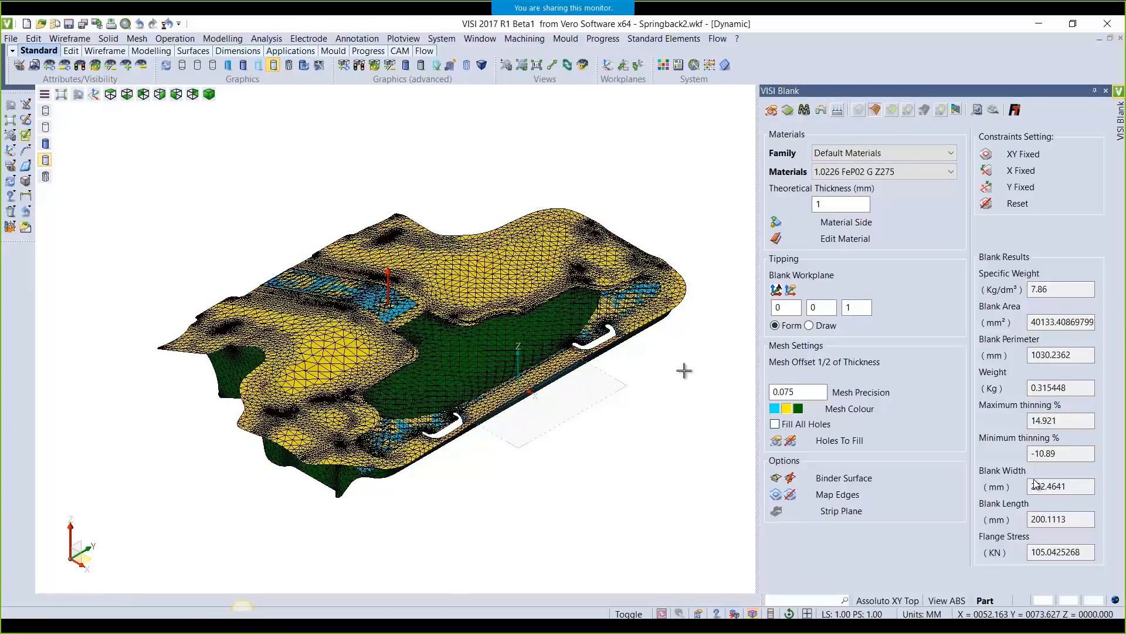
{"action": "middle_click_drag", "start_coordinate": [591, 387], "coordinate": [598, 421]}
{"action": "scroll", "coordinate": [354, 376], "scroll_direction": "up", "scroll_amount": 5}
{"action": "middle_click_drag", "start_coordinate": [372, 435], "coordinate": [478, 436]}
{"action": "scroll", "coordinate": [478, 436], "scroll_direction": "up", "scroll_amount": 3}
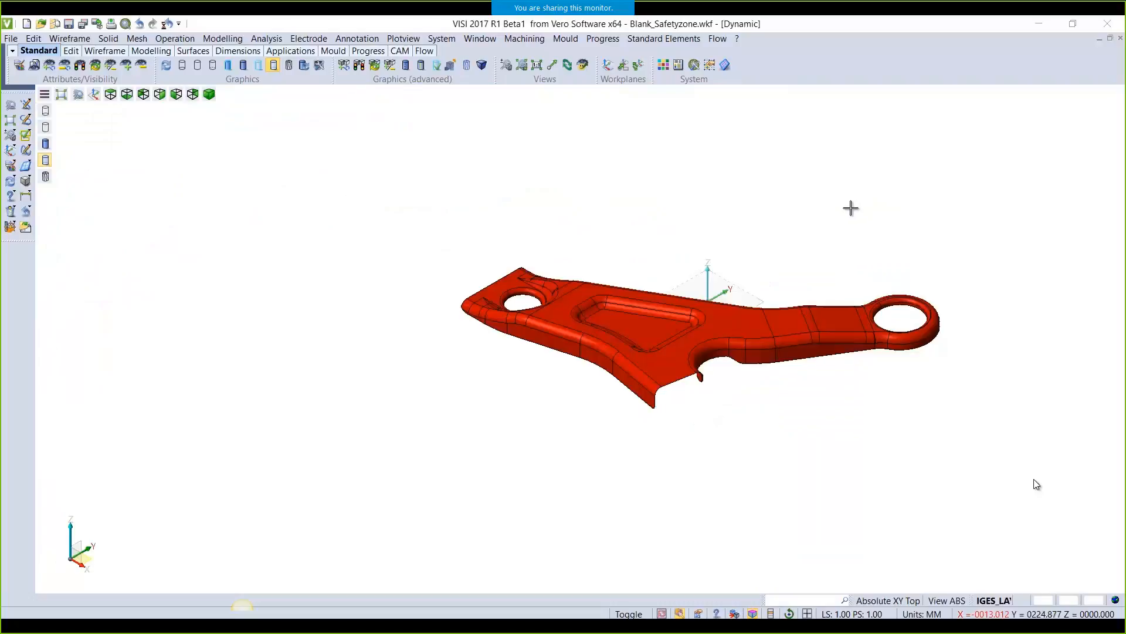
Compute a VISI Blank for the red bracket: area 60515.77 mm², weight 0.4757 kg
{"action": "left_click", "coordinate": [605, 40]}
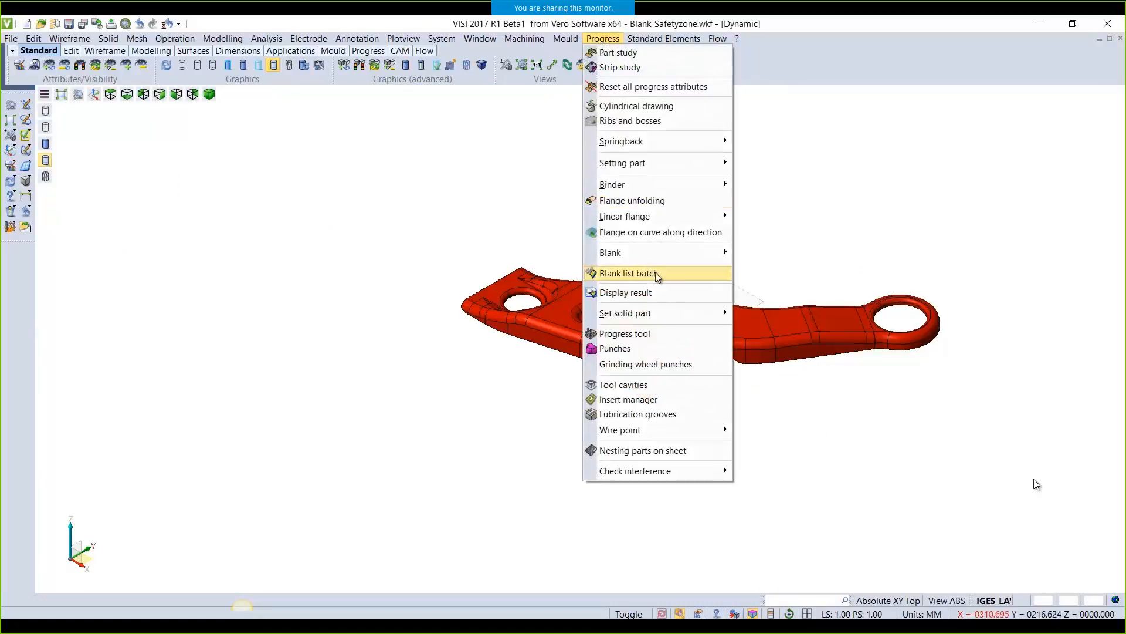
{"action": "mouse_move", "coordinate": [655, 253]}
{"action": "left_click", "coordinate": [760, 266]}
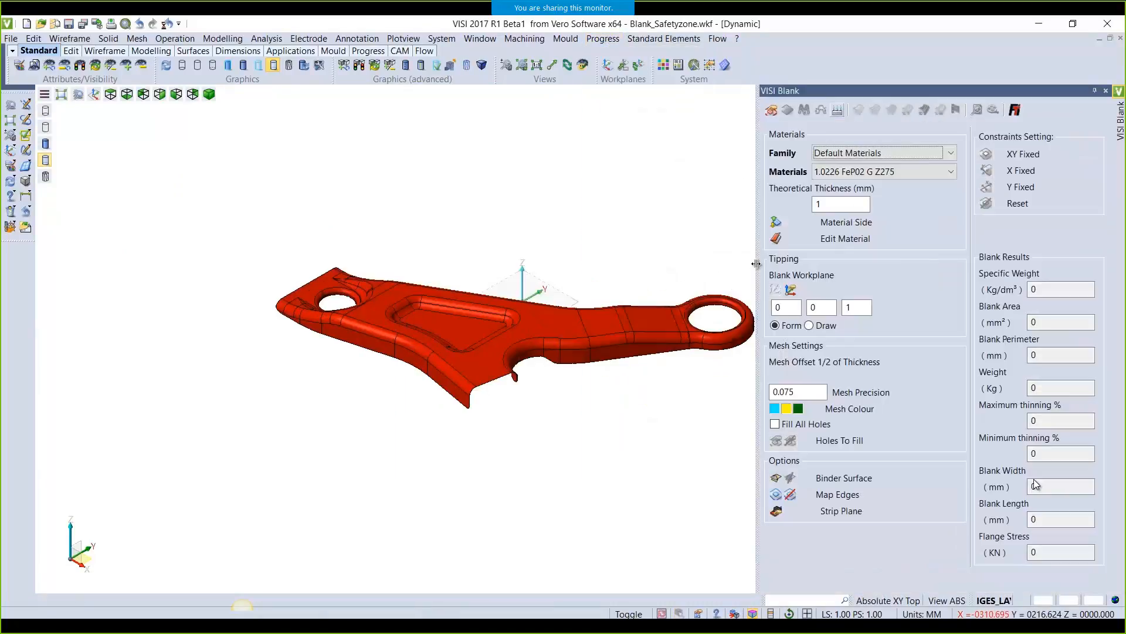
{"action": "left_click", "coordinate": [771, 111]}
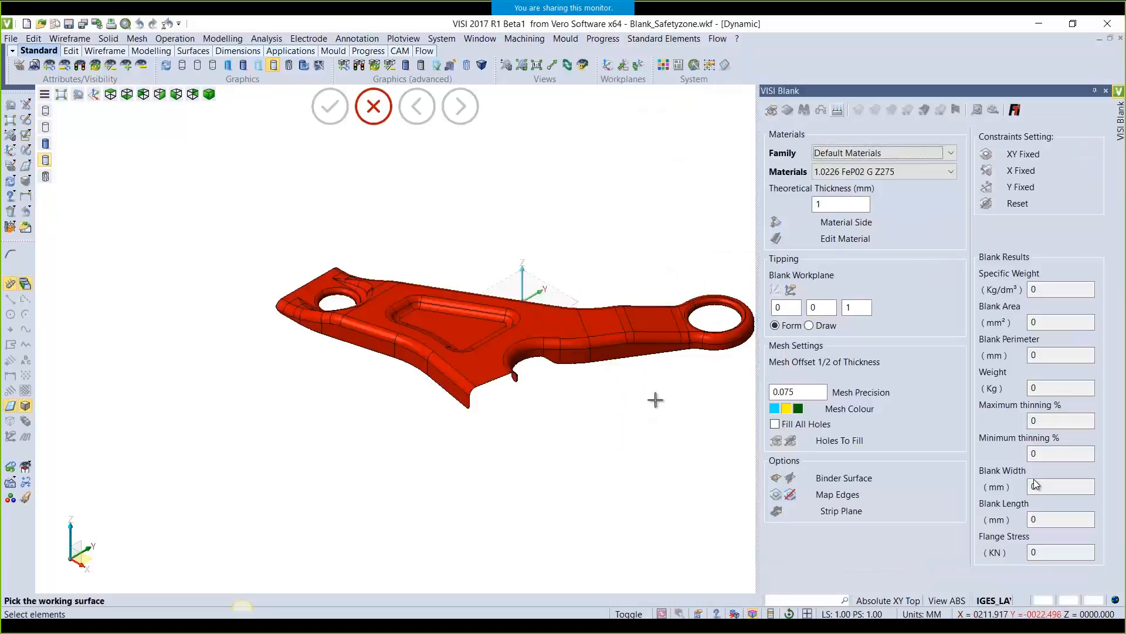
{"action": "left_click", "coordinate": [574, 307]}
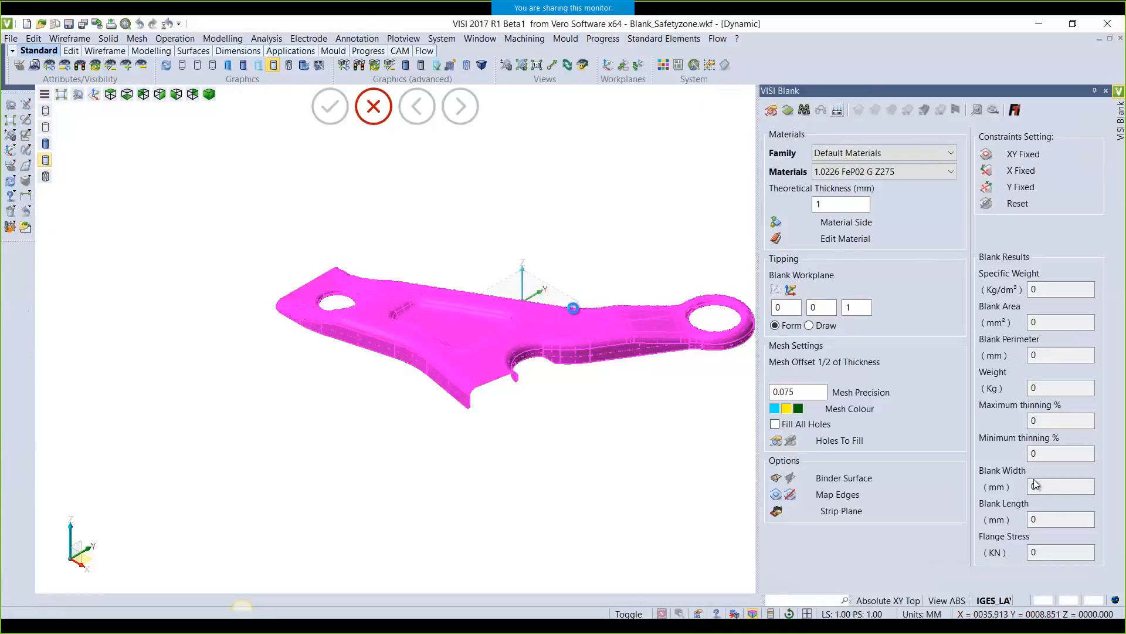
{"action": "left_click", "coordinate": [788, 113]}
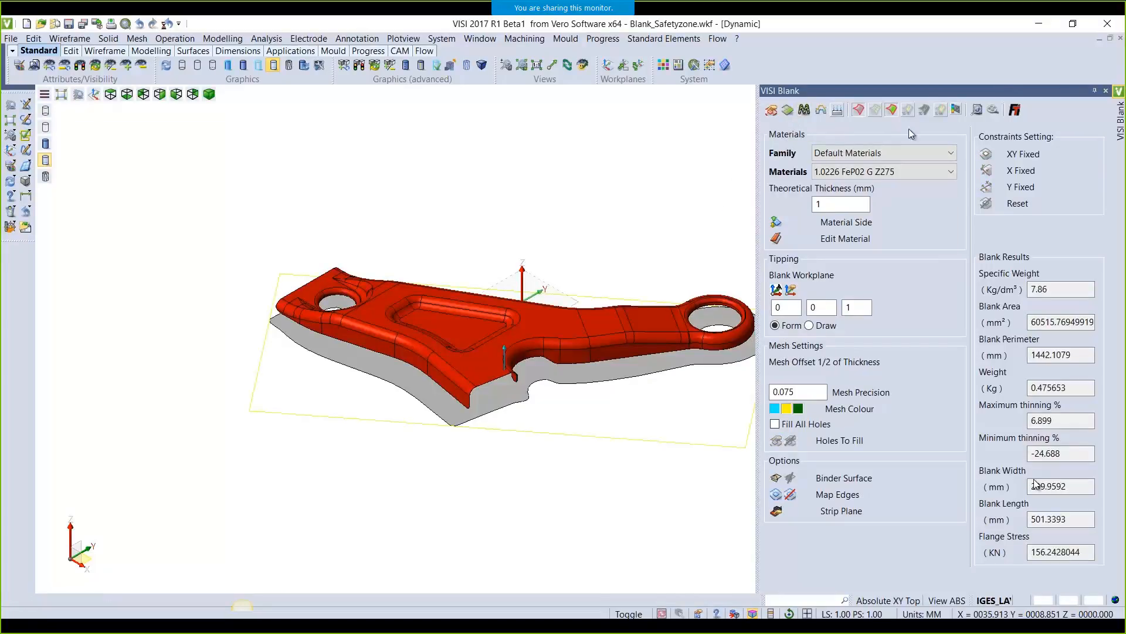
Check the thinning map, then display the safety-zone map from wrinkle to fail areas
{"action": "left_click", "coordinate": [908, 110]}
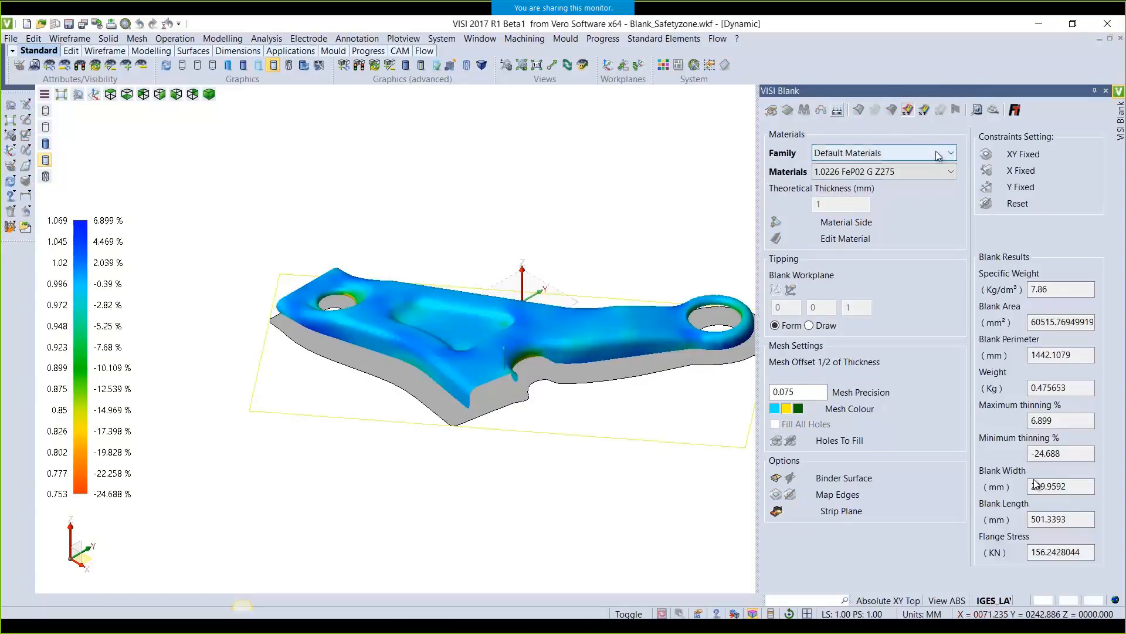
{"action": "left_click", "coordinate": [909, 113]}
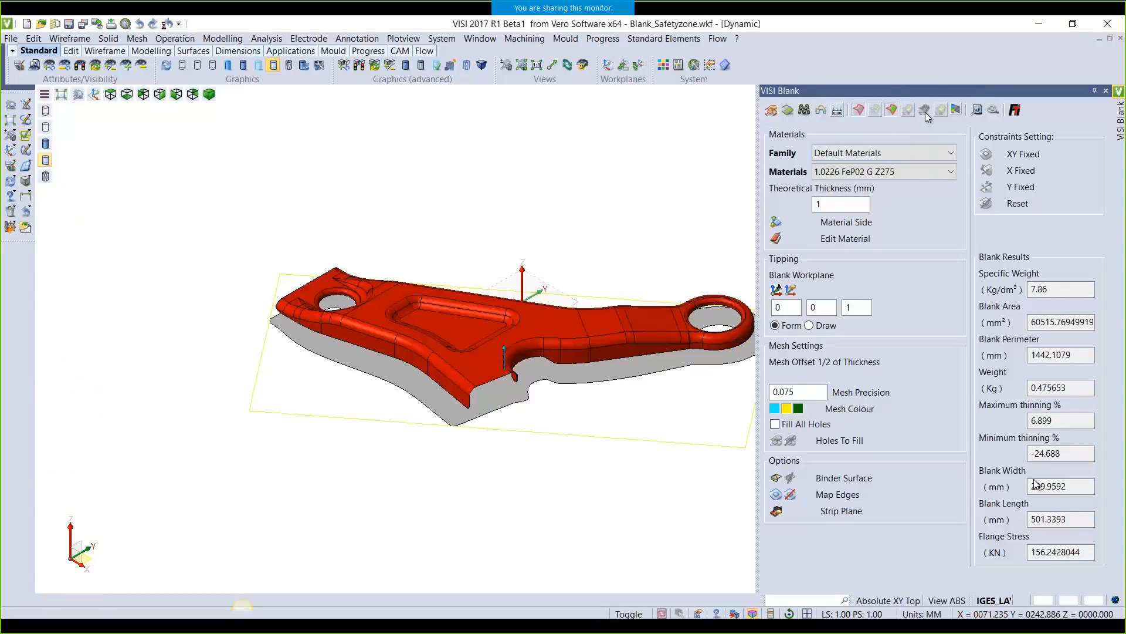
{"action": "left_click", "coordinate": [956, 111]}
{"action": "scroll", "coordinate": [675, 228], "scroll_direction": "up", "scroll_amount": 1}
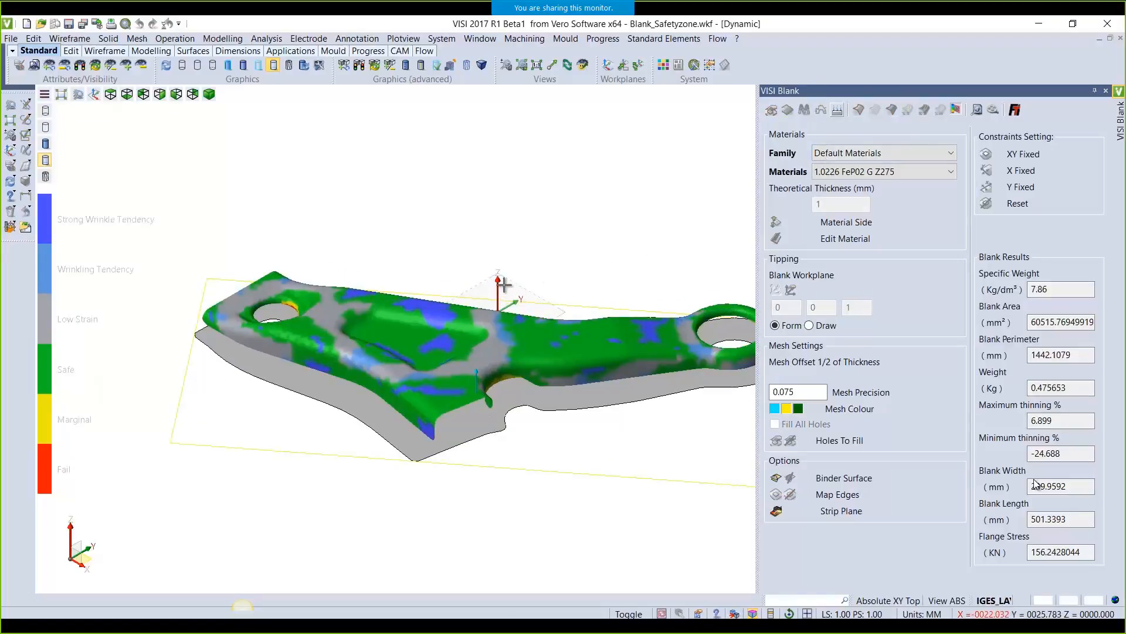
{"action": "middle_click_drag", "start_coordinate": [503, 285], "coordinate": [535, 292]}
{"action": "scroll", "coordinate": [352, 390], "scroll_direction": "up", "scroll_amount": 5}
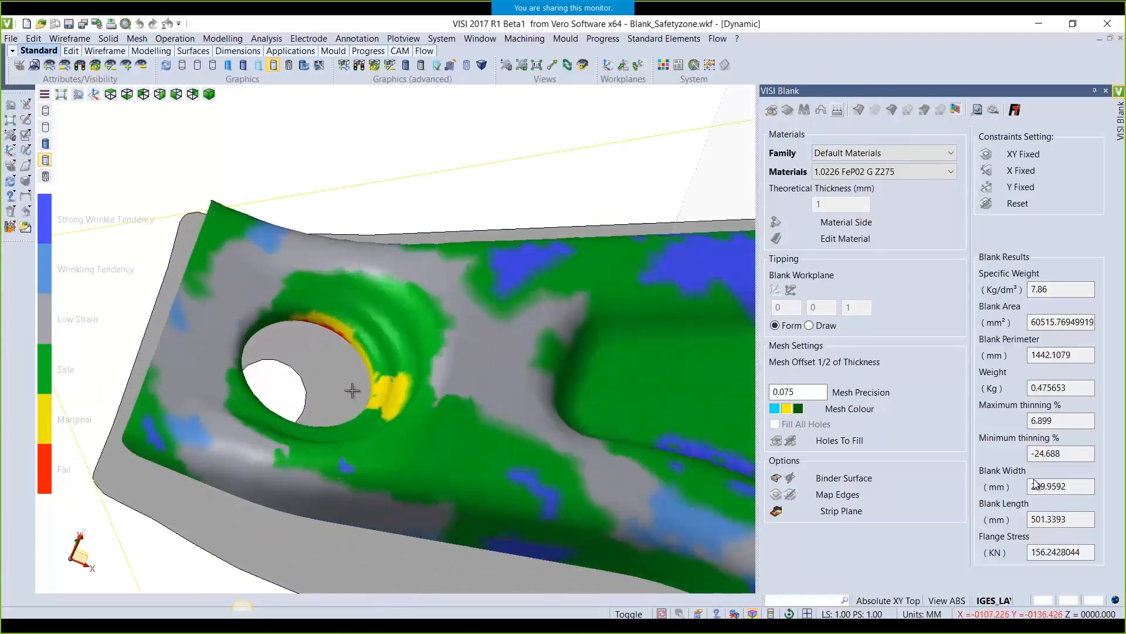
{"action": "scroll", "coordinate": [327, 322], "scroll_direction": "down", "scroll_amount": 2}
{"action": "scroll", "coordinate": [382, 332], "scroll_direction": "down", "scroll_amount": 4}
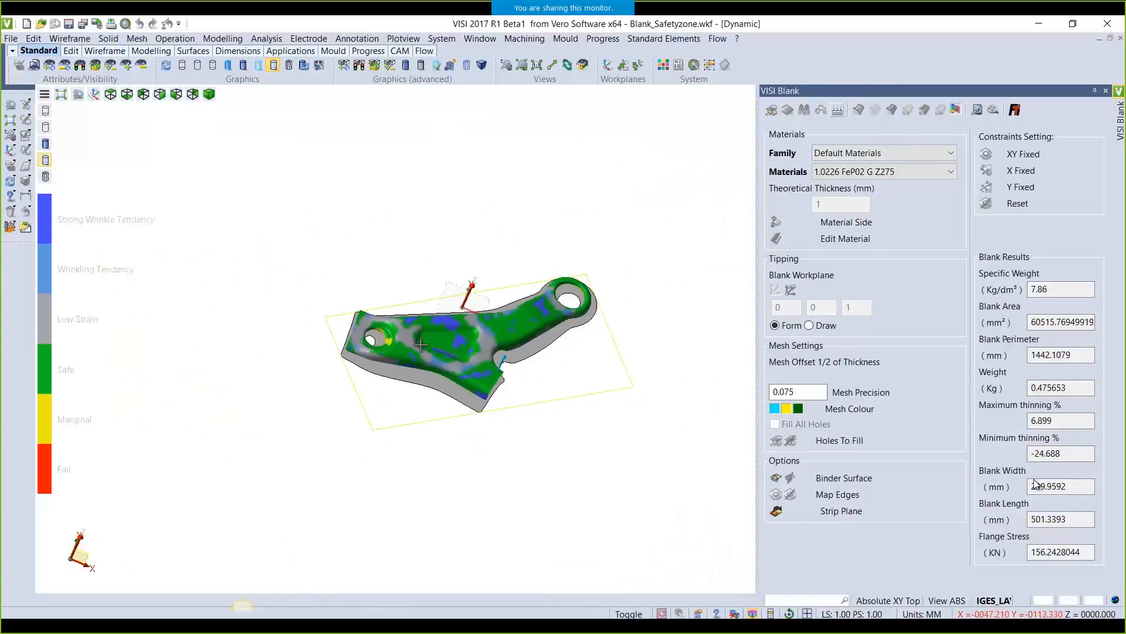
{"action": "scroll", "coordinate": [526, 365], "scroll_direction": "up", "scroll_amount": 2}
{"action": "scroll", "coordinate": [587, 411], "scroll_direction": "down", "scroll_amount": 2}
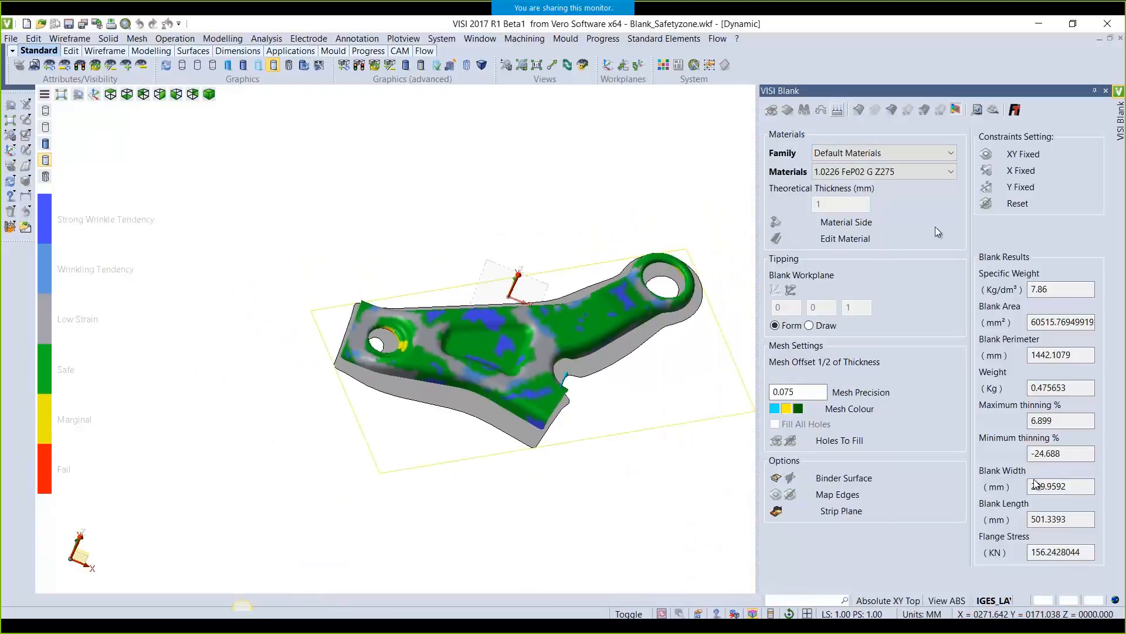
Hide the safety-zone map and start unfolding the flanged part at 1 mm thickness
{"action": "left_click", "coordinate": [955, 112]}
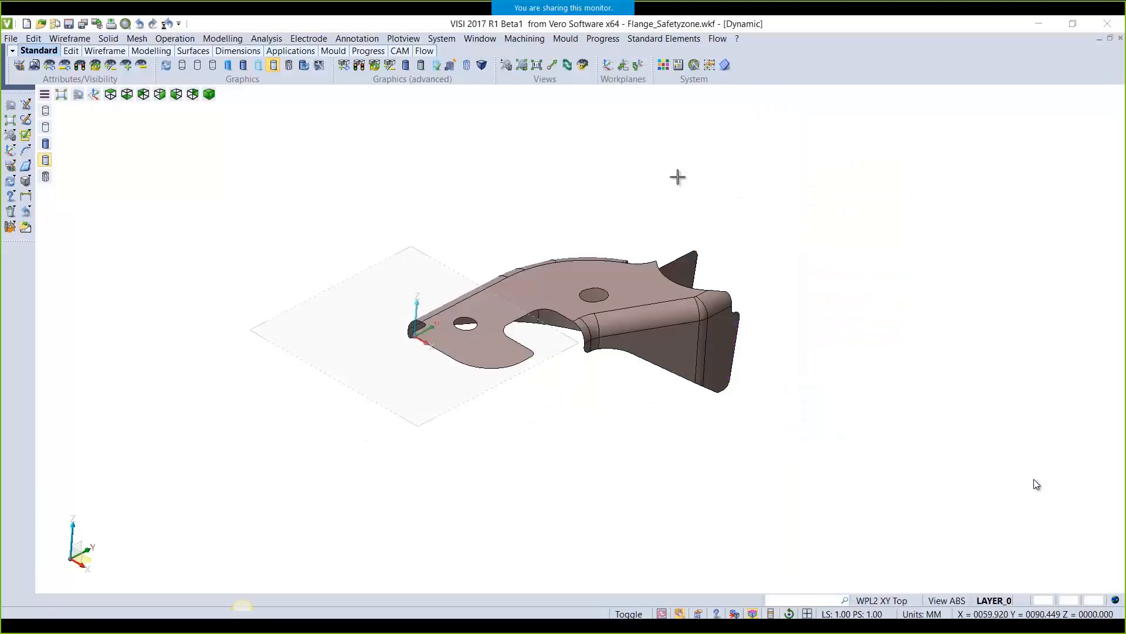
{"action": "left_click", "coordinate": [603, 39]}
{"action": "left_click", "coordinate": [645, 252]}
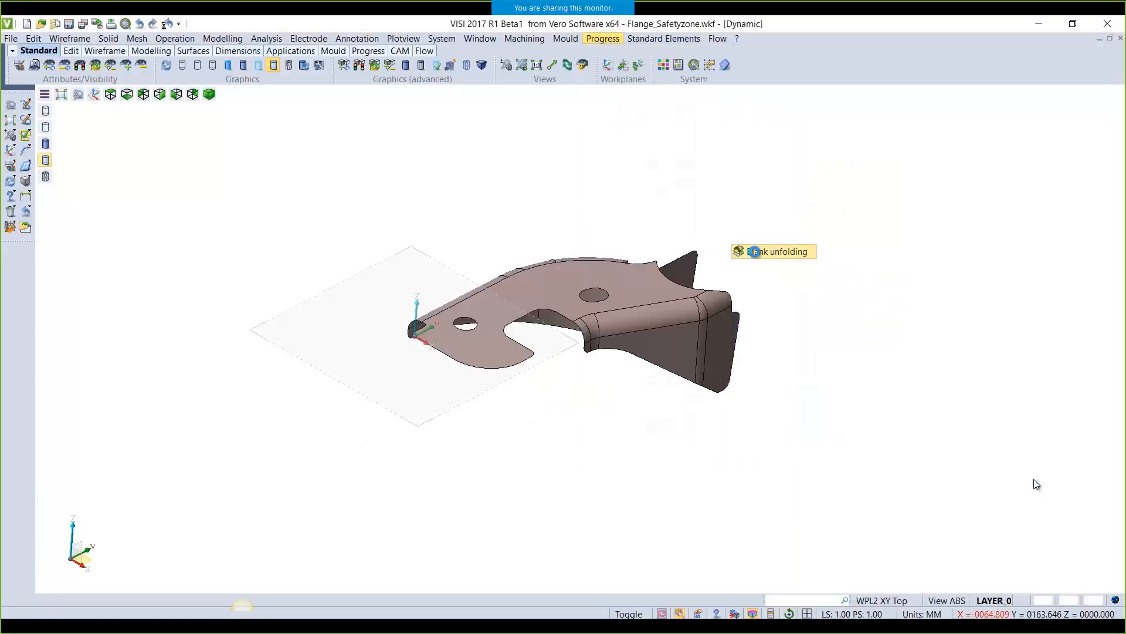
{"action": "left_click", "coordinate": [641, 286]}
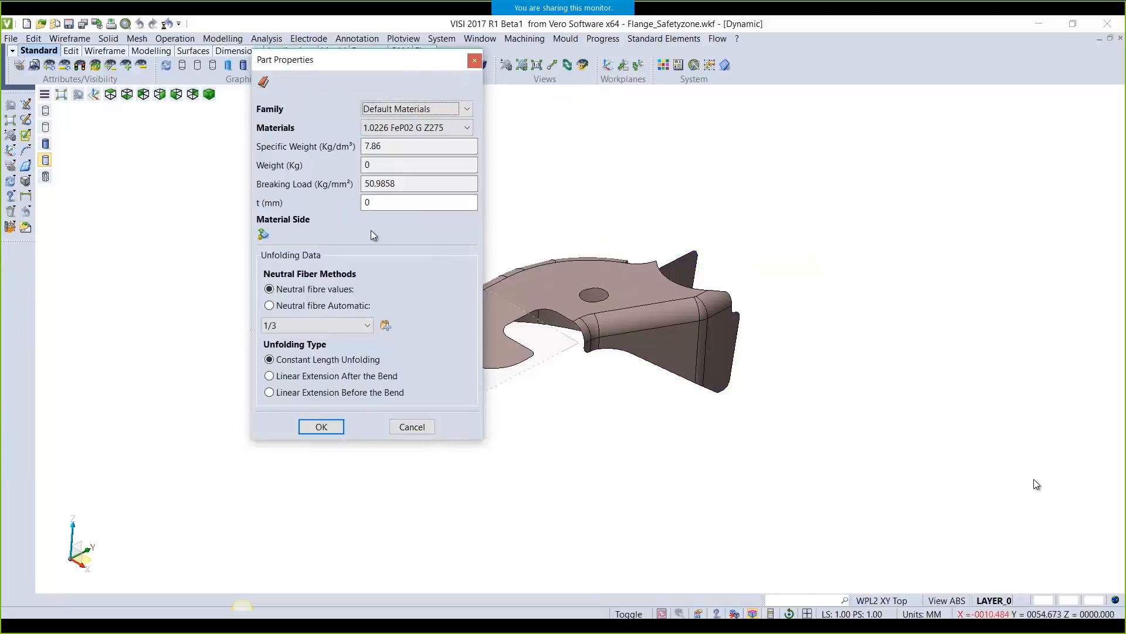
{"action": "double_click", "coordinate": [384, 203]}
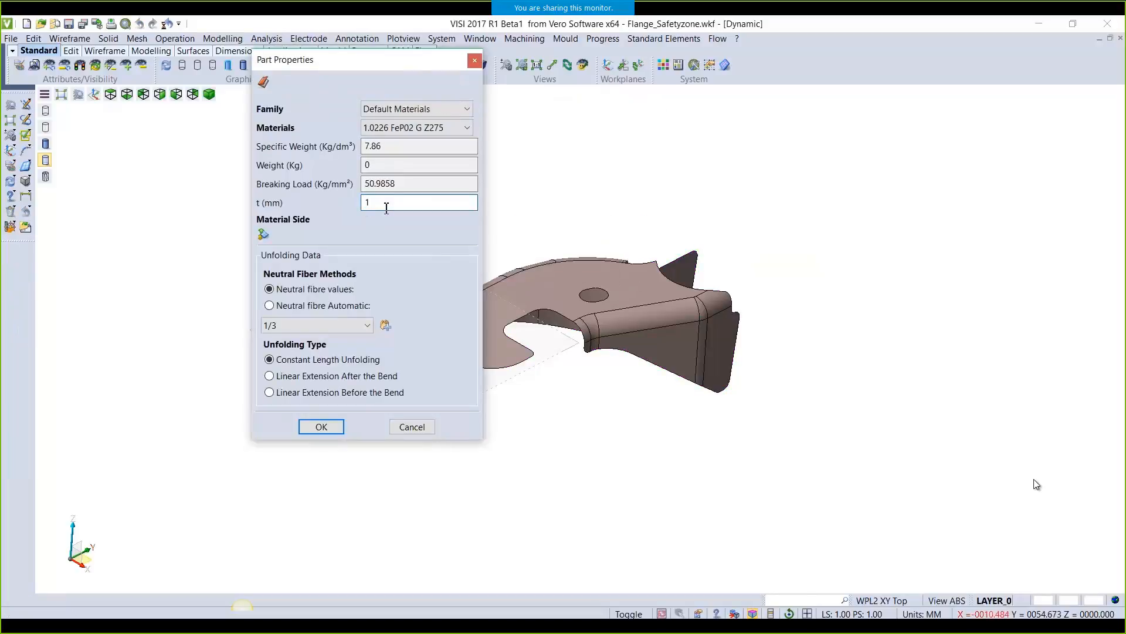
{"action": "key", "text": "Tab"}
{"action": "left_click", "coordinate": [331, 426]}
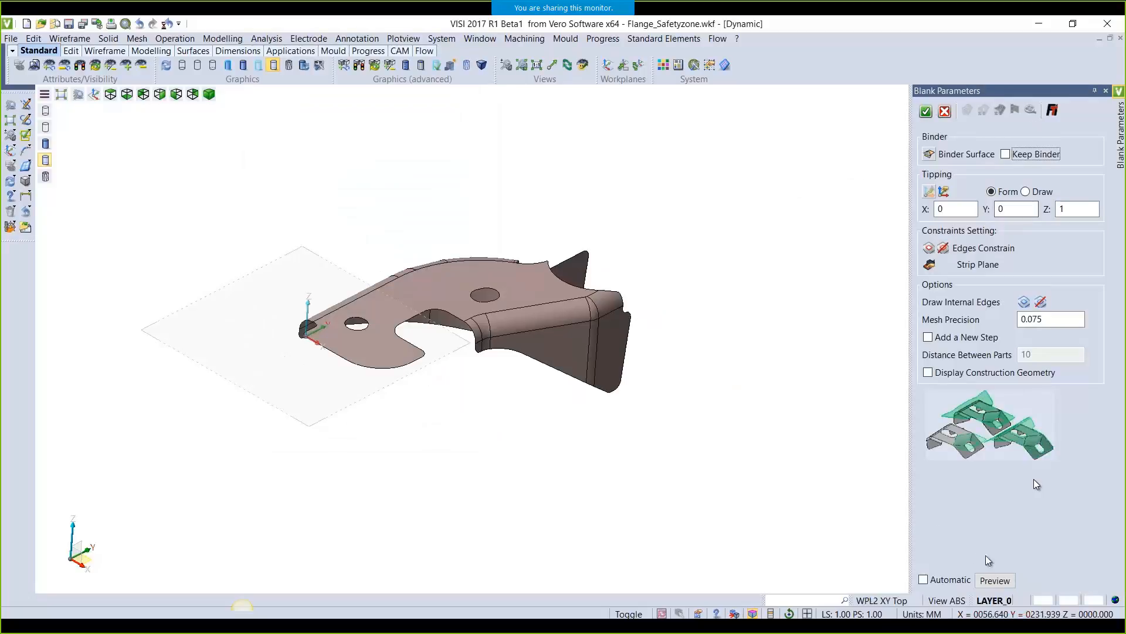
Preview the unfolded blank as a new step, check its strain map, and accept it (21.723463 kN)
{"action": "left_click", "coordinate": [974, 333]}
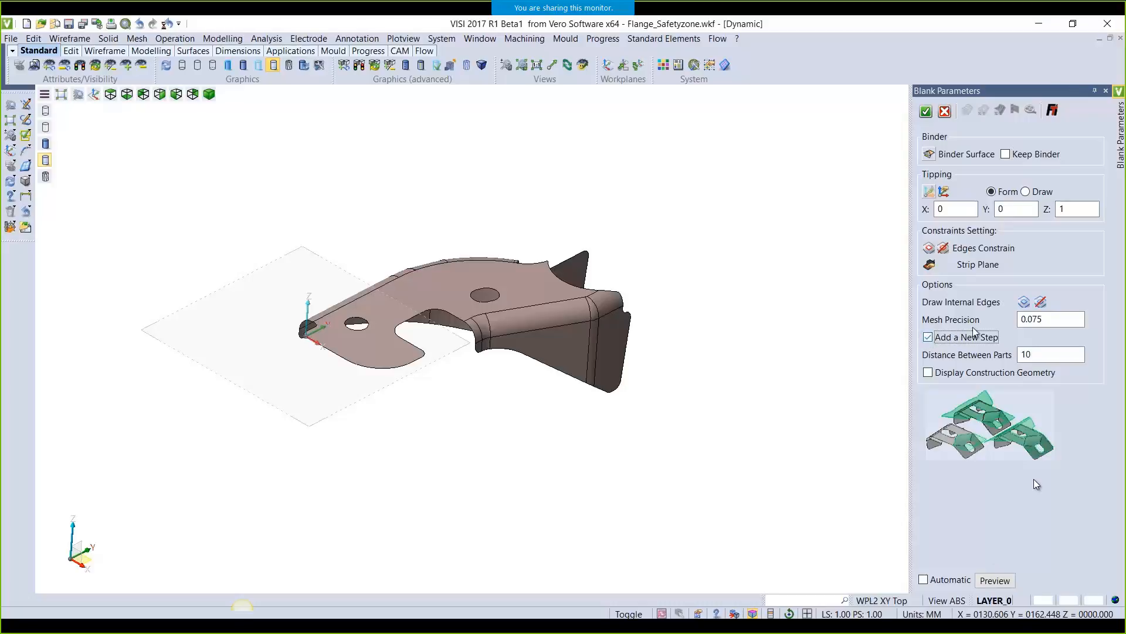
{"action": "left_click", "coordinate": [995, 580]}
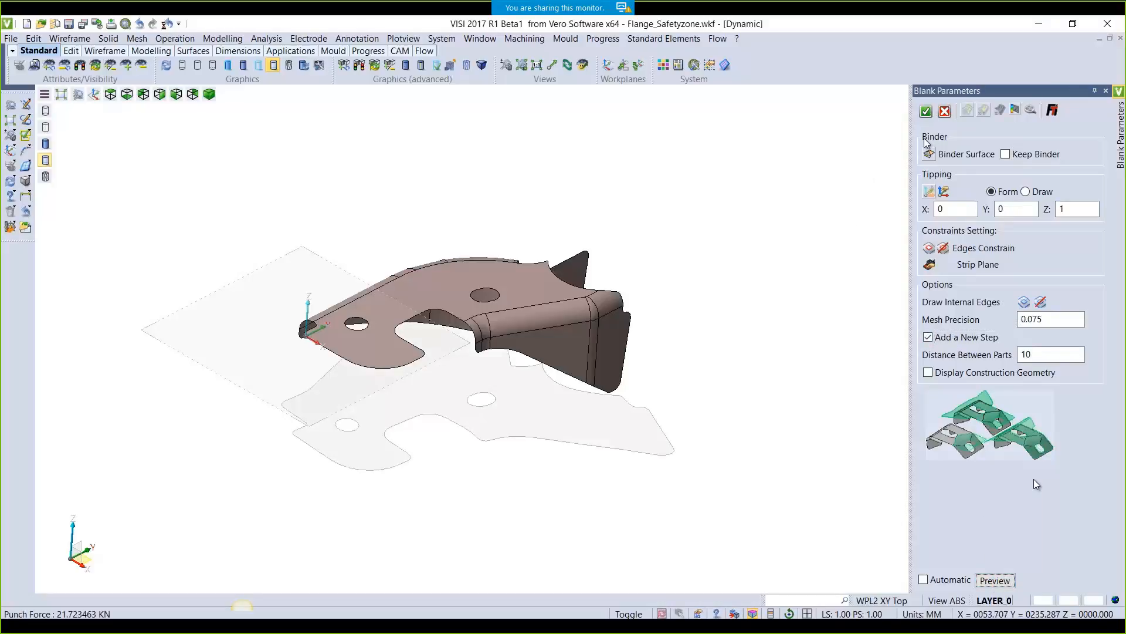
{"action": "left_click", "coordinate": [1015, 111]}
{"action": "mouse_move", "coordinate": [691, 287]}
{"action": "middle_mouse_down"}
{"action": "mouse_move", "coordinate": [744, 350]}
{"action": "mouse_move", "coordinate": [687, 300]}
{"action": "middle_mouse_up"}
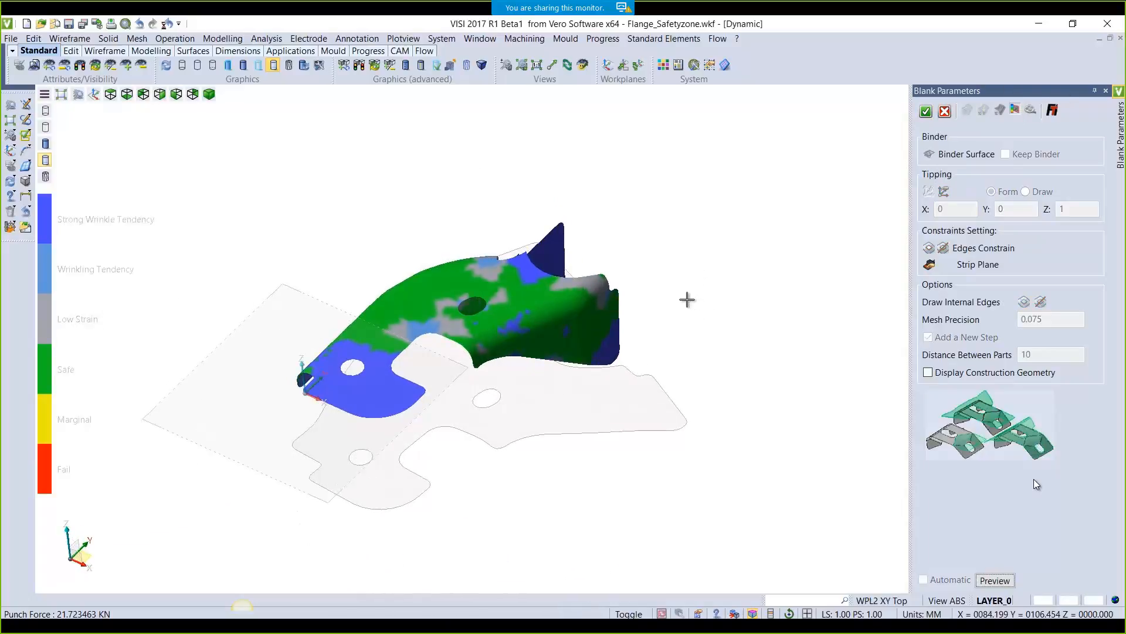
{"action": "left_click", "coordinate": [1018, 111]}
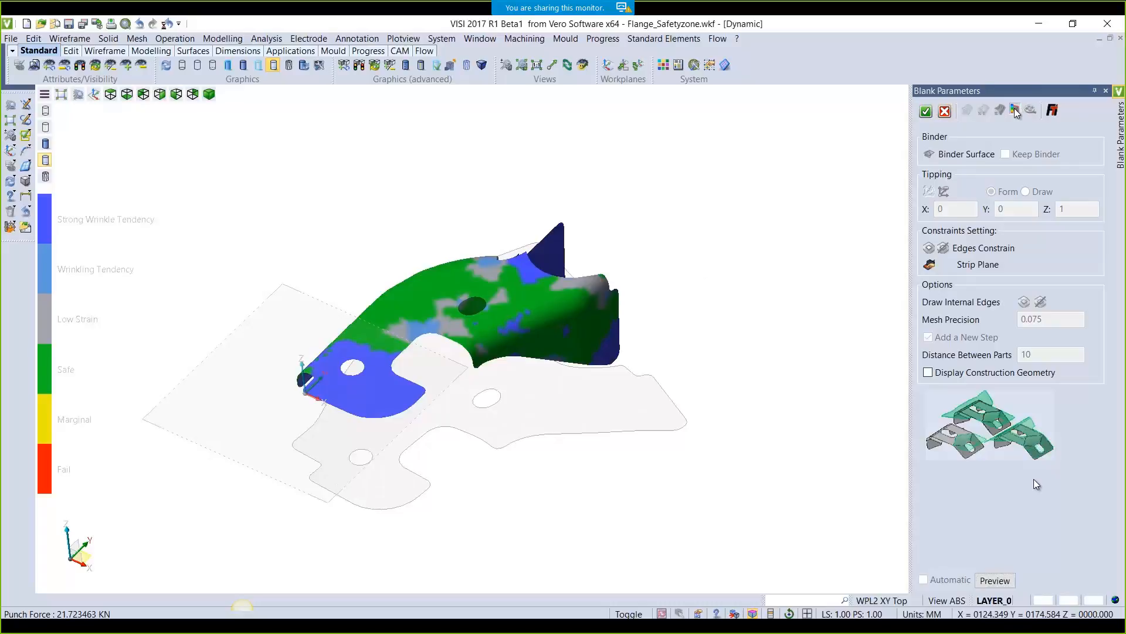
{"action": "left_click", "coordinate": [925, 112]}
{"action": "scroll", "coordinate": [870, 199], "scroll_direction": "down", "scroll_amount": 5}
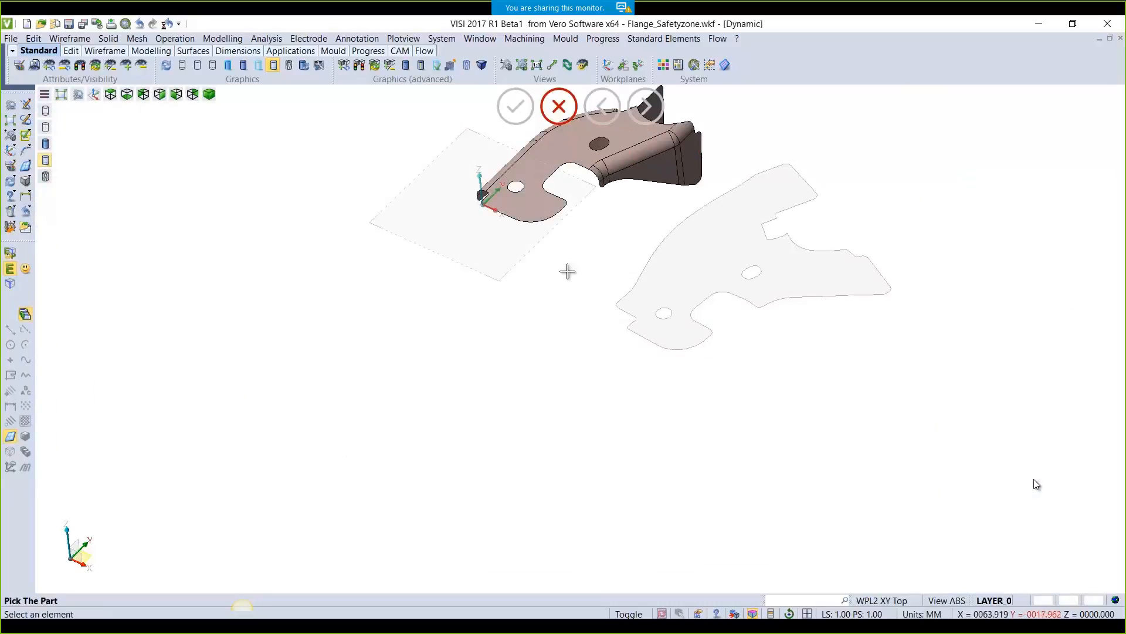
Unfold the first flange from its edge chain and bend face as a new strip step
{"action": "right_click", "coordinate": [555, 313]}
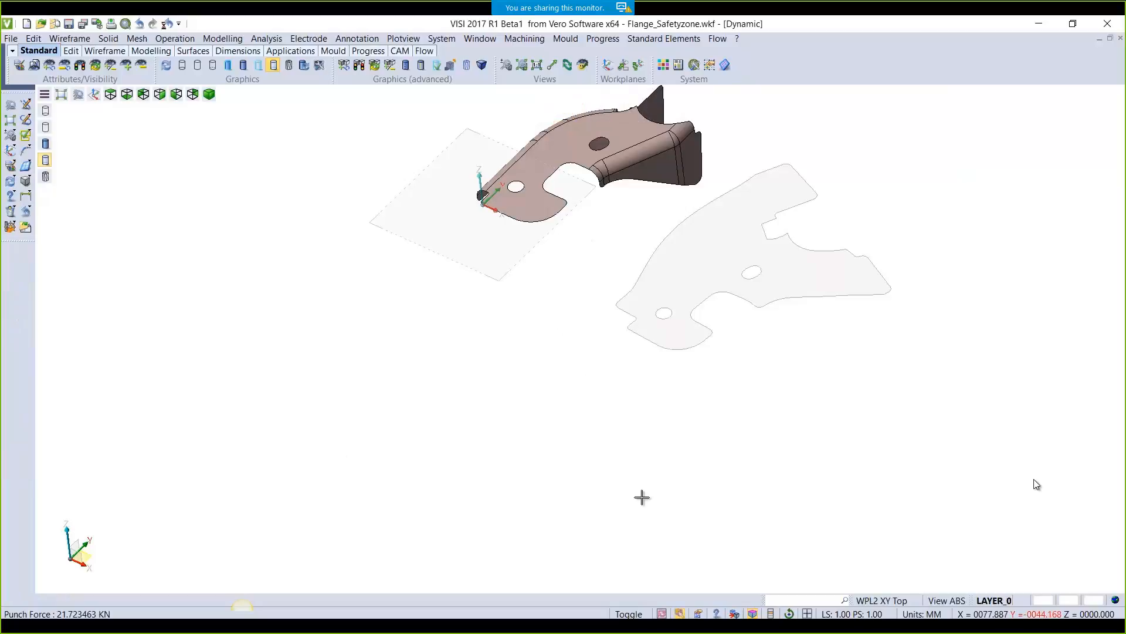
{"action": "left_click", "coordinate": [603, 38]}
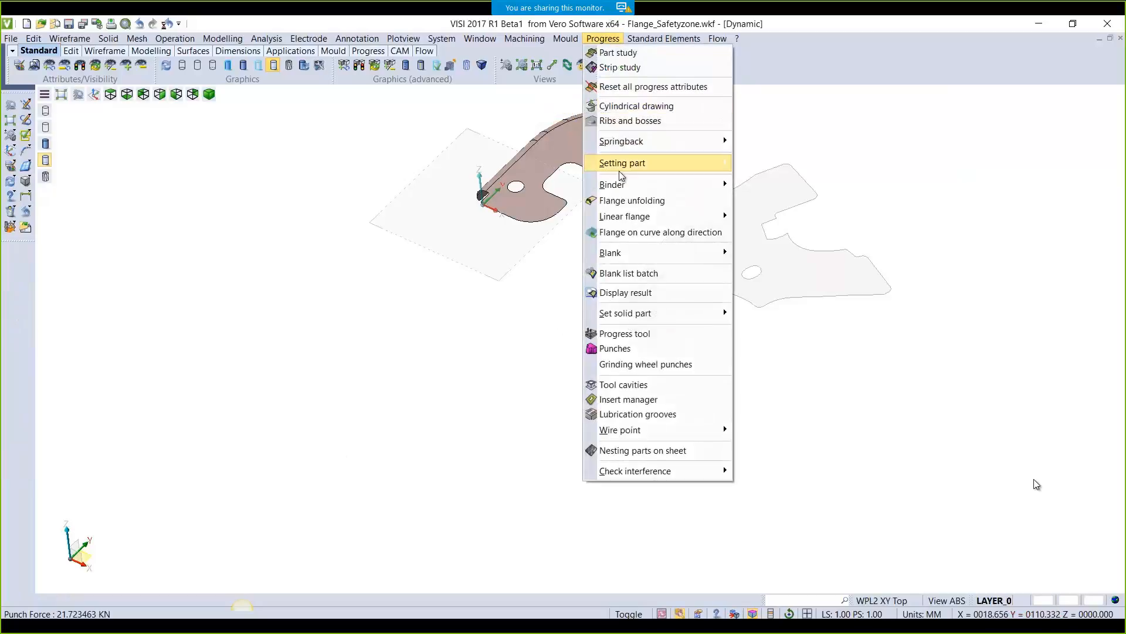
{"action": "left_click", "coordinate": [621, 201]}
{"action": "scroll", "coordinate": [653, 139], "scroll_direction": "up", "scroll_amount": 6}
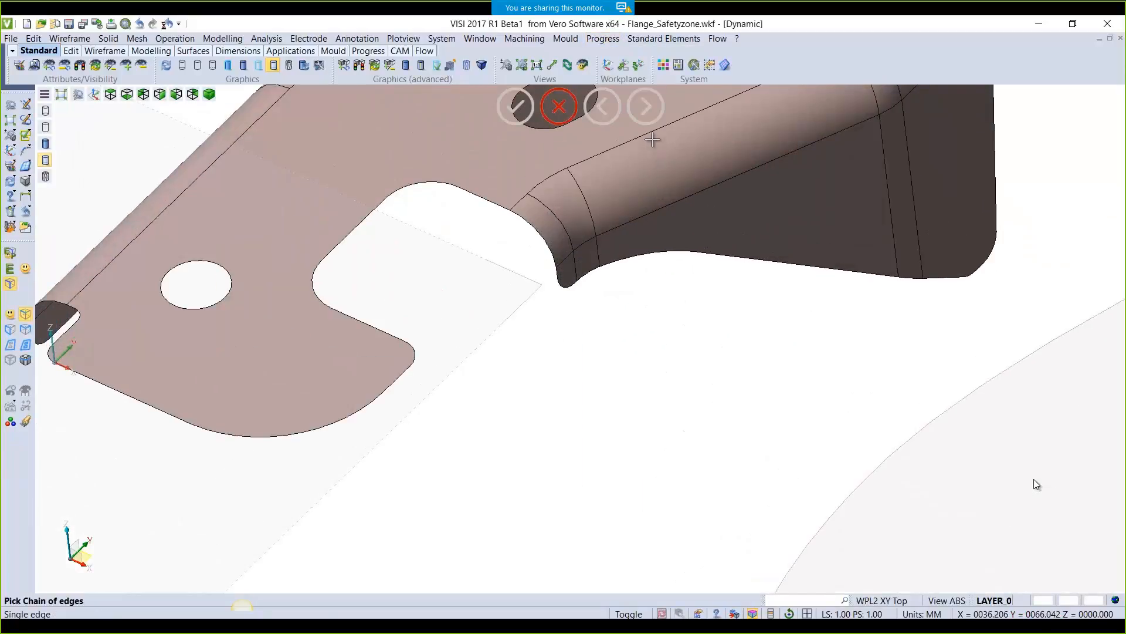
{"action": "left_click", "coordinate": [525, 204]}
{"action": "scroll", "coordinate": [679, 352], "scroll_direction": "down", "scroll_amount": 6}
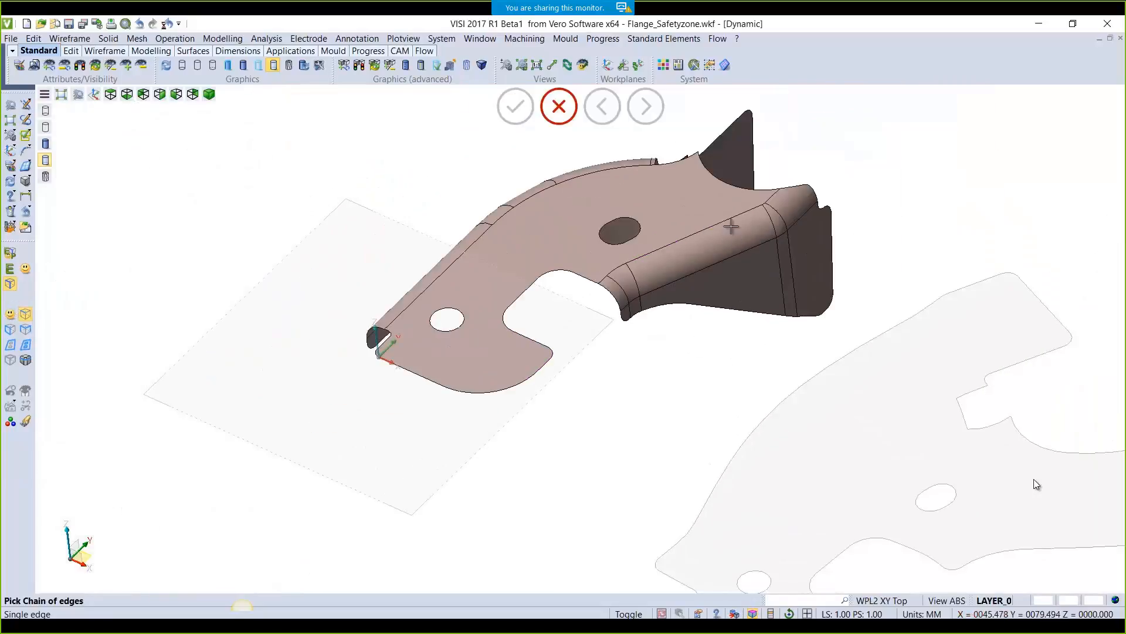
{"action": "left_click", "coordinate": [723, 226]}
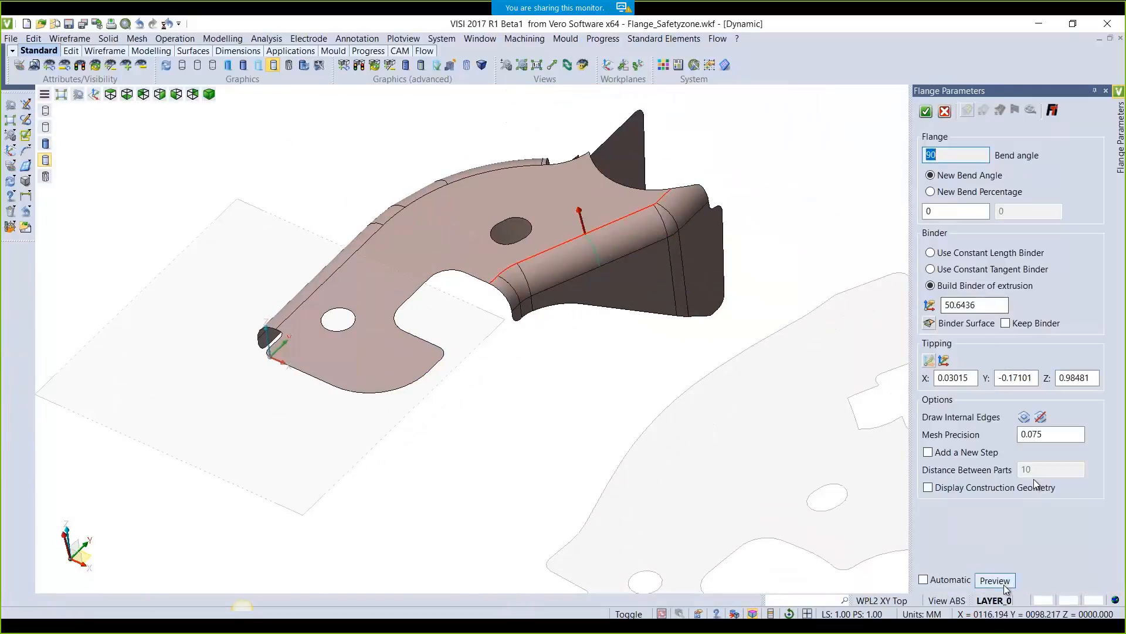
{"action": "left_click", "coordinate": [995, 580]}
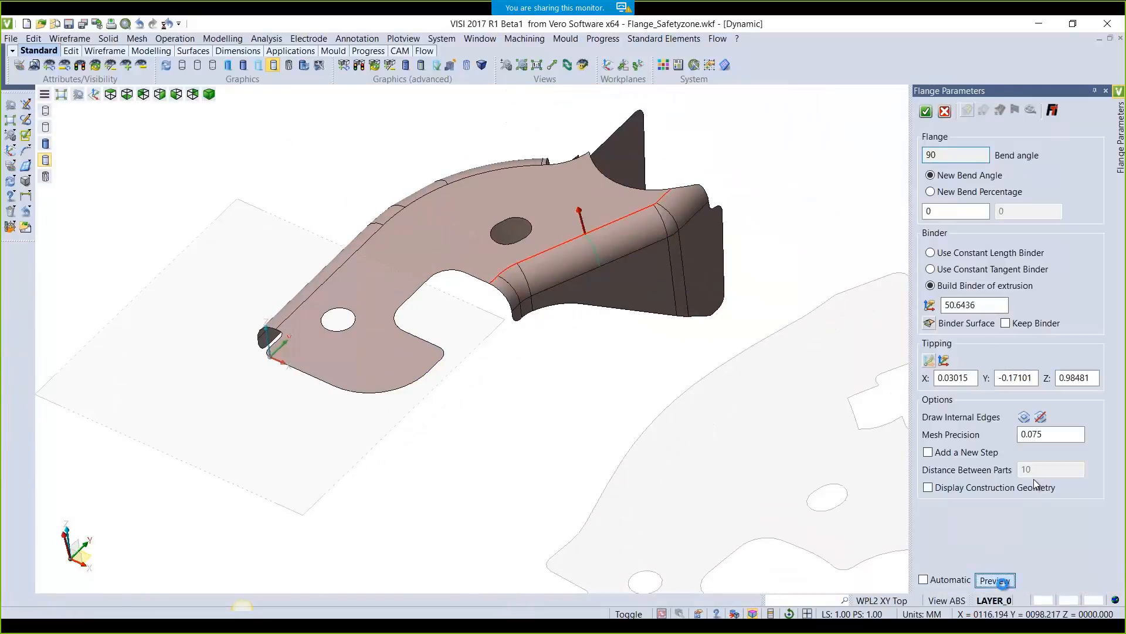
{"action": "left_click", "coordinate": [929, 452]}
{"action": "left_click", "coordinate": [1015, 109]}
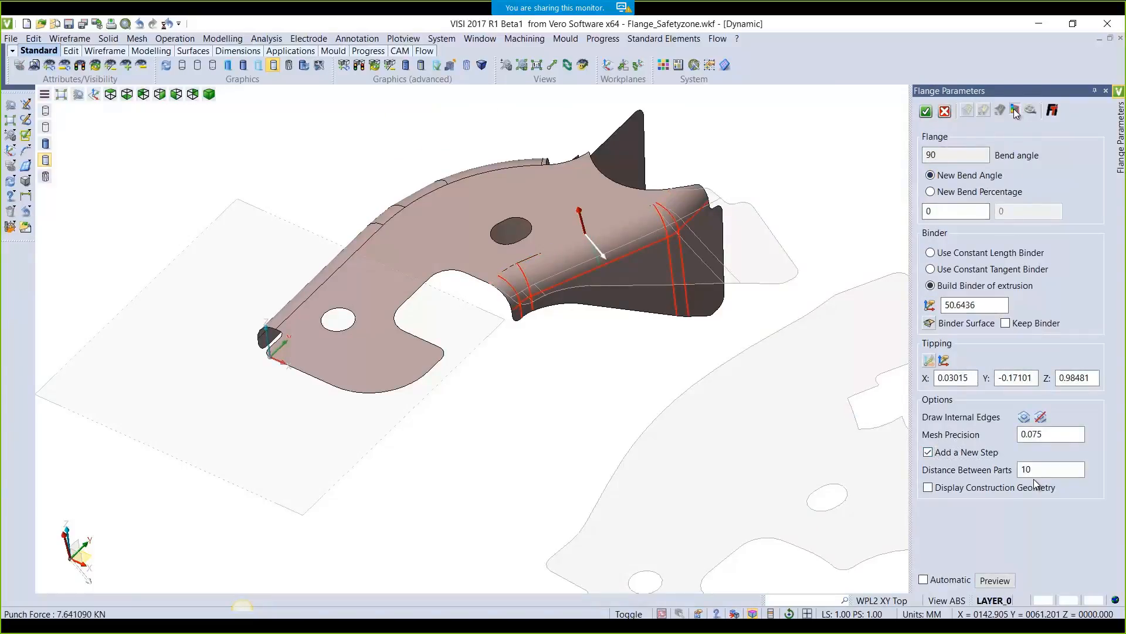
{"action": "left_click", "coordinate": [1015, 108]}
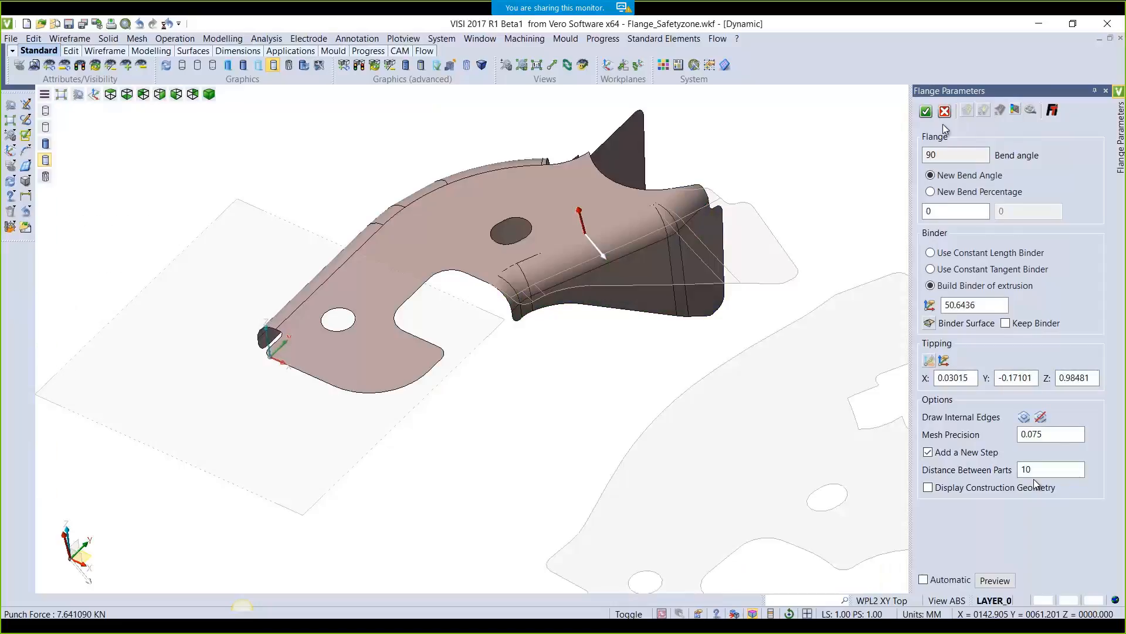
{"action": "left_click", "coordinate": [1044, 469]}
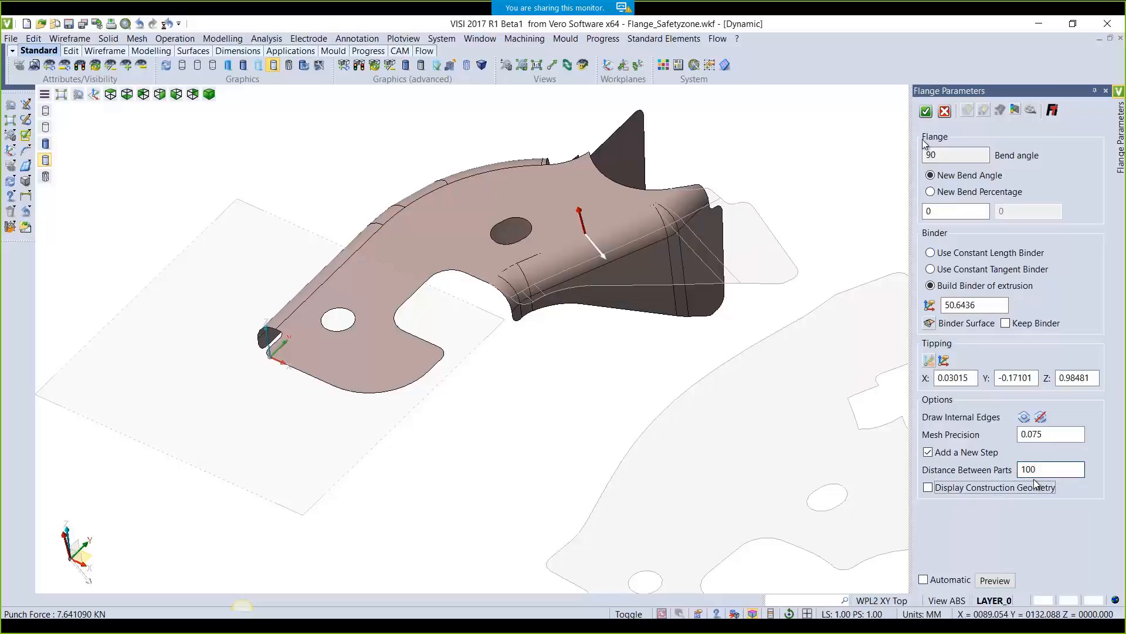
{"action": "left_click", "coordinate": [926, 111]}
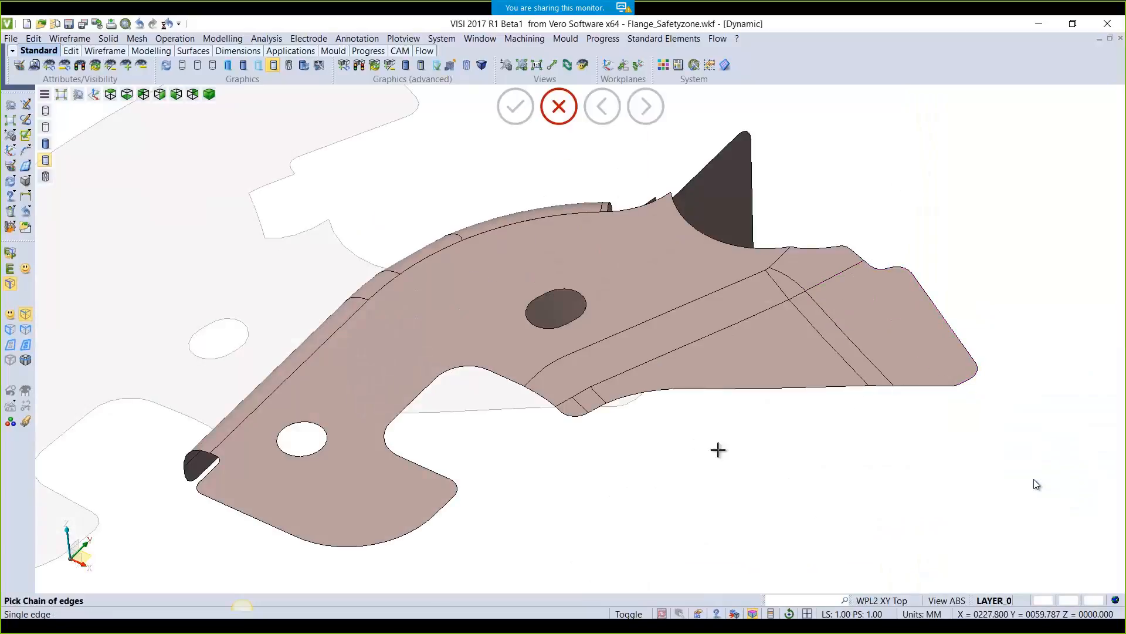
Unfold the second flange, check its strain map, and accept it (punch force 13.798295 kN)
{"action": "middle_click_drag", "start_coordinate": [678, 476], "coordinate": [727, 493]}
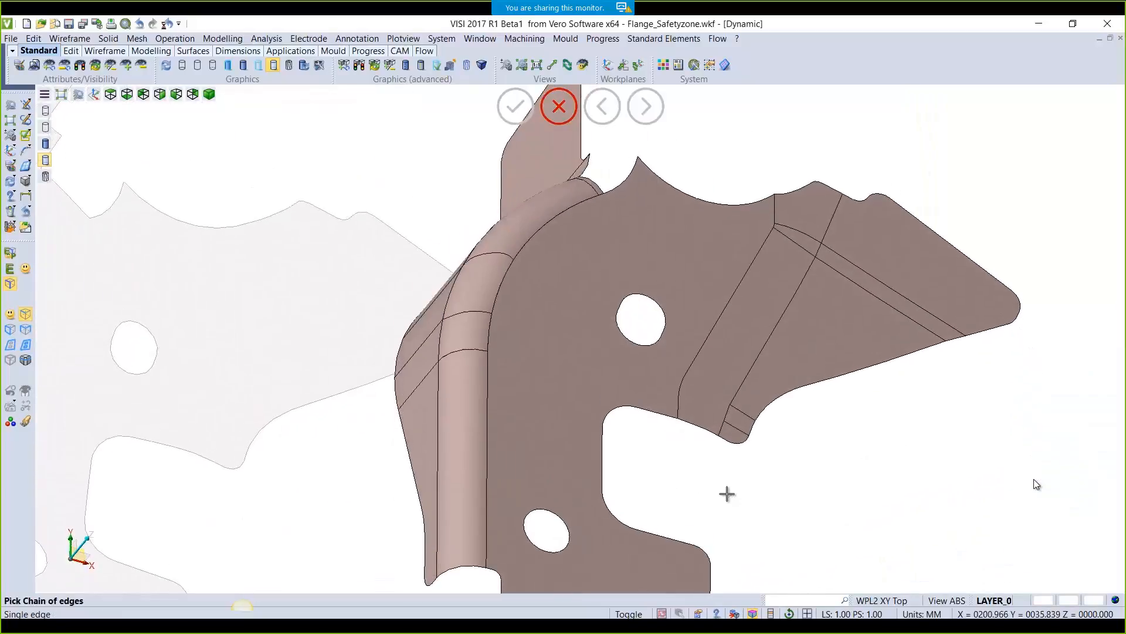
{"action": "left_click", "coordinate": [479, 446]}
{"action": "left_click", "coordinate": [993, 580]}
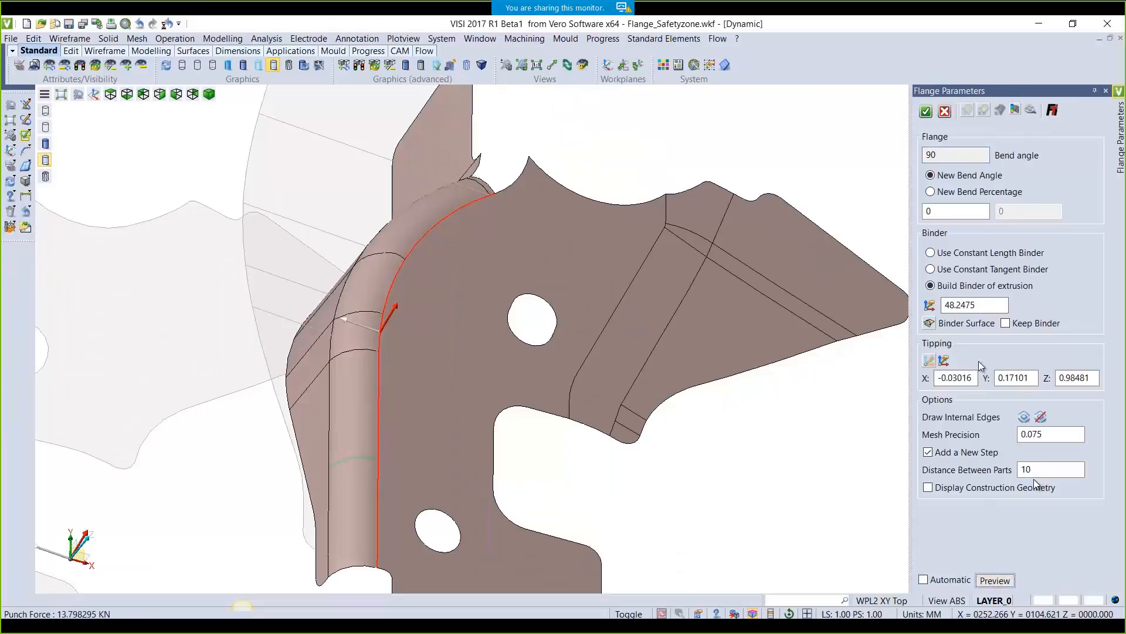
{"action": "left_click", "coordinate": [1015, 109]}
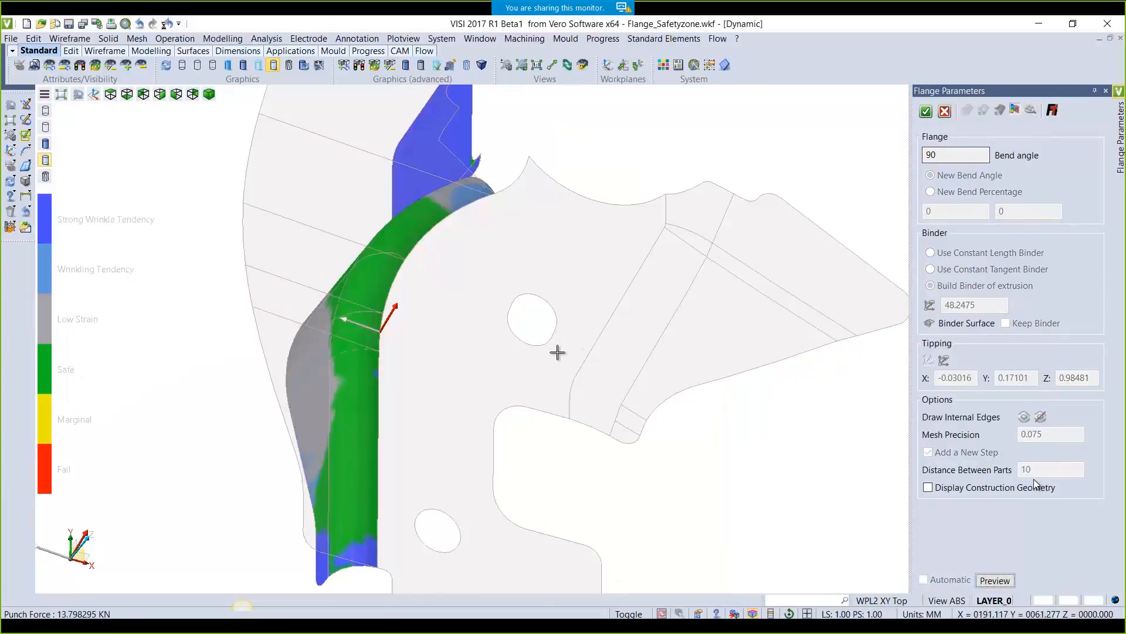
{"action": "middle_click_drag", "start_coordinate": [558, 352], "coordinate": [535, 342]}
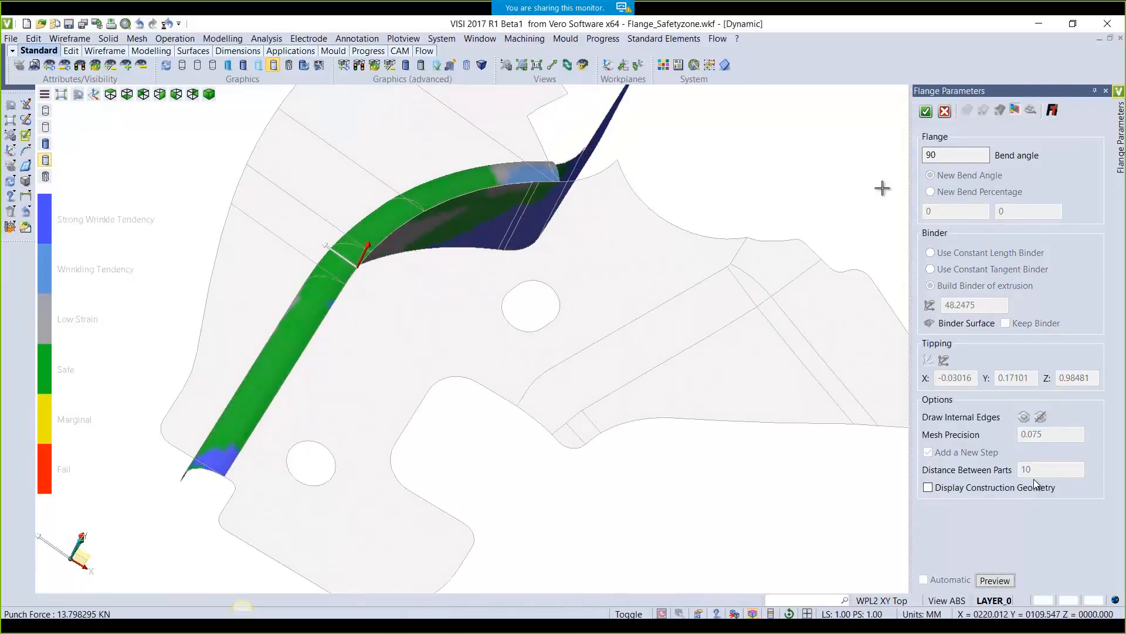
{"action": "left_click", "coordinate": [927, 113]}
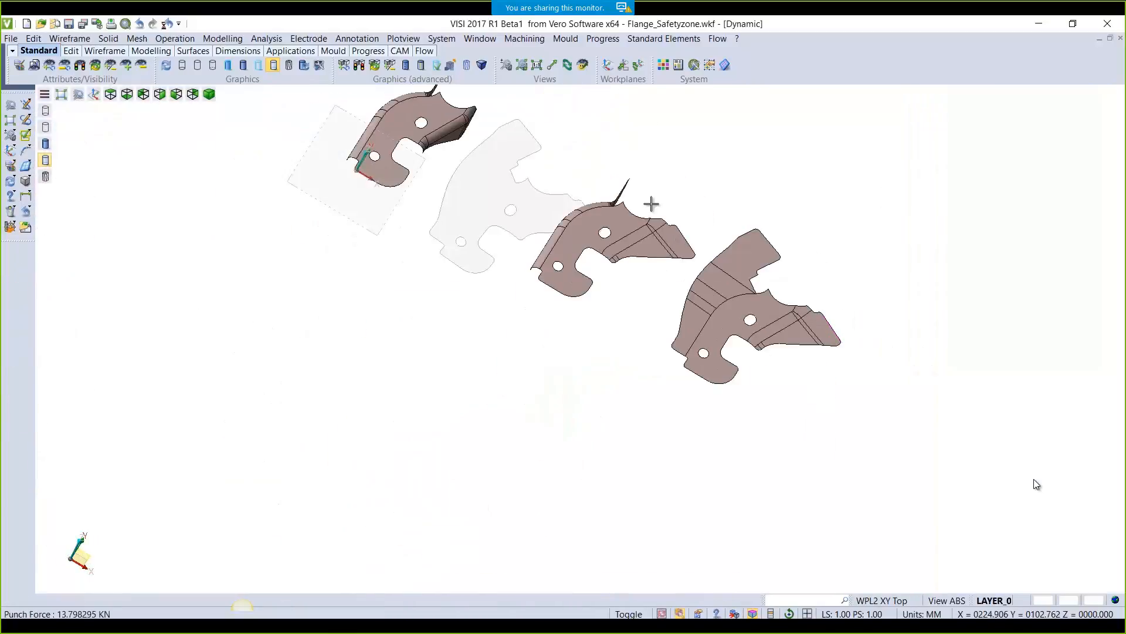
Display the Safety Zone result map on the three unfolded parts
{"action": "left_click", "coordinate": [602, 39]}
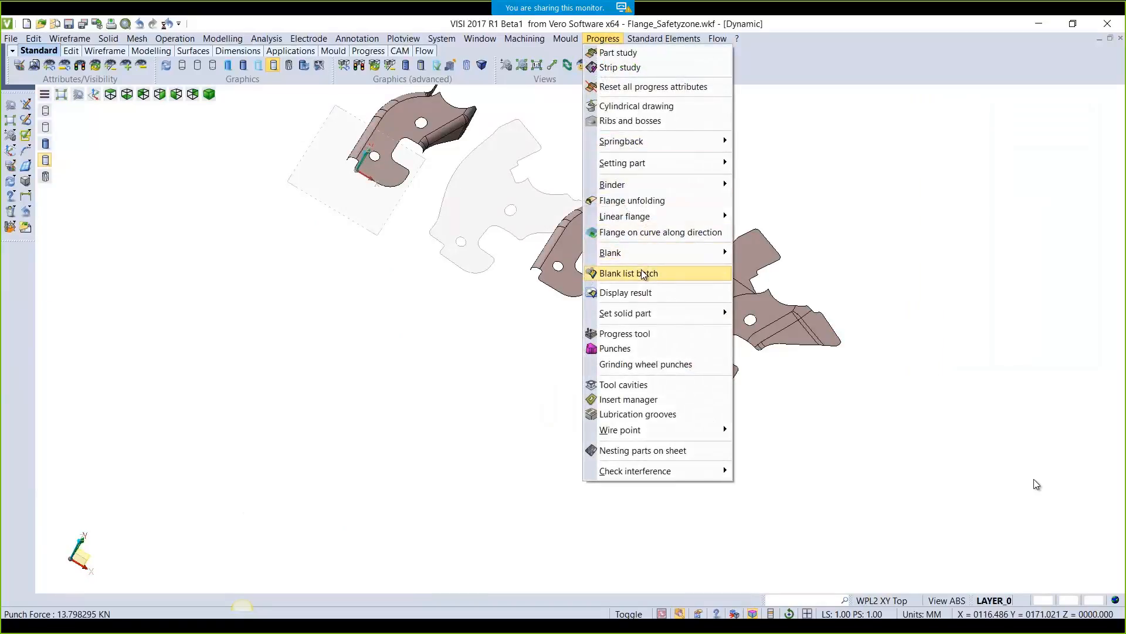
{"action": "left_click", "coordinate": [638, 294]}
{"action": "left_click_drag", "start_coordinate": [415, 201], "coordinate": [856, 453]}
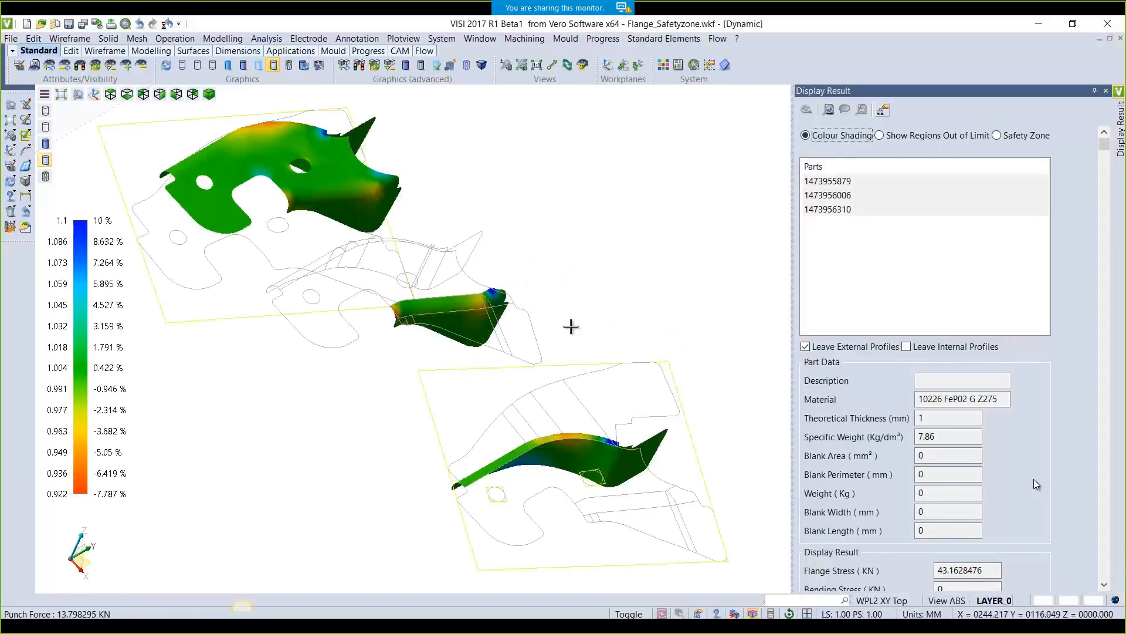
{"action": "left_click", "coordinate": [997, 137]}
View the parts from the side, close the results display, and bring up the Strip Study slide
{"action": "mouse_move", "coordinate": [612, 316]}
{"action": "middle_mouse_down"}
{"action": "mouse_move", "coordinate": [578, 264]}
{"action": "mouse_move", "coordinate": [646, 284]}
{"action": "mouse_move", "coordinate": [657, 312]}
{"action": "mouse_move", "coordinate": [583, 292]}
{"action": "mouse_move", "coordinate": [587, 302]}
{"action": "middle_mouse_up"}
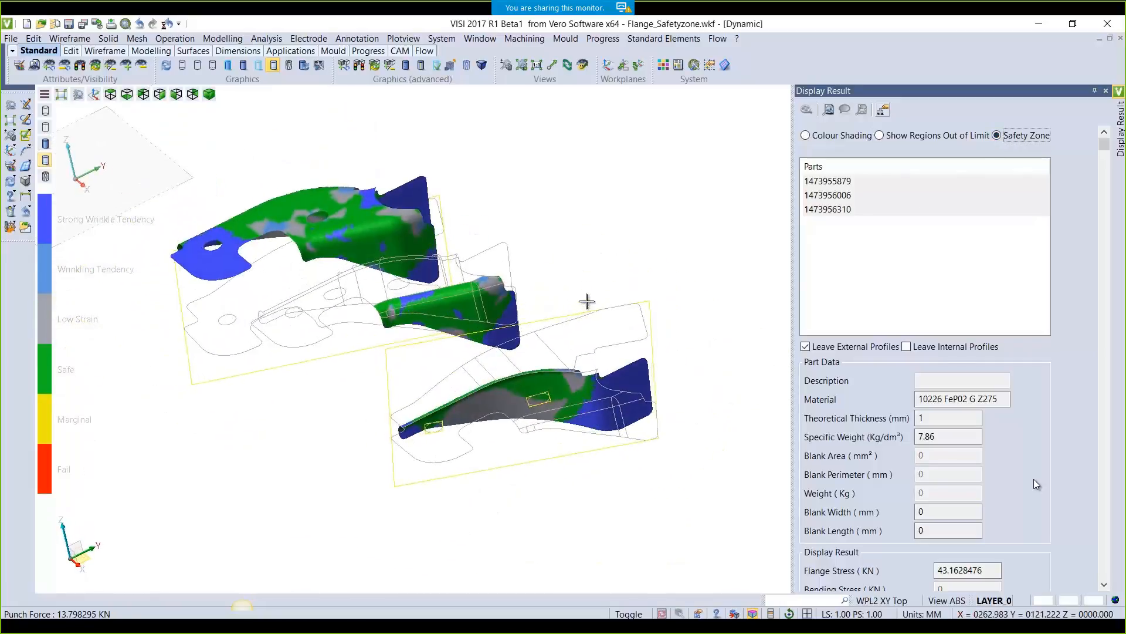
{"action": "left_click", "coordinate": [1106, 90]}
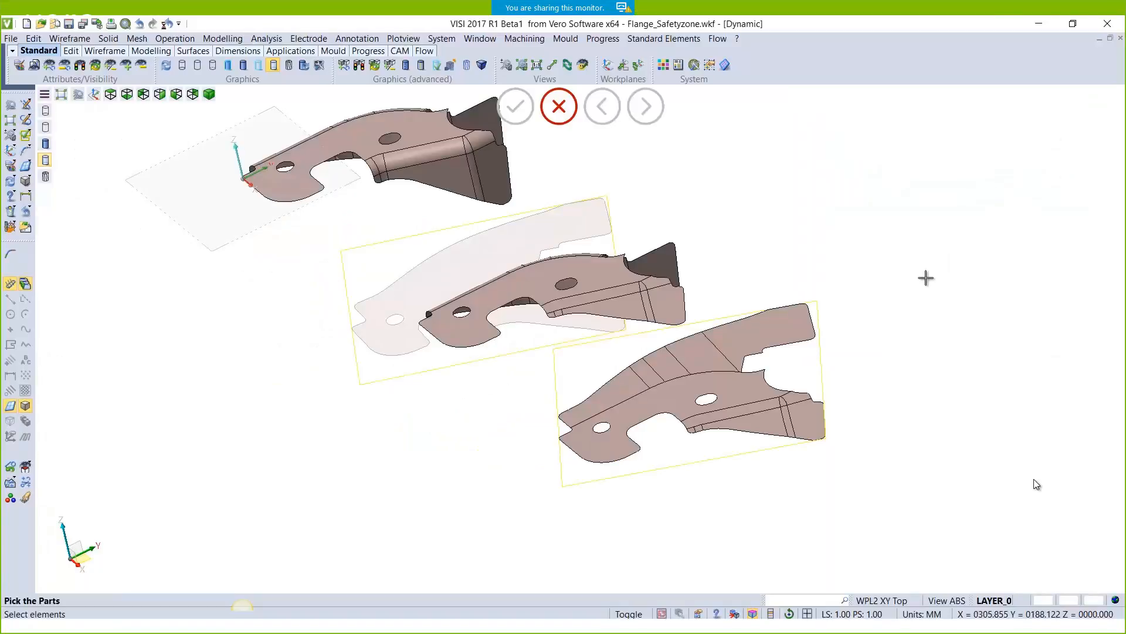
{"action": "key", "text": "alt+Tab"}
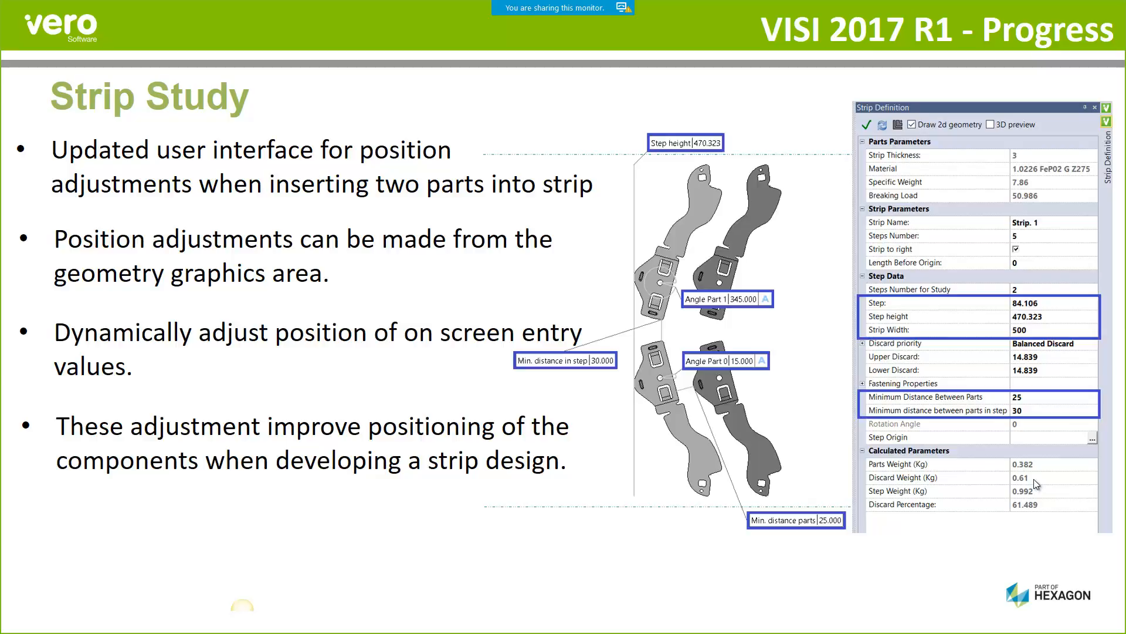
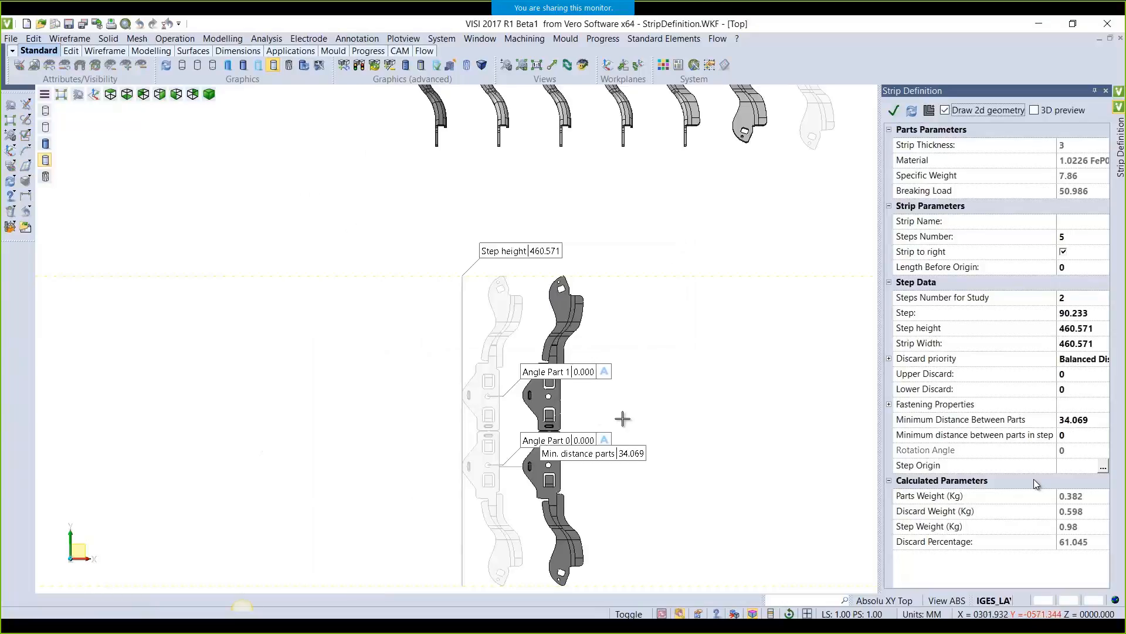
Set the minimum in-step distance to 30 and the distance between parts to 25
{"action": "middle_click_drag", "start_coordinate": [691, 483], "coordinate": [658, 382]}
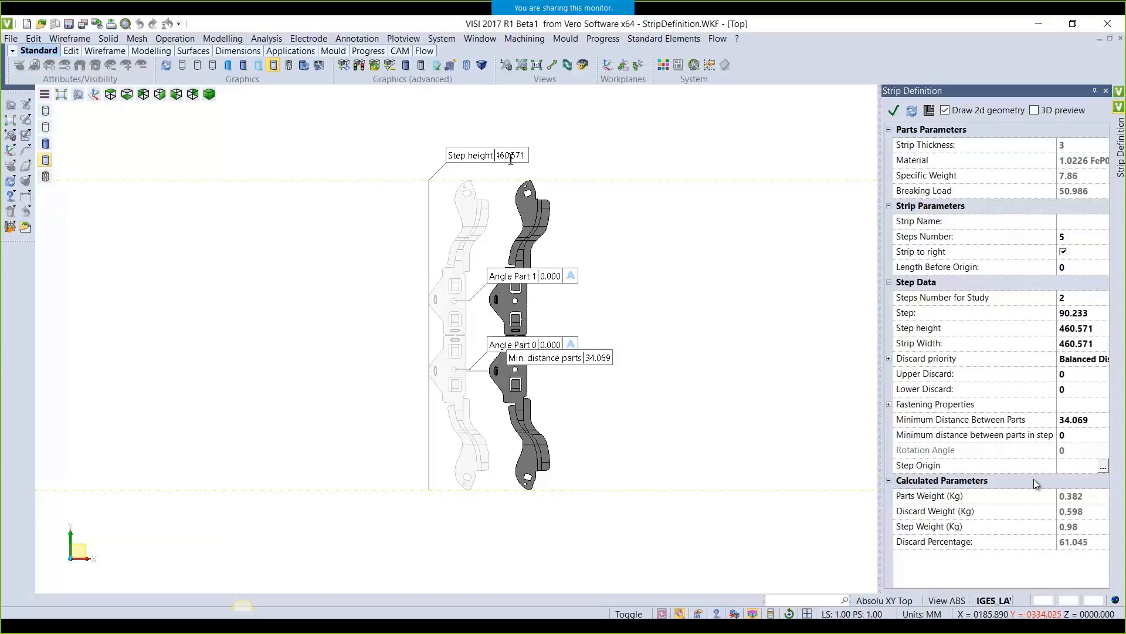
{"action": "scroll", "coordinate": [510, 161], "scroll_direction": "down", "scroll_amount": 1}
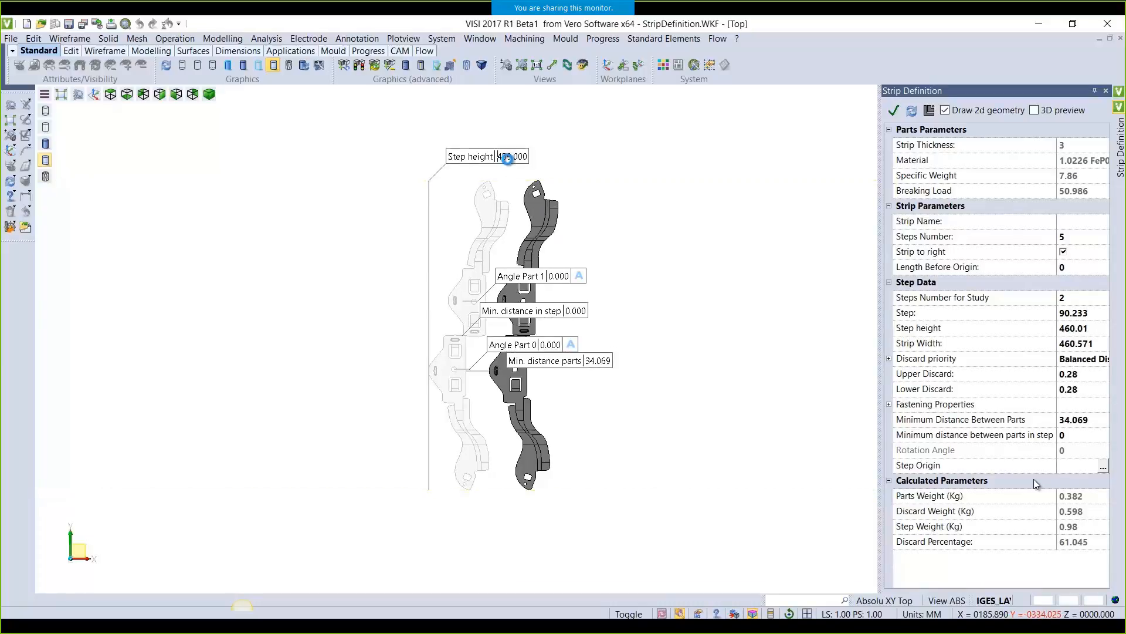
{"action": "scroll", "coordinate": [509, 162], "scroll_direction": "down", "scroll_amount": 2}
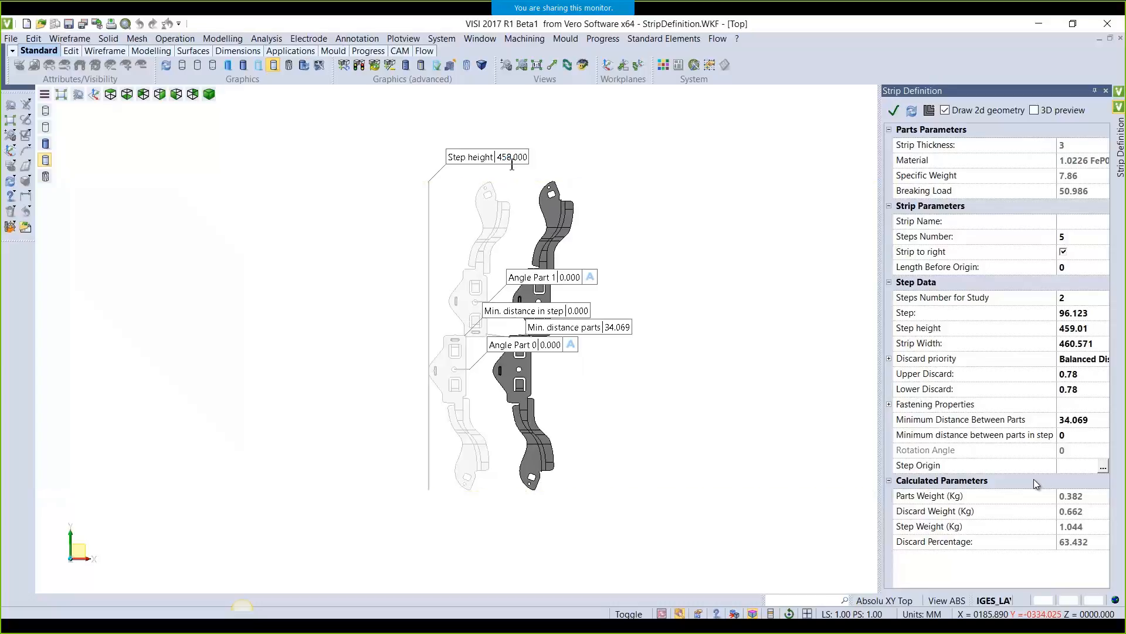
{"action": "scroll", "coordinate": [511, 174], "scroll_direction": "down", "scroll_amount": 1}
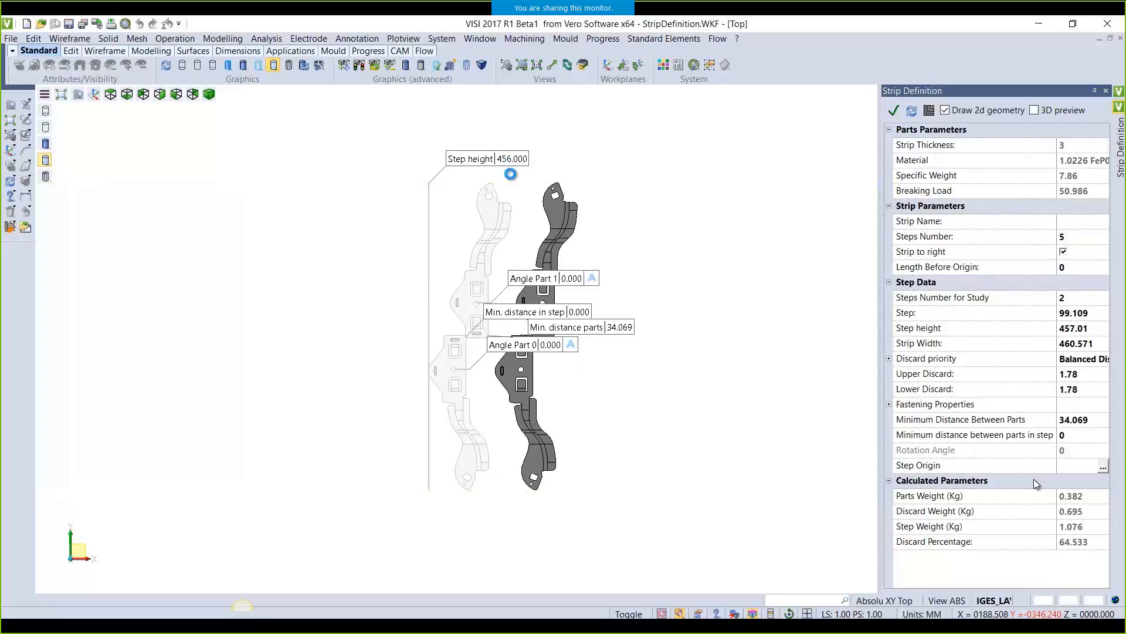
{"action": "scroll", "coordinate": [511, 174], "scroll_direction": "down", "scroll_amount": 2}
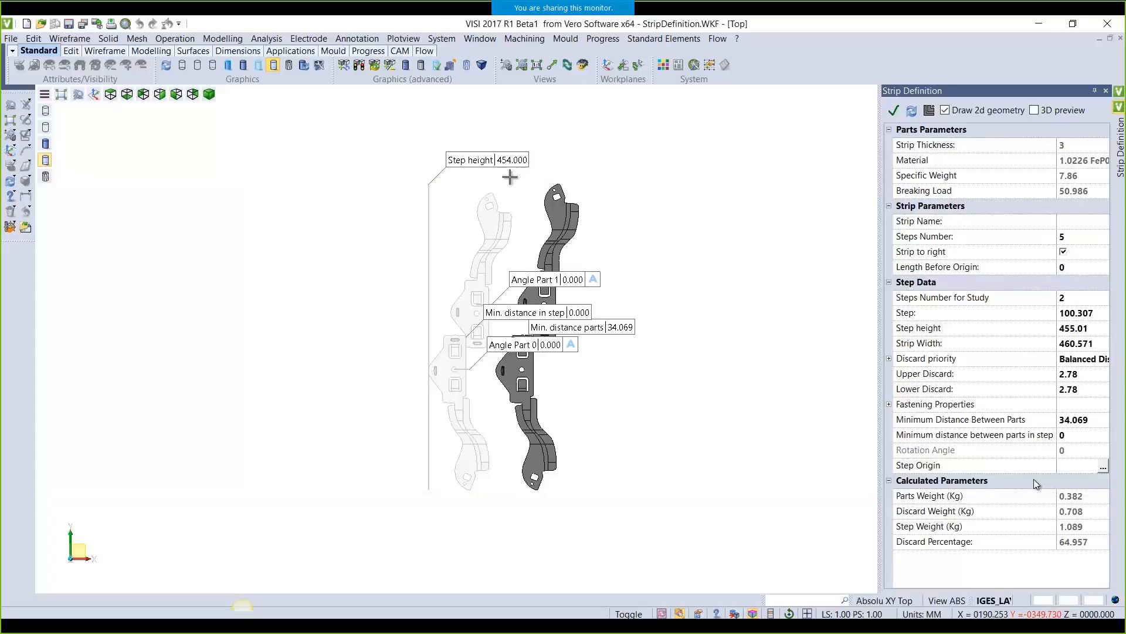
{"action": "scroll", "coordinate": [510, 175], "scroll_direction": "down", "scroll_amount": 1}
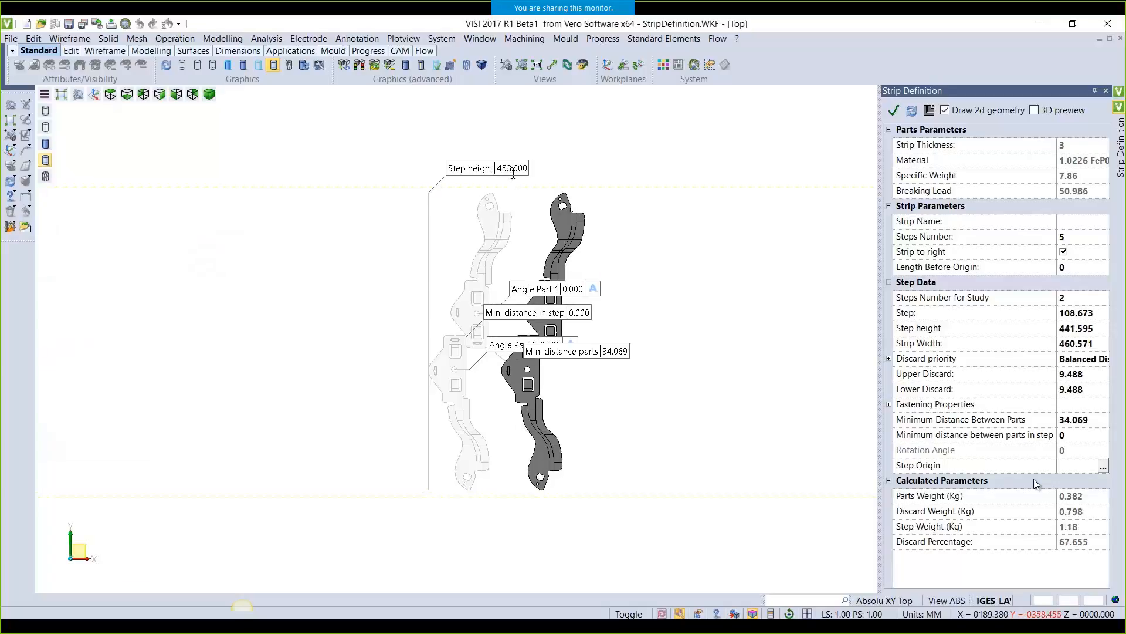
{"action": "left_click", "coordinate": [578, 313]}
{"action": "type", "text": "30"}
{"action": "key", "text": "Return"}
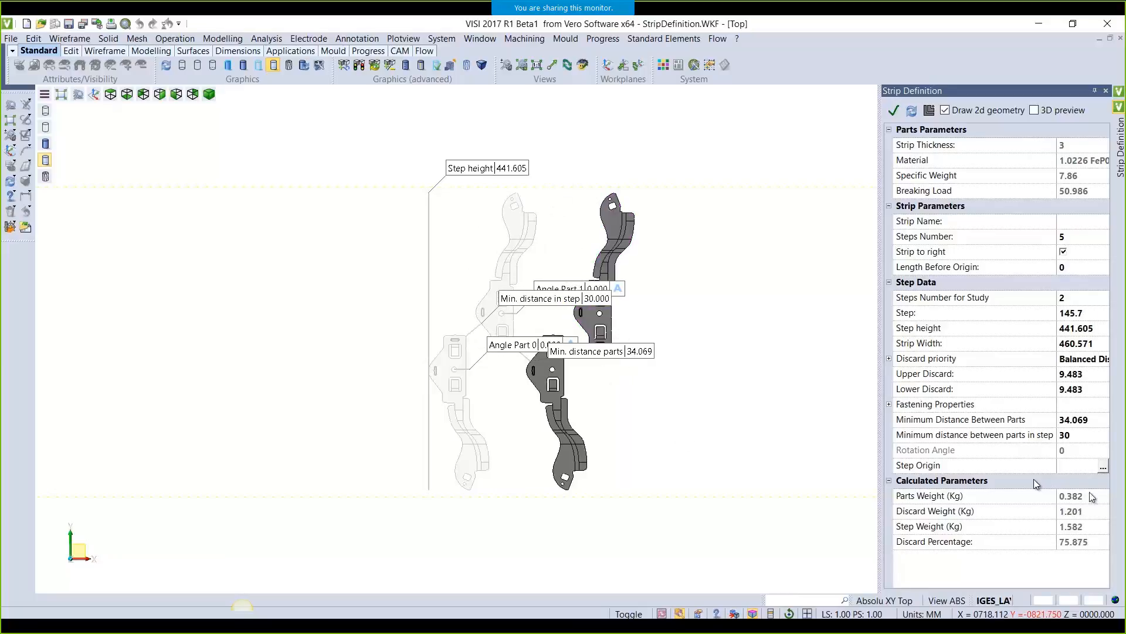
{"action": "left_click", "coordinate": [1089, 420]}
{"action": "type", "text": "25"}
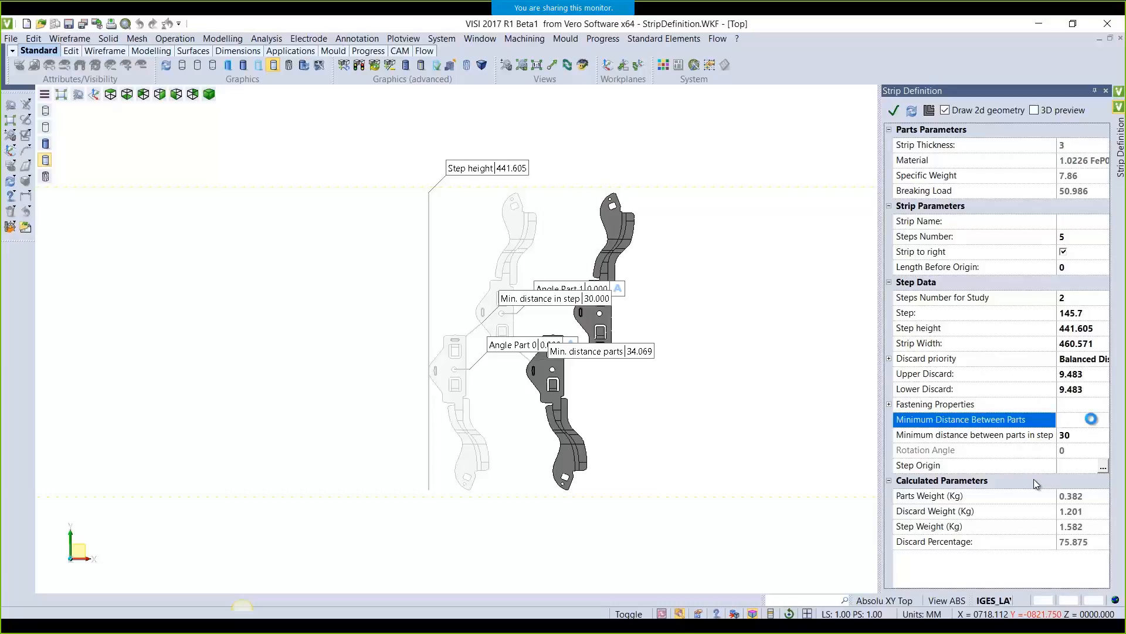
{"action": "key", "text": "Return"}
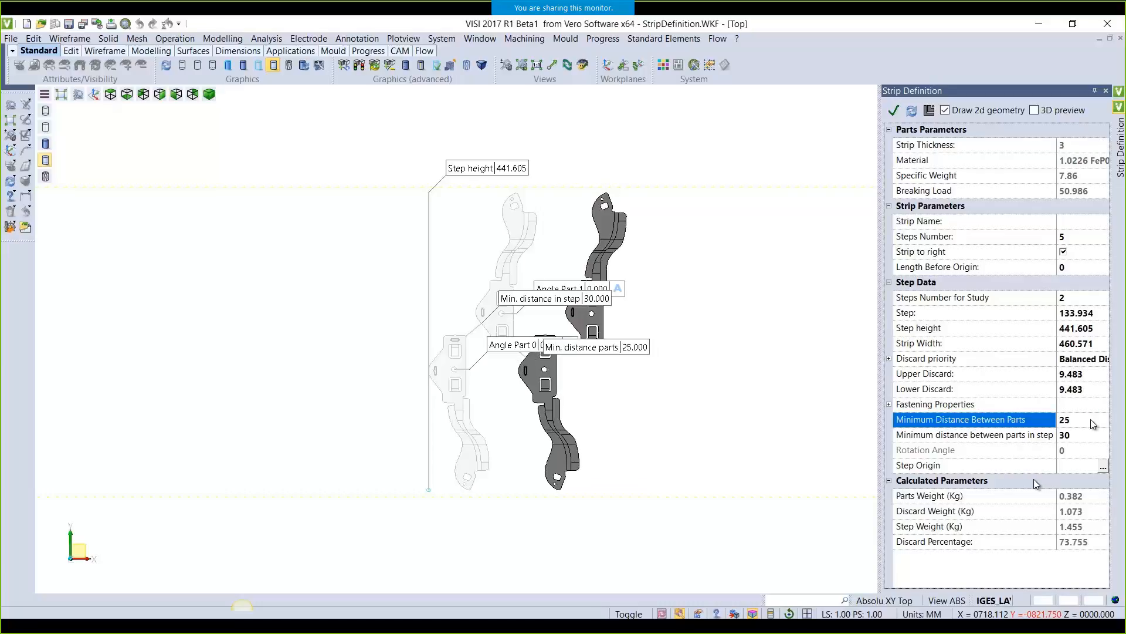
Change the step height value on the canvas to 506
{"action": "left_click", "coordinate": [502, 169]}
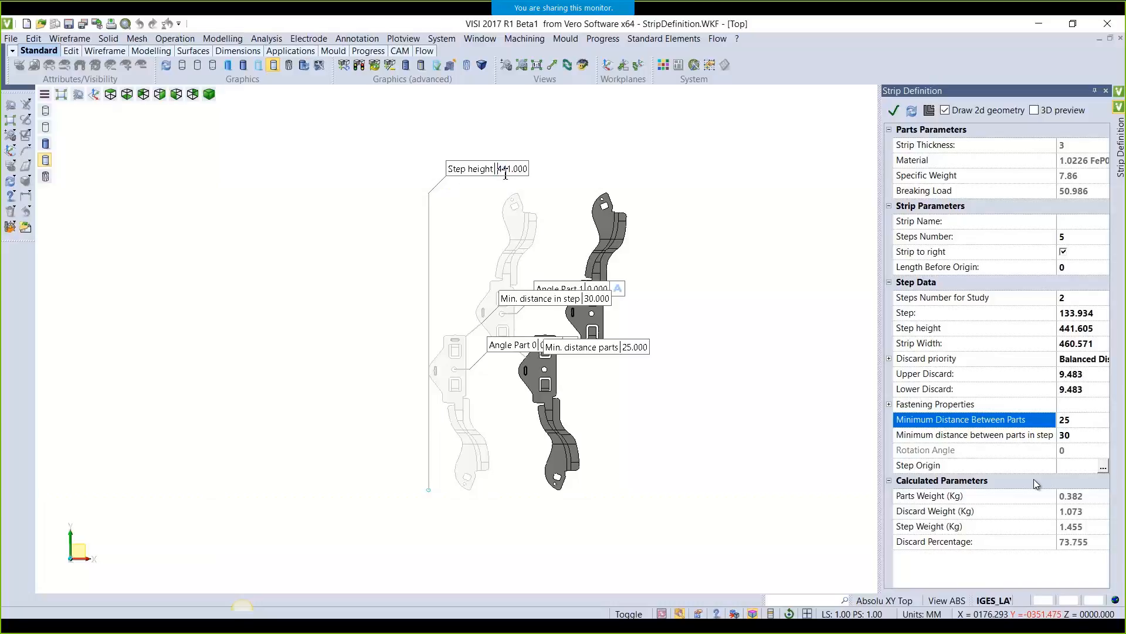
{"action": "scroll", "coordinate": [506, 174], "scroll_direction": "down", "scroll_amount": 2}
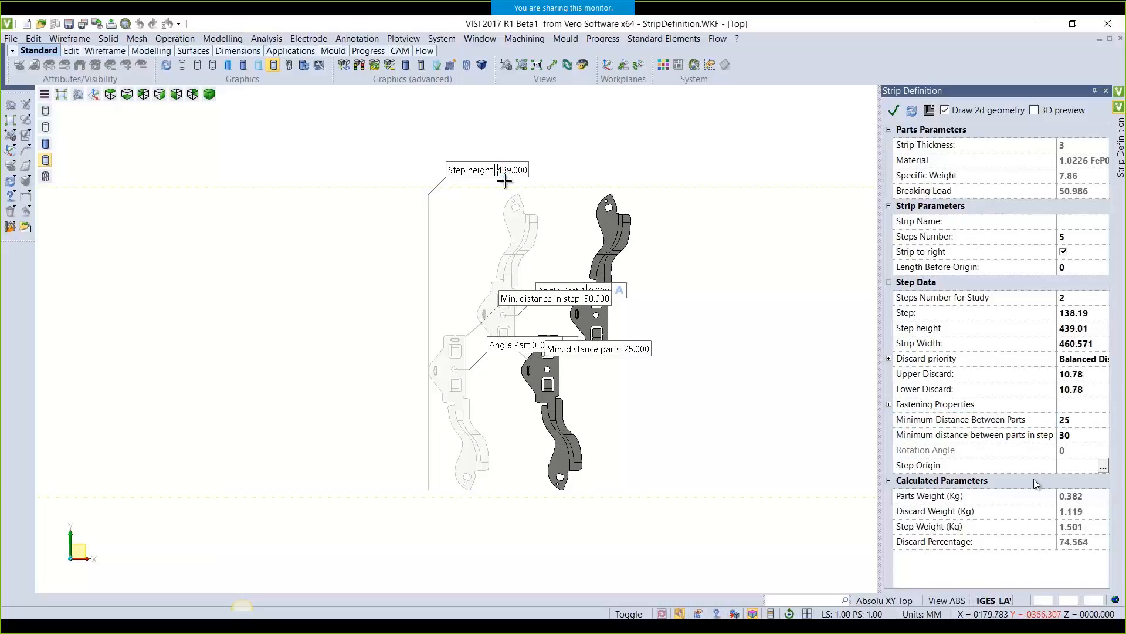
{"action": "scroll", "coordinate": [508, 179], "scroll_direction": "down", "scroll_amount": 1}
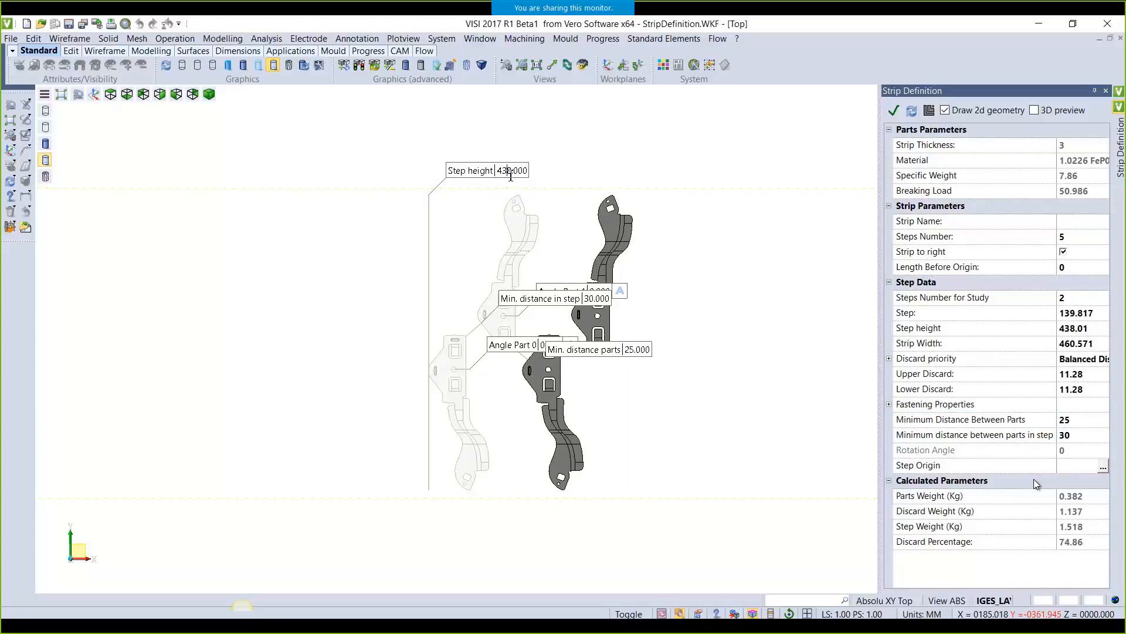
{"action": "double_click", "coordinate": [511, 171]}
{"action": "type", "text": "506"}
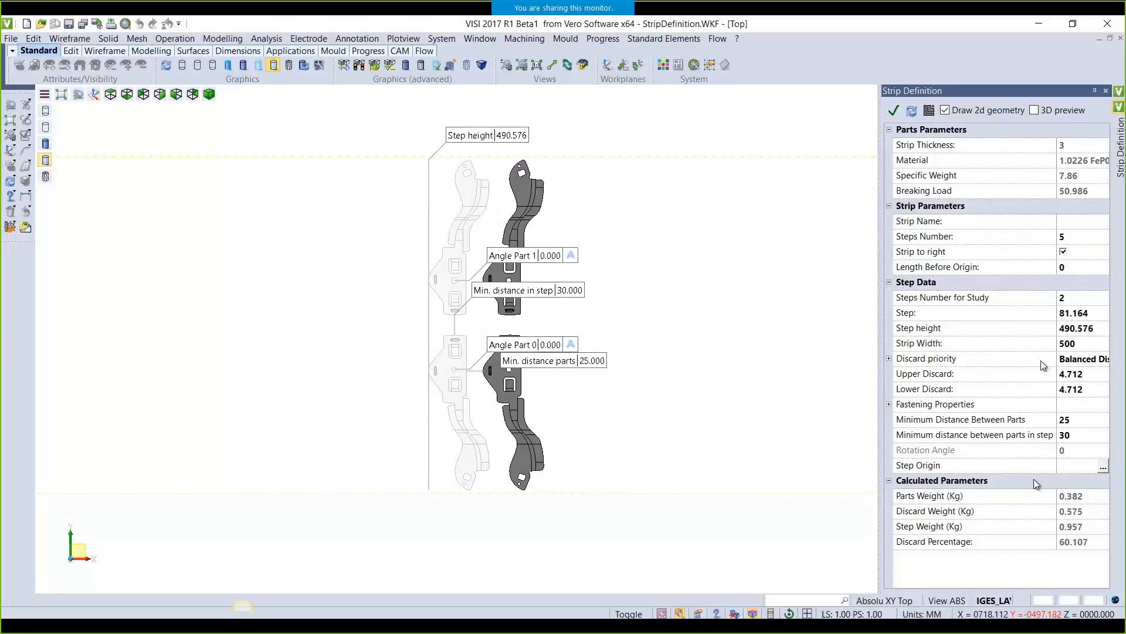
Set the strip width to 510, correcting an initial 520 entry
{"action": "left_click", "coordinate": [1083, 348]}
{"action": "type", "text": "52"}
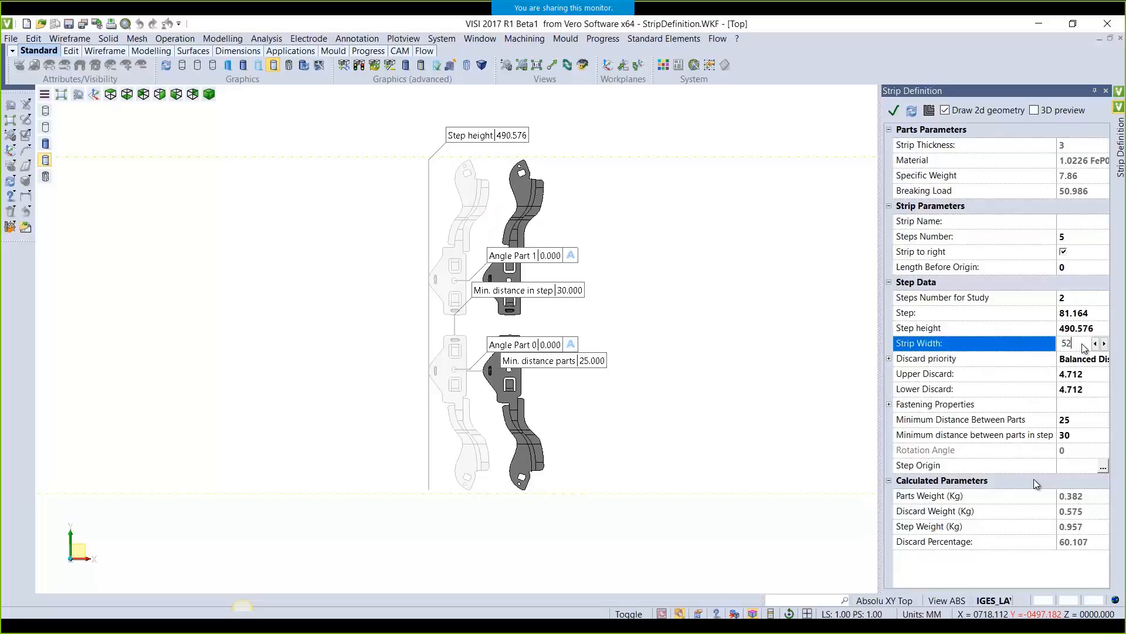
{"action": "key", "text": "Return"}
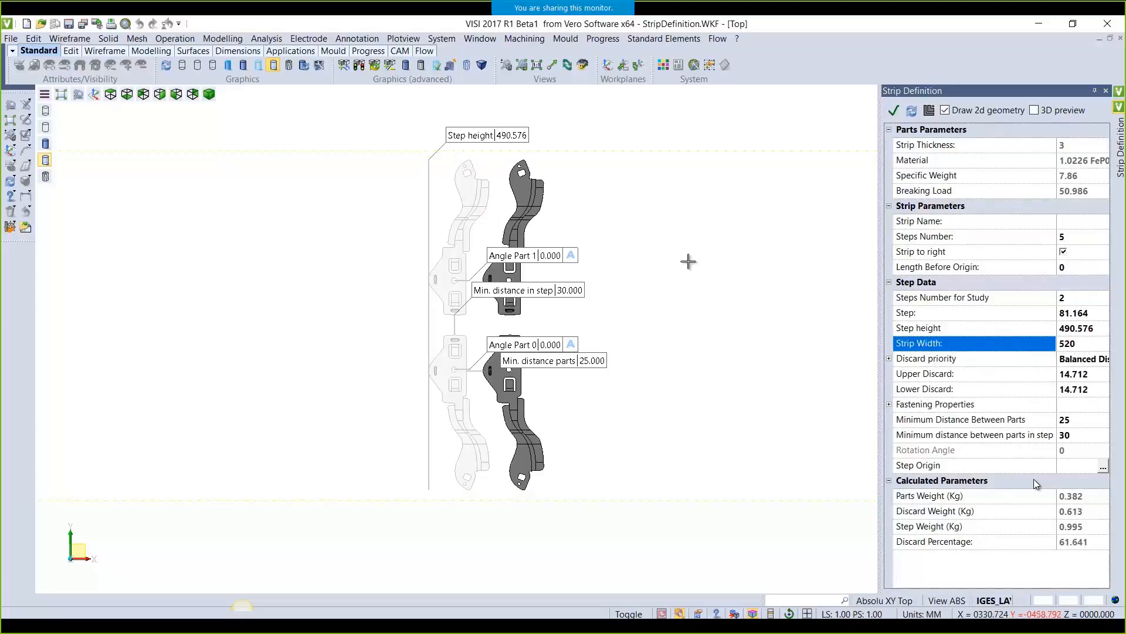
{"action": "left_click", "coordinate": [1083, 345]}
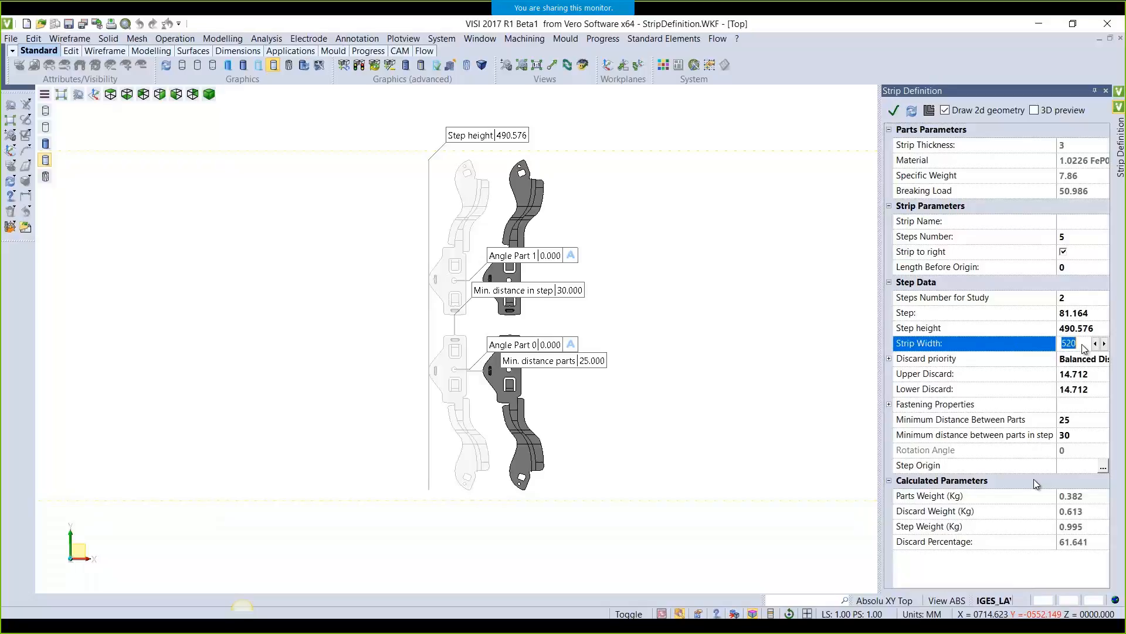
{"action": "type", "text": "510"}
{"action": "left_click", "coordinate": [1008, 348]}
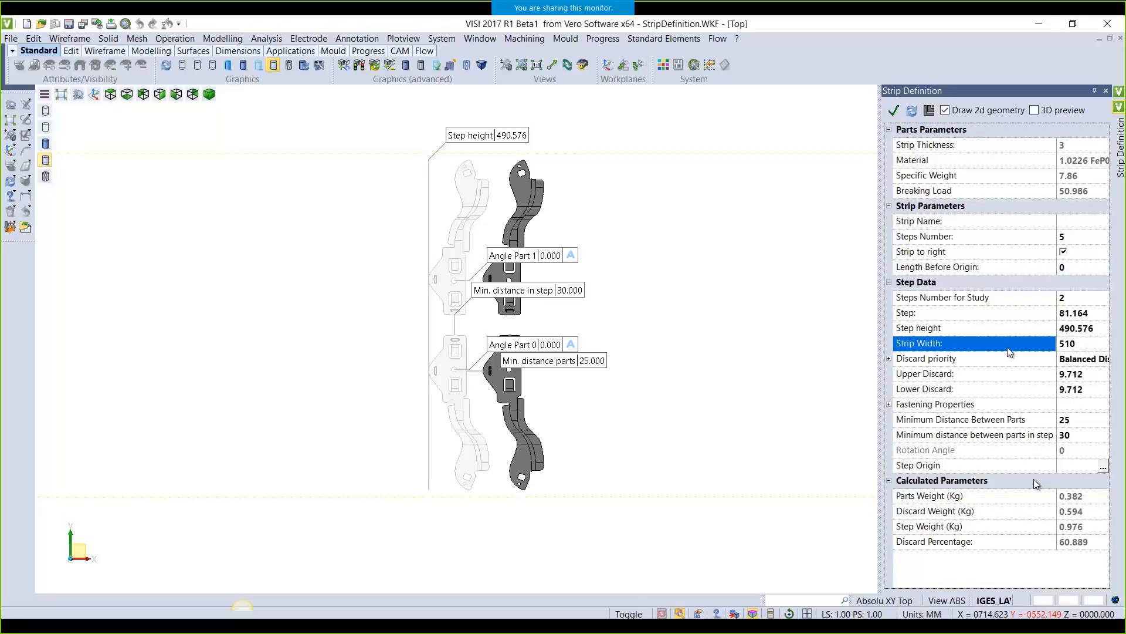
Angle the parts to 15° and 345°, then confirm the strip definition
{"action": "double_click", "coordinate": [550, 256]}
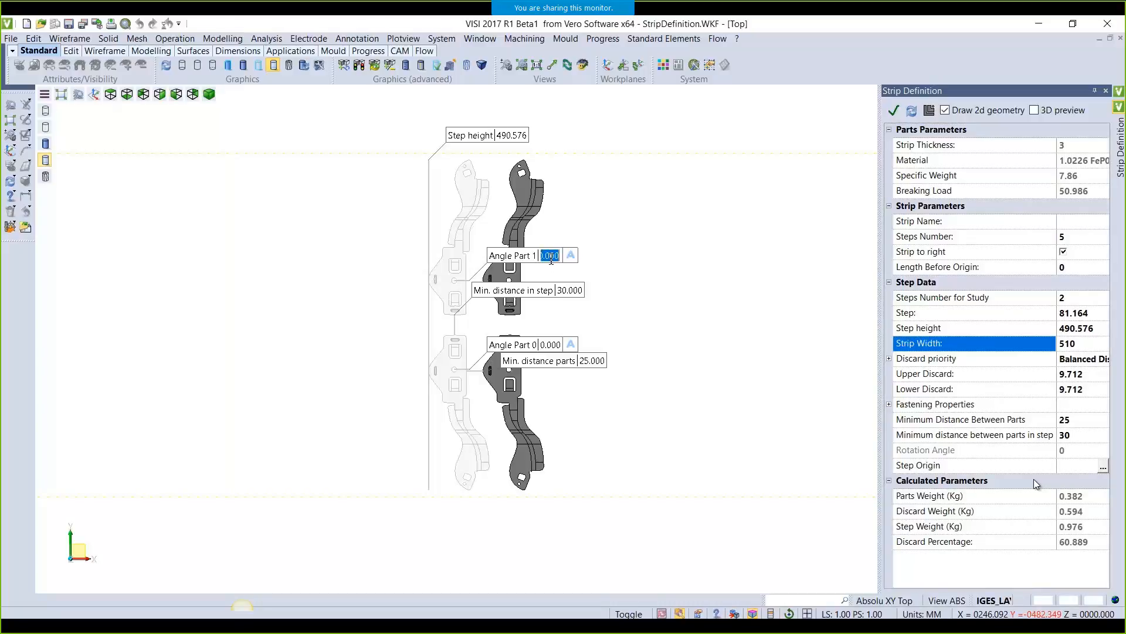
{"action": "type", "text": "-1"}
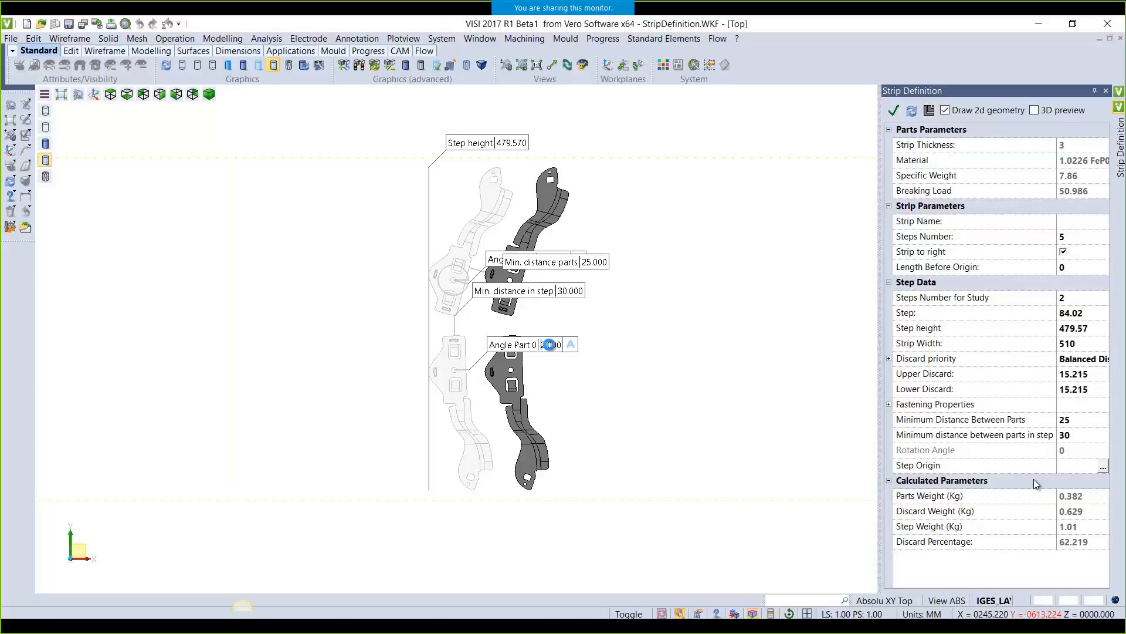
{"action": "scroll", "coordinate": [549, 345], "scroll_direction": "up", "scroll_amount": 1}
{"action": "scroll", "coordinate": [549, 345], "scroll_direction": "up", "scroll_amount": 1}
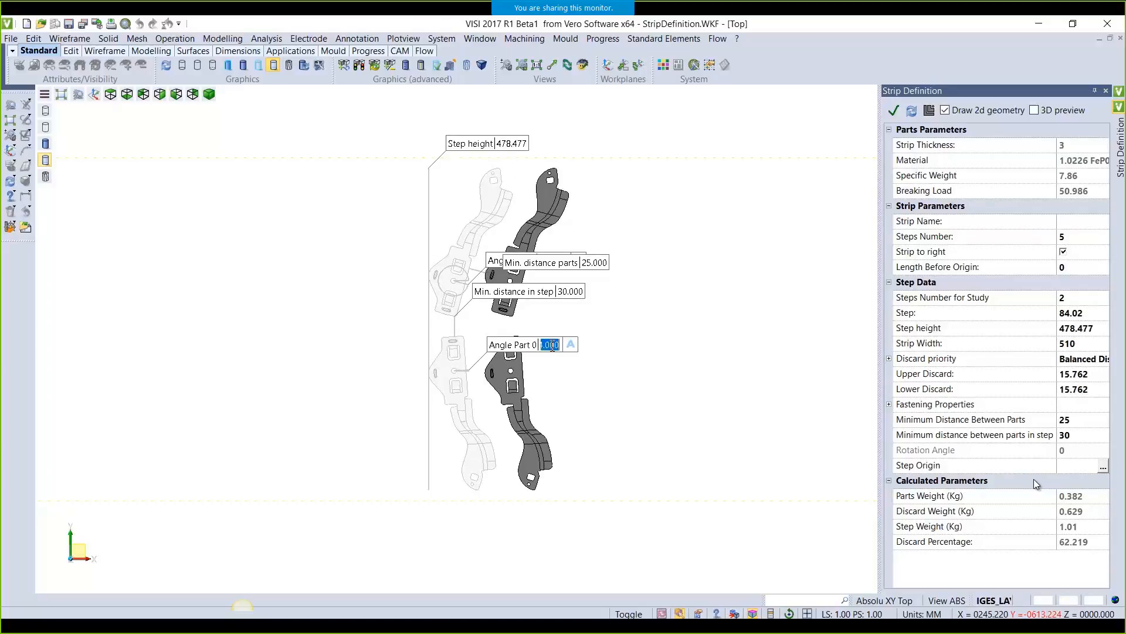
{"action": "type", "text": "15"}
{"action": "key", "text": "Return"}
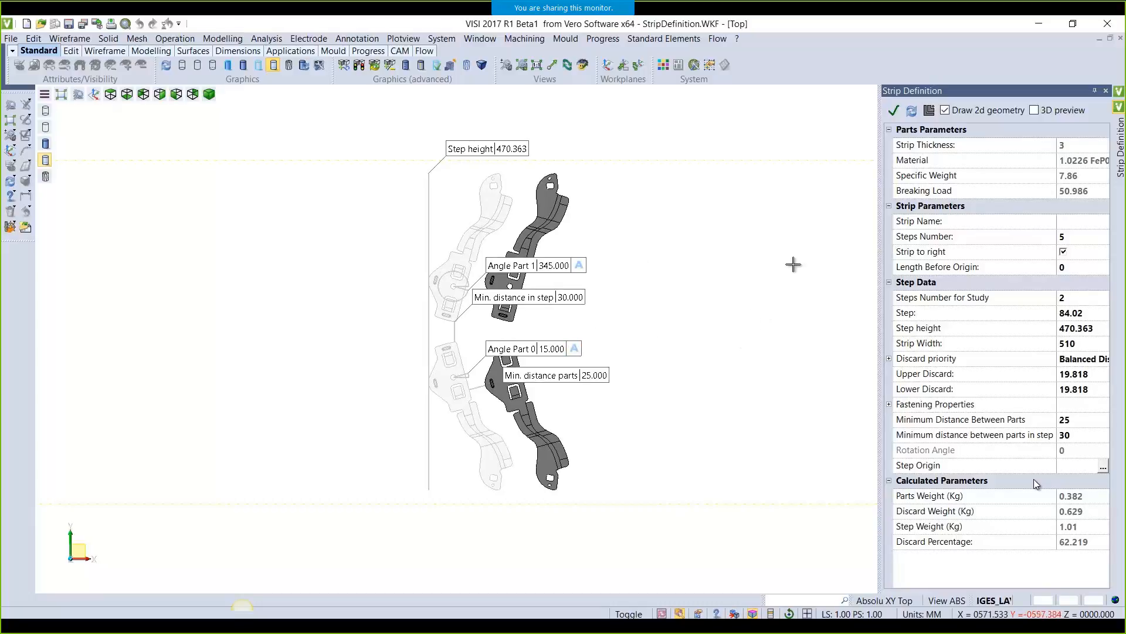
{"action": "left_click", "coordinate": [894, 112]}
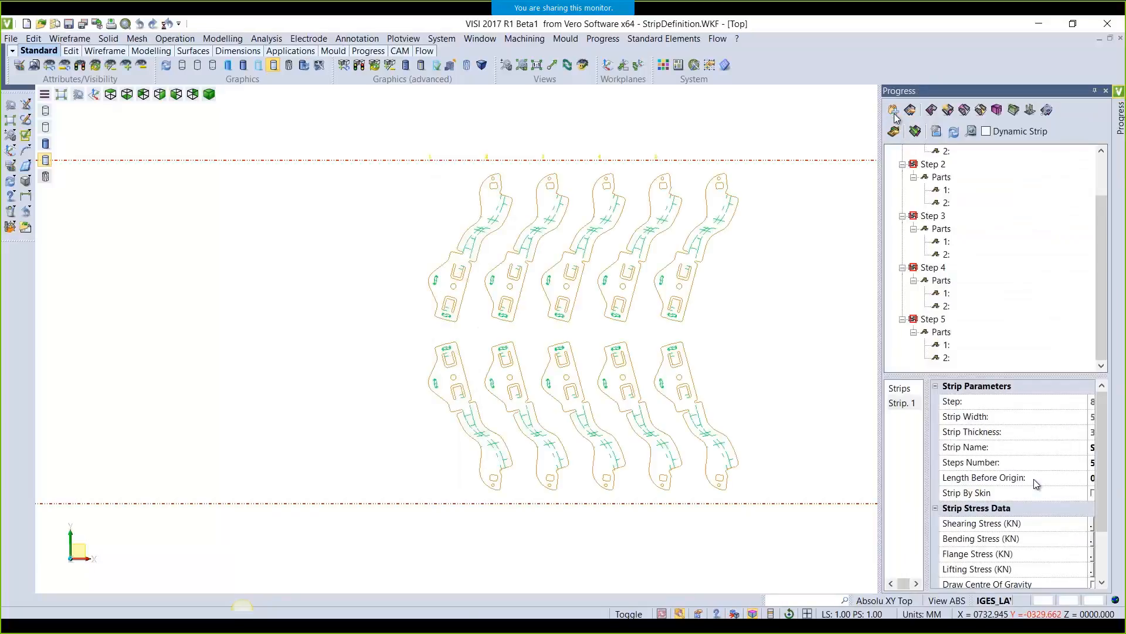
Zoom out and reopen the parametric Strip Definition for Strip. 1
{"action": "left_click", "coordinate": [947, 133]}
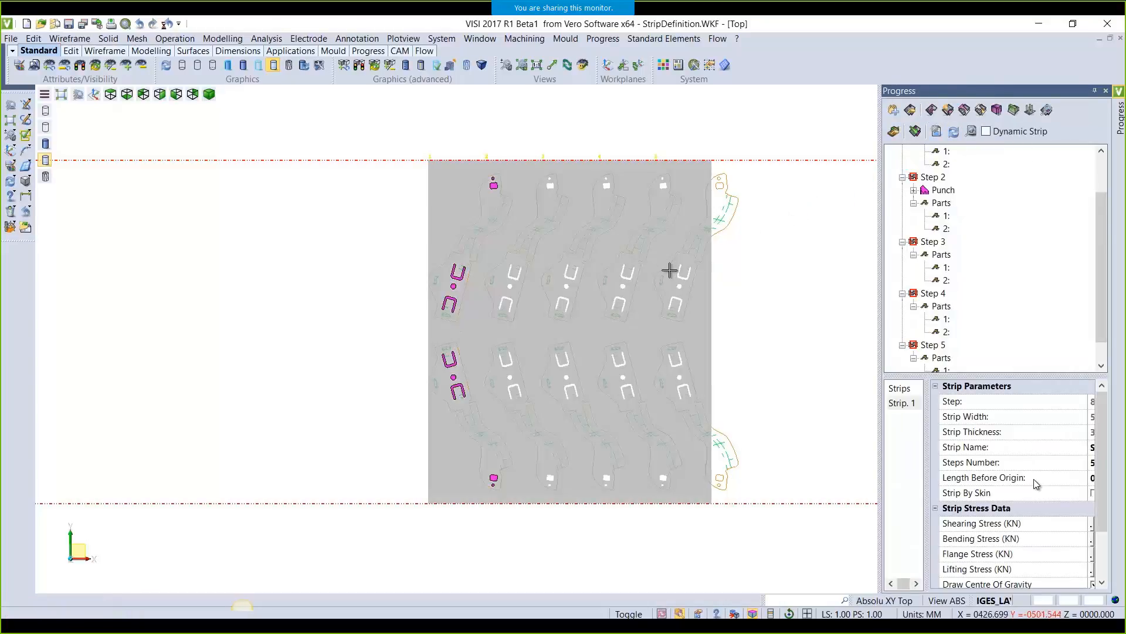
{"action": "scroll", "coordinate": [669, 273], "scroll_direction": "down", "scroll_amount": 4}
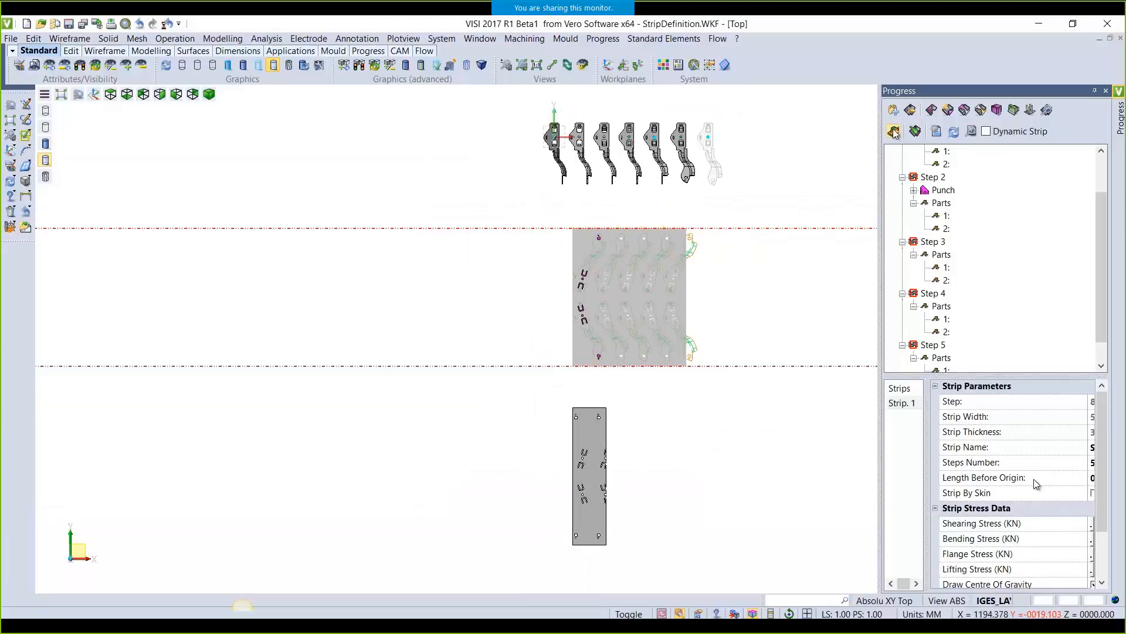
{"action": "left_click", "coordinate": [910, 111]}
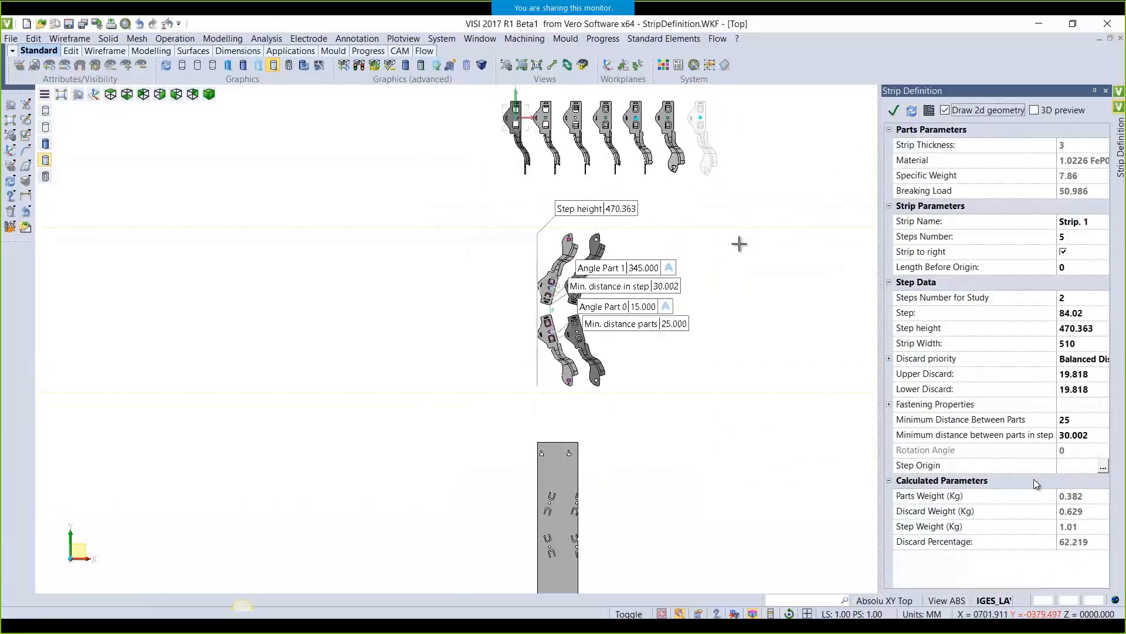
Set Part 1's angle to 330° and Part 0's angle to 30°
{"action": "scroll", "coordinate": [634, 273], "scroll_direction": "up", "scroll_amount": 2}
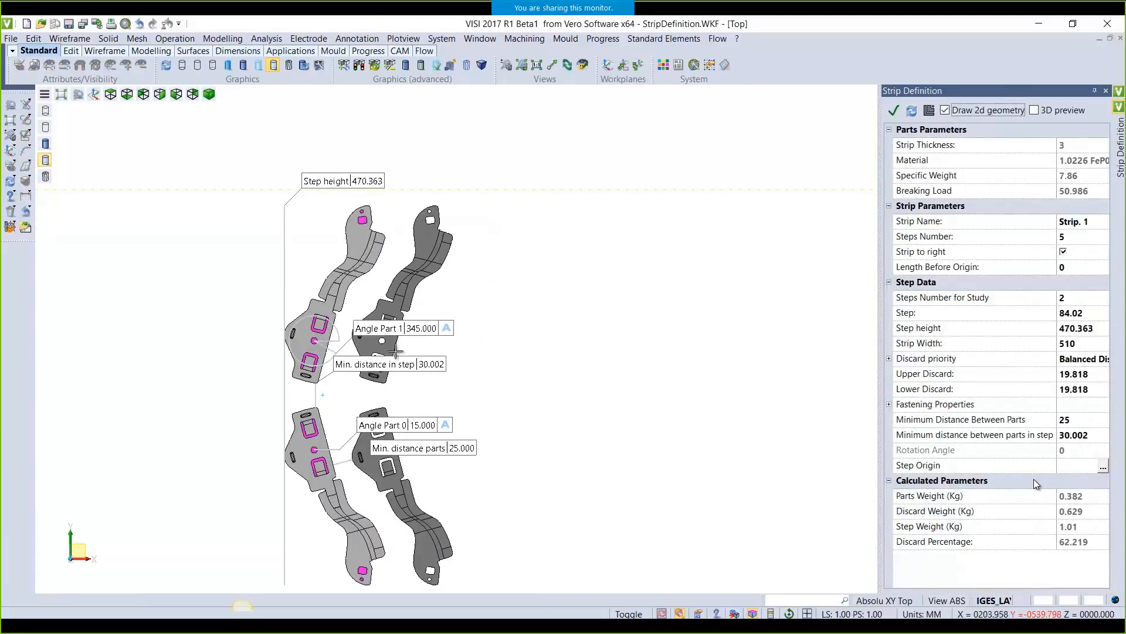
{"action": "left_click", "coordinate": [422, 330]}
{"action": "type", "text": "3"}
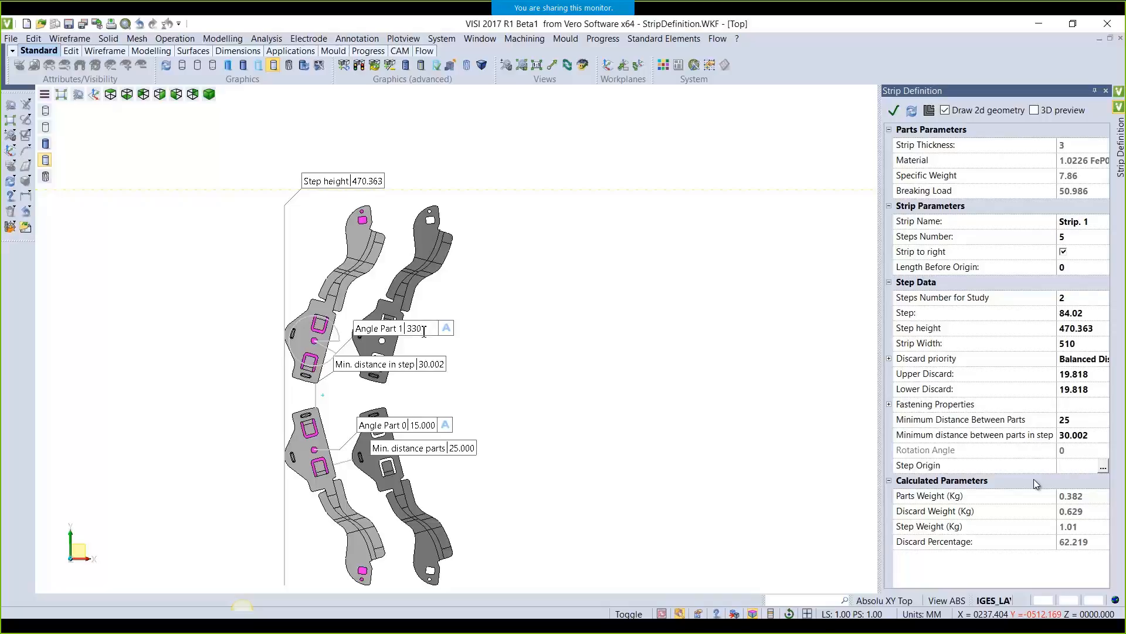
{"action": "type", "text": "30"}
{"action": "key", "text": "Return"}
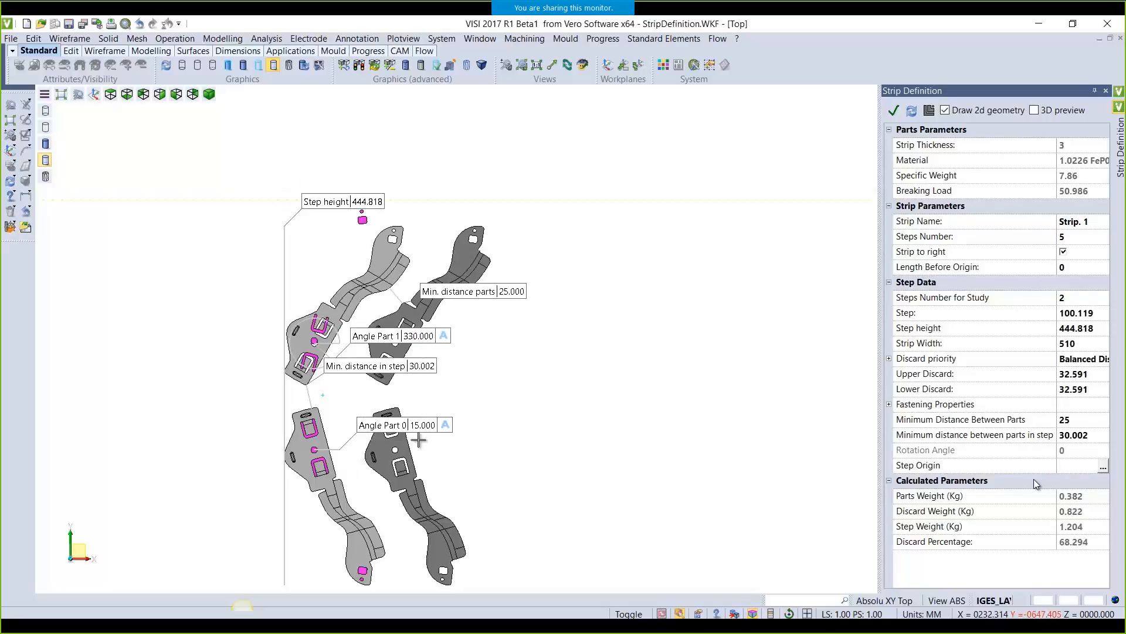
{"action": "left_click", "coordinate": [427, 427]}
{"action": "type", "text": "30"}
{"action": "key", "text": "Return"}
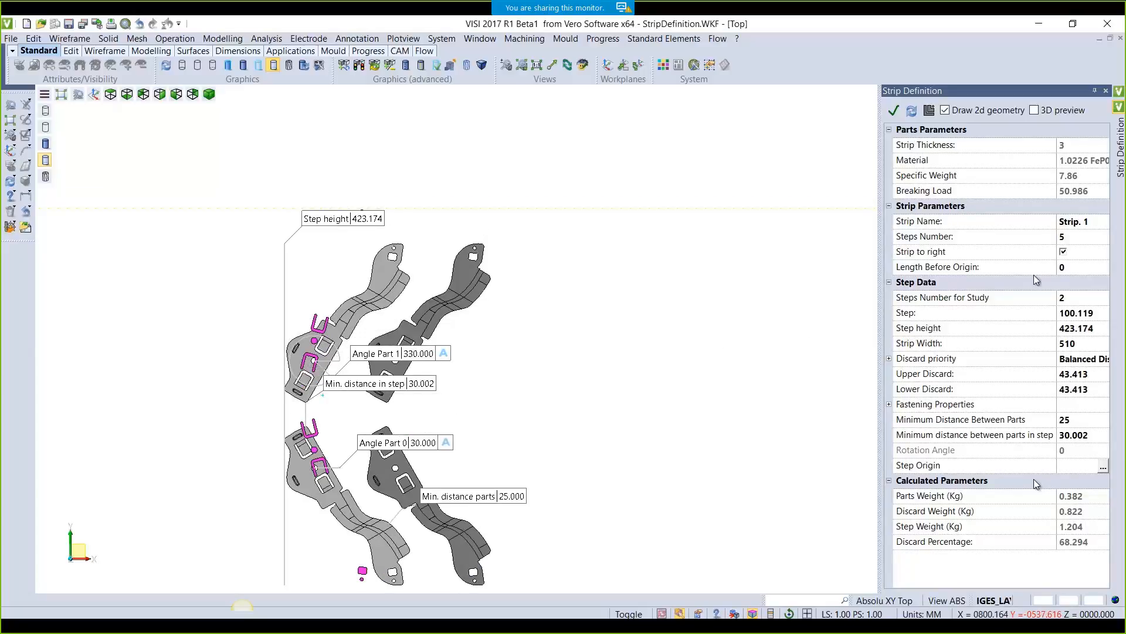
Narrow the strip width to 450 and confirm the strip definition
{"action": "left_click", "coordinate": [1084, 347]}
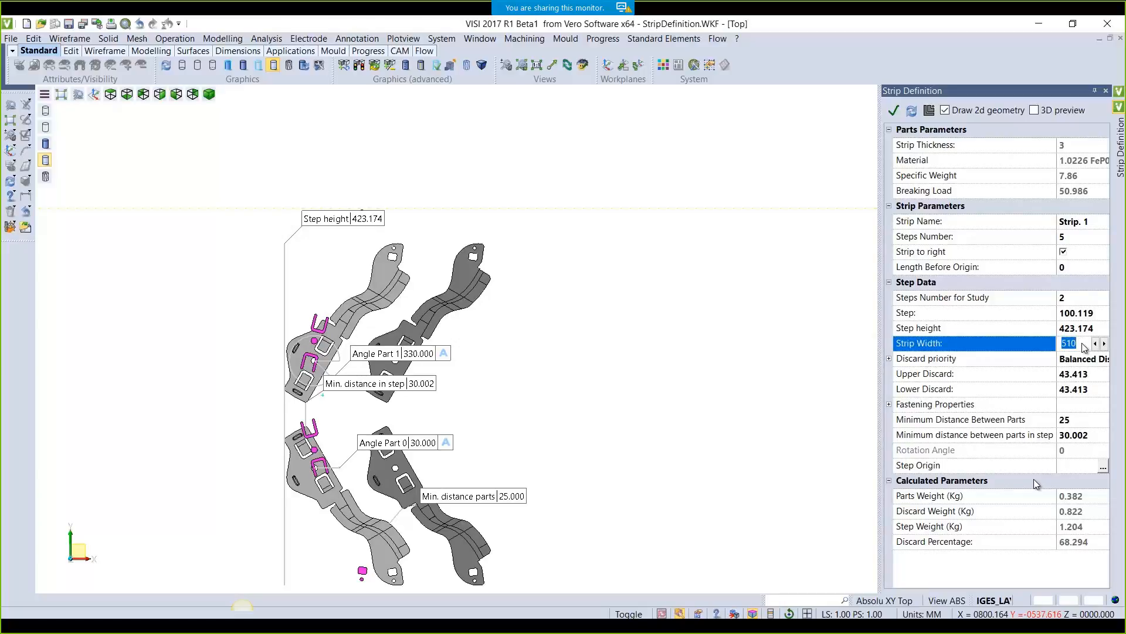
{"action": "type", "text": "450"}
{"action": "key", "text": "Return"}
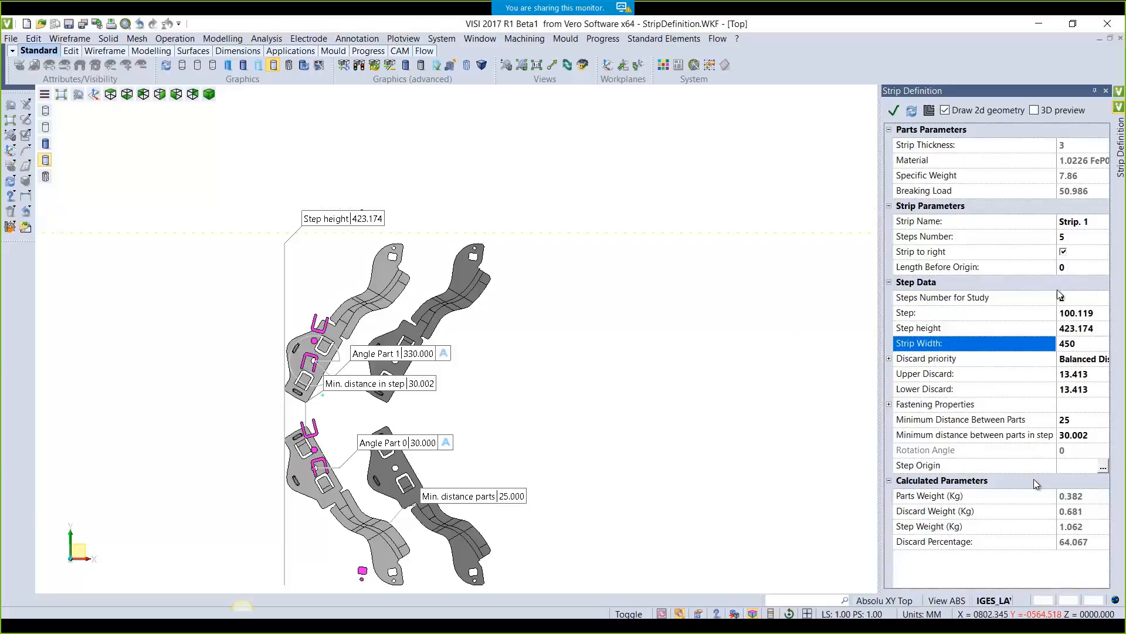
{"action": "left_click", "coordinate": [894, 110]}
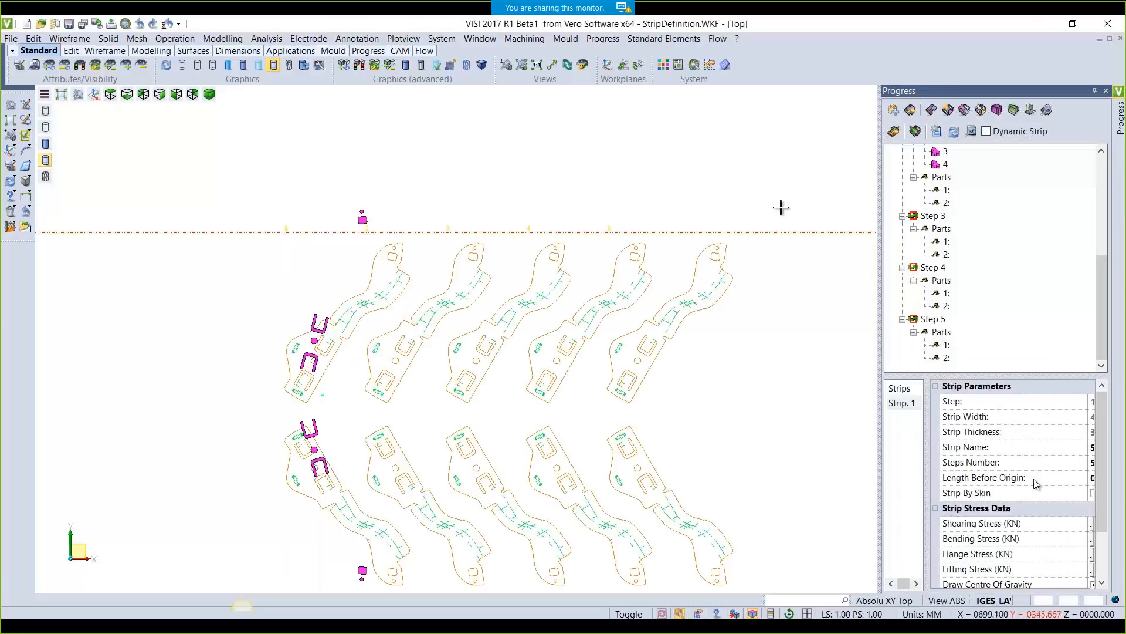
Delete the Step 1 and Step 2 punches, add internal punches, and refresh the dynamic strip
{"action": "scroll", "coordinate": [667, 298], "scroll_direction": "down", "scroll_amount": 5}
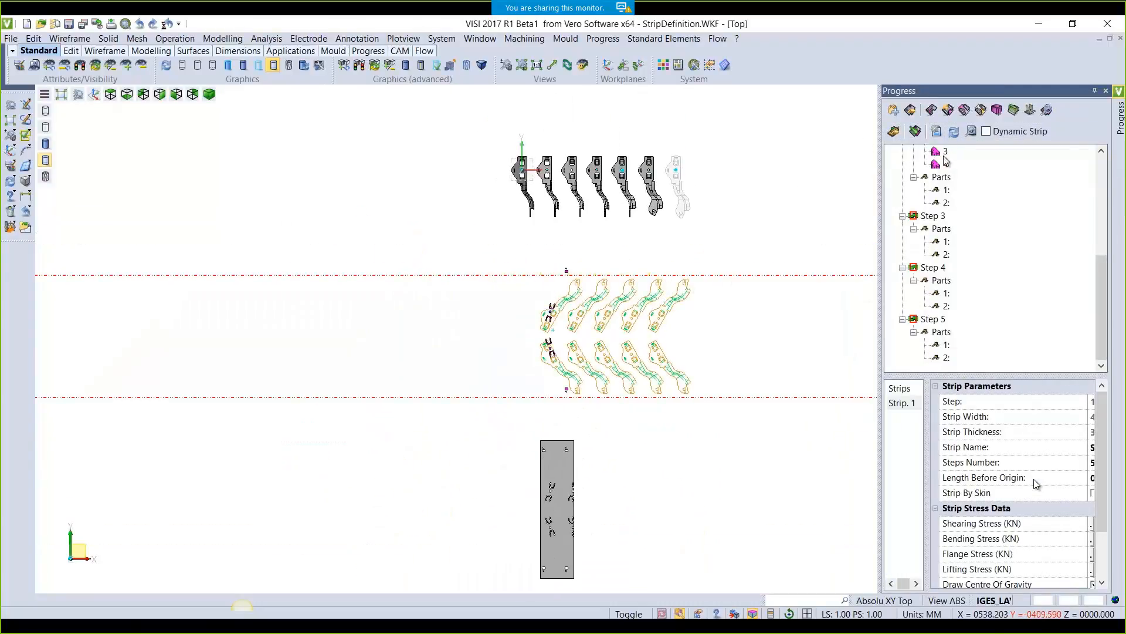
{"action": "scroll", "coordinate": [945, 171], "scroll_direction": "up", "scroll_amount": 5}
{"action": "left_click", "coordinate": [944, 177]}
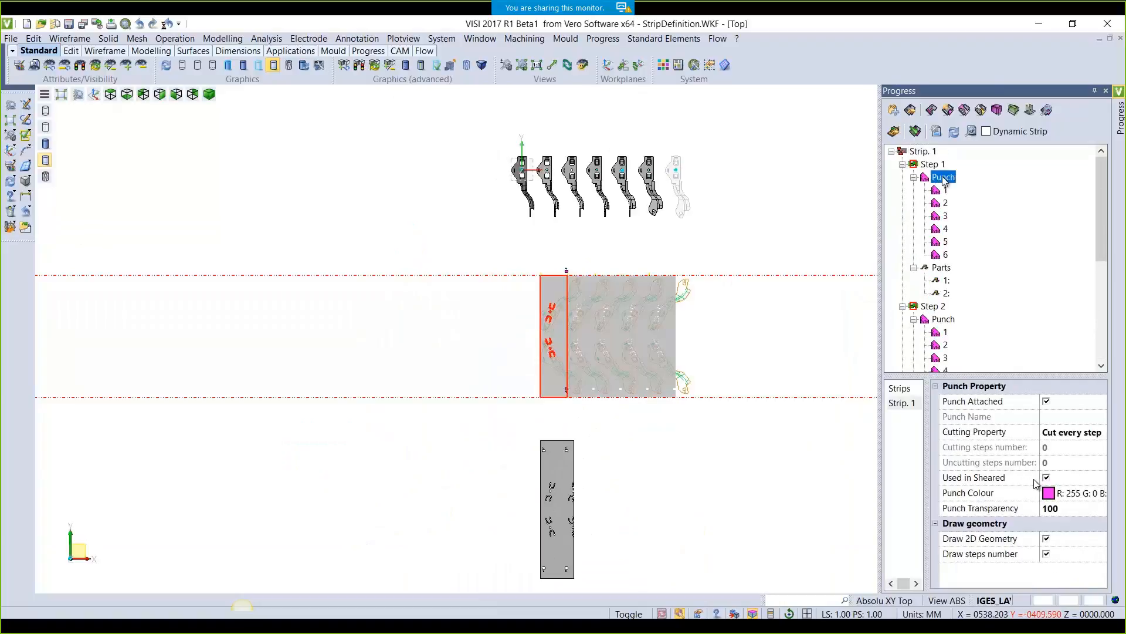
{"action": "right_click", "coordinate": [945, 181]}
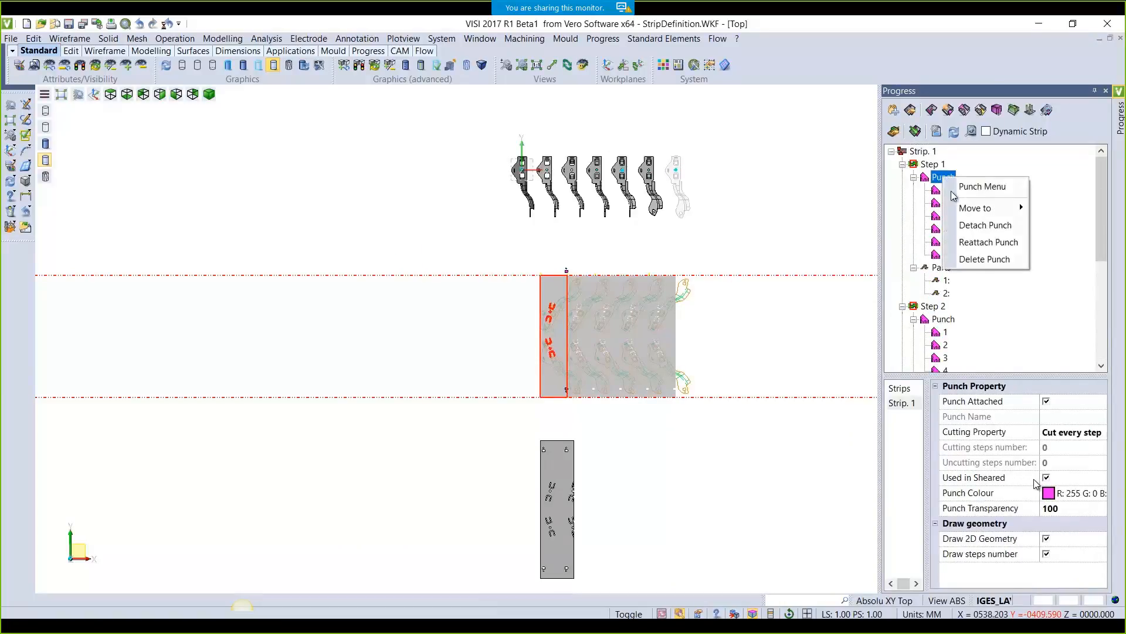
{"action": "left_click", "coordinate": [969, 258]}
{"action": "right_click", "coordinate": [946, 240]}
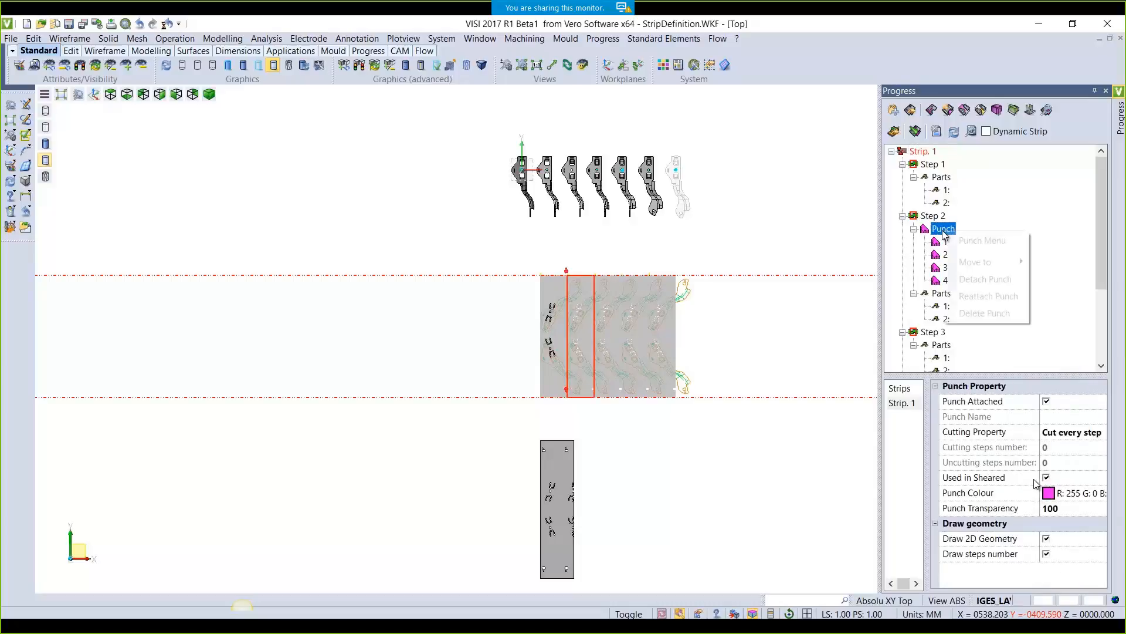
{"action": "left_click", "coordinate": [965, 312]}
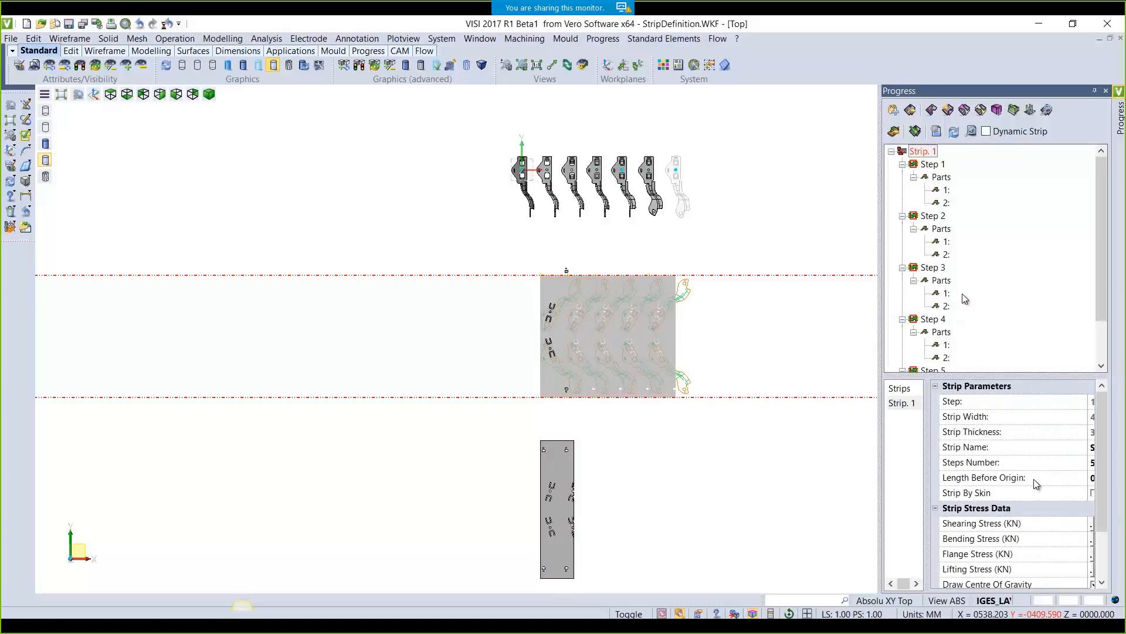
{"action": "left_click", "coordinate": [932, 111]}
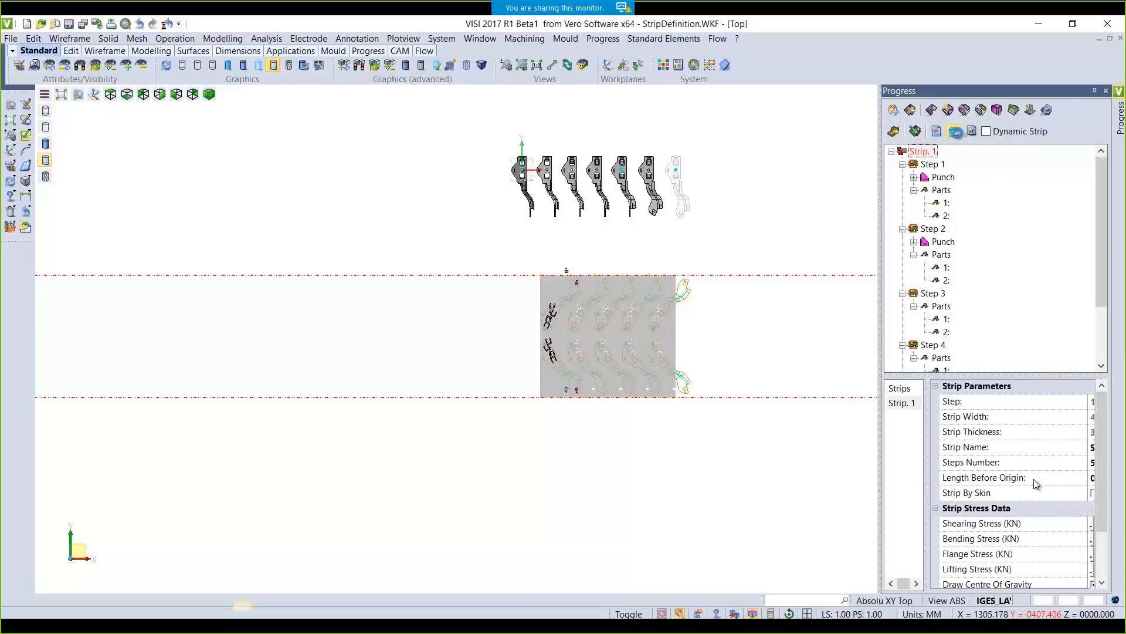
{"action": "left_click", "coordinate": [954, 131]}
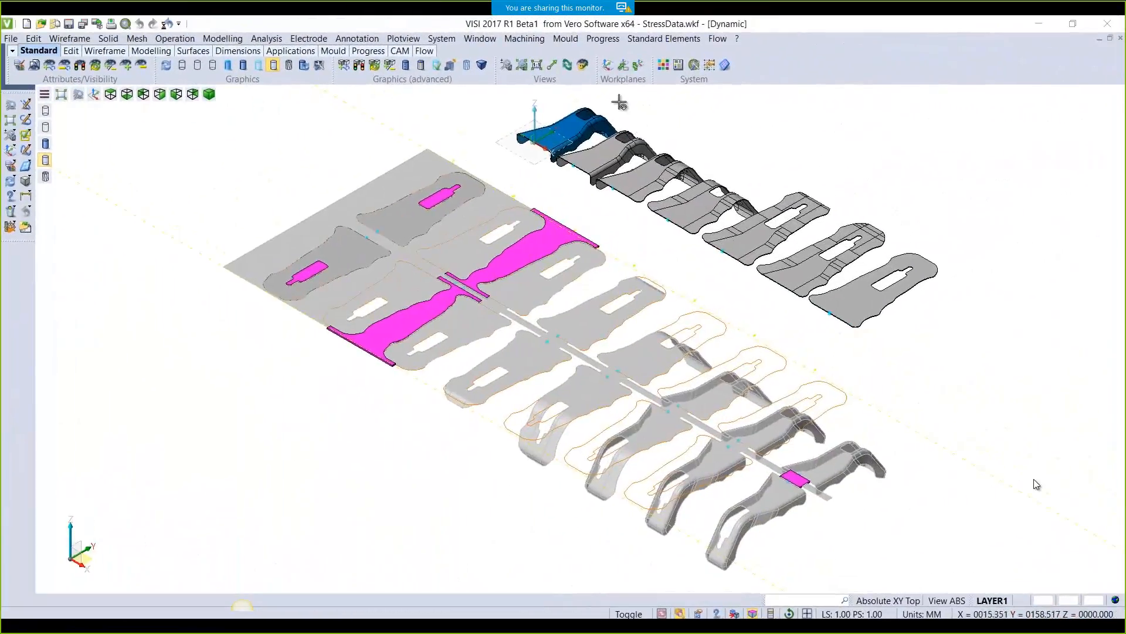
Start the strip study, select Strip. 1, and enable Draw Centre Of Gravity
{"action": "left_click", "coordinate": [603, 39]}
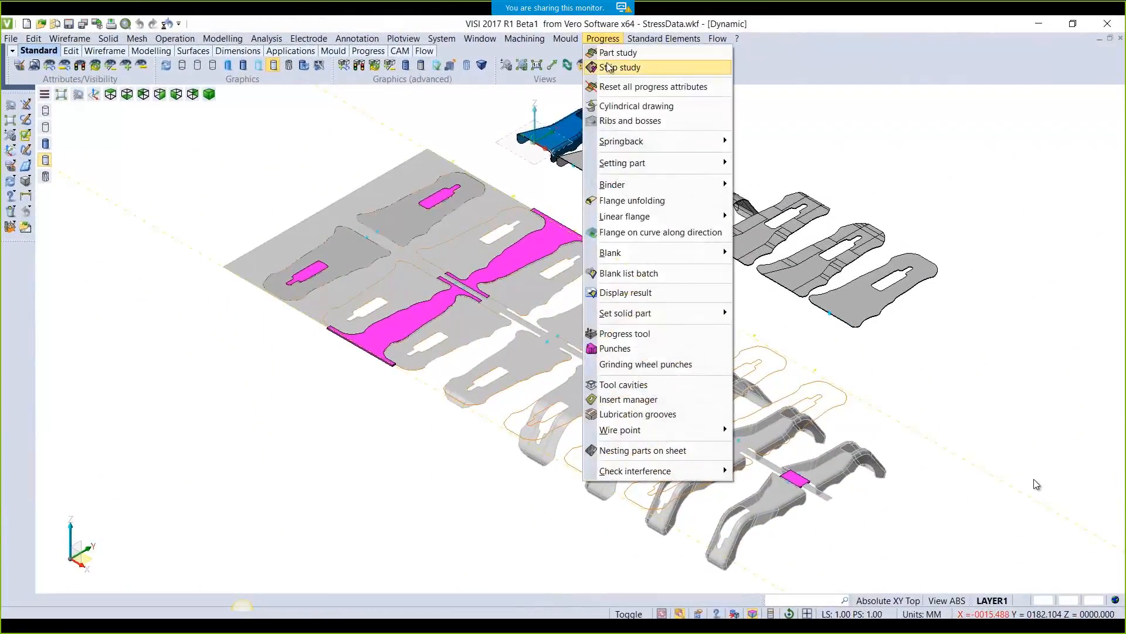
{"action": "left_click", "coordinate": [617, 68]}
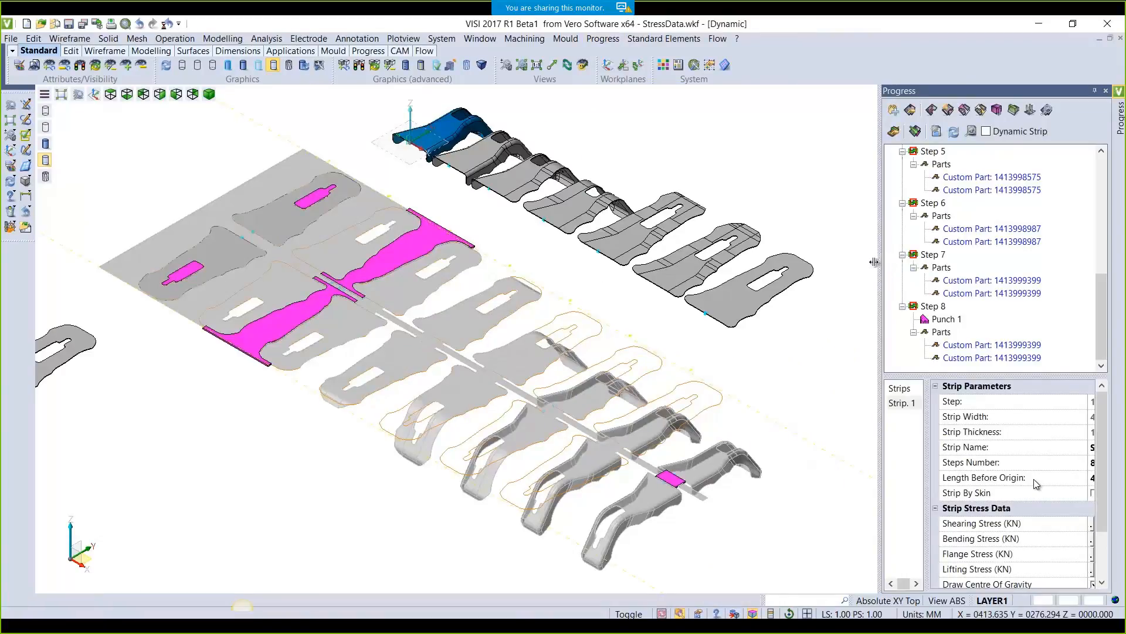
{"action": "left_click_drag", "start_coordinate": [874, 262], "coordinate": [811, 260]}
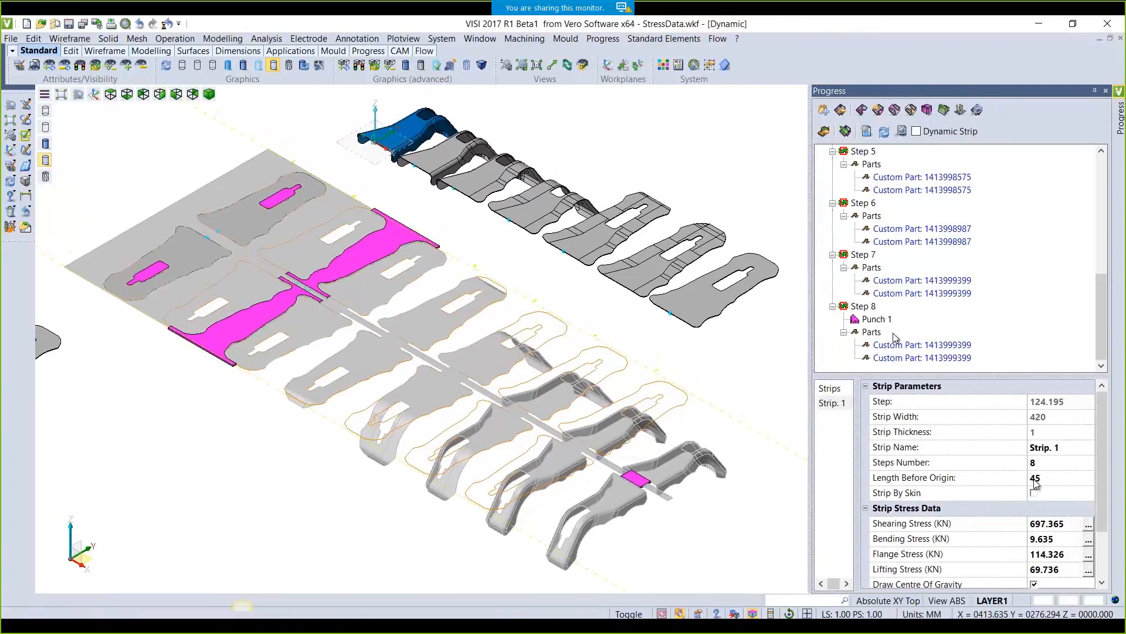
{"action": "scroll", "coordinate": [939, 305], "scroll_direction": "up", "scroll_amount": 10}
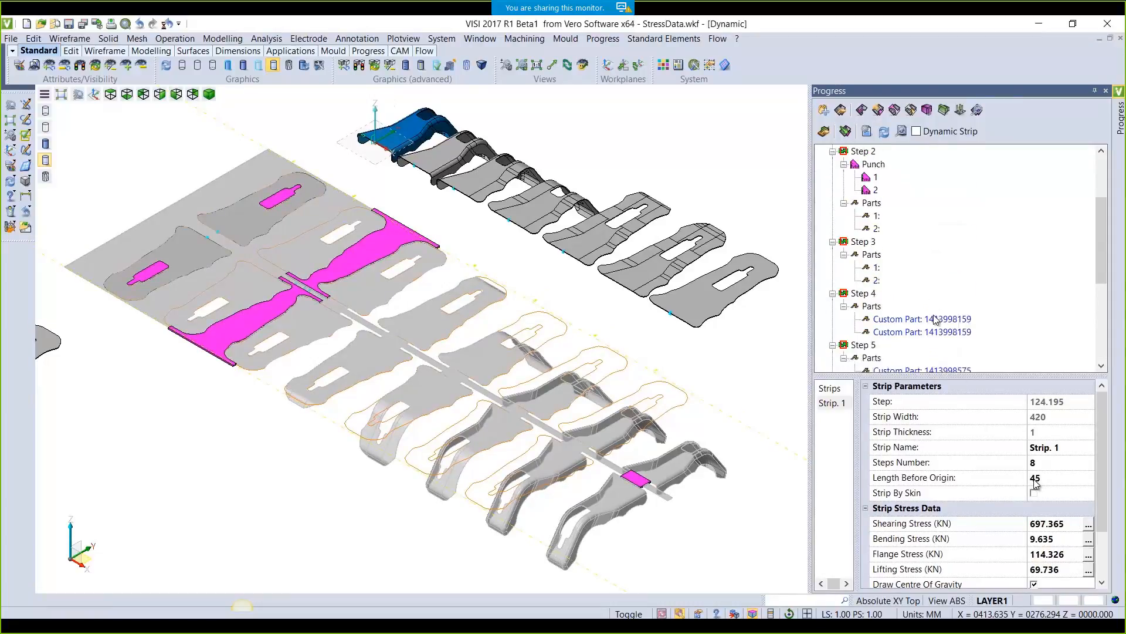
{"action": "left_click", "coordinate": [856, 150]}
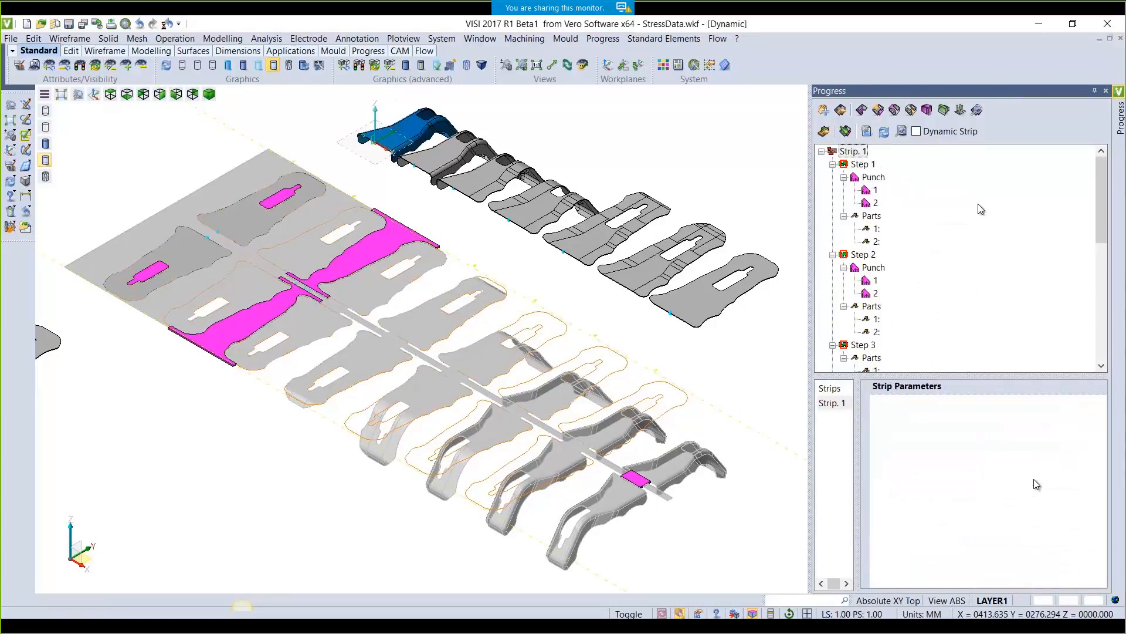
{"action": "scroll", "coordinate": [970, 492], "scroll_direction": "down", "scroll_amount": 4}
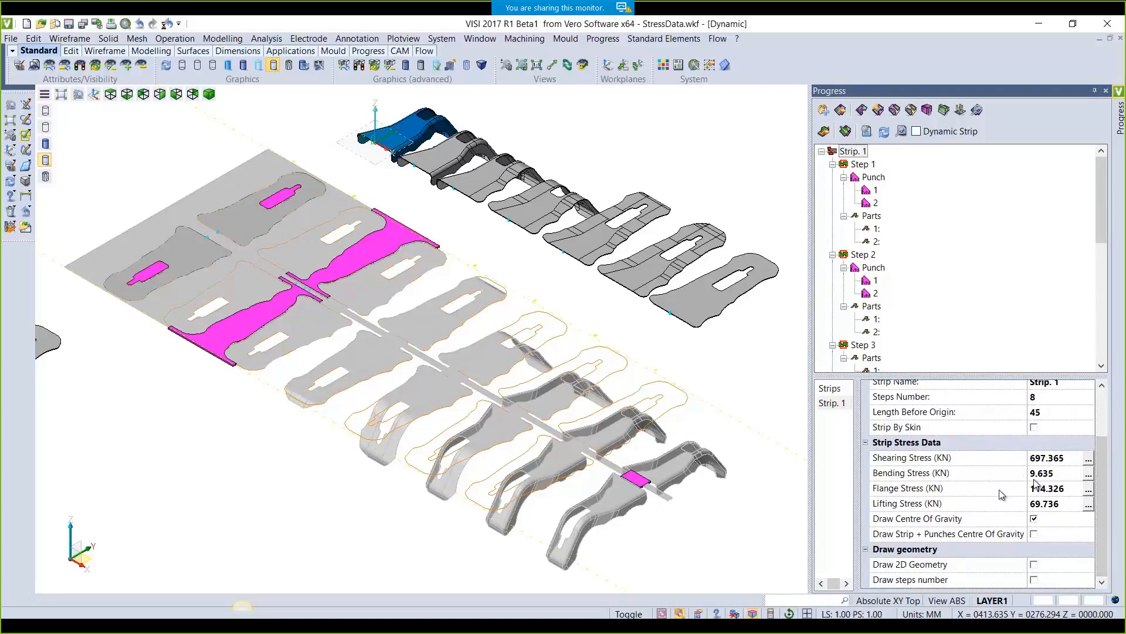
{"action": "left_click", "coordinate": [1034, 518]}
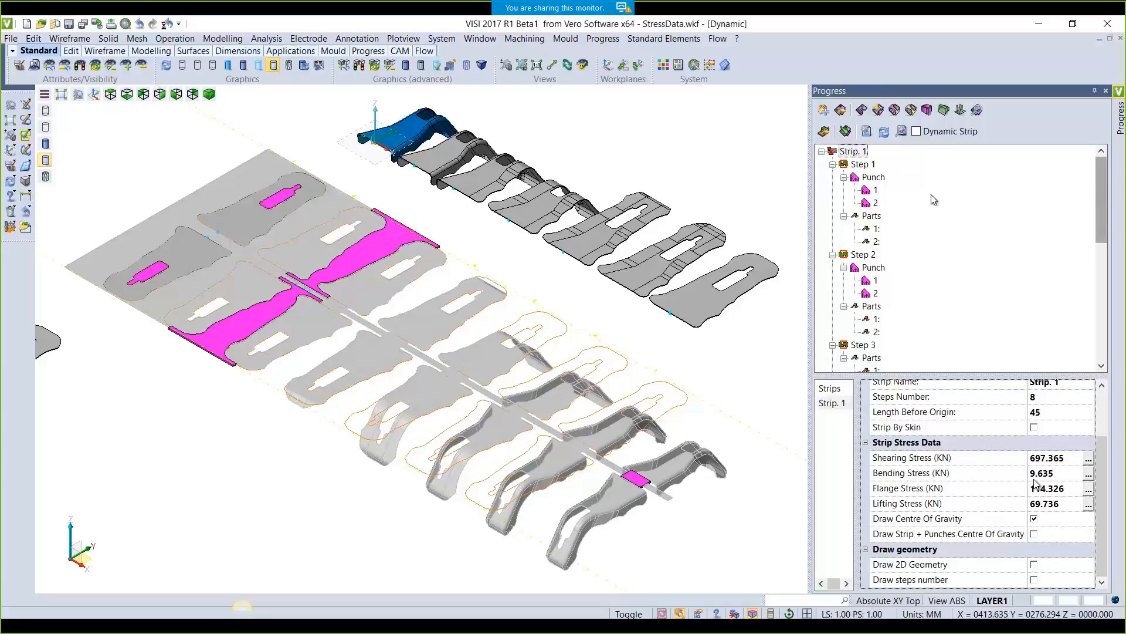
Review the stress data for Steps 1 through 5
{"action": "left_click", "coordinate": [859, 166]}
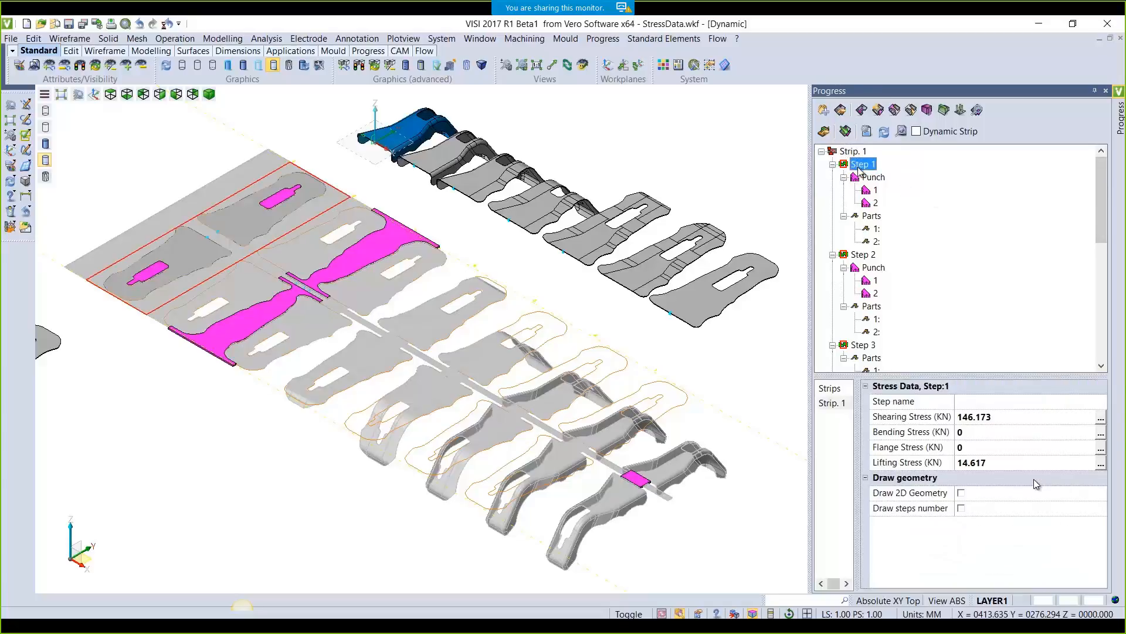
{"action": "left_click", "coordinate": [861, 255]}
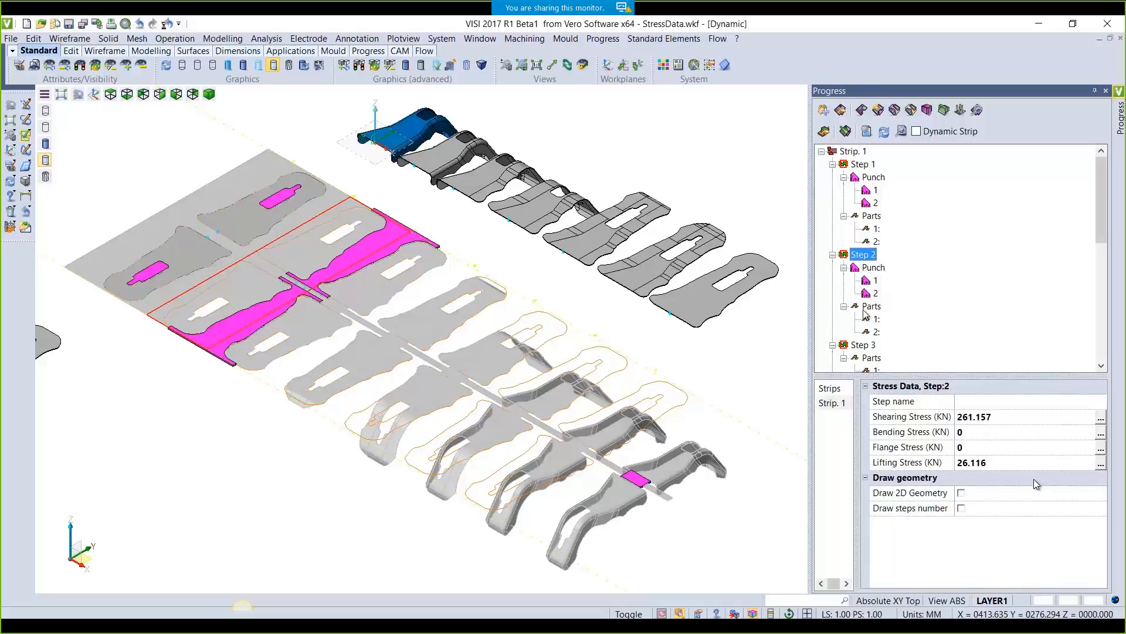
{"action": "left_click", "coordinate": [863, 347]}
{"action": "scroll", "coordinate": [883, 340], "scroll_direction": "down", "scroll_amount": 3}
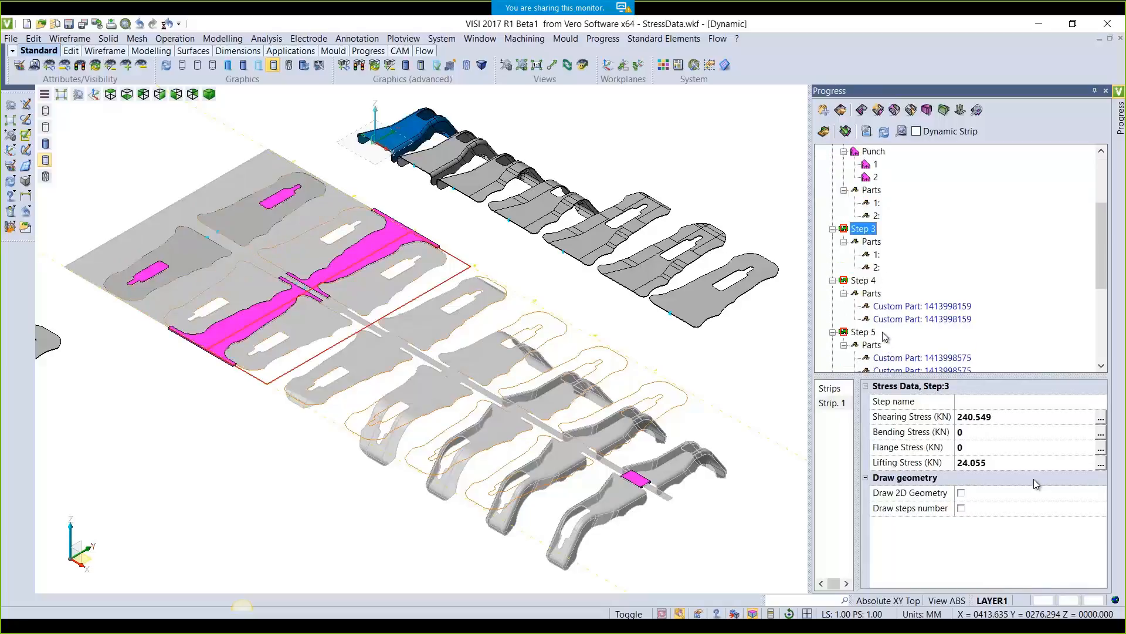
{"action": "left_click", "coordinate": [862, 281]}
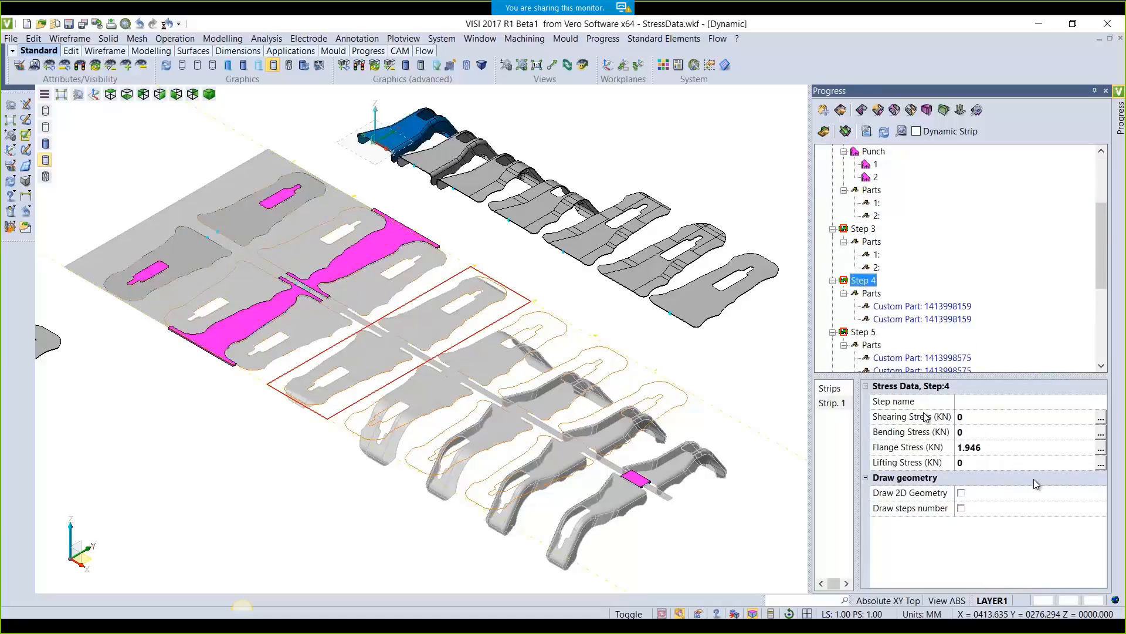
{"action": "left_click", "coordinate": [864, 332]}
Review Steps 6 through 8 stress data, then show Strip. 1's totals
{"action": "scroll", "coordinate": [933, 359], "scroll_direction": "down", "scroll_amount": 4}
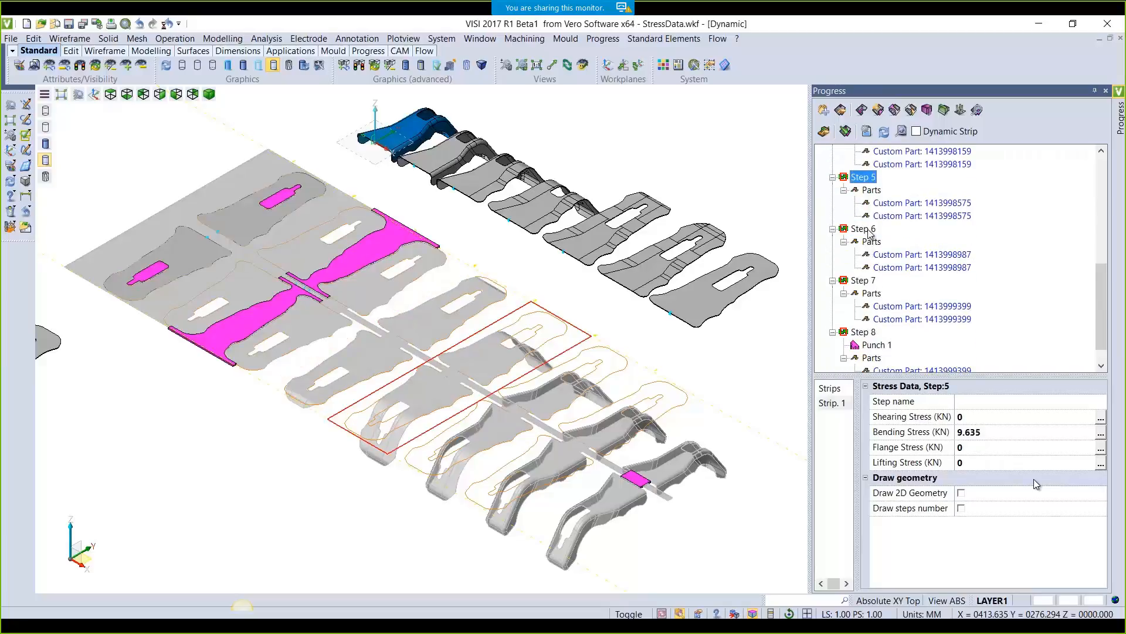
{"action": "left_click", "coordinate": [869, 232]}
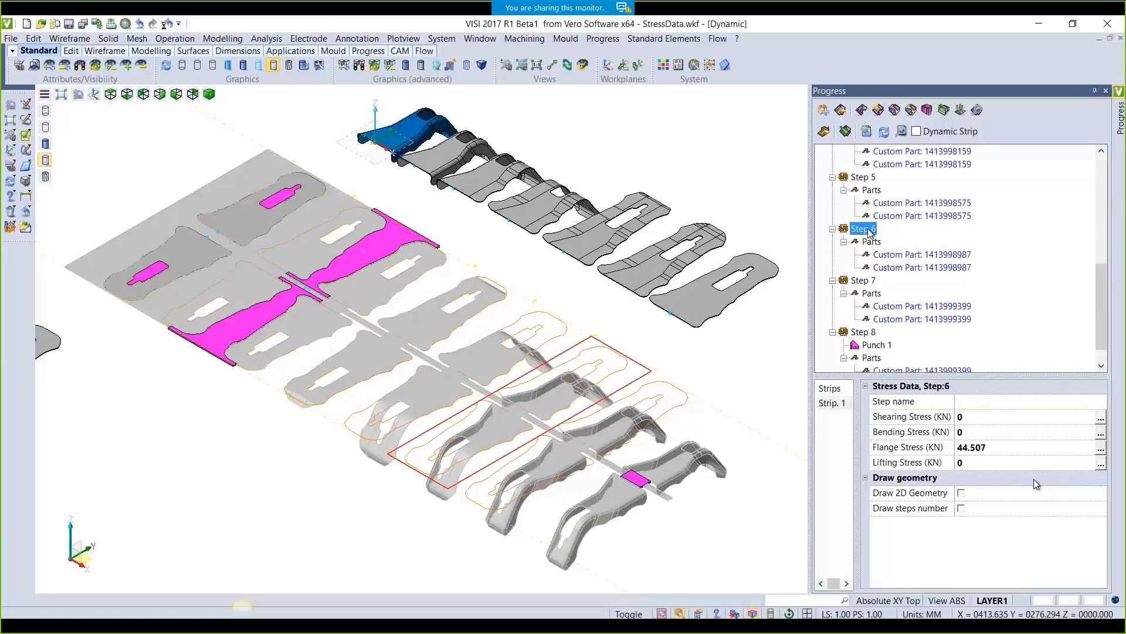
{"action": "left_click", "coordinate": [867, 284]}
{"action": "scroll", "coordinate": [906, 316], "scroll_direction": "down", "scroll_amount": 1}
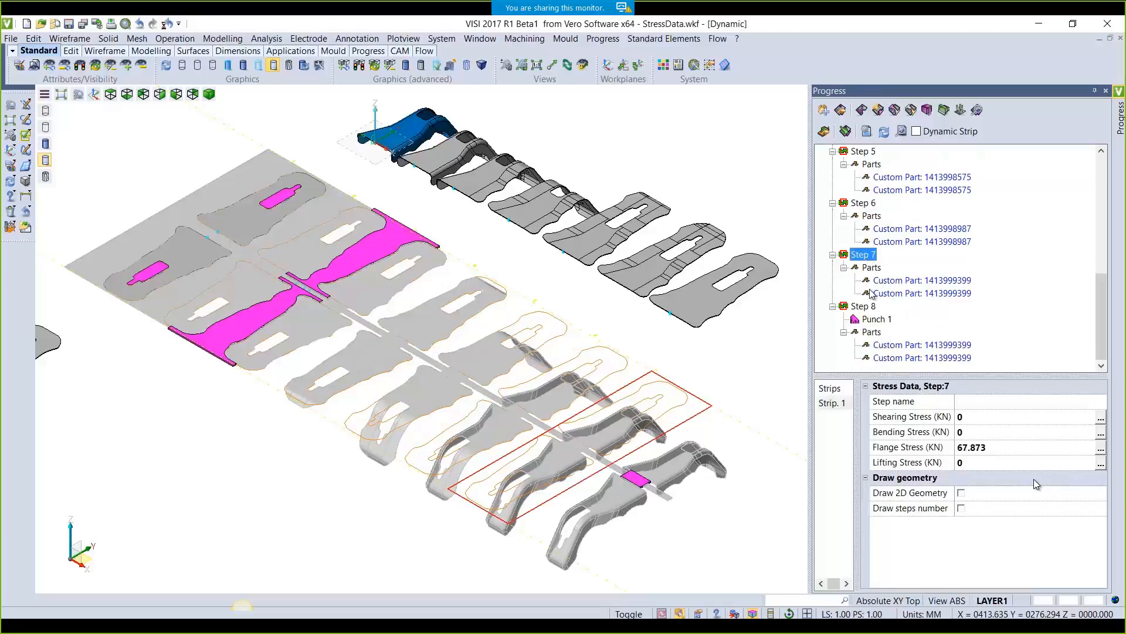
{"action": "left_click", "coordinate": [864, 306]}
{"action": "scroll", "coordinate": [964, 457], "scroll_direction": "down", "scroll_amount": 1}
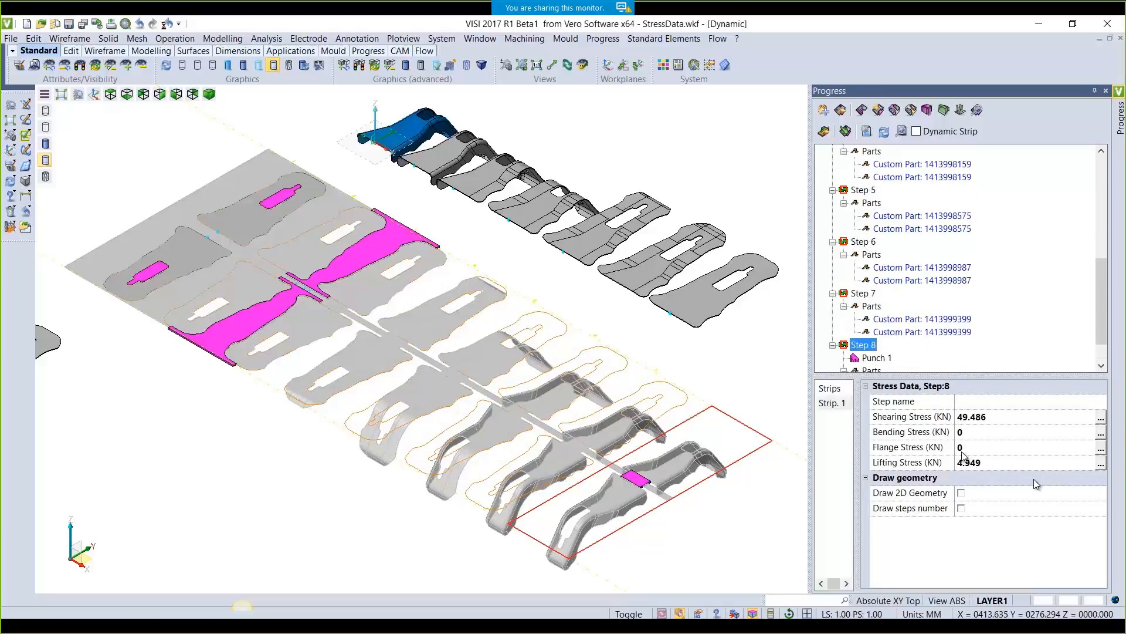
{"action": "scroll", "coordinate": [963, 457], "scroll_direction": "up", "scroll_amount": 8}
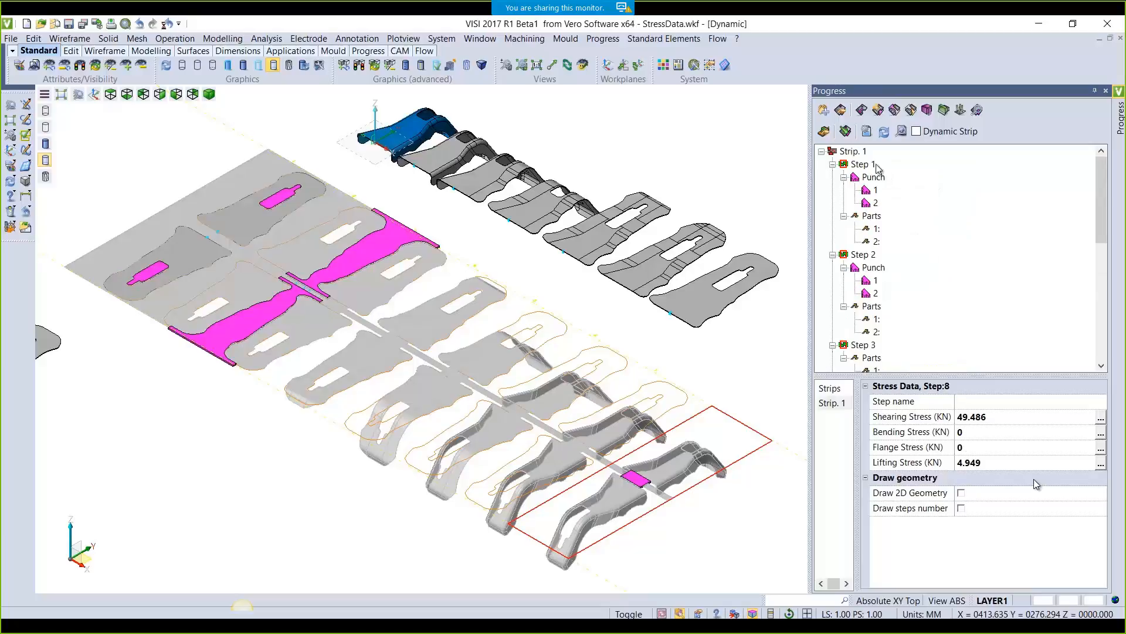
{"action": "left_click", "coordinate": [853, 151]}
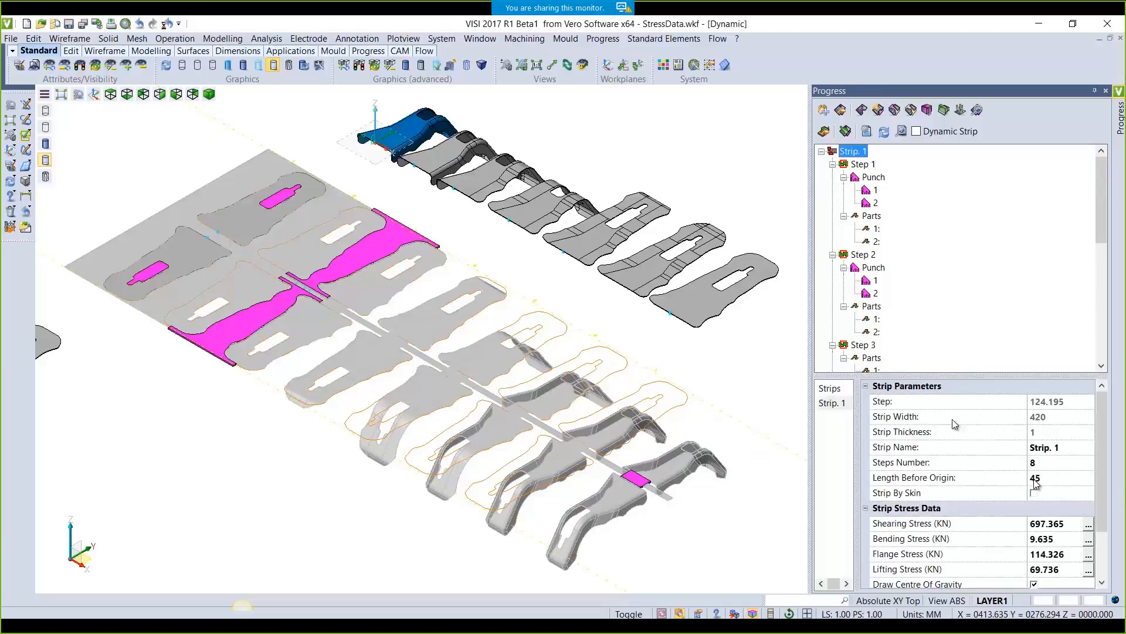
Regenerate StressData_strip.html, overwriting the old file, and return from the browser to VISI
{"action": "scroll", "coordinate": [955, 423], "scroll_direction": "down", "scroll_amount": 1}
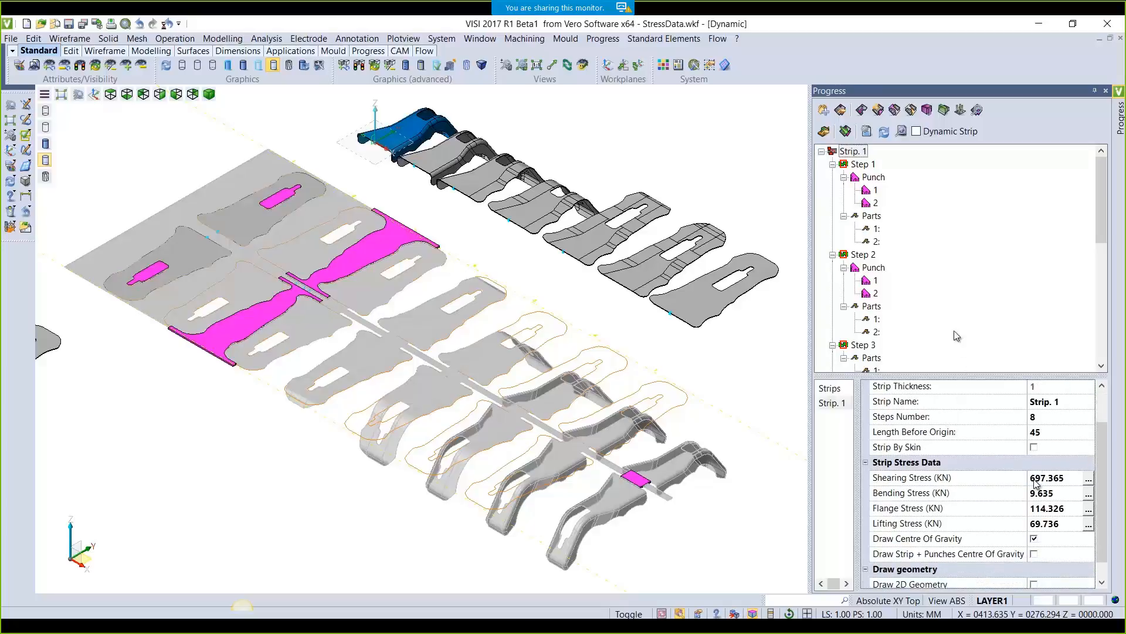
{"action": "left_click", "coordinate": [902, 134]}
{"action": "left_click", "coordinate": [921, 145]}
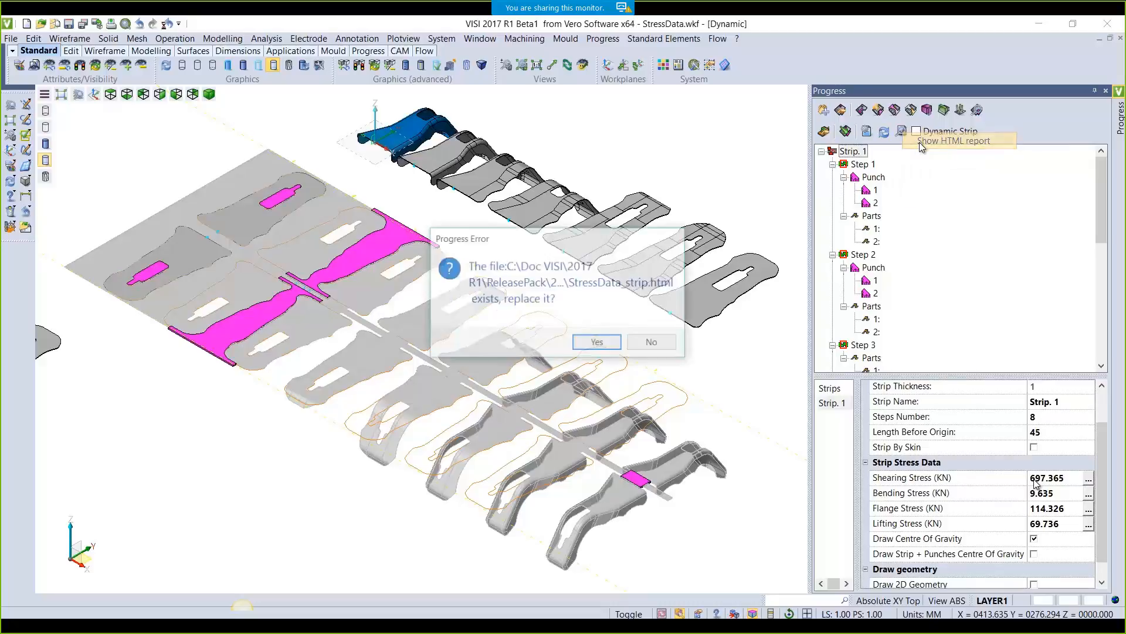
{"action": "left_click", "coordinate": [598, 342]}
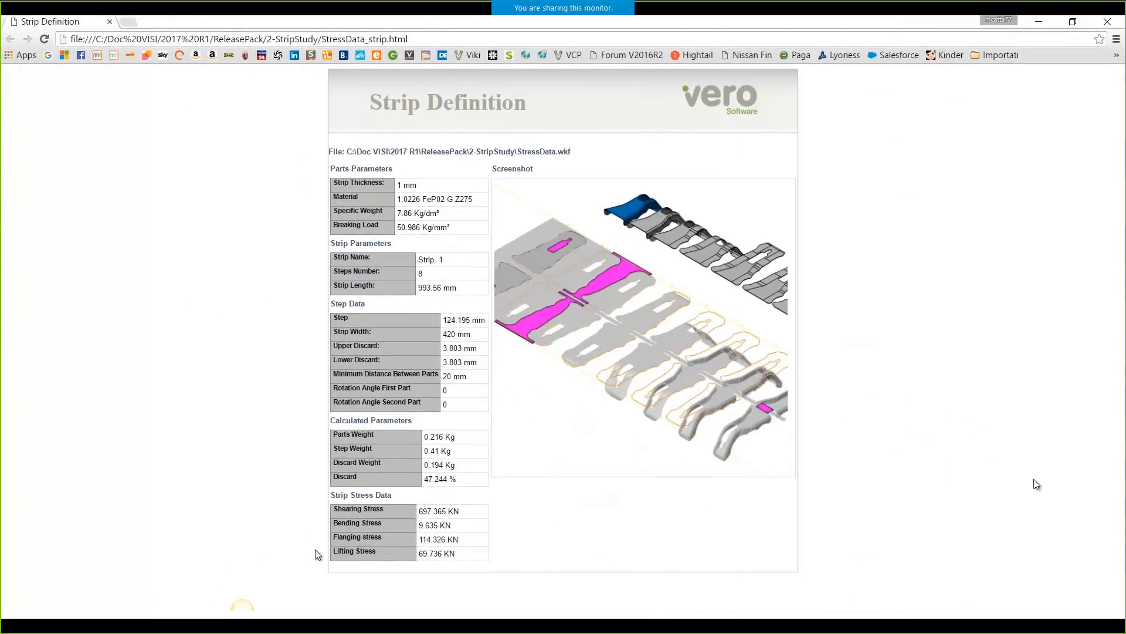
{"action": "left_click", "coordinate": [1039, 22]}
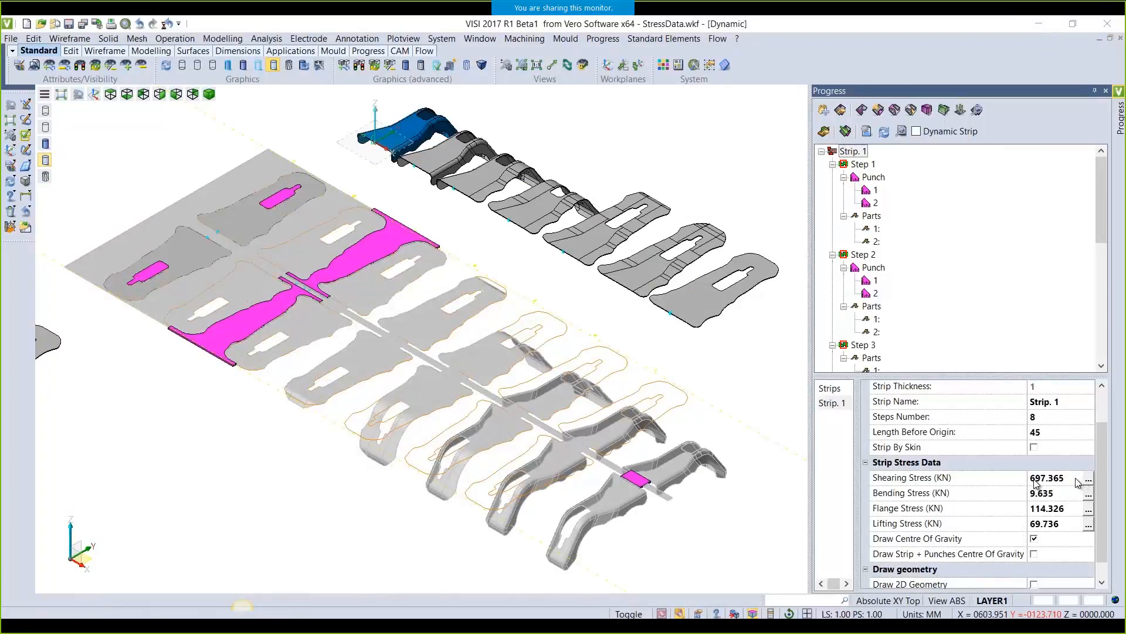
Set Strip. 1's shearing, bending, flange and lifting stresses to 700, 10, 115 and 70 kN
{"action": "left_click", "coordinate": [1035, 482]}
{"action": "type", "text": "700"}
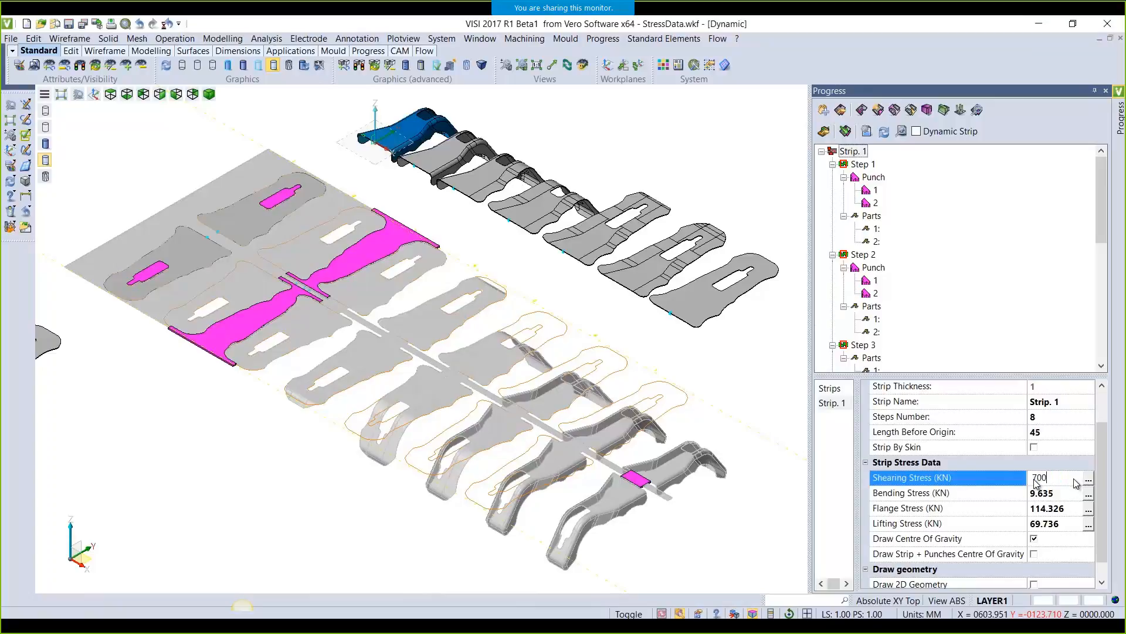
{"action": "left_click", "coordinate": [1066, 497]}
{"action": "type", "text": "10"}
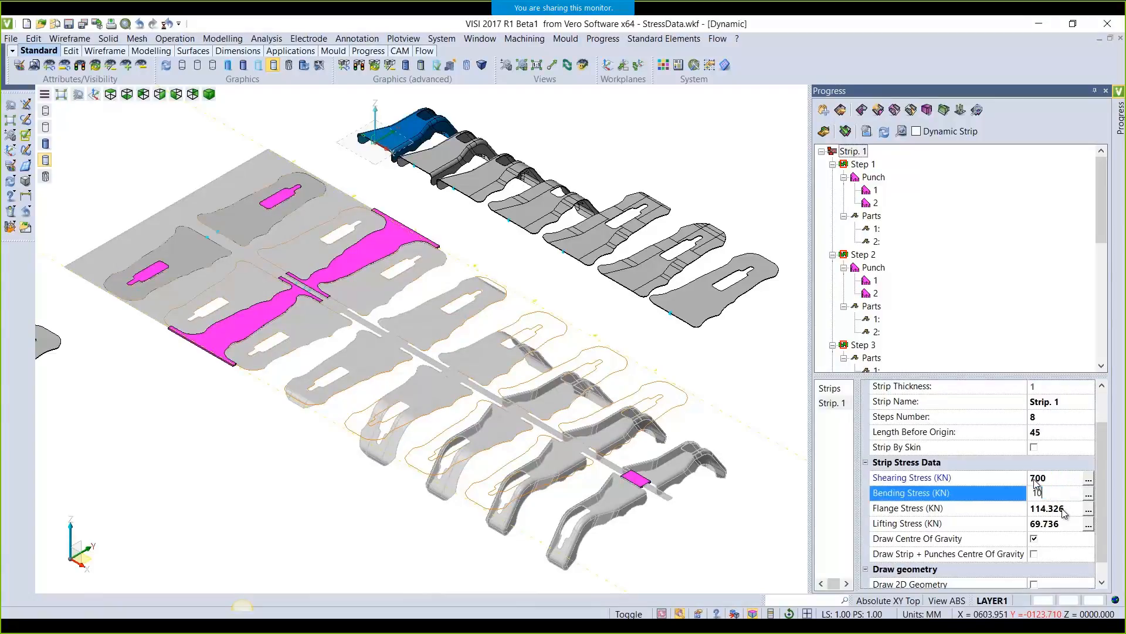
{"action": "left_click", "coordinate": [1067, 511]}
{"action": "type", "text": "114"}
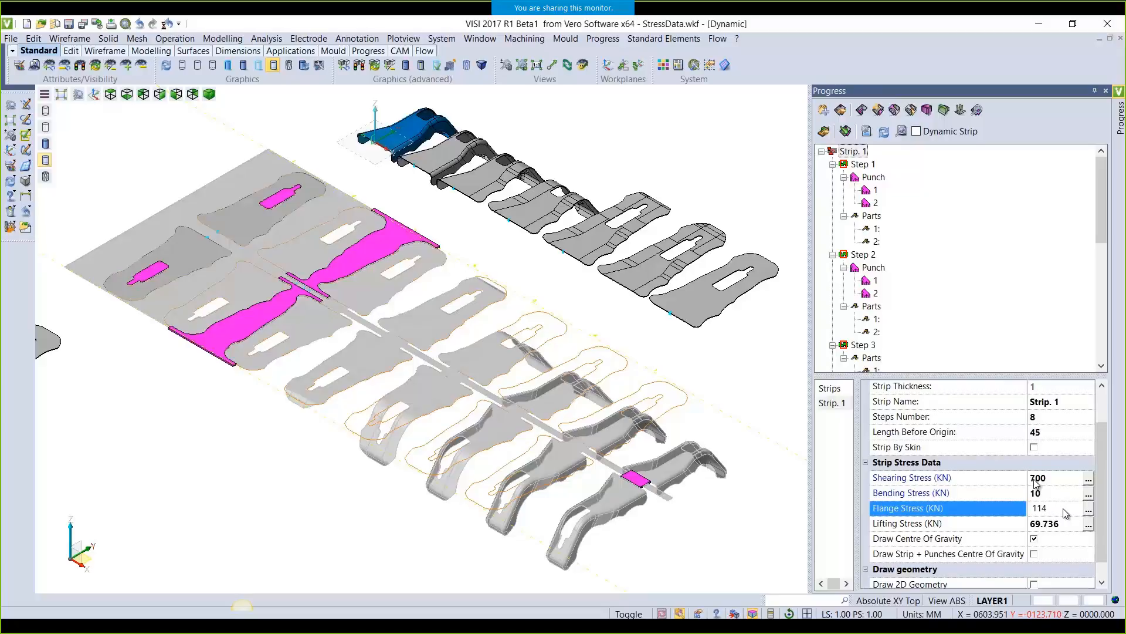
{"action": "key", "text": "BackSpace"}
{"action": "type", "text": "5"}
{"action": "left_click", "coordinate": [1067, 525]}
{"action": "type", "text": "70"}
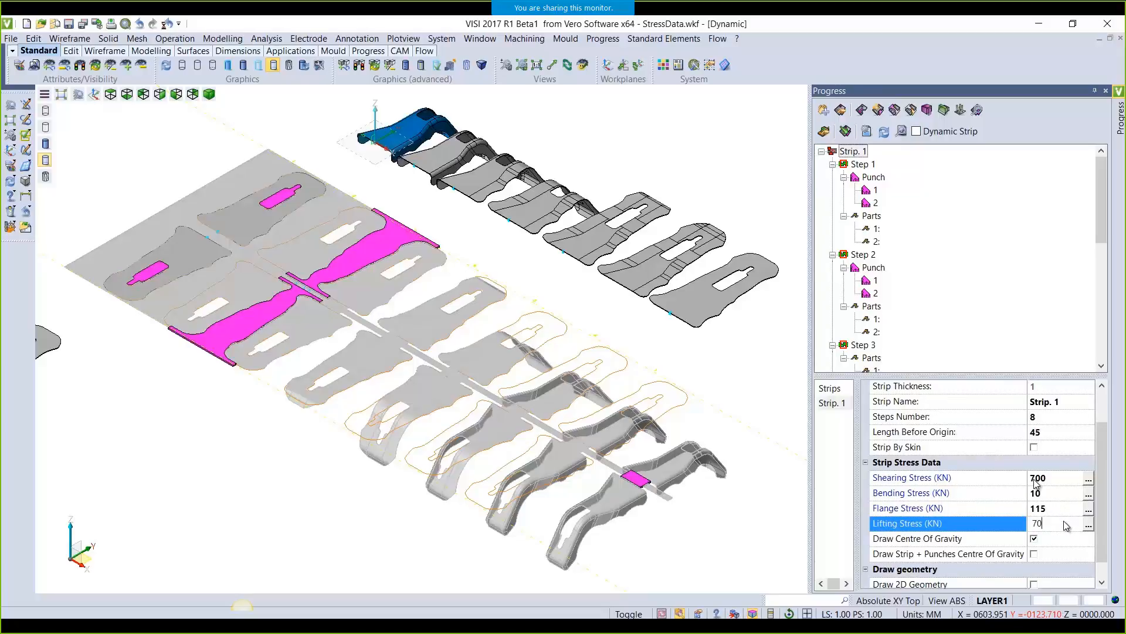
{"action": "key", "text": "Return"}
Regenerate the HTML report with the new stresses, replacing the file, then return to VISI
{"action": "left_click", "coordinate": [902, 131]}
{"action": "left_click", "coordinate": [912, 141]}
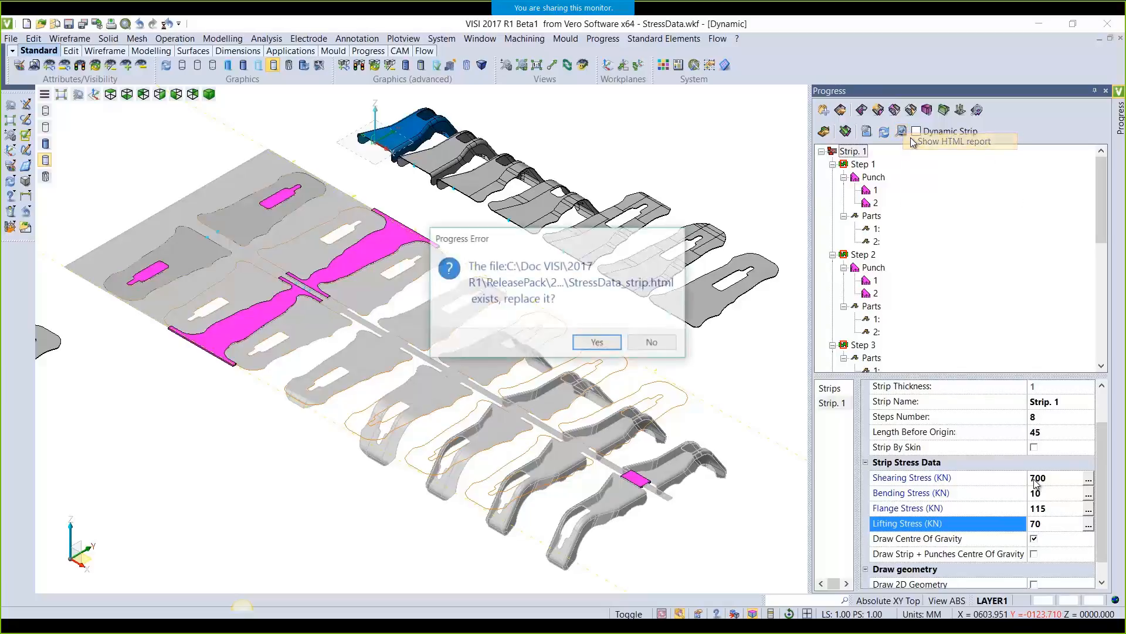
{"action": "left_click", "coordinate": [610, 345]}
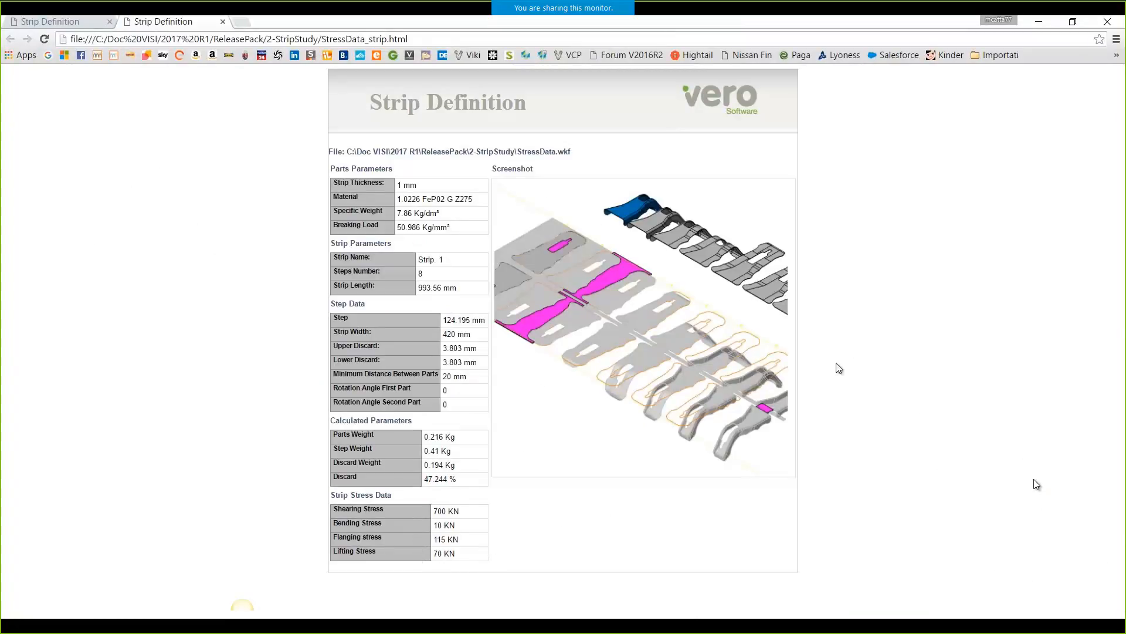
{"action": "left_click", "coordinate": [1040, 21]}
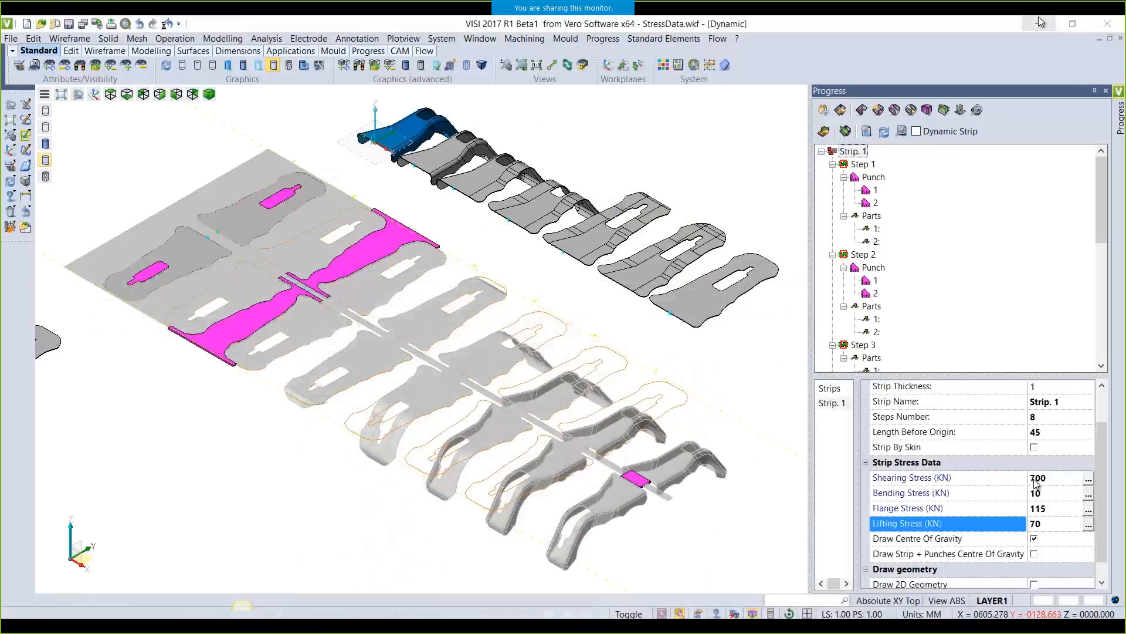
Recalculate the bending, flange, shearing and lifting stresses, then advance to the Insert Manager slide
{"action": "left_click", "coordinate": [1090, 498]}
{"action": "left_click", "coordinate": [1089, 509]}
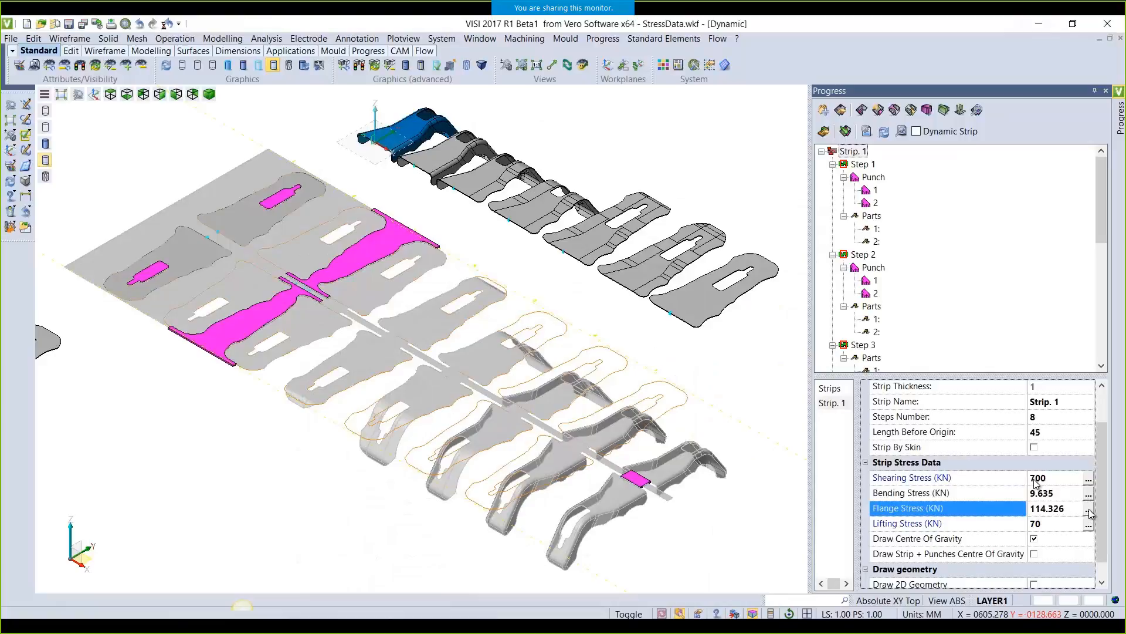
{"action": "left_click", "coordinate": [1089, 480]}
{"action": "left_click", "coordinate": [1089, 524]}
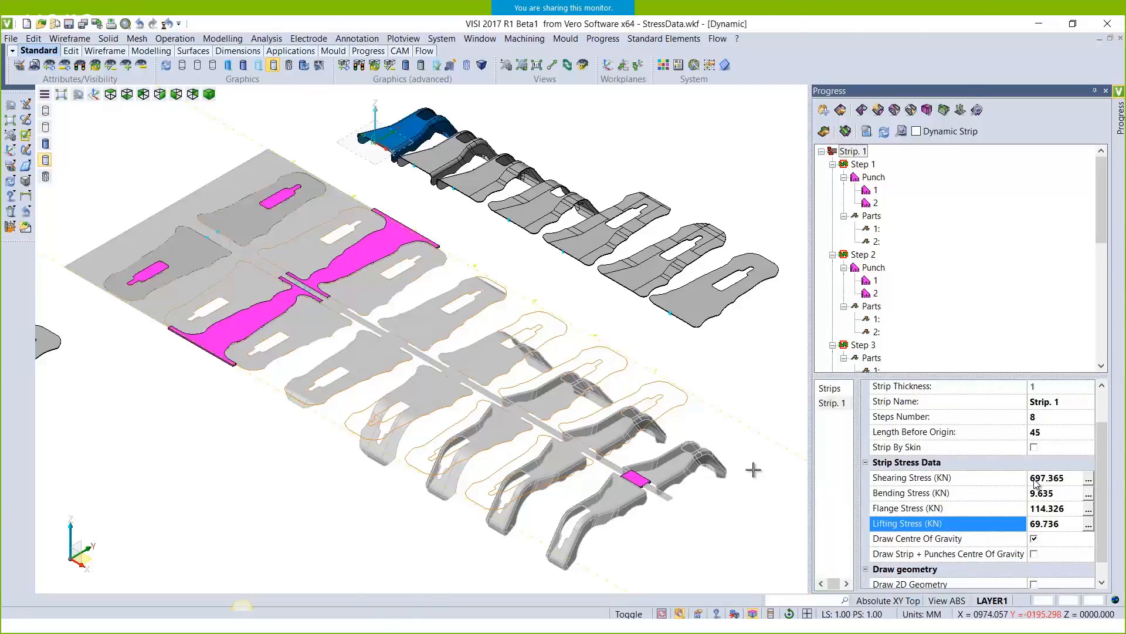
{"action": "key", "text": "Right"}
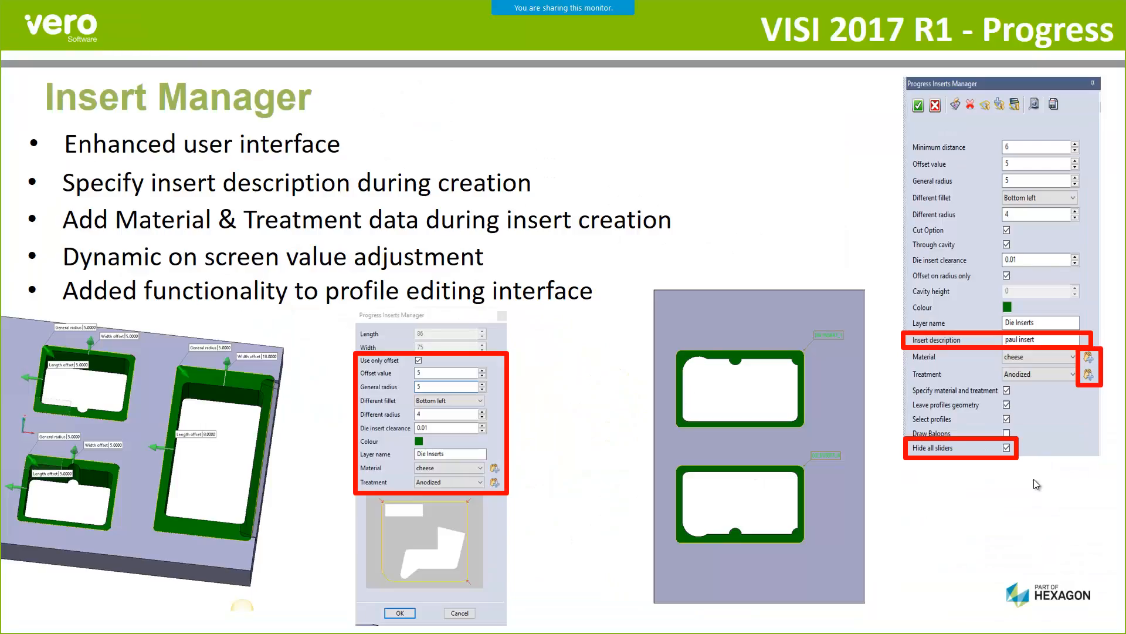
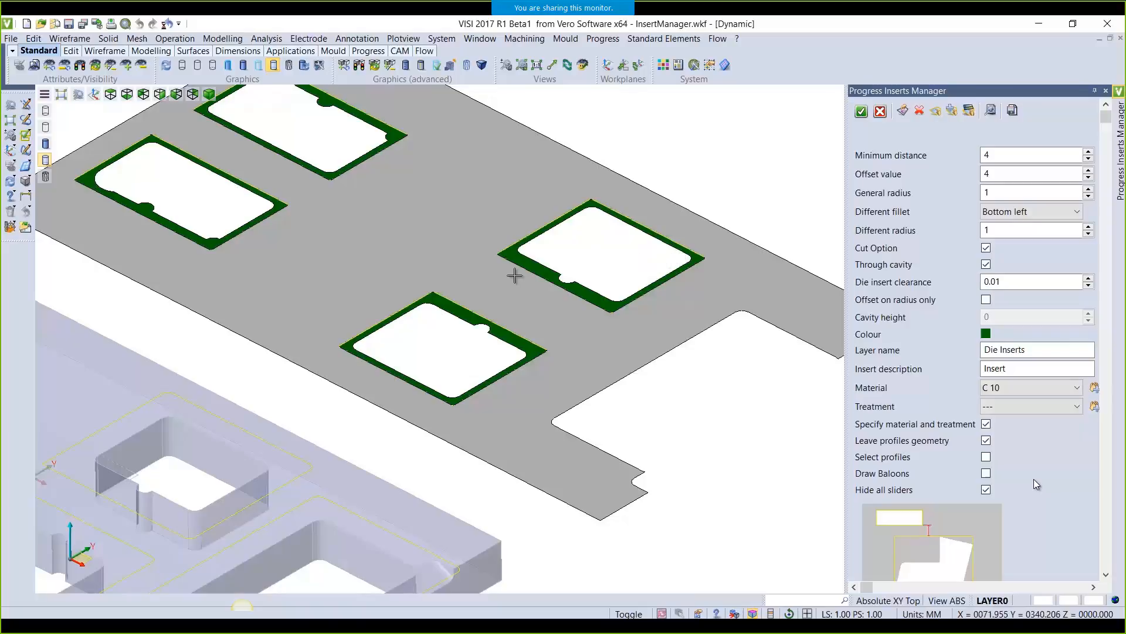
Set the inserts' minimum distance 7, offset 10, general radius 7 and different radius 2
{"action": "left_click", "coordinate": [1010, 156]}
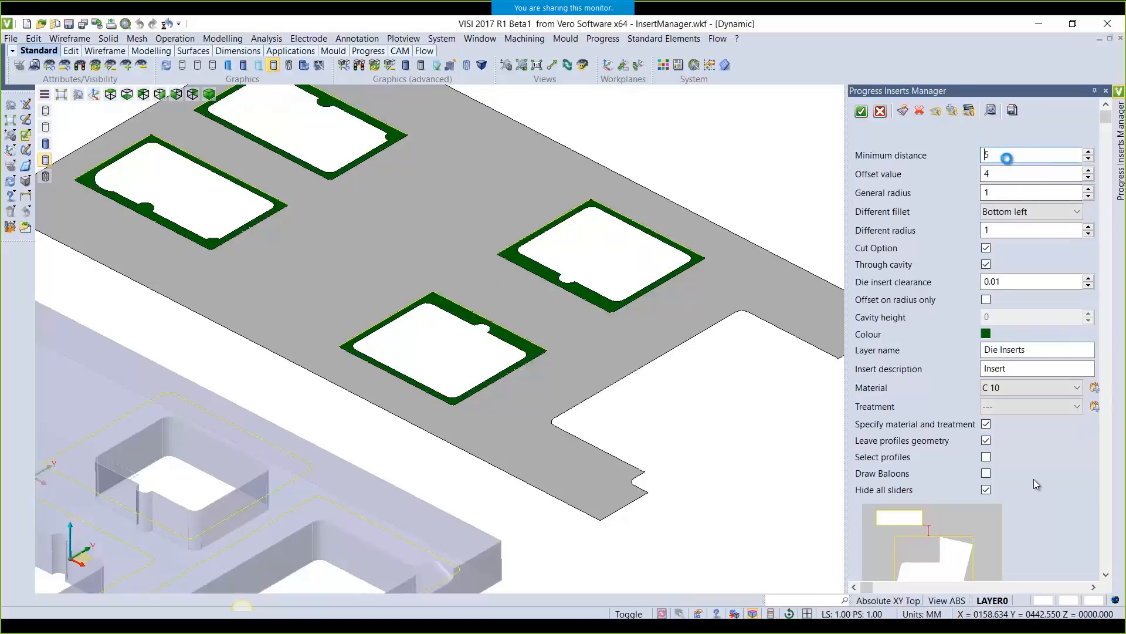
{"action": "left_click", "coordinate": [1009, 173]}
{"action": "type", "text": "8"}
{"action": "type", "text": "10"}
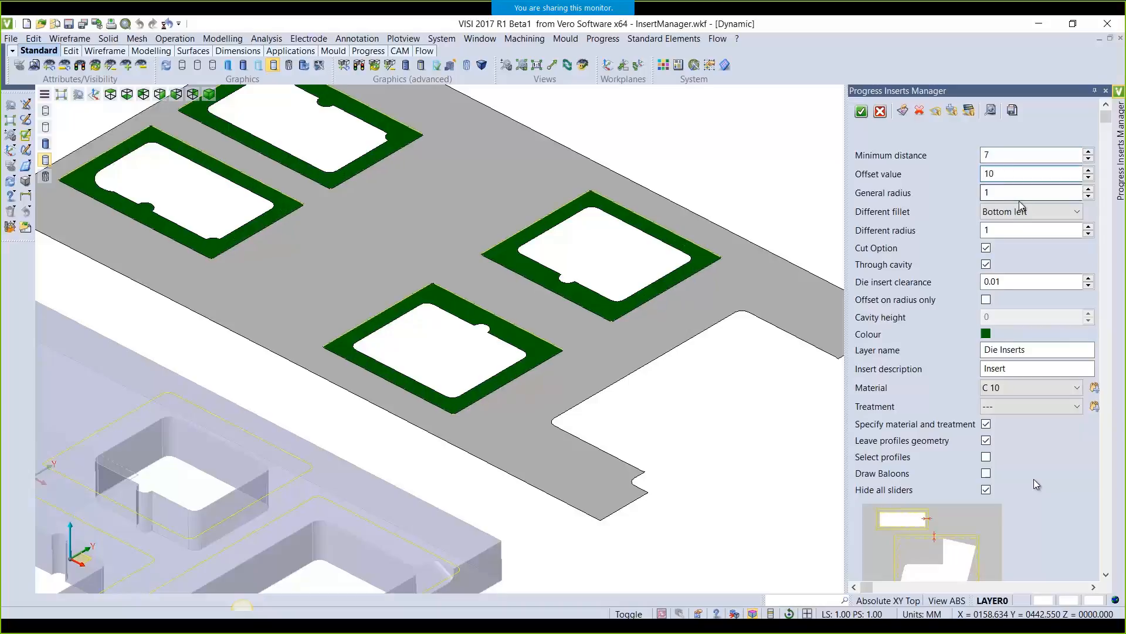
{"action": "left_click", "coordinate": [1021, 193]}
{"action": "key", "text": "BackSpace"}
{"action": "type", "text": "6"}
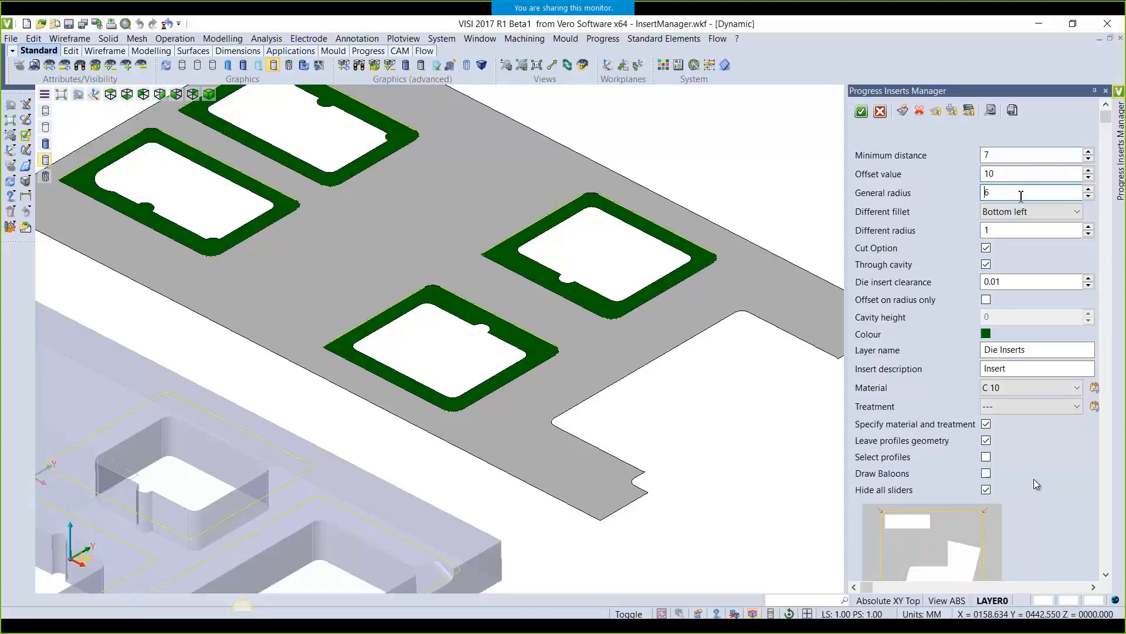
{"action": "left_click", "coordinate": [1026, 235]}
{"action": "key", "text": "BackSpace"}
{"action": "type", "text": "2"}
Enter the insert description 'Insert Part 1' and begin adding a new insert material
{"action": "left_click", "coordinate": [1036, 369]}
{"action": "type", "text": "Insert Part 1"}
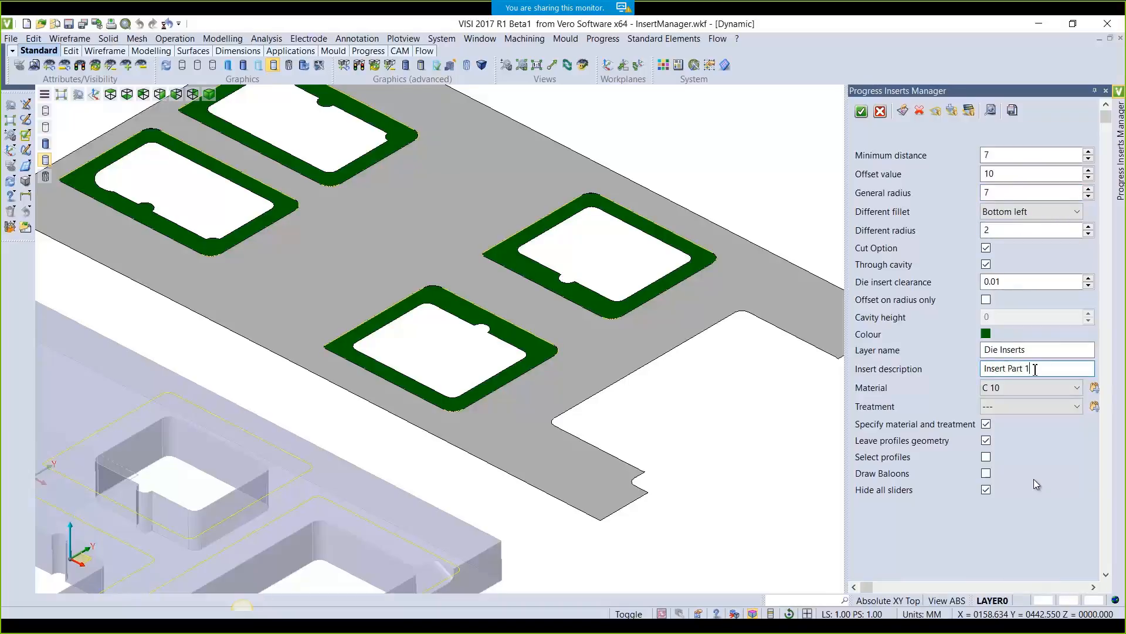
{"action": "left_click_drag", "start_coordinate": [847, 296], "coordinate": [834, 296]}
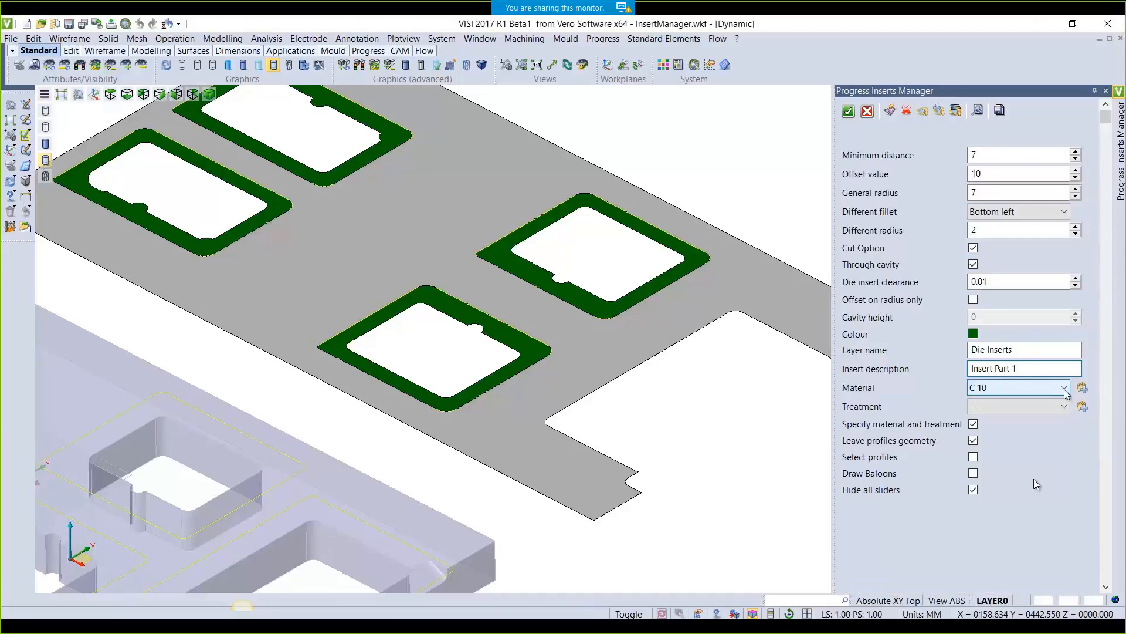
{"action": "left_click", "coordinate": [1082, 389]}
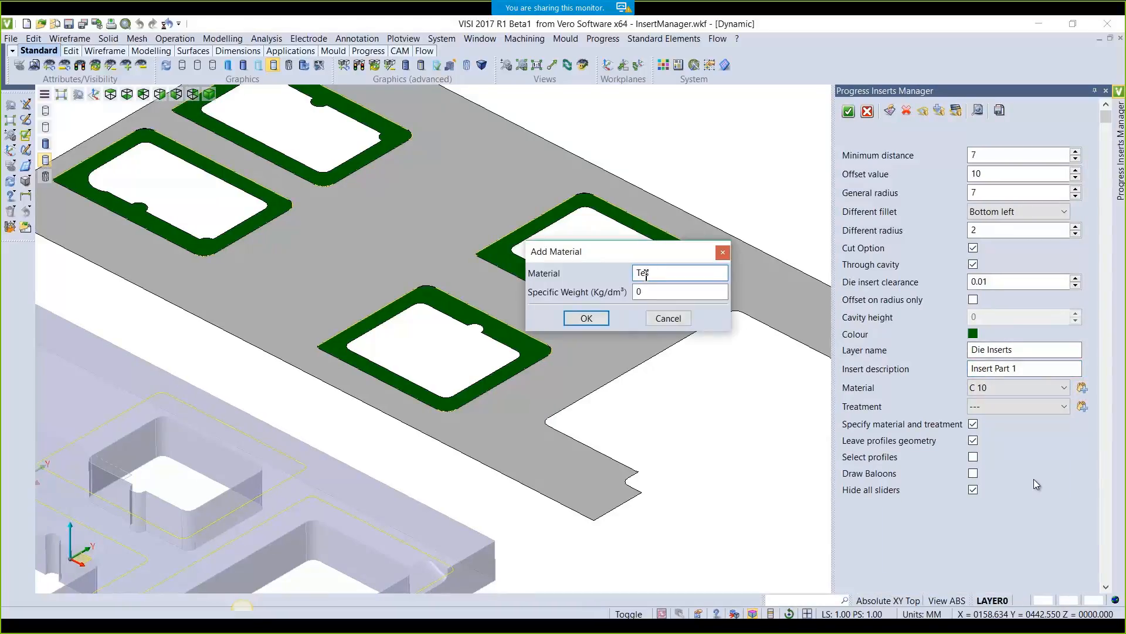
Add material Test1 at 7.8 kg/dm³ and treatment Try1, then create the four inserts
{"action": "left_click", "coordinate": [656, 293]}
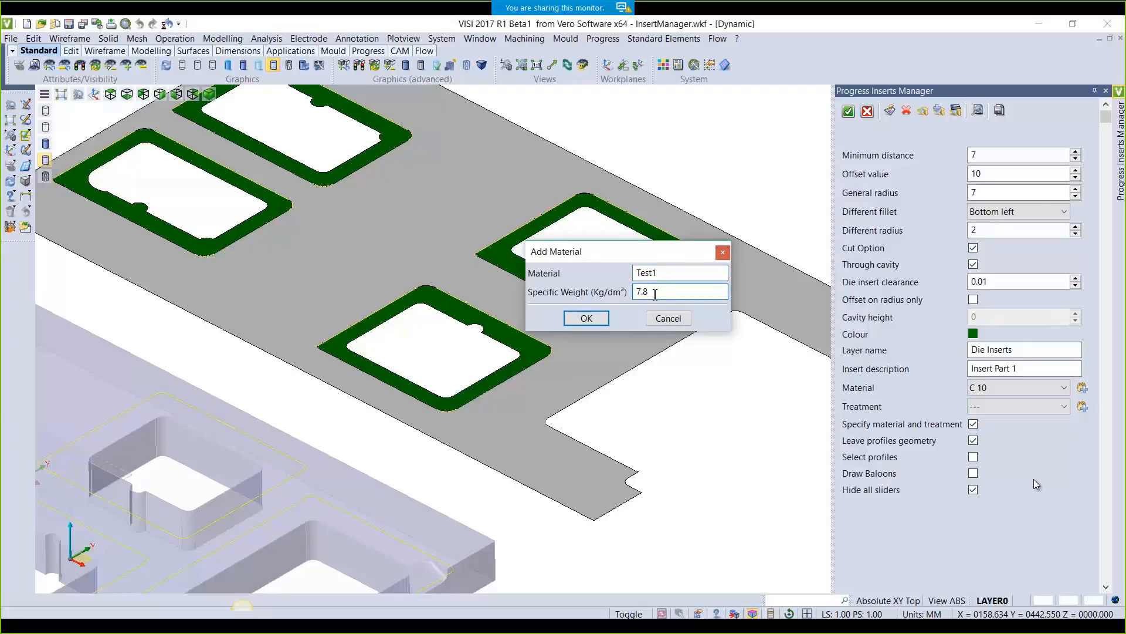
{"action": "left_click", "coordinate": [587, 318]}
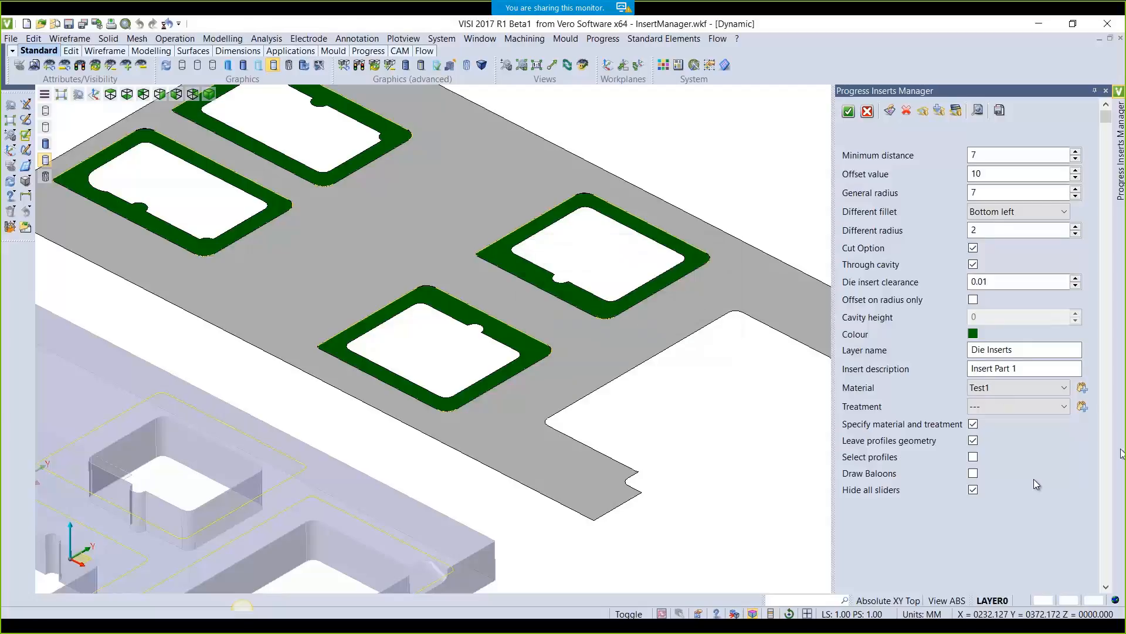
{"action": "left_click", "coordinate": [1082, 406]}
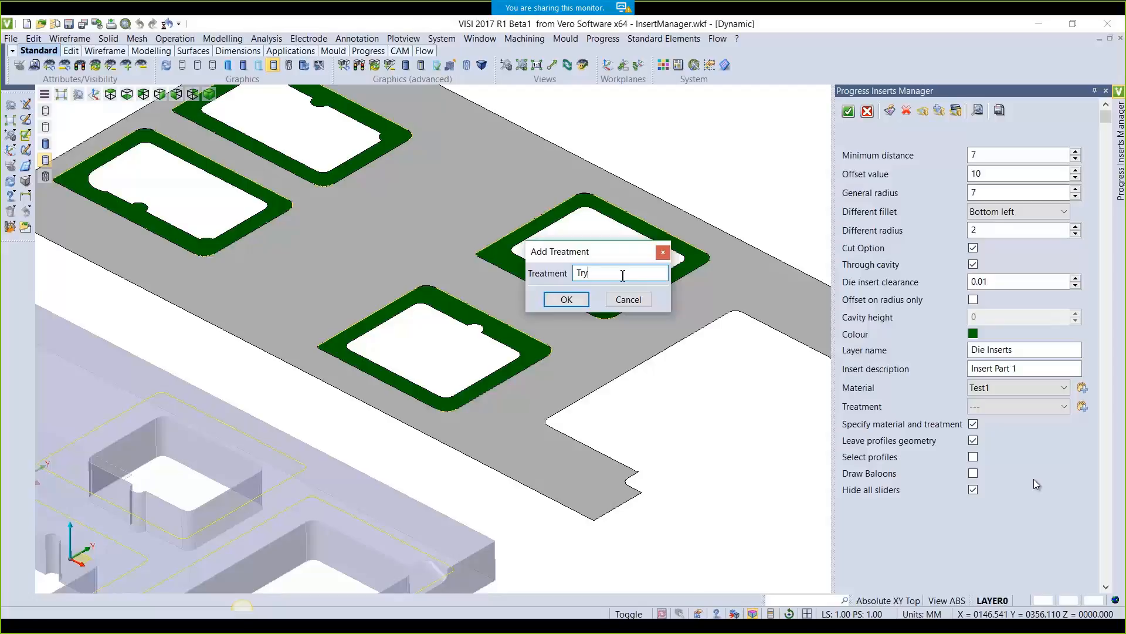
{"action": "left_click", "coordinate": [575, 302]}
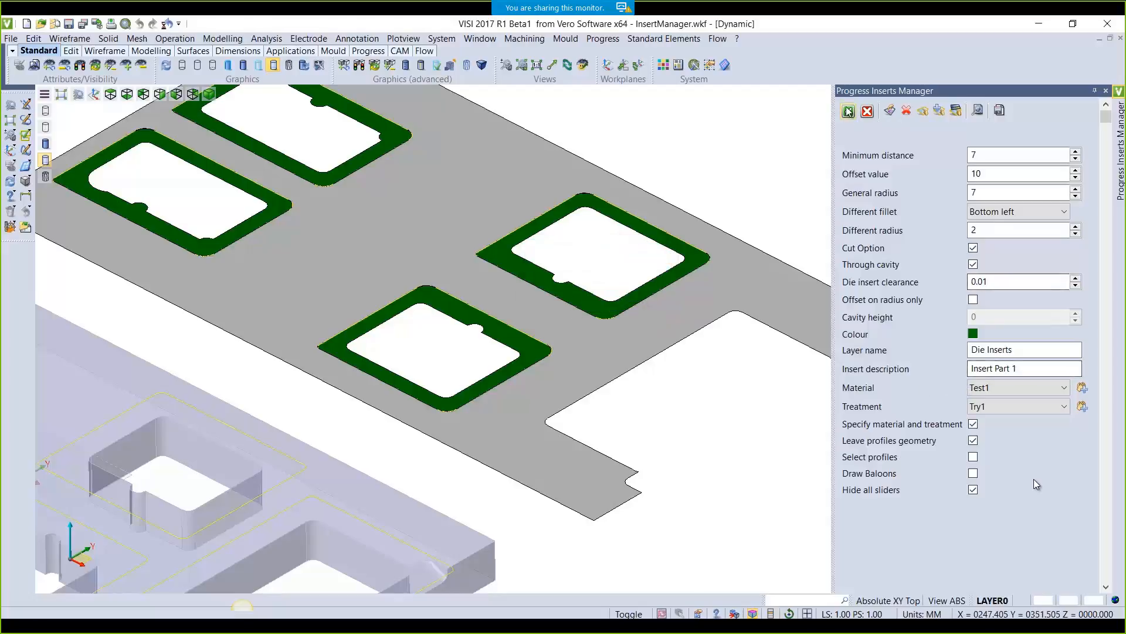
{"action": "left_click", "coordinate": [1119, 91]}
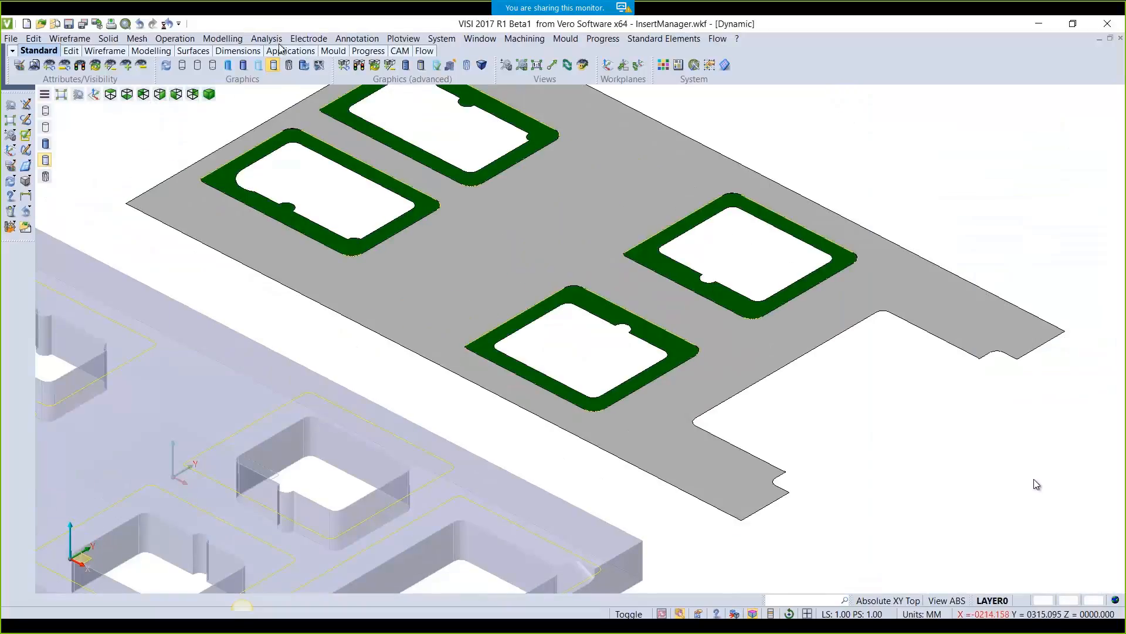
{"action": "left_click", "coordinate": [230, 39]}
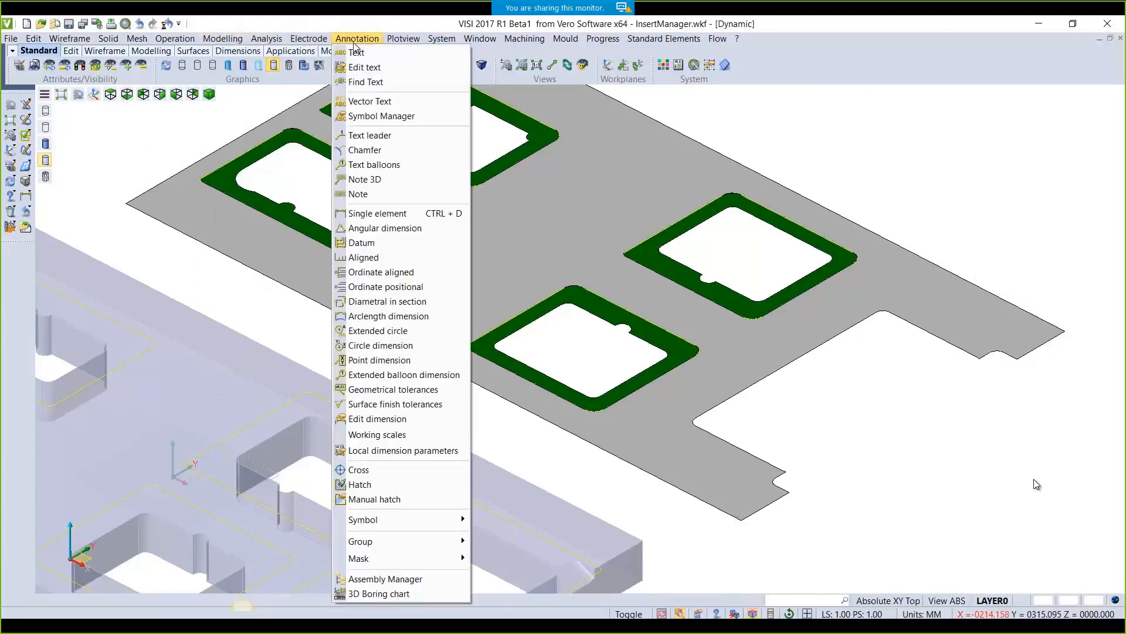
{"action": "left_click", "coordinate": [367, 575]}
{"action": "left_click", "coordinate": [911, 212]}
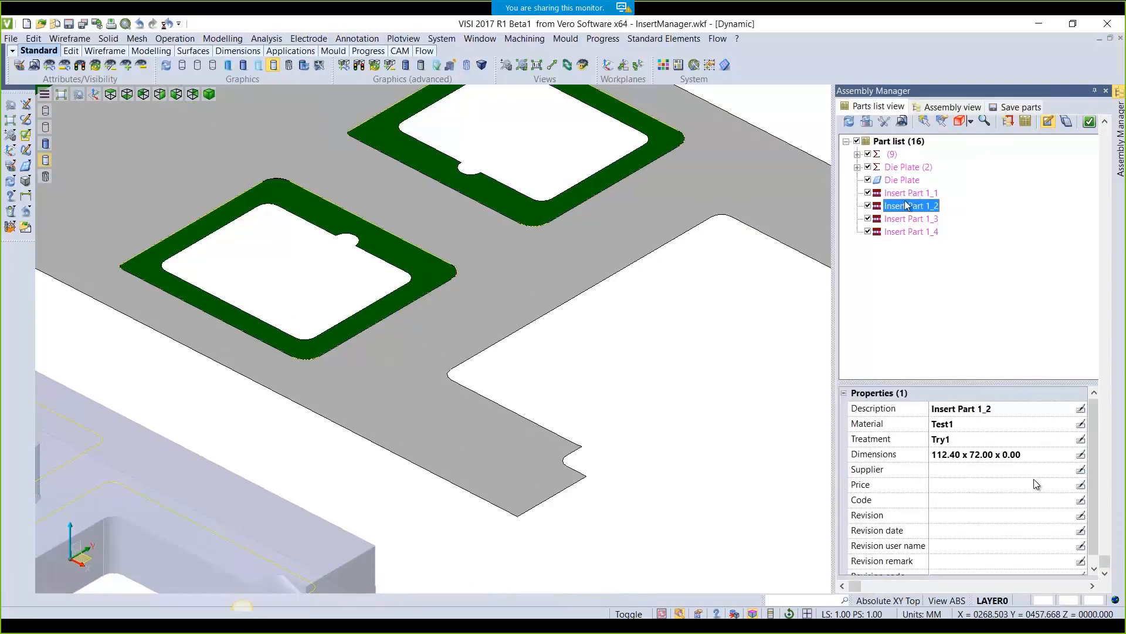
{"action": "scroll", "coordinate": [667, 350], "scroll_direction": "down", "scroll_amount": 5}
{"action": "left_click", "coordinate": [917, 194]}
{"action": "left_click", "coordinate": [919, 208]}
{"action": "left_click", "coordinate": [918, 221]}
{"action": "left_click", "coordinate": [919, 232]}
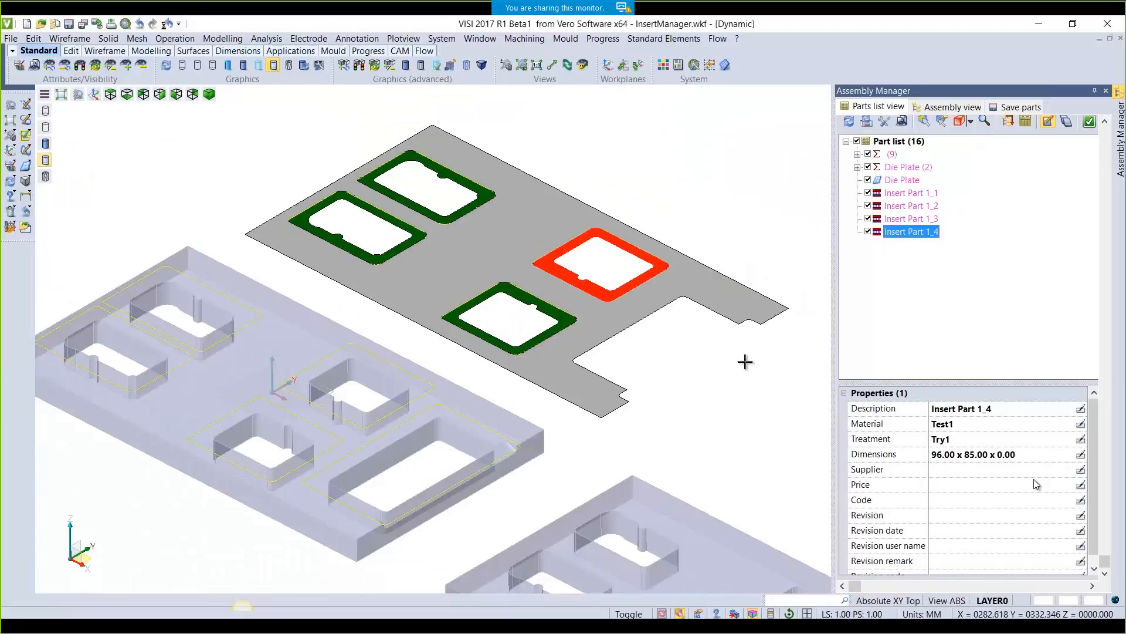
{"action": "left_click", "coordinate": [1106, 92]}
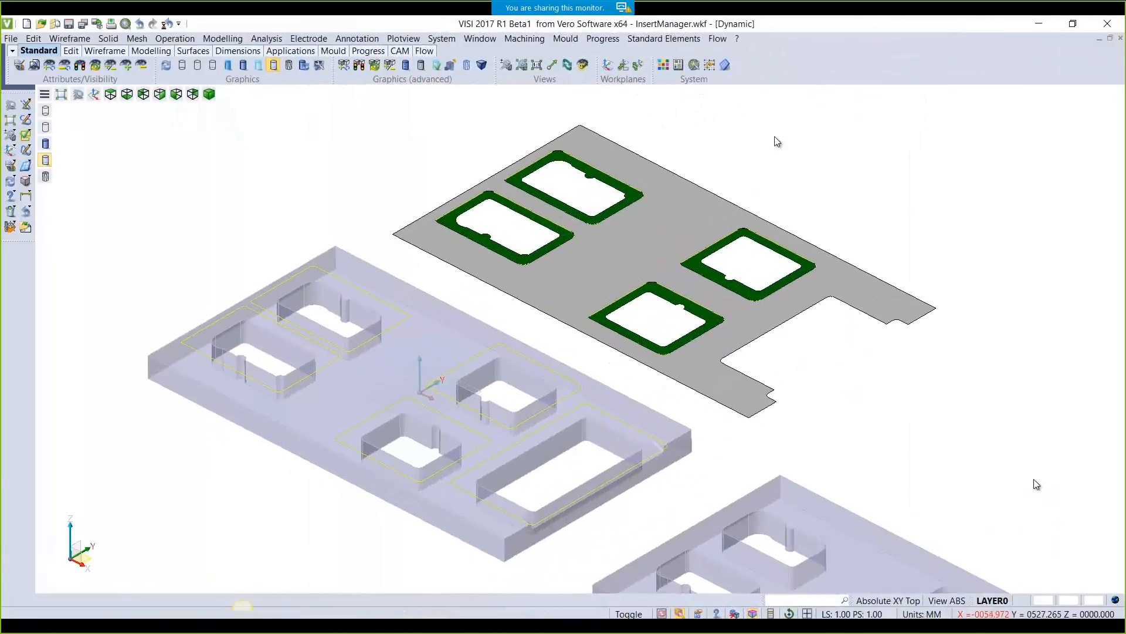
Reopen the Insert manager from last-used options and generate inserts on the lower plate
{"action": "right_click", "coordinate": [778, 142]}
{"action": "mouse_move", "coordinate": [798, 166]}
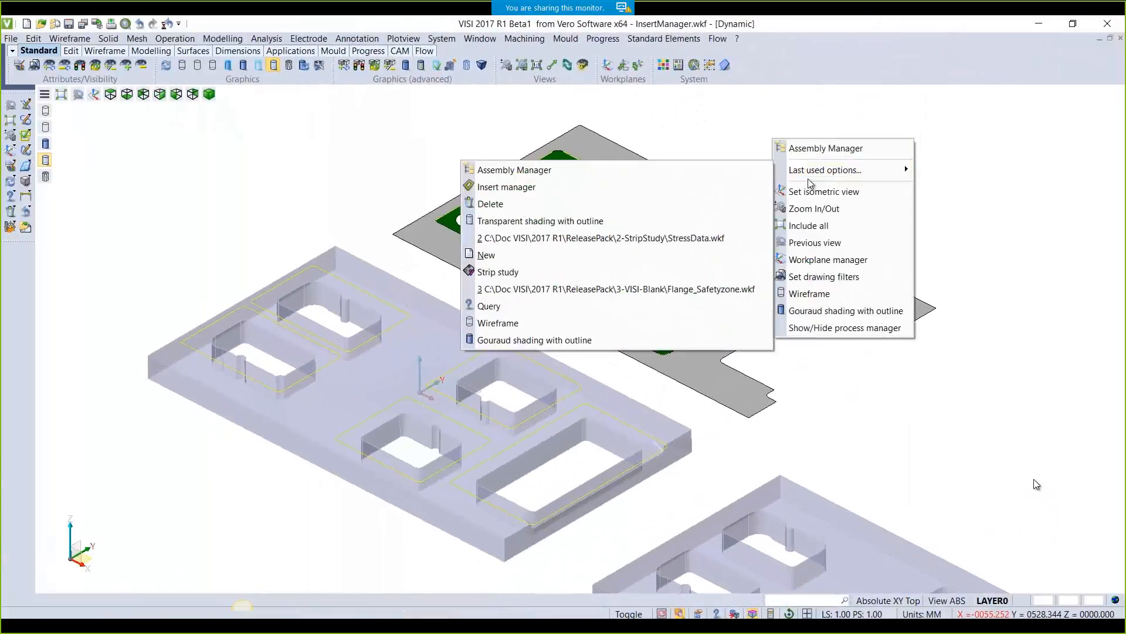
{"action": "left_click", "coordinate": [580, 189]}
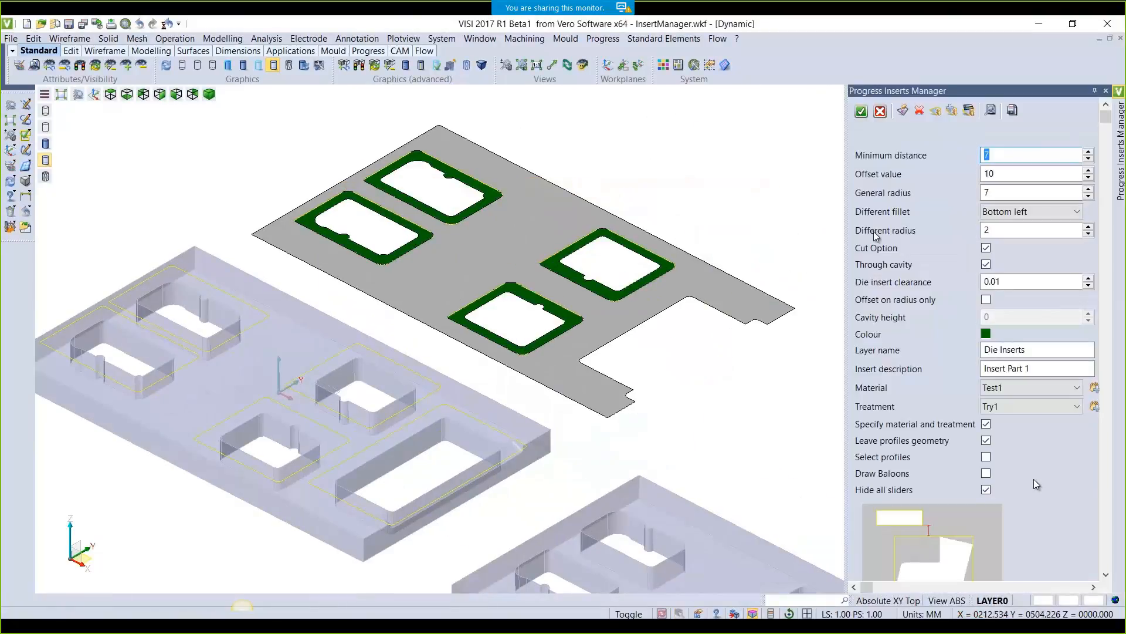
{"action": "left_click", "coordinate": [902, 114]}
{"action": "left_click", "coordinate": [729, 490]}
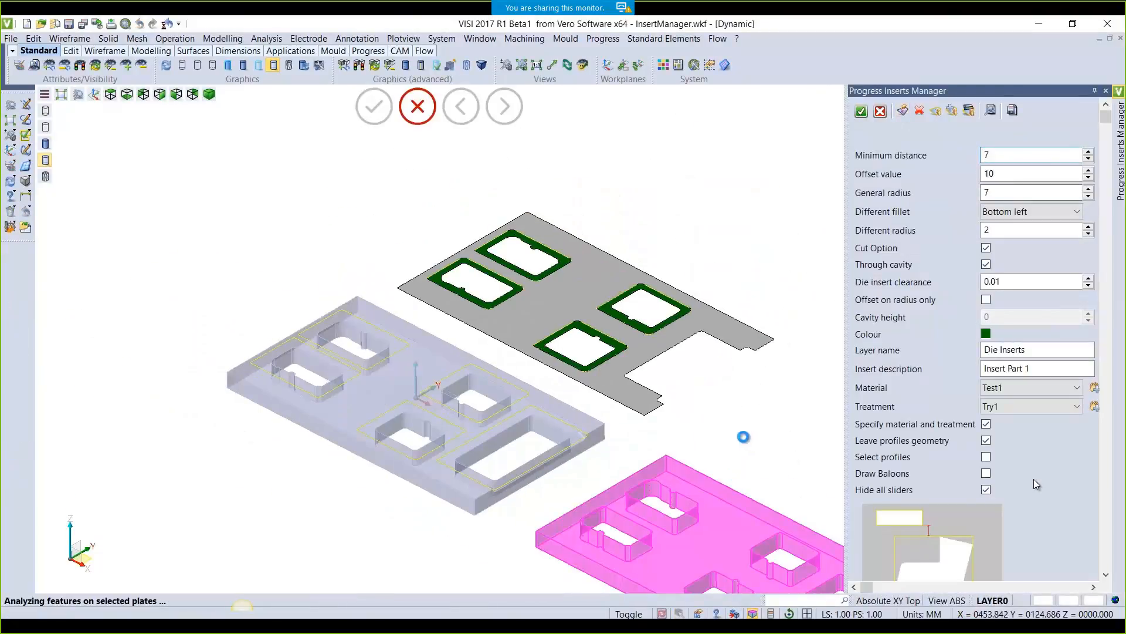
{"action": "middle_click_drag", "start_coordinate": [766, 448], "coordinate": [579, 263]}
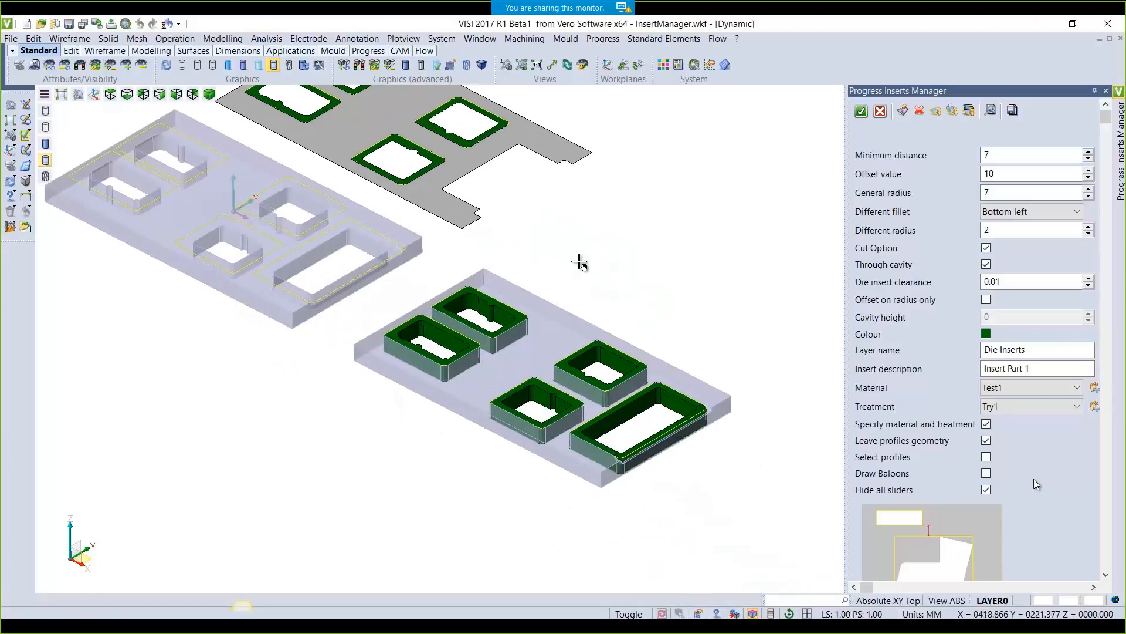
{"action": "scroll", "coordinate": [657, 390], "scroll_direction": "up", "scroll_amount": 3}
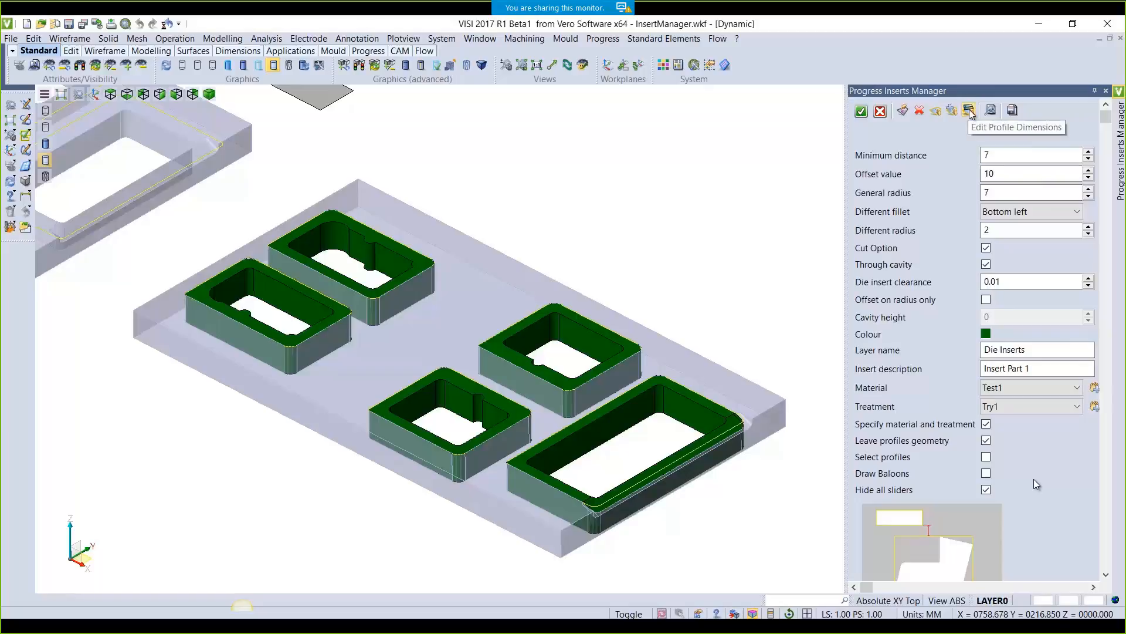
Resize the right-hand square insert to explicit length 100 and width 90
{"action": "left_click", "coordinate": [970, 111]}
{"action": "left_click", "coordinate": [530, 320]}
{"action": "left_click_drag", "start_coordinate": [635, 255], "coordinate": [850, 128]}
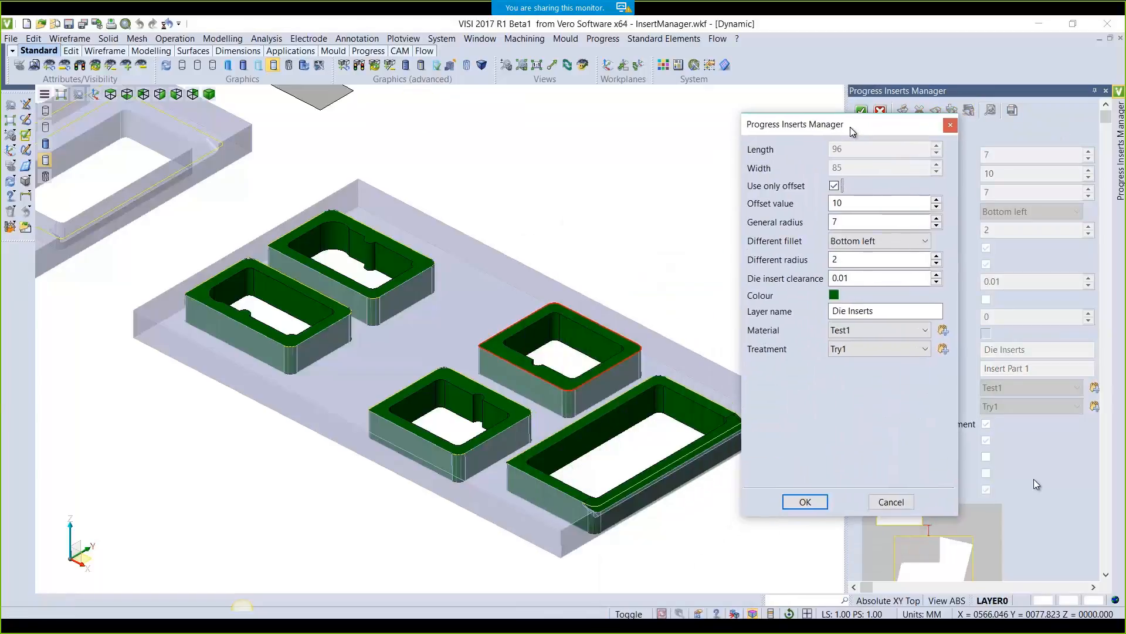
{"action": "left_click", "coordinate": [833, 185]}
{"action": "double_click", "coordinate": [862, 150]}
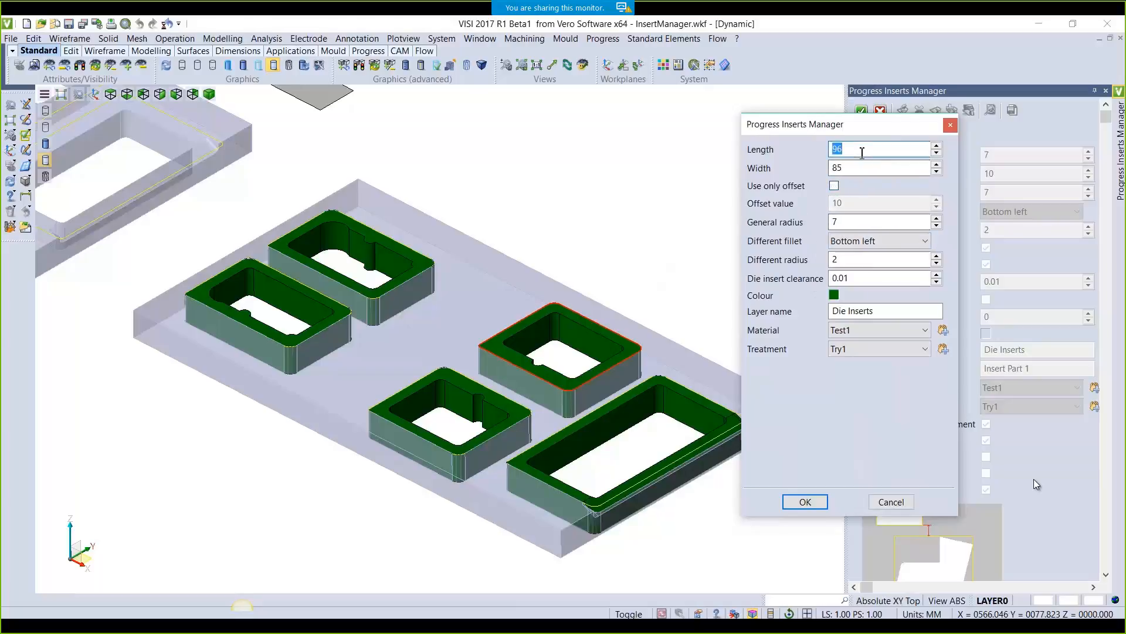
{"action": "left_click", "coordinate": [856, 168]}
{"action": "left_click", "coordinate": [874, 259]}
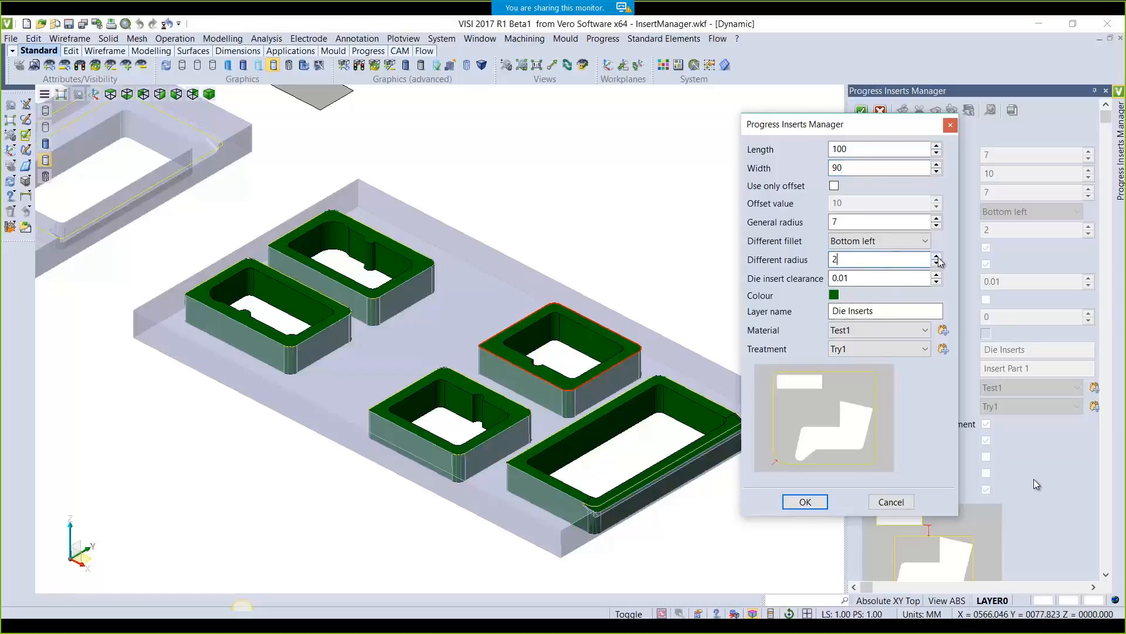
{"action": "left_click", "coordinate": [805, 502]}
Change the description to 'Insert Part 2' and create the lower plate's inserts
{"action": "scroll", "coordinate": [634, 320], "scroll_direction": "up", "scroll_amount": 5}
{"action": "scroll", "coordinate": [630, 357], "scroll_direction": "down", "scroll_amount": 5}
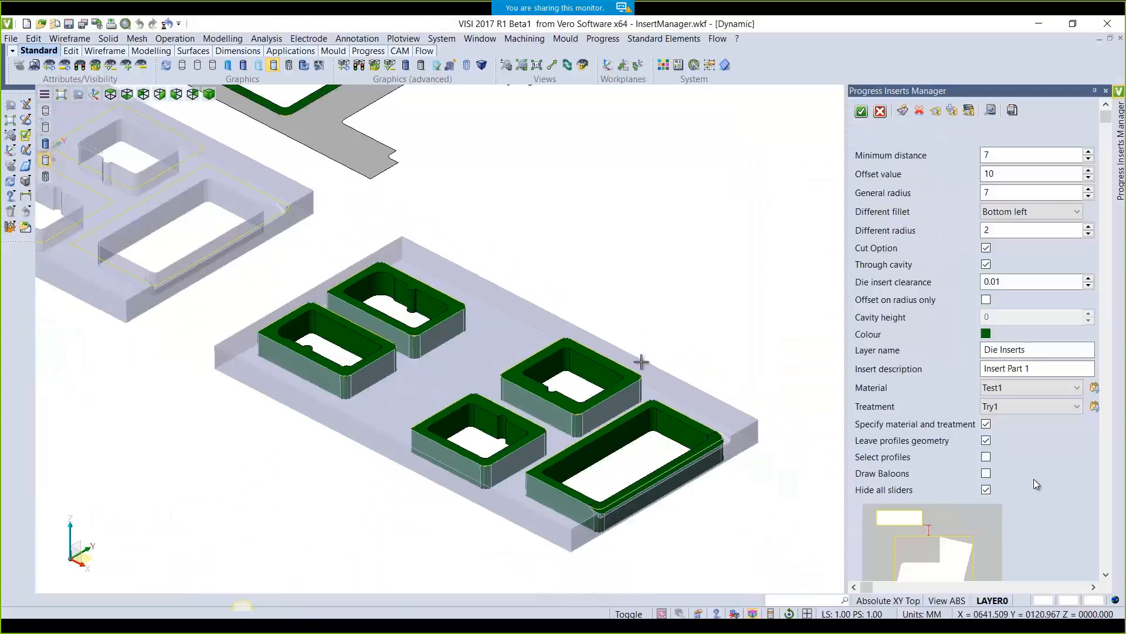
{"action": "left_click", "coordinate": [1029, 369]}
{"action": "double_click", "coordinate": [1029, 368]}
{"action": "type", "text": "2"}
{"action": "left_click", "coordinate": [859, 112]}
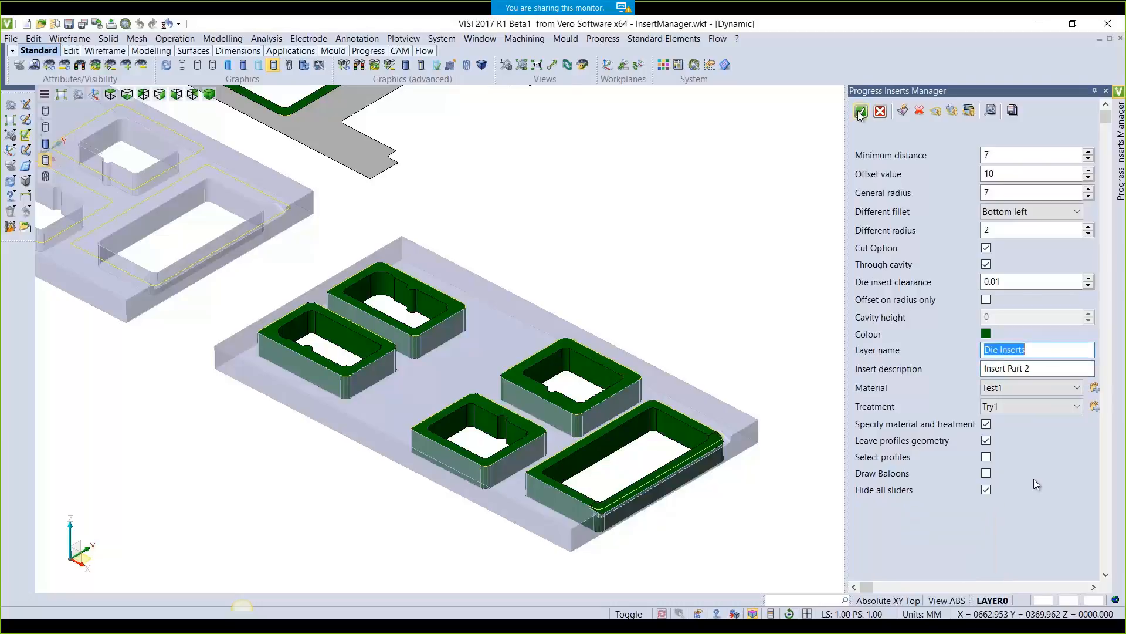
{"action": "left_click", "coordinate": [860, 112]}
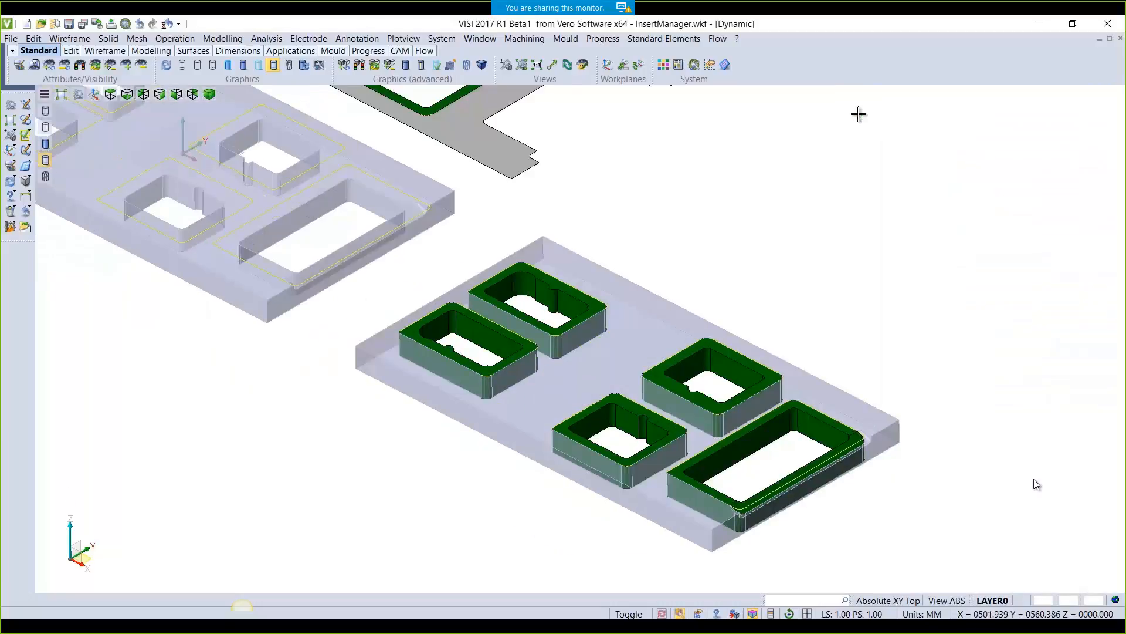
Check Insert Part 2_1 to 2_5 in the Assembly Manager, then reopen the die Insert manager
{"action": "left_click", "coordinate": [357, 38]}
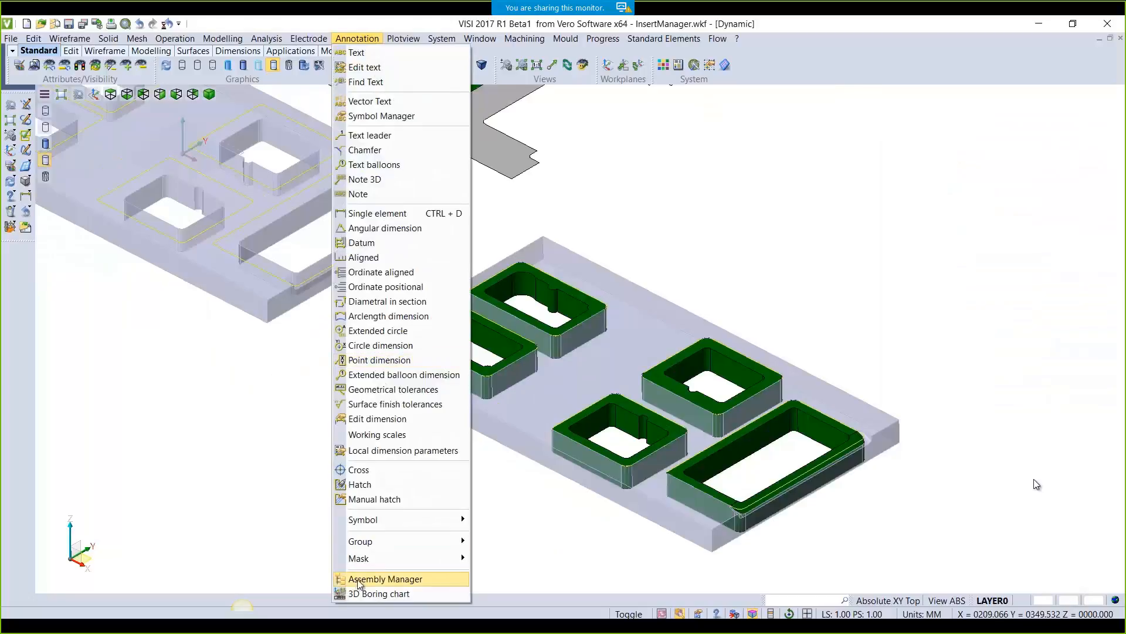
{"action": "left_click", "coordinate": [377, 576]}
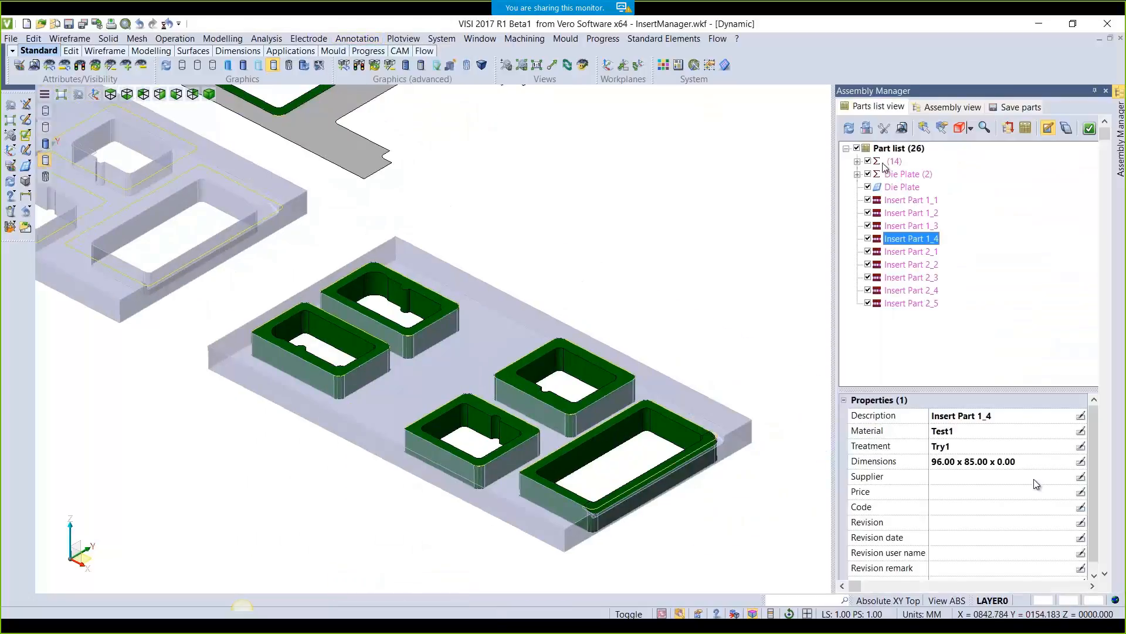
{"action": "left_click", "coordinate": [913, 254]}
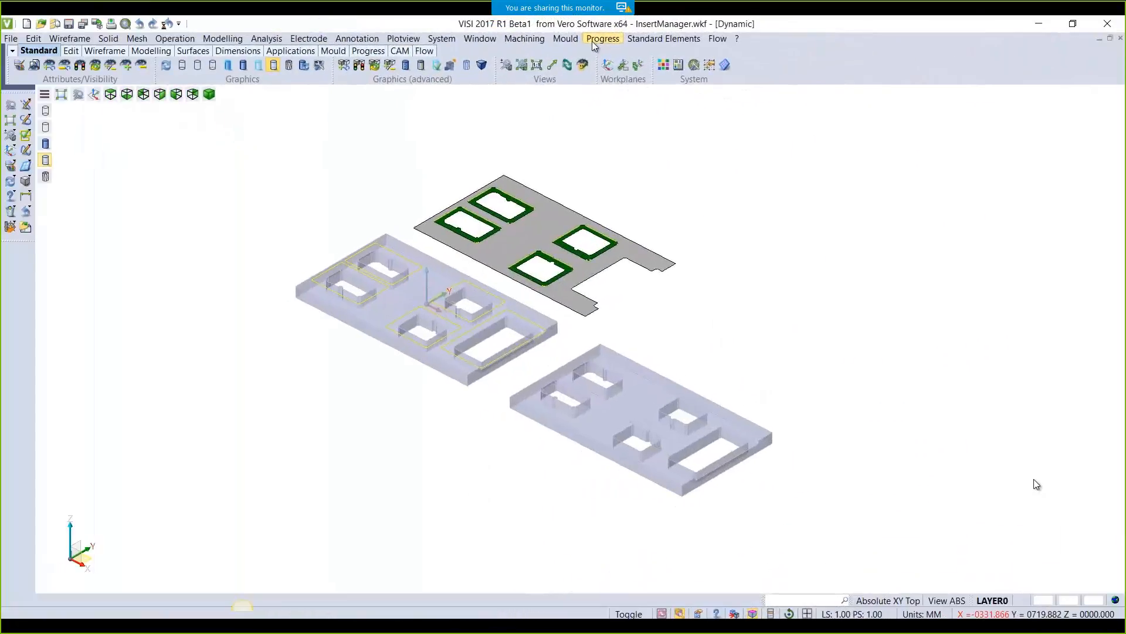
{"action": "left_click", "coordinate": [594, 39]}
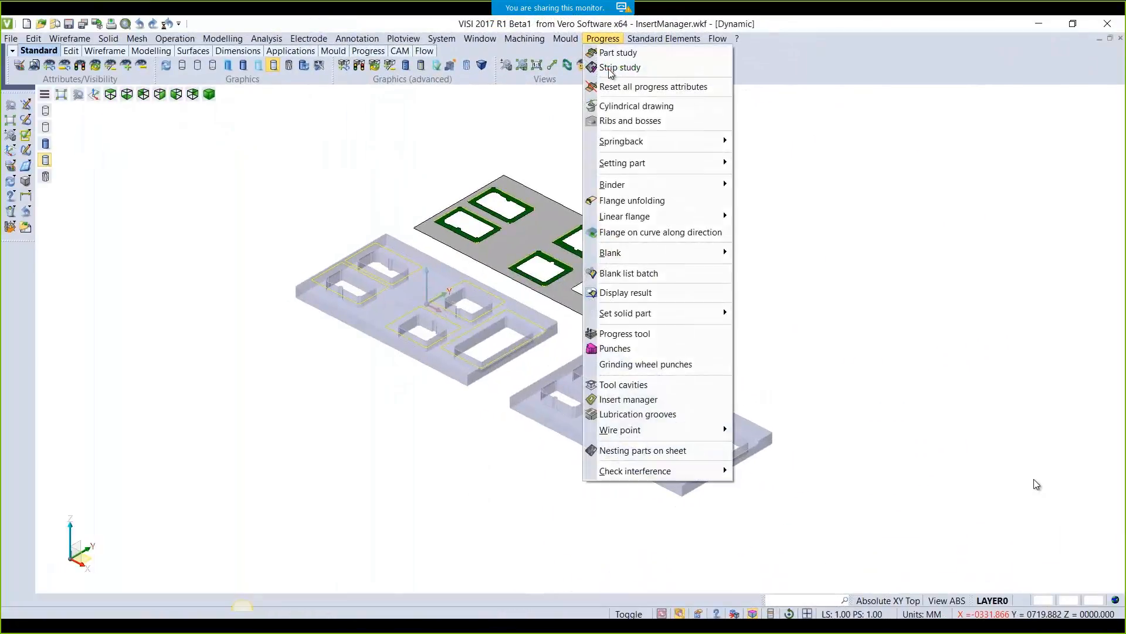
{"action": "left_click", "coordinate": [675, 399]}
Generate inserts on the lower plate and drag the top-left insert to width offset 23, length offset 44
{"action": "left_click", "coordinate": [902, 111]}
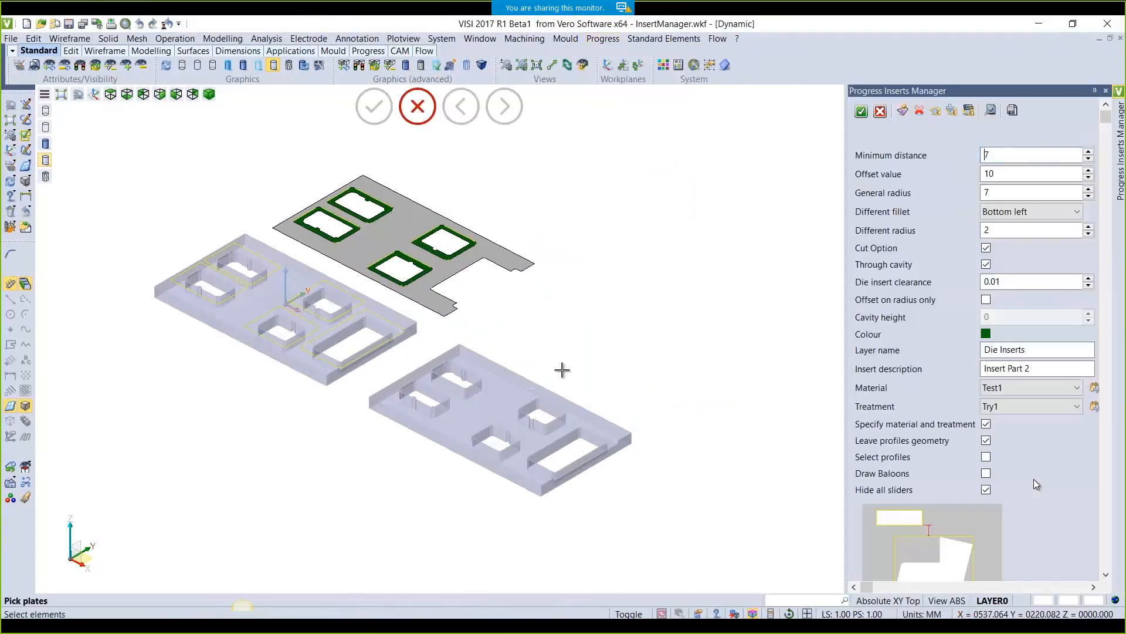
{"action": "left_click", "coordinate": [541, 386]}
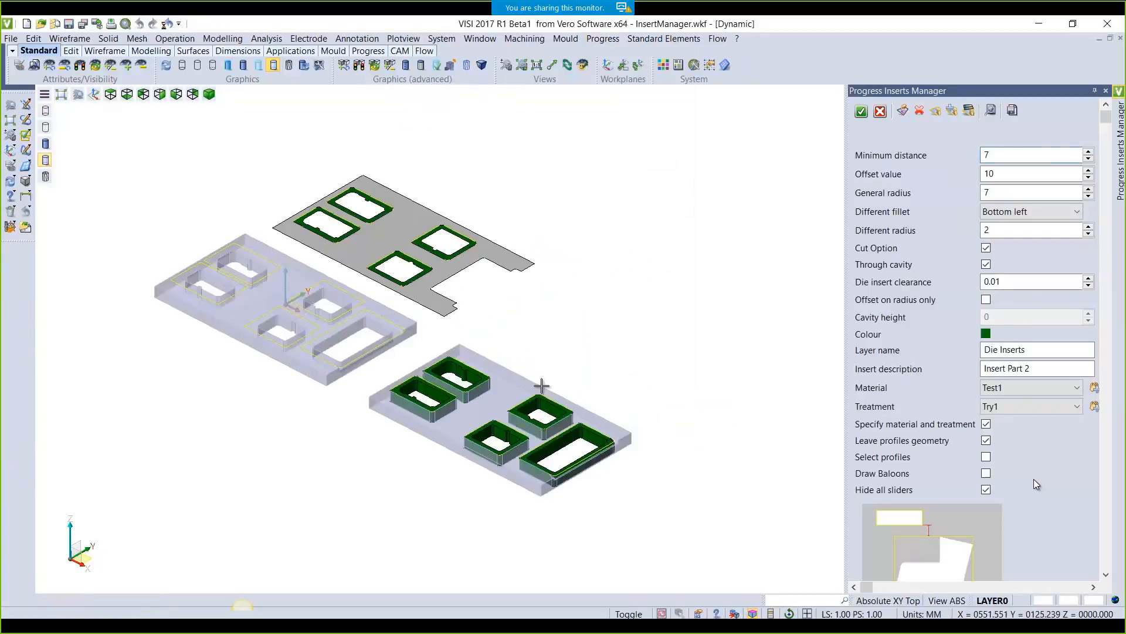
{"action": "left_click", "coordinate": [986, 490]}
{"action": "left_click", "coordinate": [110, 93]}
{"action": "scroll", "coordinate": [373, 211], "scroll_direction": "up", "scroll_amount": 1}
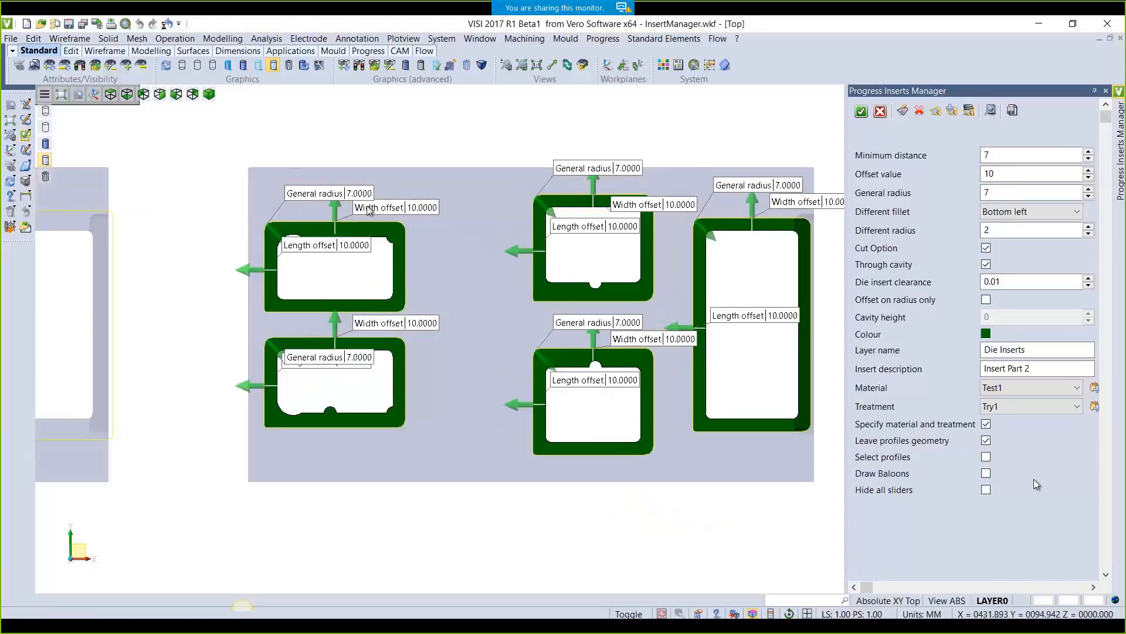
{"action": "left_click_drag", "start_coordinate": [336, 202], "coordinate": [336, 185]}
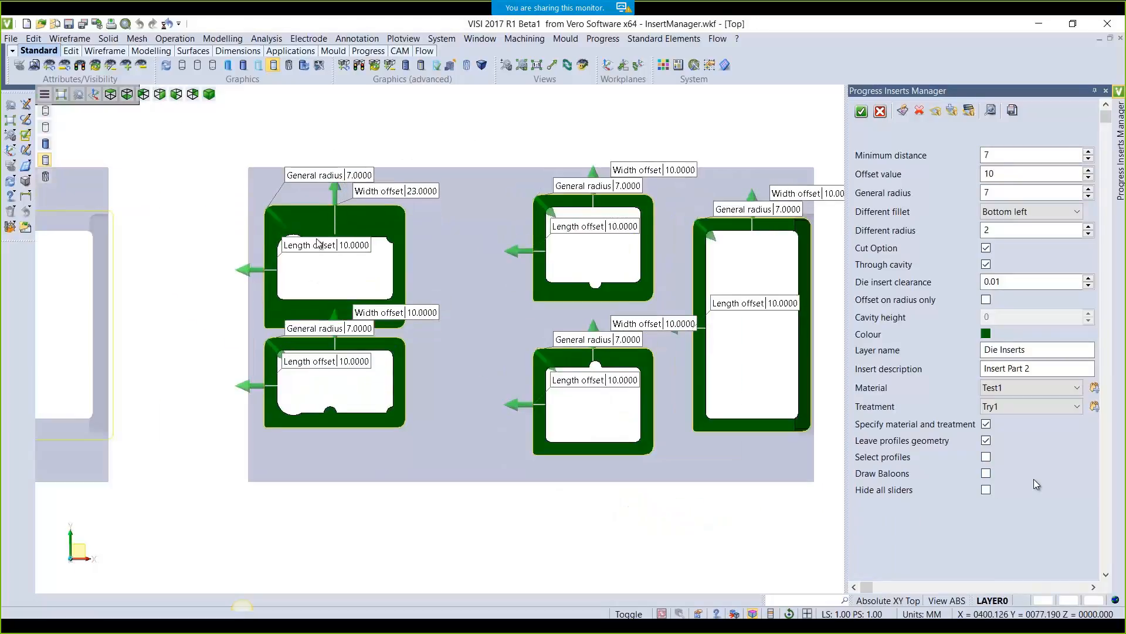
{"action": "left_click_drag", "start_coordinate": [218, 267], "coordinate": [200, 268]}
{"action": "left_click_drag", "start_coordinate": [518, 403], "coordinate": [499, 397]}
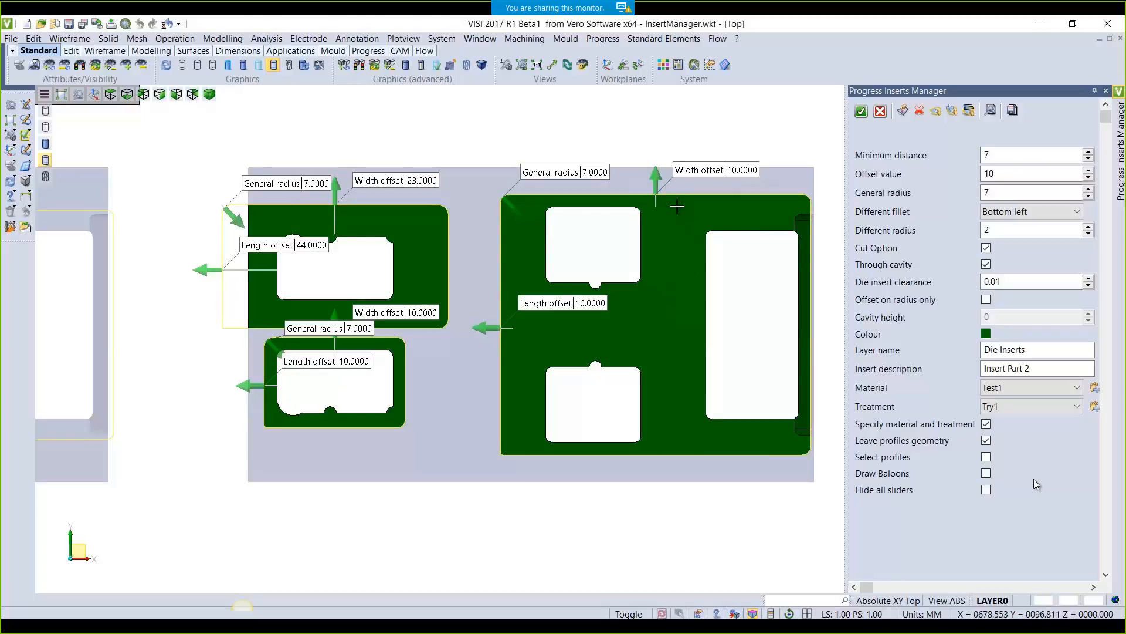
{"action": "left_click_drag", "start_coordinate": [487, 329], "coordinate": [497, 327]}
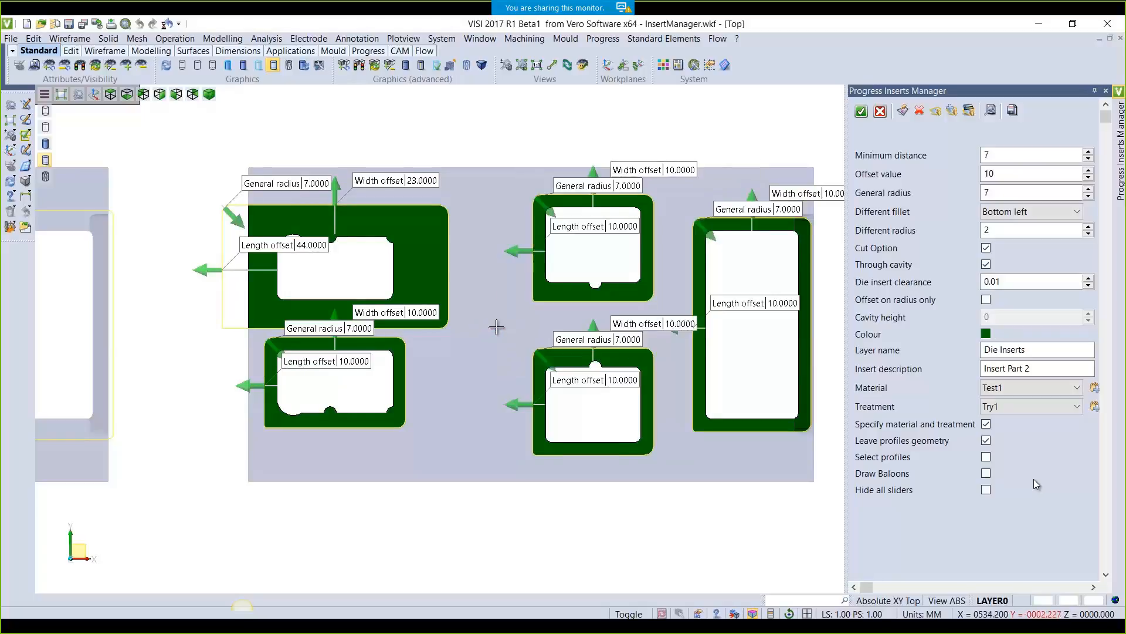
Set minimum distance 3, give the top-middle insert width offset 26 and length offset 15, and accept
{"action": "double_click", "coordinate": [1034, 156]}
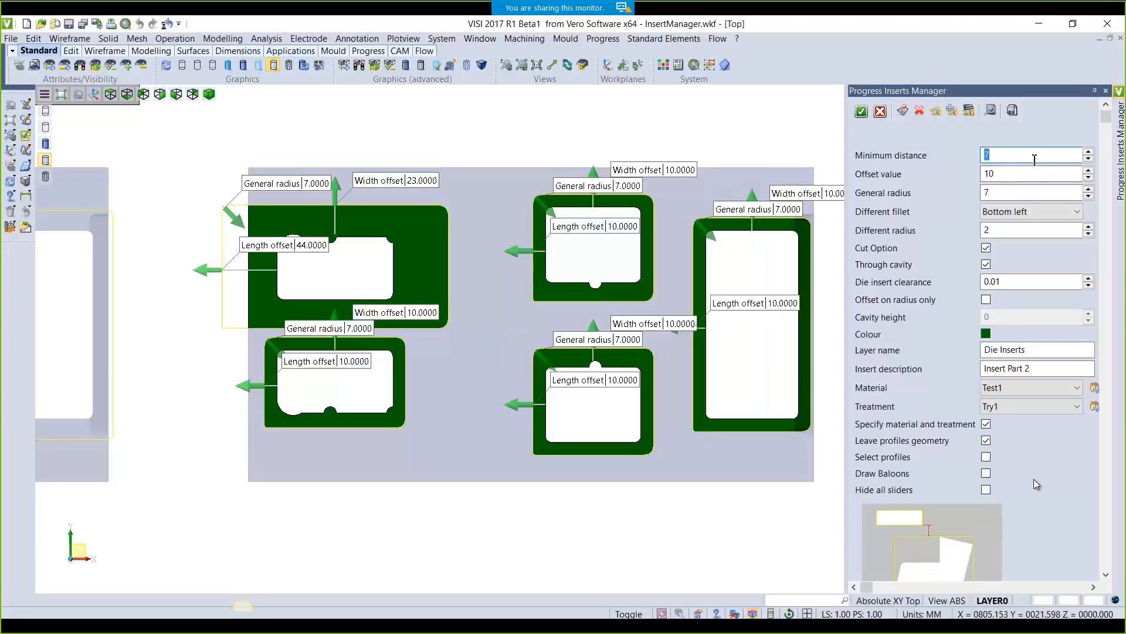
{"action": "type", "text": "3"}
{"action": "key", "text": "Tab"}
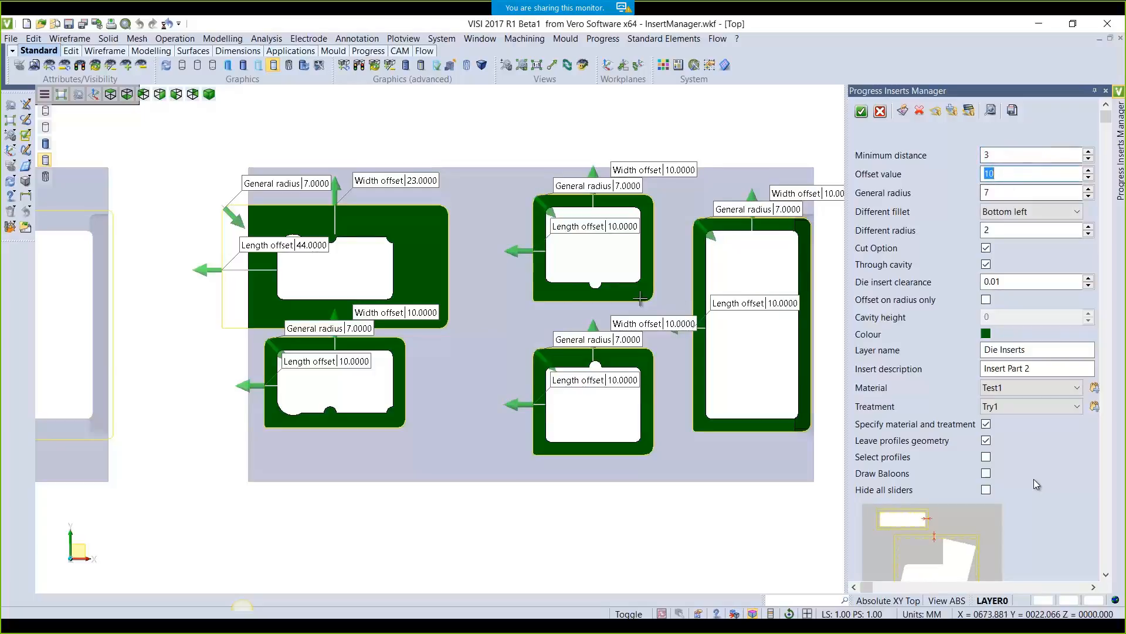
{"action": "left_click_drag", "start_coordinate": [516, 403], "coordinate": [484, 405]}
{"action": "left_click_drag", "start_coordinate": [594, 174], "coordinate": [594, 151]}
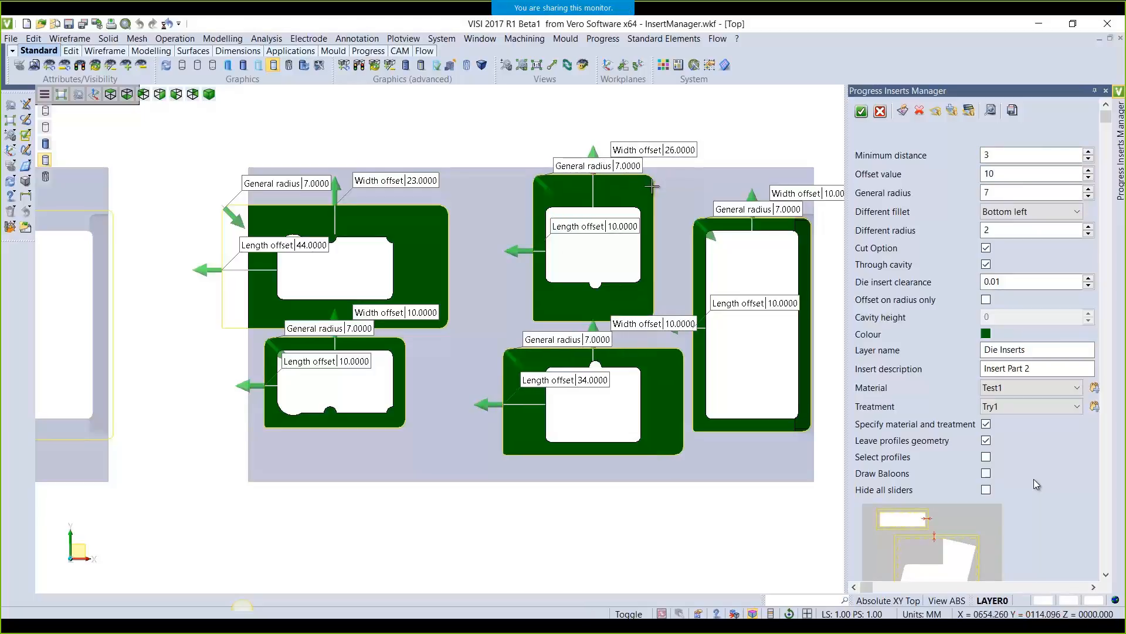
{"action": "double_click", "coordinate": [619, 226]}
{"action": "type", "text": "15"}
{"action": "key", "text": "Return"}
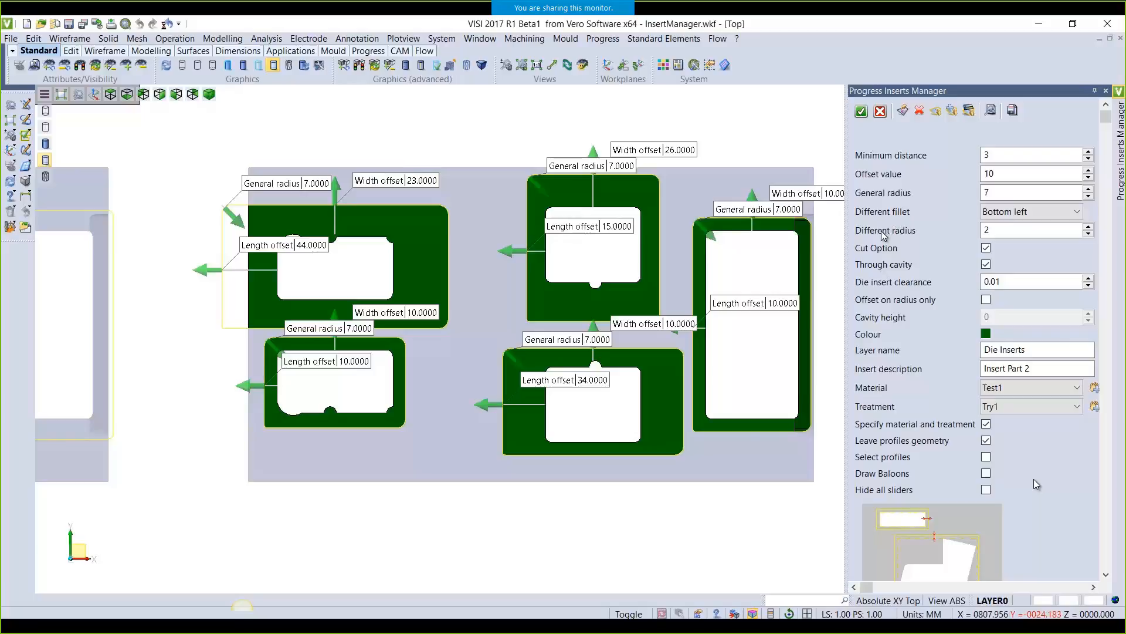
{"action": "left_click", "coordinate": [861, 112]}
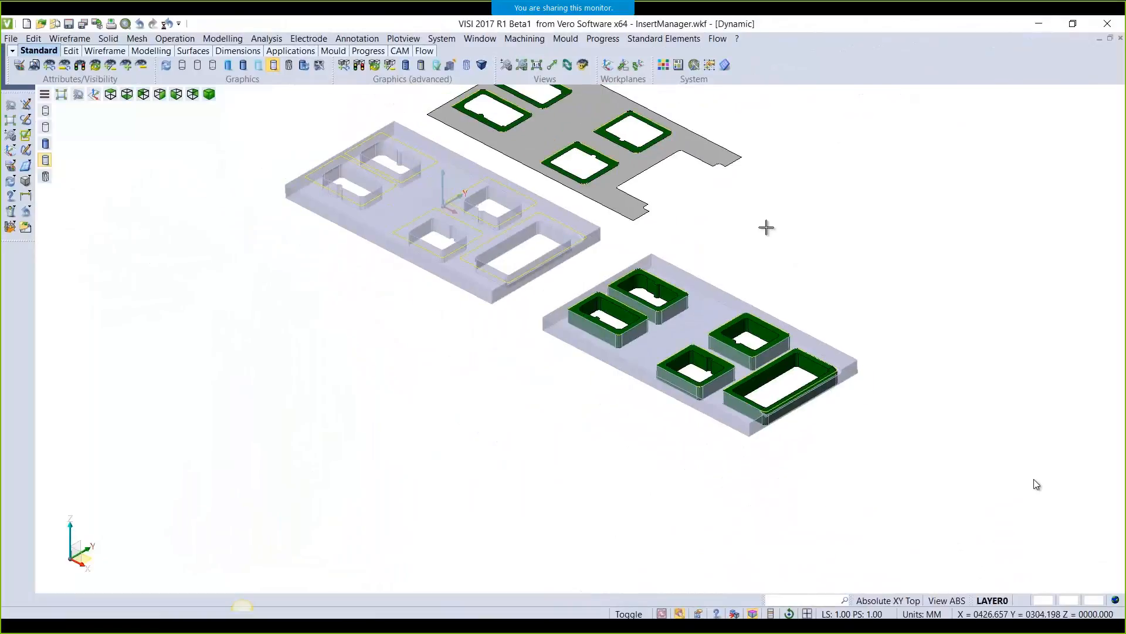
Reopen the die Insert manager and generate inserts on the left plate
{"action": "left_click", "coordinate": [602, 38]}
{"action": "left_click", "coordinate": [646, 404]}
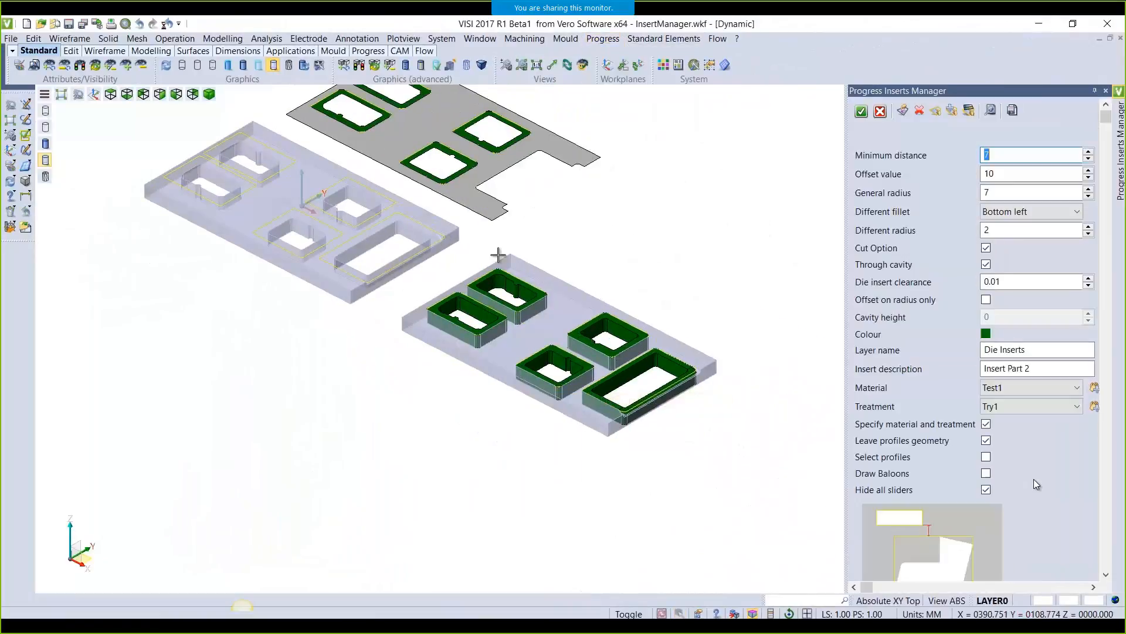
{"action": "left_click", "coordinate": [902, 111]}
{"action": "left_click", "coordinate": [453, 359]}
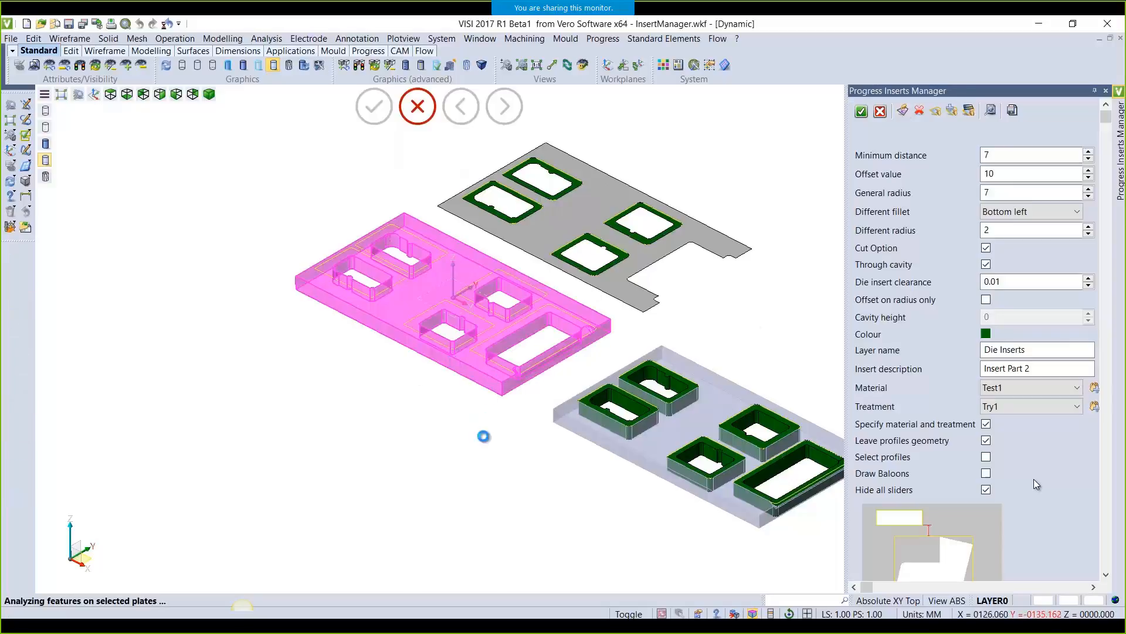
{"action": "scroll", "coordinate": [493, 299], "scroll_direction": "up", "scroll_amount": 4}
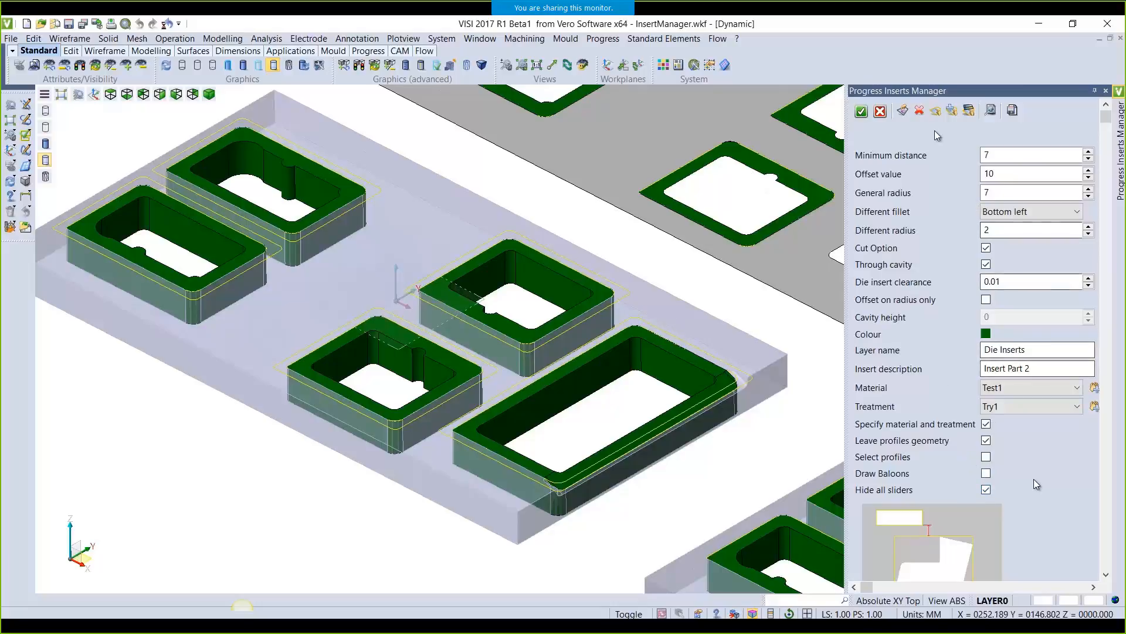
Pick the five insert profiles, regenerate the left plate's inserts and accept them
{"action": "left_click", "coordinate": [936, 111]}
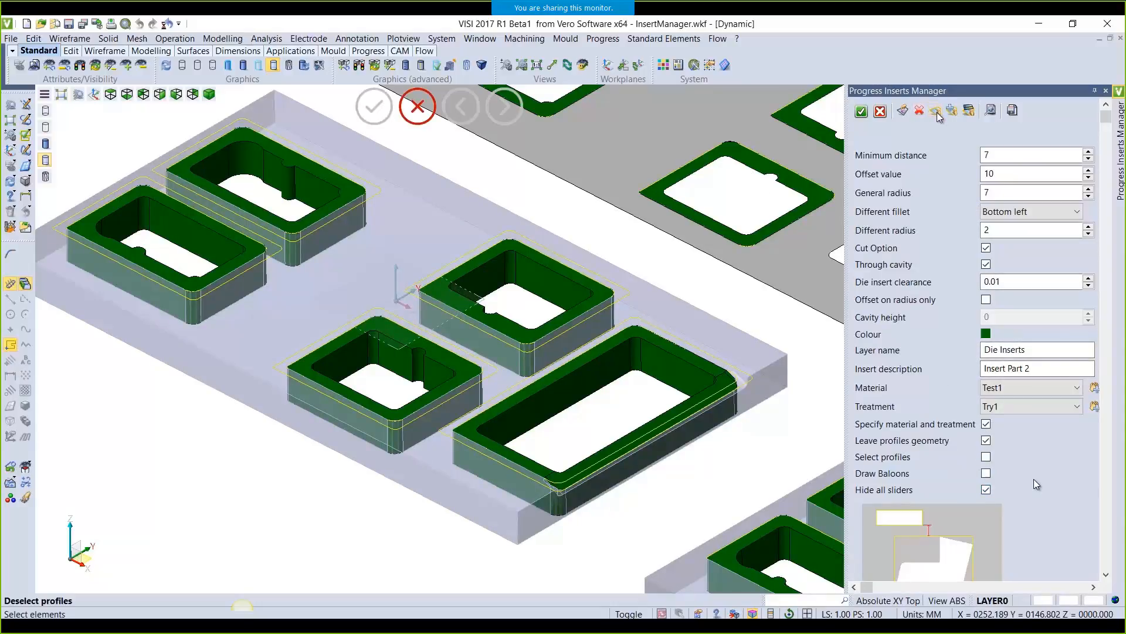
{"action": "left_click", "coordinate": [589, 354]}
{"action": "left_click", "coordinate": [458, 269]}
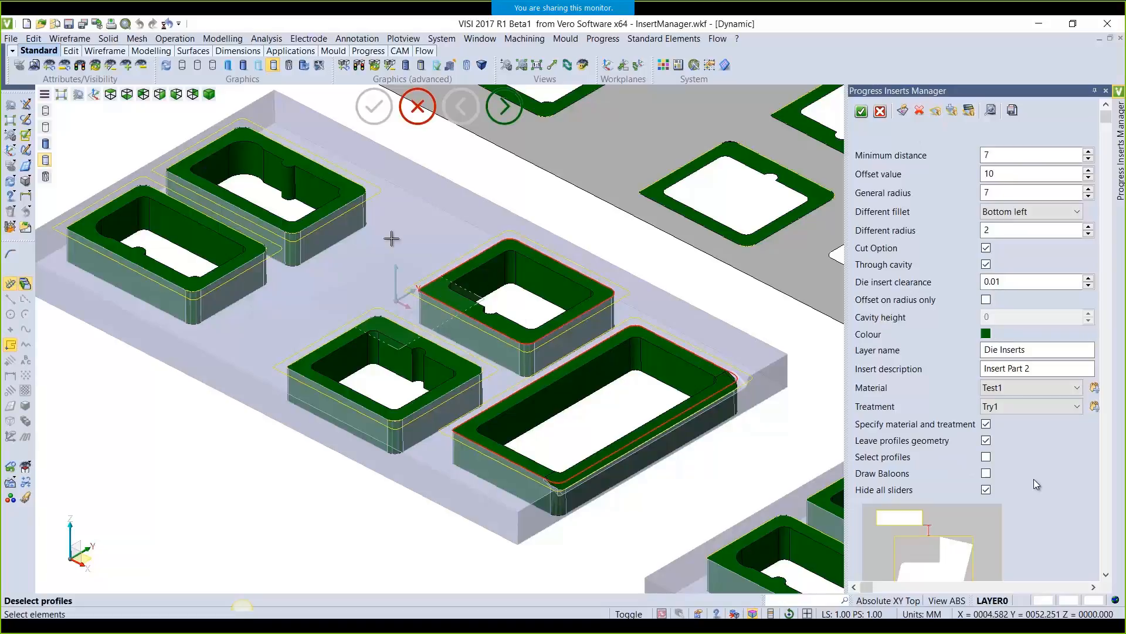
{"action": "left_click", "coordinate": [217, 141]}
{"action": "left_click", "coordinate": [131, 196]}
{"action": "left_click", "coordinate": [338, 336]}
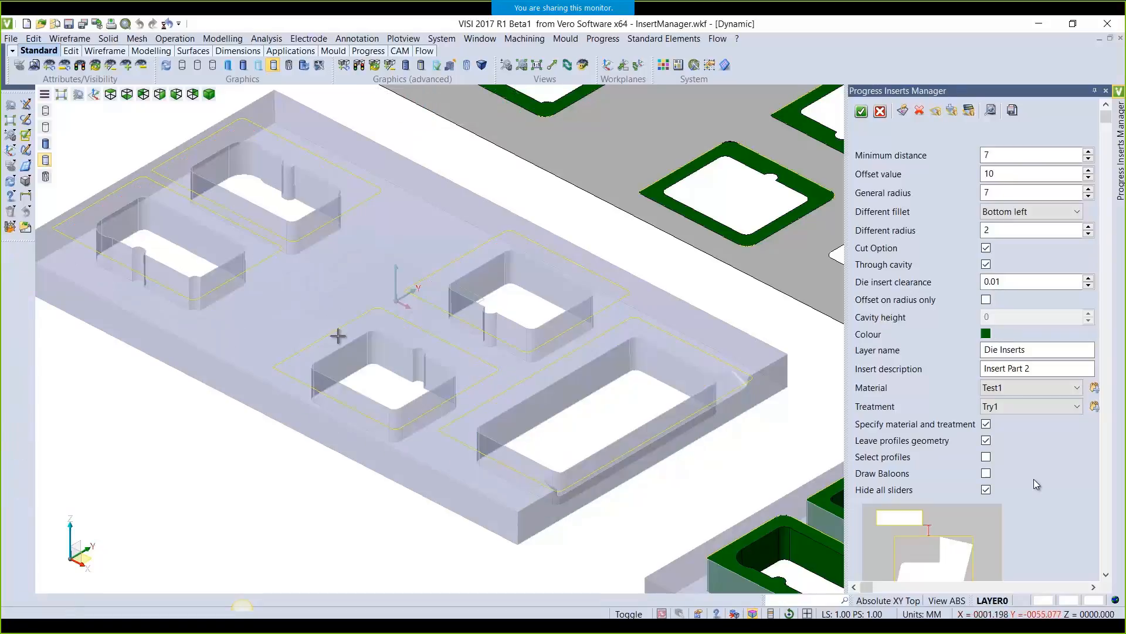
{"action": "left_click", "coordinate": [952, 110]}
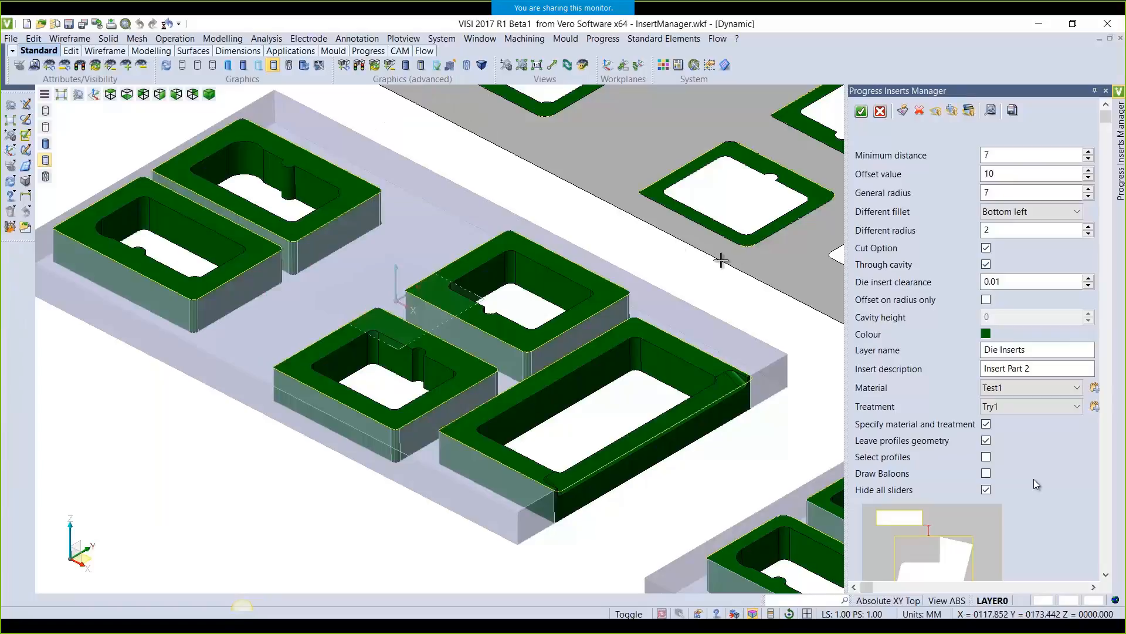
{"action": "scroll", "coordinate": [716, 258], "scroll_direction": "down", "scroll_amount": 3}
{"action": "left_click", "coordinate": [861, 111]}
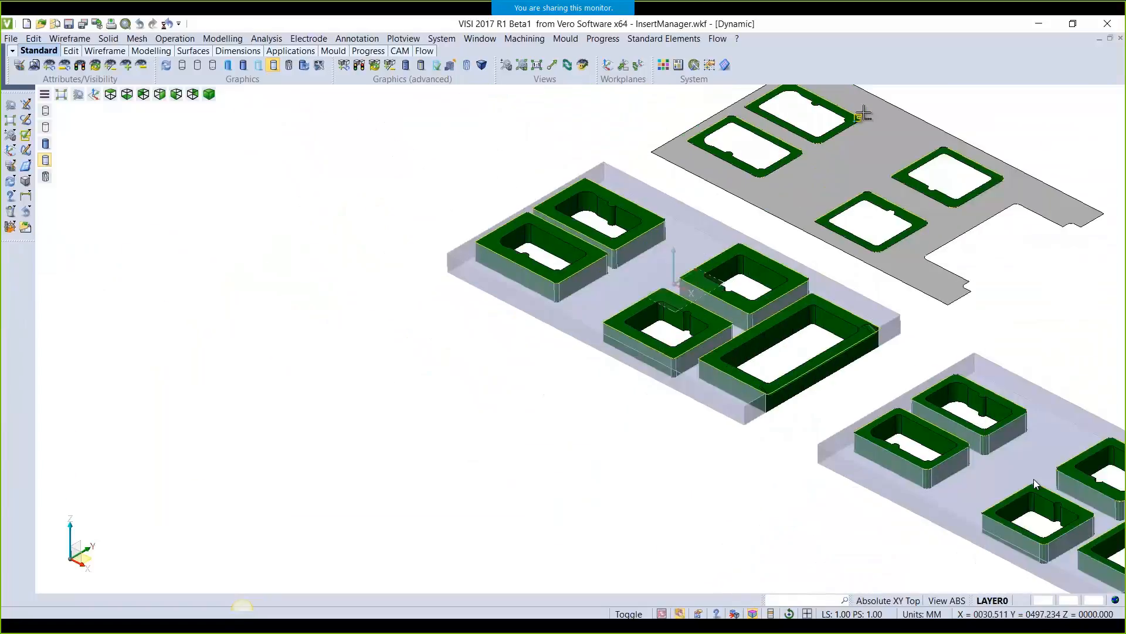
{"action": "scroll", "coordinate": [562, 402], "scroll_direction": "down", "scroll_amount": 2}
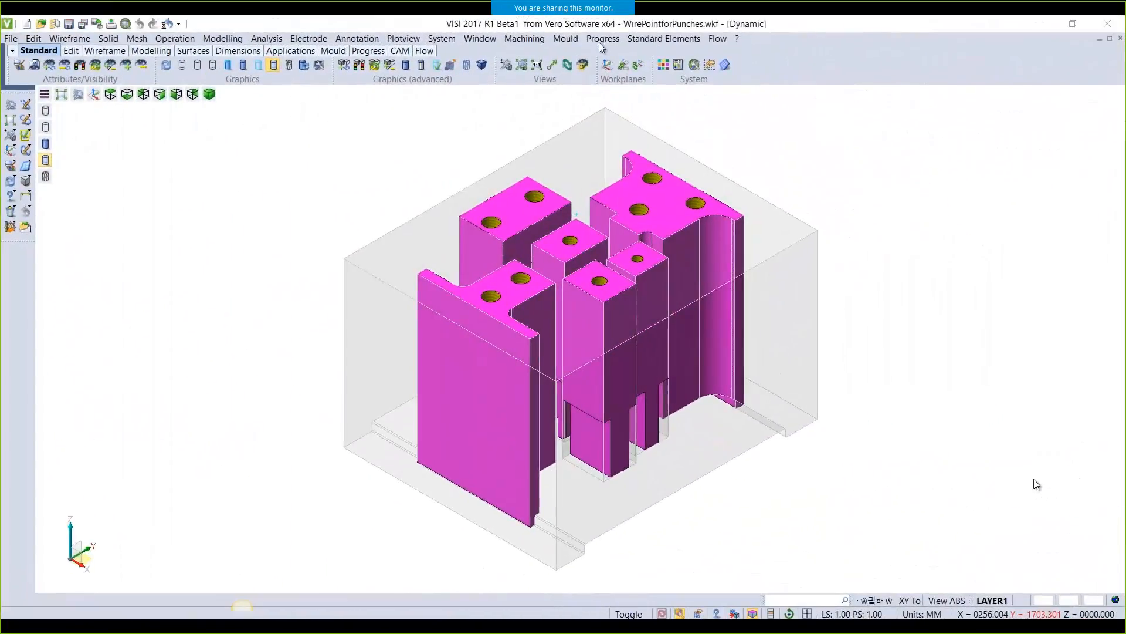
Start Wire point for punches on all punches and reposition Punch 3's wire point along its edge
{"action": "left_click", "coordinate": [602, 38]}
{"action": "mouse_move", "coordinate": [721, 430]}
{"action": "left_click", "coordinate": [781, 457]}
{"action": "left_click_drag", "start_coordinate": [245, 115], "coordinate": [611, 572]}
{"action": "left_click_drag", "start_coordinate": [325, 307], "coordinate": [366, 336]}
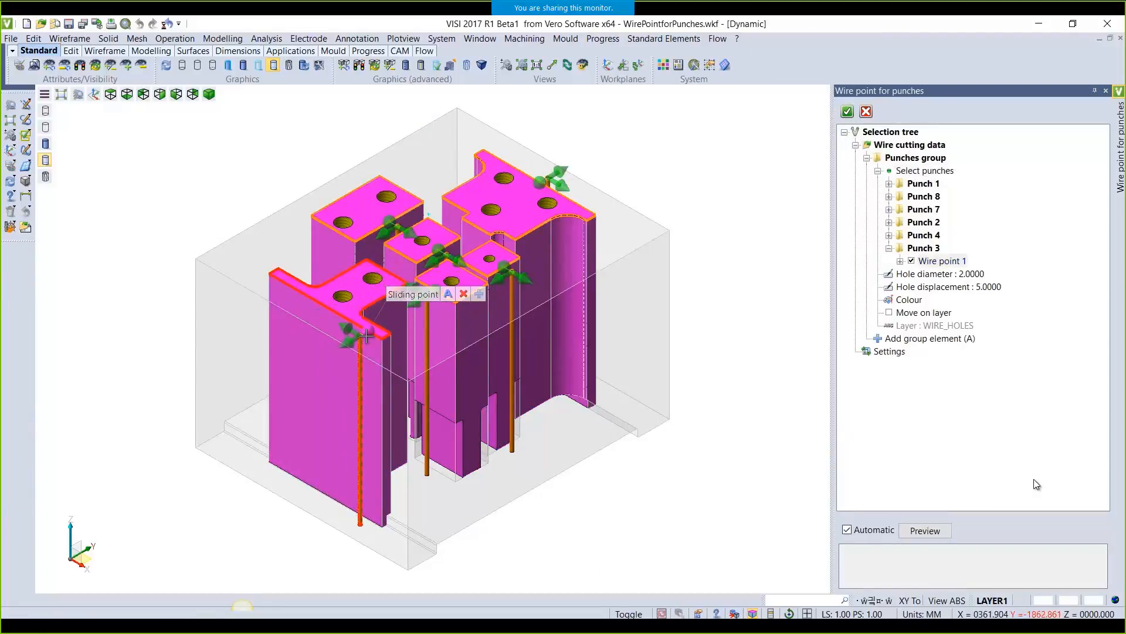
{"action": "left_click", "coordinate": [446, 298]}
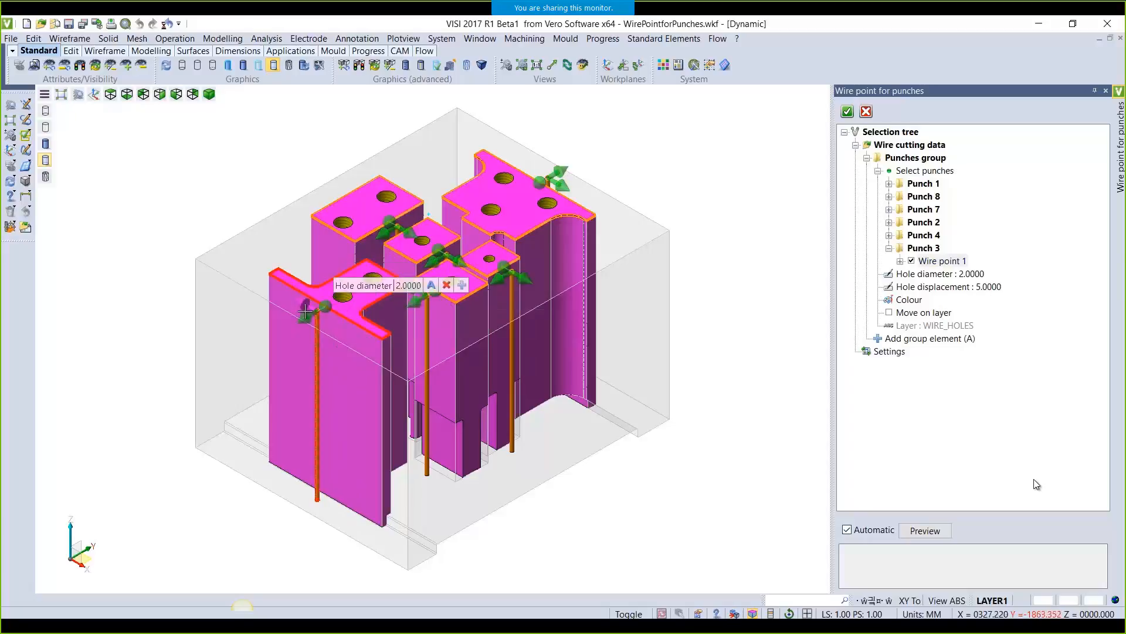
{"action": "scroll", "coordinate": [305, 302], "scroll_direction": "up", "scroll_amount": 3}
{"action": "scroll", "coordinate": [305, 303], "scroll_direction": "up", "scroll_amount": 2}
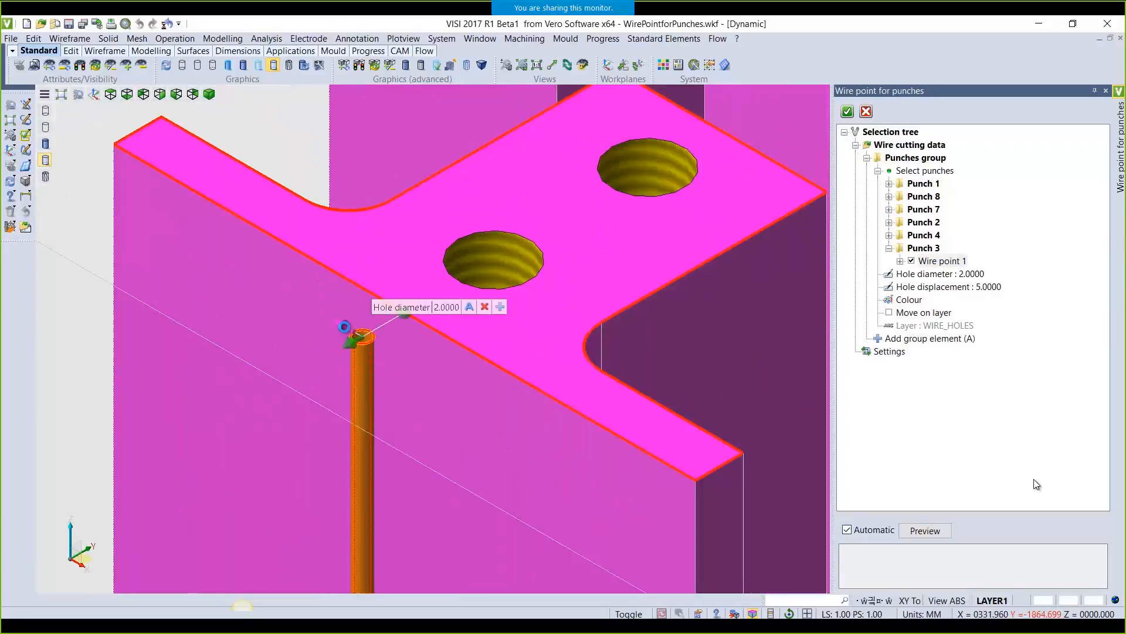
{"action": "left_click_drag", "start_coordinate": [345, 348], "coordinate": [315, 355]}
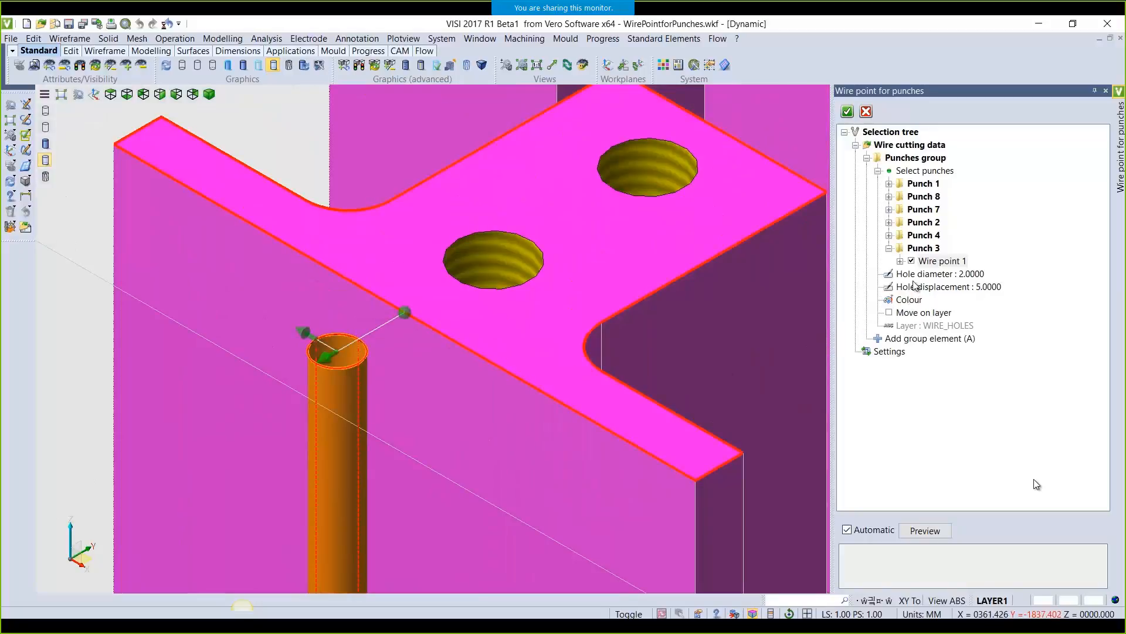
Give Punch 3 a yellow 4 mm wire hole with displacement 6
{"action": "left_click", "coordinate": [901, 261]}
{"action": "double_click", "coordinate": [937, 278]}
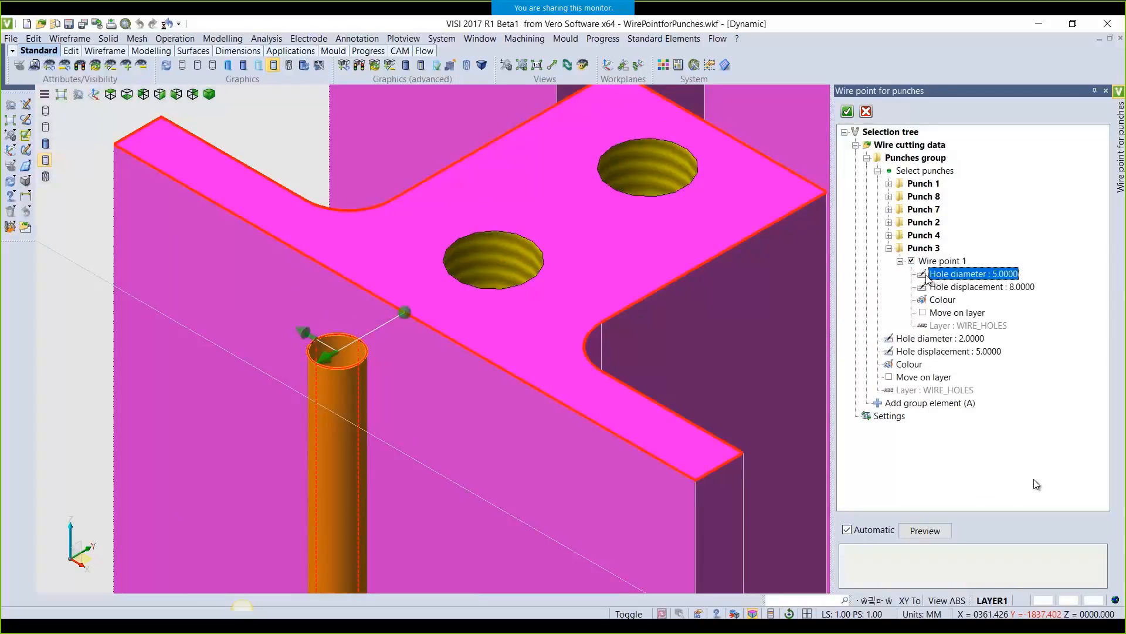
{"action": "type", "text": "4"}
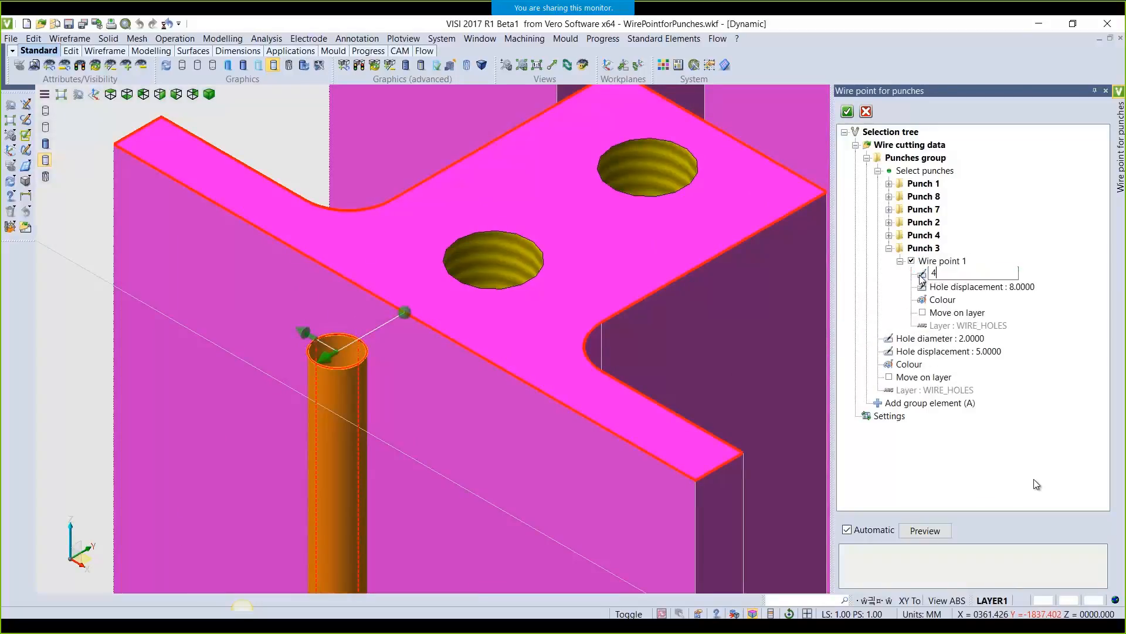
{"action": "key", "text": "Return"}
{"action": "double_click", "coordinate": [927, 287]}
{"action": "type", "text": "6"}
{"action": "key", "text": "Return"}
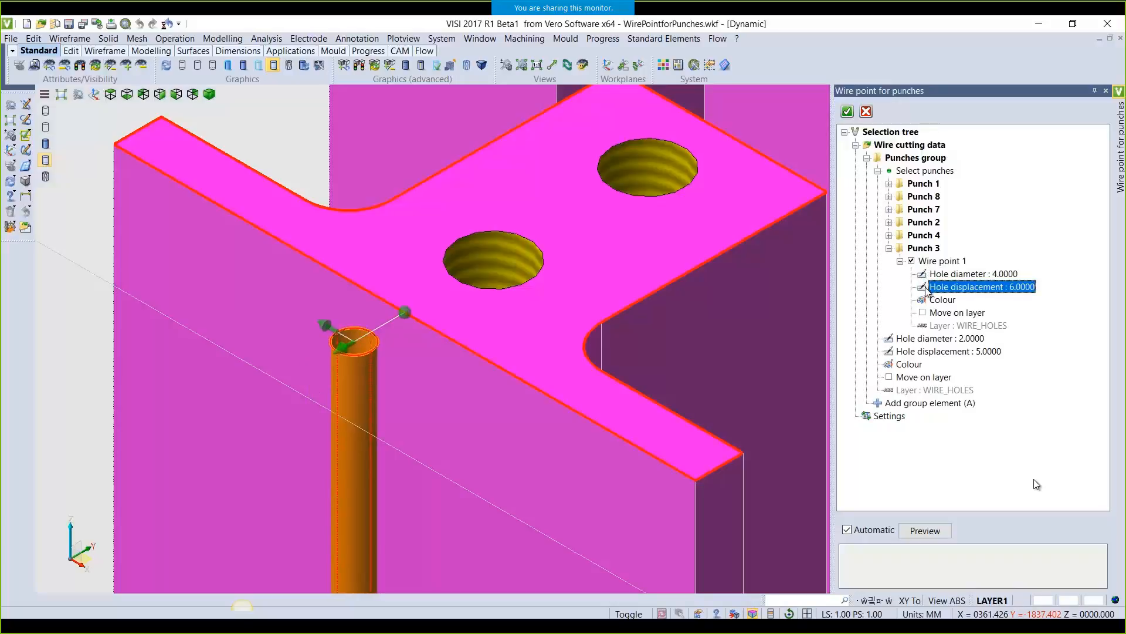
{"action": "double_click", "coordinate": [941, 301]}
{"action": "left_click", "coordinate": [944, 300]}
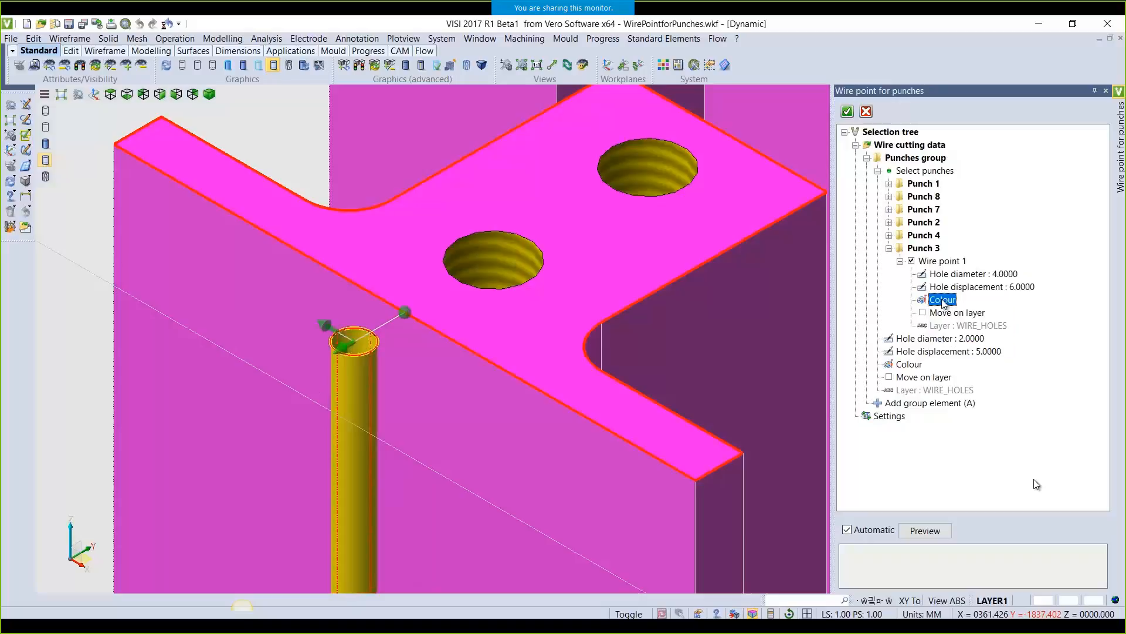
Set the group's wire hole diameter to 3 and hole displacement to 4
{"action": "double_click", "coordinate": [891, 340]}
{"action": "type", "text": "3"}
{"action": "key", "text": "Return"}
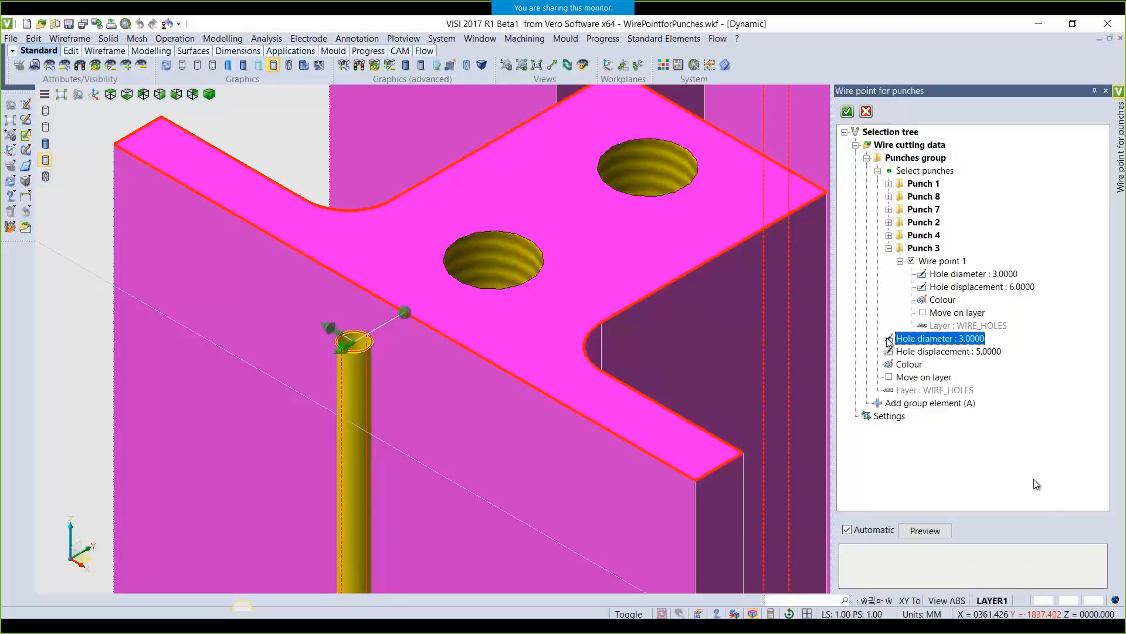
{"action": "scroll", "coordinate": [747, 312], "scroll_direction": "down", "scroll_amount": 3}
{"action": "double_click", "coordinate": [890, 352]}
{"action": "type", "text": "4"}
{"action": "key", "text": "Return"}
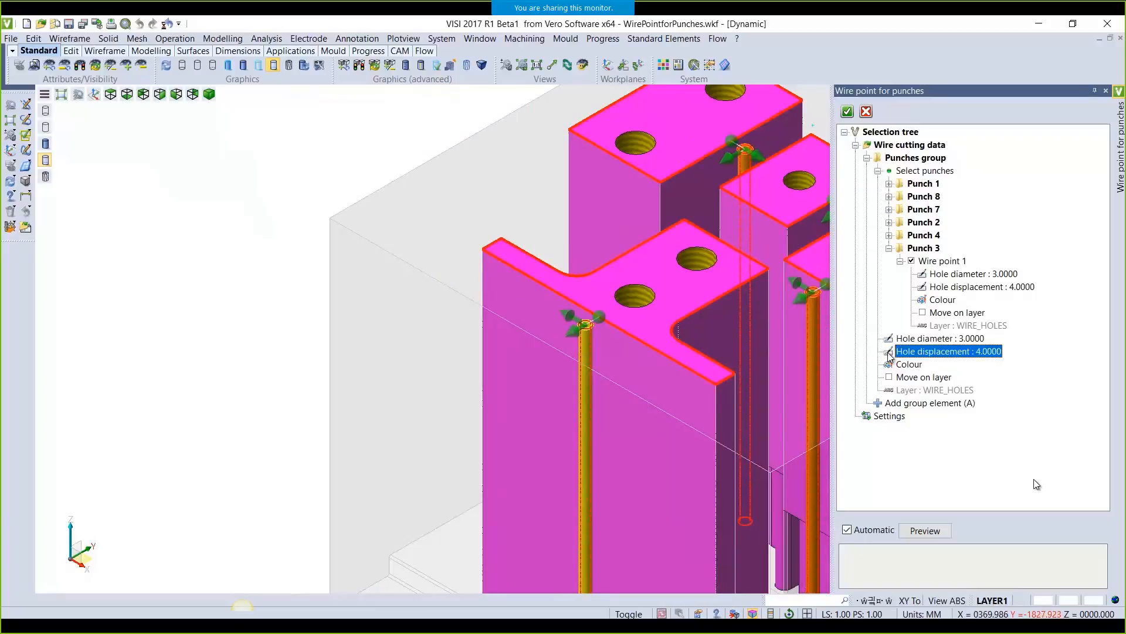
Increase one wire point's displacement to about 7 and slide it along the punch edge
{"action": "scroll", "coordinate": [795, 363], "scroll_direction": "down", "scroll_amount": 3}
{"action": "mouse_move", "coordinate": [664, 337]}
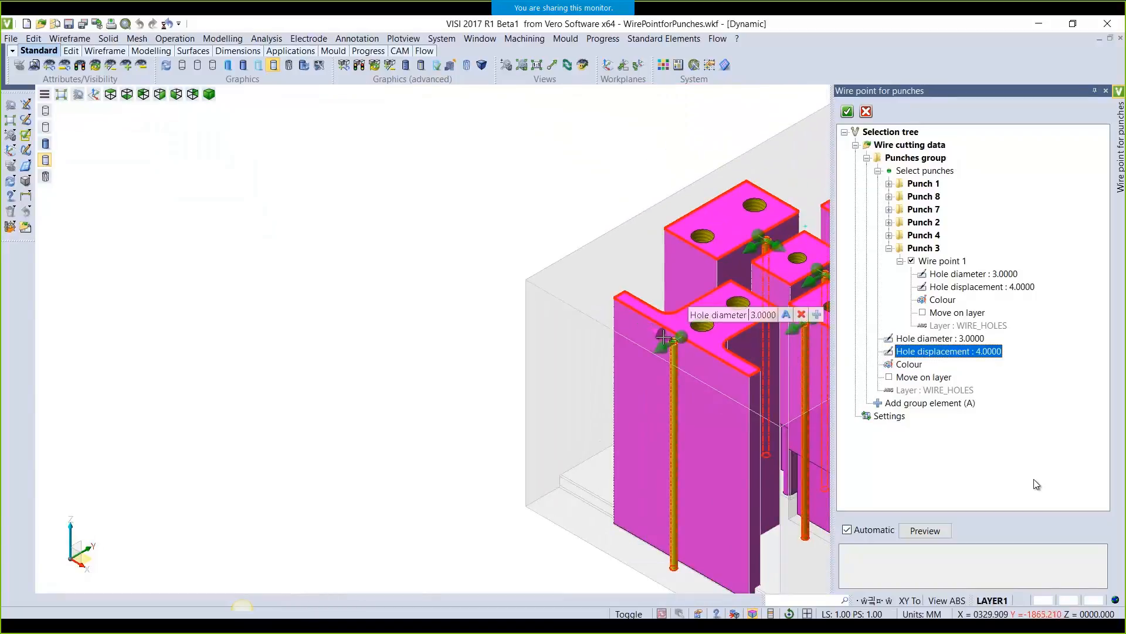
{"action": "middle_click_drag", "start_coordinate": [641, 253], "coordinate": [332, 246]}
{"action": "scroll", "coordinate": [413, 205], "scroll_direction": "up", "scroll_amount": 3}
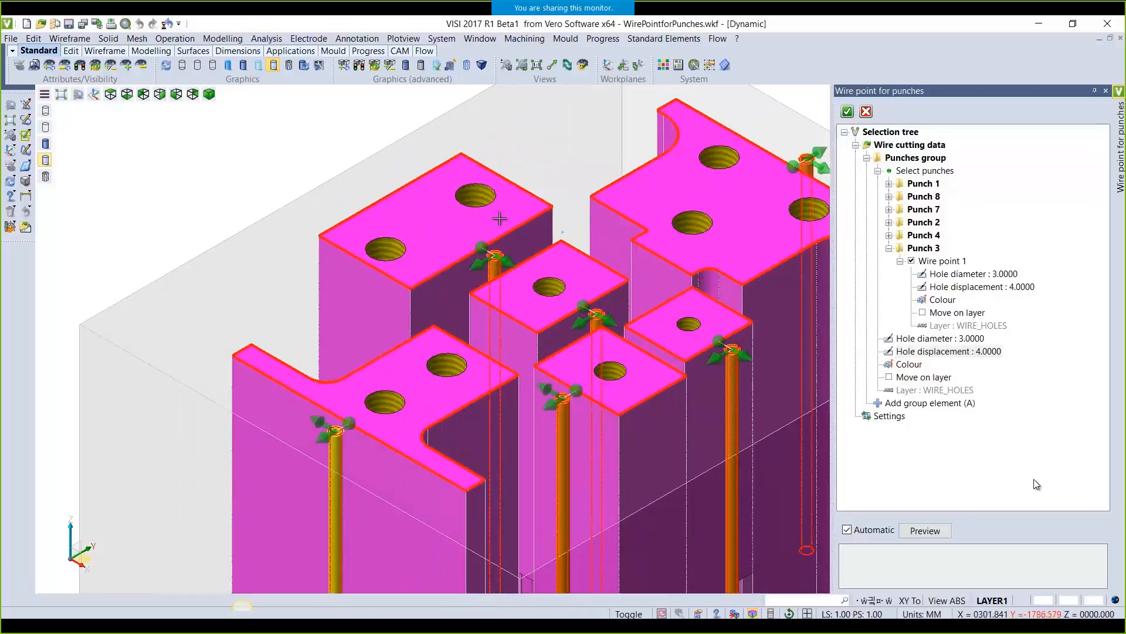
{"action": "scroll", "coordinate": [510, 221], "scroll_direction": "up", "scroll_amount": 2}
{"action": "mouse_move", "coordinate": [497, 289]}
{"action": "left_click_drag", "start_coordinate": [498, 290], "coordinate": [516, 300]}
{"action": "left_click_drag", "start_coordinate": [461, 267], "coordinate": [593, 239]}
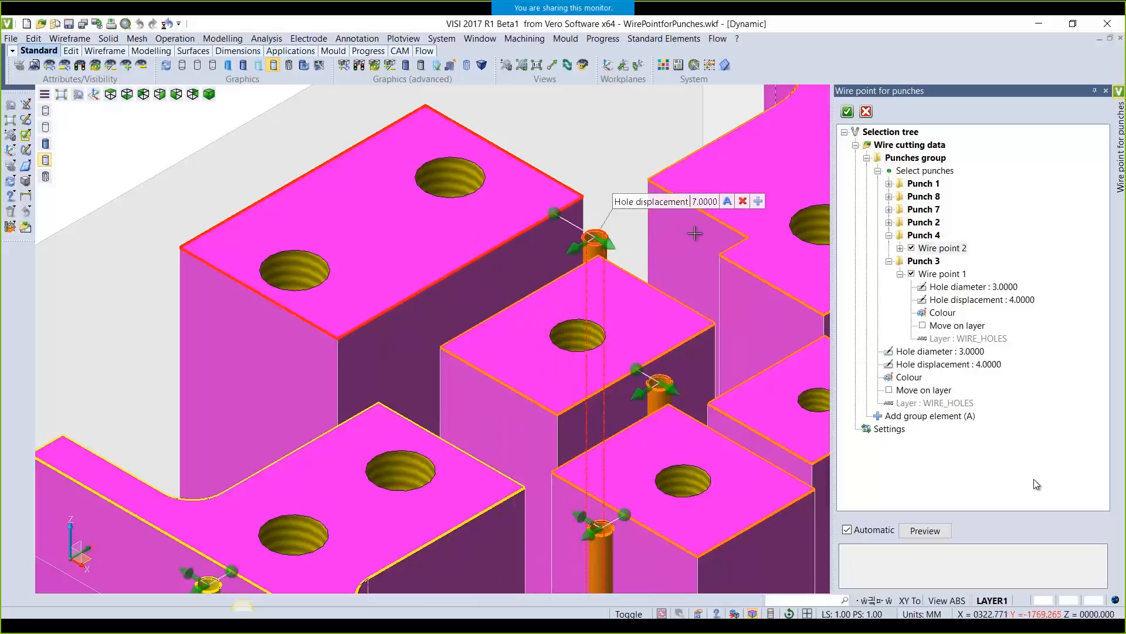
{"action": "scroll", "coordinate": [693, 249], "scroll_direction": "down", "scroll_amount": 4}
Slide Punch 1's wire point down its edge with displacement 8, then accept all wire points
{"action": "left_click_drag", "start_coordinate": [813, 196], "coordinate": [712, 151]}
{"action": "left_click_drag", "start_coordinate": [681, 196], "coordinate": [655, 243]}
{"action": "scroll", "coordinate": [655, 243], "scroll_direction": "up", "scroll_amount": 5}
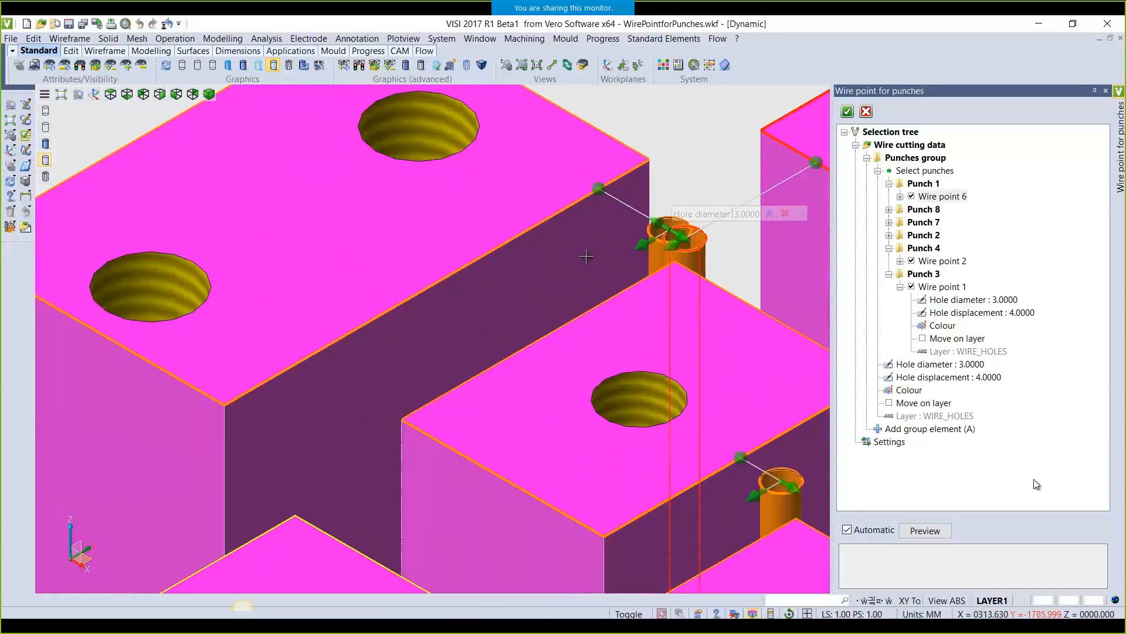
{"action": "scroll", "coordinate": [584, 263], "scroll_direction": "up", "scroll_amount": 3}
{"action": "scroll", "coordinate": [763, 156], "scroll_direction": "down", "scroll_amount": 1}
{"action": "left_click_drag", "start_coordinate": [766, 154], "coordinate": [659, 214]}
{"action": "scroll", "coordinate": [671, 194], "scroll_direction": "up", "scroll_amount": 4}
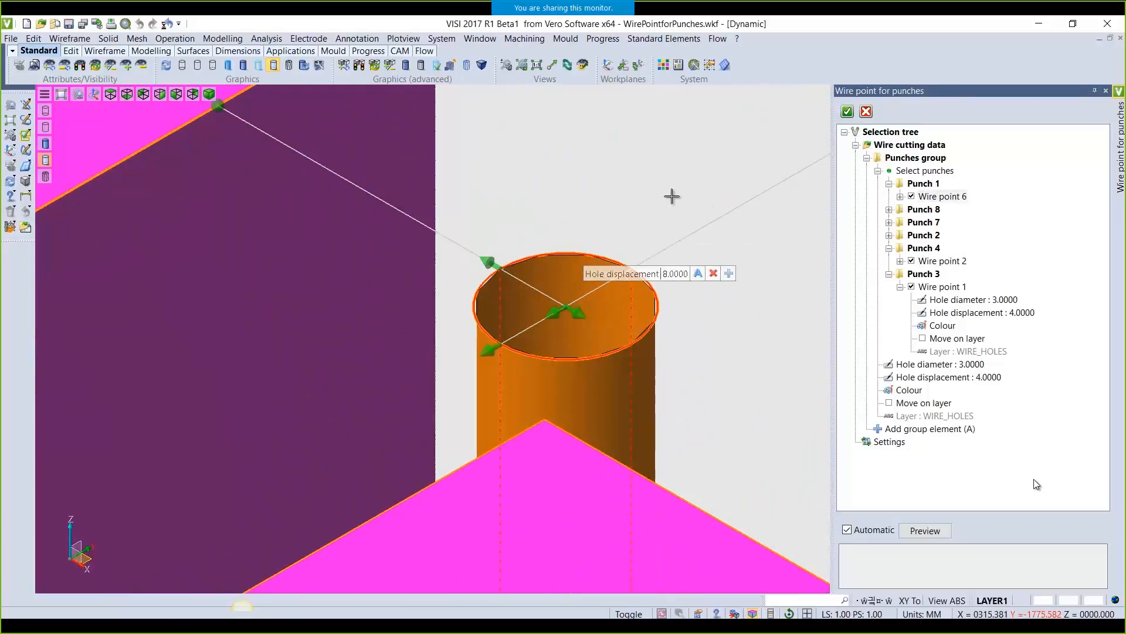
{"action": "scroll", "coordinate": [672, 196], "scroll_direction": "down", "scroll_amount": 4}
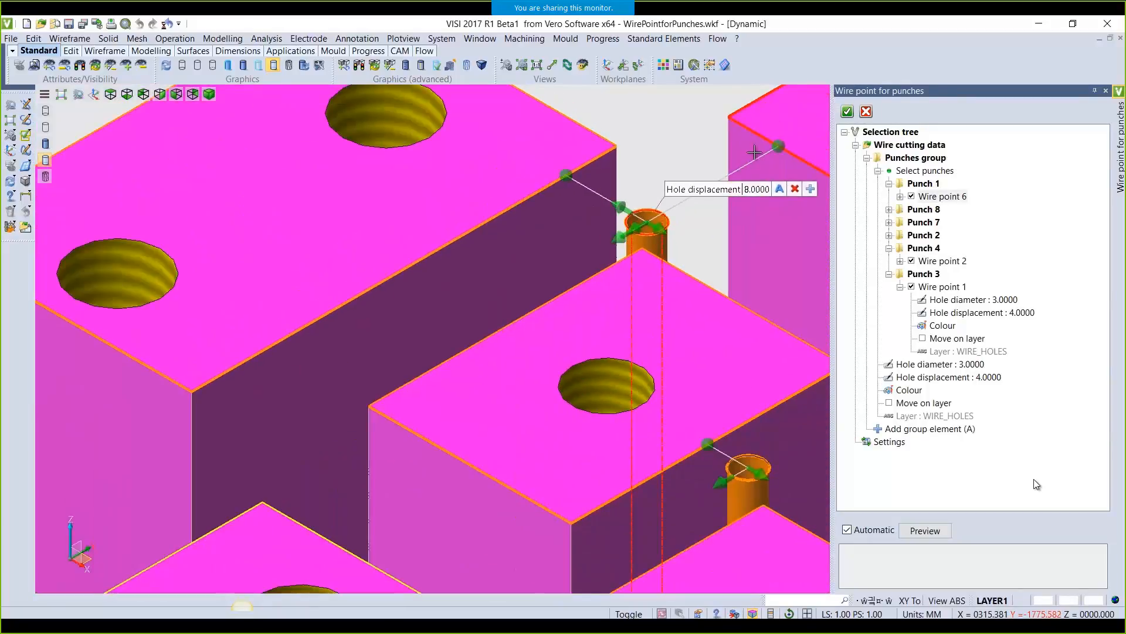
{"action": "left_click", "coordinate": [848, 112]}
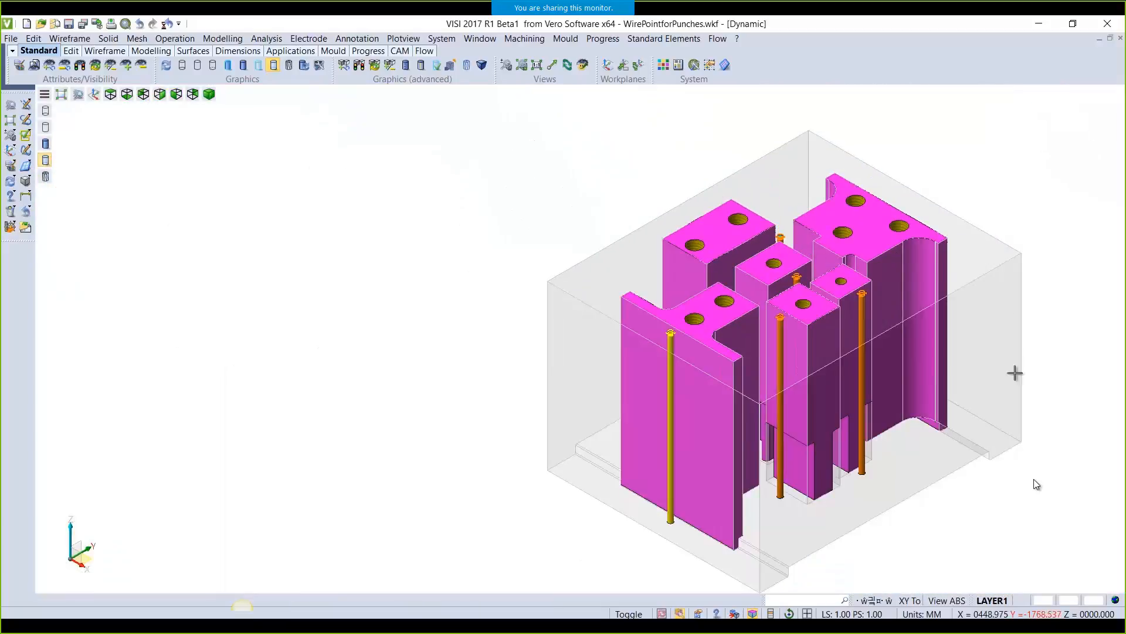
In the Wire EDM CAM settings, use CAD entities as approach points, with Circle as the entity type
{"action": "middle_click_drag", "start_coordinate": [985, 460], "coordinate": [857, 460]}
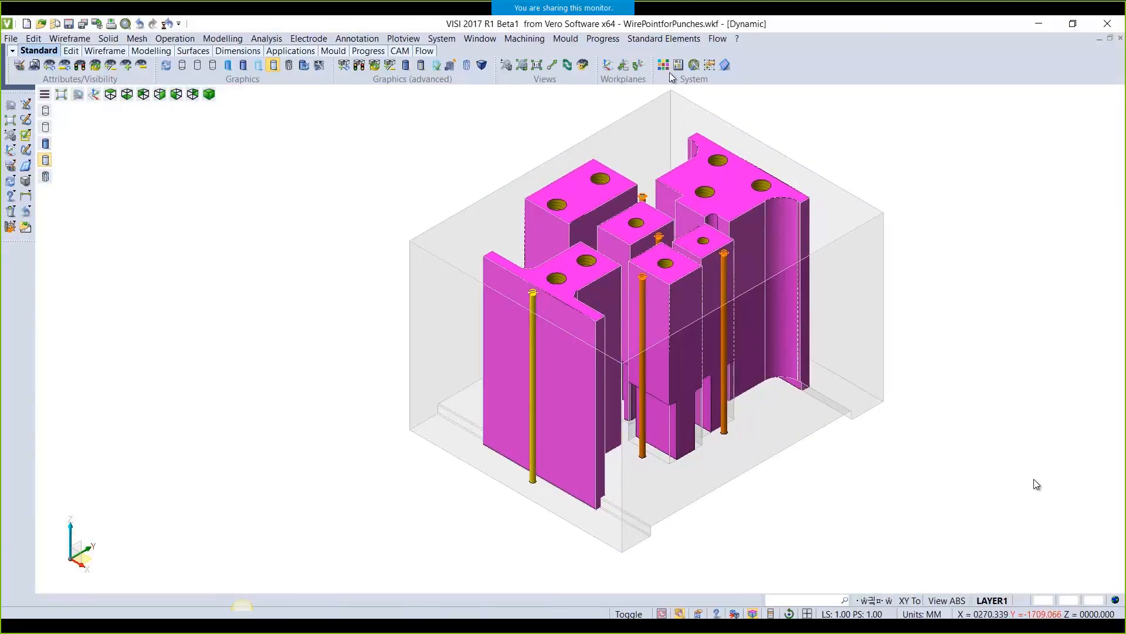
{"action": "left_click", "coordinate": [604, 39]}
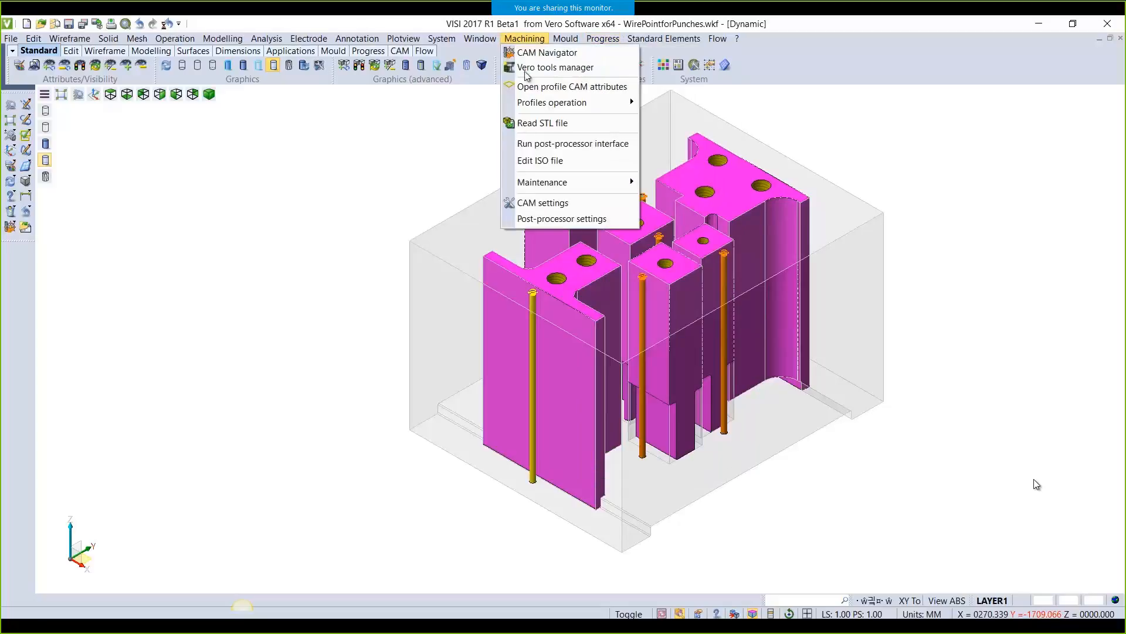
{"action": "left_click", "coordinate": [563, 200]}
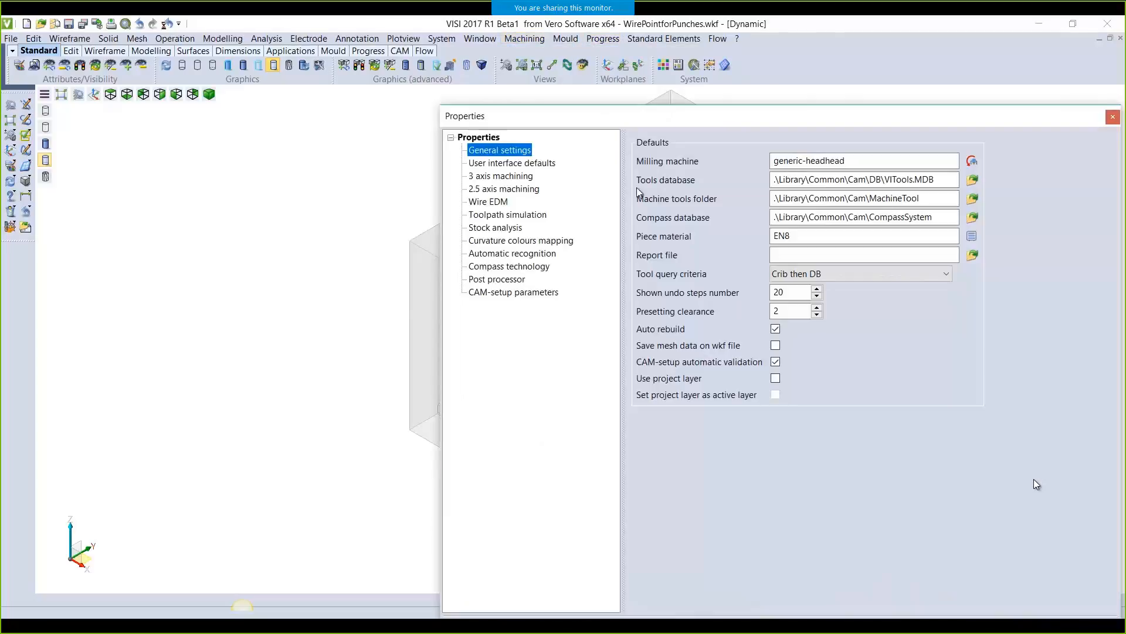
{"action": "left_click", "coordinate": [492, 202]}
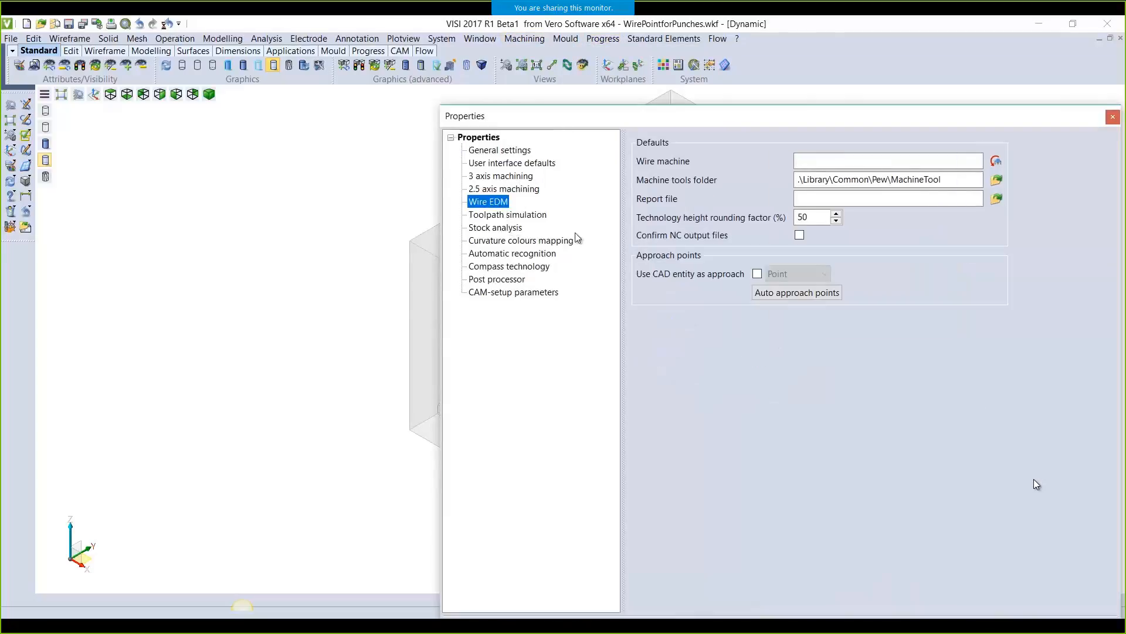
{"action": "left_click", "coordinate": [756, 273]}
{"action": "left_click", "coordinate": [803, 273]}
{"action": "left_click", "coordinate": [780, 300]}
{"action": "left_click_drag", "start_coordinate": [751, 115], "coordinate": [562, 61]}
{"action": "left_click", "coordinate": [472, 574]}
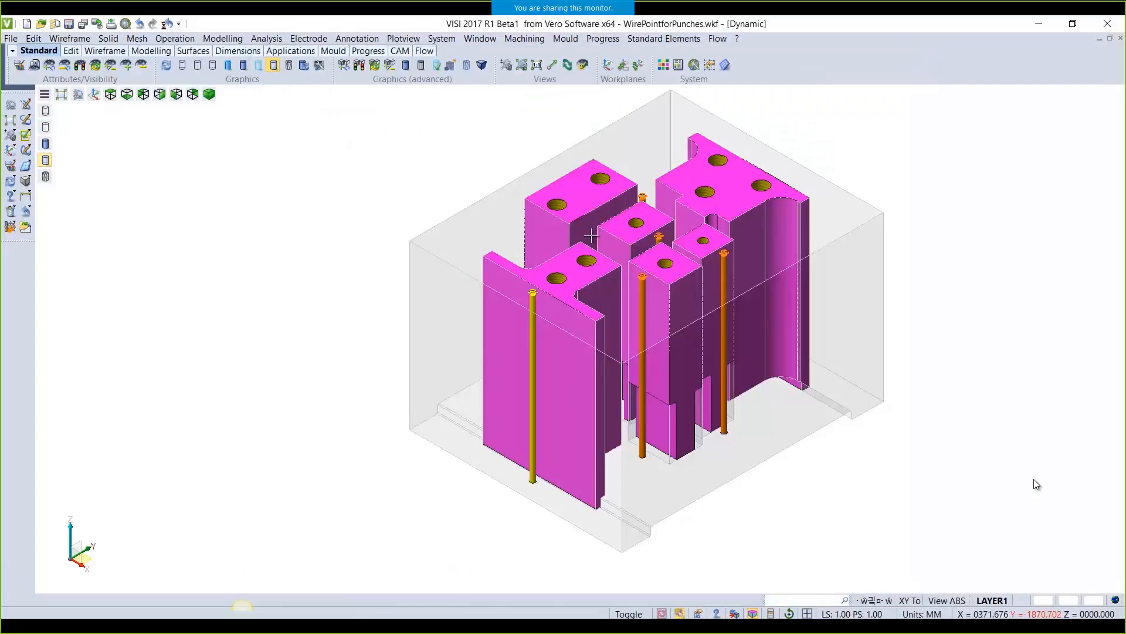
From the CAM Navigator's Model manager, run feature recognition including Features for Wire
{"action": "left_click", "coordinate": [534, 43]}
{"action": "left_click", "coordinate": [543, 52]}
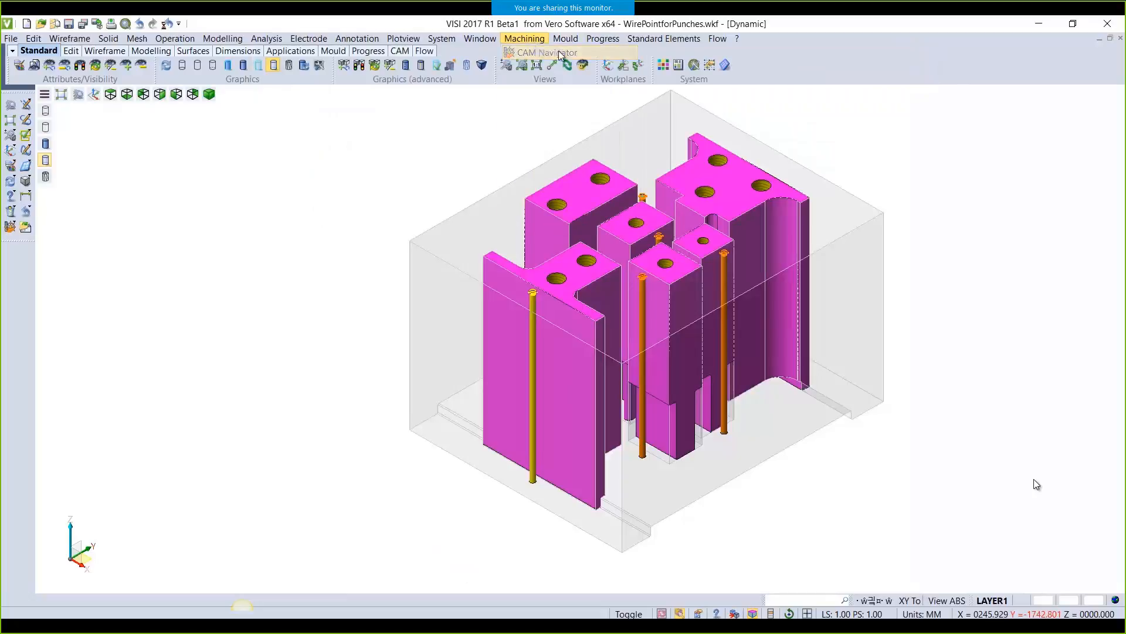
{"action": "right_click", "coordinate": [897, 123]}
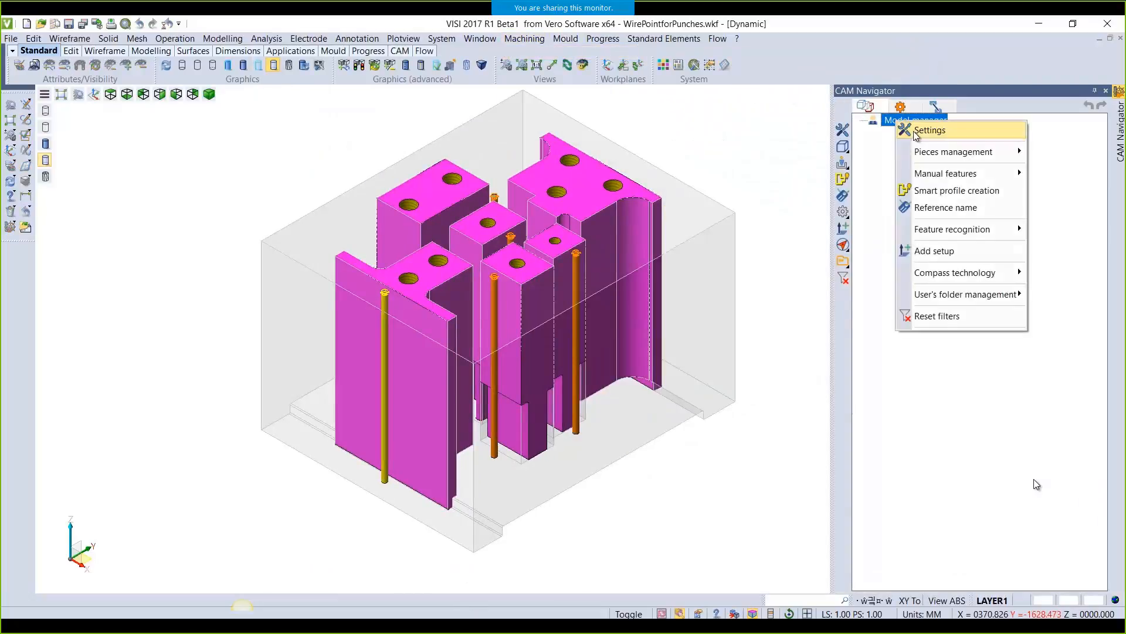
{"action": "mouse_move", "coordinate": [971, 229]}
{"action": "left_click", "coordinate": [875, 229]}
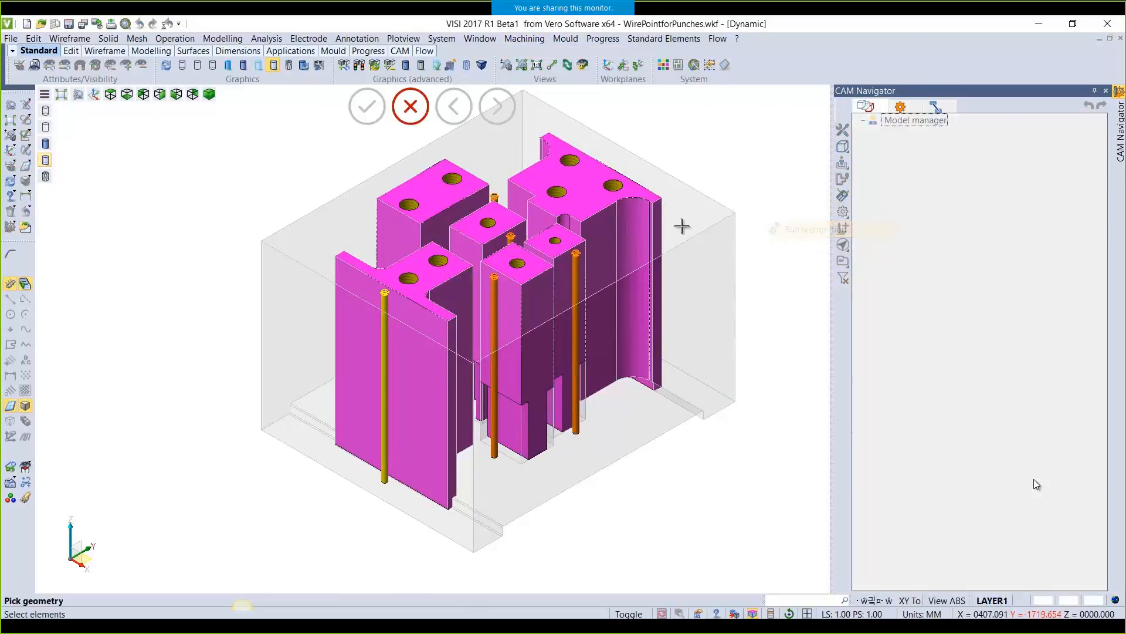
{"action": "left_click", "coordinate": [29, 481]}
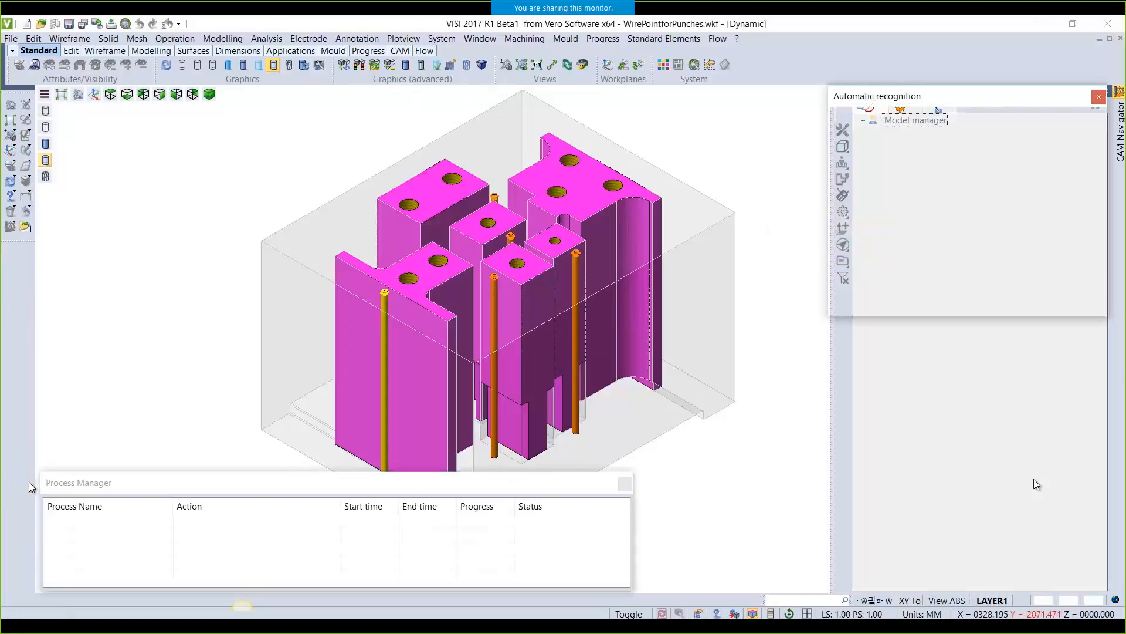
{"action": "left_click", "coordinate": [995, 172]}
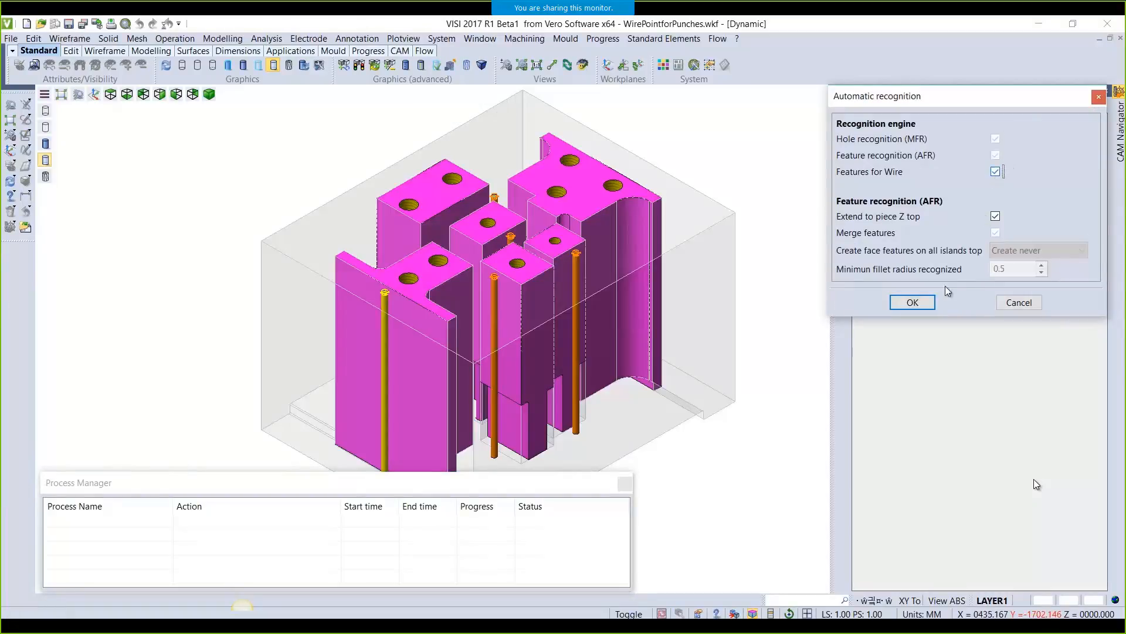
{"action": "left_click", "coordinate": [913, 302]}
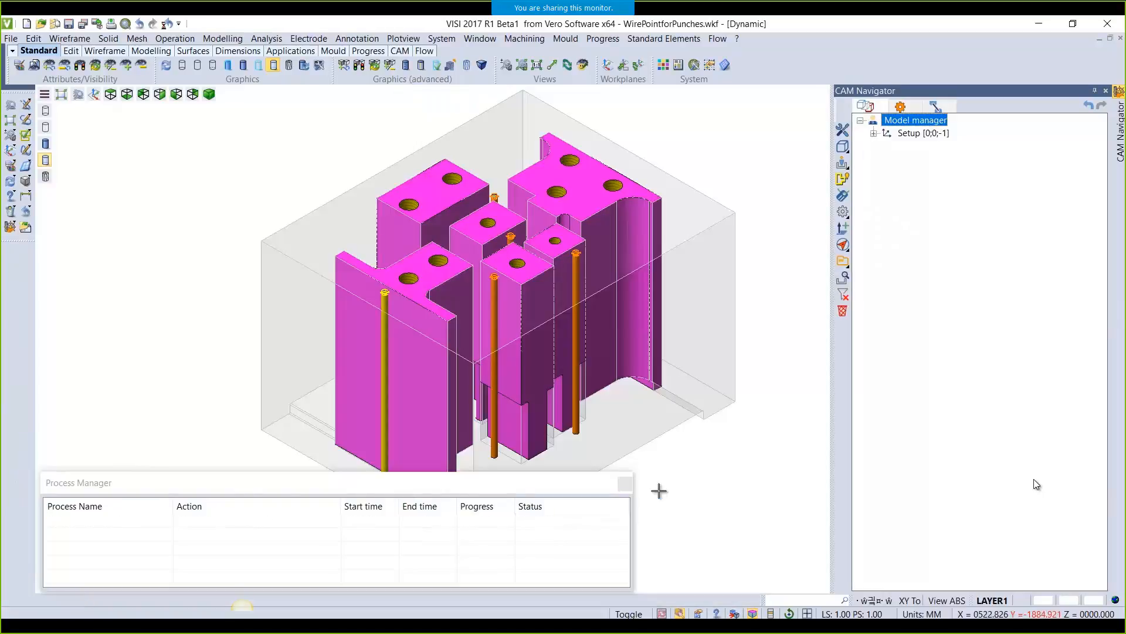
Expand the Setup's recognised features and select wire drill holes #269 to #273
{"action": "left_click", "coordinate": [625, 483]}
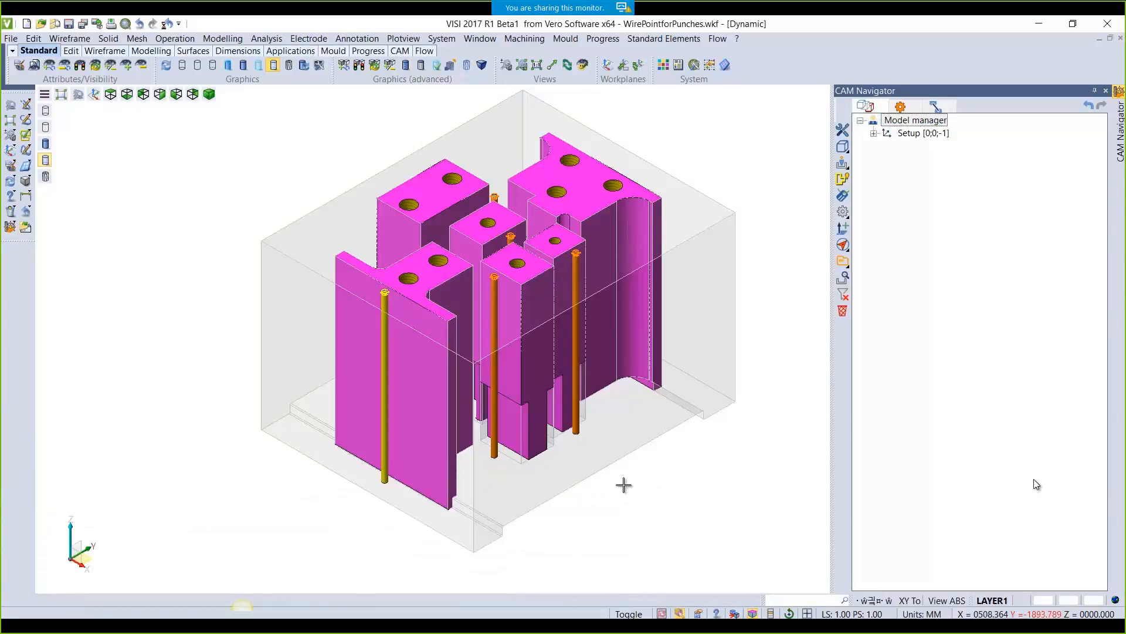
{"action": "left_click", "coordinate": [874, 134]}
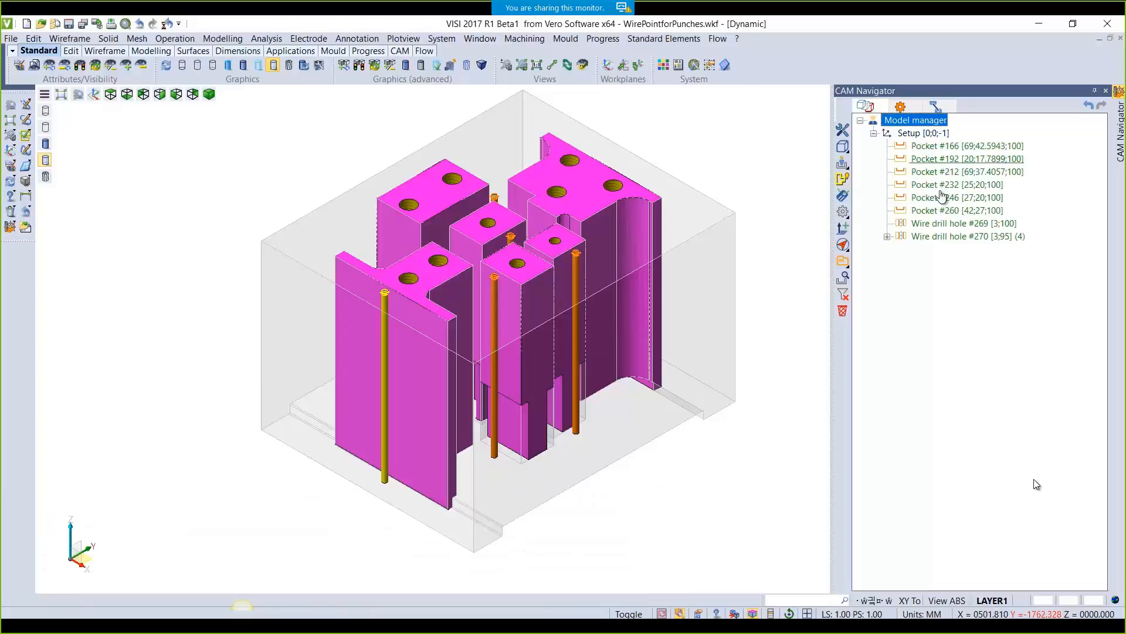
{"action": "left_click", "coordinate": [887, 237]}
{"action": "left_click_drag", "start_coordinate": [984, 329], "coordinate": [932, 220]}
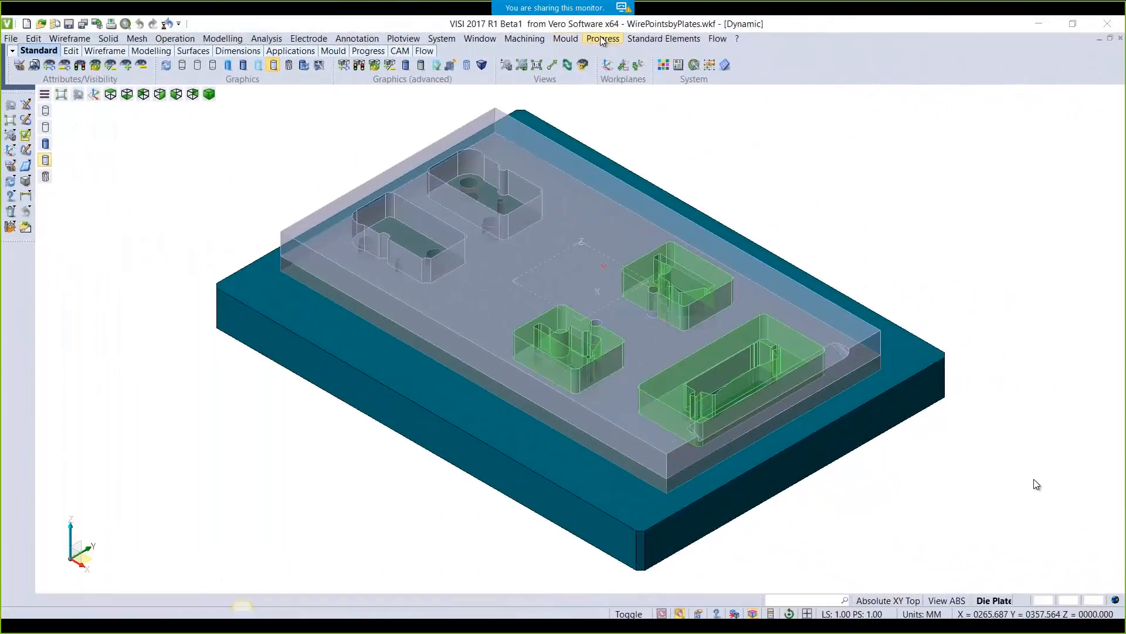
Start Wire point by plates on the die plate, with only the plate left visible
{"action": "left_click", "coordinate": [603, 38]}
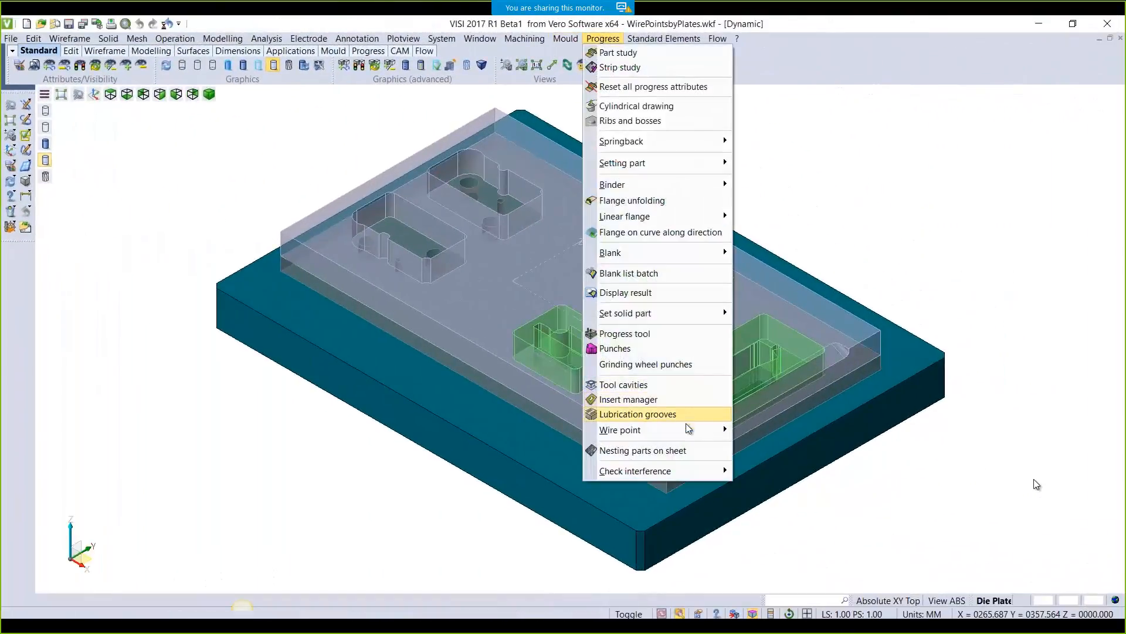
{"action": "mouse_move", "coordinate": [687, 439]}
{"action": "left_click", "coordinate": [775, 429]}
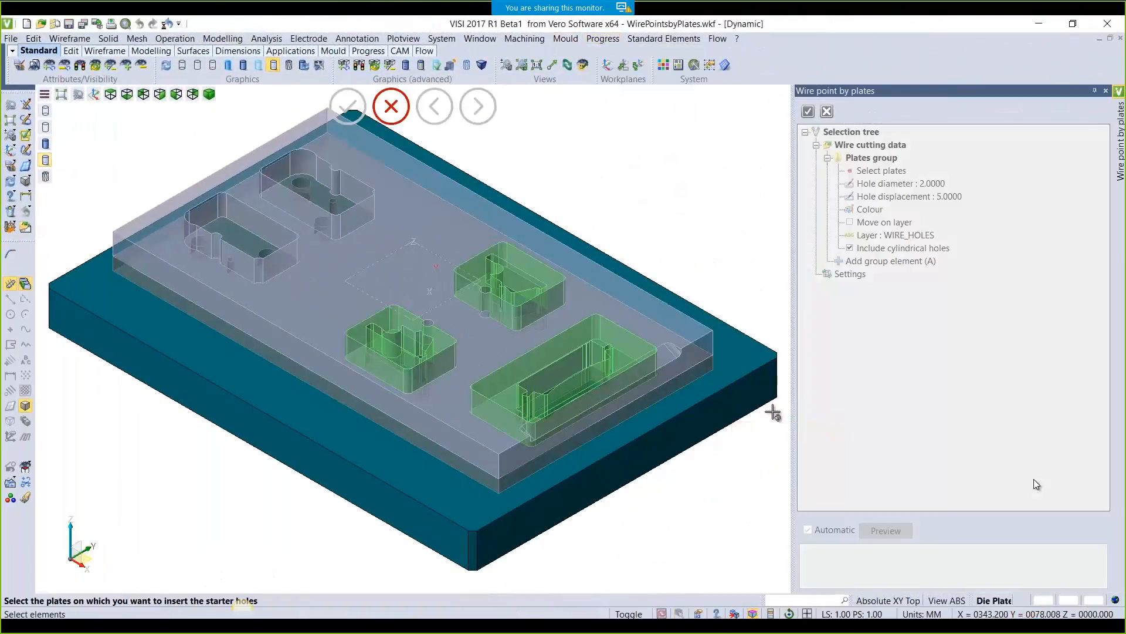
{"action": "left_click", "coordinate": [646, 440]}
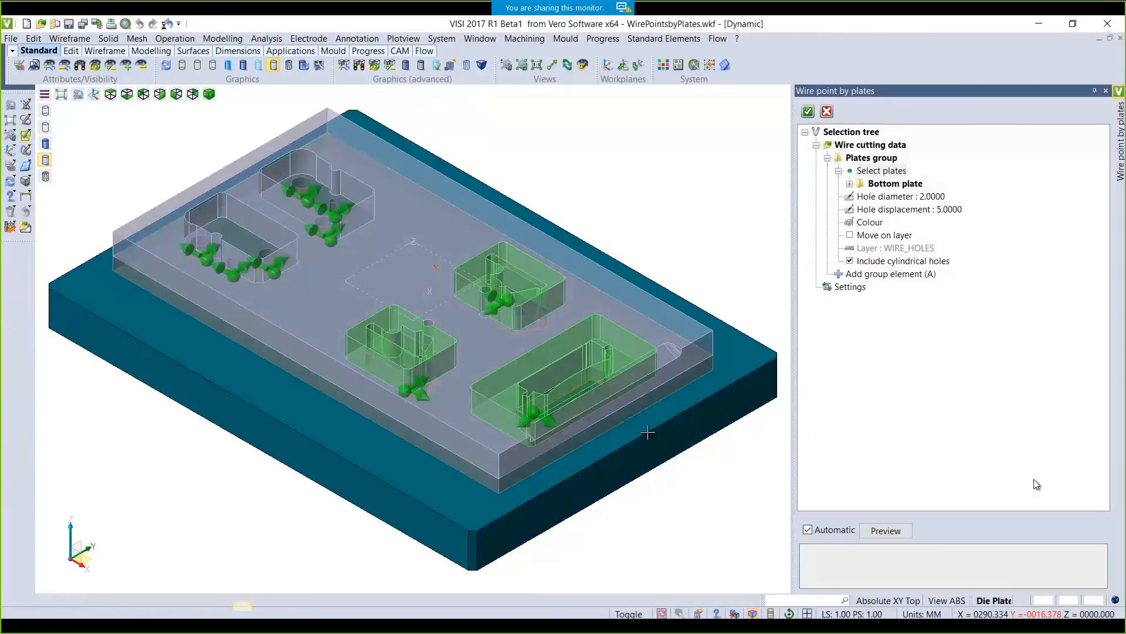
{"action": "left_click", "coordinate": [141, 66]}
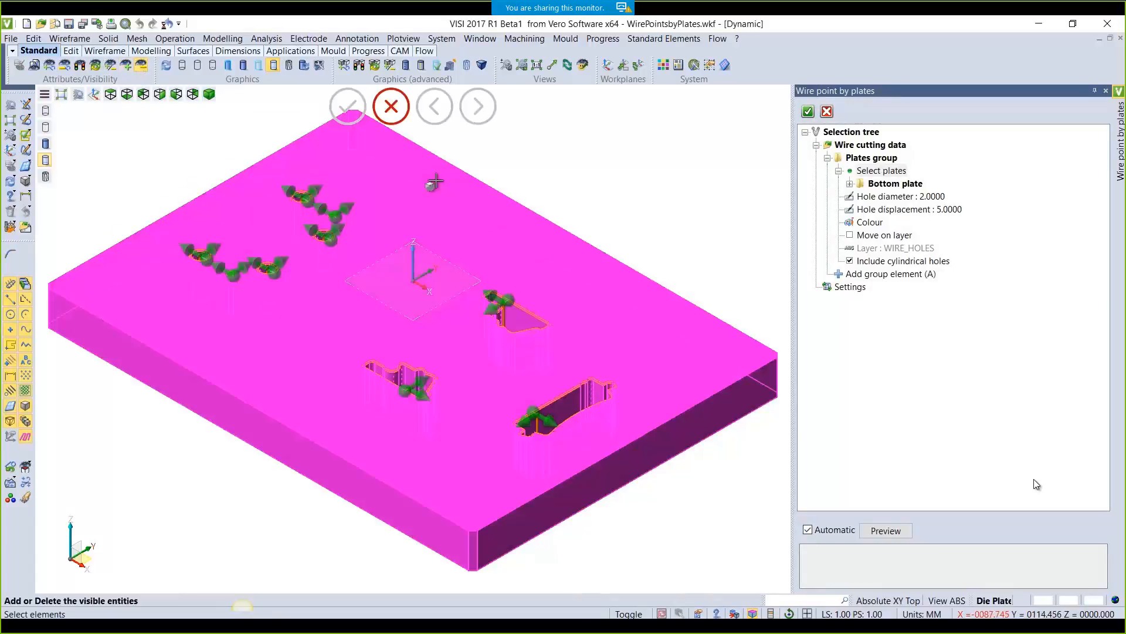
{"action": "right_click", "coordinate": [439, 181]}
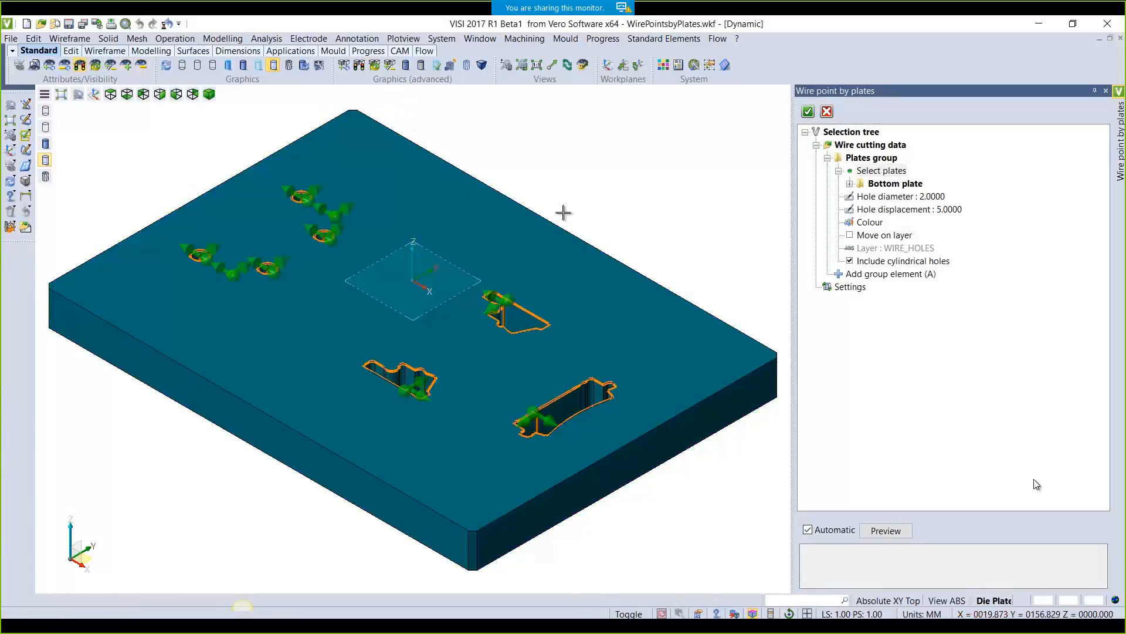
{"action": "middle_click_drag", "start_coordinate": [565, 212], "coordinate": [612, 201]}
{"action": "scroll", "coordinate": [528, 202], "scroll_direction": "up", "scroll_amount": 3}
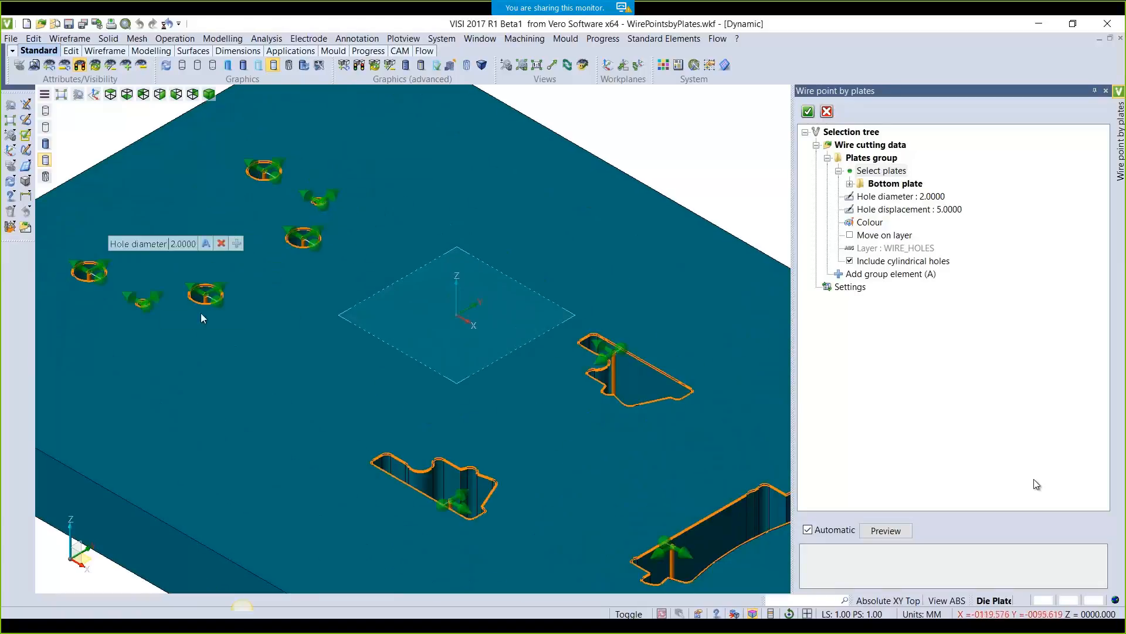
Keep cylindrical holes included, add Wire point 10 on the long pocket, and accept the ten points
{"action": "left_click", "coordinate": [851, 261]}
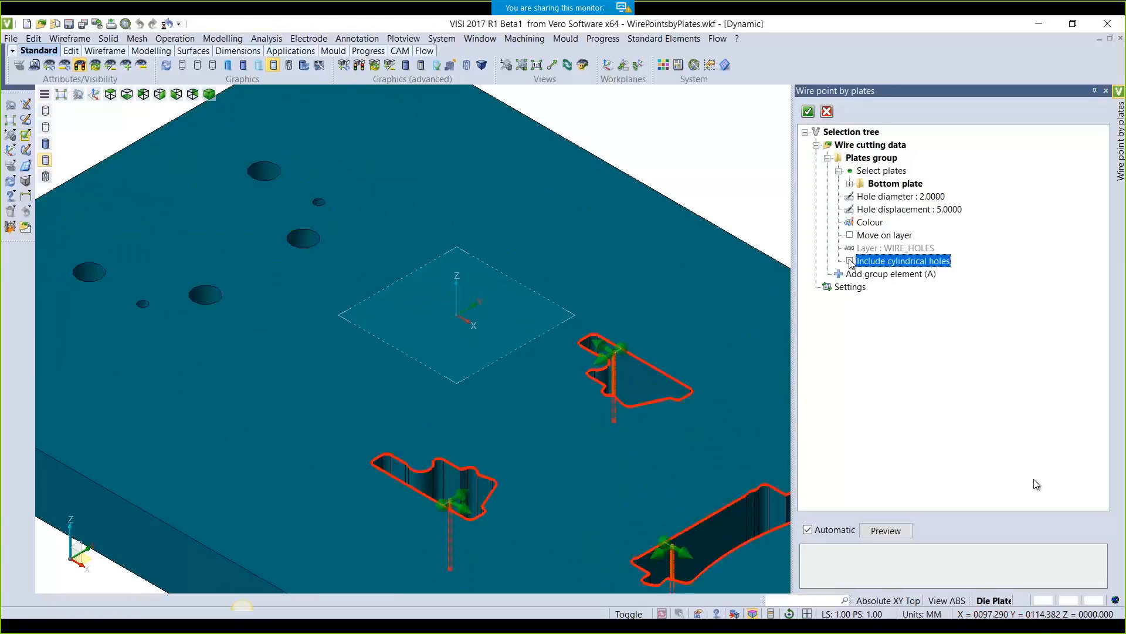
{"action": "left_click", "coordinate": [850, 260]}
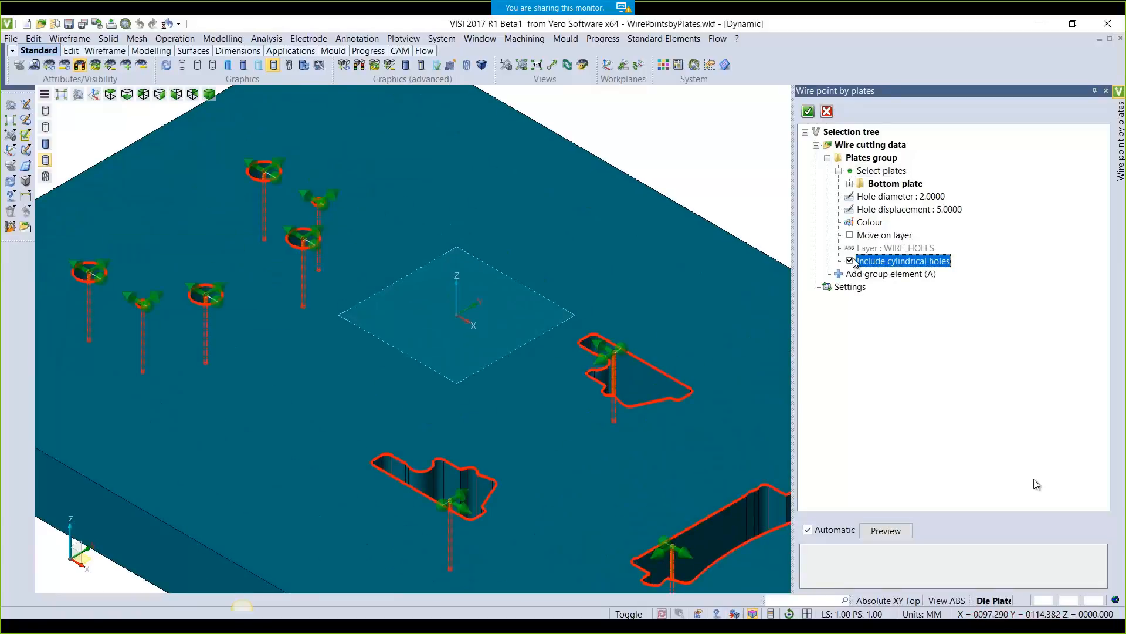
{"action": "left_click", "coordinate": [850, 183]}
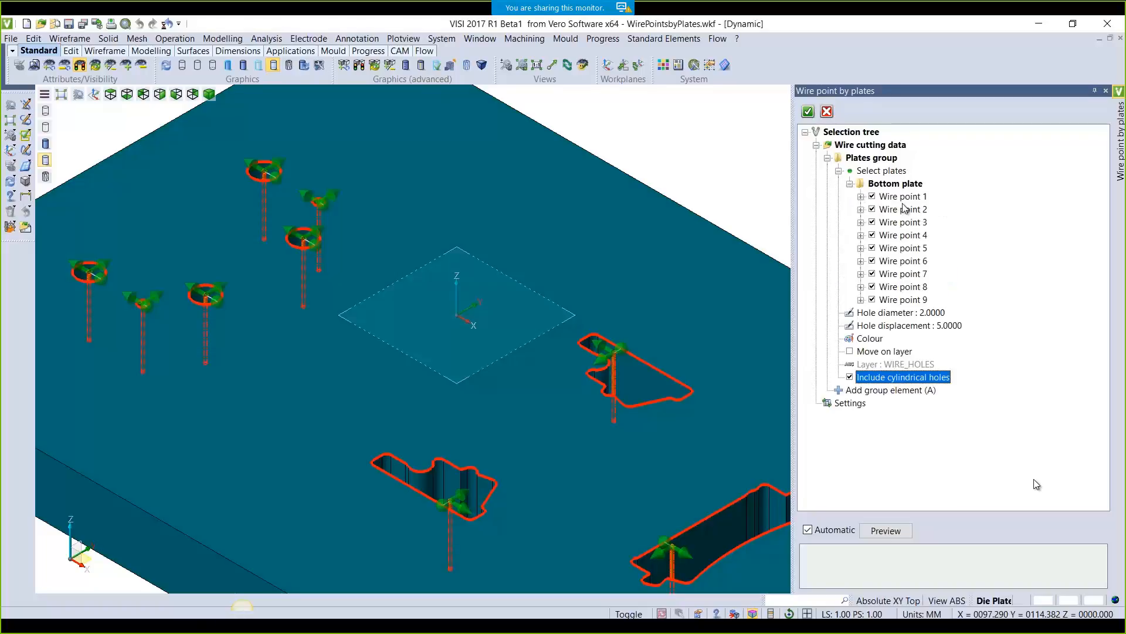
{"action": "scroll", "coordinate": [687, 297], "scroll_direction": "down", "scroll_amount": 3}
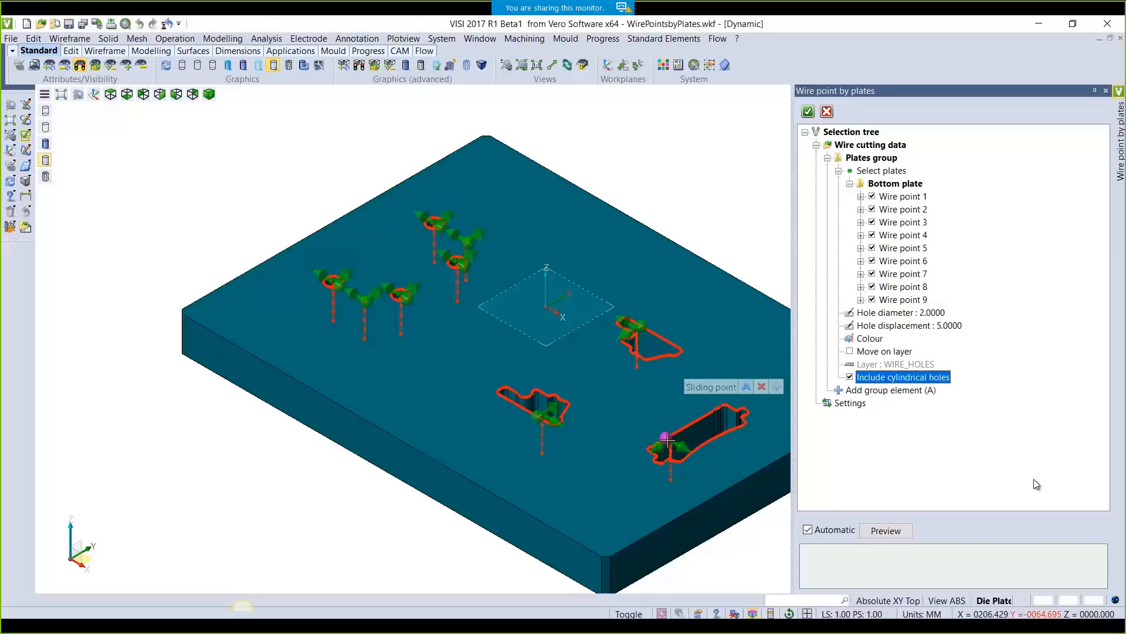
{"action": "left_click", "coordinate": [776, 386]}
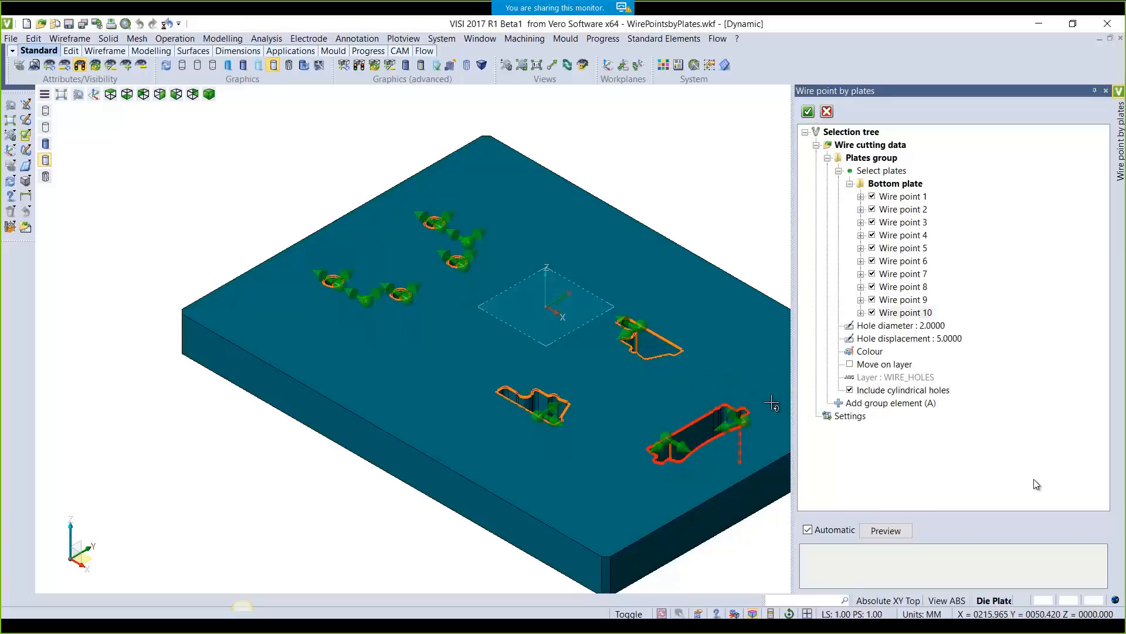
{"action": "scroll", "coordinate": [733, 422], "scroll_direction": "up", "scroll_amount": 3}
{"action": "scroll", "coordinate": [733, 422], "scroll_direction": "up", "scroll_amount": 1}
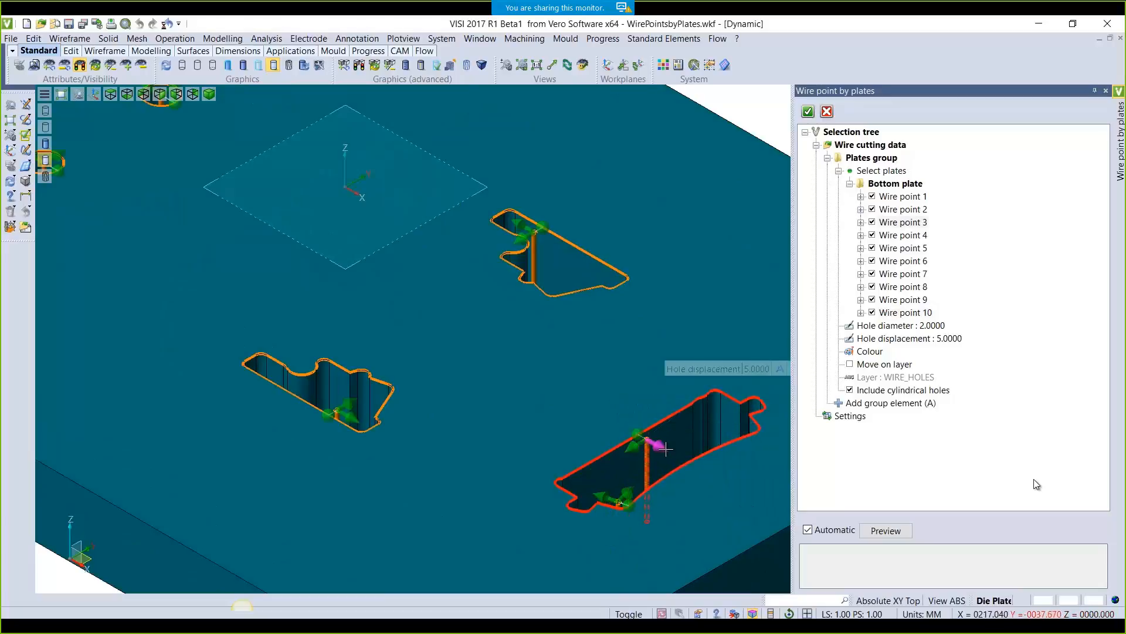
{"action": "scroll", "coordinate": [664, 427], "scroll_direction": "down", "scroll_amount": 1}
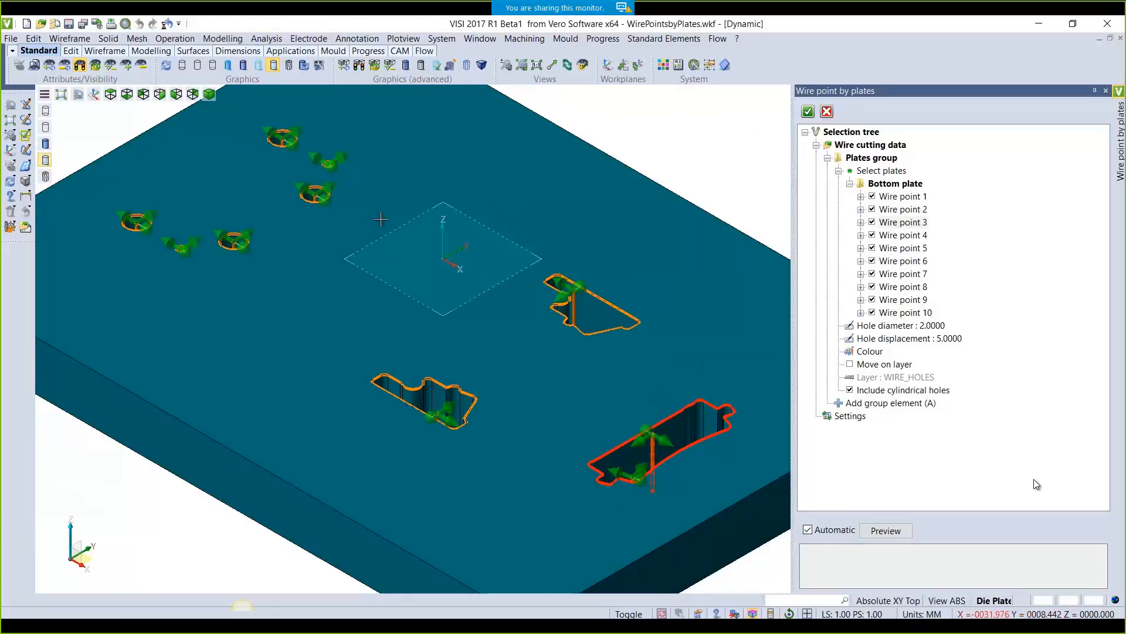
{"action": "left_click", "coordinate": [808, 113]}
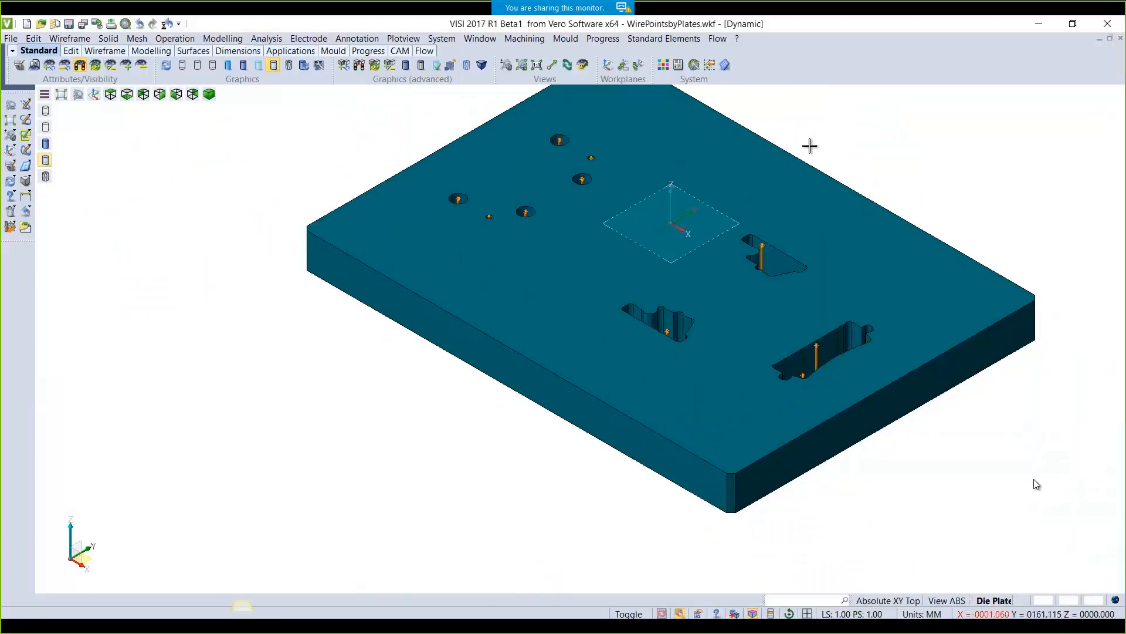
{"action": "middle_click_drag", "start_coordinate": [885, 168], "coordinate": [810, 200]}
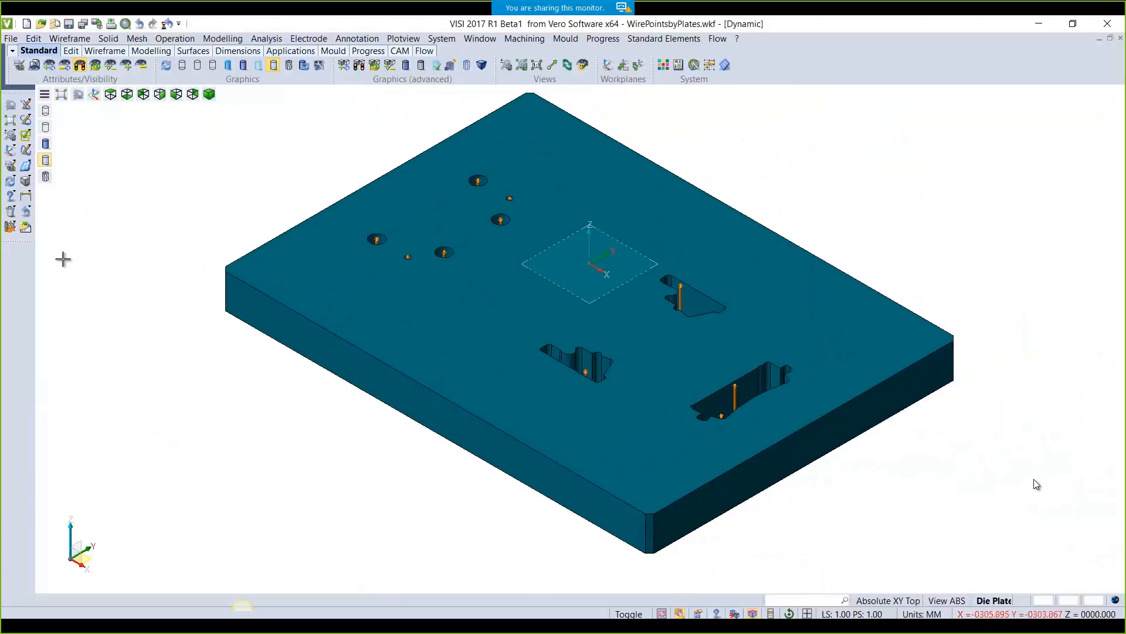
Create a Pick-method top view of the die plate on plotting Page1
{"action": "left_click", "coordinate": [26, 228]}
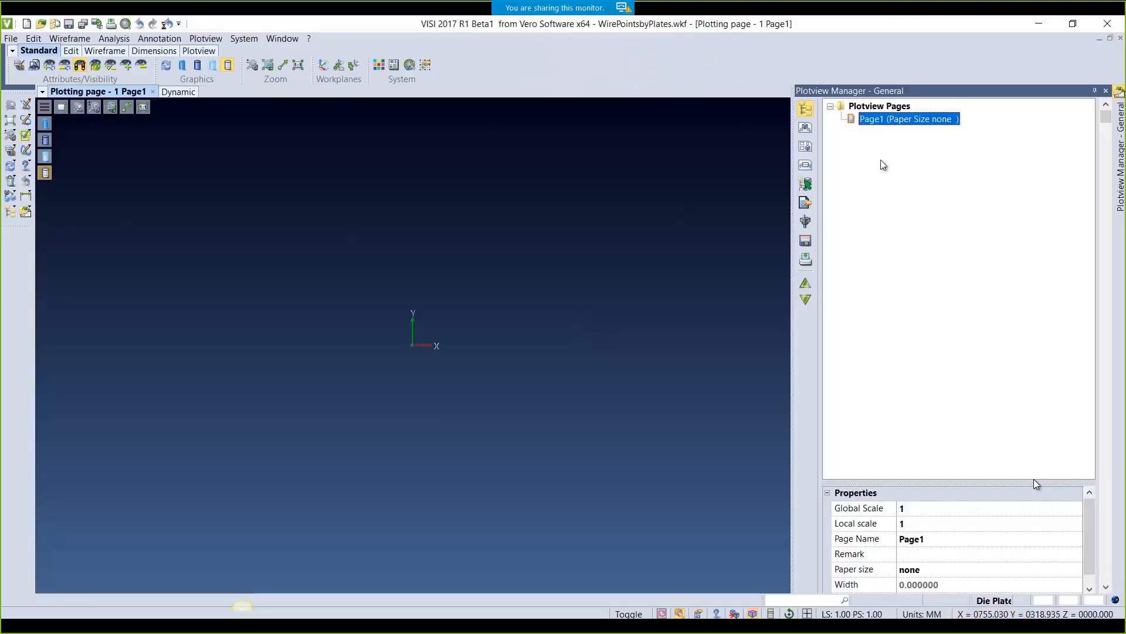
{"action": "left_click", "coordinate": [807, 132]}
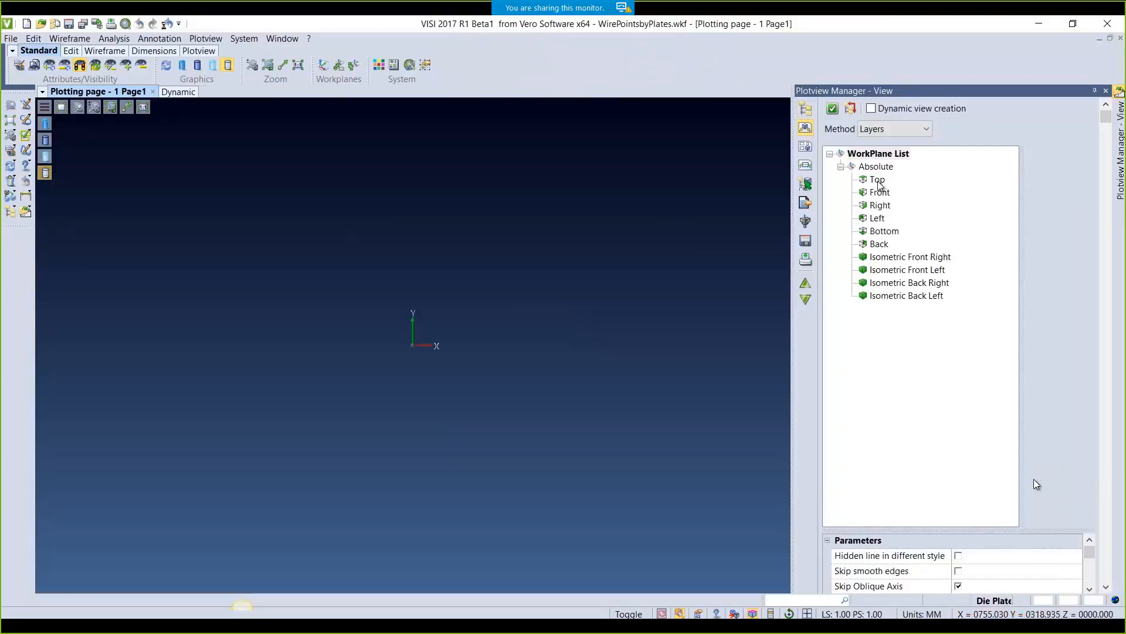
{"action": "left_click", "coordinate": [895, 128]}
{"action": "left_click", "coordinate": [879, 179]}
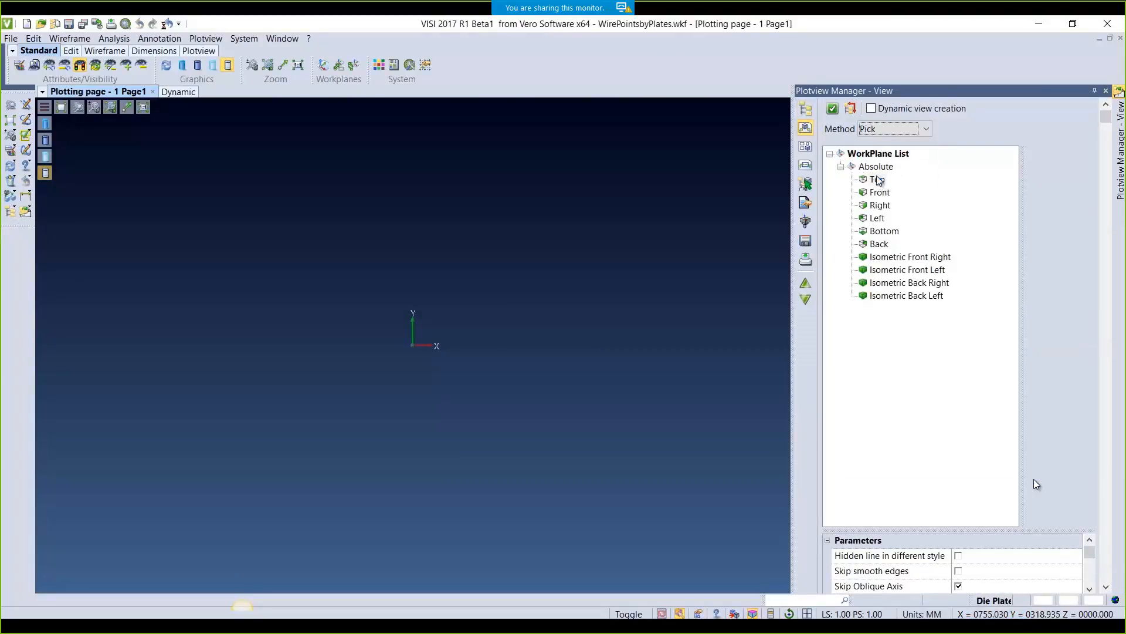
{"action": "left_click", "coordinate": [833, 110]}
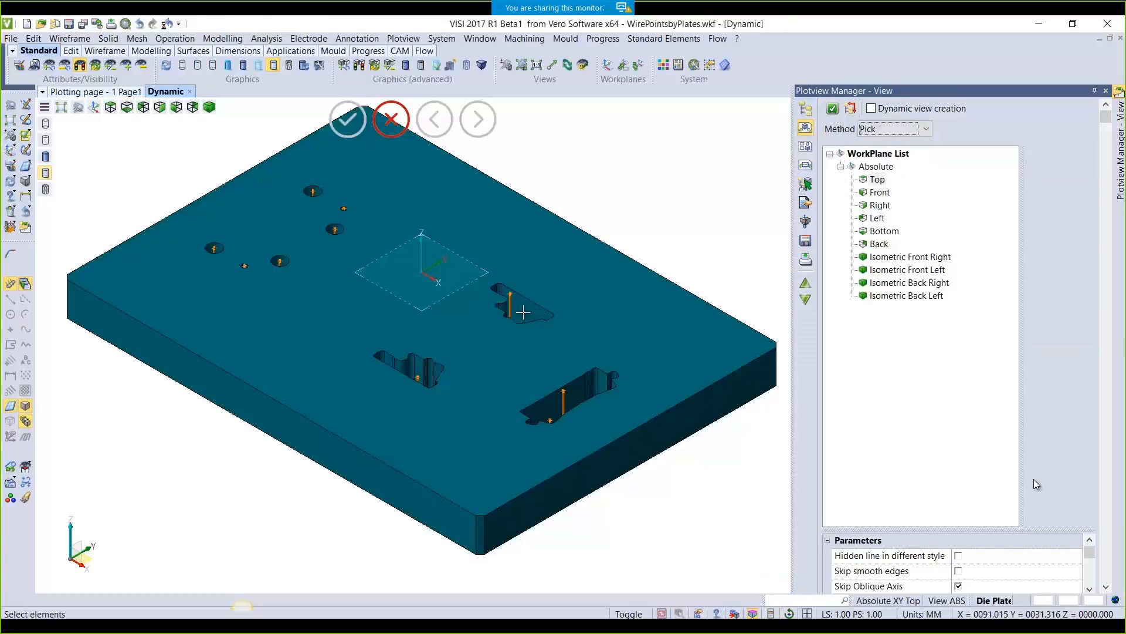
{"action": "left_click", "coordinate": [643, 279]}
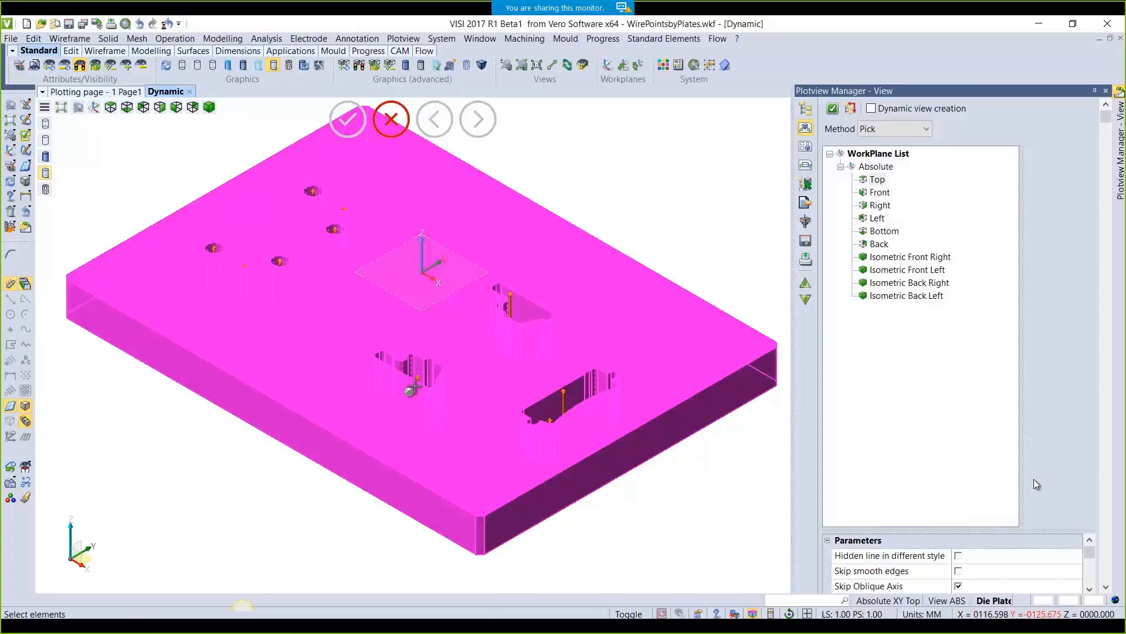
{"action": "right_click", "coordinate": [388, 365]}
{"action": "scroll", "coordinate": [382, 359], "scroll_direction": "up", "scroll_amount": 6}
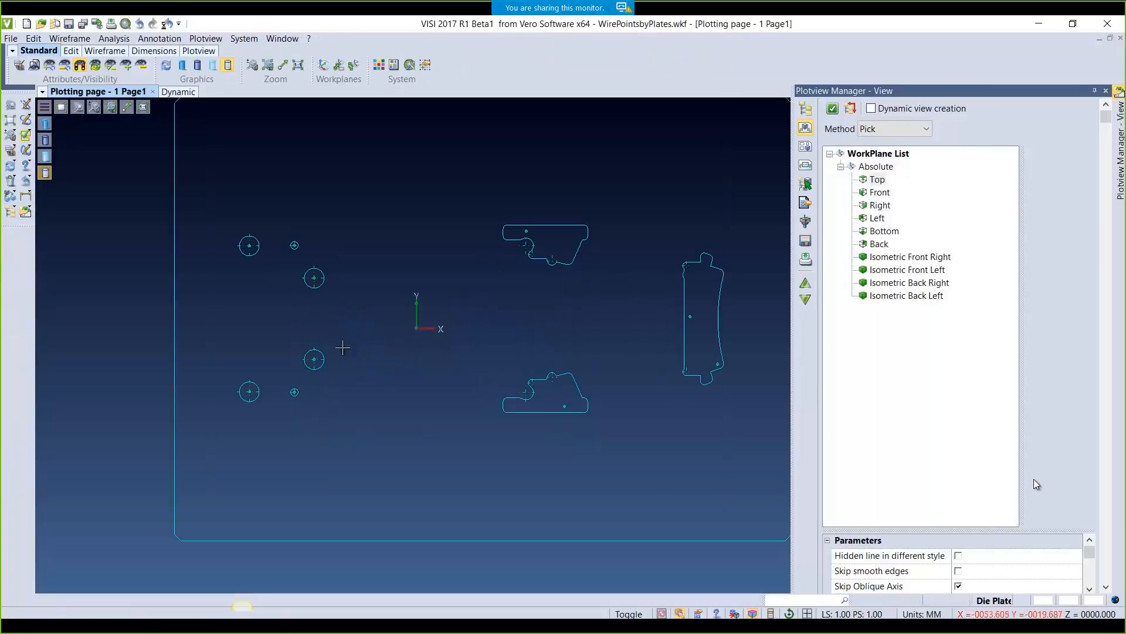
{"action": "middle_click_drag", "start_coordinate": [716, 327], "coordinate": [464, 334]}
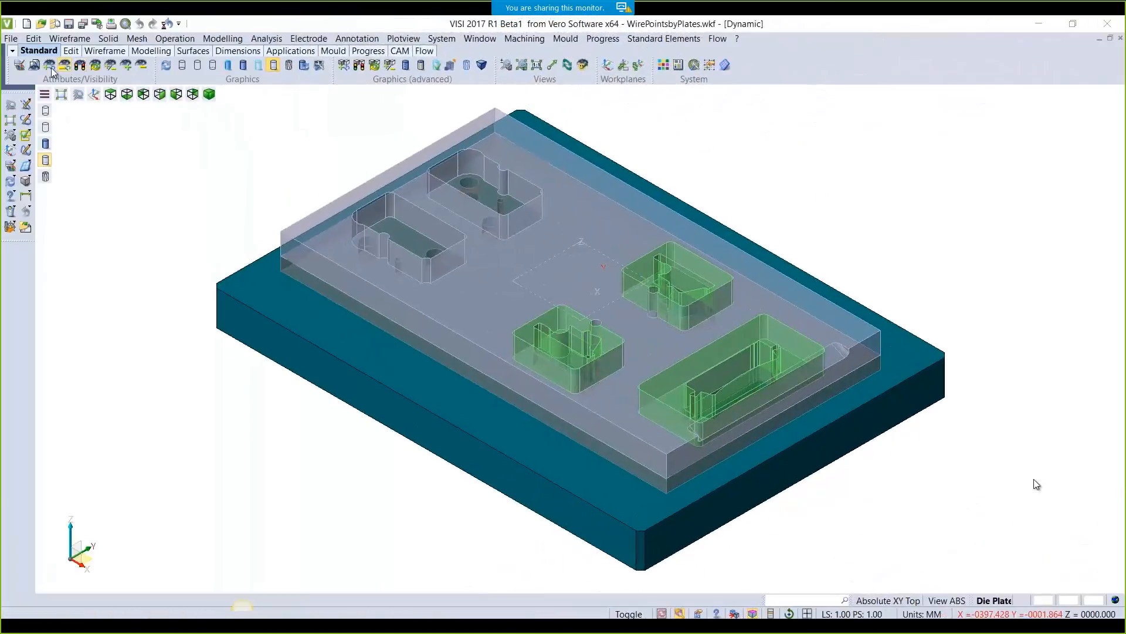
Show only the base plate and start Wire point by plates on it
{"action": "left_click", "coordinate": [51, 66]}
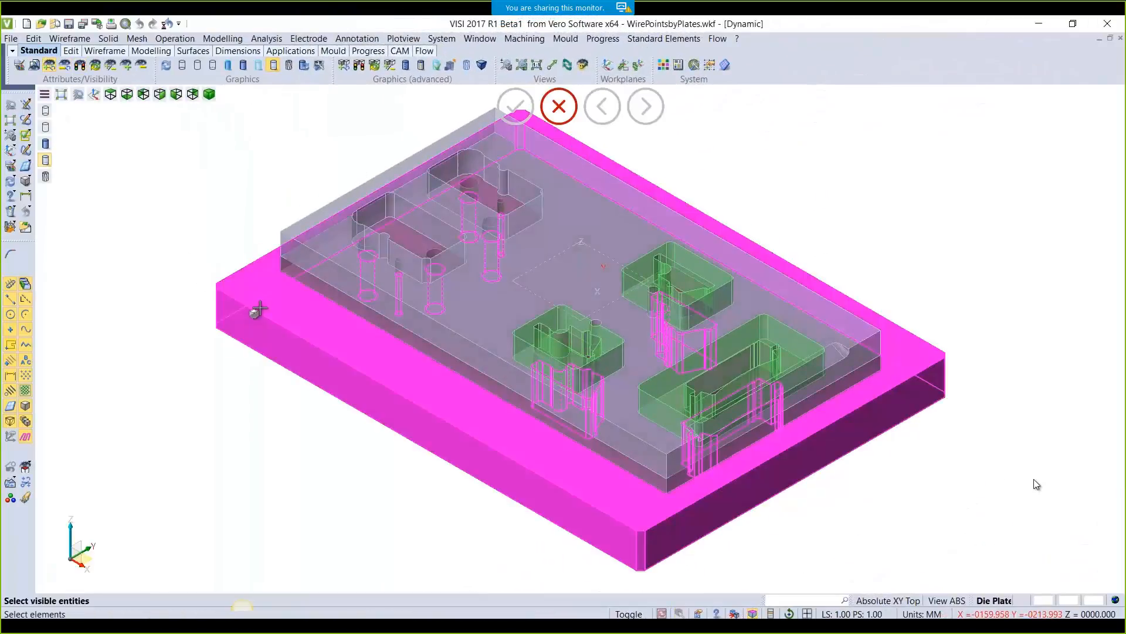
{"action": "left_click", "coordinate": [252, 309]}
{"action": "left_click", "coordinate": [602, 38]}
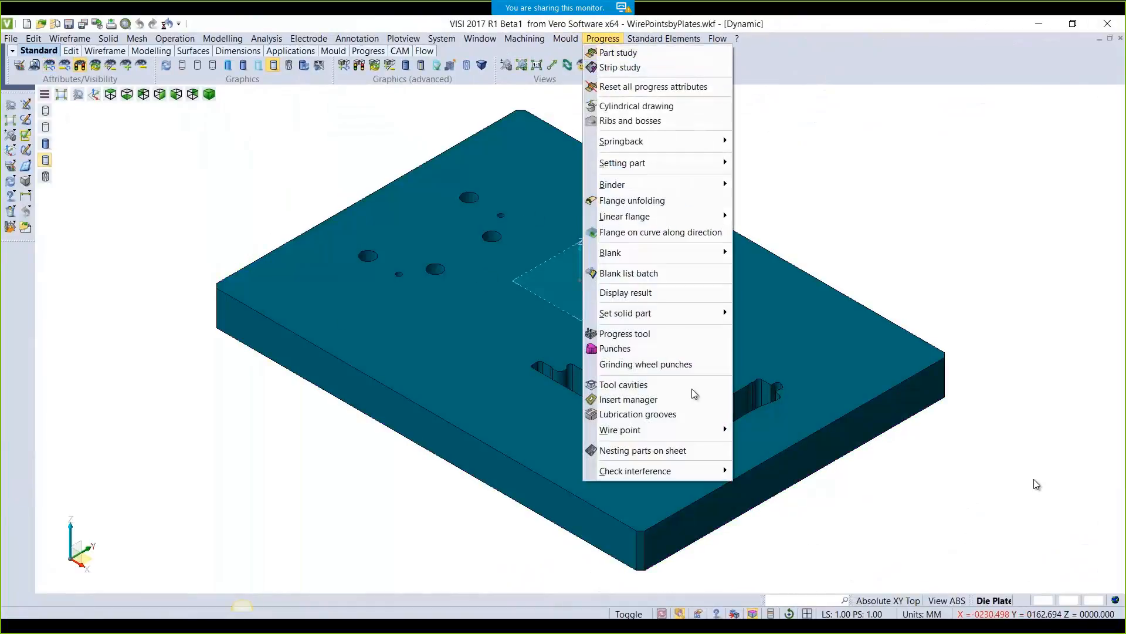
{"action": "mouse_move", "coordinate": [678, 431]}
{"action": "left_click", "coordinate": [760, 432]}
{"action": "left_click", "coordinate": [654, 418]}
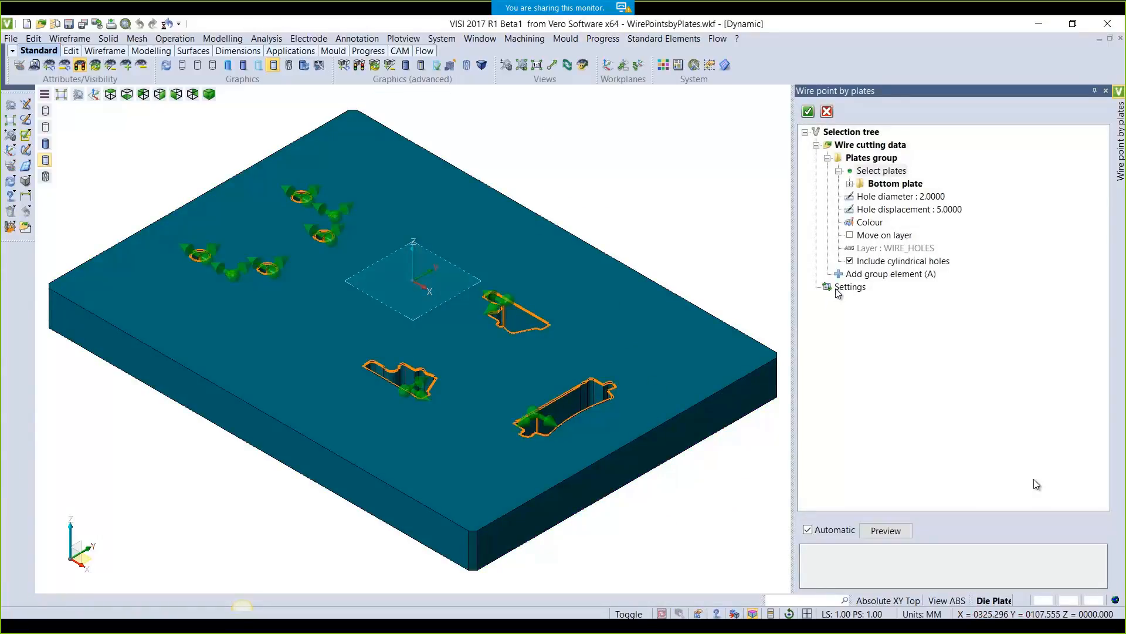
Turn off holes recognition and set wire points to diameter 3 with a salmon colour
{"action": "left_click", "coordinate": [841, 287]}
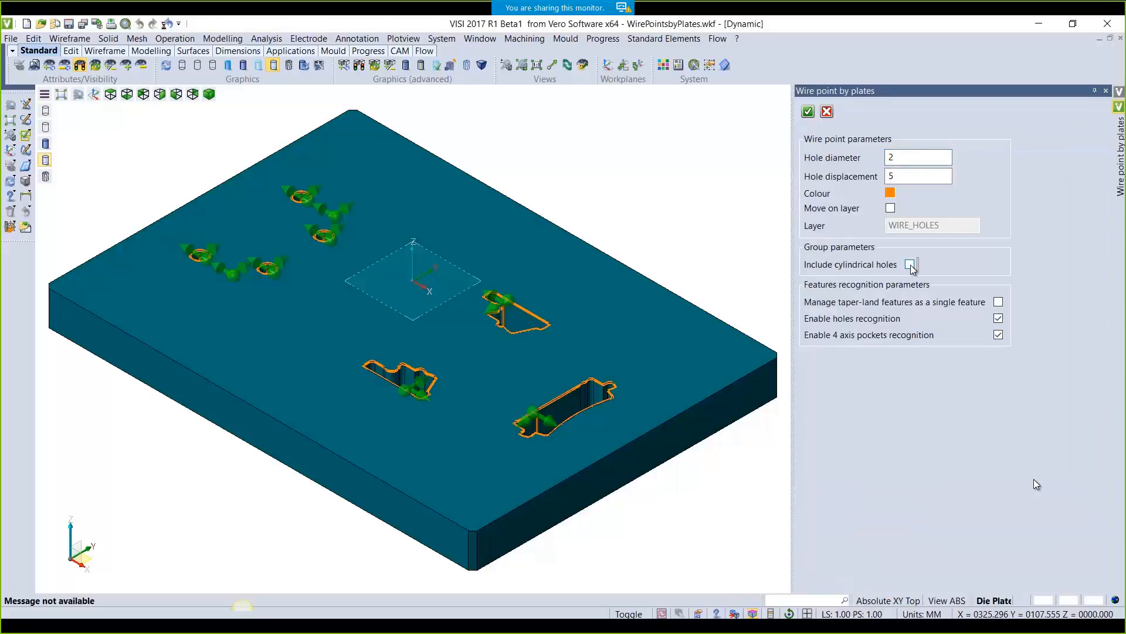
{"action": "left_click", "coordinate": [999, 320]}
{"action": "left_click", "coordinate": [901, 158]}
{"action": "type", "text": "3"}
{"action": "left_click", "coordinate": [890, 194]}
{"action": "left_click", "coordinate": [299, 97]}
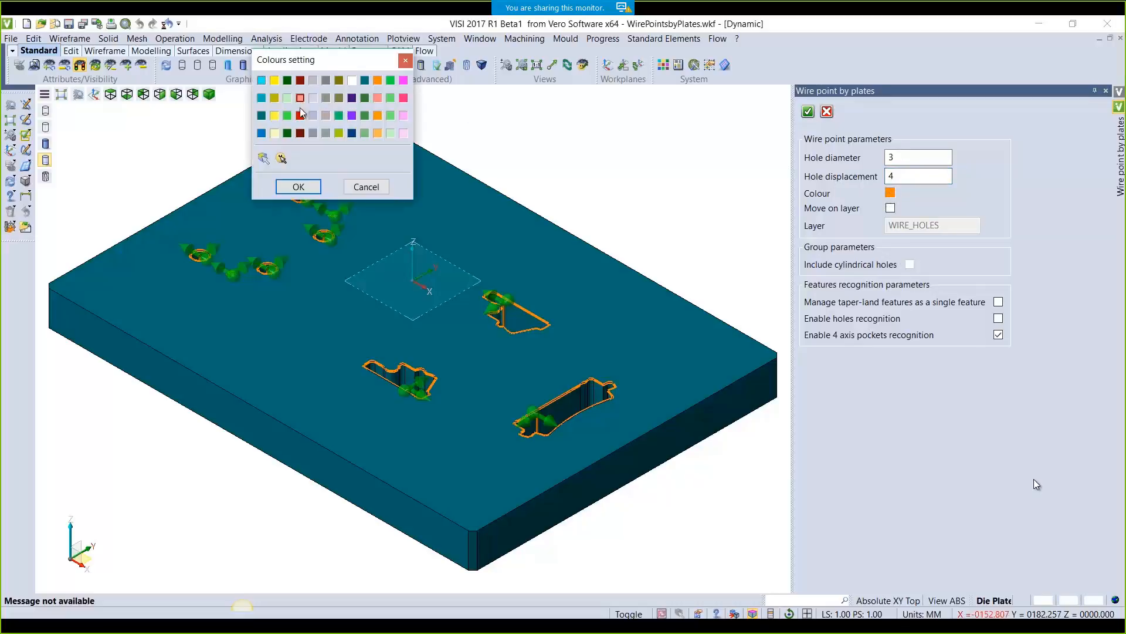
{"action": "left_click", "coordinate": [298, 187]}
{"action": "left_click", "coordinate": [809, 113]}
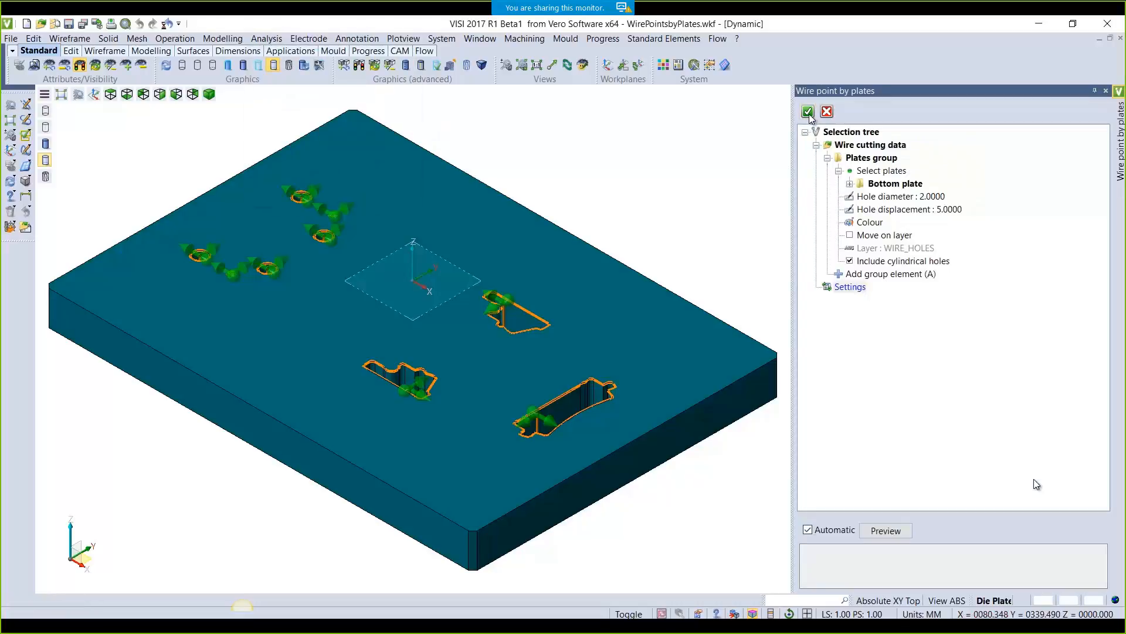
Rerun Wire point by plates on the plate and create the 3 mm pocket-only wire points
{"action": "left_click", "coordinate": [1106, 91]}
{"action": "right_click", "coordinate": [852, 221]}
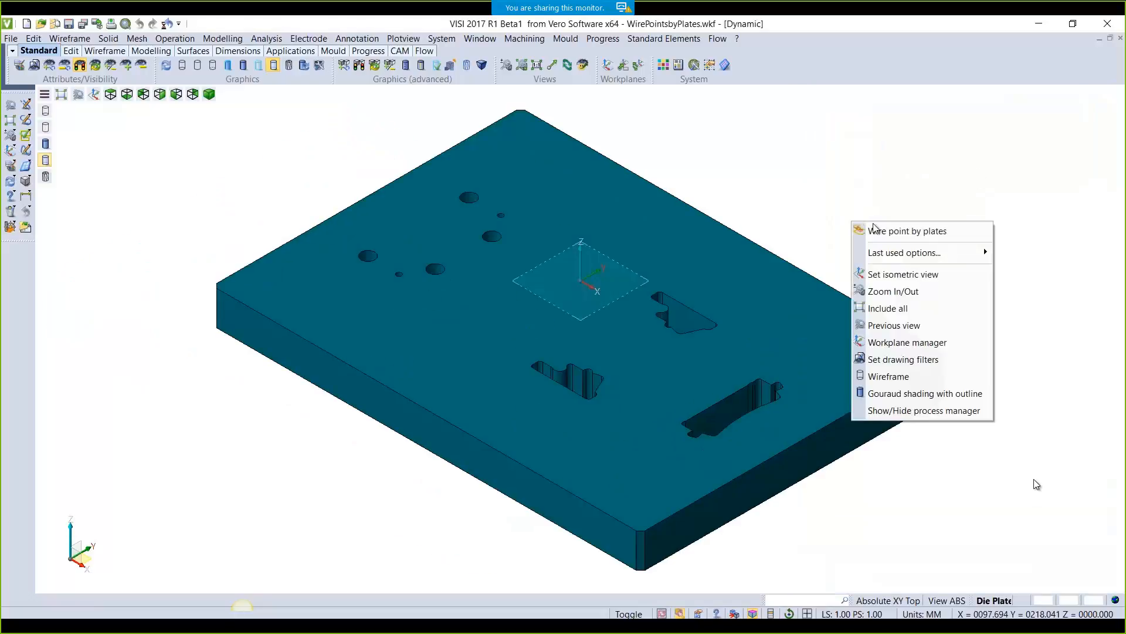
{"action": "left_click", "coordinate": [875, 230]}
{"action": "left_click", "coordinate": [672, 326]}
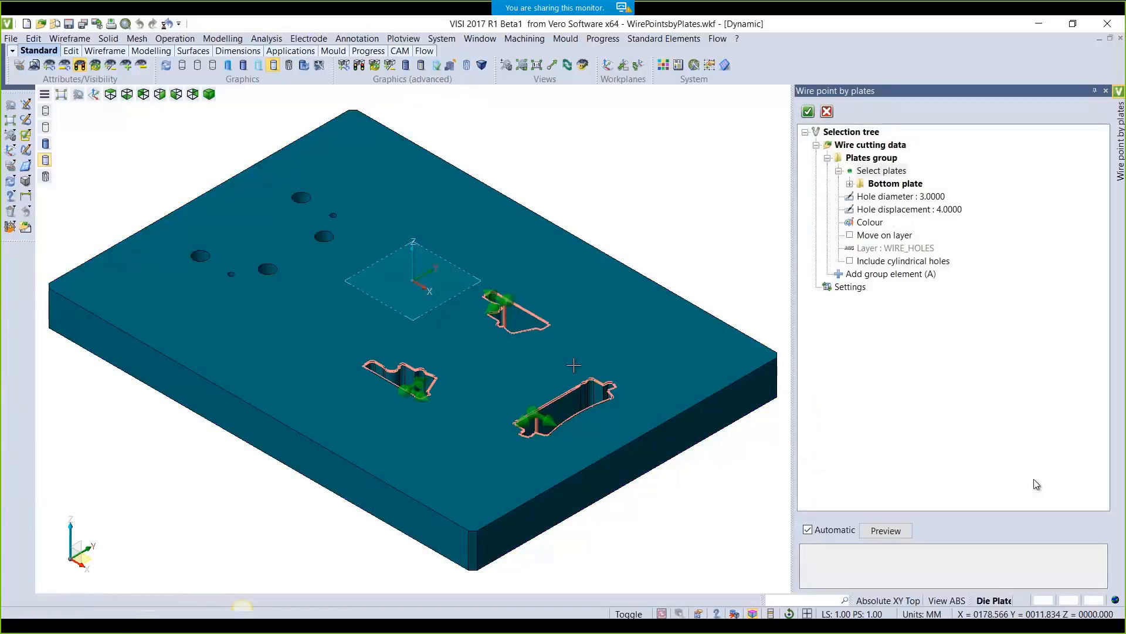
{"action": "scroll", "coordinate": [517, 317], "scroll_direction": "up", "scroll_amount": 3}
{"action": "scroll", "coordinate": [516, 318], "scroll_direction": "down", "scroll_amount": 3}
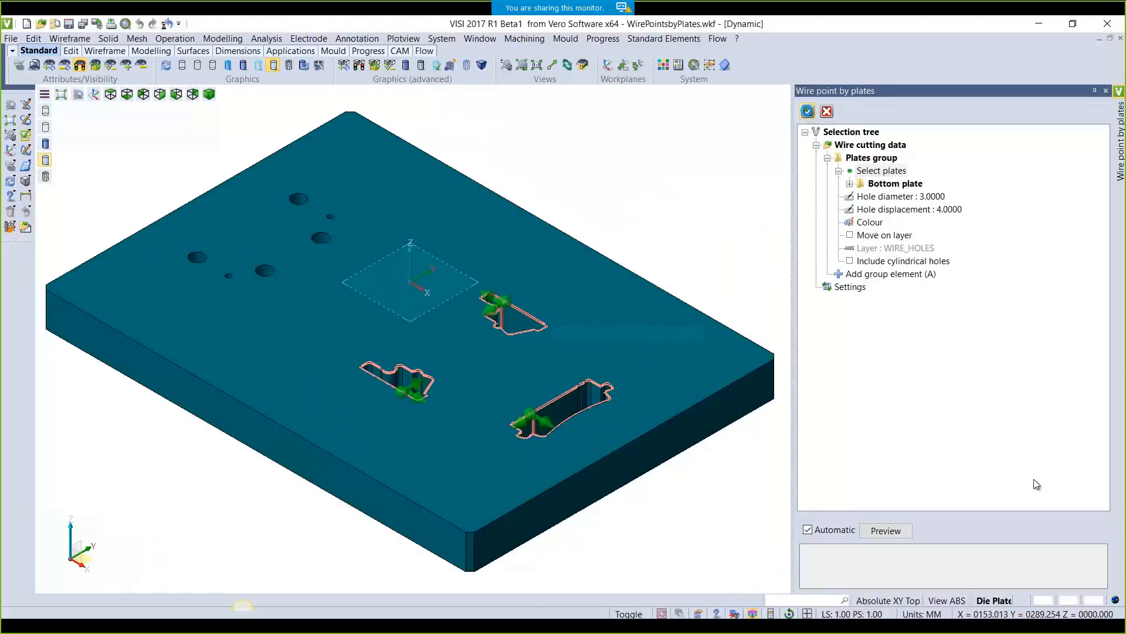
{"action": "left_click", "coordinate": [808, 111]}
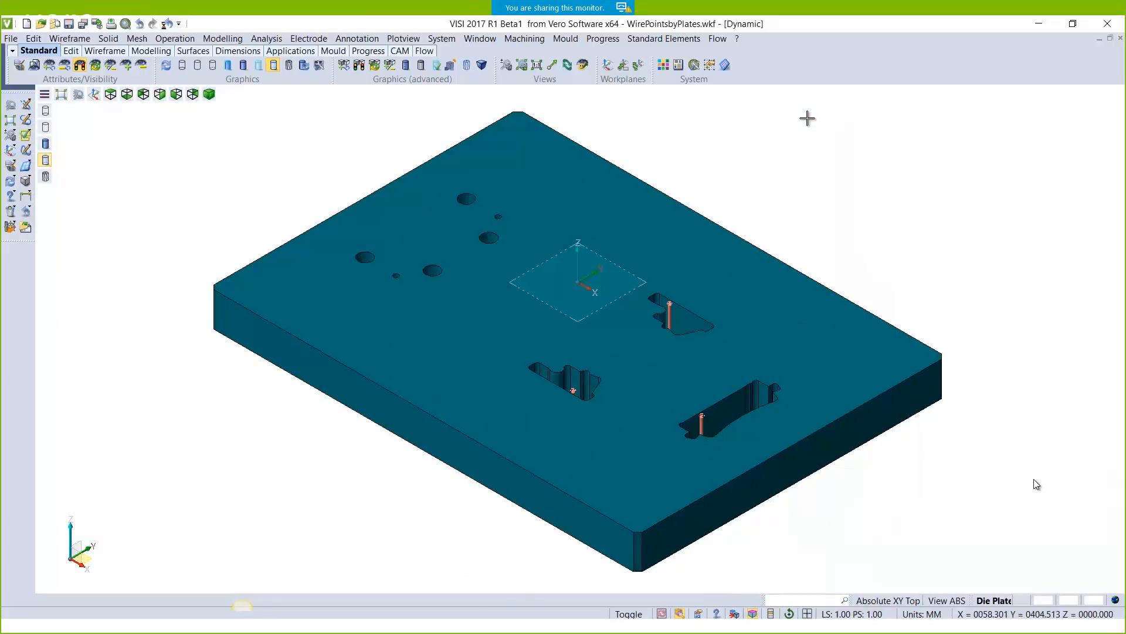
Go to the Nesting parts on sheet slide and play its VISI demo video
{"action": "key", "text": "alt+Tab"}
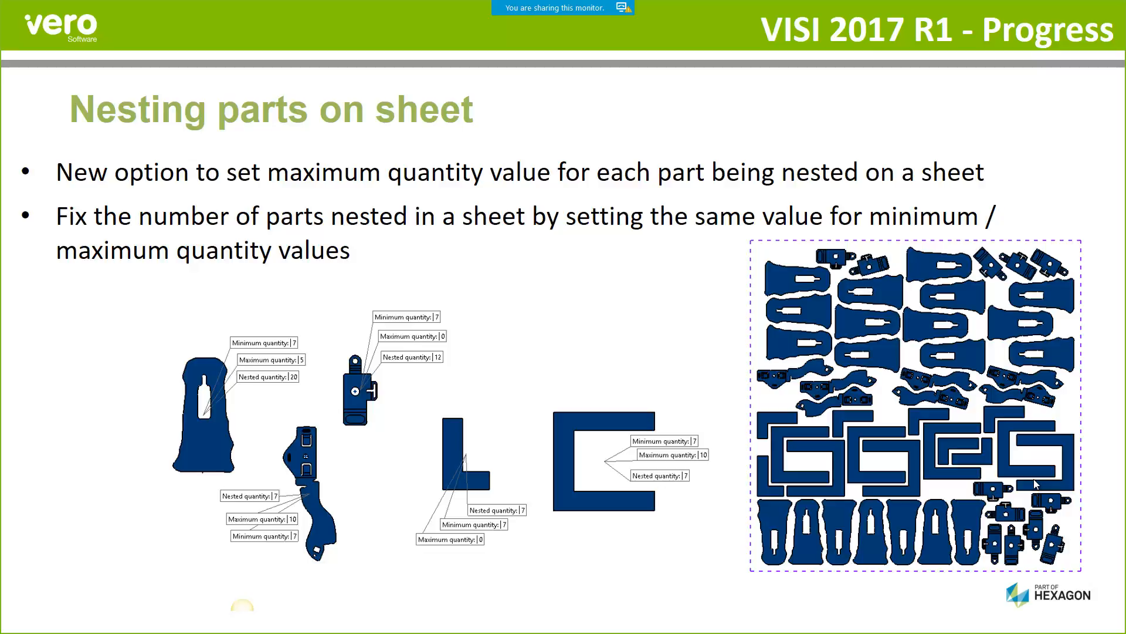
{"action": "left_click", "coordinate": [1034, 480]}
{"action": "left_click", "coordinate": [1035, 479]}
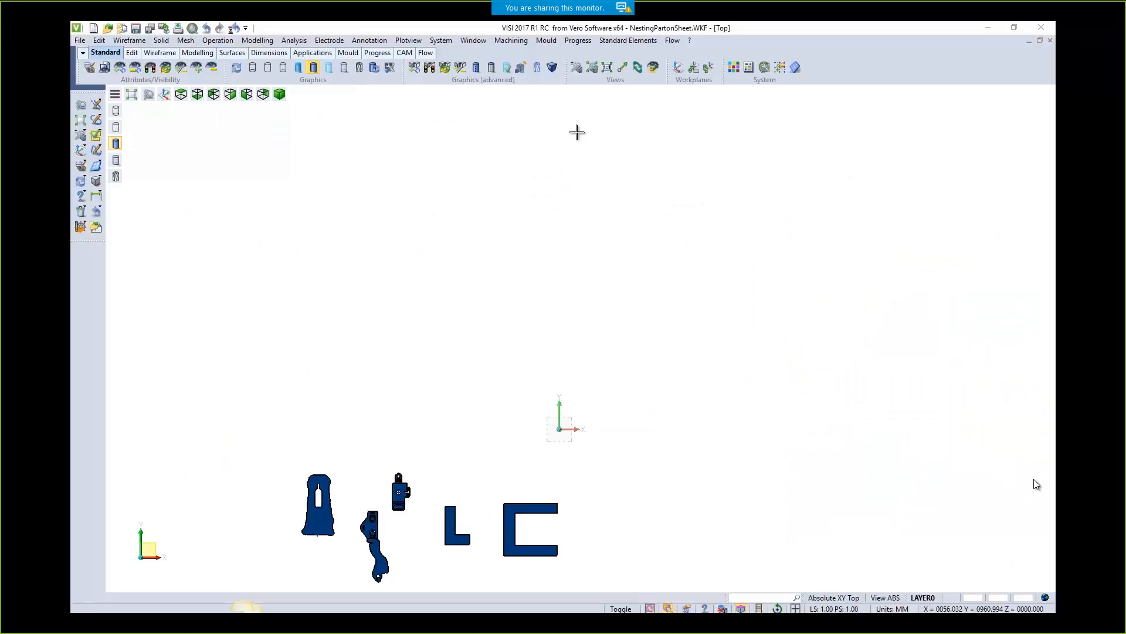
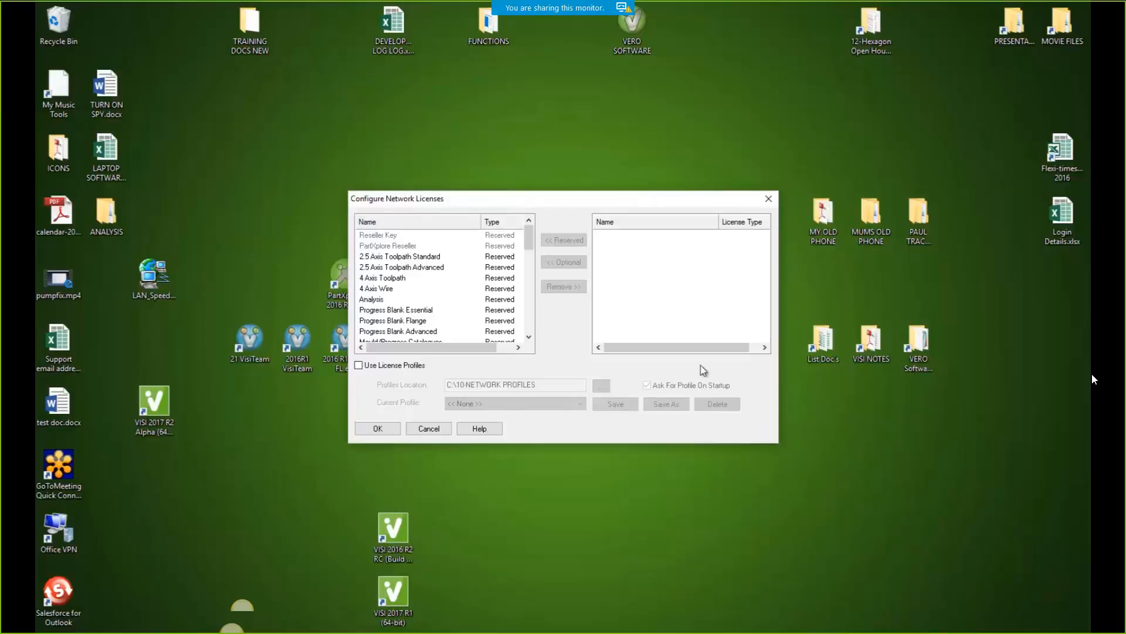
Relaunch License Manager from the licence tray icon and reopen Configure Network Licenses
{"action": "left_click", "coordinate": [768, 199]}
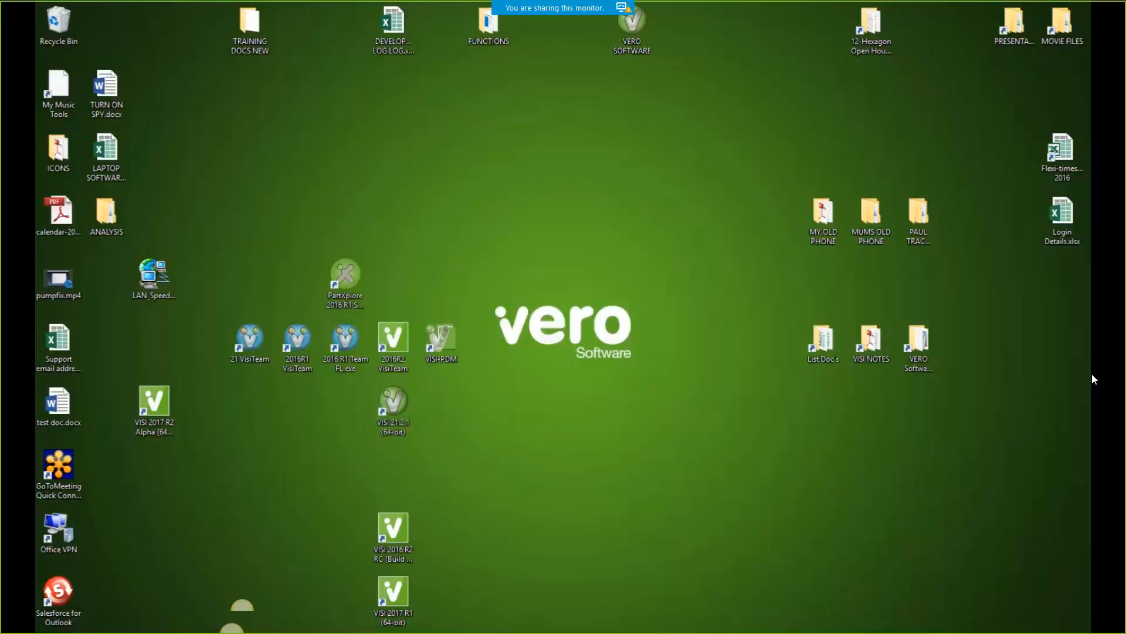
{"action": "left_click", "coordinate": [954, 633]}
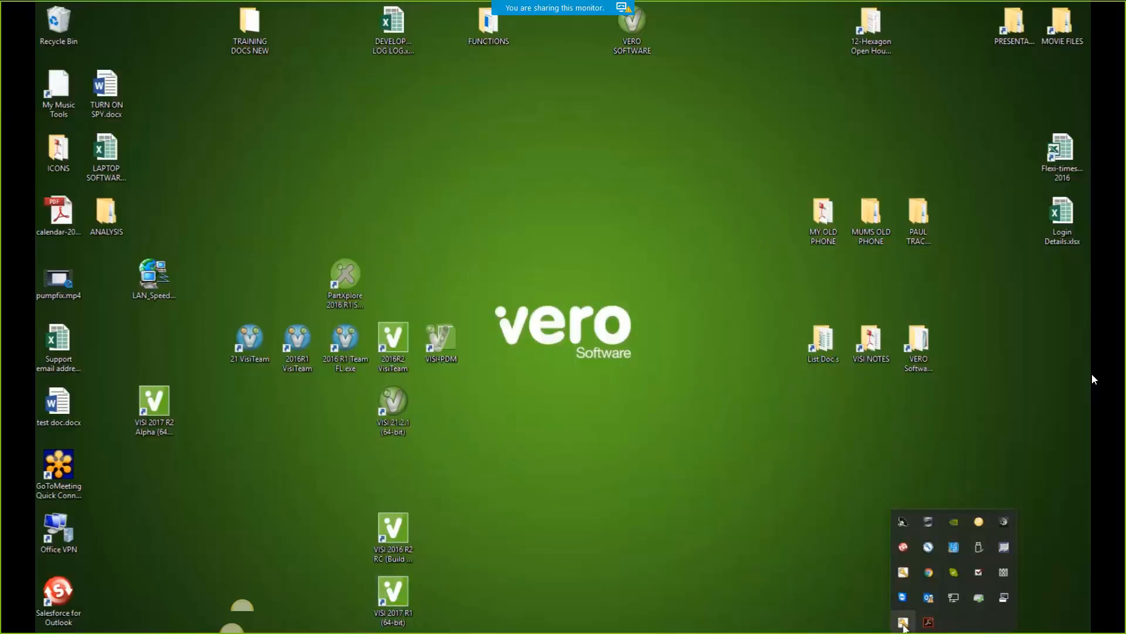
{"action": "right_click", "coordinate": [903, 622]}
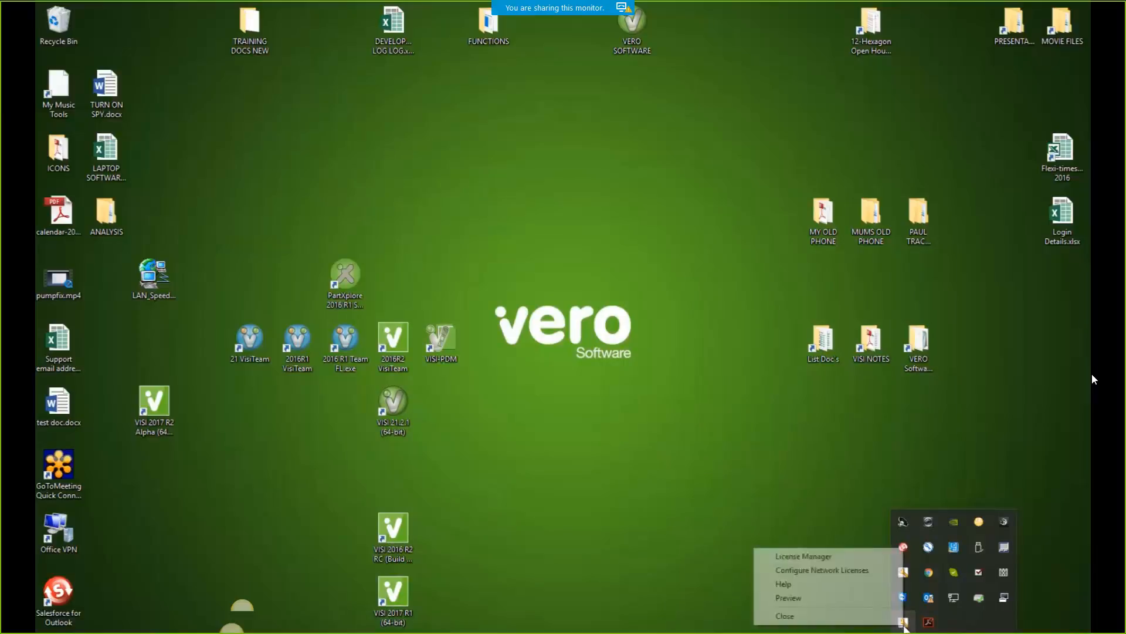
{"action": "left_click", "coordinate": [801, 555]}
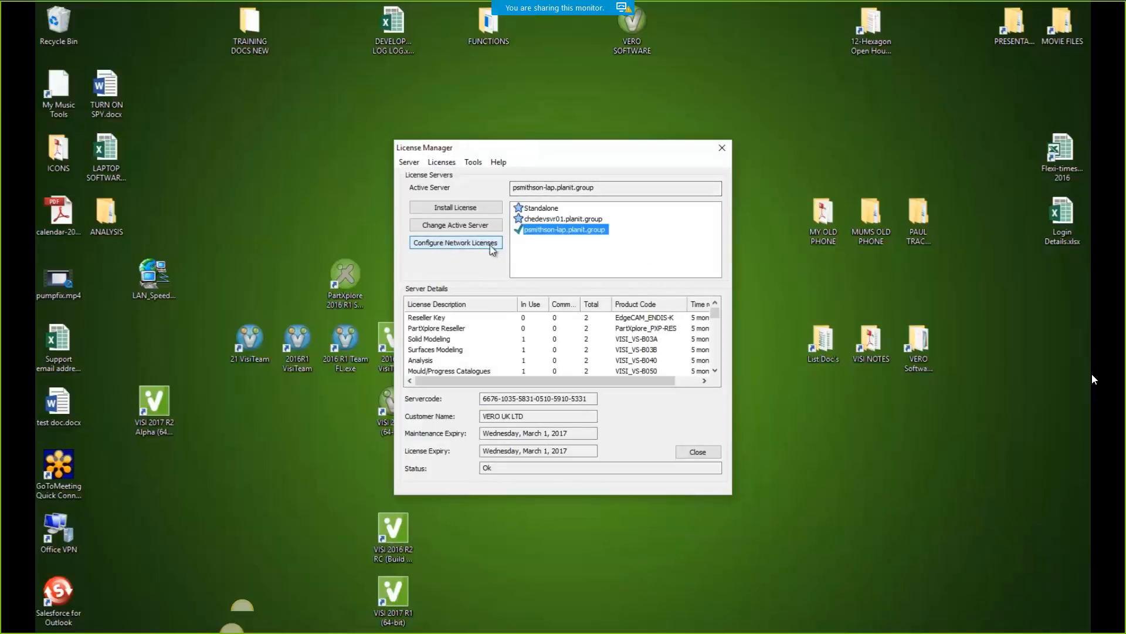
{"action": "scroll", "coordinate": [453, 344], "scroll_direction": "down", "scroll_amount": 5}
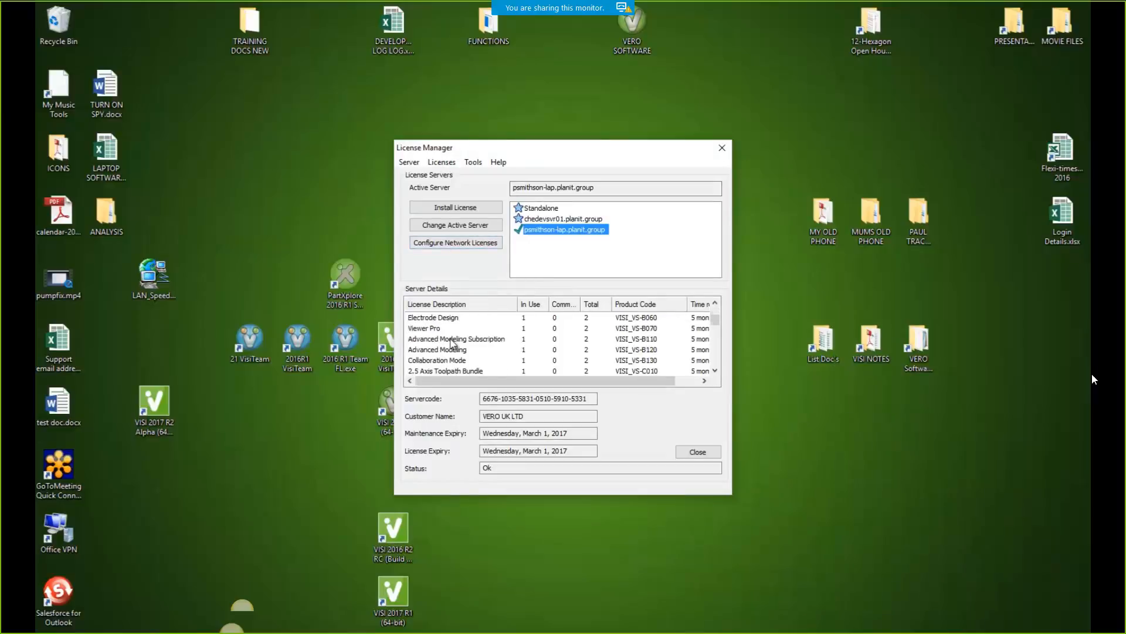
{"action": "scroll", "coordinate": [454, 345], "scroll_direction": "up", "scroll_amount": 5}
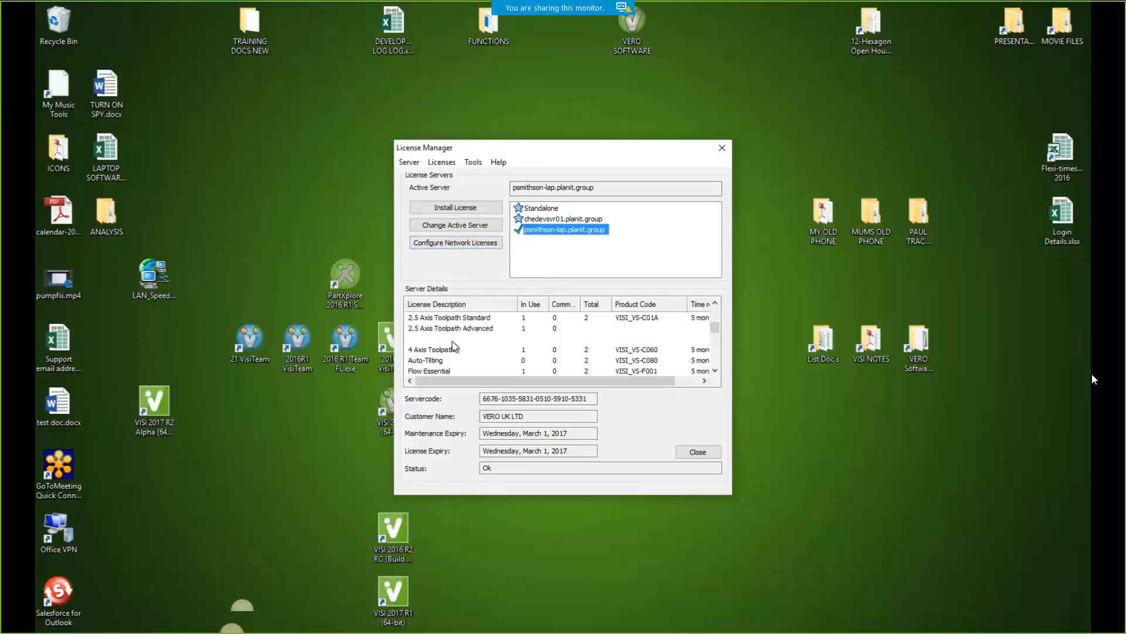
{"action": "left_click", "coordinate": [438, 243]}
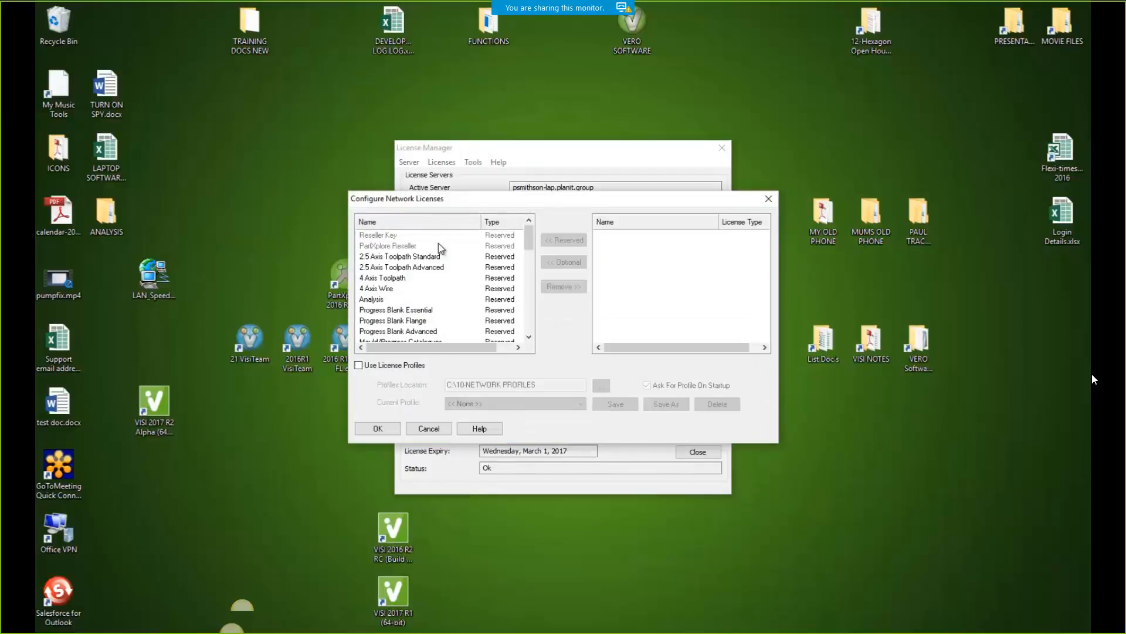
Turn on Use License Profiles and browse to C:\VISI2017R1\Workf for the profiles location
{"action": "left_click", "coordinate": [359, 367]}
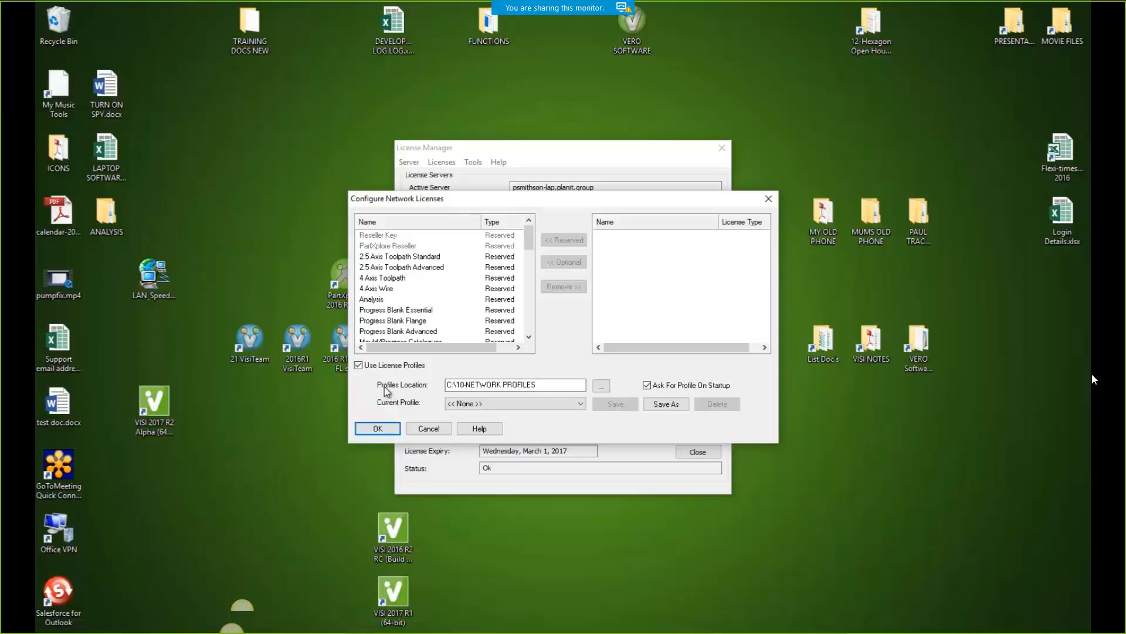
{"action": "left_click", "coordinate": [601, 385]}
{"action": "left_click", "coordinate": [390, 337]}
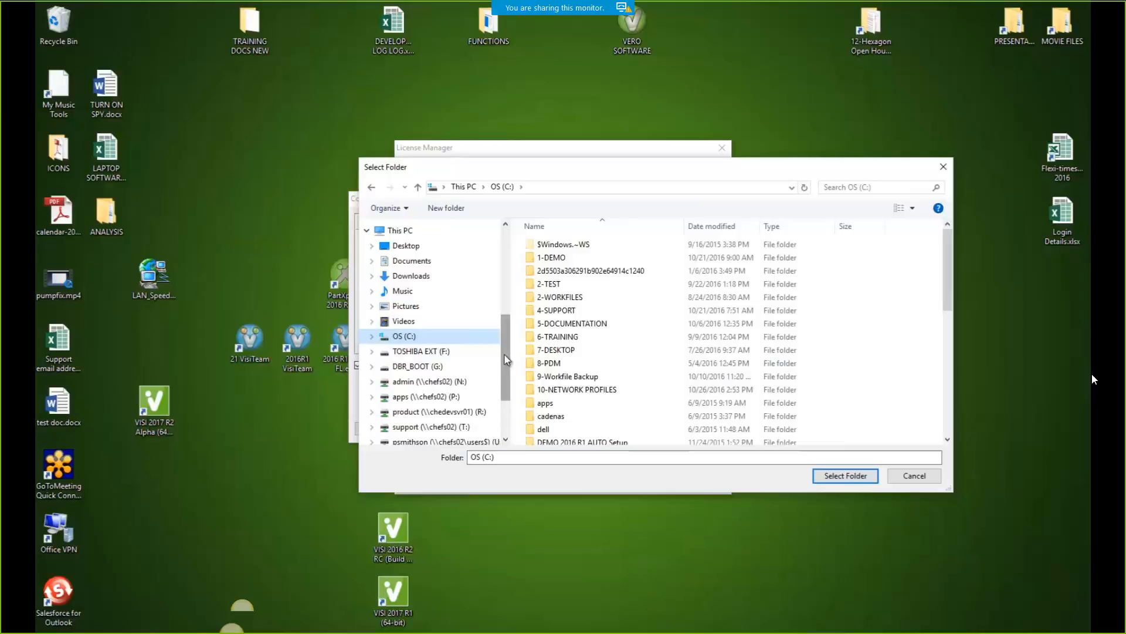
{"action": "left_click", "coordinate": [372, 336]}
{"action": "left_click_drag", "start_coordinate": [503, 327], "coordinate": [514, 399]}
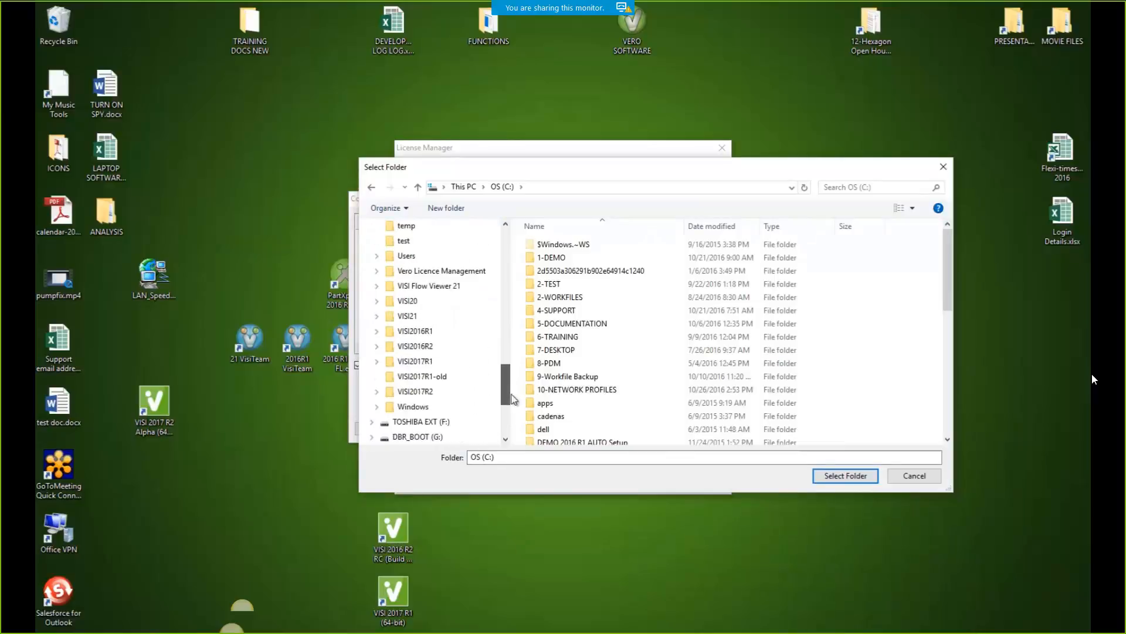
{"action": "left_click", "coordinate": [393, 365]}
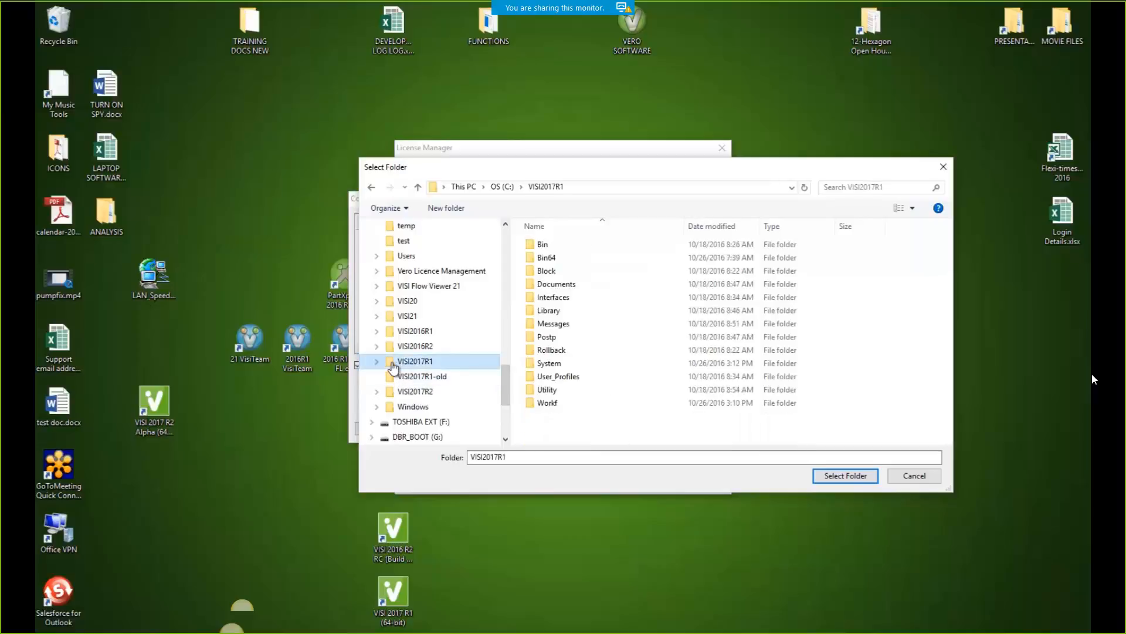
{"action": "double_click", "coordinate": [541, 403]}
Create a new NETWORK PROFILE folder in Workf and select it as the profiles location
{"action": "right_click", "coordinate": [540, 298]}
{"action": "mouse_move", "coordinate": [611, 463]}
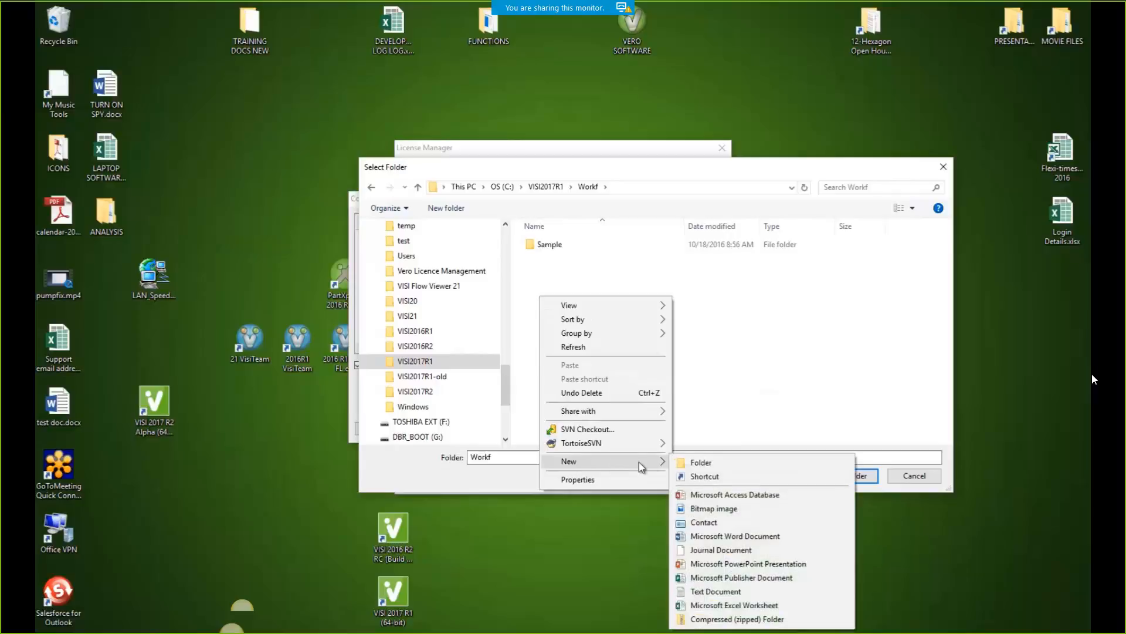
{"action": "left_click", "coordinate": [701, 463]}
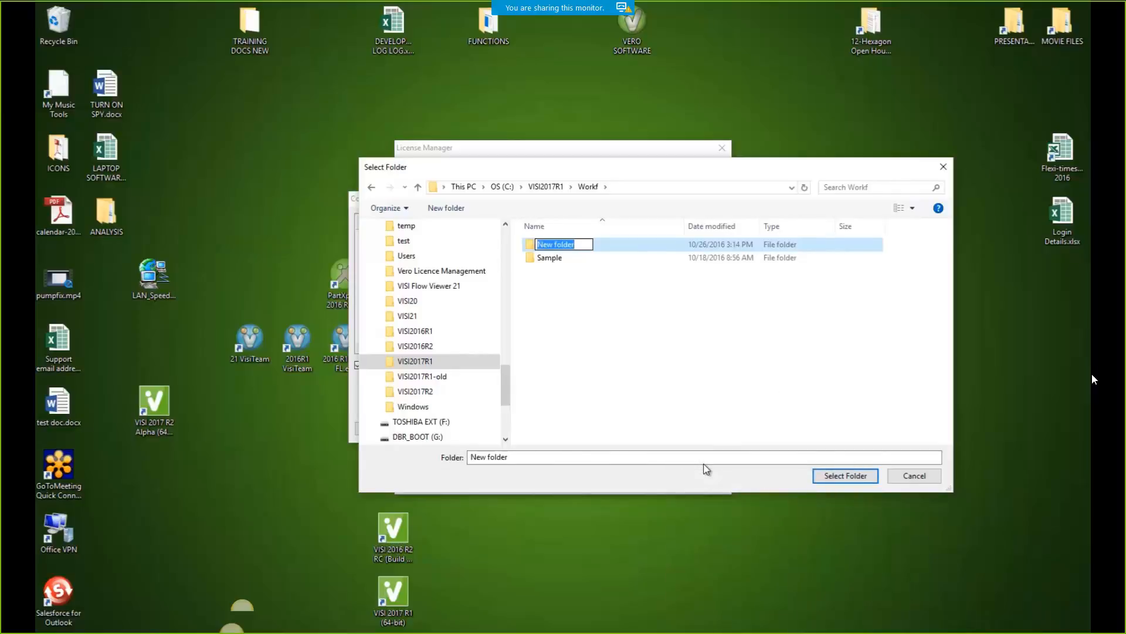
{"action": "type", "text": "NET"}
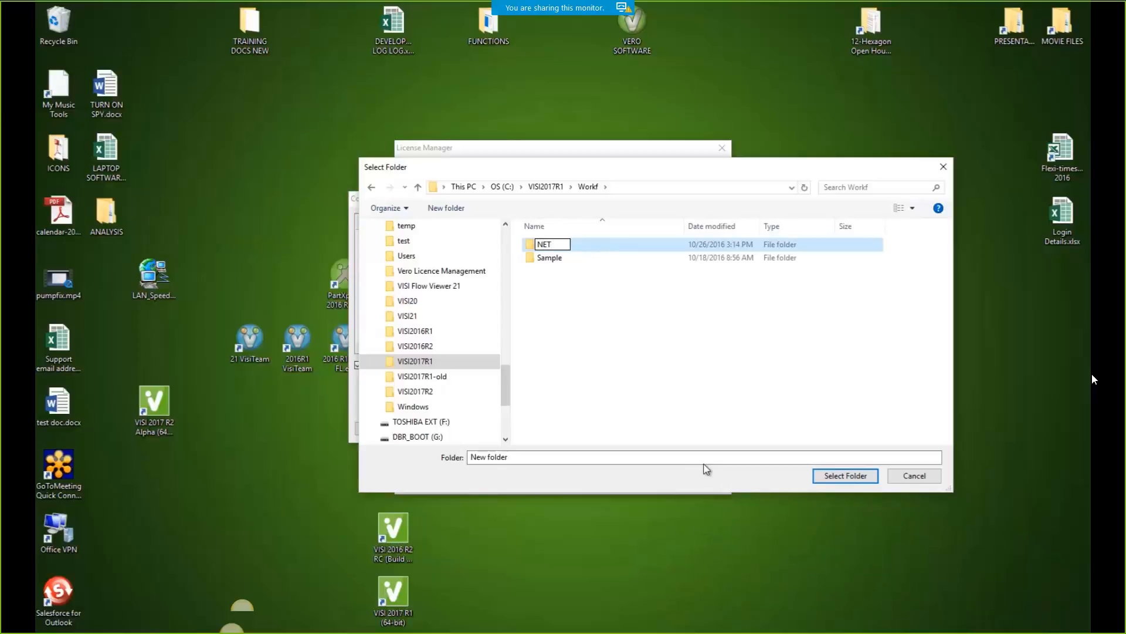
{"action": "type", "text": "WORK PROFILE"}
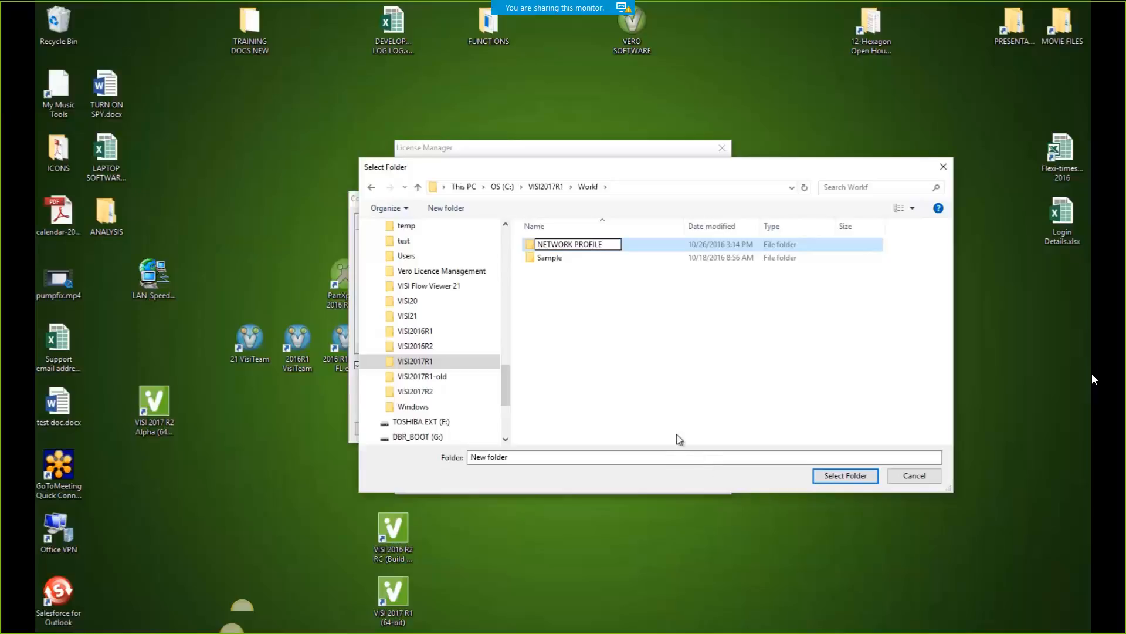
{"action": "left_click", "coordinate": [567, 295]}
{"action": "left_click", "coordinate": [561, 249]}
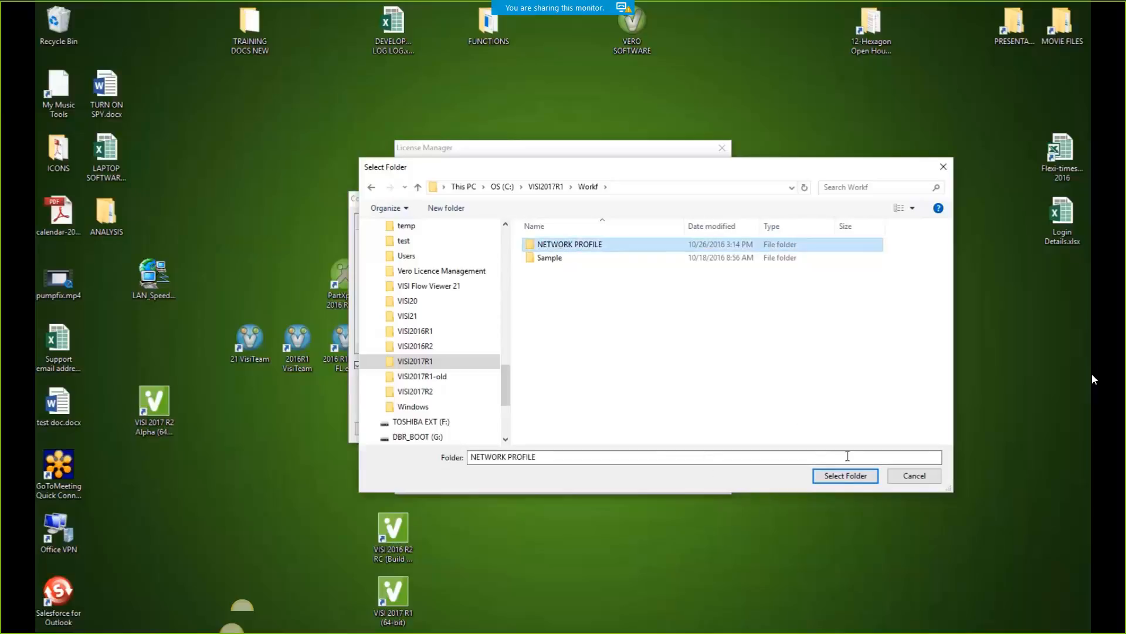
{"action": "left_click", "coordinate": [843, 476]}
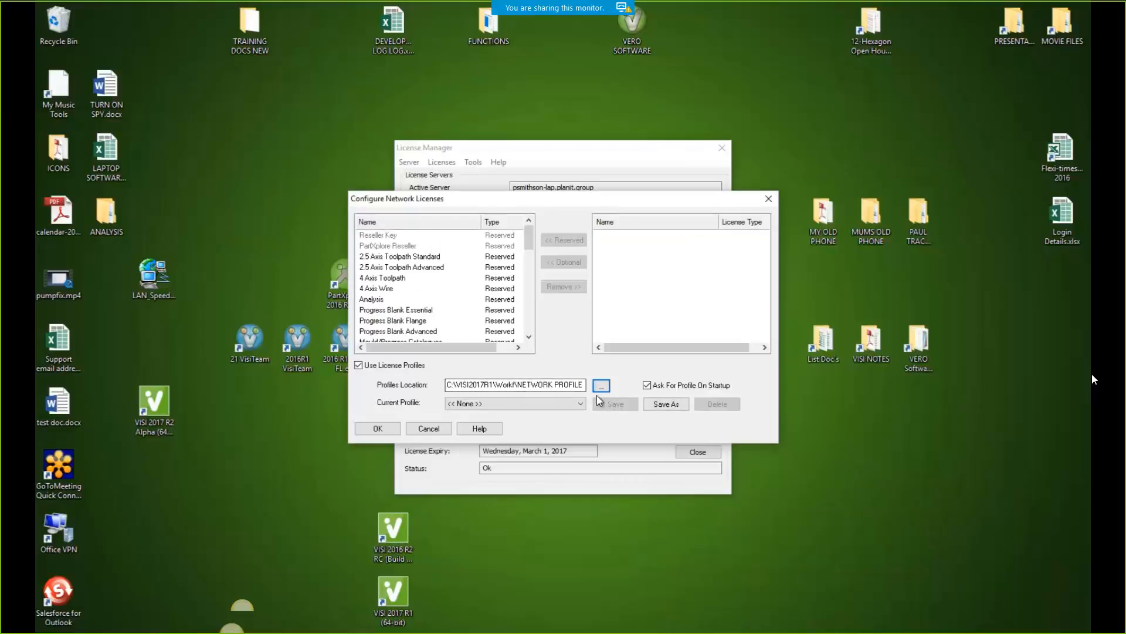
Remove all licences, reserve only Viewer, and save the profile as VIEWER ONLY
{"action": "left_click", "coordinate": [382, 237]}
{"action": "scroll", "coordinate": [402, 338], "scroll_direction": "down", "scroll_amount": 15}
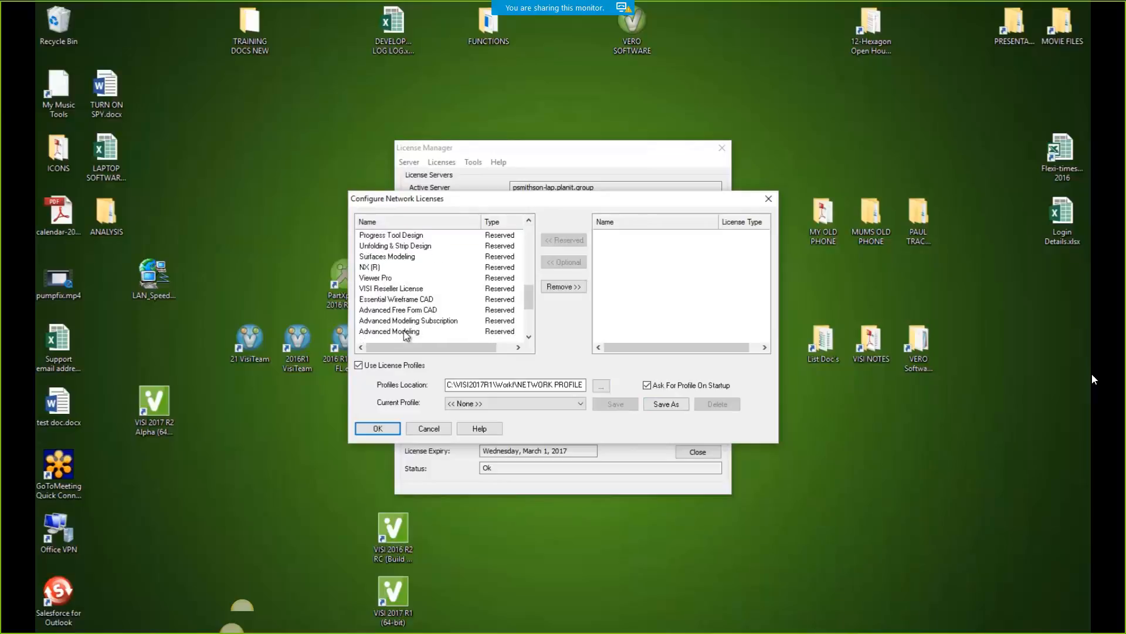
{"action": "left_click", "coordinate": [403, 339], "text": "shift"}
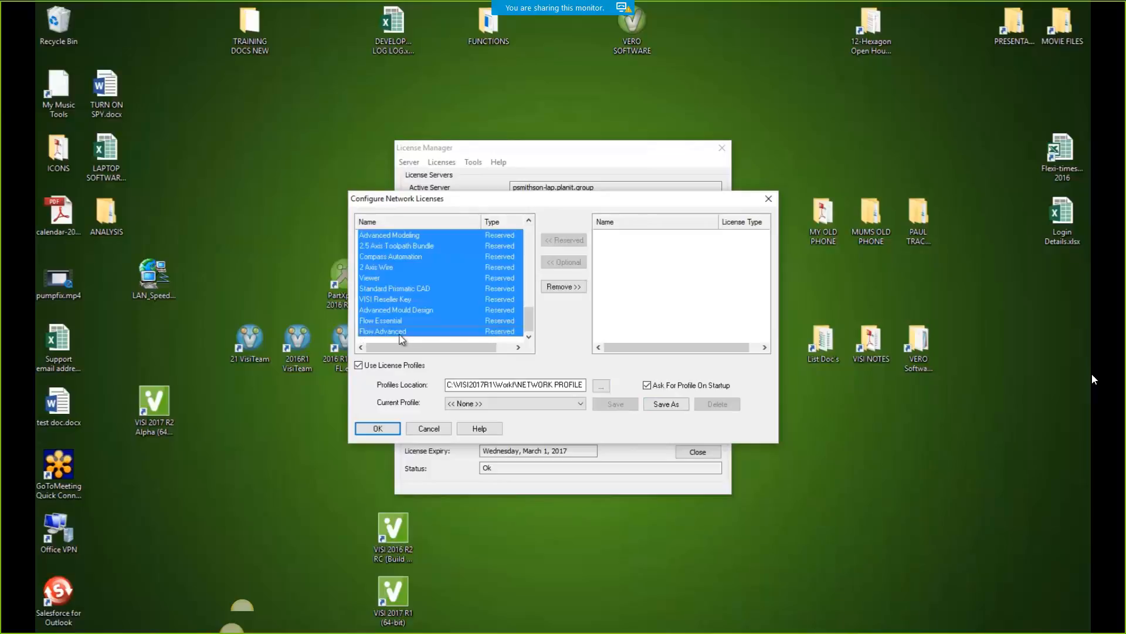
{"action": "left_click", "coordinate": [561, 286]}
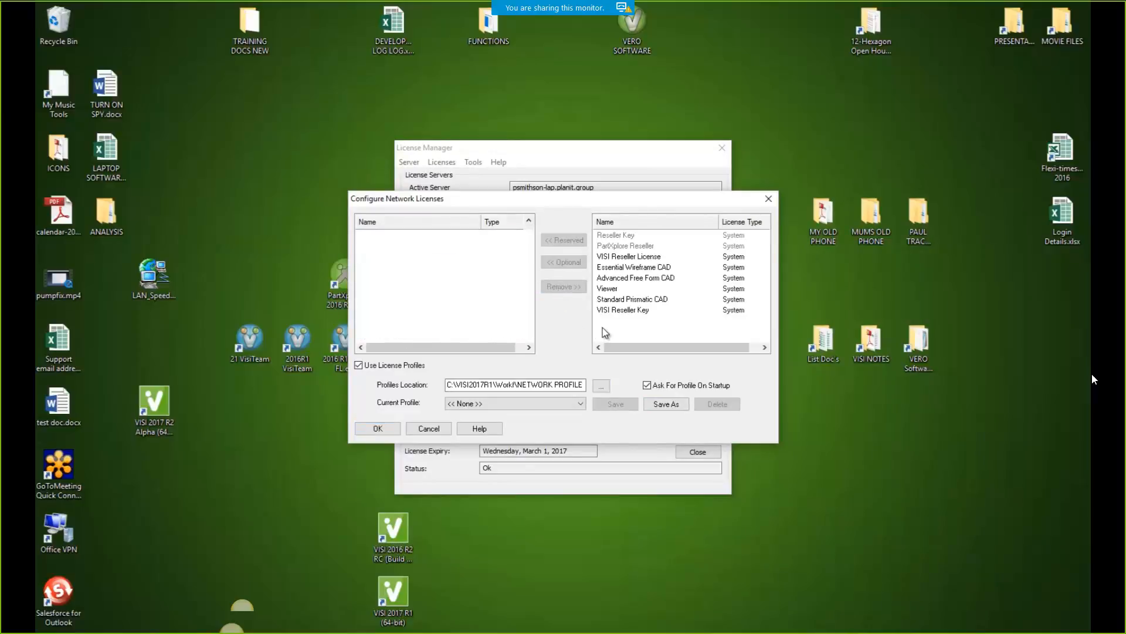
{"action": "left_click", "coordinate": [611, 289]}
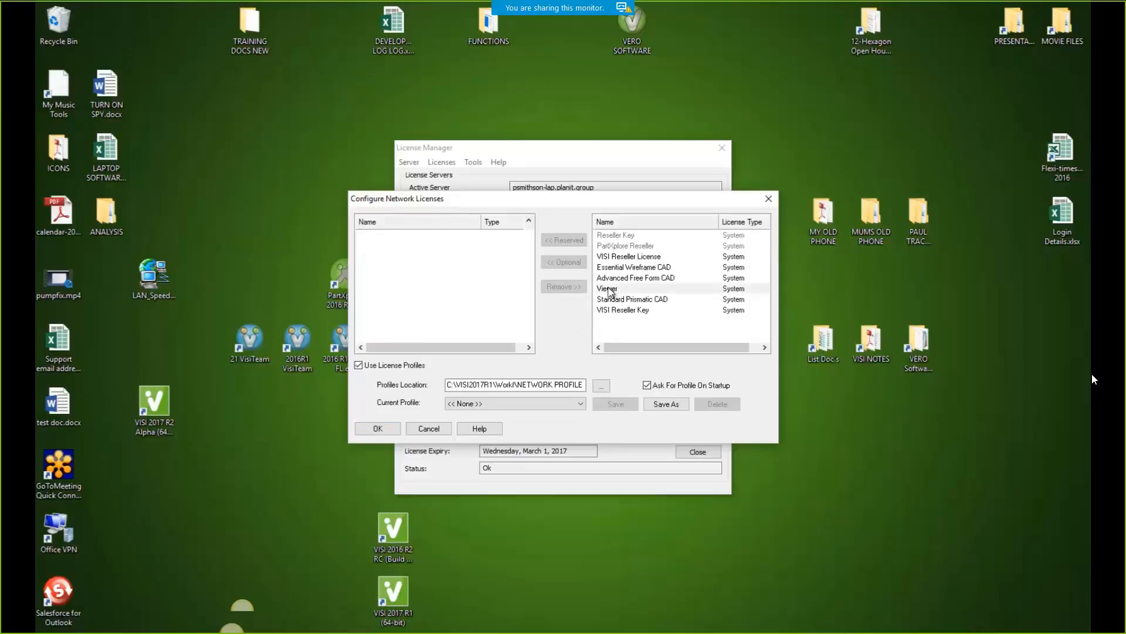
{"action": "left_click", "coordinate": [568, 241]}
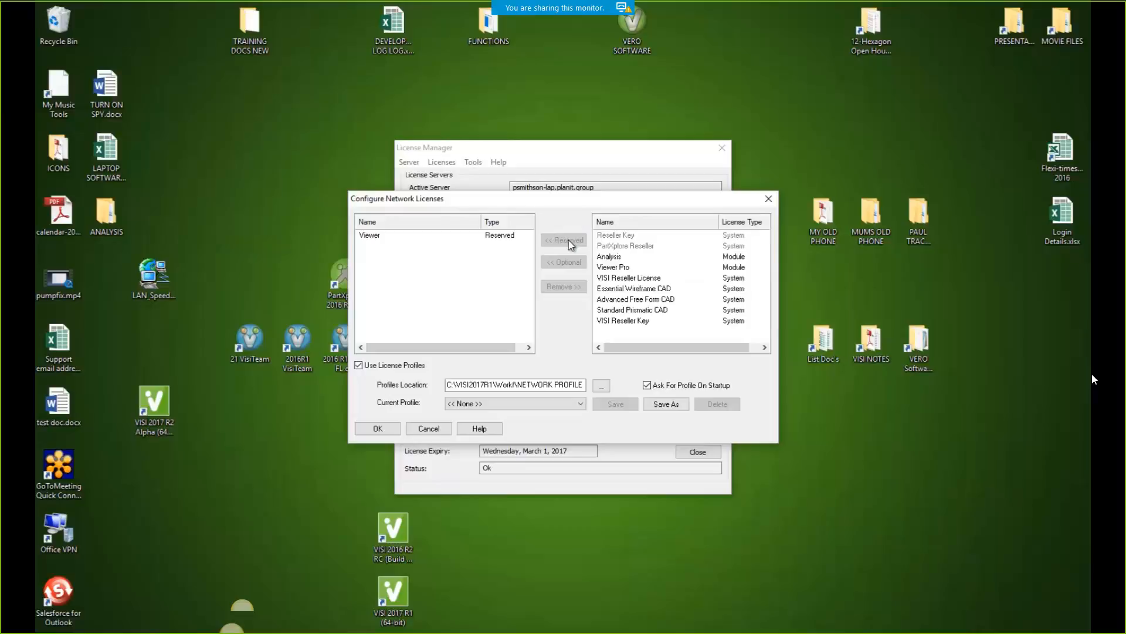
{"action": "left_click", "coordinate": [666, 405]}
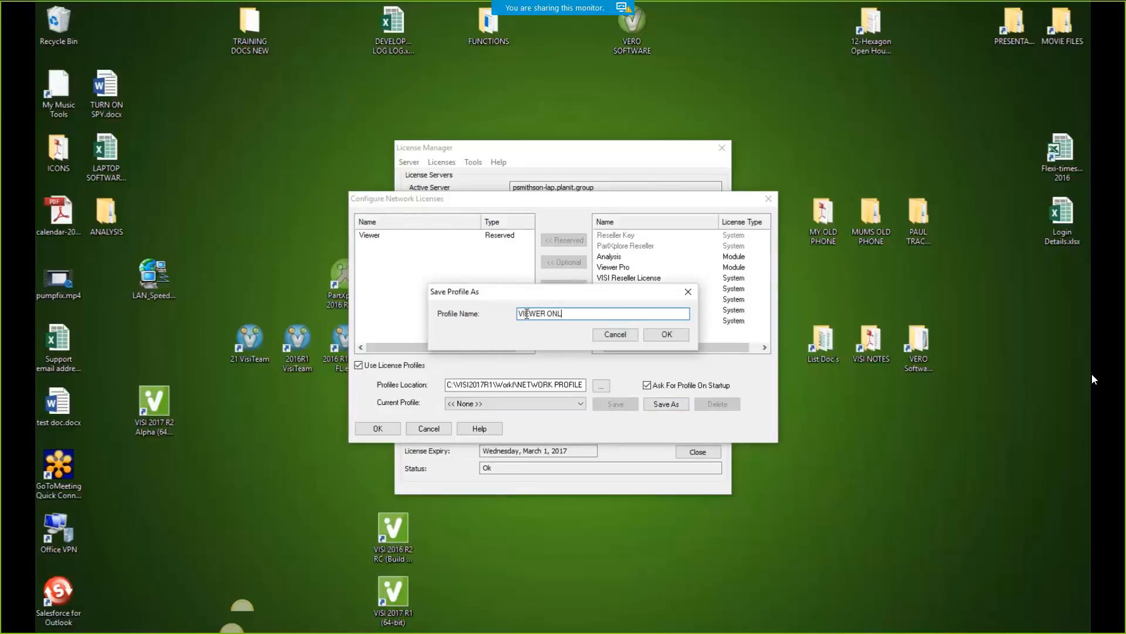
{"action": "left_click", "coordinate": [677, 333]}
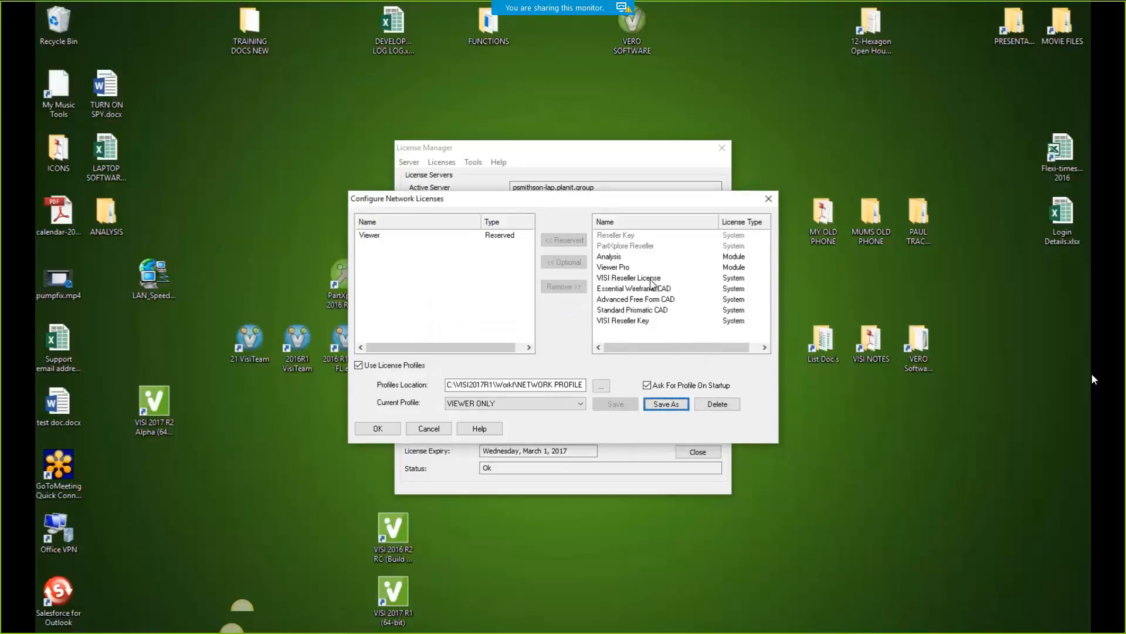
{"action": "left_click", "coordinate": [472, 234]}
Replace Viewer with Essential Wireframe, Advanced Free Form and Standard Prismatic CAD, saved as CAD ONLY
{"action": "left_click", "coordinate": [560, 286]}
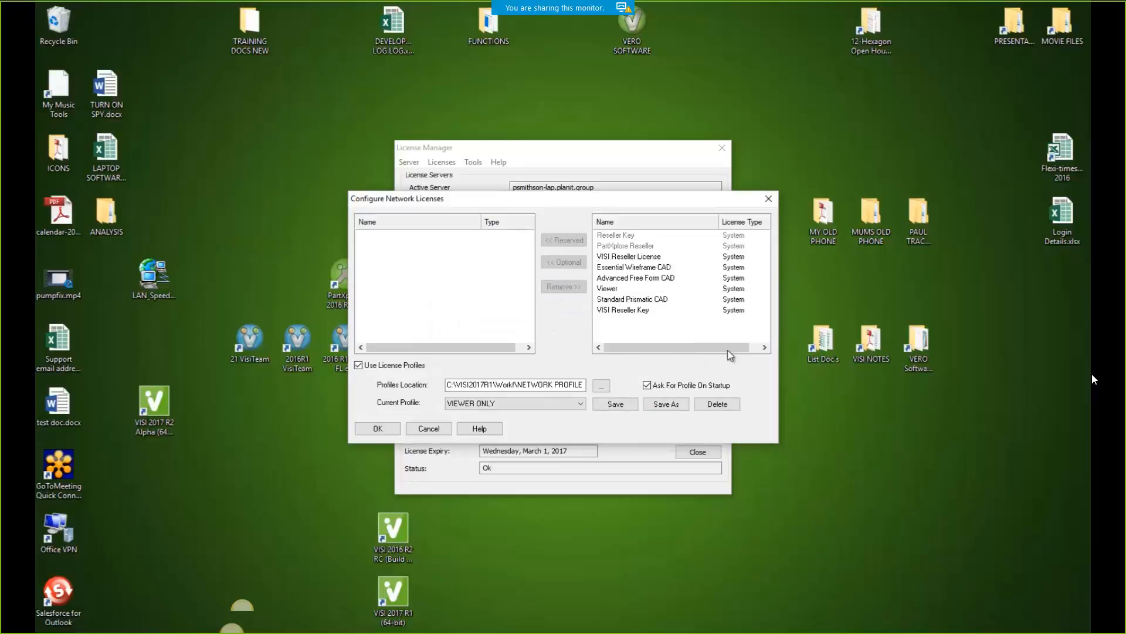
{"action": "left_click", "coordinate": [654, 269]}
{"action": "left_click", "coordinate": [649, 278], "text": "shift"}
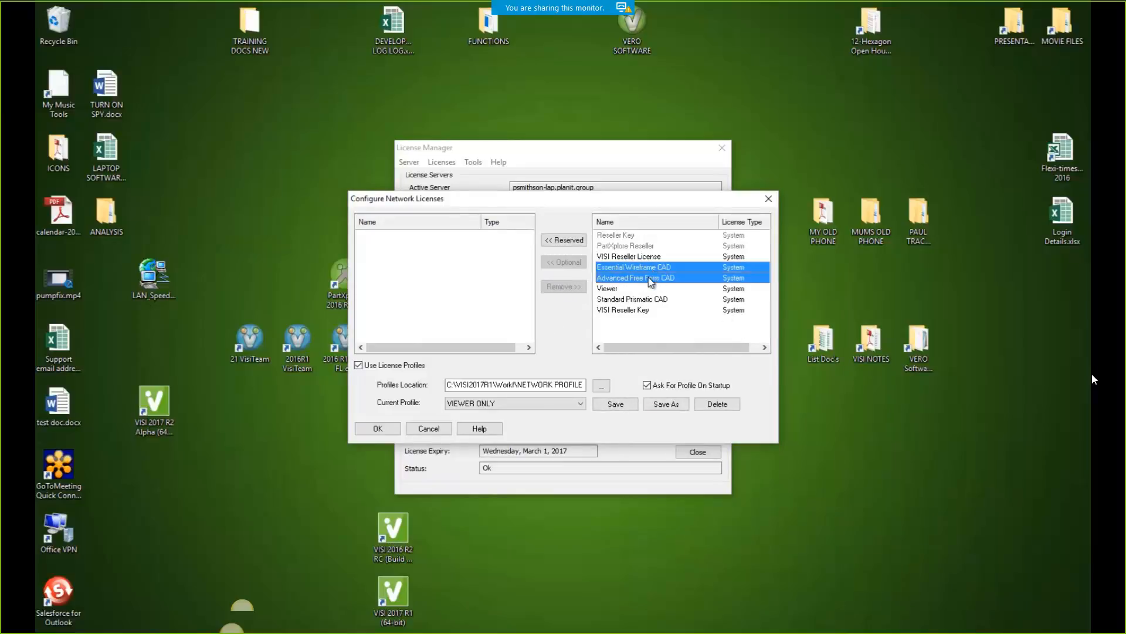
{"action": "left_click", "coordinate": [635, 299], "text": "ctrl"}
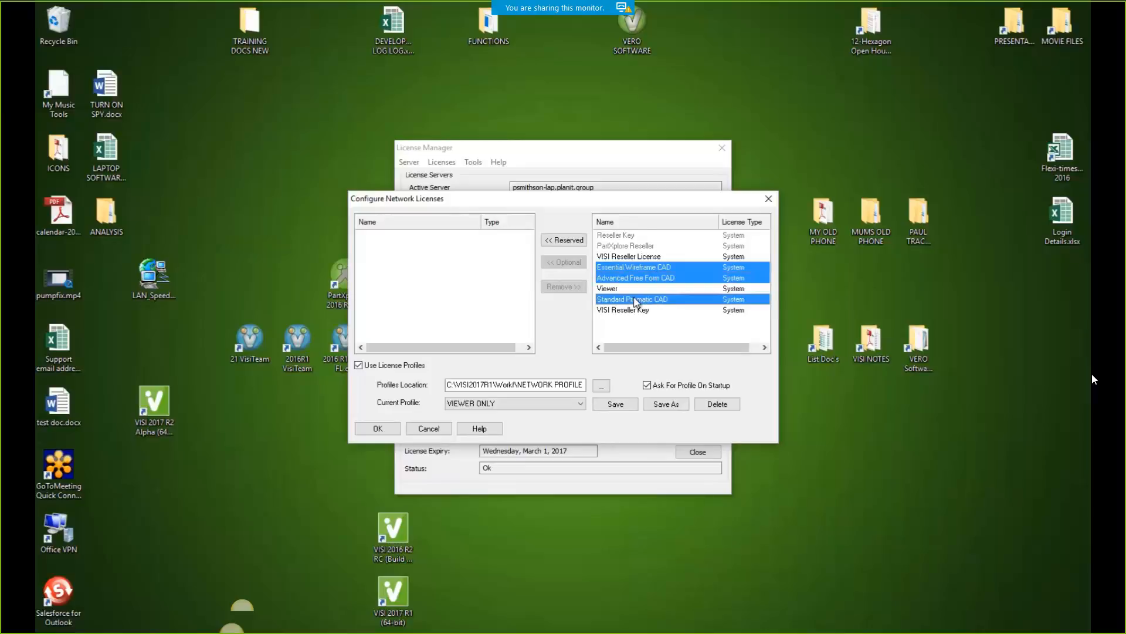
{"action": "left_click", "coordinate": [560, 241]}
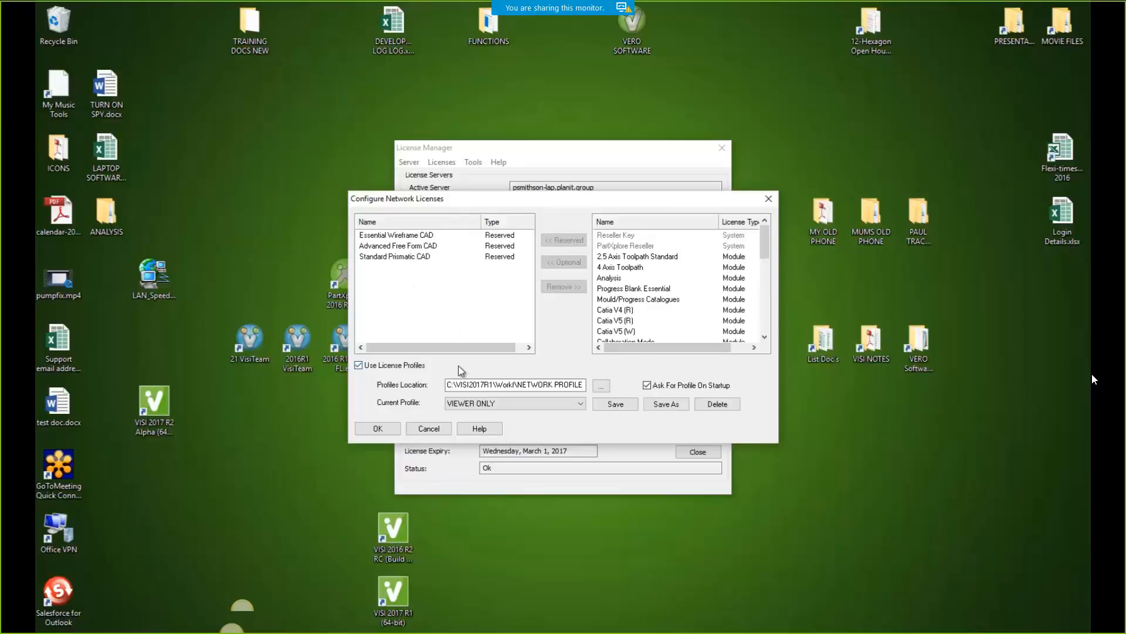
{"action": "left_click", "coordinate": [668, 405]}
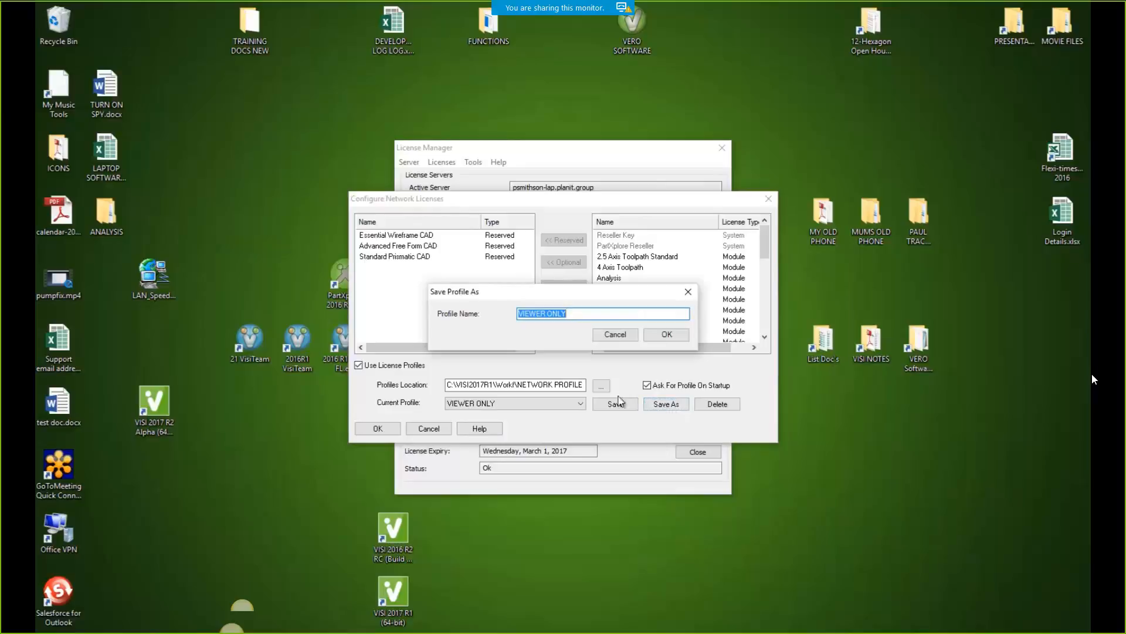
{"action": "left_click_drag", "start_coordinate": [546, 316], "coordinate": [498, 322]}
{"action": "type", "text": "cAD"}
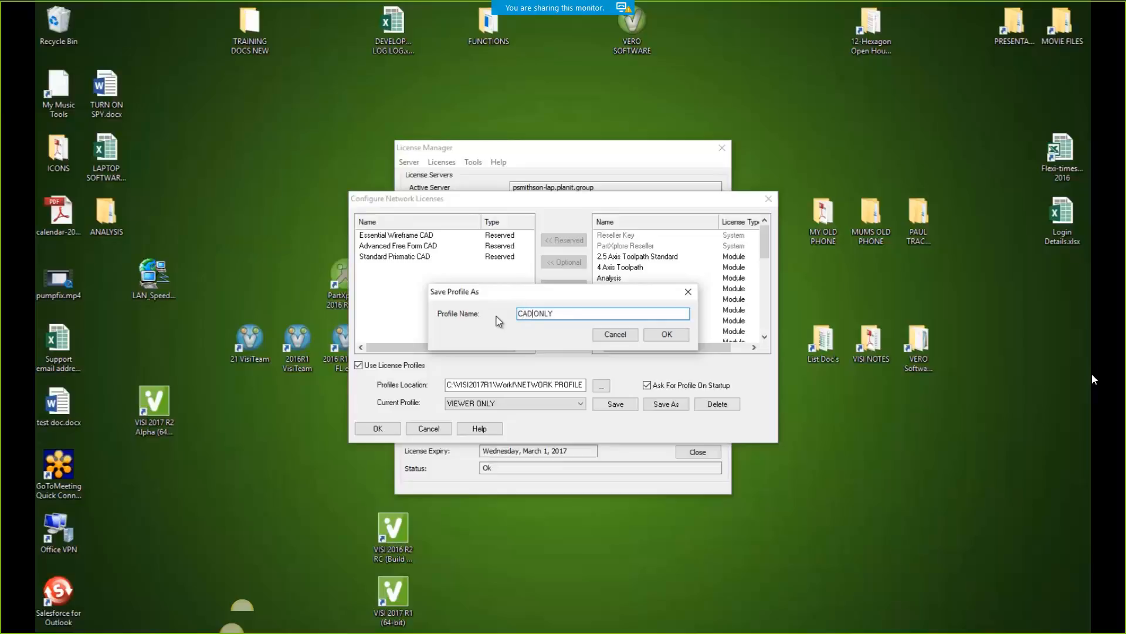
{"action": "left_click", "coordinate": [667, 336]}
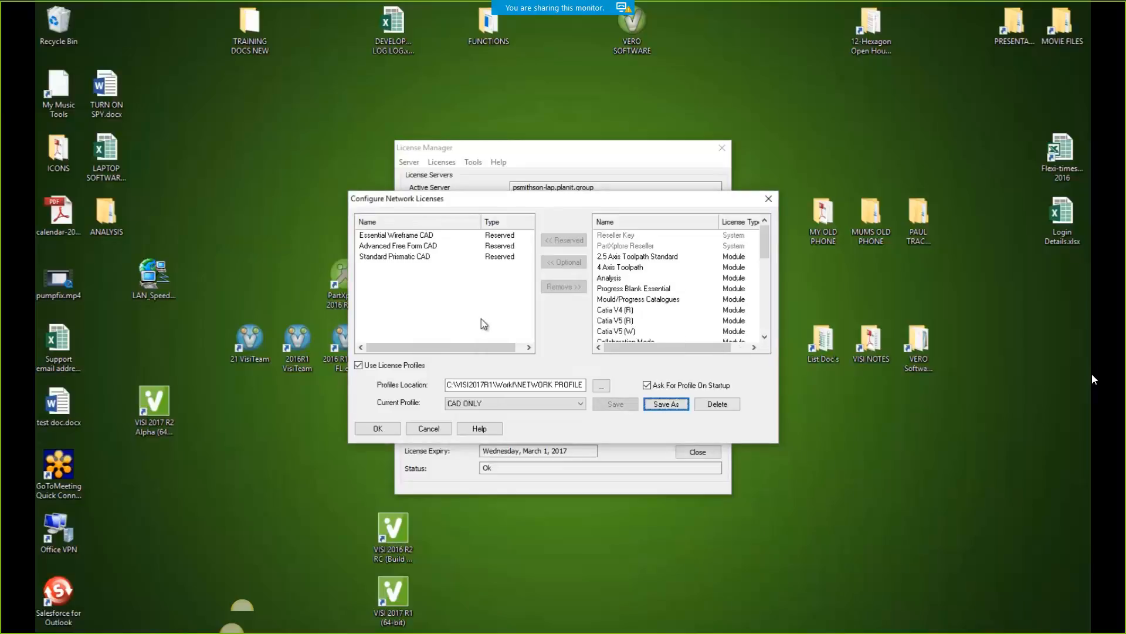
Also reserve Analysis, Mould/Progress Catalogues, Solid Modeling and Mould Design licences
{"action": "left_click_drag", "start_coordinate": [765, 246], "coordinate": [633, 274]}
{"action": "left_click", "coordinate": [633, 277]}
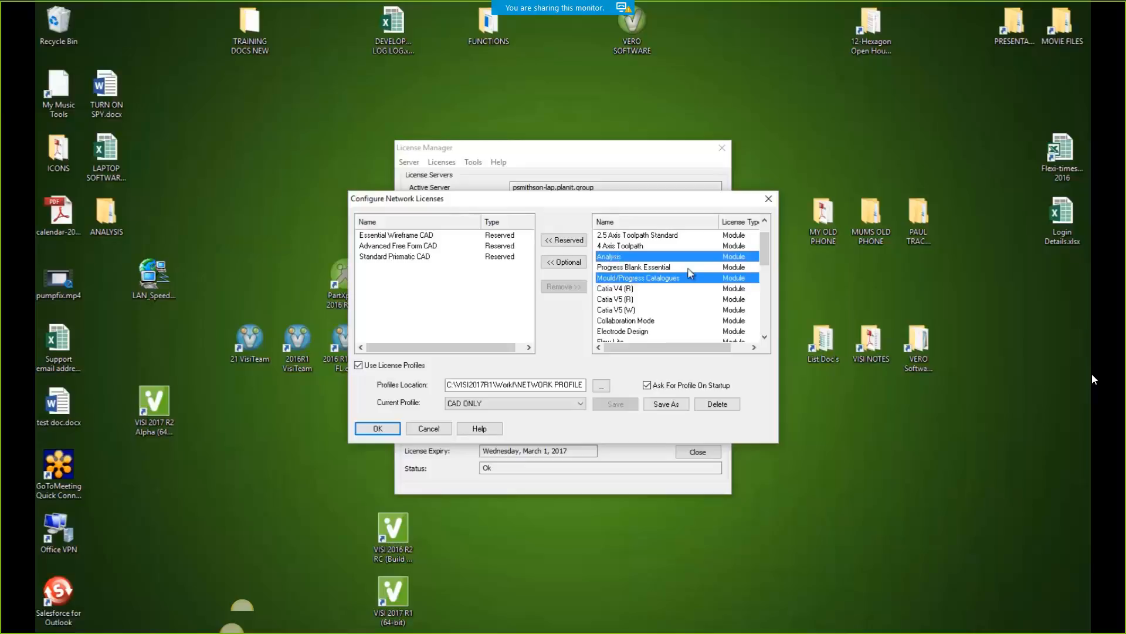
{"action": "left_click_drag", "start_coordinate": [767, 262], "coordinate": [771, 293]}
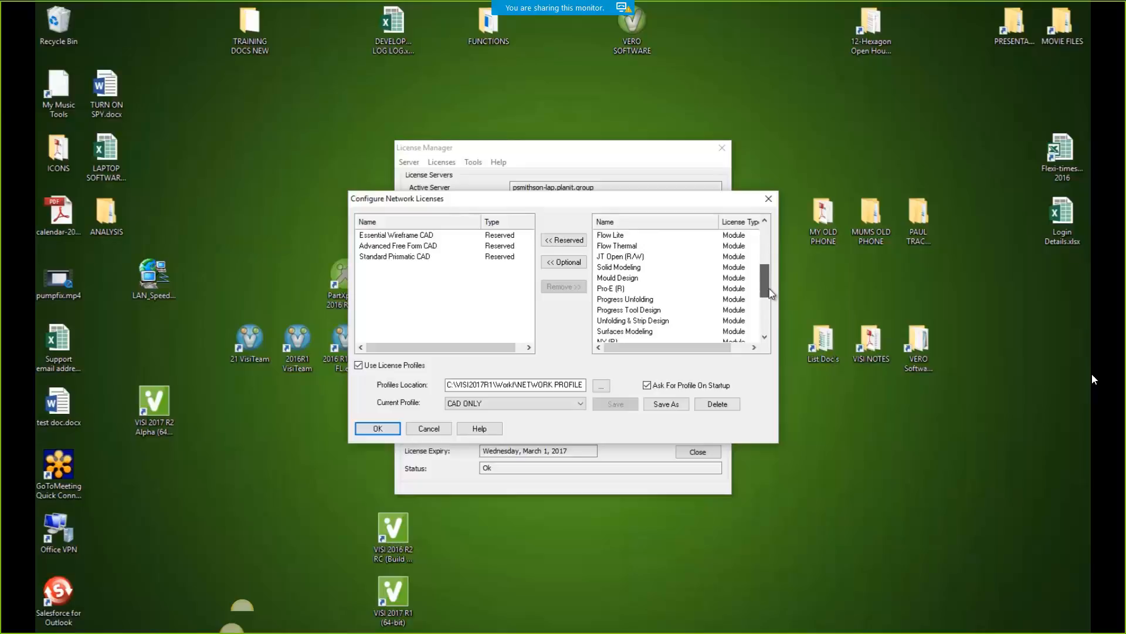
{"action": "left_click", "coordinate": [618, 268]}
{"action": "left_click", "coordinate": [617, 278], "text": "shift"}
{"action": "left_click_drag", "start_coordinate": [768, 291], "coordinate": [763, 316]}
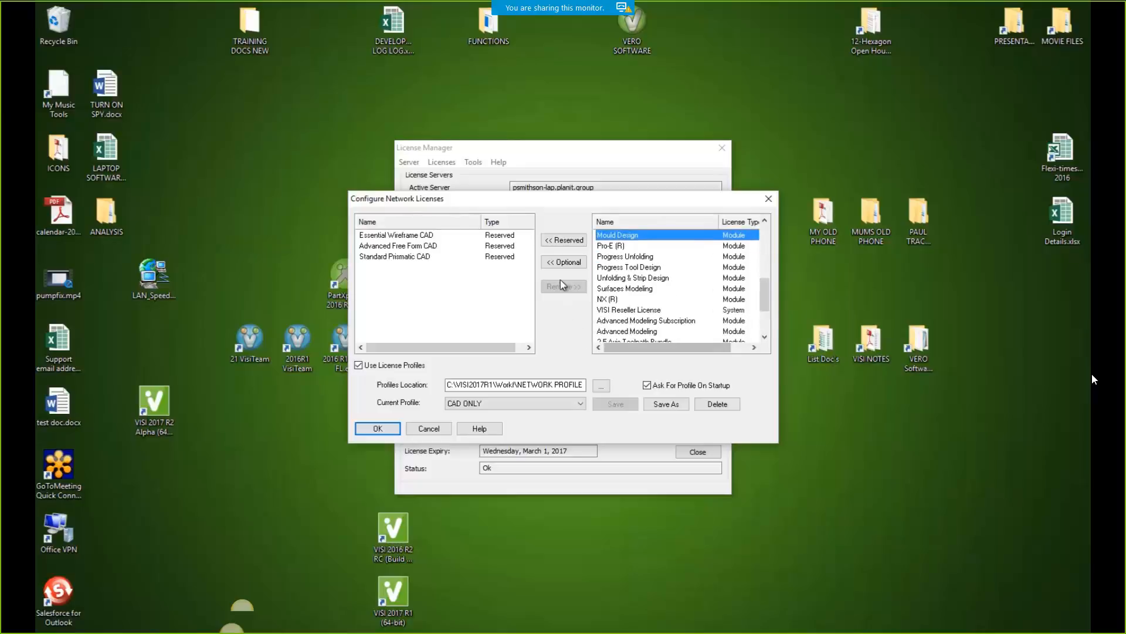
{"action": "left_click", "coordinate": [564, 240]}
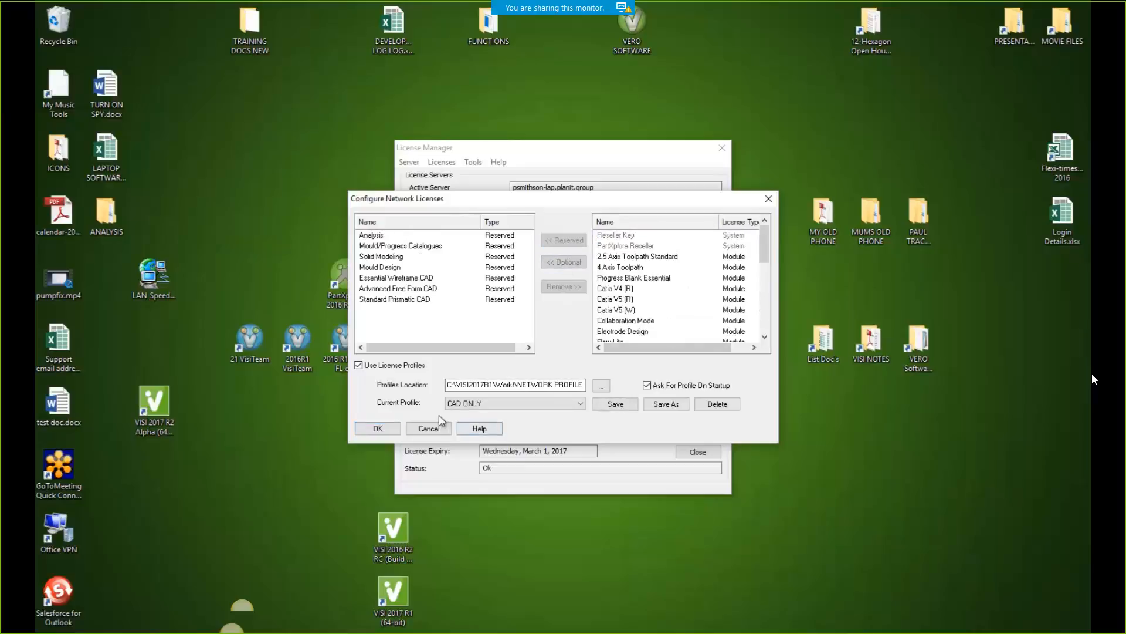
{"action": "mouse_move", "coordinate": [765, 257]}
{"action": "left_mouse_down"}
{"action": "mouse_move", "coordinate": [763, 323]}
{"action": "mouse_move", "coordinate": [764, 251]}
{"action": "left_mouse_up"}
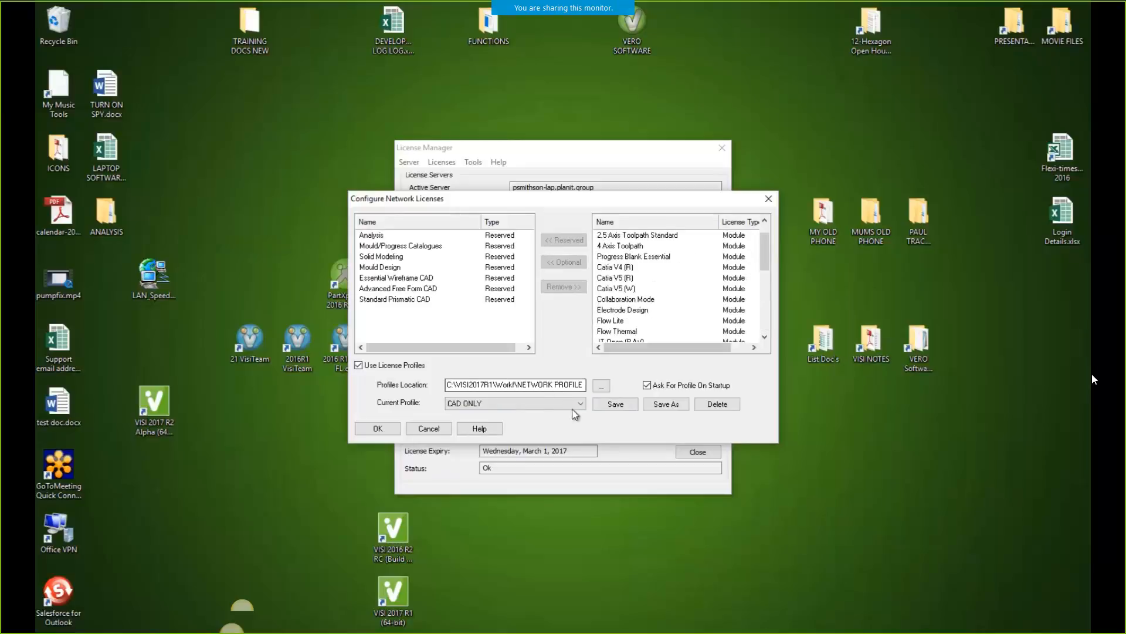
Save this setup as the MOULD DESIGN ONLY profile and check the saved profile list
{"action": "left_click", "coordinate": [666, 404]}
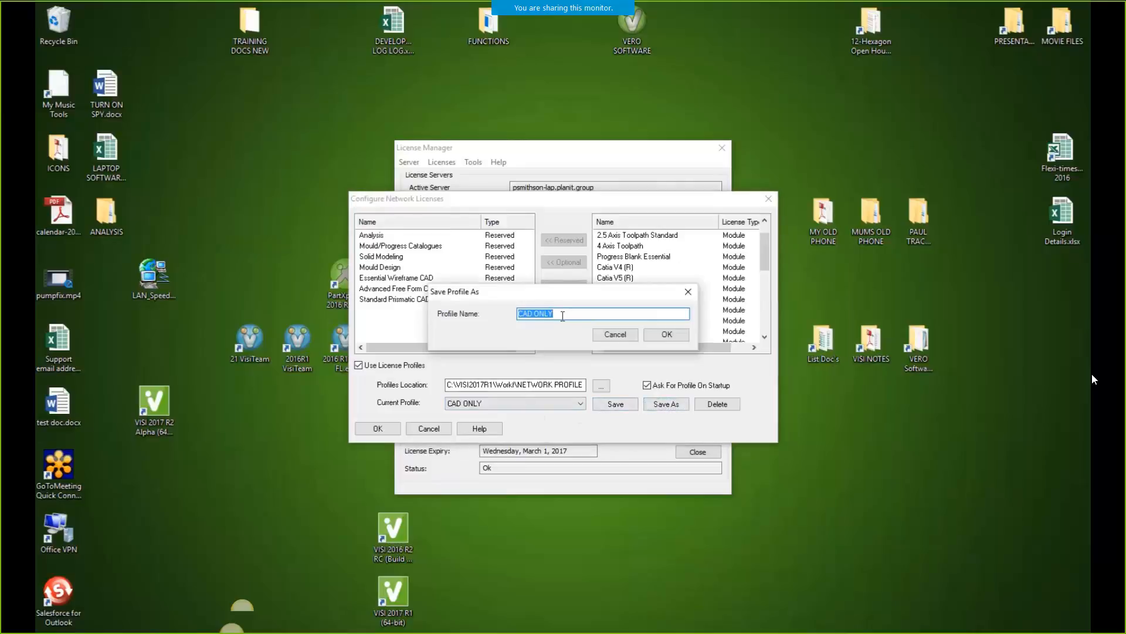
{"action": "double_click", "coordinate": [532, 317]}
{"action": "type", "text": "MOULD DESIGN"}
{"action": "left_click", "coordinate": [665, 335]}
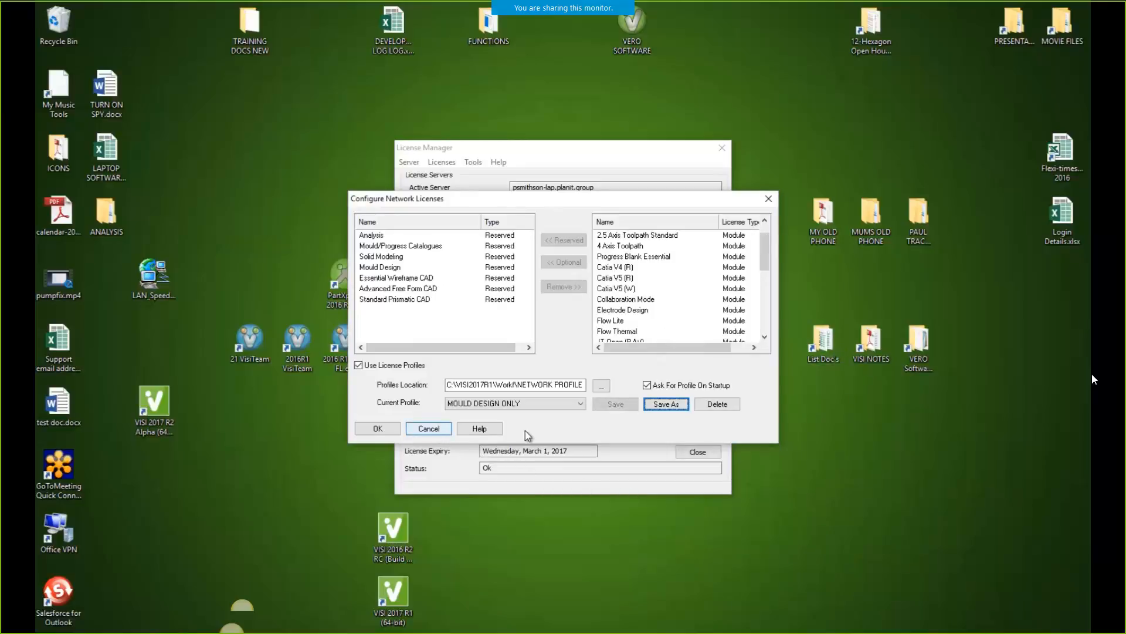
{"action": "left_click", "coordinate": [580, 403]}
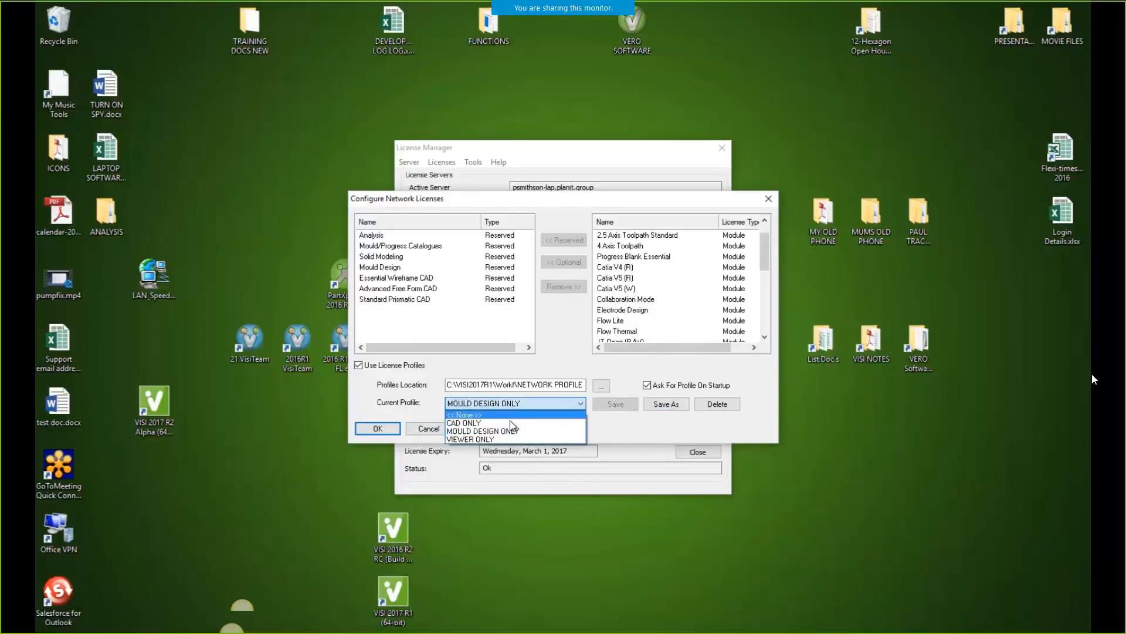
{"action": "left_click", "coordinate": [558, 345]}
Reserve every remaining licence, from 2.5 Axis Toolpath Standard through Reseller Key to Flow Advanced
{"action": "left_click", "coordinate": [630, 237]}
{"action": "scroll", "coordinate": [630, 255], "scroll_direction": "down", "scroll_amount": 8}
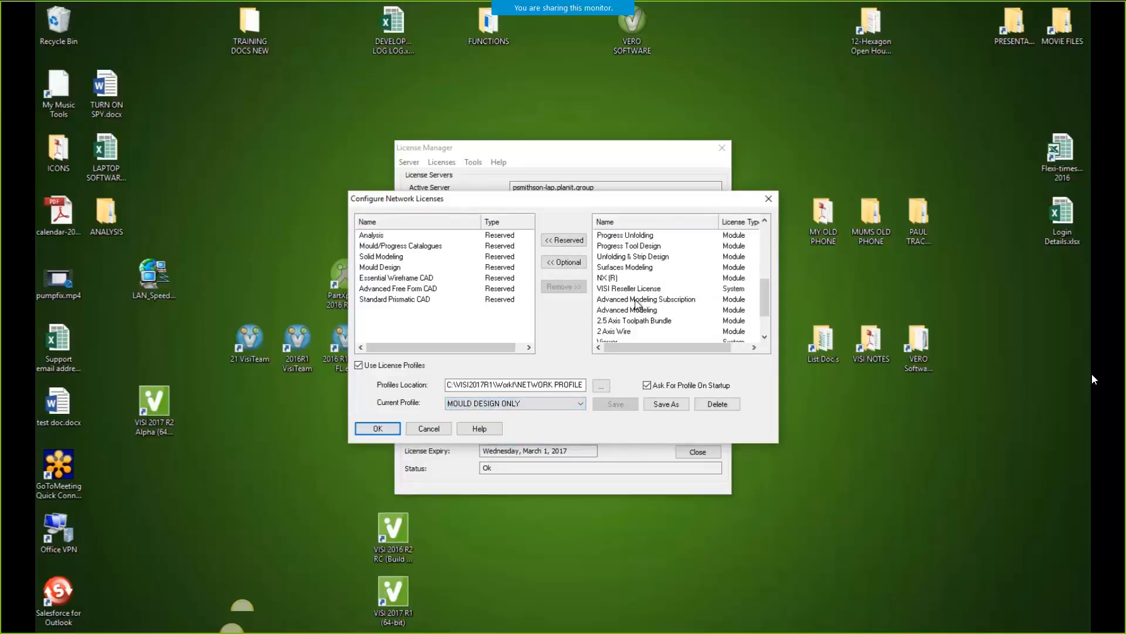
{"action": "left_click", "coordinate": [616, 332], "text": "shift"}
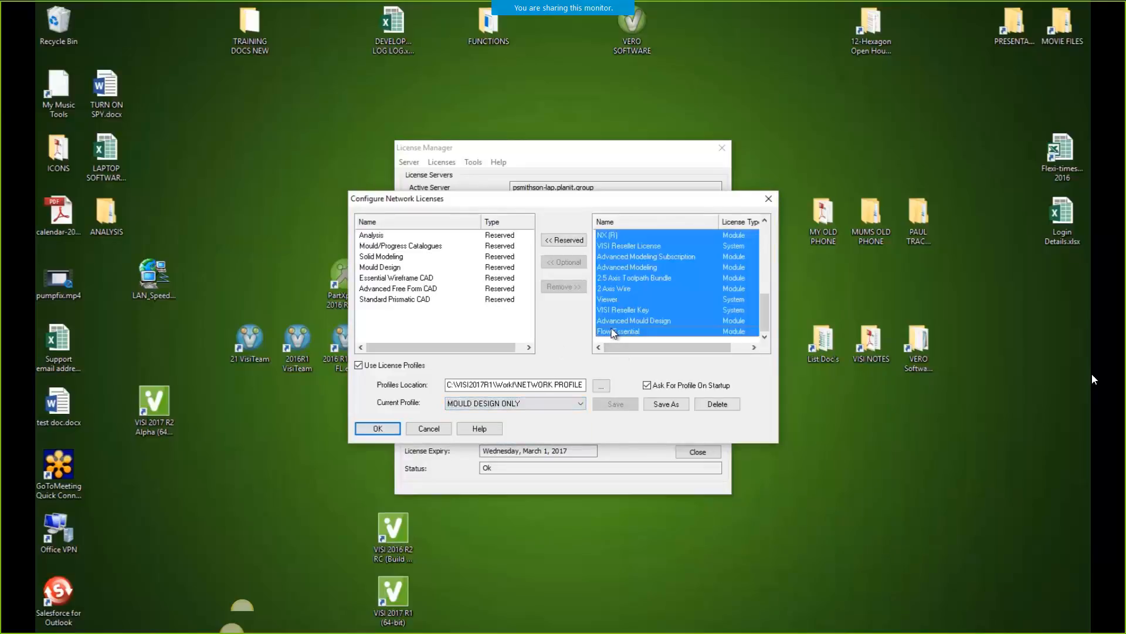
{"action": "left_click", "coordinate": [563, 240]}
{"action": "left_click", "coordinate": [636, 236]}
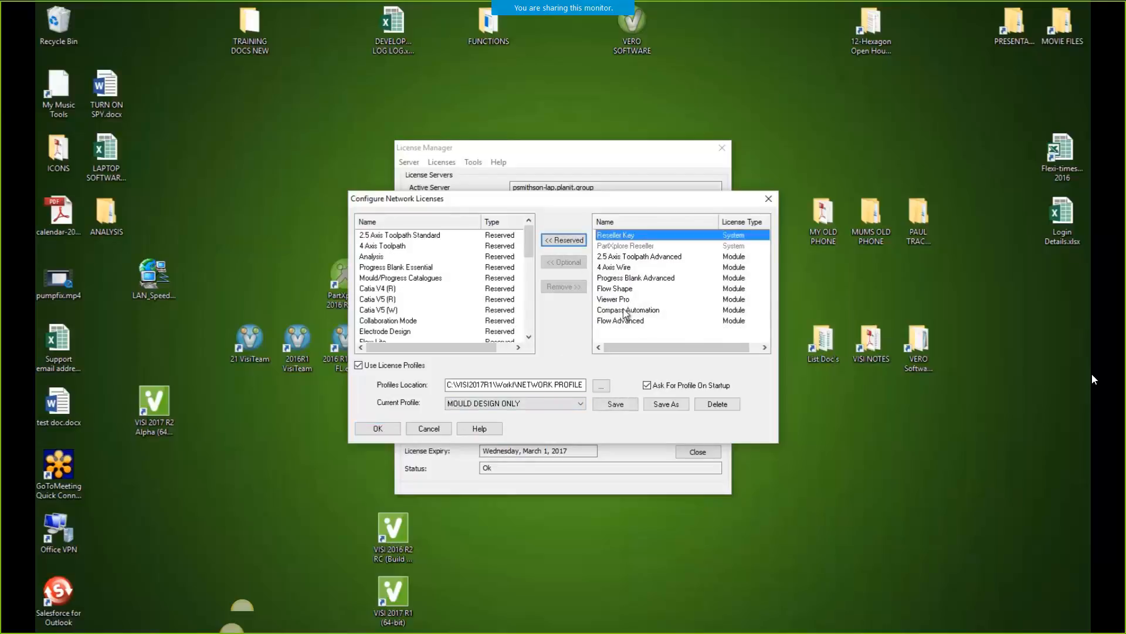
{"action": "left_click", "coordinate": [623, 321], "text": "shift"}
{"action": "left_click", "coordinate": [565, 242]}
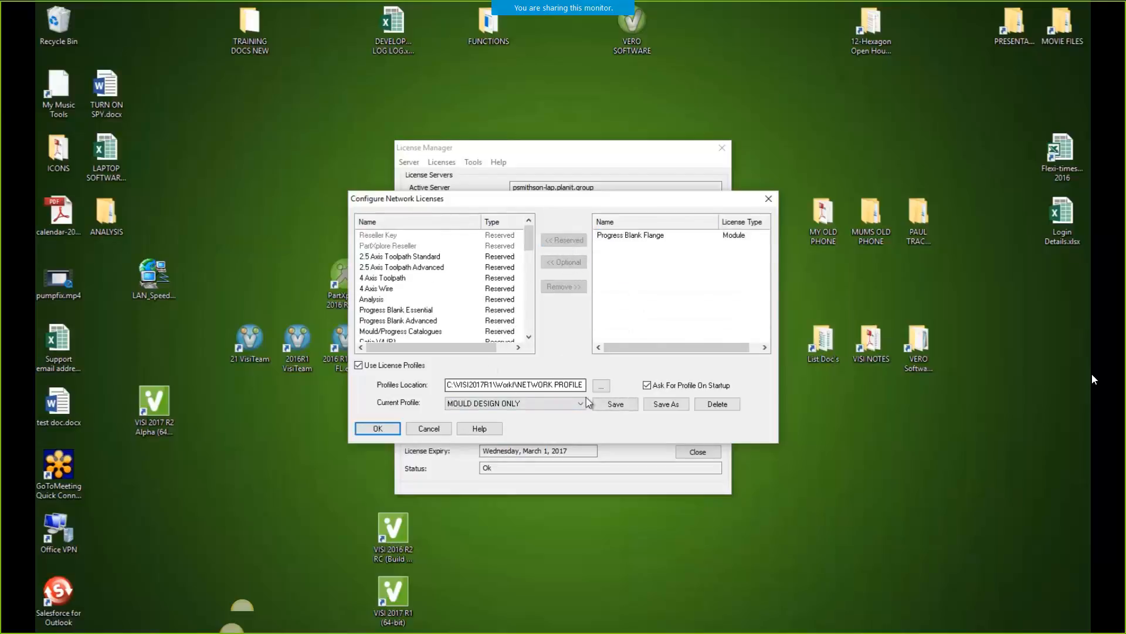
Save the all-licence setup as the ALL profile and apply the network licence configuration
{"action": "left_click", "coordinate": [666, 404]}
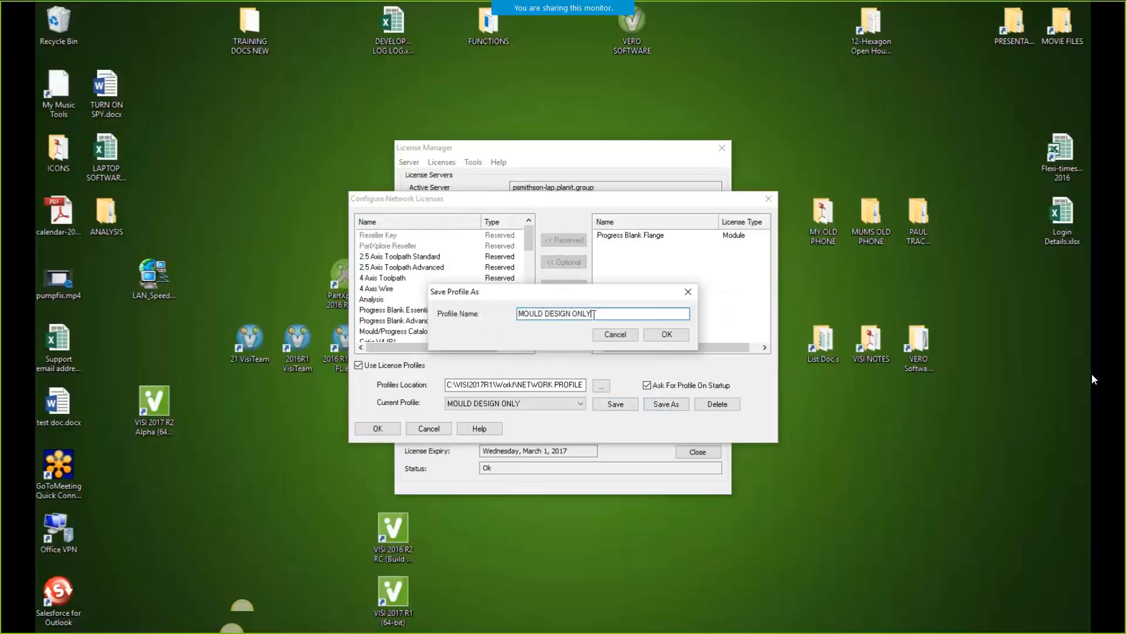
{"action": "type", "text": "ALL"}
{"action": "left_click", "coordinate": [668, 334]}
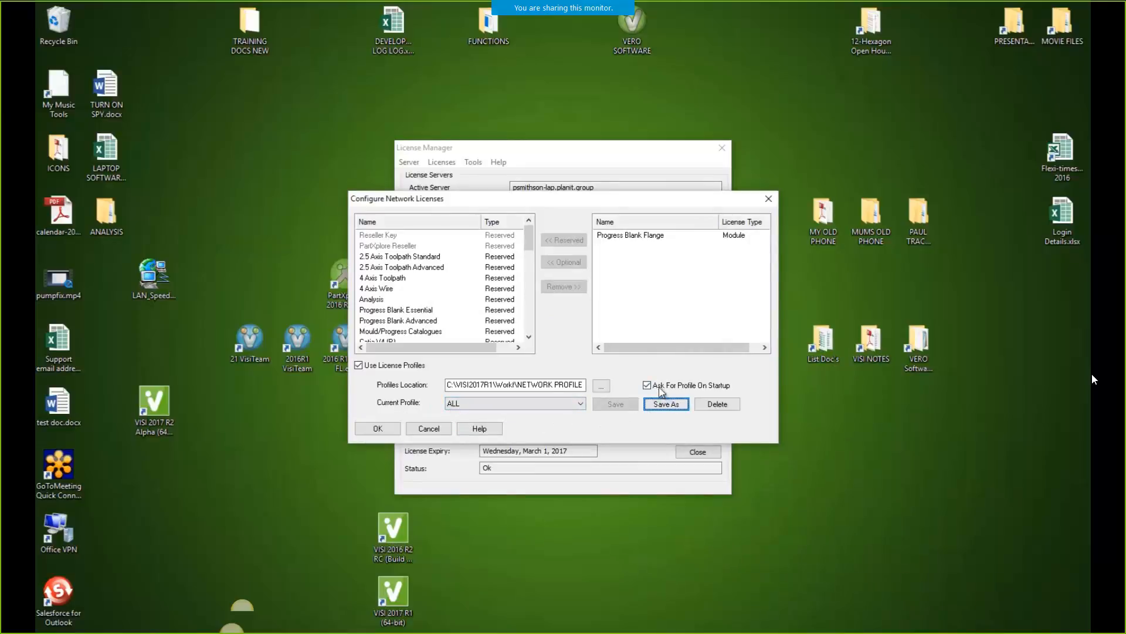
{"action": "left_click", "coordinate": [377, 428]}
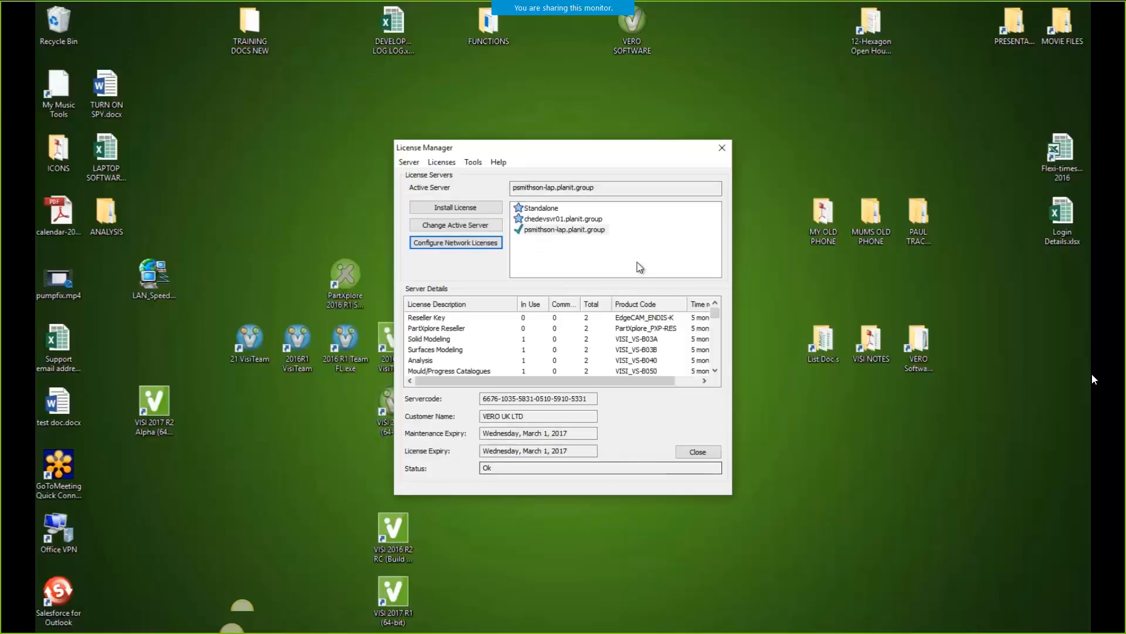
Close License Manager, start VISI 2017 R1 with the VIEWER ONLY profile, then close it
{"action": "left_click", "coordinate": [690, 451]}
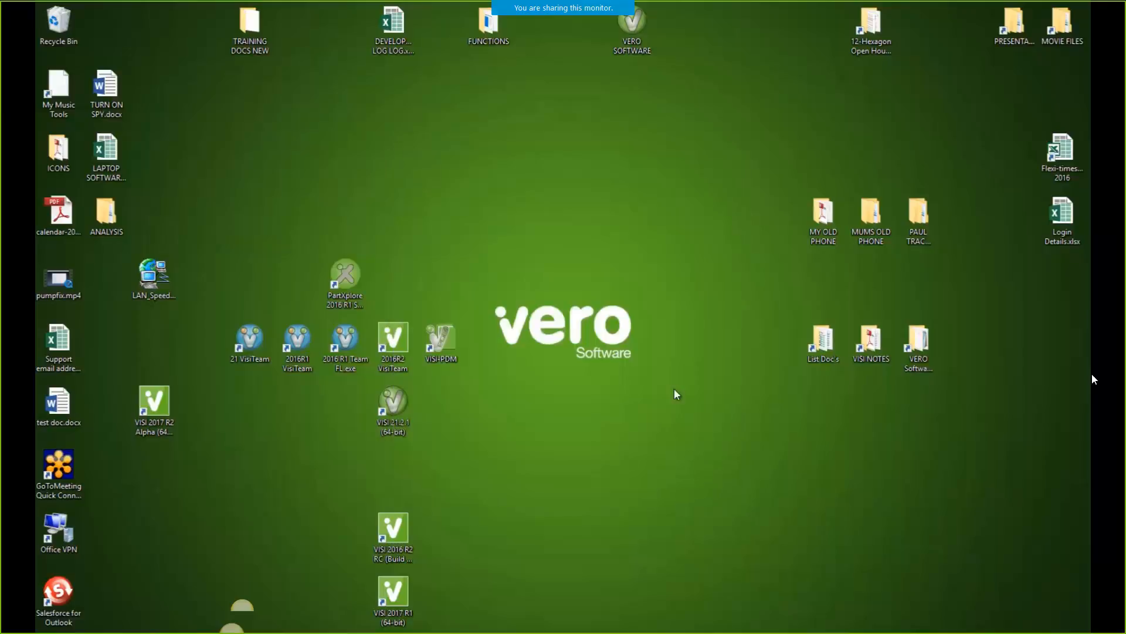
{"action": "double_click", "coordinate": [391, 592]}
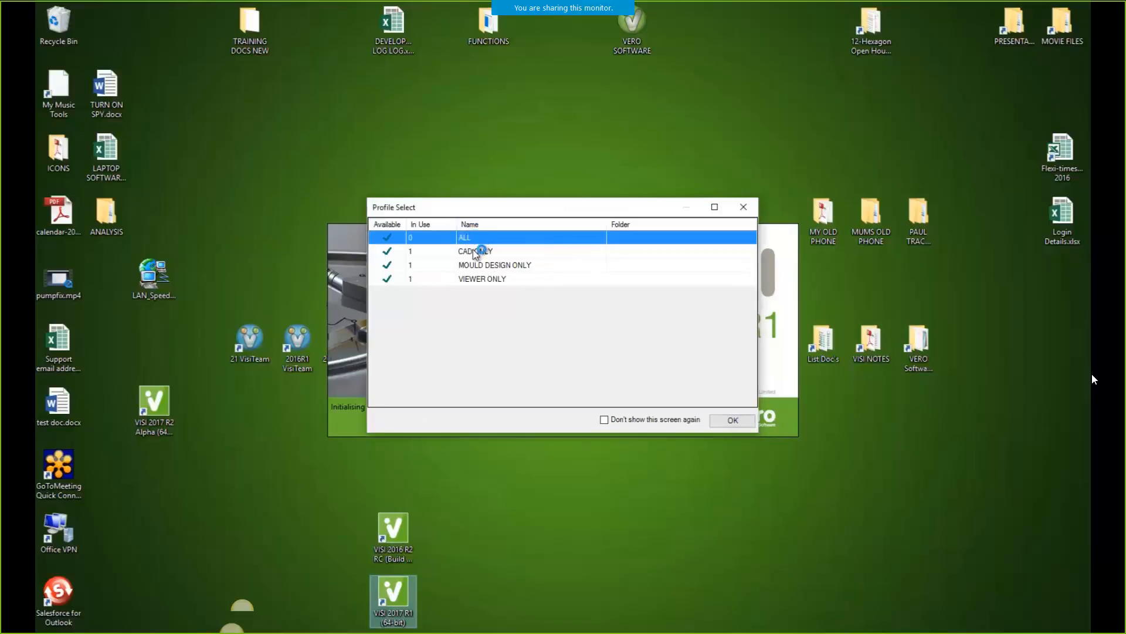
{"action": "left_click", "coordinate": [481, 264]}
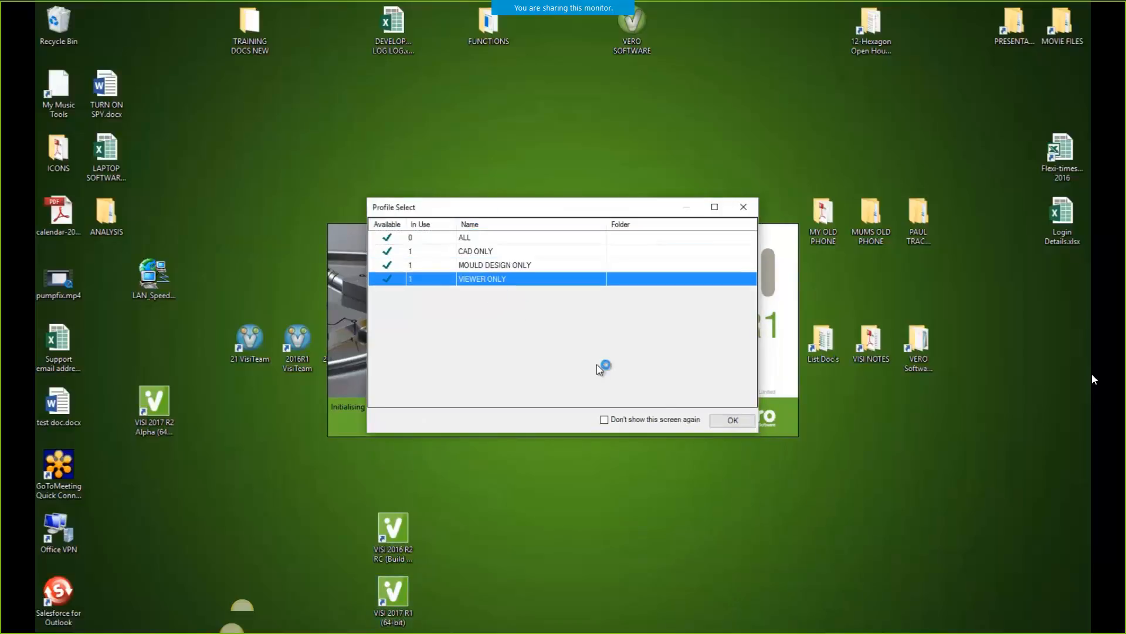
{"action": "left_click", "coordinate": [731, 420]}
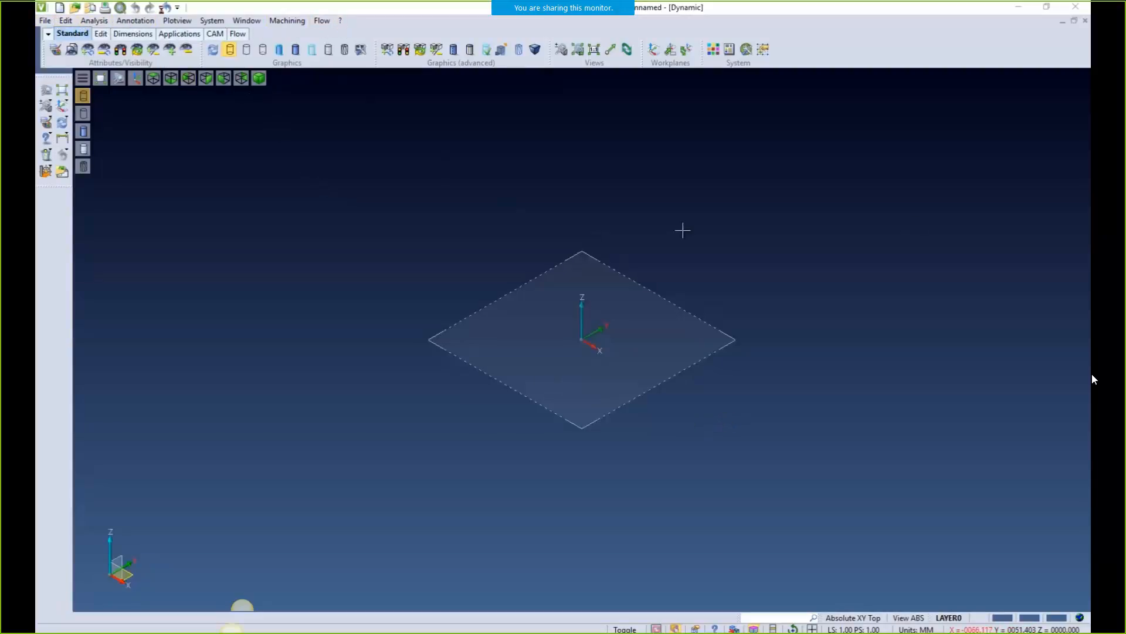
{"action": "left_click", "coordinate": [1071, 12]}
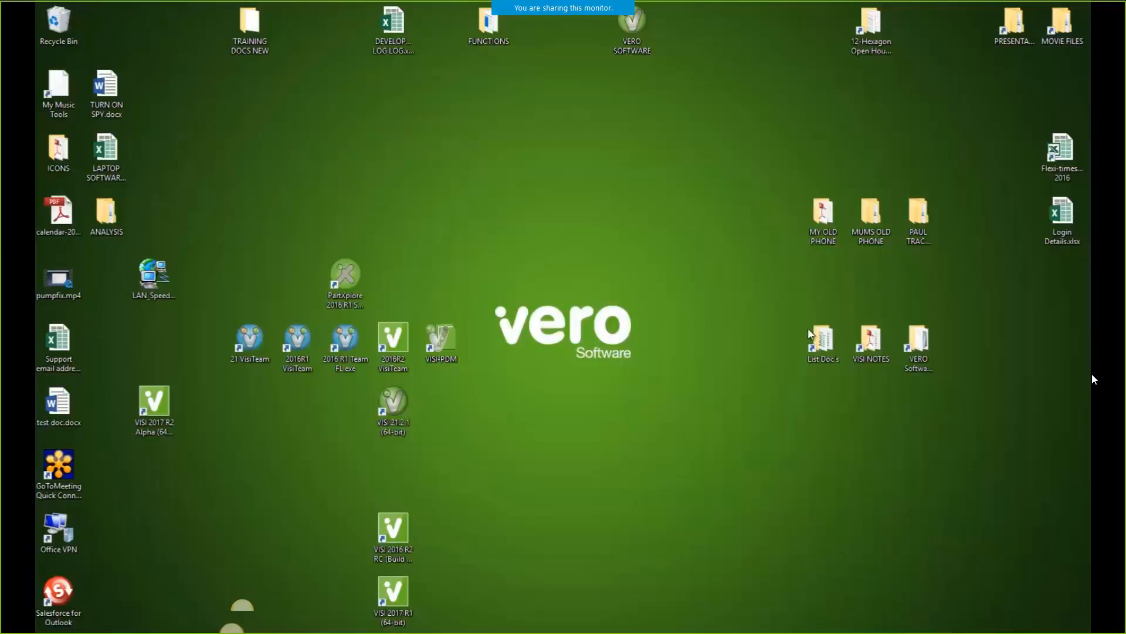
Relaunch VISI 2017 R1 with the ALL profile, then close it
{"action": "double_click", "coordinate": [396, 588]}
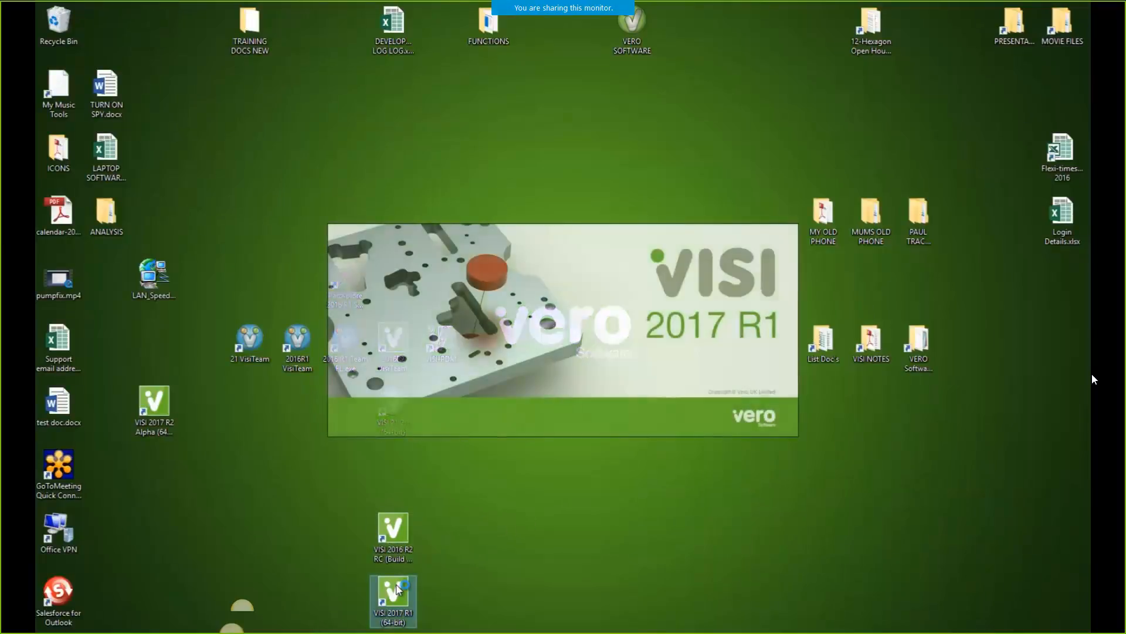
{"action": "left_click", "coordinate": [478, 238]}
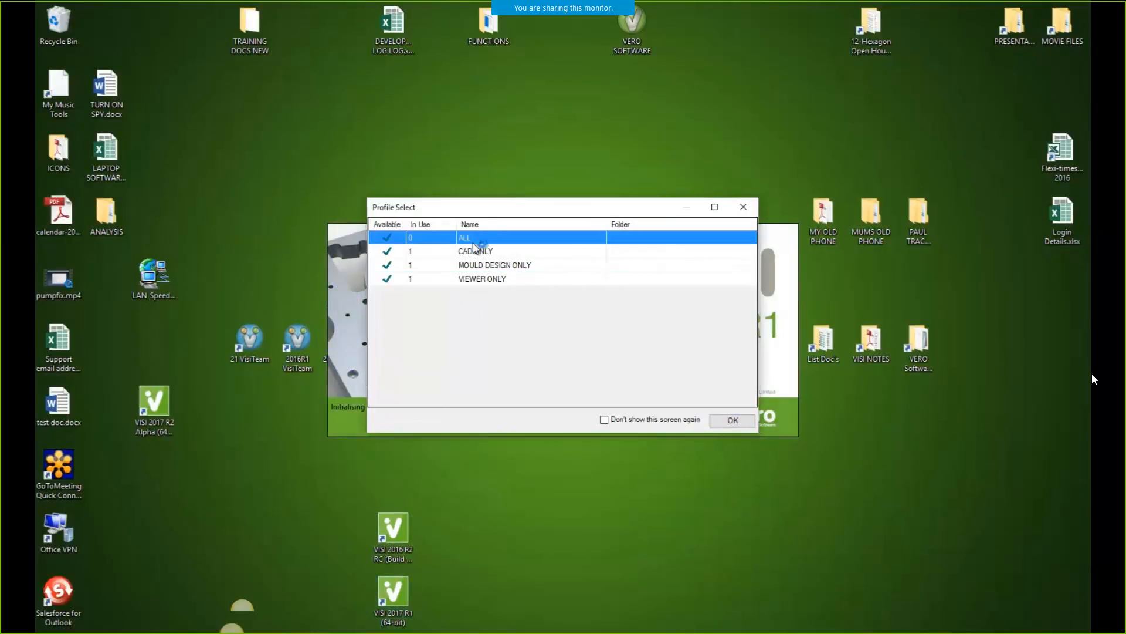
{"action": "left_click", "coordinate": [732, 420]}
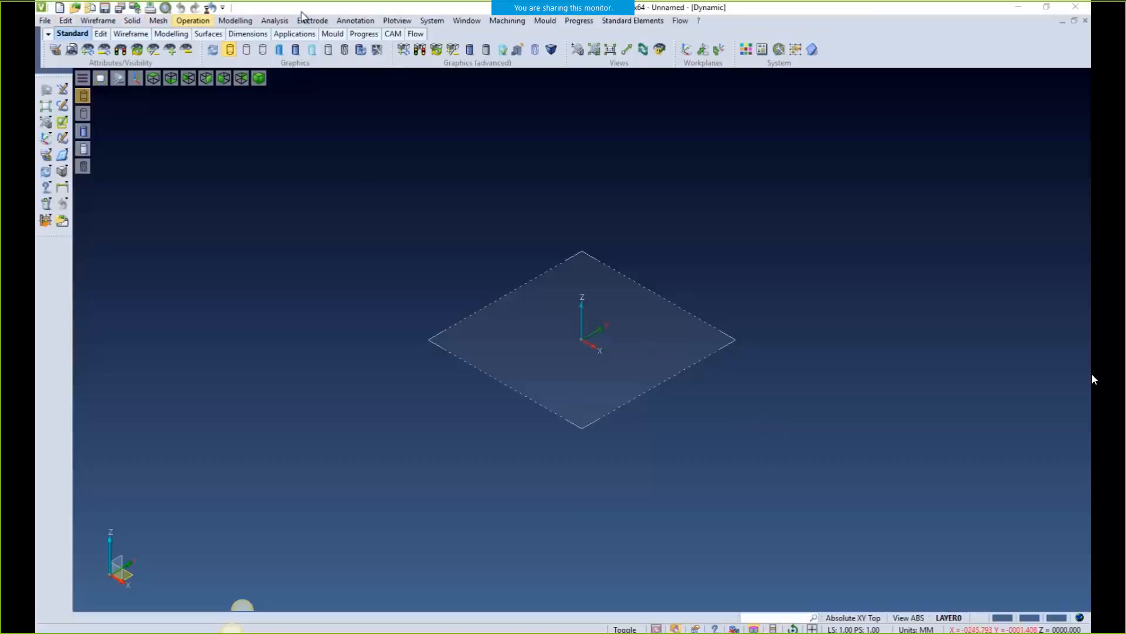
{"action": "left_click", "coordinate": [1076, 8]}
Browse in File Explorer to C:\VISI2017R1\Workf\NETWORK PROFILE
{"action": "mouse_move", "coordinate": [422, 632]}
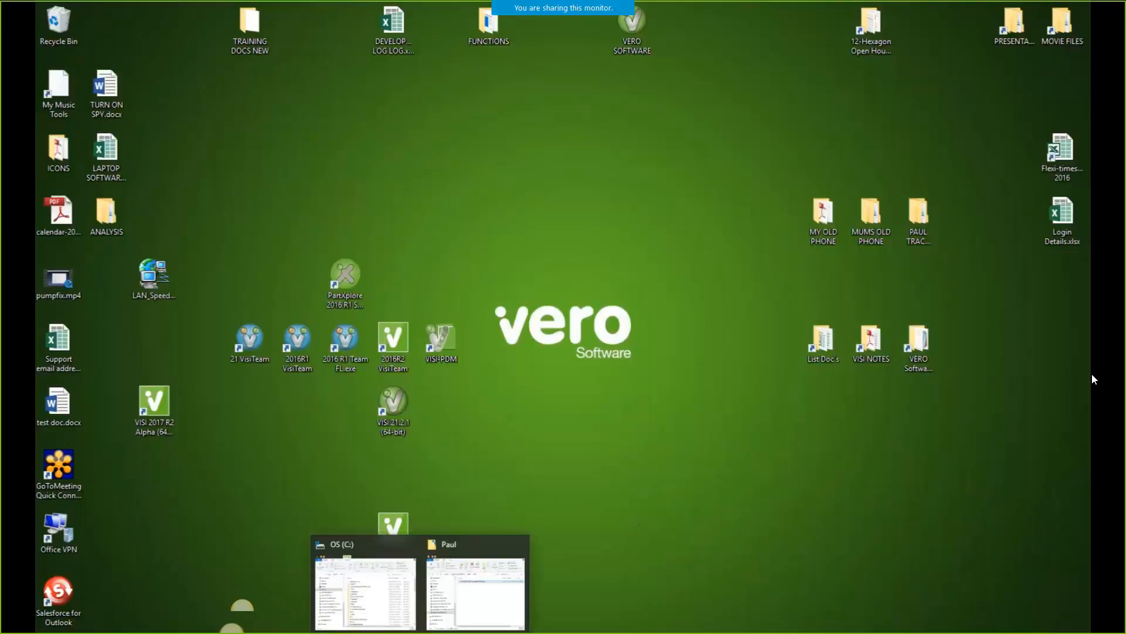
{"action": "left_click", "coordinate": [367, 589]}
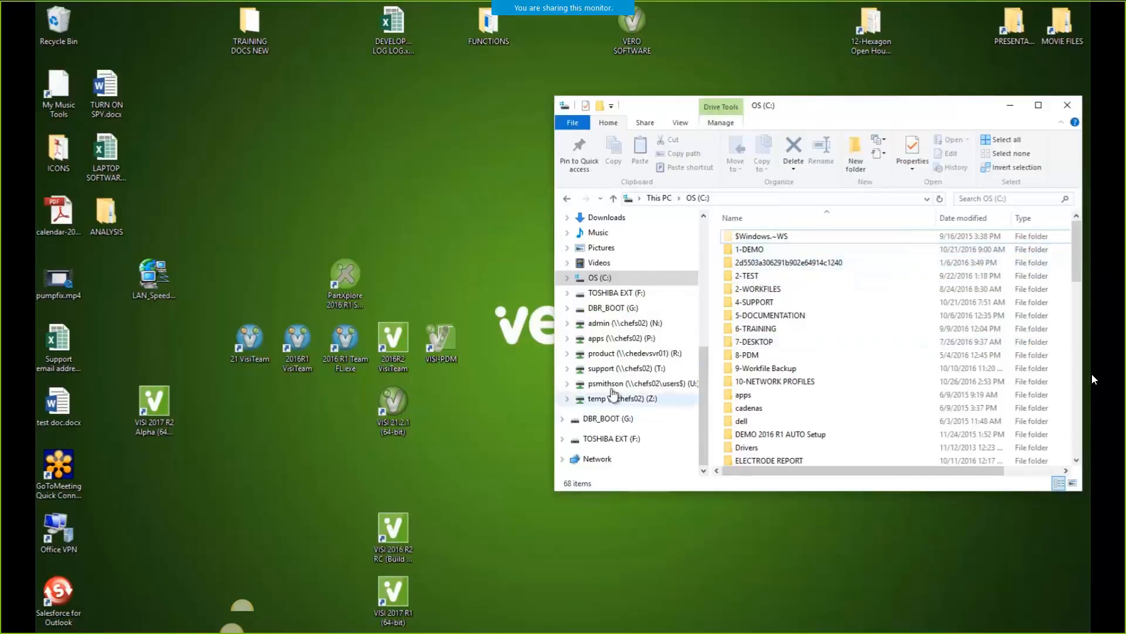
{"action": "left_click", "coordinate": [569, 279]}
{"action": "scroll", "coordinate": [639, 440], "scroll_direction": "down", "scroll_amount": 5}
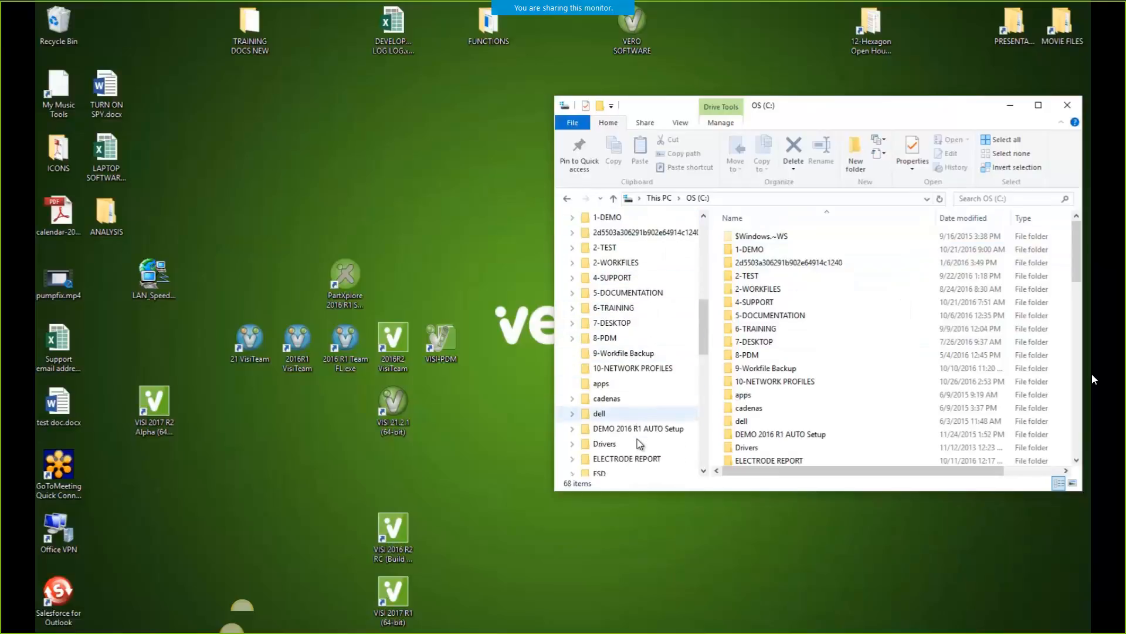
{"action": "scroll", "coordinate": [639, 443], "scroll_direction": "down", "scroll_amount": 3}
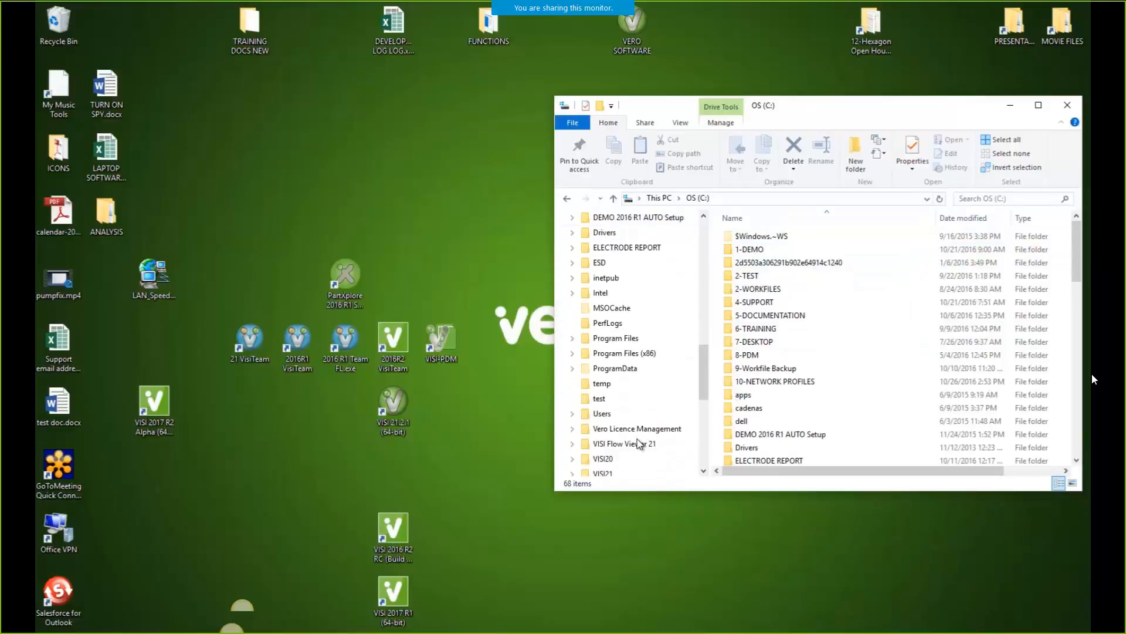
{"action": "scroll", "coordinate": [638, 442], "scroll_direction": "down", "scroll_amount": 1}
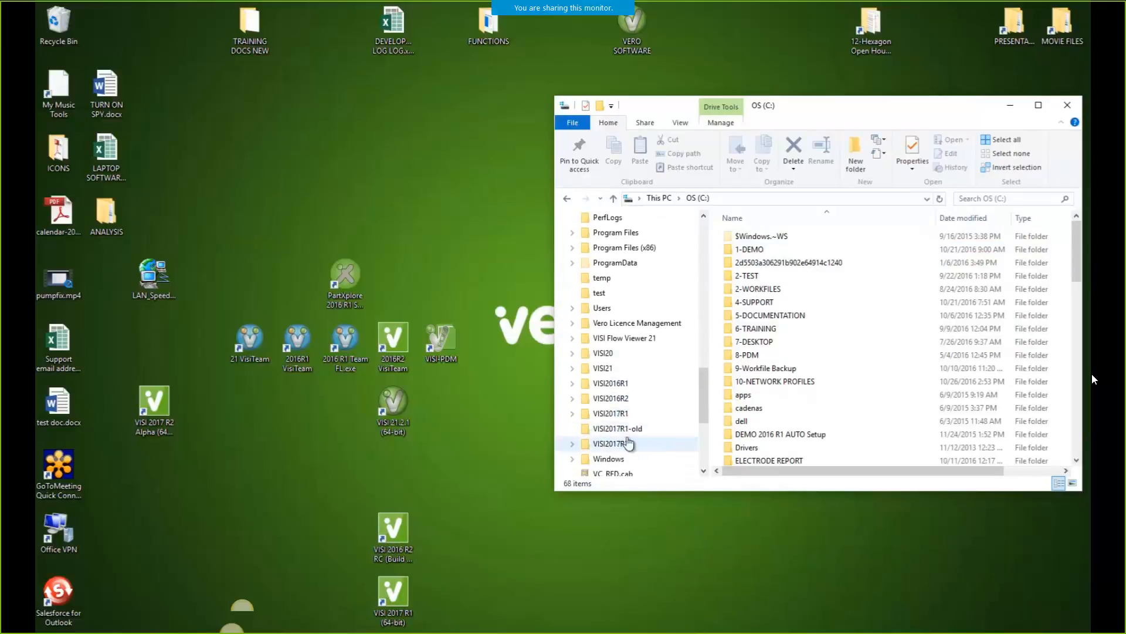
{"action": "left_click", "coordinate": [610, 413]}
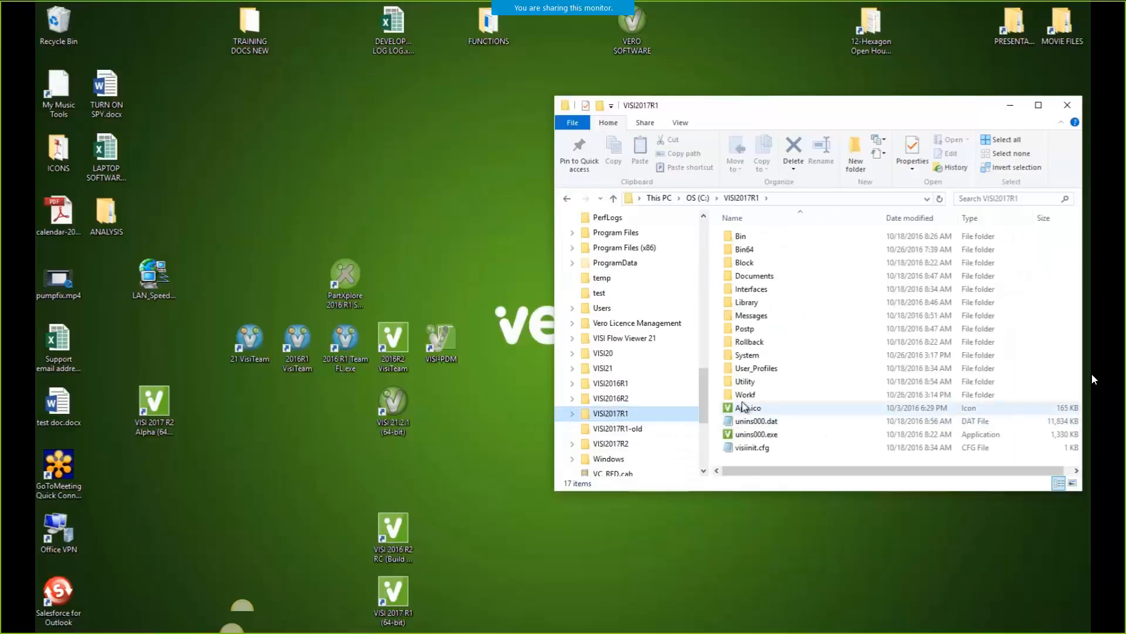
{"action": "double_click", "coordinate": [752, 396]}
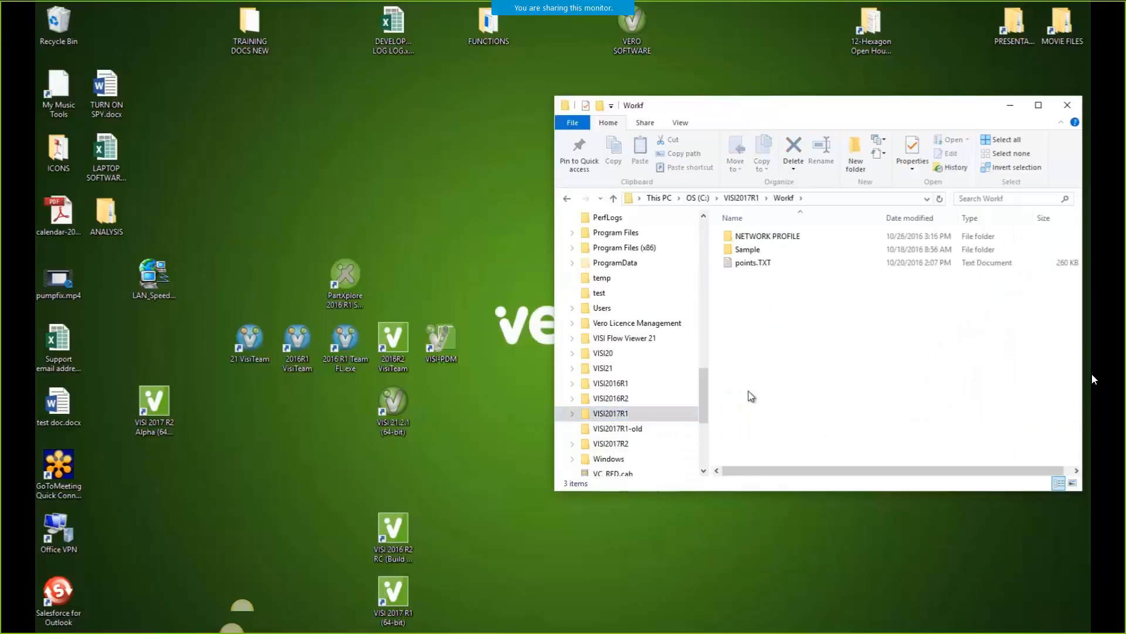
{"action": "double_click", "coordinate": [749, 237]}
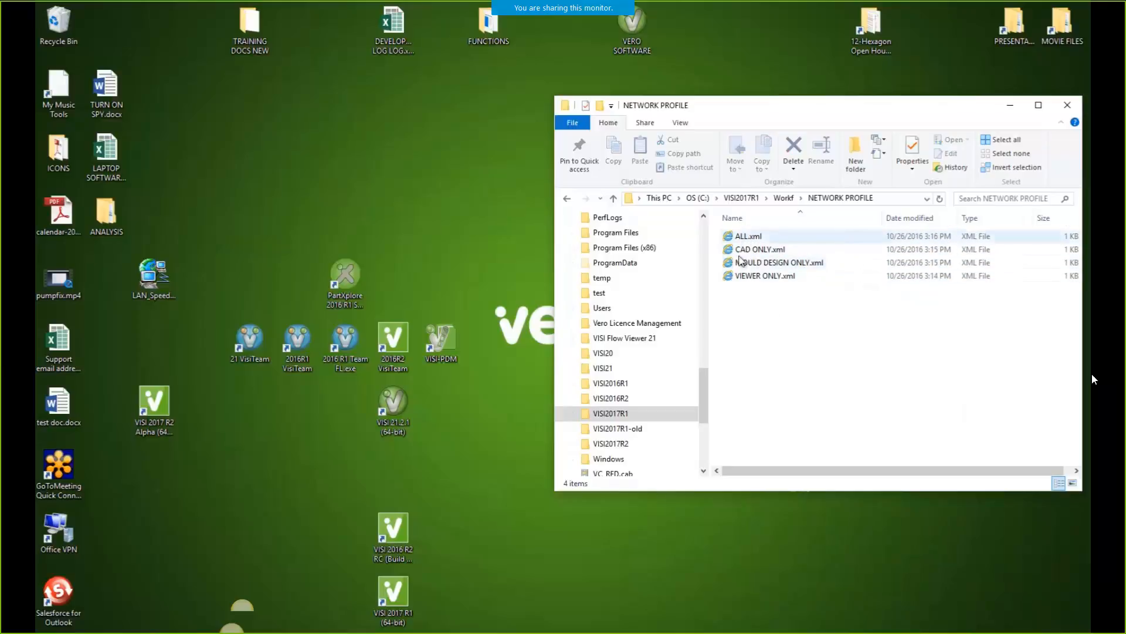
Delete the four existing XML profile files to the Recycle Bin
{"action": "left_click_drag", "start_coordinate": [743, 311], "coordinate": [777, 240]}
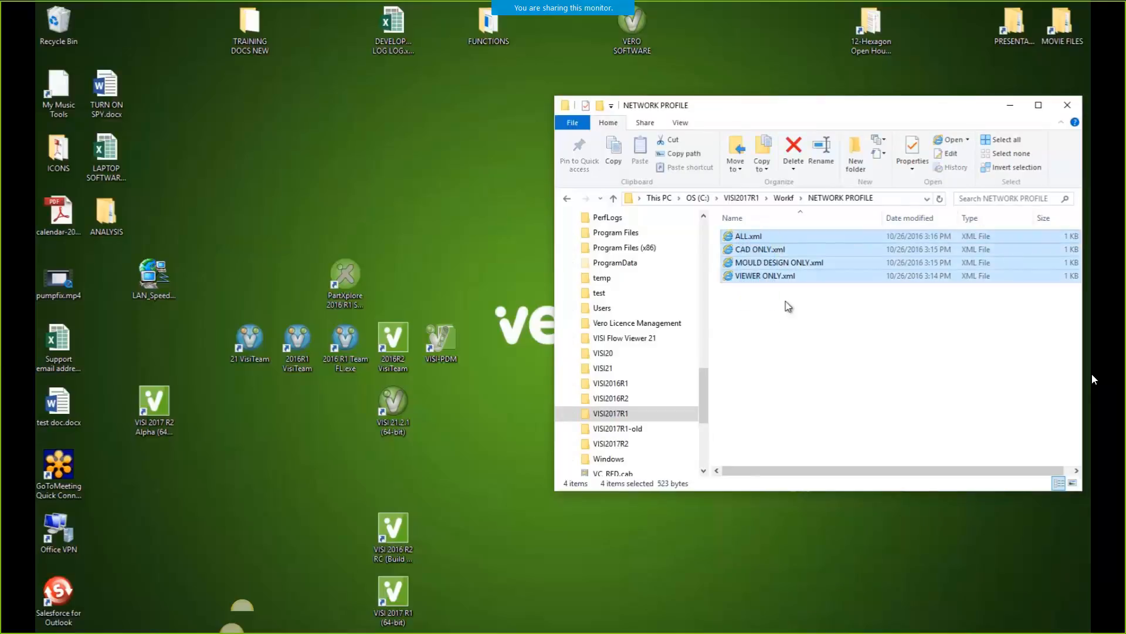
{"action": "key", "text": "Delete"}
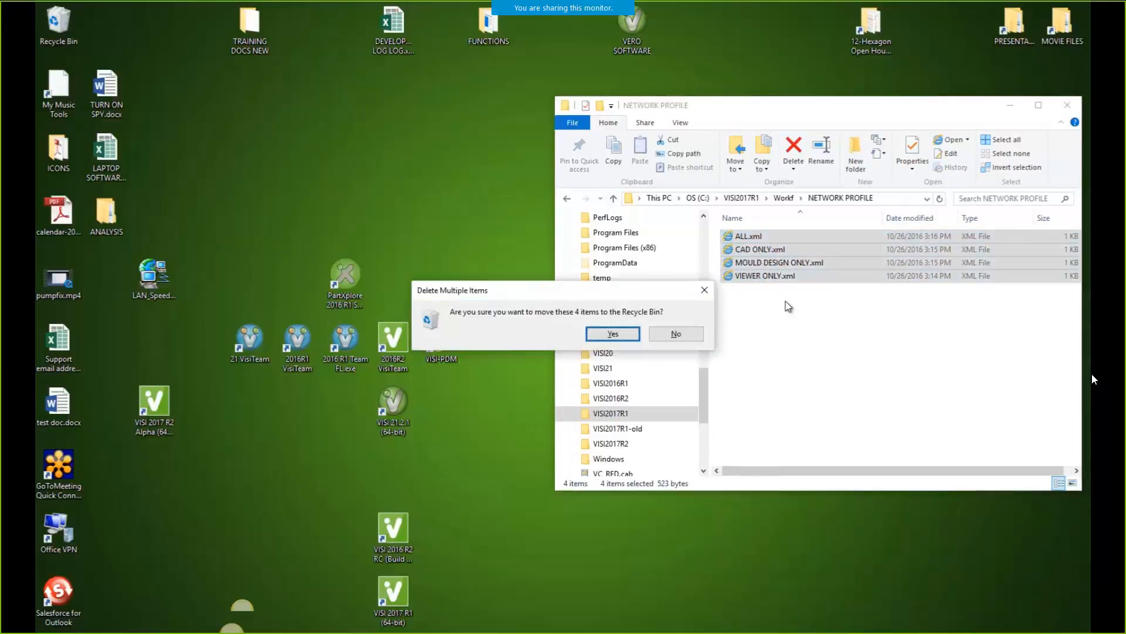
{"action": "left_click", "coordinate": [620, 334]}
{"action": "left_click", "coordinate": [423, 632]}
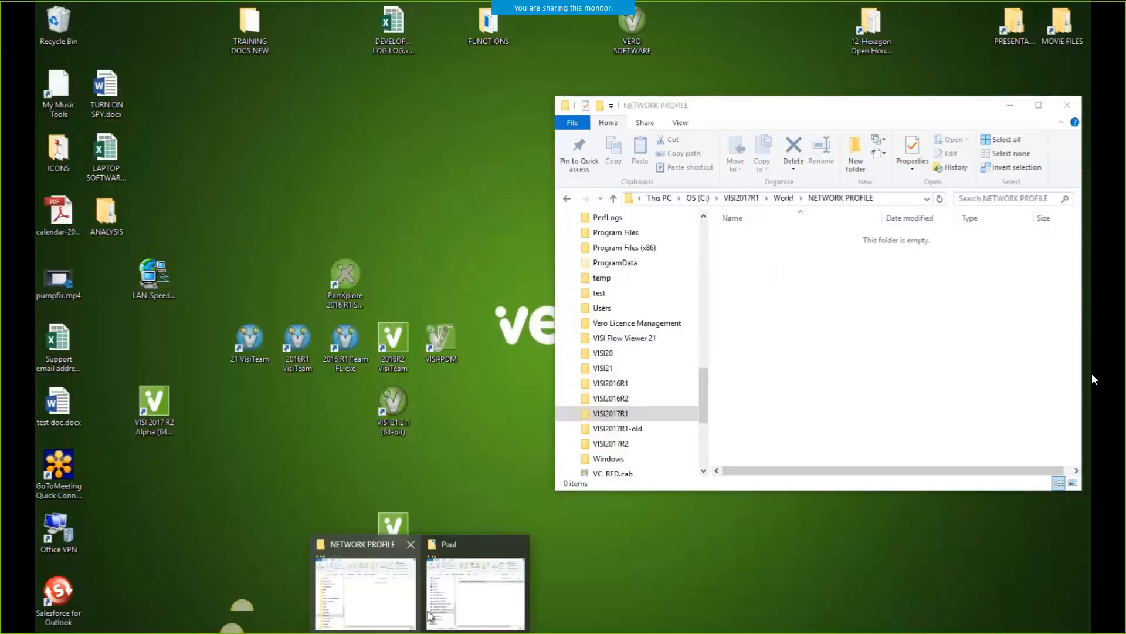
{"action": "left_click", "coordinate": [444, 609]}
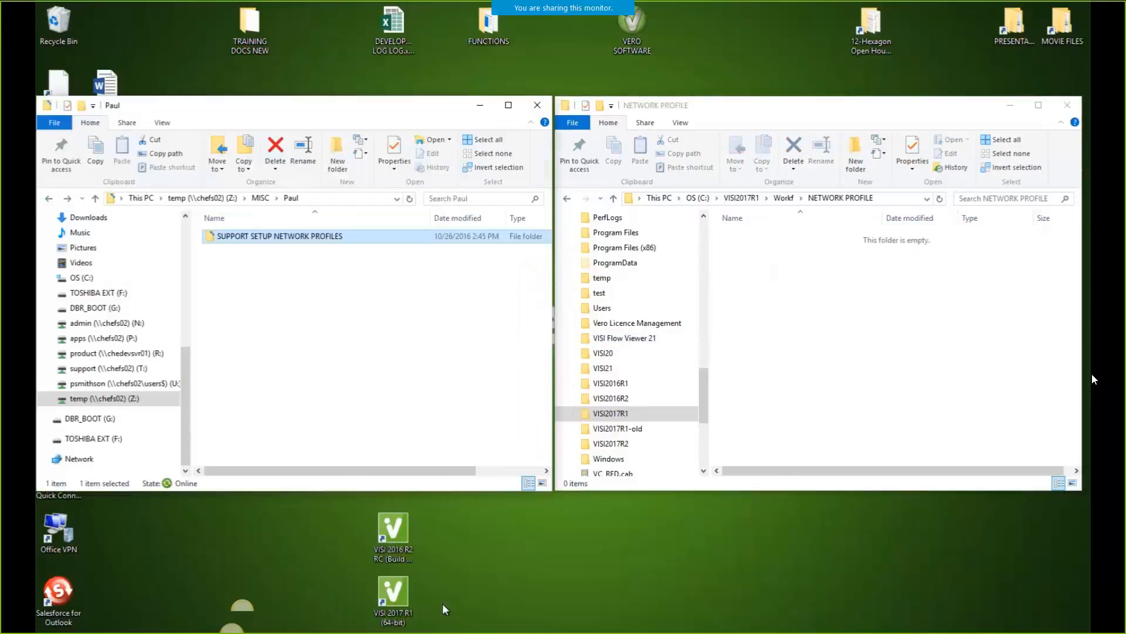
Copy the twelve XML profiles from SUPPORT SETUP NETWORK PROFILES and paste them into NETWORK PROFILE
{"action": "double_click", "coordinate": [228, 236]}
{"action": "left_click_drag", "start_coordinate": [217, 409], "coordinate": [255, 237]}
{"action": "right_click", "coordinate": [237, 274]}
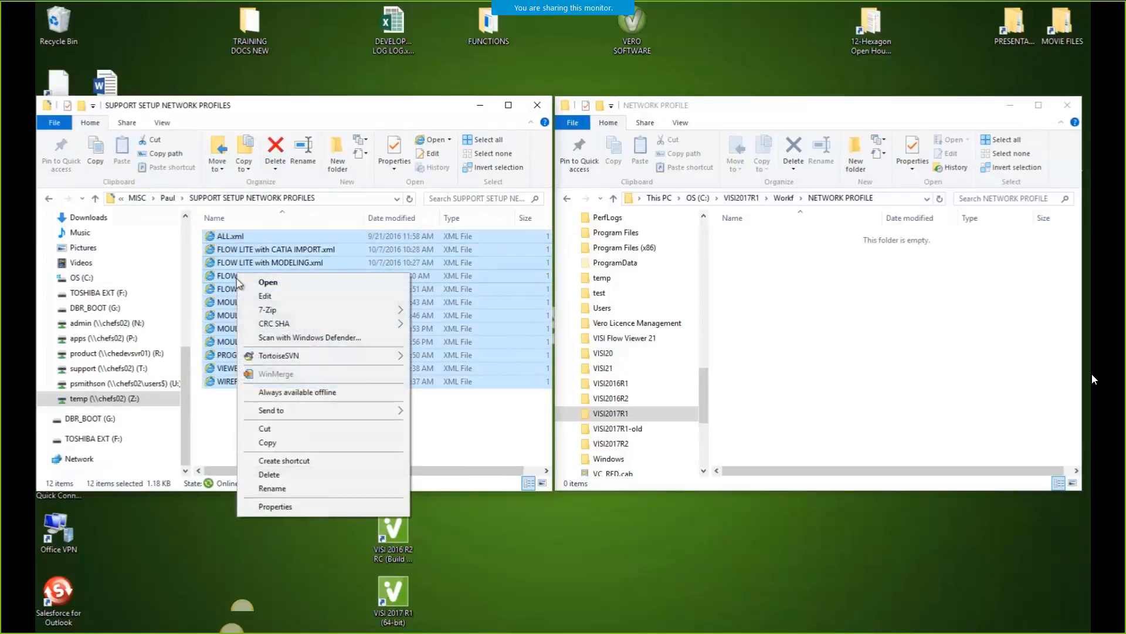
{"action": "left_click", "coordinate": [277, 443]}
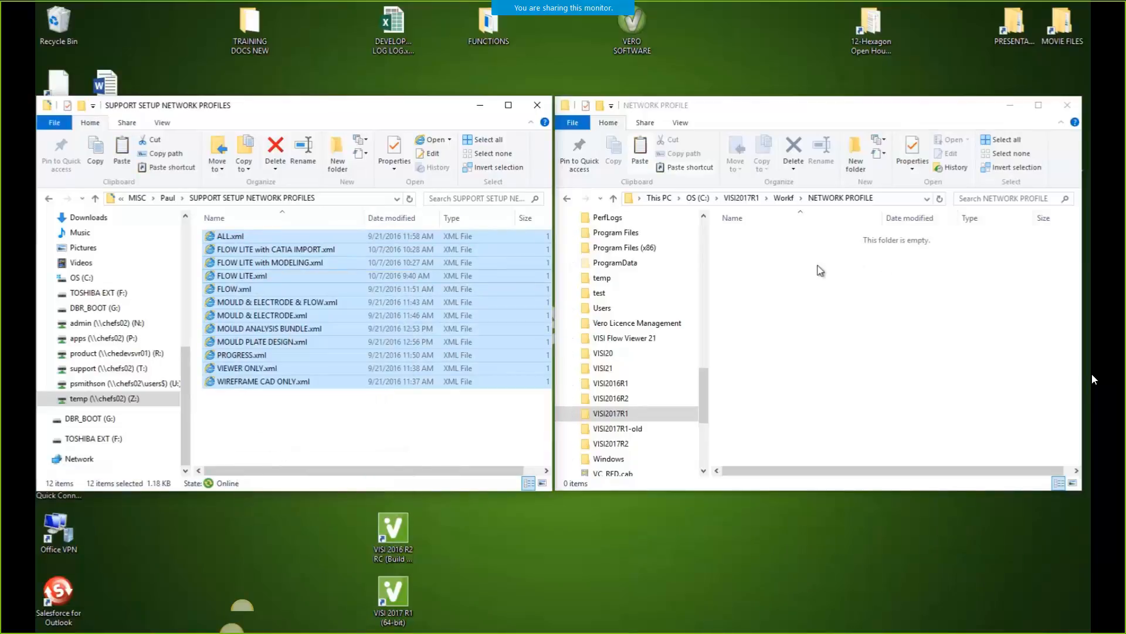
{"action": "right_click", "coordinate": [764, 293]}
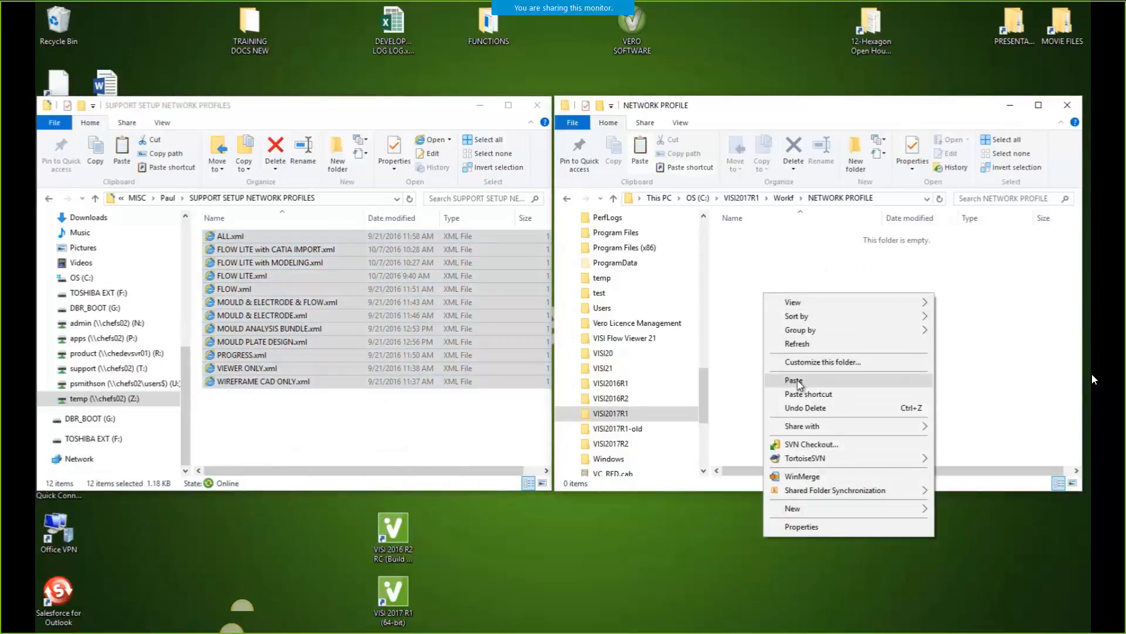
{"action": "left_click", "coordinate": [797, 380]}
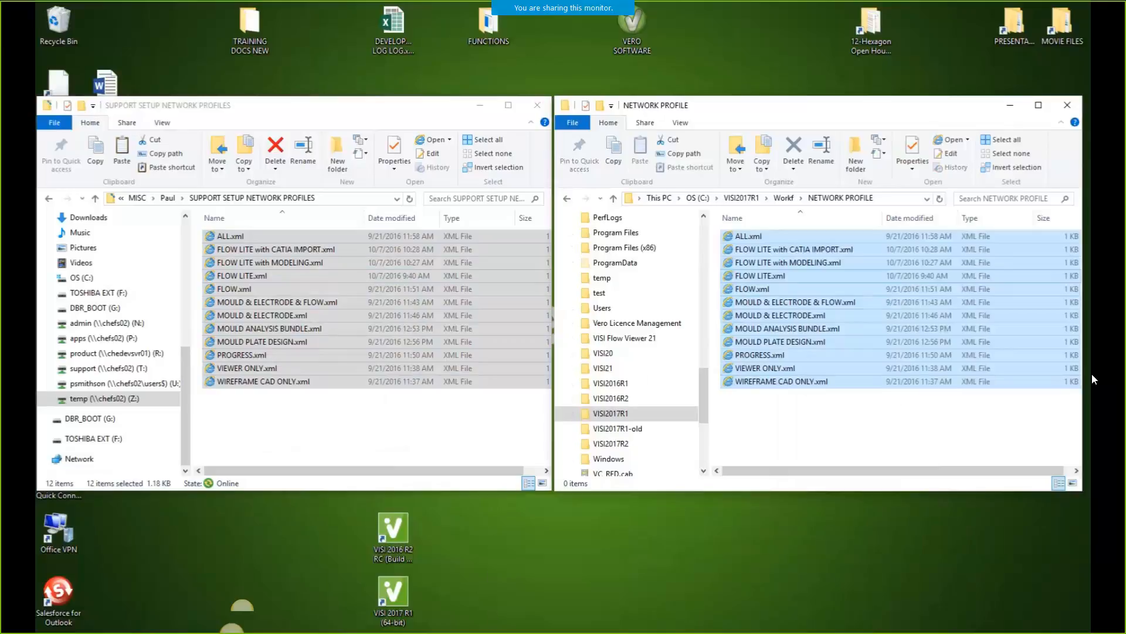
{"action": "left_click", "coordinate": [474, 603]}
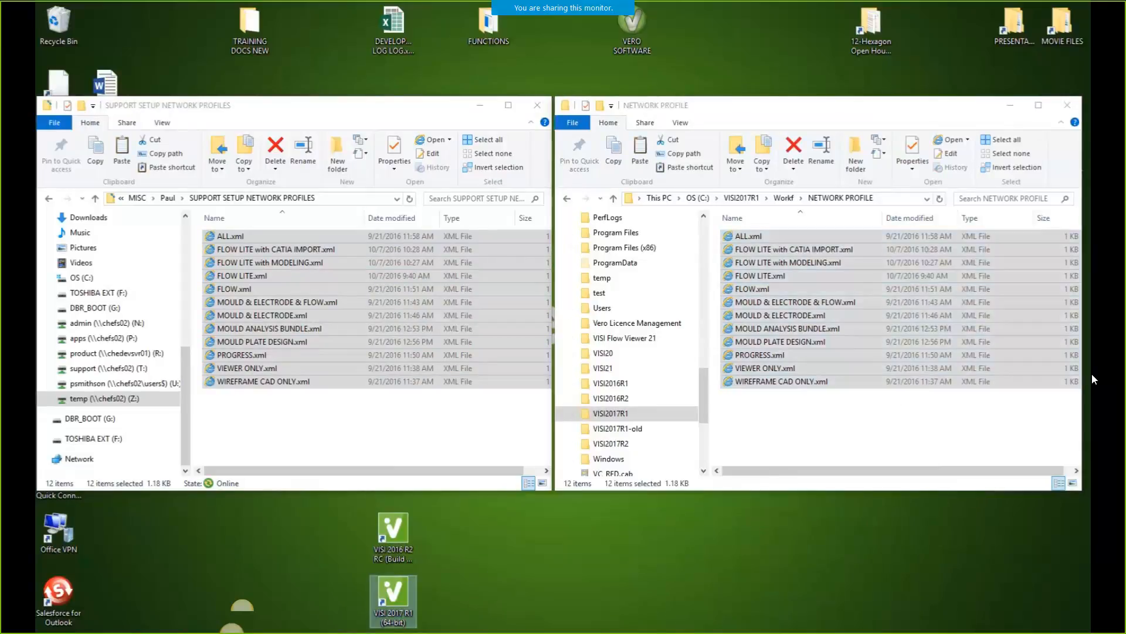
{"action": "left_click", "coordinate": [954, 633]}
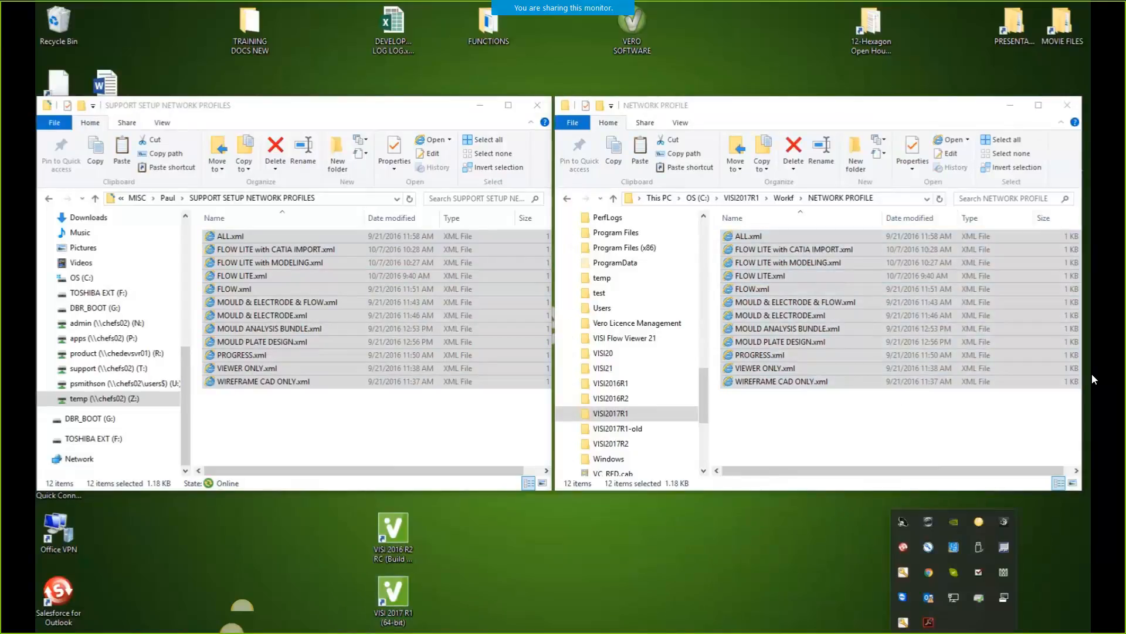
{"action": "right_click", "coordinate": [904, 624]}
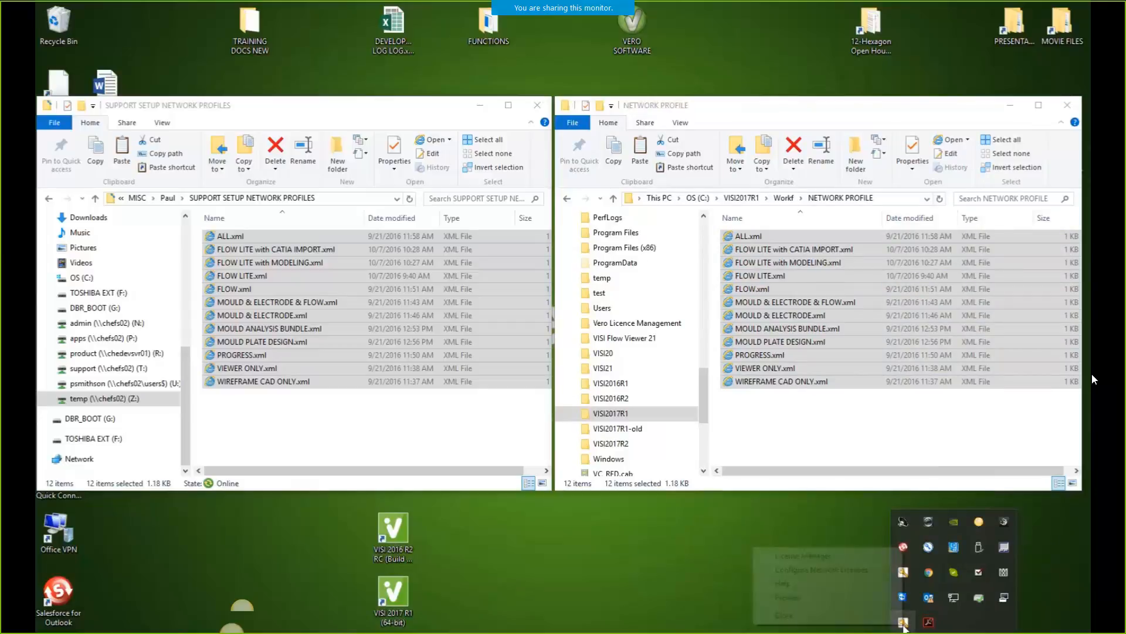
{"action": "left_click", "coordinate": [792, 571]}
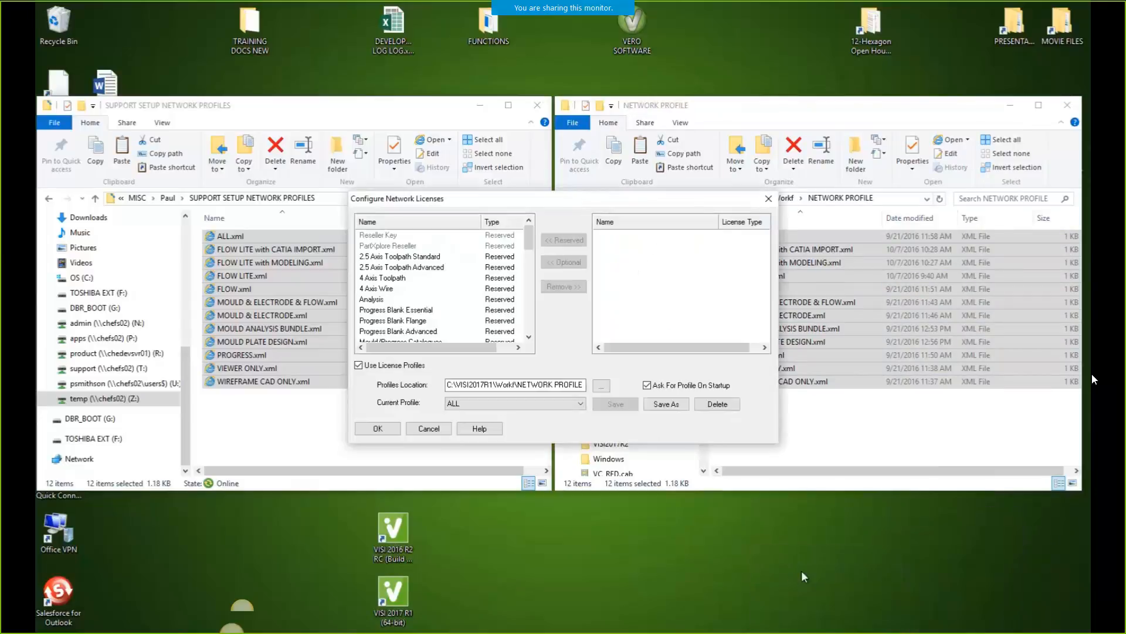
{"action": "left_click", "coordinate": [580, 404]}
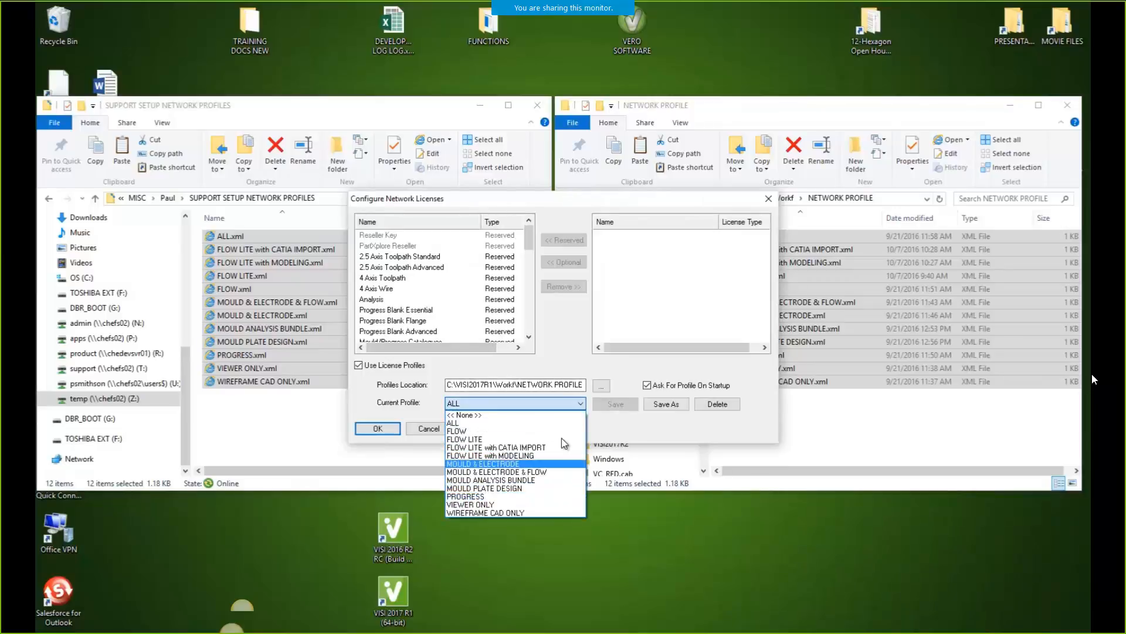
{"action": "left_click", "coordinate": [568, 348]}
{"action": "left_click", "coordinate": [378, 430]}
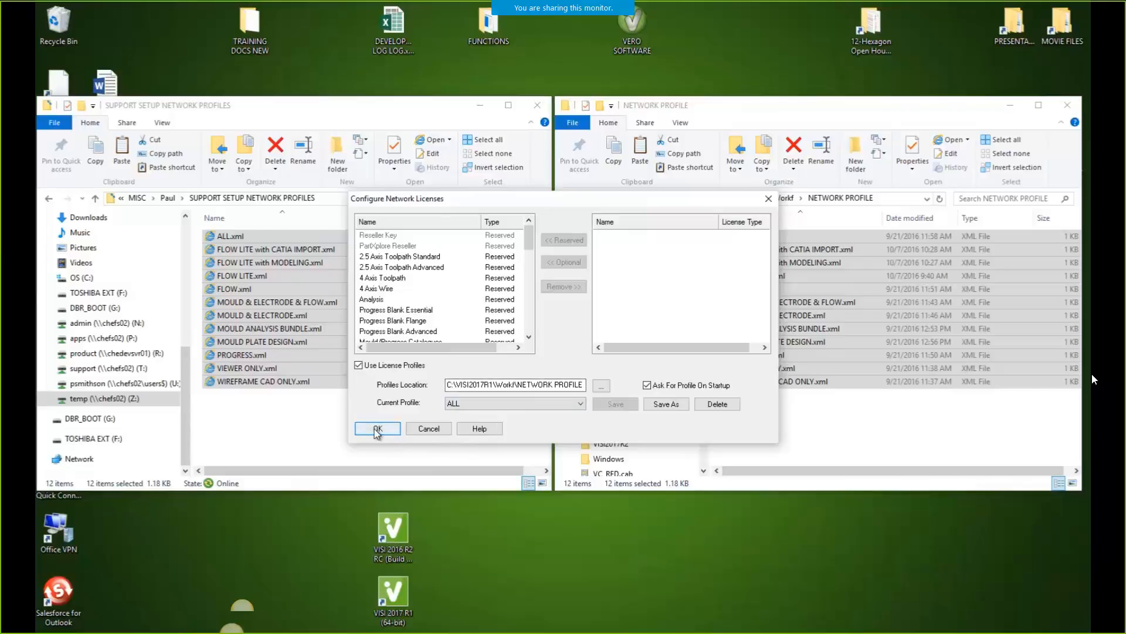
{"action": "left_click", "coordinate": [428, 429]}
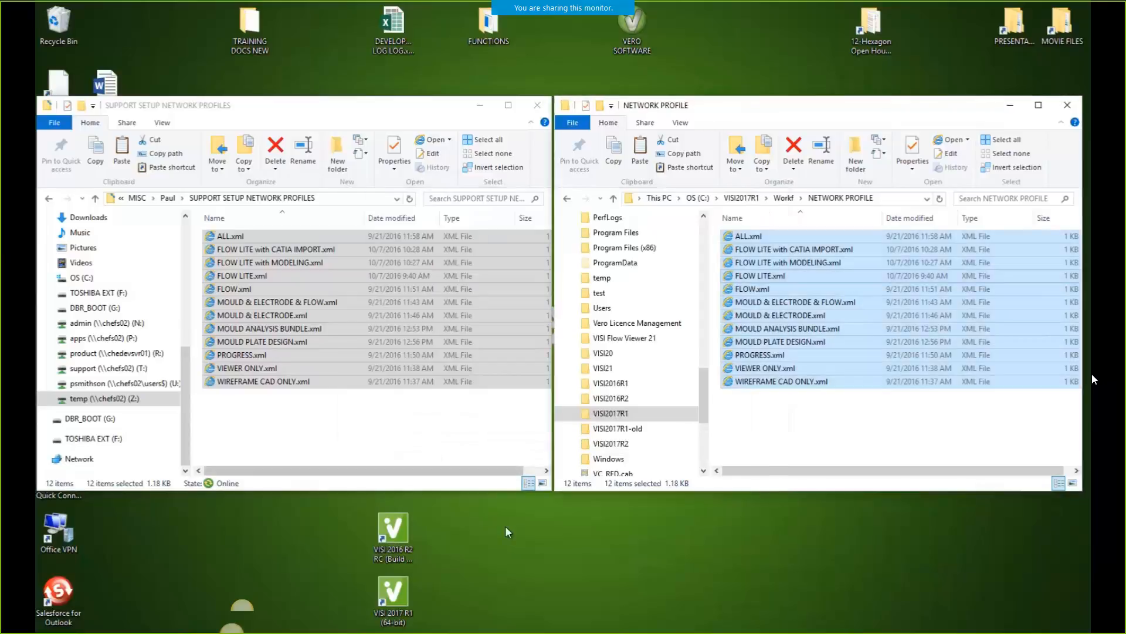
{"action": "double_click", "coordinate": [393, 595]}
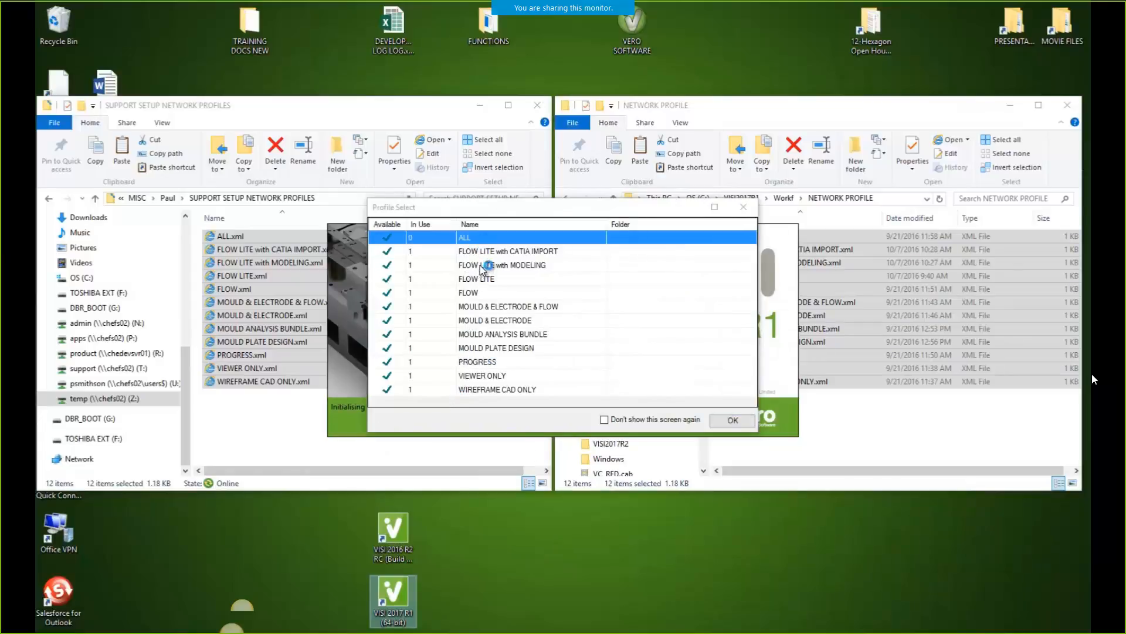
Start VISI with the FLOW LITE with MODELING profile, check the Flow menu, then close VISI
{"action": "left_click", "coordinate": [486, 265]}
{"action": "left_click", "coordinate": [733, 419]}
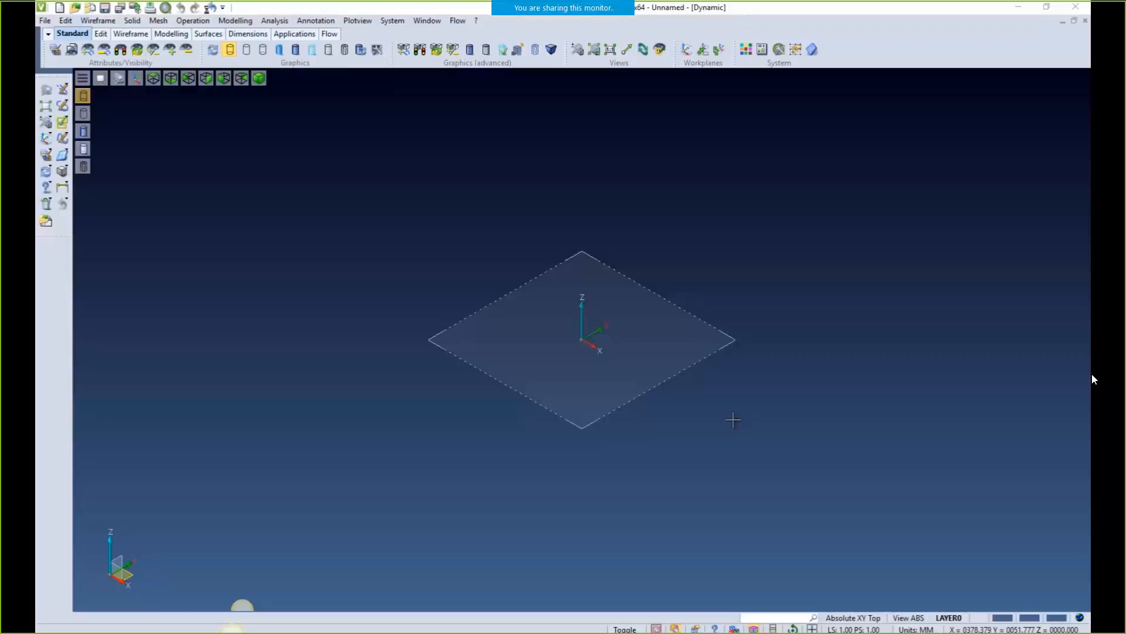
{"action": "left_click", "coordinate": [458, 21]}
{"action": "left_click", "coordinate": [457, 118]}
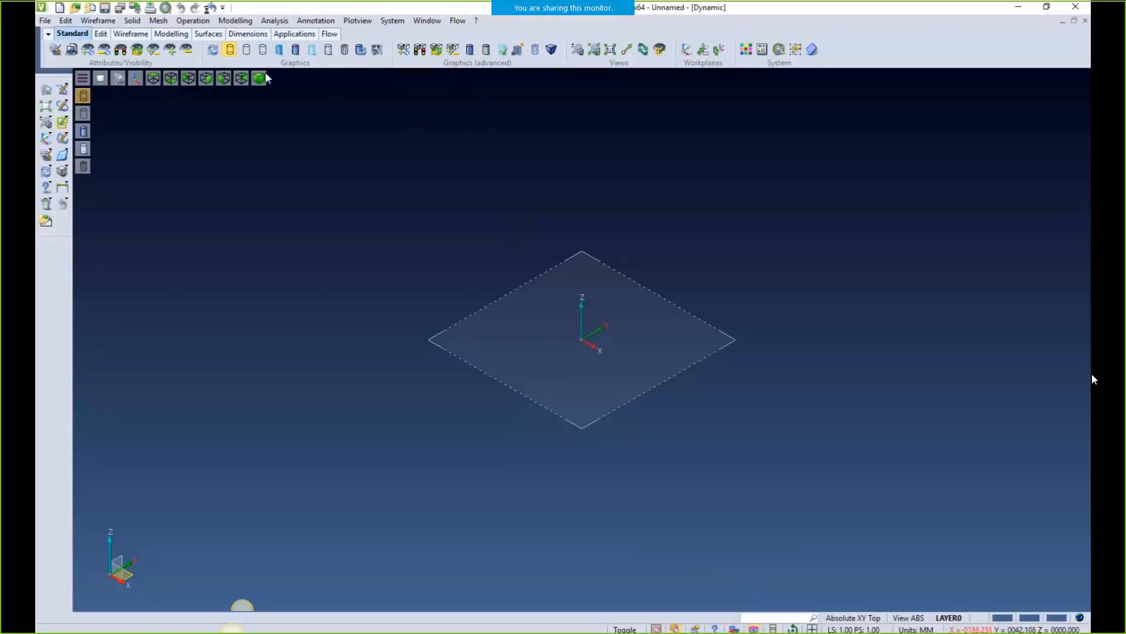
{"action": "left_click", "coordinate": [1074, 7]}
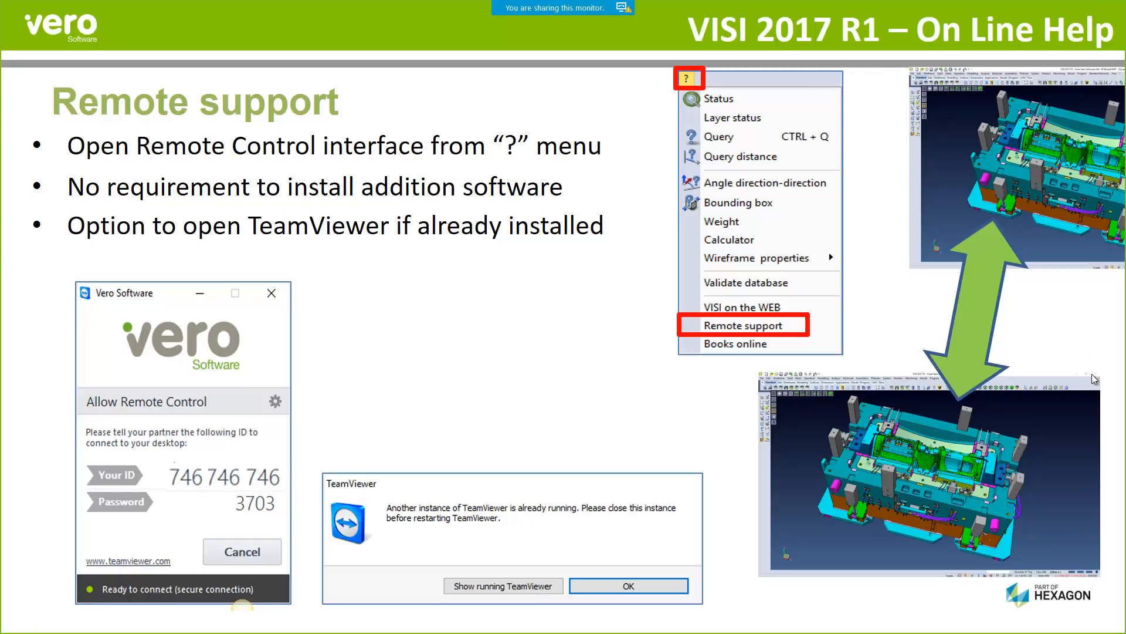